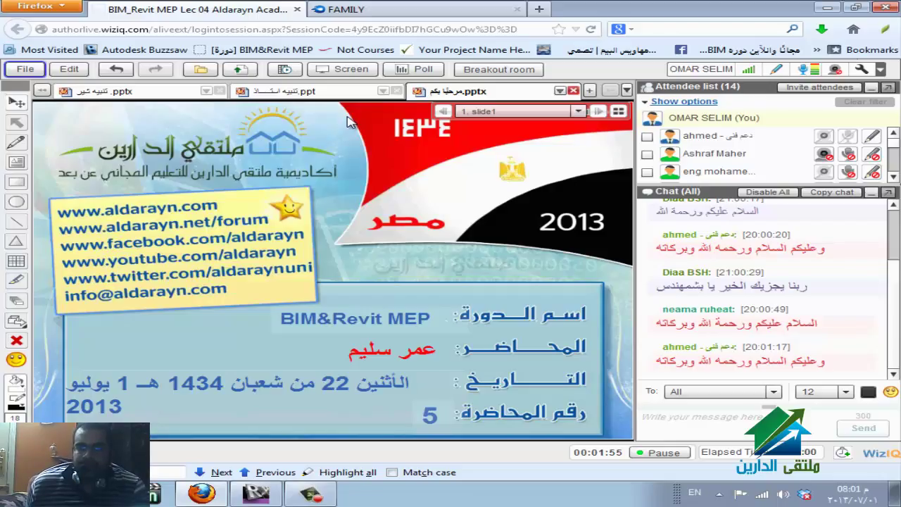
Start WiZiQ desktop screen sharing, accepting the risk and allowing the Java applet to run.
click(345, 71)
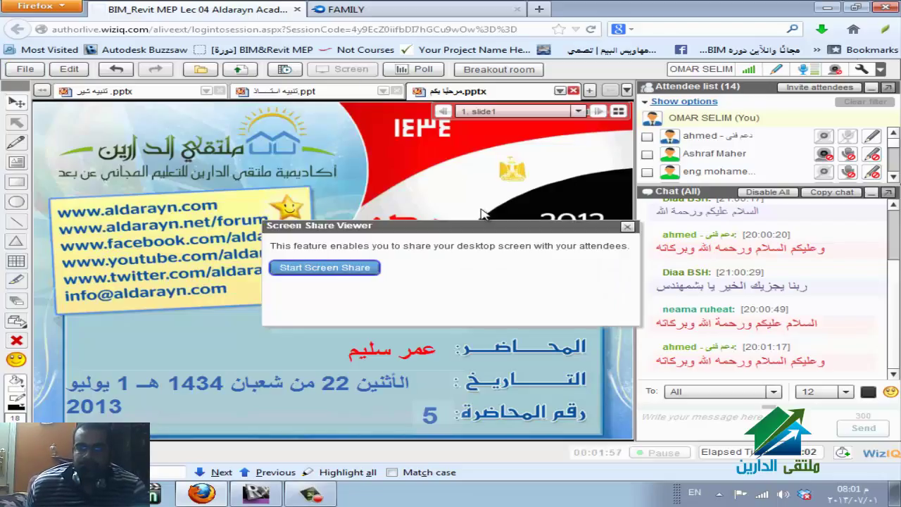
click(364, 274)
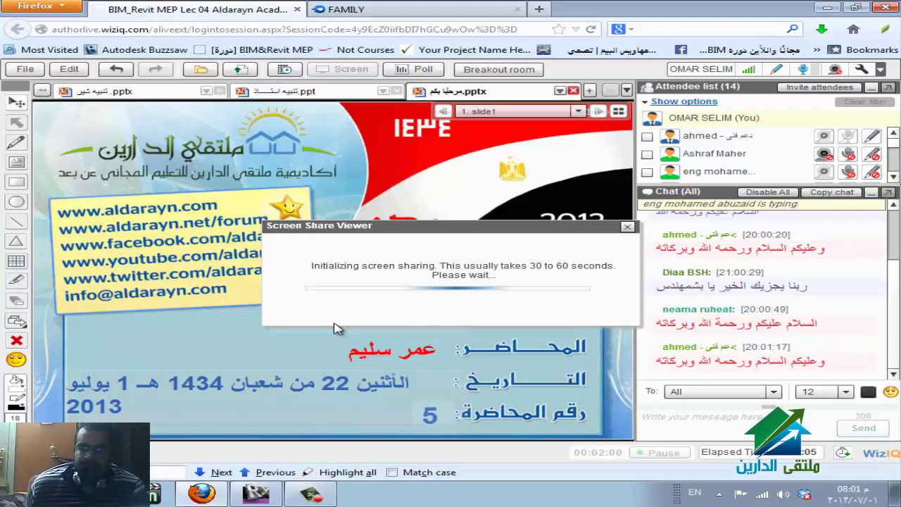
click(305, 303)
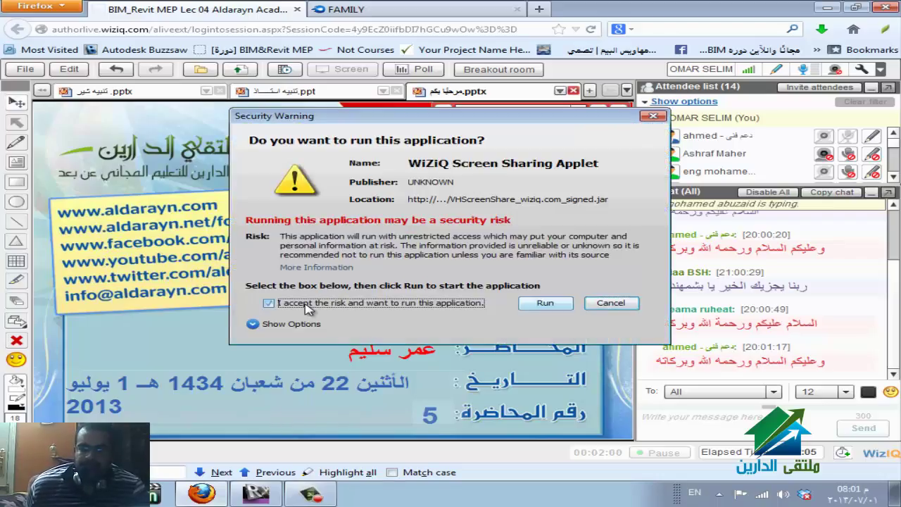
click(533, 306)
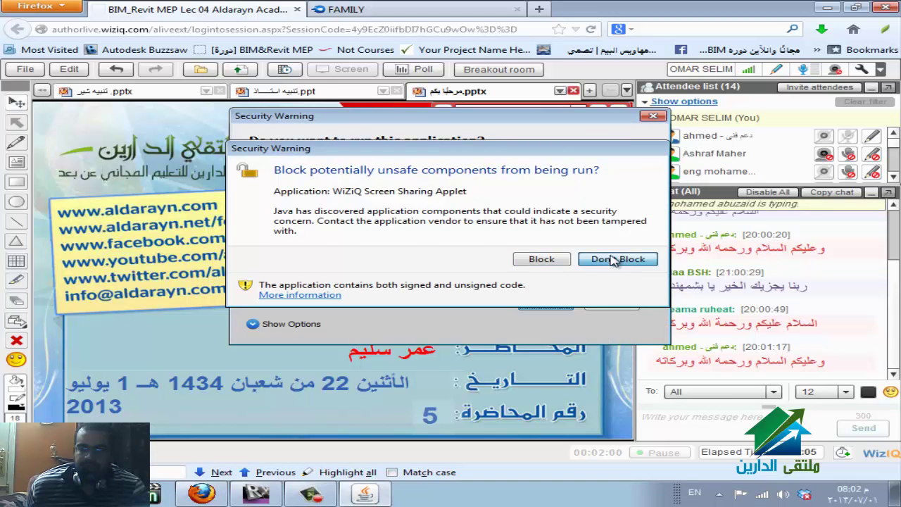
click(614, 260)
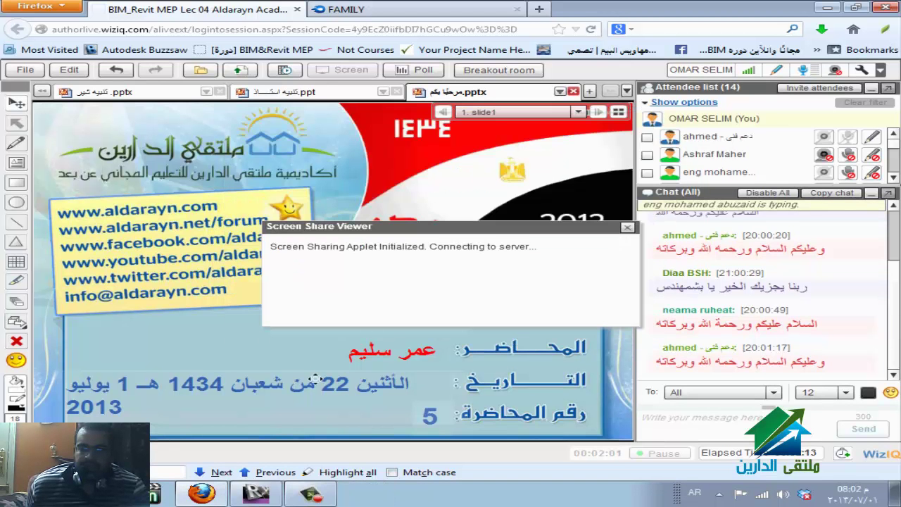
click(257, 493)
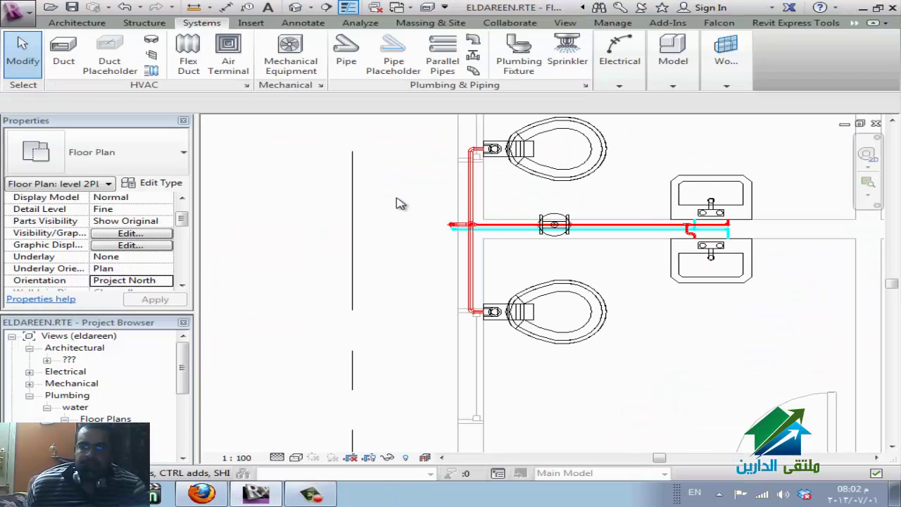
Zoom out the floor plan, collapse Plumbing in the Project Browser and select Schedules/Quantities.
scroll(407, 211, down, 2)
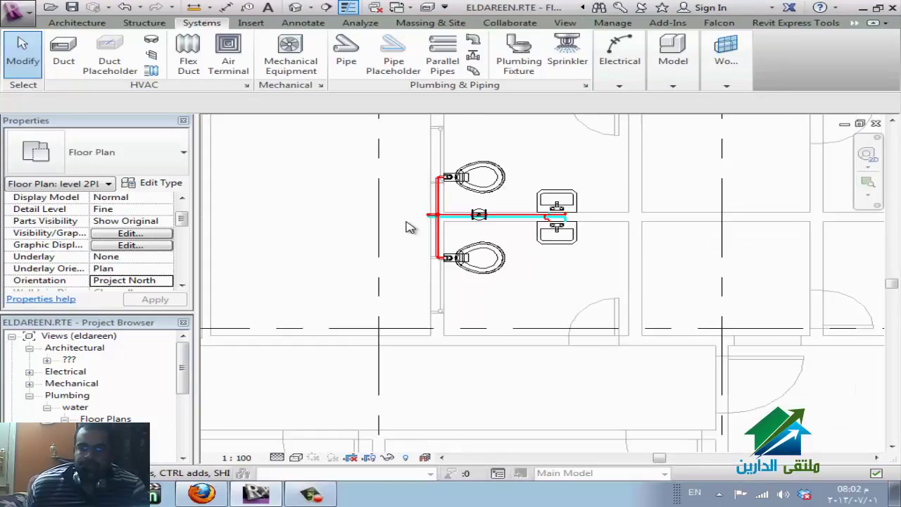
scroll(450, 260, down, 1)
scroll(497, 286, down, 1)
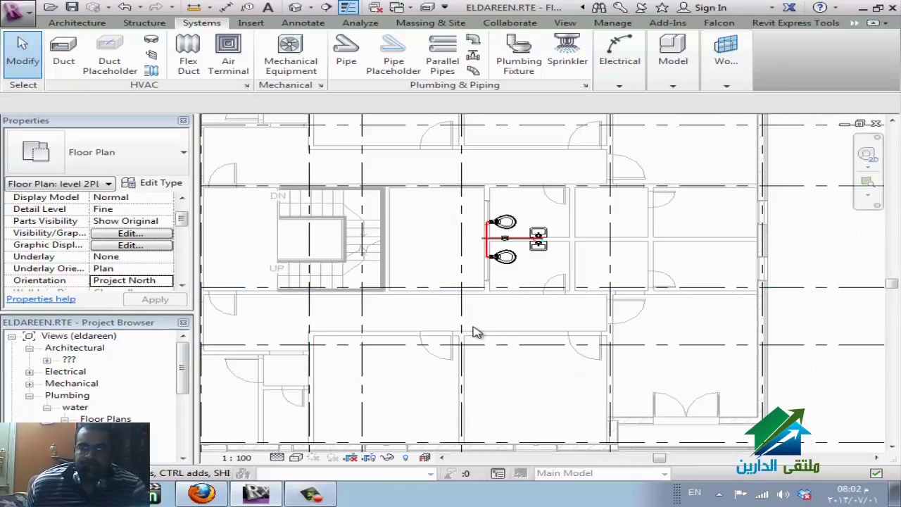
scroll(629, 294, down, 1)
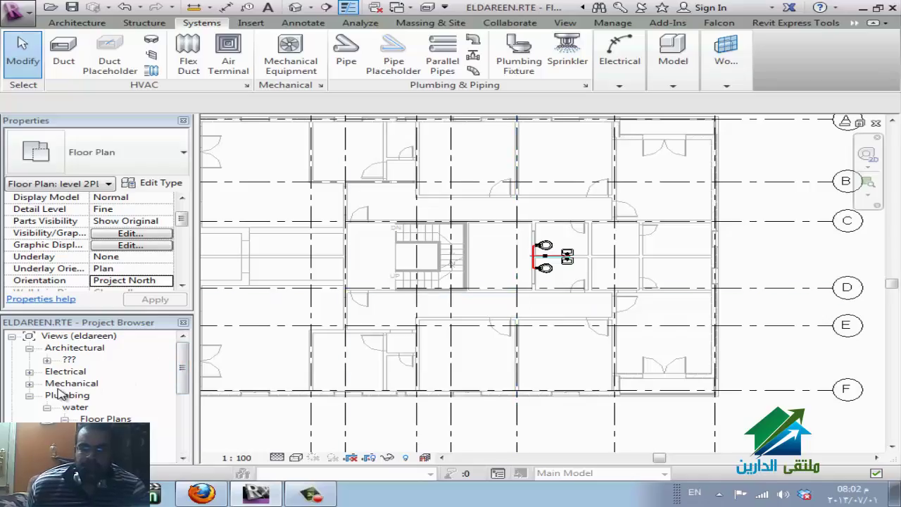
click(29, 395)
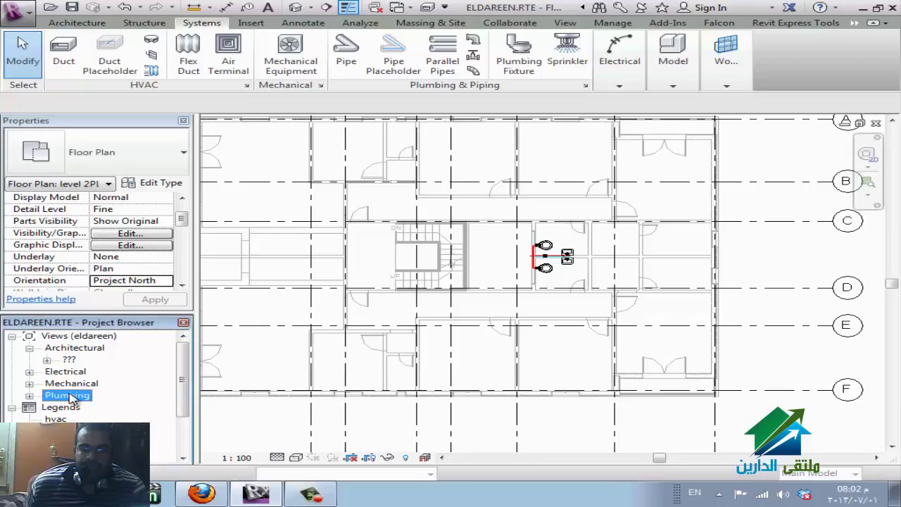
scroll(102, 399, down, 1)
click(103, 407)
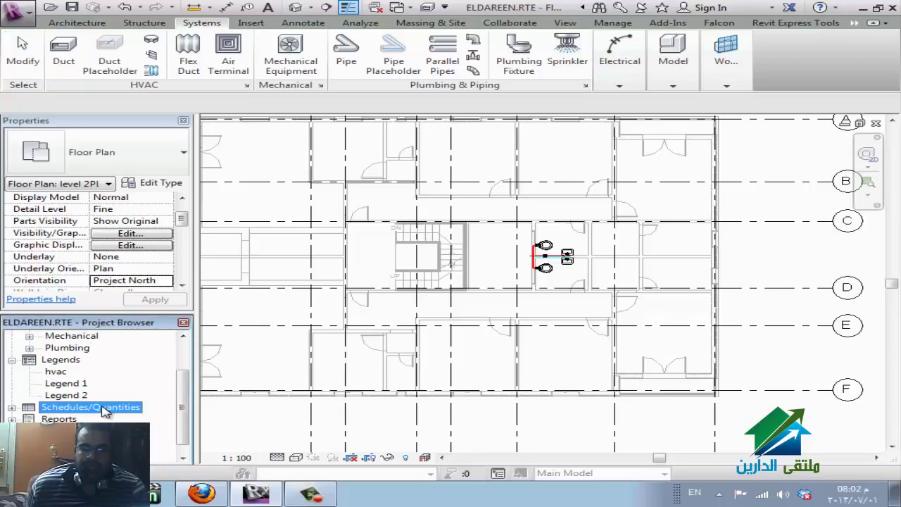
Start a new schedule, save the project, and choose the Lighting Fixtures category.
right_click(103, 408)
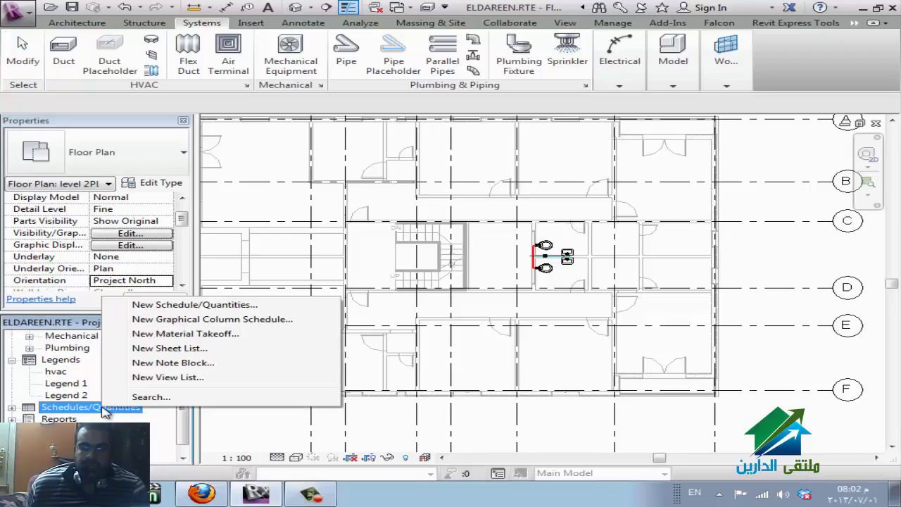
click(195, 305)
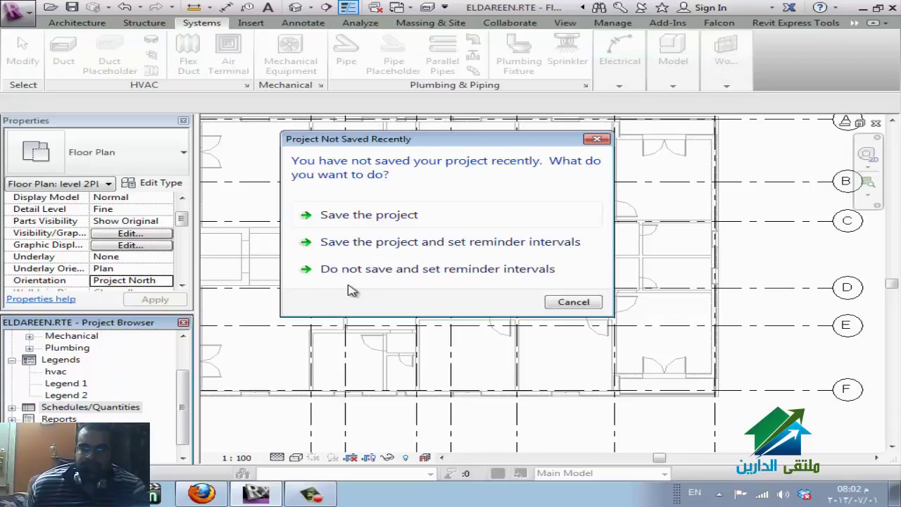
click(366, 270)
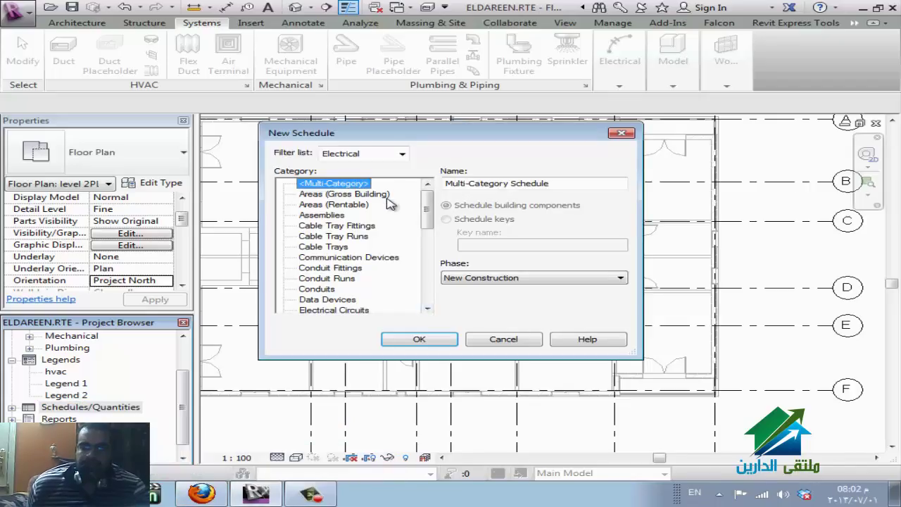
scroll(398, 248, down, 5)
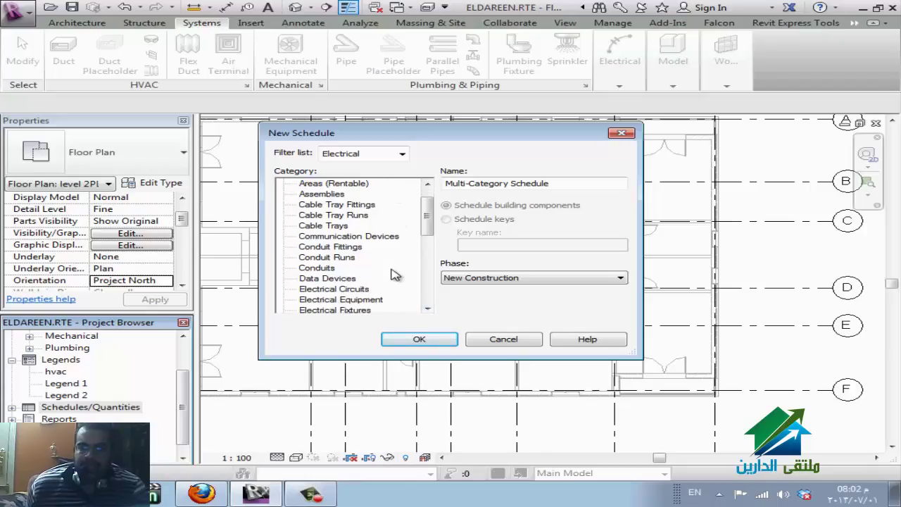
scroll(401, 268, down, 4)
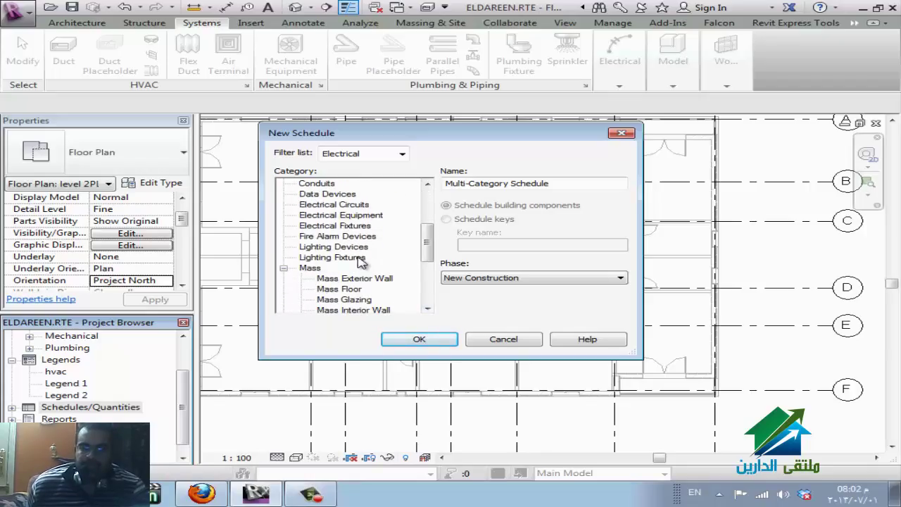
click(362, 259)
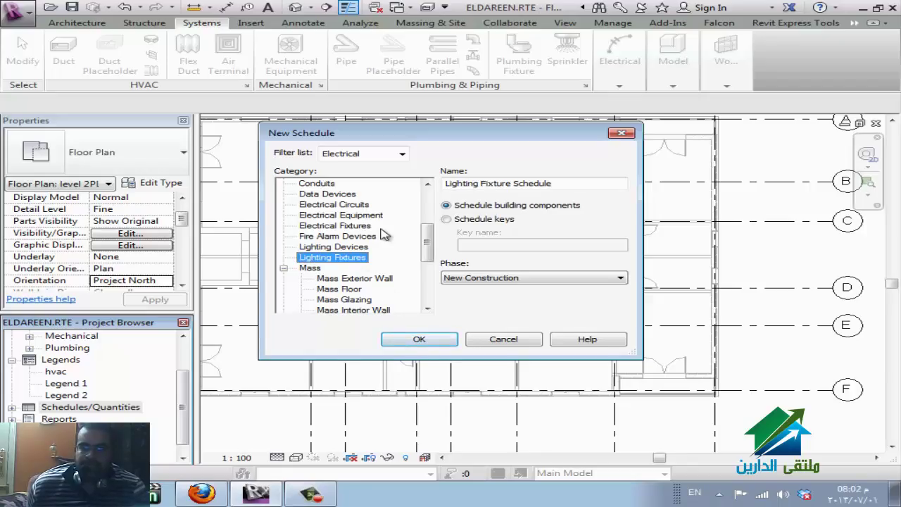
click(420, 339)
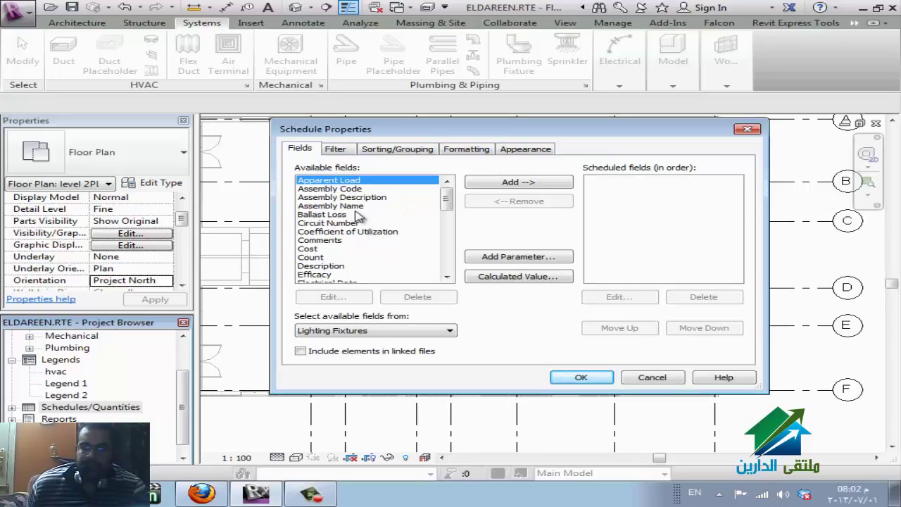
Add Cost, Count, Level, Type and Wattage to the schedule's fields.
double_click(318, 250)
double_click(318, 250)
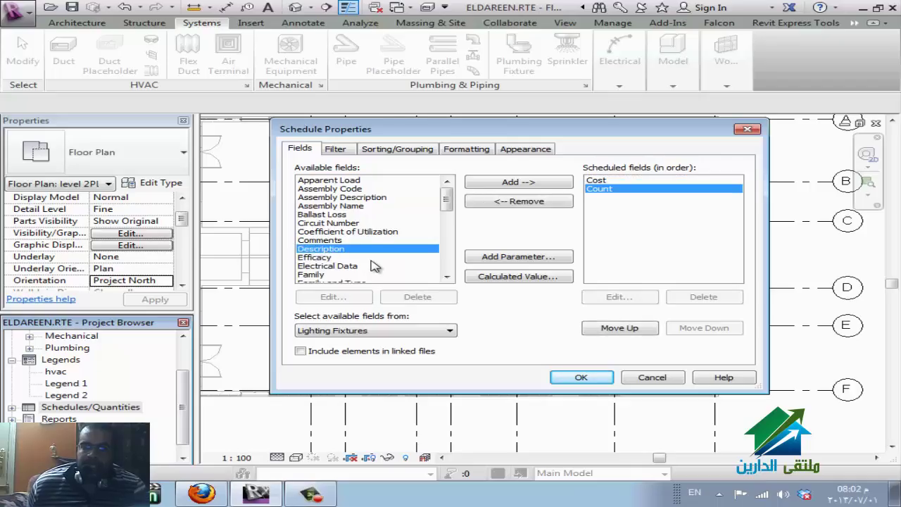
scroll(374, 271, down, 2)
scroll(373, 273, down, 3)
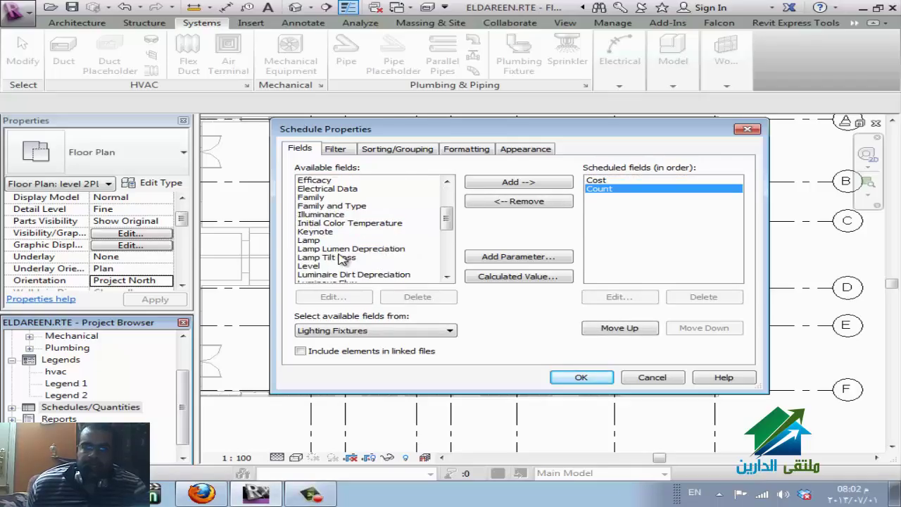
scroll(380, 257, down, 1)
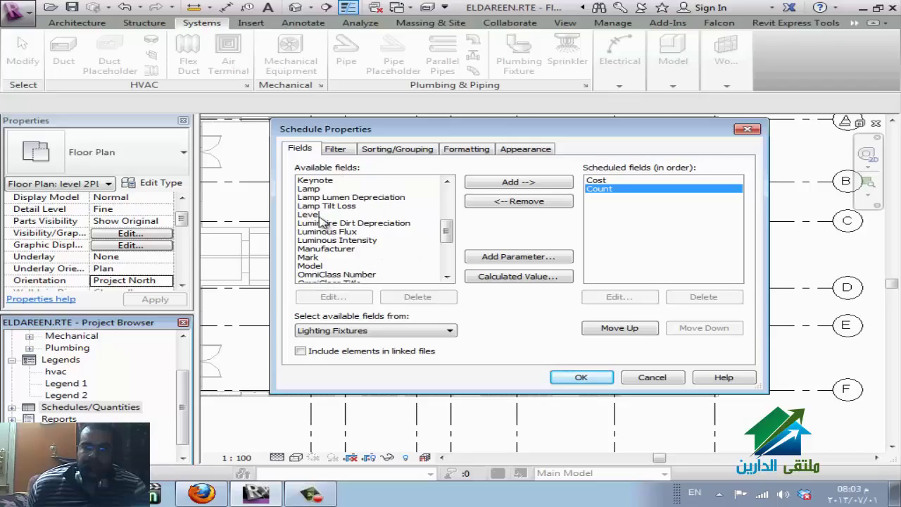
double_click(320, 217)
scroll(363, 252, down, 3)
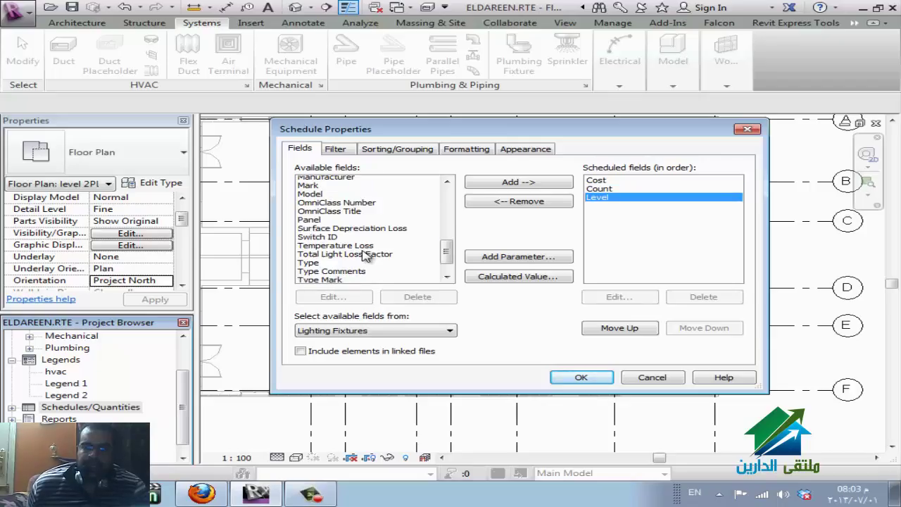
scroll(345, 250, down, 2)
click(325, 240)
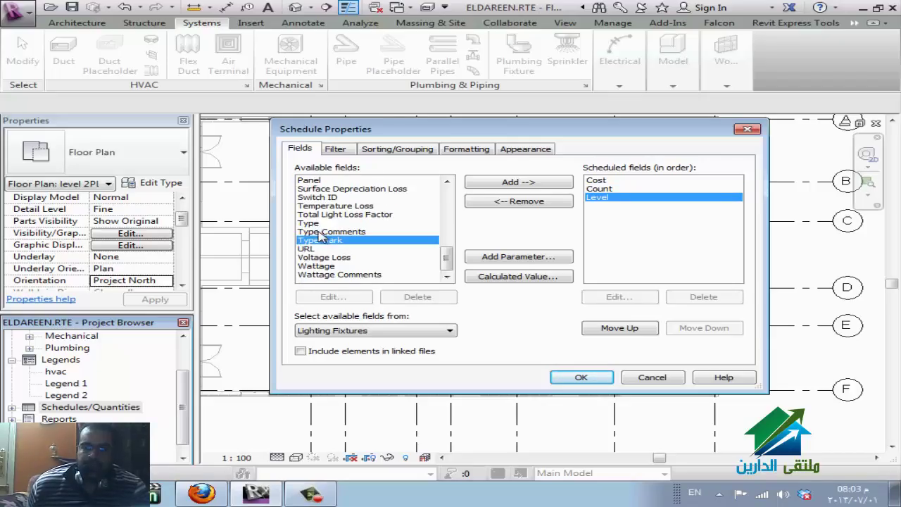
double_click(317, 223)
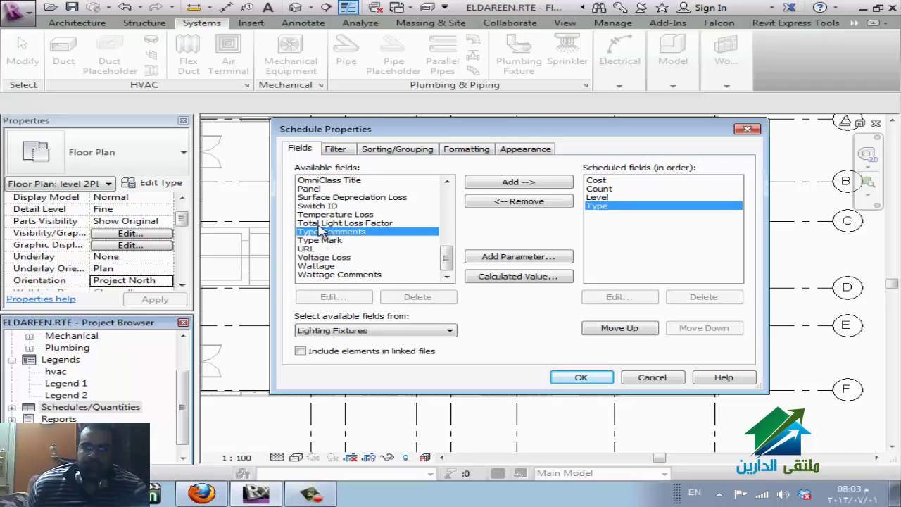
double_click(331, 266)
Add Lamp, Family and Type, and Family fields, then confirm the schedule properties.
scroll(355, 240, up, 4)
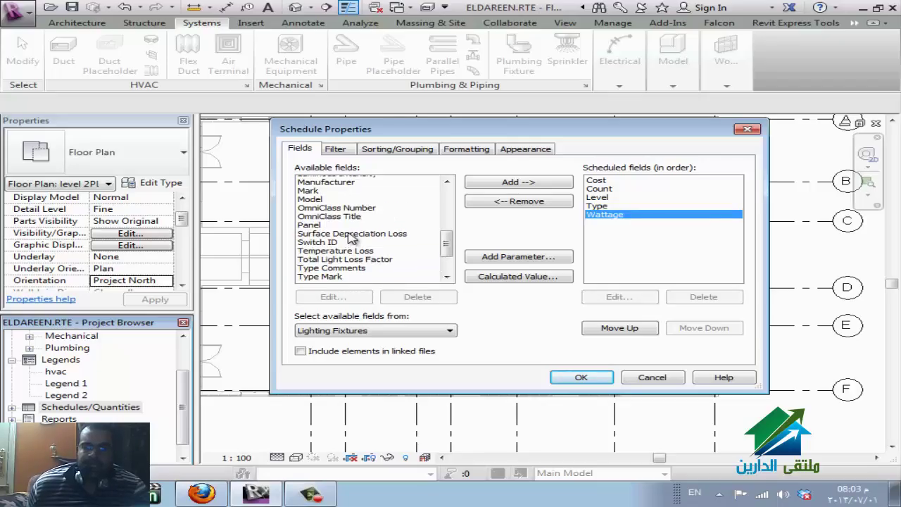
scroll(349, 228, up, 2)
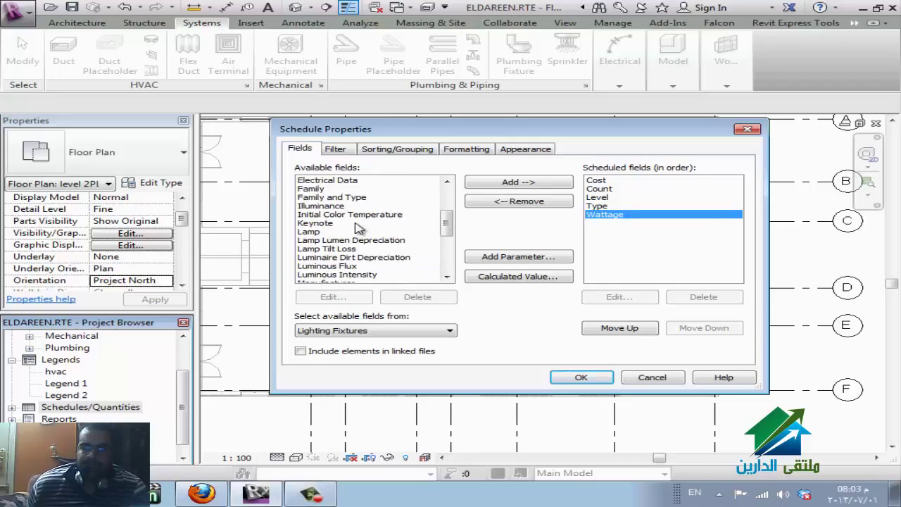
double_click(313, 232)
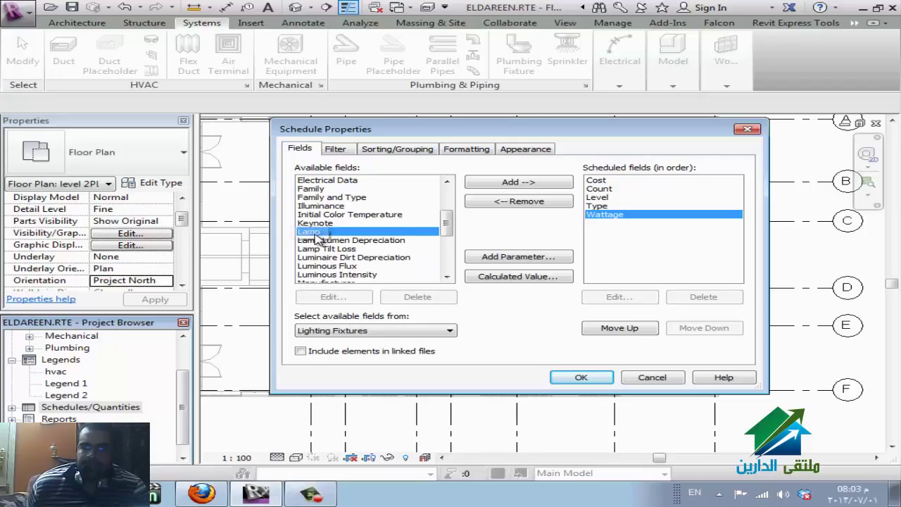
double_click(318, 198)
scroll(363, 220, up, 2)
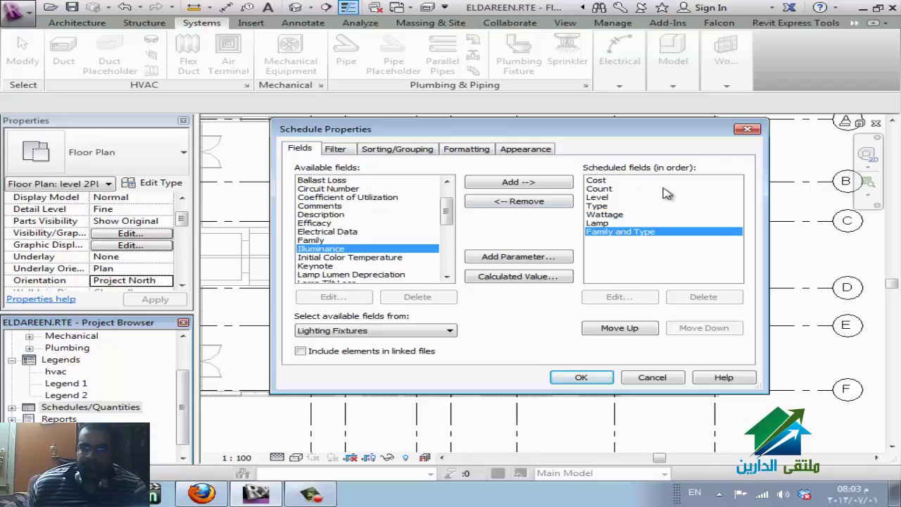
click(355, 207)
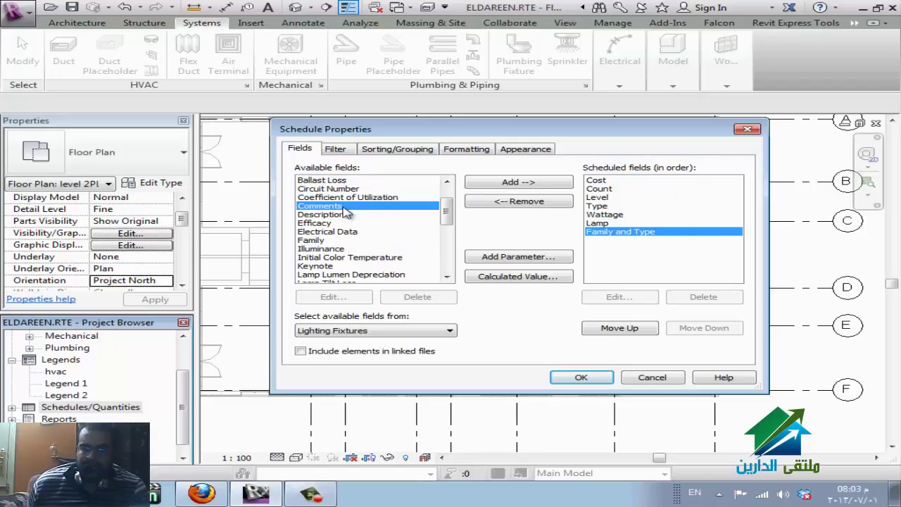
scroll(345, 213, up, 2)
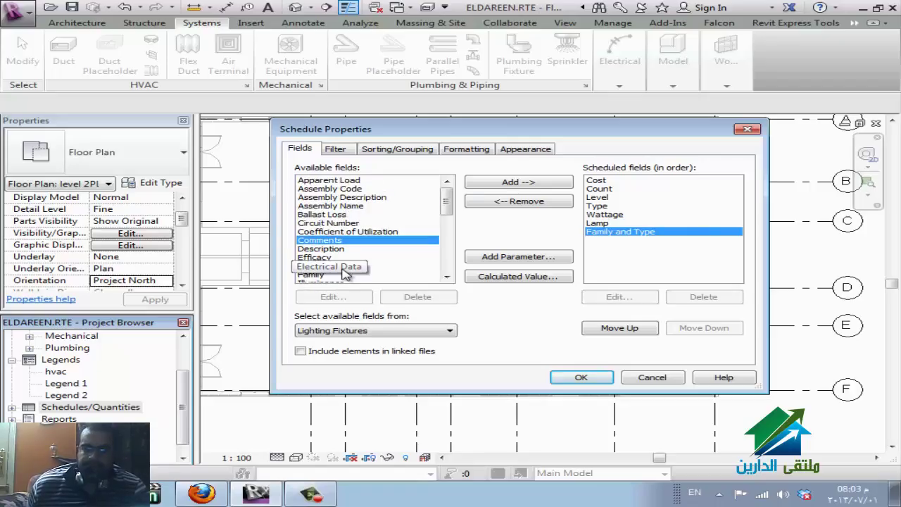
scroll(334, 266, down, 1)
click(324, 250)
click(513, 183)
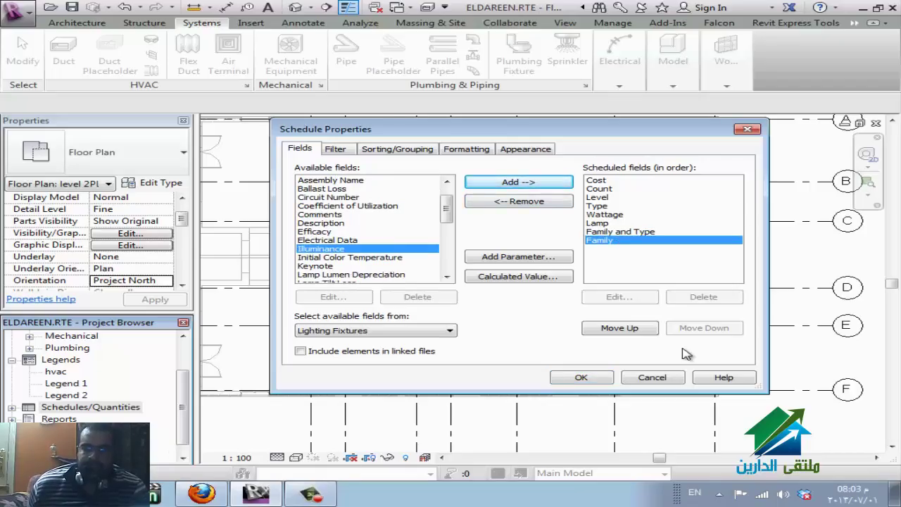
click(581, 378)
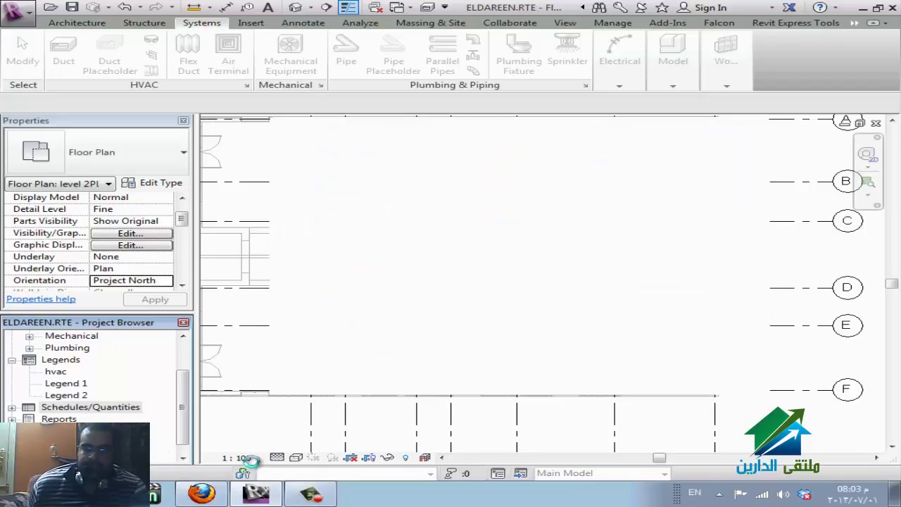
Check the WiZiQ Screen Share Viewer in Firefox, then return to the Revit Lighting Fixture Schedule.
click(219, 495)
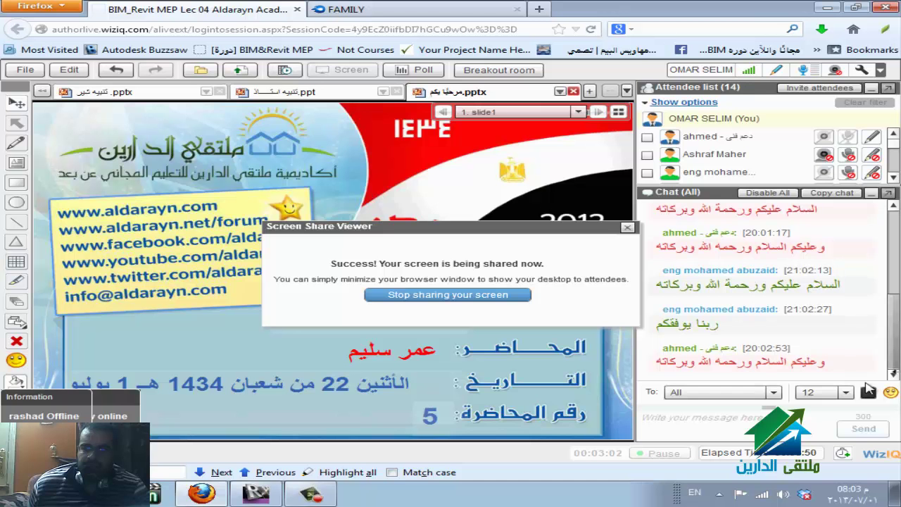
click(202, 492)
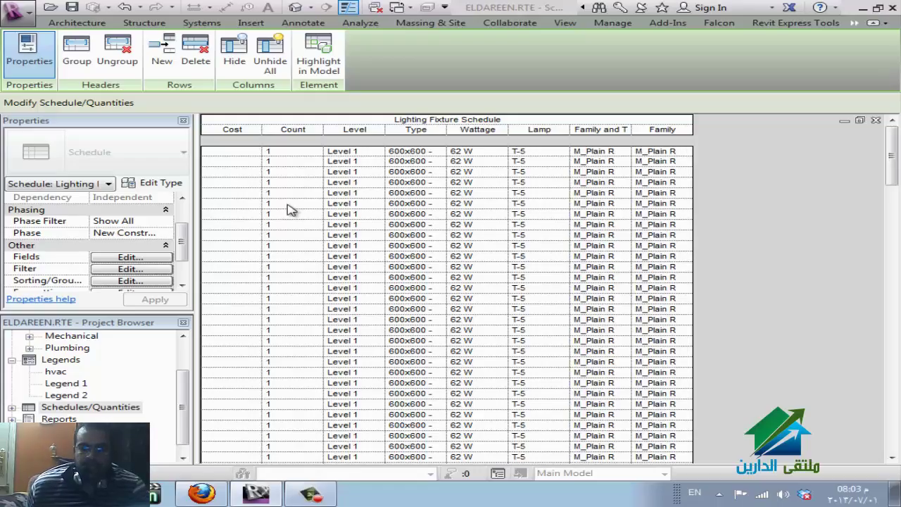
click(252, 203)
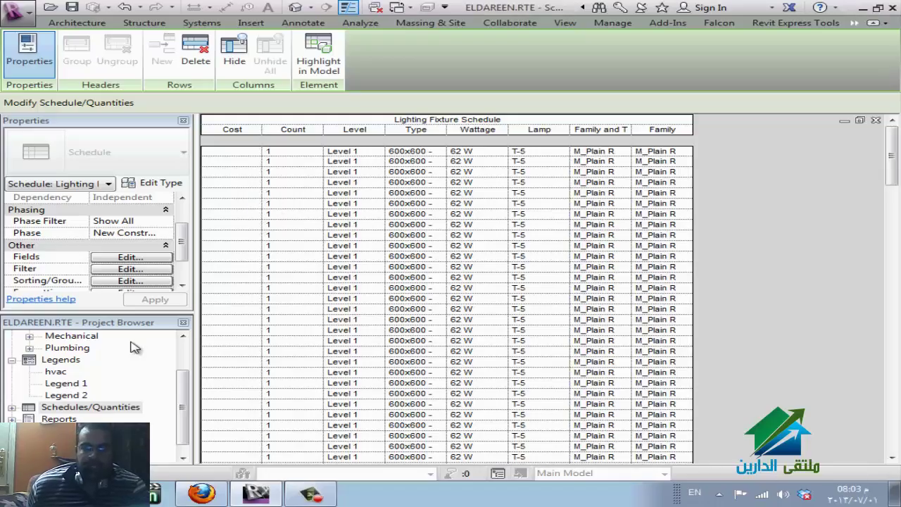
right_click(71, 410)
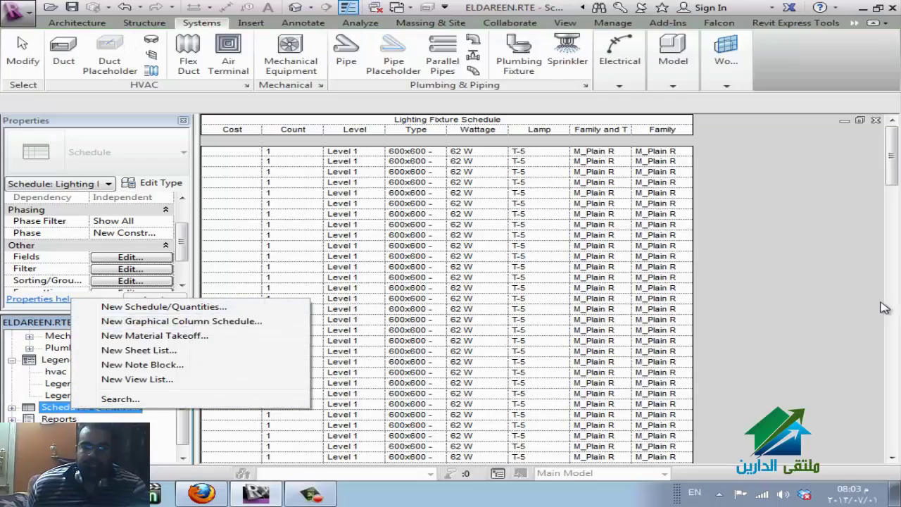
click(819, 289)
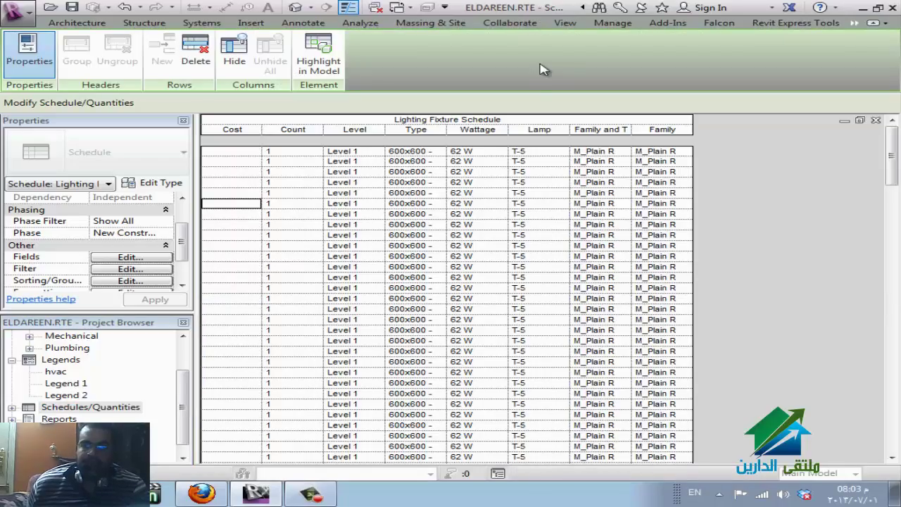
click(565, 23)
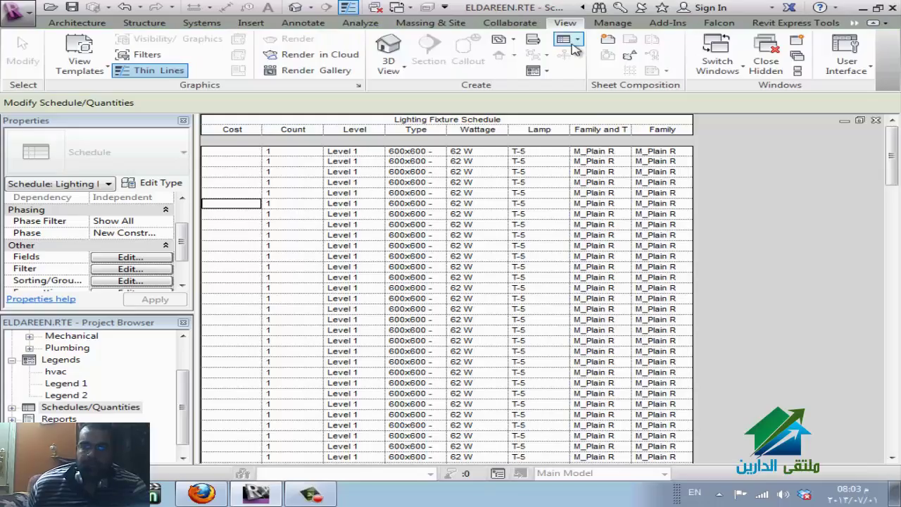
Start a new schedule filtered to Piping and choose the Plumbing Fixtures category.
click(575, 43)
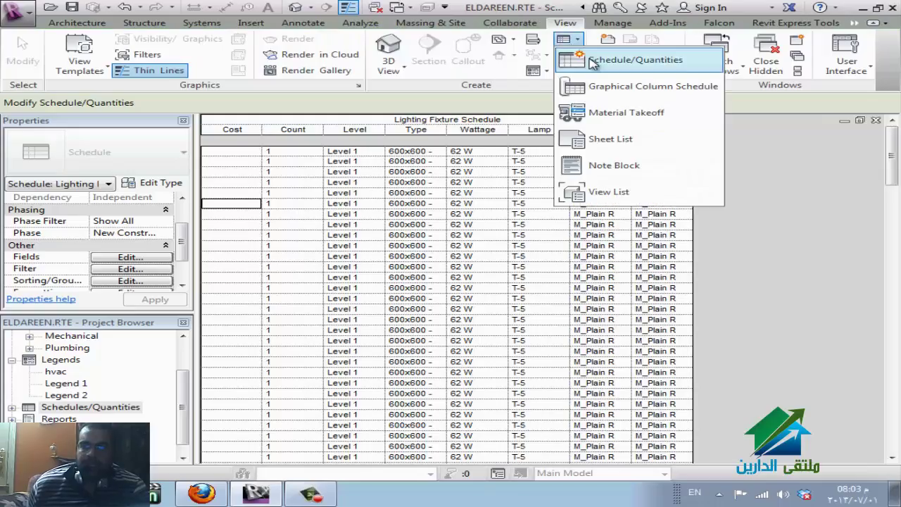
click(592, 62)
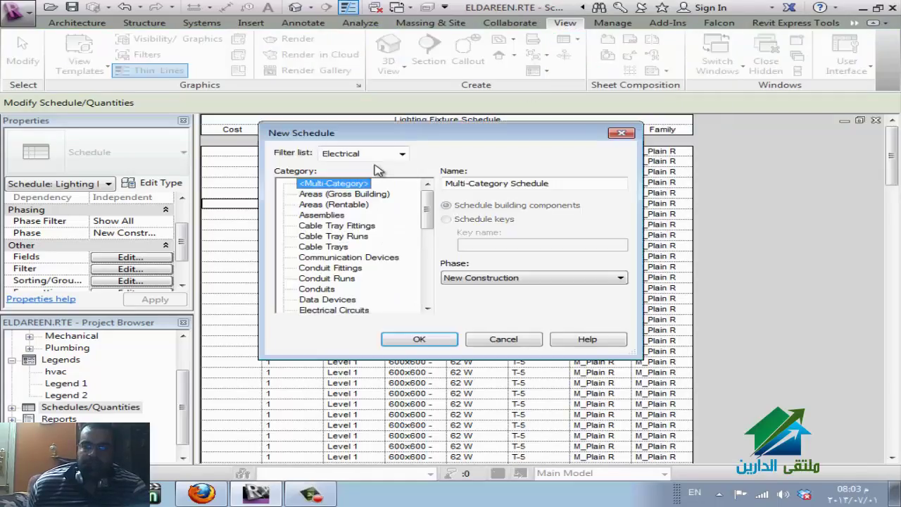
click(402, 154)
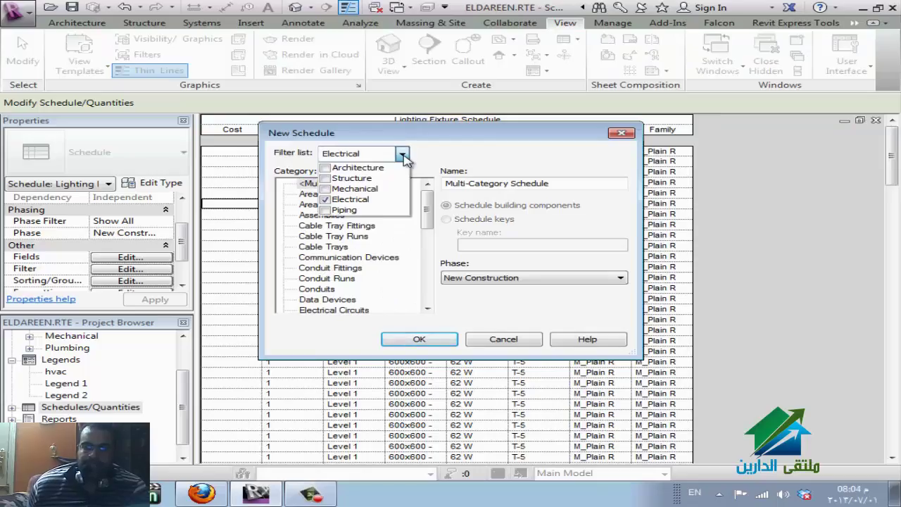
click(326, 210)
click(326, 200)
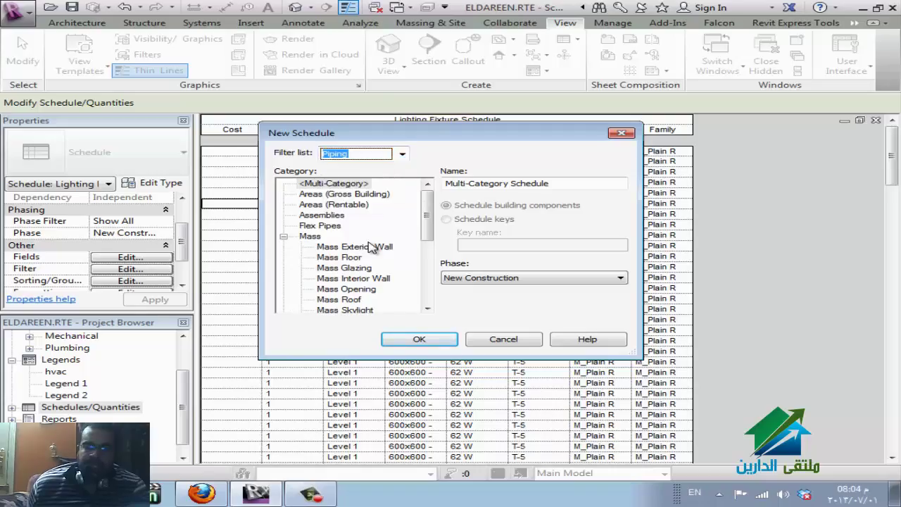
drag(424, 240, 428, 289)
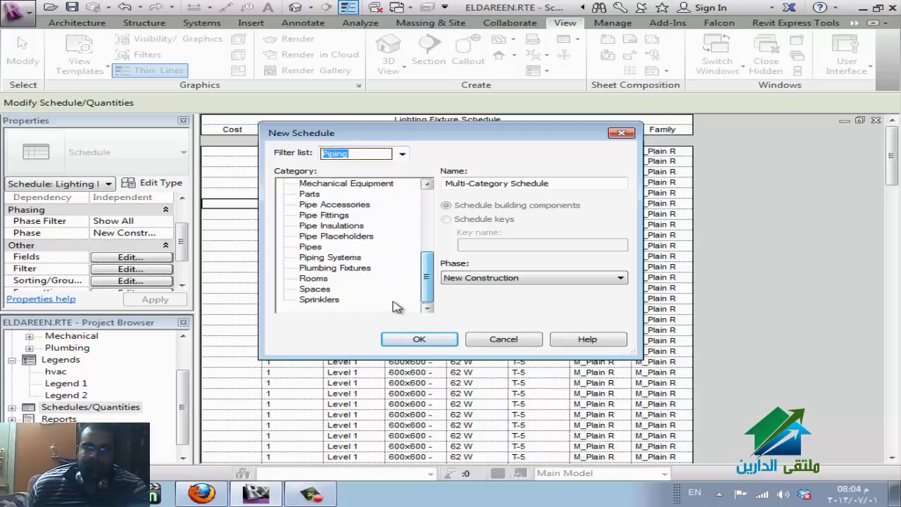
click(336, 236)
click(335, 268)
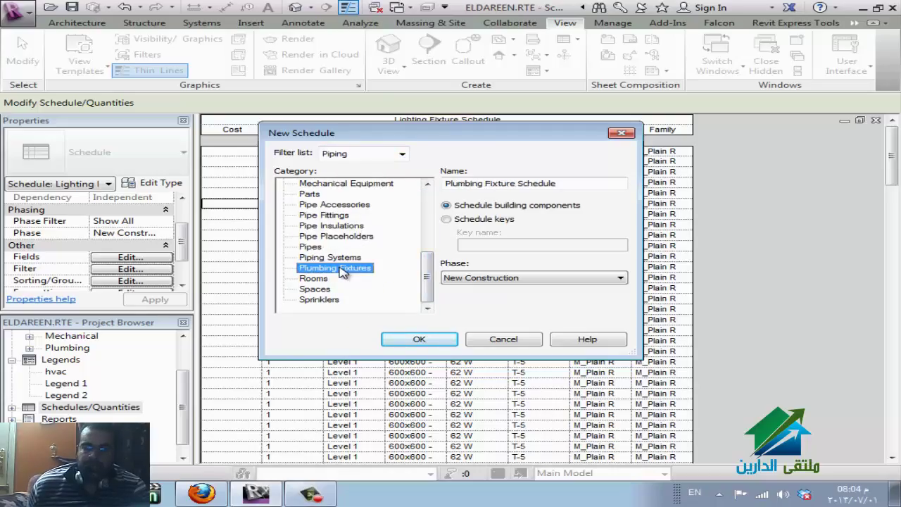
click(421, 342)
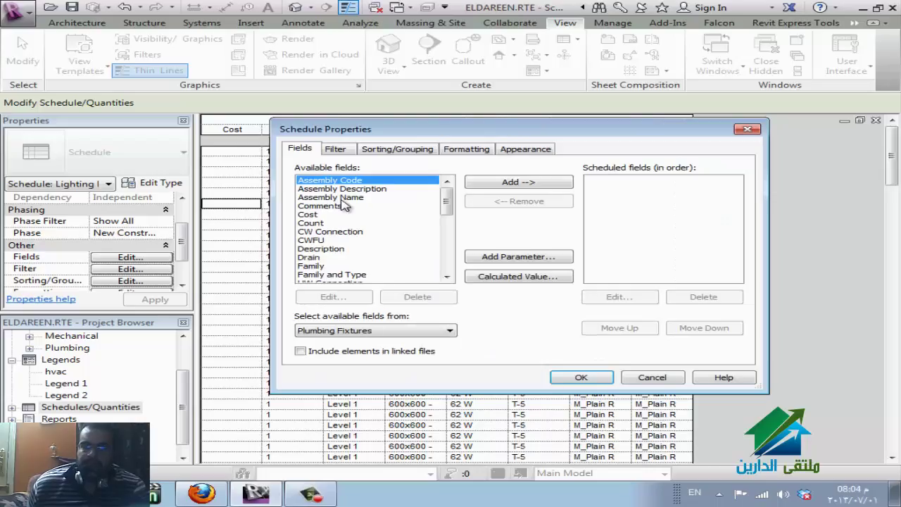
Add Family, Family and Type, and Type fields and generate the Plumbing Fixture Schedule.
click(366, 240)
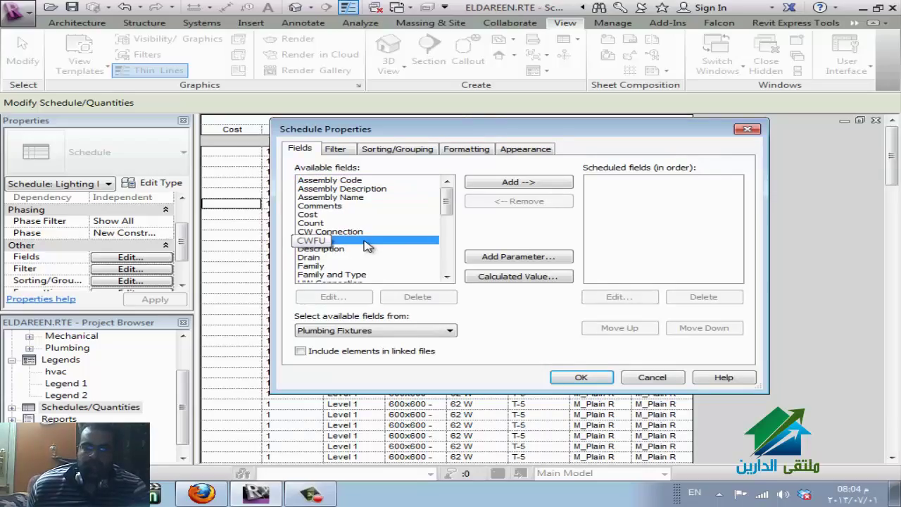
scroll(389, 249, down, 1)
scroll(389, 248, down, 1)
double_click(320, 241)
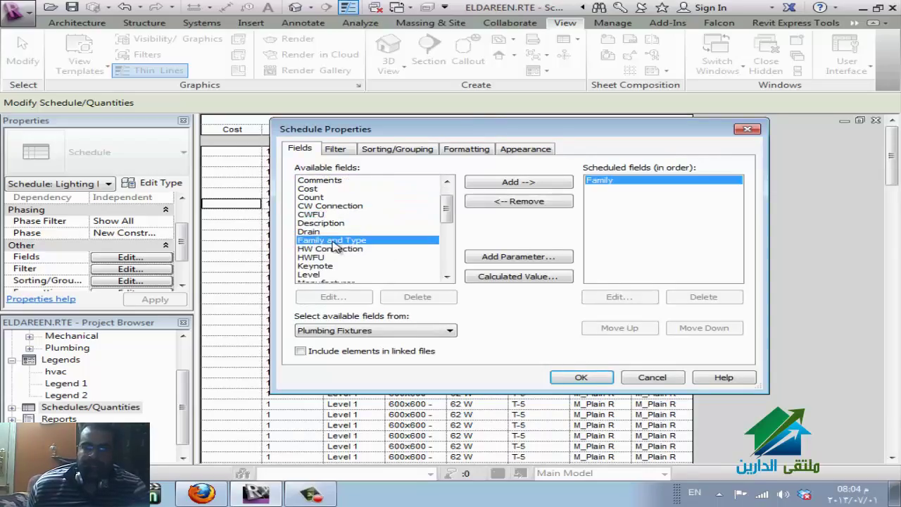
double_click(331, 241)
scroll(371, 273, down, 3)
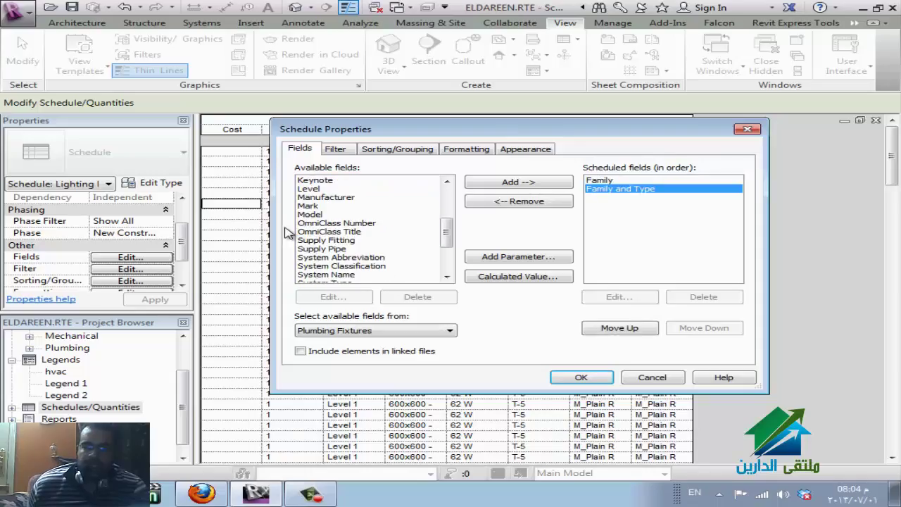
scroll(368, 276, down, 2)
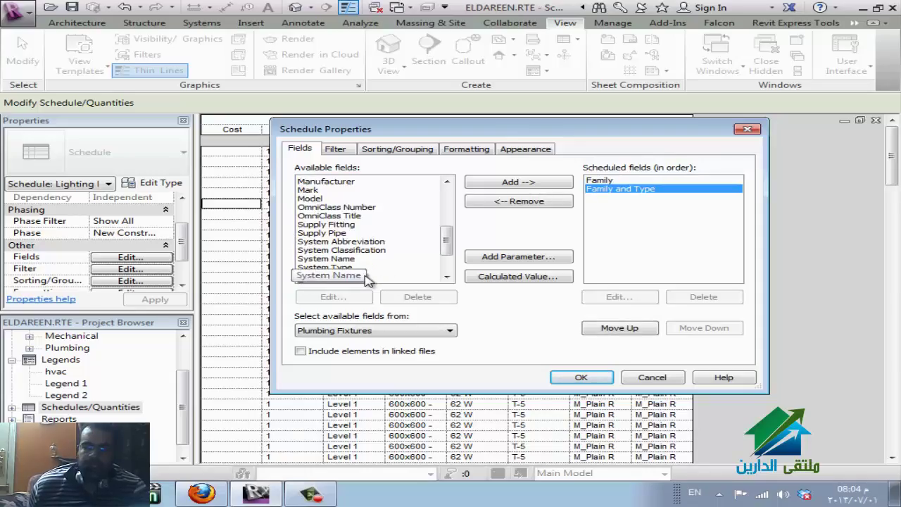
double_click(320, 248)
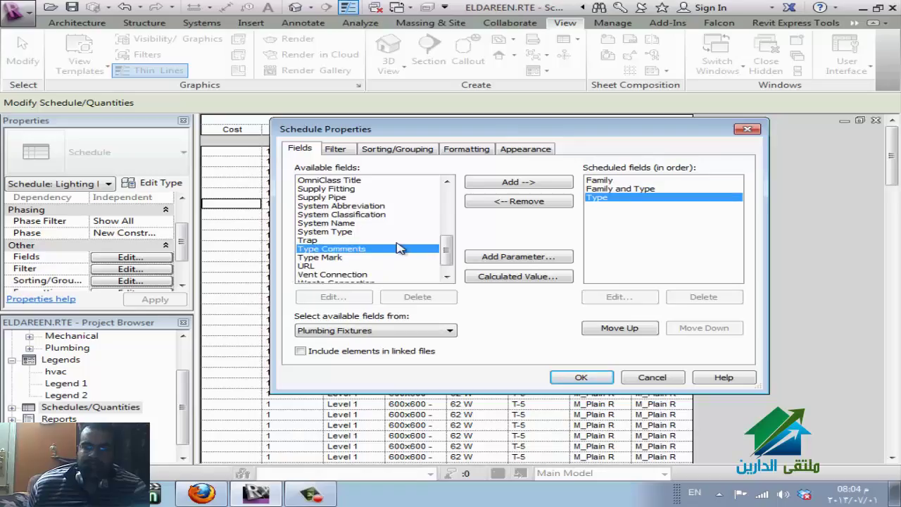
scroll(402, 249, down, 1)
scroll(362, 264, up, 1)
scroll(348, 262, up, 3)
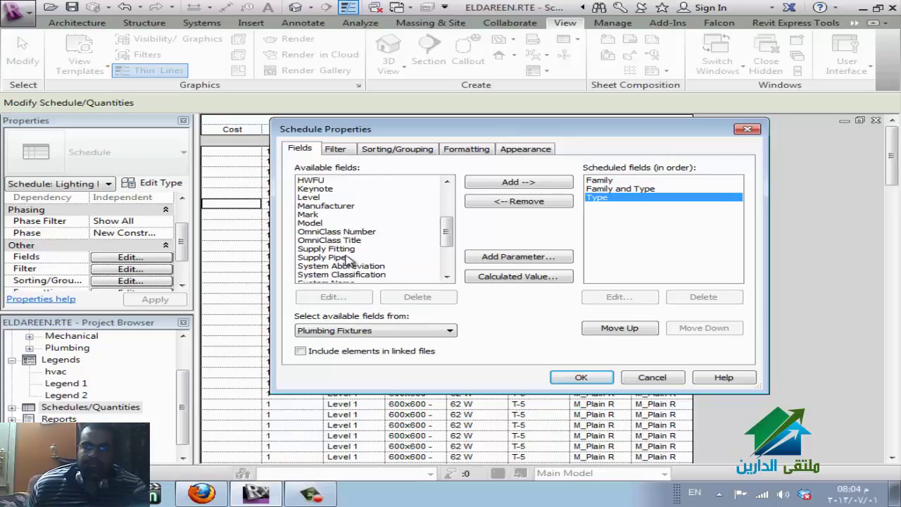
click(578, 377)
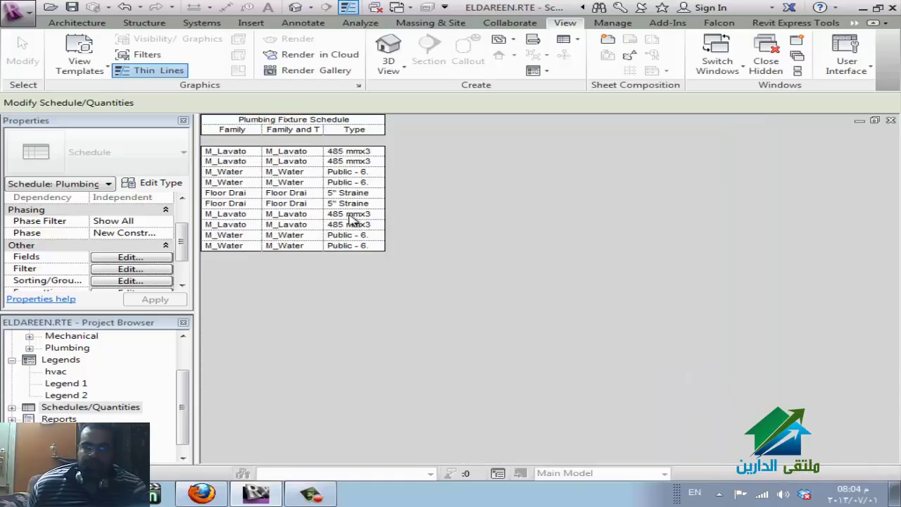
Close the Plumbing Fixture Schedule and widen the lighting schedule's Family column to show M_Plain Reces.
click(890, 121)
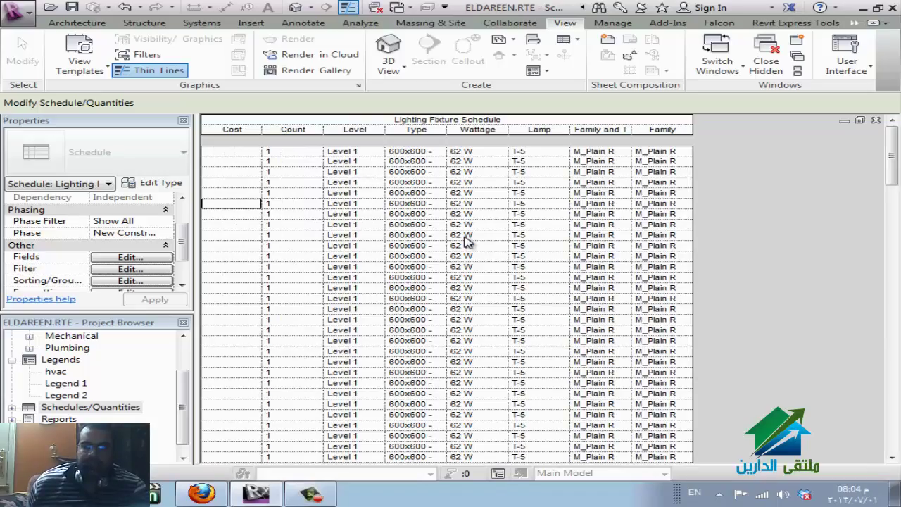
scroll(458, 281, down, 10)
scroll(456, 281, down, 2)
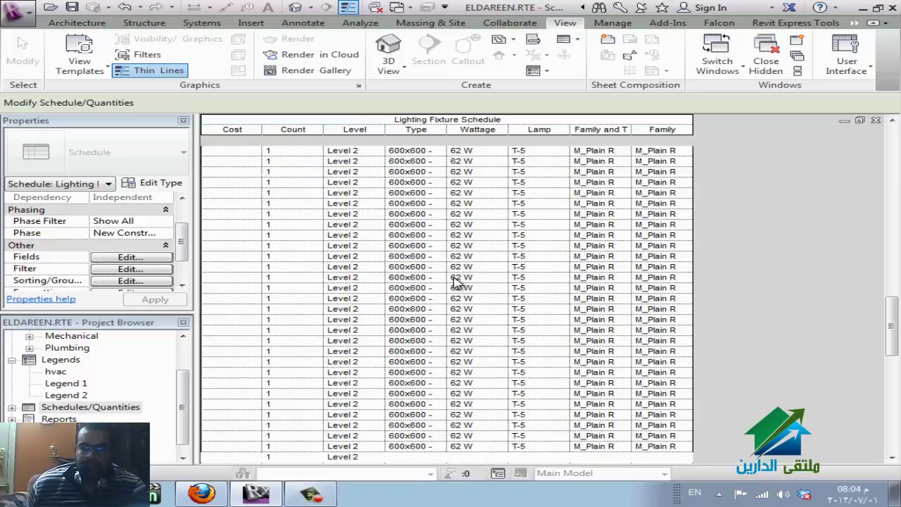
scroll(443, 282, up, 5)
scroll(431, 283, up, 5)
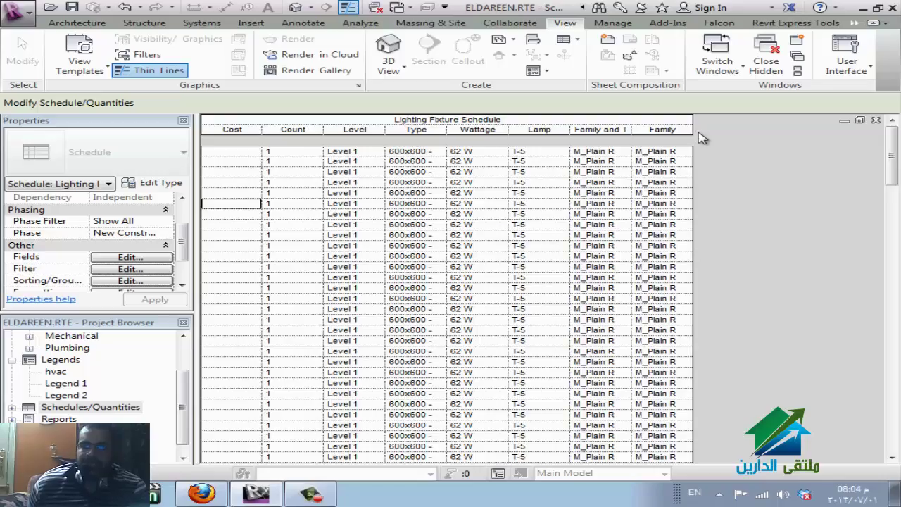
drag(692, 121, 714, 131)
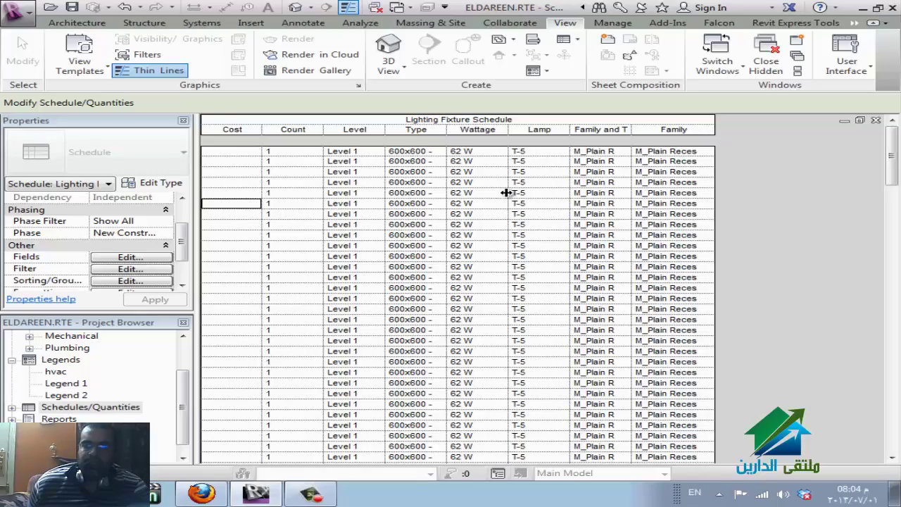
click(76, 359)
right_click(76, 362)
click(69, 407)
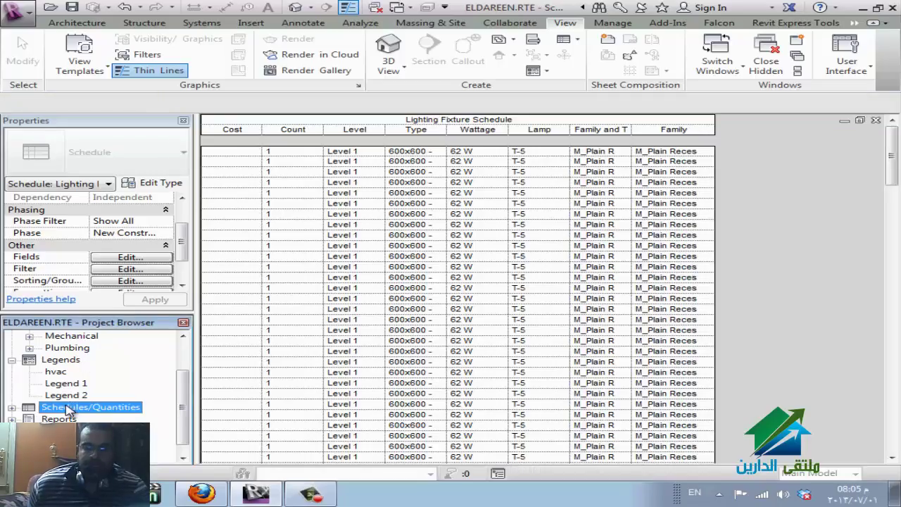
right_click(69, 409)
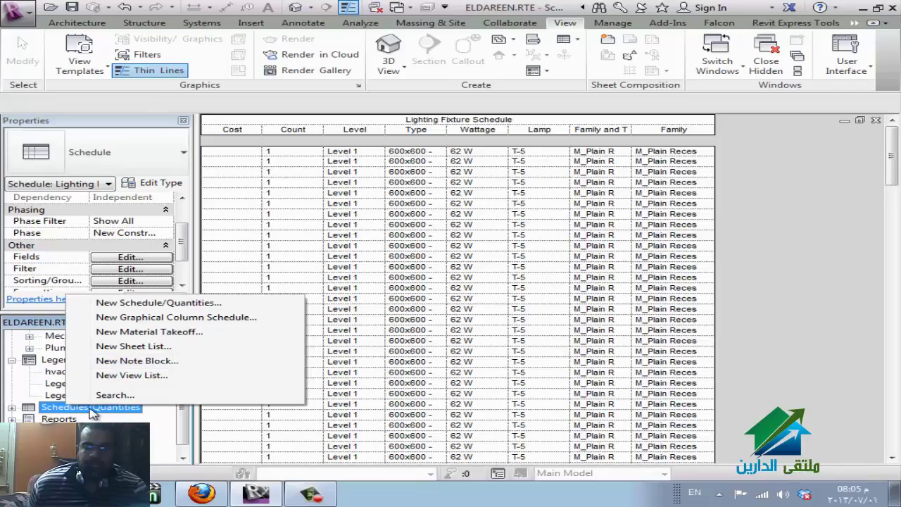
click(201, 302)
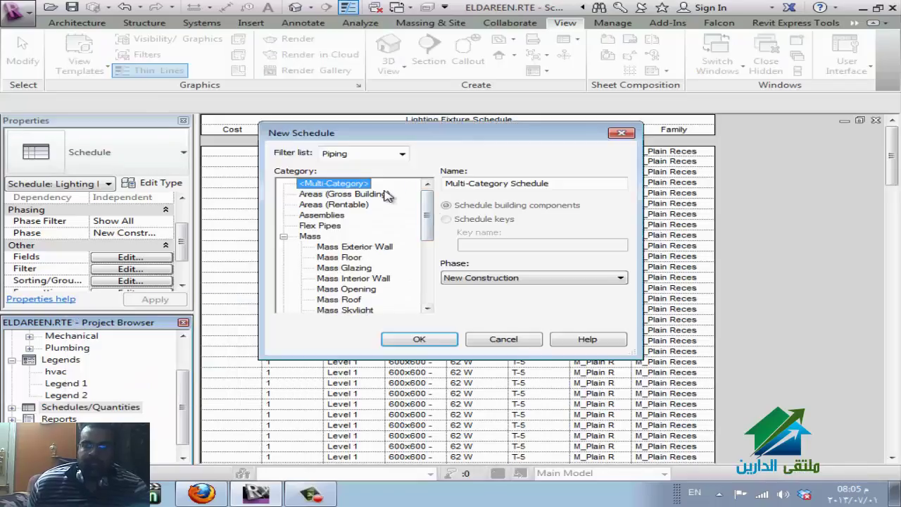
scroll(356, 239, down, 3)
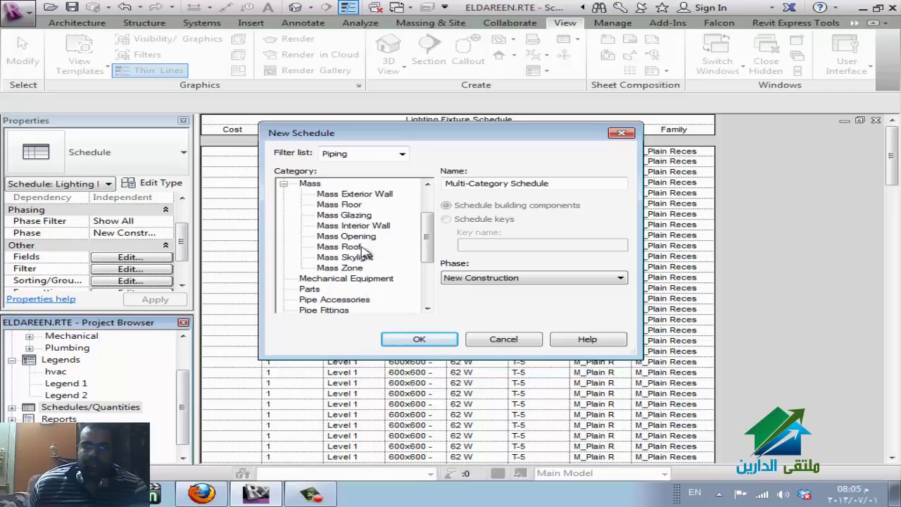
click(345, 247)
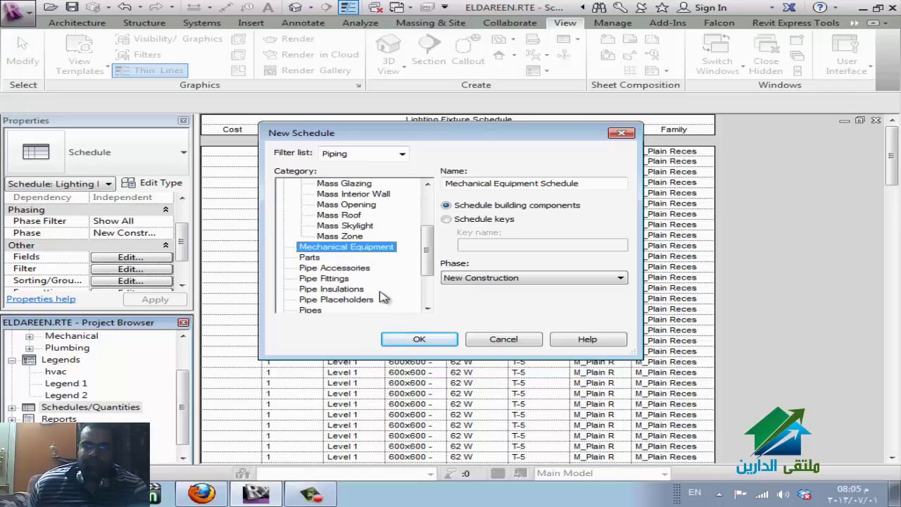
click(430, 345)
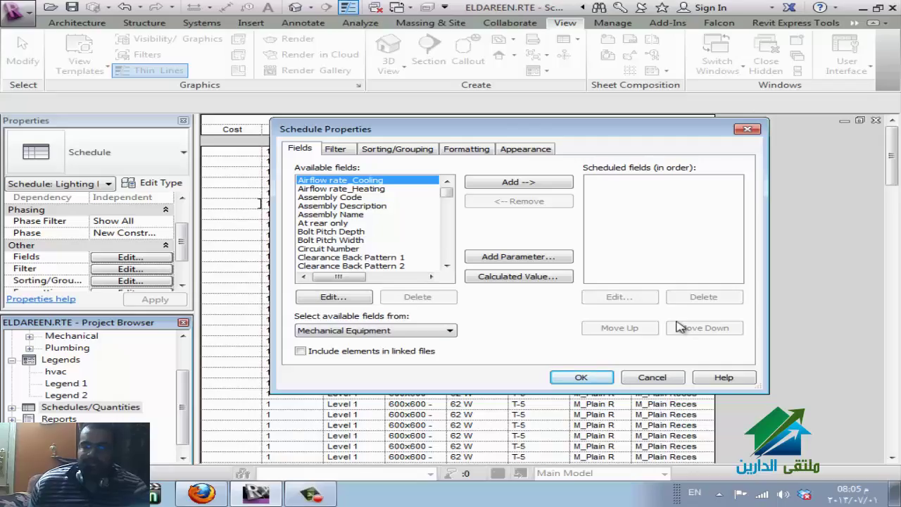
click(650, 377)
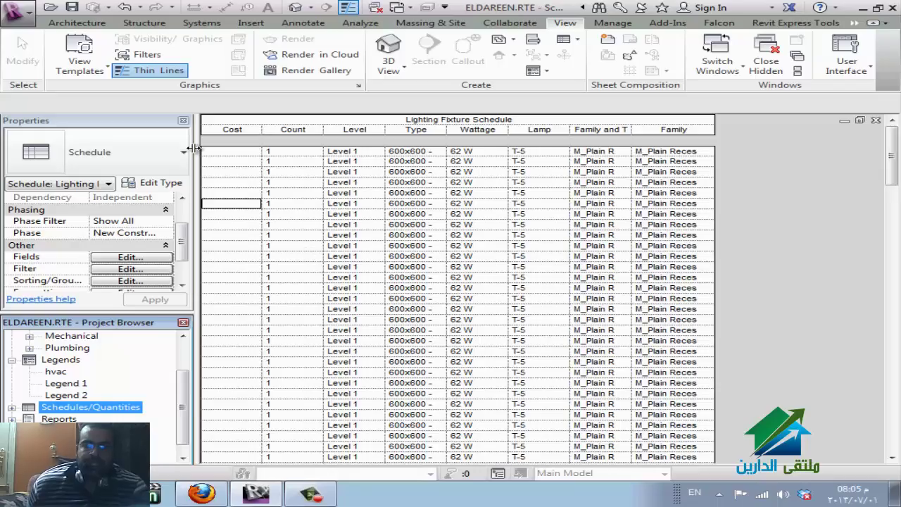
Close the Properties palette and Project Browser, then re-enable Properties under View > User Interface.
click(183, 121)
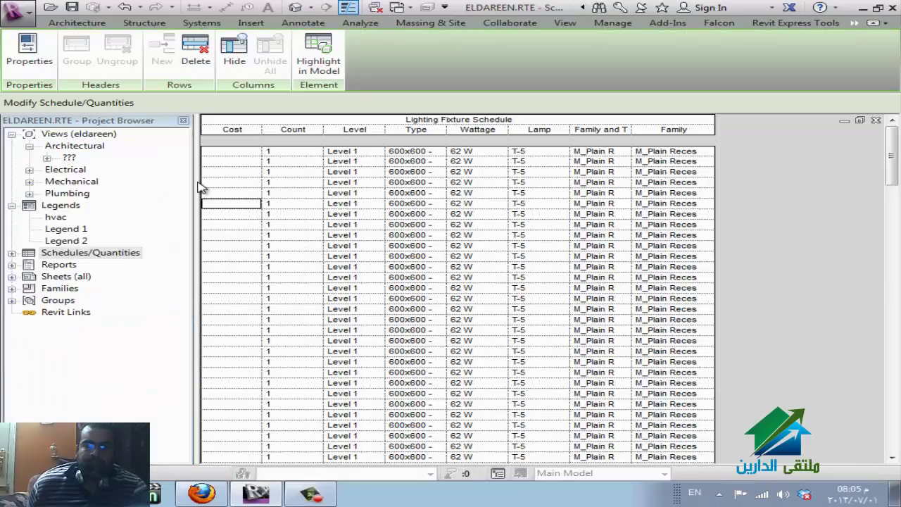
click(183, 120)
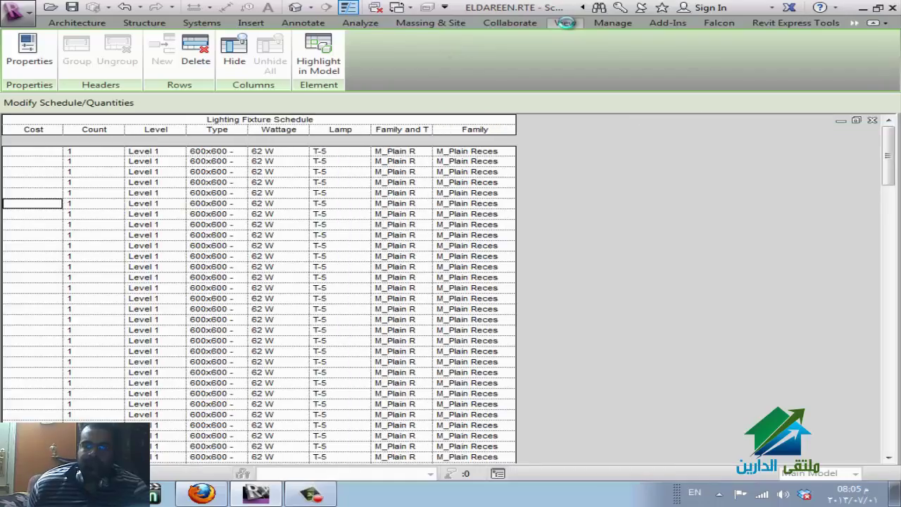
click(565, 22)
click(868, 51)
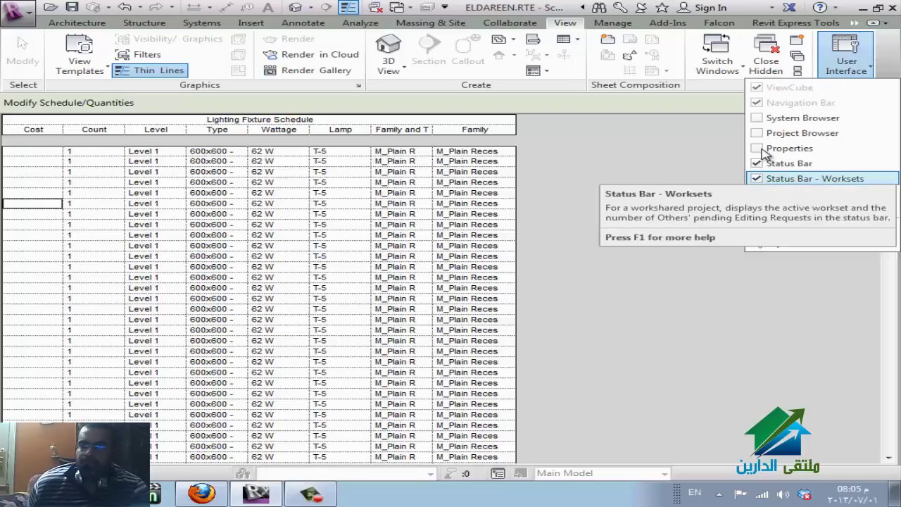
click(539, 243)
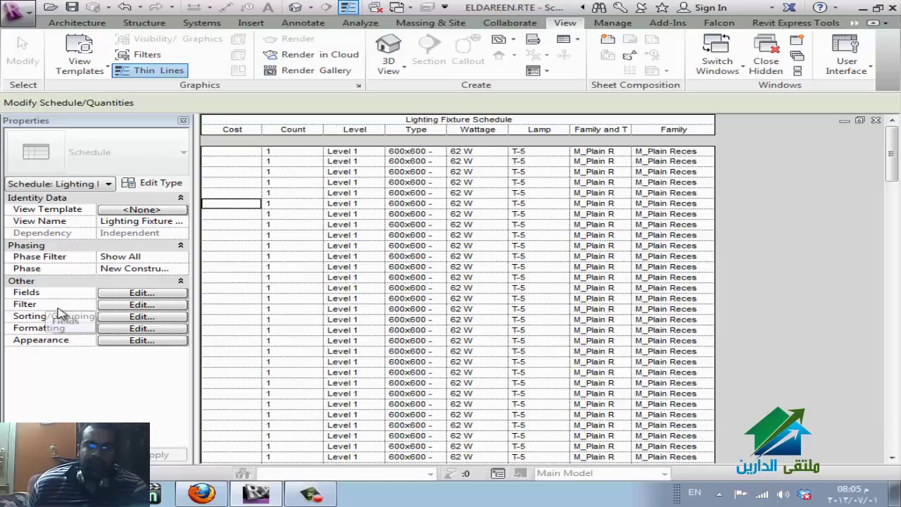
Open the schedule's Fields settings and move Cost to the end of the field order.
click(162, 292)
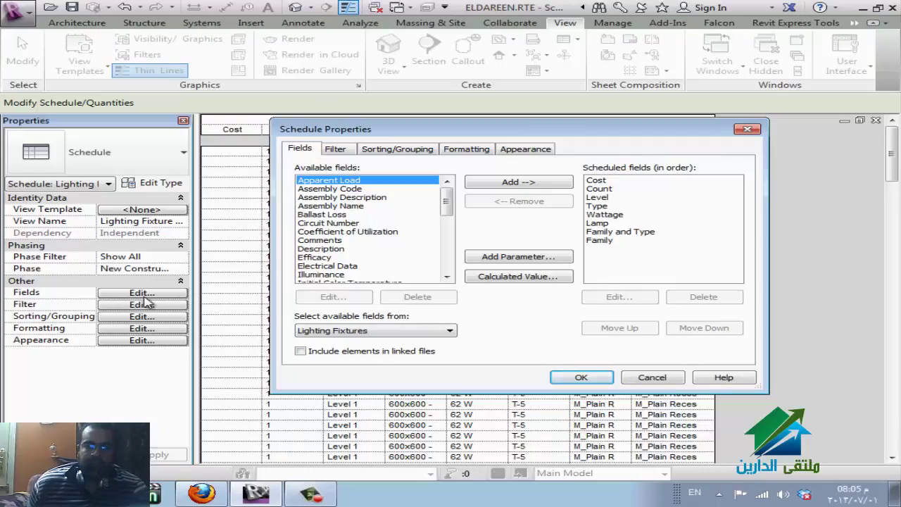
click(338, 149)
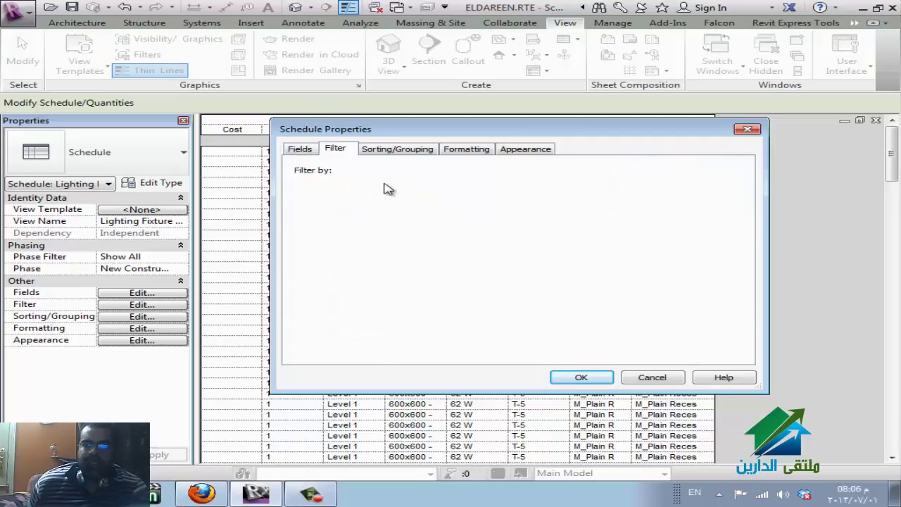
click(296, 150)
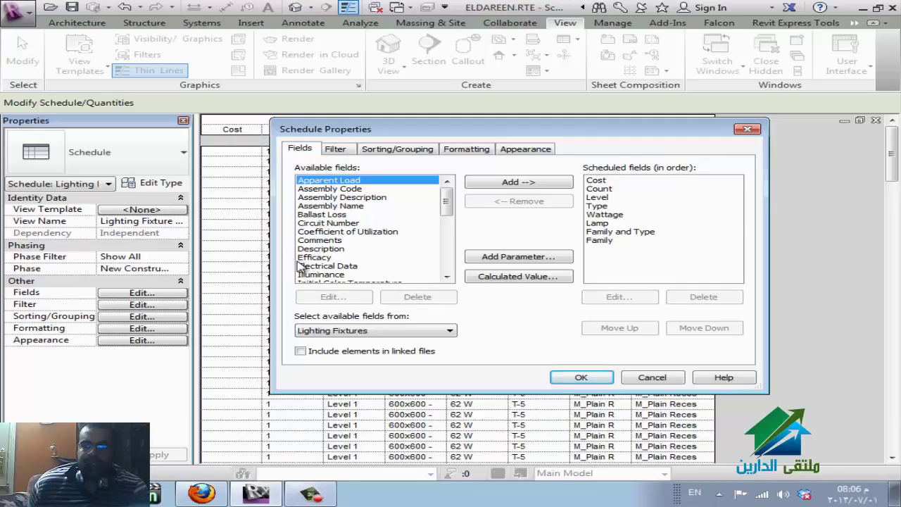
click(608, 181)
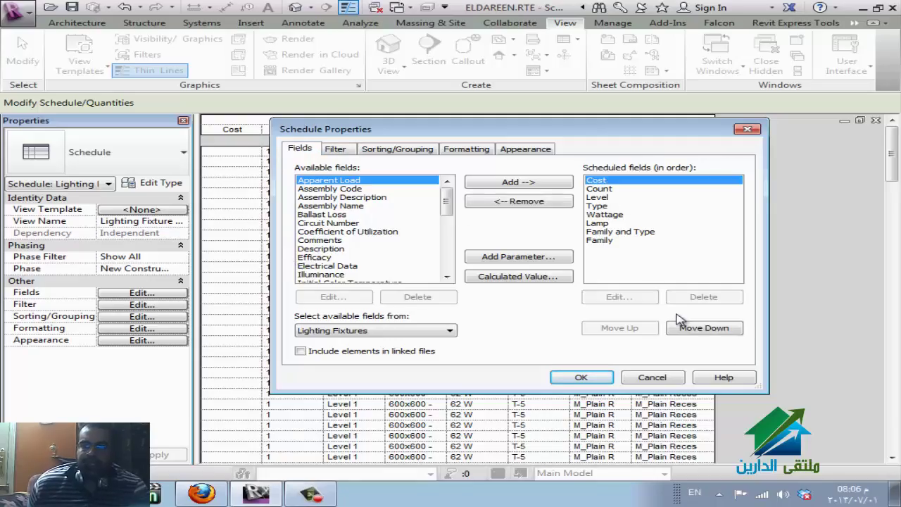
click(700, 329)
click(702, 328)
click(703, 329)
click(702, 328)
click(702, 328)
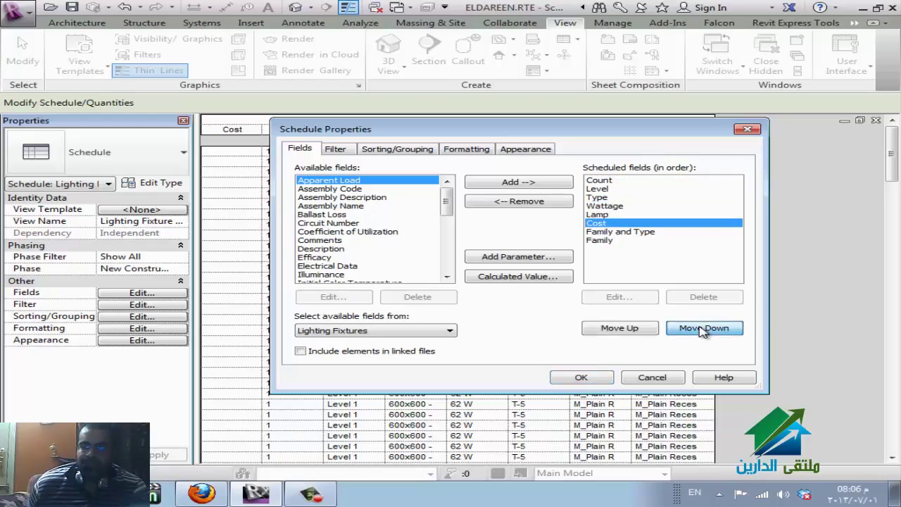
click(702, 328)
click(702, 328)
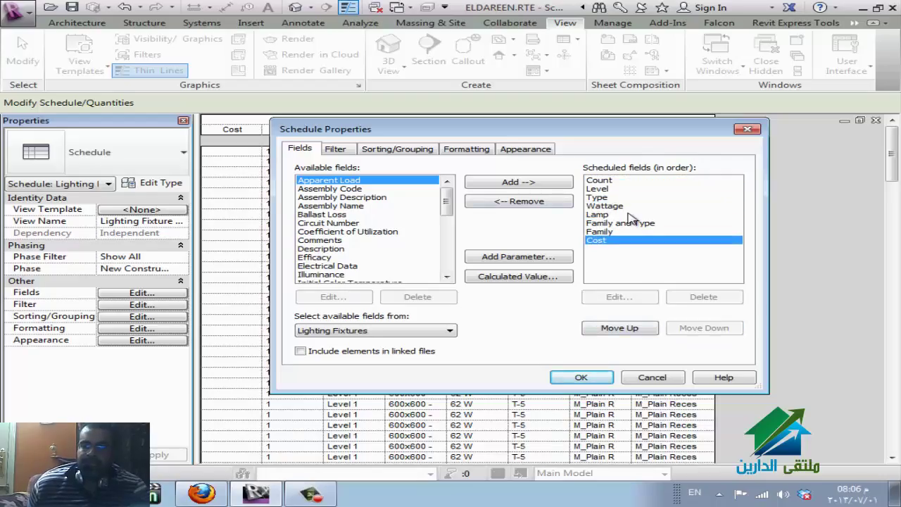
Remove Wattage from the scheduled fields and add Type Mark and Mark.
double_click(605, 206)
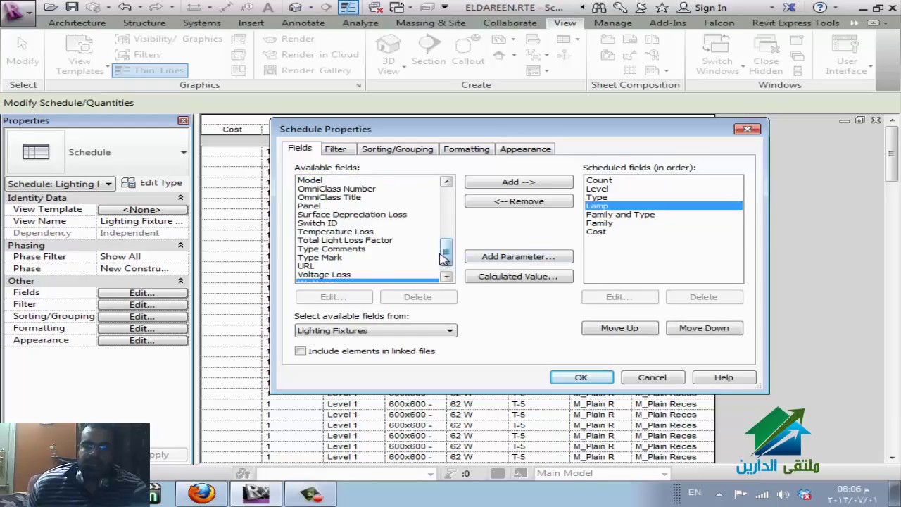
scroll(440, 260, down, 1)
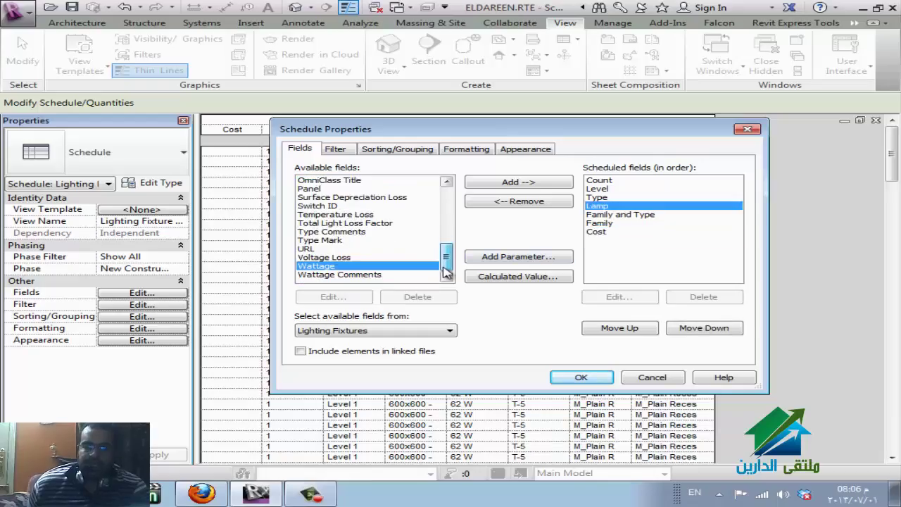
double_click(331, 241)
scroll(337, 221, up, 1)
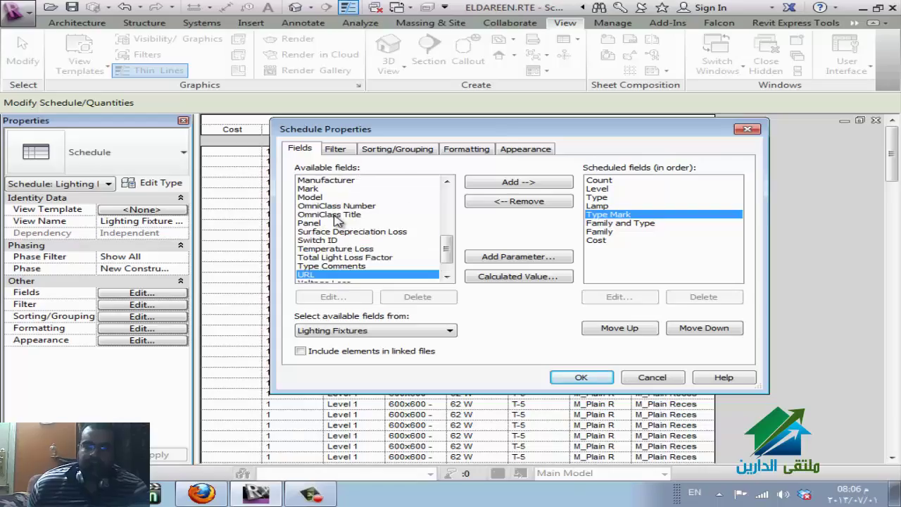
double_click(310, 189)
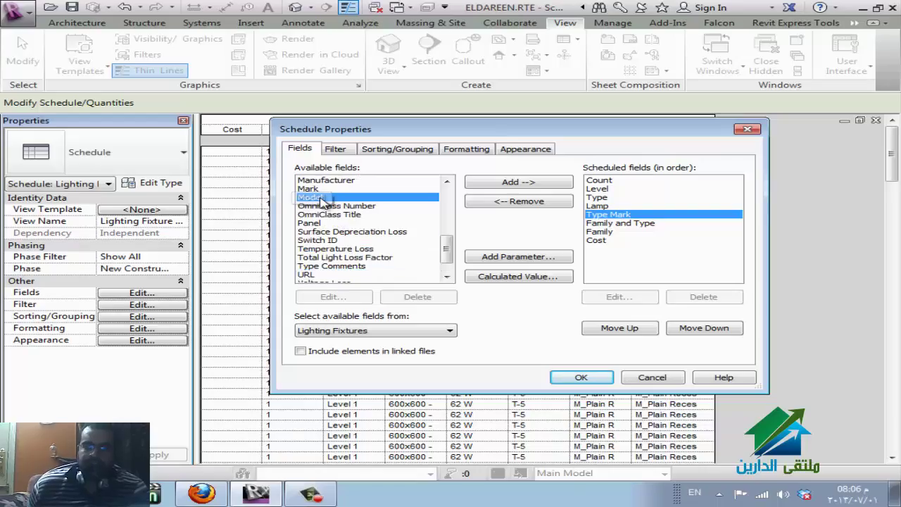
scroll(396, 236, up, 1)
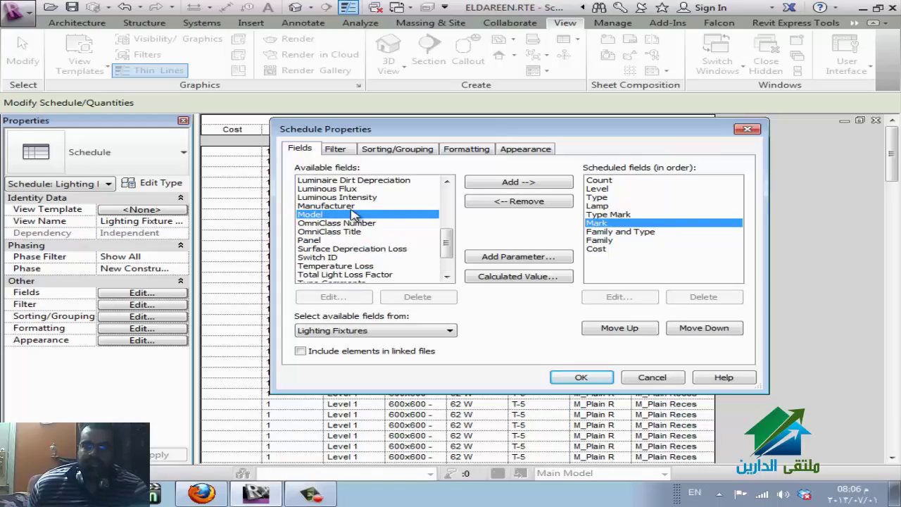
scroll(438, 228, up, 1)
scroll(437, 228, up, 2)
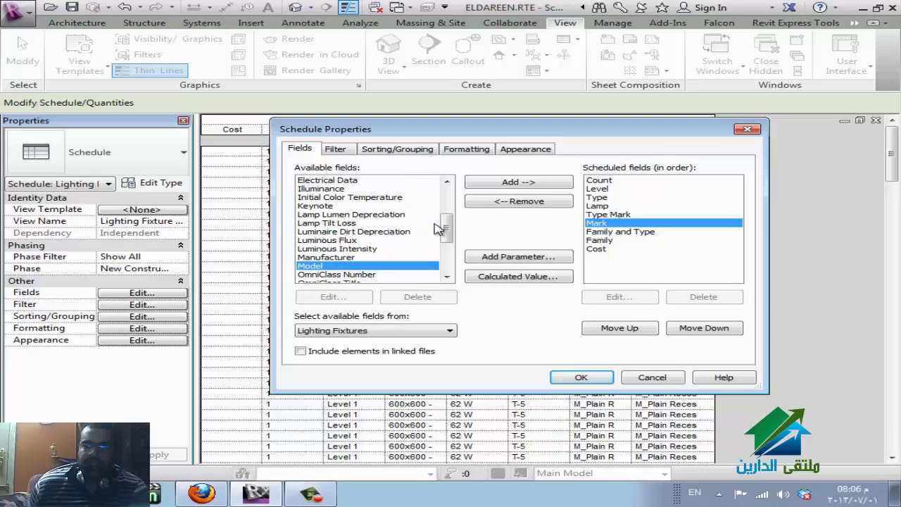
scroll(437, 229, up, 1)
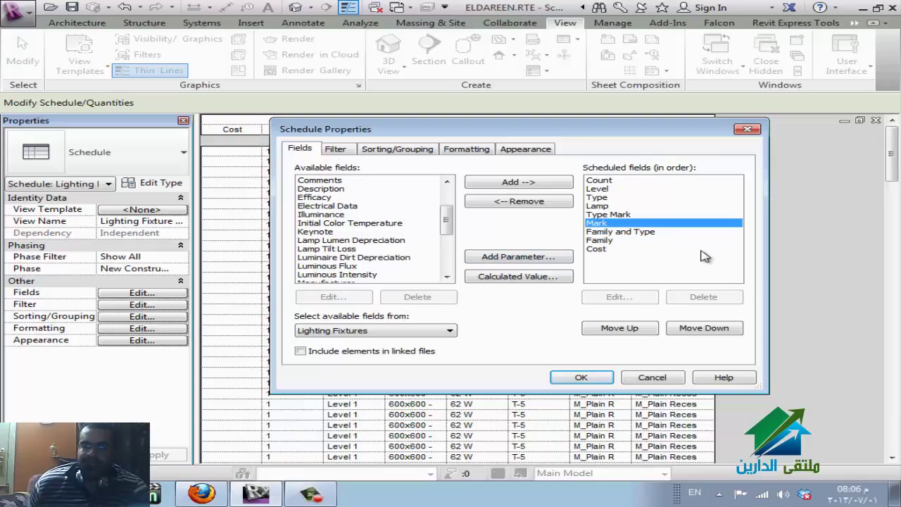
Add a project parameter ROOM NAME with Common discipline and Text type, grouped under General.
click(538, 257)
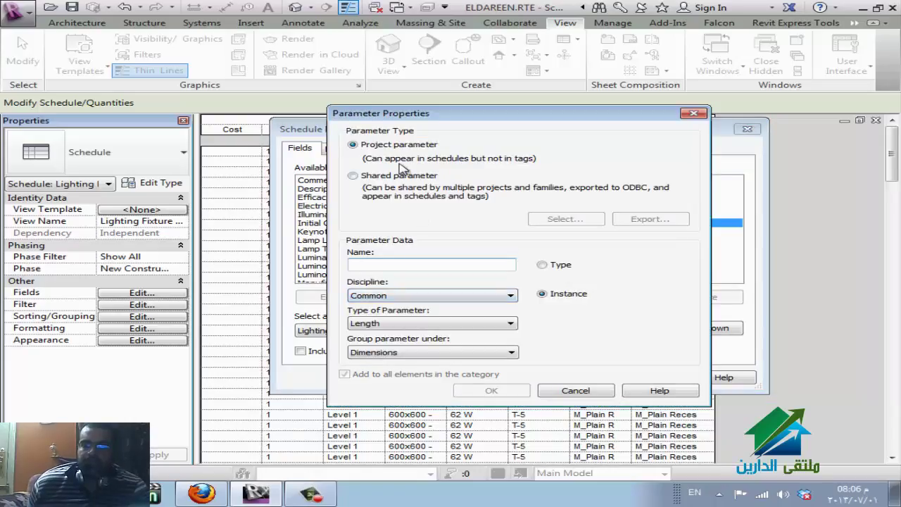
click(419, 264)
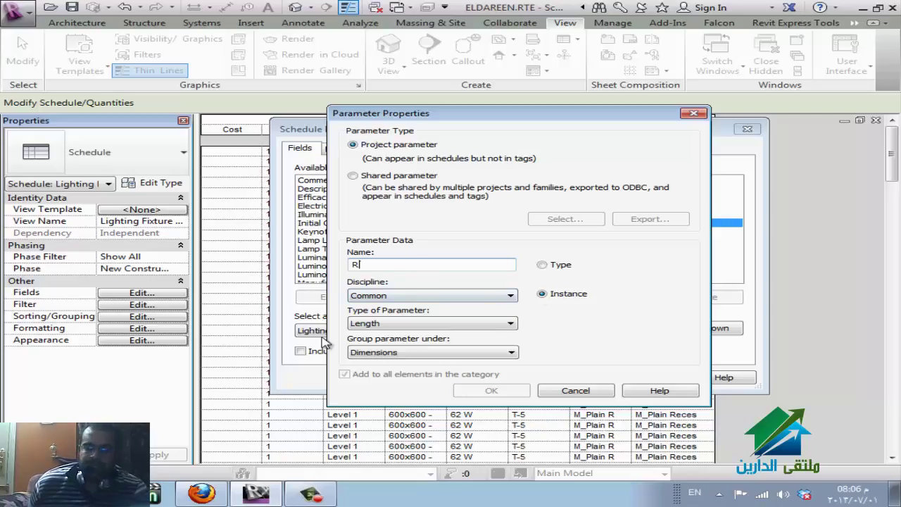
text(ROOM N)
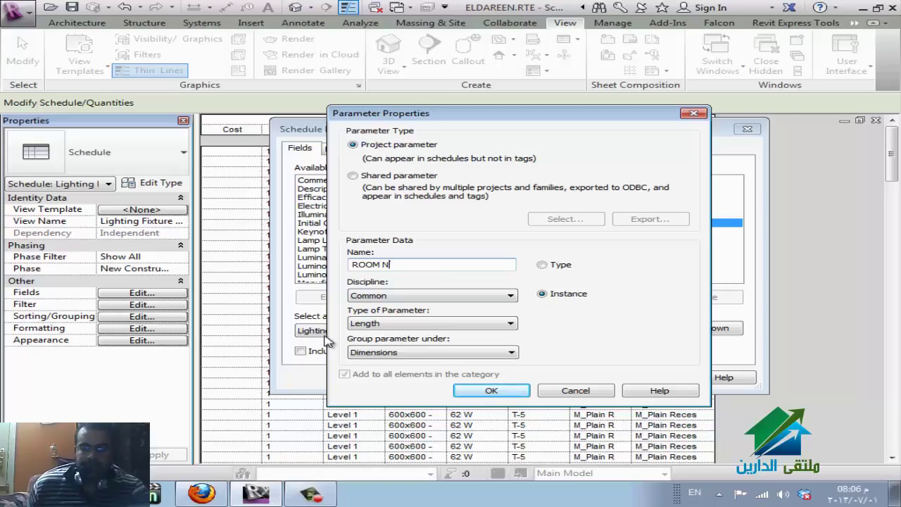
text(AME)
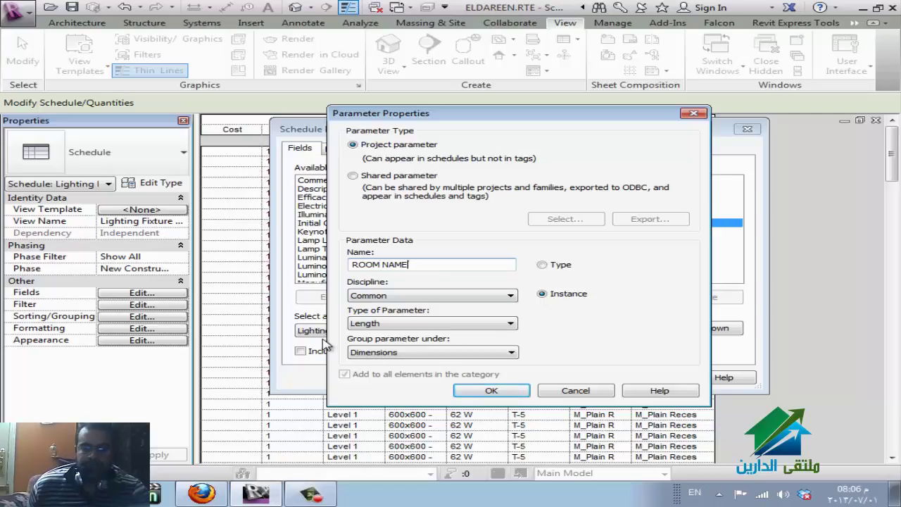
click(433, 300)
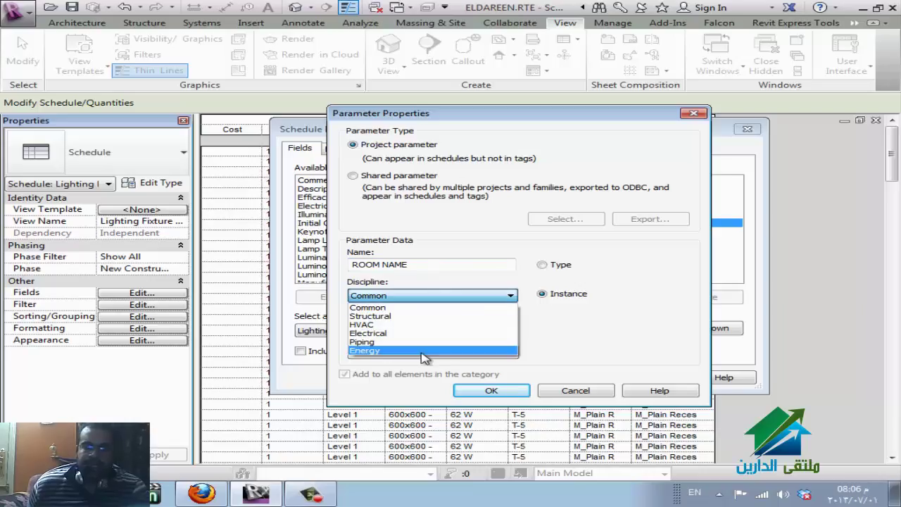
click(421, 310)
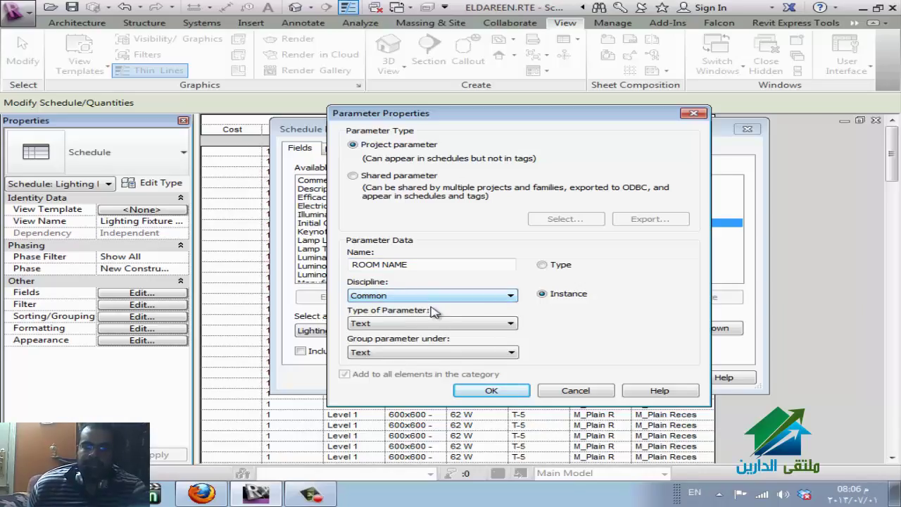
click(436, 325)
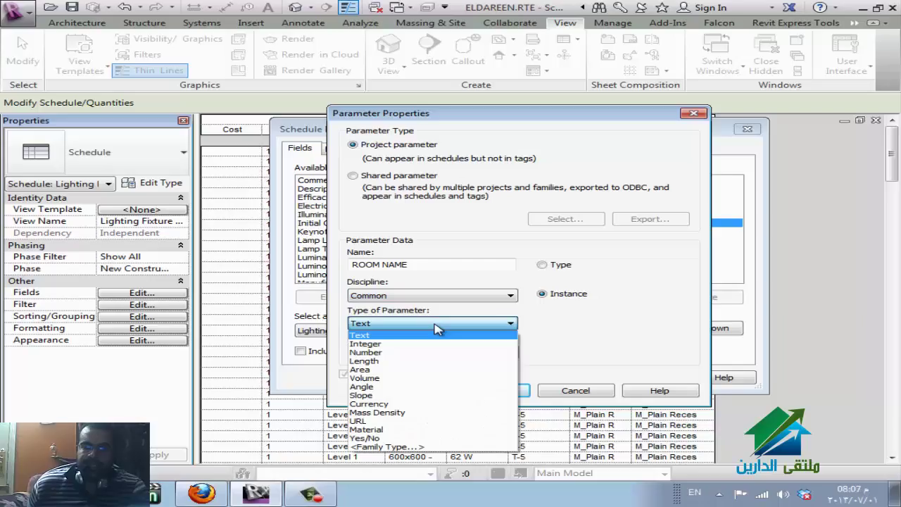
click(437, 328)
click(412, 355)
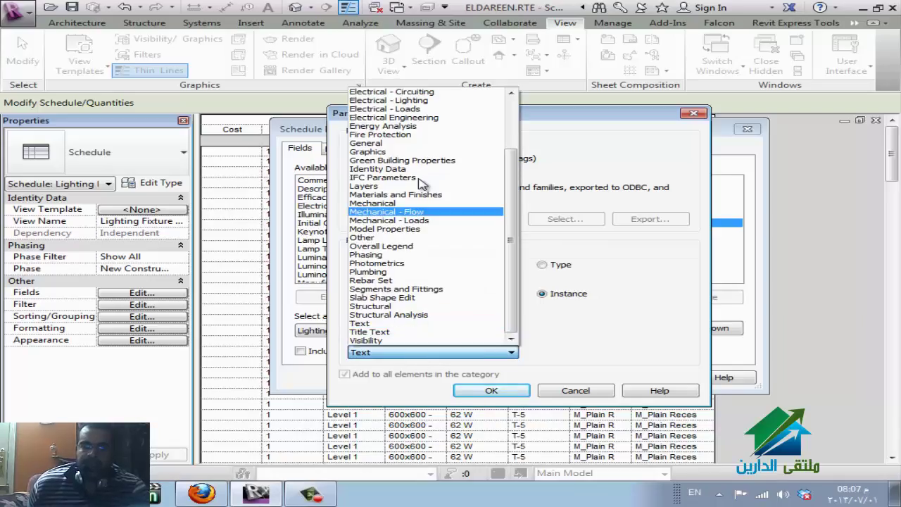
click(394, 145)
click(491, 391)
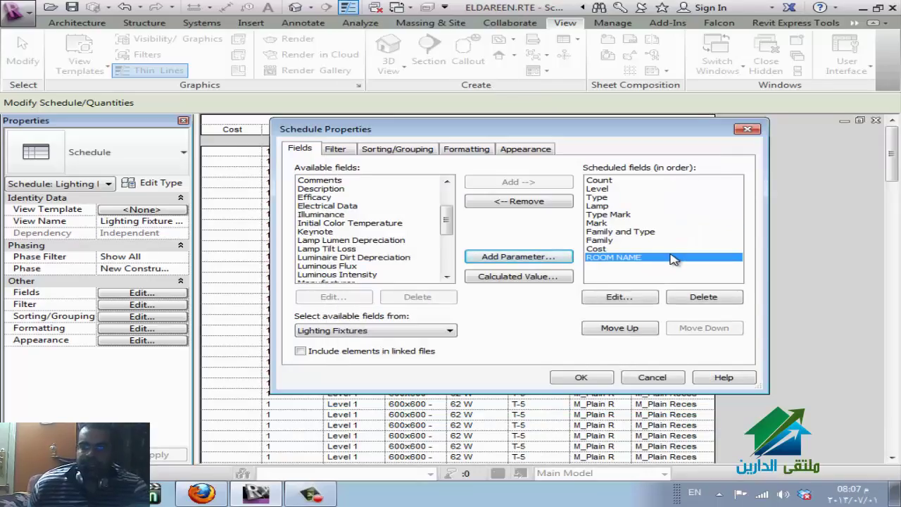
click(550, 259)
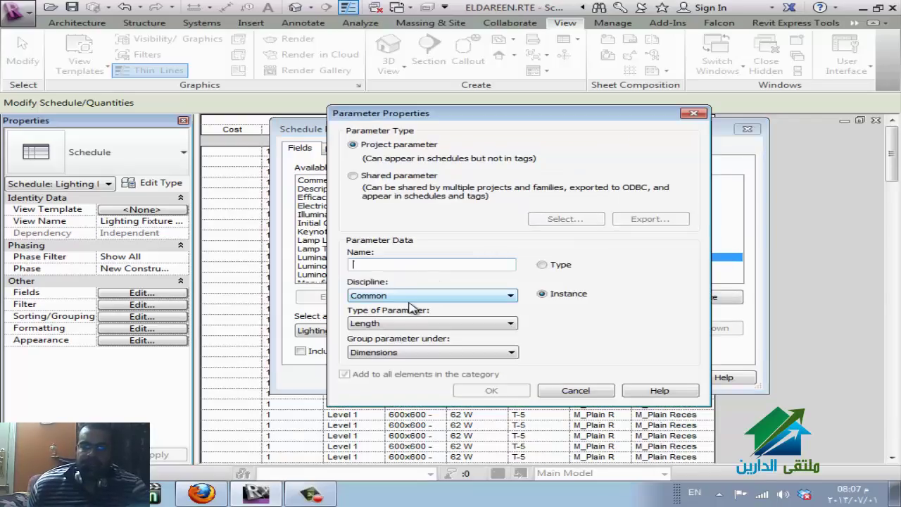
Set the new parameter's discipline to Electrical and its type to Luminance.
click(459, 323)
click(458, 323)
click(454, 296)
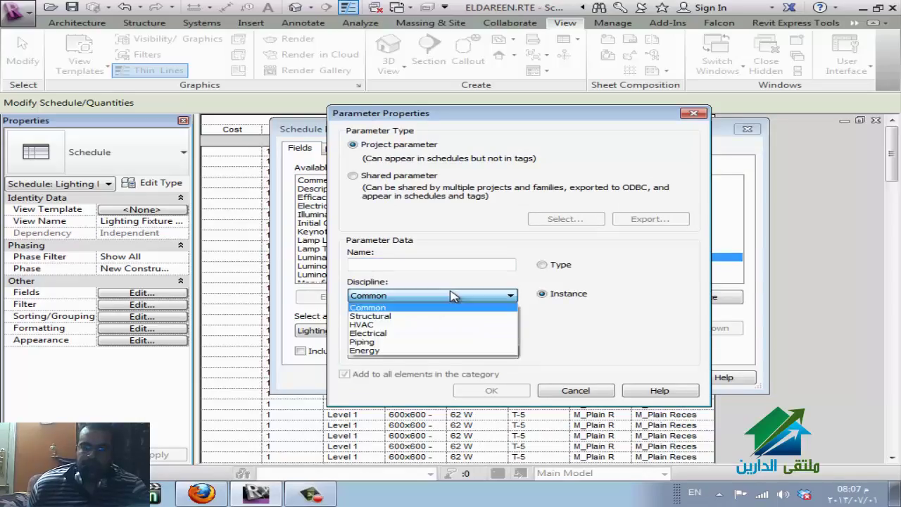
click(453, 330)
click(429, 323)
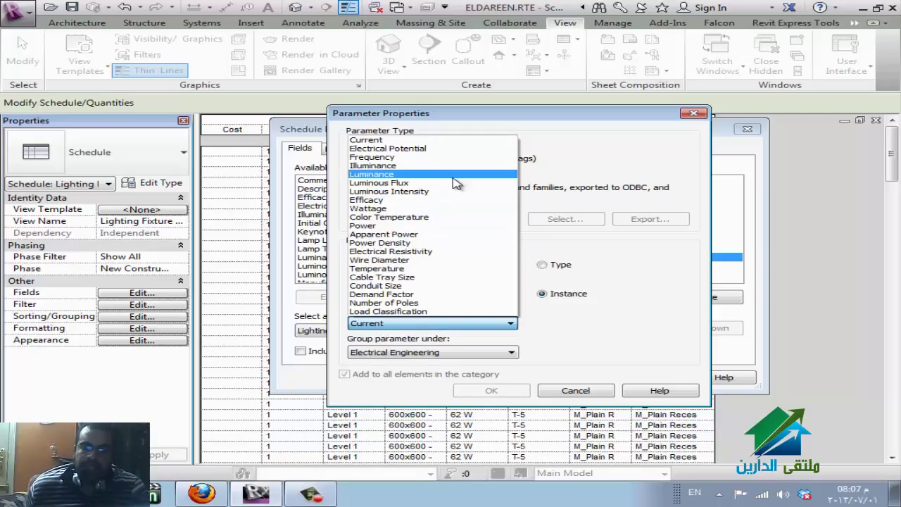
click(454, 182)
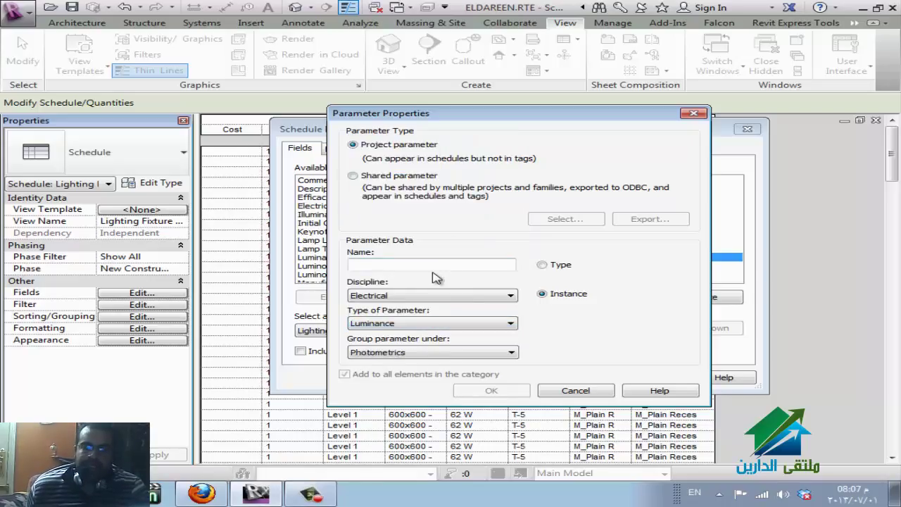
Name the parameter LUM and confirm it into the scheduled fields.
click(423, 264)
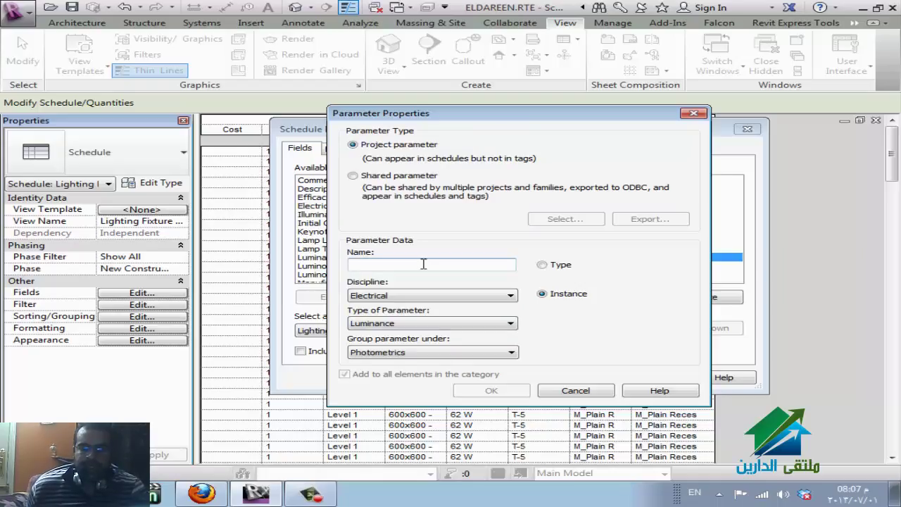
text(L)
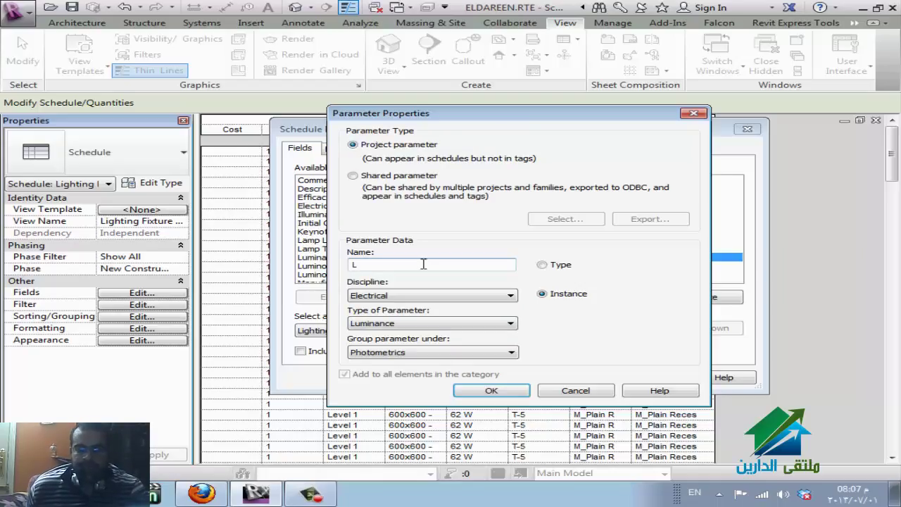
text(UM)
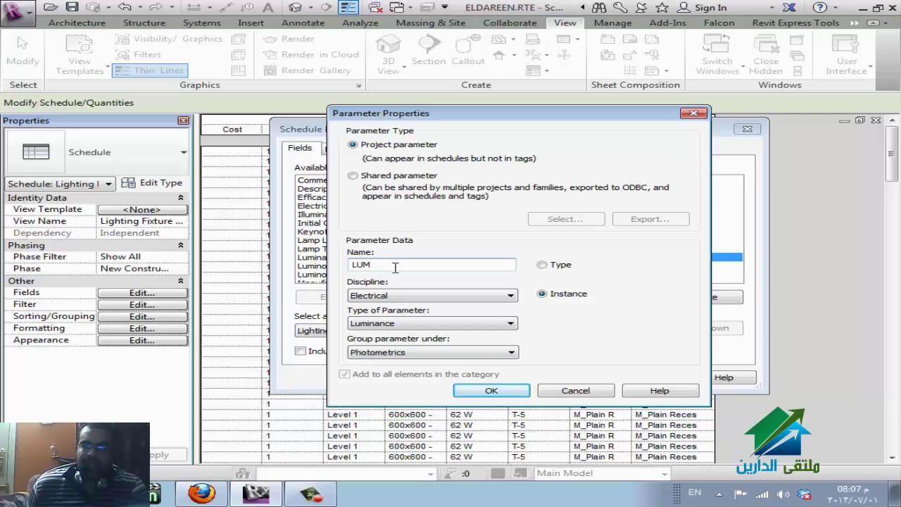
click(561, 266)
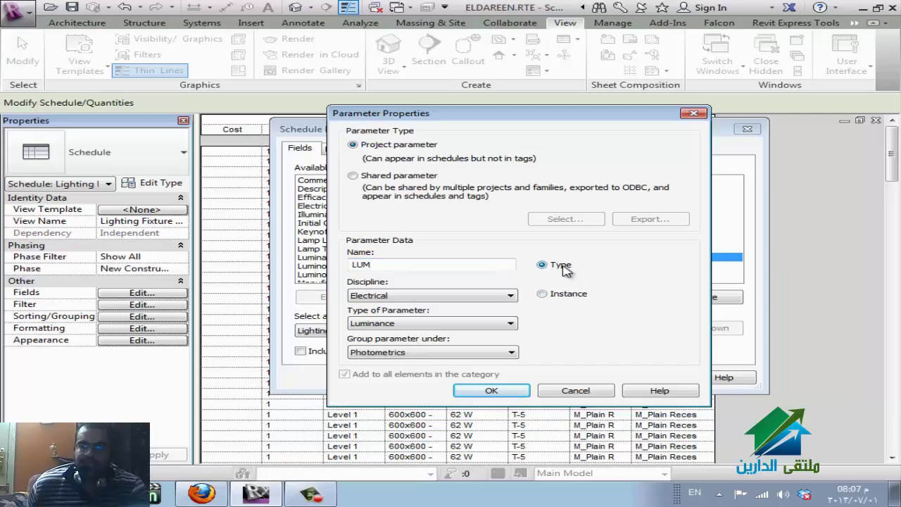
click(571, 300)
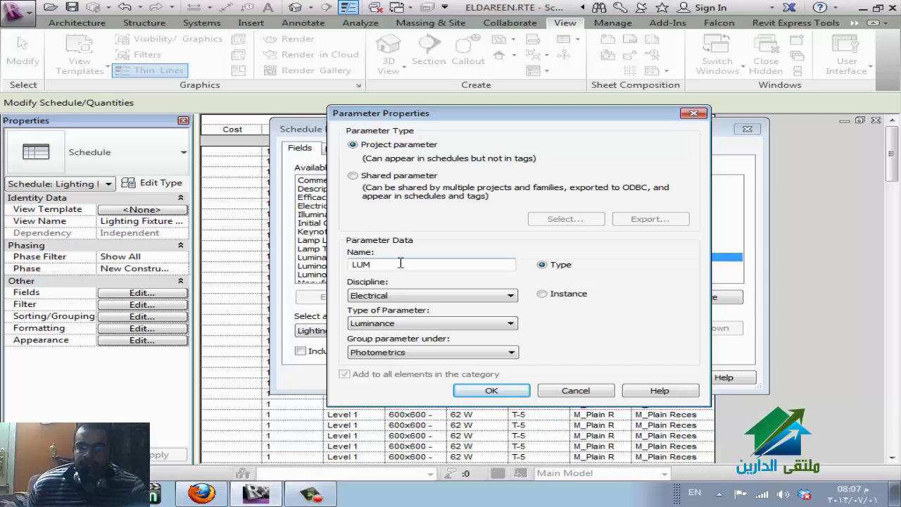
key(Tab)
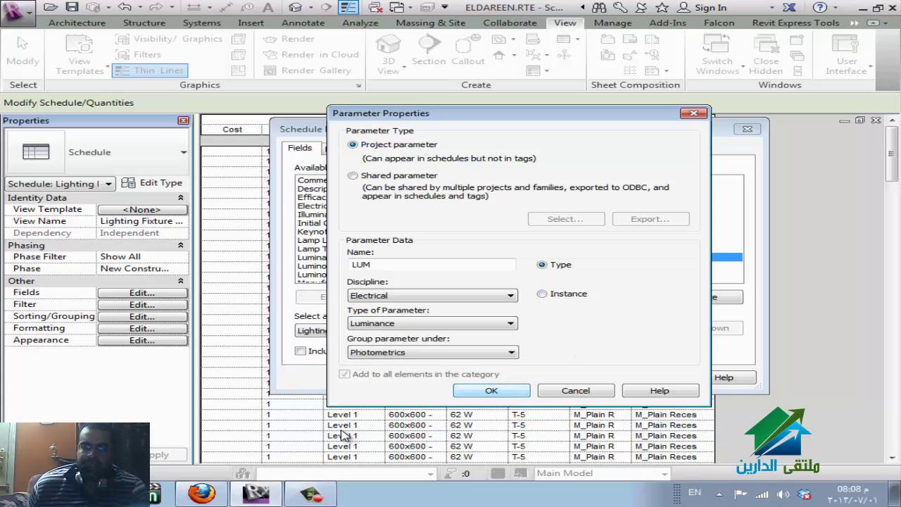
click(274, 490)
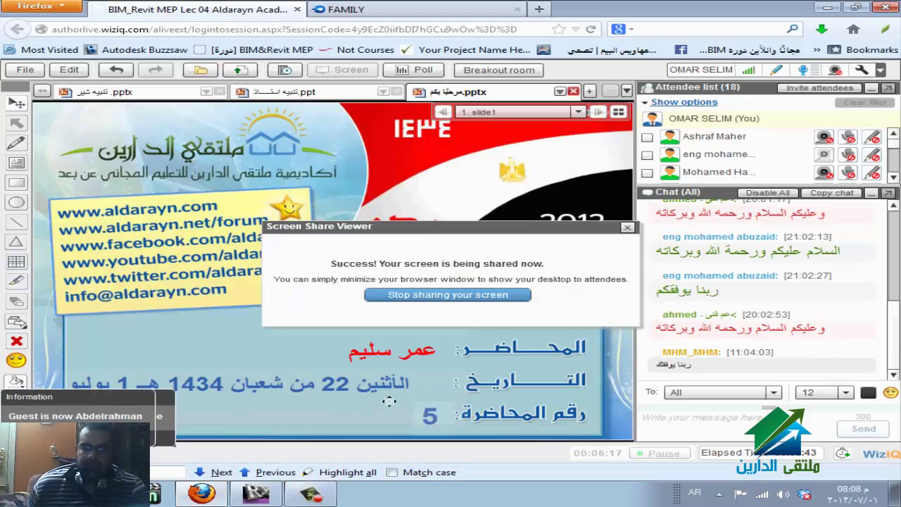
click(257, 492)
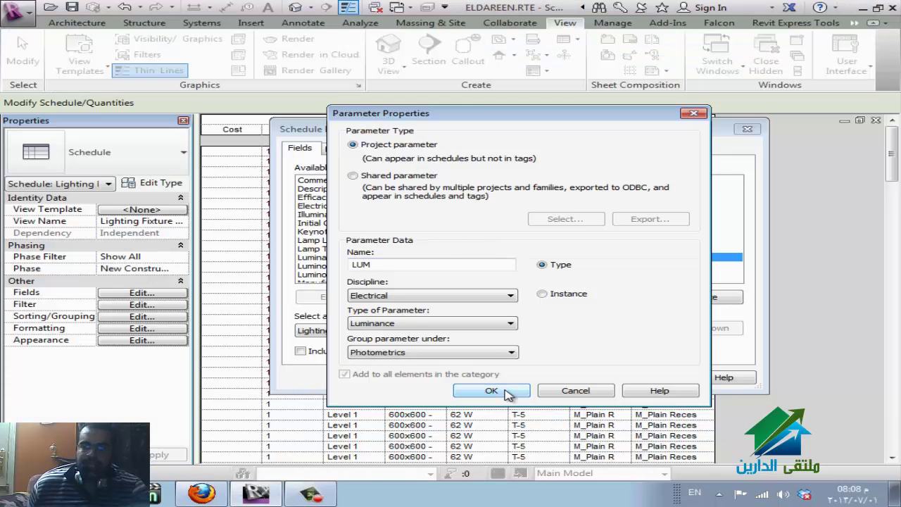
click(506, 392)
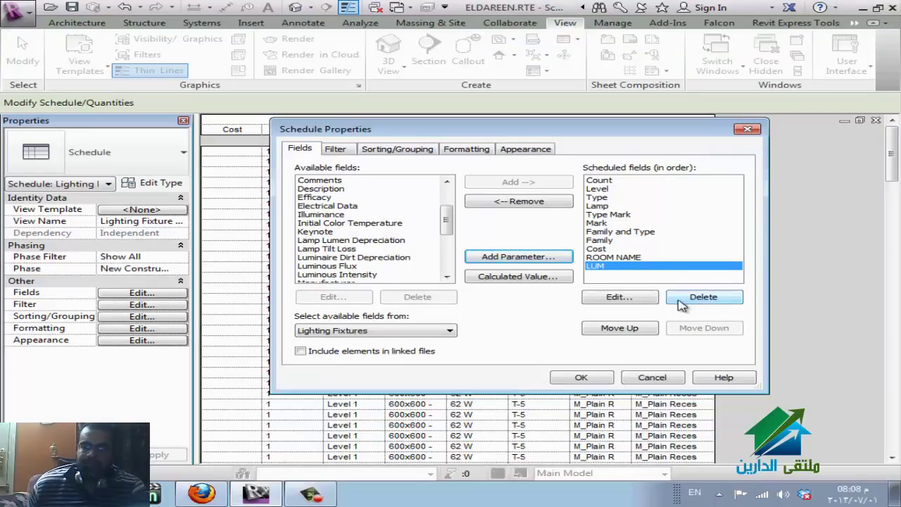
Draft a calculated field named A with formula Lamp * Cost, then cancel it.
click(521, 277)
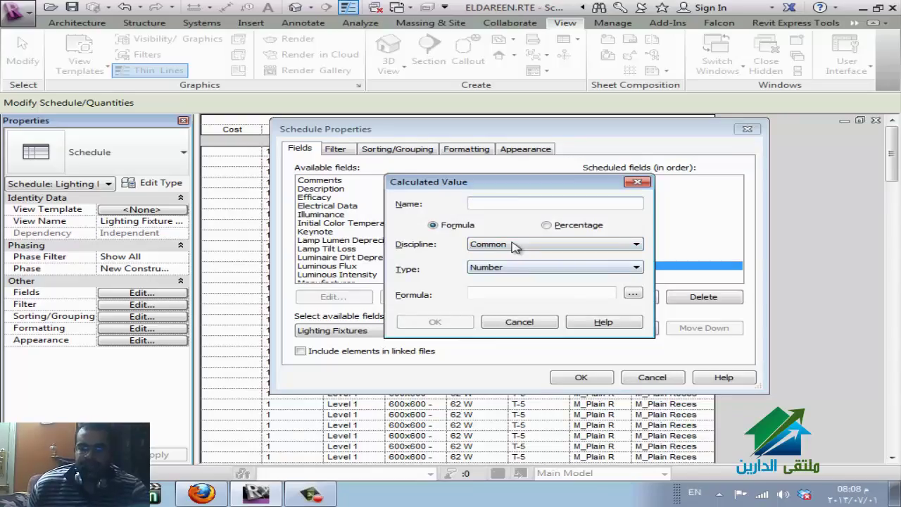
click(633, 294)
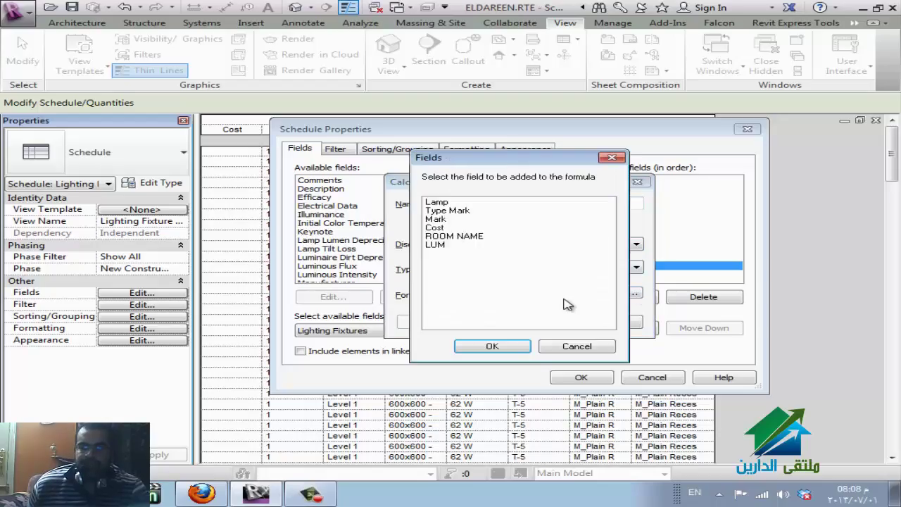
double_click(435, 202)
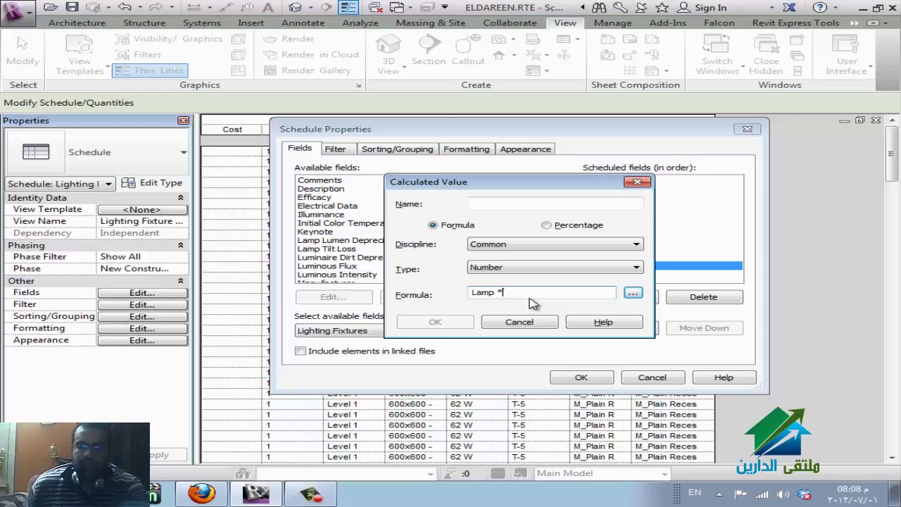
text(*3)
click(491, 204)
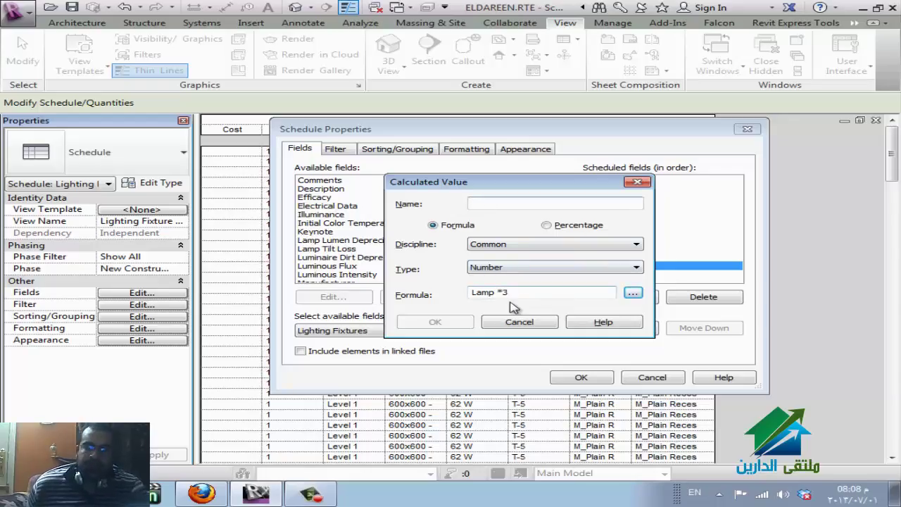
click(632, 292)
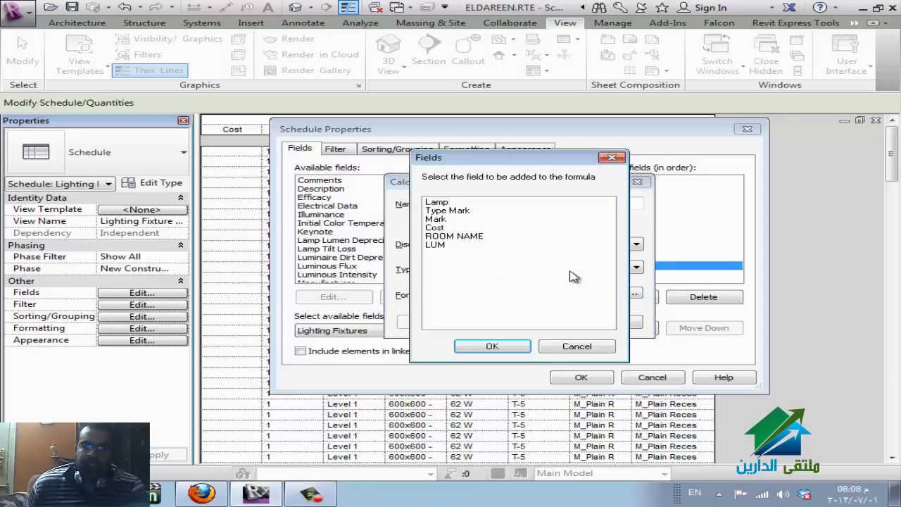
double_click(434, 227)
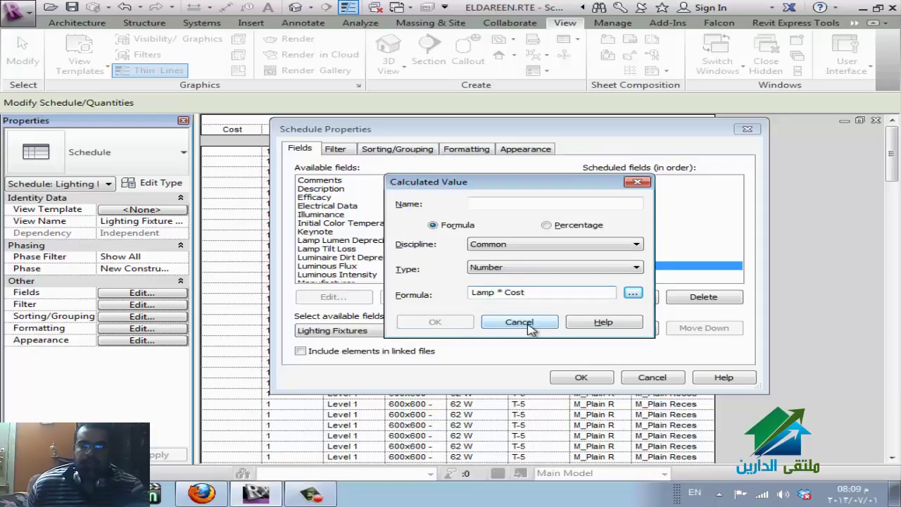
drag(498, 194, 498, 202)
click(501, 208)
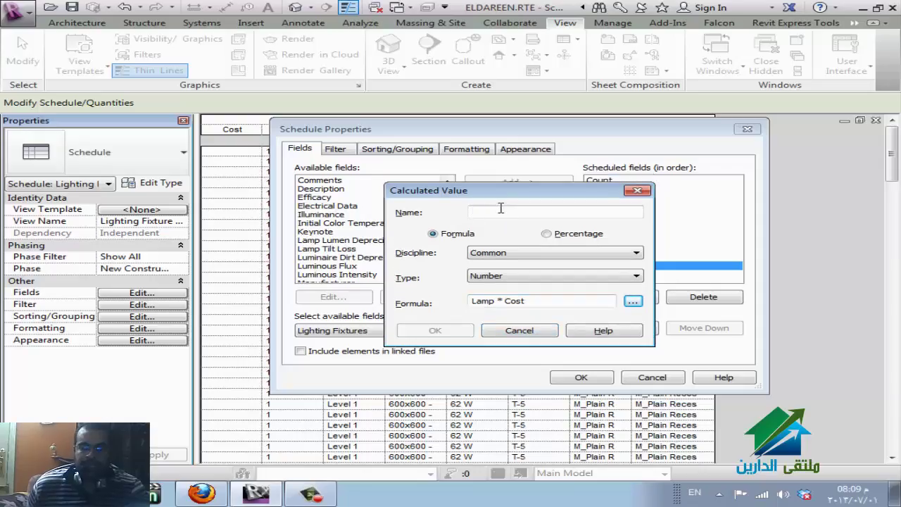
text(A)
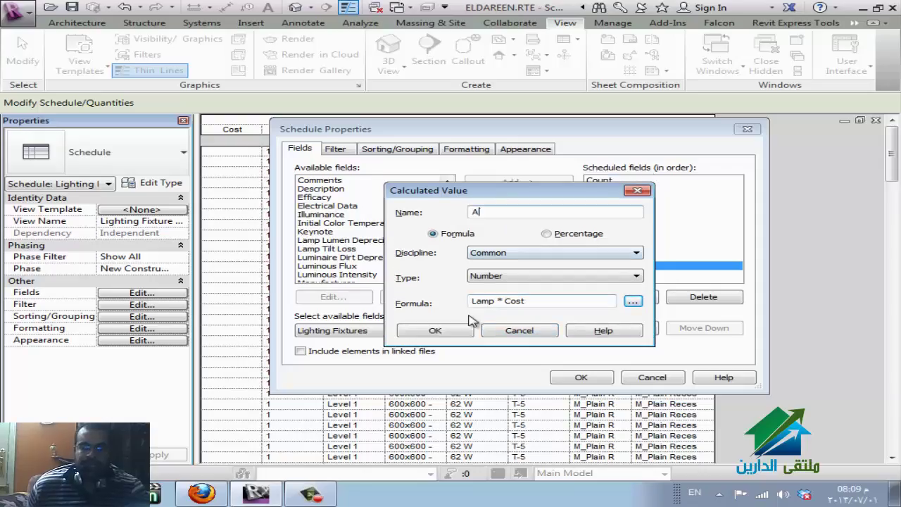
click(509, 335)
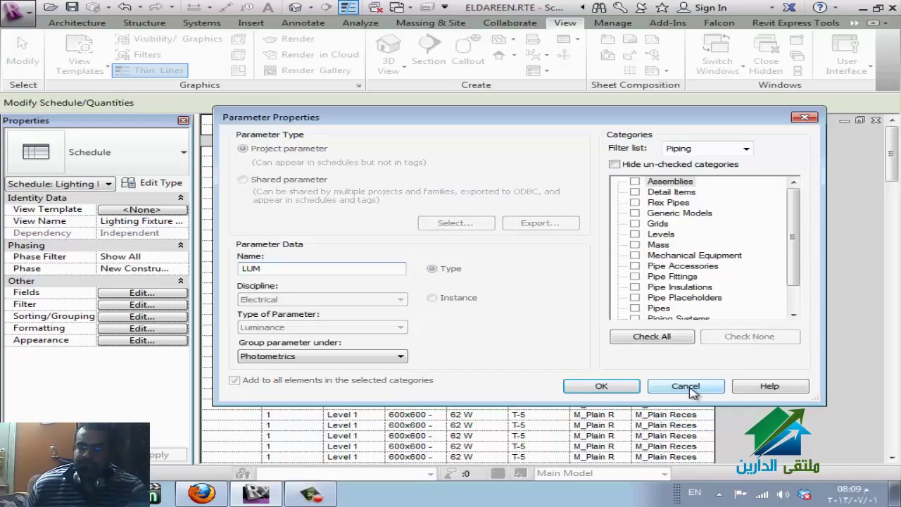
Move the LUM field one place up, above ROOM NAME, and apply the field order.
click(689, 388)
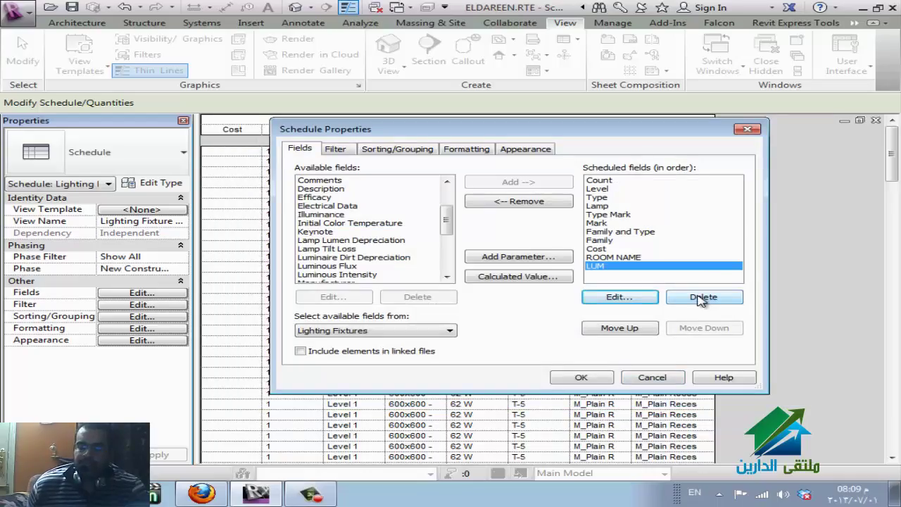
click(644, 330)
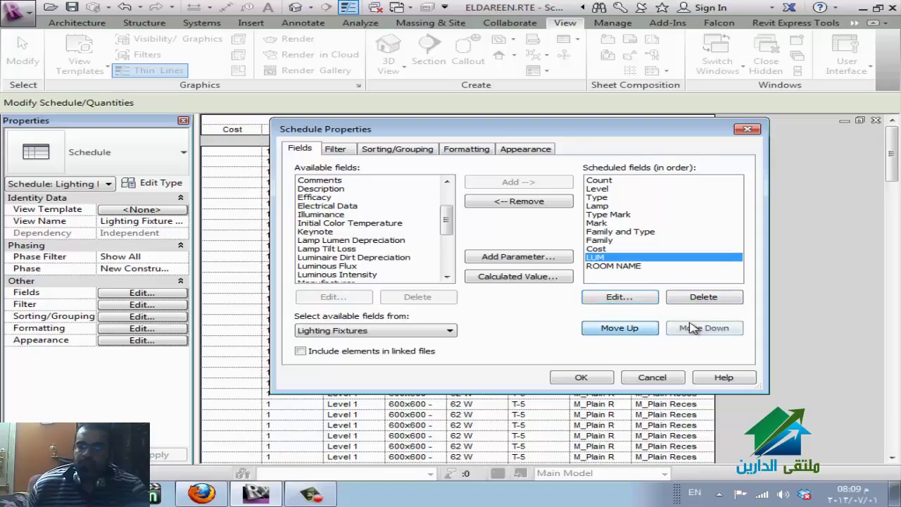
click(691, 328)
click(627, 328)
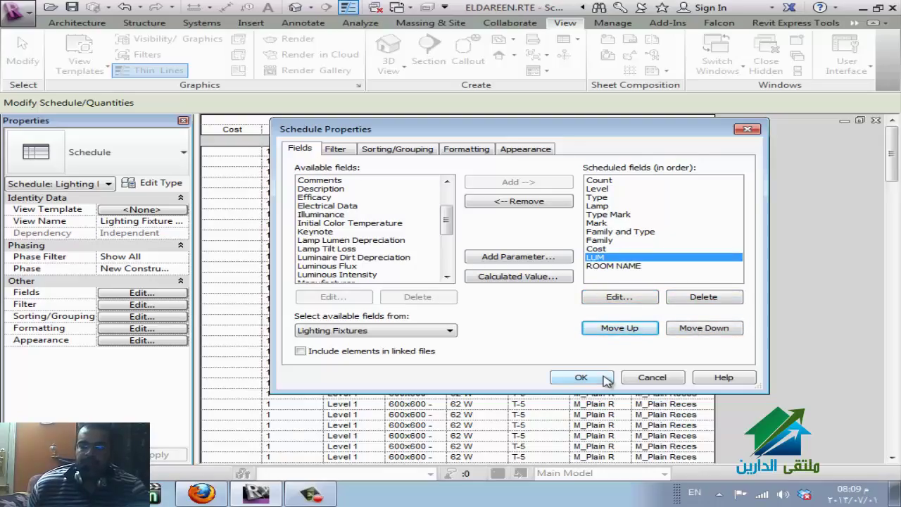
click(581, 378)
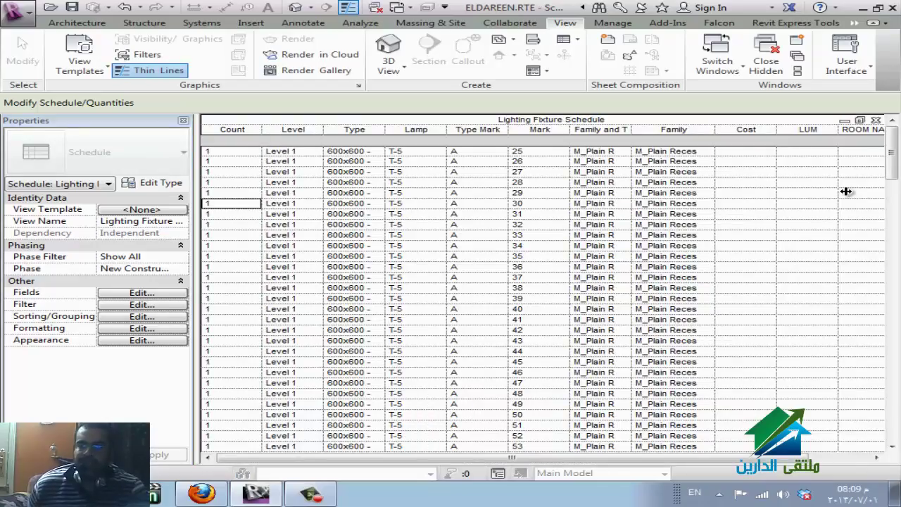
click(161, 296)
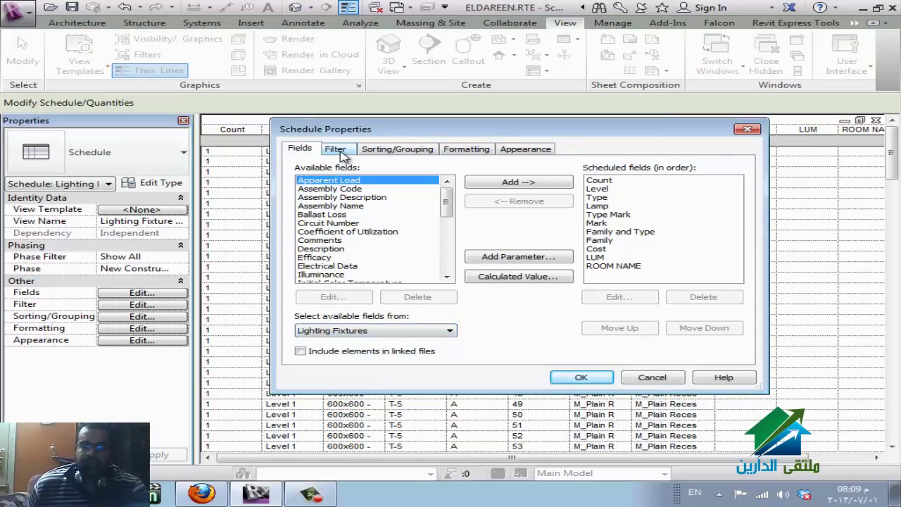
click(336, 150)
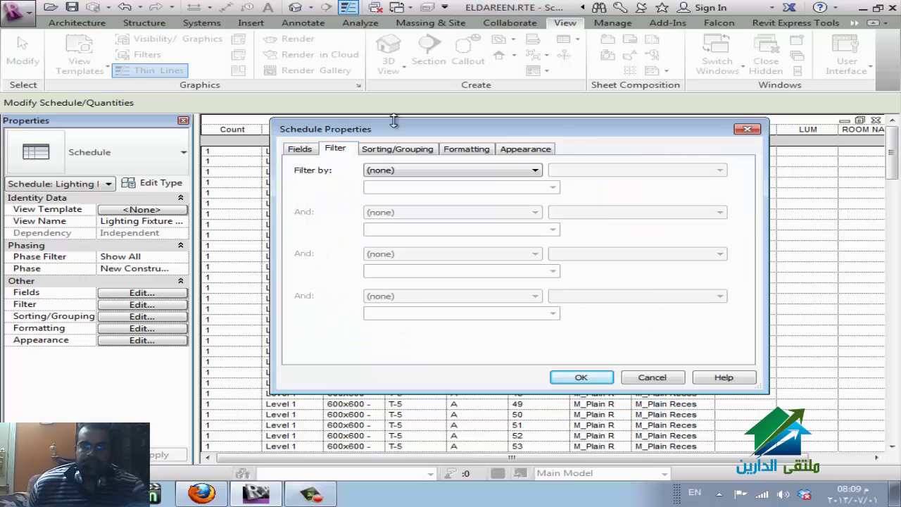
drag(422, 134, 471, 90)
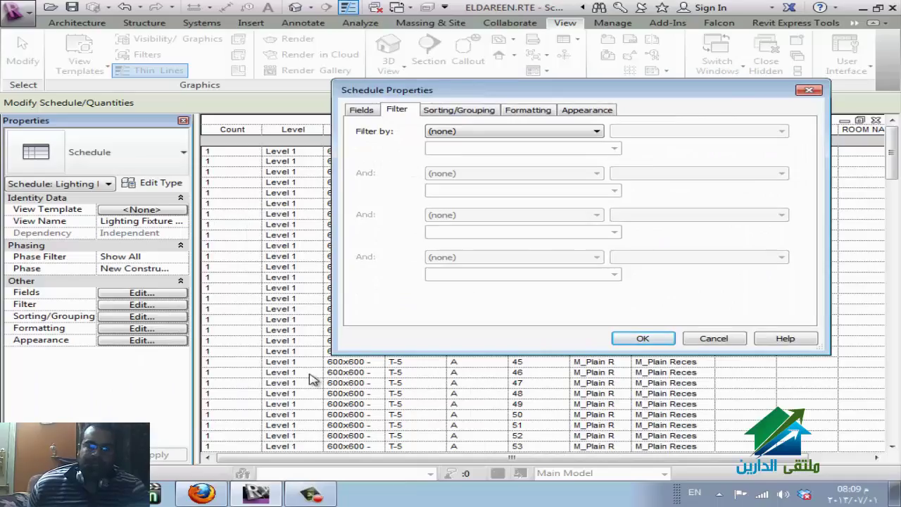
click(689, 338)
scroll(241, 345, down, 3)
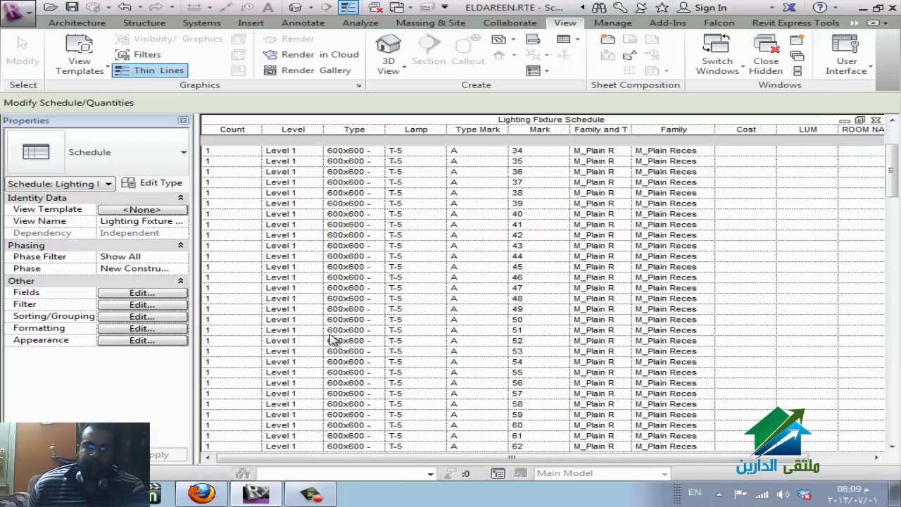
scroll(303, 340, down, 20)
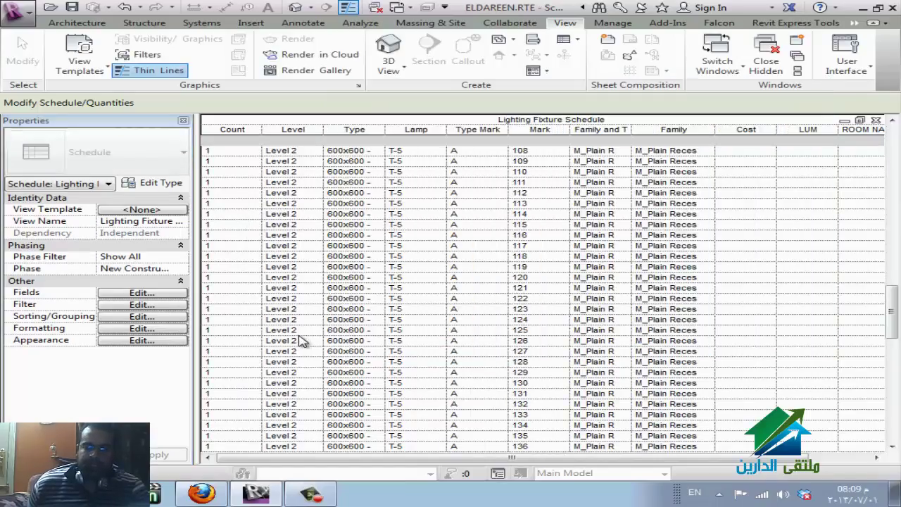
scroll(300, 341, down, 17)
scroll(301, 336, up, 15)
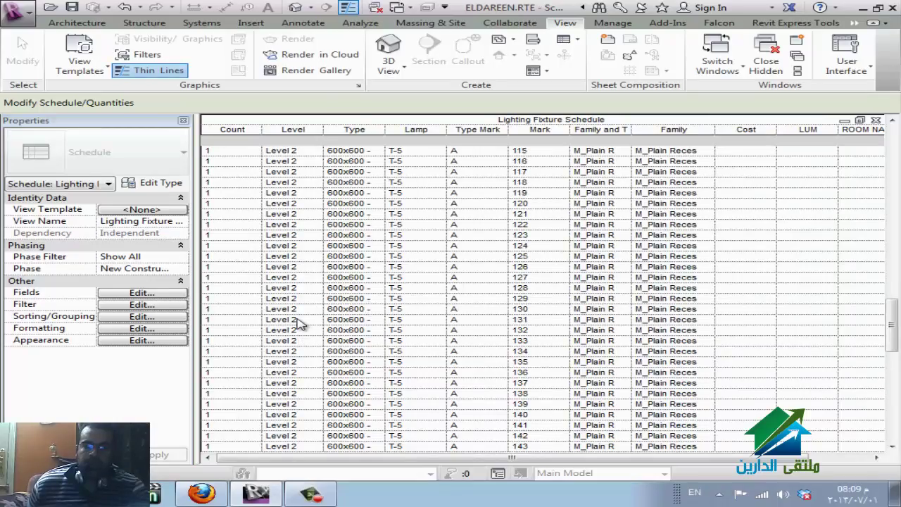
scroll(298, 323, up, 20)
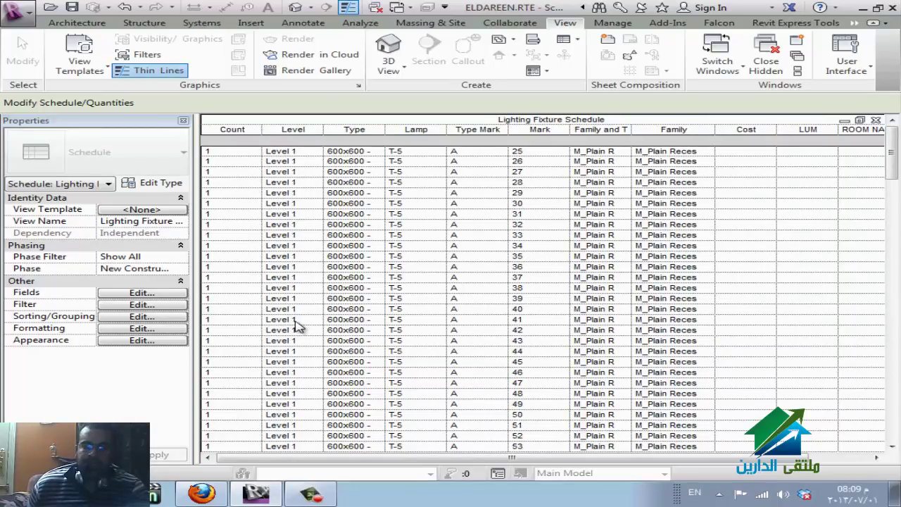
click(140, 292)
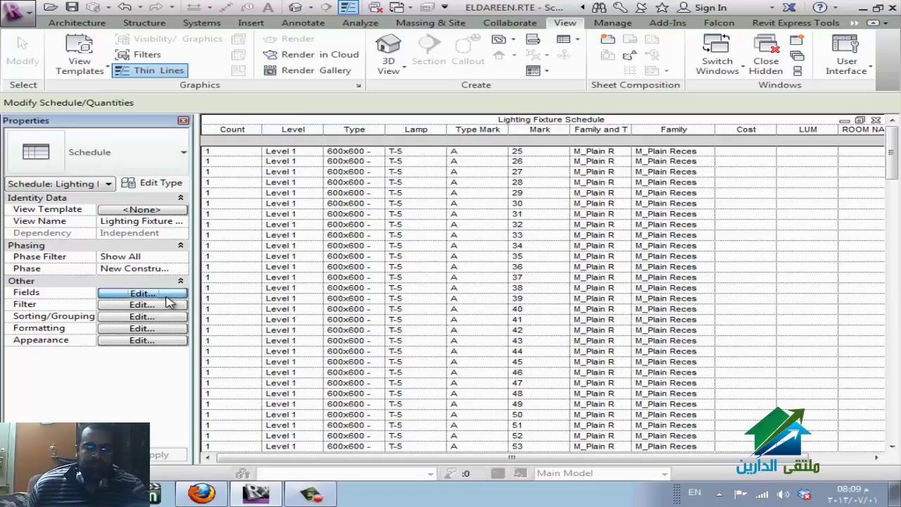
Filter the schedule by Level equals Level 1.
click(396, 112)
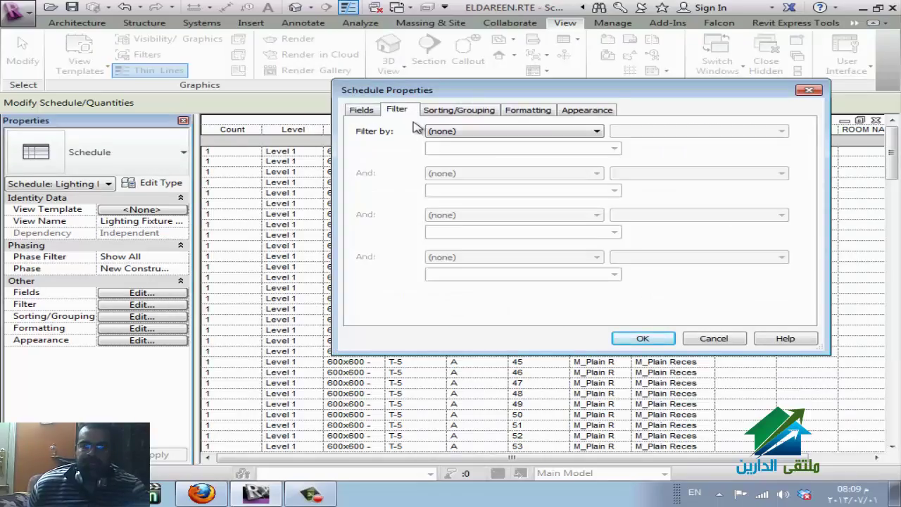
click(520, 135)
click(514, 153)
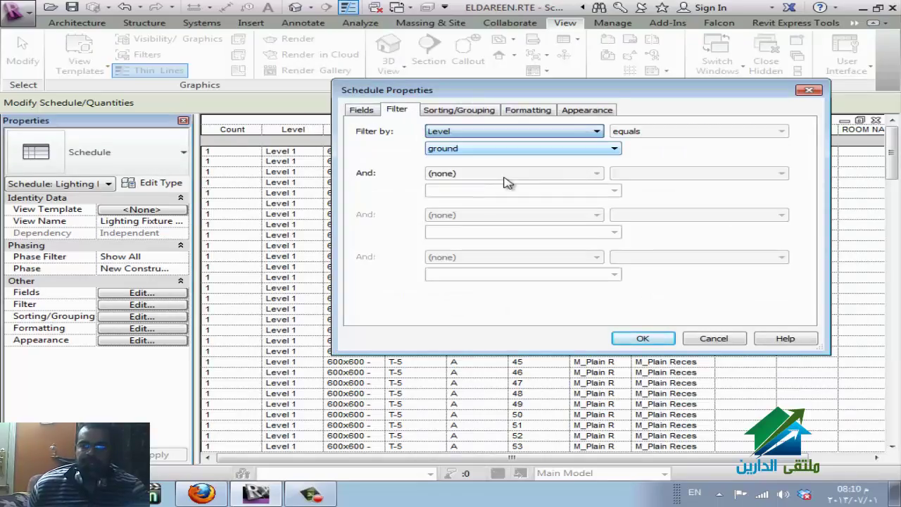
click(612, 149)
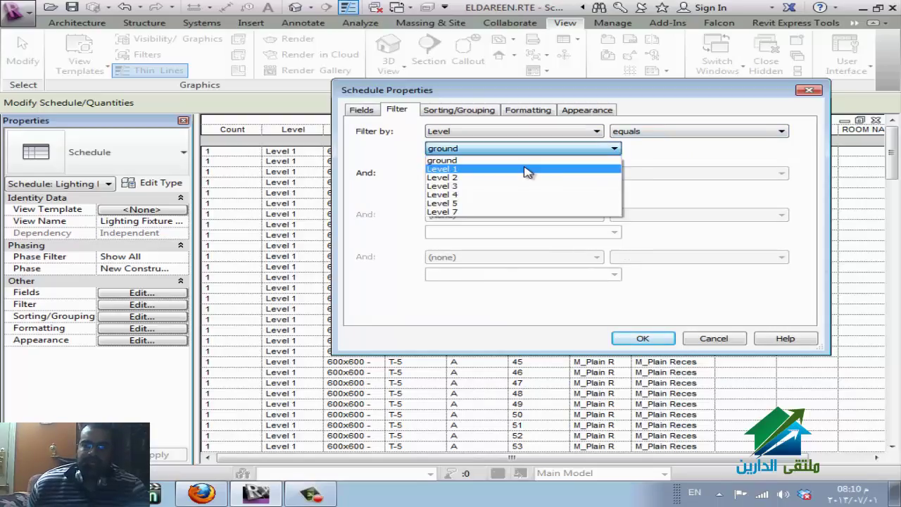
click(526, 170)
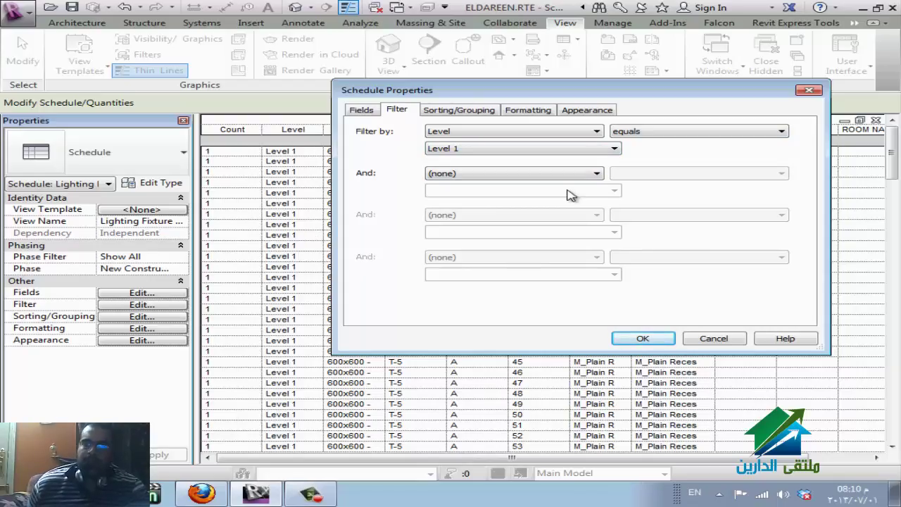
click(642, 338)
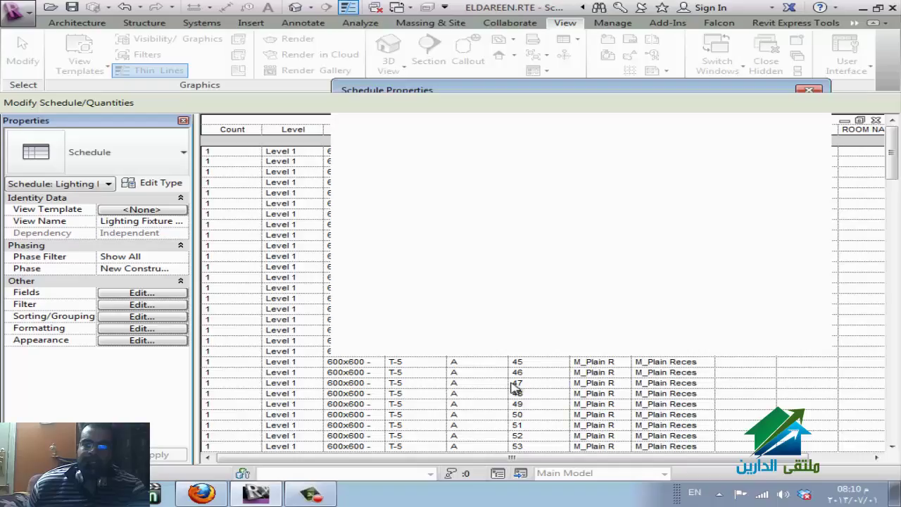
Change the Level filter condition to 'does not equal' Level 1.
scroll(372, 287, down, 8)
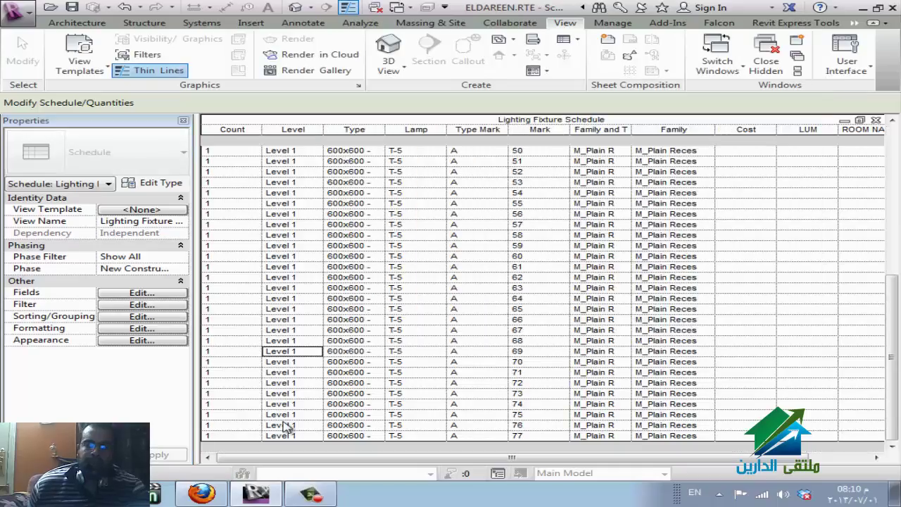
click(289, 352)
scroll(290, 281, up, 8)
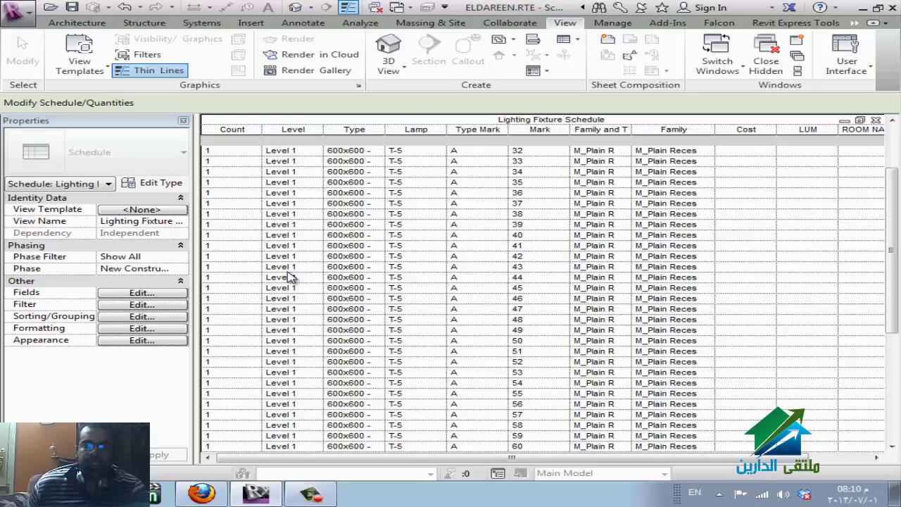
click(180, 295)
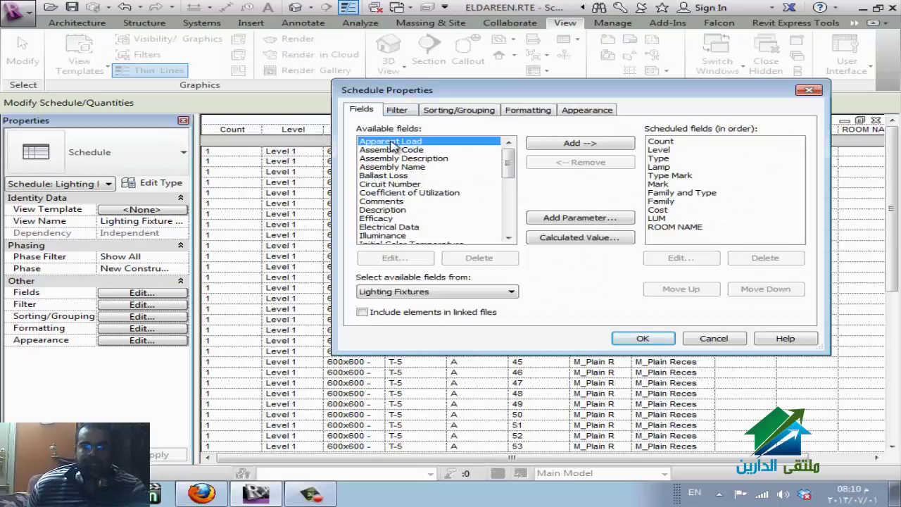
click(396, 111)
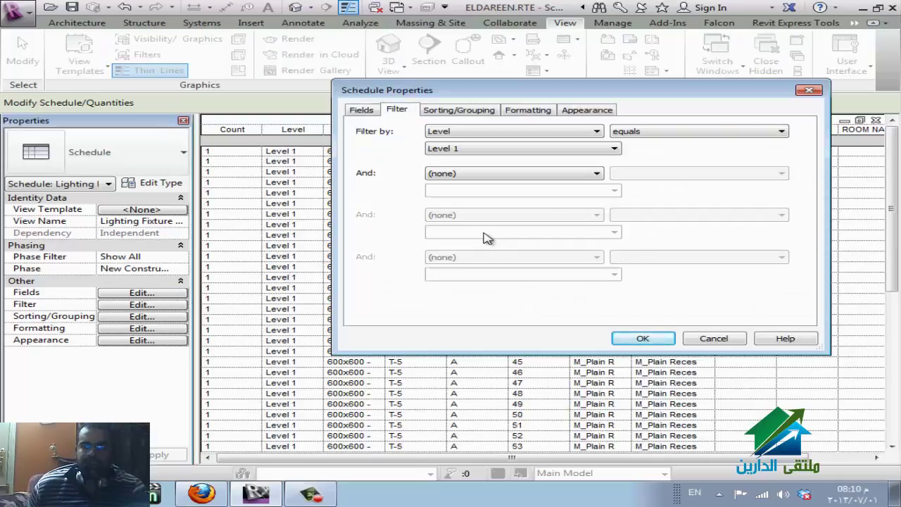
click(677, 133)
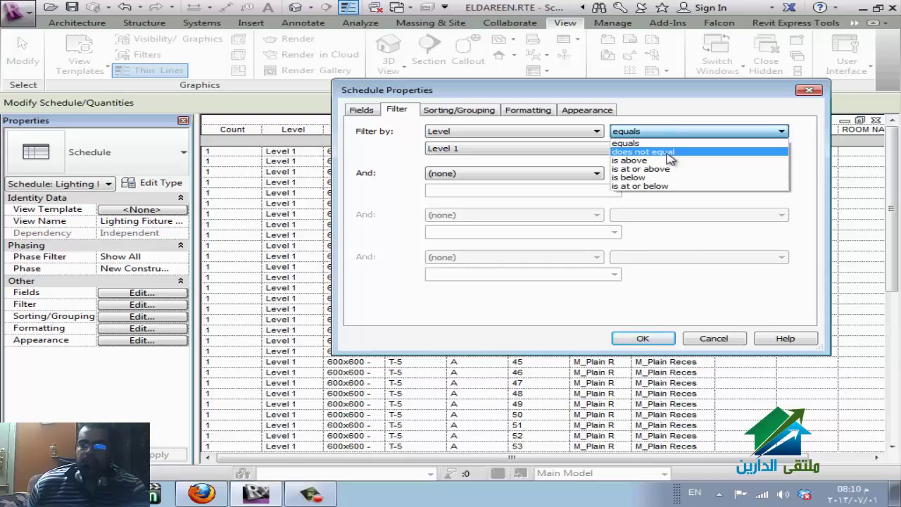
click(667, 157)
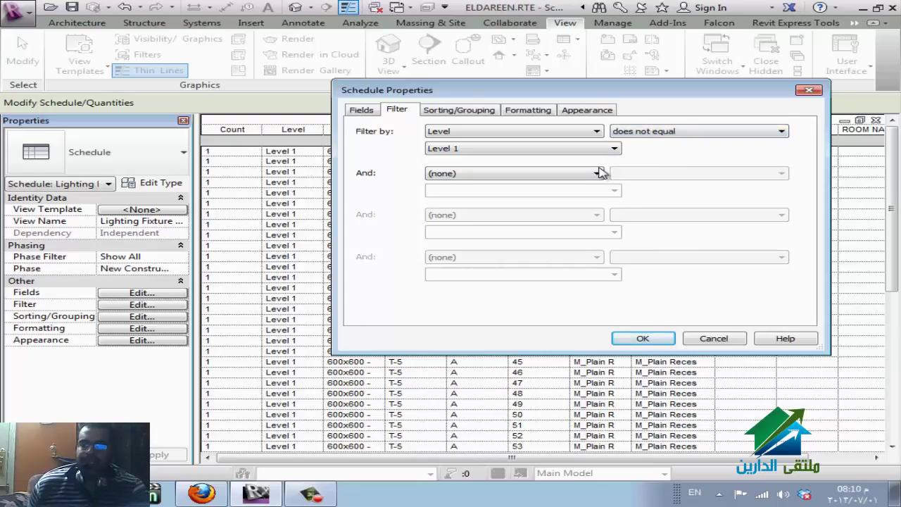
click(643, 339)
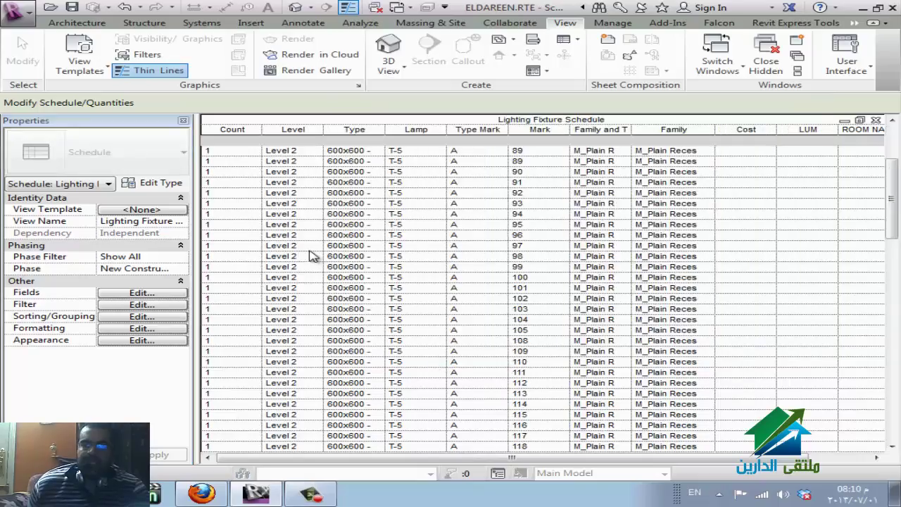
Remove the level filter by setting Filter by to (none).
click(176, 305)
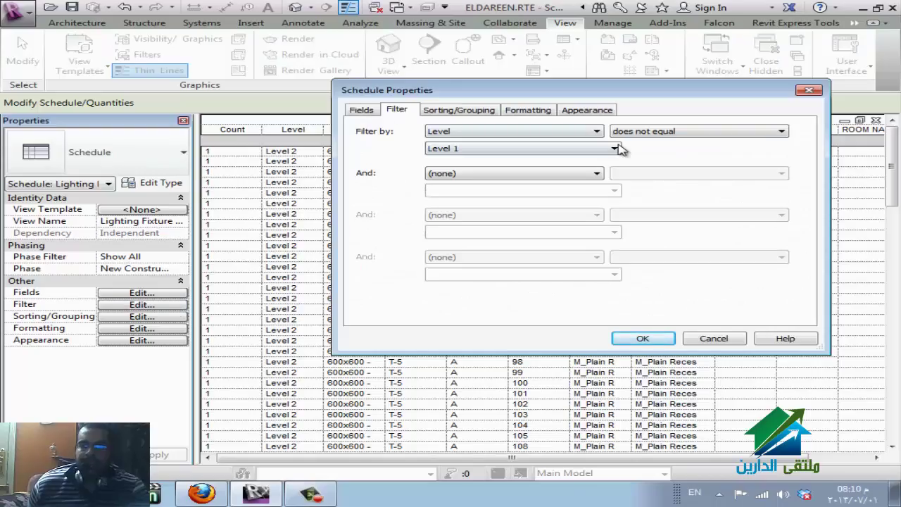
click(677, 133)
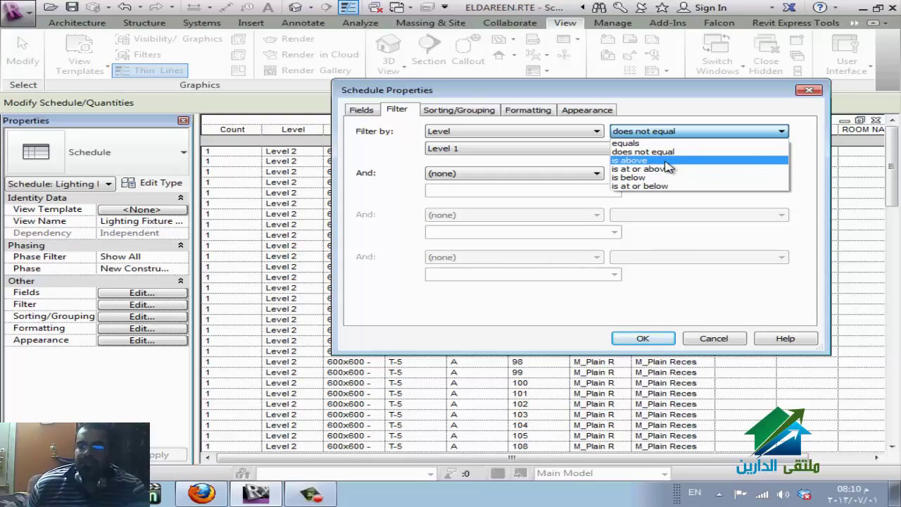
click(373, 152)
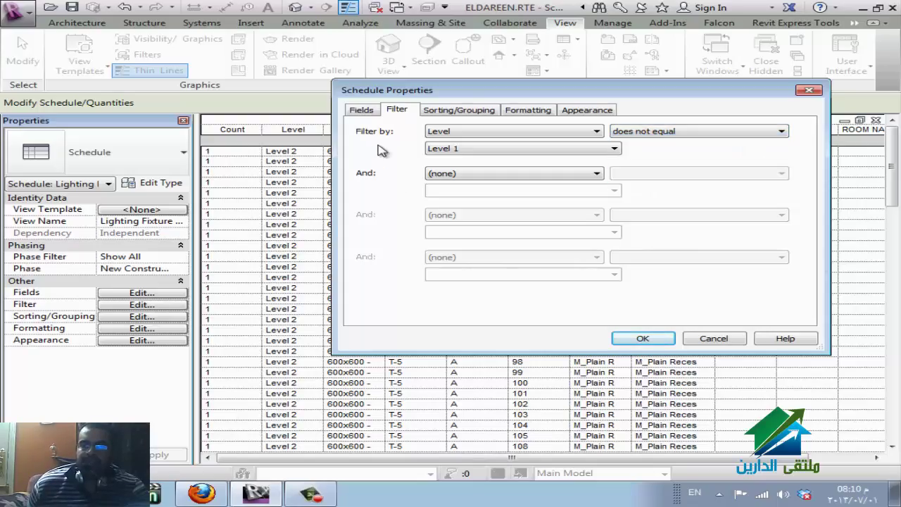
click(433, 132)
click(464, 140)
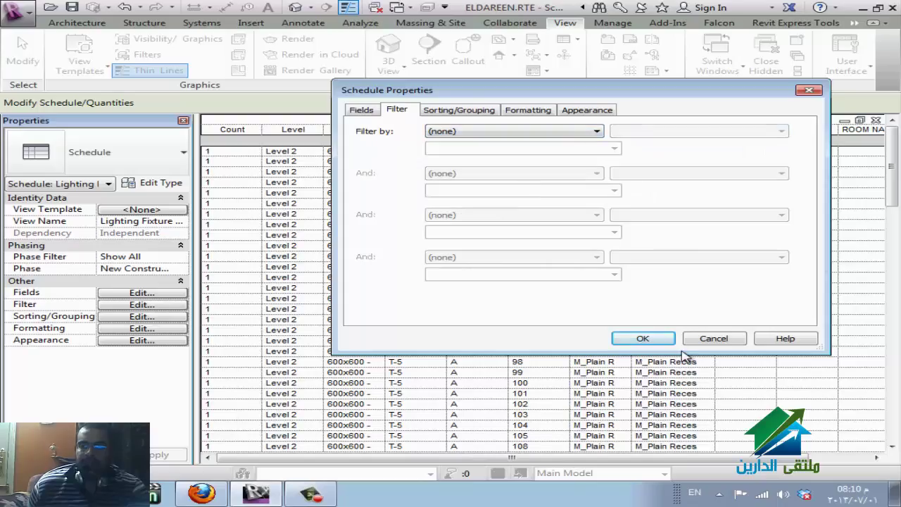
click(640, 339)
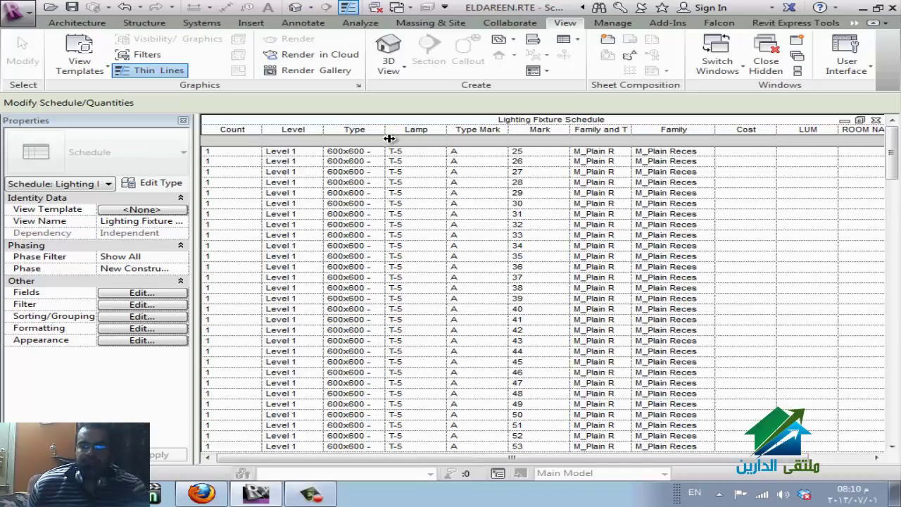
Widen the Type column and sort the schedule by Level into per-level summary rows.
drag(387, 131, 428, 130)
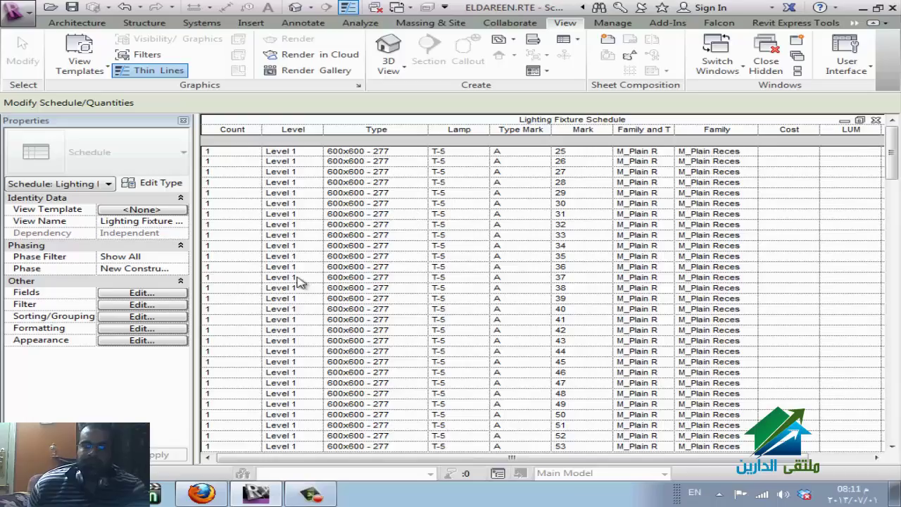
click(164, 294)
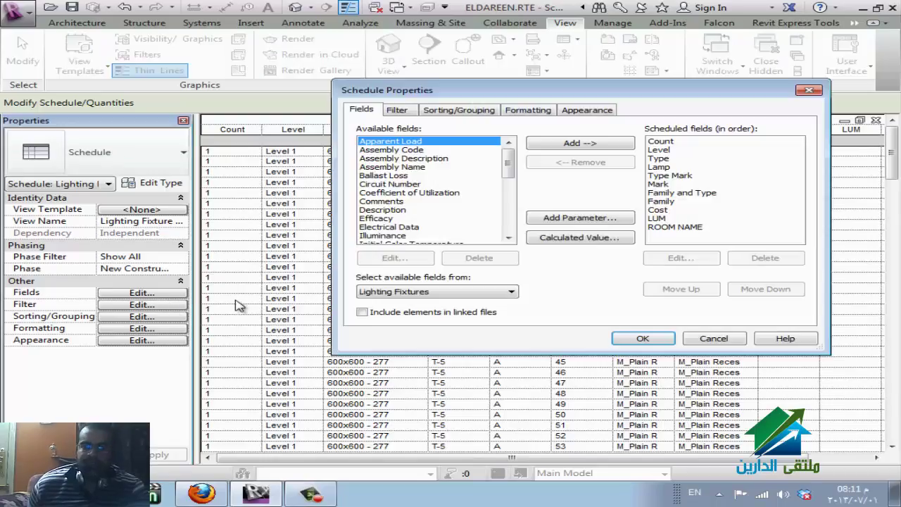
click(423, 111)
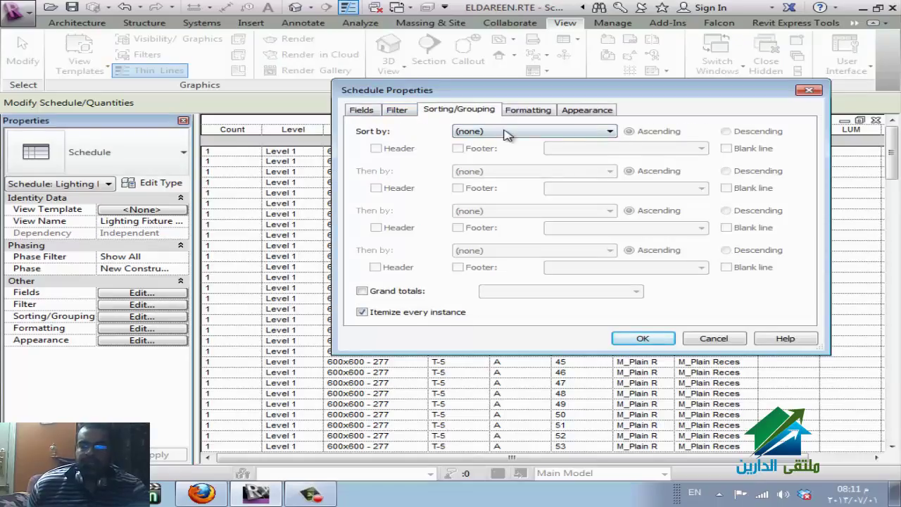
click(540, 133)
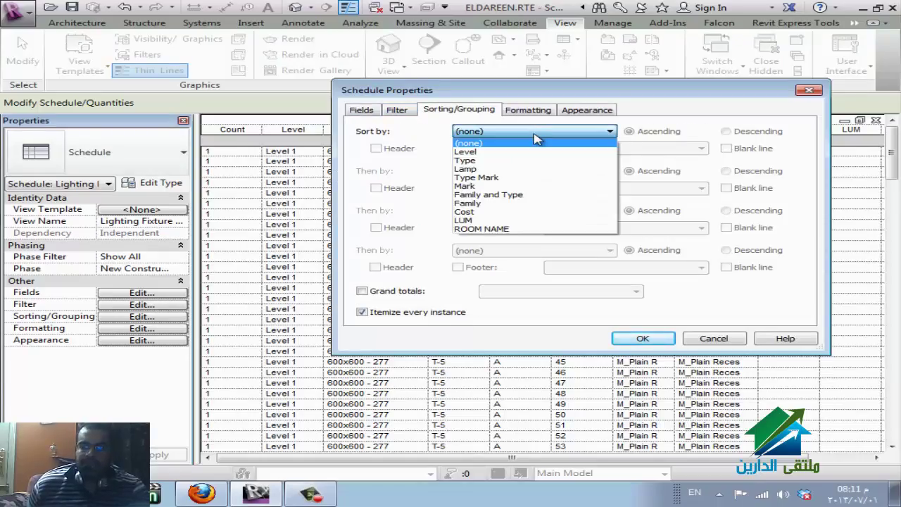
click(502, 153)
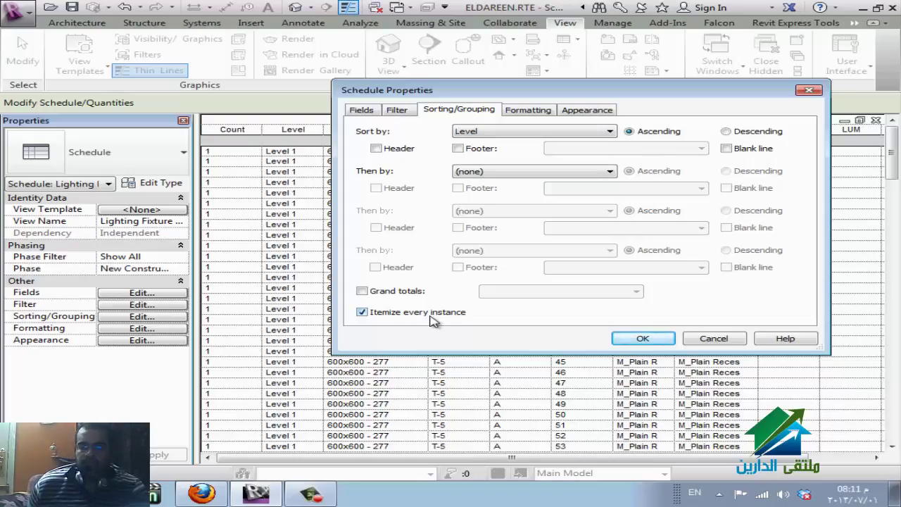
click(640, 340)
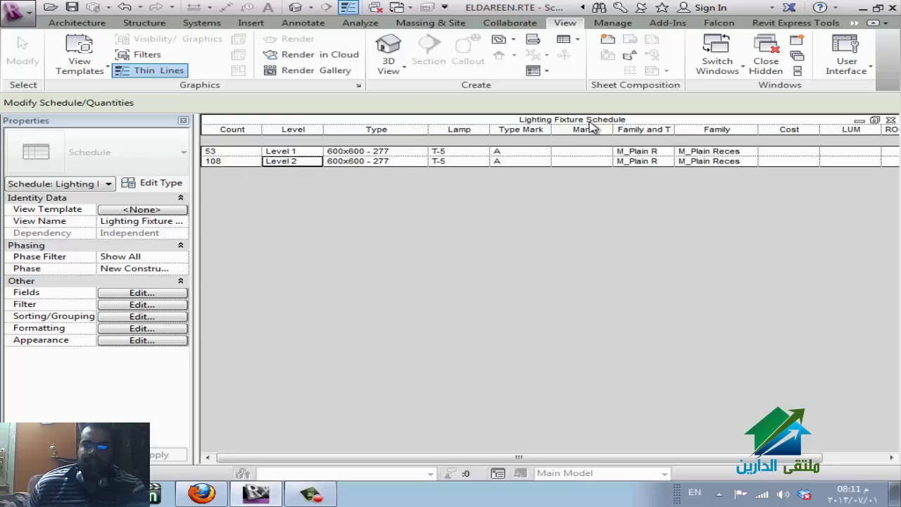
click(211, 493)
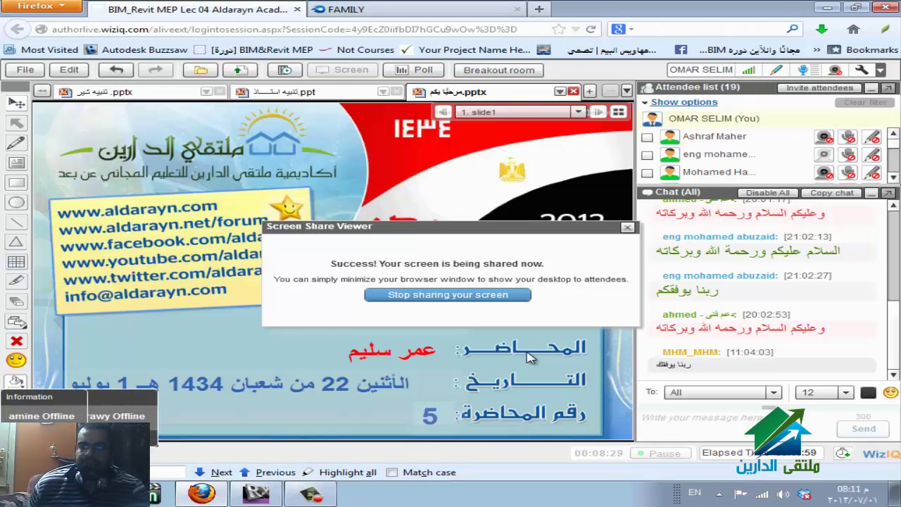
key(alt+Tab)
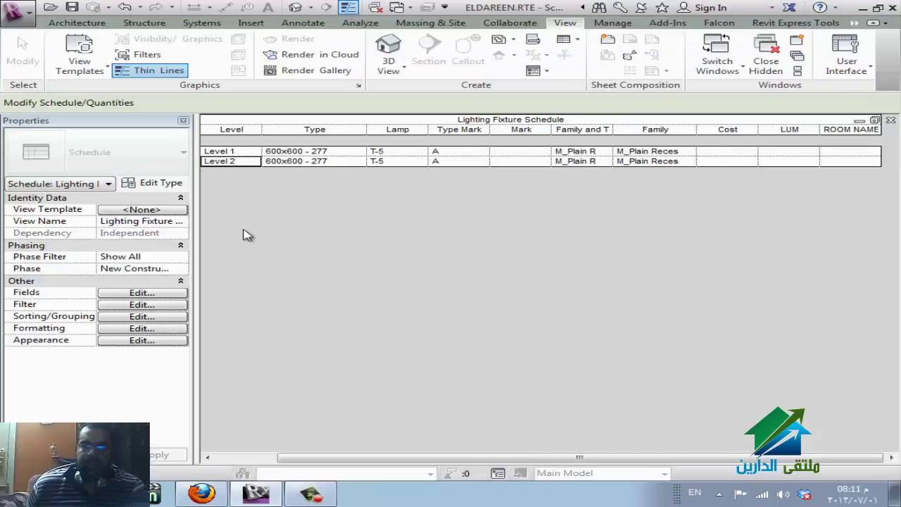
Apply descending Level order with blank lines between level groups.
click(175, 317)
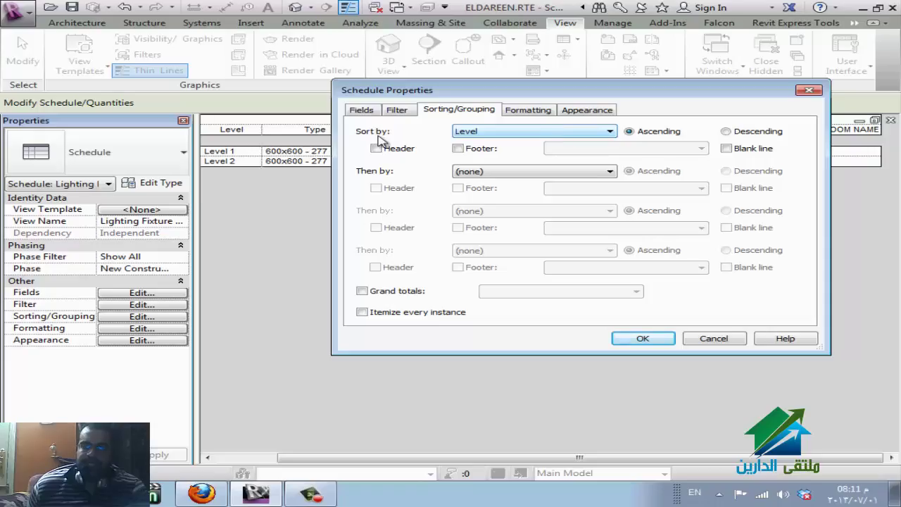
click(511, 171)
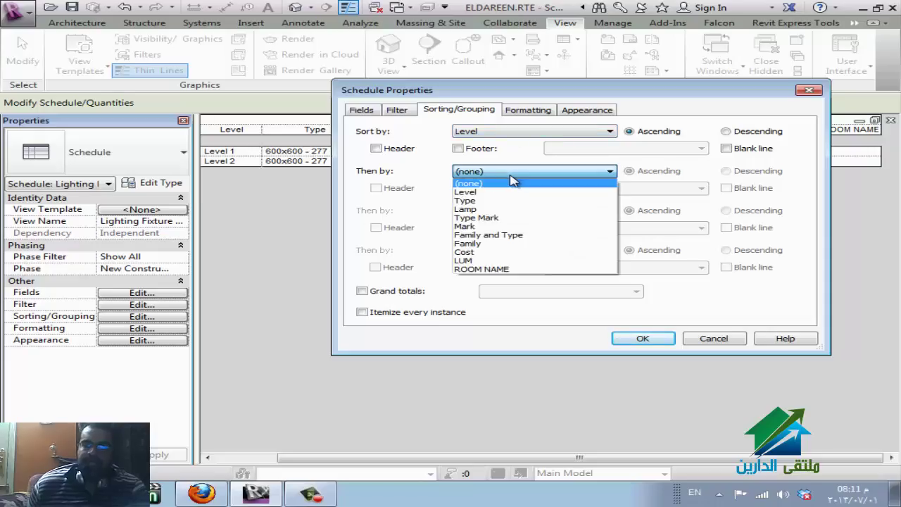
click(425, 166)
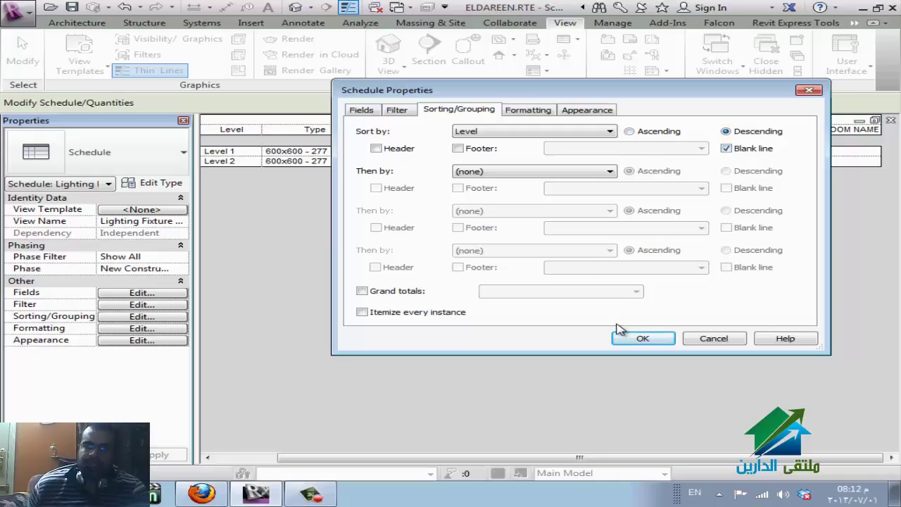
click(634, 339)
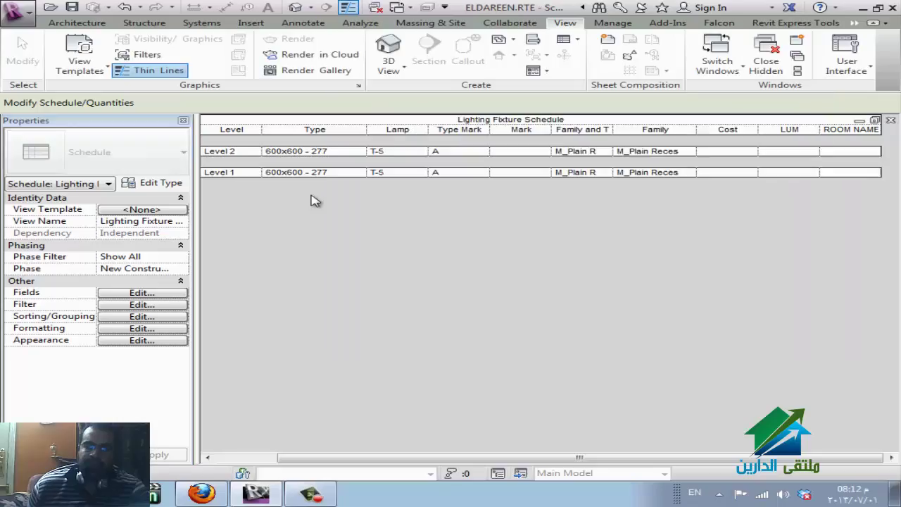
Add a footer with title, count and totals below each level group.
click(156, 307)
click(464, 113)
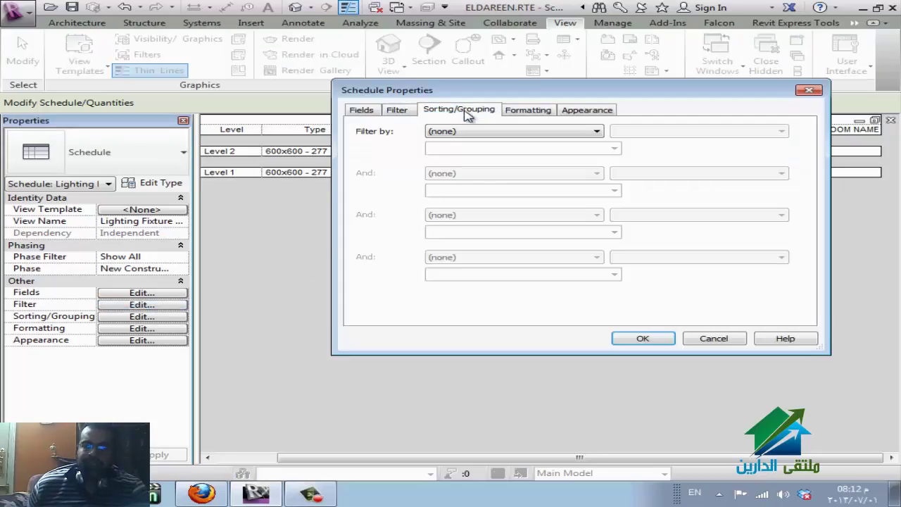
click(483, 150)
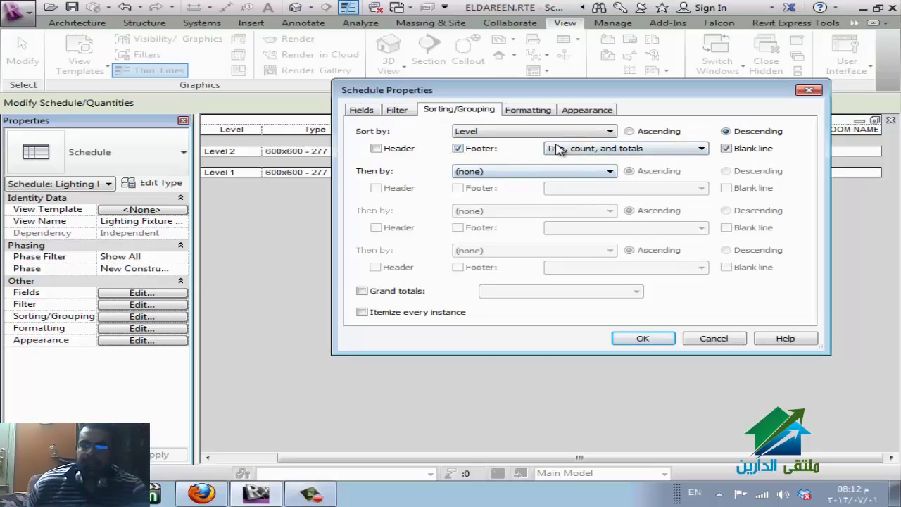
click(642, 152)
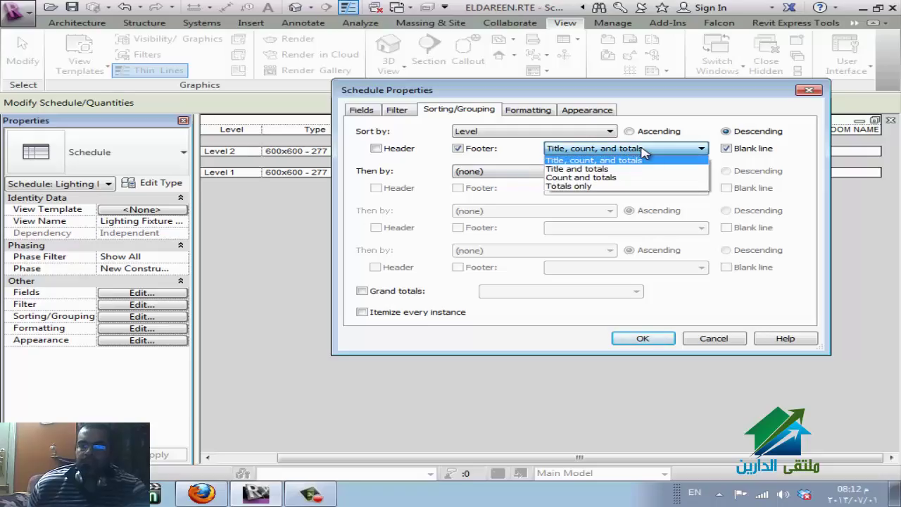
click(641, 161)
click(642, 338)
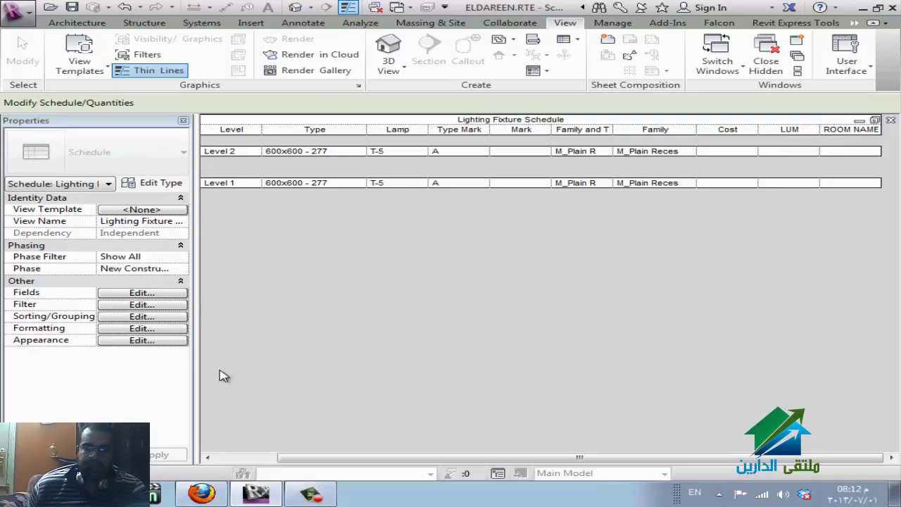
click(235, 457)
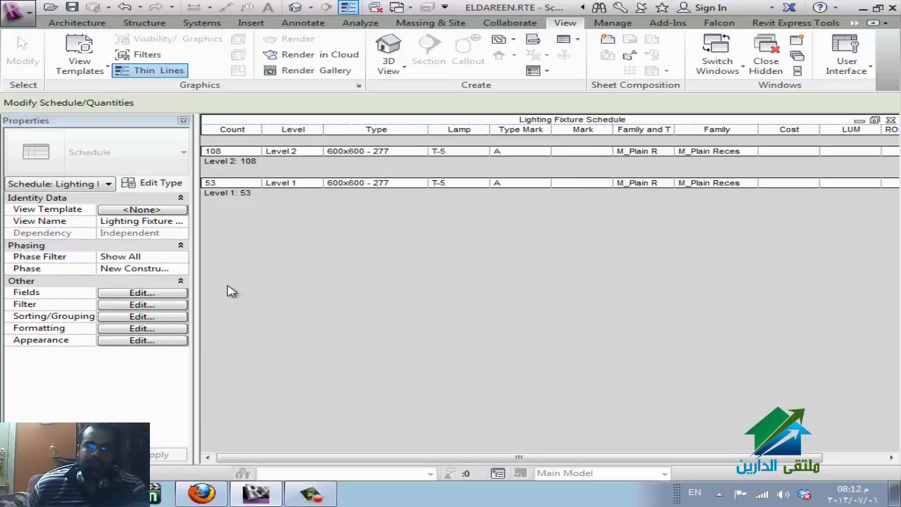
Keep sorting by Level and itemize every fixture instance as its own row.
click(170, 305)
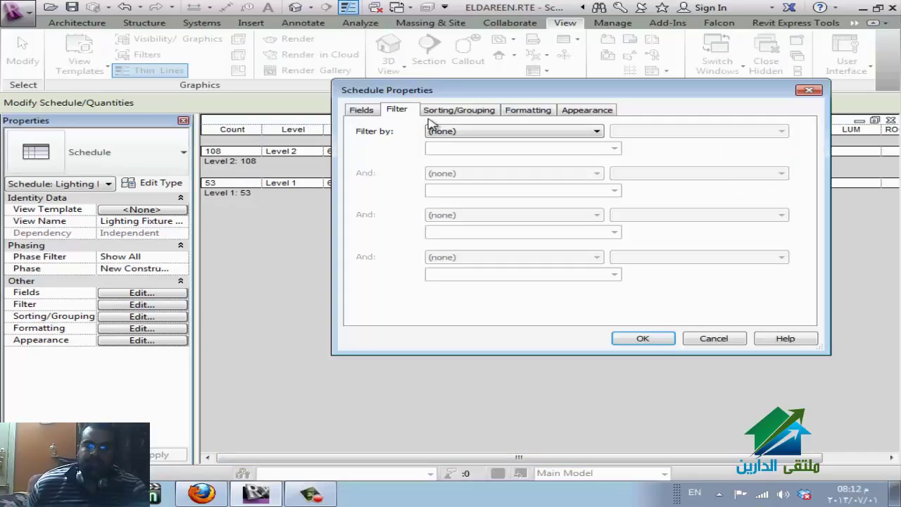
click(472, 110)
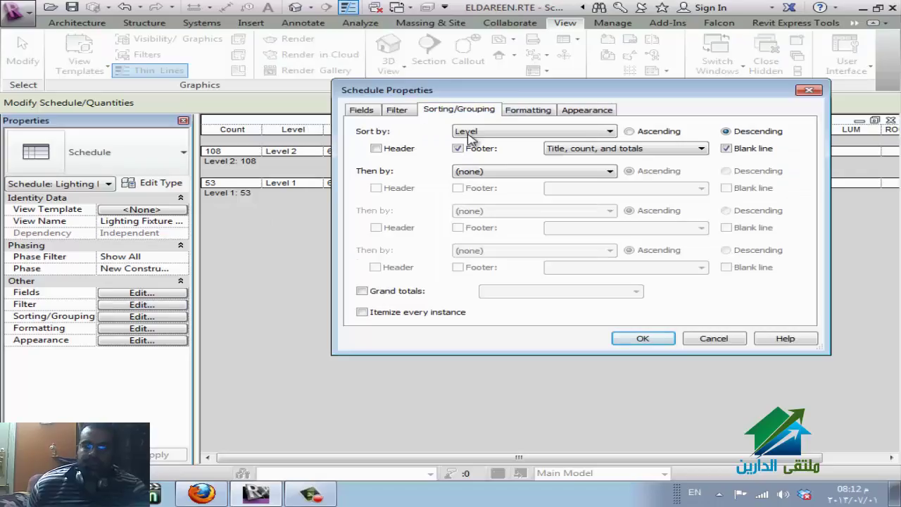
click(578, 137)
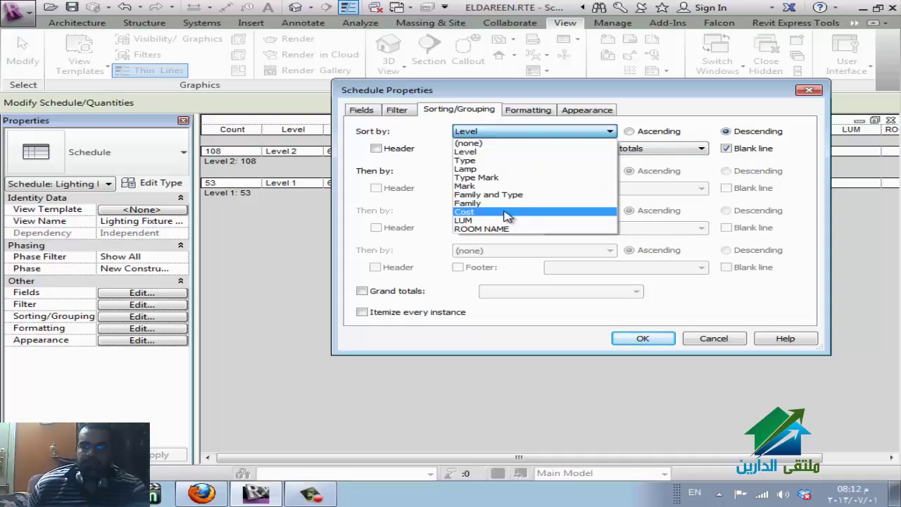
click(442, 141)
click(443, 315)
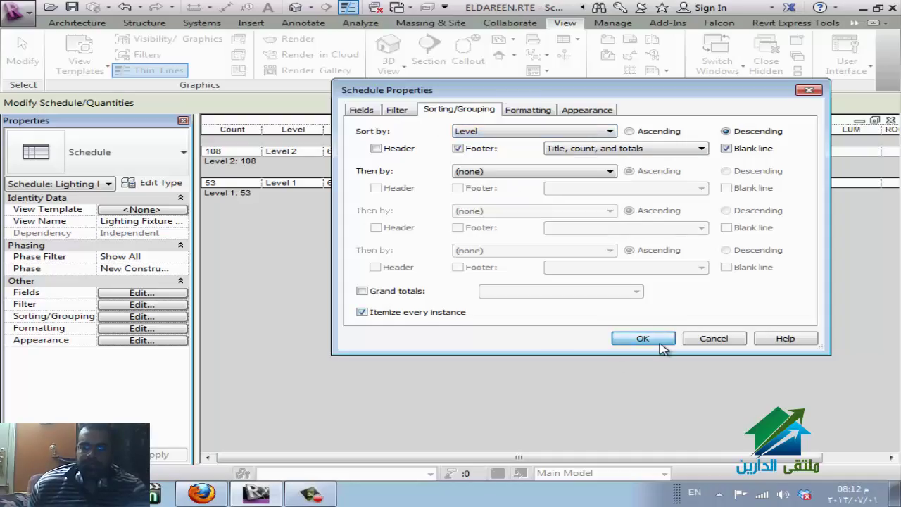
click(660, 343)
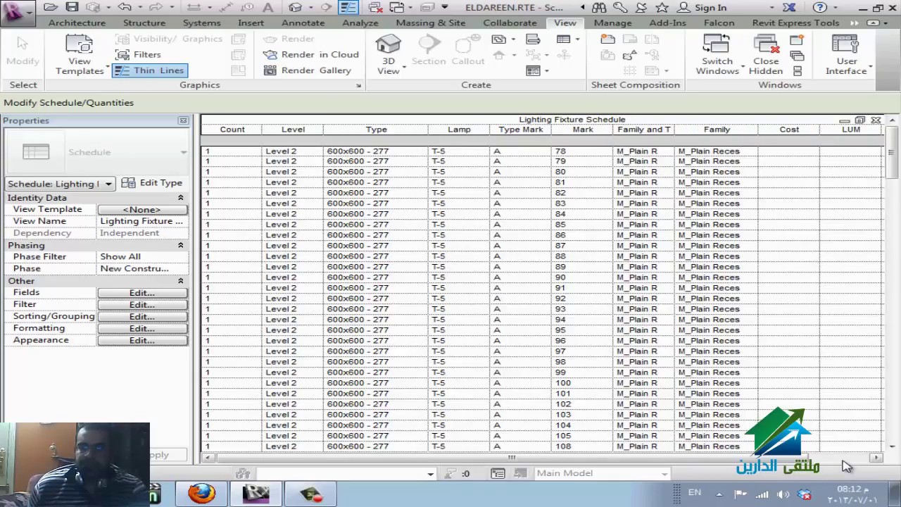
click(847, 457)
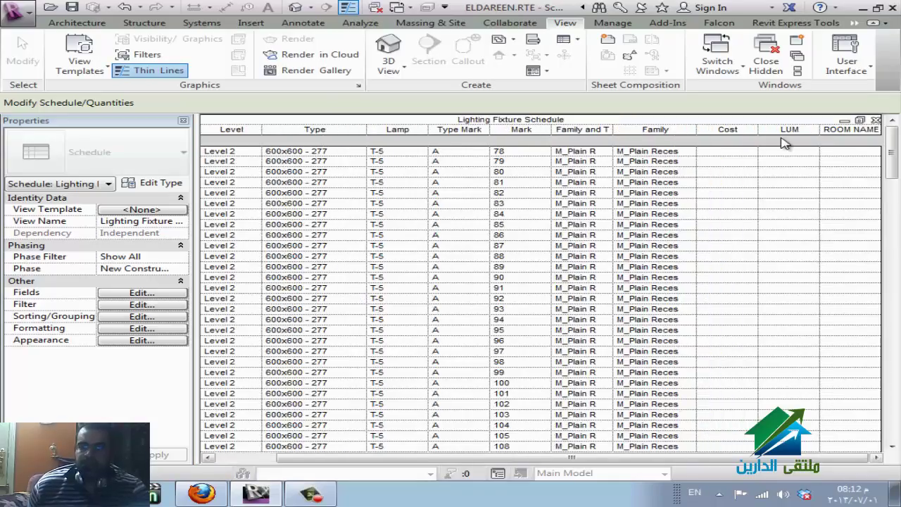
Set the fixture Cost to 22, applying it to the whole type.
click(739, 152)
text(22)
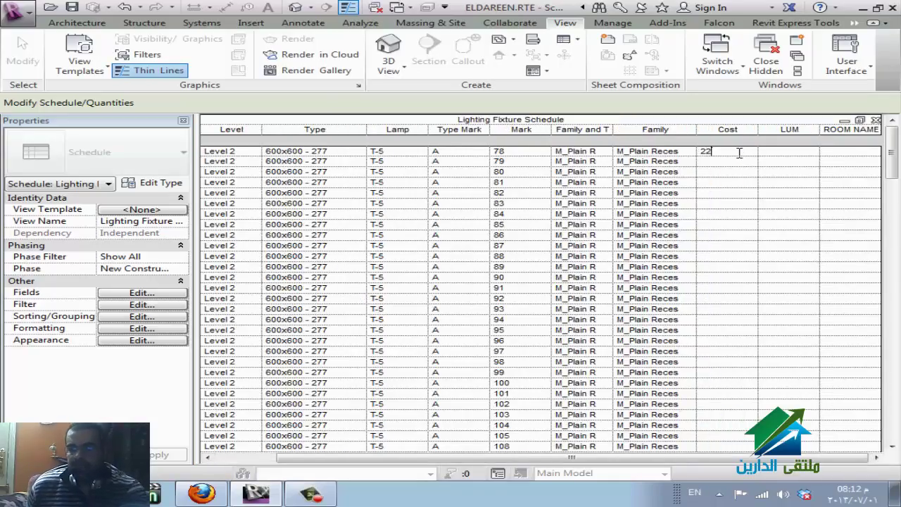
key(Return)
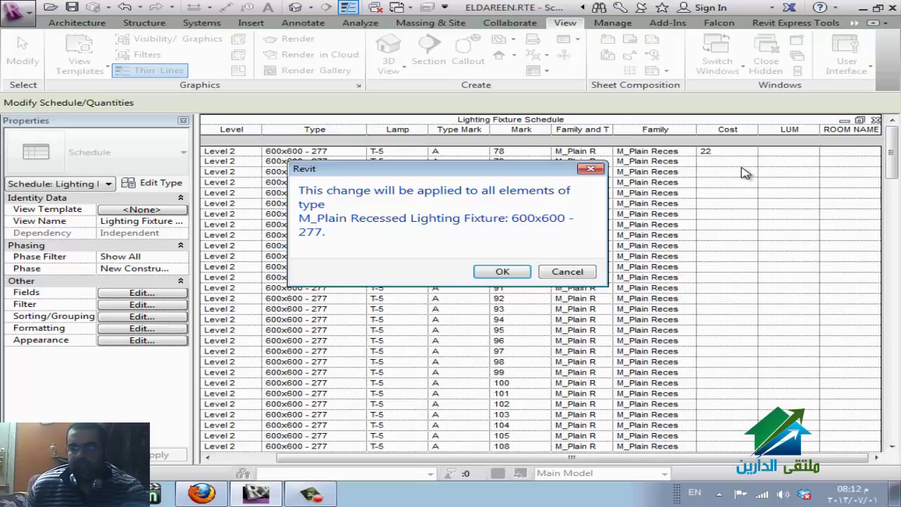
click(502, 272)
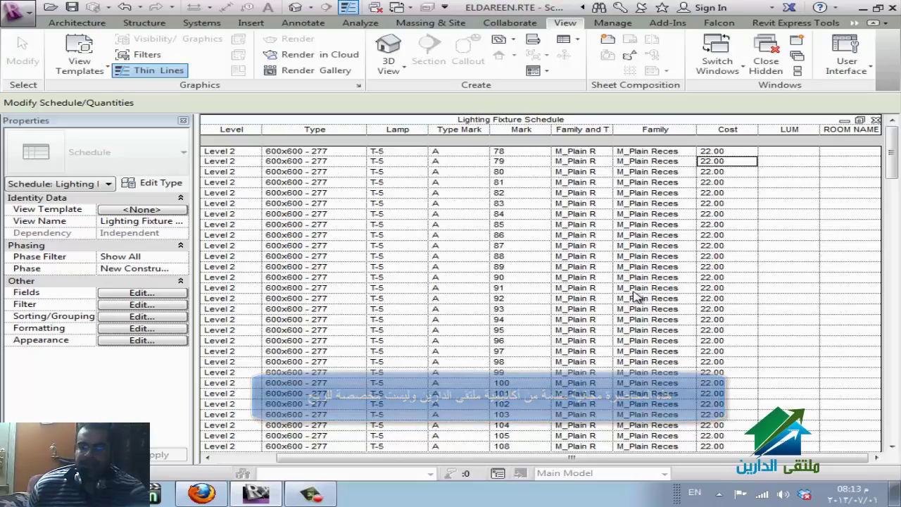
Enter 25 as the first row's LUM, then cancel the type-wide change.
click(799, 151)
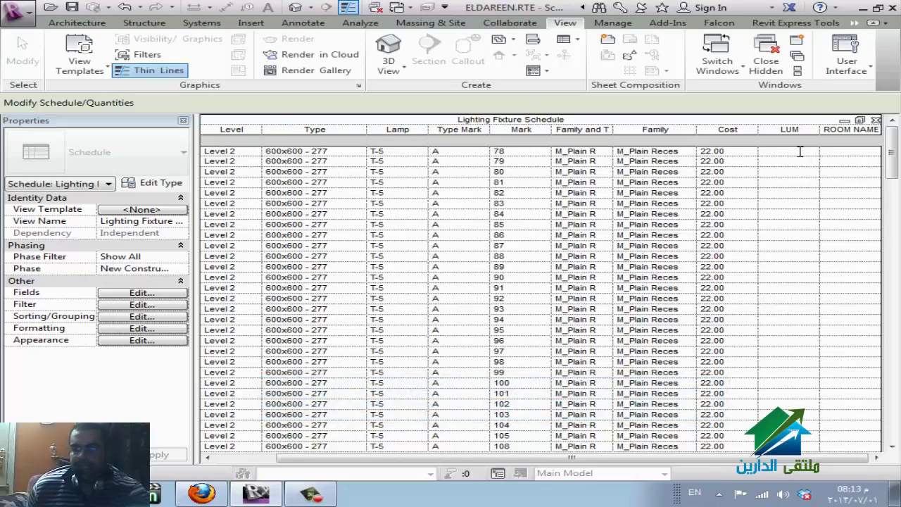
text(25)
key(Return)
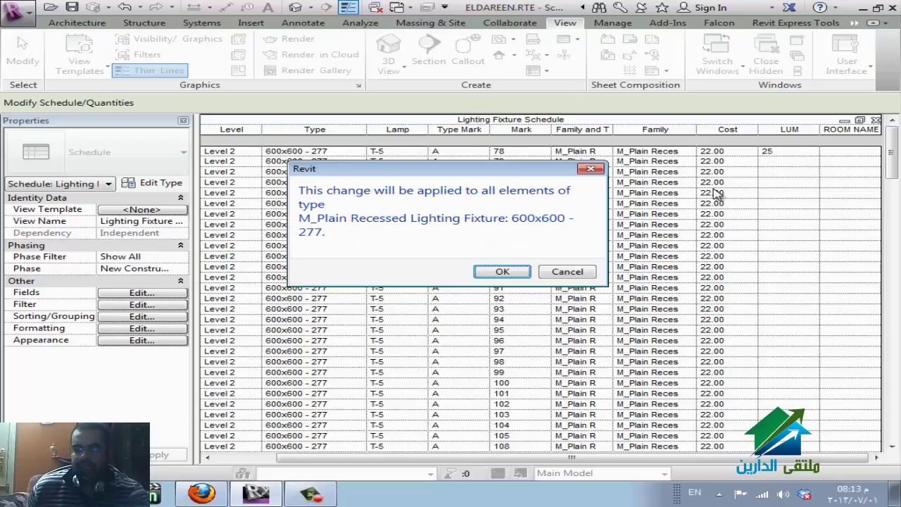
click(571, 273)
Set the first row's ROOM NAME to 1 and bring up the schedule's field settings.
click(850, 152)
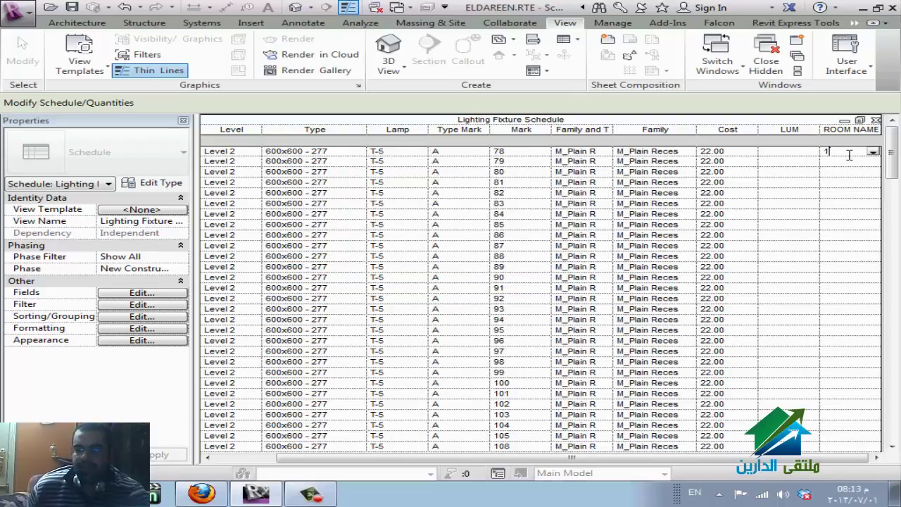
text(1)
key(Return)
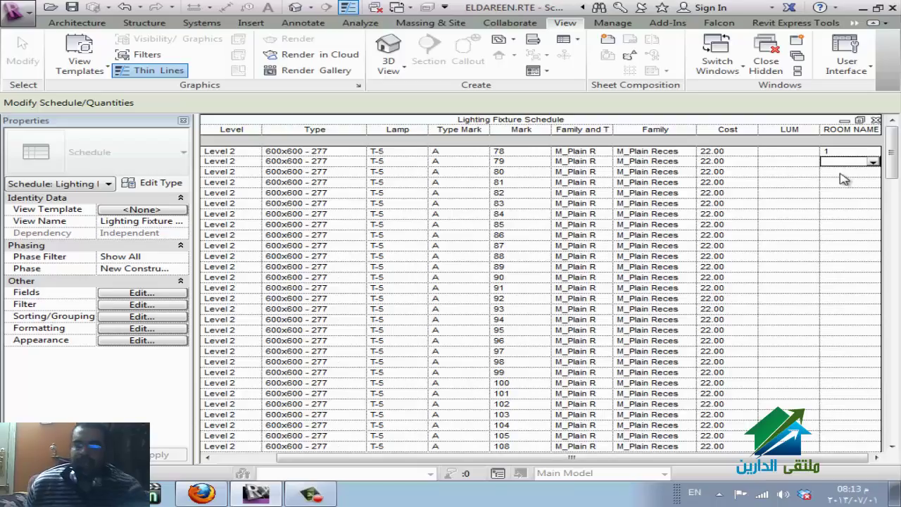
click(844, 152)
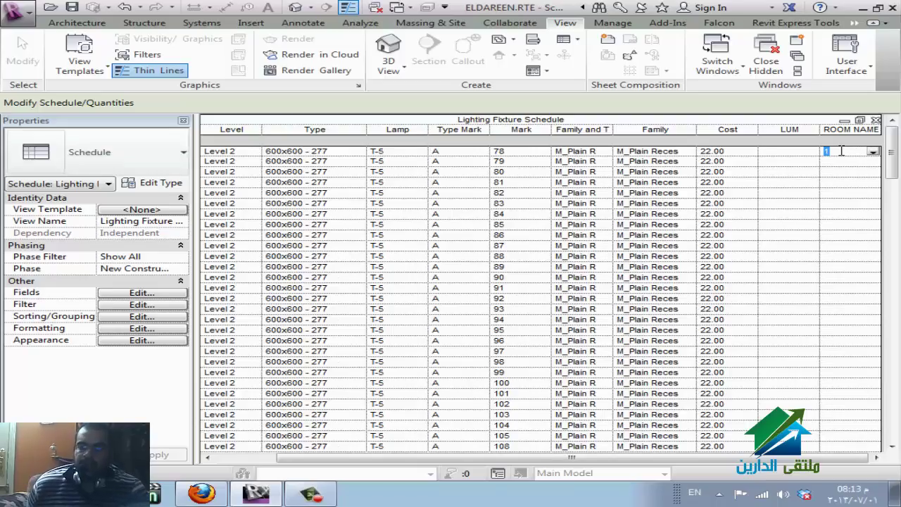
click(167, 294)
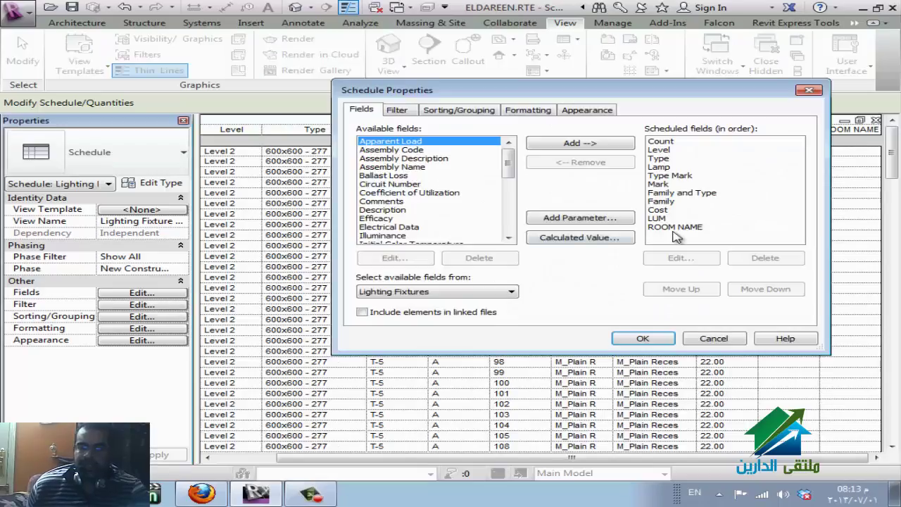
Inspect the ROOM NAME parameter's definition in Parameter Properties.
click(677, 228)
click(695, 260)
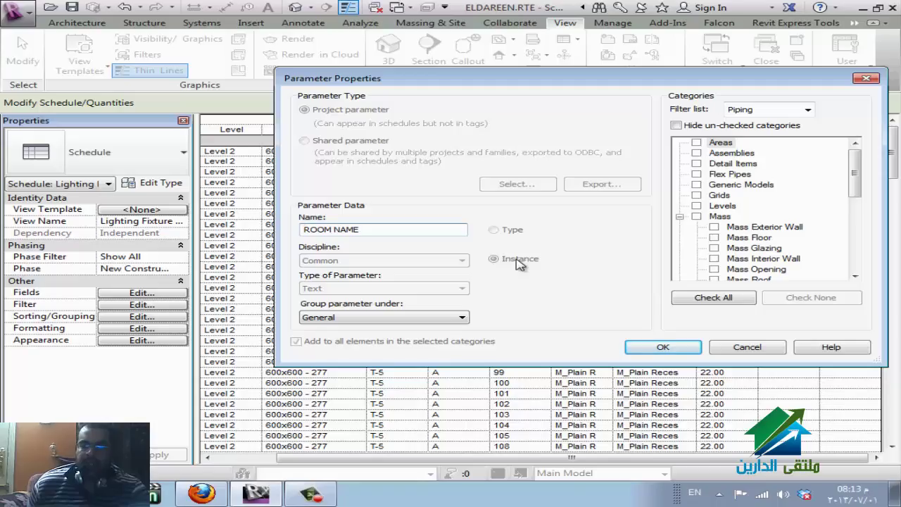
key(Return)
Inspect the LUM parameter's definition, then close the schedule properties.
click(670, 220)
click(669, 220)
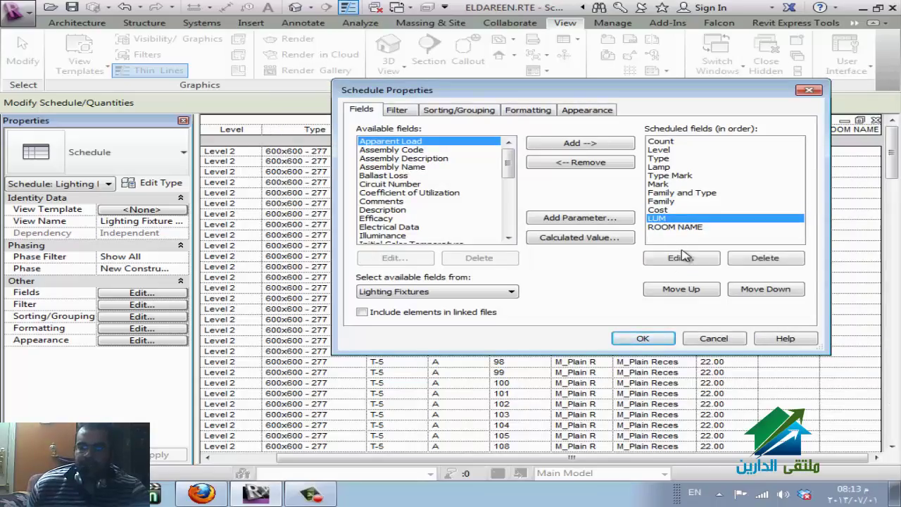
click(682, 258)
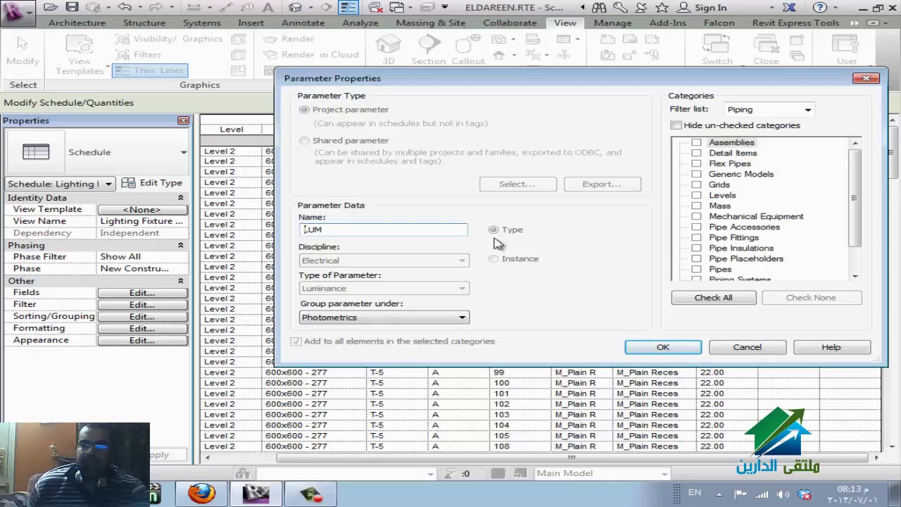
key(Return)
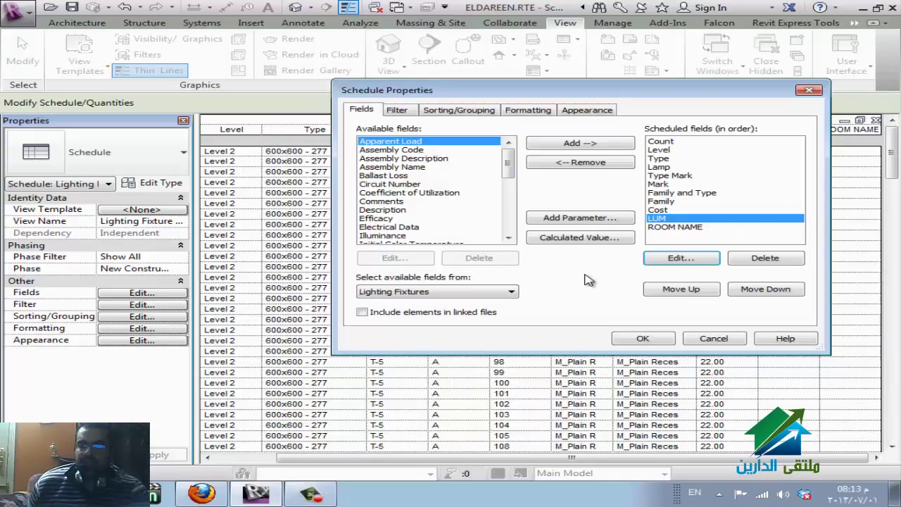
key(Return)
click(834, 161)
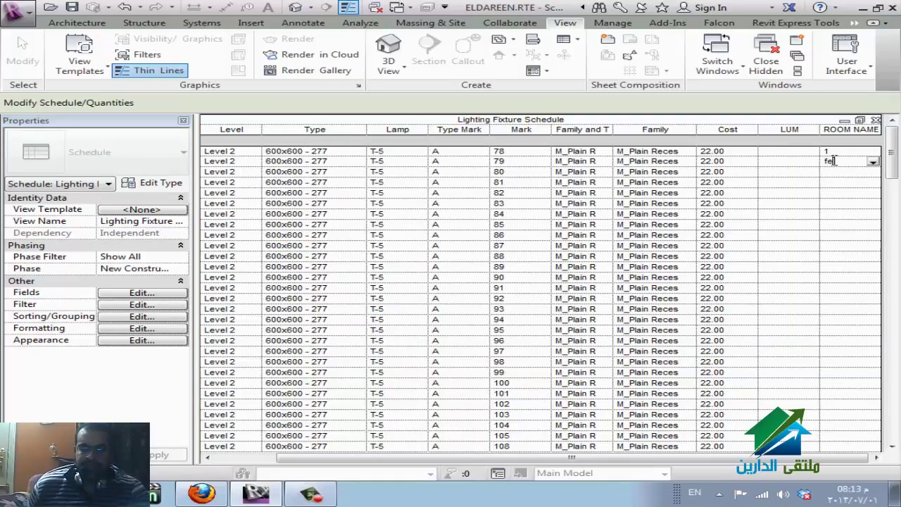
Type room names feran, cat, sofra and recent for Marks 79 to 82.
text(feran)
key(Return)
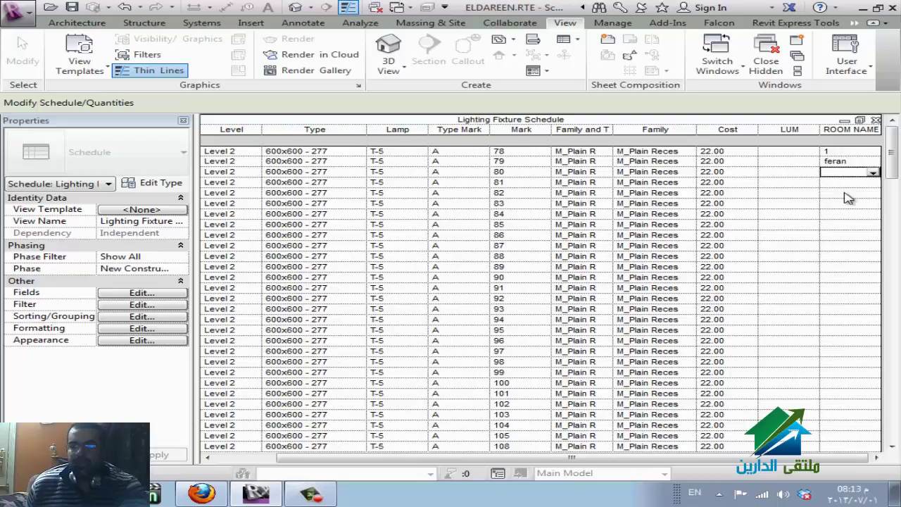
text(cat)
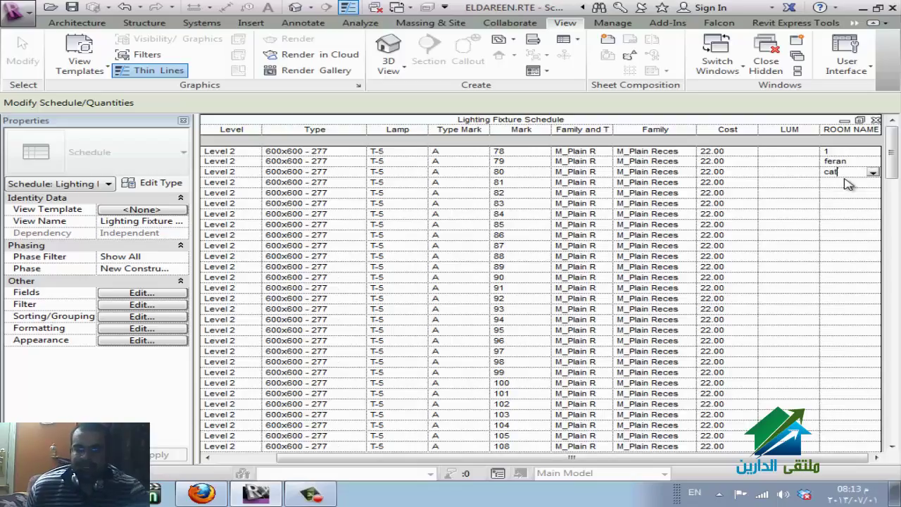
key(Return)
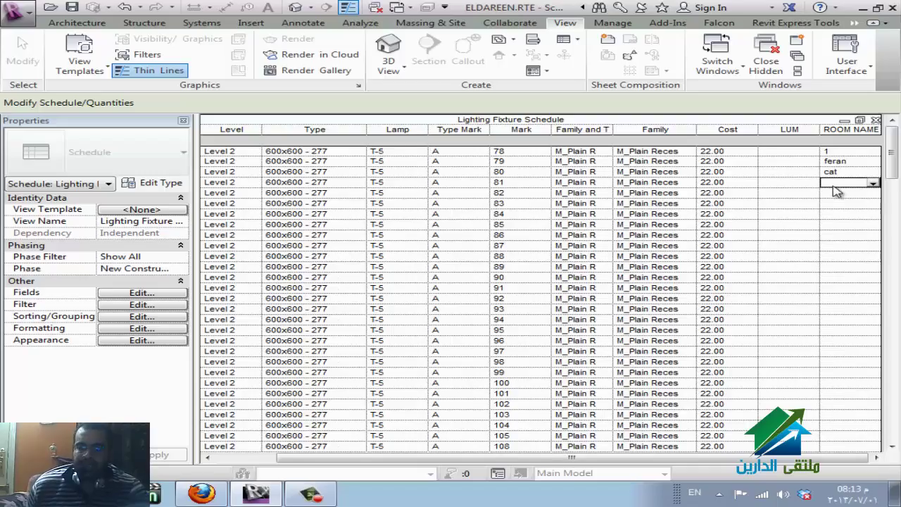
text(so)
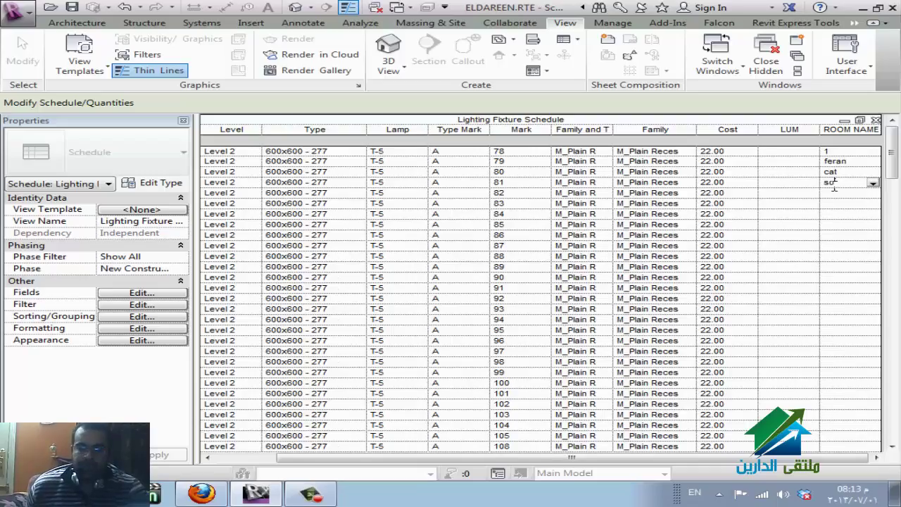
text(fra)
key(Return)
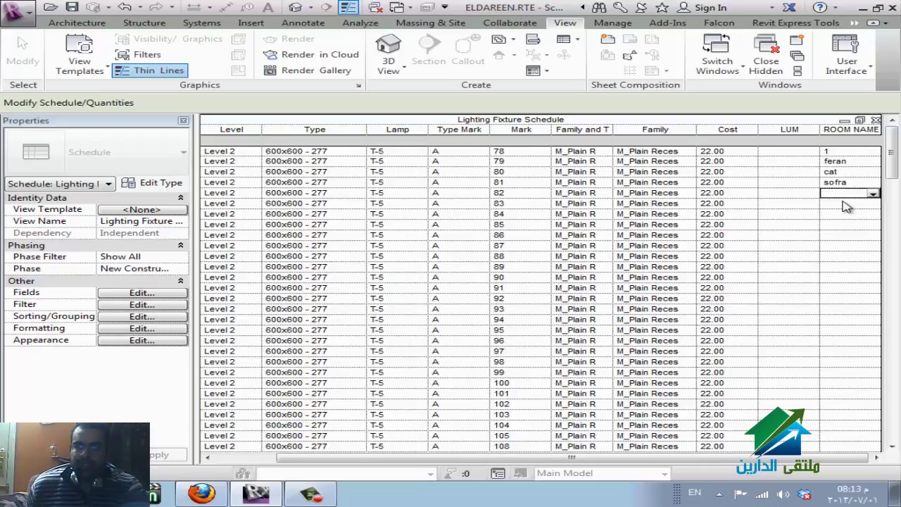
text(recent)
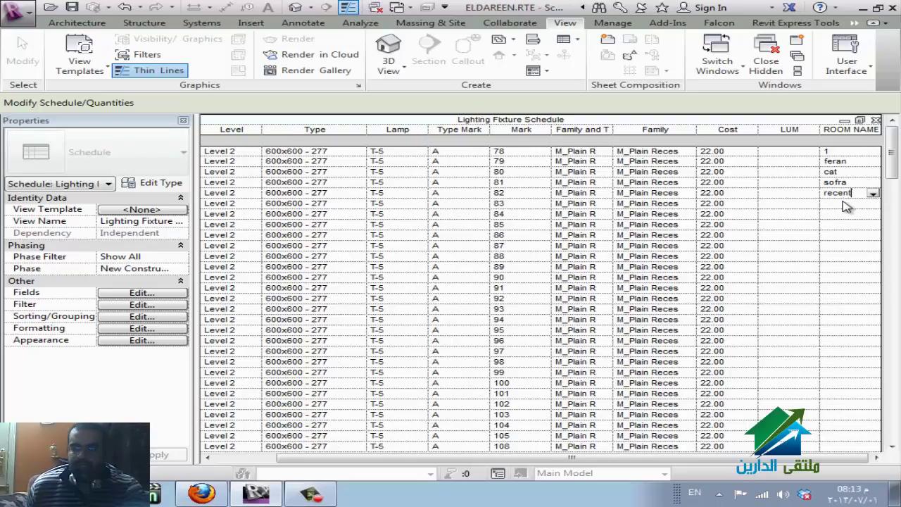
key(Return)
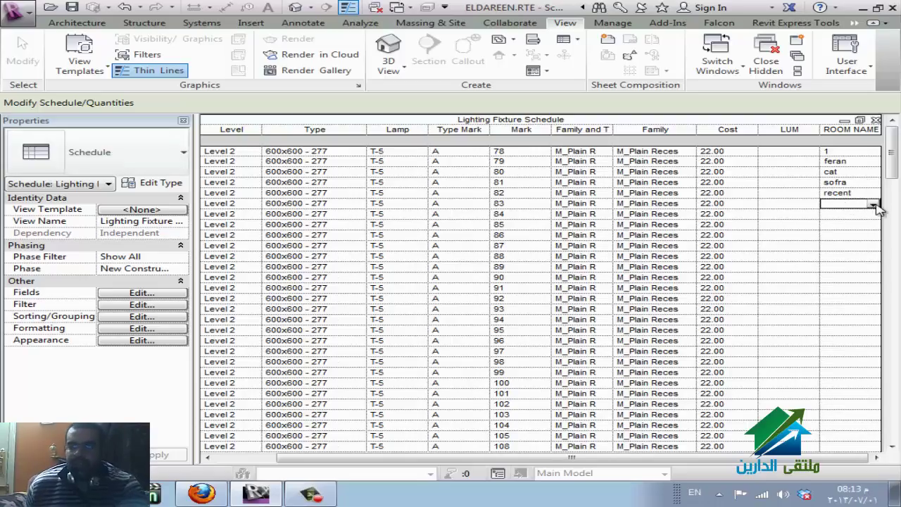
Pick existing room names recent, cat, 1, sofra and recent for Marks 83 to 87.
click(872, 203)
click(854, 250)
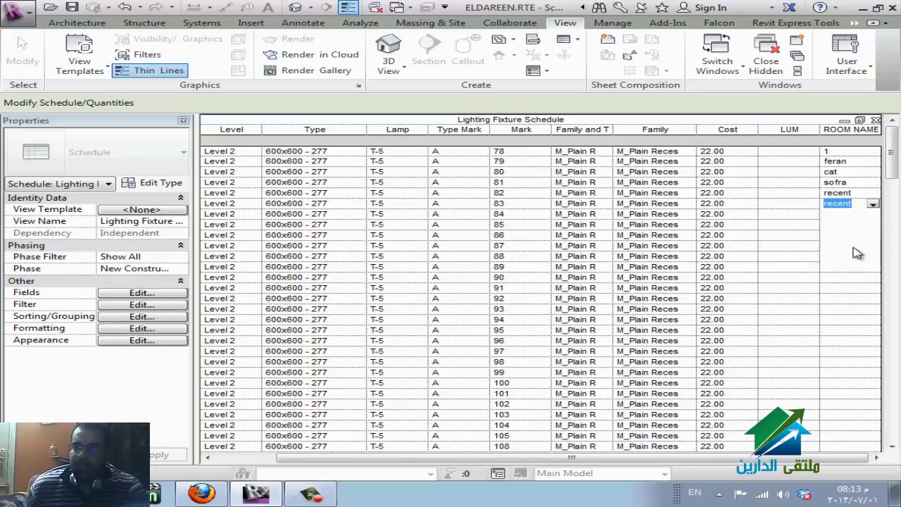
click(873, 215)
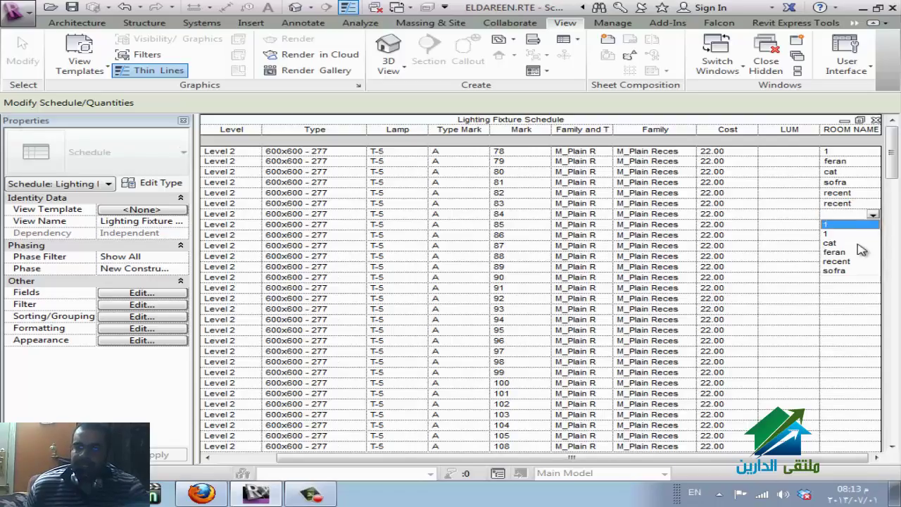
click(859, 246)
click(874, 226)
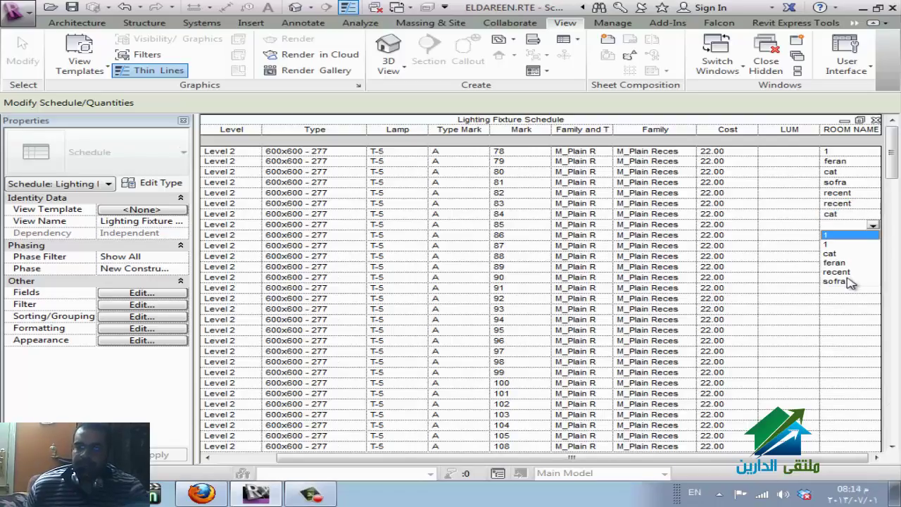
click(835, 245)
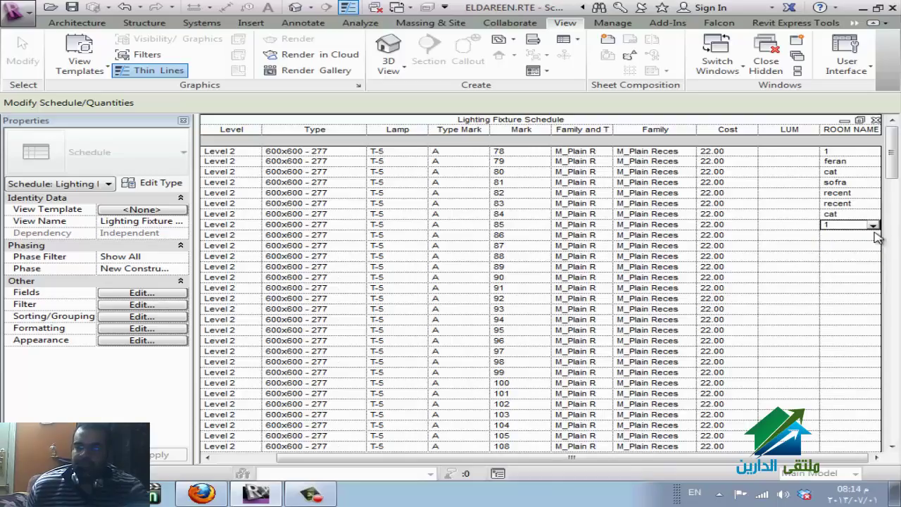
click(872, 236)
click(834, 301)
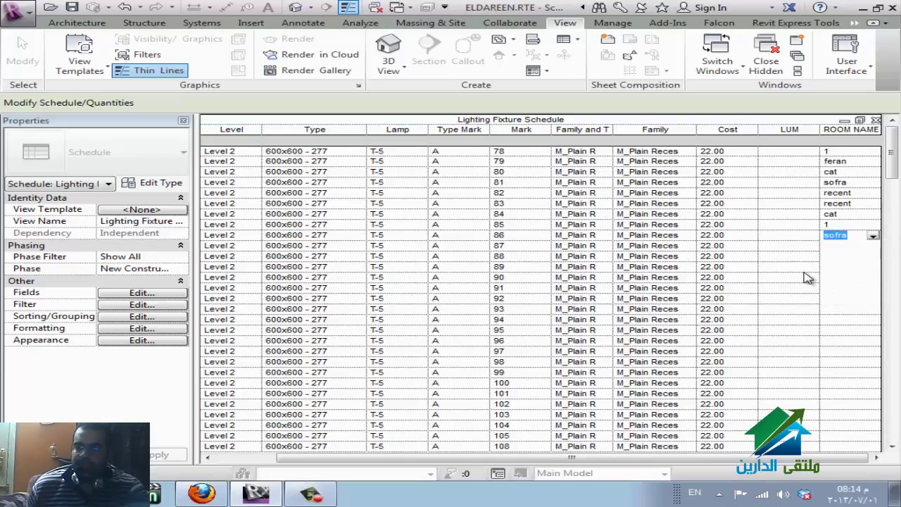
click(873, 246)
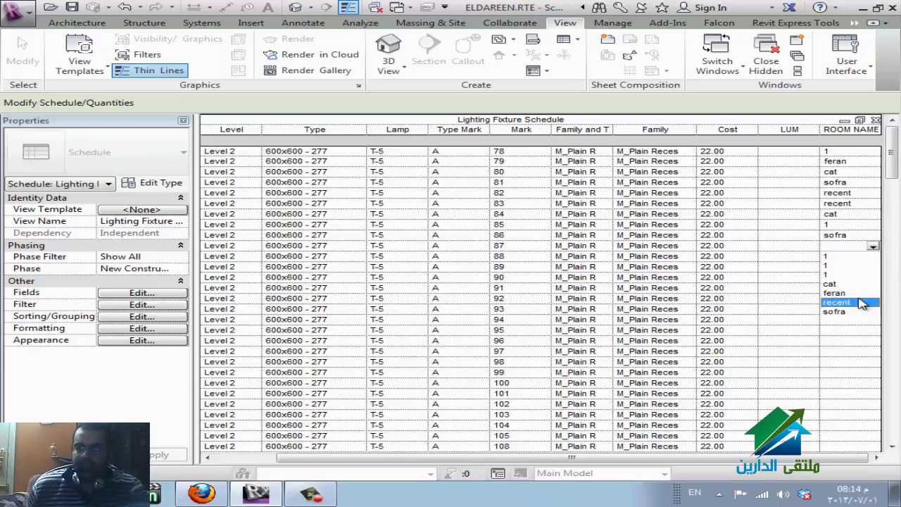
click(859, 301)
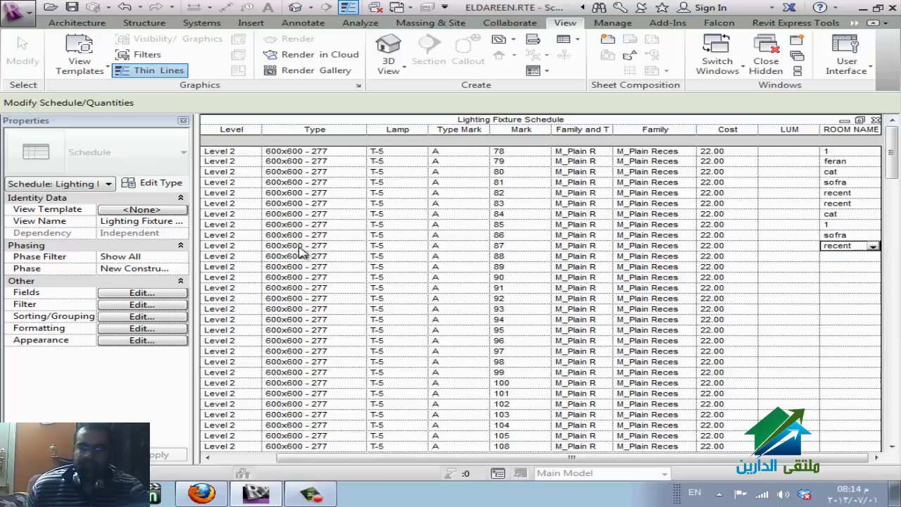
Sort the schedule by ROOM NAME with Itemize every instance turned off.
click(141, 316)
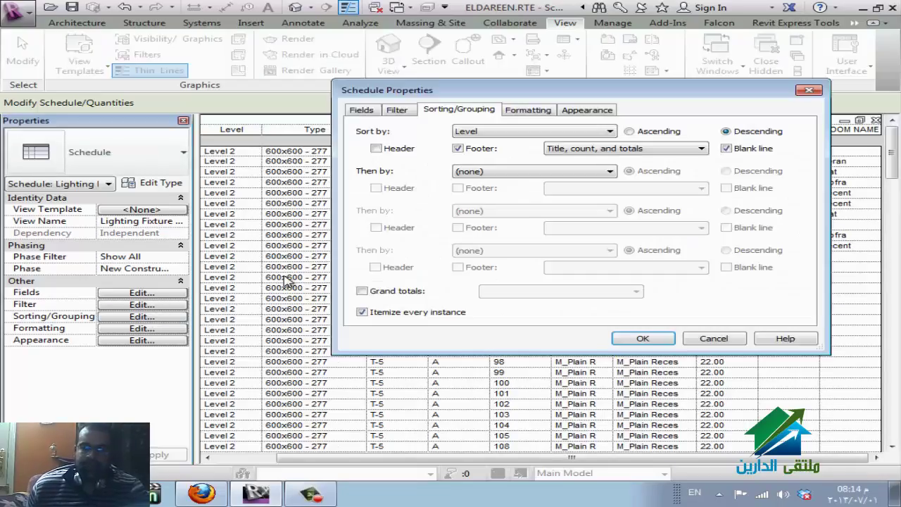
click(508, 134)
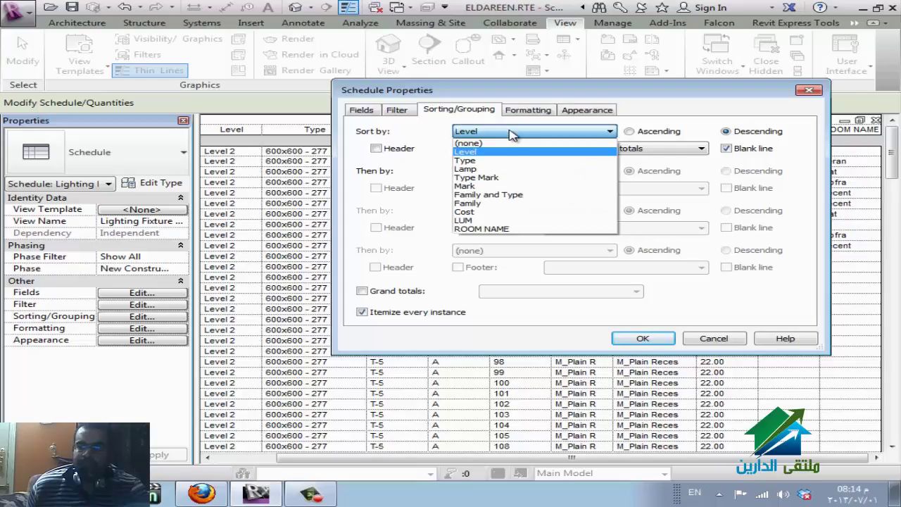
click(504, 229)
click(447, 311)
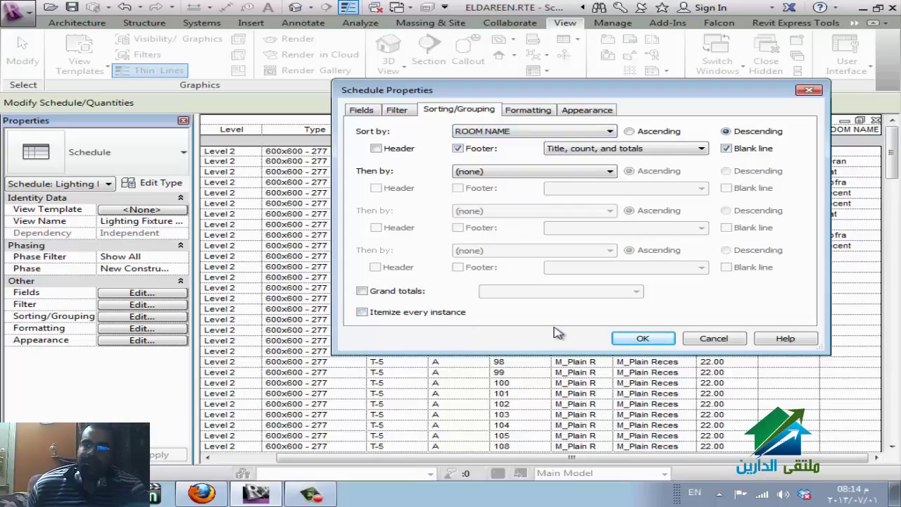
click(641, 339)
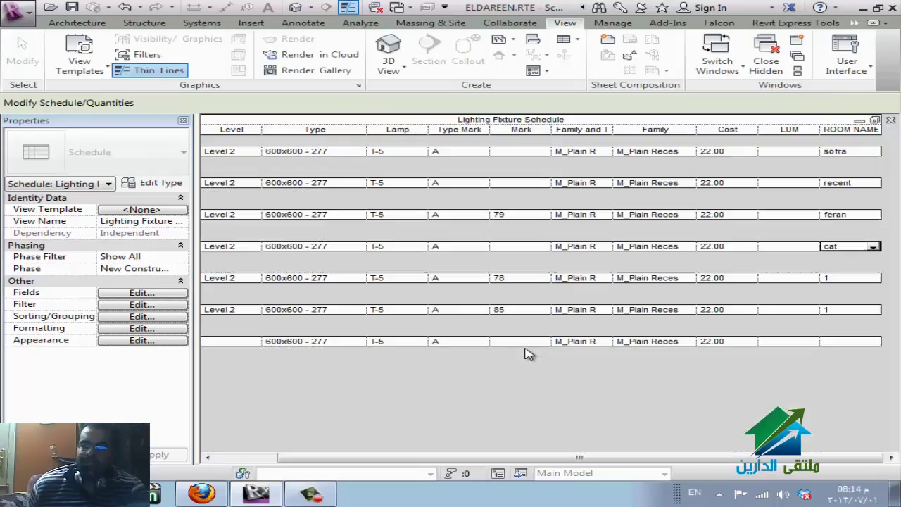
Reopen the sorting and grouping settings and confirm them to refresh the grouped schedule.
click(166, 318)
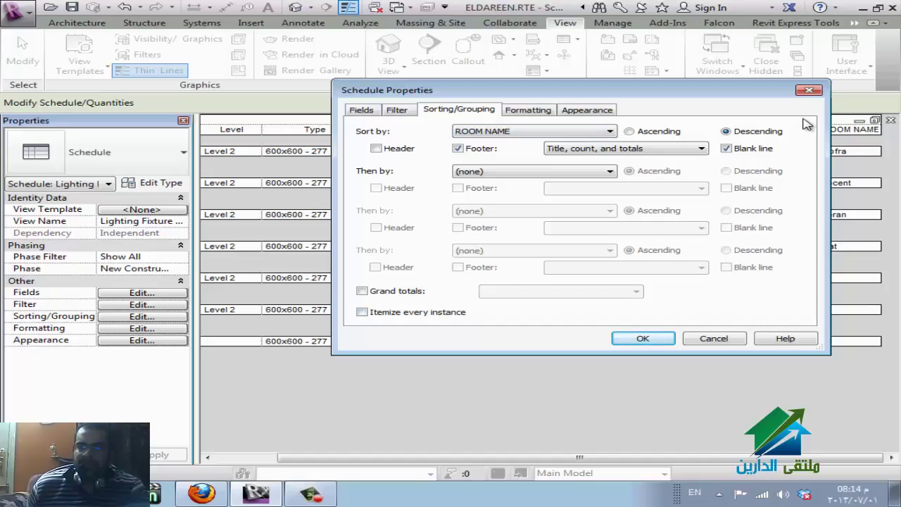
drag(709, 90, 561, 86)
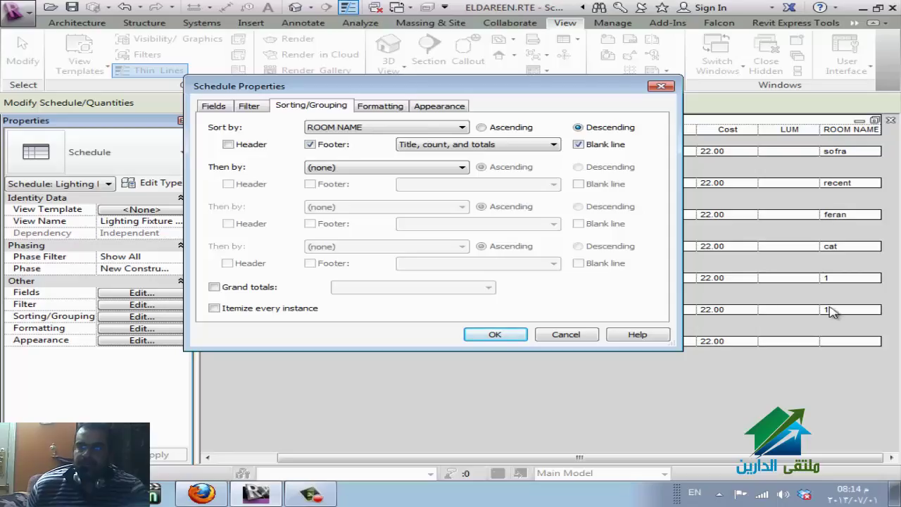
drag(398, 87, 642, 87)
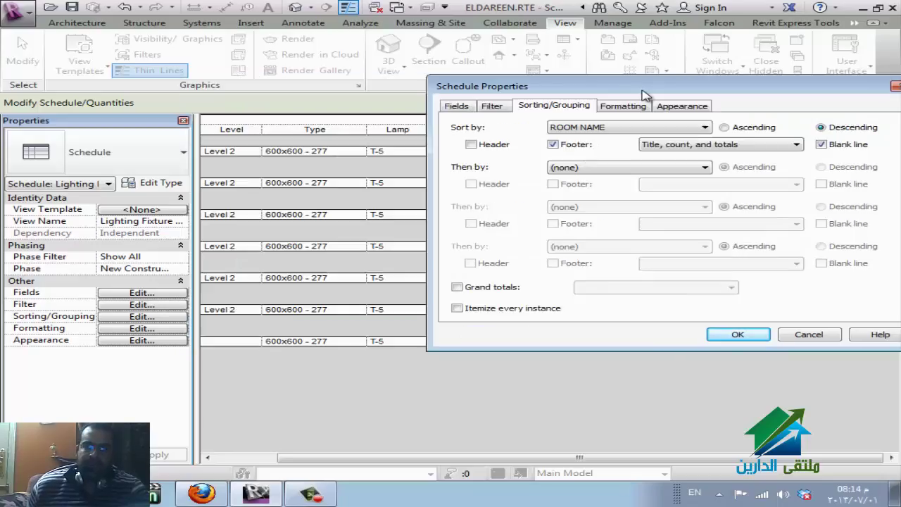
click(737, 335)
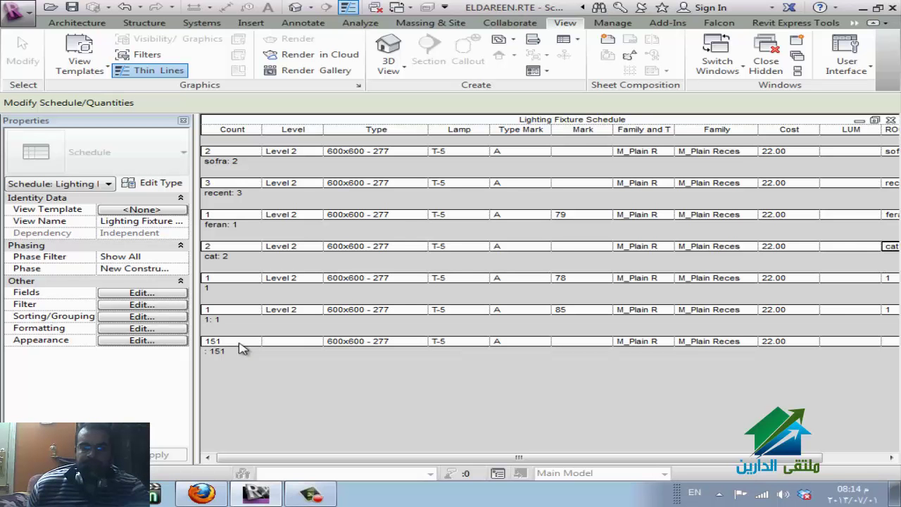
click(215, 491)
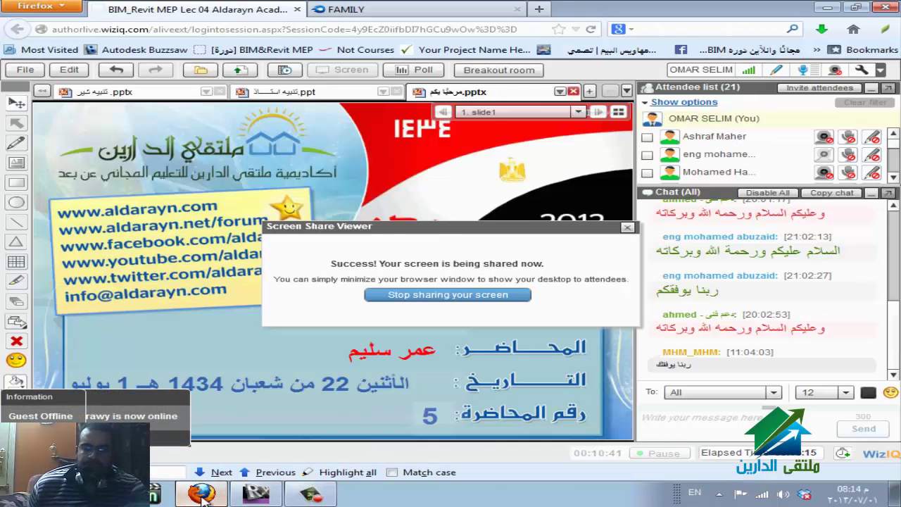
key(alt+Tab)
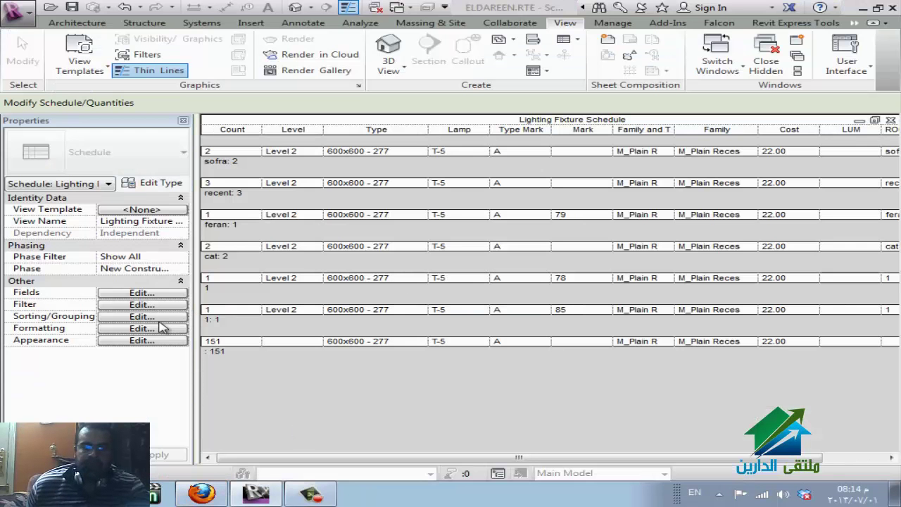
Review the schedule's Fields and Filter settings, then return to Sorting/Grouping.
click(156, 317)
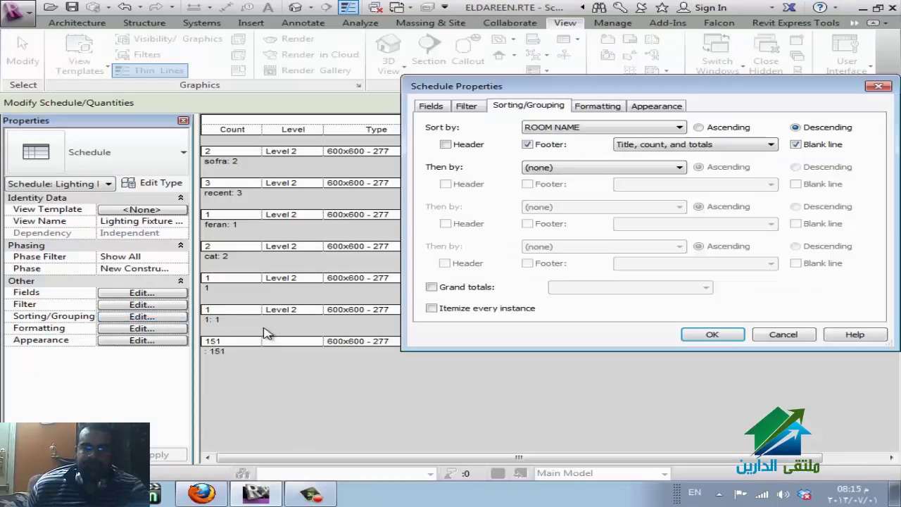
click(433, 106)
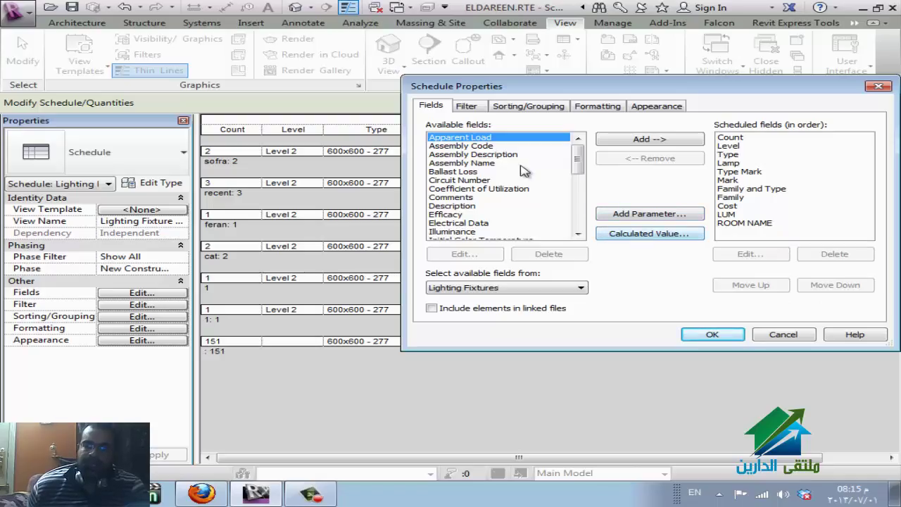
click(466, 107)
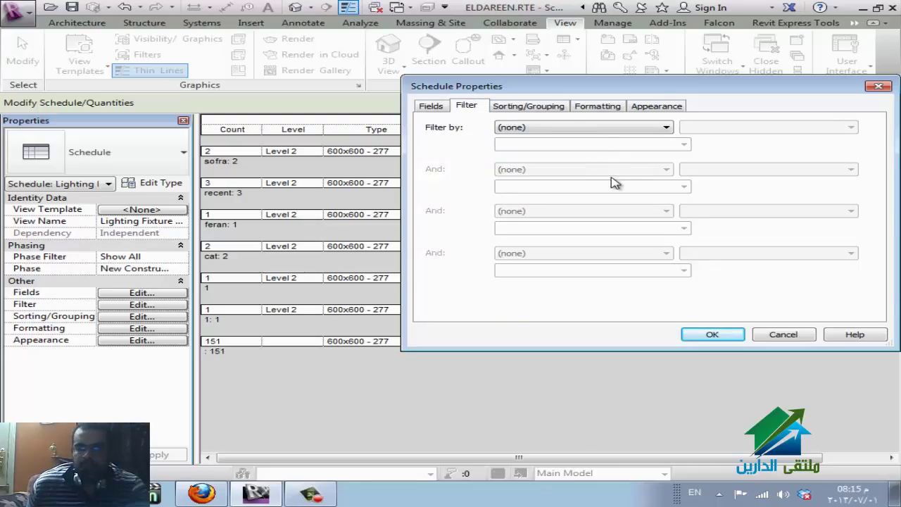
click(514, 111)
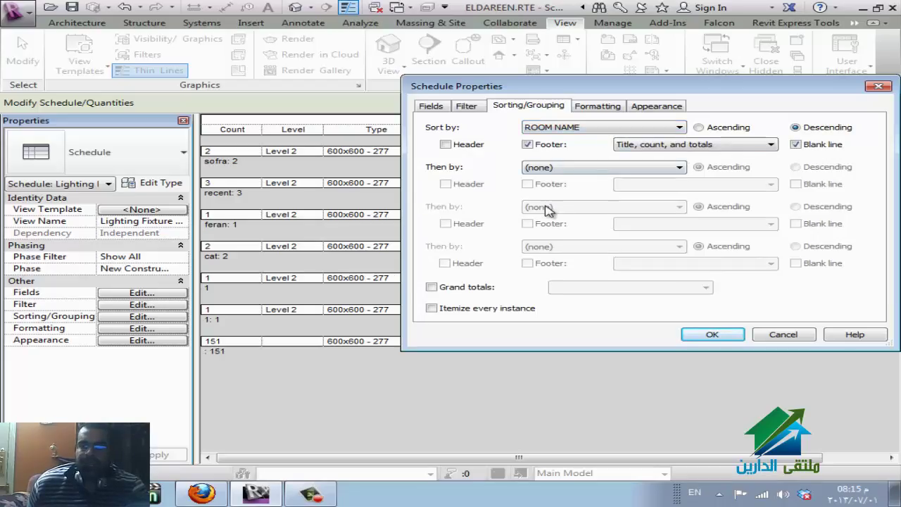
Sort the schedule by Level only, with Then by (none) and Itemize every instance checked.
click(604, 169)
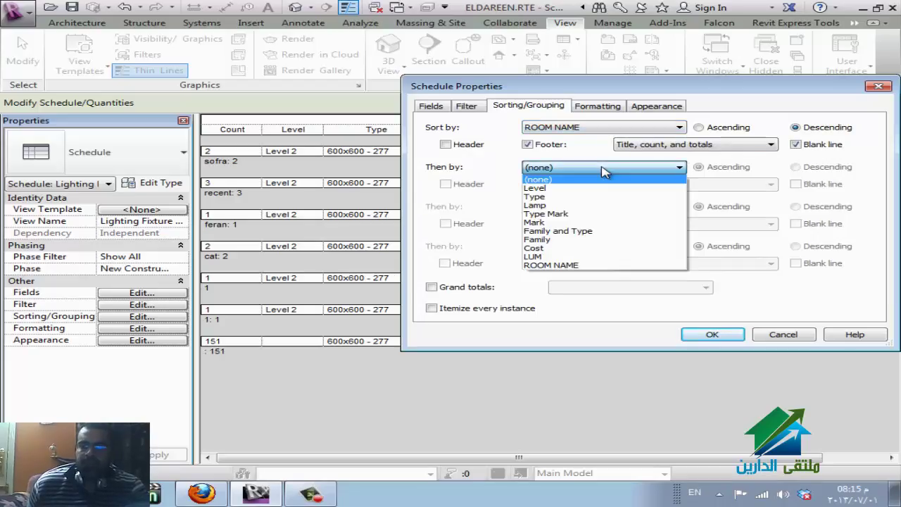
click(593, 189)
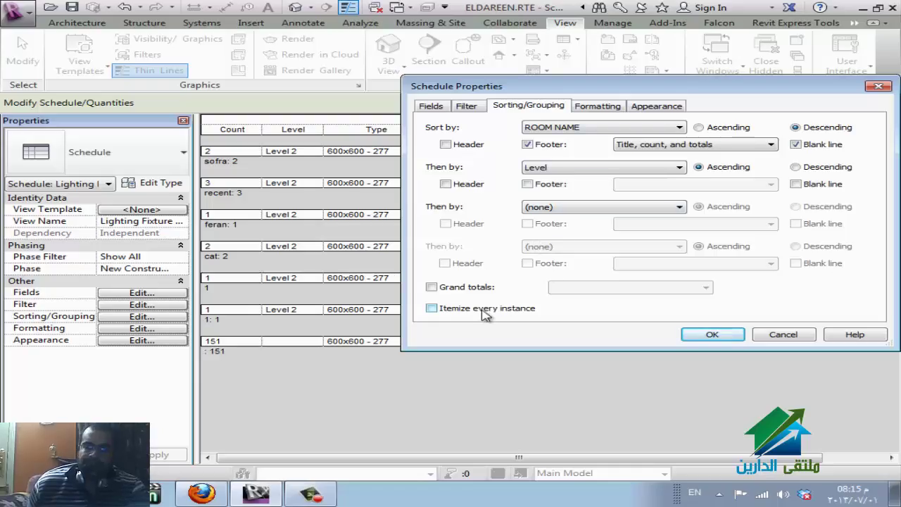
click(566, 130)
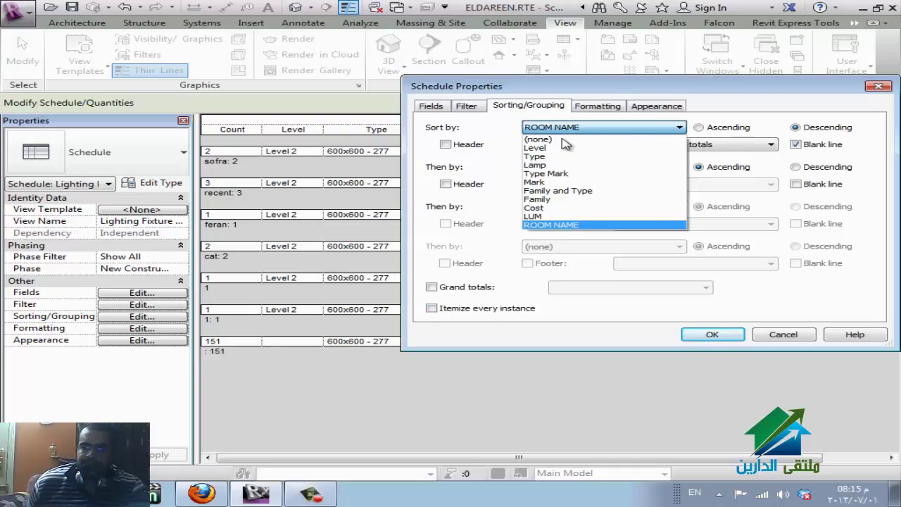
click(564, 148)
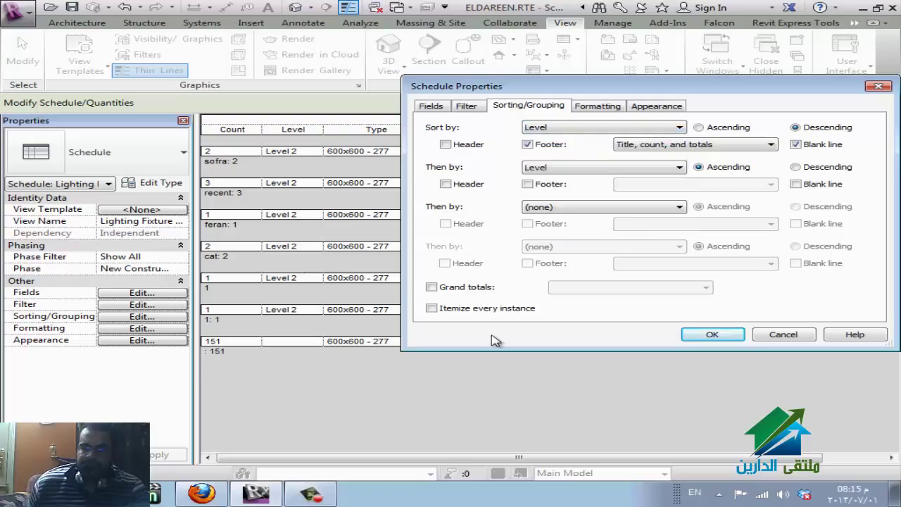
click(502, 312)
click(578, 169)
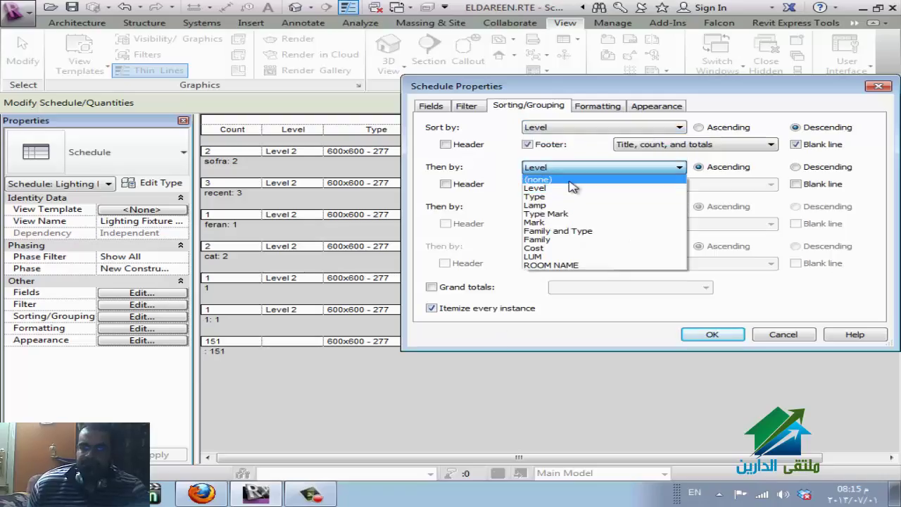
click(573, 178)
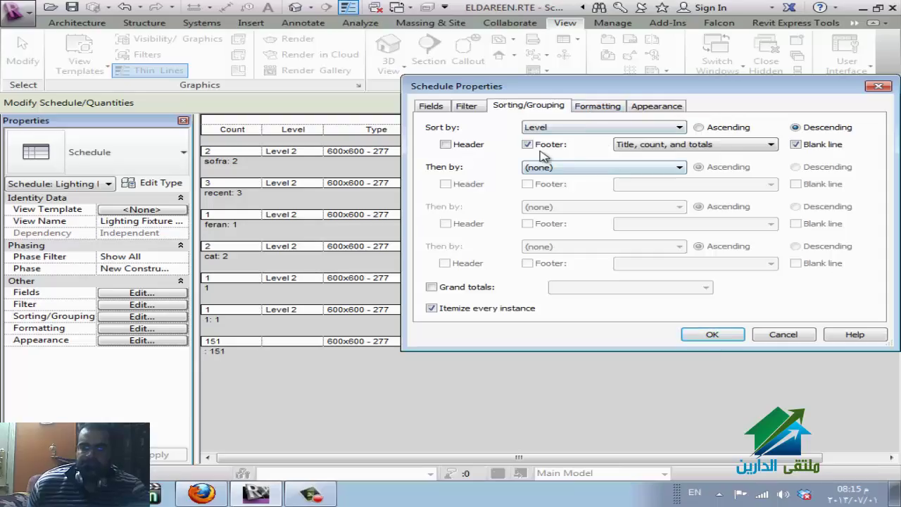
click(595, 106)
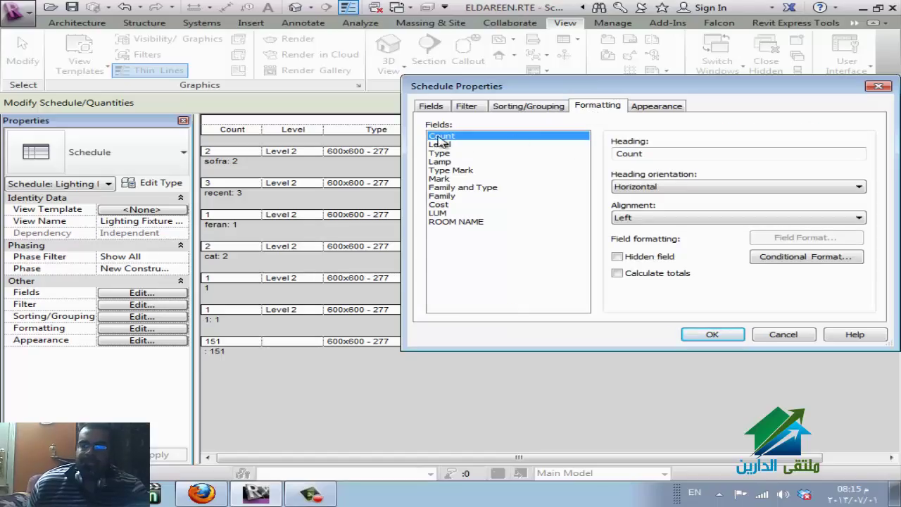
Rename the Count heading to 'numper', then retype it in the table header as NUM.
double_click(729, 155)
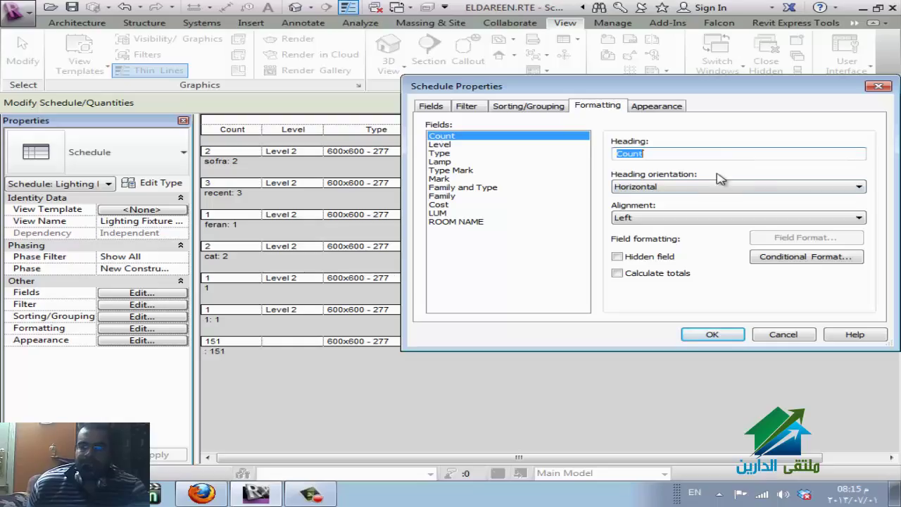
text(n)
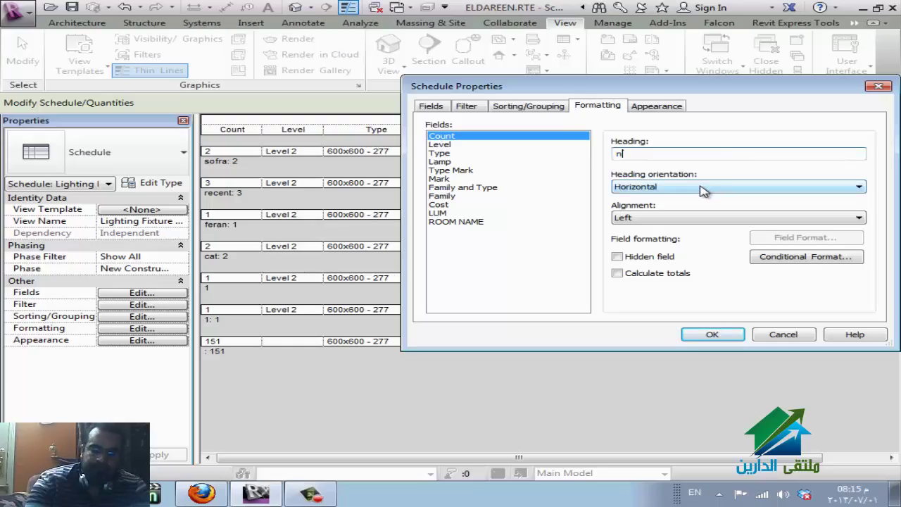
text(umper)
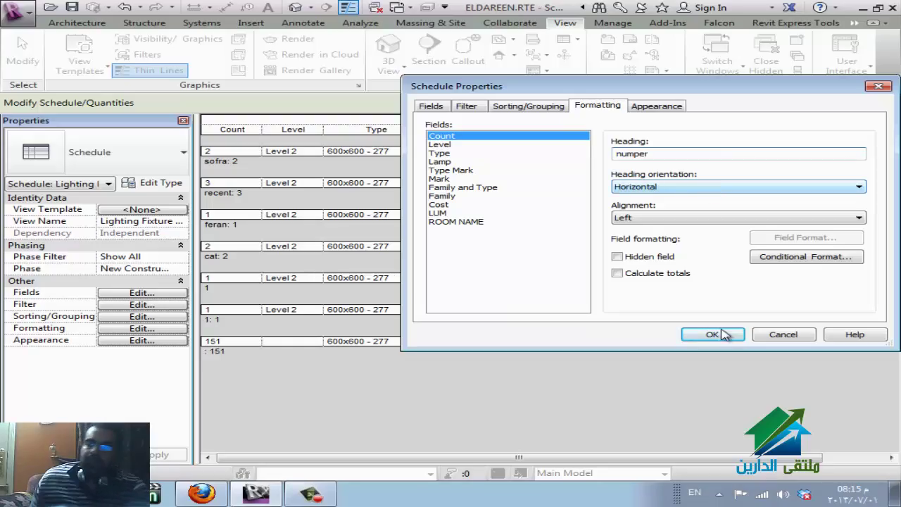
click(712, 334)
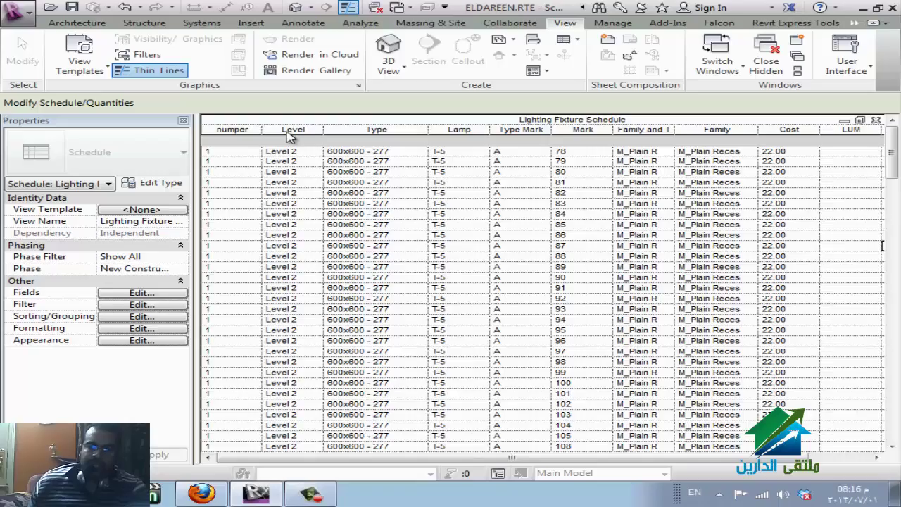
click(240, 133)
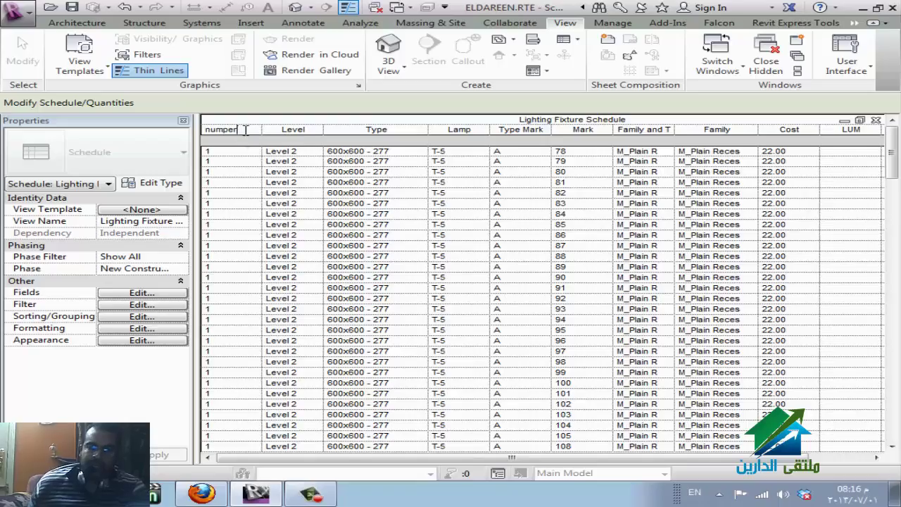
double_click(244, 129)
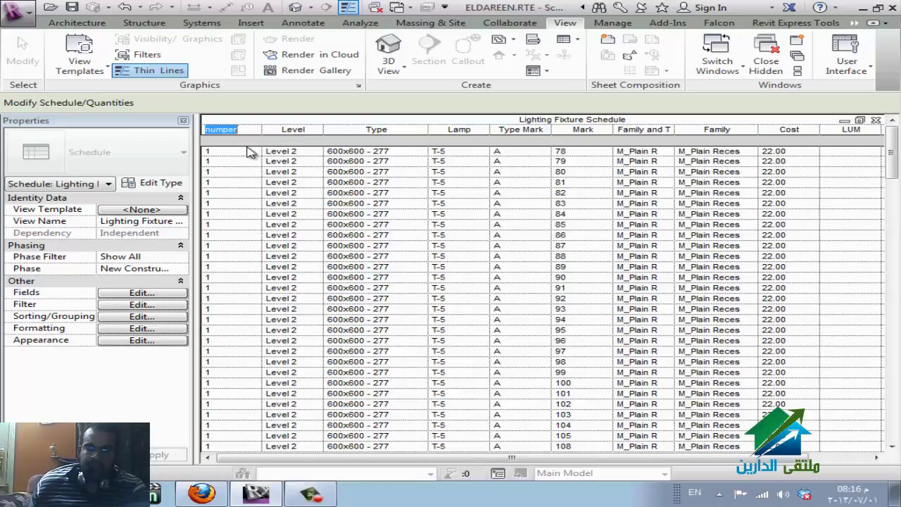
text(NUM.)
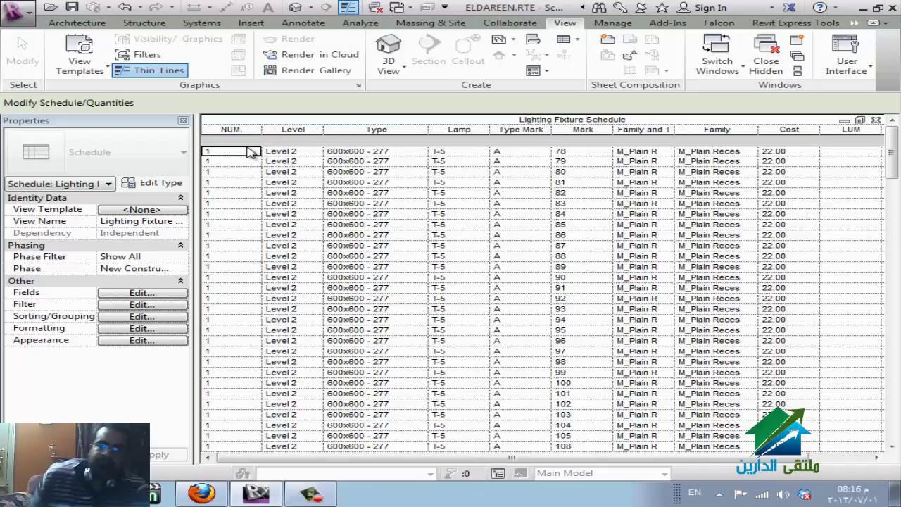
Set the NUM. column heading orientation to Vertical.
click(144, 328)
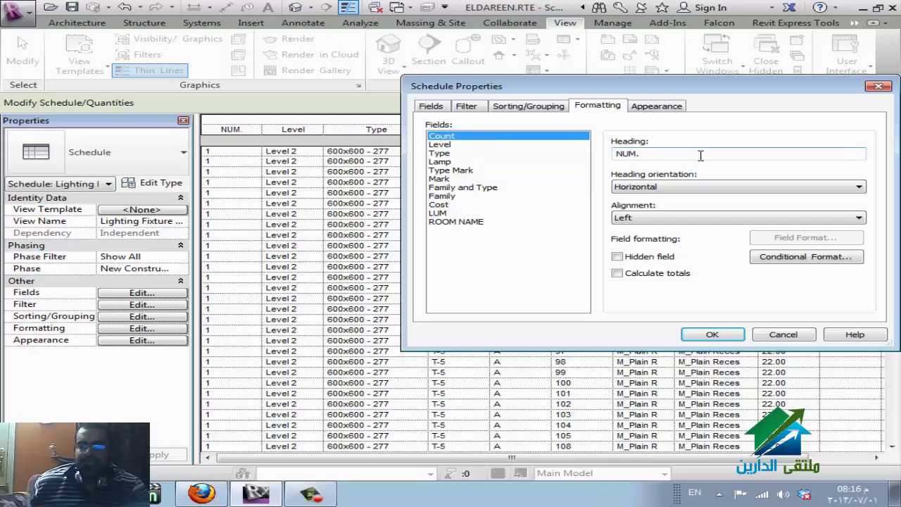
click(718, 186)
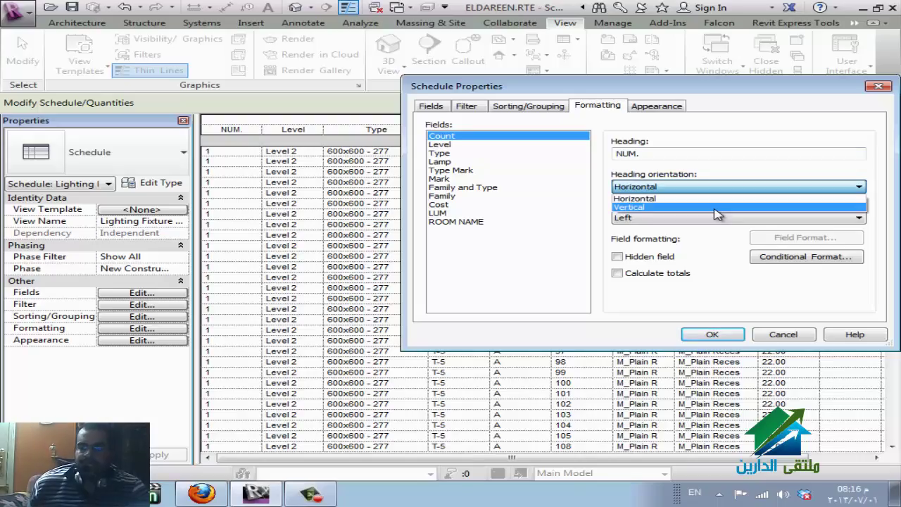
click(716, 207)
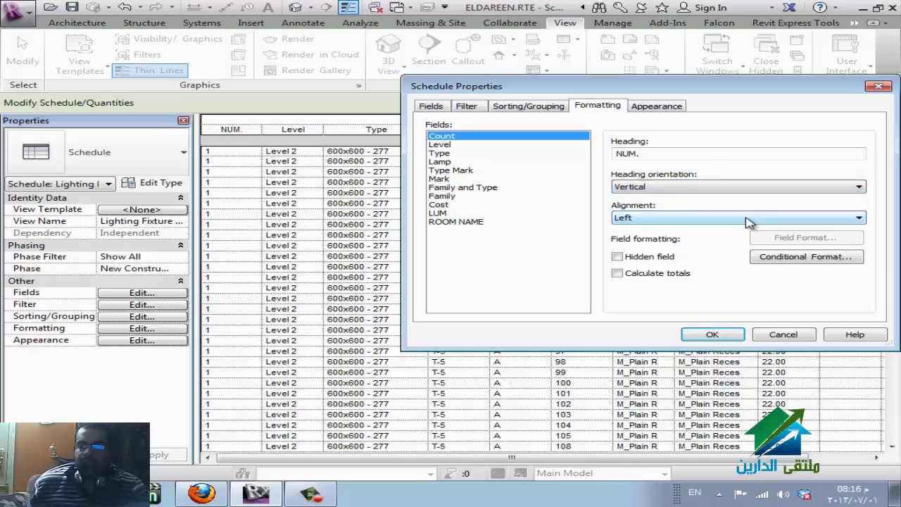
click(724, 340)
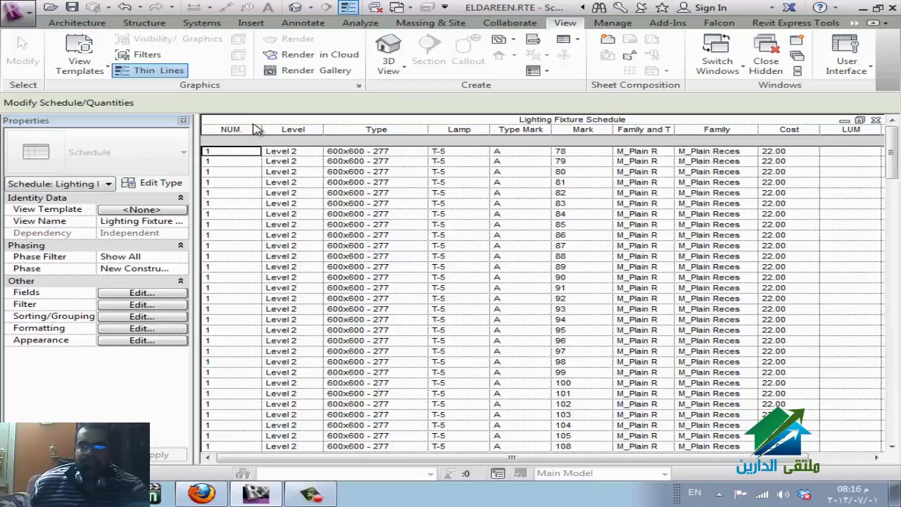
Show the Project Browser again and open sheet A104 - Unnamed from Sheets (all).
click(850, 60)
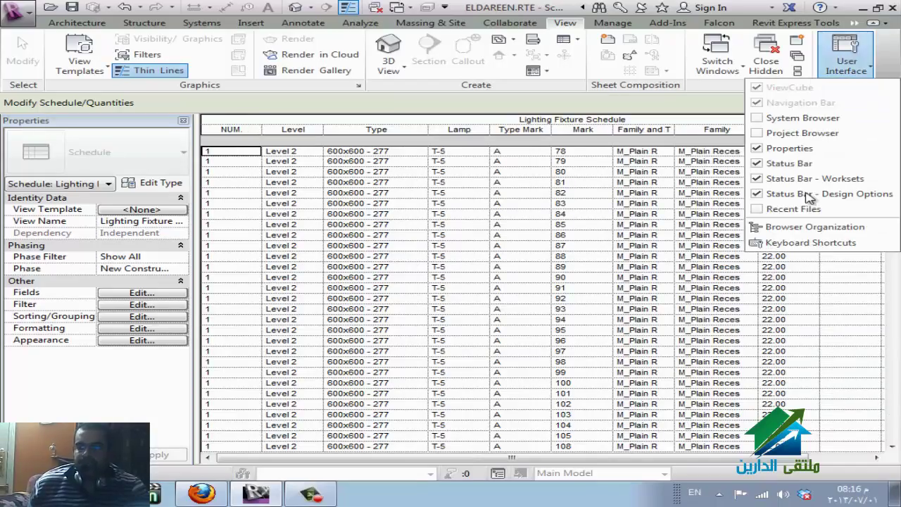
click(763, 135)
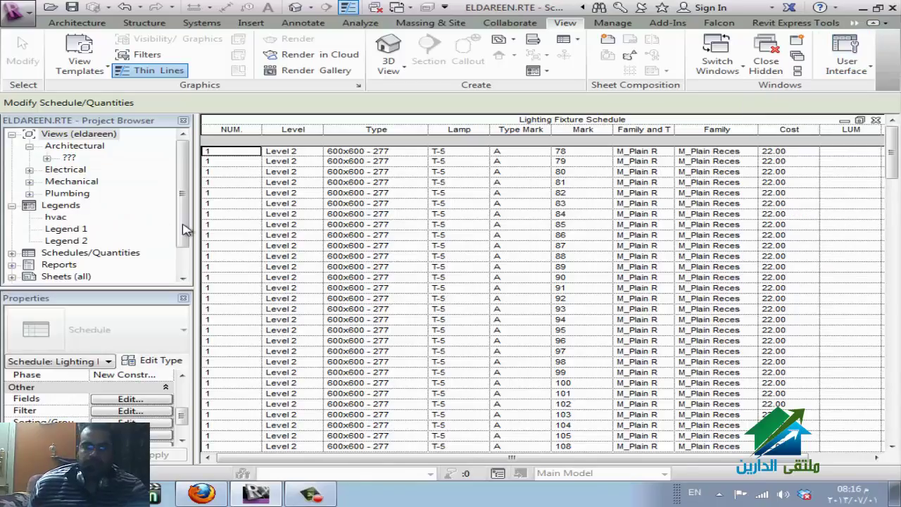
scroll(105, 232, down, 1)
click(53, 241)
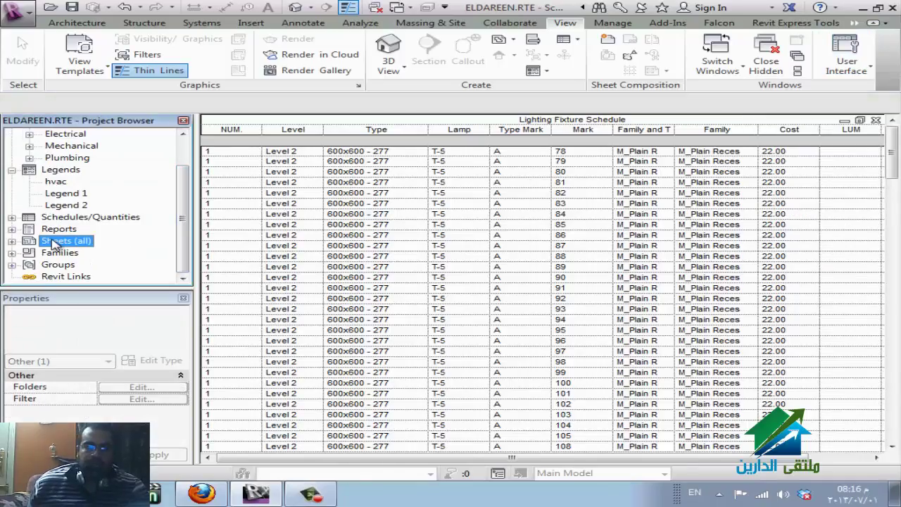
double_click(53, 242)
double_click(88, 218)
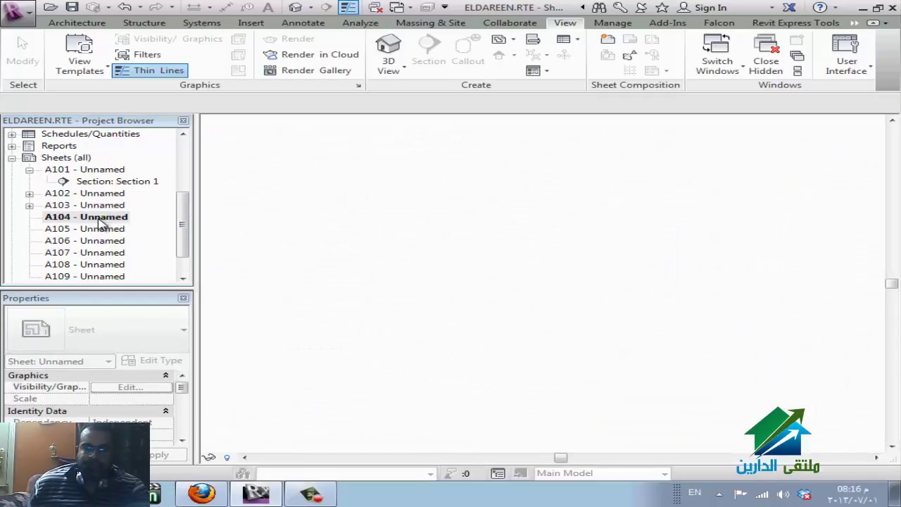
drag(183, 225, 184, 176)
click(11, 229)
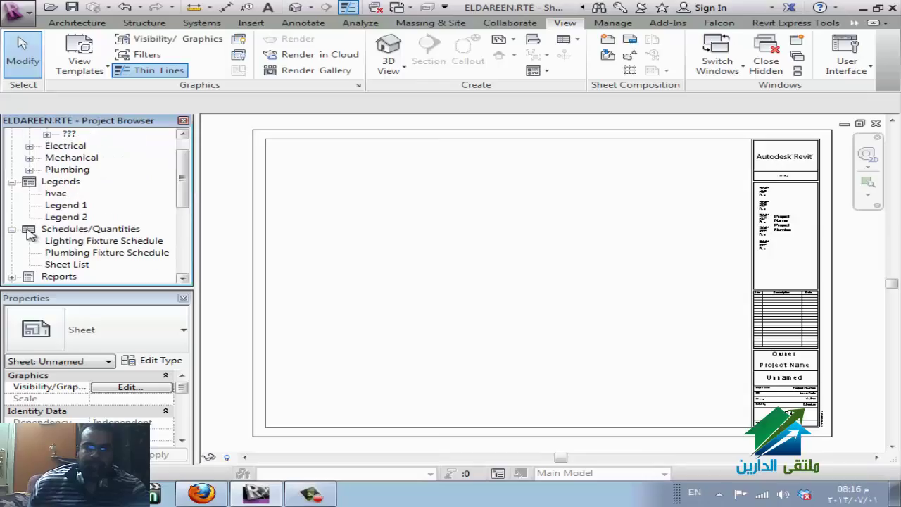
Place the Lighting Fixture Schedule on sheet A104 and split it into two side-by-side parts.
click(88, 240)
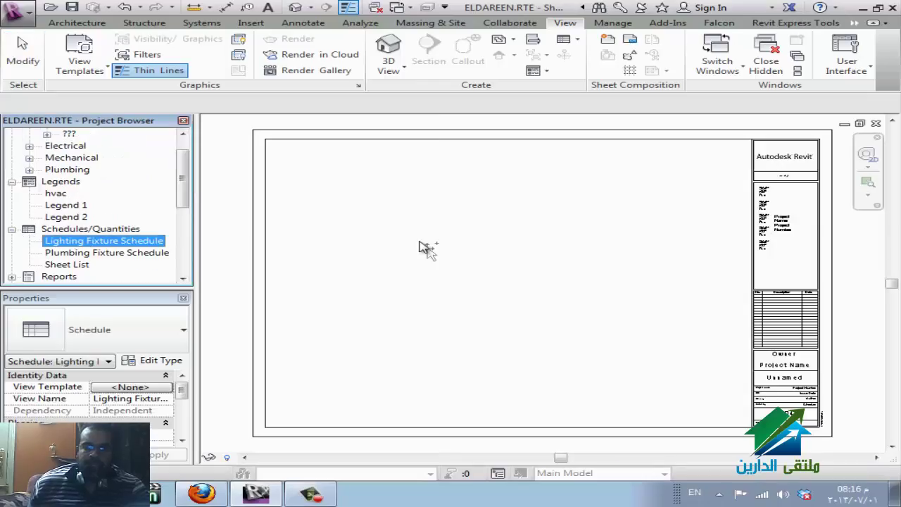
drag(415, 257, 416, 252)
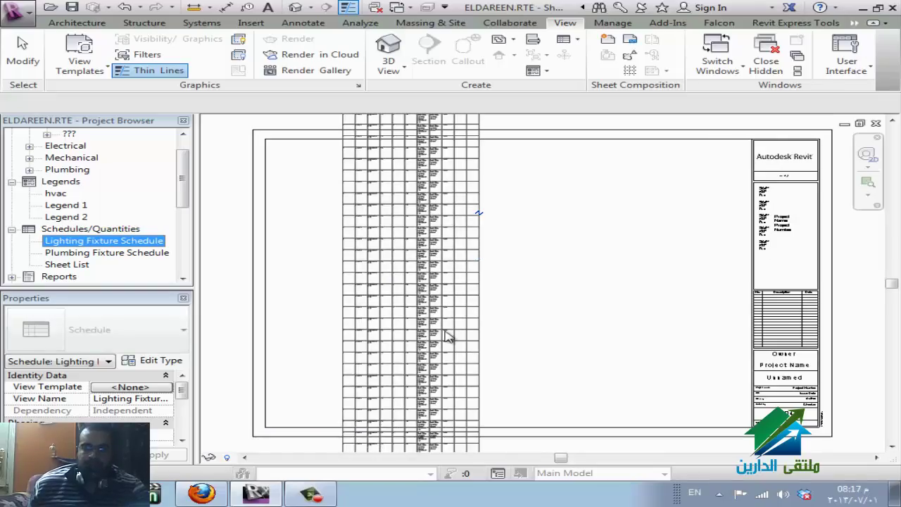
click(530, 360)
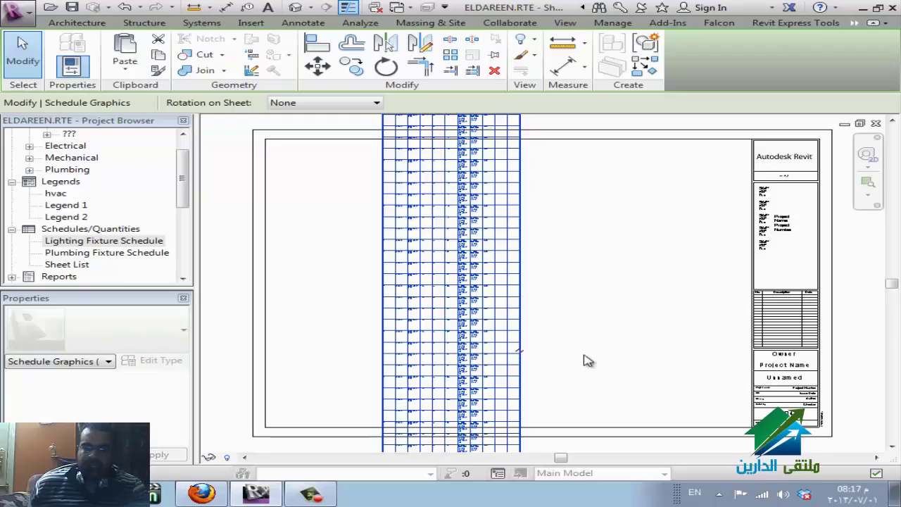
click(519, 349)
Widen the NUM and Family and Type columns of the placed schedule.
scroll(331, 404, down, 2)
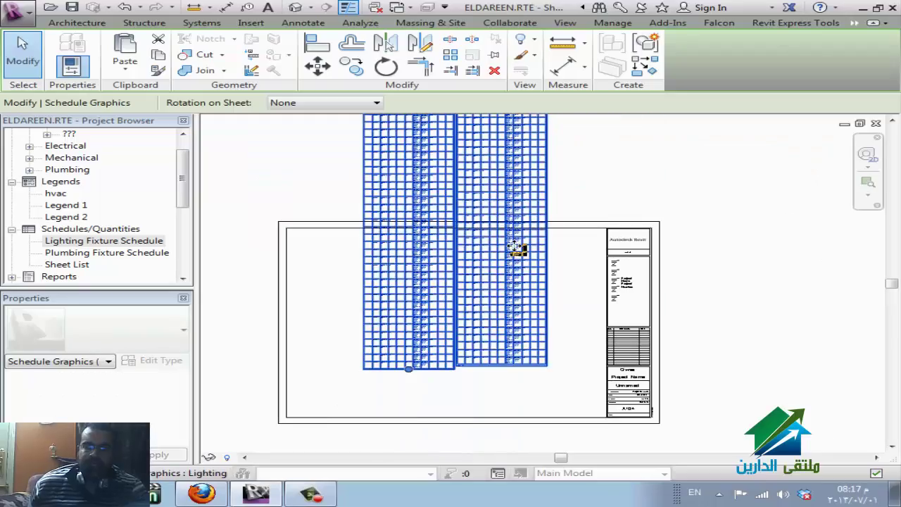
ctrl+scroll(442, 331, up, 3)
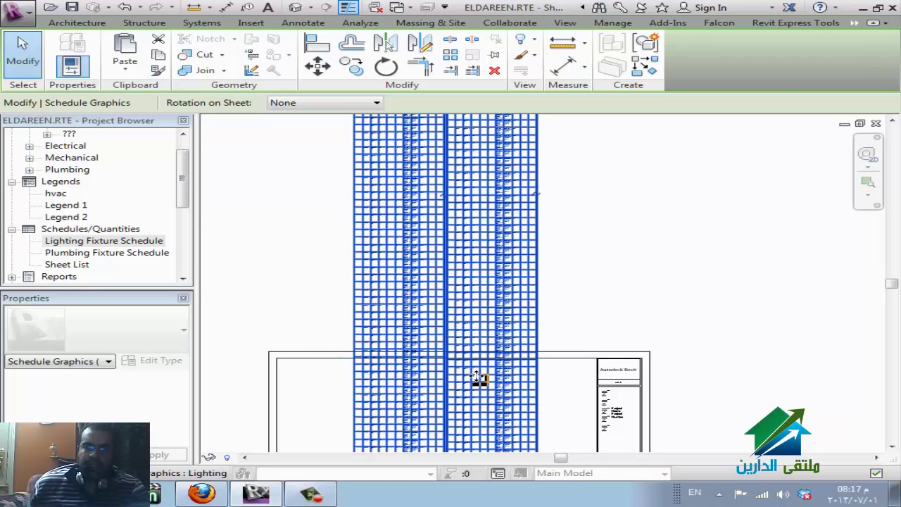
scroll(477, 378, down, 3)
scroll(420, 134, up, 2)
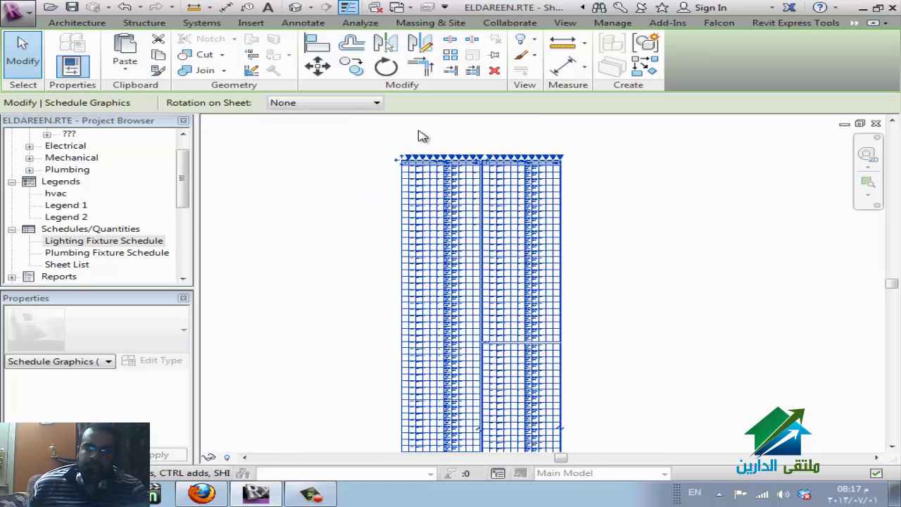
scroll(422, 135, up, 6)
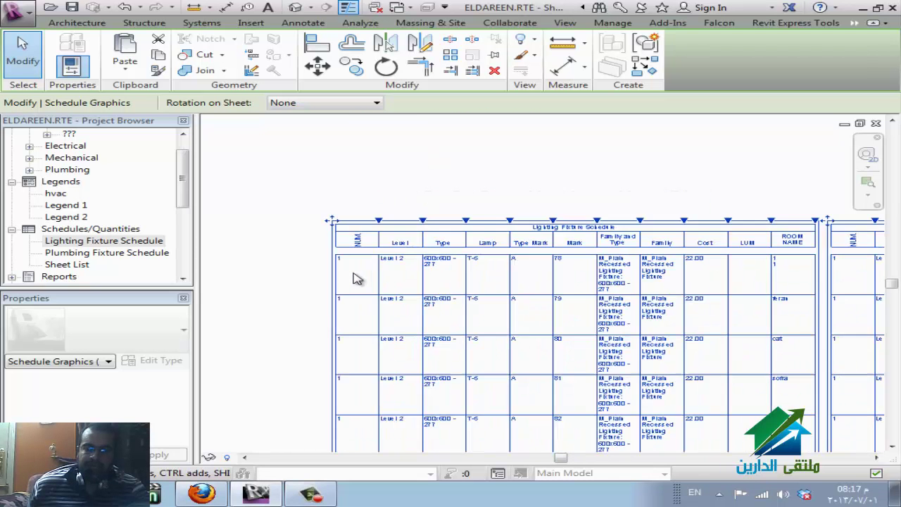
scroll(356, 279, up, 1)
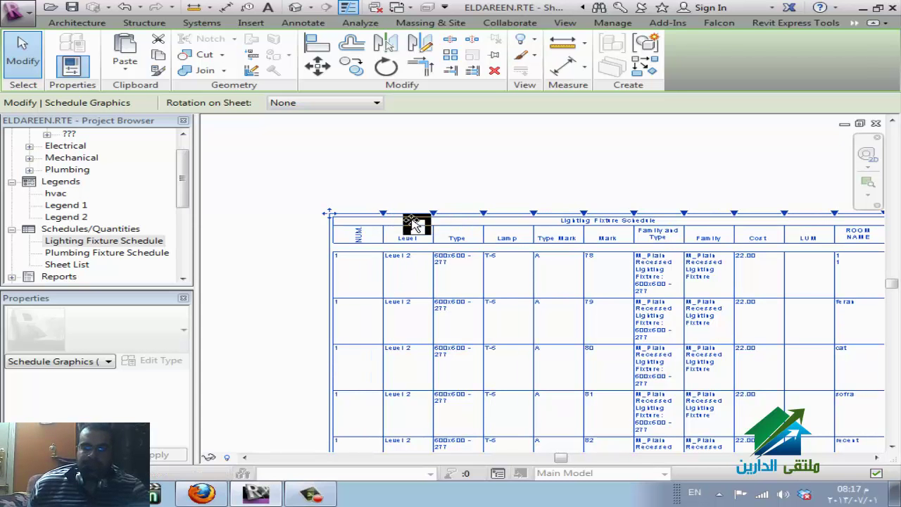
drag(415, 224, 468, 219)
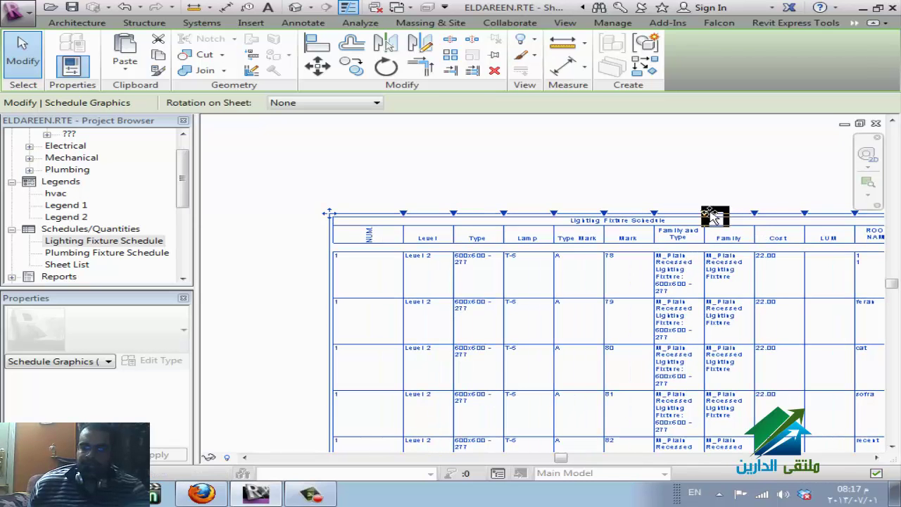
drag(712, 214, 730, 215)
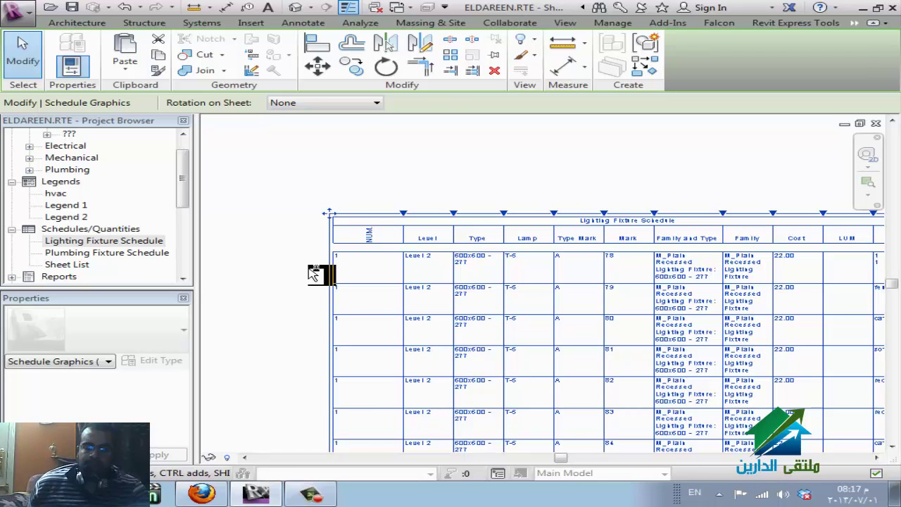
In the Lighting Fixture Schedule's formatting, keep the NUM. heading Vertical and set its alignment to Center.
double_click(313, 275)
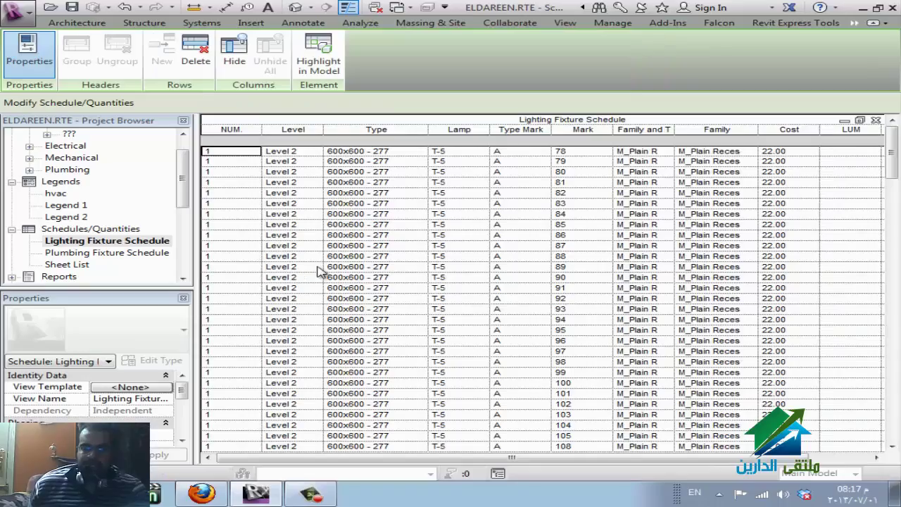
click(151, 243)
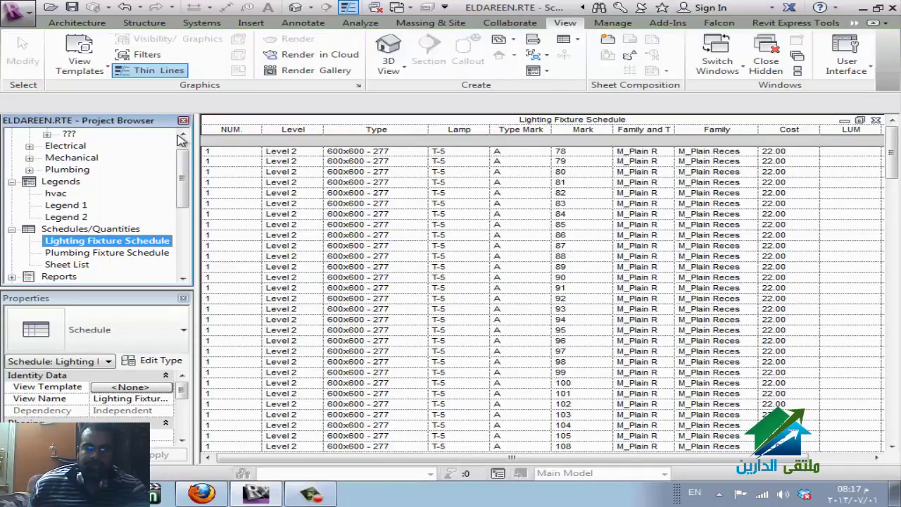
drag(177, 391, 186, 427)
click(153, 423)
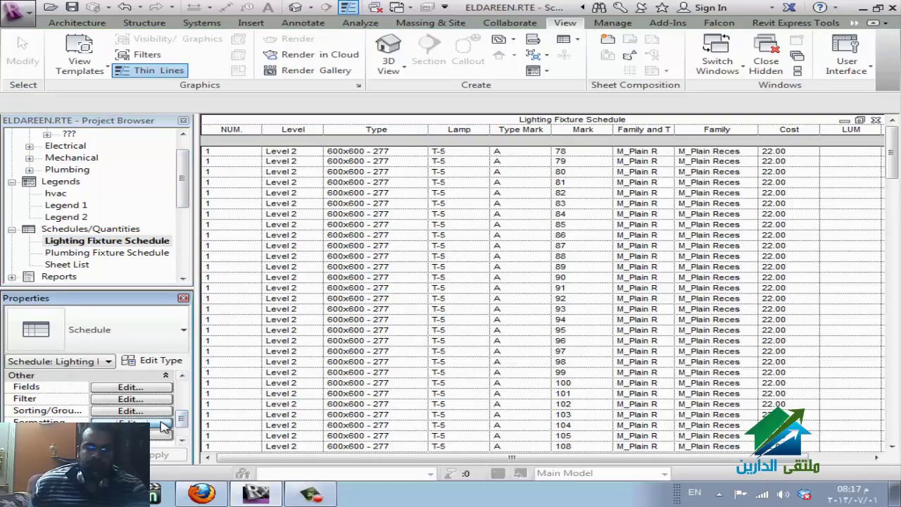
drag(680, 88, 495, 91)
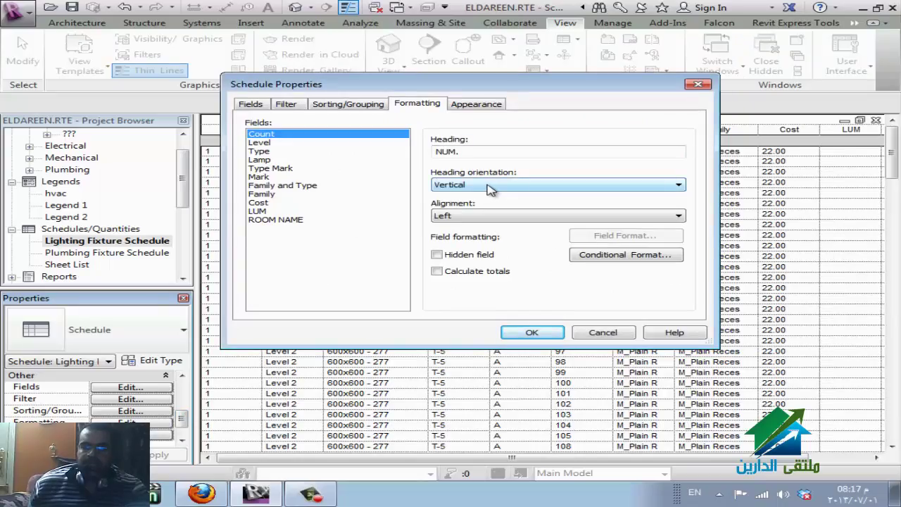
click(488, 186)
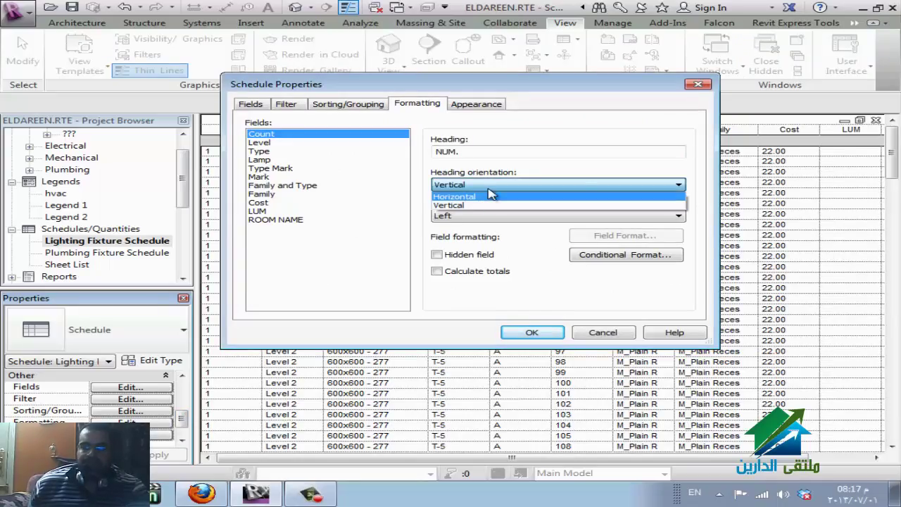
click(485, 205)
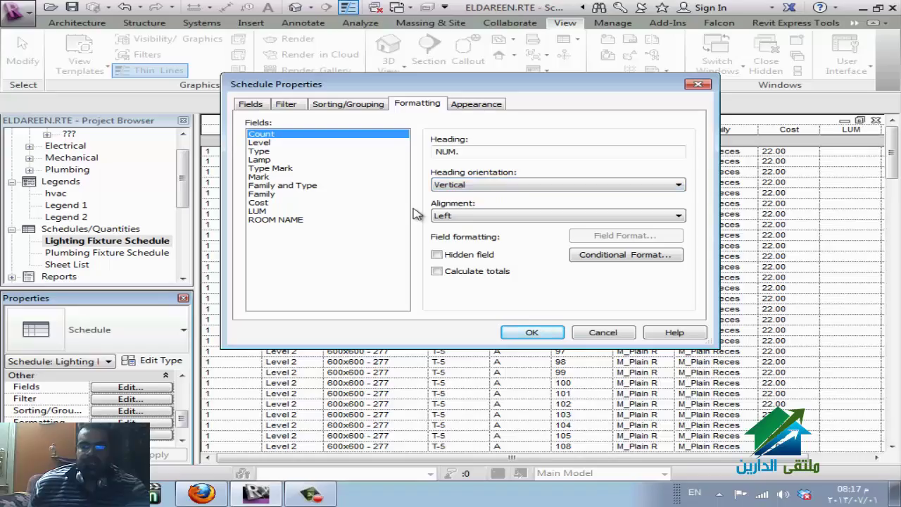
click(465, 216)
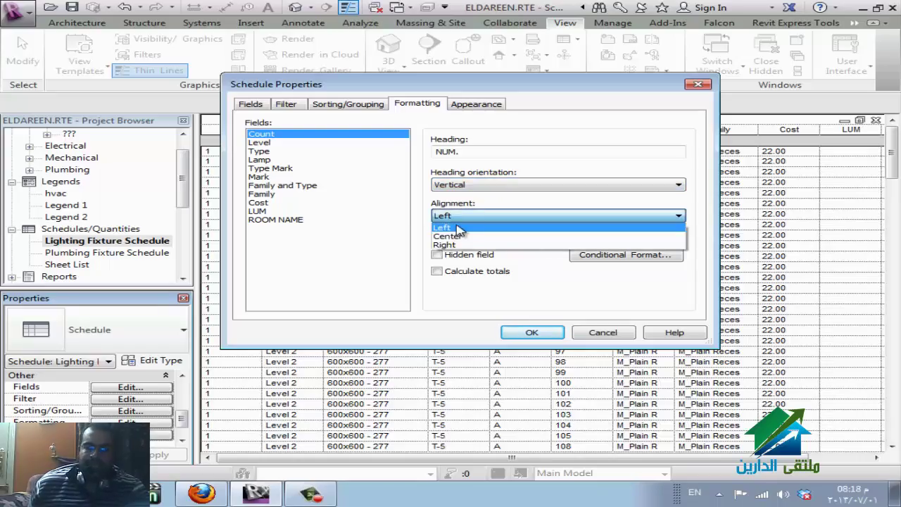
click(461, 236)
click(476, 217)
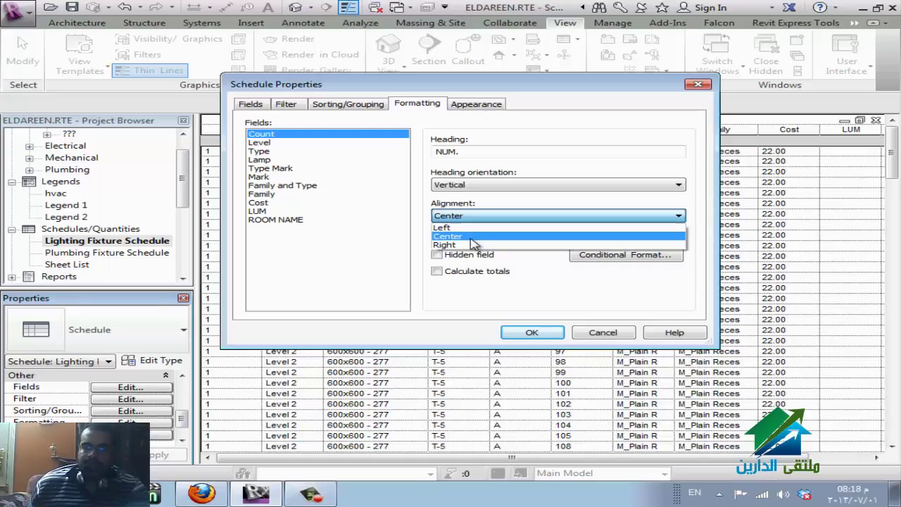
click(473, 237)
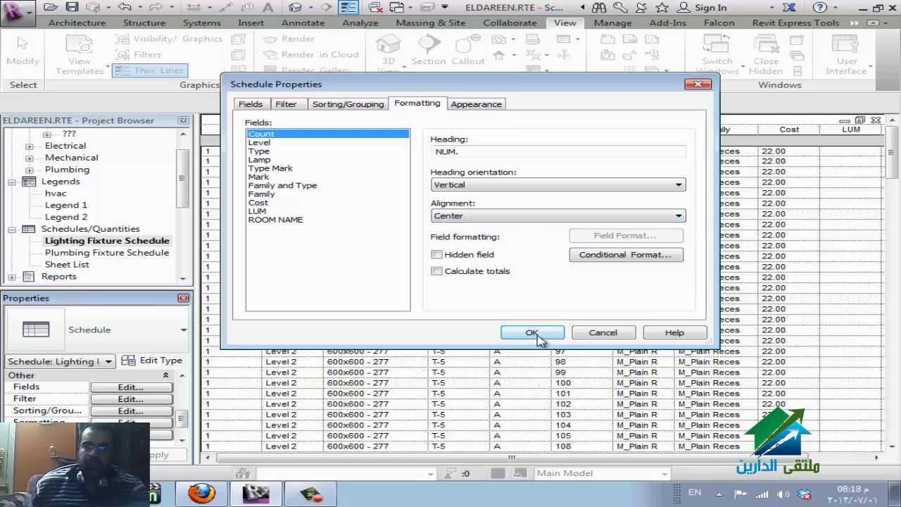
click(533, 337)
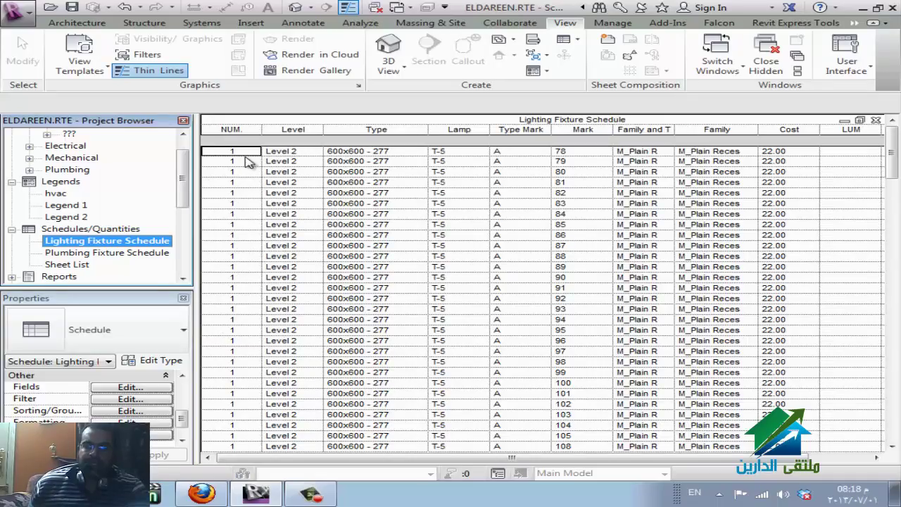
Set Center alignment on all eleven schedule fields, then reopen the formatting settings to check.
click(154, 423)
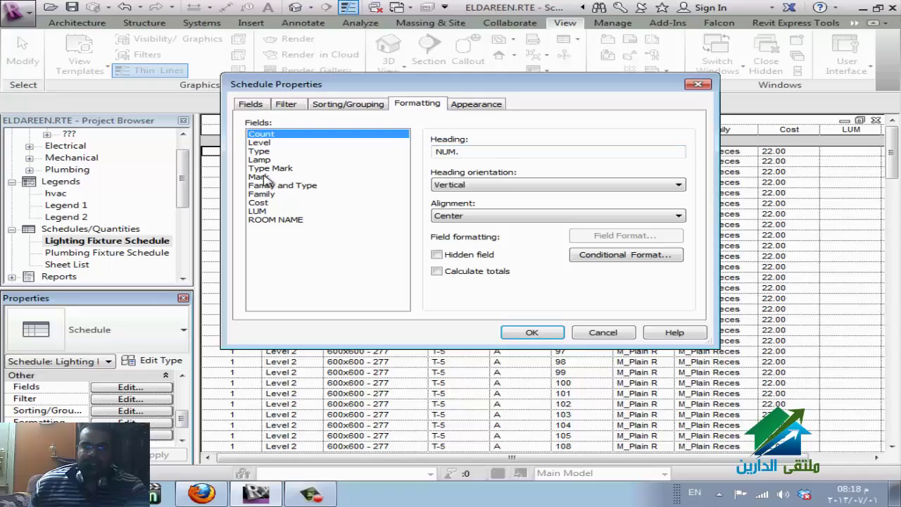
shift+click(274, 220)
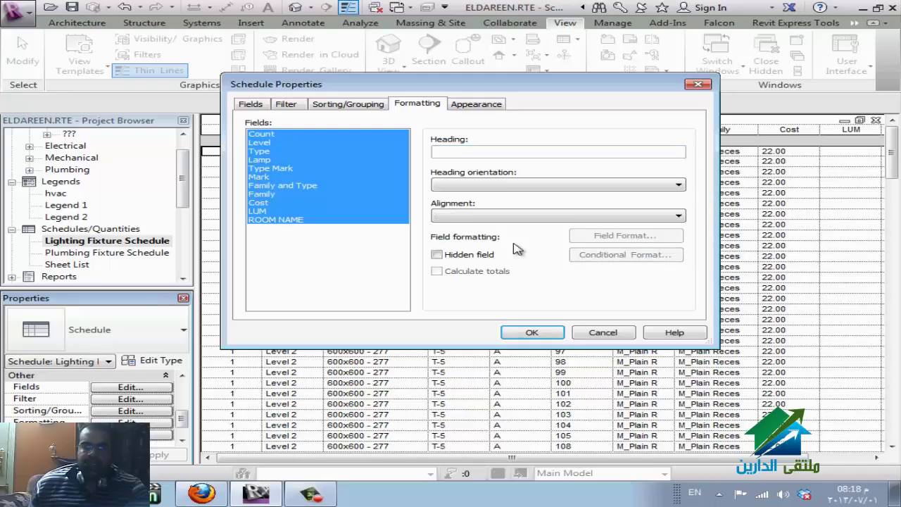
click(465, 214)
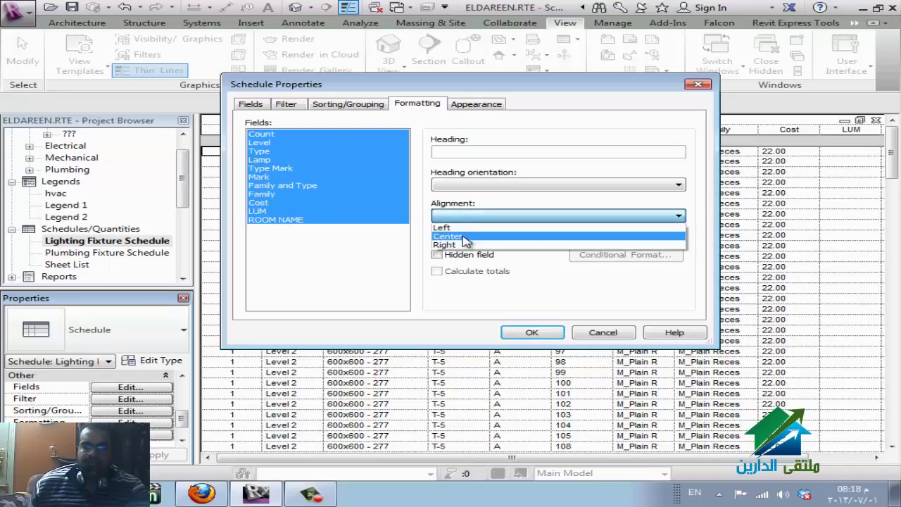
click(464, 237)
click(533, 333)
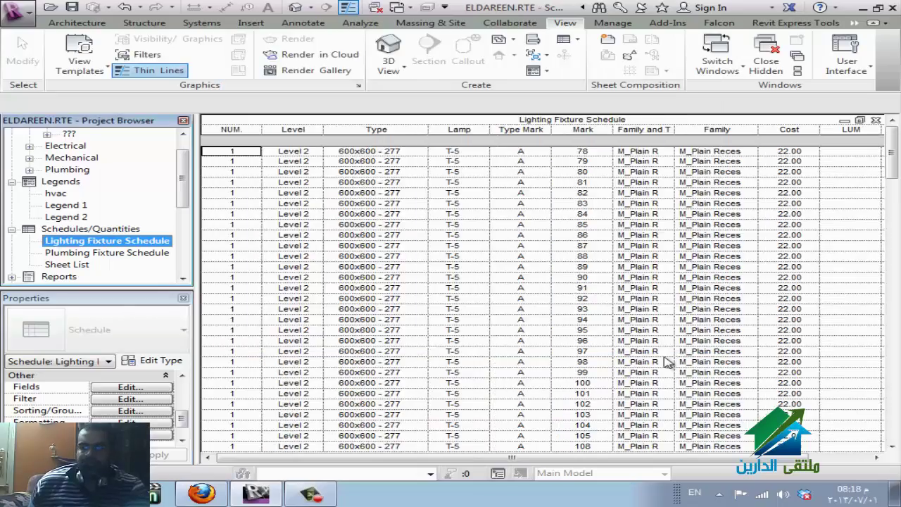
click(148, 424)
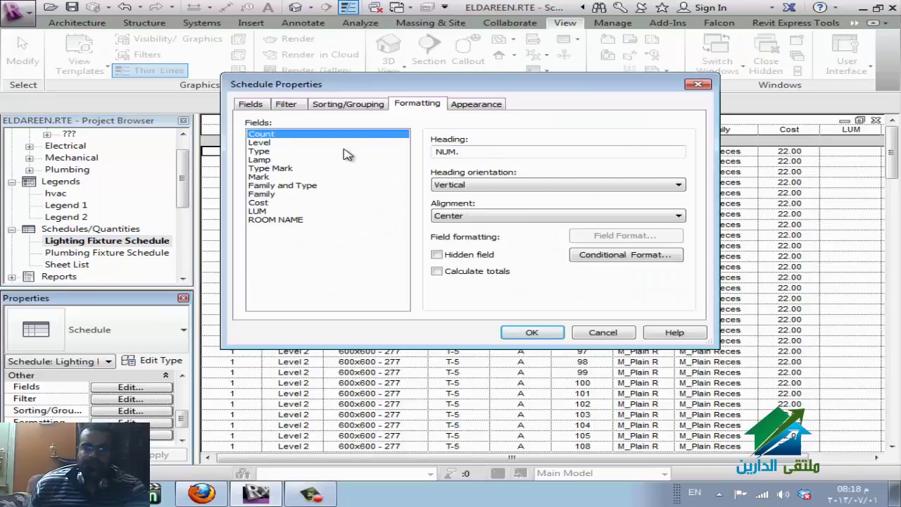
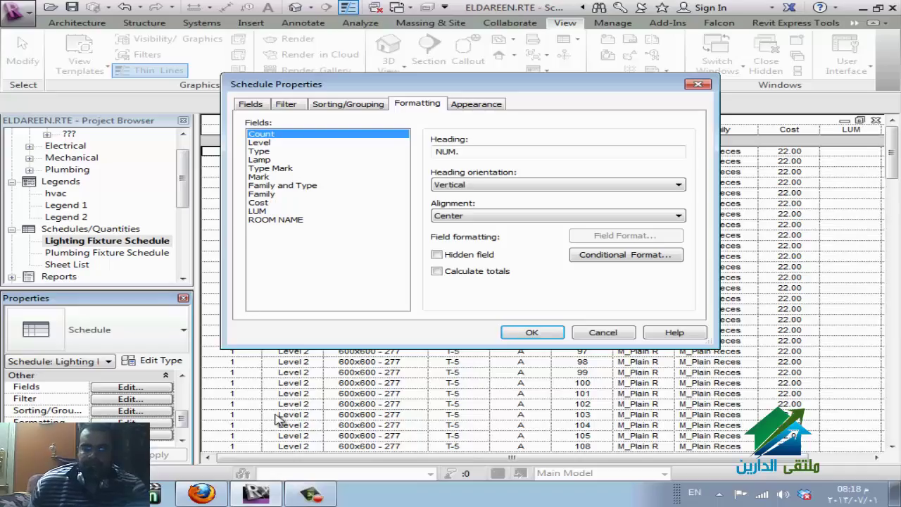
Mark the Count field as hidden and apply the change to the Lighting Fixture Schedule.
click(481, 258)
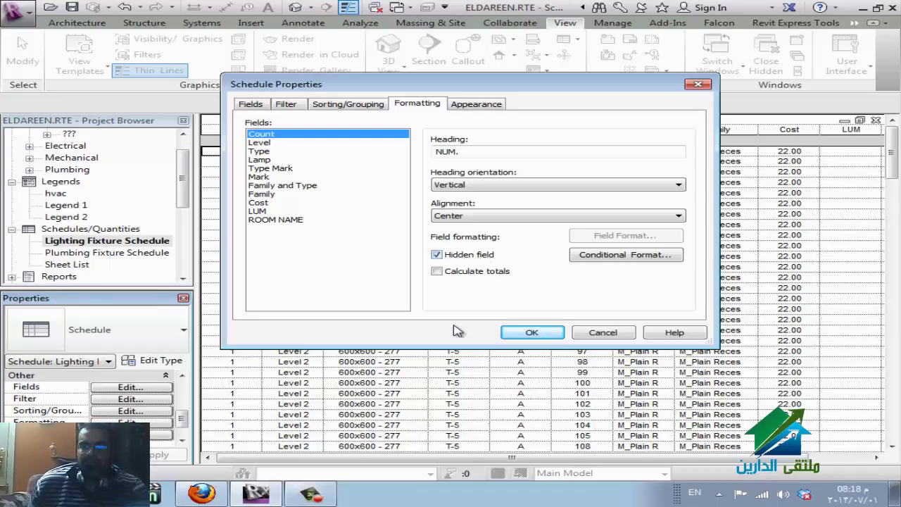
click(526, 335)
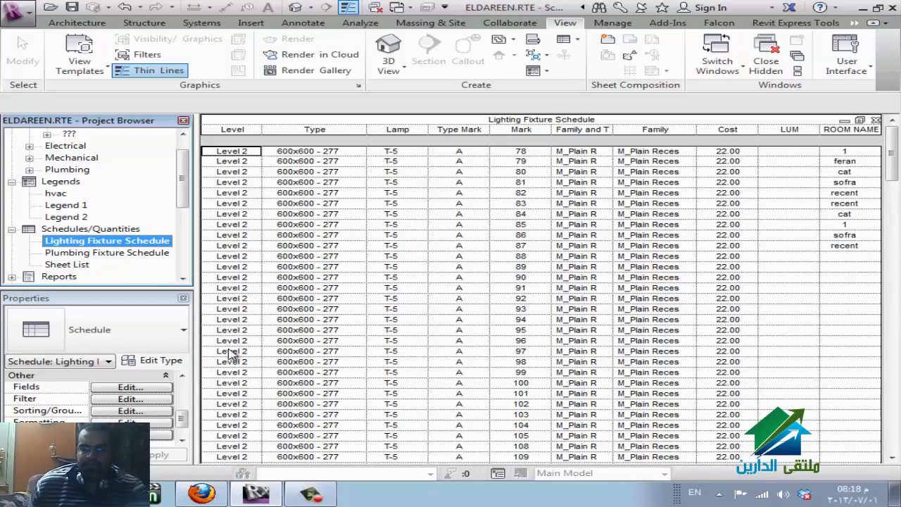
Reopen the formatting settings and make the Count field visible again.
click(130, 422)
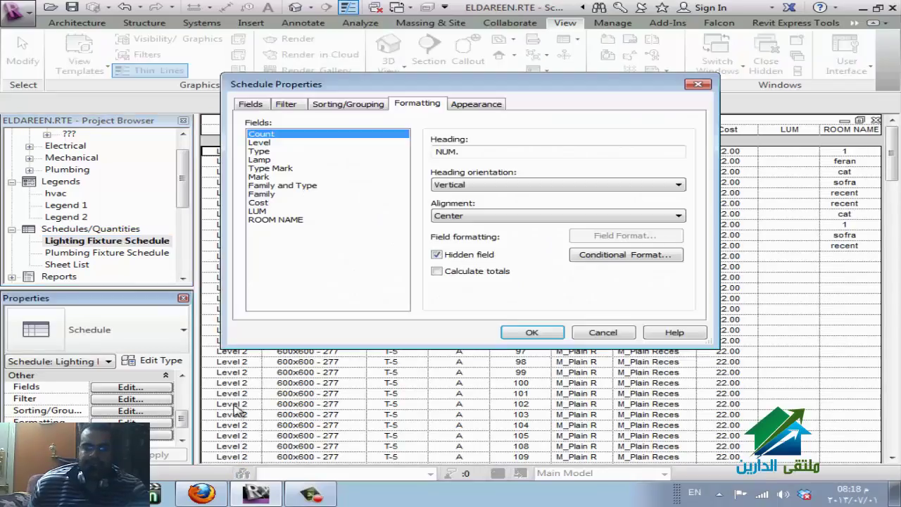
click(483, 258)
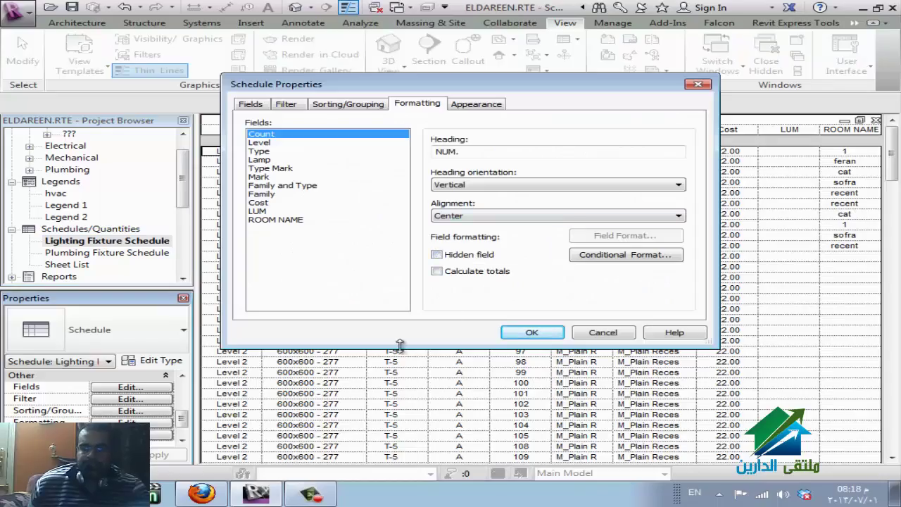
click(465, 275)
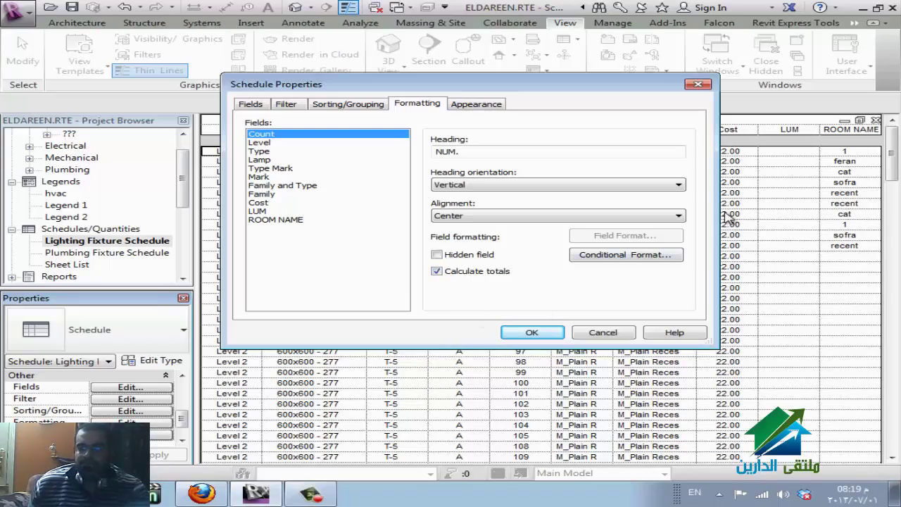
drag(646, 85, 526, 82)
Total the Cost field instead of Count, then view the Level 2 subtotal of 2376.00.
click(315, 268)
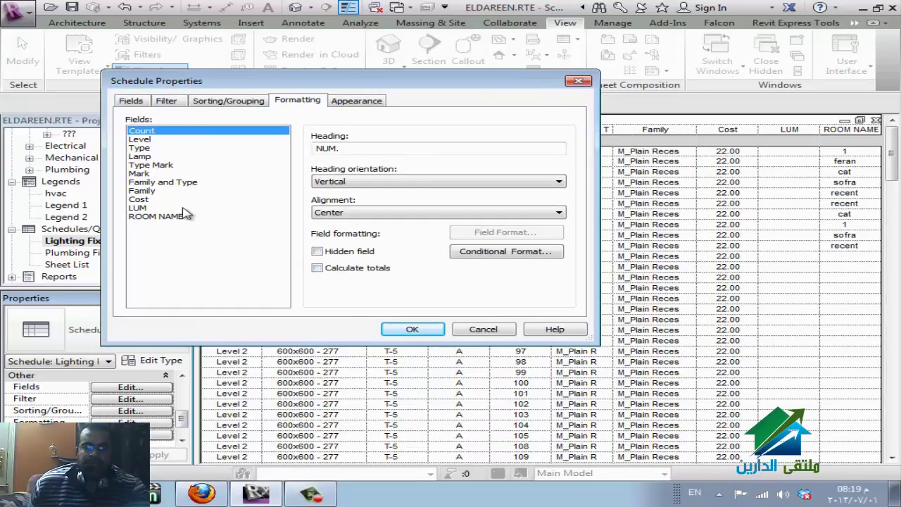
click(144, 199)
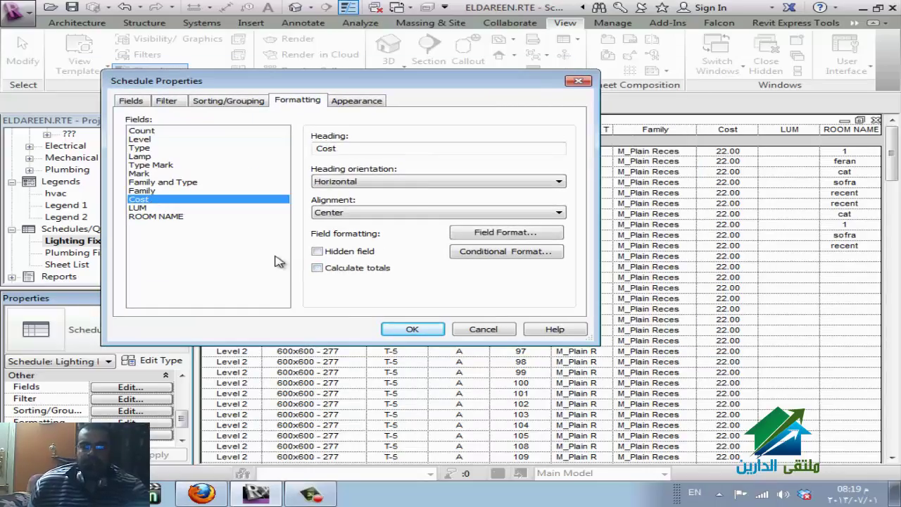
click(354, 269)
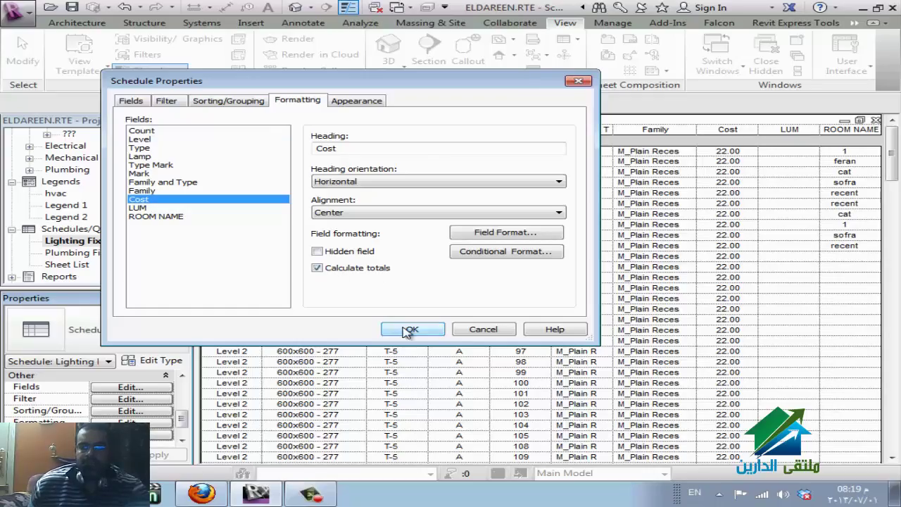
click(408, 330)
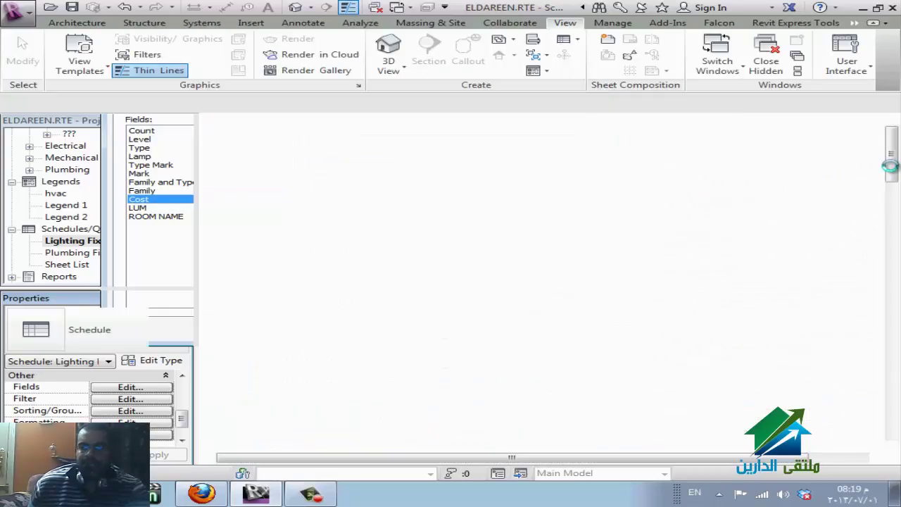
click(891, 352)
scroll(891, 352, up, 4)
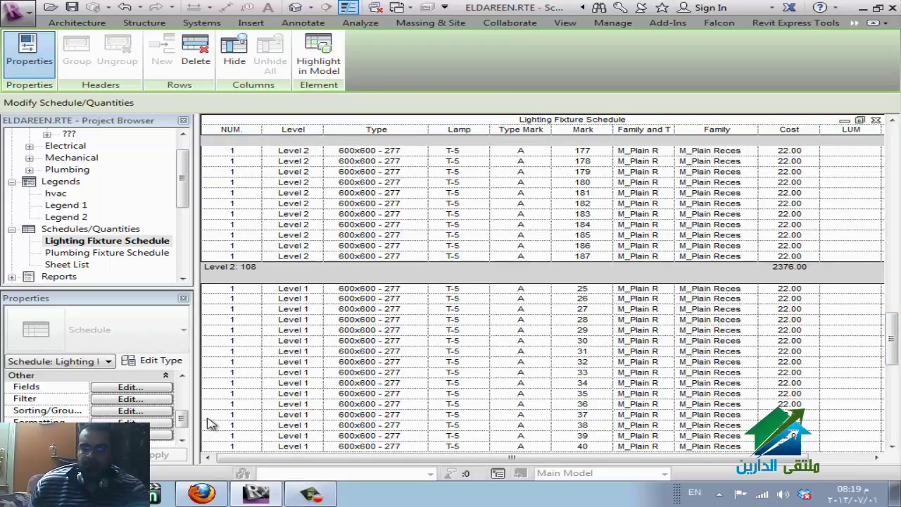
click(202, 495)
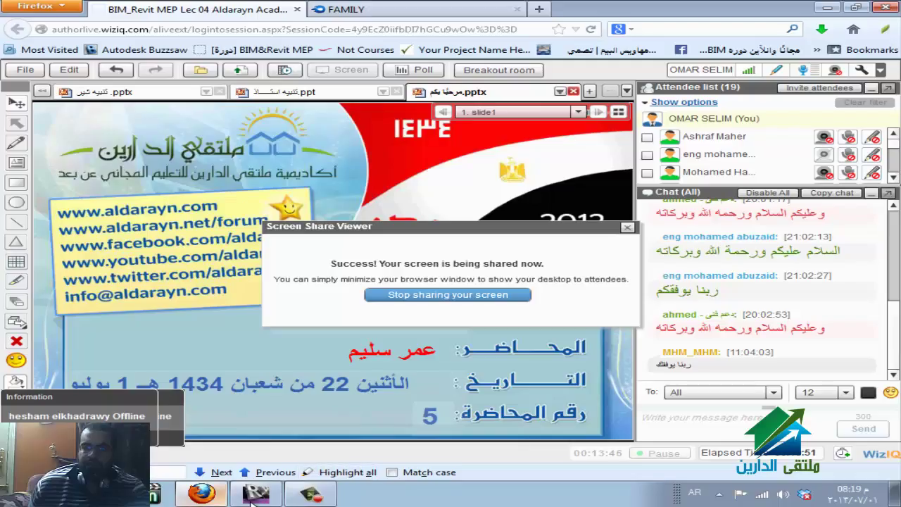
mouse_move(296, 498)
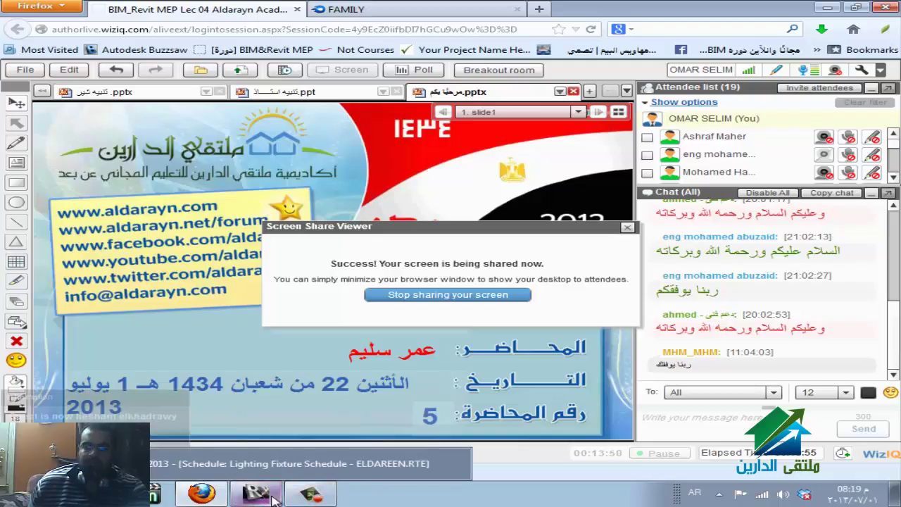
click(274, 498)
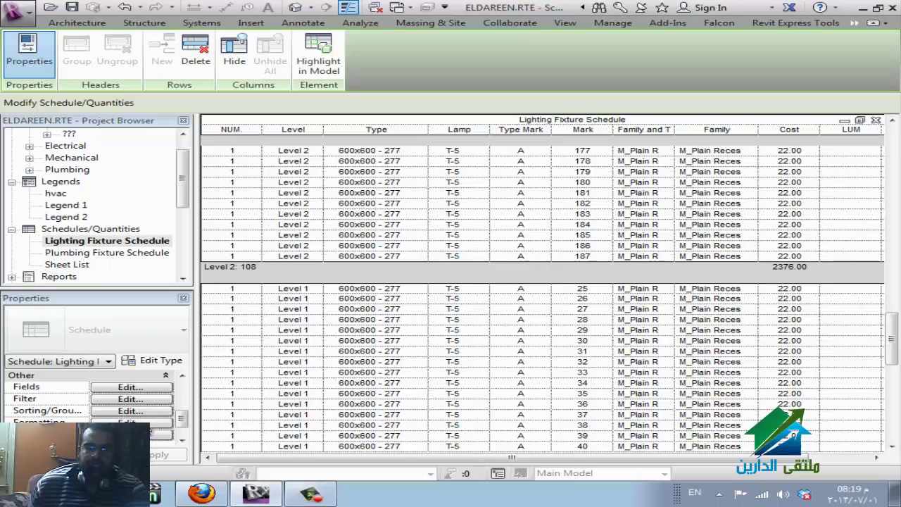
Review formatting for the Family and Type, Cost, ROOM NAME and LUM fields, ending on Cost.
click(152, 423)
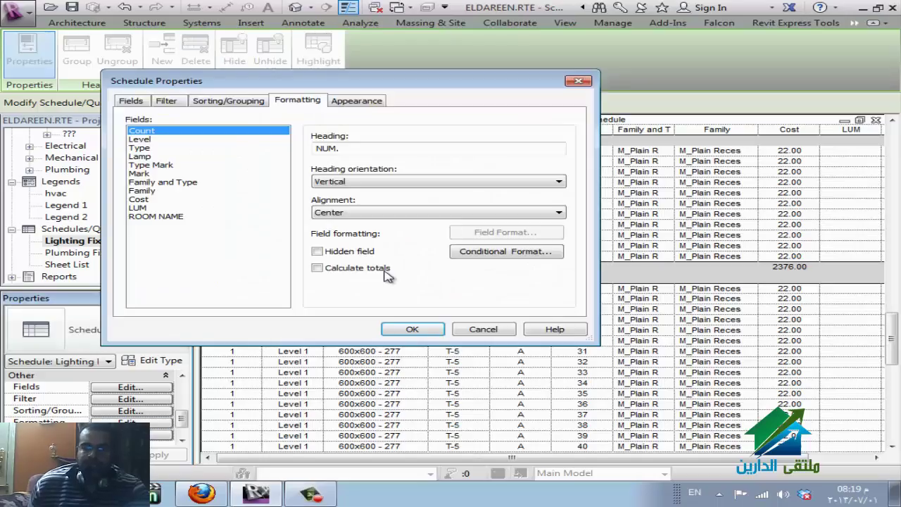
click(158, 182)
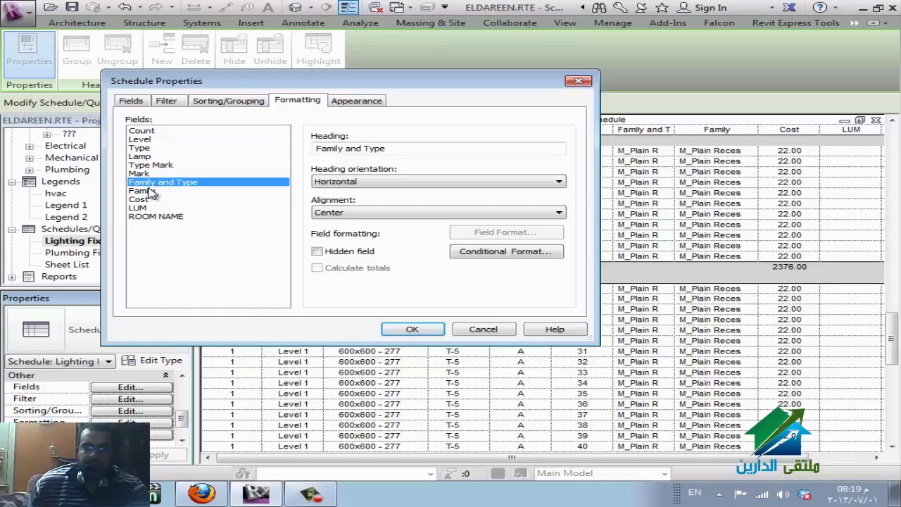
click(149, 200)
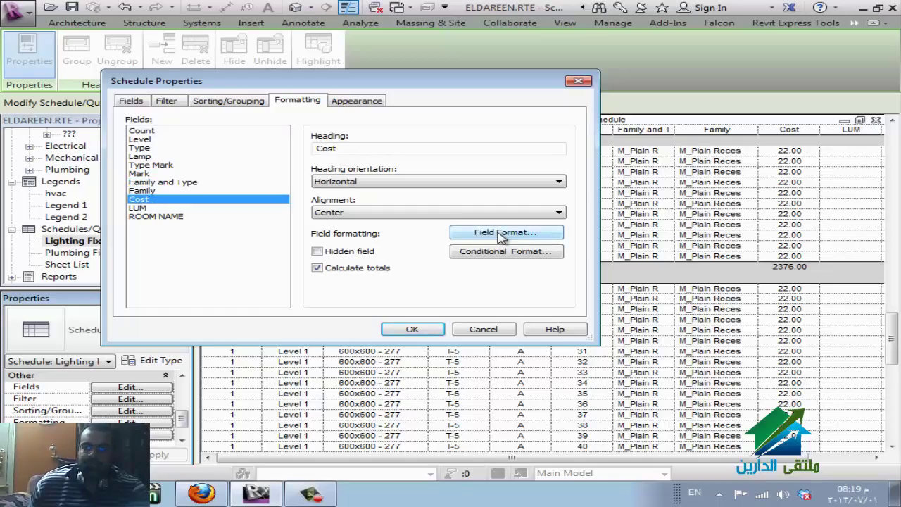
click(166, 217)
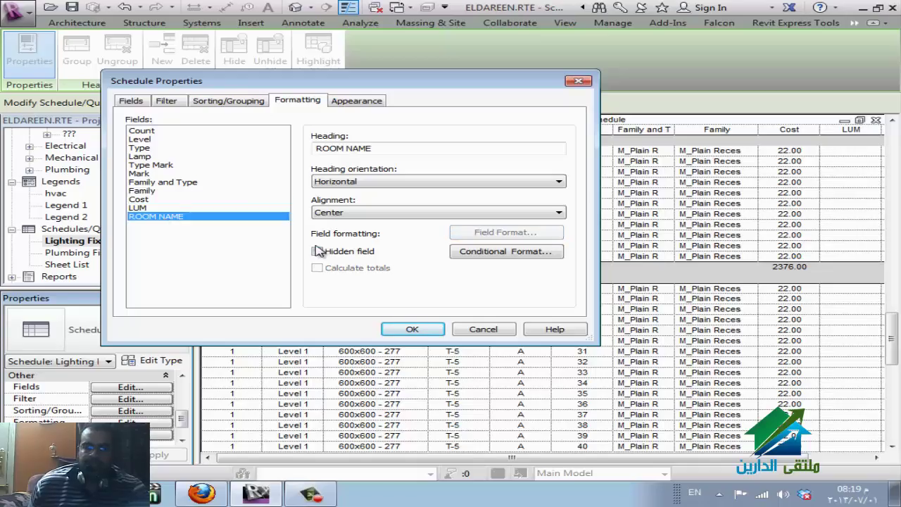
click(141, 207)
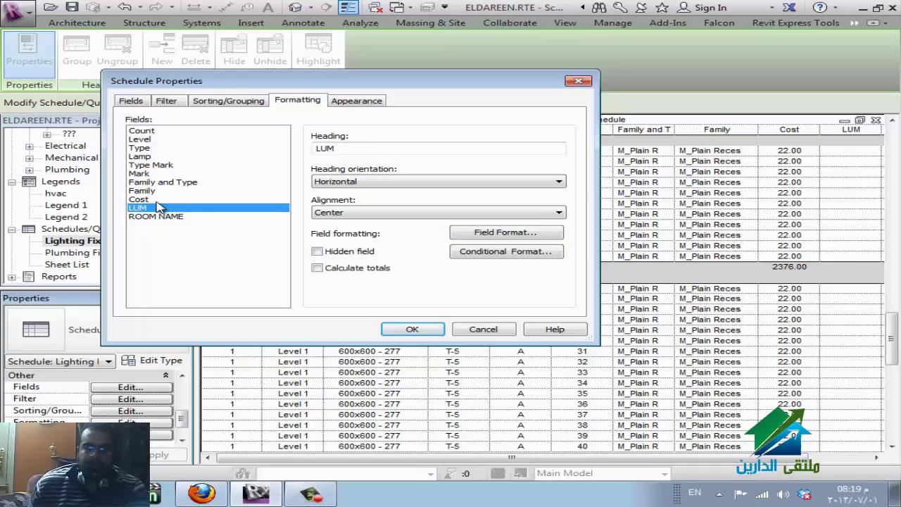
click(158, 201)
Inspect the Cost number format and rounding options, then cancel without changes.
click(512, 234)
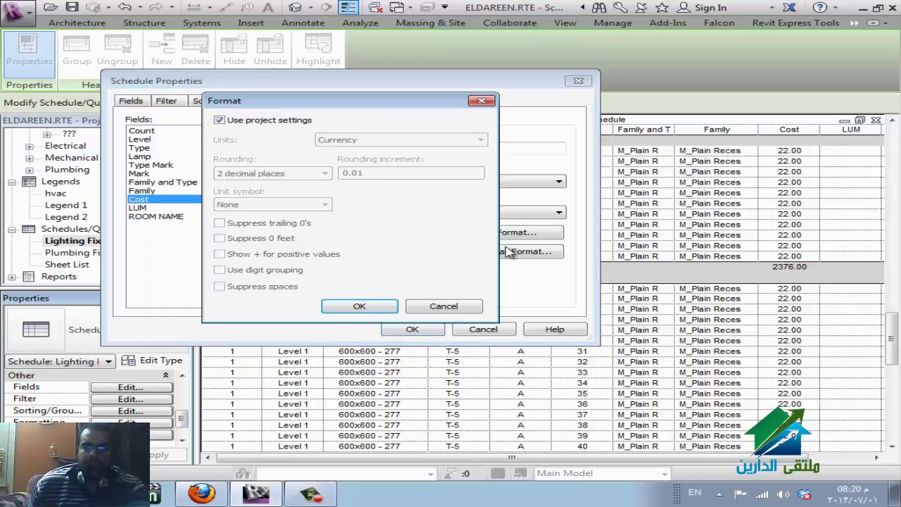
click(294, 123)
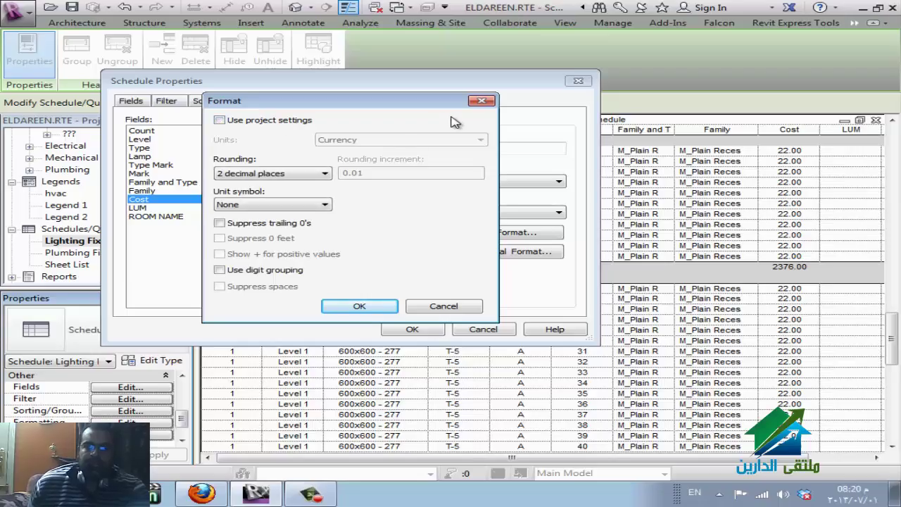
click(294, 124)
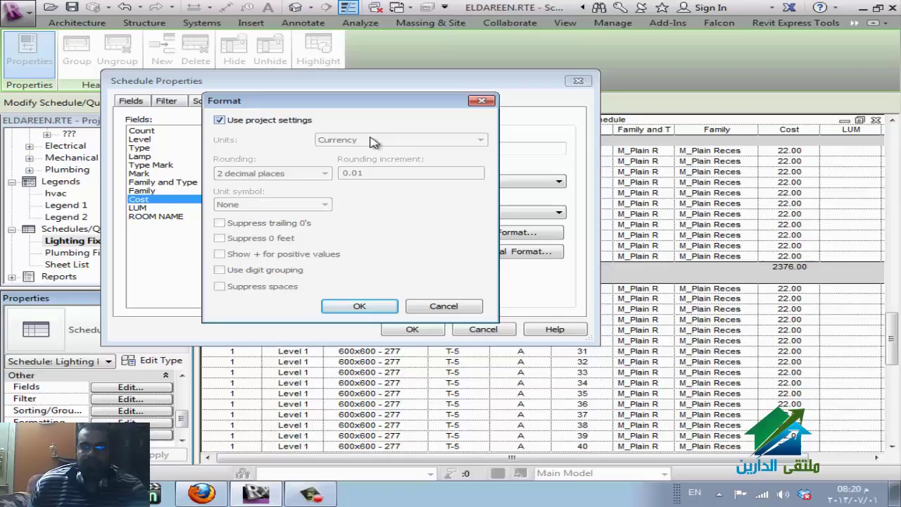
click(285, 124)
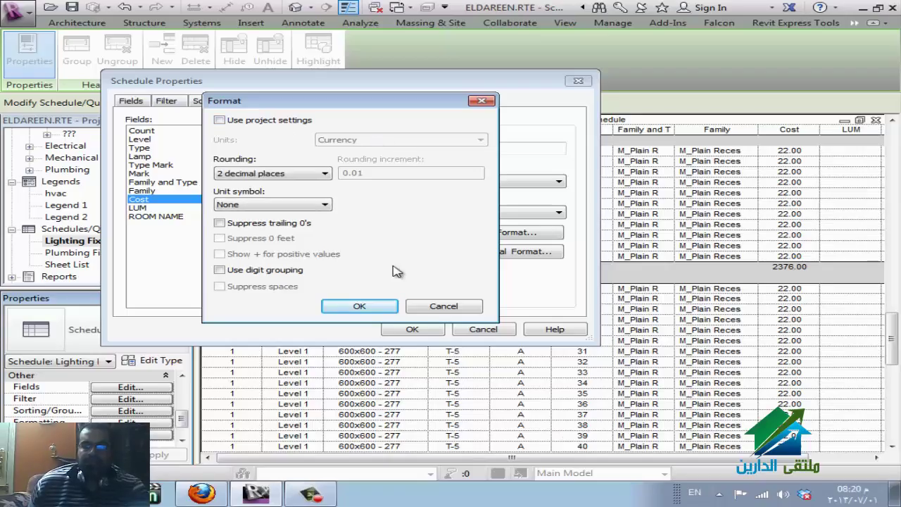
click(282, 176)
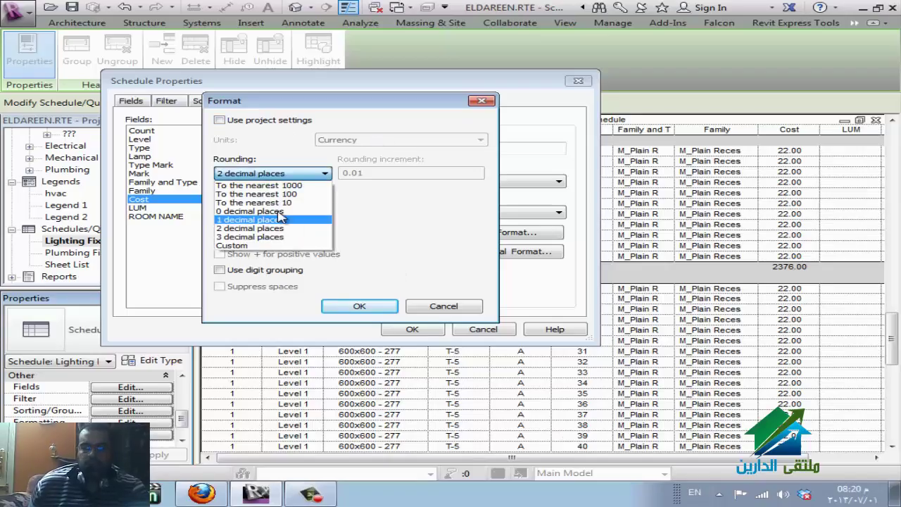
click(443, 266)
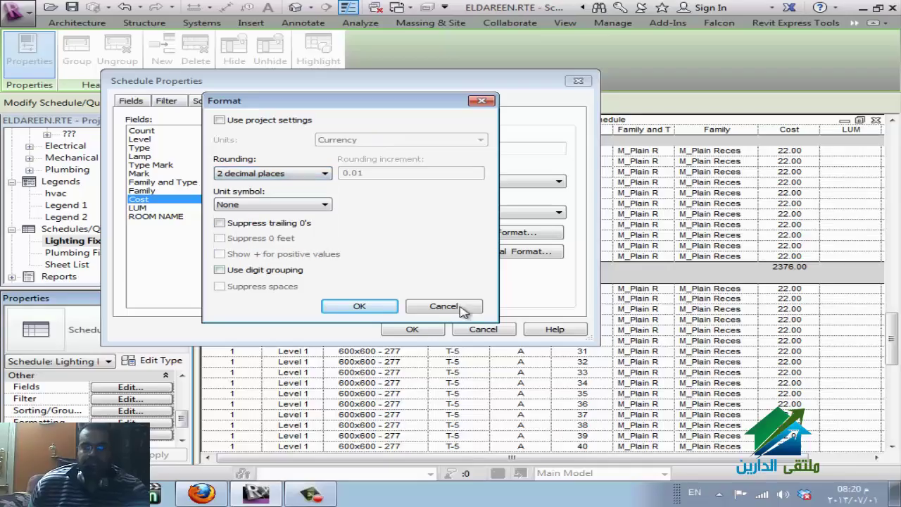
click(461, 307)
click(153, 157)
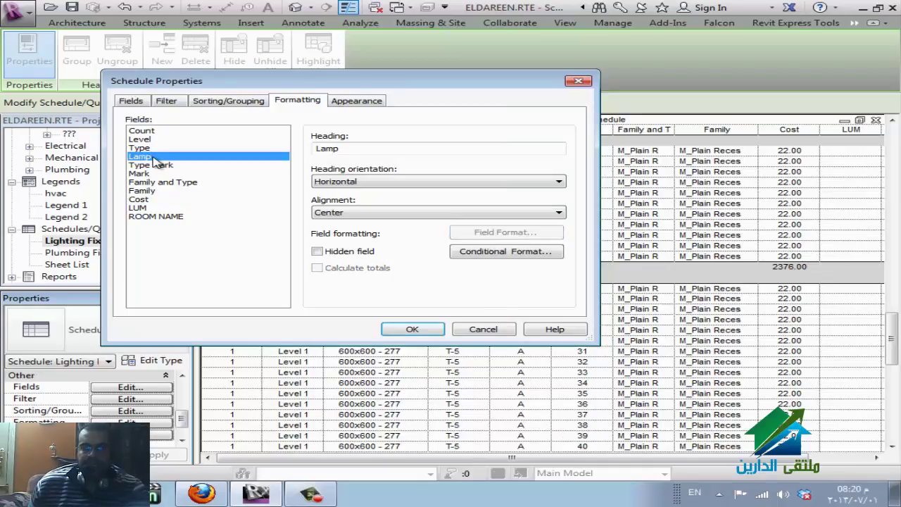
Browse the Type Mark, Mark, Level and Count field formatting, then reselect Cost.
click(163, 166)
click(149, 173)
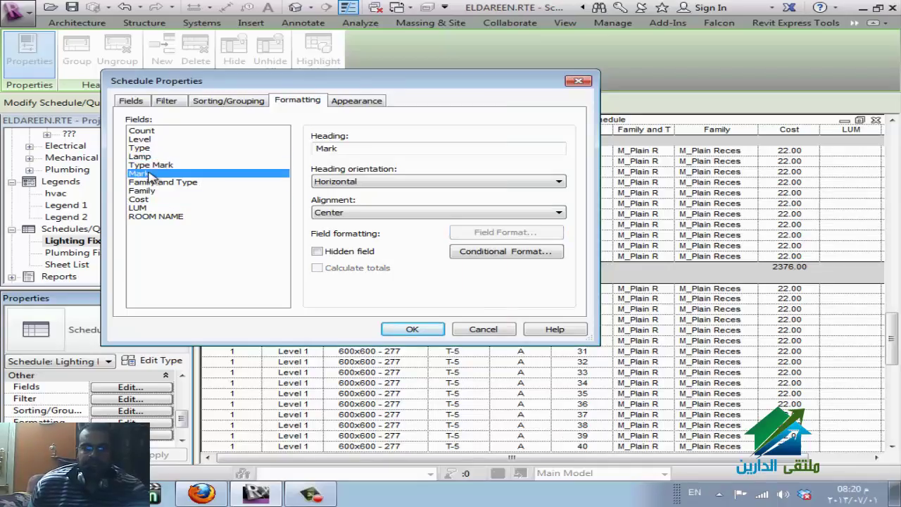
click(149, 140)
click(149, 131)
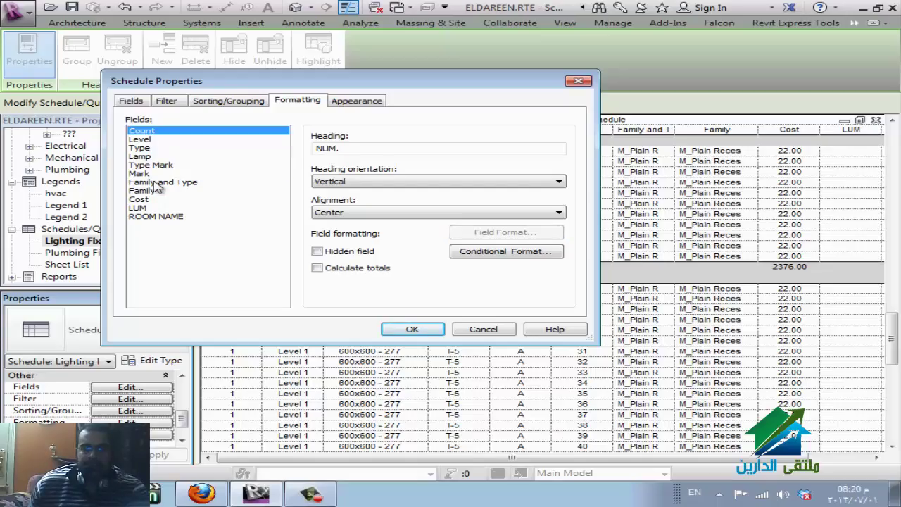
click(144, 200)
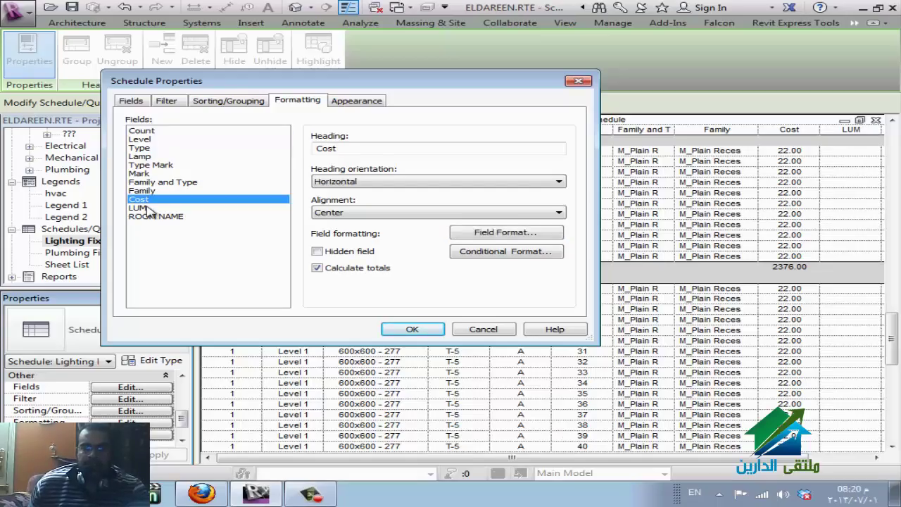
Leave Cost rounding at 2 decimal places and close Schedule Properties with OK.
click(504, 233)
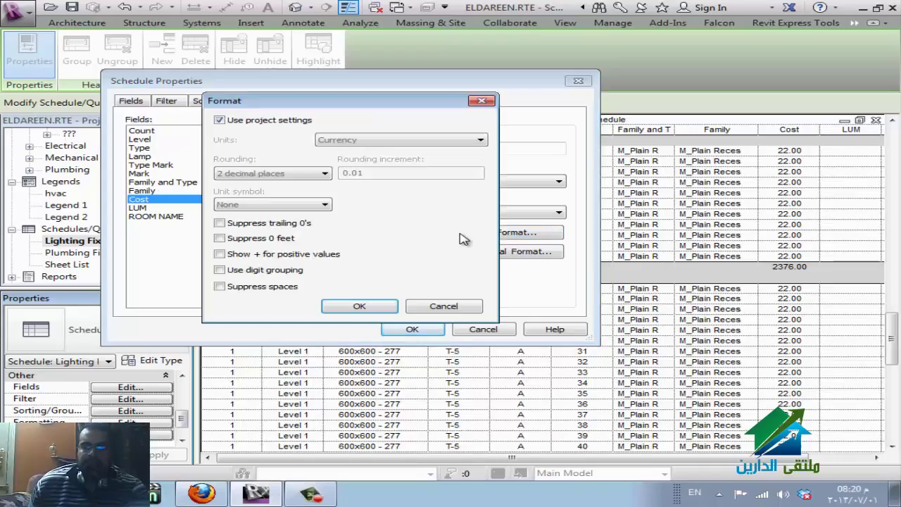
click(242, 124)
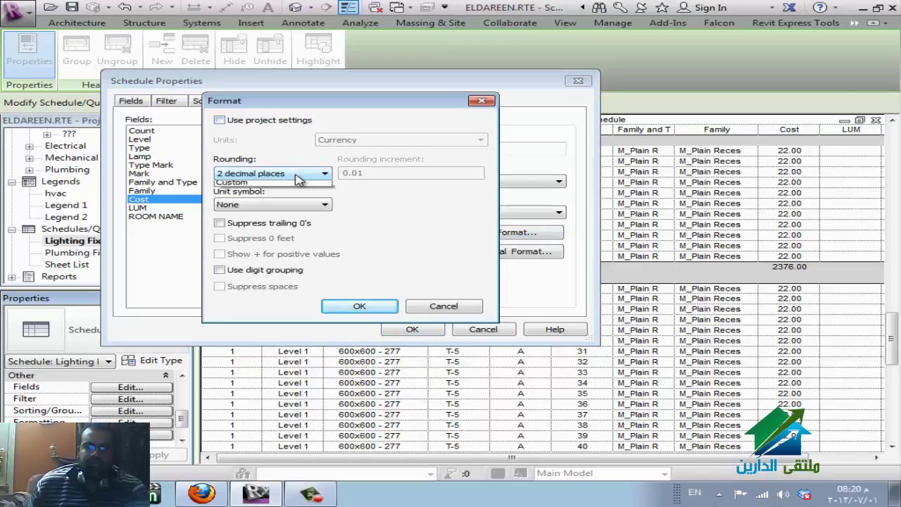
click(299, 175)
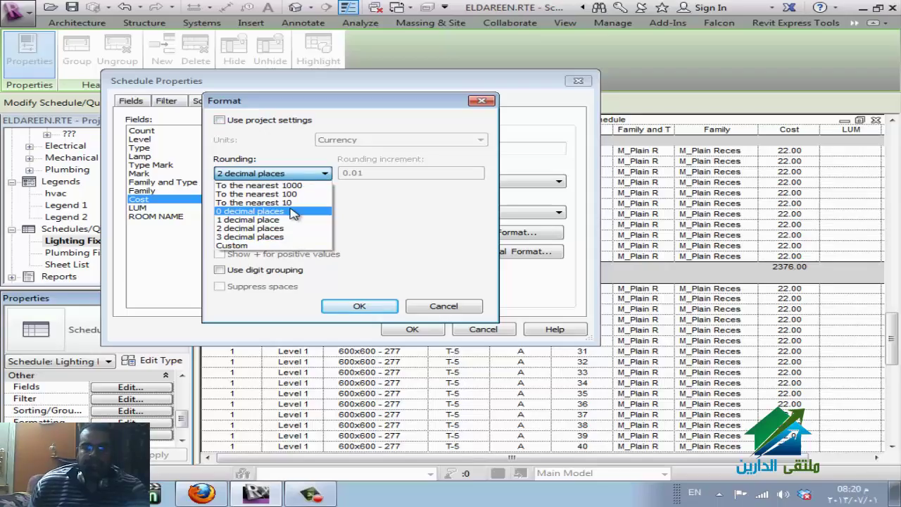
click(445, 312)
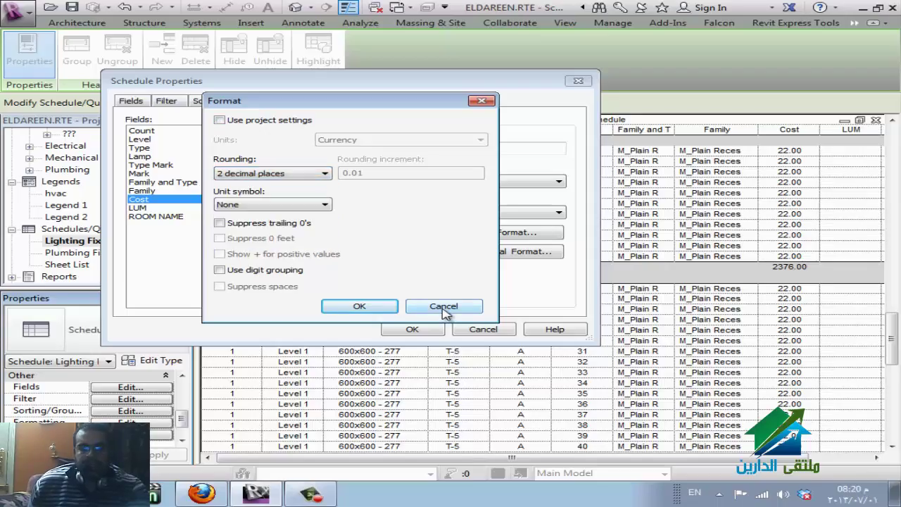
click(443, 308)
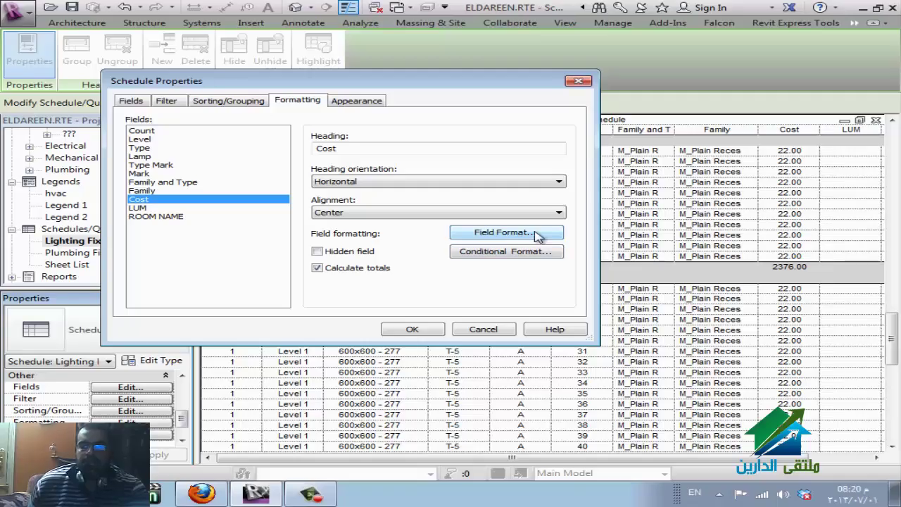
click(423, 330)
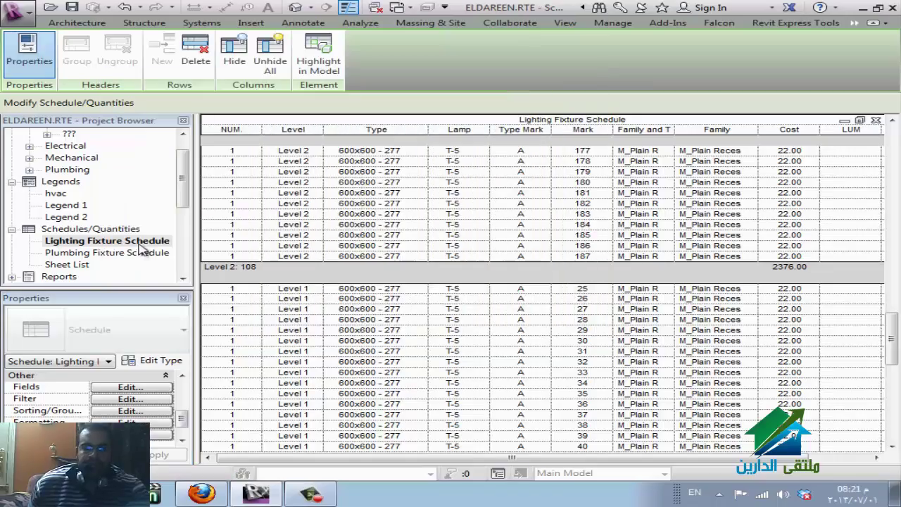
Open the Lighting Fixture Schedule's properties from the Project Browser and start Conditional Format for ROOM NAME.
right_click(144, 242)
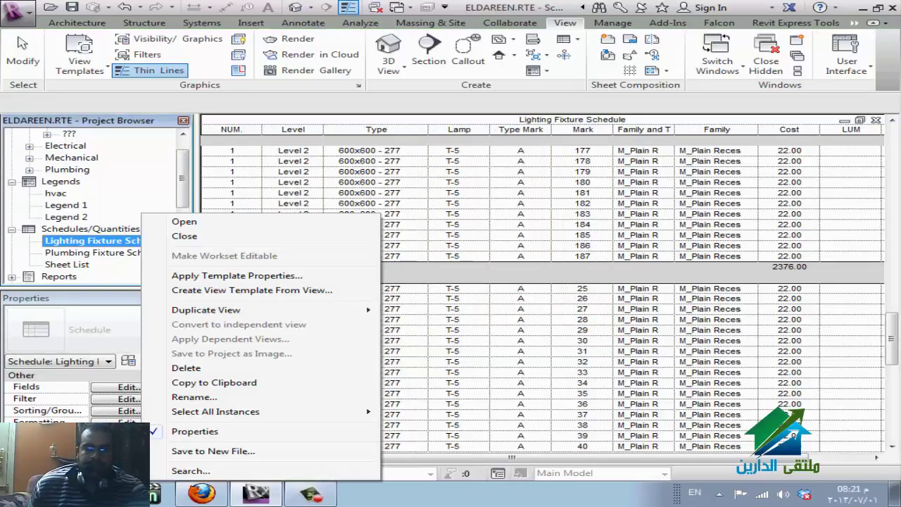
click(131, 422)
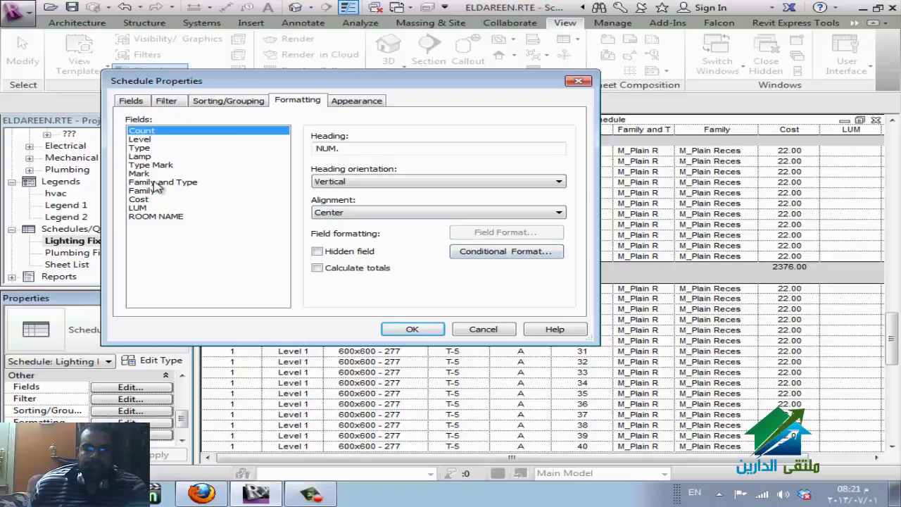
click(159, 216)
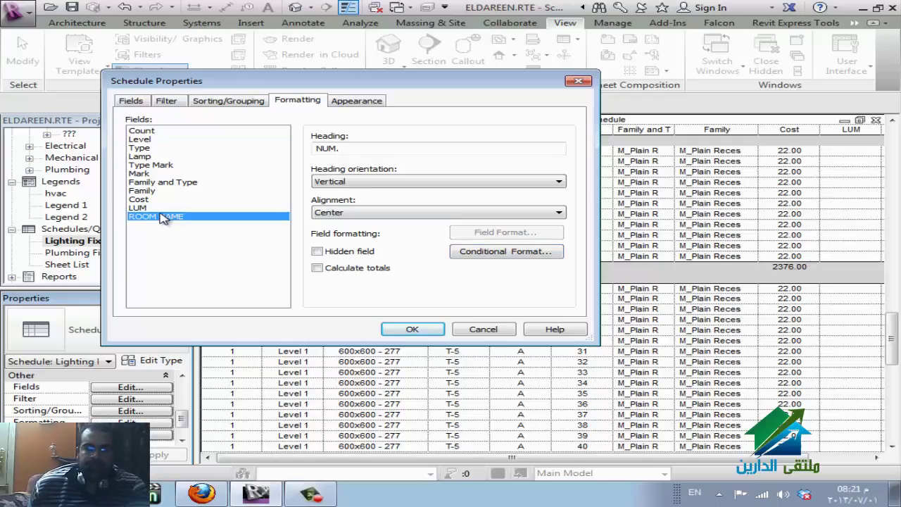
click(509, 259)
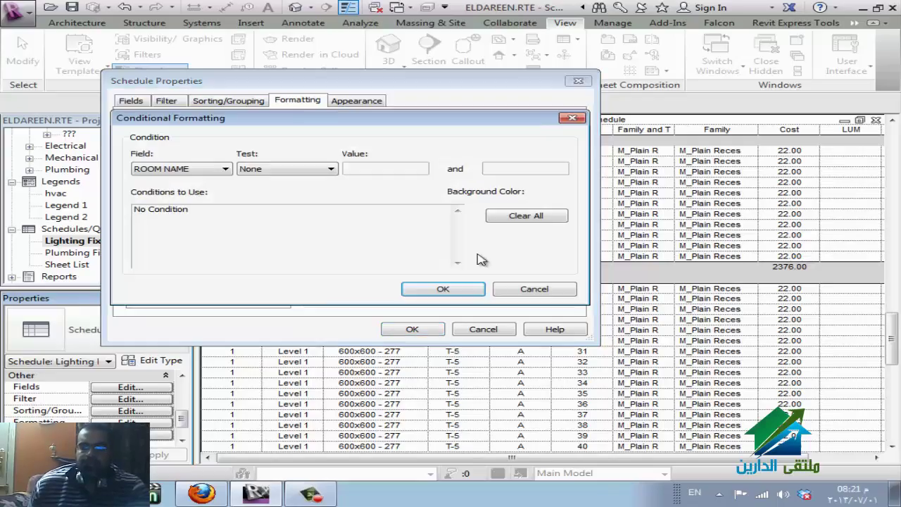
Set a ROOM NAME Equal To 1 condition and pick a background colour.
click(314, 171)
click(310, 190)
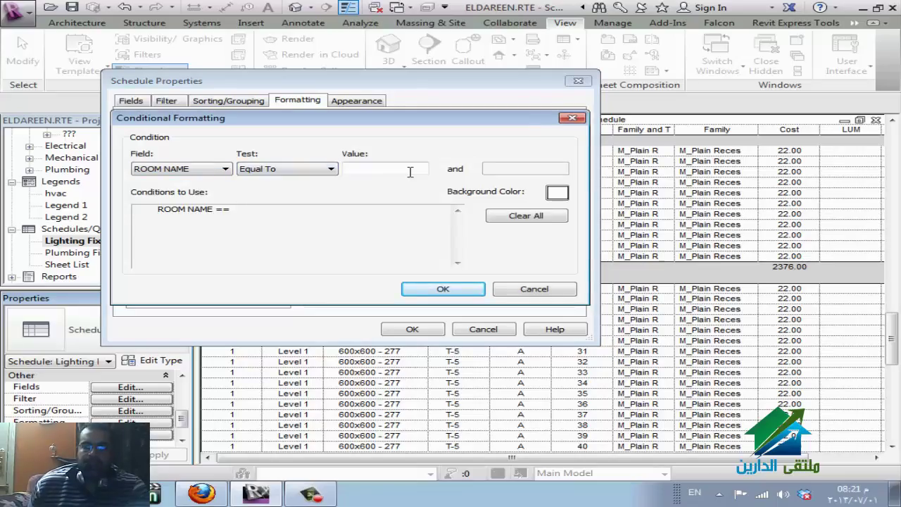
click(407, 171)
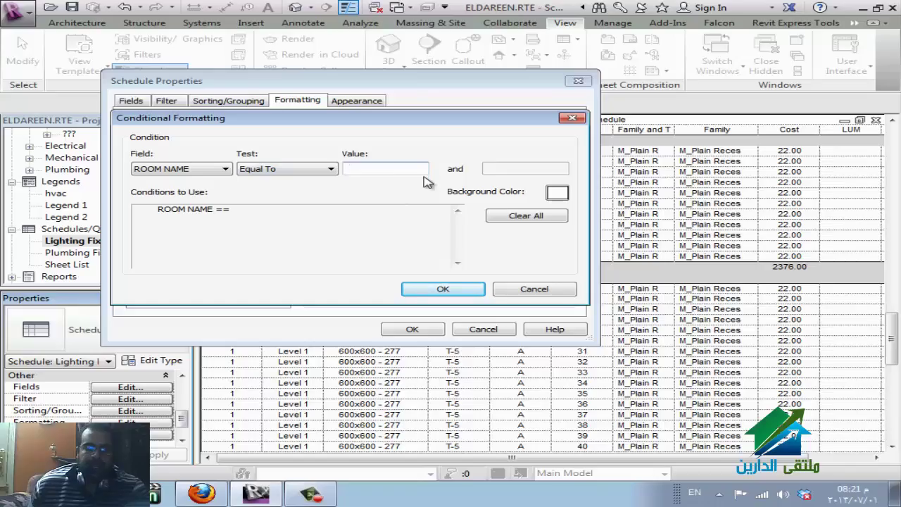
text(1)
click(556, 193)
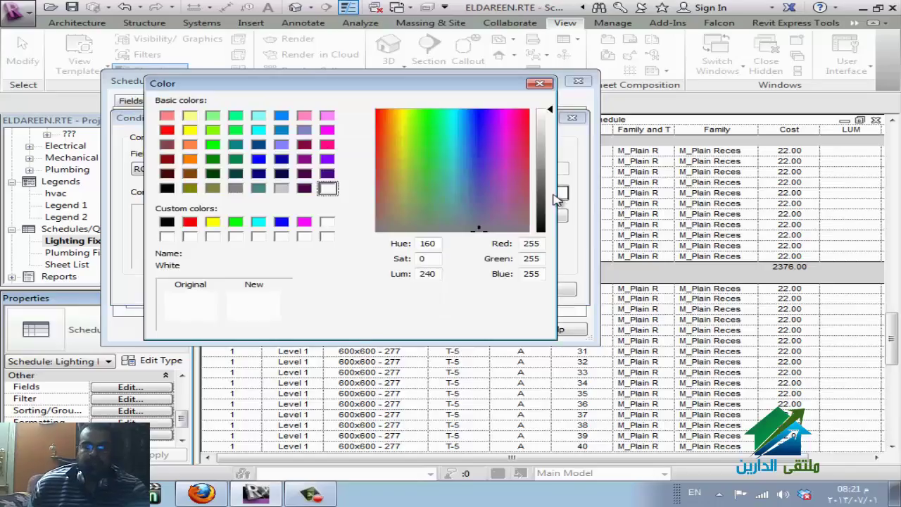
click(386, 130)
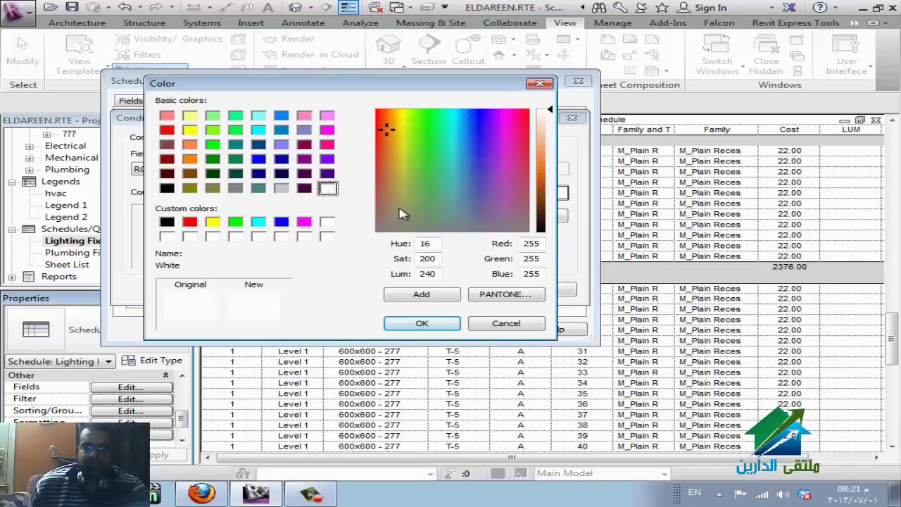
click(422, 323)
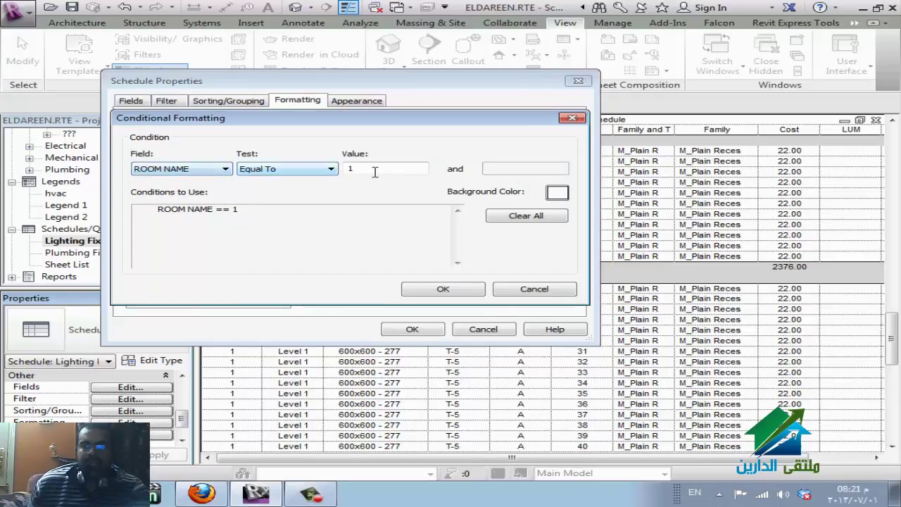
Try the test options and switch the condition field to Lamp, leaving its test unset.
click(327, 176)
click(325, 176)
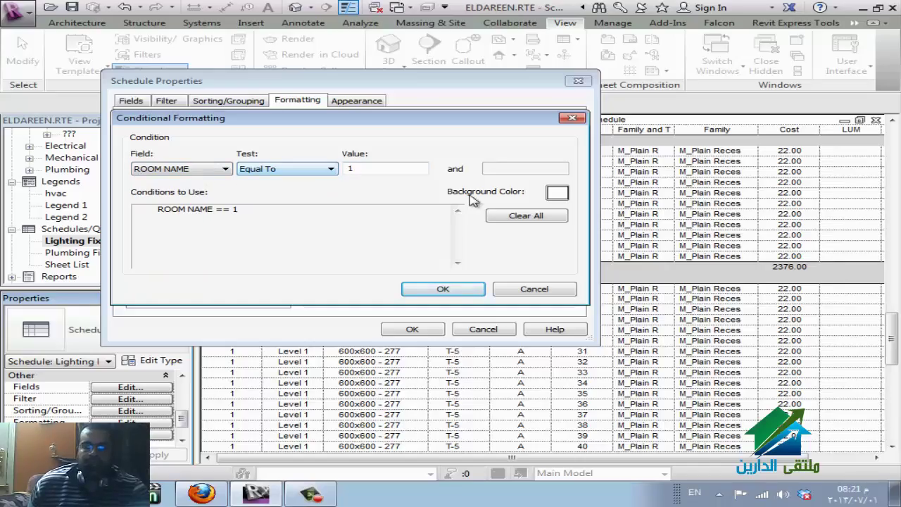
click(308, 172)
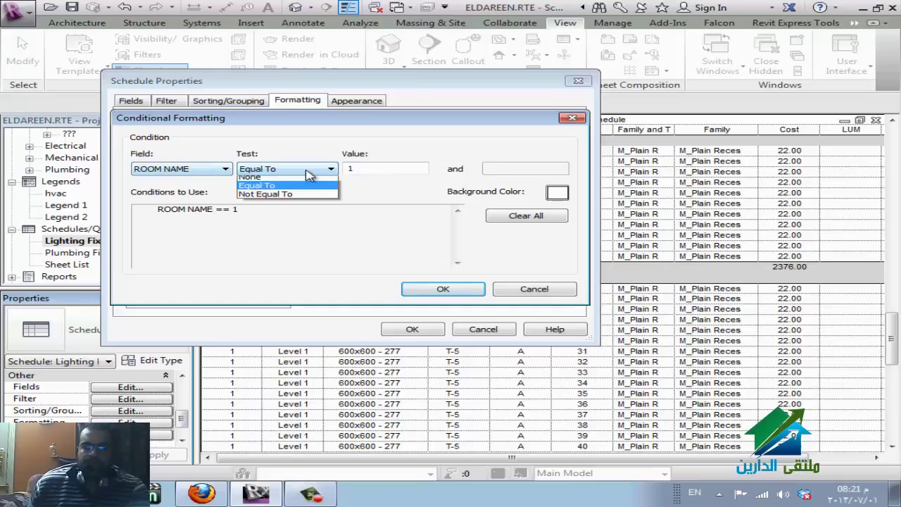
click(268, 168)
click(221, 171)
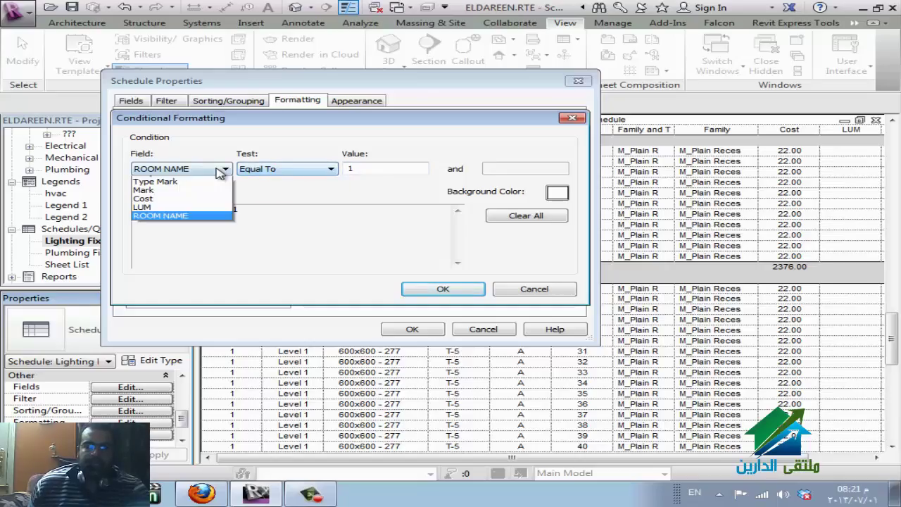
click(145, 181)
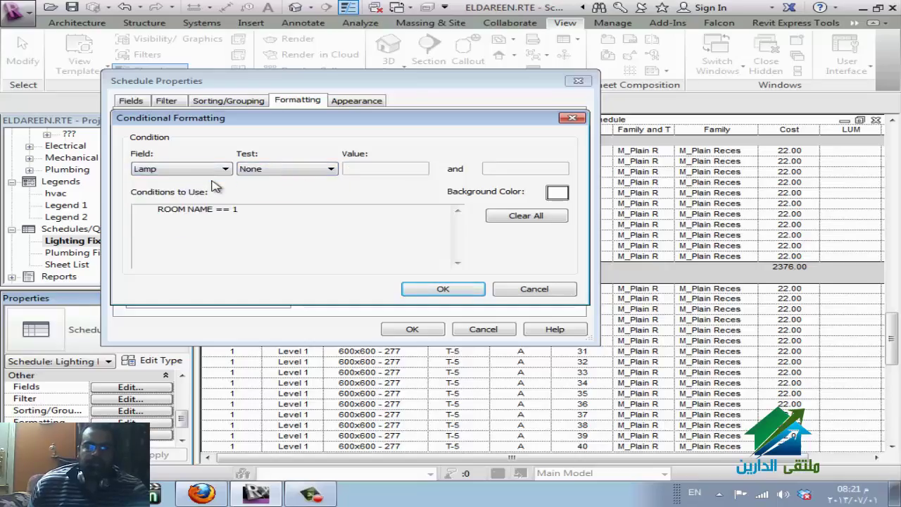
click(304, 169)
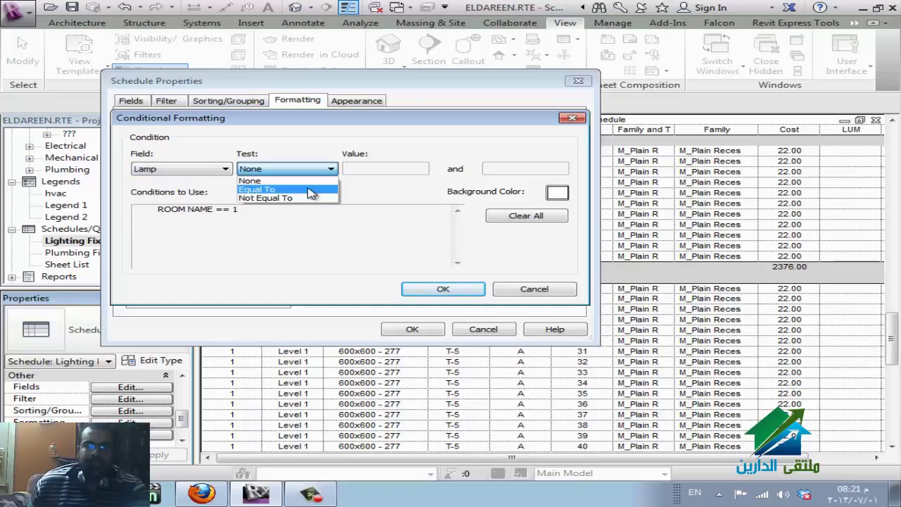
click(403, 172)
Switch the condition to Cost with a Between test, then go back to ROOM NAME.
click(211, 171)
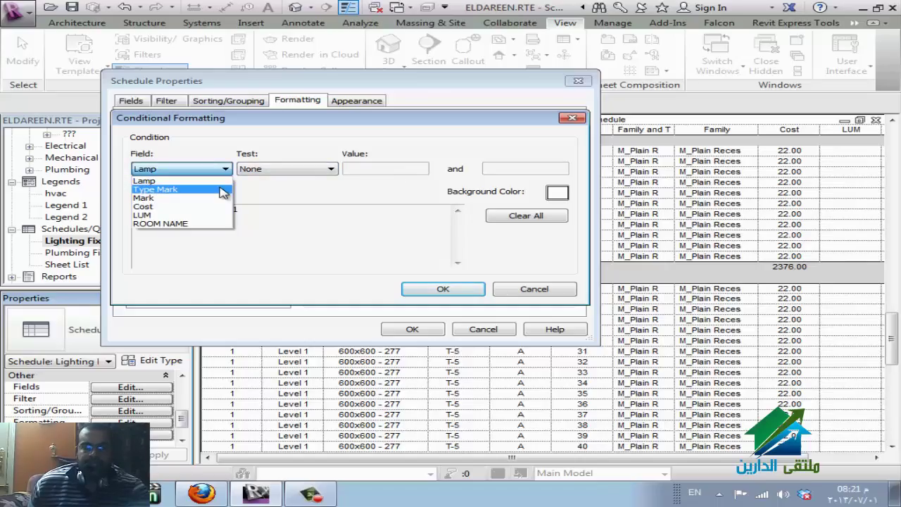
click(203, 204)
click(325, 169)
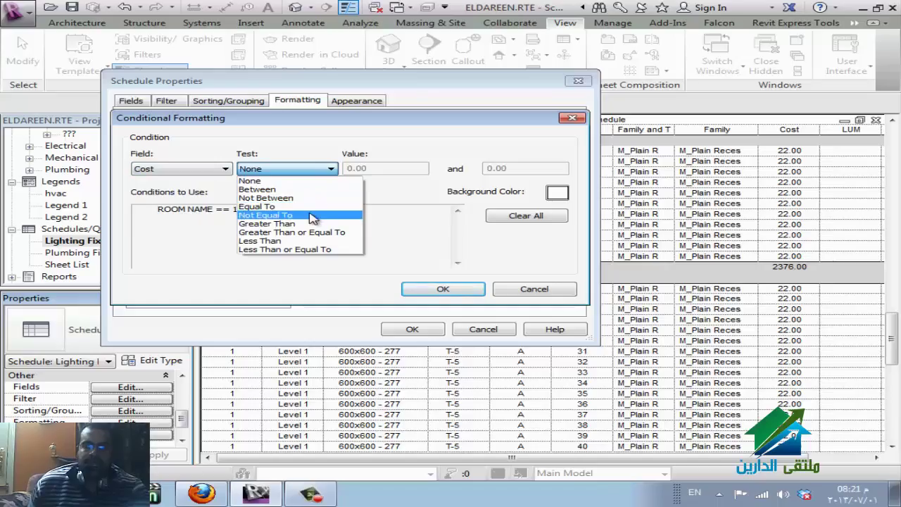
click(310, 190)
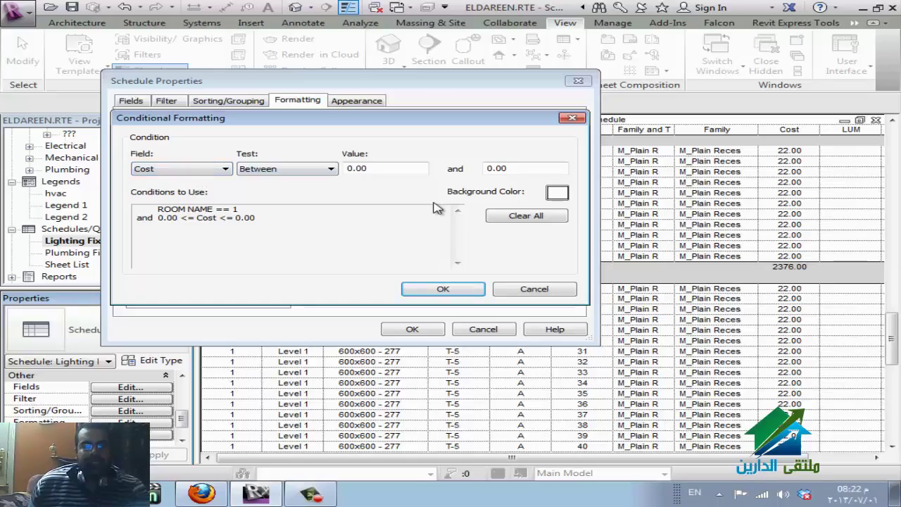
click(224, 170)
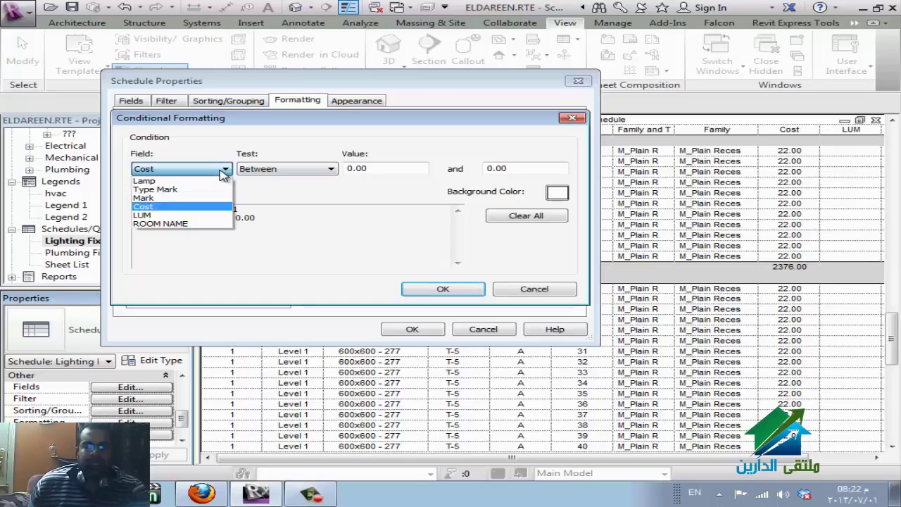
click(162, 223)
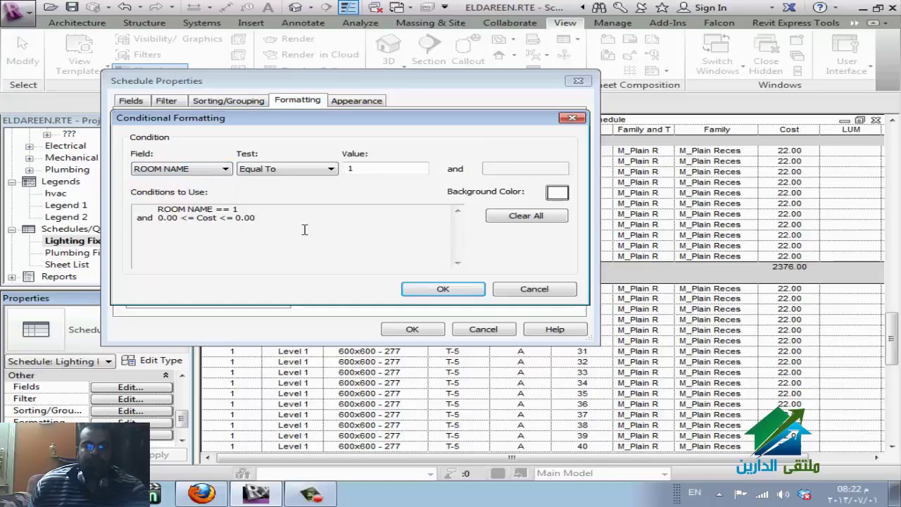
Clear all conditions, recreate ROOM NAME Equal To 1 with a background colour, and confirm both dialogs.
click(528, 217)
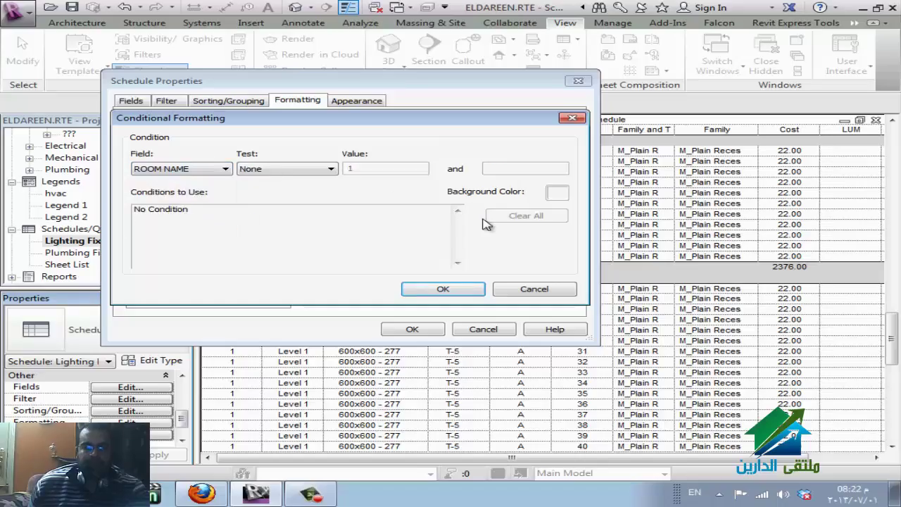
click(303, 169)
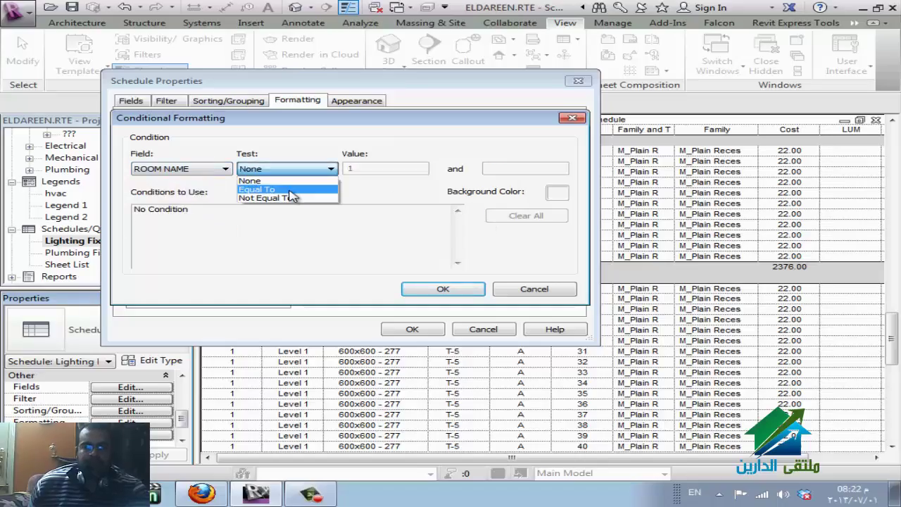
click(264, 186)
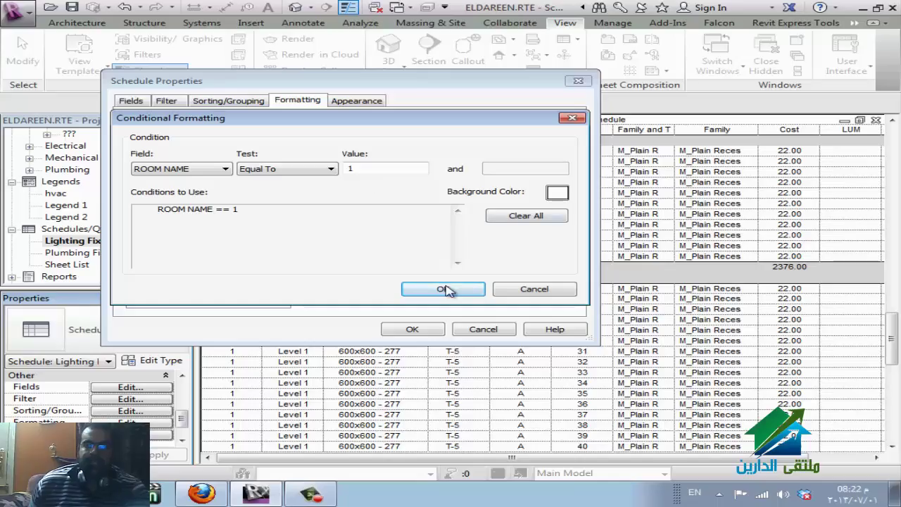
click(556, 192)
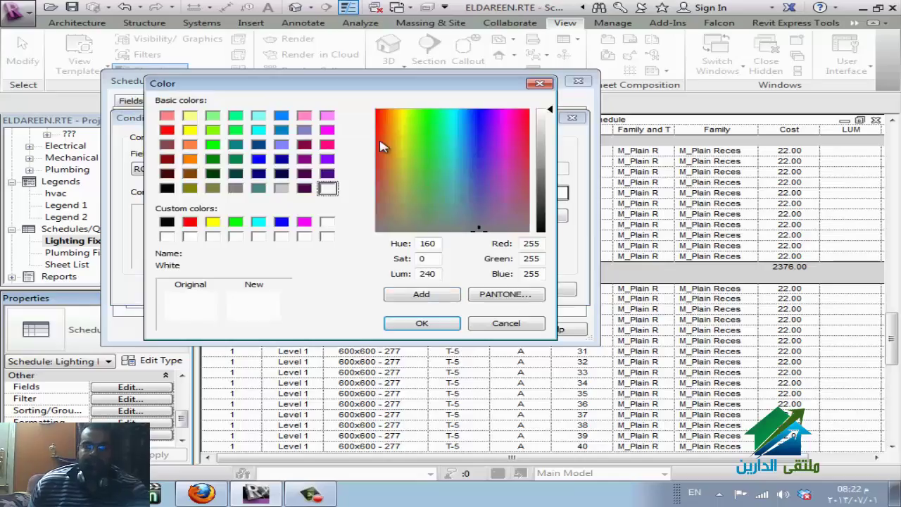
click(432, 124)
click(437, 324)
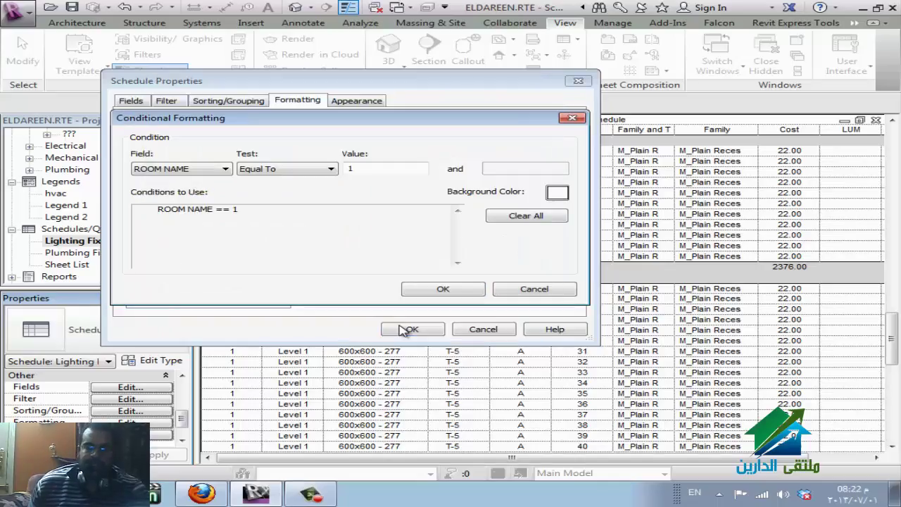
click(434, 290)
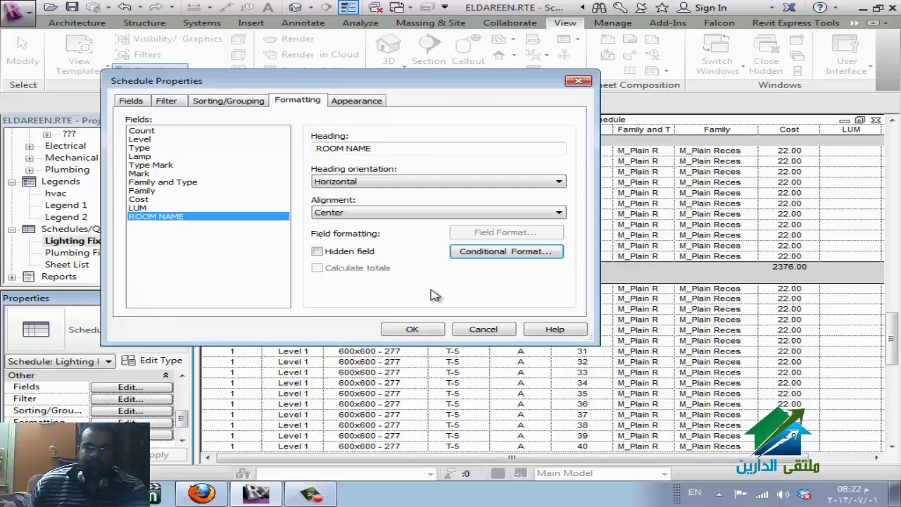
click(412, 330)
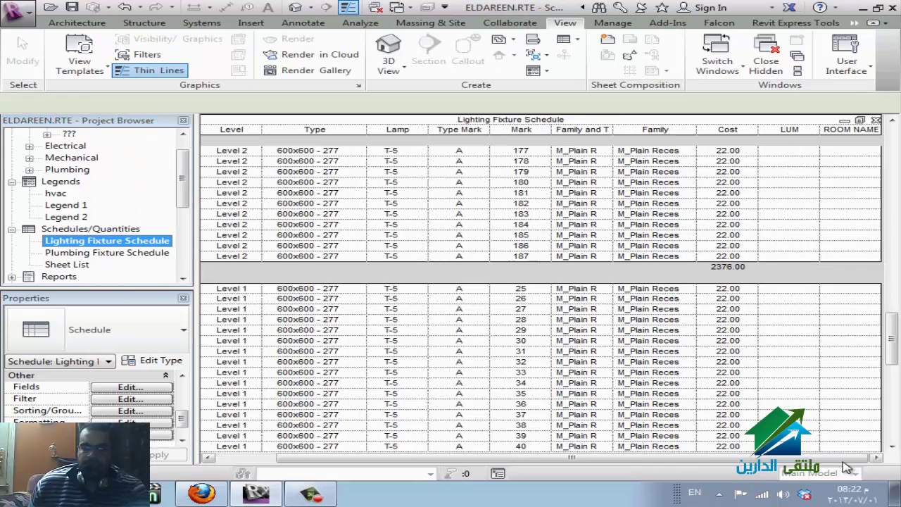
Scroll to the end of the schedule and reopen Conditional Format for the ROOM NAME field.
click(893, 412)
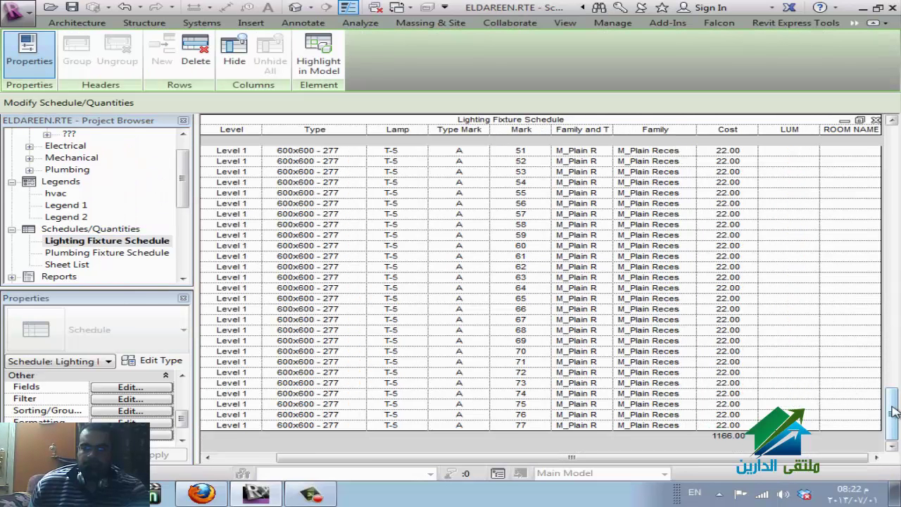
drag(893, 411, 895, 145)
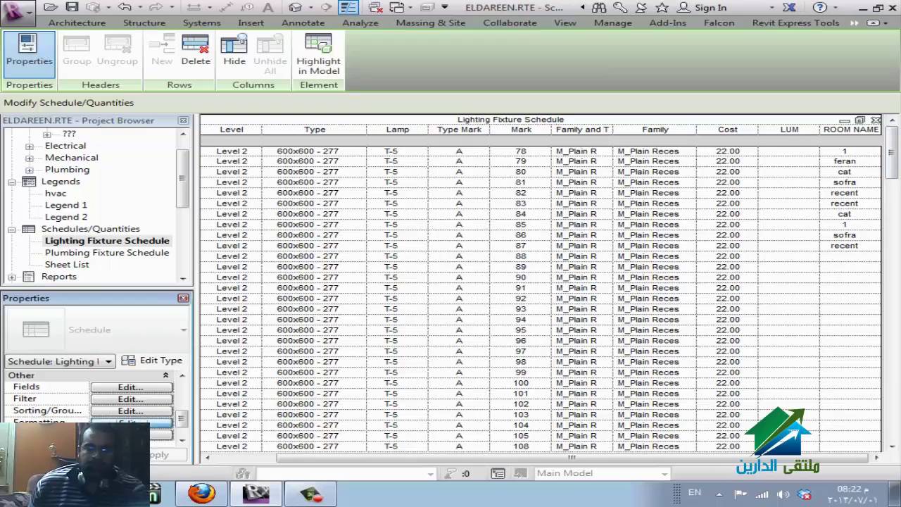
click(130, 422)
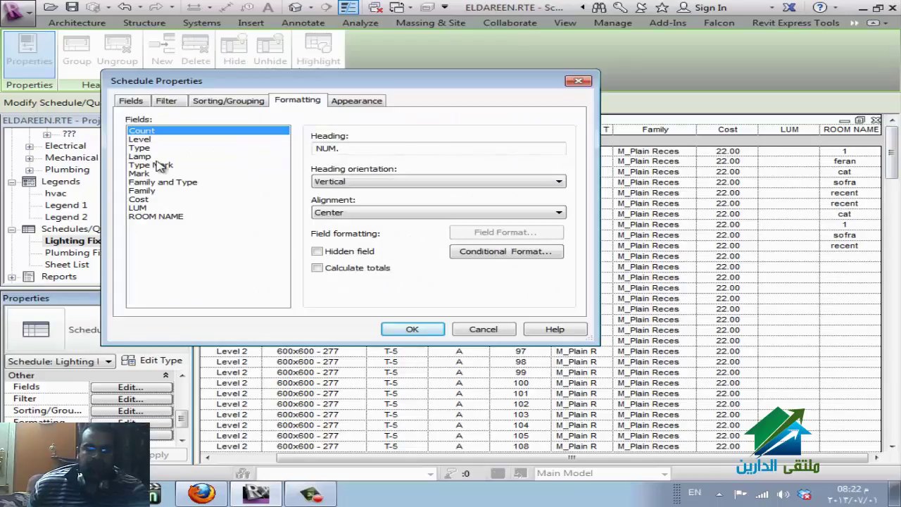
click(138, 217)
click(483, 252)
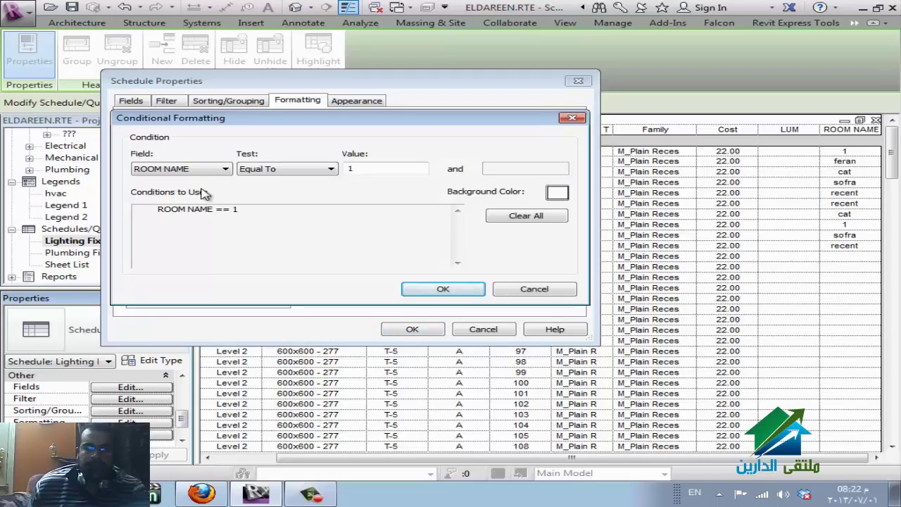
Change the rule's background colour to red and confirm every dialog.
click(557, 192)
click(423, 134)
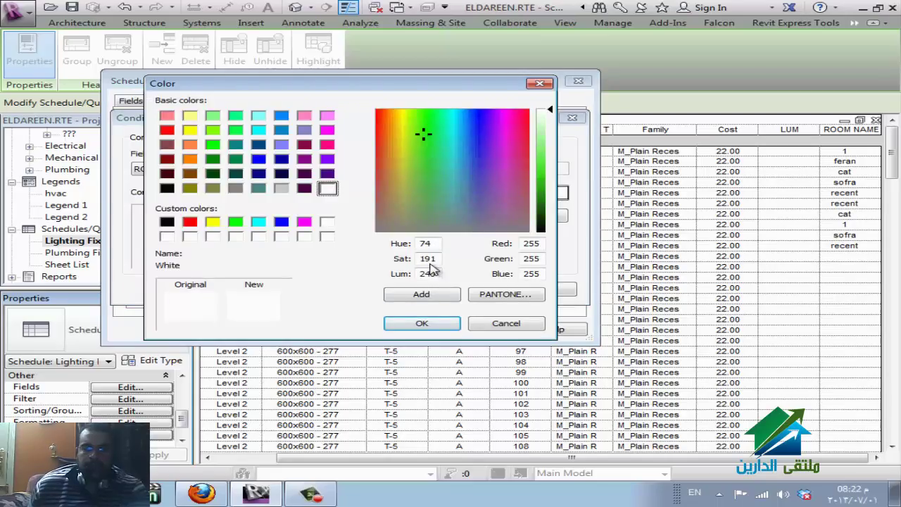
click(432, 321)
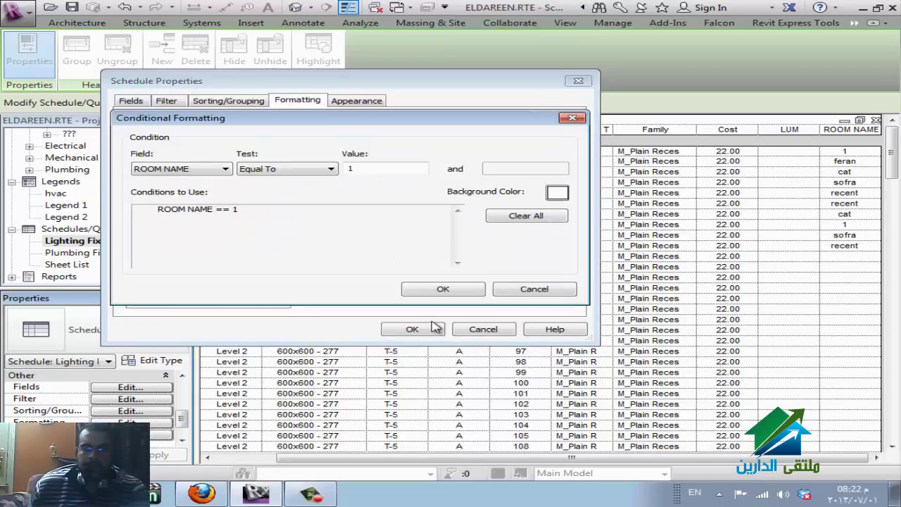
click(562, 198)
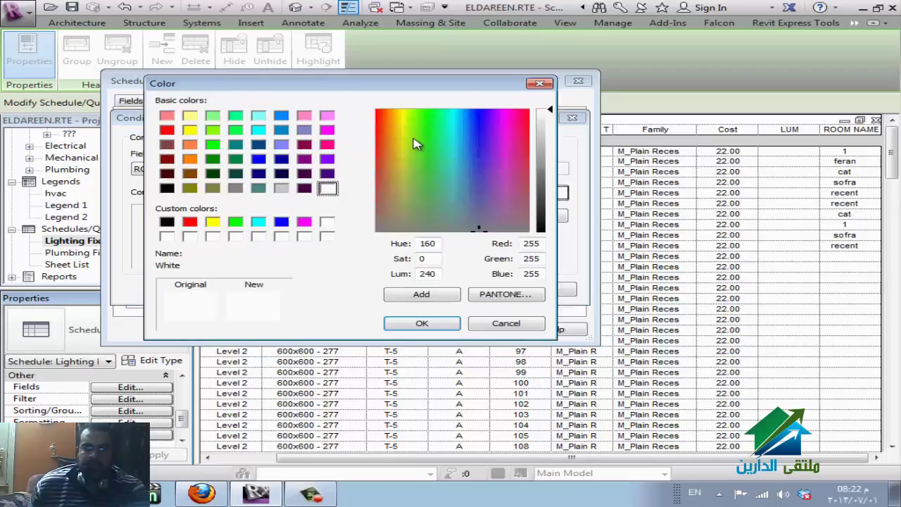
click(382, 121)
click(189, 222)
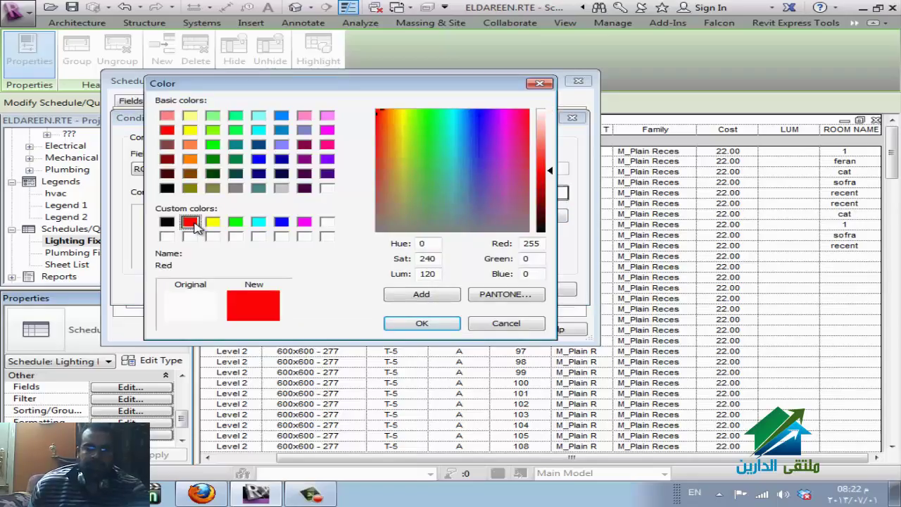
click(418, 323)
click(444, 292)
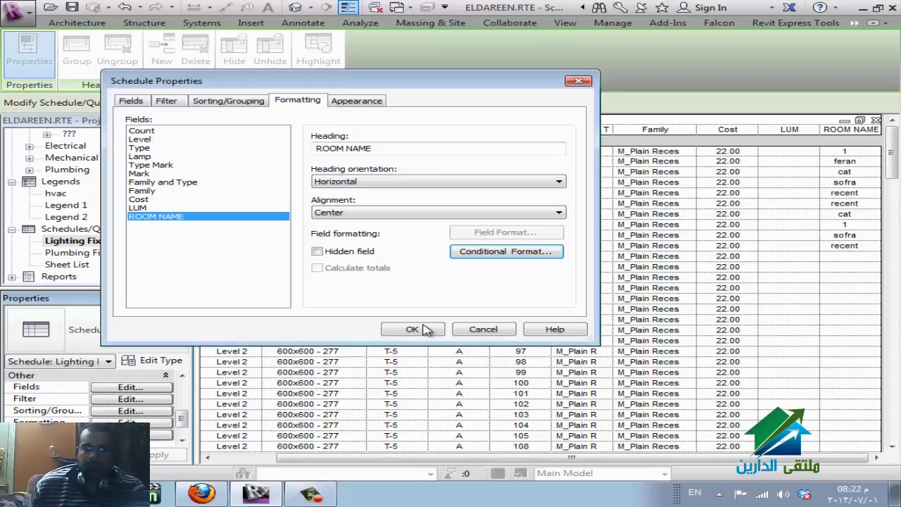
click(421, 328)
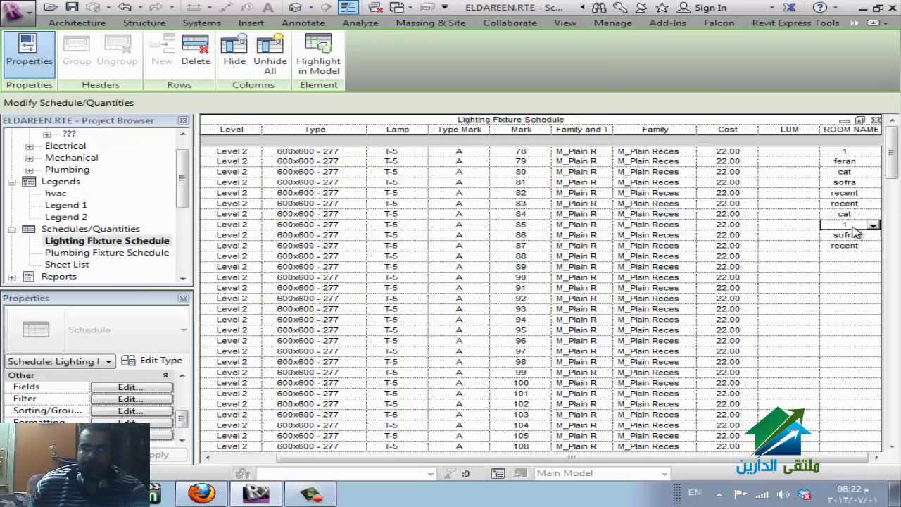
click(751, 248)
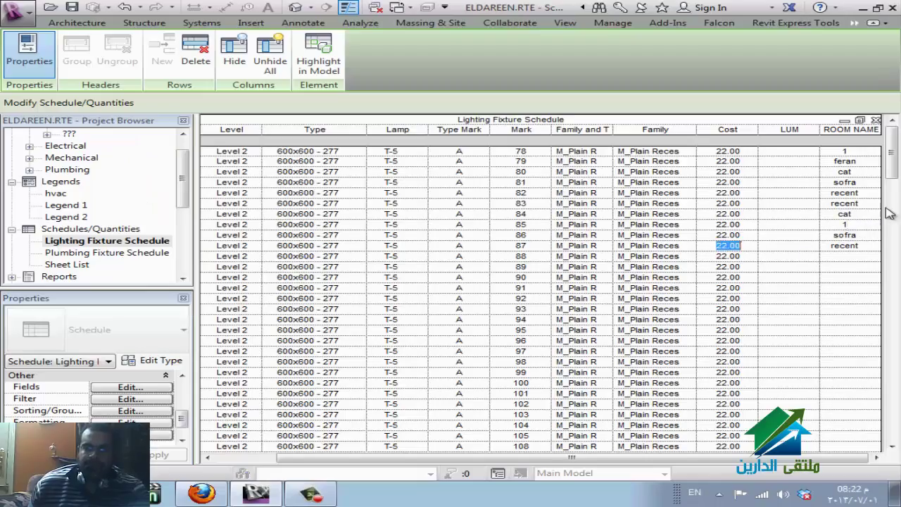
Change the ROOM NAME equal-to-1 rule's background colour to green.
click(148, 424)
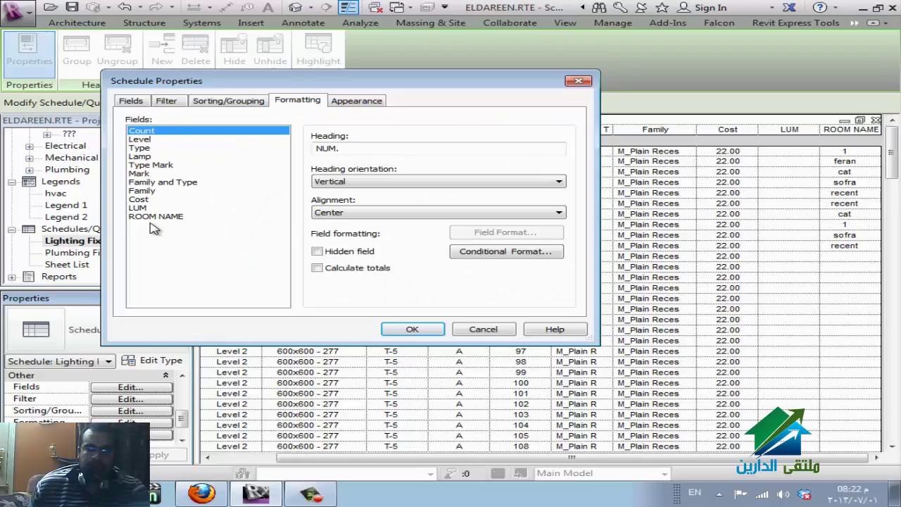
click(155, 217)
click(478, 252)
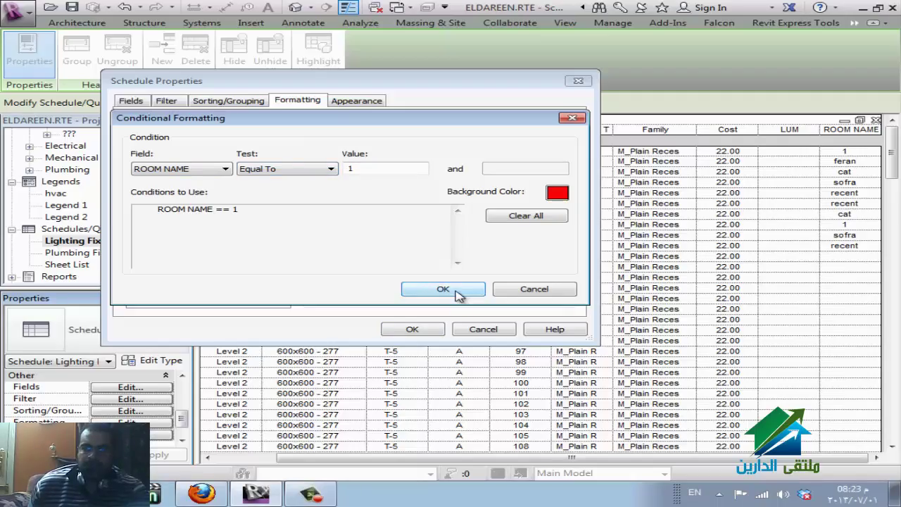
click(556, 192)
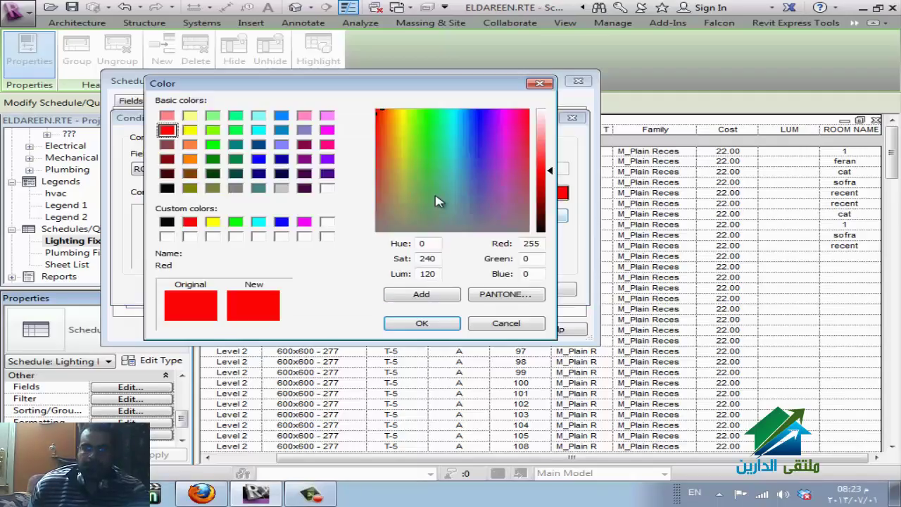
click(237, 222)
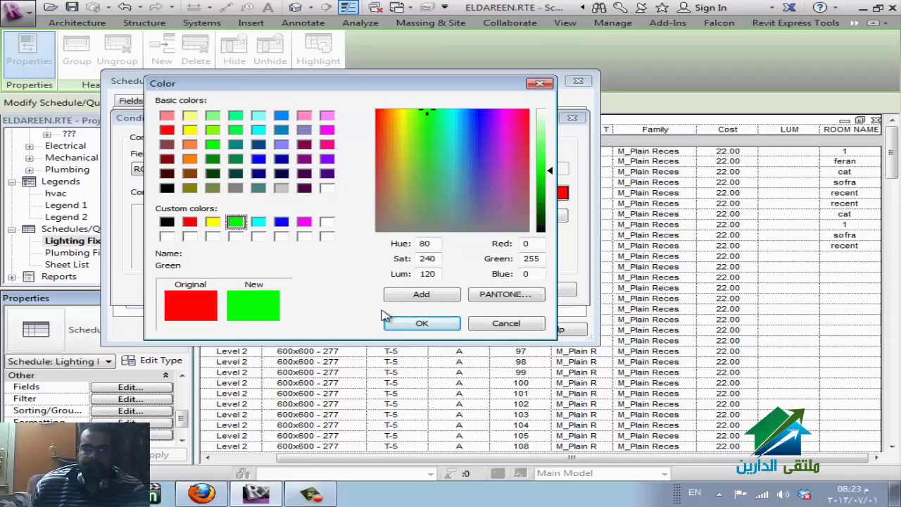
click(421, 323)
click(443, 290)
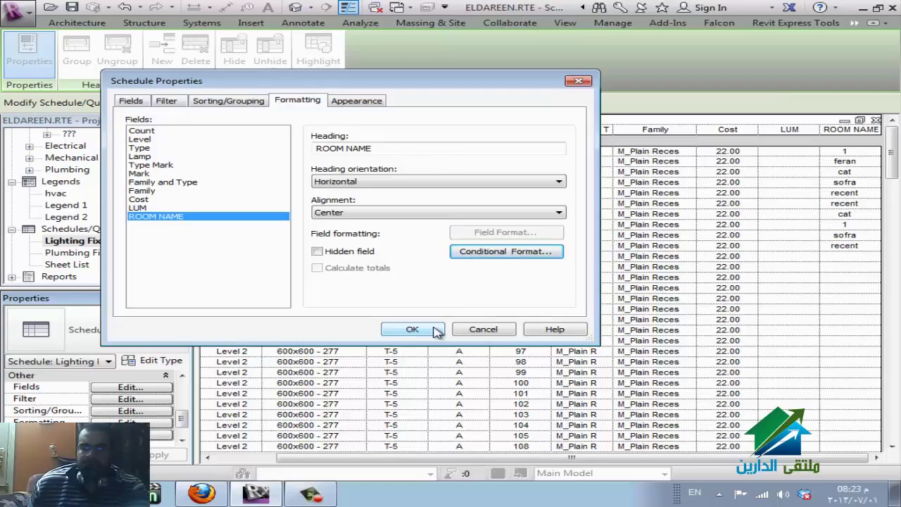
Apply the formatting changes and commit ROOM NAME 1 for Mark 89.
click(411, 329)
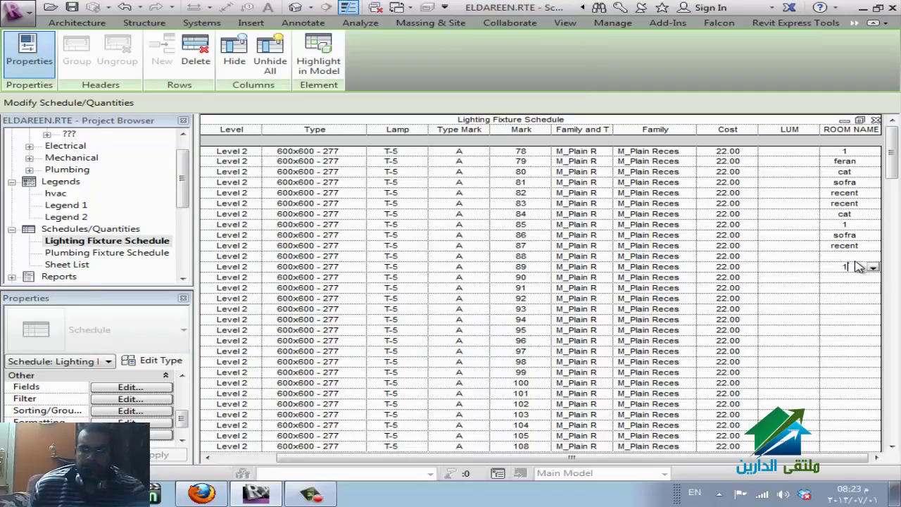
key(Return)
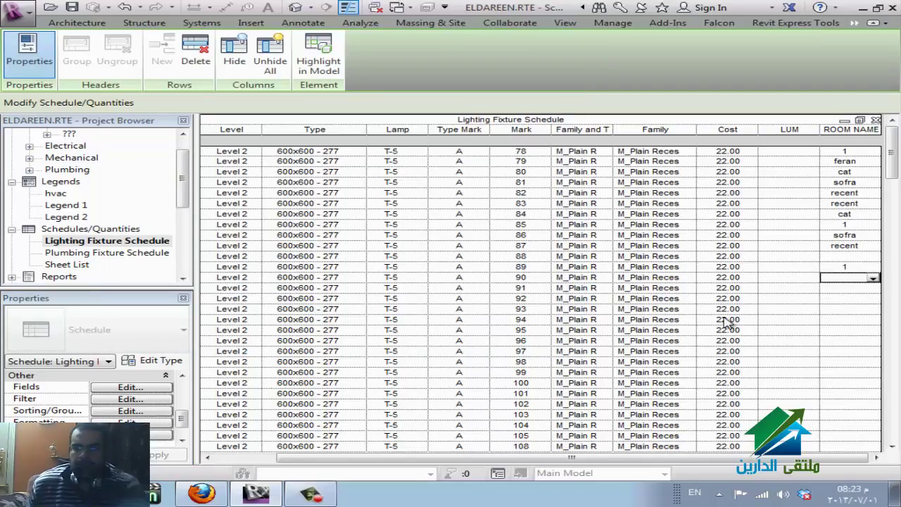
click(166, 422)
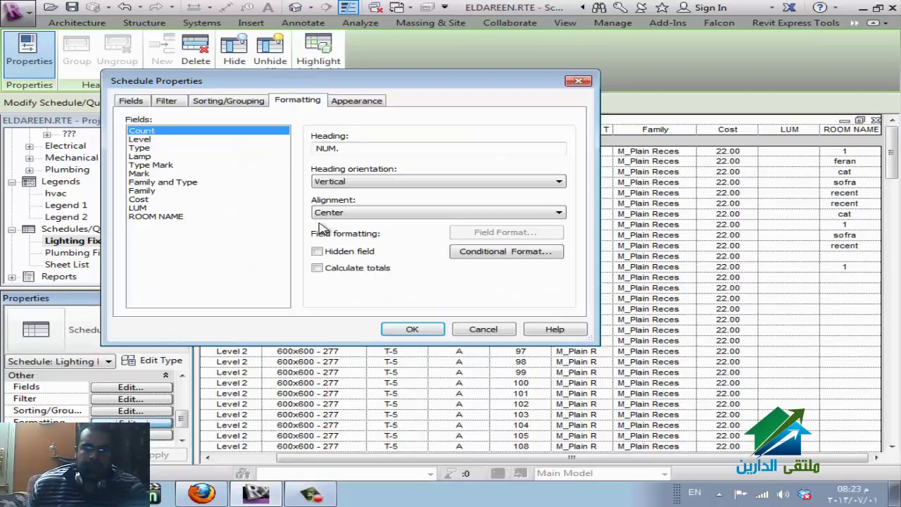
Look at conditional formatting for the Level field and cancel without changes.
click(149, 140)
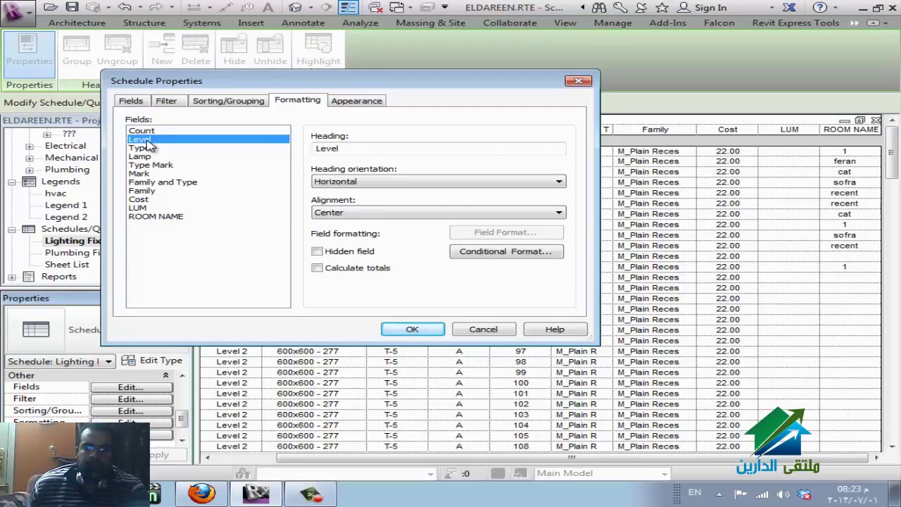
click(516, 254)
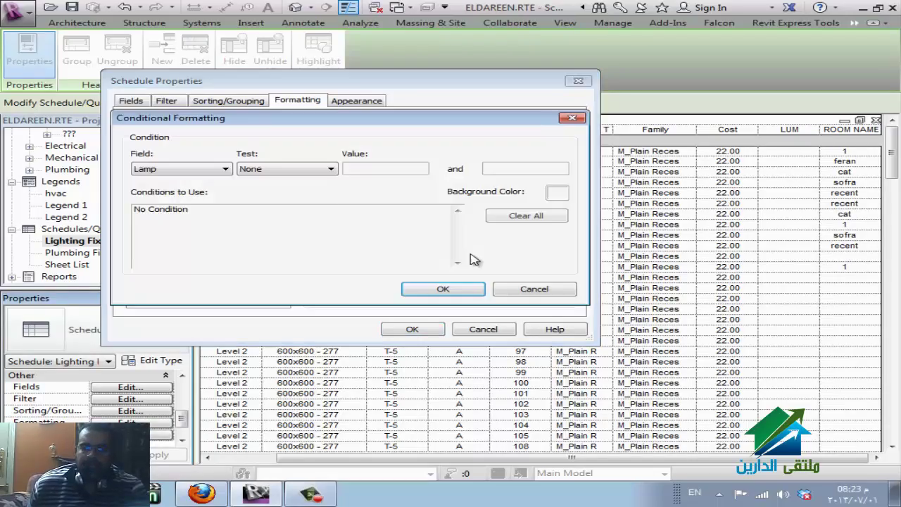
click(208, 172)
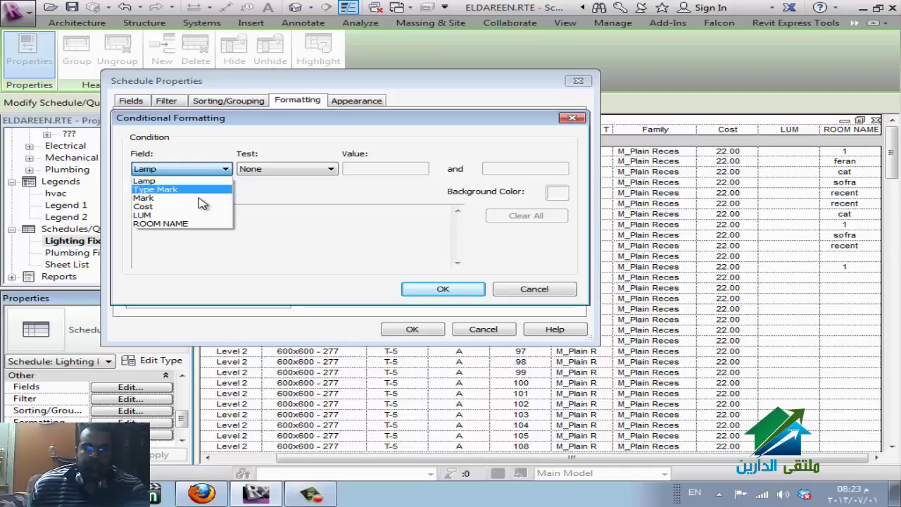
click(322, 216)
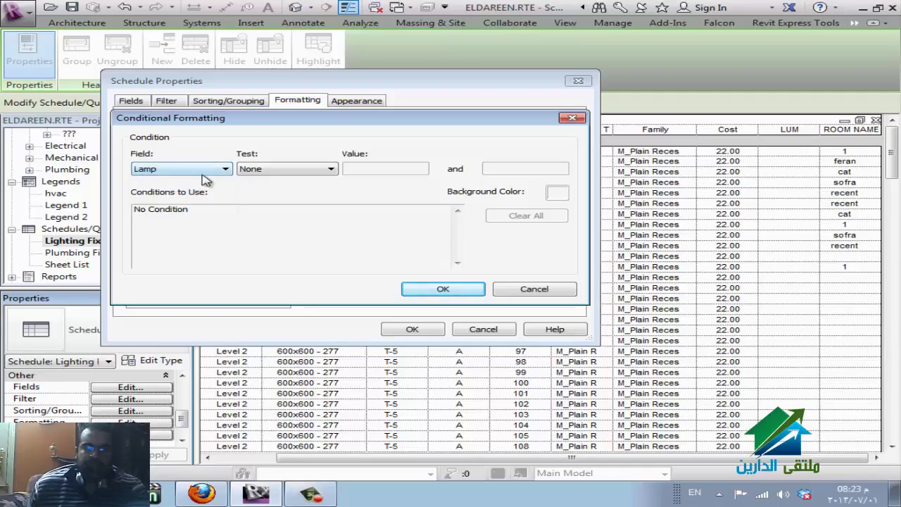
click(528, 289)
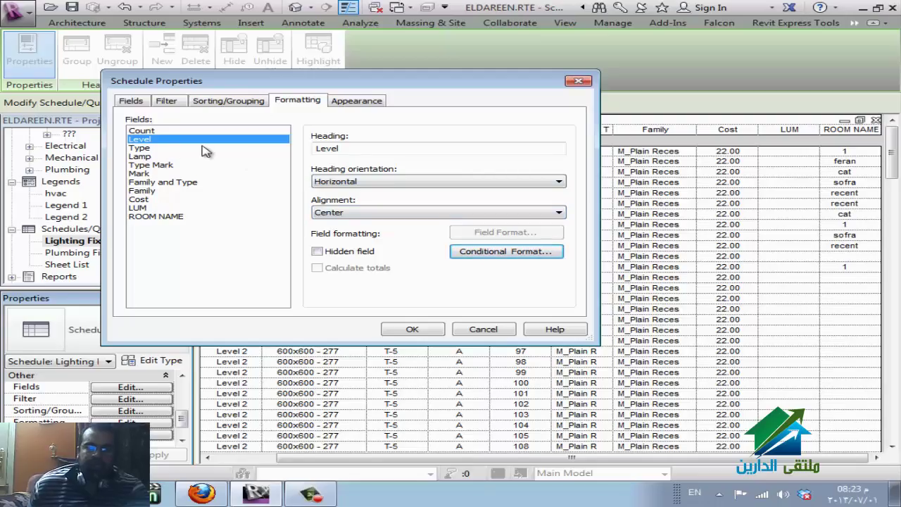
On the Appearance tab, set grid lines to HATCH and add an M-DETL-THIN outline.
click(361, 102)
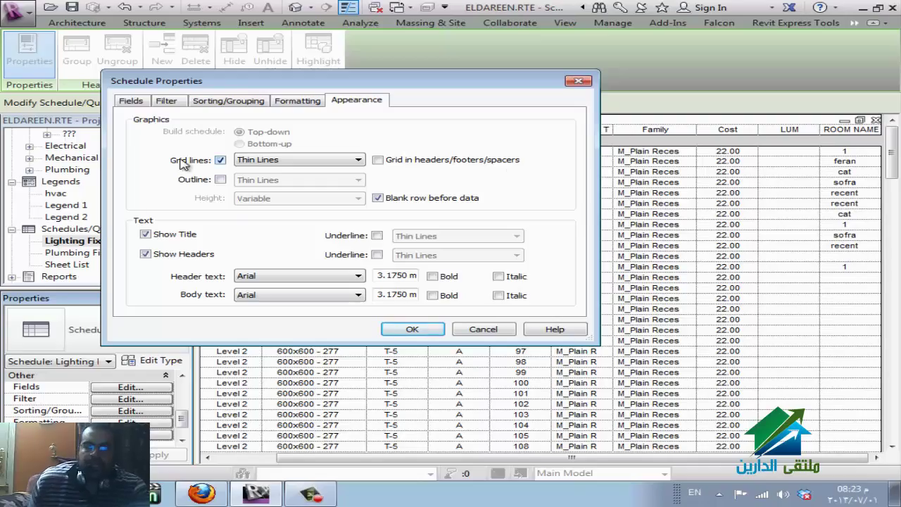
click(320, 162)
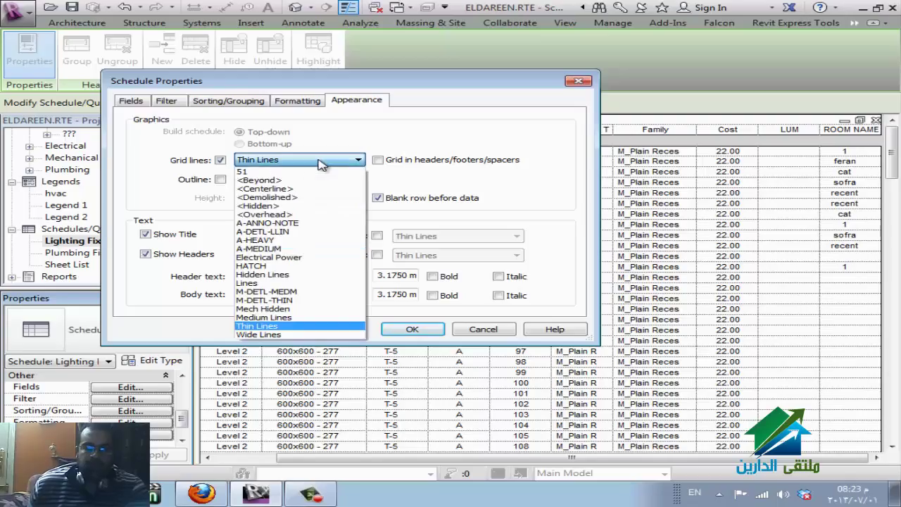
click(318, 268)
click(220, 179)
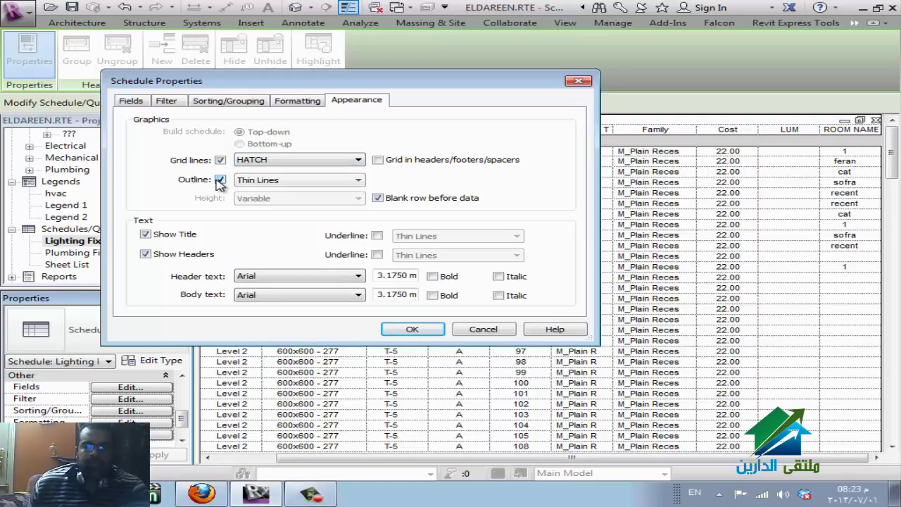
click(314, 184)
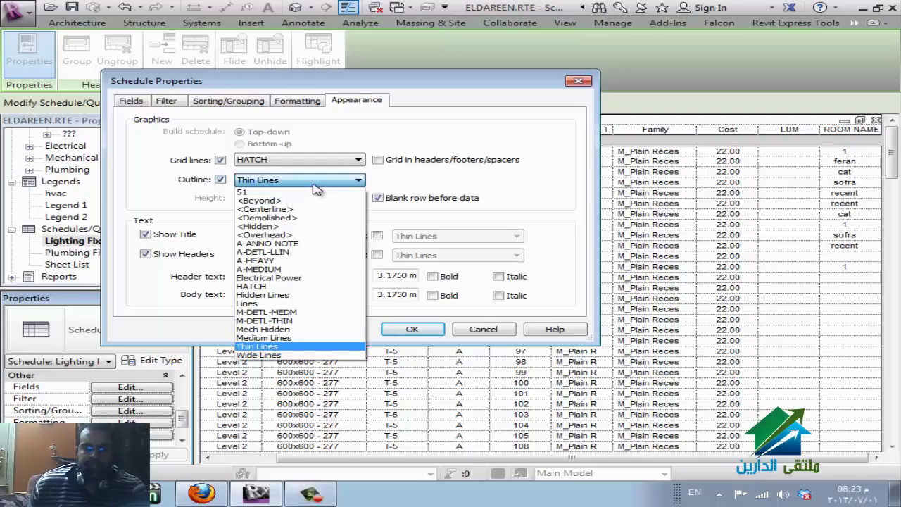
click(328, 321)
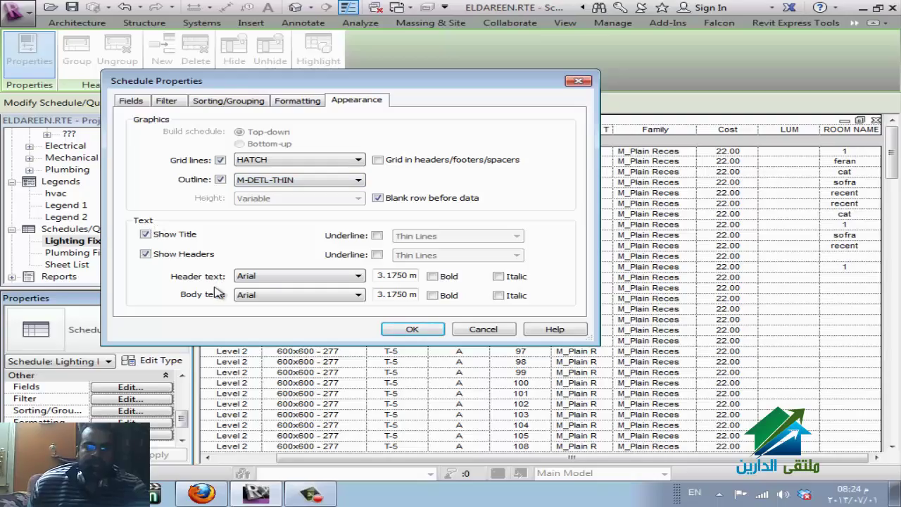
Set header text to Bauhaus 93, 5 mm, bold and body text to Arial Narrow italic.
click(289, 282)
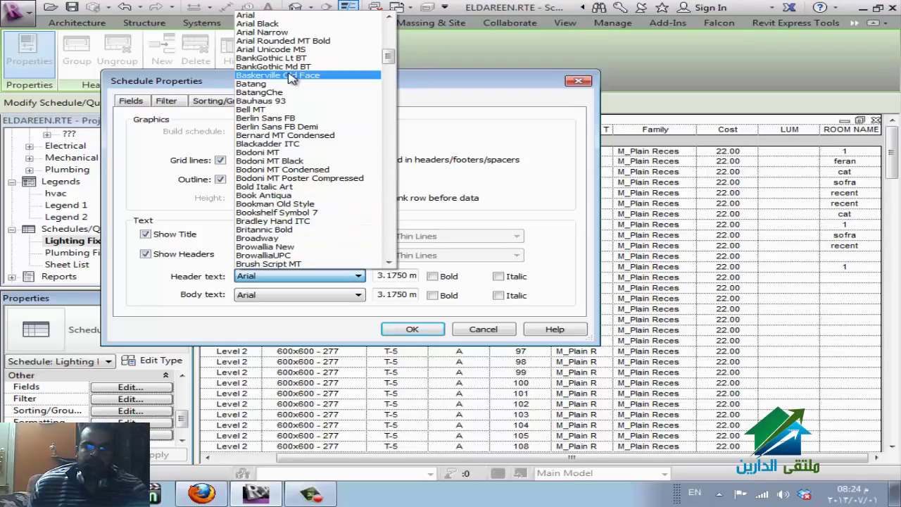
click(303, 103)
click(285, 297)
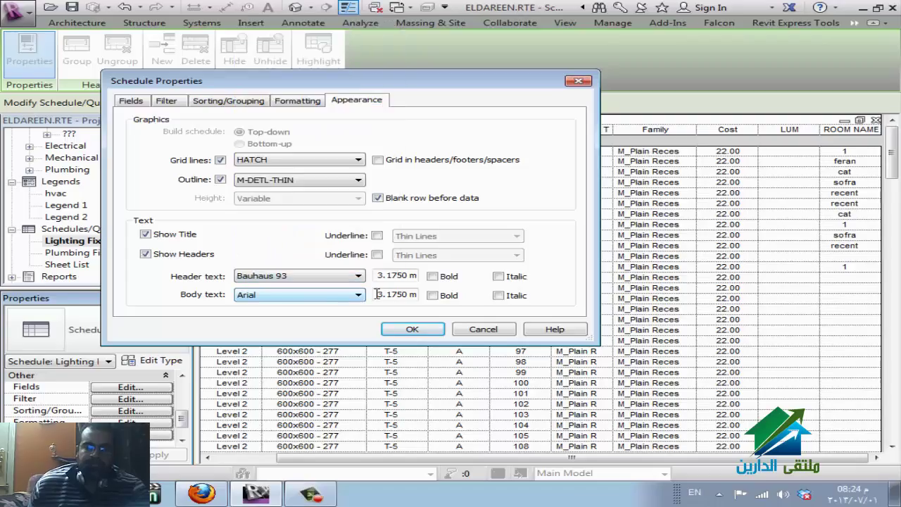
drag(408, 279, 372, 277)
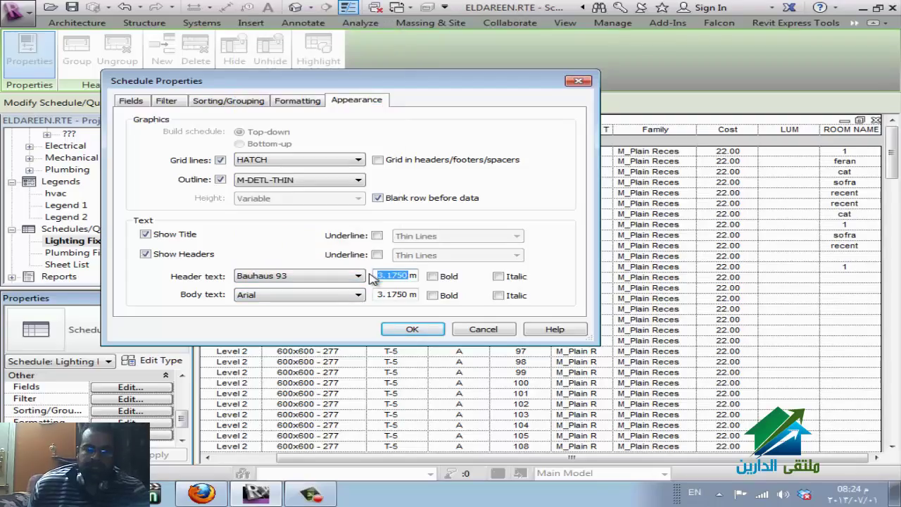
text(5 mm)
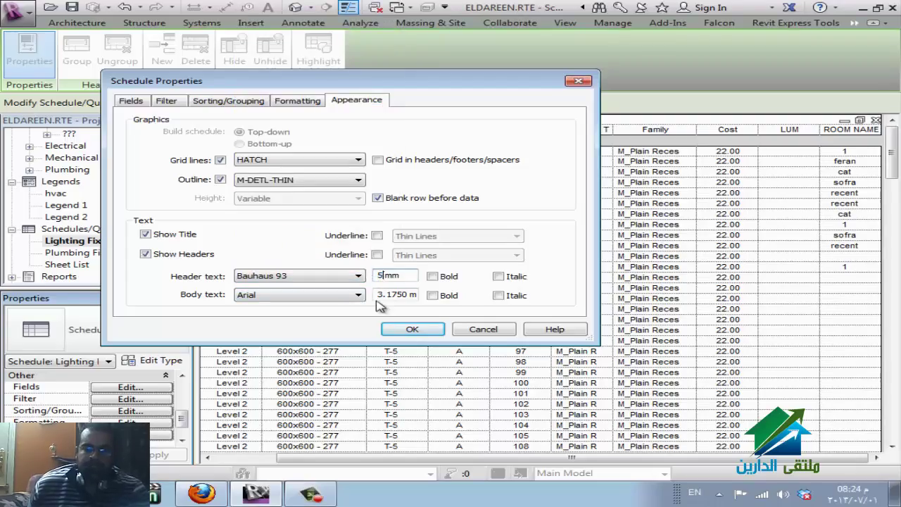
click(337, 298)
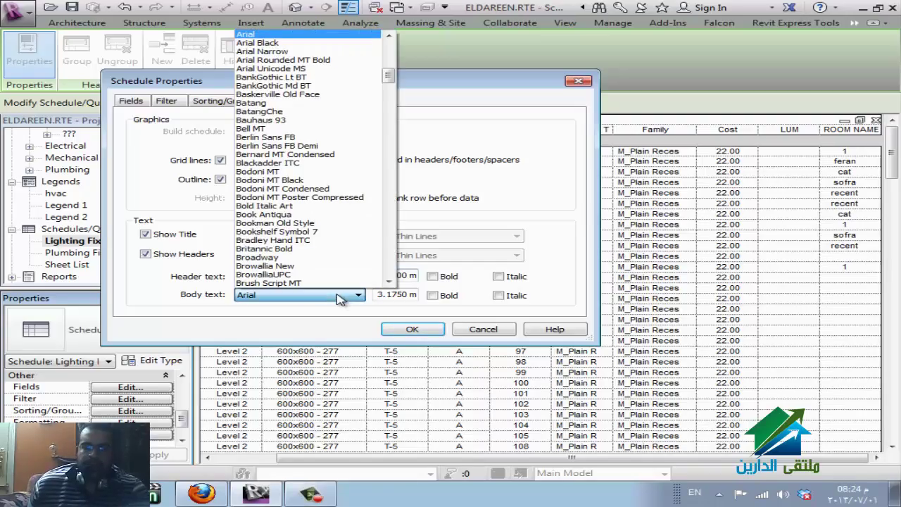
click(297, 52)
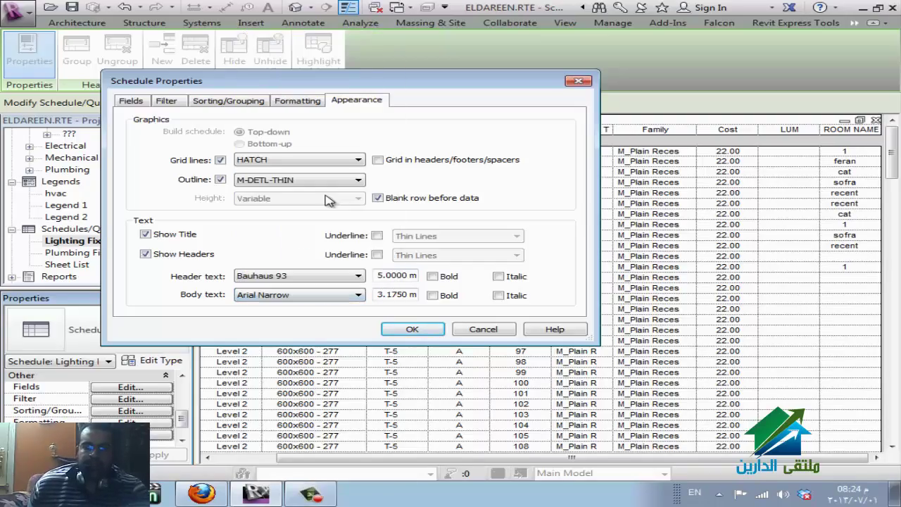
click(432, 277)
click(499, 296)
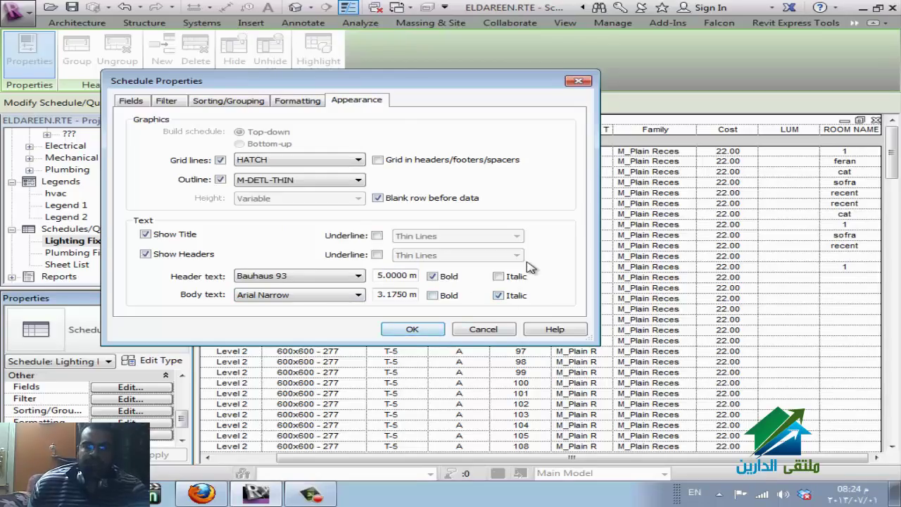
Turn off Itemize every instance so rows combine per level, then switch to the sheet view.
click(217, 102)
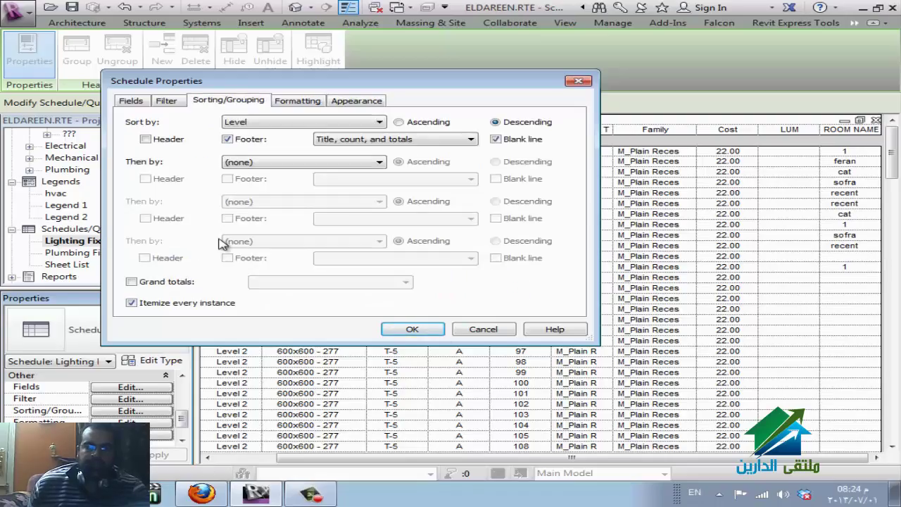
click(194, 304)
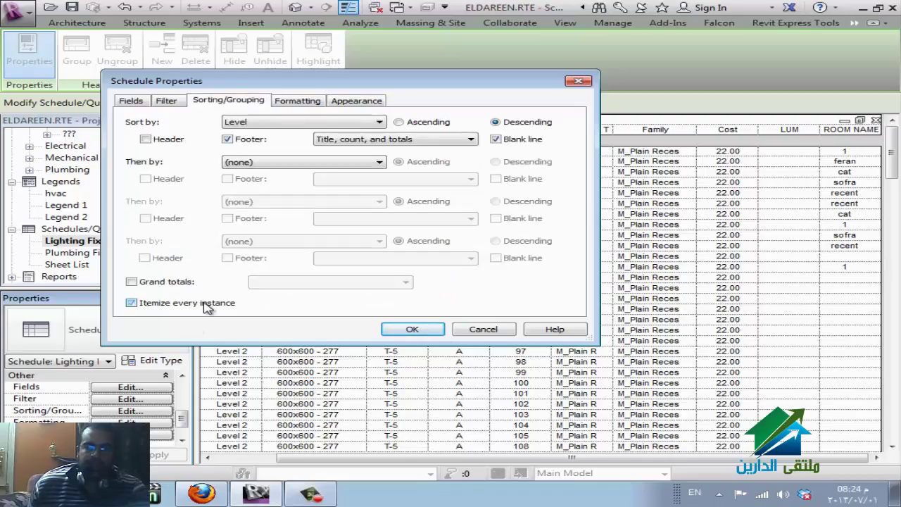
click(399, 332)
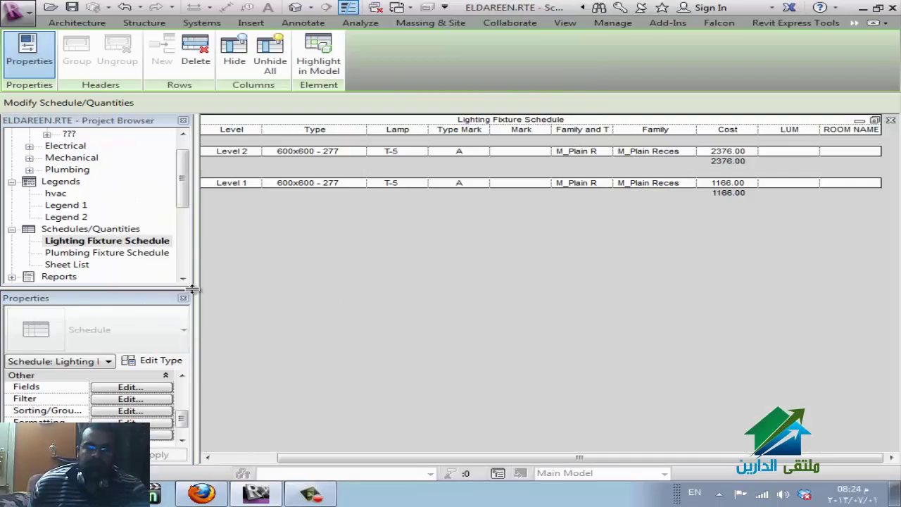
key(ctrl+Tab)
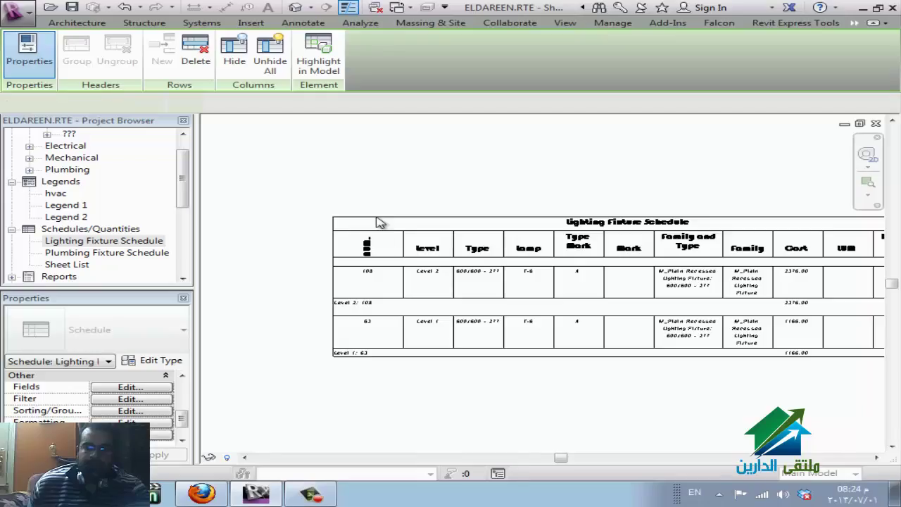
Rejoin the split Lighting Fixture Schedule segment with the main table.
click(533, 227)
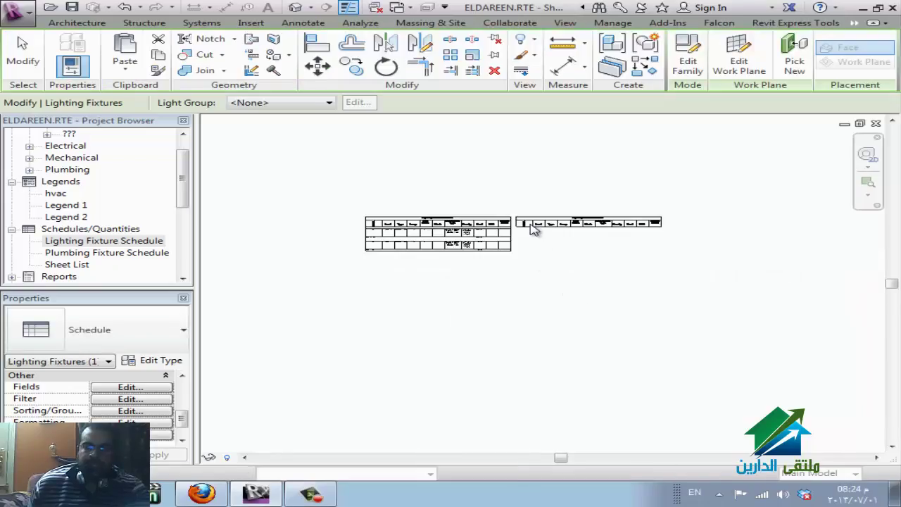
scroll(487, 246, up, 2)
click(488, 246)
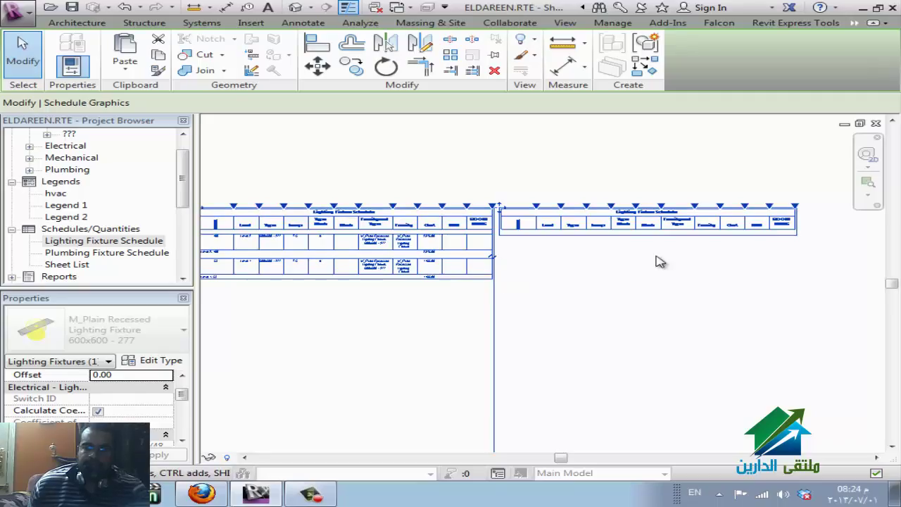
drag(500, 209, 382, 316)
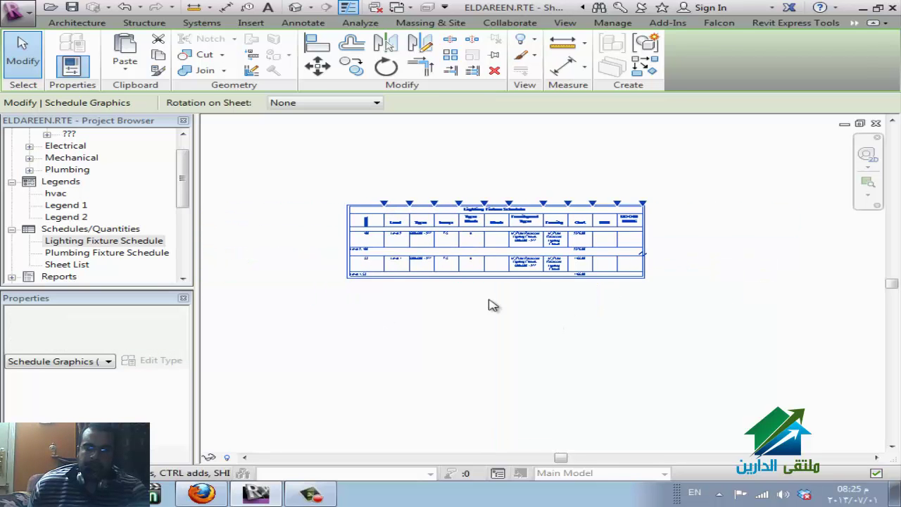
scroll(482, 234, up, 3)
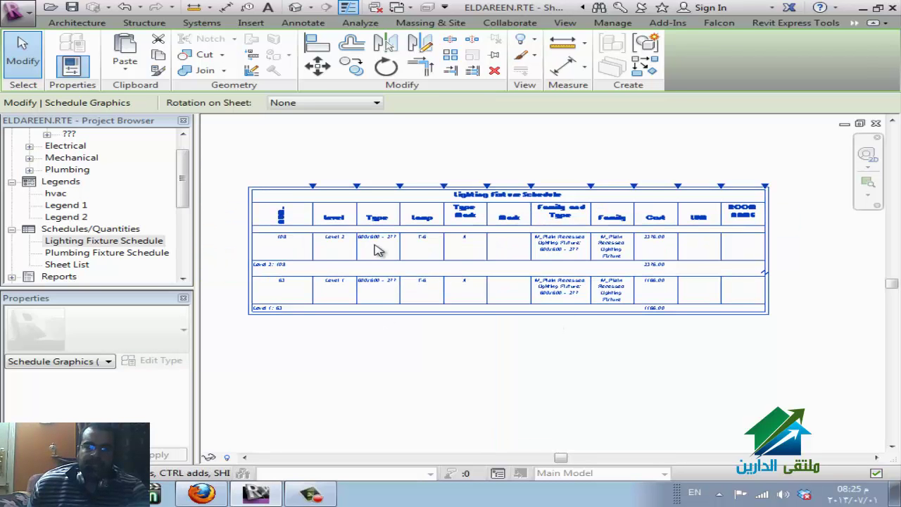
scroll(377, 250, up, 2)
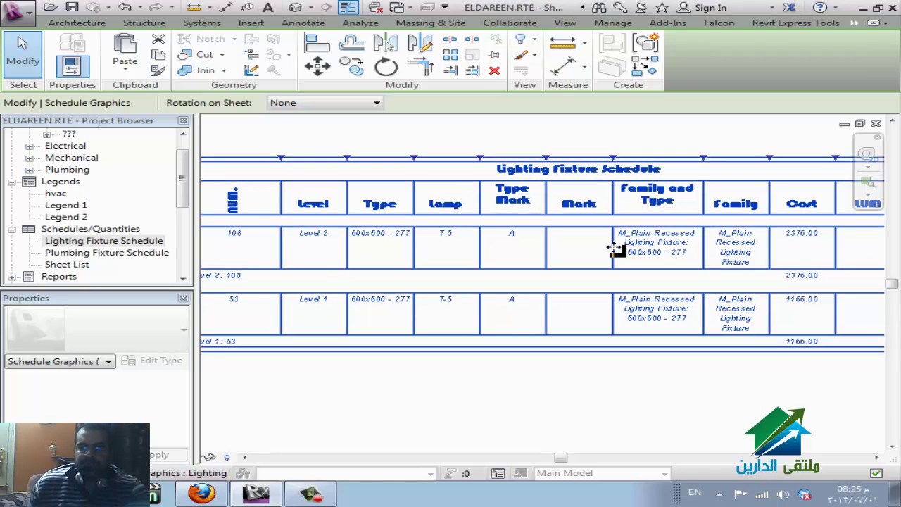
key(Escape)
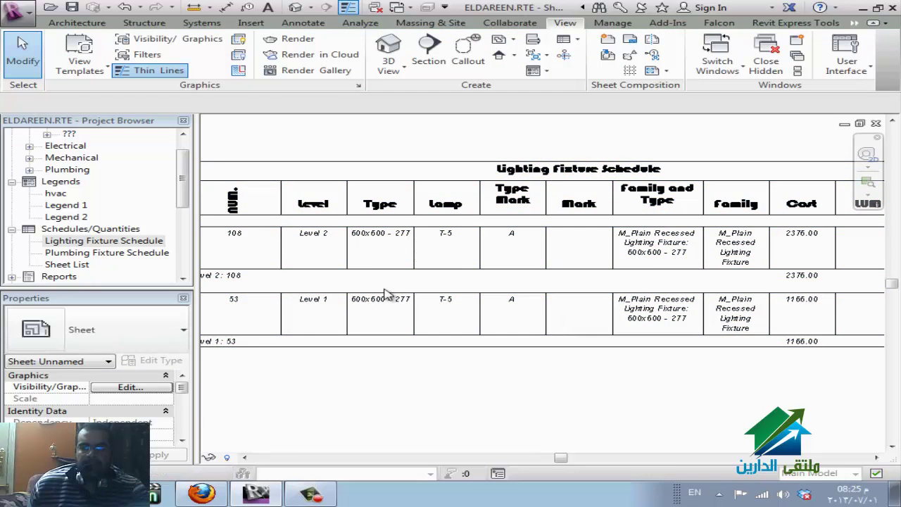
Move the rejoined schedule down so it sits inside the sheet's title block.
scroll(380, 289, down, 2)
scroll(770, 294, up, 4)
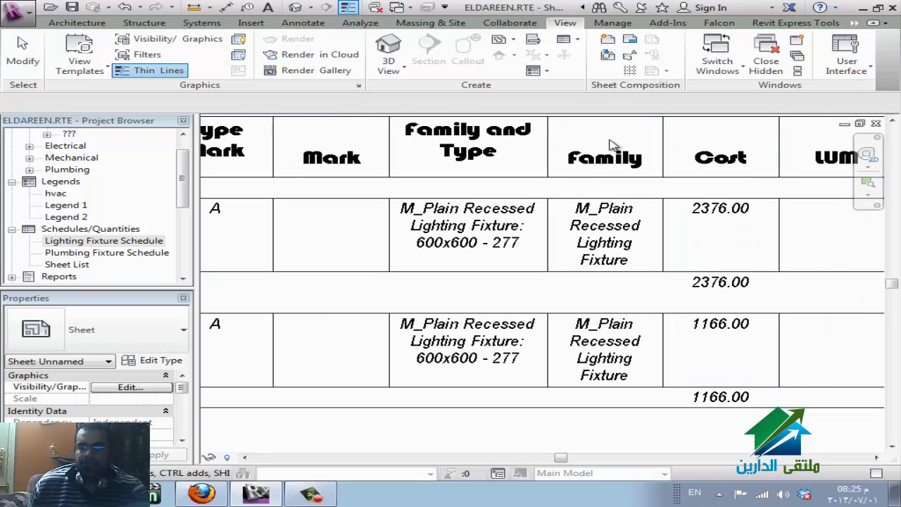
scroll(507, 345, down, 3)
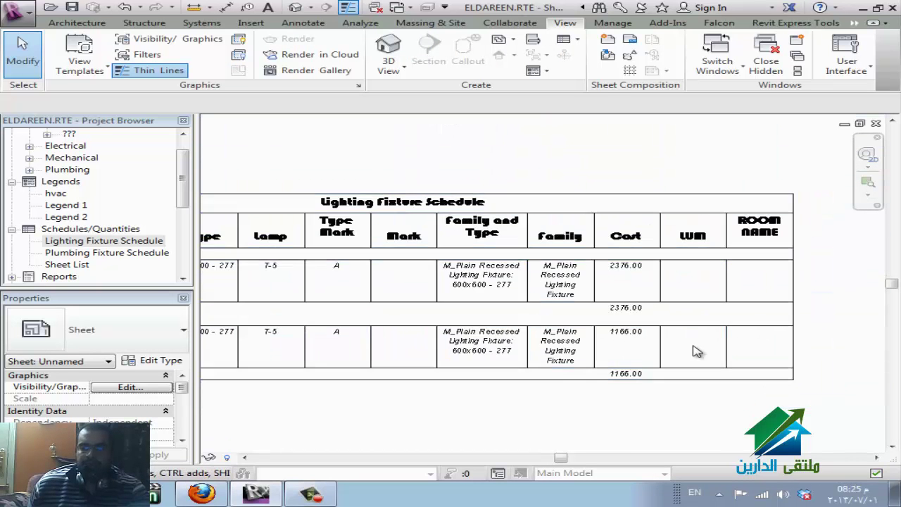
scroll(693, 348, up, 2)
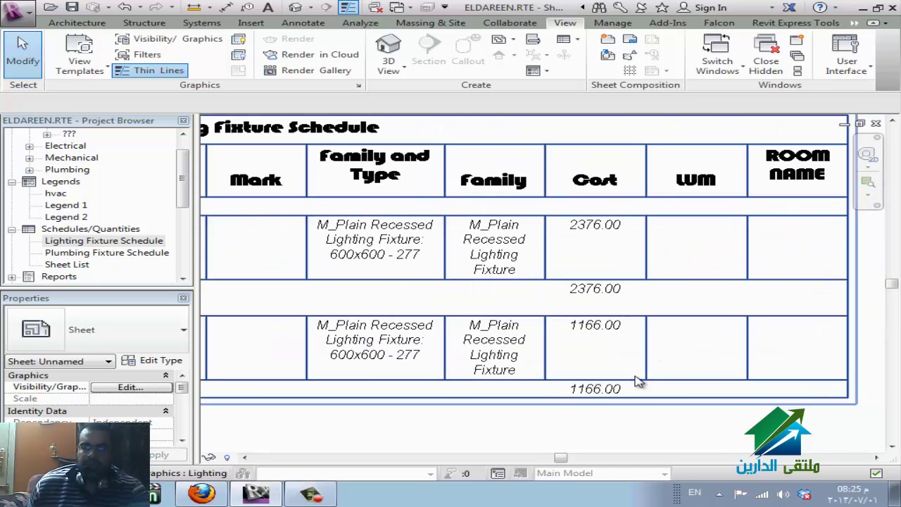
scroll(633, 379, down, 4)
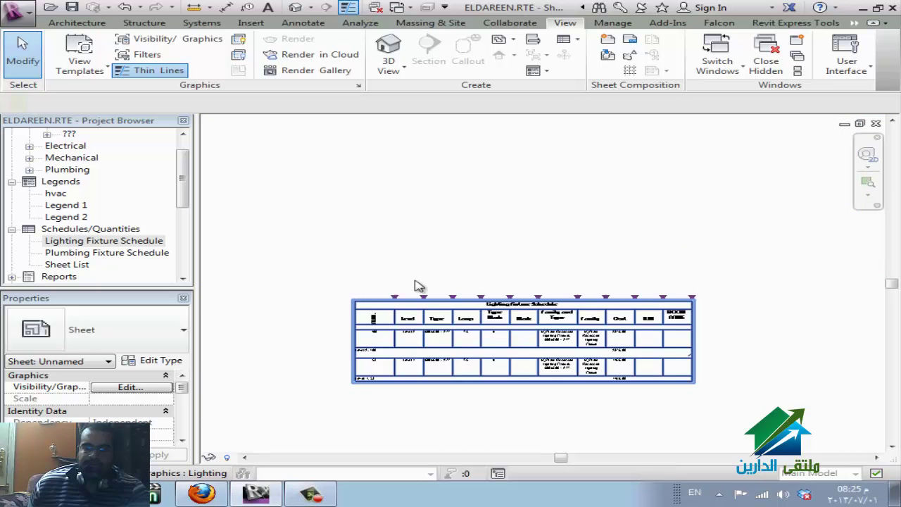
click(415, 285)
scroll(422, 250, down, 5)
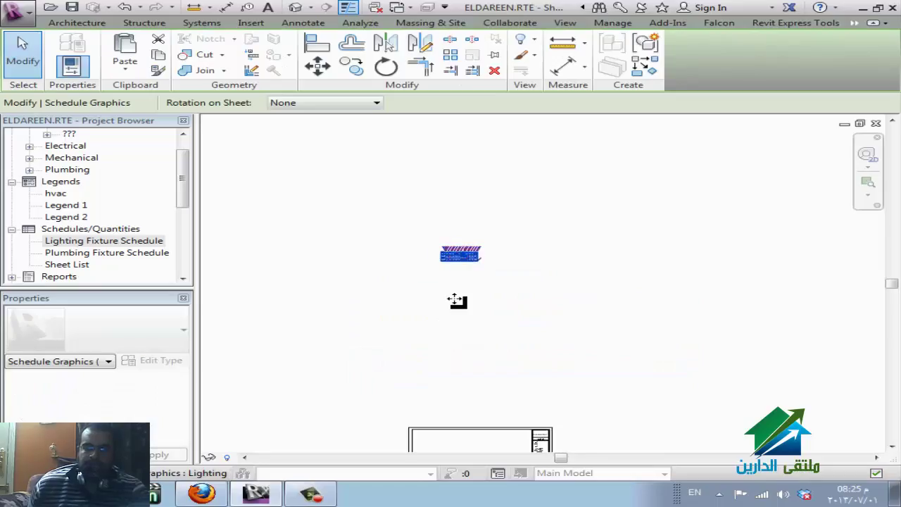
drag(456, 301, 465, 450)
middle_drag(559, 382, 539, 277)
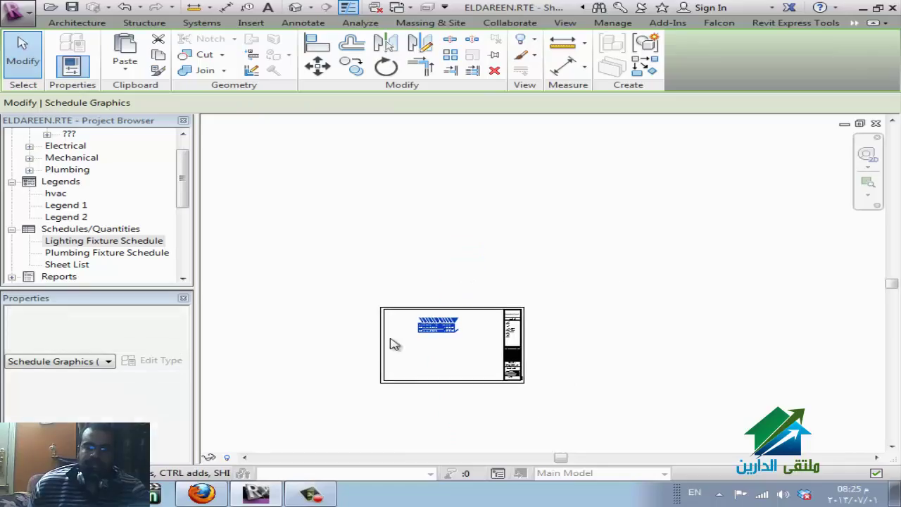
scroll(515, 328, up, 8)
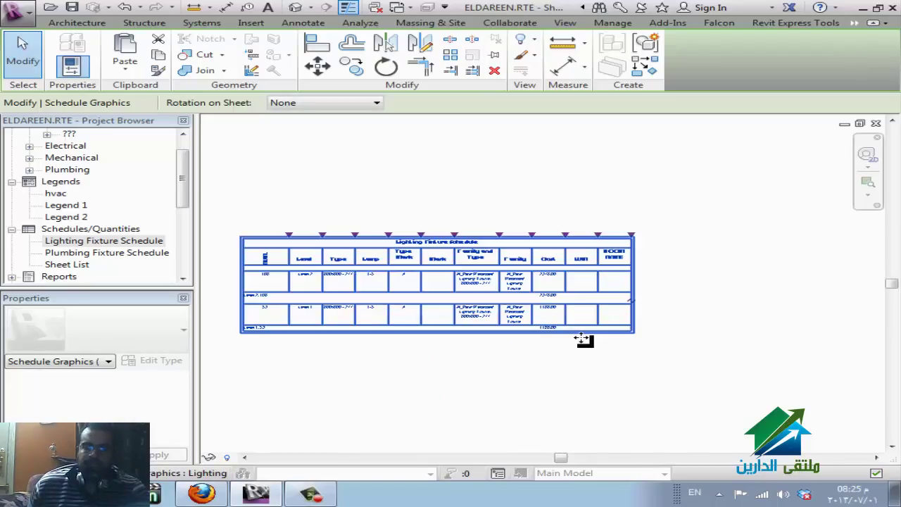
scroll(506, 310, up, 1)
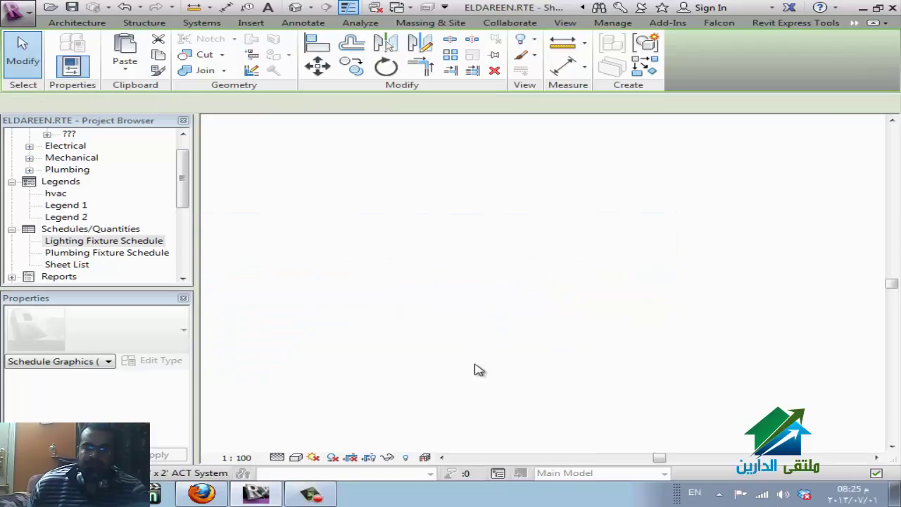
Open the Lighting Fixture Schedule view from its graphic on the sheet.
click(362, 341)
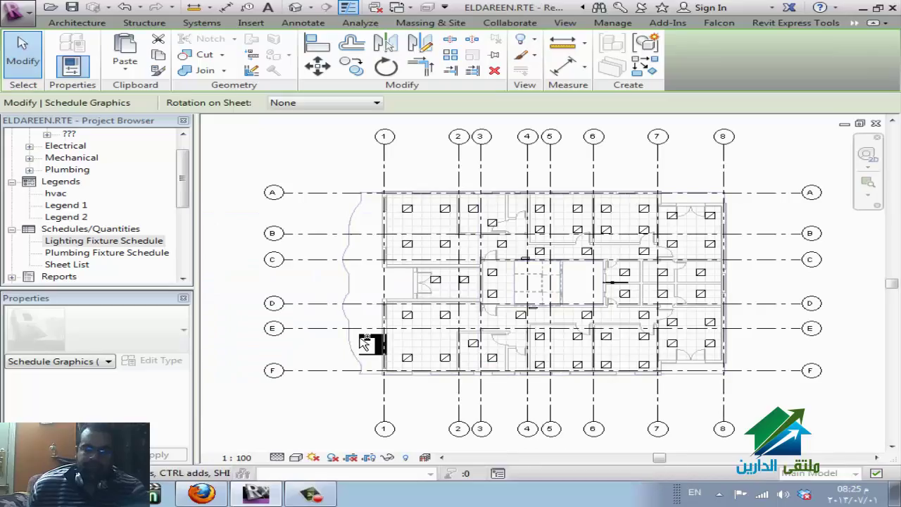
scroll(361, 339, up, 3)
double_click(362, 341)
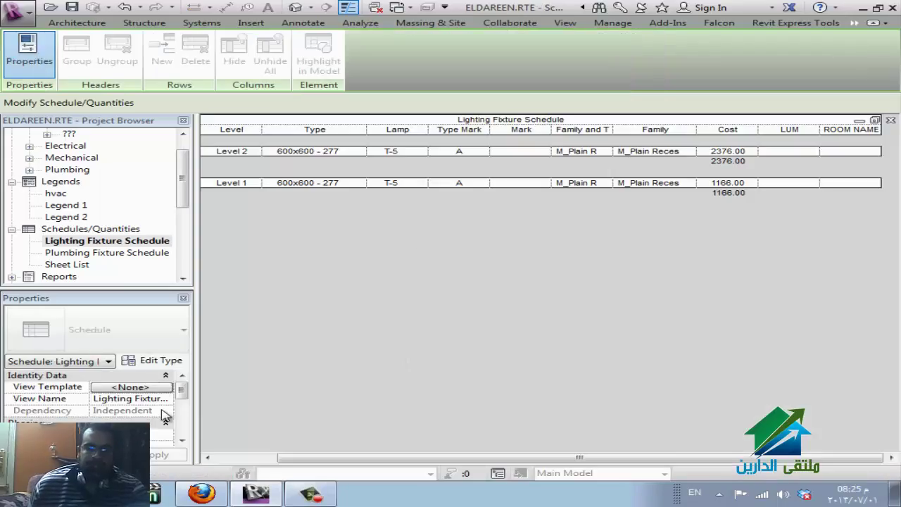
scroll(180, 414, down, 3)
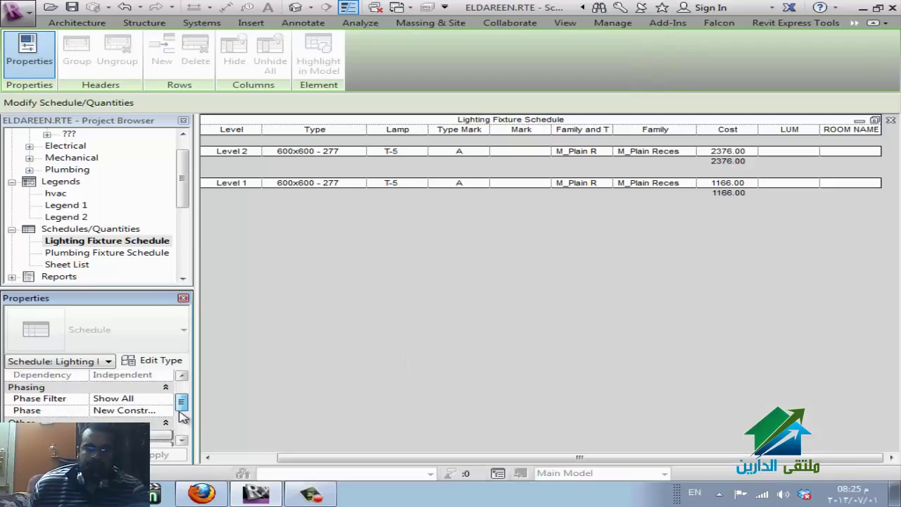
Turn Itemize every instance back on in the schedule's Sorting/Grouping settings.
click(165, 422)
scroll(162, 436, down, 3)
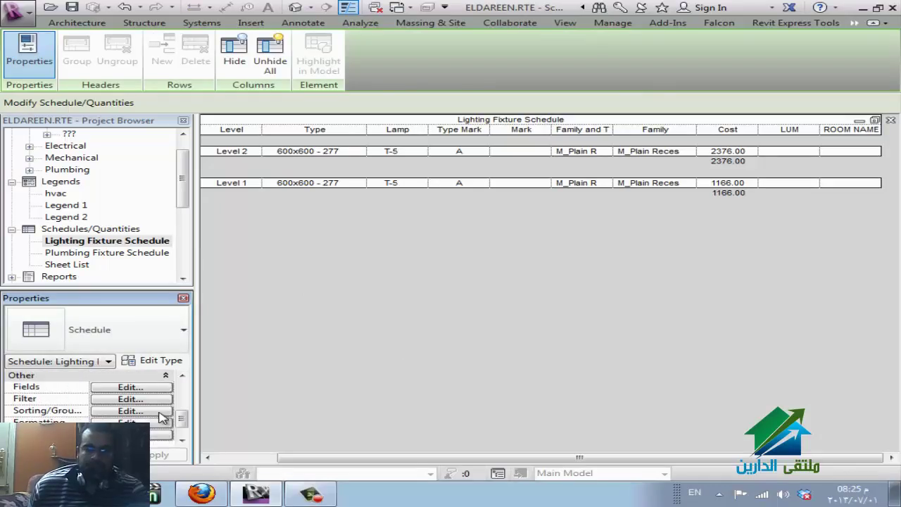
click(156, 398)
click(242, 102)
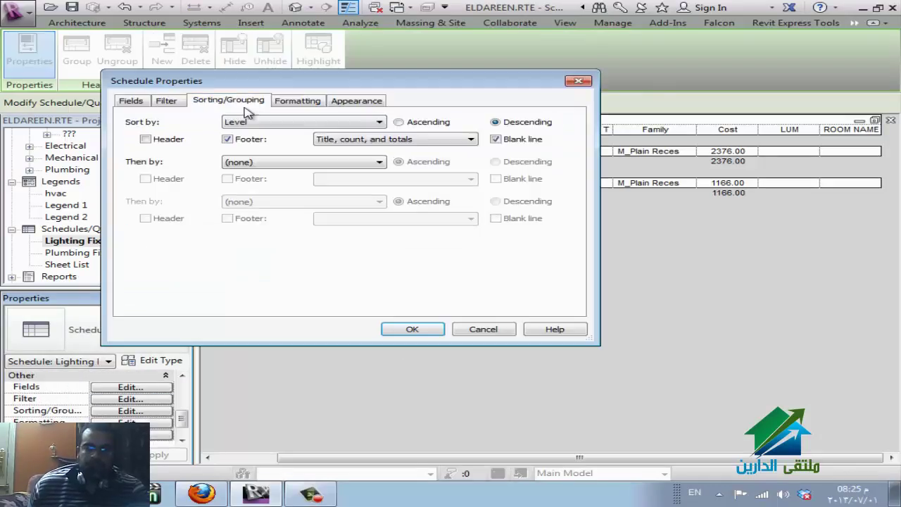
click(218, 302)
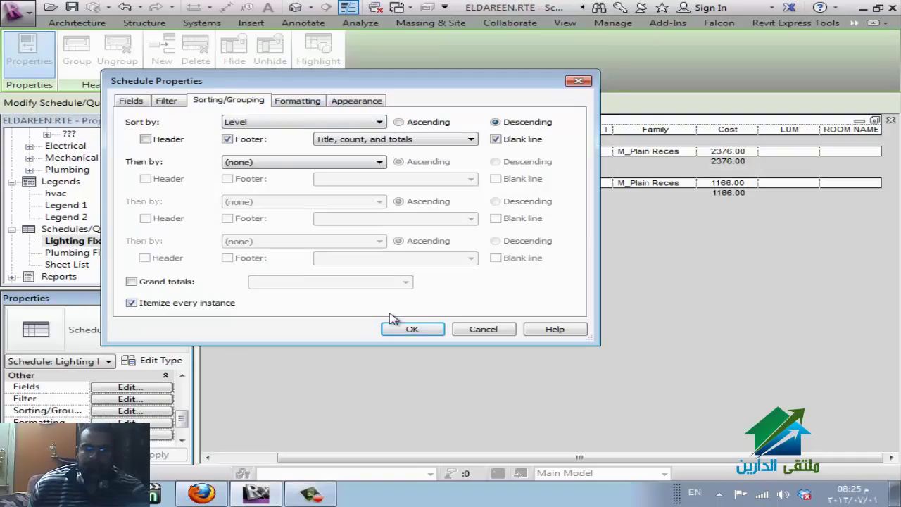
click(414, 328)
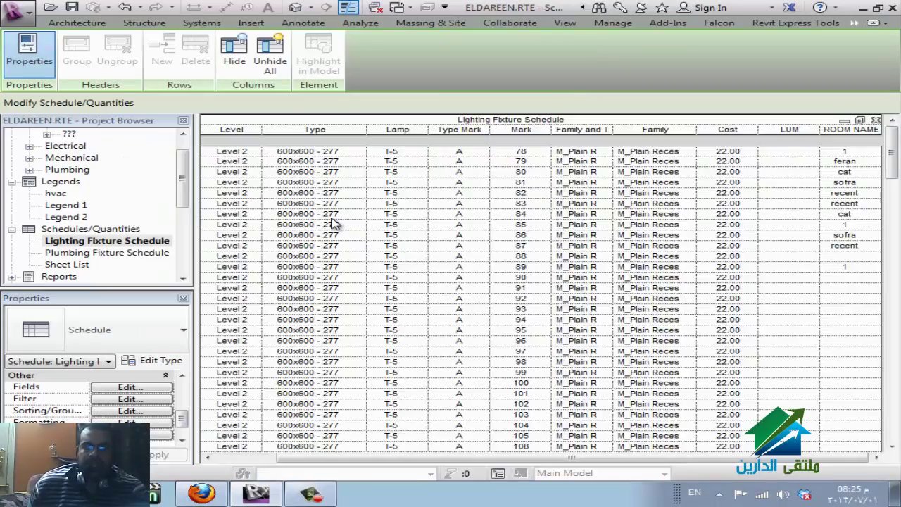
click(227, 172)
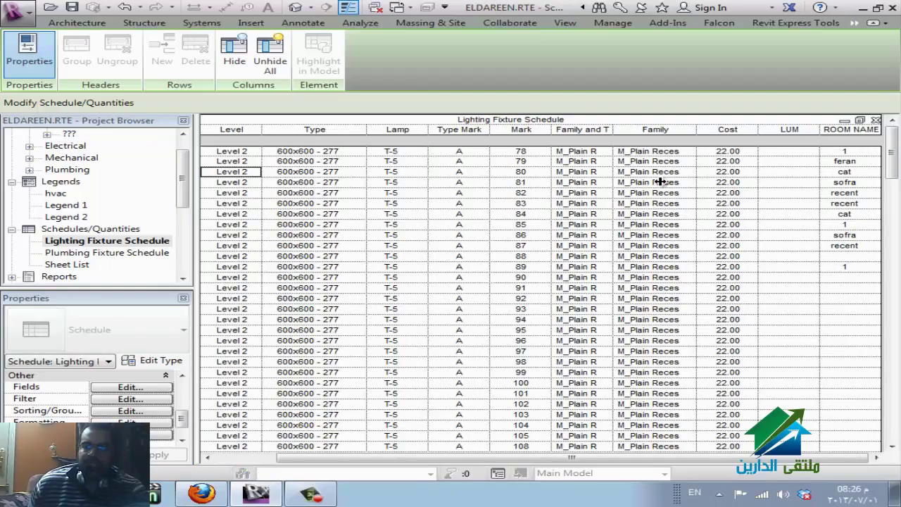
click(239, 257)
click(268, 457)
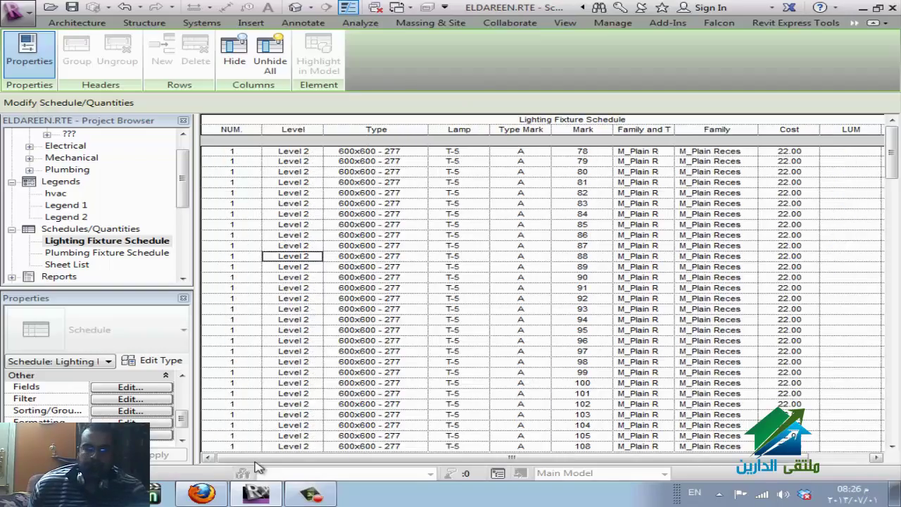
click(228, 366)
click(237, 295)
click(238, 235)
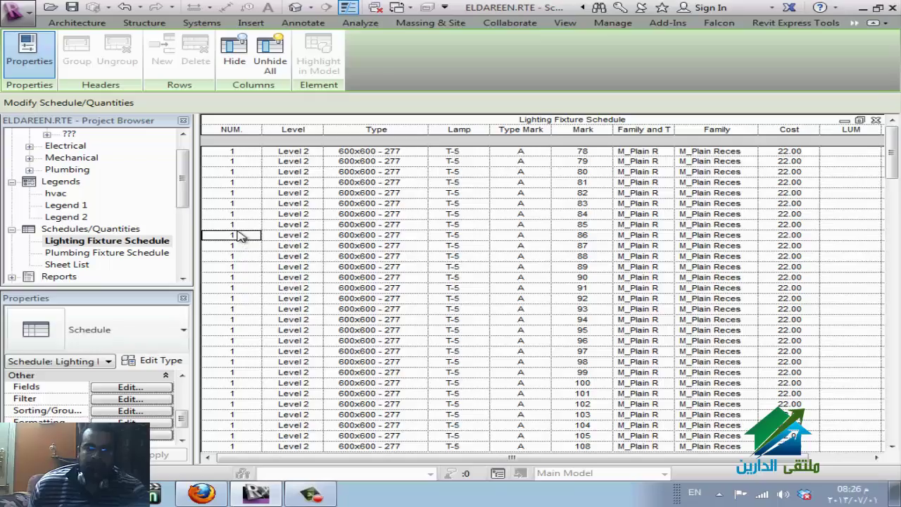
click(231, 193)
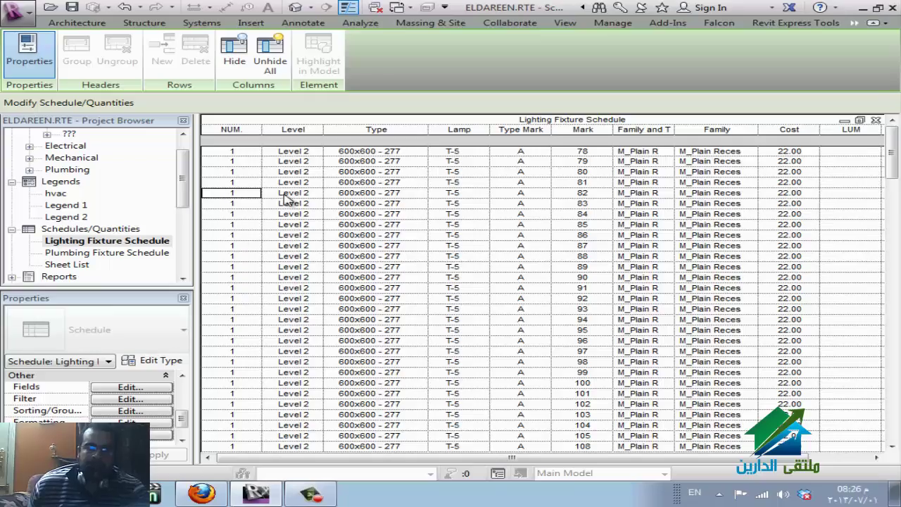
scroll(311, 254, down, 15)
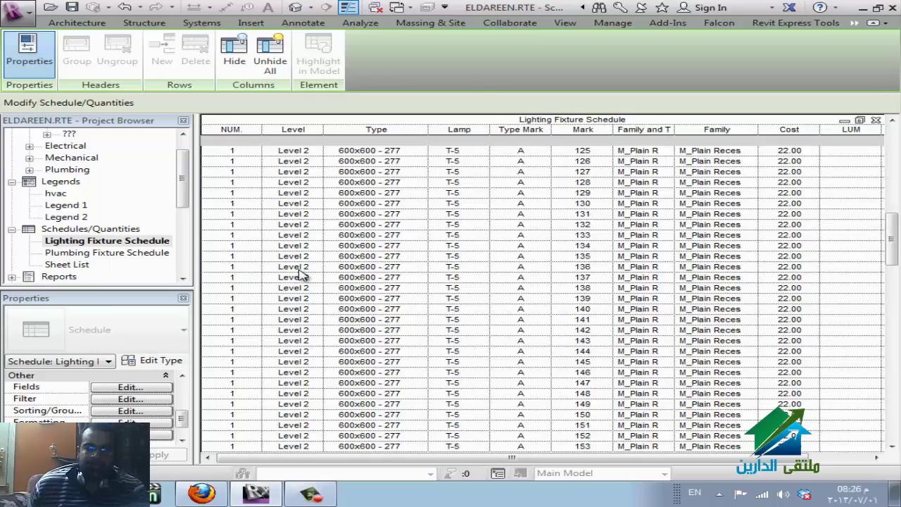
scroll(283, 294, up, 15)
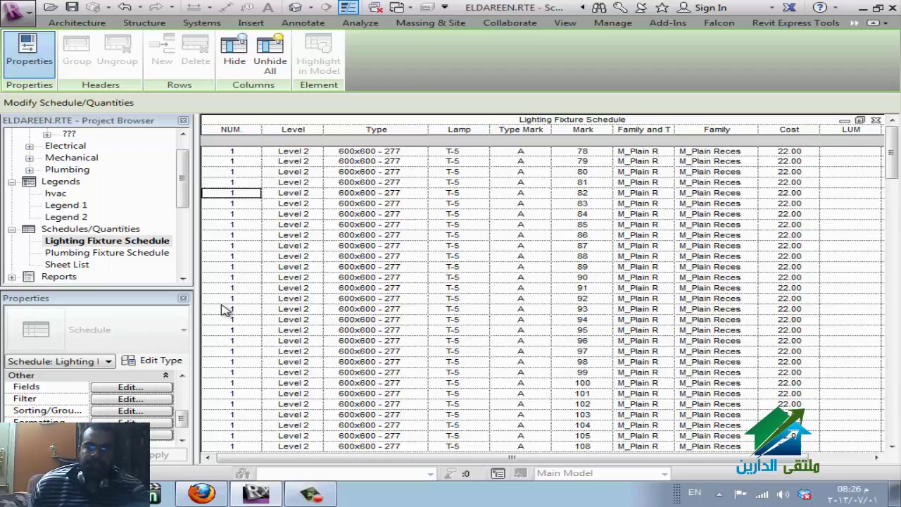
click(109, 231)
Create a new Pipes-category schedule called Pipe Schedule from the Schedules/Quantities group.
right_click(110, 233)
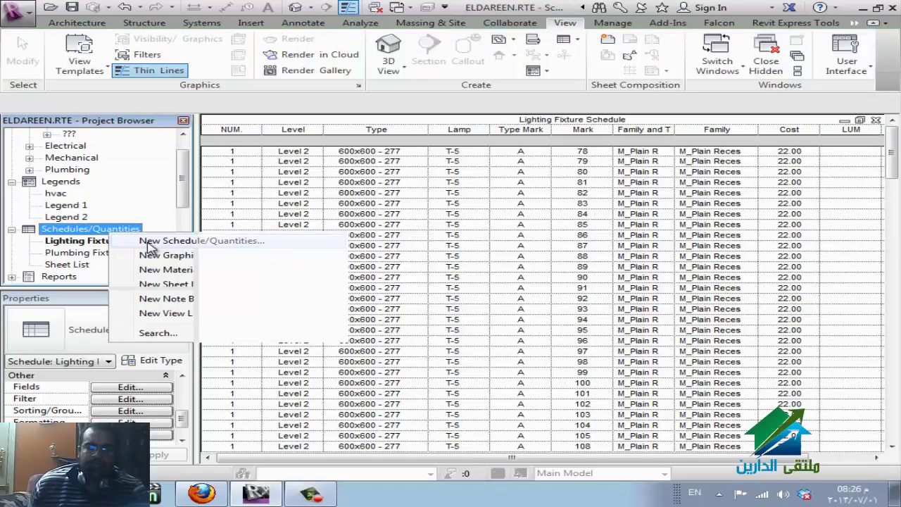
click(176, 240)
drag(426, 214, 420, 288)
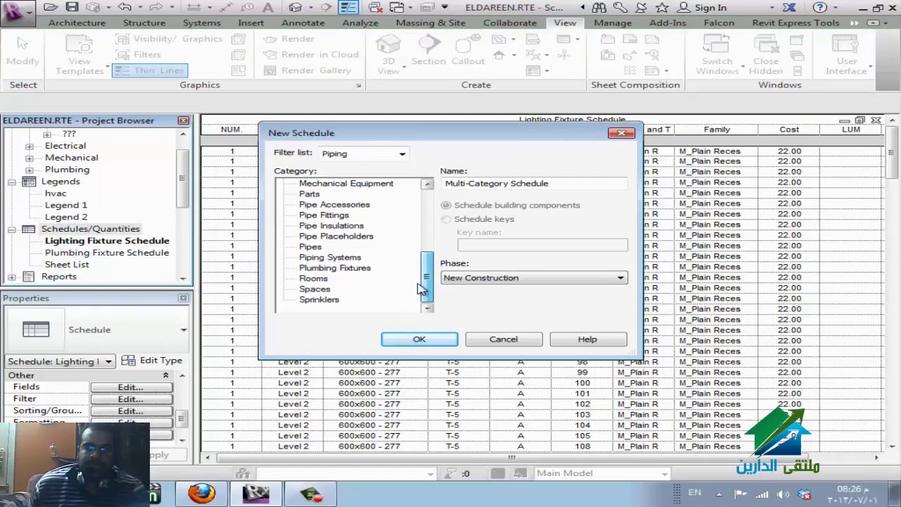
click(306, 248)
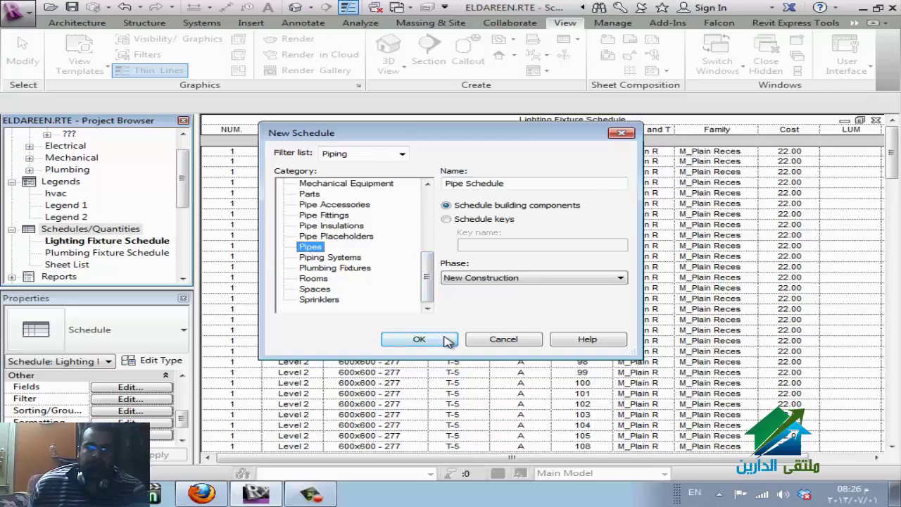
click(419, 339)
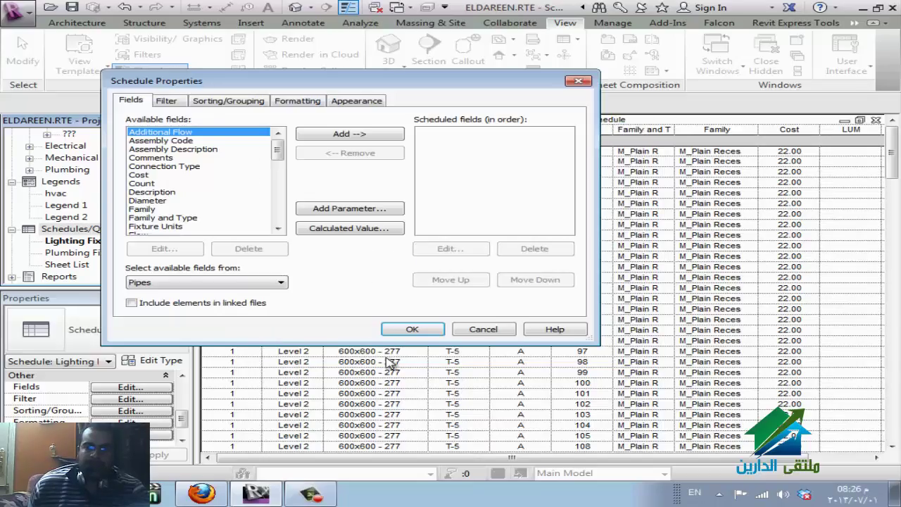
Add Cost, Count, Flow, Size and Type Mark to the scheduled fields.
double_click(140, 175)
double_click(146, 176)
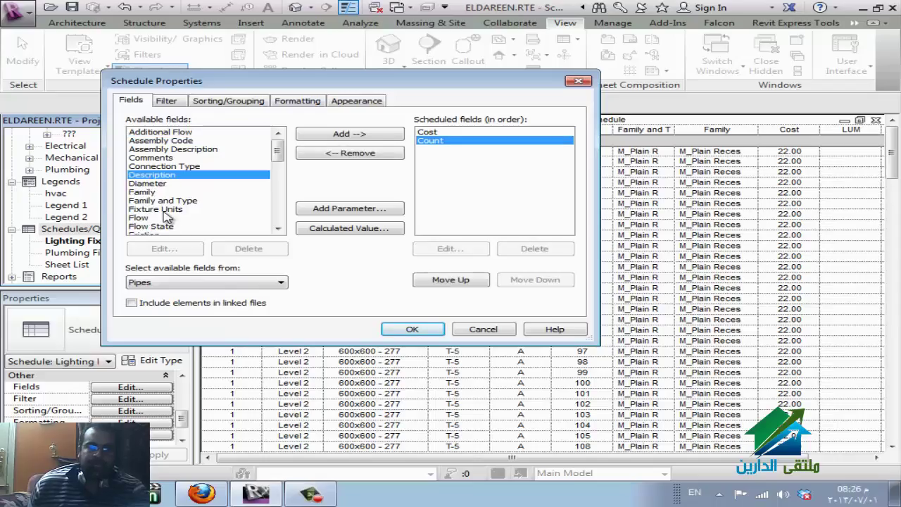
double_click(139, 217)
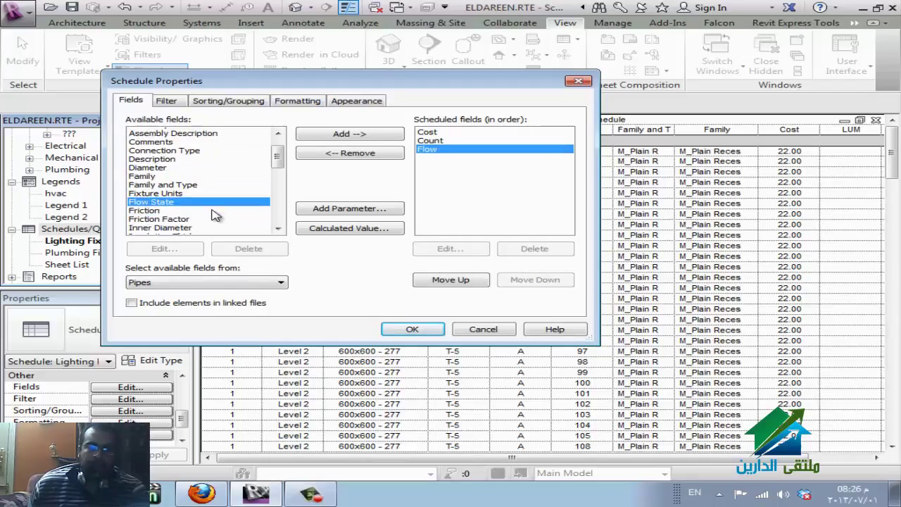
scroll(182, 201, down, 1)
scroll(175, 181, down, 2)
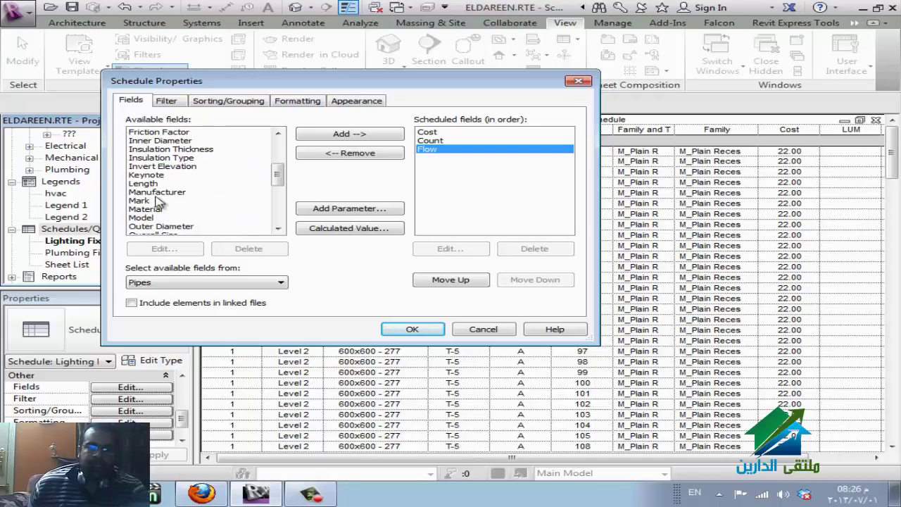
scroll(211, 210, down, 3)
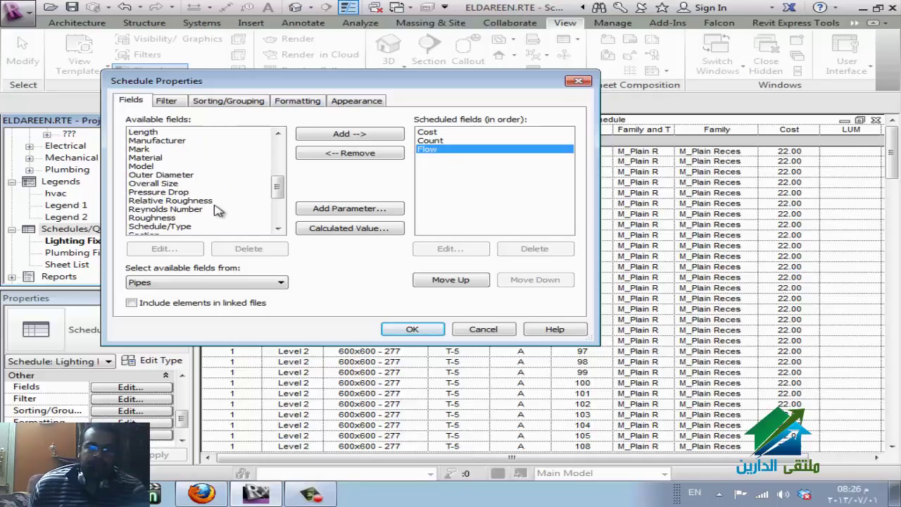
scroll(162, 208, down, 2)
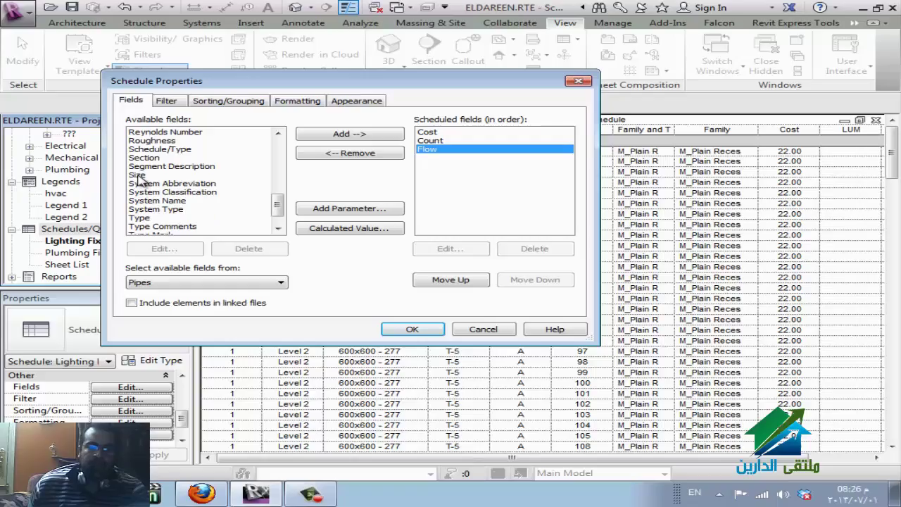
double_click(139, 176)
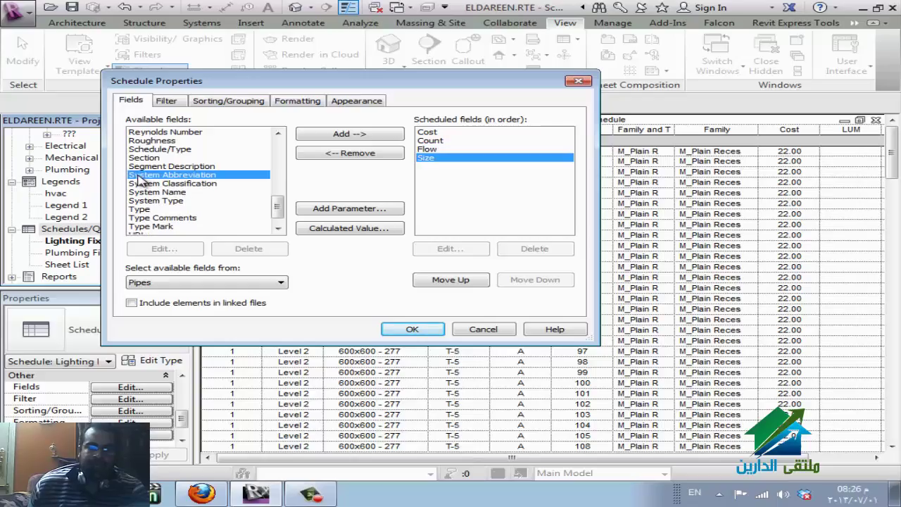
double_click(151, 226)
Add System Name, System Type and Length, then confirm the fields to build the schedule.
scroll(157, 221, down, 1)
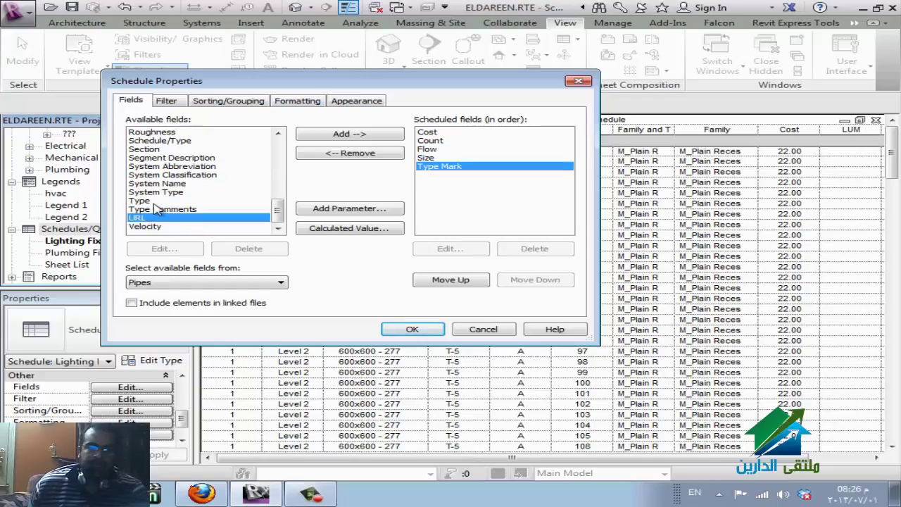
double_click(167, 185)
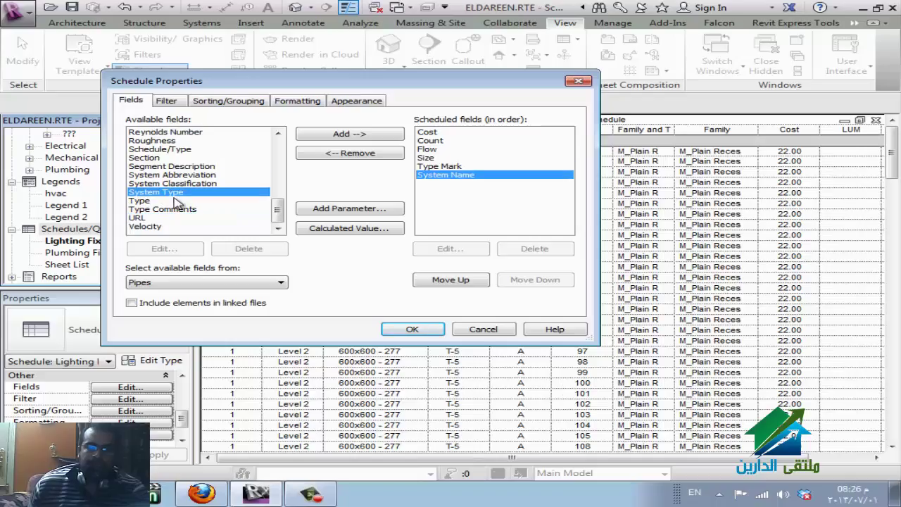
double_click(178, 198)
scroll(228, 210, up, 4)
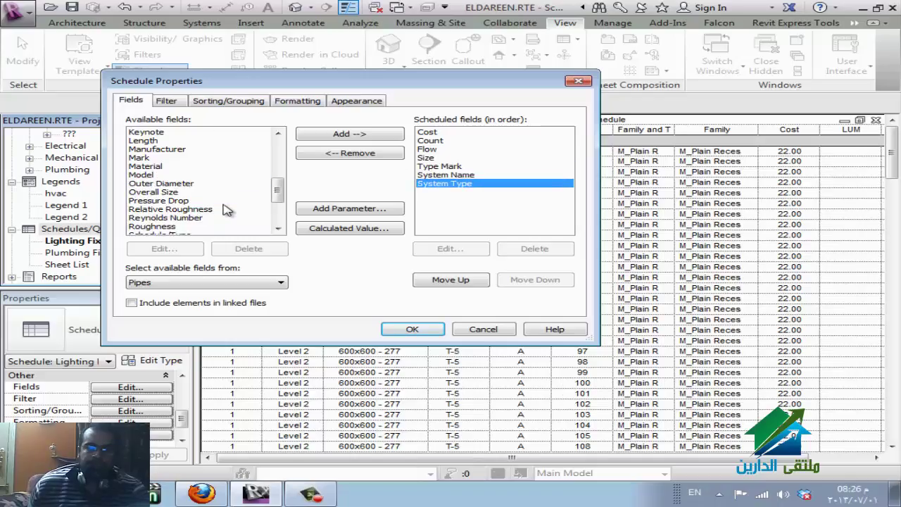
scroll(227, 209, up, 5)
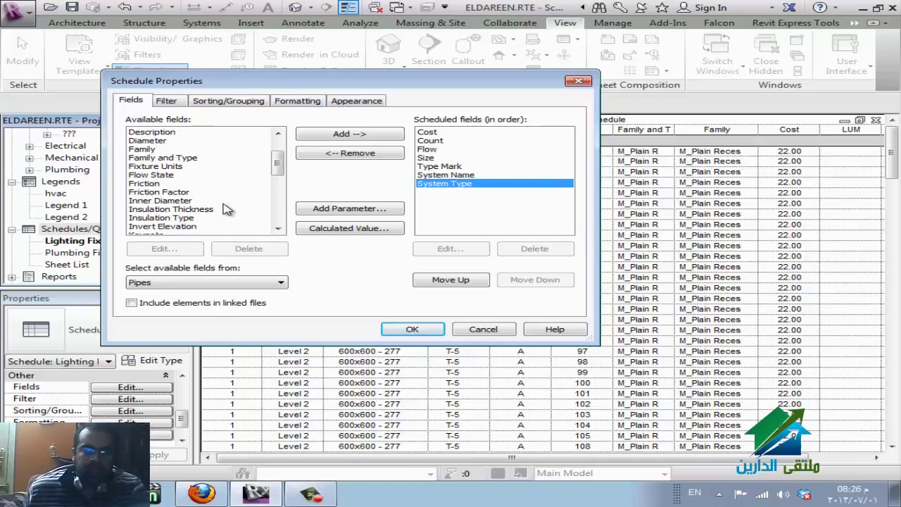
scroll(223, 208, up, 1)
scroll(232, 215, down, 3)
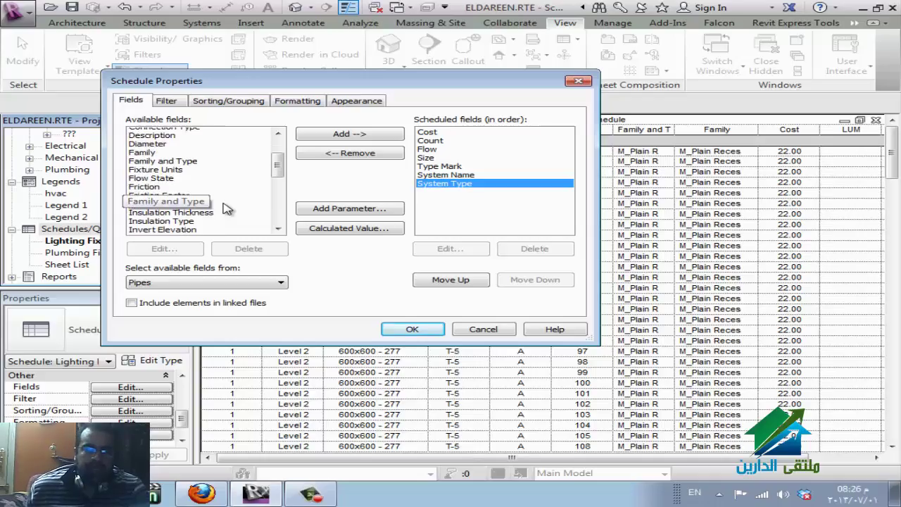
scroll(240, 221, down, 2)
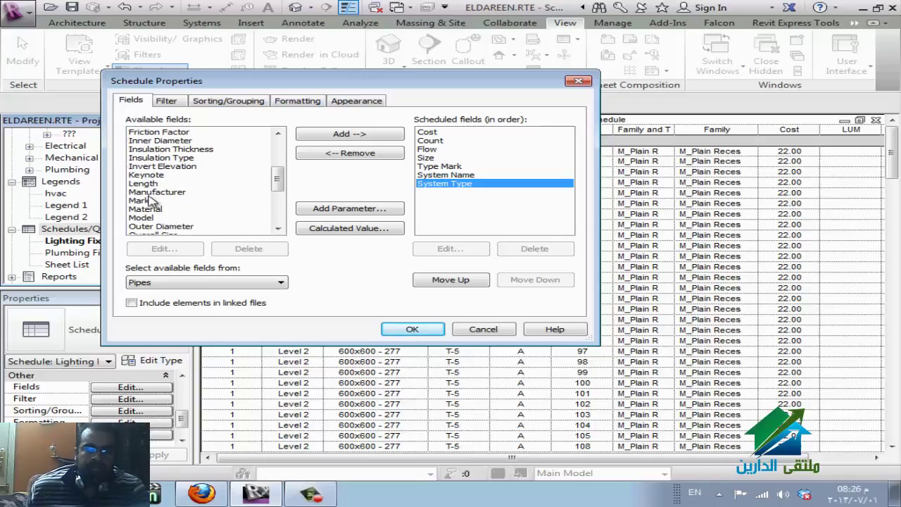
click(150, 184)
double_click(150, 185)
scroll(250, 205, down, 3)
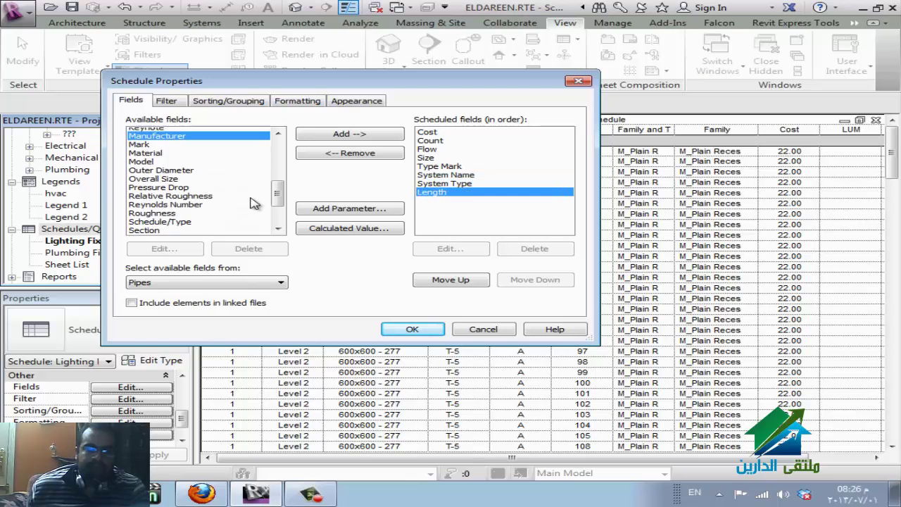
scroll(255, 210, down, 2)
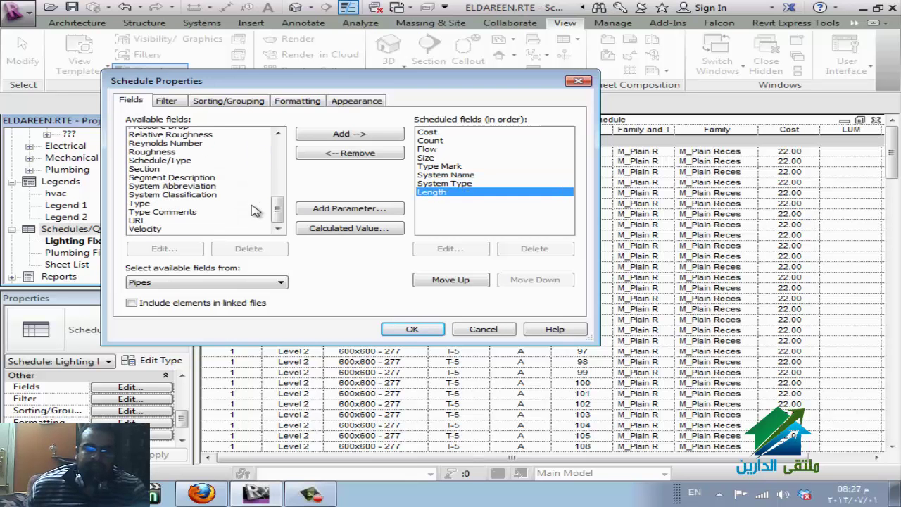
click(400, 330)
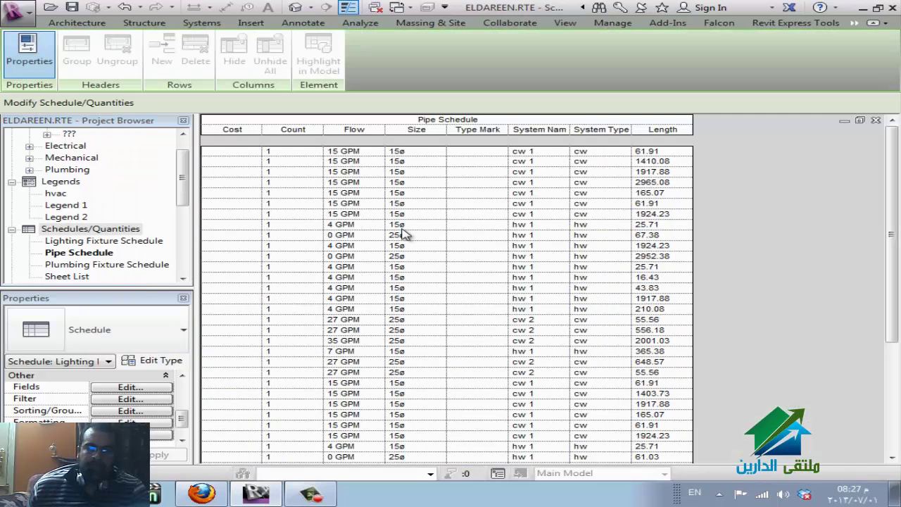
Pick a pipe row in the schedule and highlight that pipe in the model.
click(251, 296)
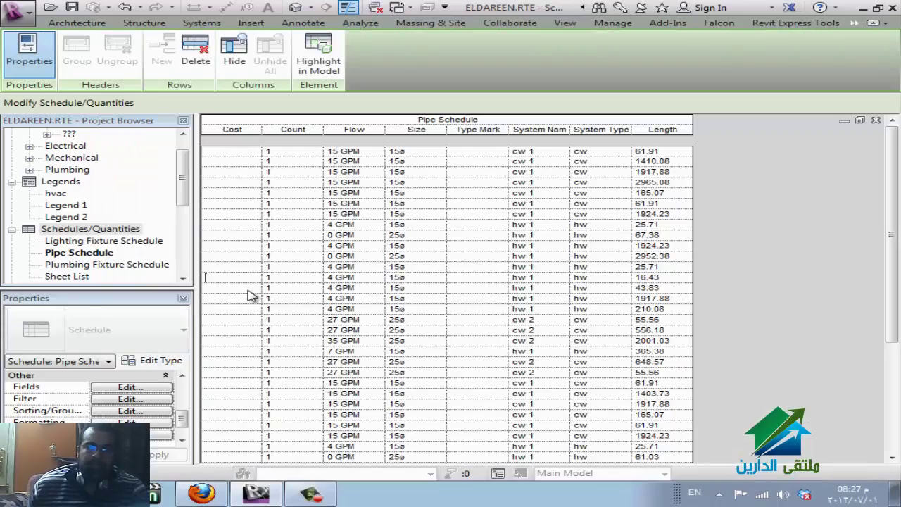
click(253, 277)
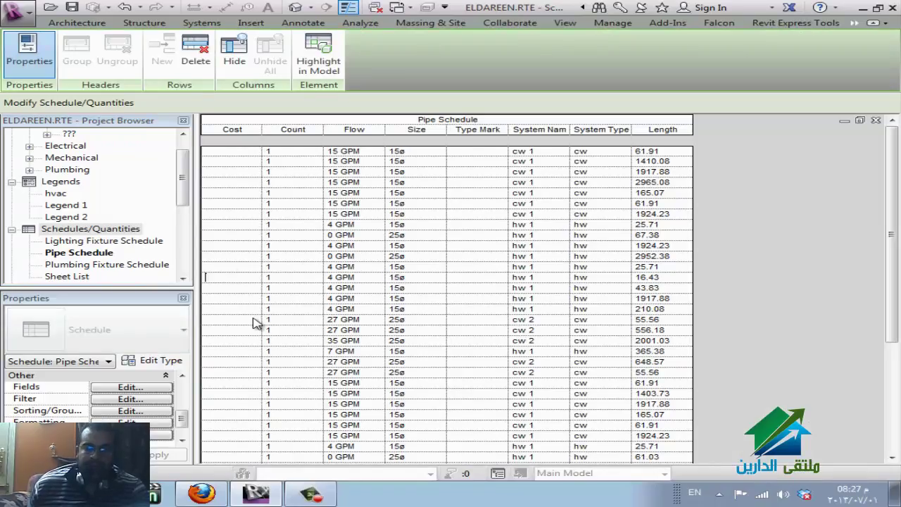
click(232, 203)
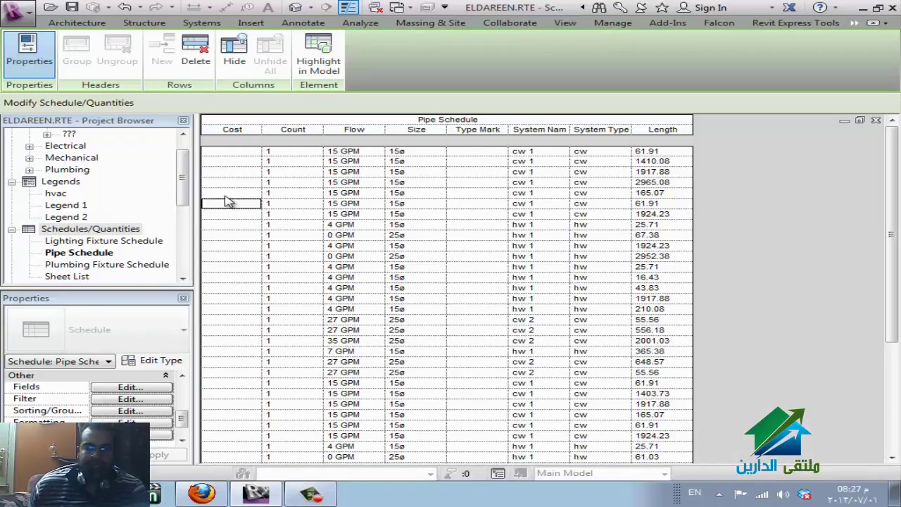
click(227, 161)
key(Escape)
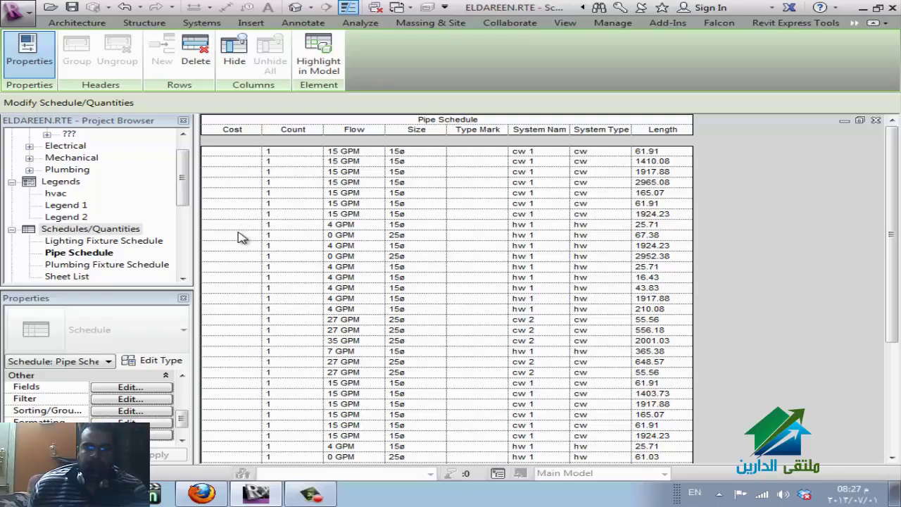
click(243, 227)
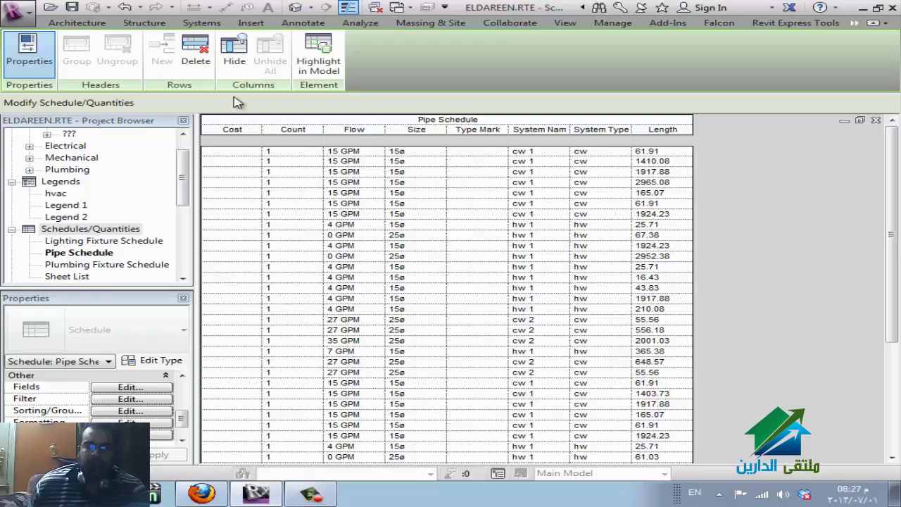
click(319, 66)
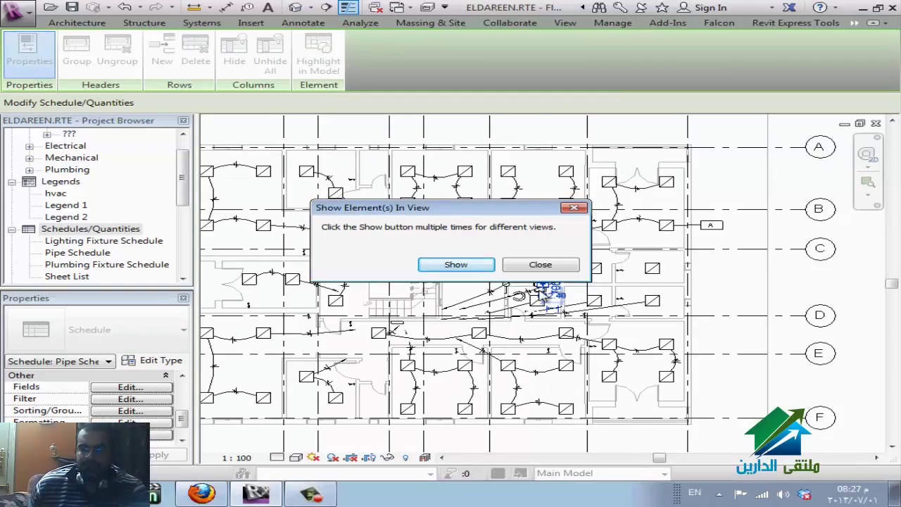
click(539, 266)
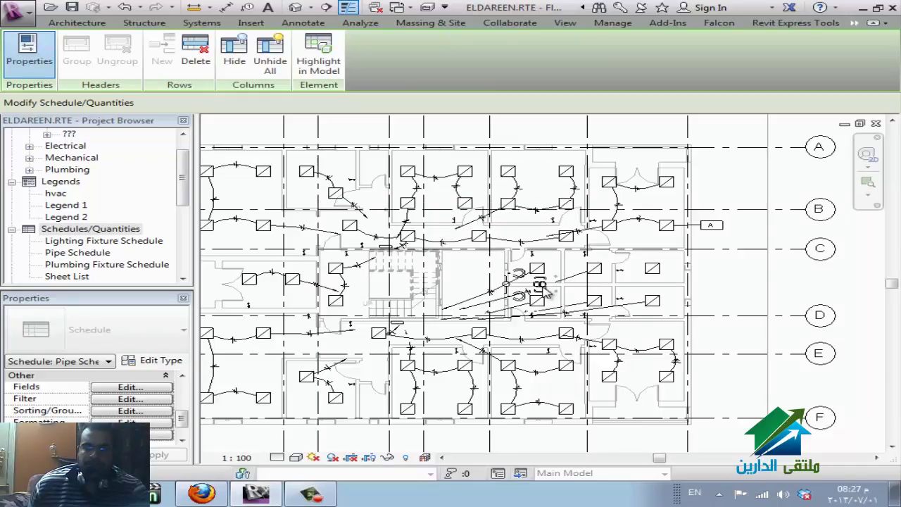
Set the floor plan's detail level to Fine.
scroll(546, 294, up, 5)
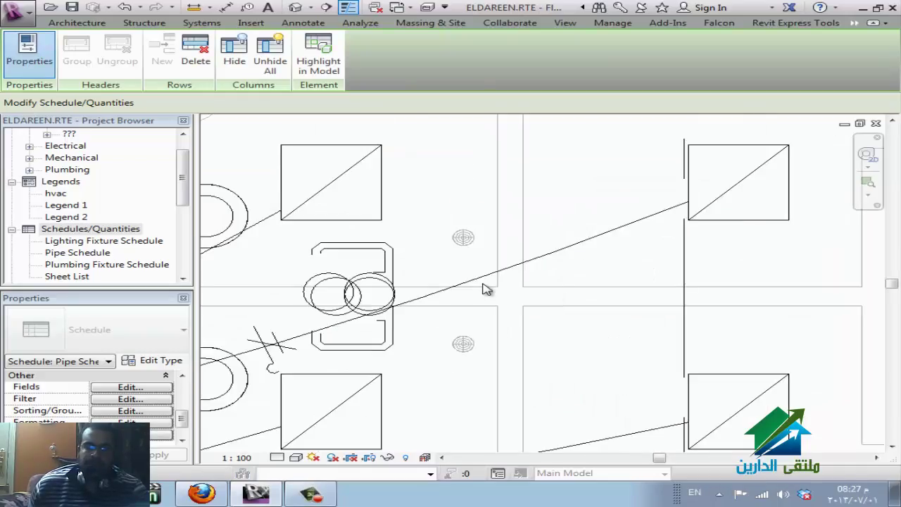
click(280, 457)
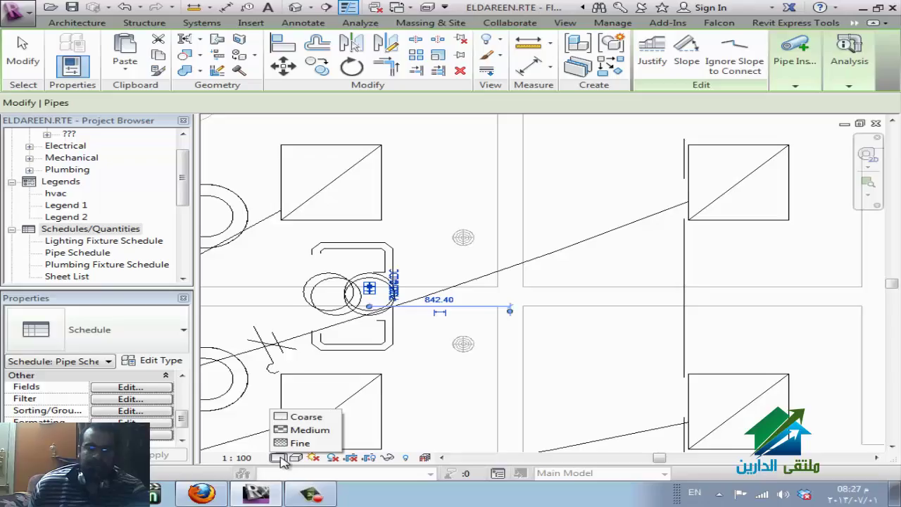
click(299, 443)
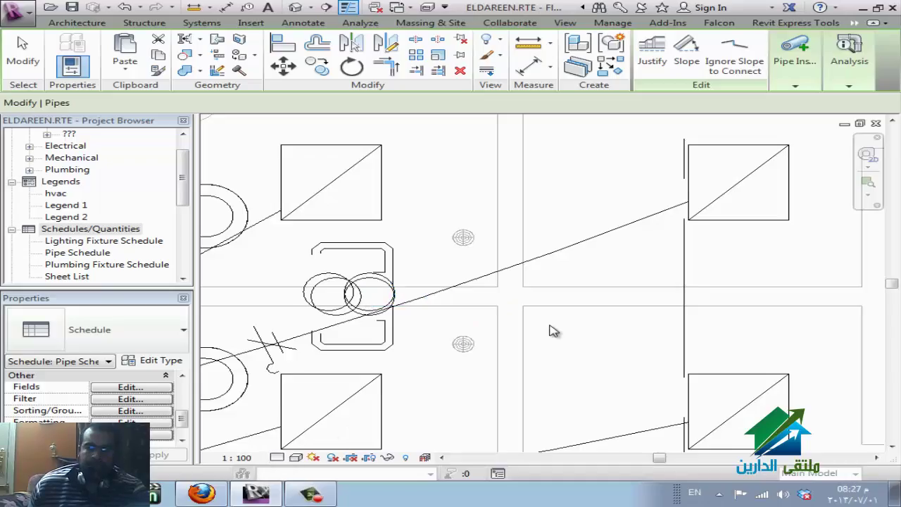
key(Escape)
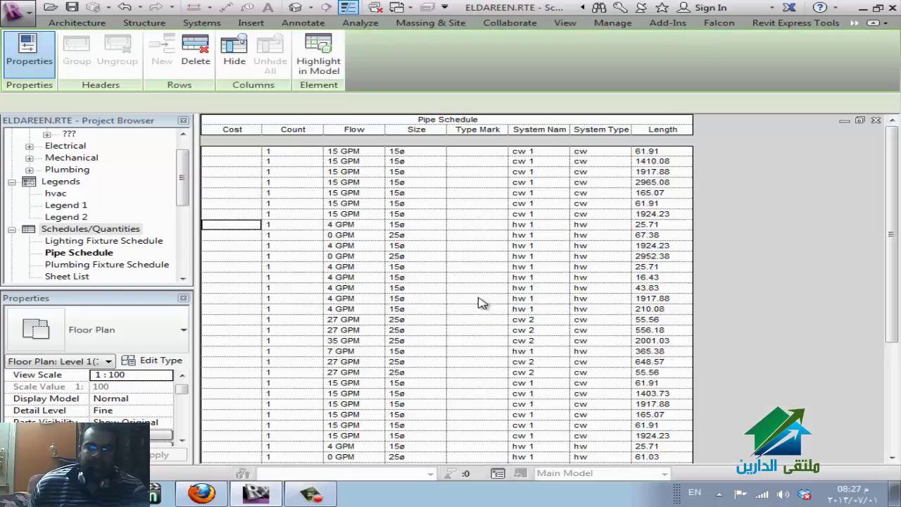
Show the chosen pipe in the floor plan again.
click(318, 60)
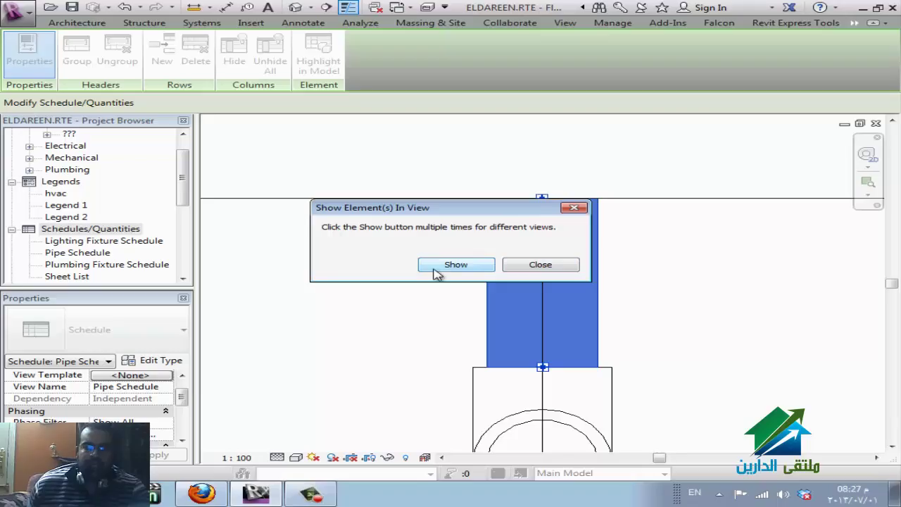
click(436, 270)
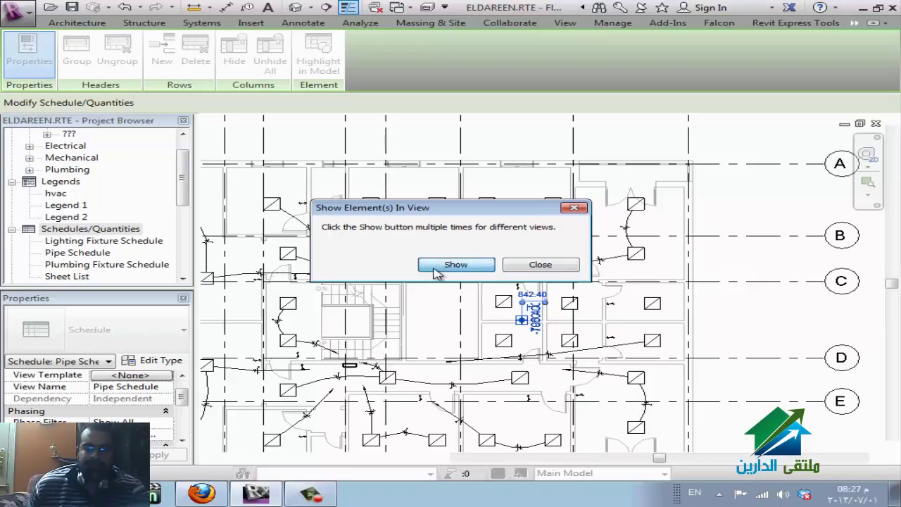
click(435, 270)
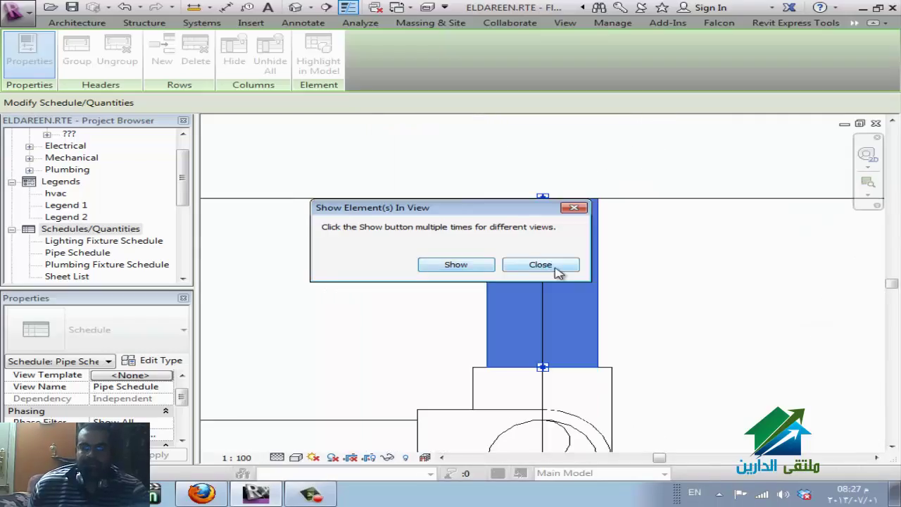
click(554, 265)
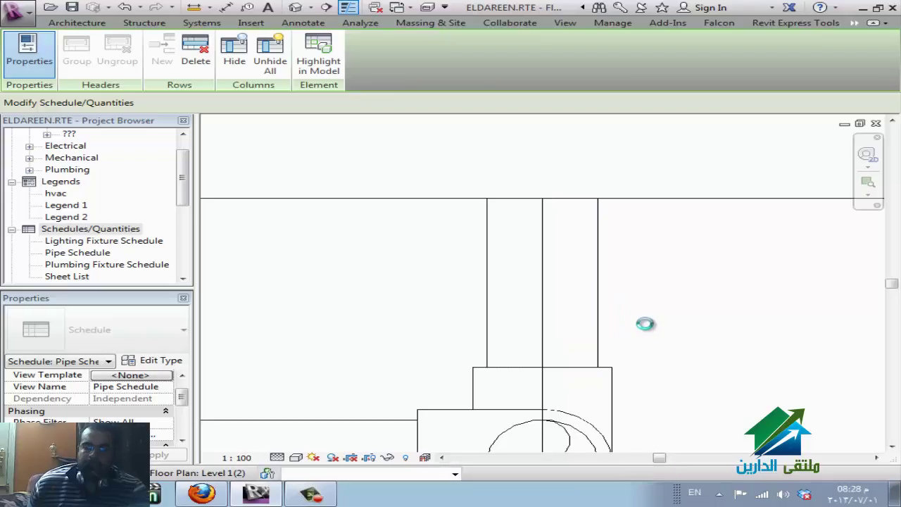
Delete the vertical pipe segment, then open the Pipe Schedule from the Project Browser.
click(598, 285)
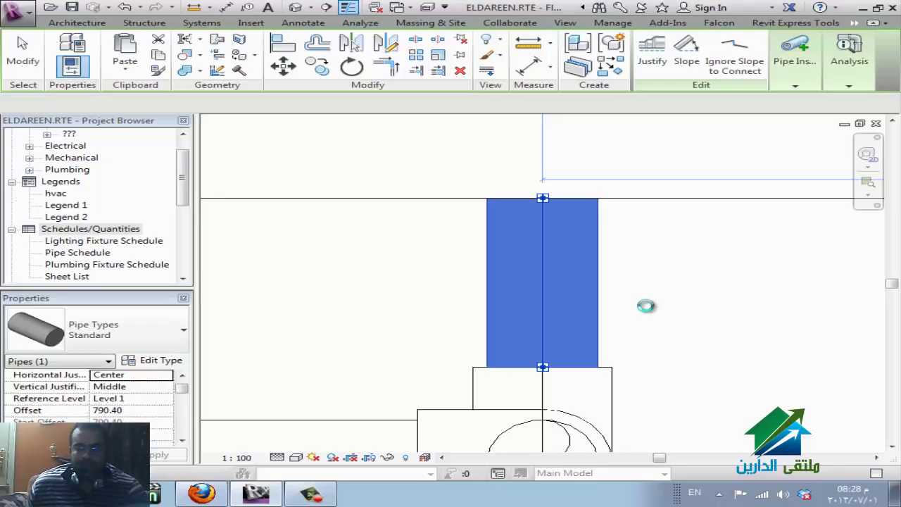
click(650, 312)
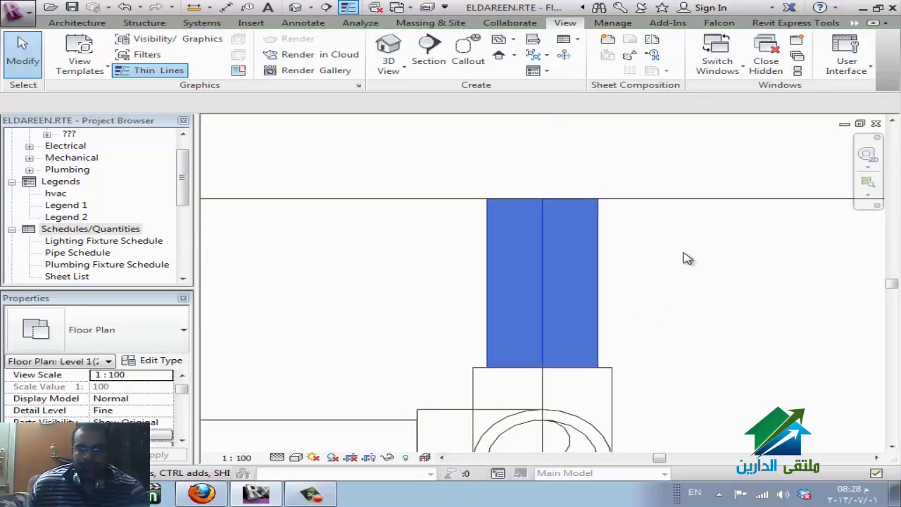
key(Delete)
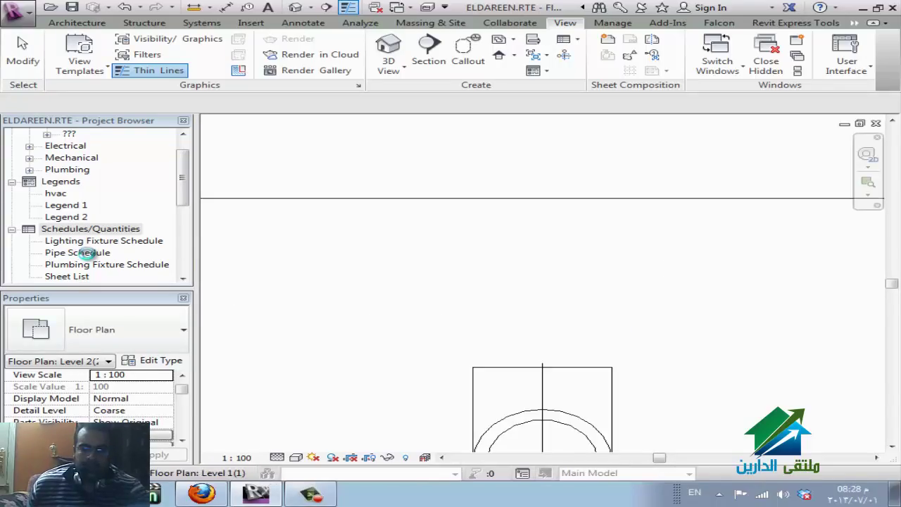
click(88, 257)
double_click(91, 255)
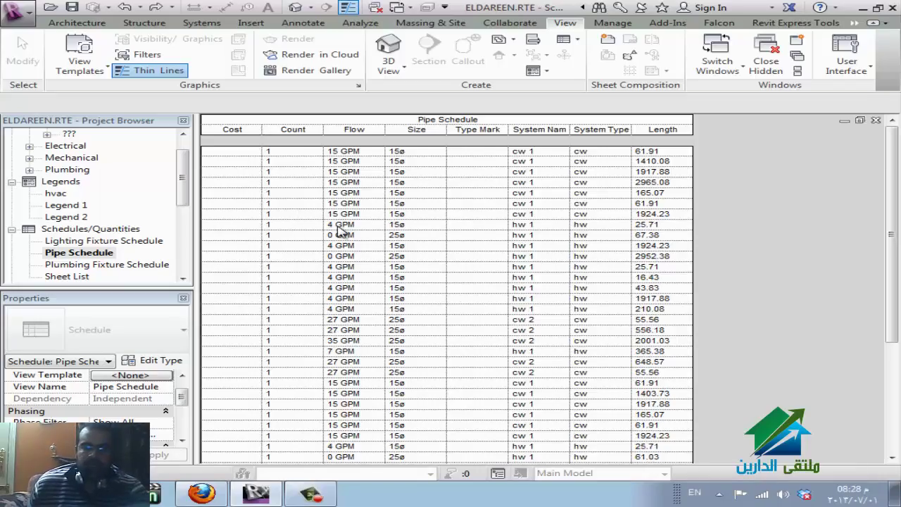
Remove the 4 GPM pipe of length 25.71 through the schedule, then return to the Level 1 plan.
click(338, 225)
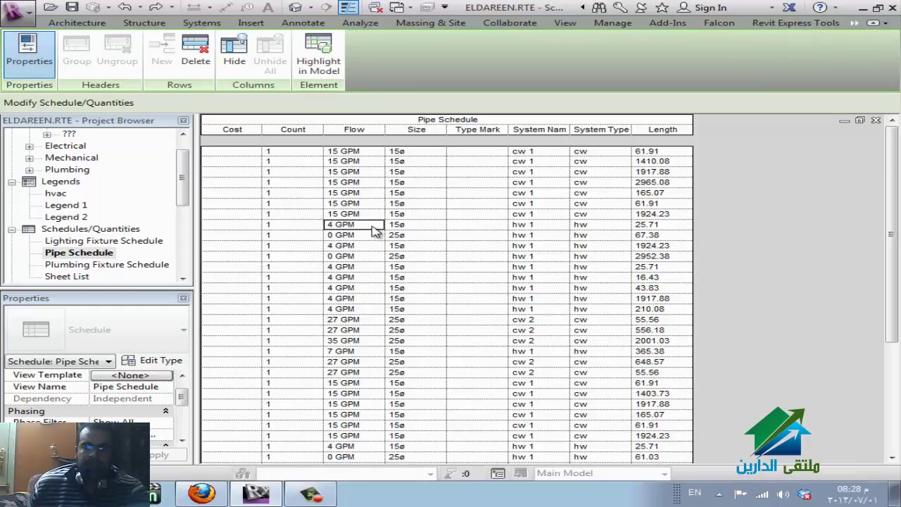
click(197, 50)
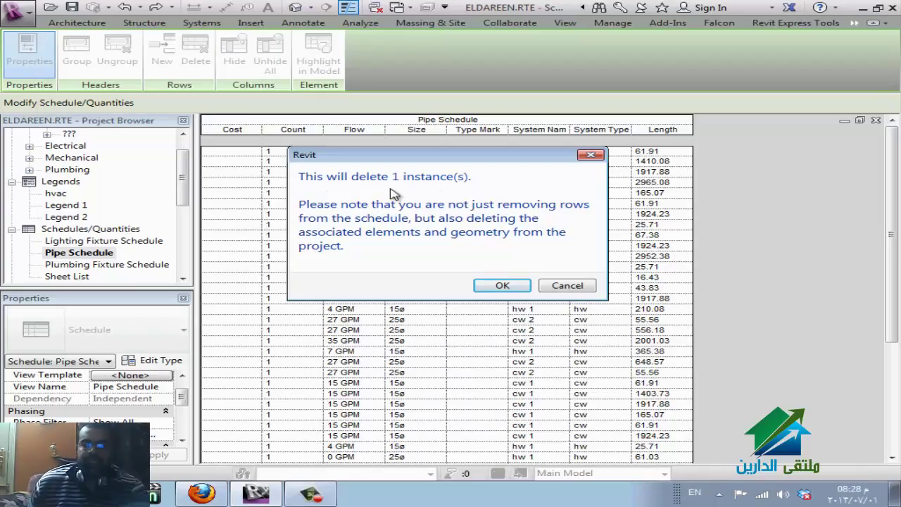
click(503, 285)
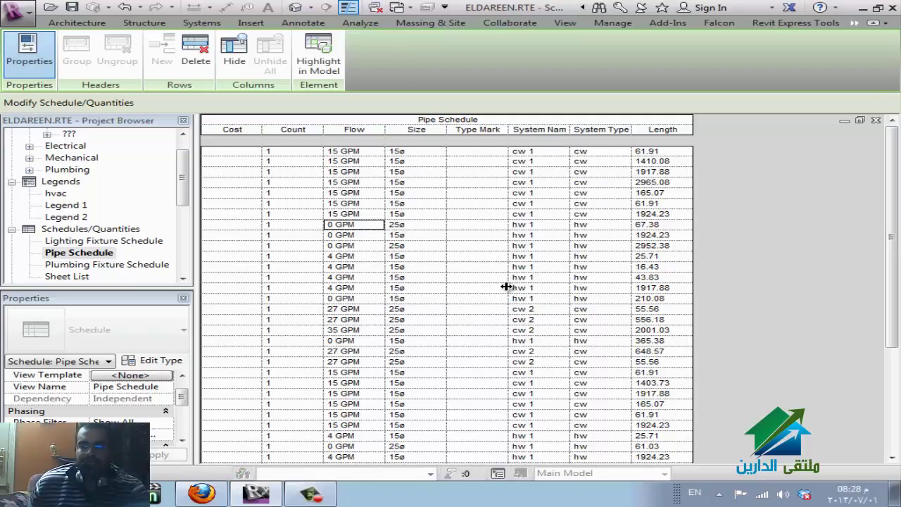
key(ctrl+Tab)
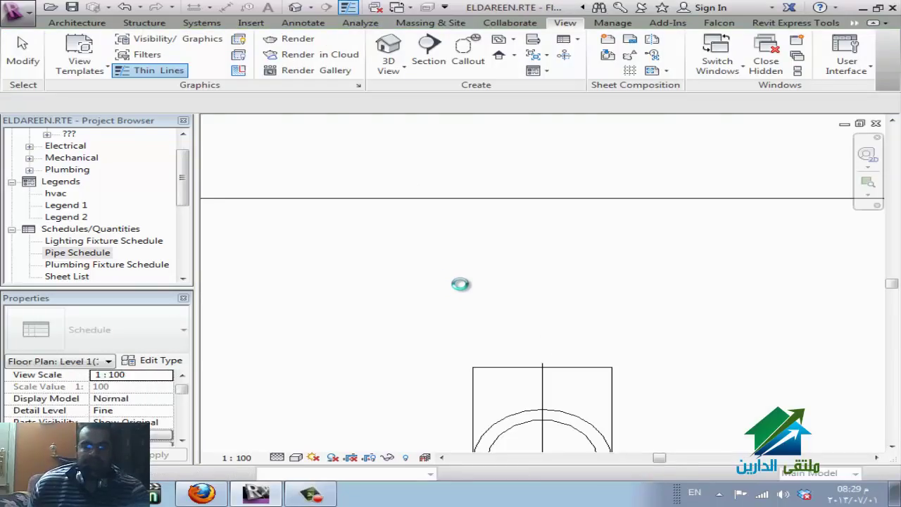
Undo the deletion to restore the 4 GPM, 25.71 pipe, then reopen the Pipe Schedule.
key(ctrl+Tab)
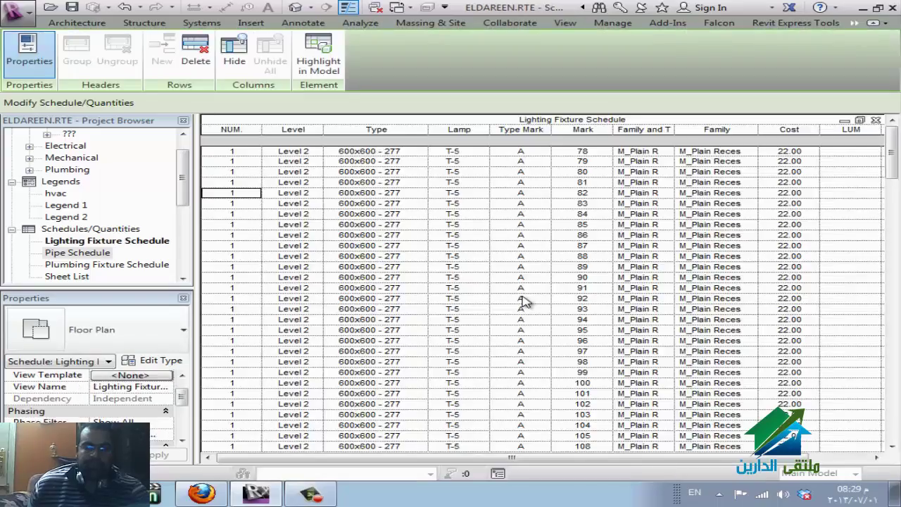
key(ctrl+Tab)
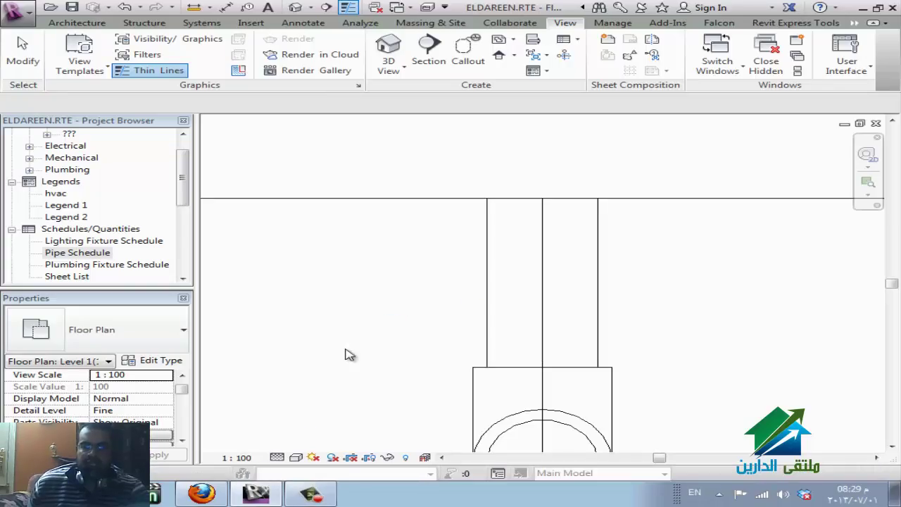
double_click(101, 255)
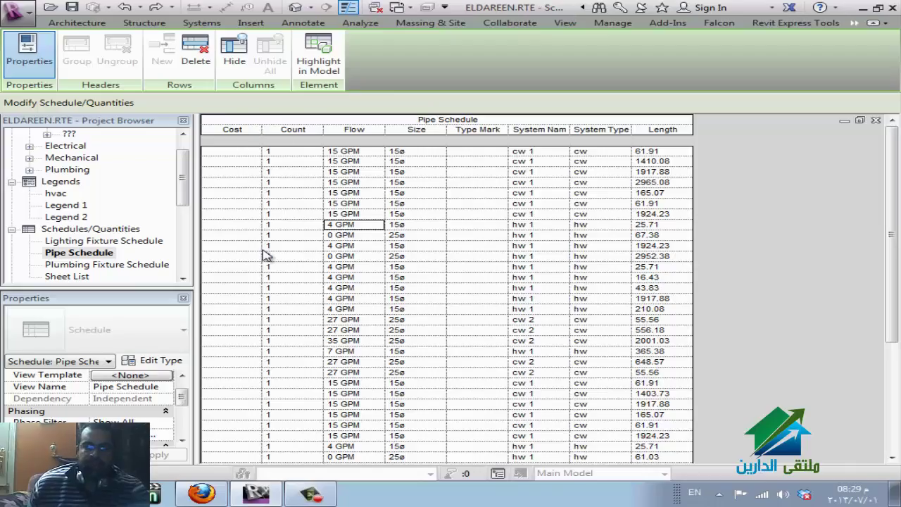
Slightly narrow the blank Cost column next to Count in the Pipe Schedule.
click(237, 237)
drag(234, 181, 234, 213)
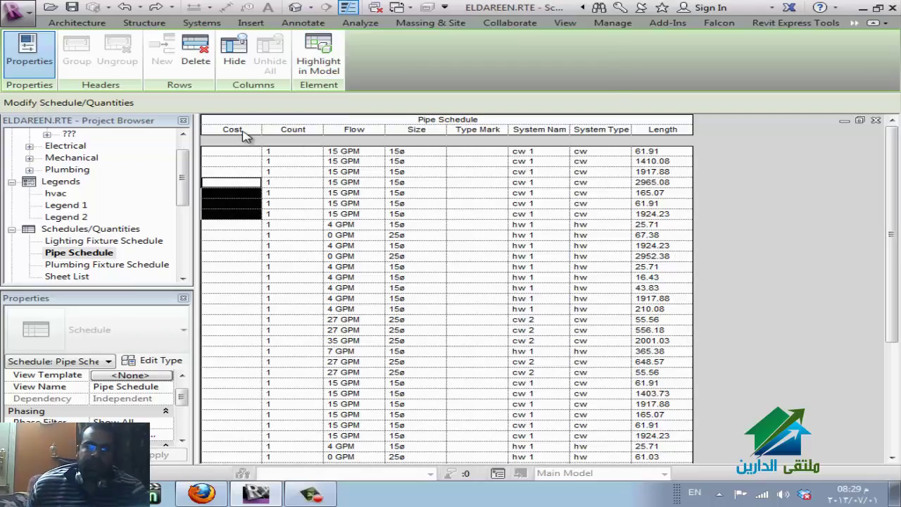
drag(261, 128, 259, 128)
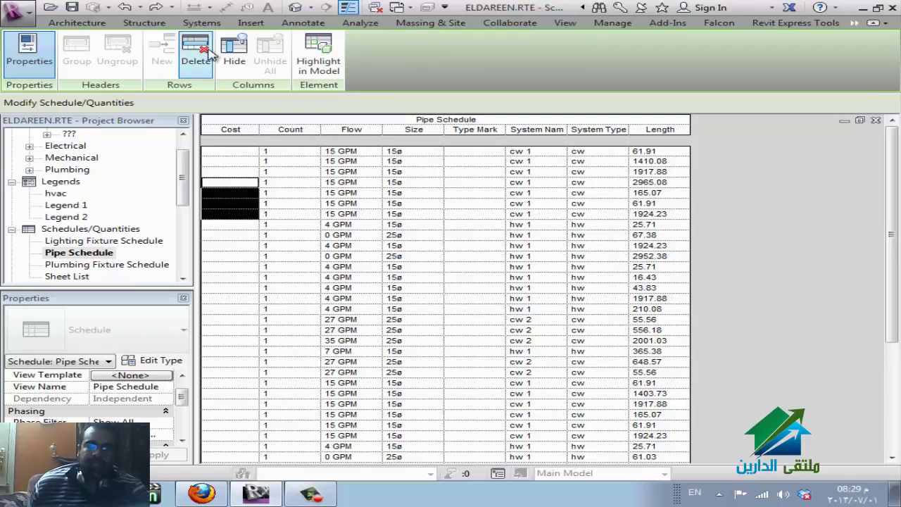
click(247, 189)
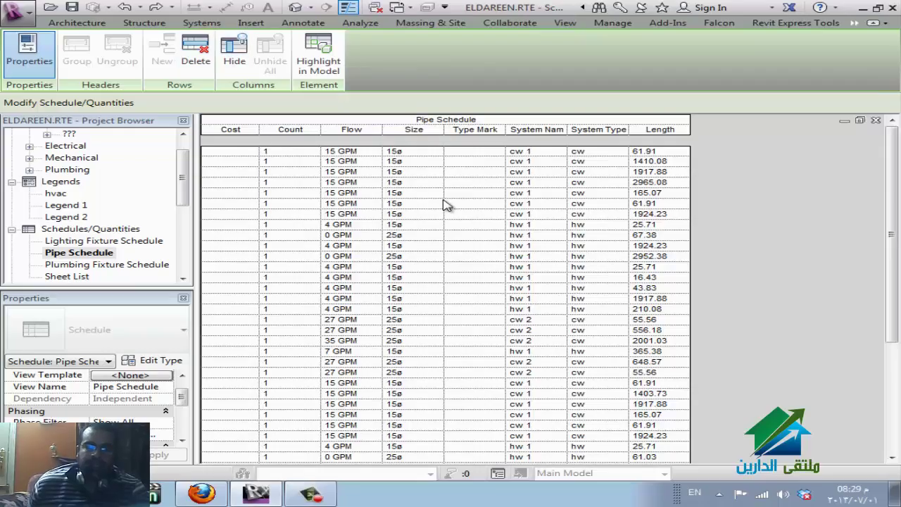
drag(283, 131, 238, 134)
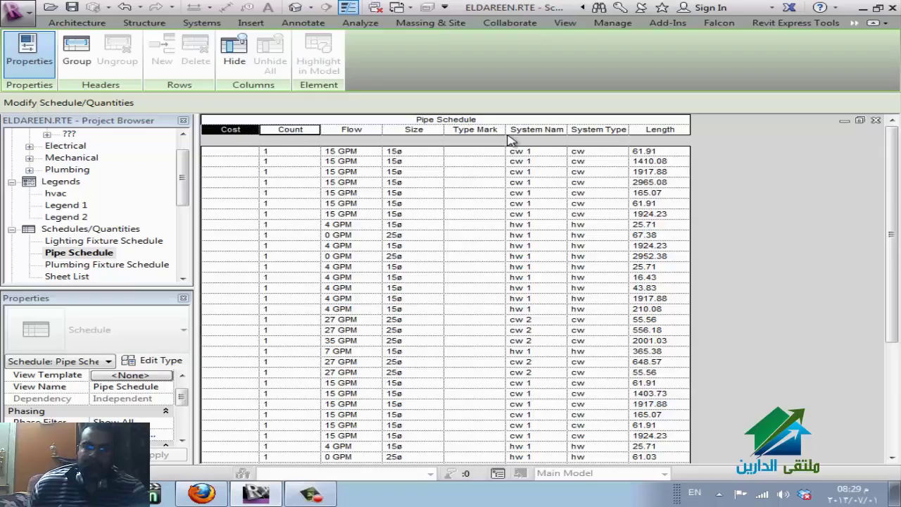
Group the System Name and System Type headers and title the new header SYSTEM.
click(619, 130)
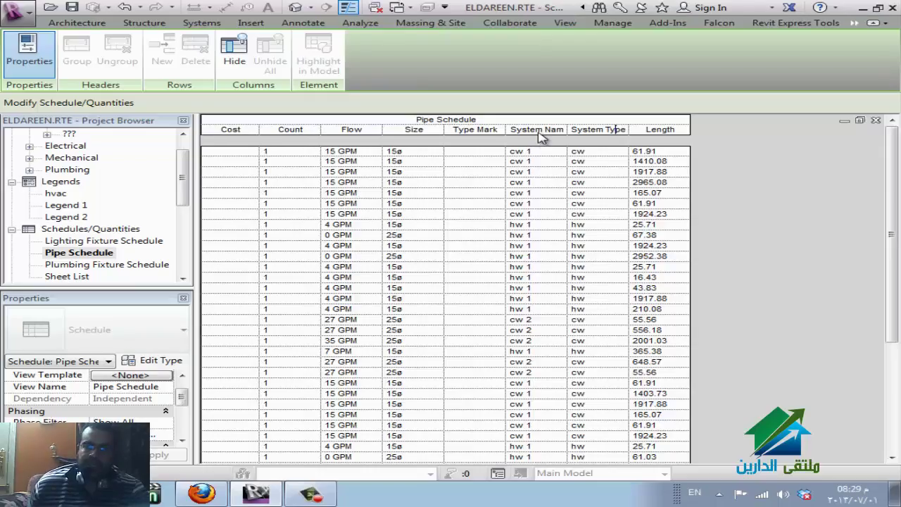
drag(541, 137, 594, 138)
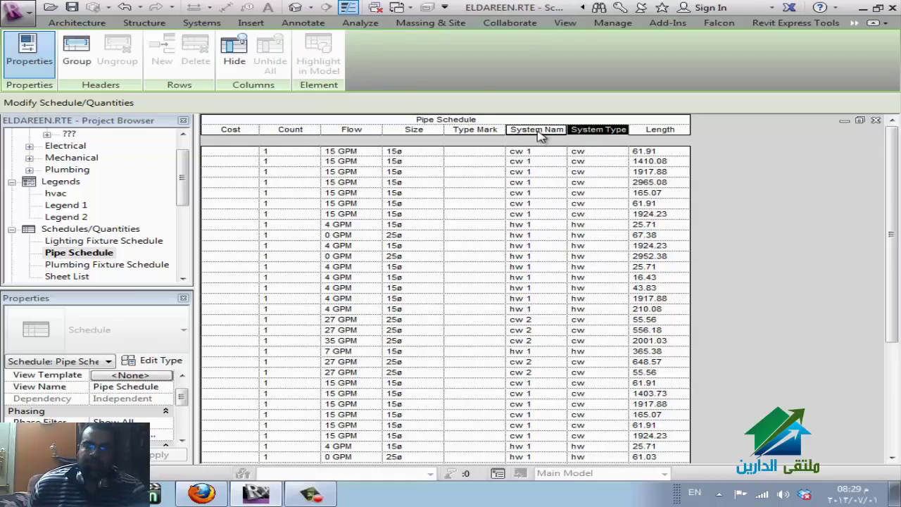
click(514, 130)
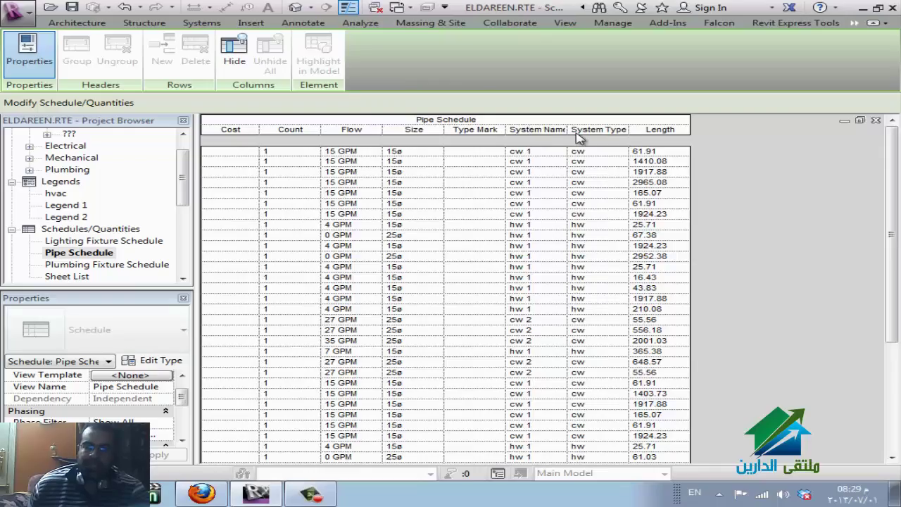
drag(577, 137, 543, 137)
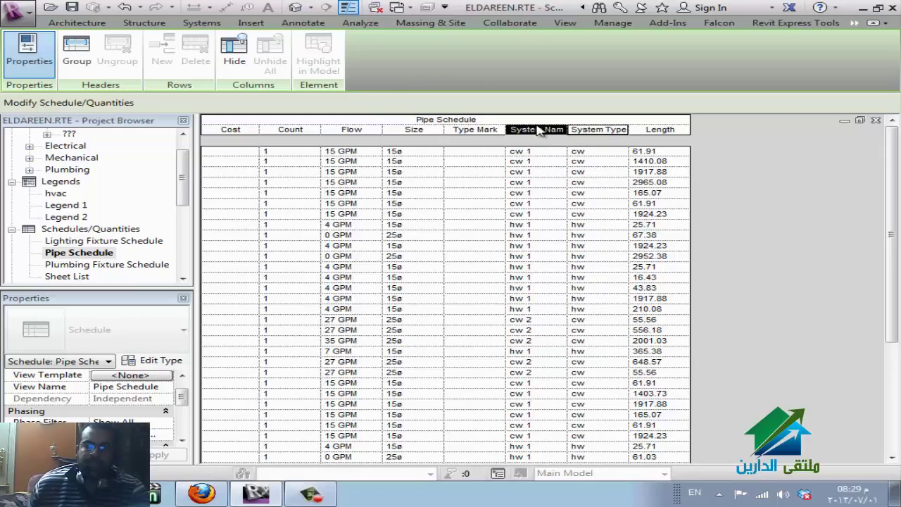
click(87, 60)
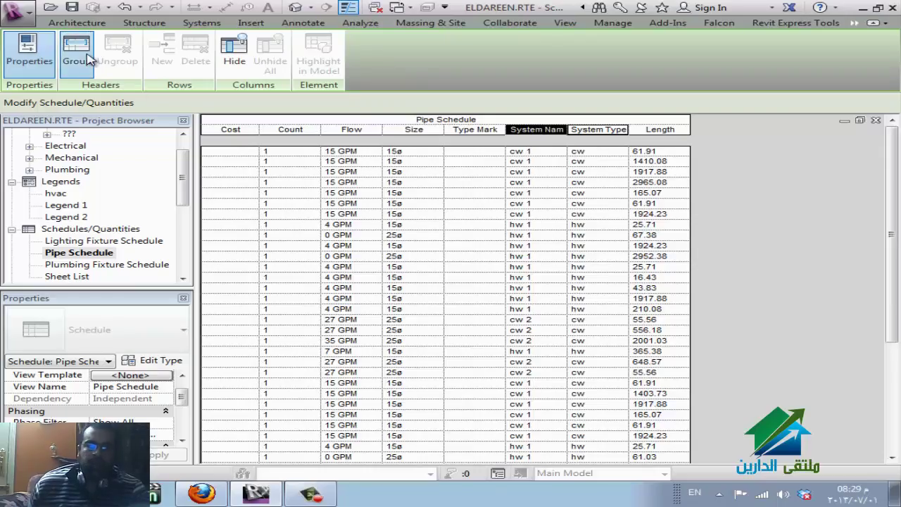
click(584, 131)
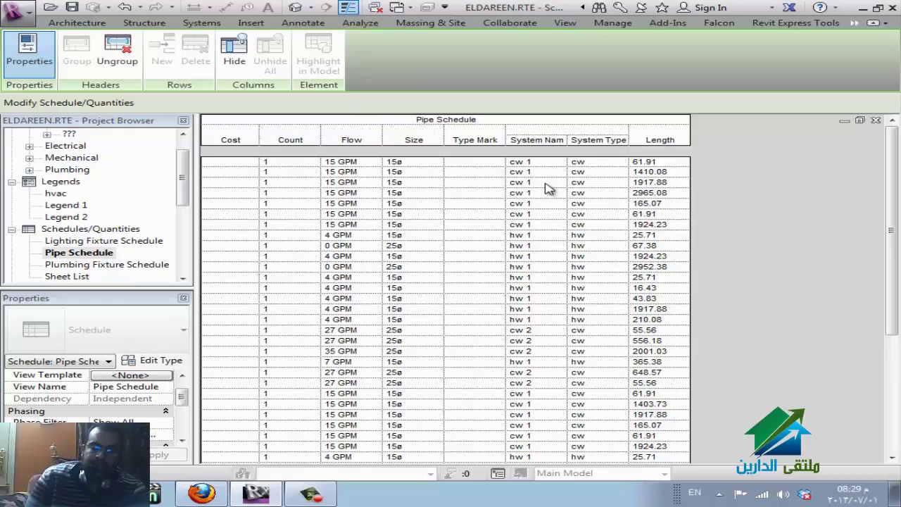
text(SYSTEM)
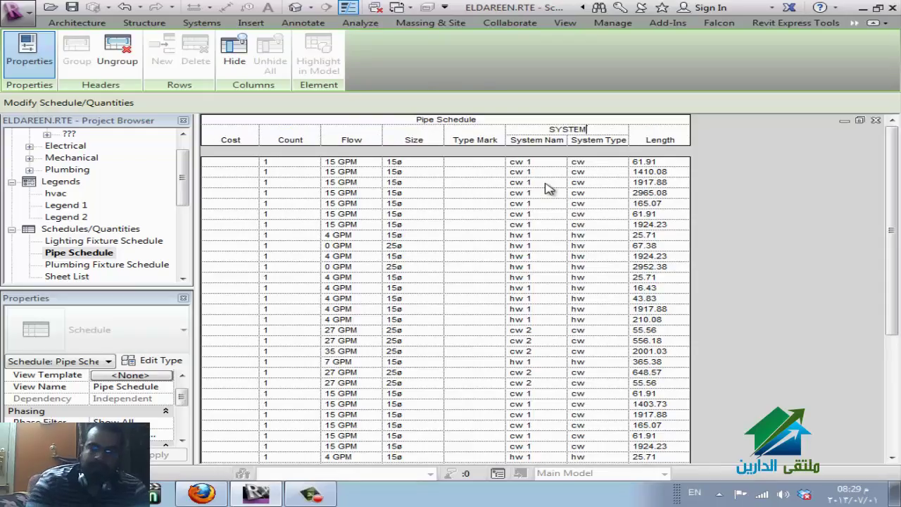
click(548, 189)
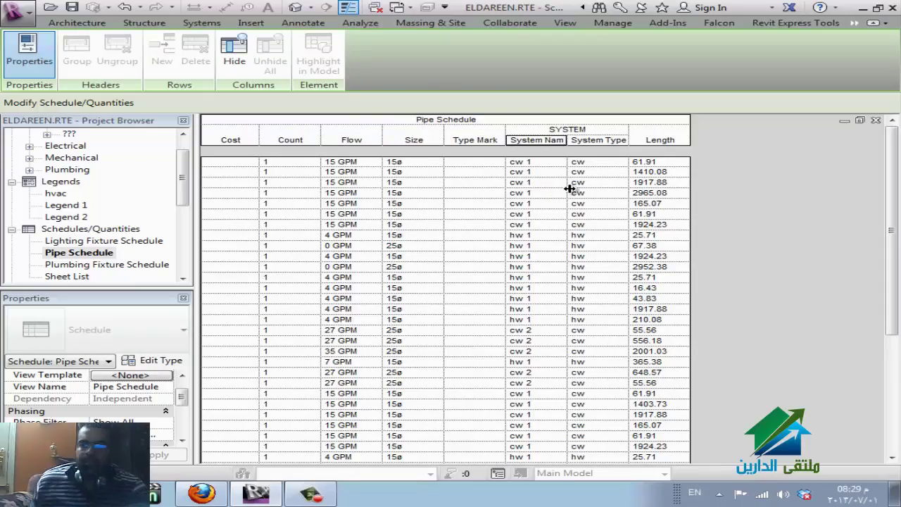
Reselect the SYSTEM group header and the System Name and System Type headers beneath it.
click(594, 138)
click(593, 130)
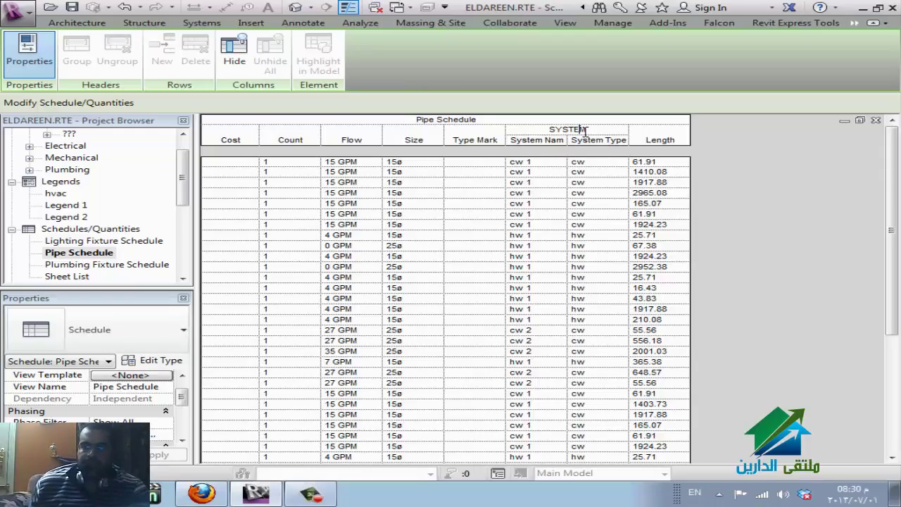
click(597, 141)
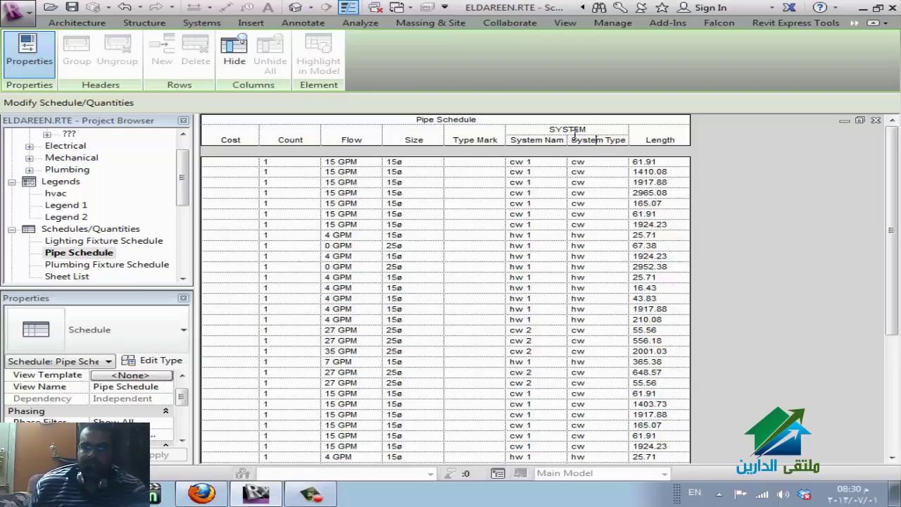
right_click(564, 132)
click(552, 146)
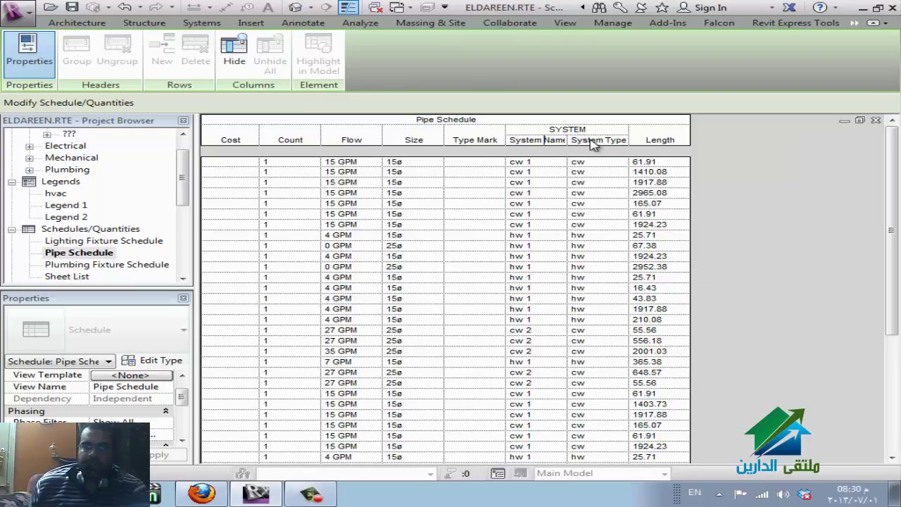
drag(595, 144, 544, 144)
click(553, 129)
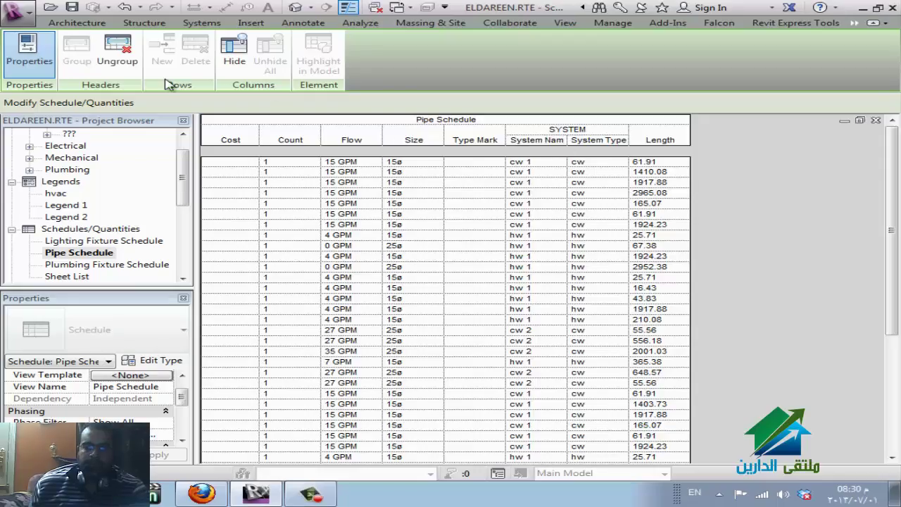
Remove the SYSTEM header grouping and regroup System Name and System Type under a blank header.
click(113, 47)
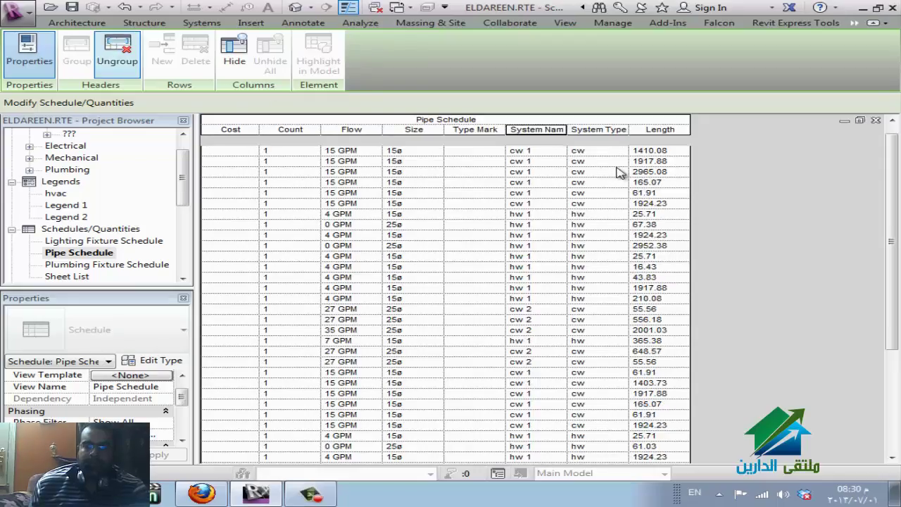
drag(599, 134, 559, 134)
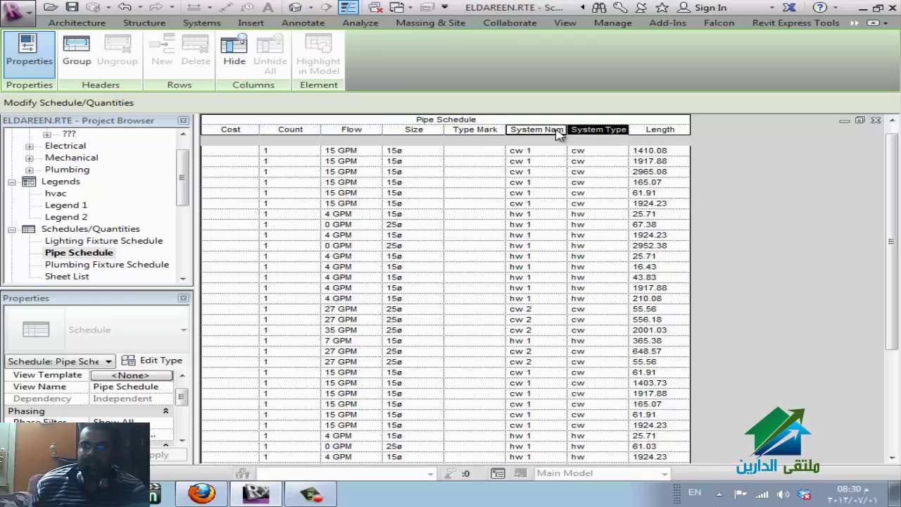
right_click(559, 134)
click(637, 179)
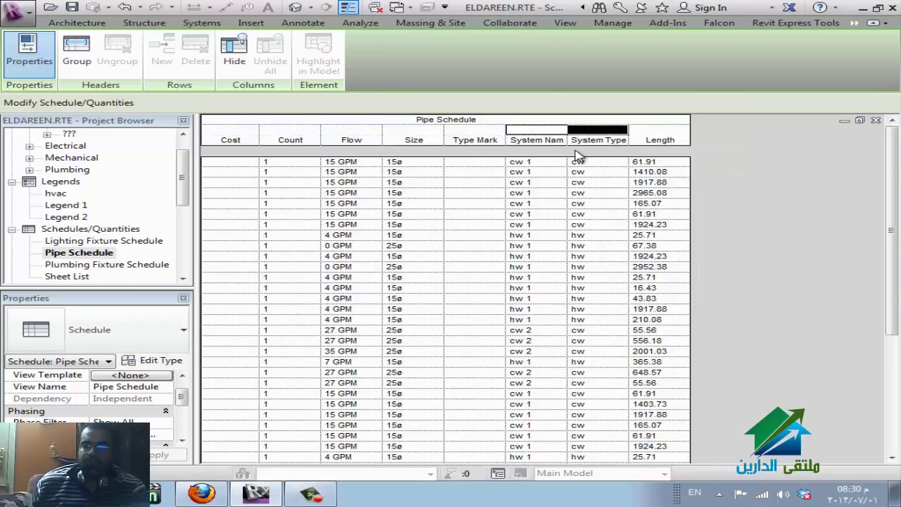
click(566, 130)
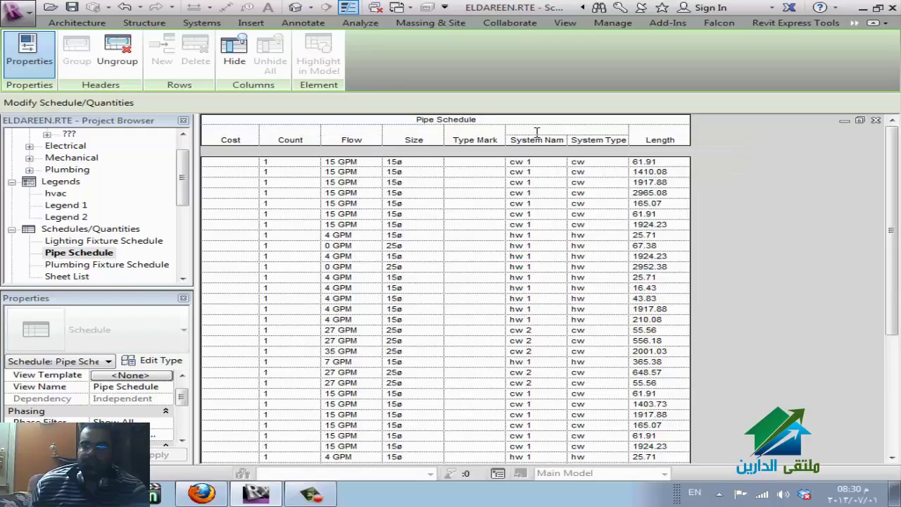
Group the Type Mark, System Name and System Type columns together under one header.
click(470, 140)
shift+click(542, 141)
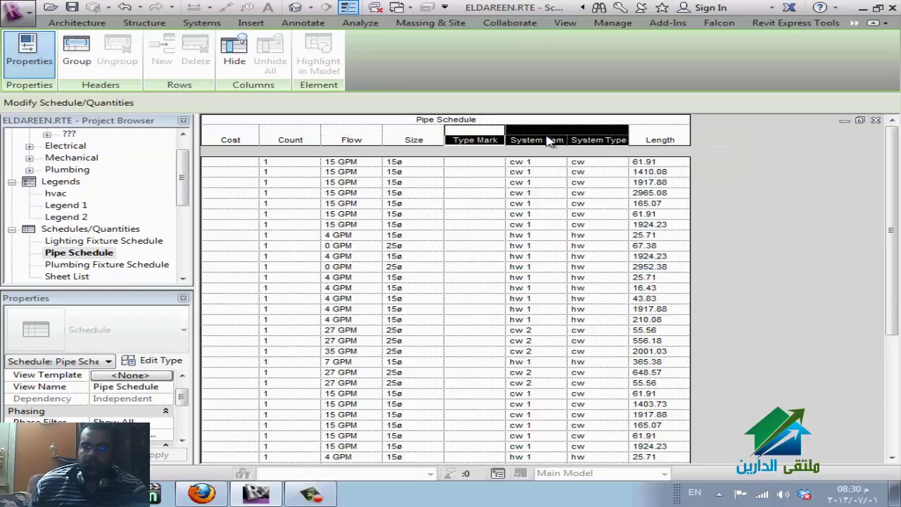
right_click(543, 140)
click(623, 180)
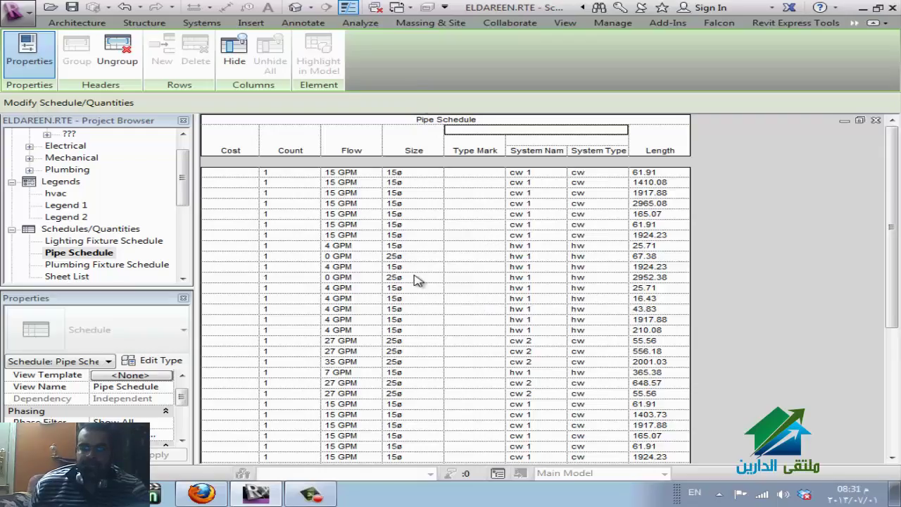
click(27, 22)
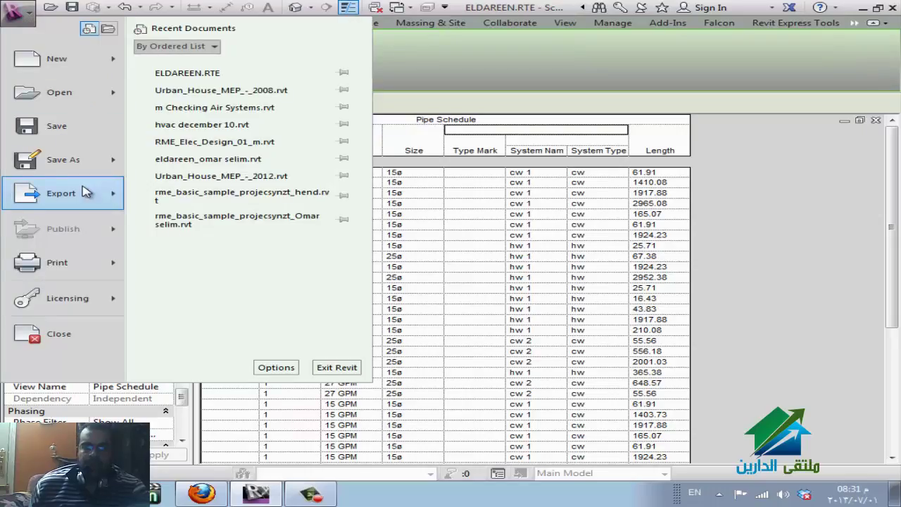
Export the schedule through Export > Reports > Schedule as Pipe Schedule.txt, keeping the tab field delimiter.
mouse_move(85, 191)
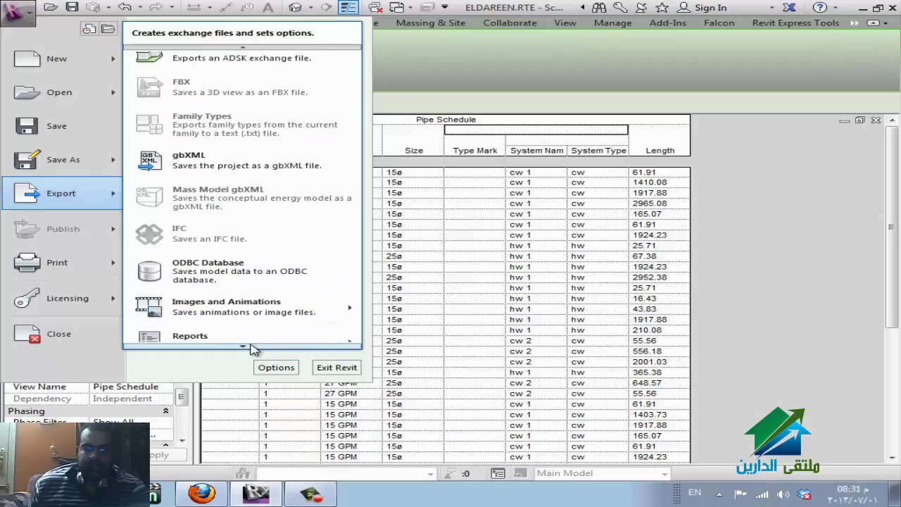
mouse_move(255, 296)
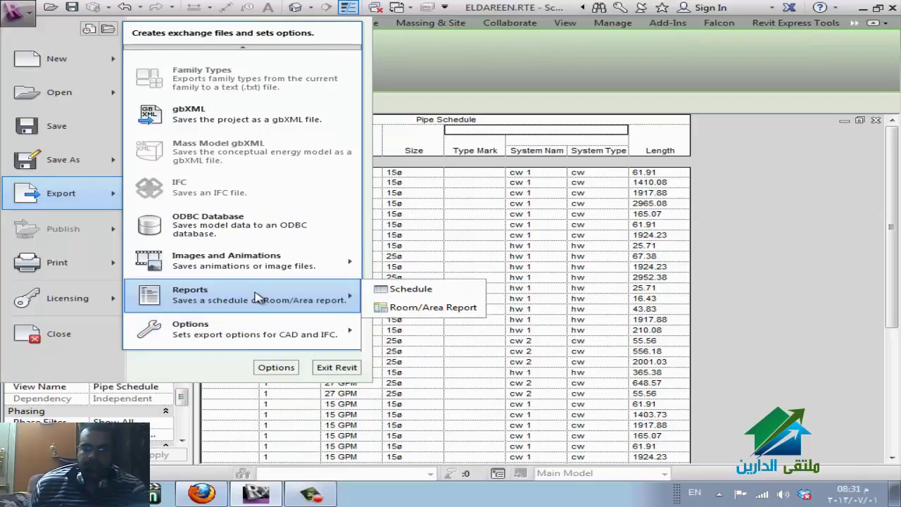
click(410, 290)
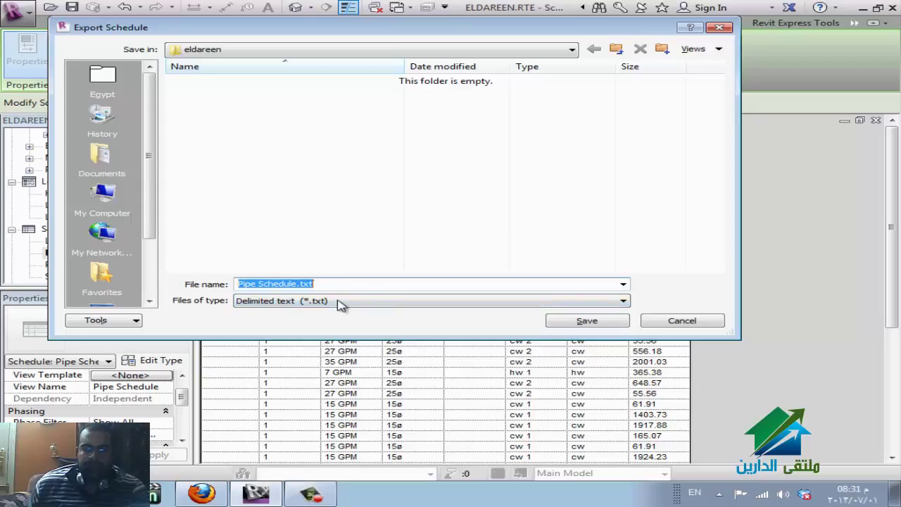
click(620, 325)
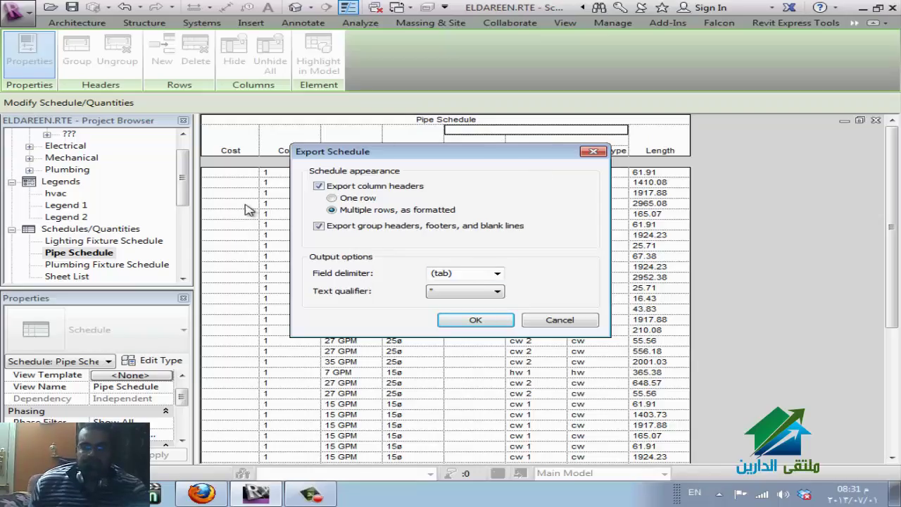
click(497, 274)
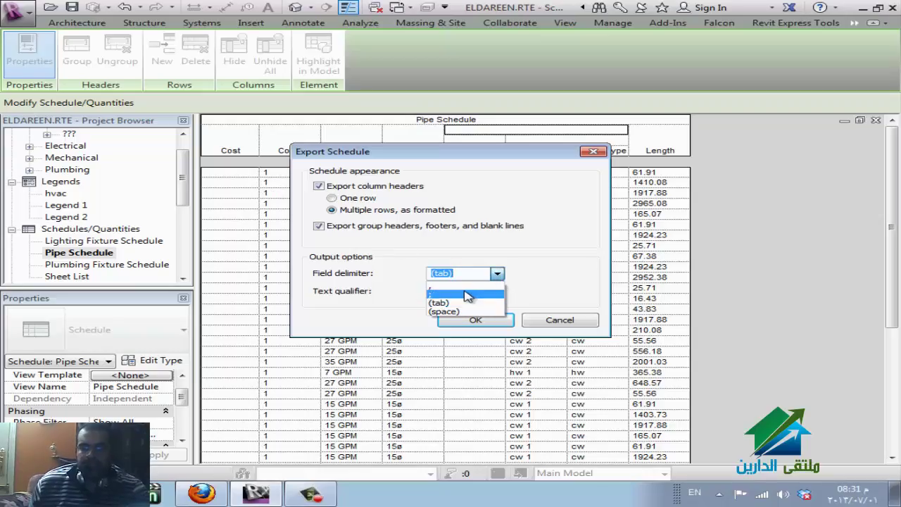
click(575, 292)
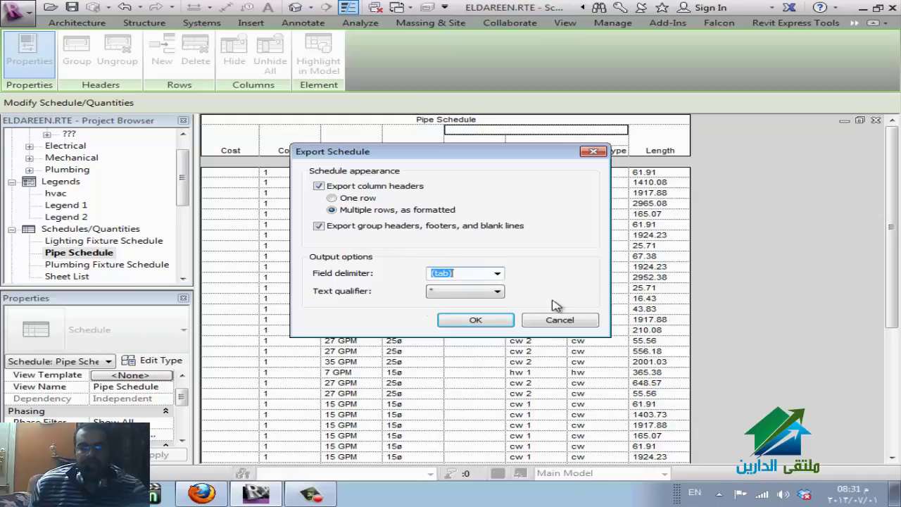
click(504, 325)
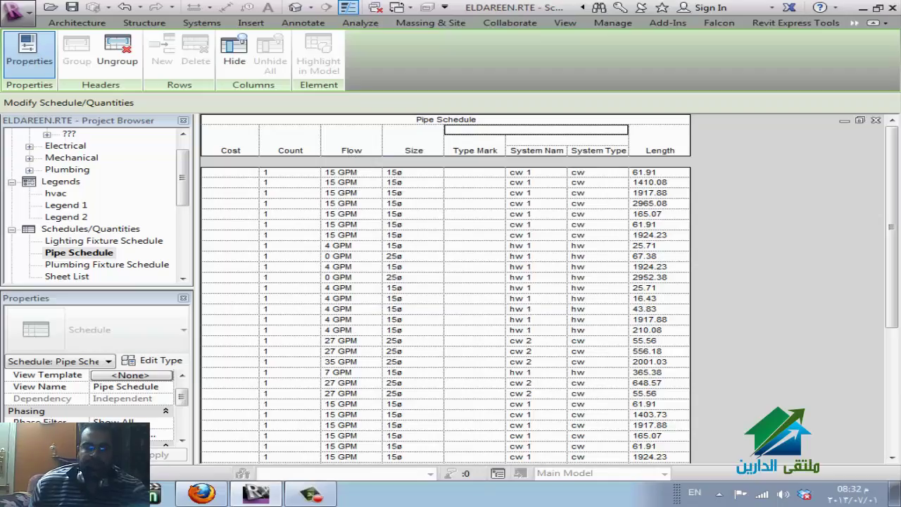
key(alt+Tab)
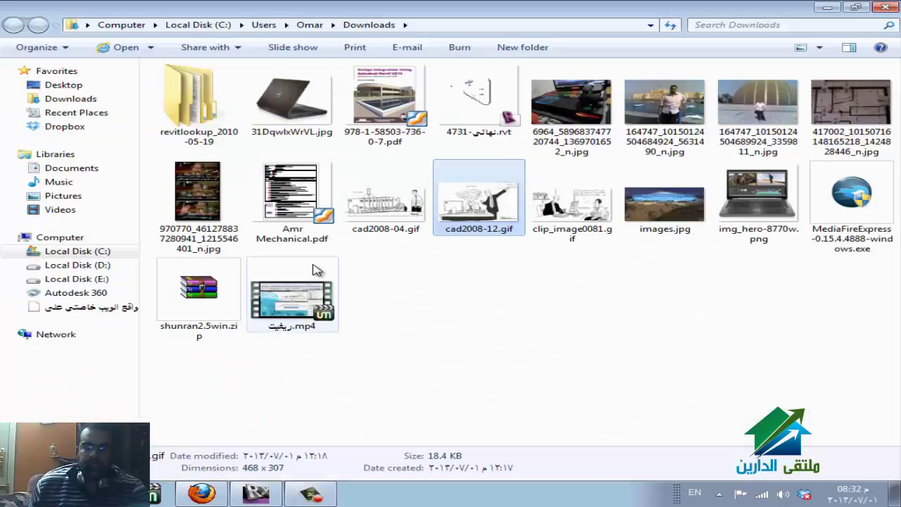
Open Pipe Schedule.txt from E:\REVIT\eldareen in Notepad, review its contents, then close it.
click(90, 279)
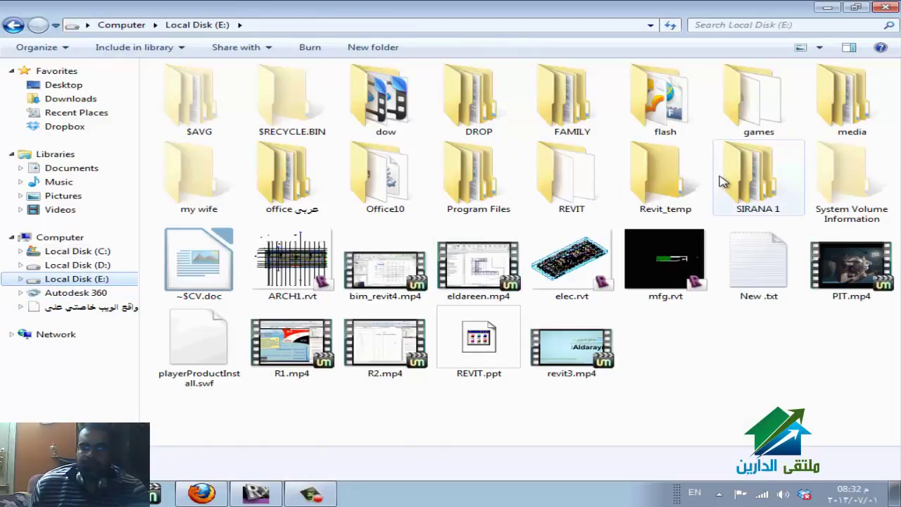
double_click(572, 187)
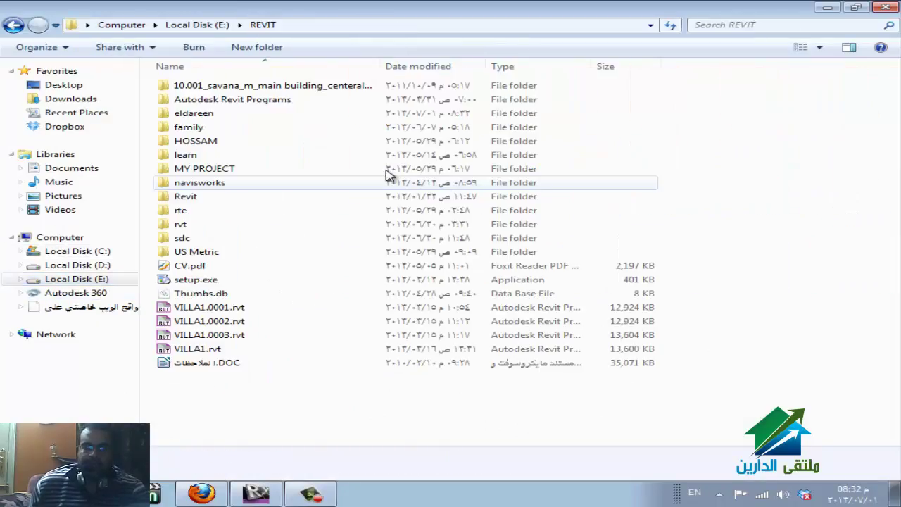
double_click(219, 114)
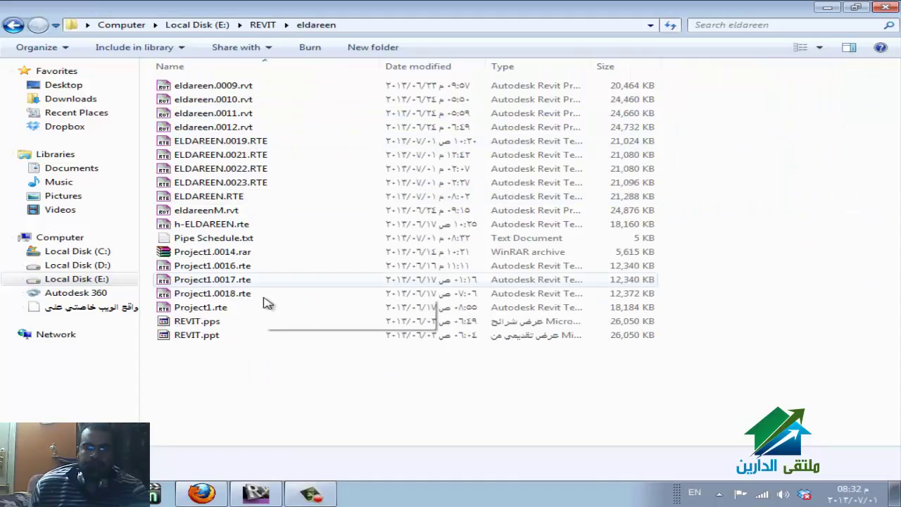
double_click(239, 238)
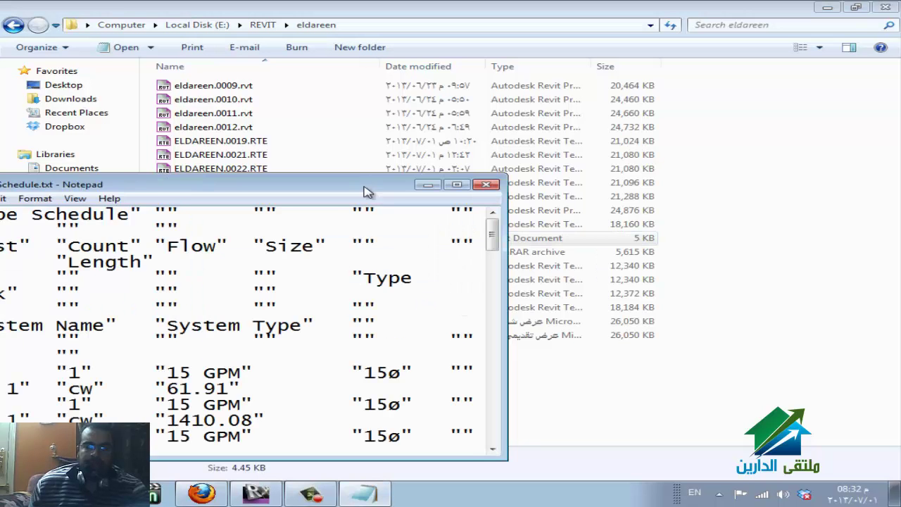
drag(368, 191, 658, 130)
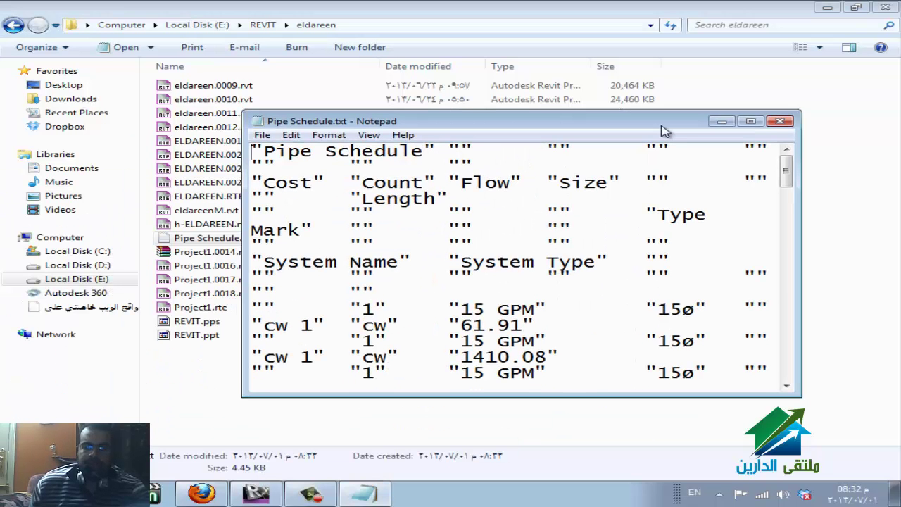
click(779, 122)
Launch Excel 2013 from the Microsoft Office 2013 programs folder.
click(20, 492)
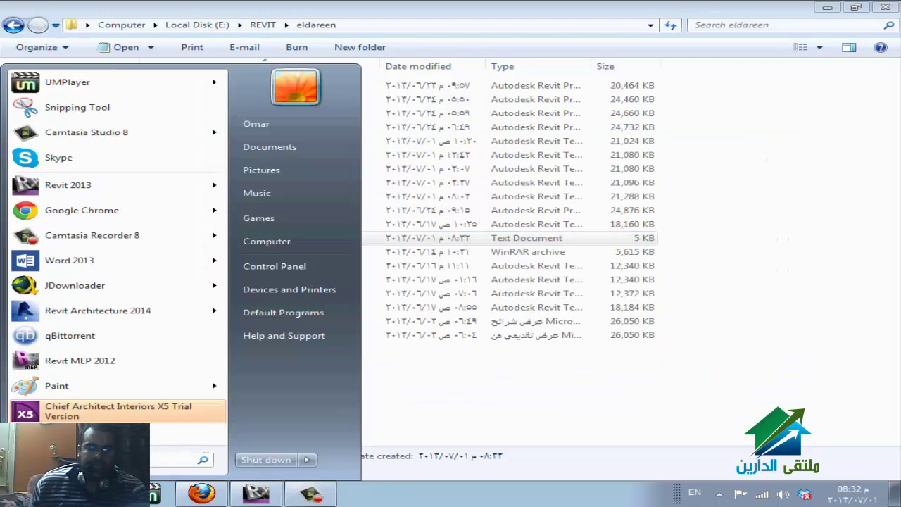
click(71, 435)
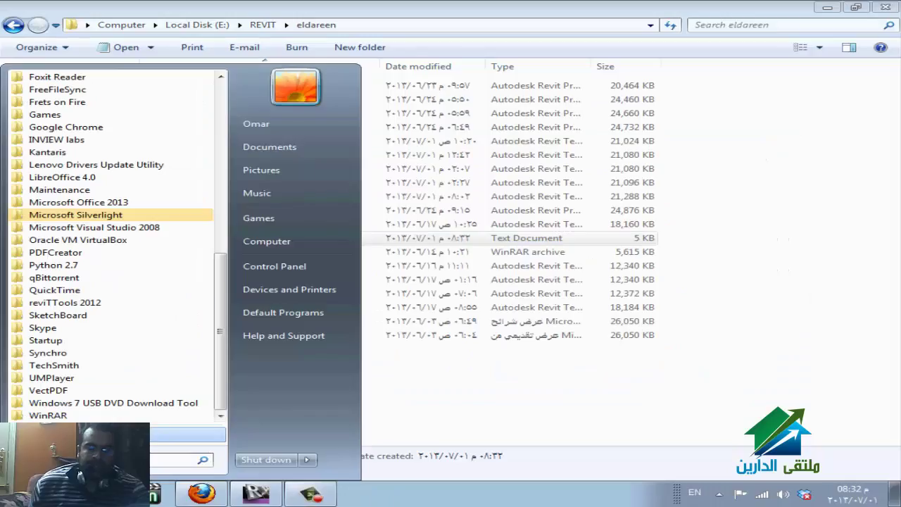
click(113, 204)
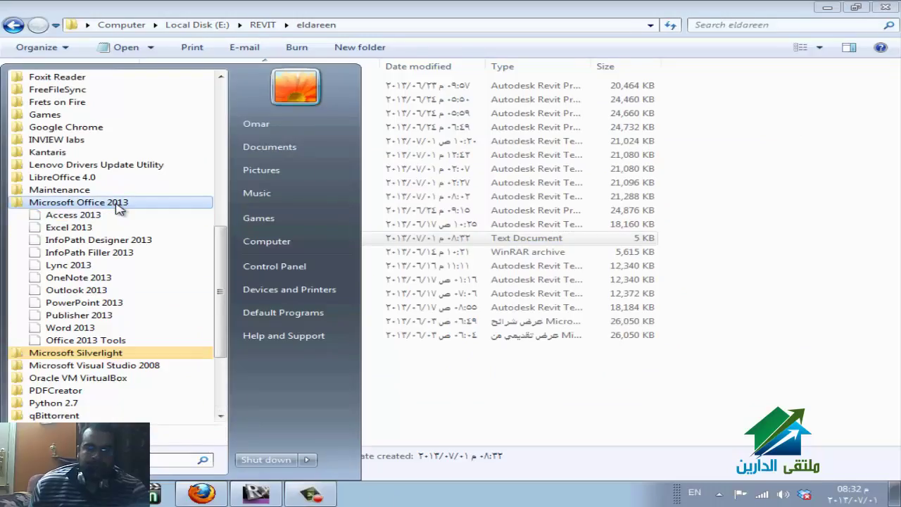
click(68, 228)
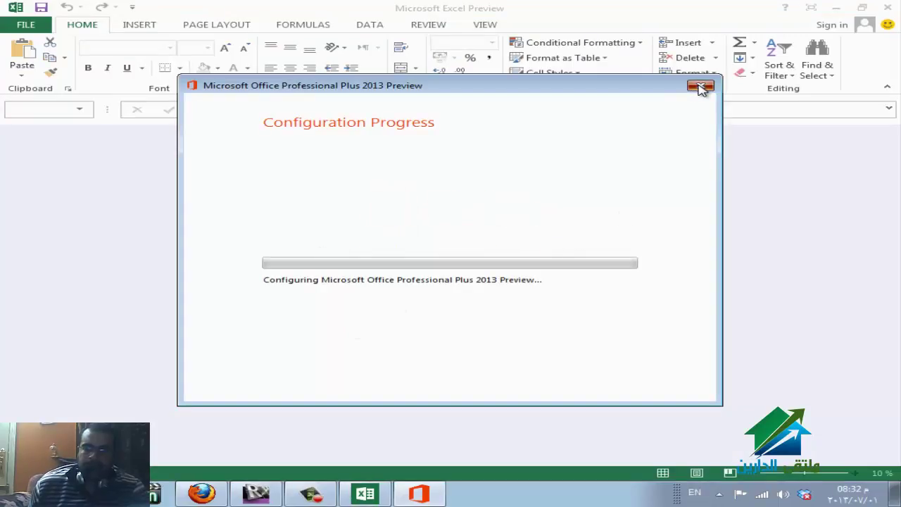
Cancel the Office configuration setup and close its progress window.
click(701, 87)
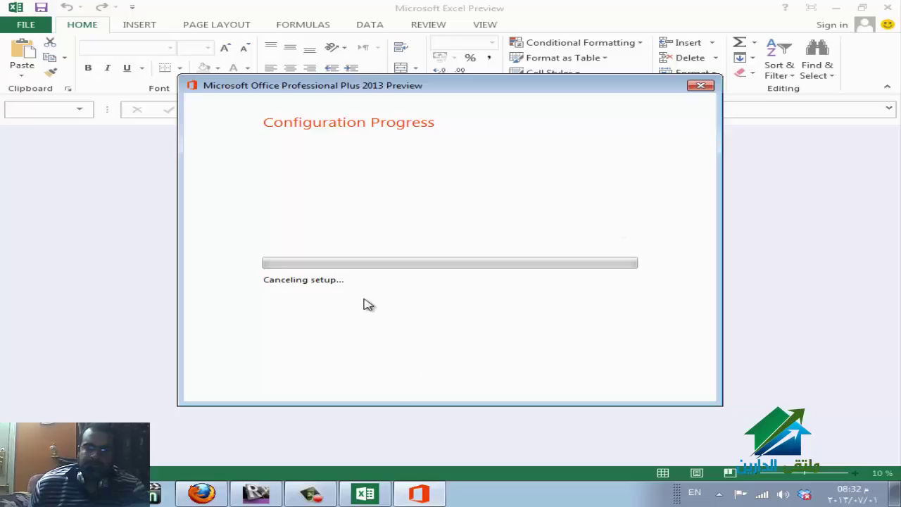
key(super)
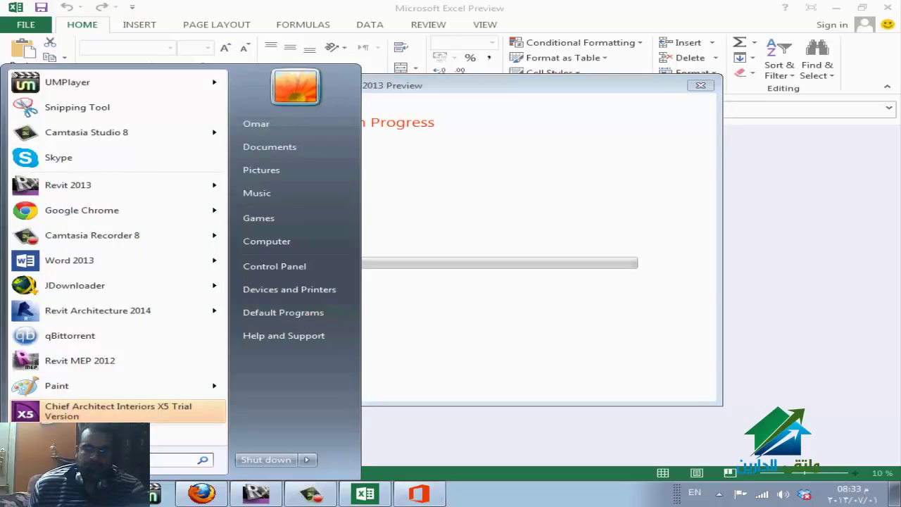
text(control)
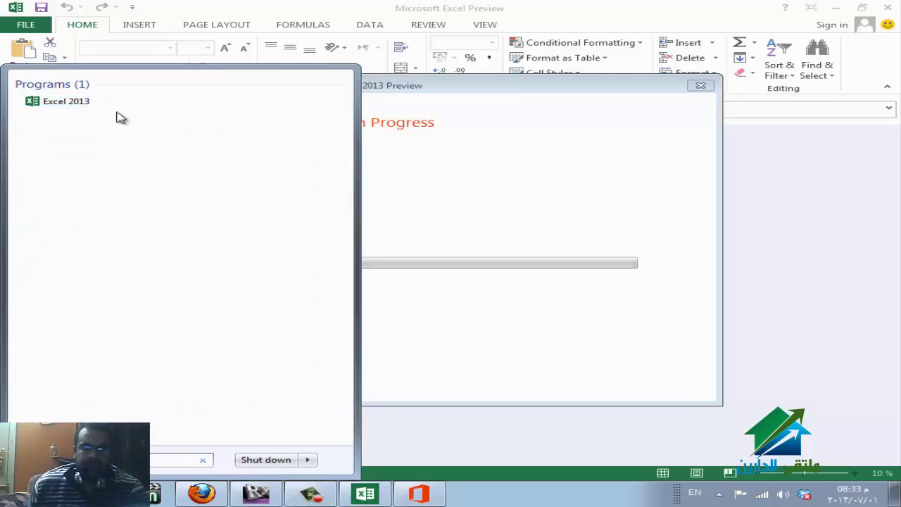
click(548, 218)
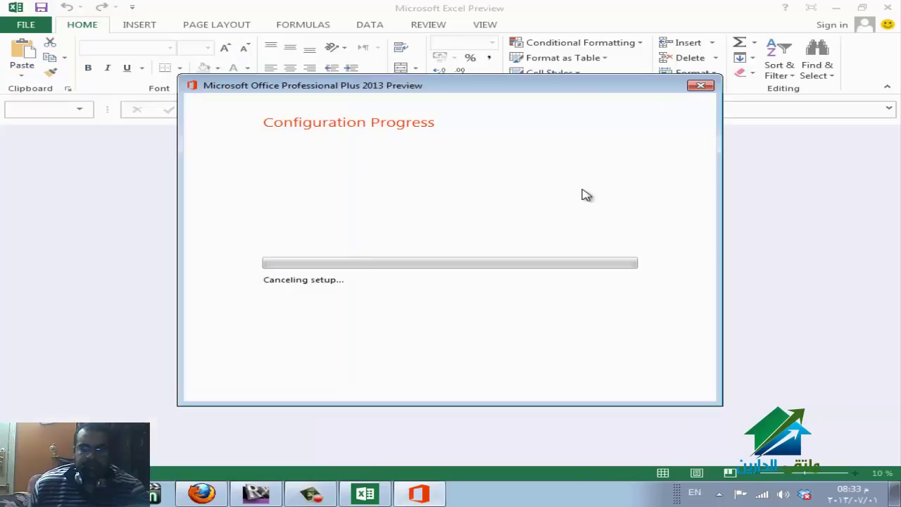
drag(603, 91, 607, 213)
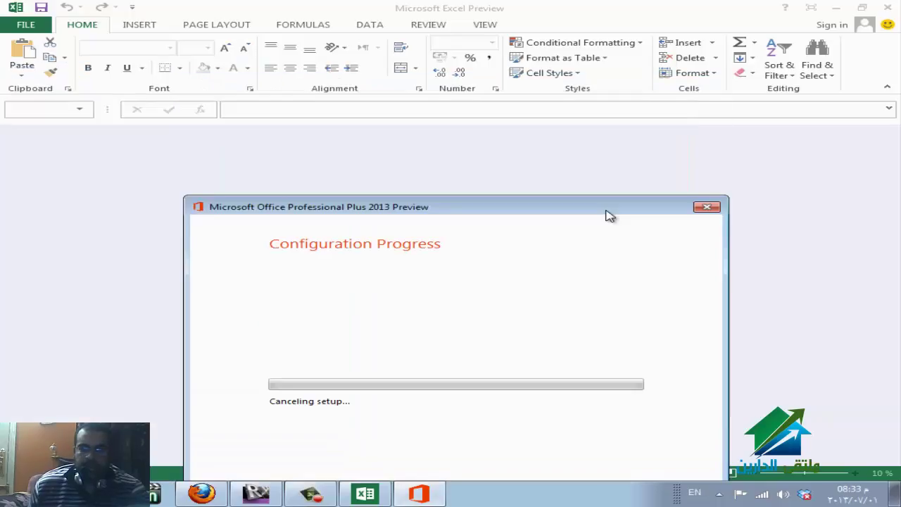
click(710, 208)
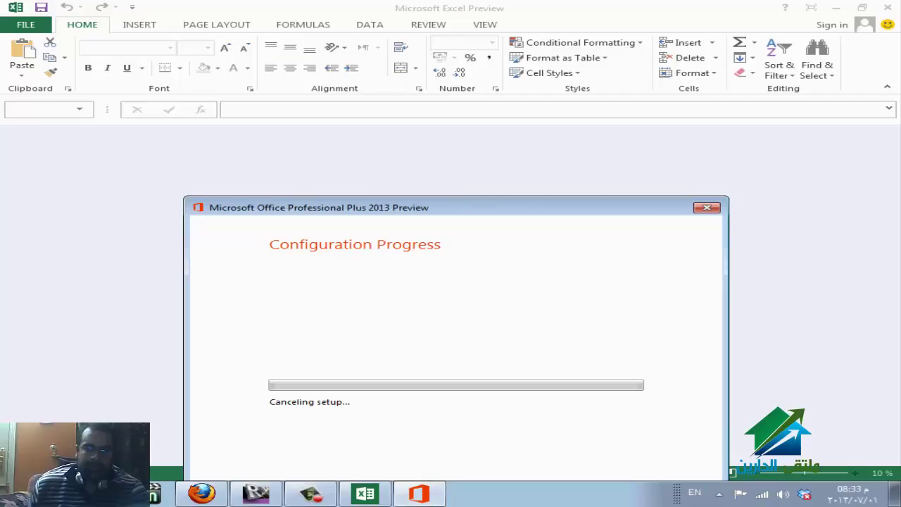
key(super)
click(106, 434)
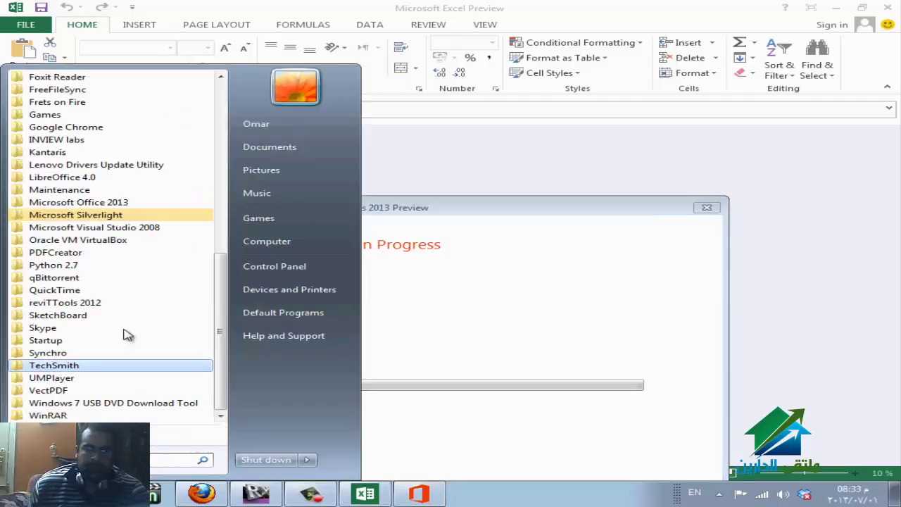
Launch LibreOffice Calc from the LibreOffice 4.0 programs folder.
click(117, 180)
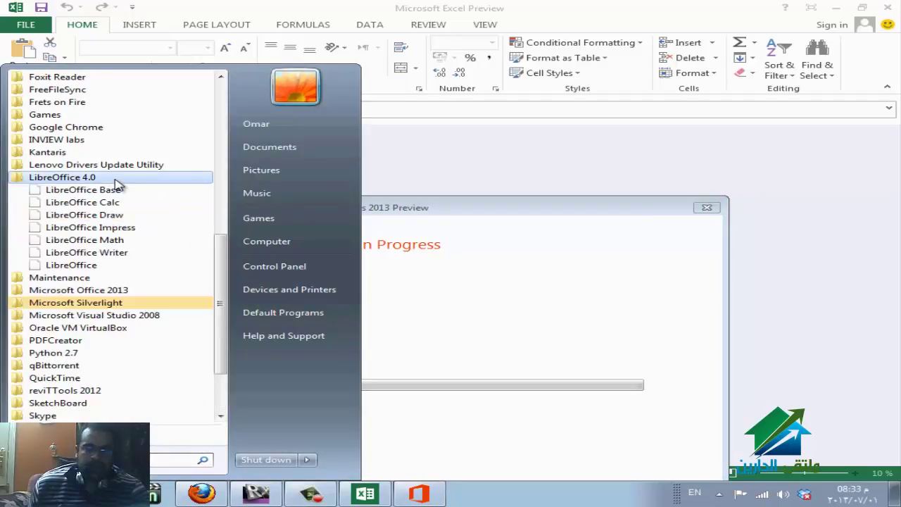
click(116, 202)
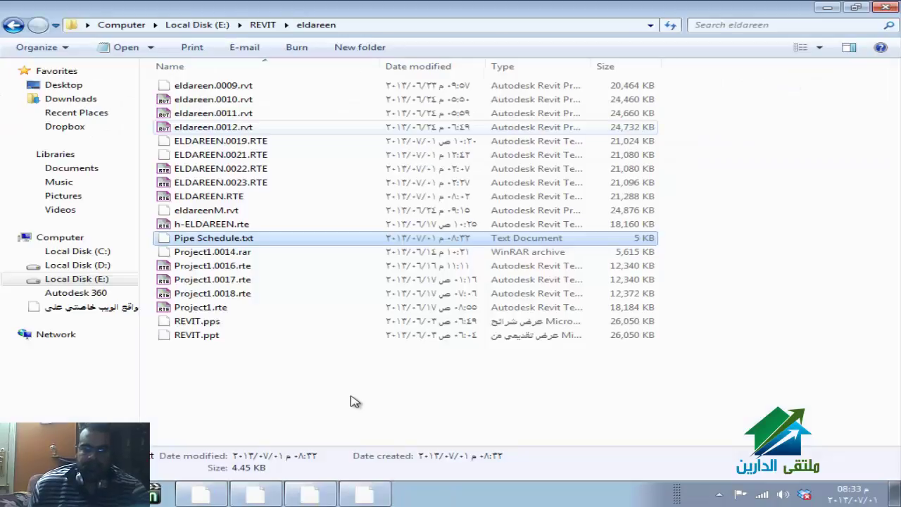
click(371, 497)
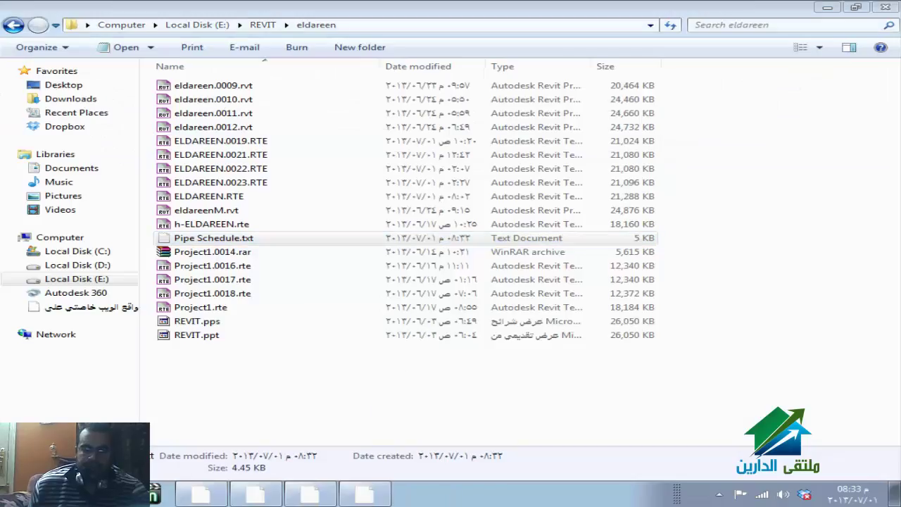
key(super)
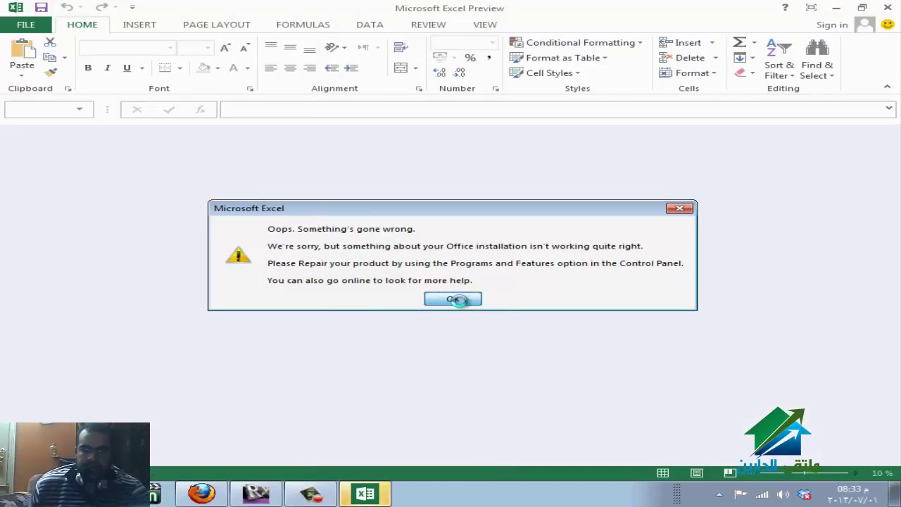
Dismiss the Office installation error, check the WizIQ class, and bring up LibreOffice's Document Recovery dialog.
click(450, 298)
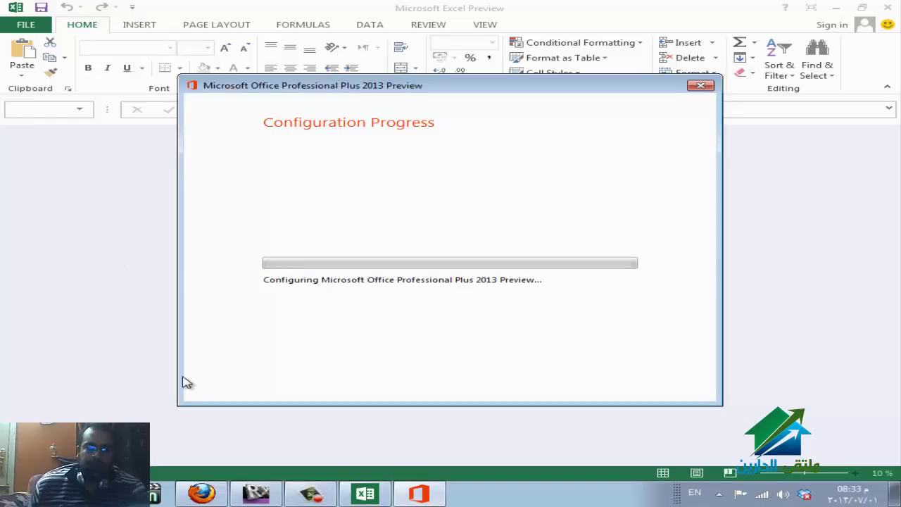
click(422, 498)
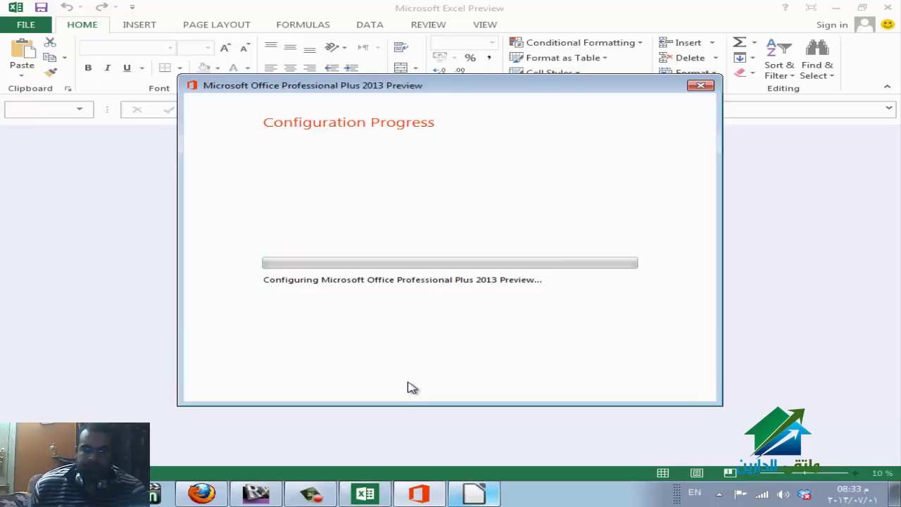
click(211, 494)
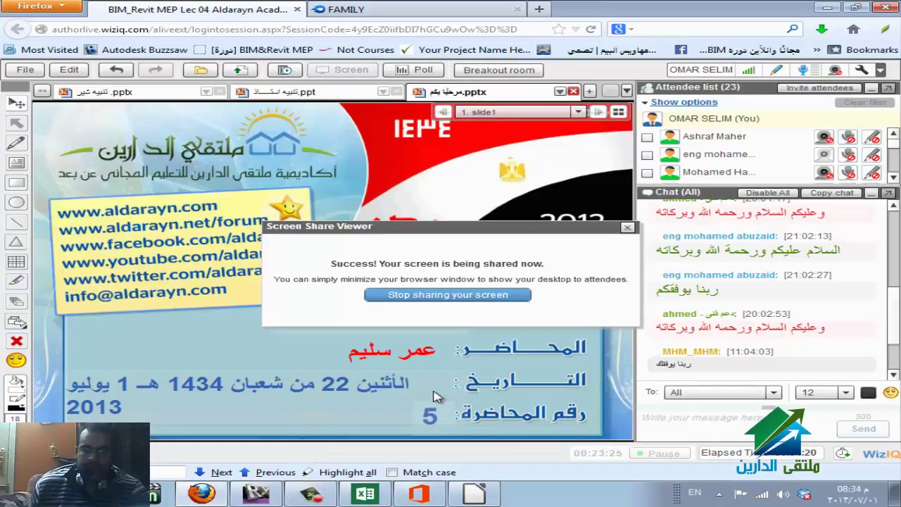
click(894, 375)
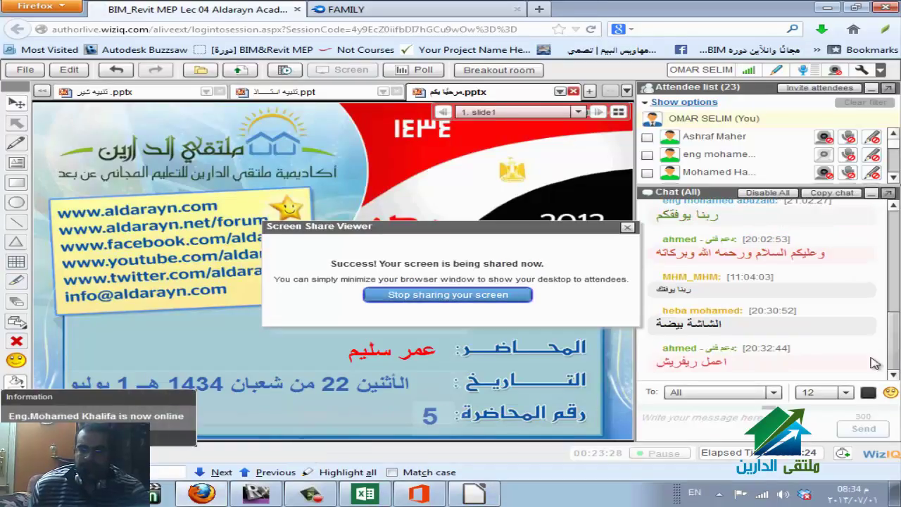
click(470, 489)
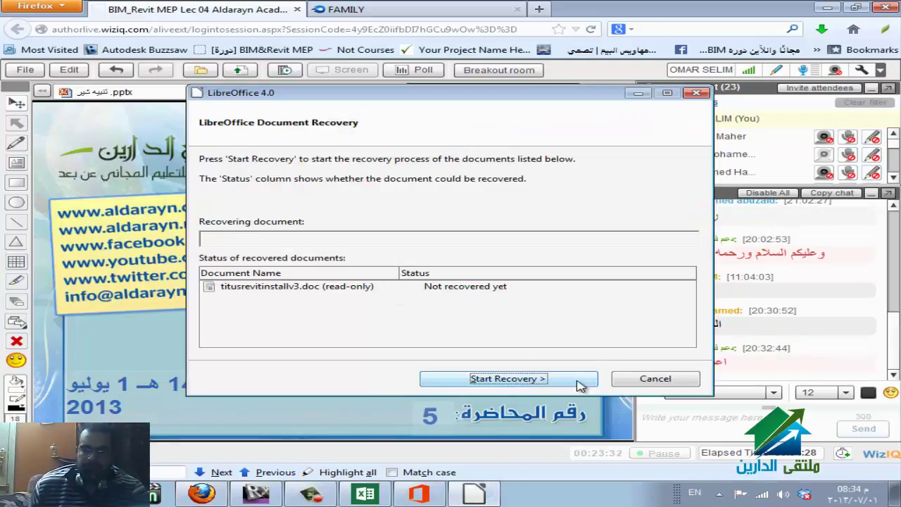
Skip LibreOffice document recovery and start a new blank spreadsheet from the Start Center.
click(623, 378)
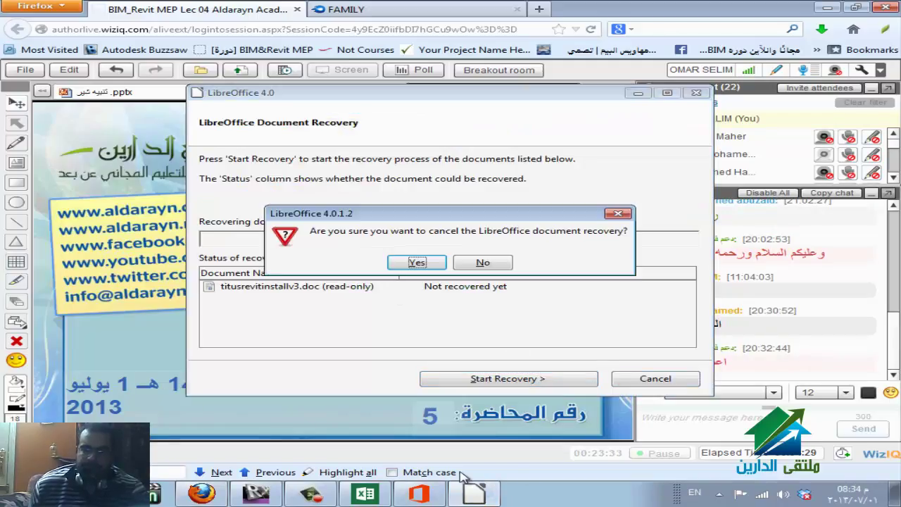
click(415, 263)
click(373, 495)
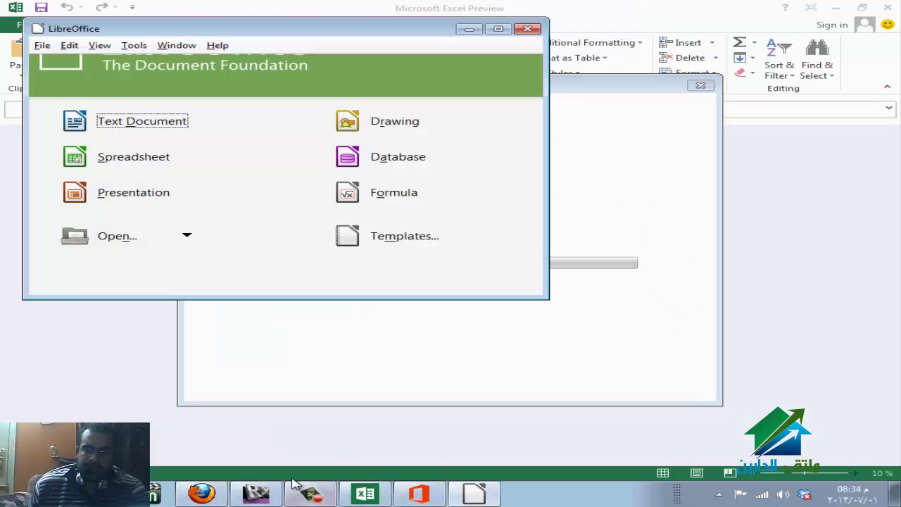
click(193, 160)
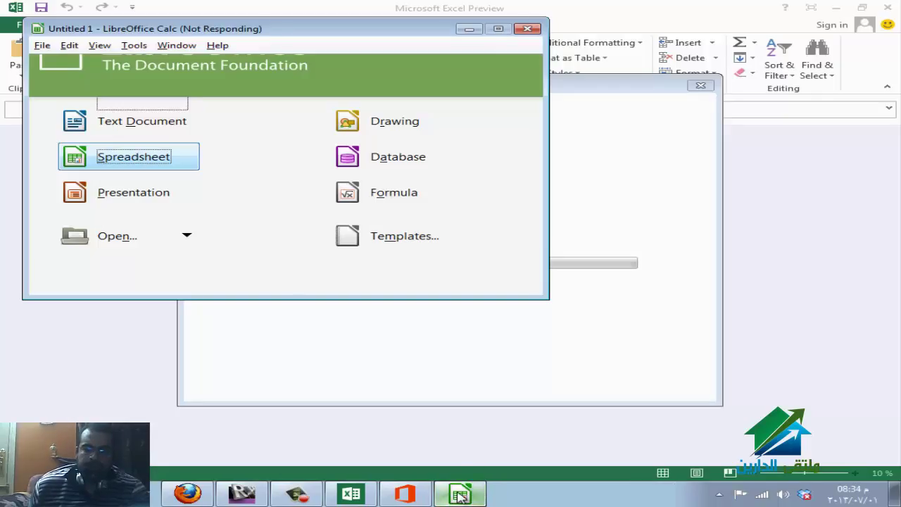
Cancel the stalled Office Professional Plus configuration setup and confirm with Yes.
click(459, 496)
click(459, 496)
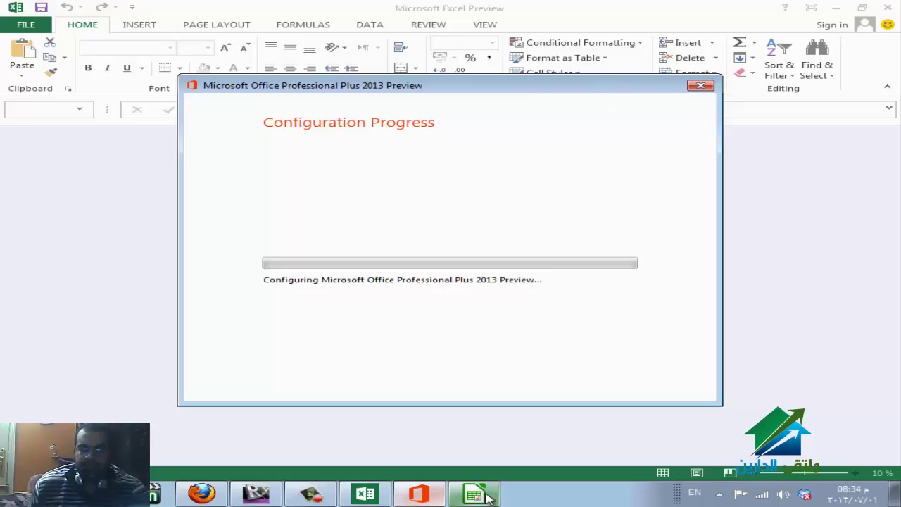
click(700, 85)
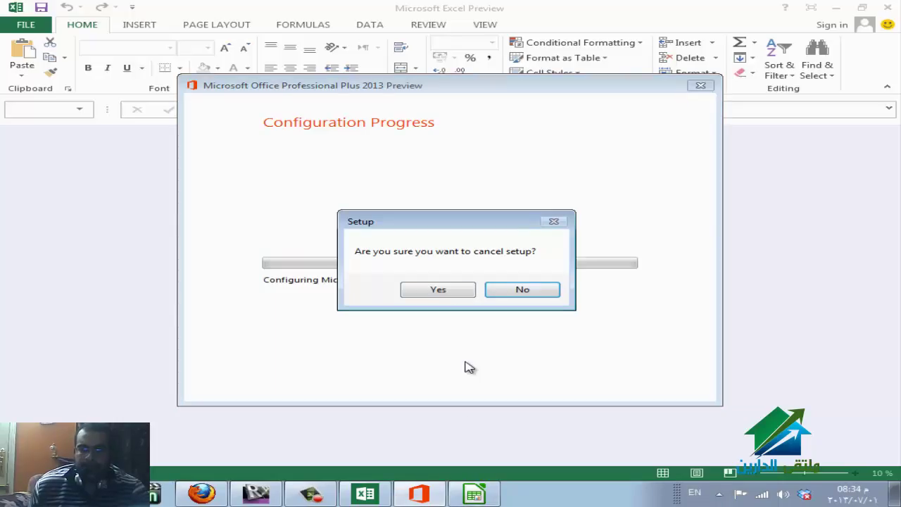
click(445, 289)
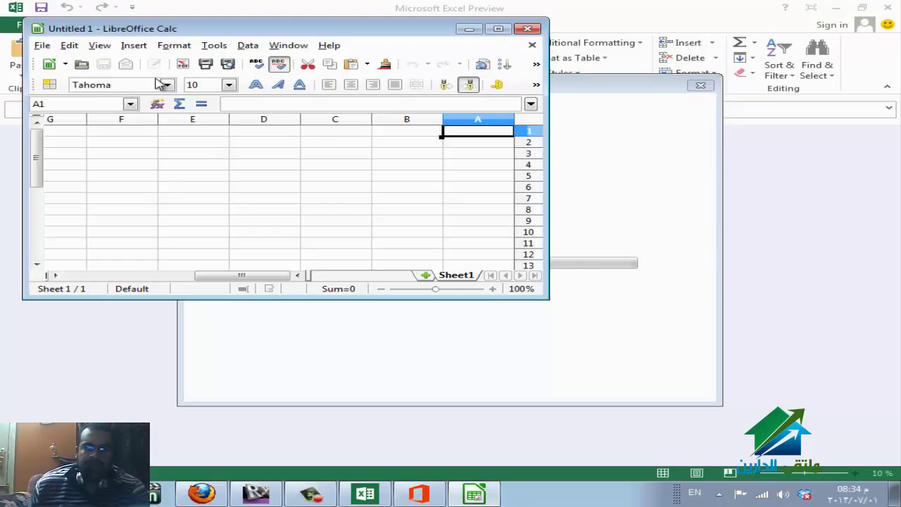
Open Pipe Schedule.txt from E:\REVIT\eldareen in Calc, accepting the default text import settings.
click(43, 46)
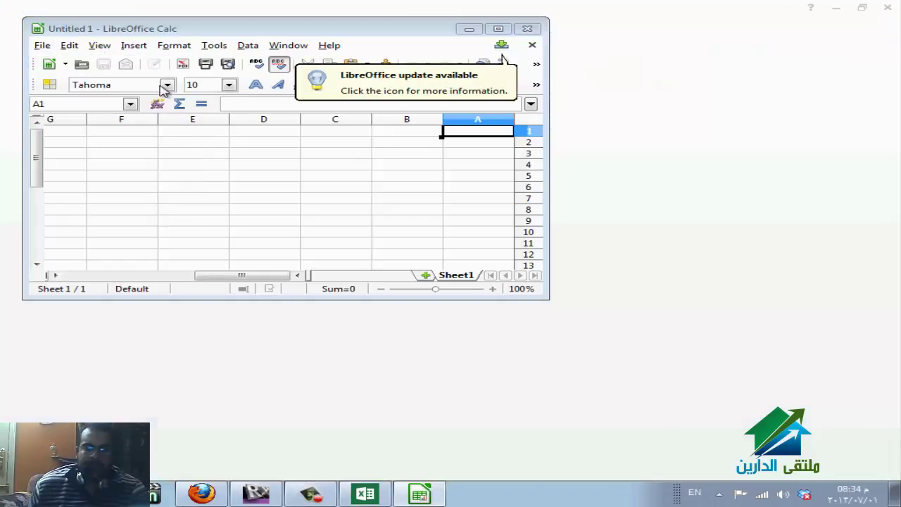
key(ctrl+o)
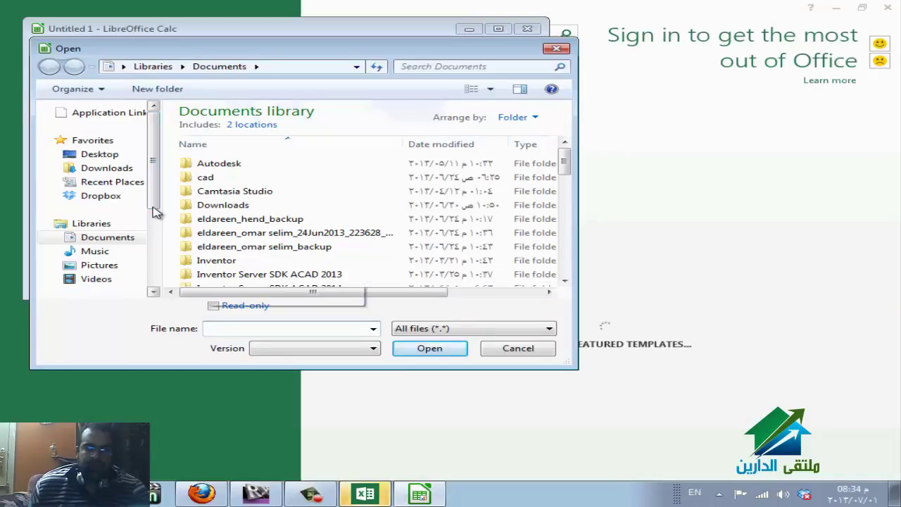
scroll(109, 204, down, 3)
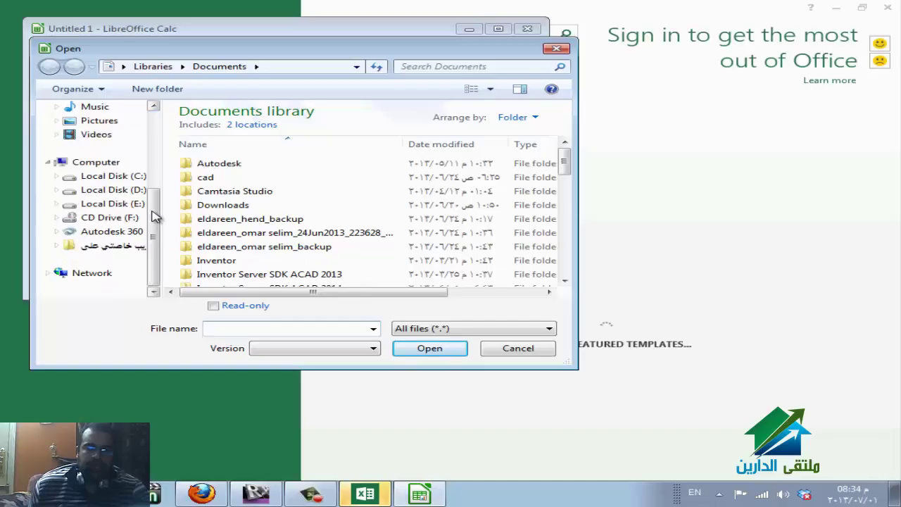
click(111, 204)
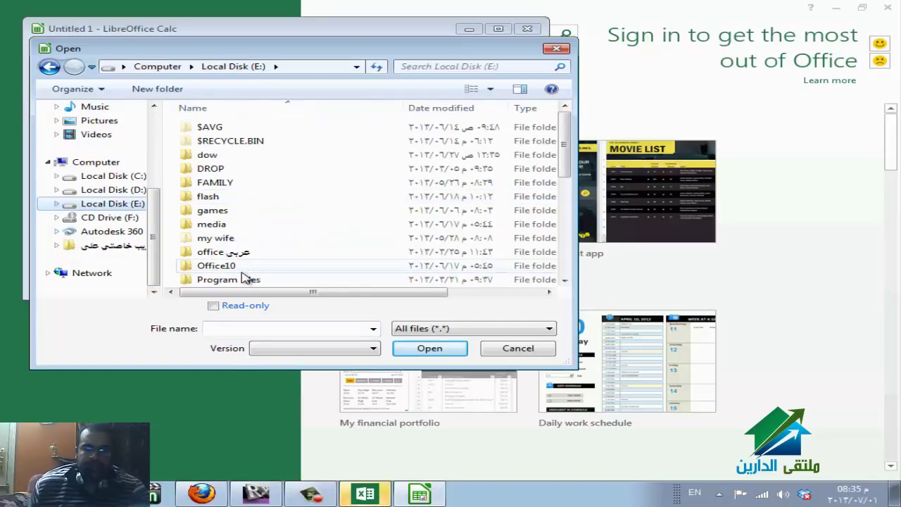
click(251, 280)
scroll(321, 255, down, 2)
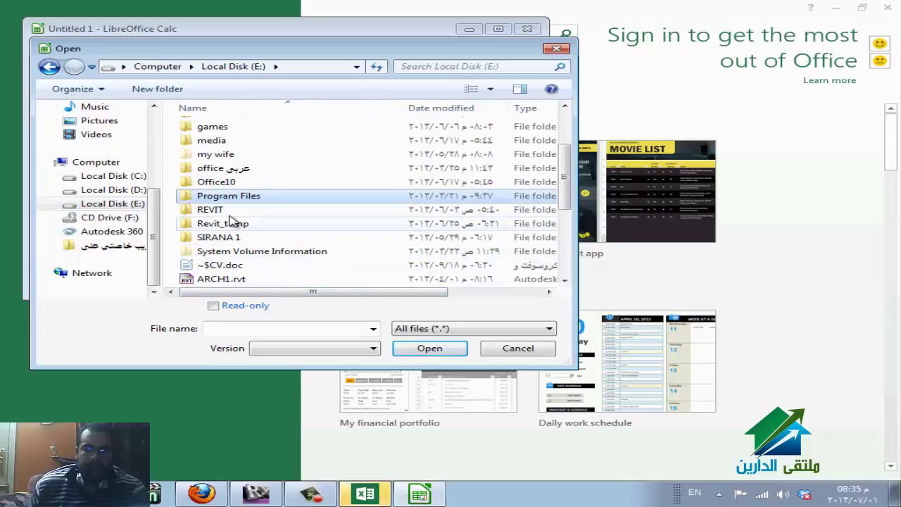
double_click(229, 206)
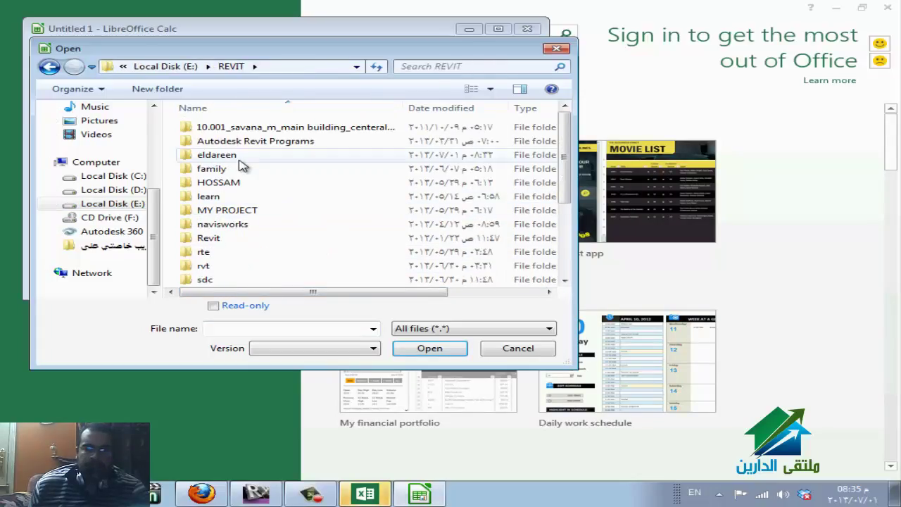
double_click(296, 155)
click(245, 280)
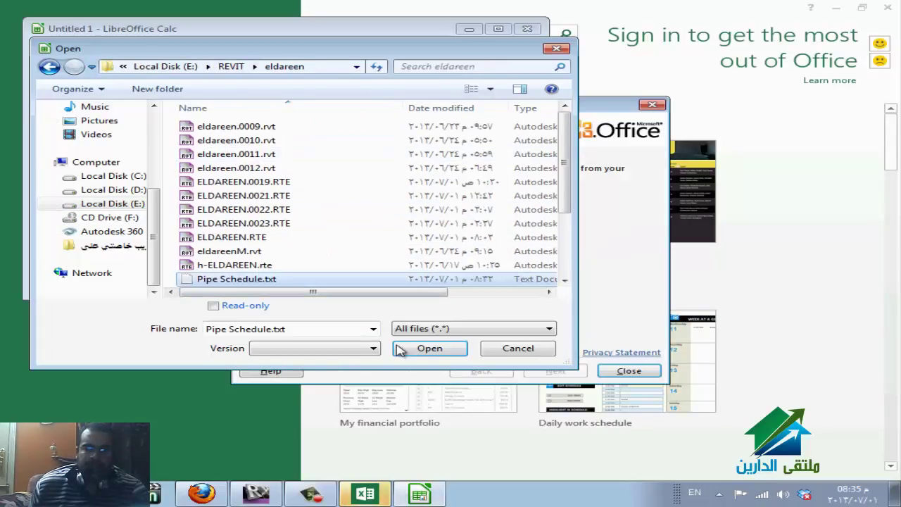
click(419, 352)
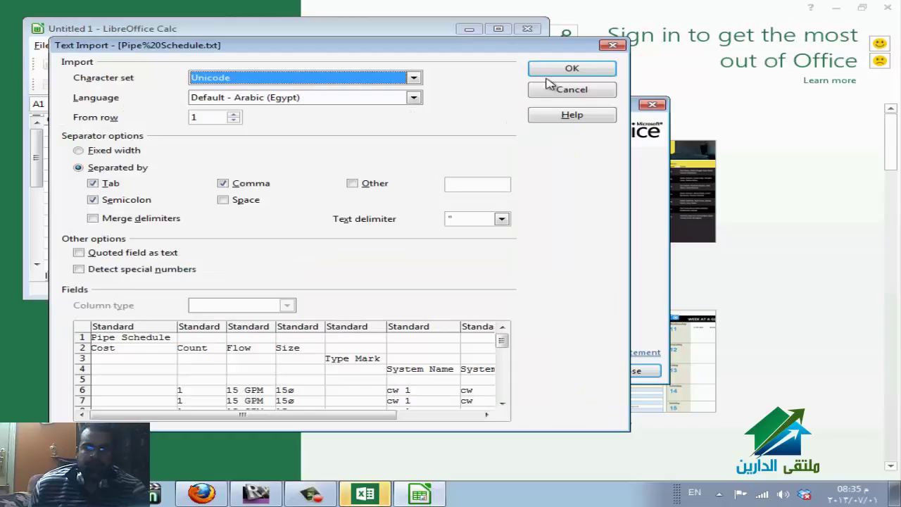
click(570, 71)
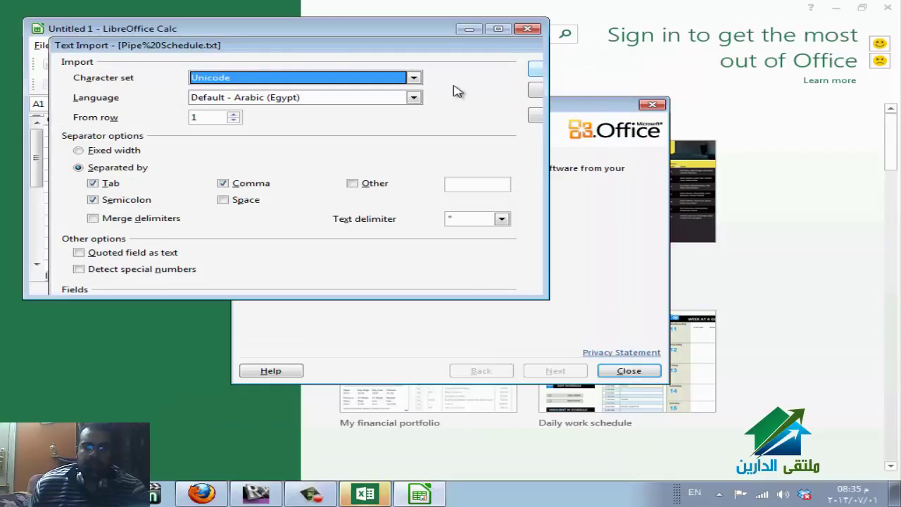
Maximize Calc and scroll through the imported pipe schedule rows.
click(497, 28)
scroll(181, 202, down, 13)
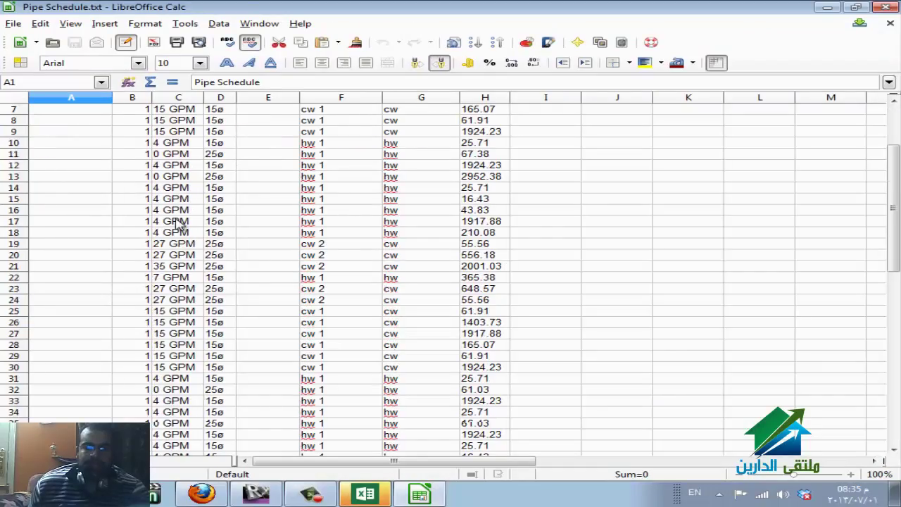
scroll(200, 232, up, 8)
scroll(199, 233, up, 5)
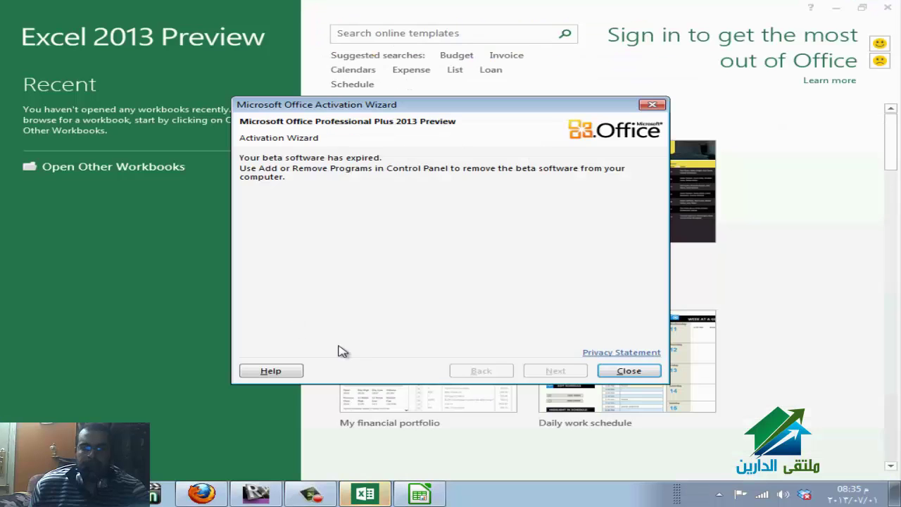
Close the expired Excel activation notice and Excel, then close the Pipe Schedule spreadsheet.
click(620, 371)
click(394, 247)
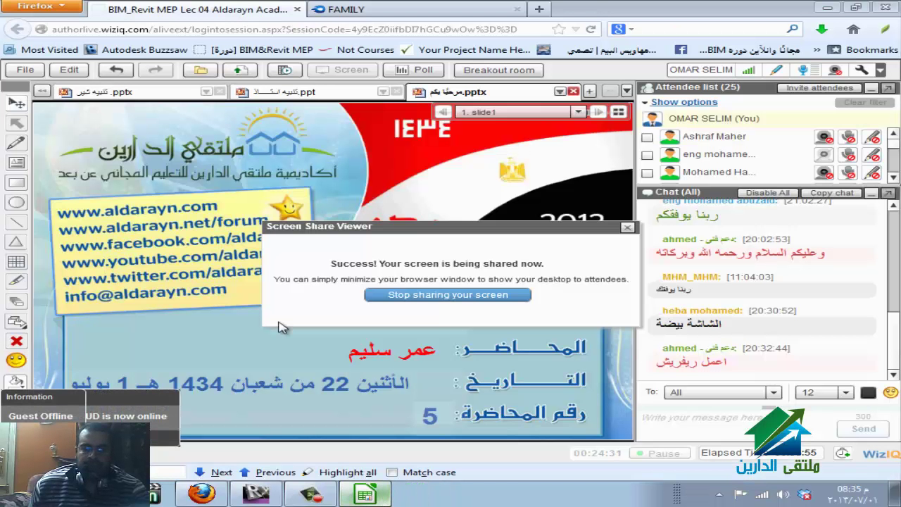
click(364, 494)
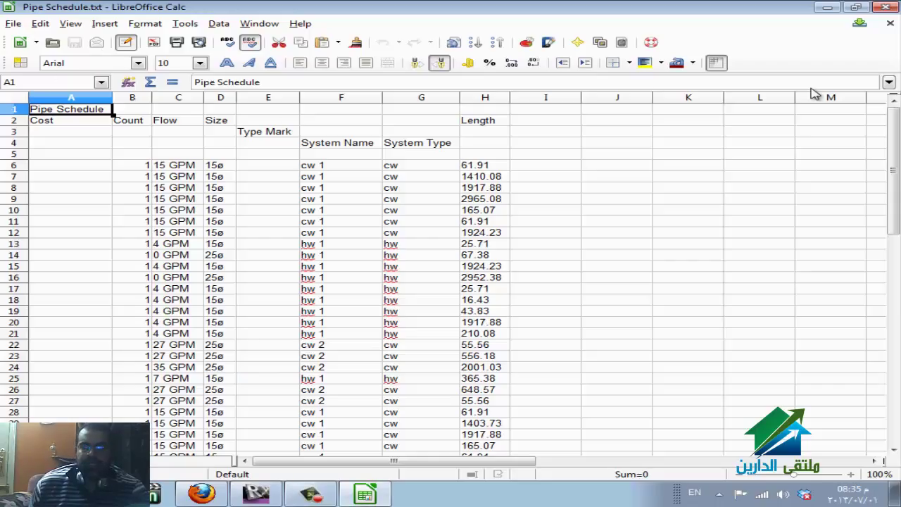
click(878, 10)
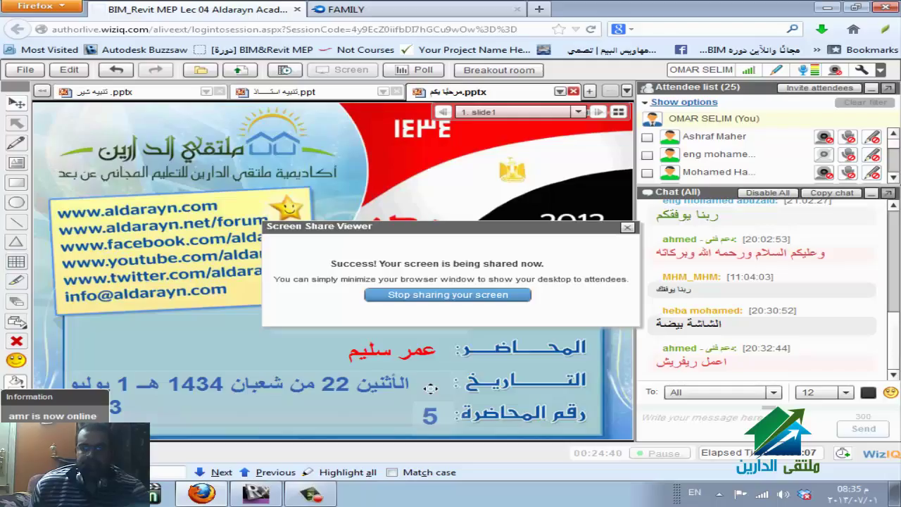
Stop screen sharing, then add استراحة الصلاة from the Content Library to the class again.
click(131, 93)
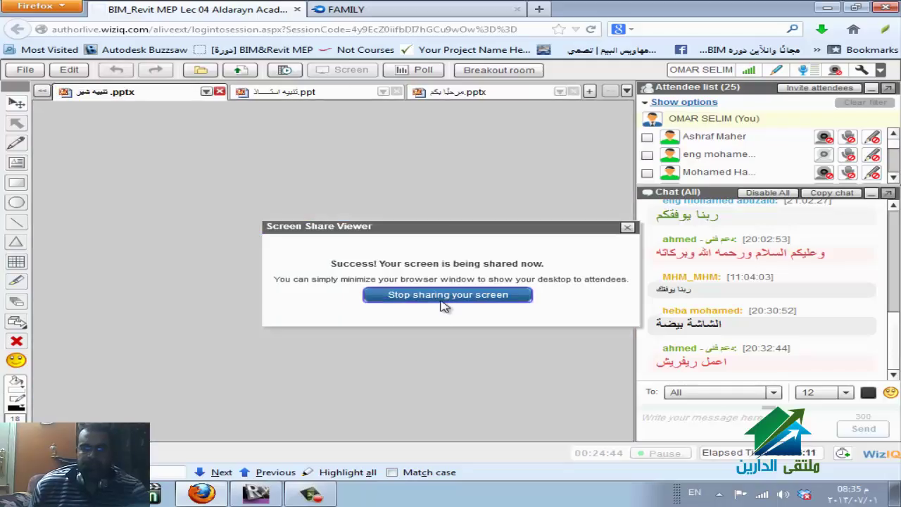
click(443, 296)
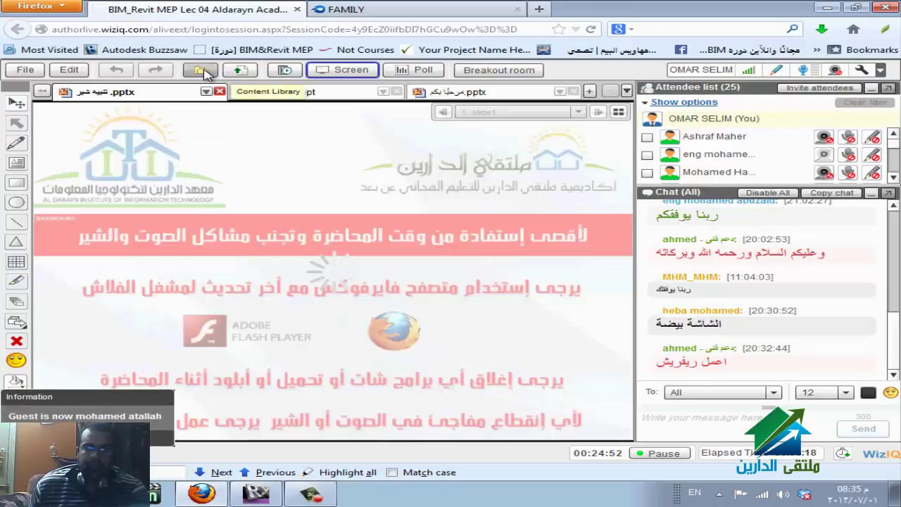
click(202, 72)
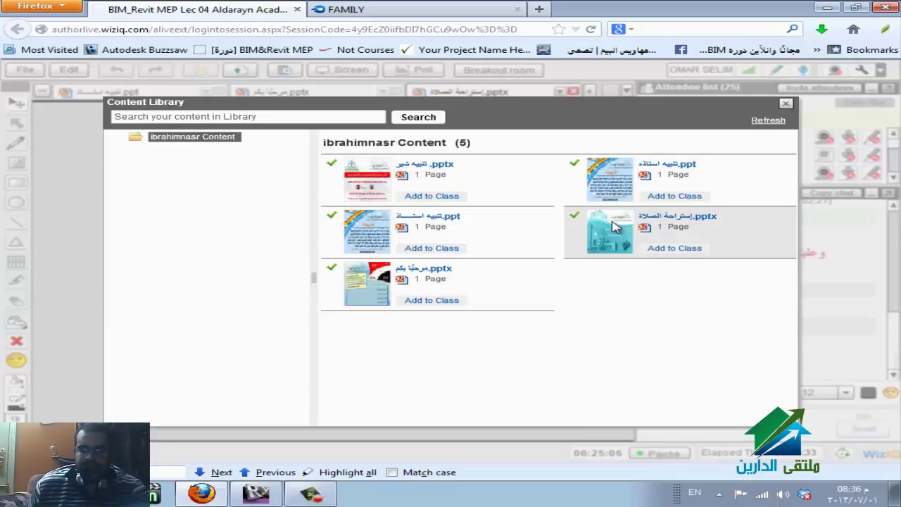
click(676, 250)
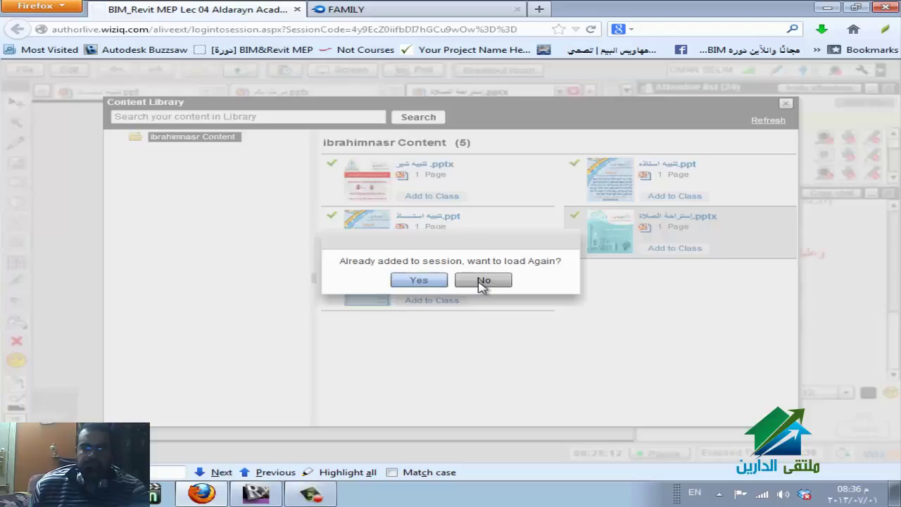
click(419, 280)
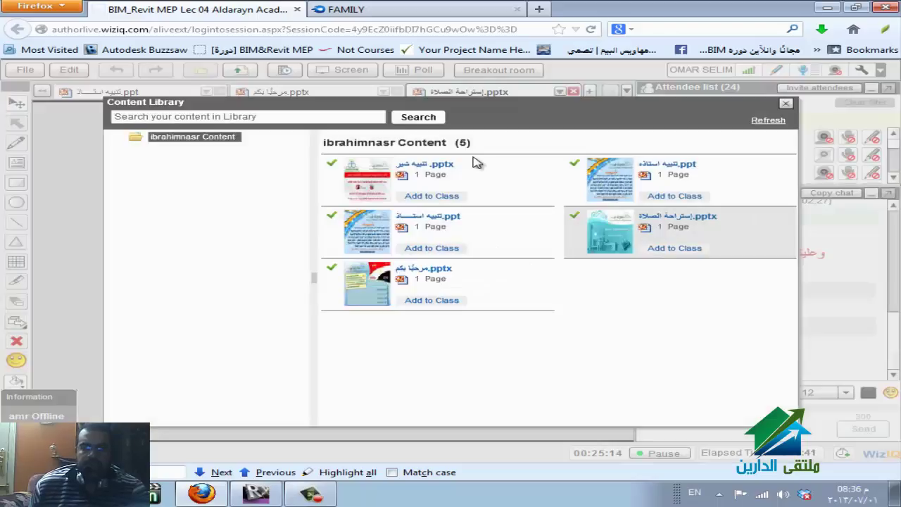
click(784, 105)
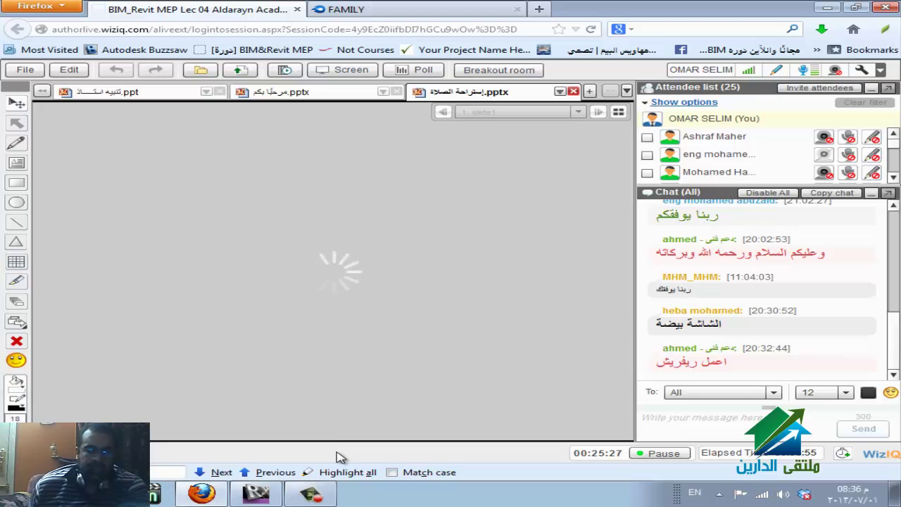
click(296, 498)
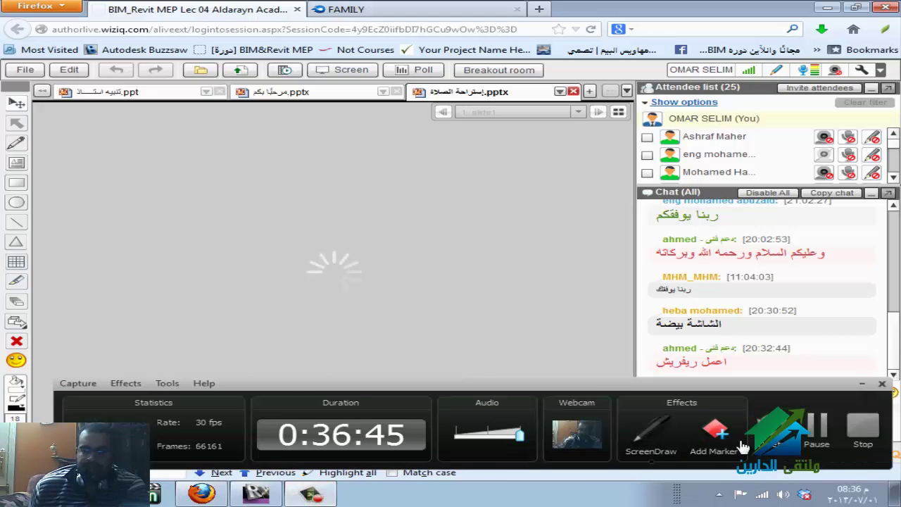
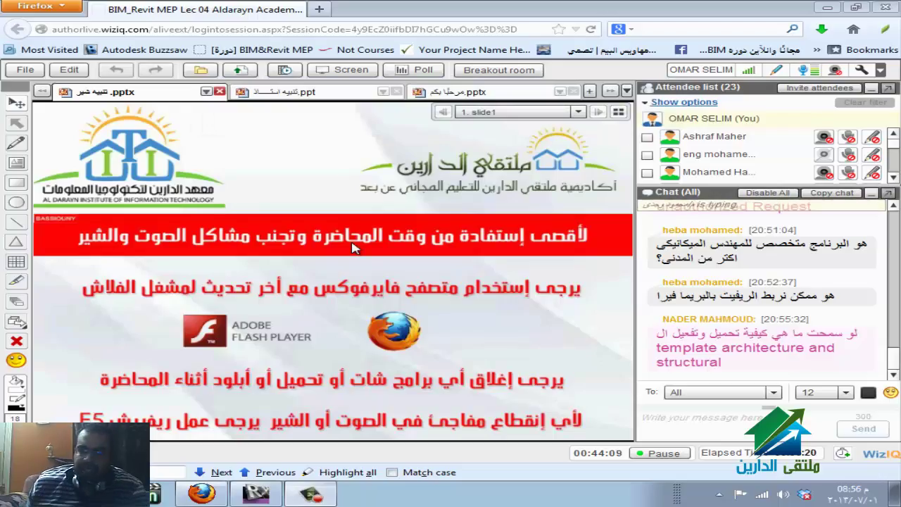
Start WizIQ desktop screen sharing and bring the Revit pipe schedule forward.
click(357, 71)
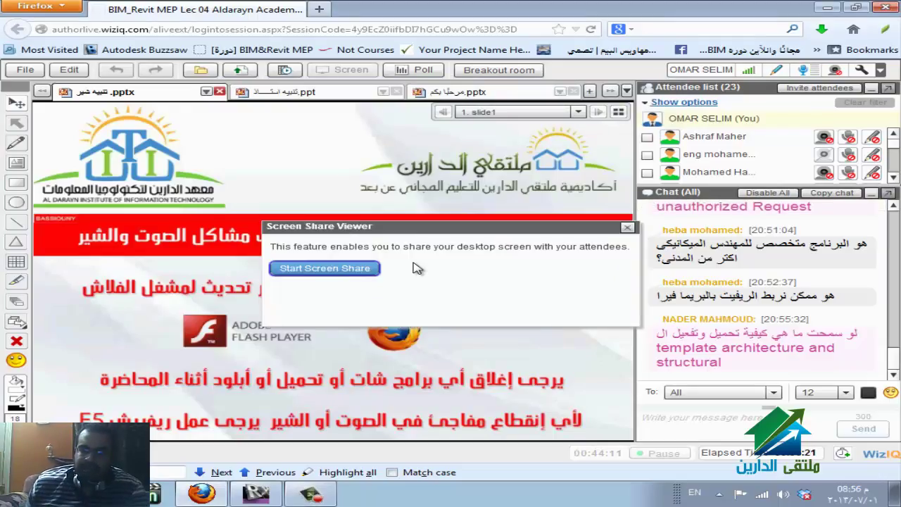
click(344, 271)
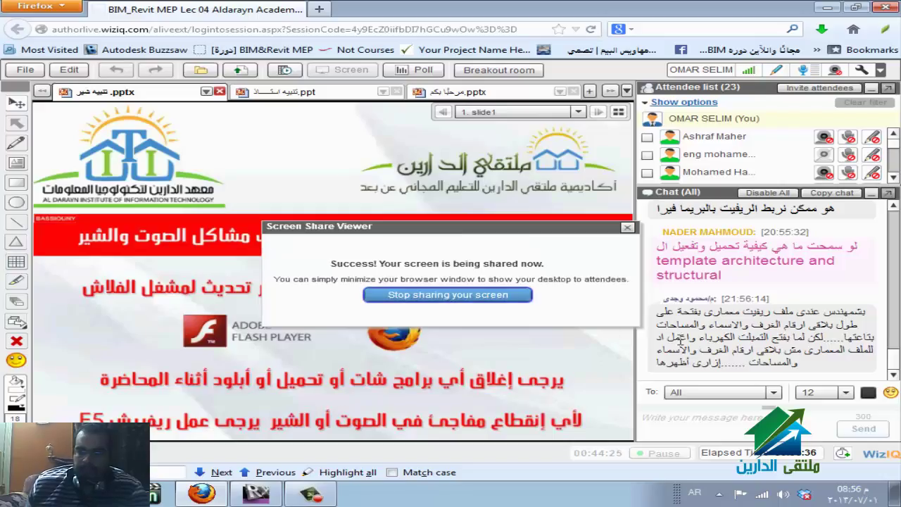
click(245, 498)
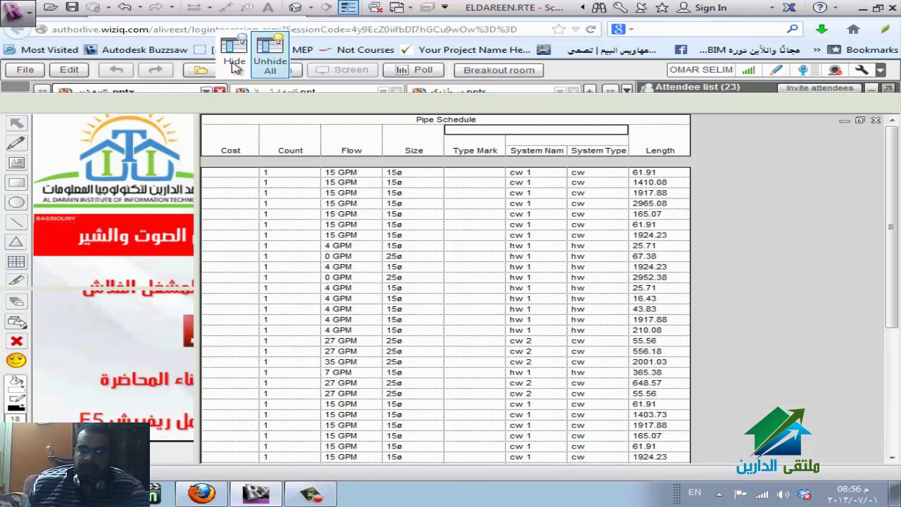
Start a new project based on the ELDAREEN.RTE template.
click(17, 11)
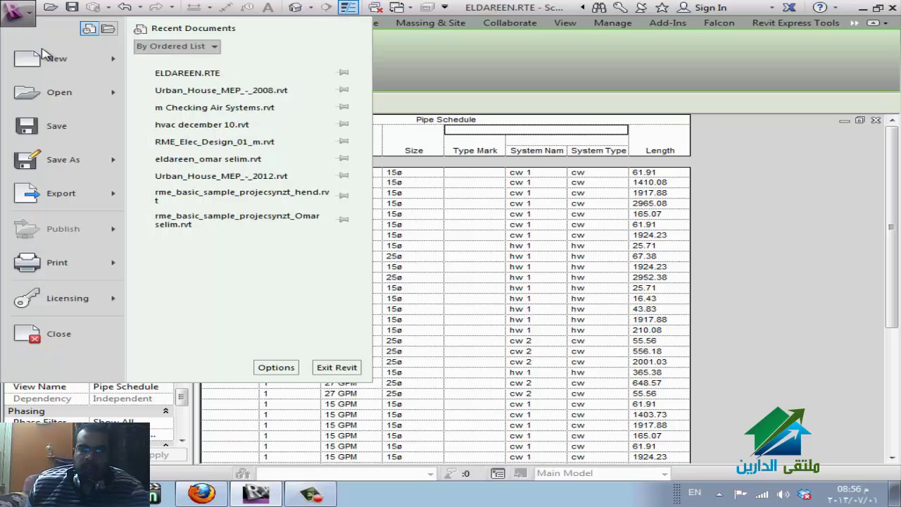
mouse_move(58, 62)
click(232, 61)
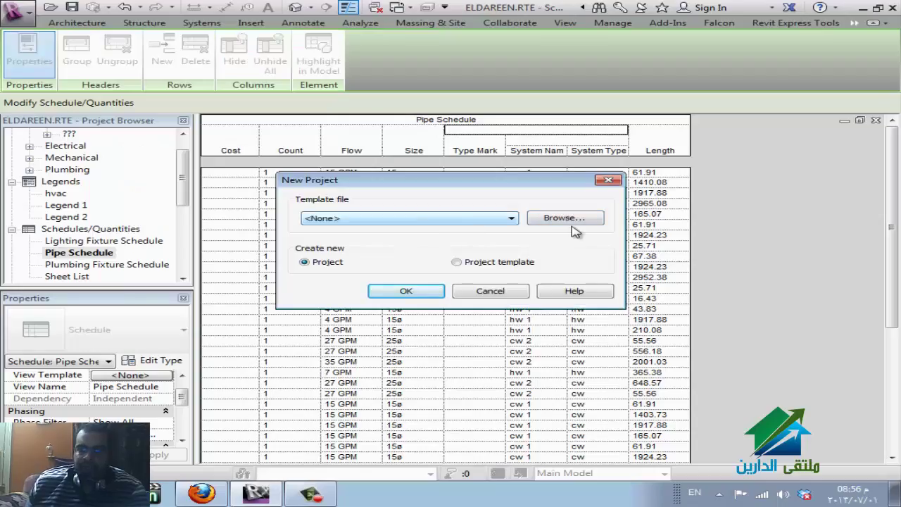
click(580, 222)
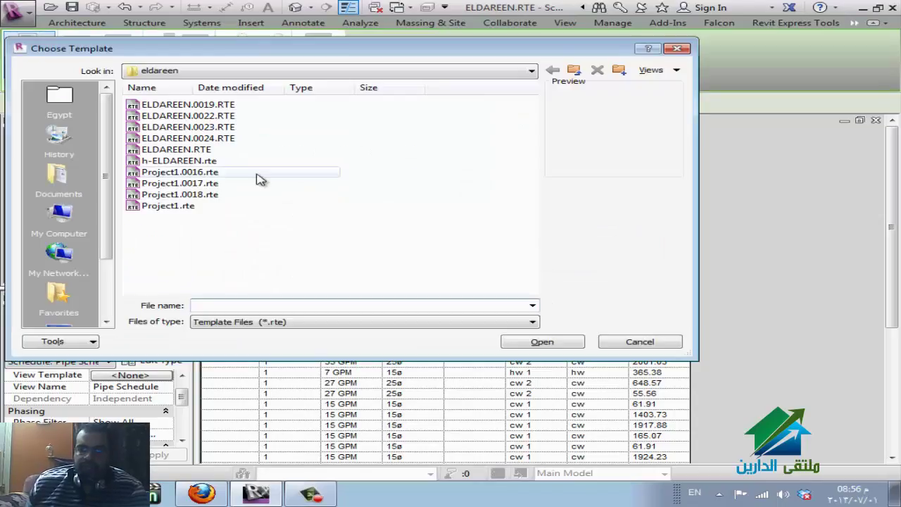
click(204, 150)
click(545, 341)
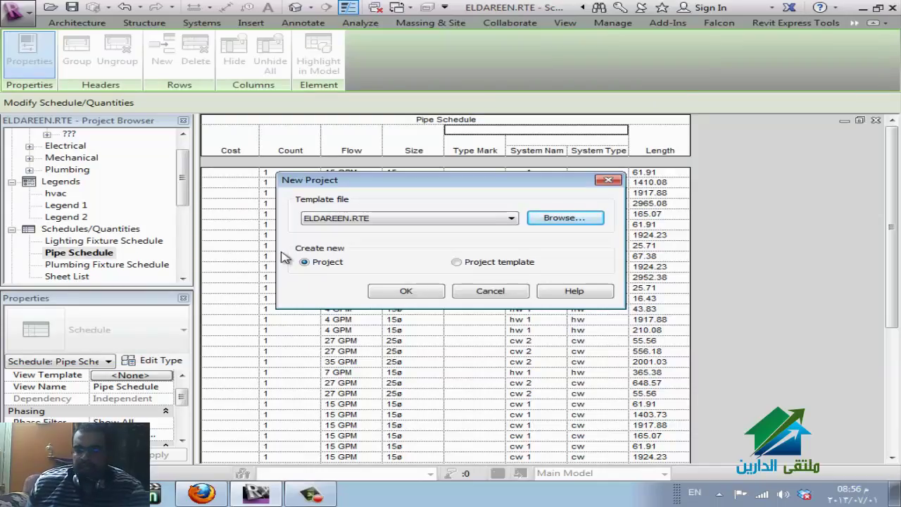
Switch to creating a Project template, then cancel and return to the WizIQ class.
click(461, 265)
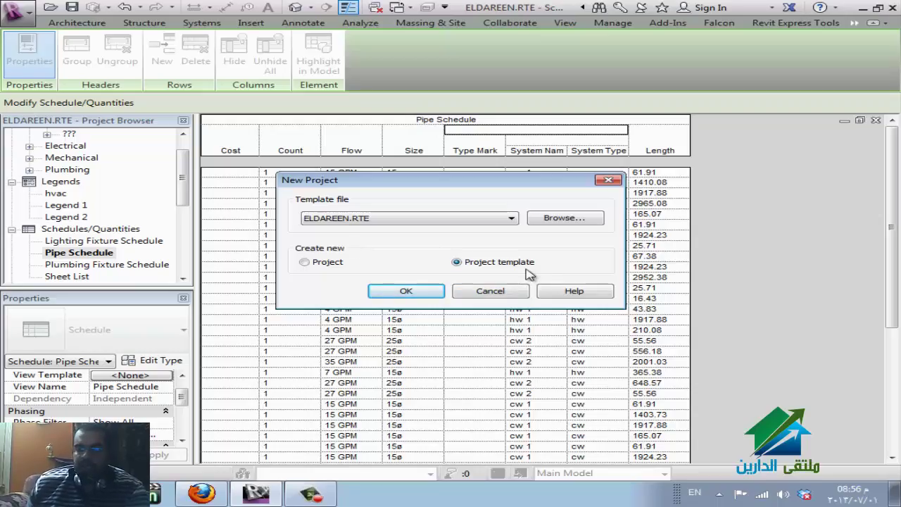
click(497, 297)
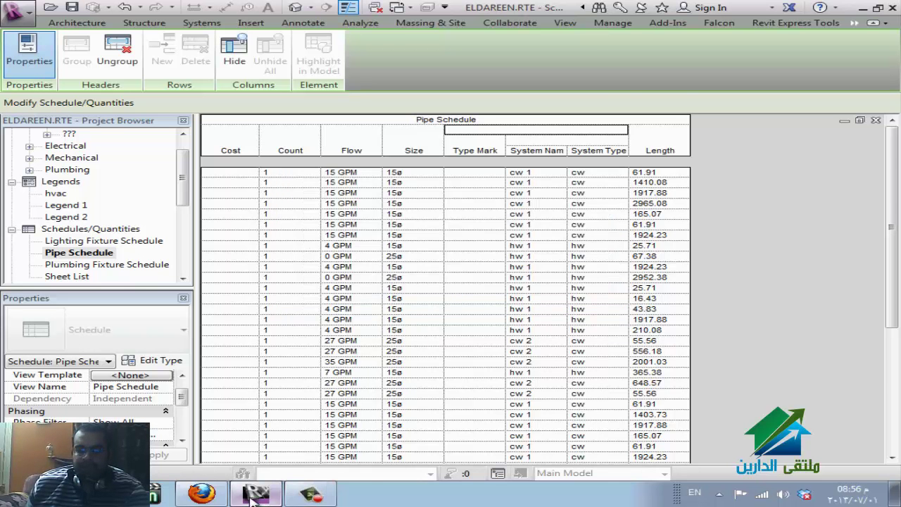
click(201, 492)
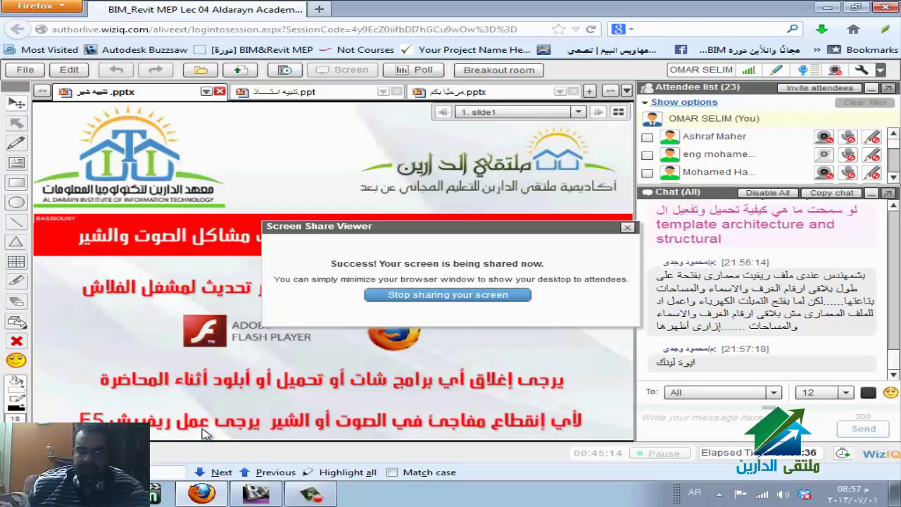
Bring the Revit Pipe Schedule window back in front of the WizIQ session.
mouse_move(255, 494)
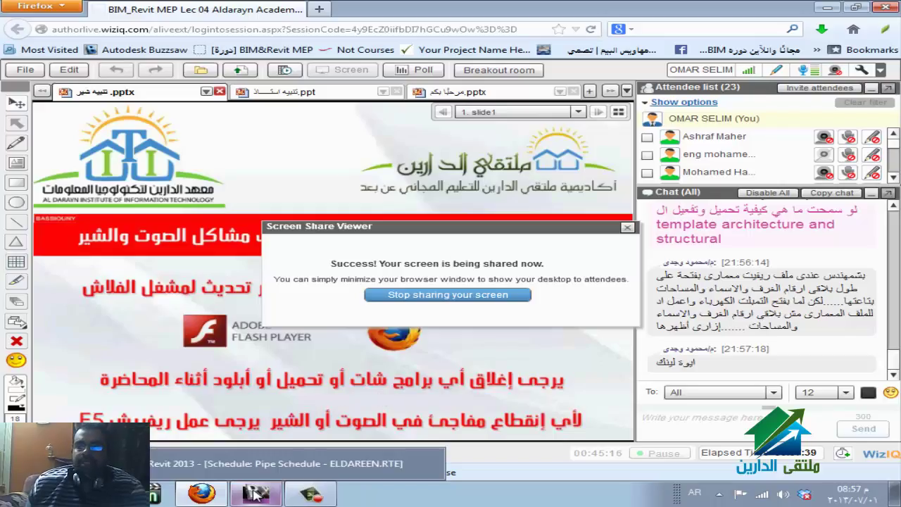
key(ctrl+f)
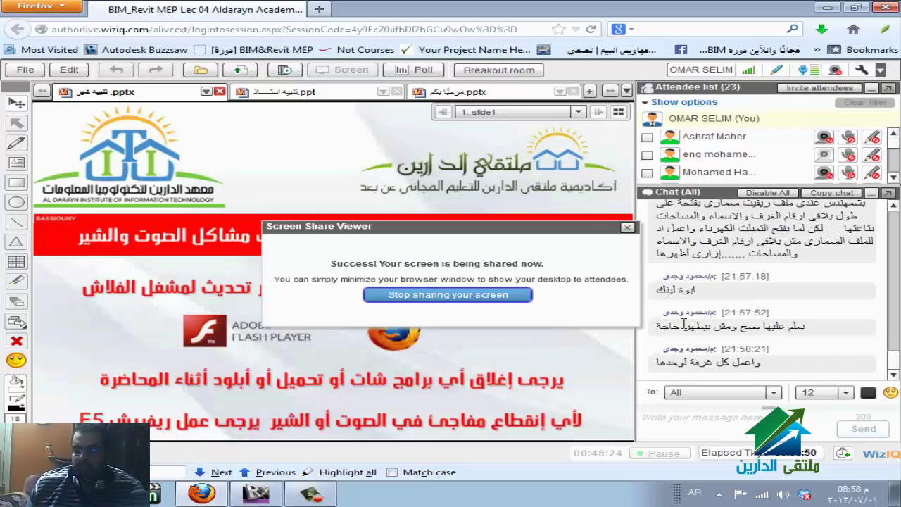
click(239, 496)
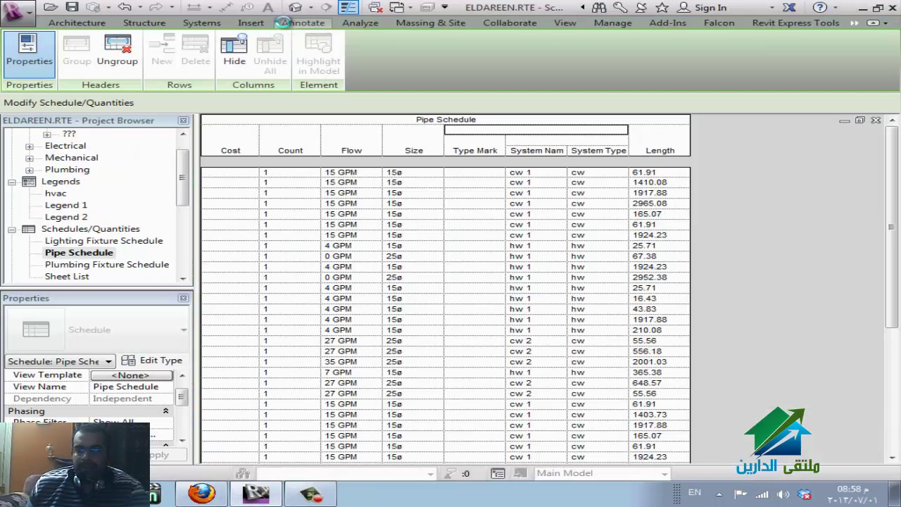
Close the Pipe Schedule, zoom out on the floor plan, and return to the WizIQ class.
click(285, 23)
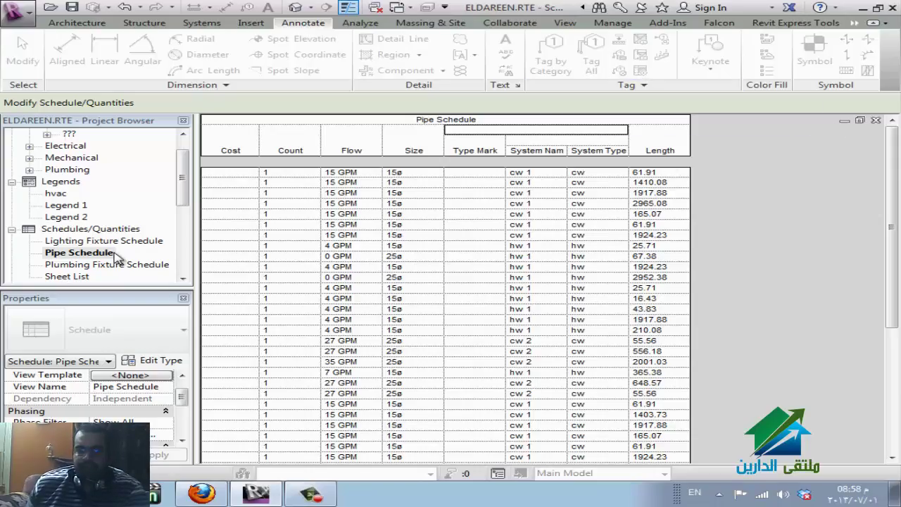
click(875, 121)
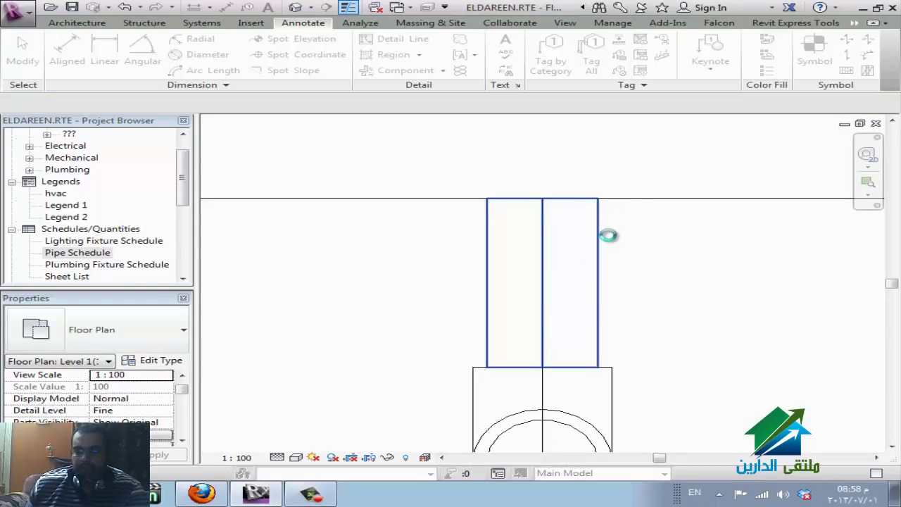
scroll(501, 215, down, 2)
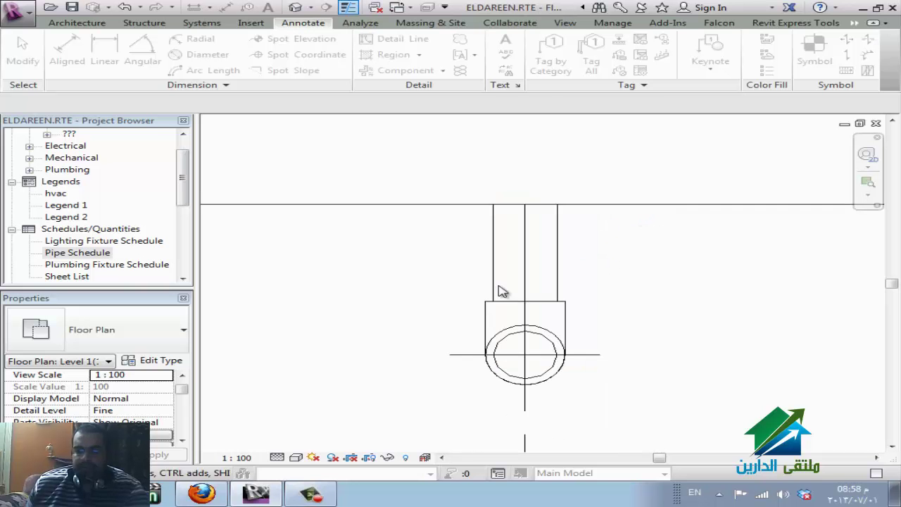
click(208, 492)
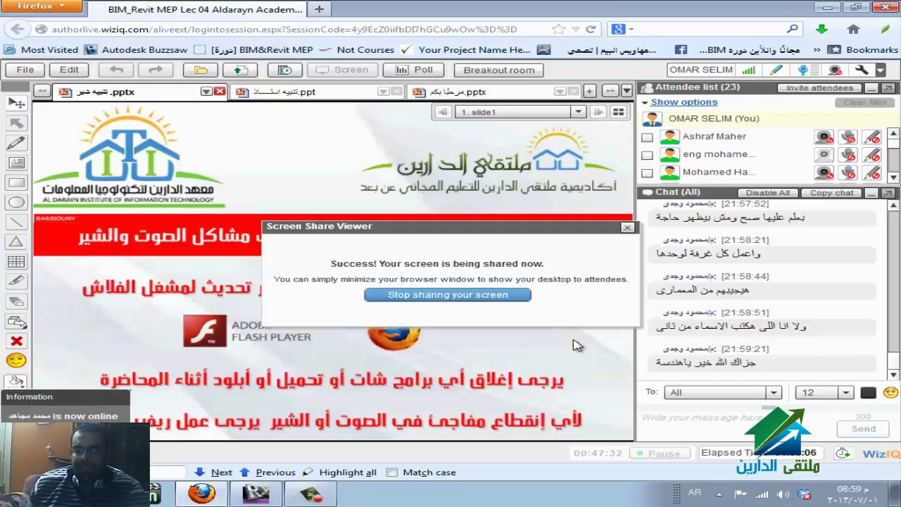
Bring Revit's Level 1 floor plan of ELDAREEN.RTE back to the front.
mouse_move(263, 496)
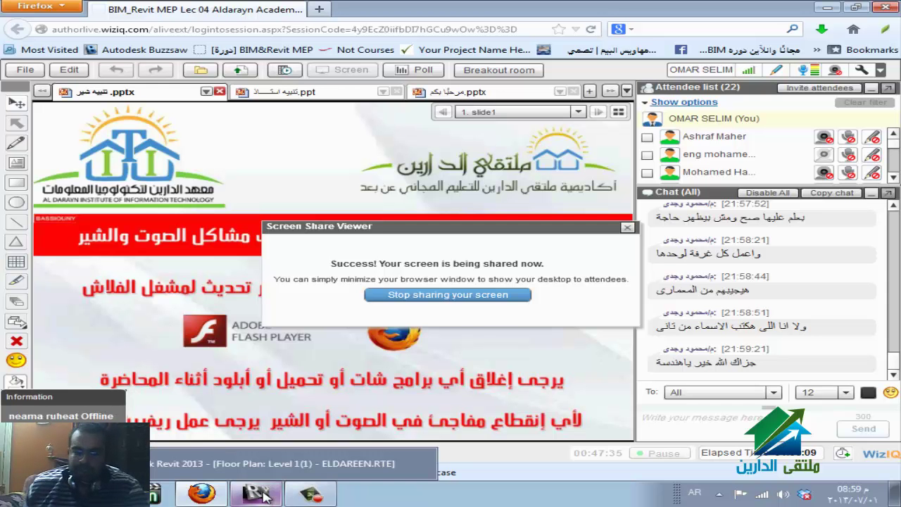
click(264, 497)
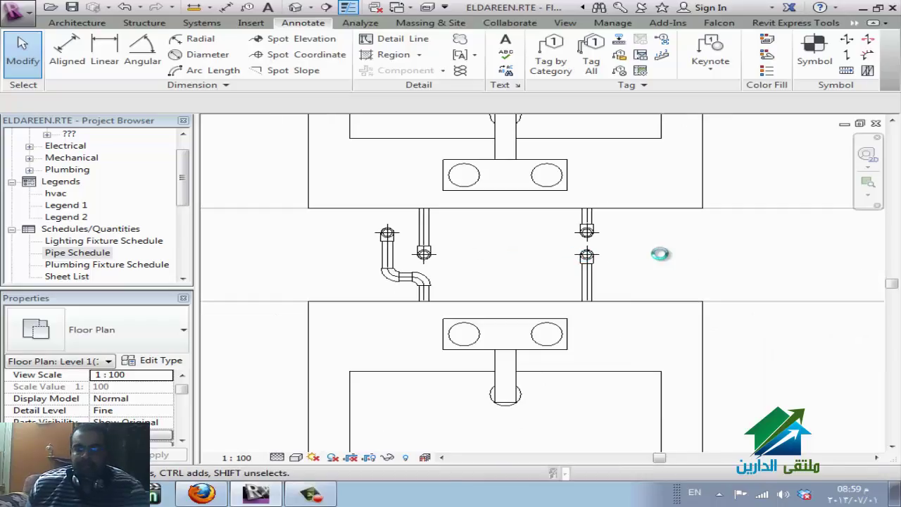
Expand the Plumbing views in the Project Browser and open the Level 1(2) floor plan.
scroll(660, 260, down, 4)
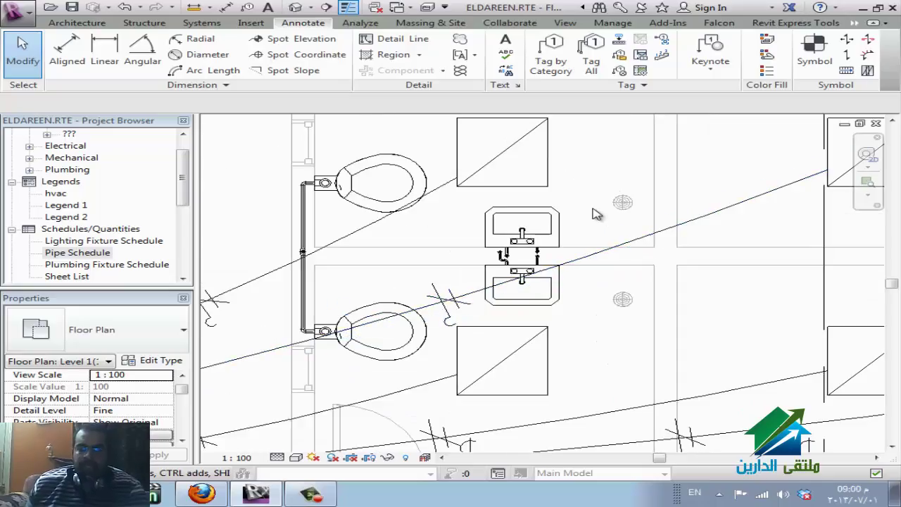
click(65, 146)
click(61, 171)
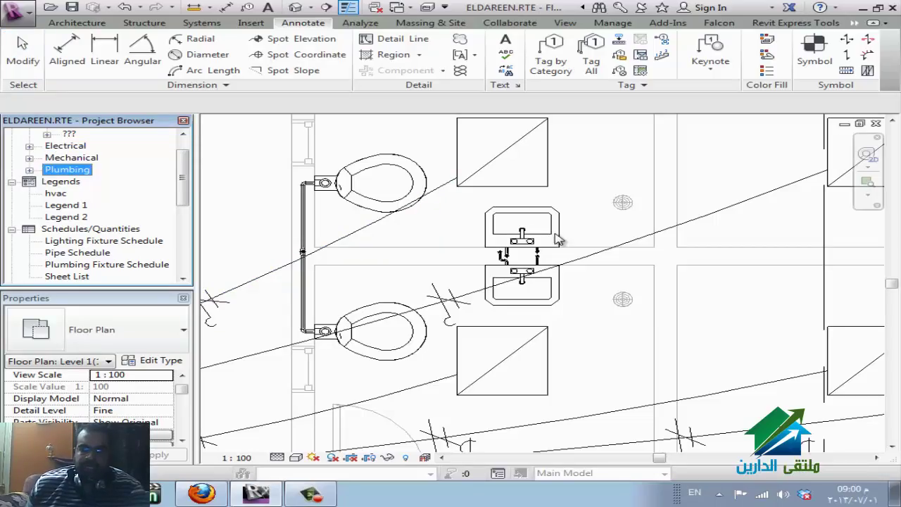
click(29, 170)
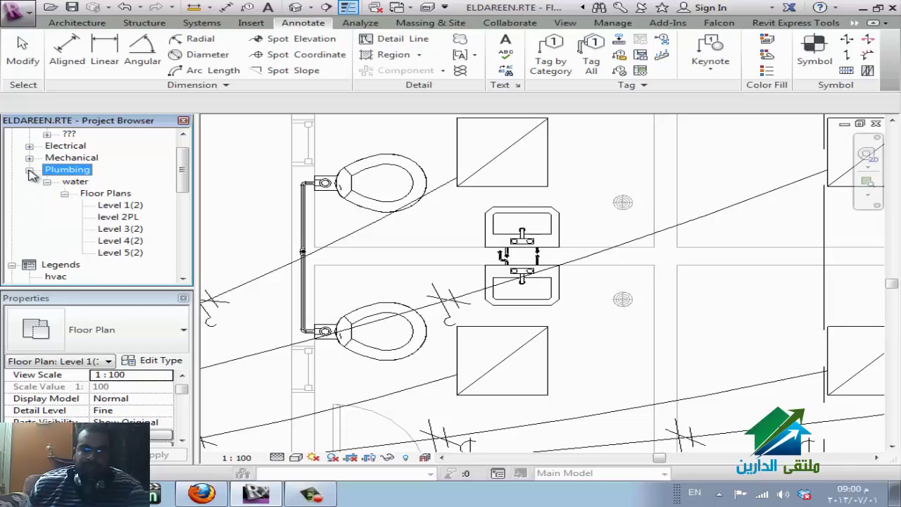
double_click(124, 206)
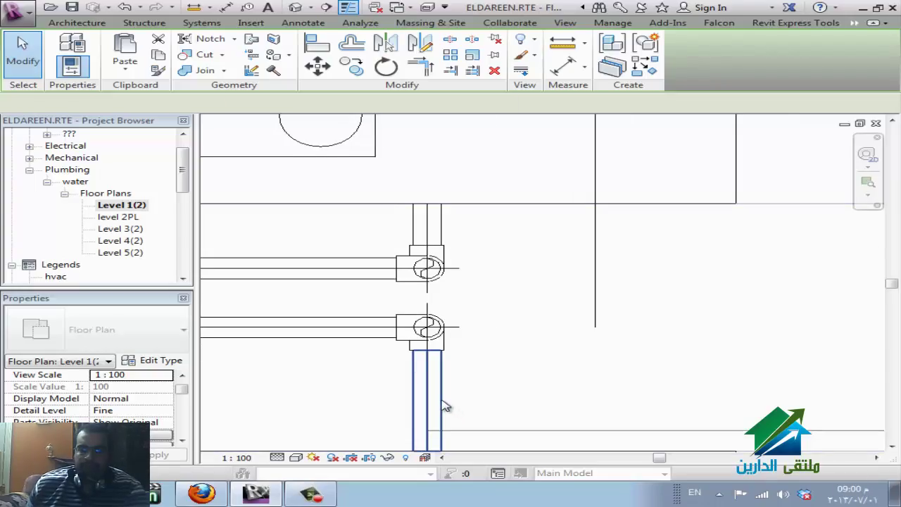
Tag the pipe with TG so it reads 15ø cw, then select that tag.
key(t)
key(g)
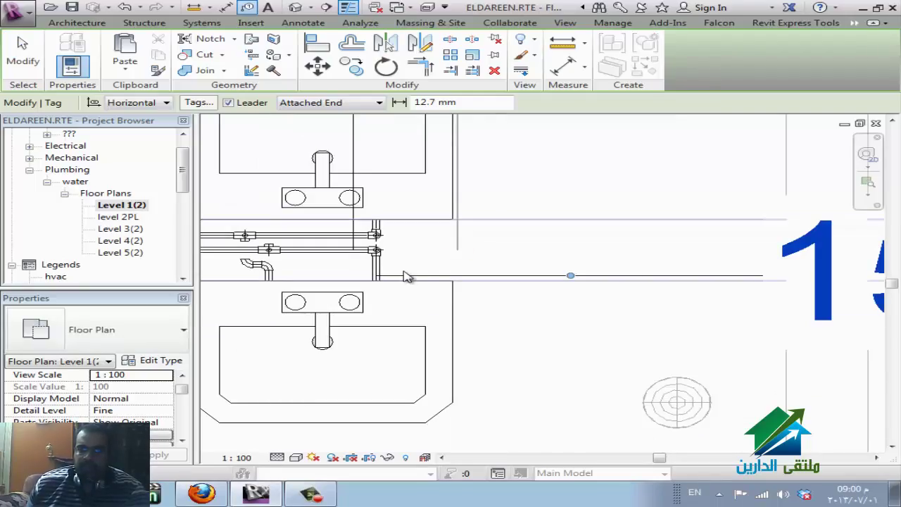
scroll(405, 276, down, 3)
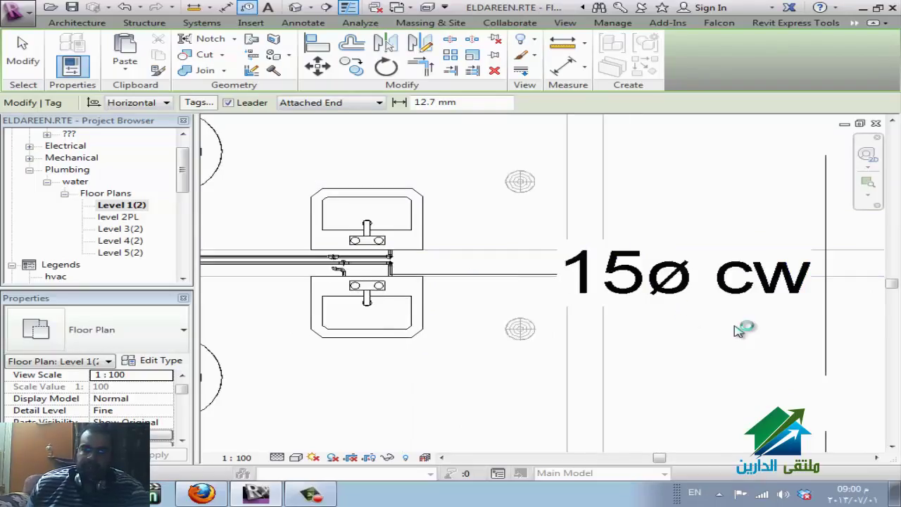
key(Escape)
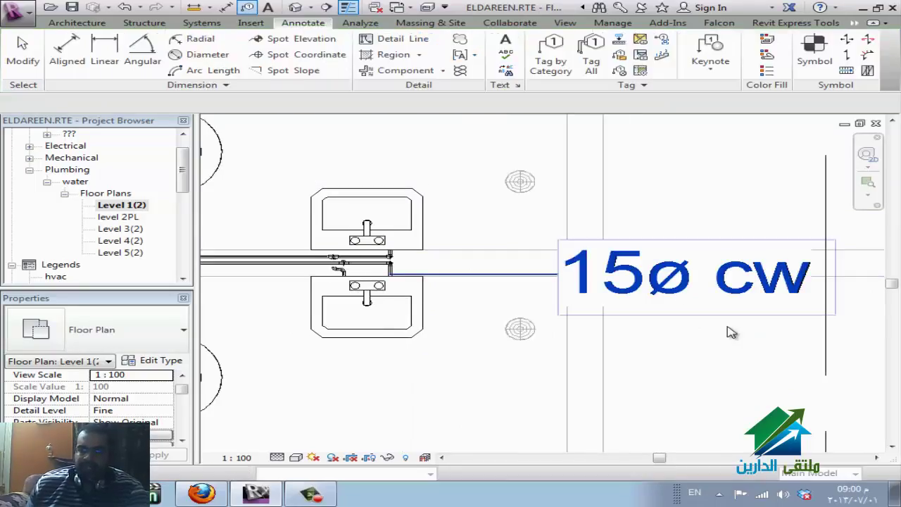
click(731, 335)
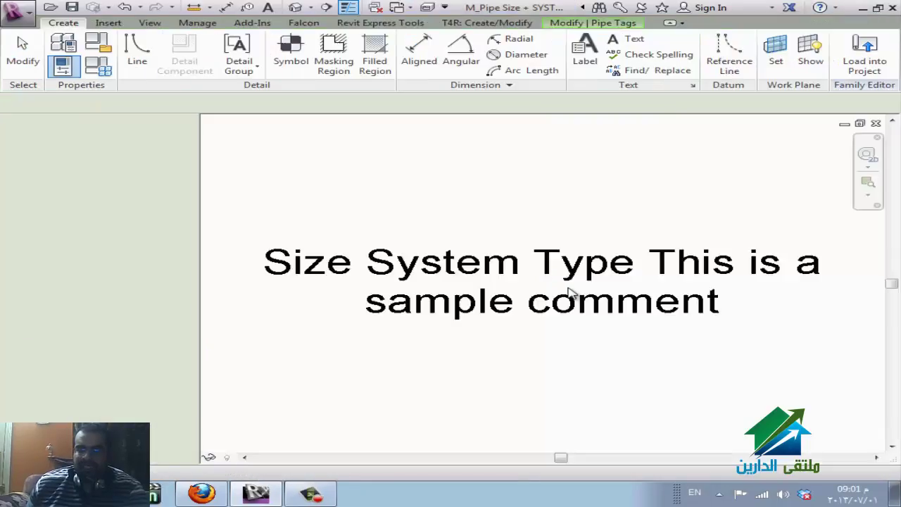
Review the label's type properties (black text, line weight 1, opaque background) and discard the edits.
click(712, 337)
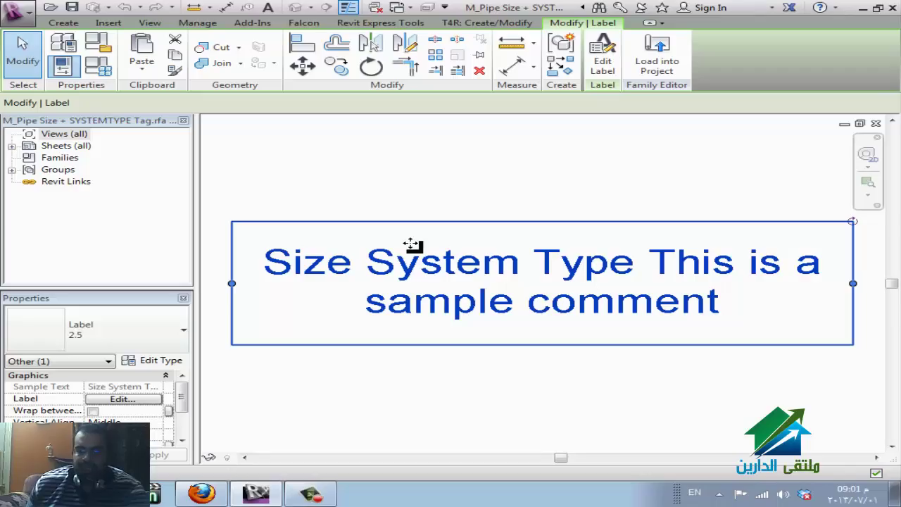
click(161, 361)
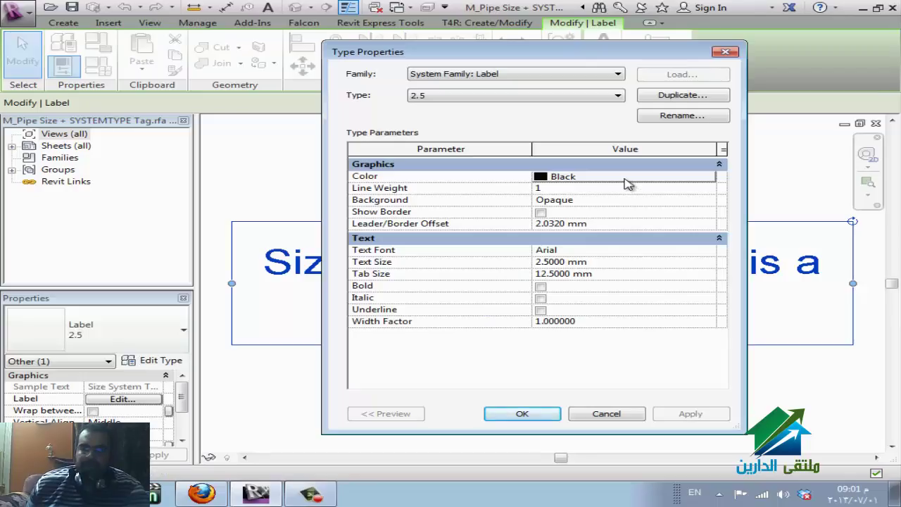
click(628, 184)
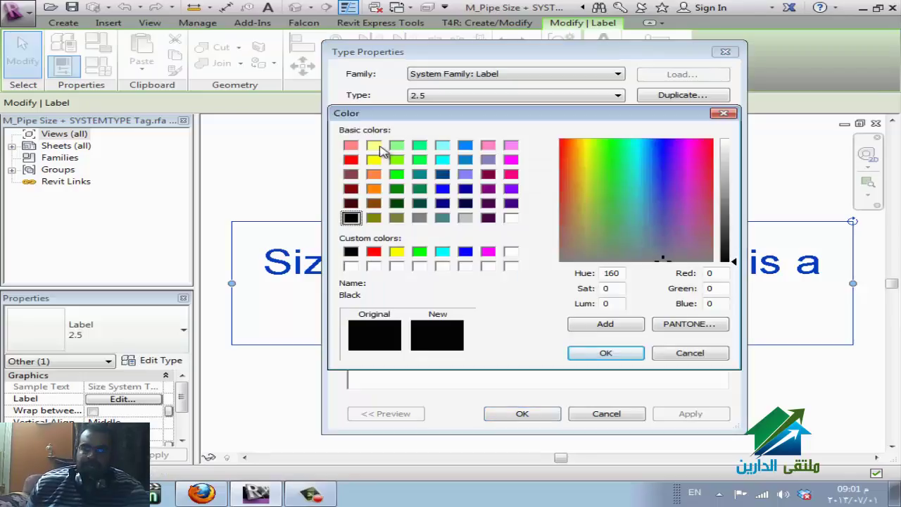
click(373, 146)
click(689, 353)
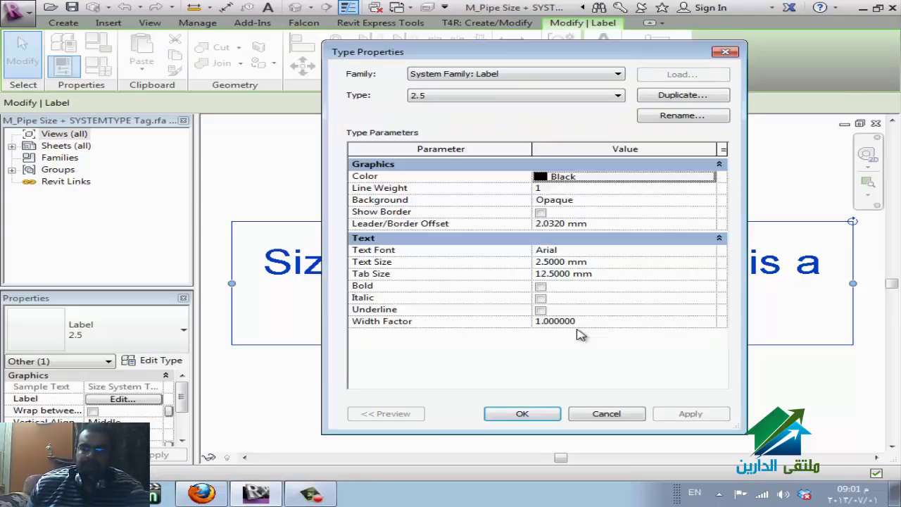
click(549, 188)
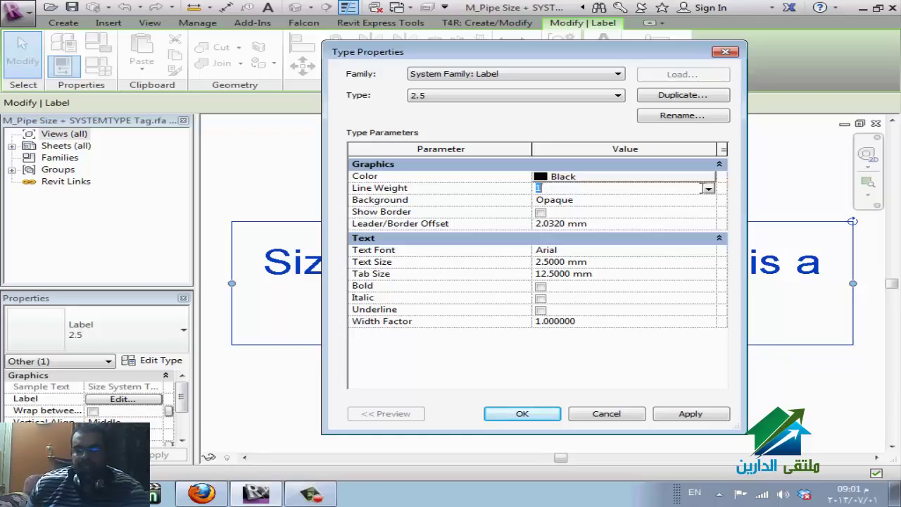
click(708, 189)
scroll(675, 227, down, 3)
scroll(675, 226, down, 1)
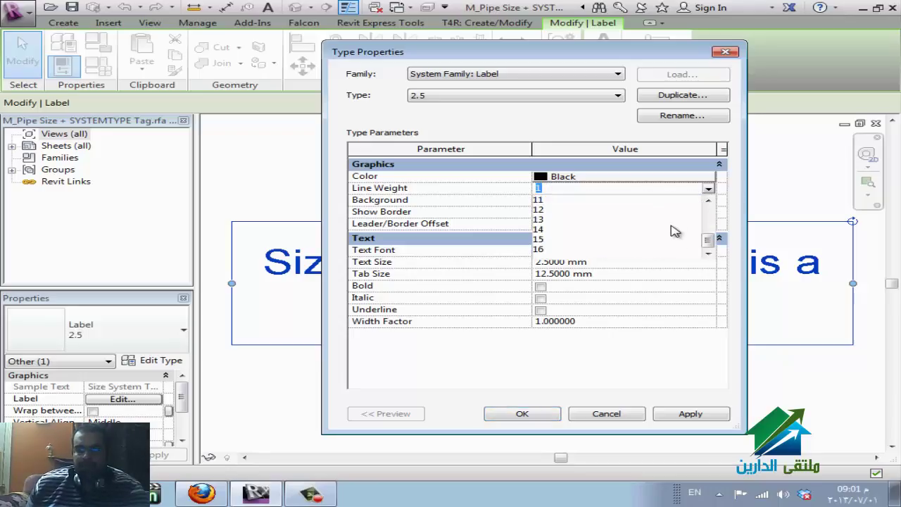
click(661, 364)
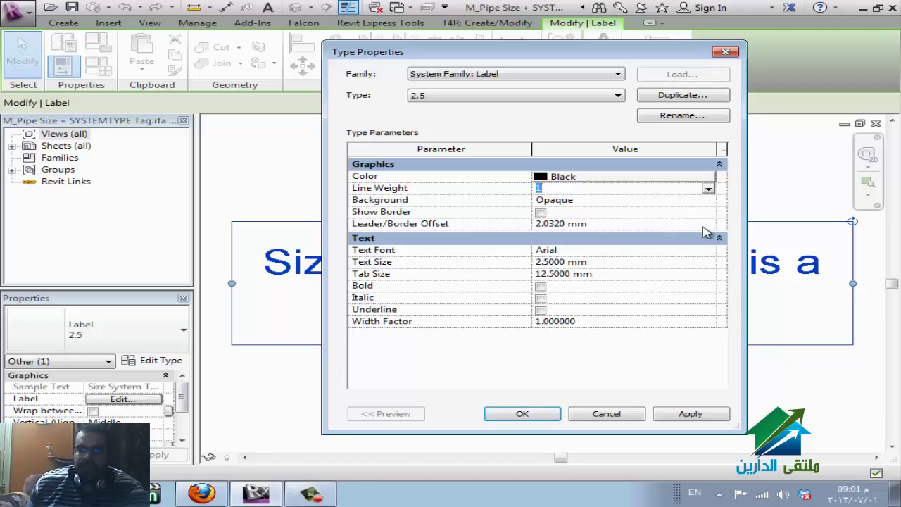
click(709, 201)
click(709, 201)
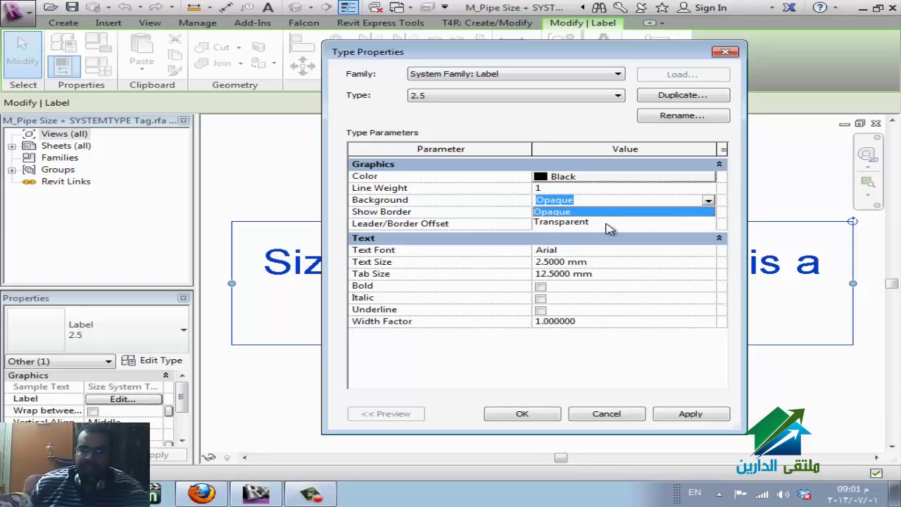
click(608, 359)
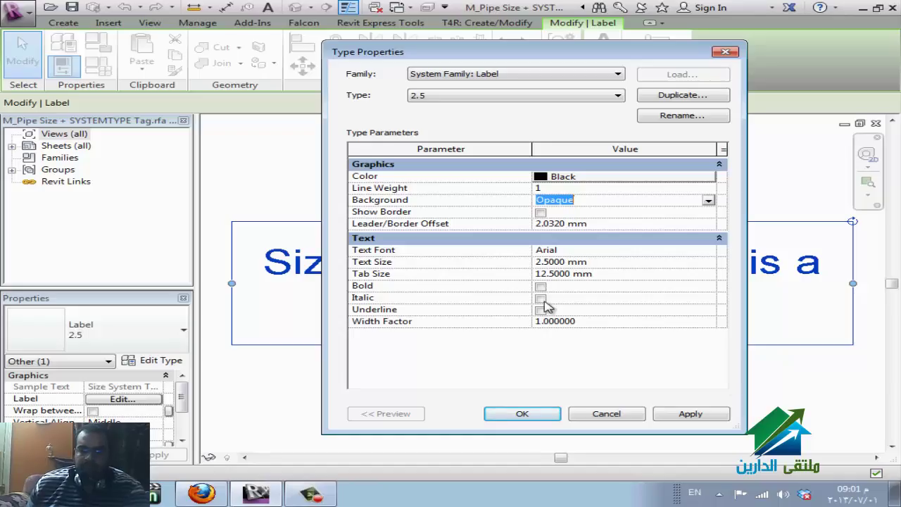
click(606, 414)
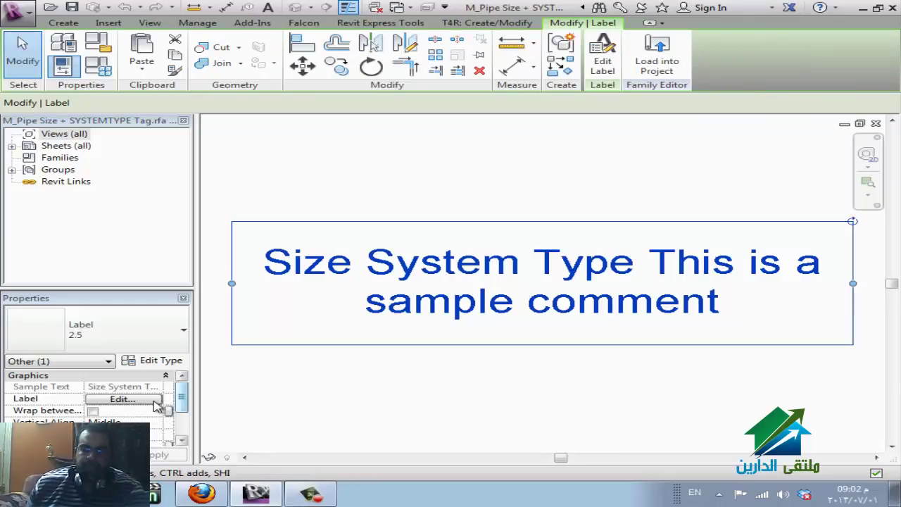
Remove Comments from the label and add Slope and Length parameters.
click(123, 399)
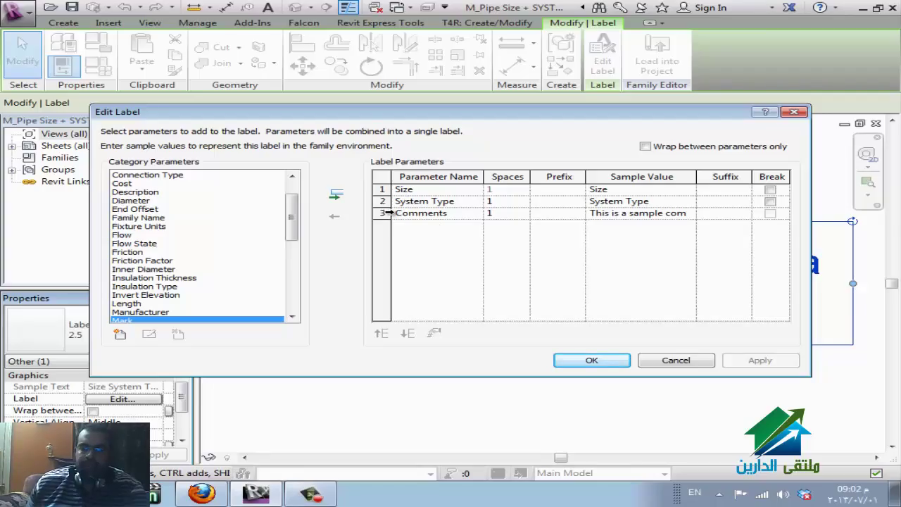
click(386, 213)
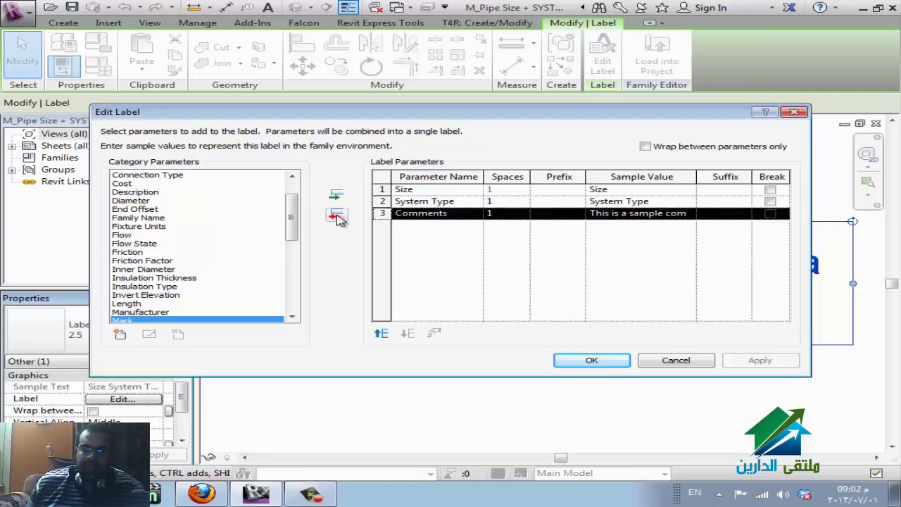
click(335, 215)
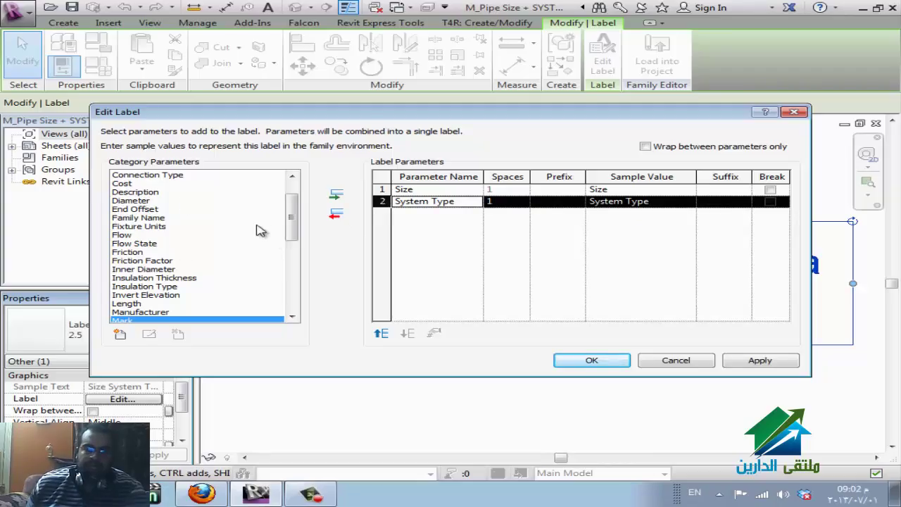
drag(292, 215, 292, 245)
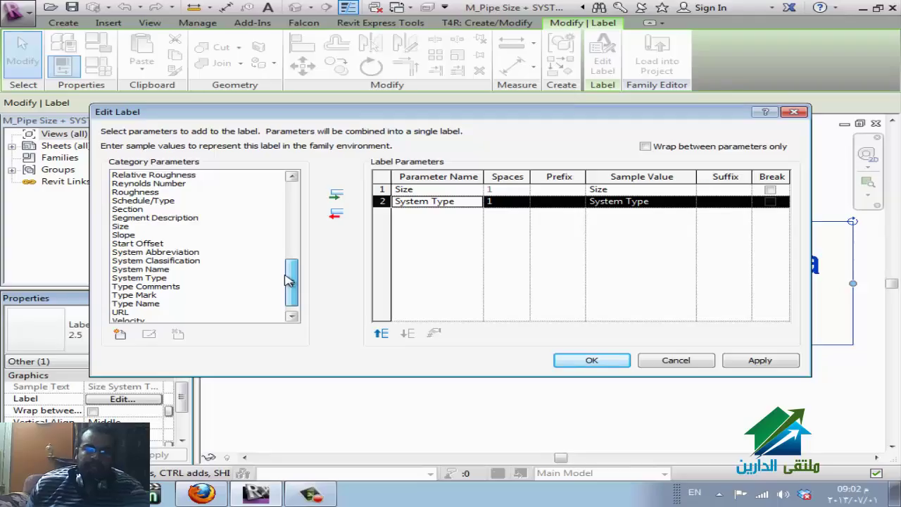
drag(287, 280, 288, 288)
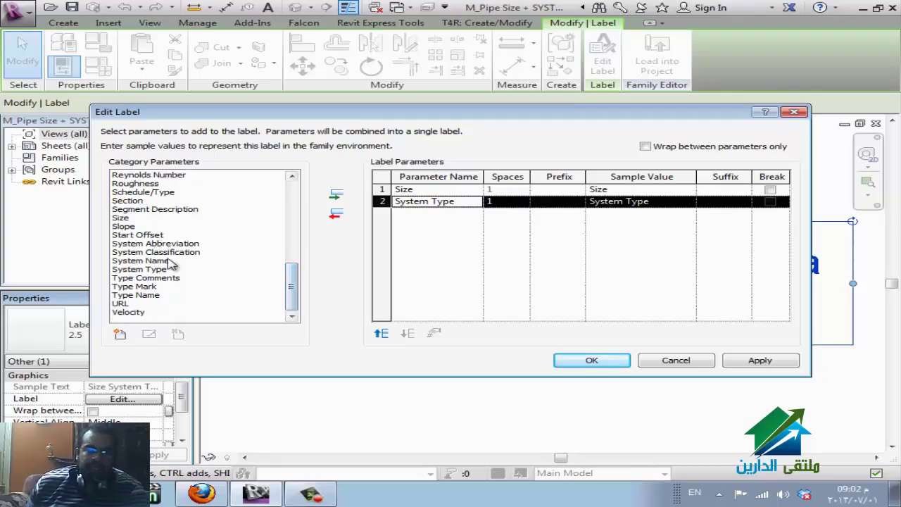
double_click(124, 227)
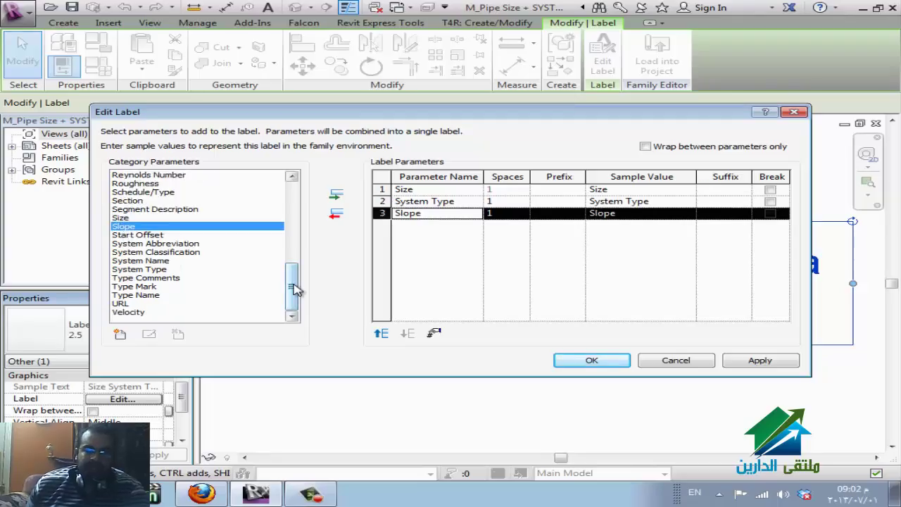
drag(294, 285, 295, 247)
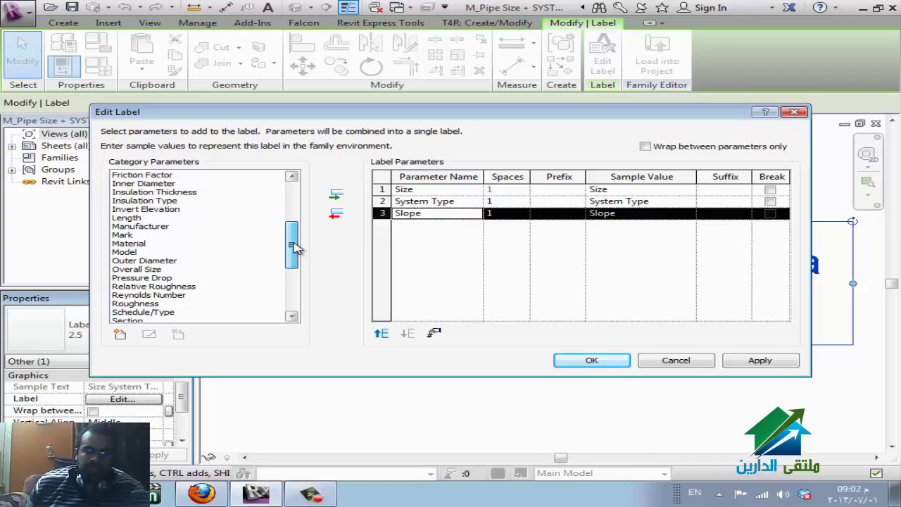
double_click(129, 218)
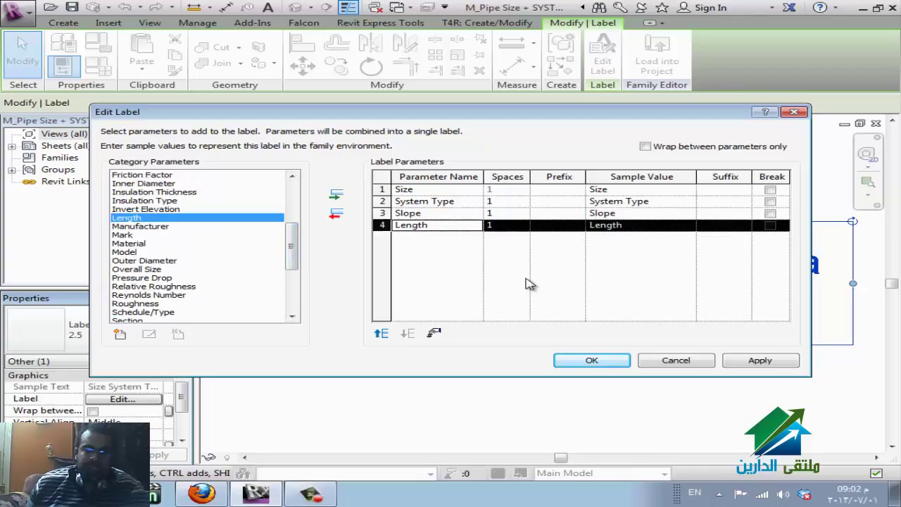
drag(297, 249, 298, 196)
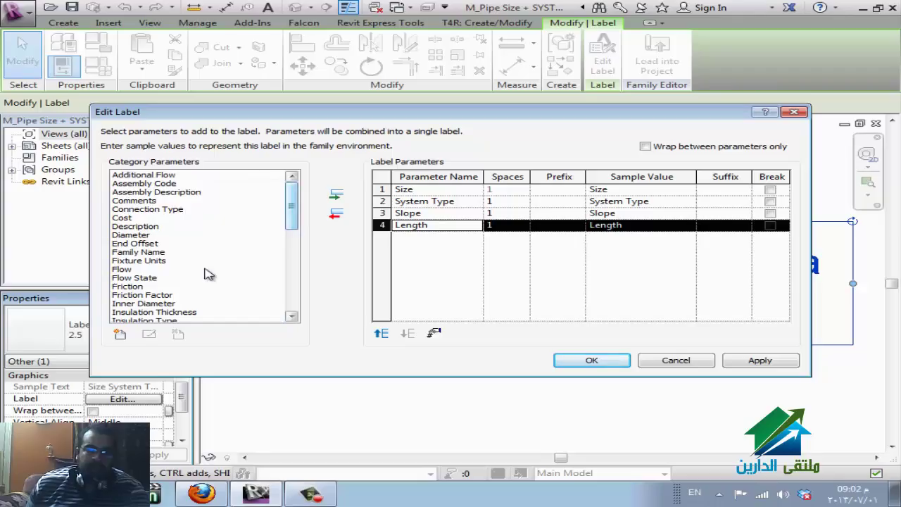
Add Invert Elevation to the label parameters and confirm the label.
click(135, 226)
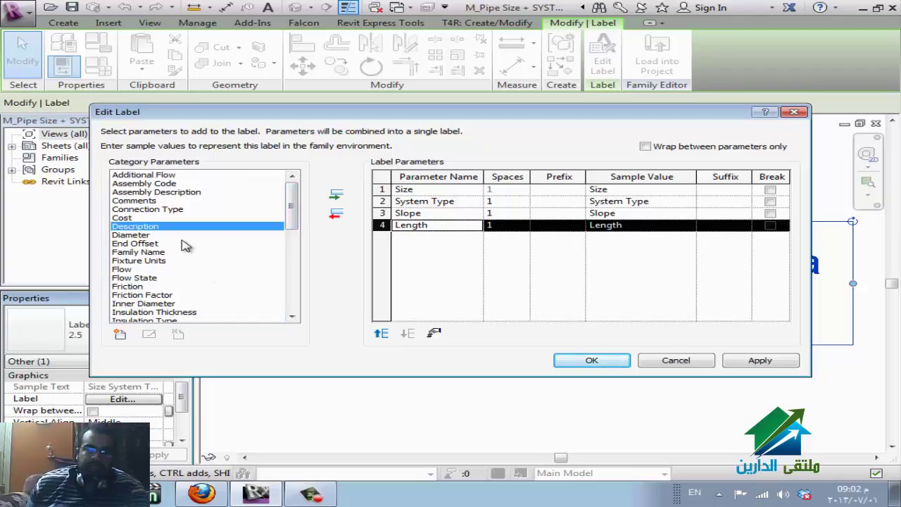
scroll(184, 244, down, 1)
scroll(184, 245, down, 1)
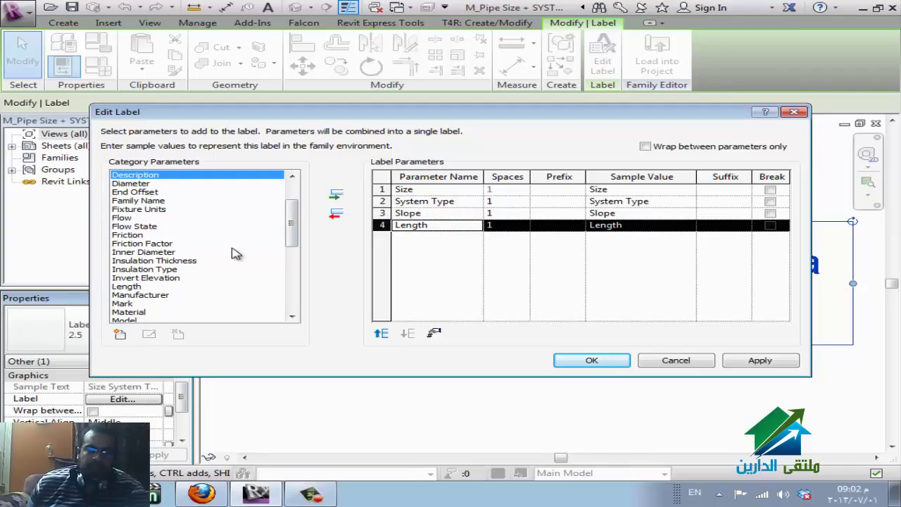
click(151, 278)
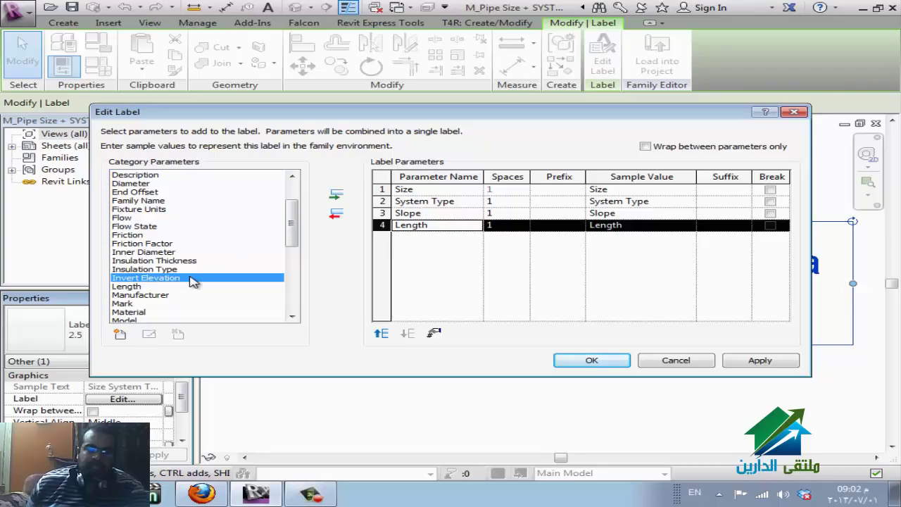
scroll(194, 282, down, 5)
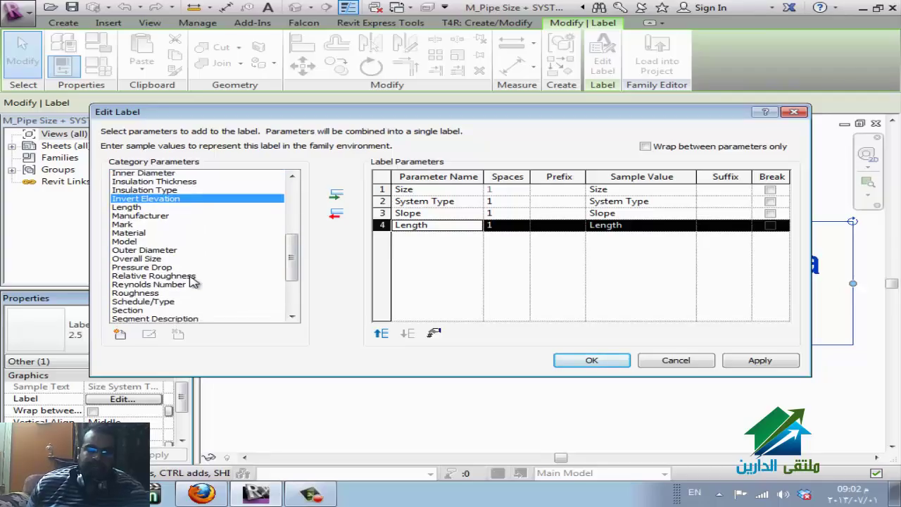
scroll(194, 281, down, 3)
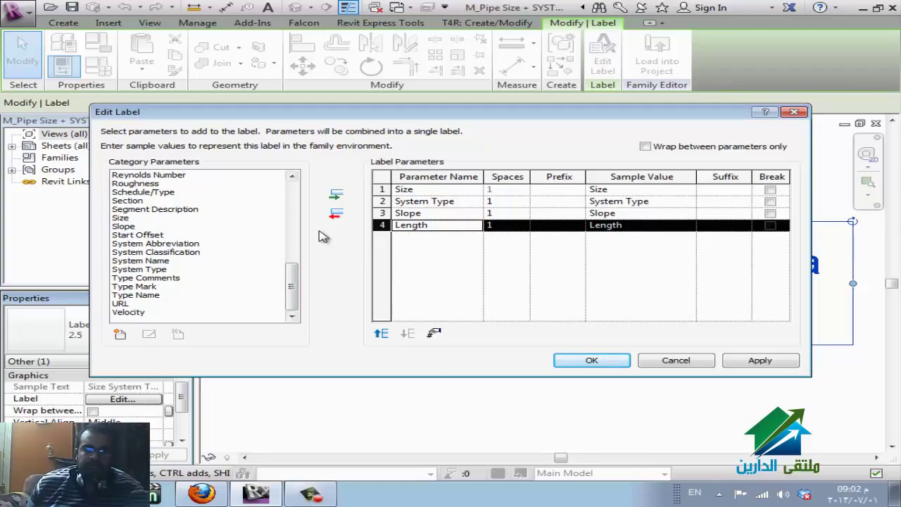
click(336, 197)
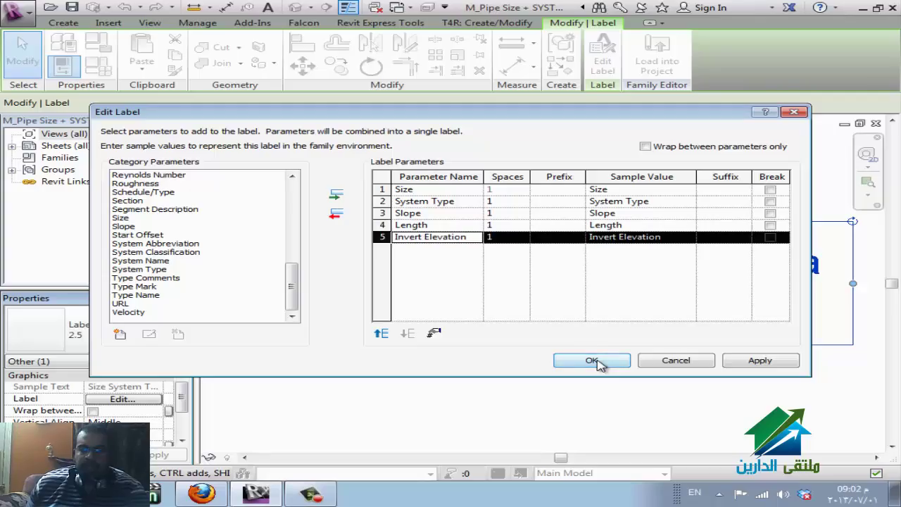
click(591, 360)
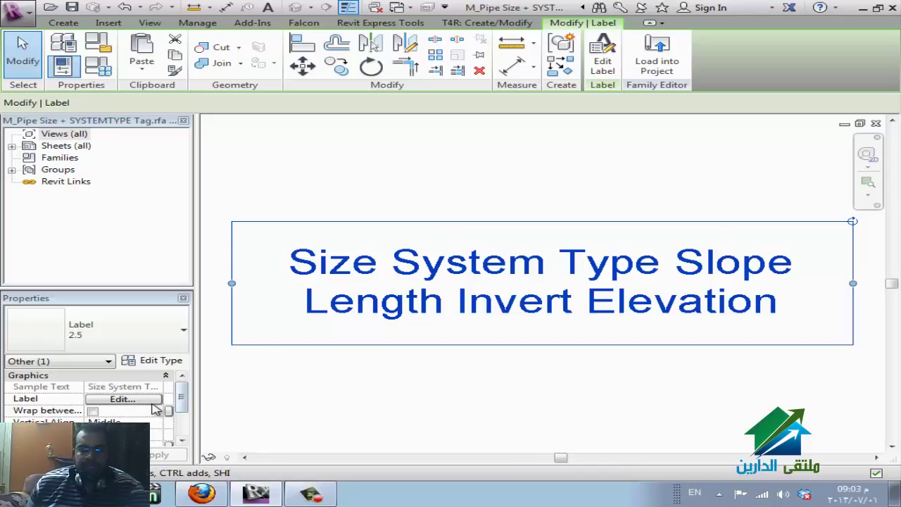
Reload the tag into the project, overwriting parameter values, and reopen its family from the plan.
click(657, 62)
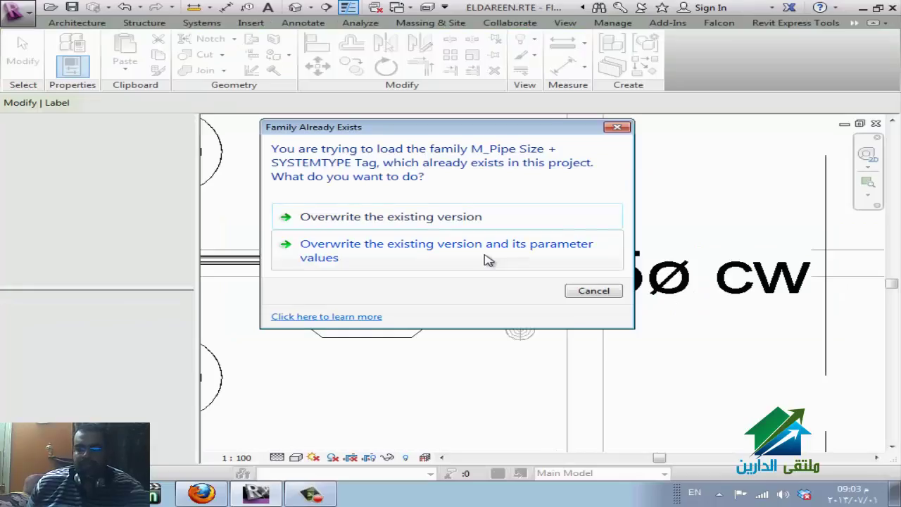
click(487, 259)
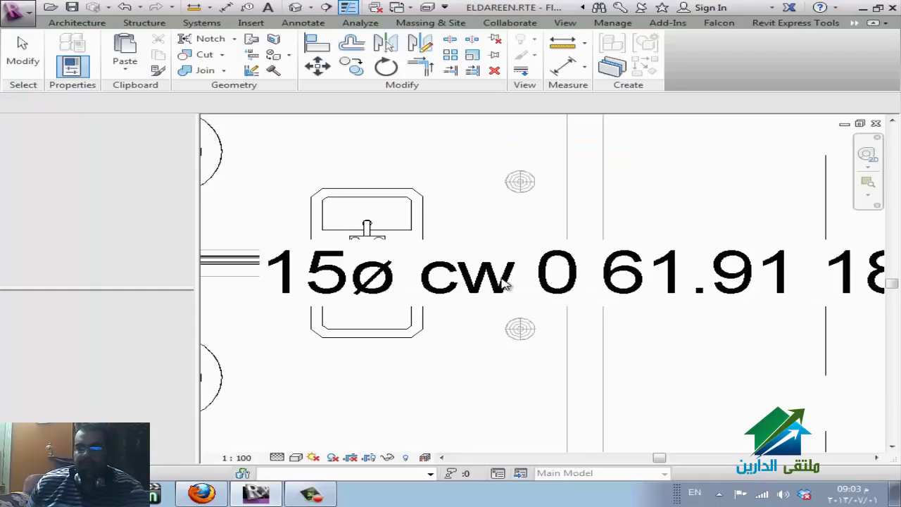
click(503, 286)
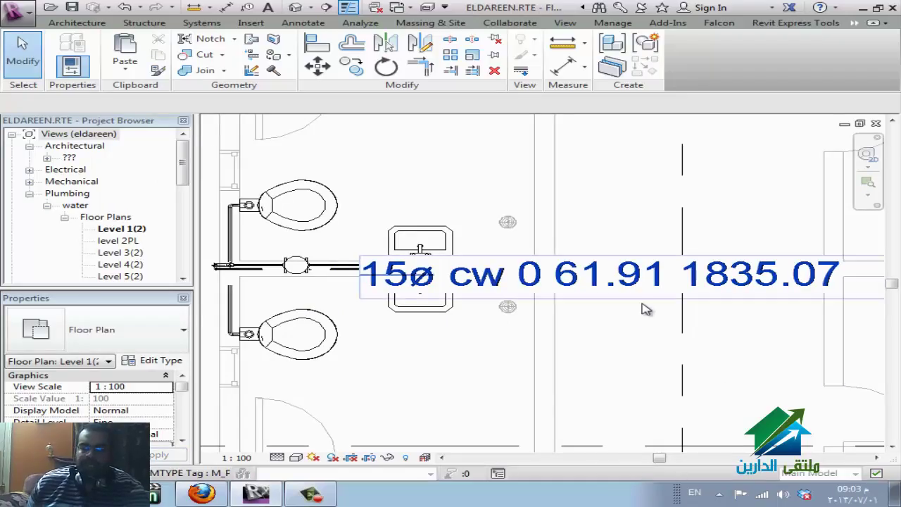
click(596, 292)
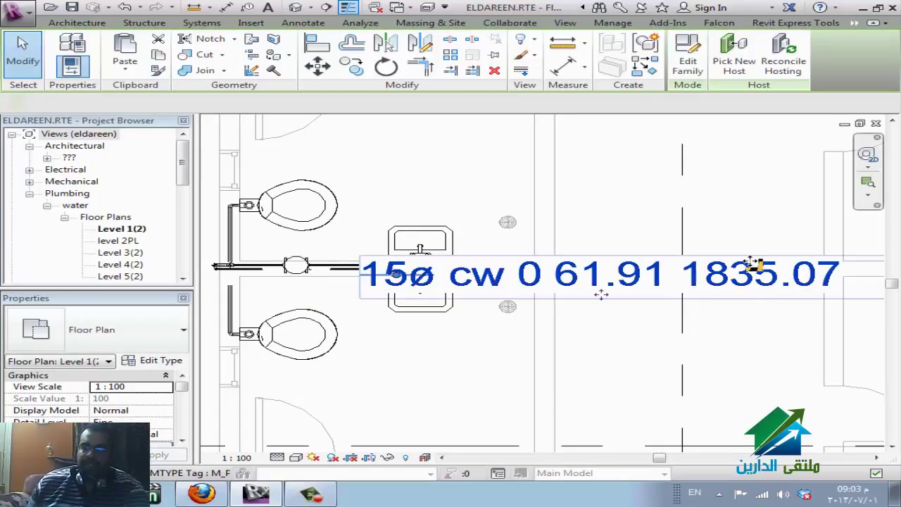
click(687, 61)
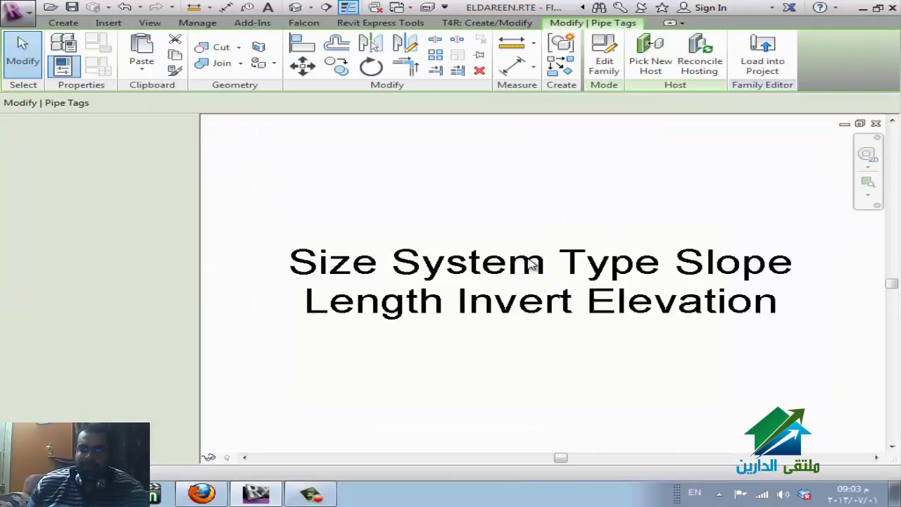
Give the label prefixes ST, SLOPE, LEN : and ELE, an MM suffix, and line breaks.
click(499, 361)
click(145, 399)
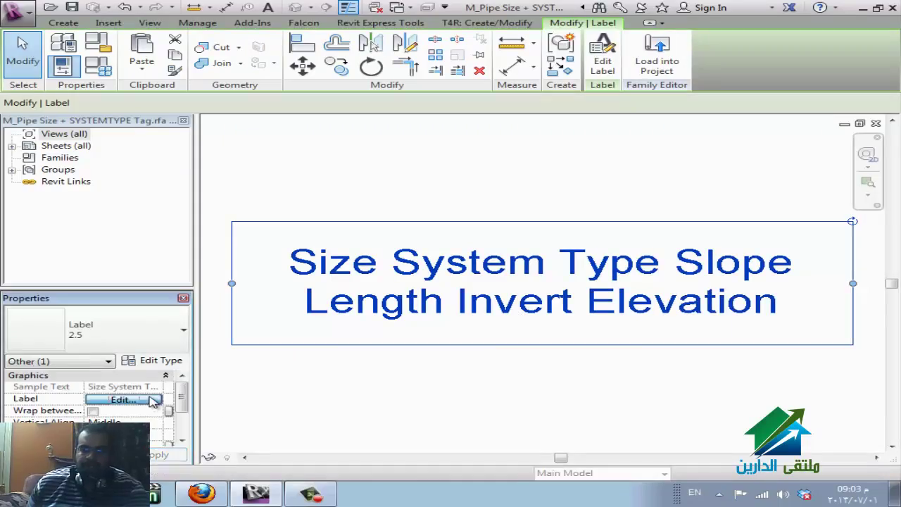
click(568, 214)
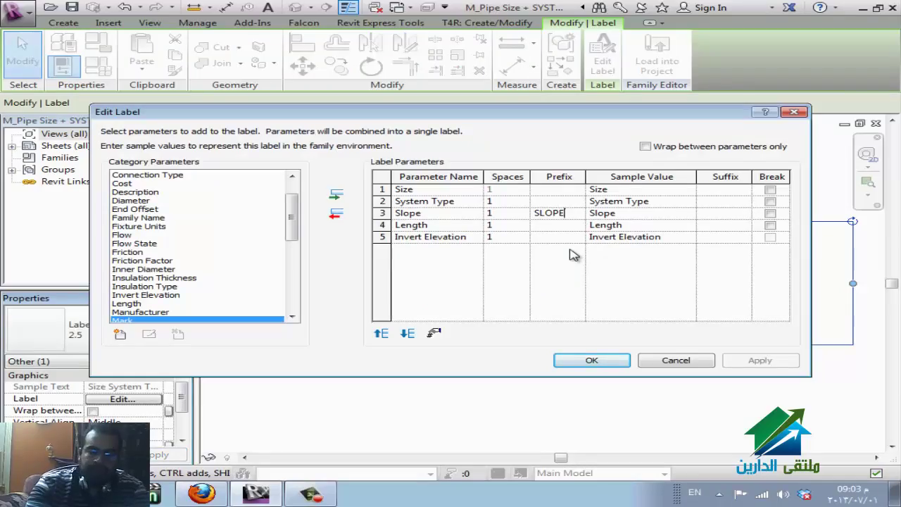
click(563, 225)
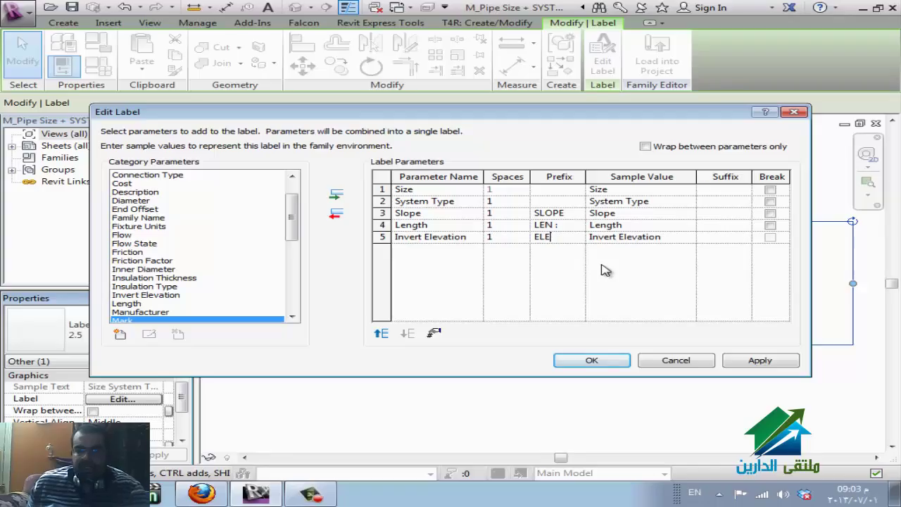
click(730, 239)
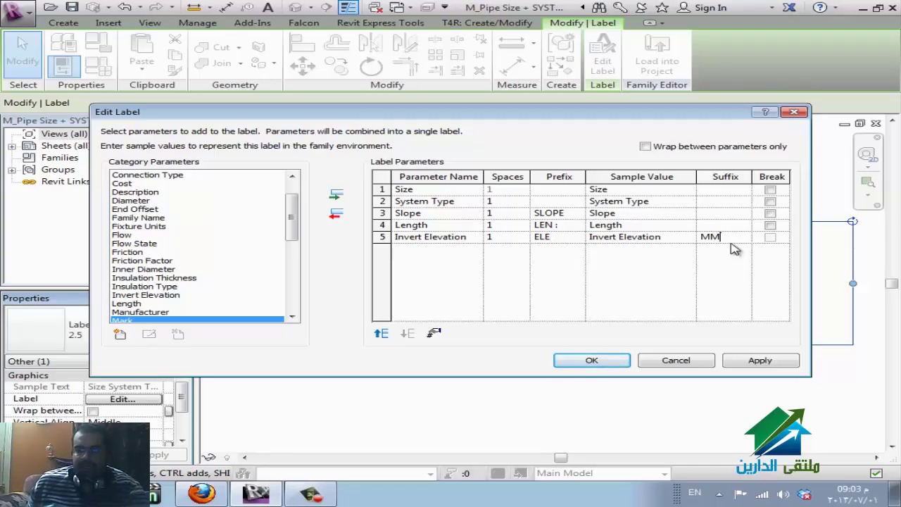
click(769, 190)
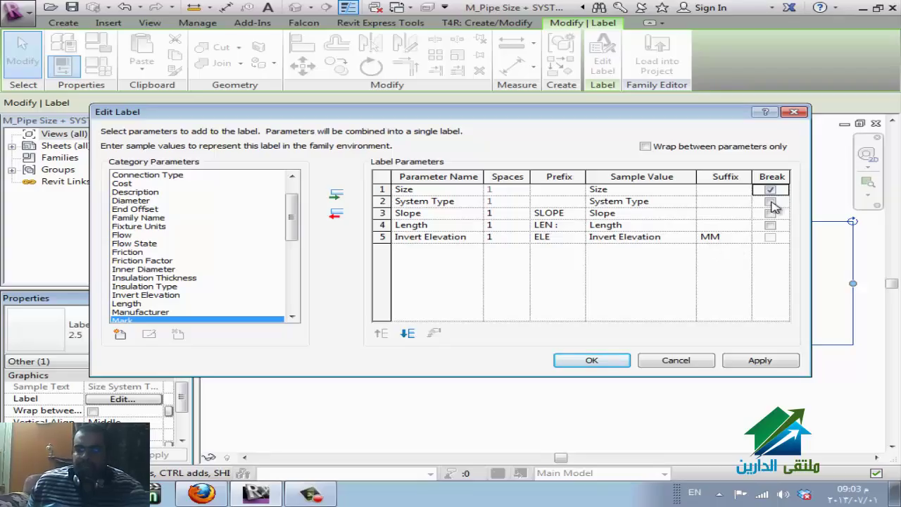
click(770, 201)
click(770, 213)
click(770, 225)
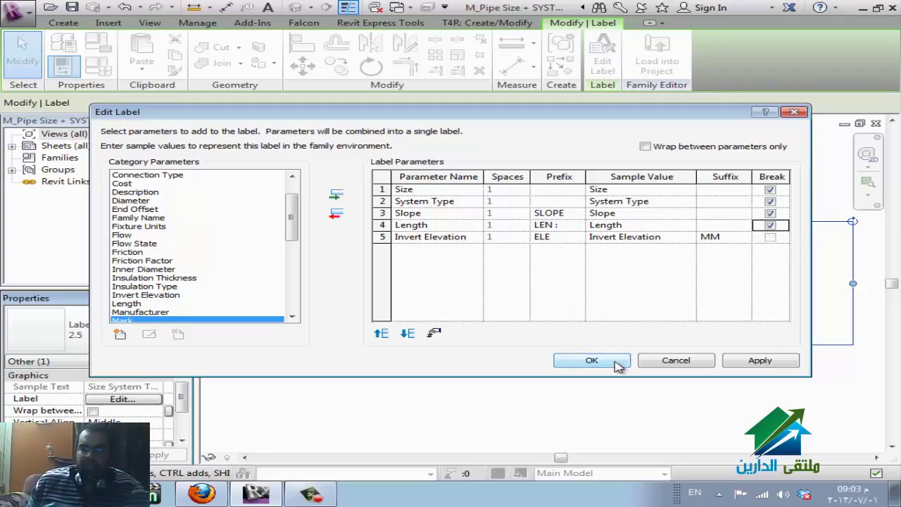
click(560, 201)
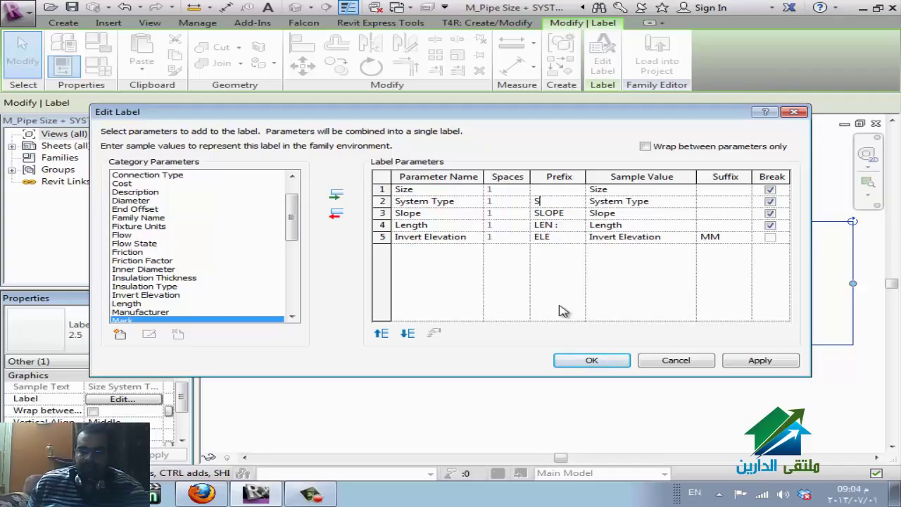
click(591, 360)
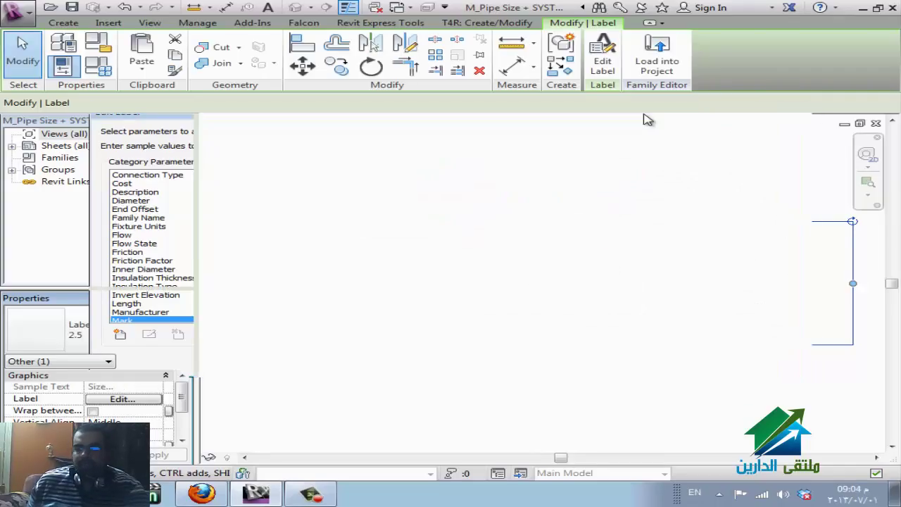
Reload the tag into the project overwriting parameter values, then reopen the tag family.
click(656, 62)
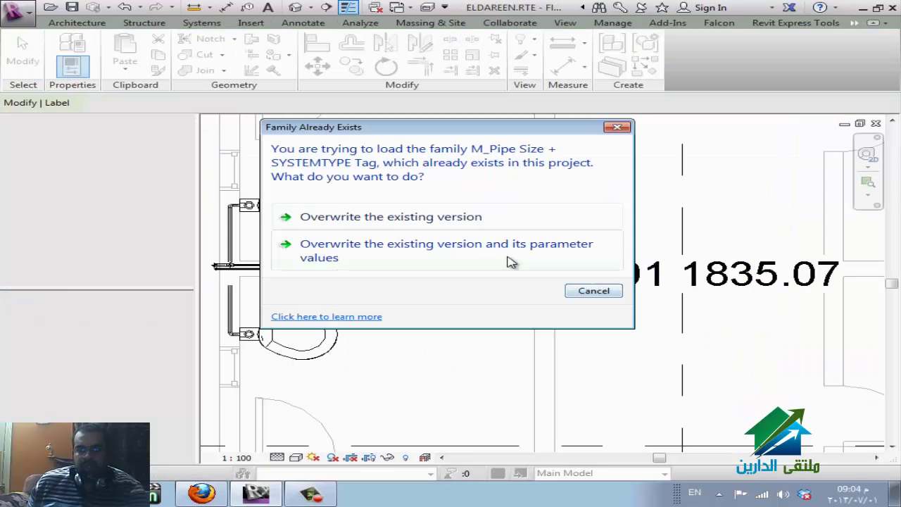
click(513, 261)
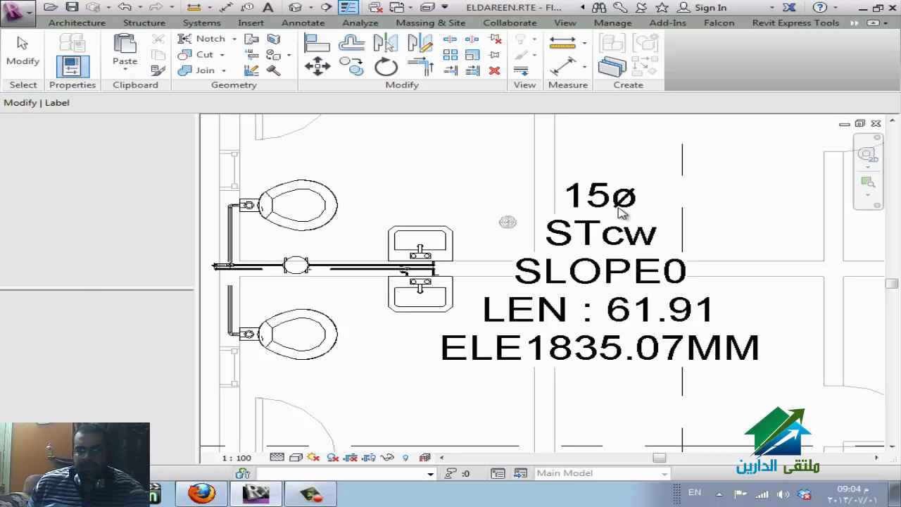
click(642, 255)
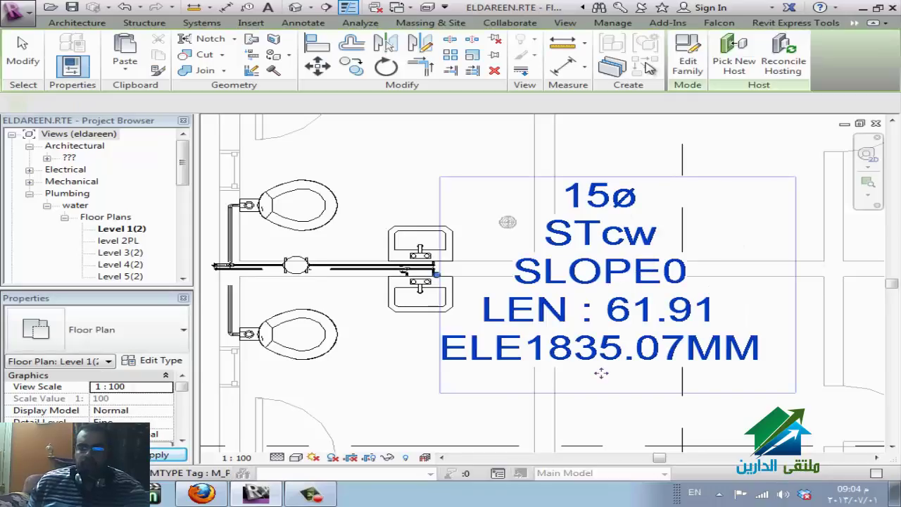
click(687, 63)
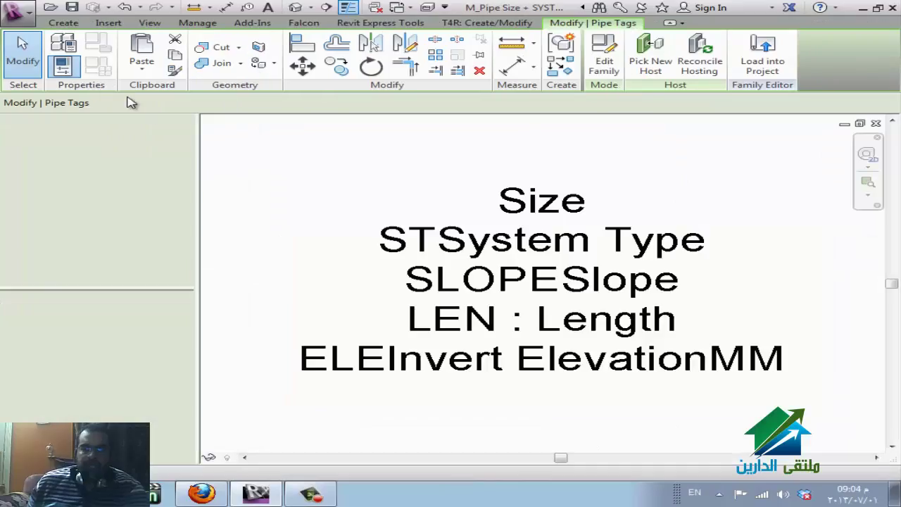
Draw a trial detail line beside the tag label, then cancel the Line tool.
click(60, 23)
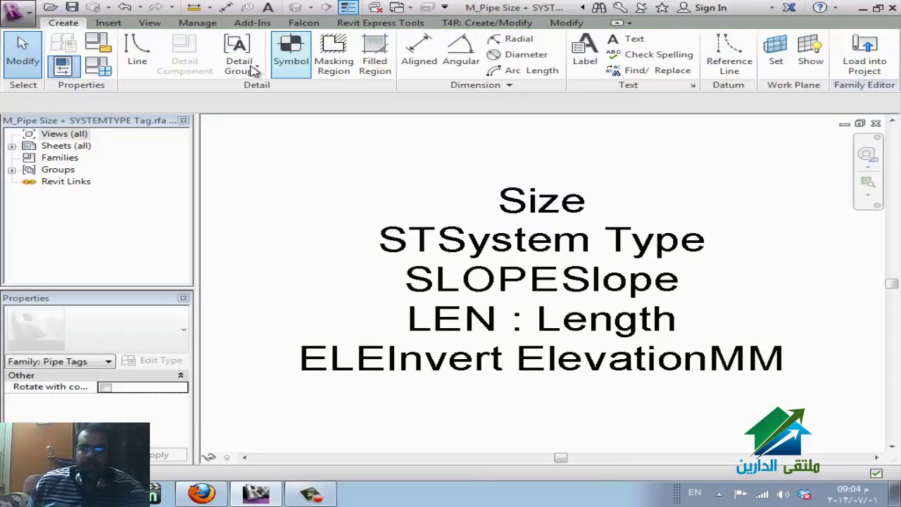
click(137, 53)
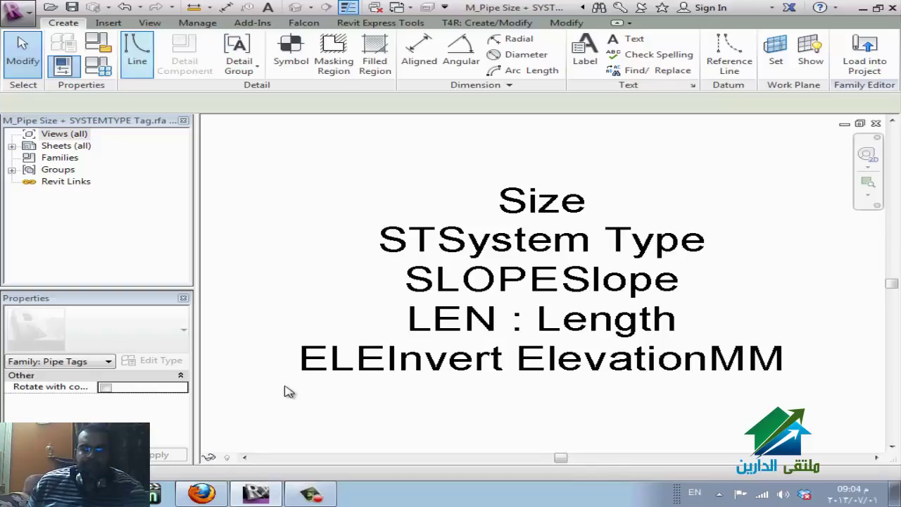
click(257, 394)
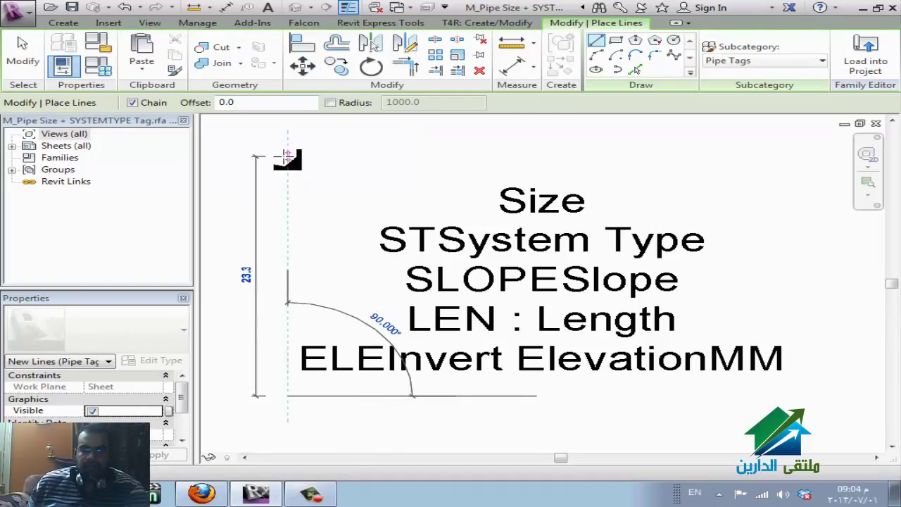
click(317, 152)
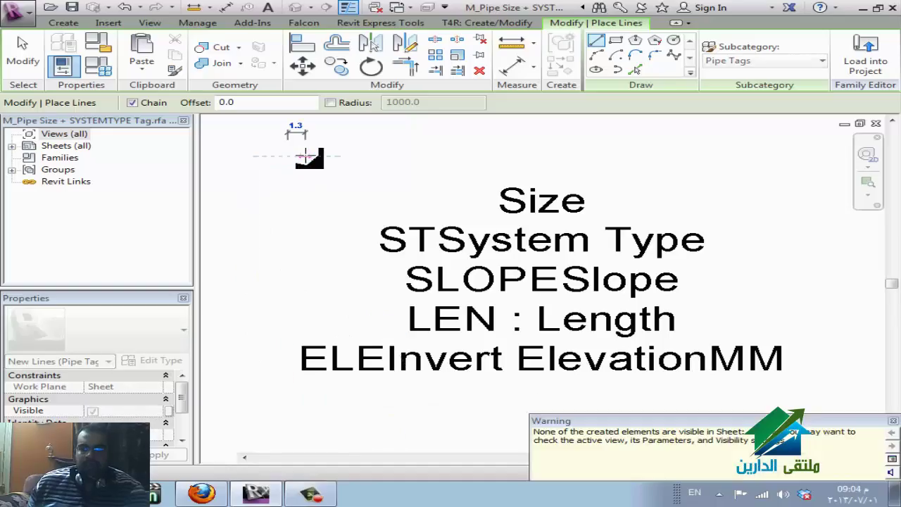
key(Escape)
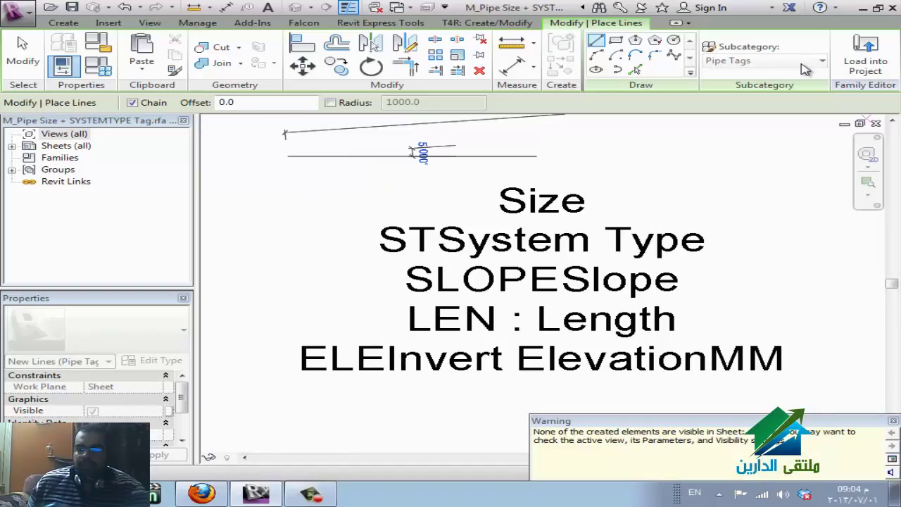
key(Escape)
Frame the five-line label with an <Invisible lines> rectangle, then close the tag family, saving it.
click(816, 62)
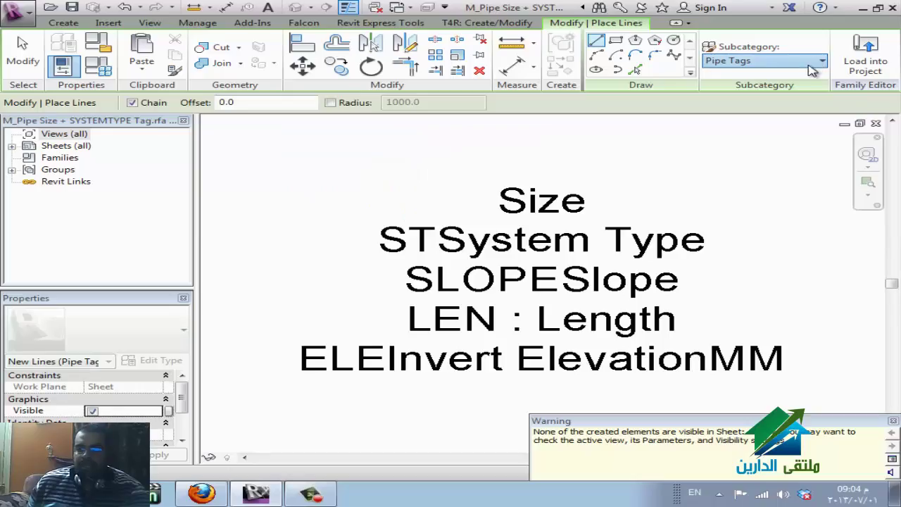
click(822, 63)
click(805, 72)
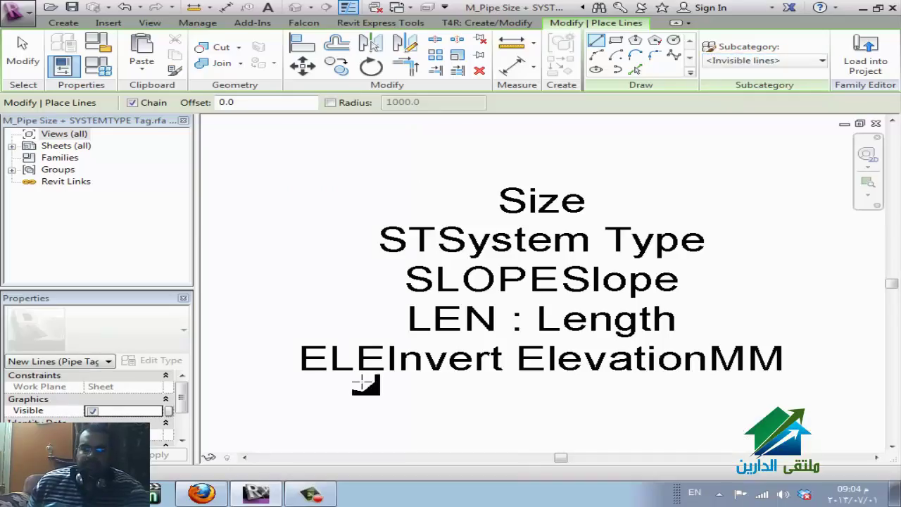
click(285, 425)
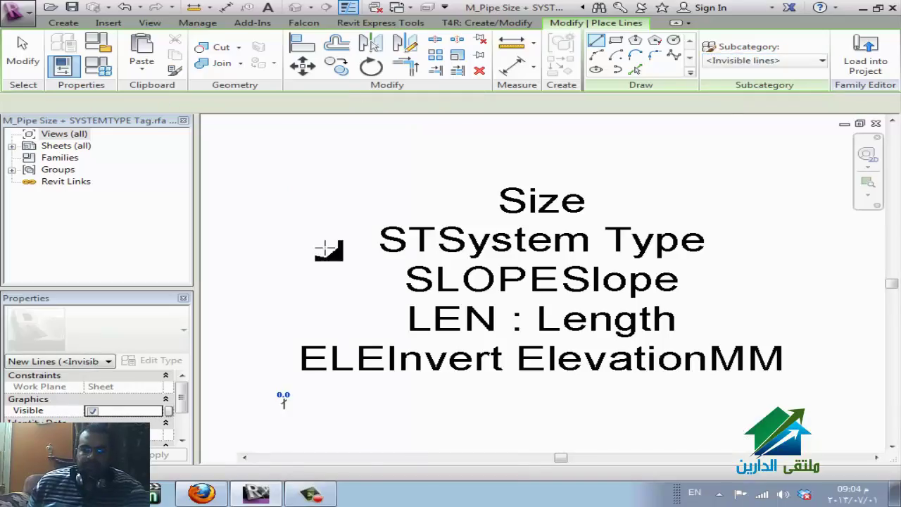
click(284, 162)
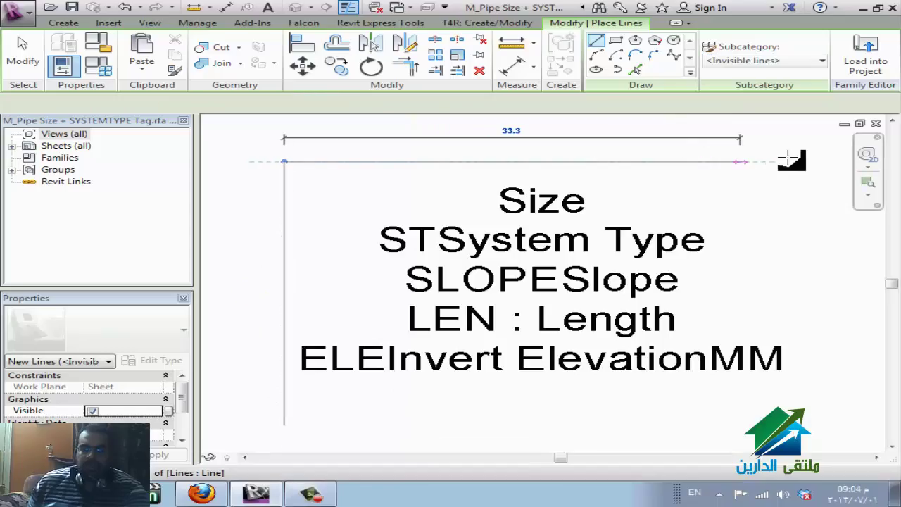
click(802, 162)
click(802, 411)
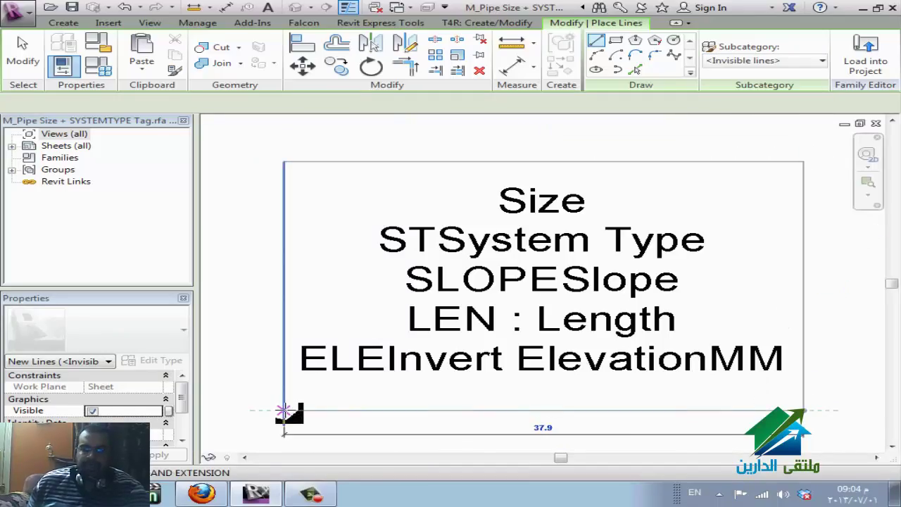
click(283, 410)
key(Escape)
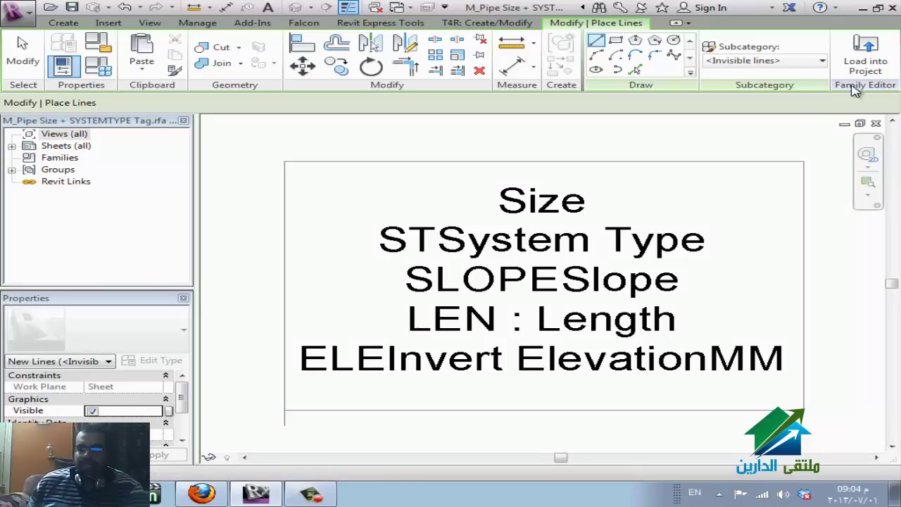
key(Escape)
click(875, 123)
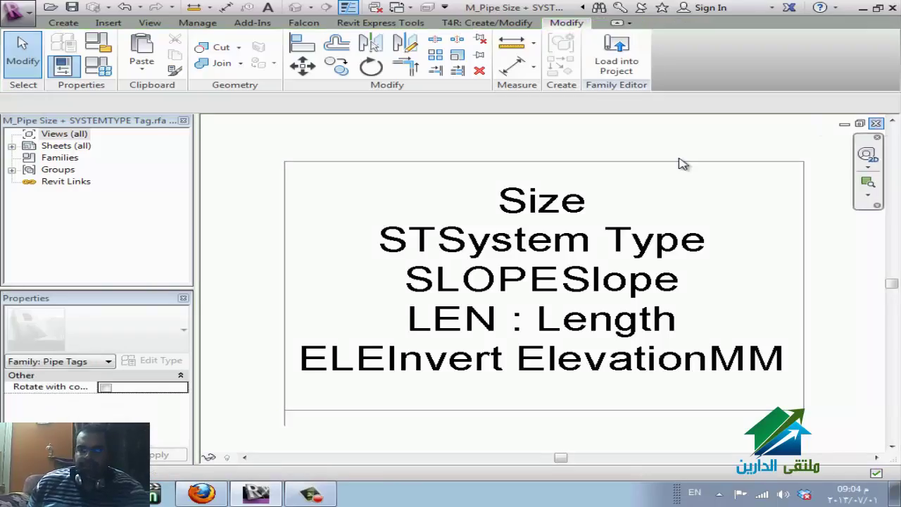
key(Return)
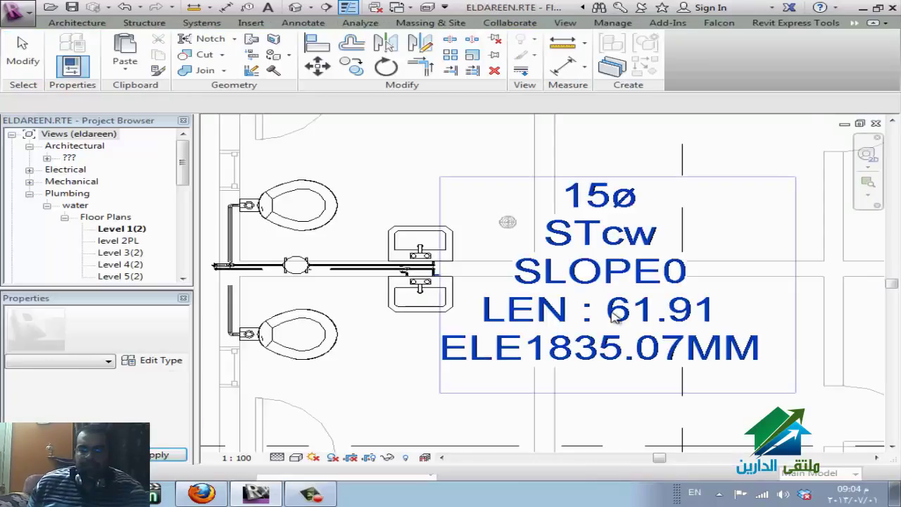
Reopen the pipe tag family from the plan and bring up Family Category and Parameters.
click(634, 281)
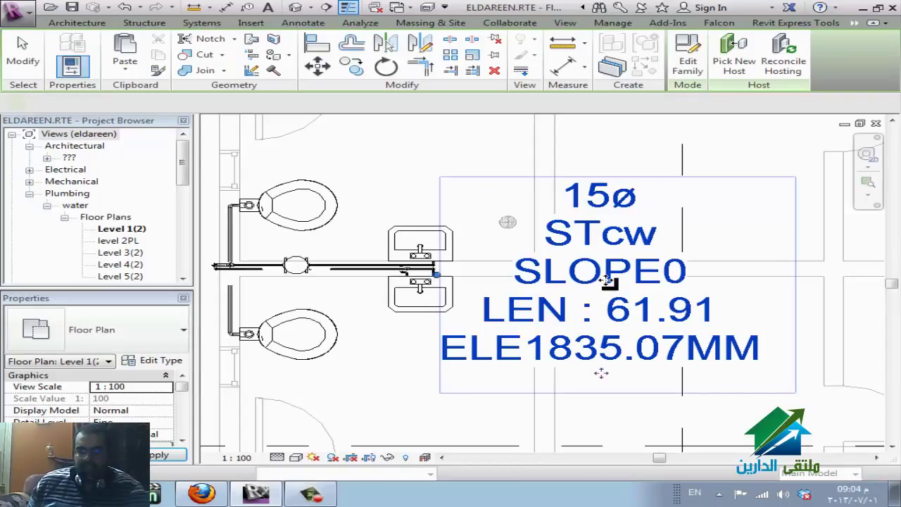
click(641, 216)
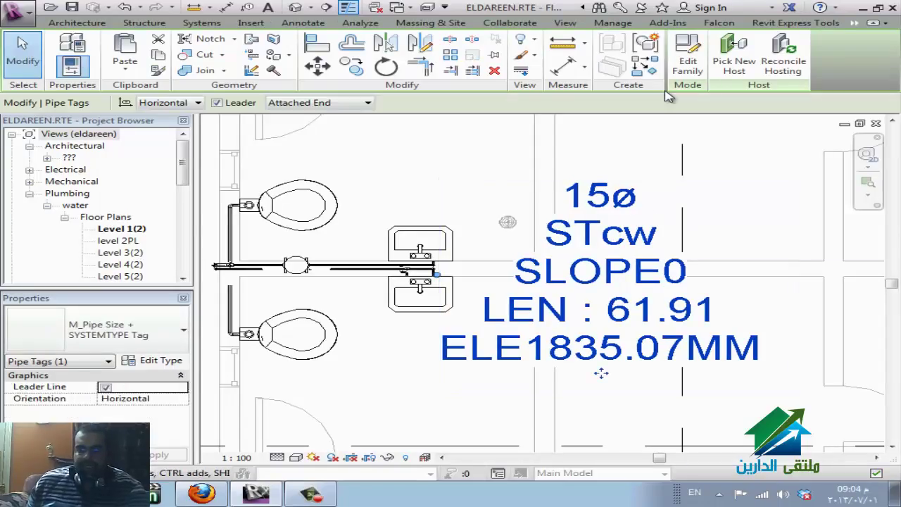
click(688, 62)
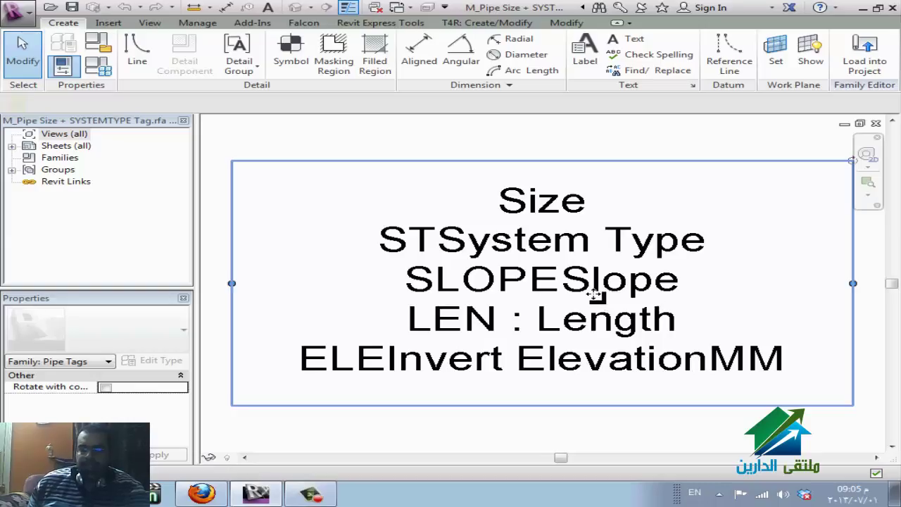
click(596, 297)
click(336, 130)
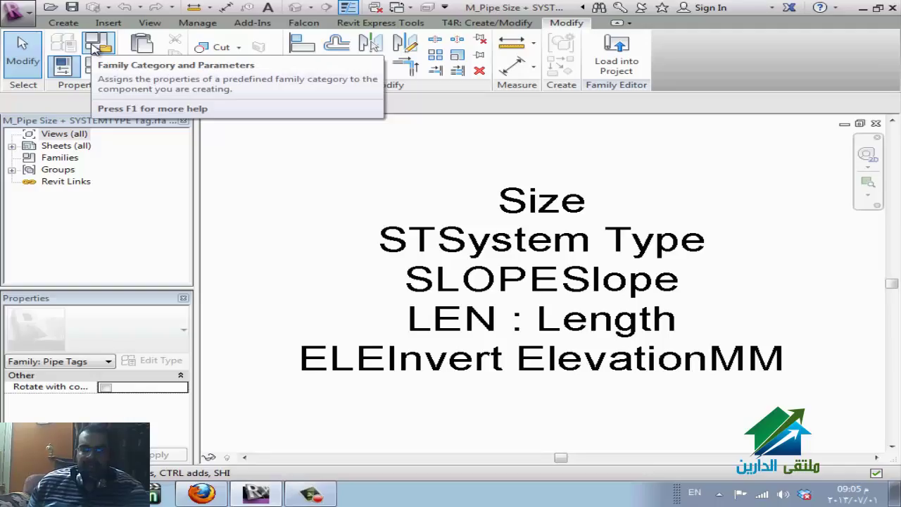
click(96, 46)
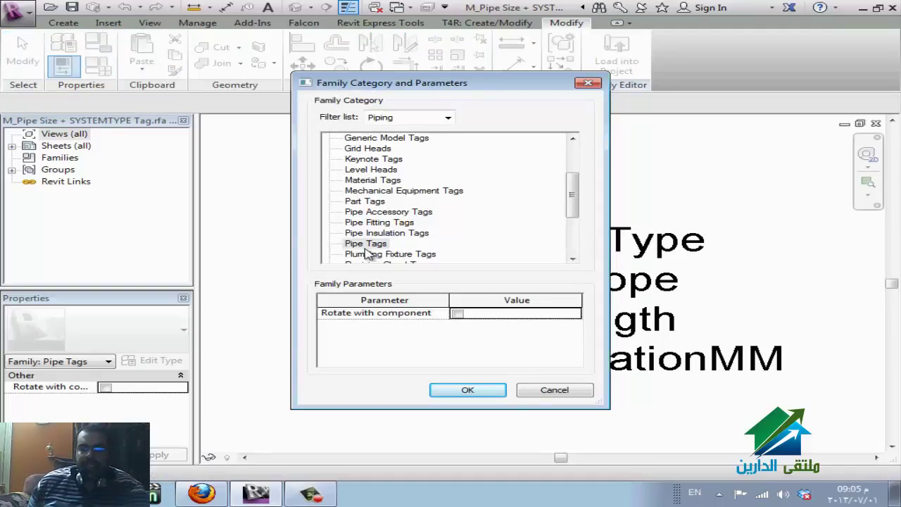
Switch the family category from Pipe Tags to Plumbing Fixture Tags and confirm.
click(374, 246)
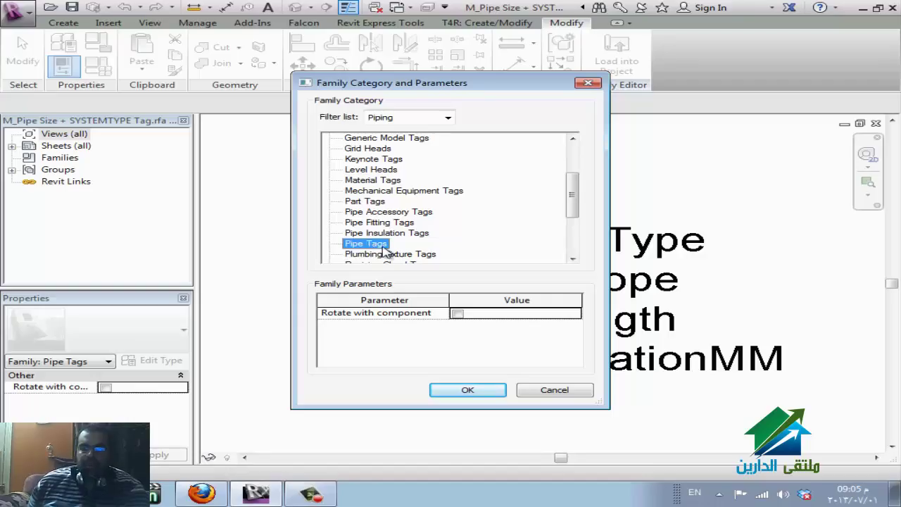
scroll(472, 251, down, 3)
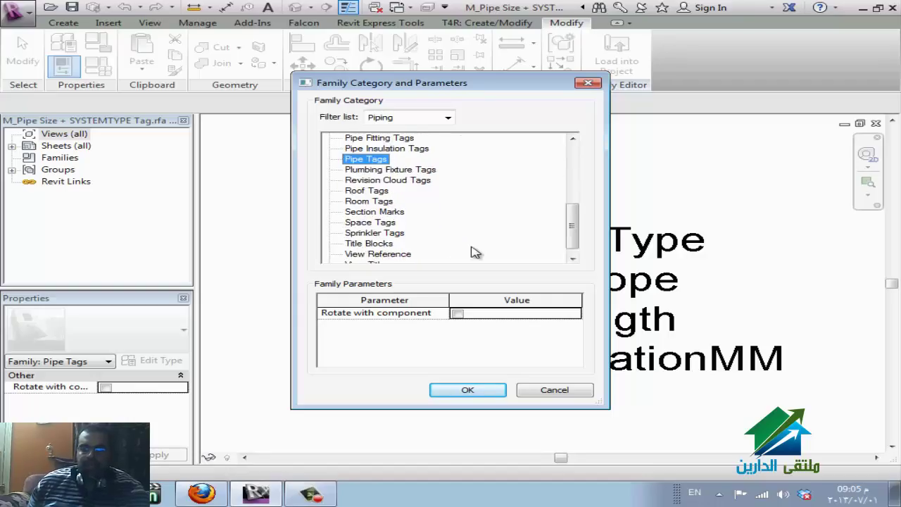
scroll(544, 246, down, 1)
scroll(544, 246, up, 5)
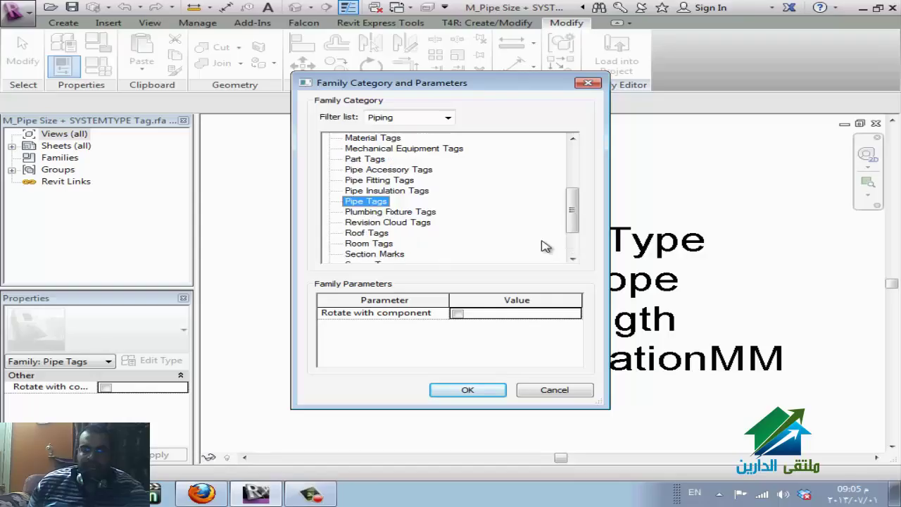
scroll(545, 246, up, 1)
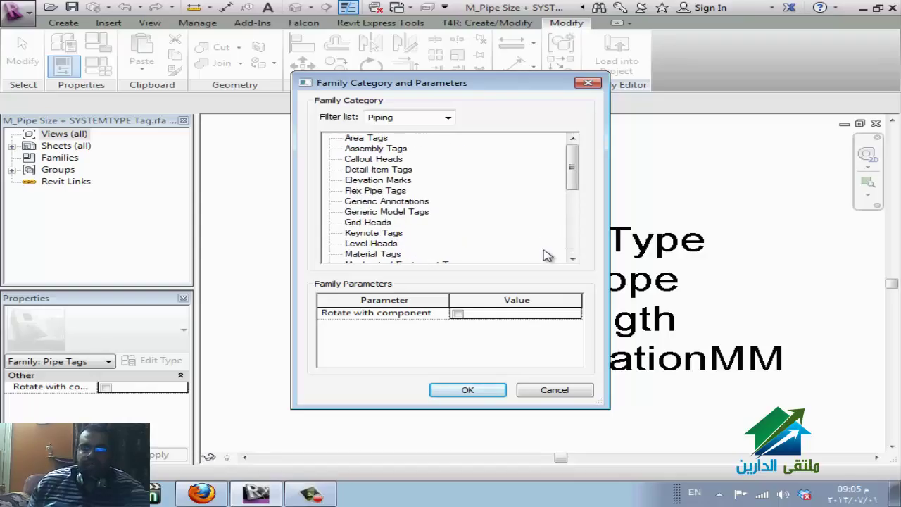
scroll(438, 237, down, 1)
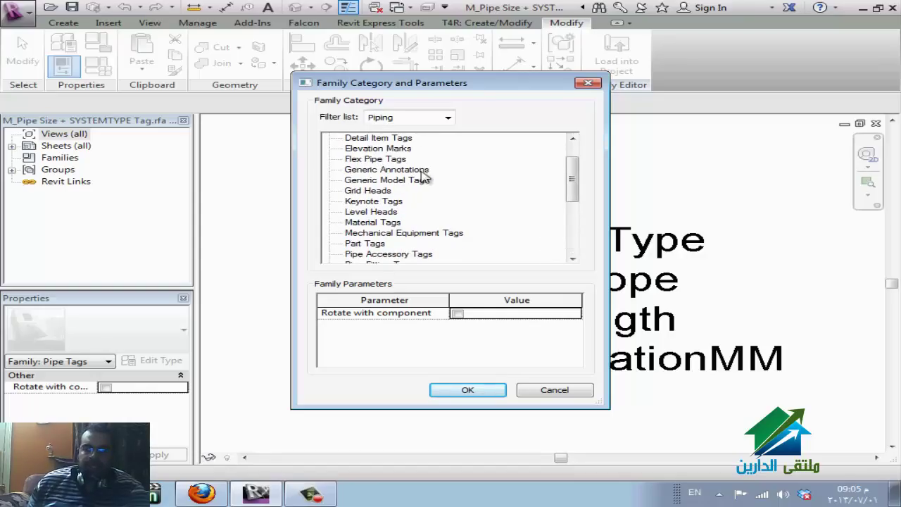
click(427, 119)
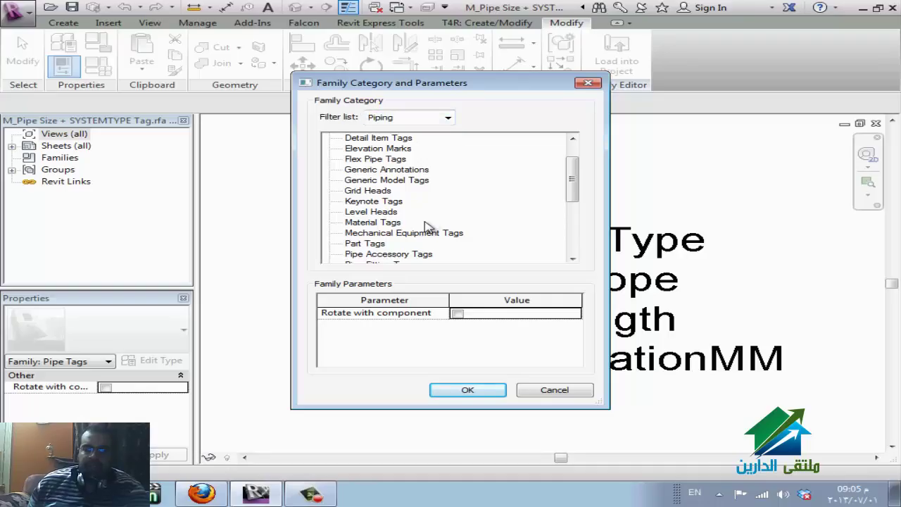
scroll(429, 225, down, 1)
scroll(398, 247, down, 2)
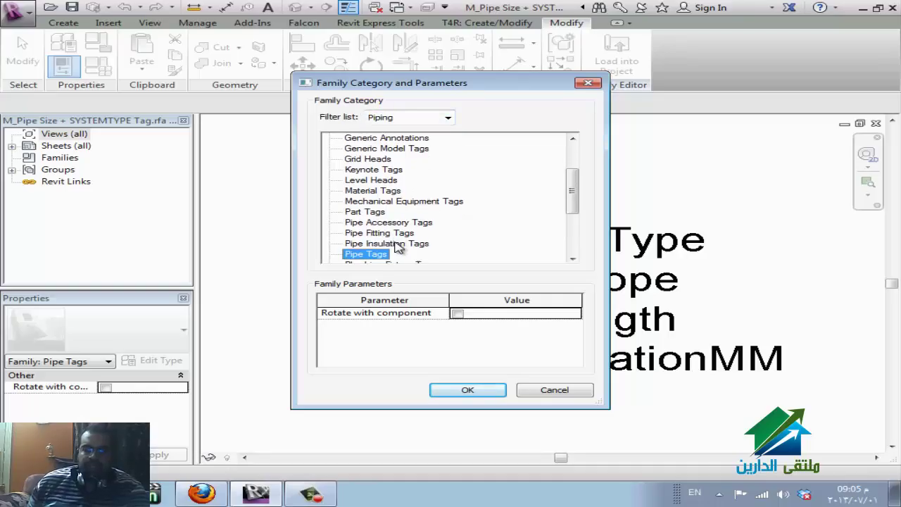
click(405, 233)
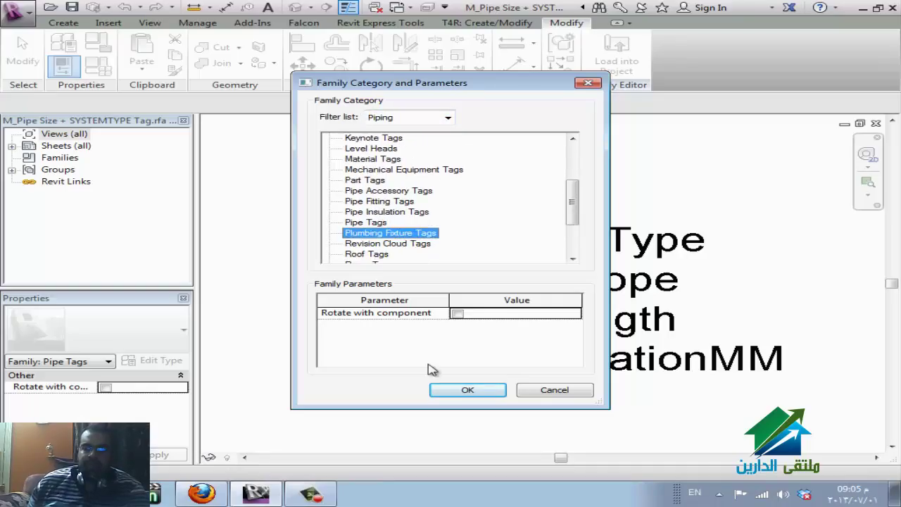
click(469, 389)
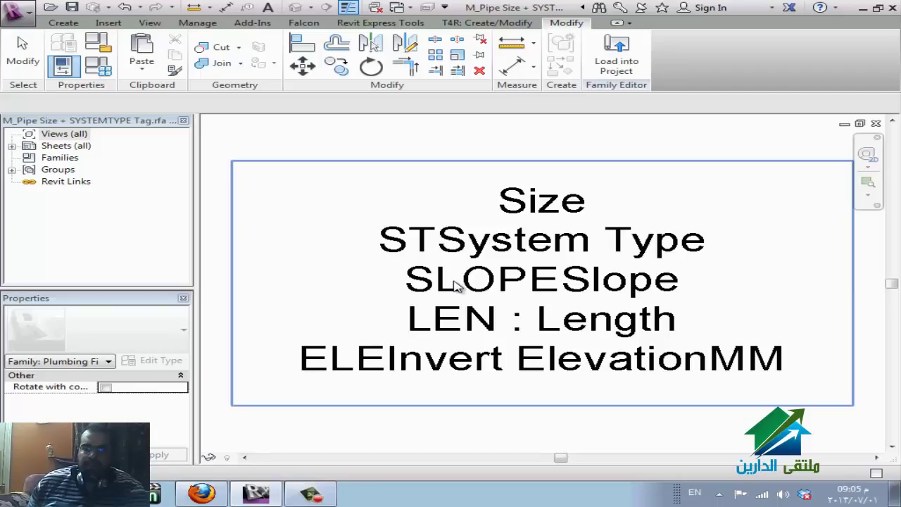
Remove the Size, System Type, SLOPE, LEN and ELE parameters from the tag label.
click(497, 288)
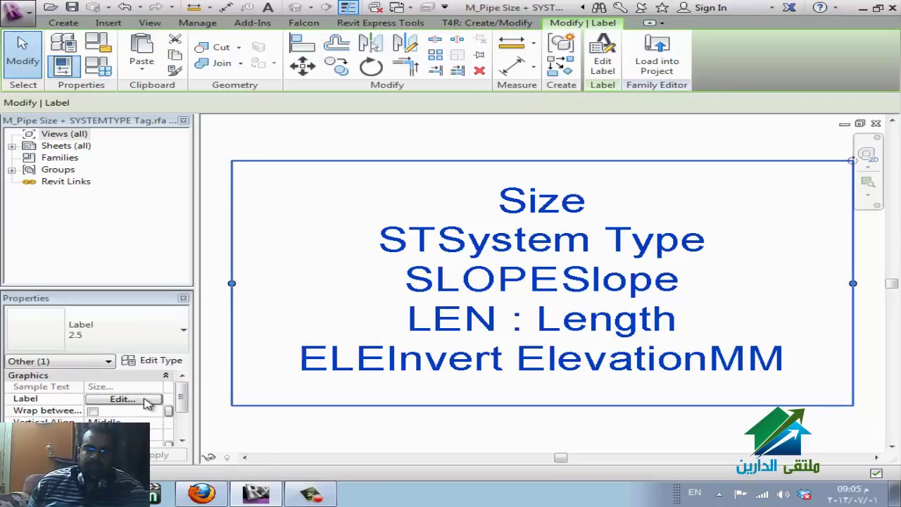
click(122, 399)
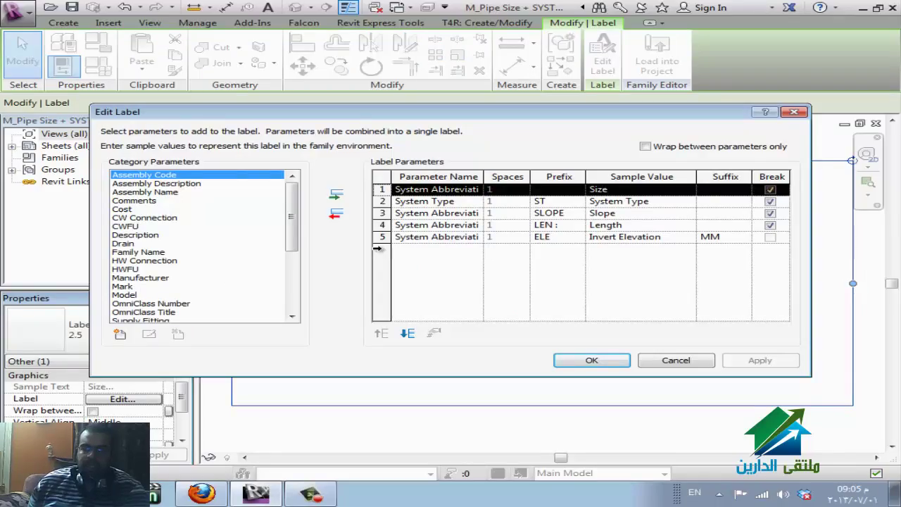
click(335, 214)
click(336, 215)
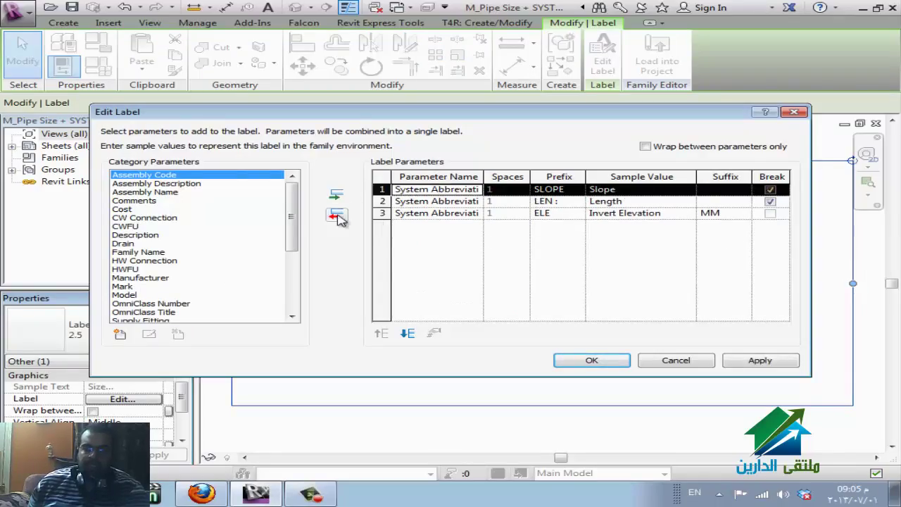
click(336, 215)
click(337, 215)
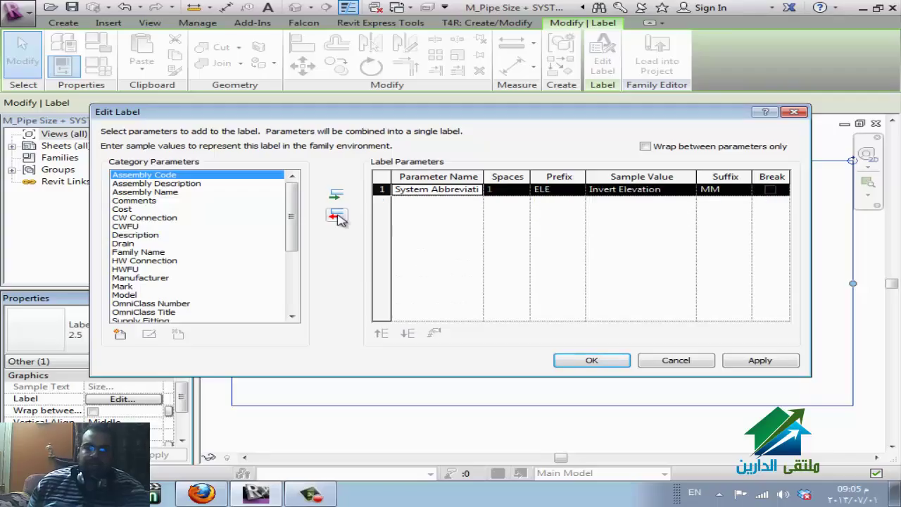
click(336, 216)
Add Family Name, System Name and Type Name to the label and confirm.
click(157, 210)
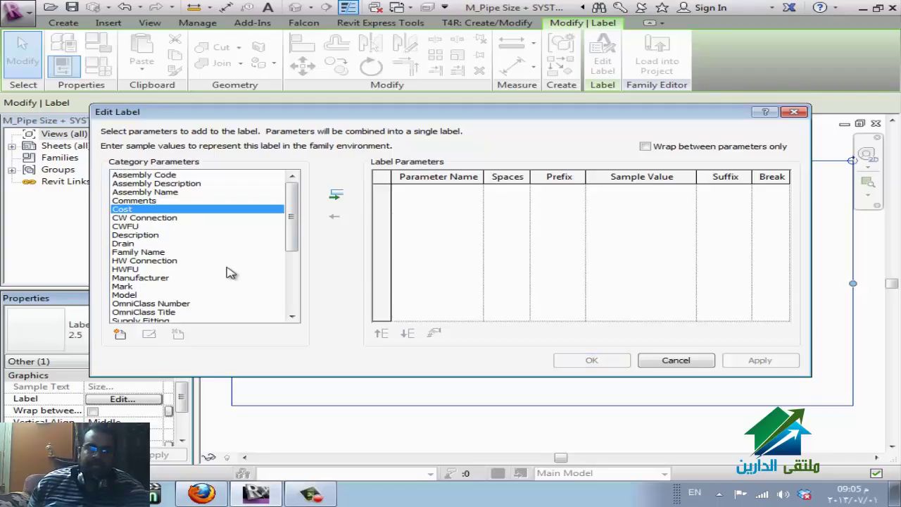
double_click(130, 255)
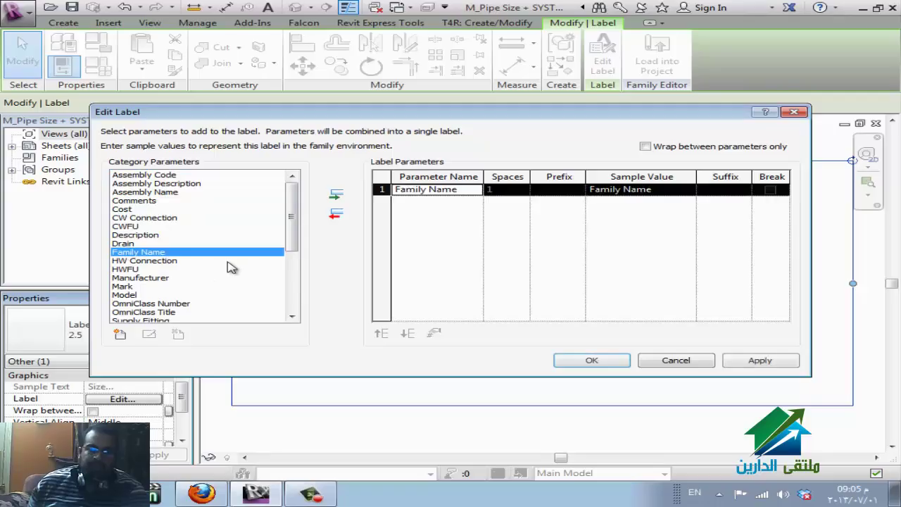
scroll(292, 277, down, 5)
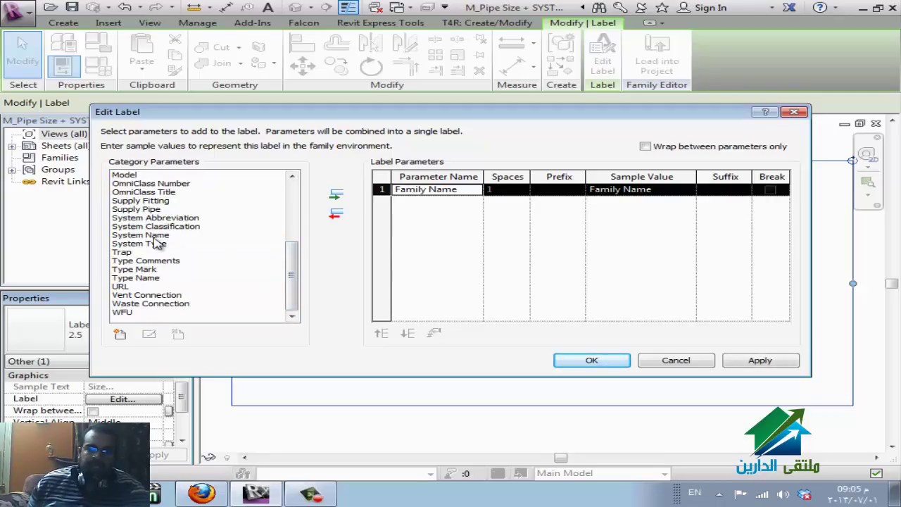
double_click(154, 236)
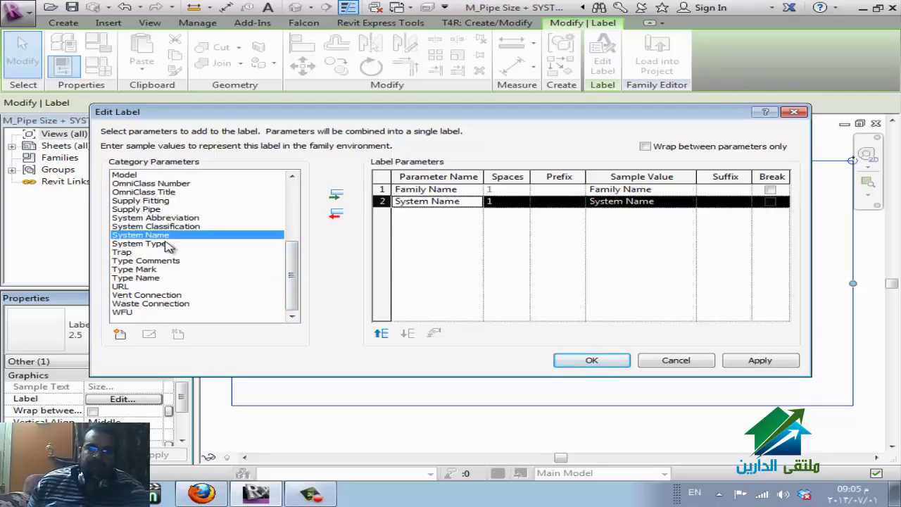
double_click(137, 278)
click(591, 359)
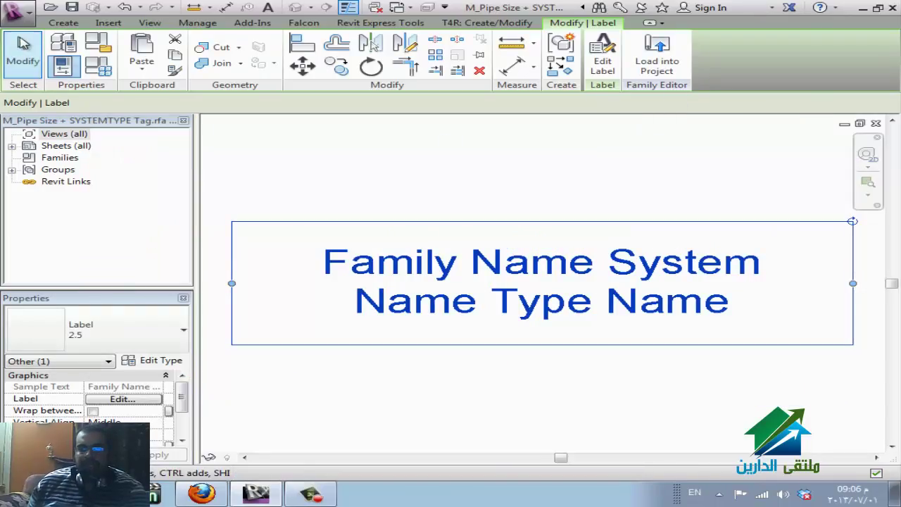
Save the tag family as a new file, PLUMING.rfa, on the Desktop.
click(17, 16)
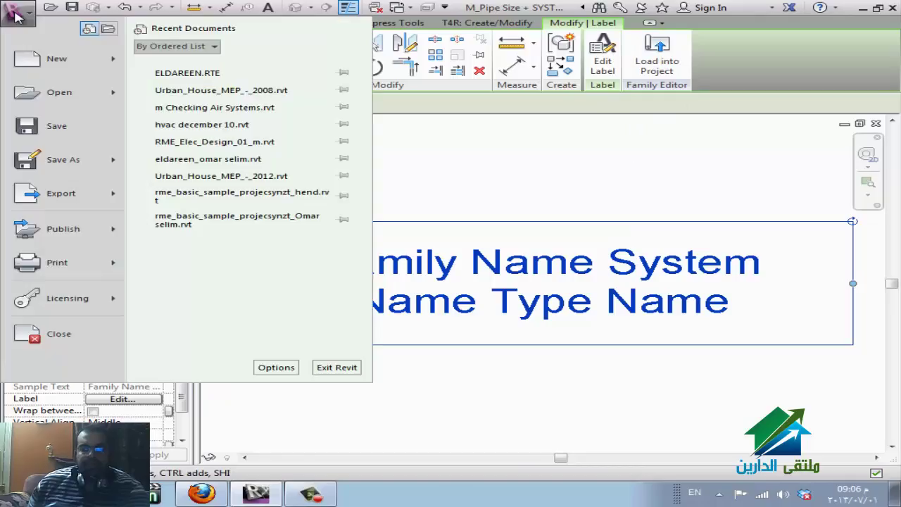
mouse_move(65, 157)
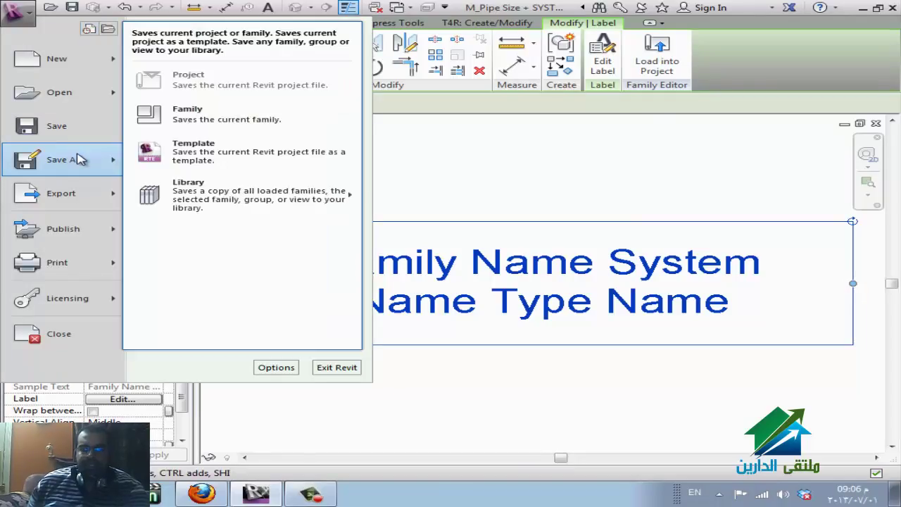
click(248, 121)
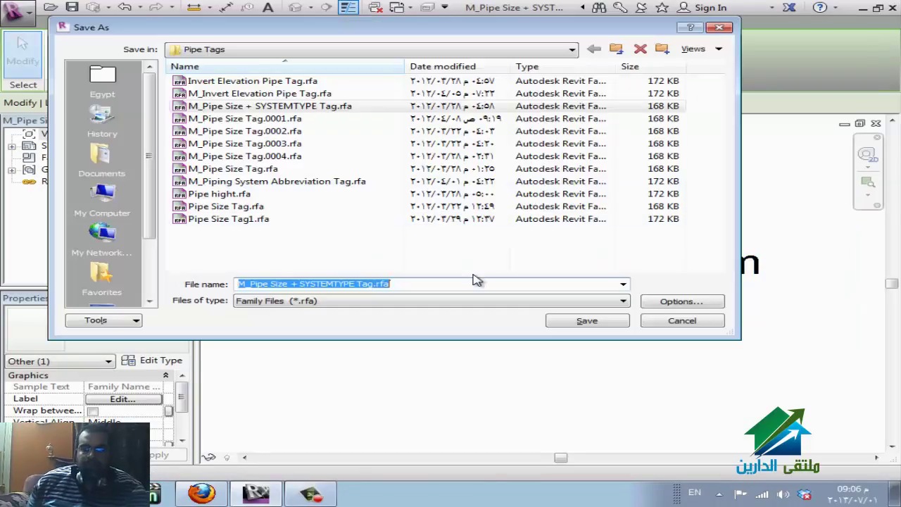
text(PLUM)
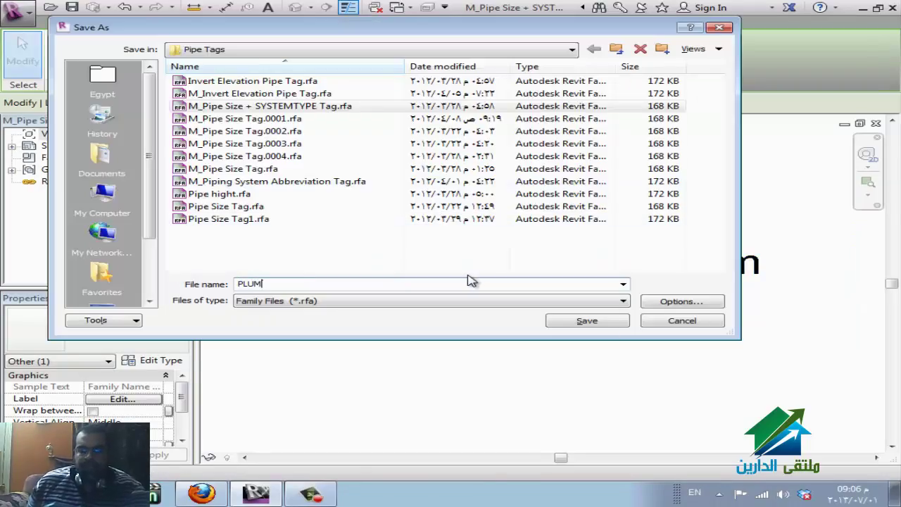
text(ING)
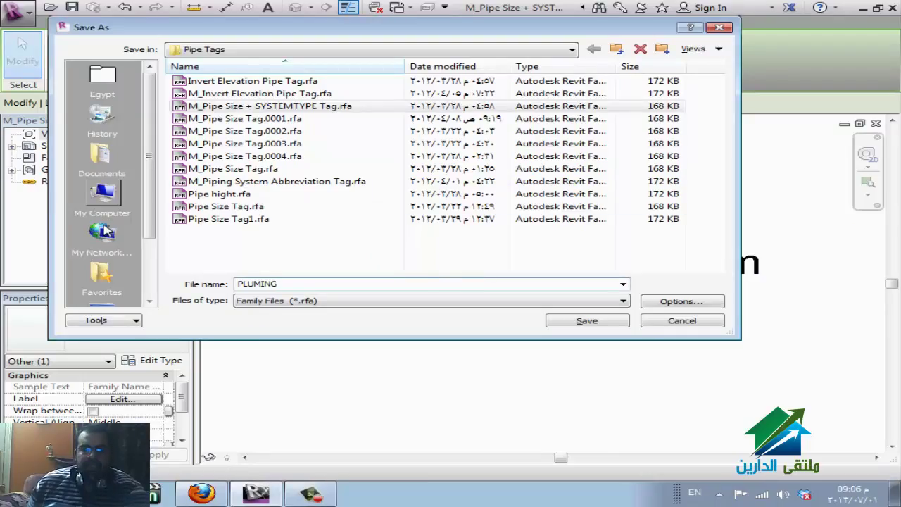
scroll(154, 257, down, 2)
click(102, 251)
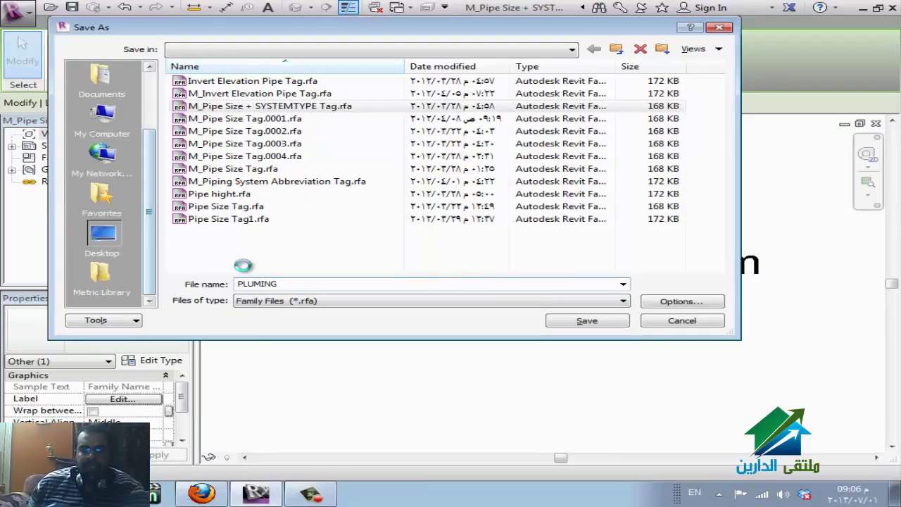
click(602, 326)
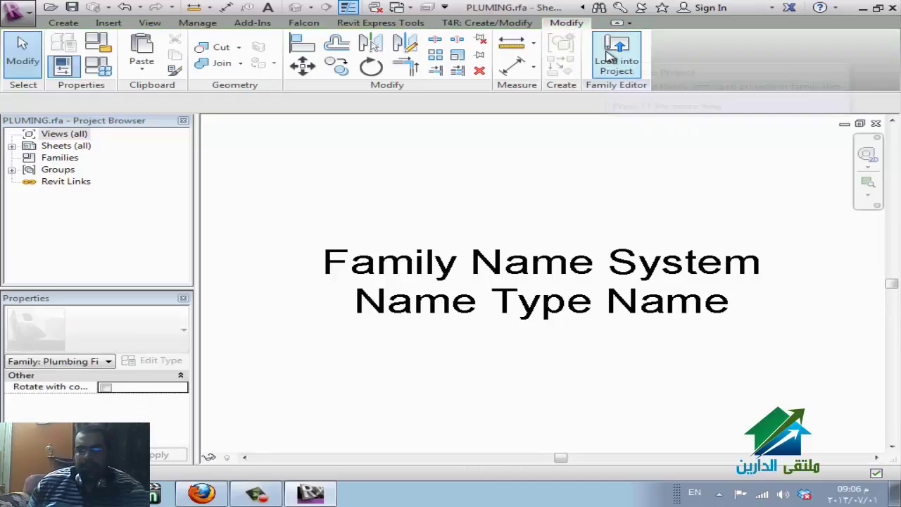
click(615, 55)
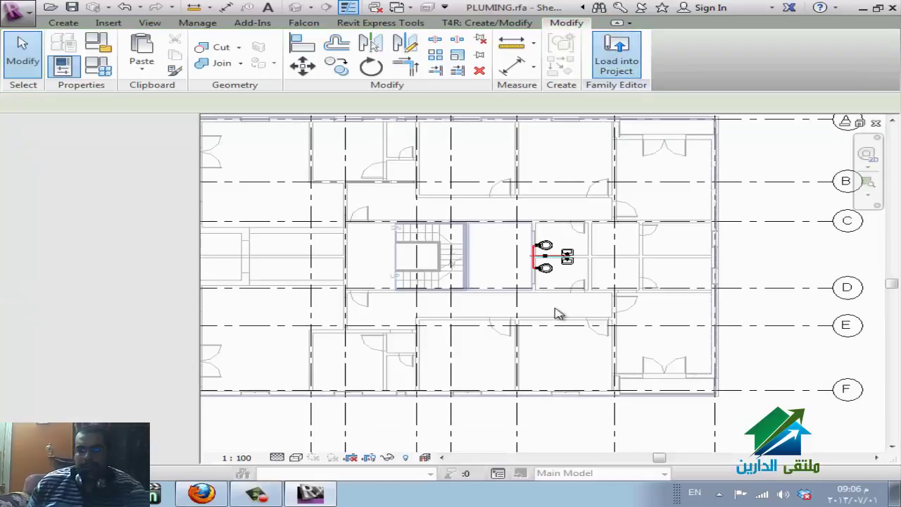
click(547, 274)
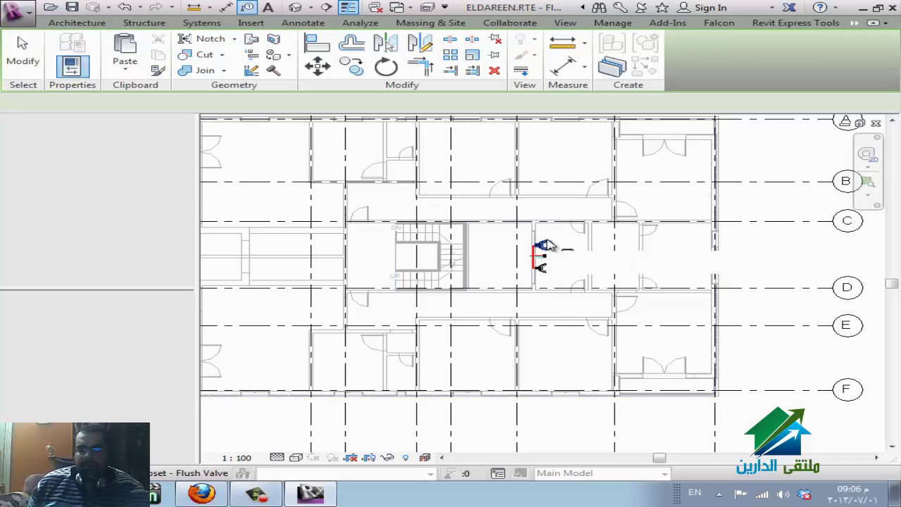
scroll(556, 242, up, 5)
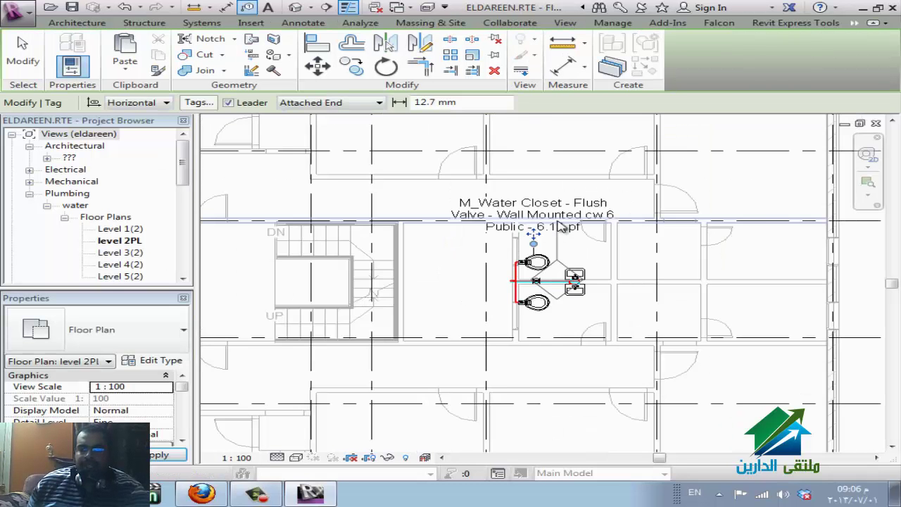
scroll(553, 252, up, 2)
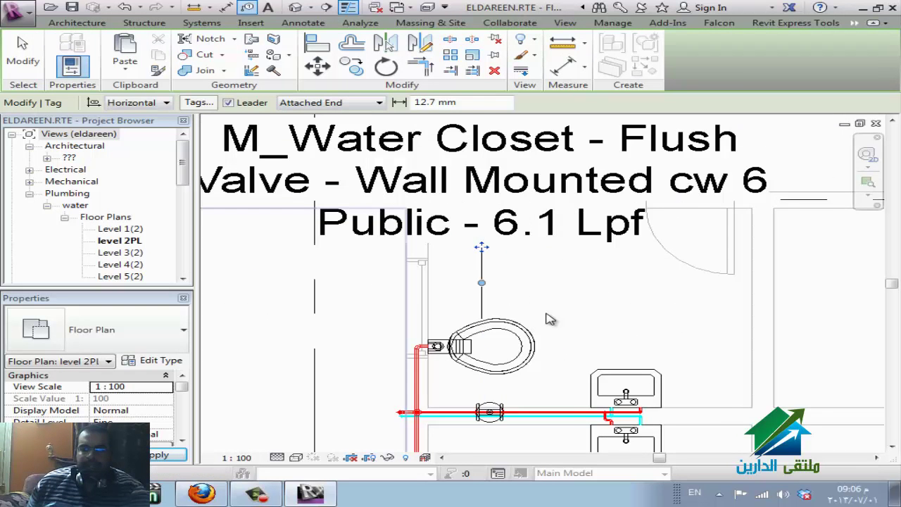
scroll(550, 319, down, 1)
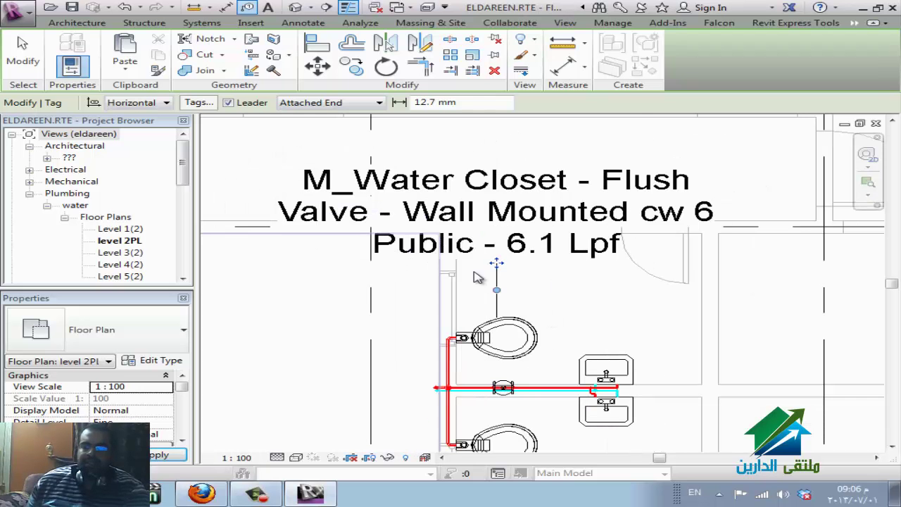
click(204, 494)
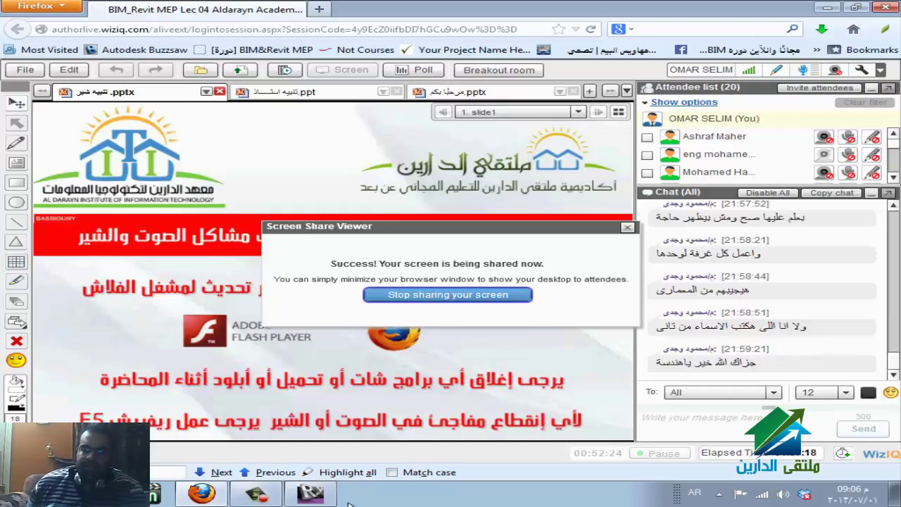
click(304, 494)
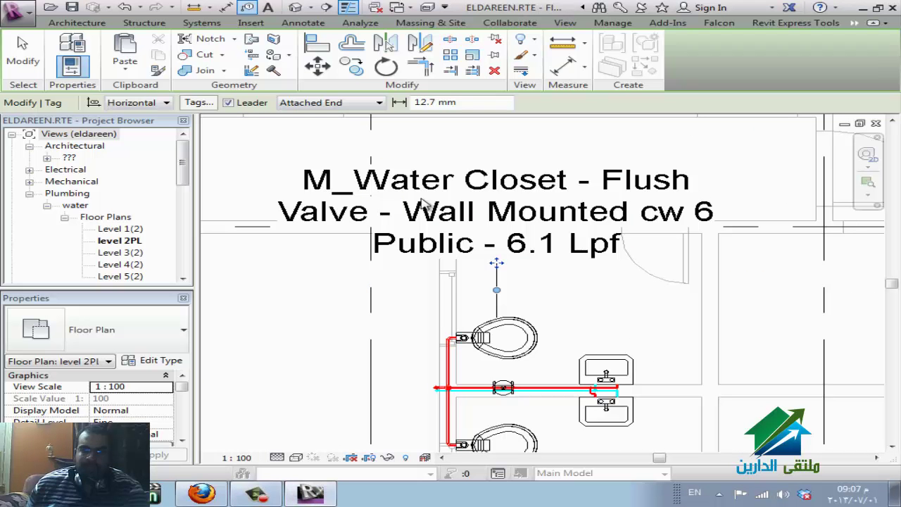
key(Escape)
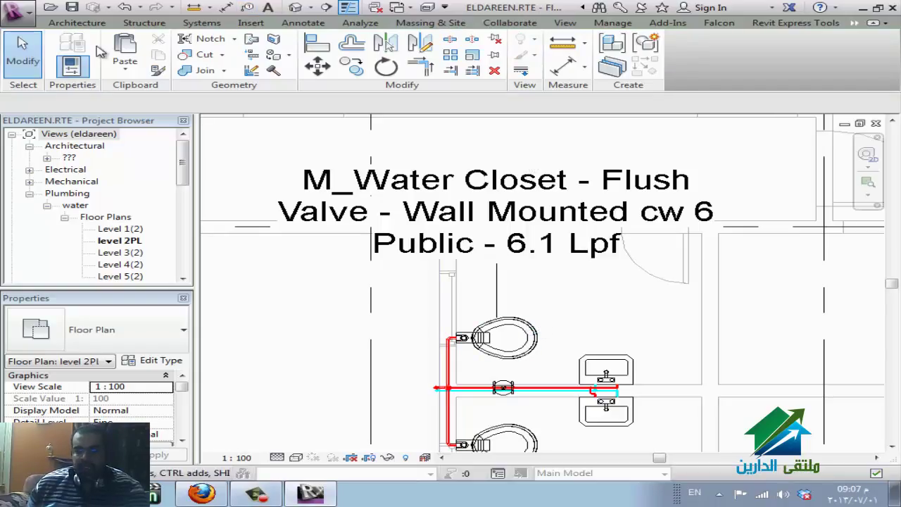
Start a new family and browse to the metric templates under E:\REVIT\rvt.
click(22, 10)
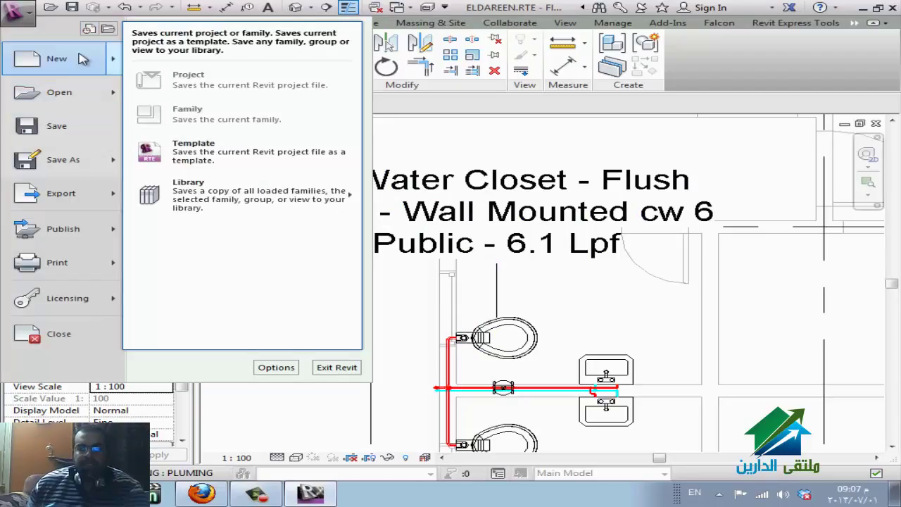
mouse_move(83, 59)
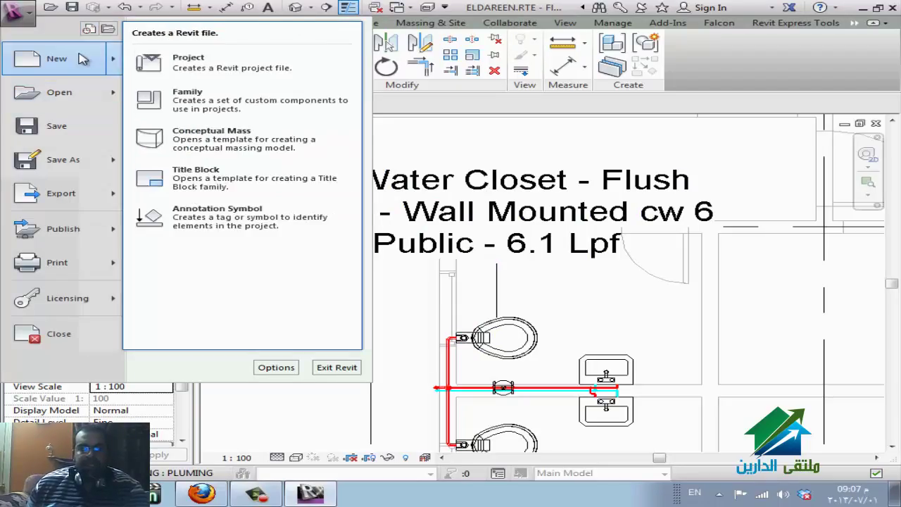
click(208, 100)
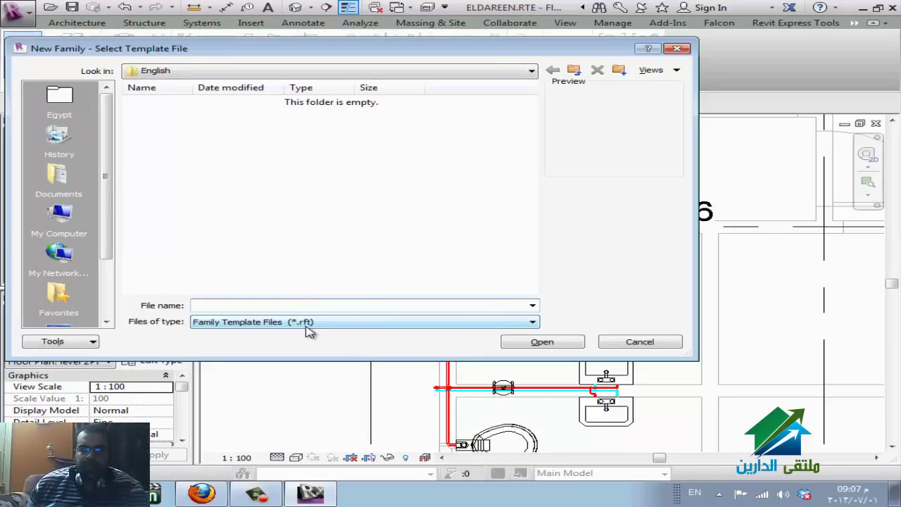
click(404, 72)
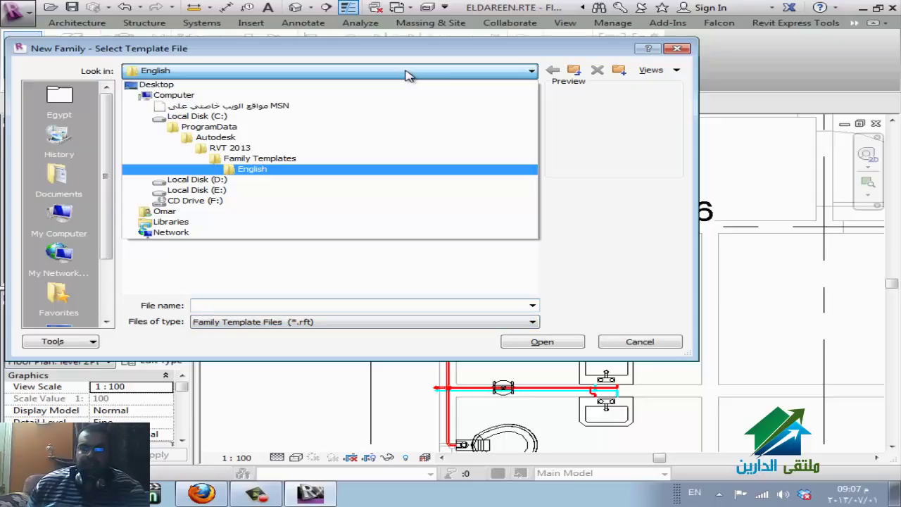
click(306, 196)
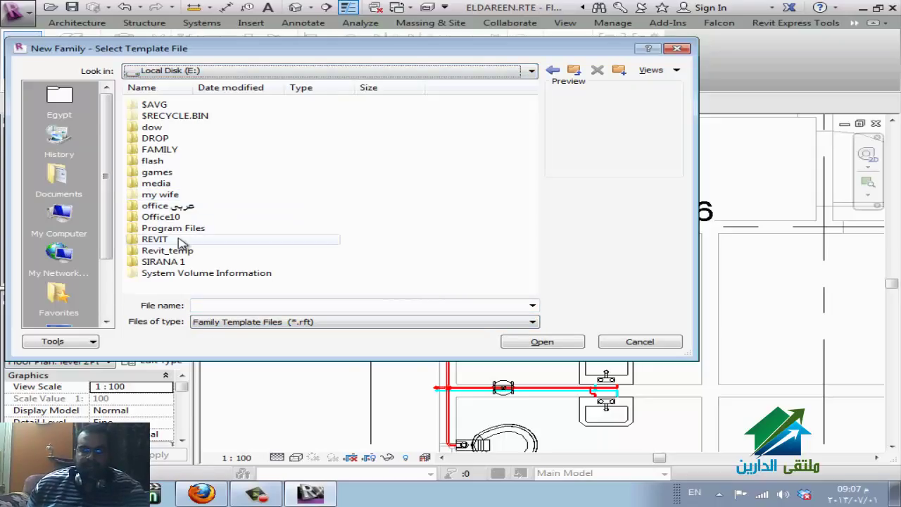
double_click(179, 240)
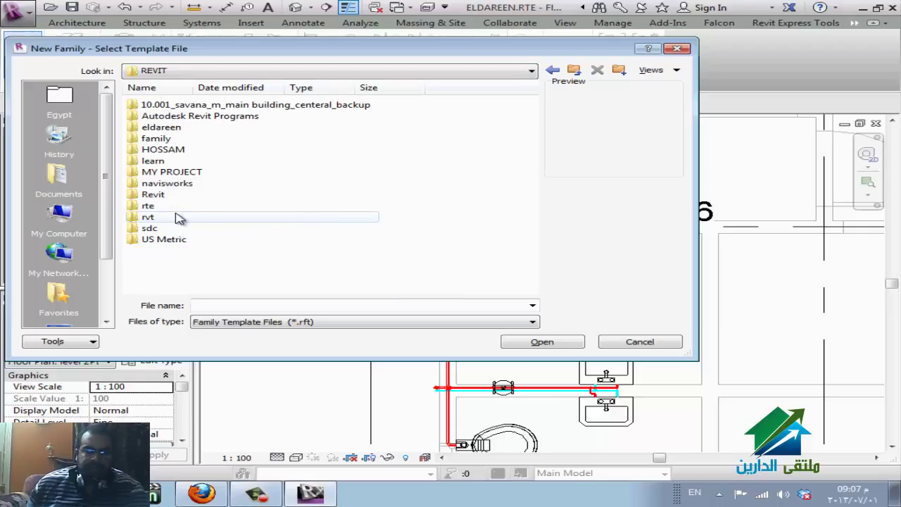
double_click(179, 239)
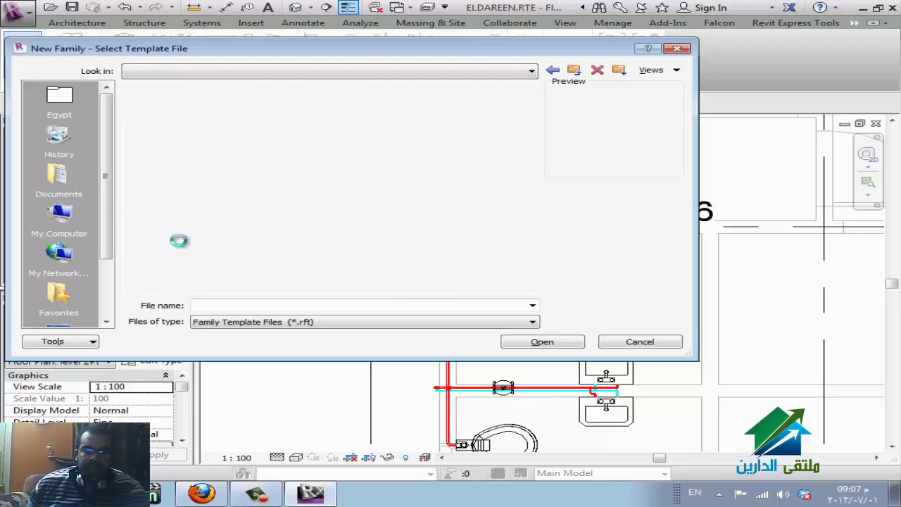
click(574, 69)
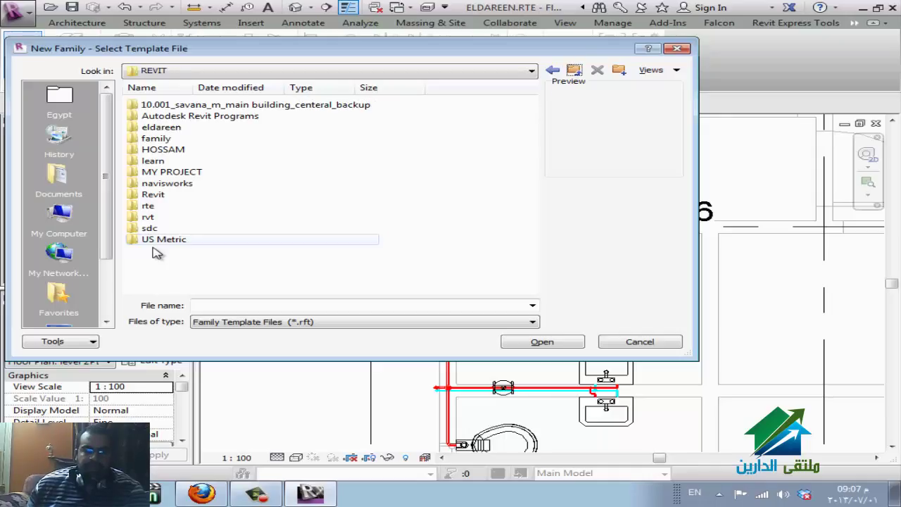
double_click(149, 218)
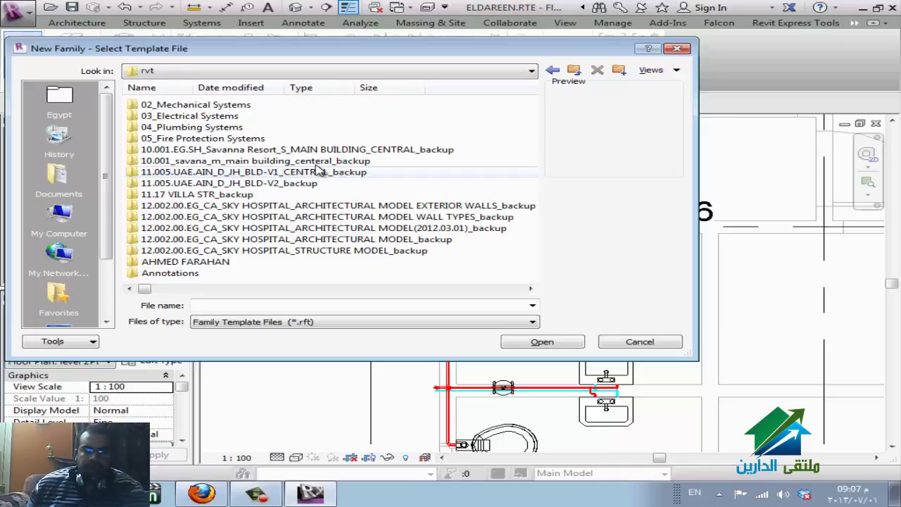
double_click(344, 115)
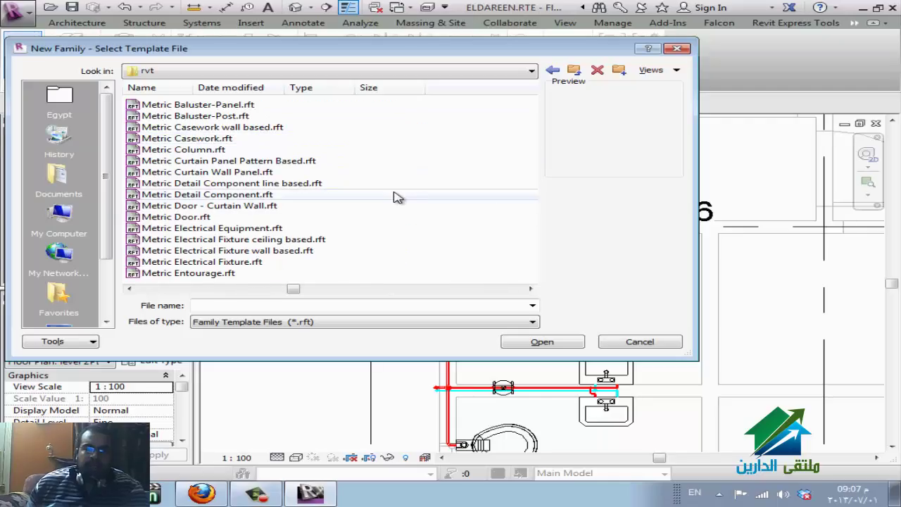
Preview the Electrical Equipment, Electrical Fixture, Lighting Fixture, Furniture and Mechanical Equipment templates.
scroll(396, 197, down, 3)
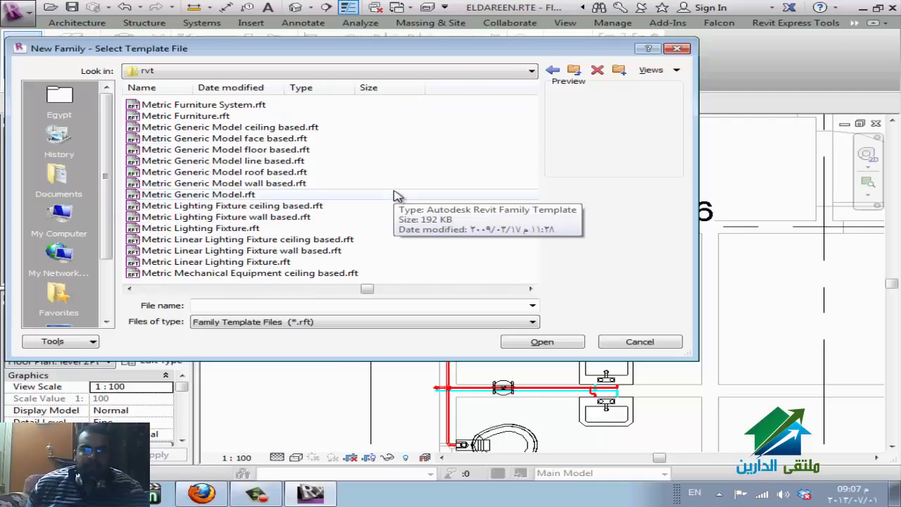
scroll(396, 196, up, 6)
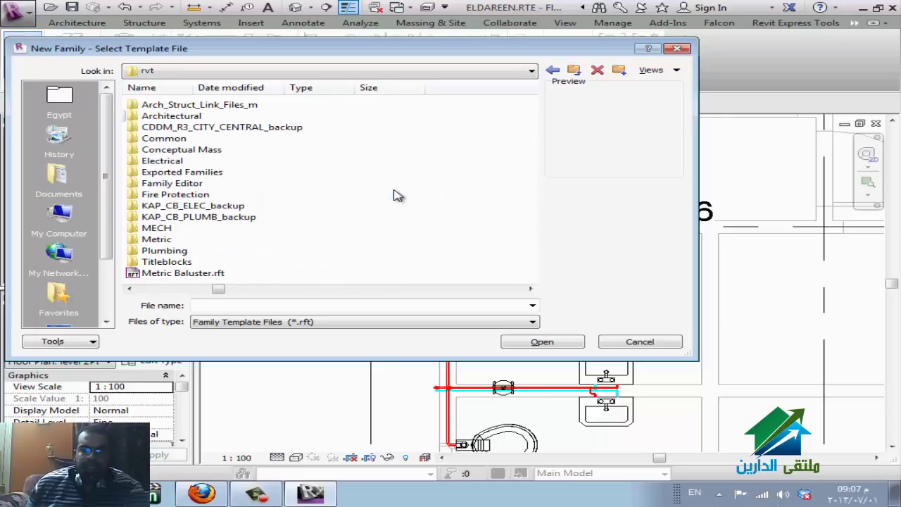
scroll(396, 195, down, 3)
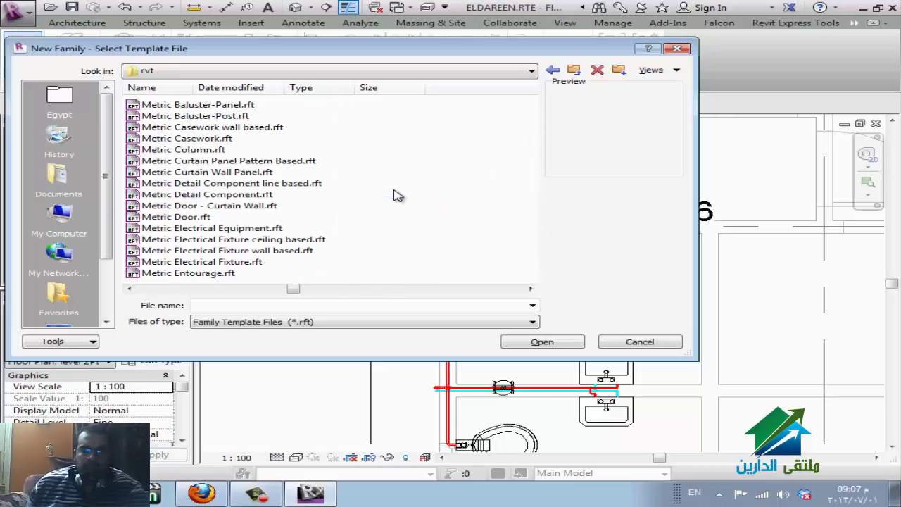
click(200, 235)
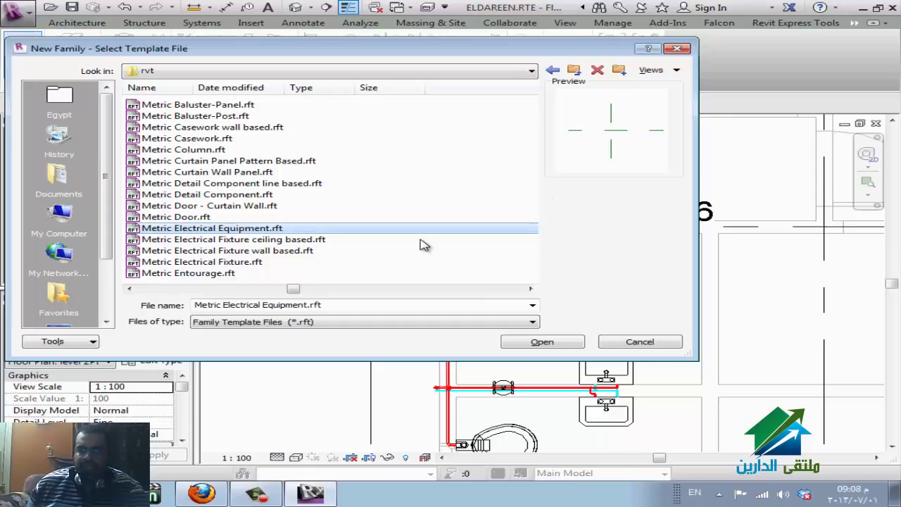
click(226, 261)
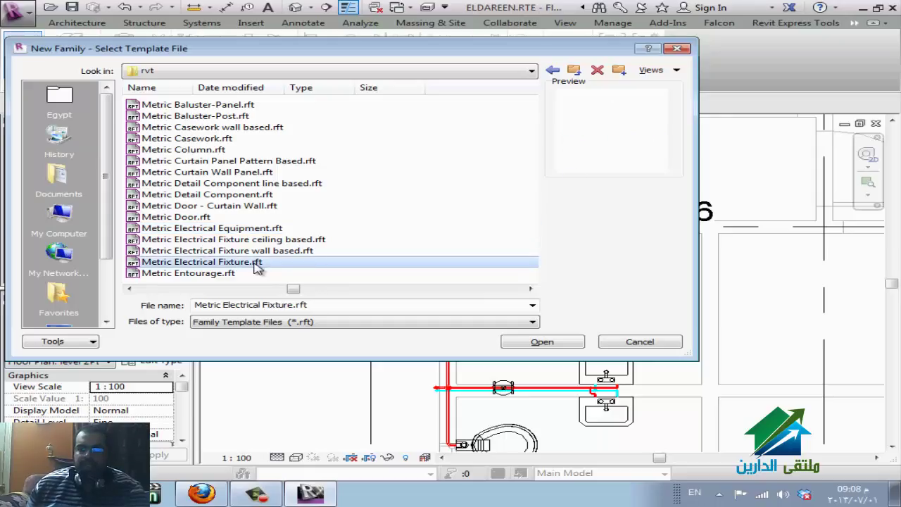
scroll(257, 268, down, 3)
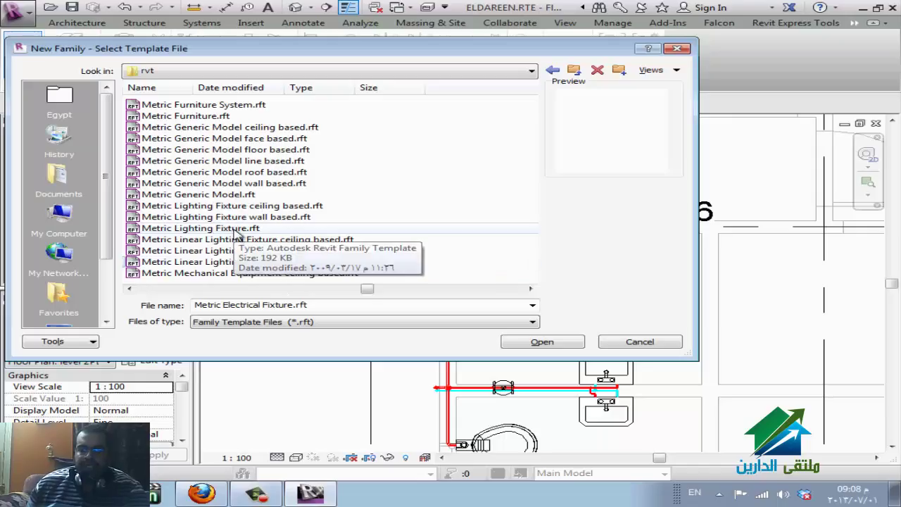
click(236, 230)
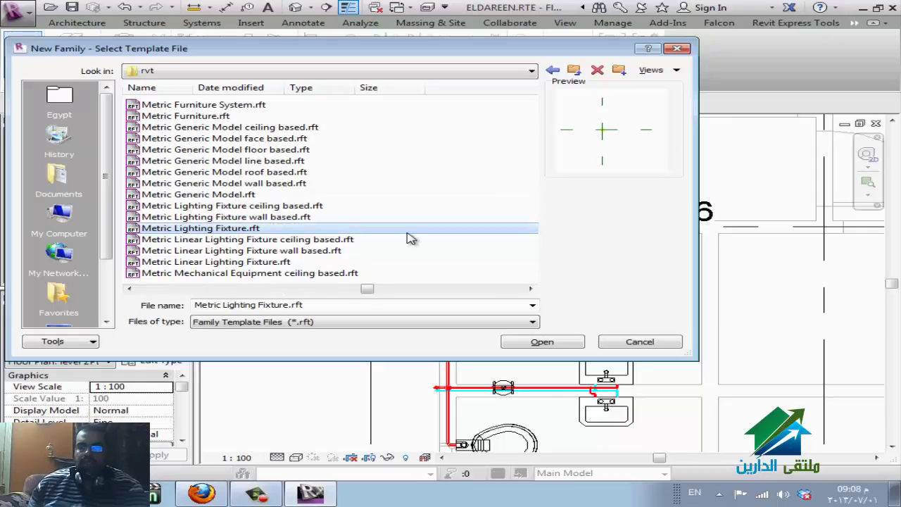
click(231, 118)
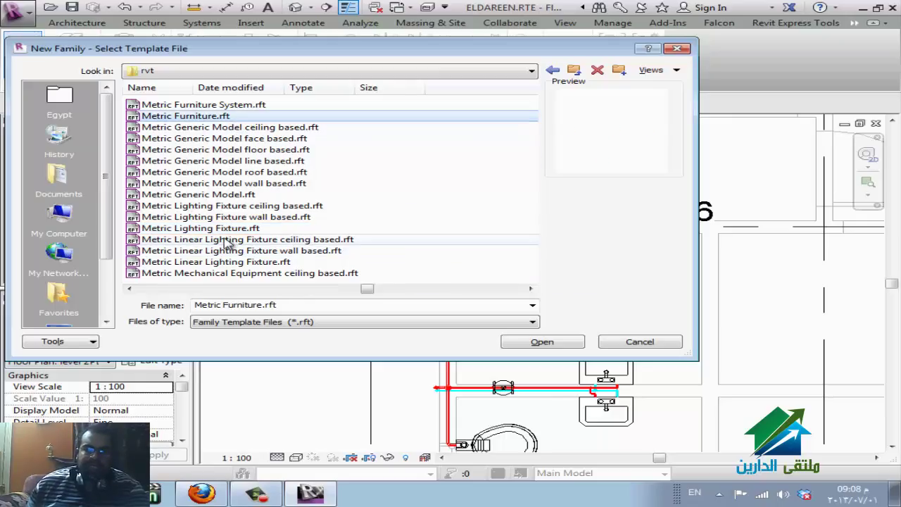
click(251, 276)
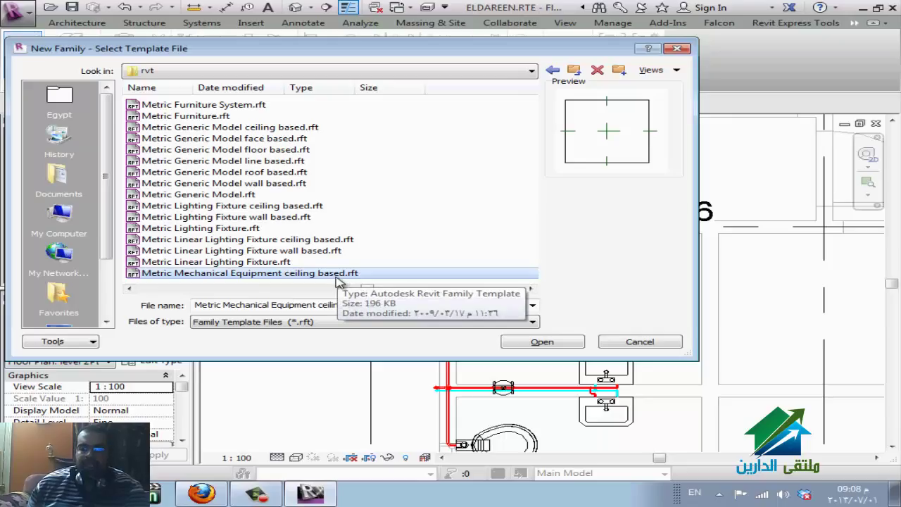
scroll(336, 282, down, 3)
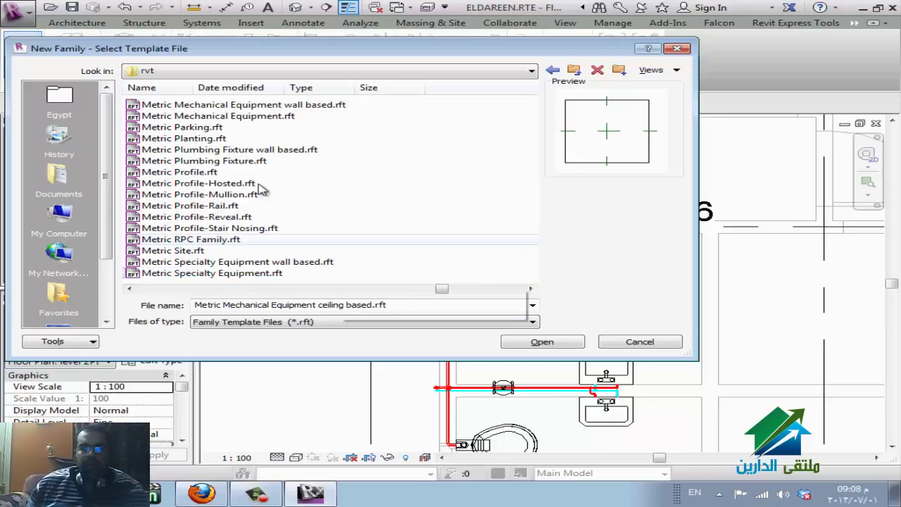
click(266, 106)
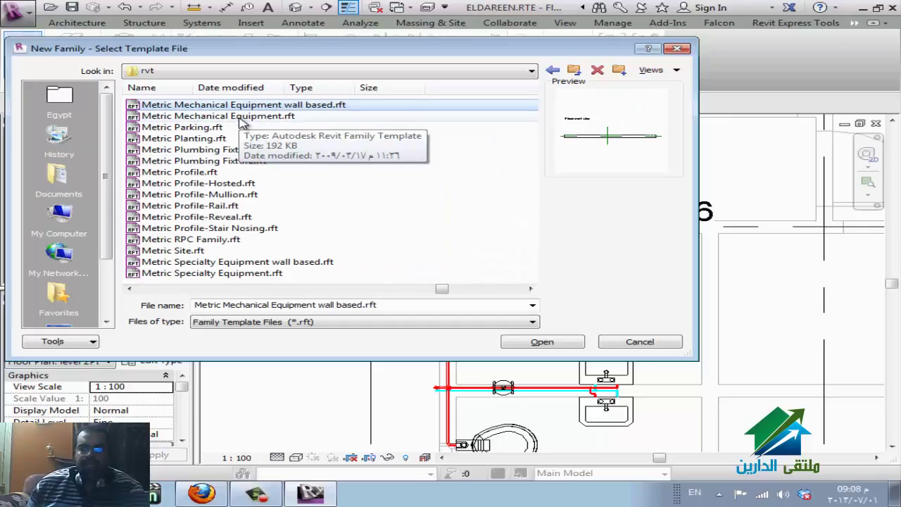
scroll(394, 224, up, 2)
scroll(394, 224, up, 4)
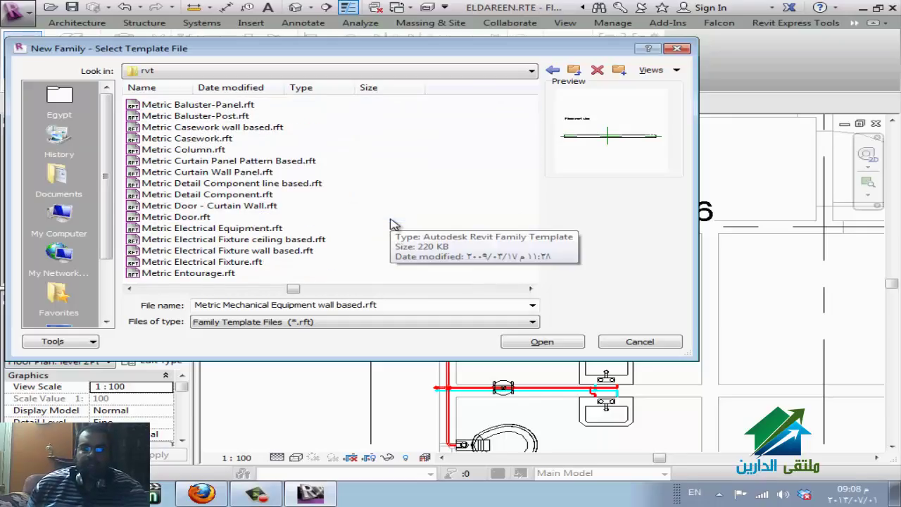
scroll(393, 222, up, 2)
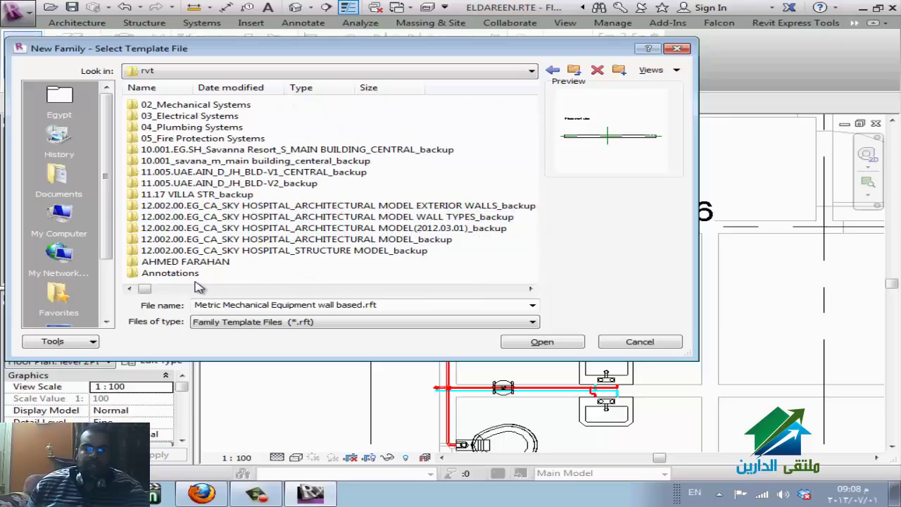
click(248, 289)
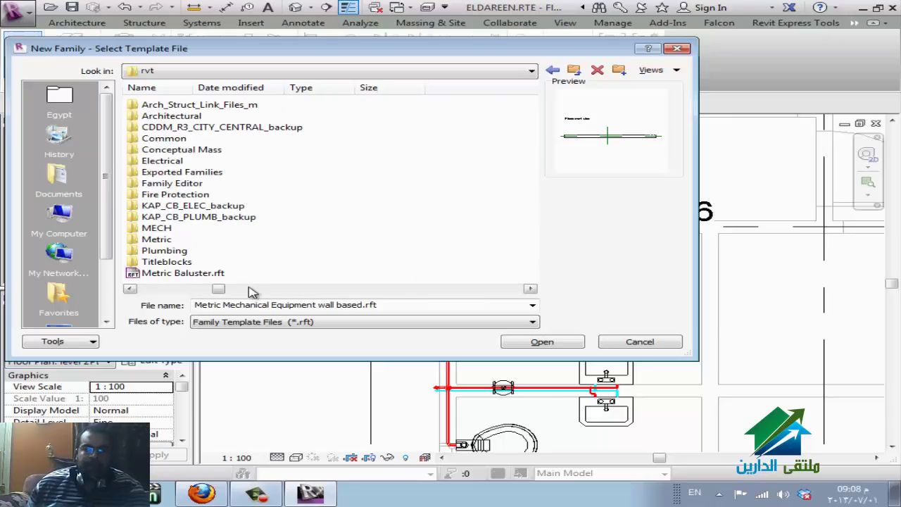
click(252, 292)
click(251, 291)
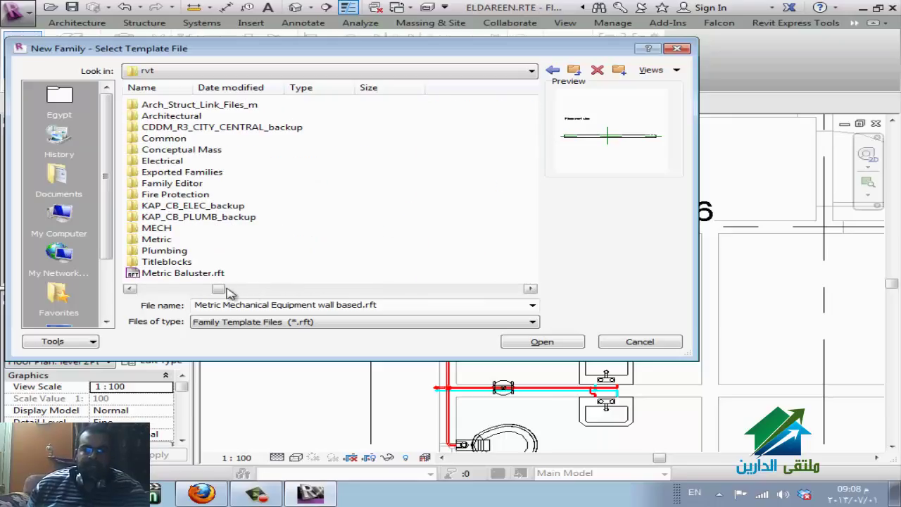
scroll(210, 280, down, 5)
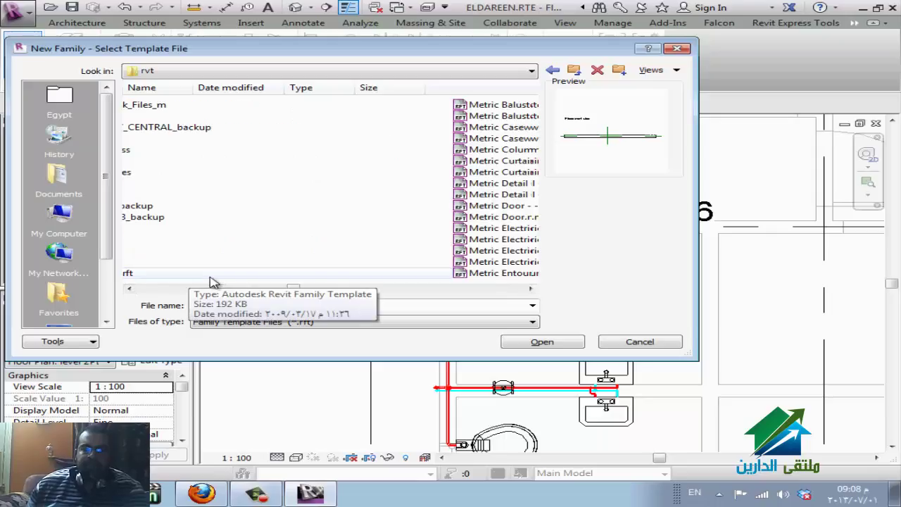
Preview Metric Window.rft, then open Metric Generic Model.rft as the new family.
click(215, 205)
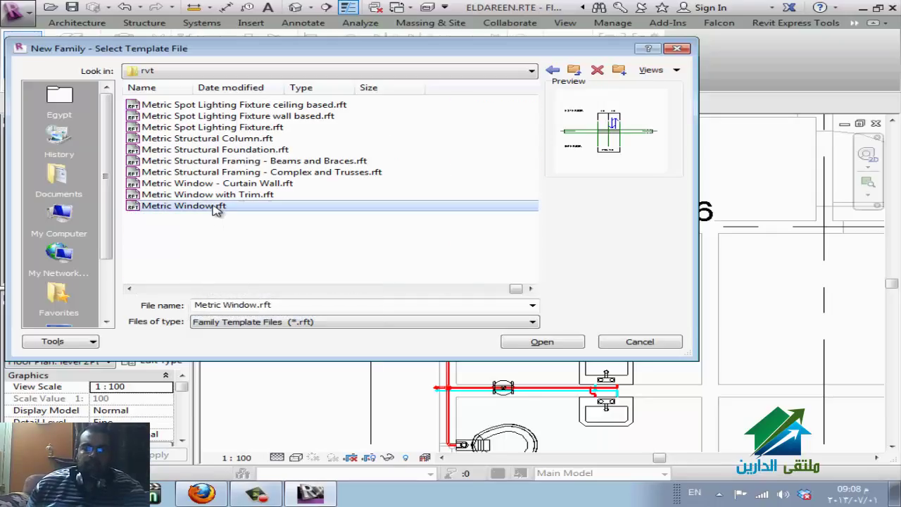
scroll(303, 207, up, 2)
scroll(303, 207, up, 1)
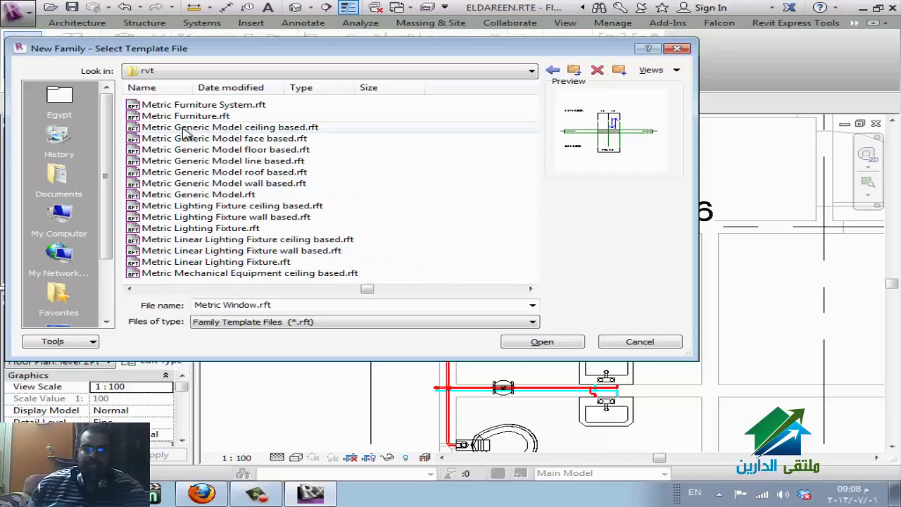
click(242, 197)
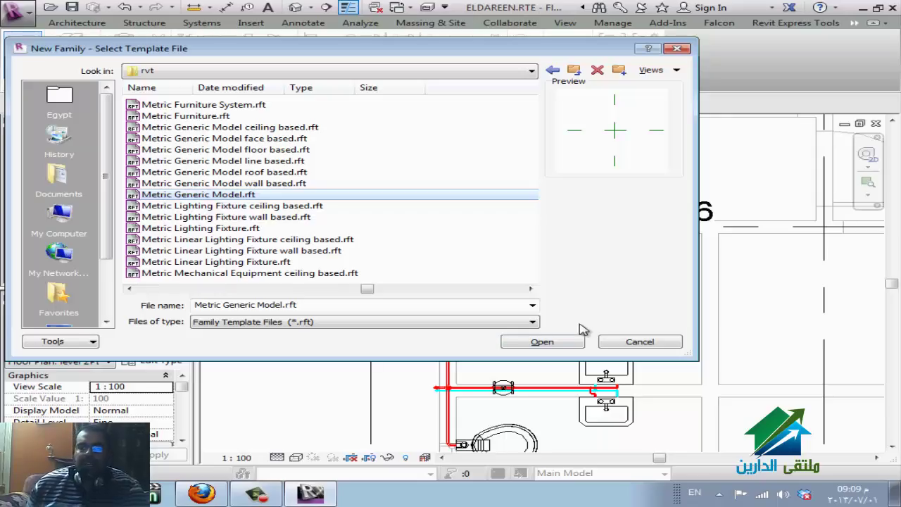
click(542, 341)
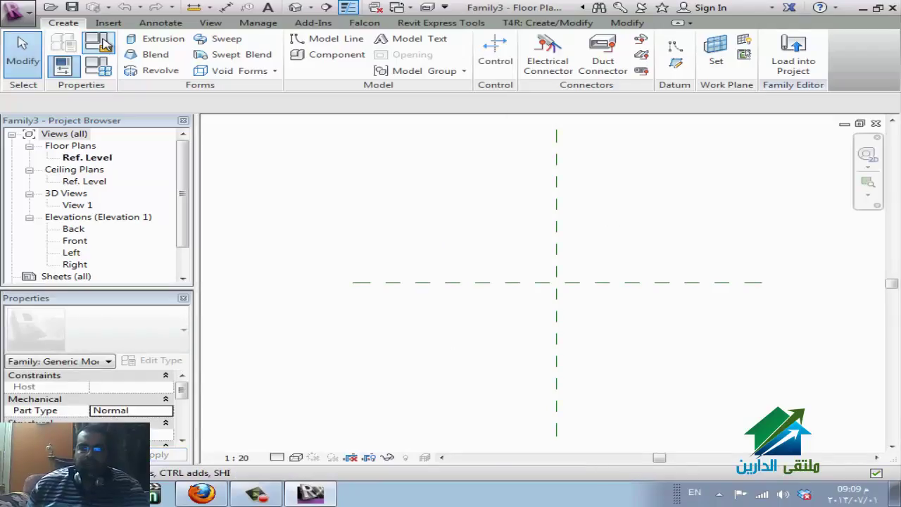
Filter the family categories to Mechanical and select Air Terminals.
click(105, 44)
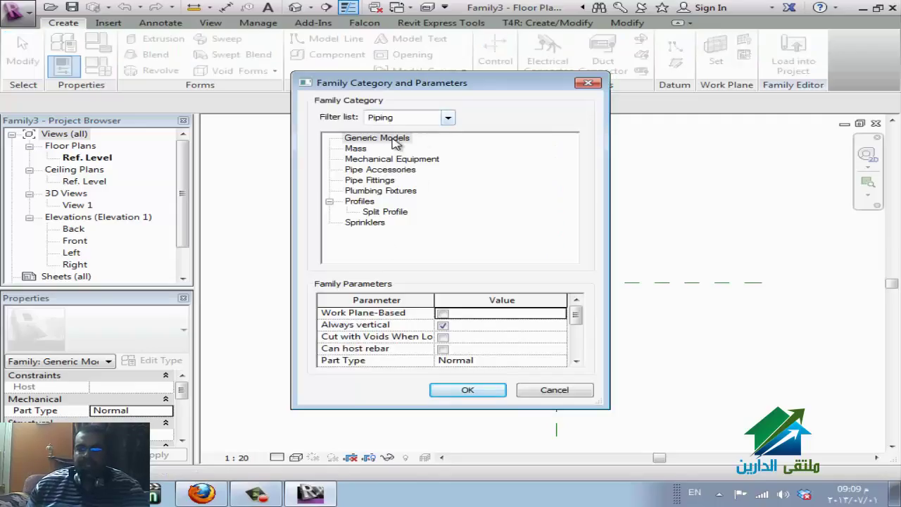
click(435, 121)
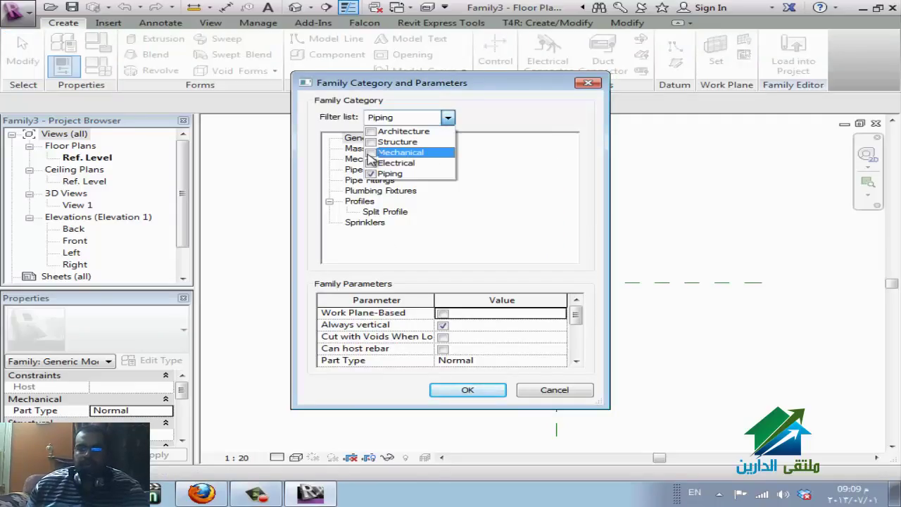
click(370, 152)
click(369, 173)
click(477, 211)
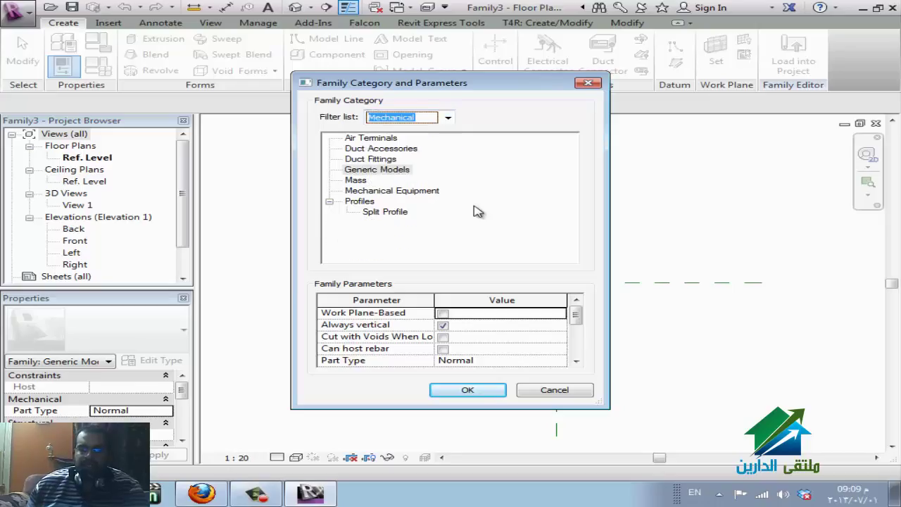
click(393, 139)
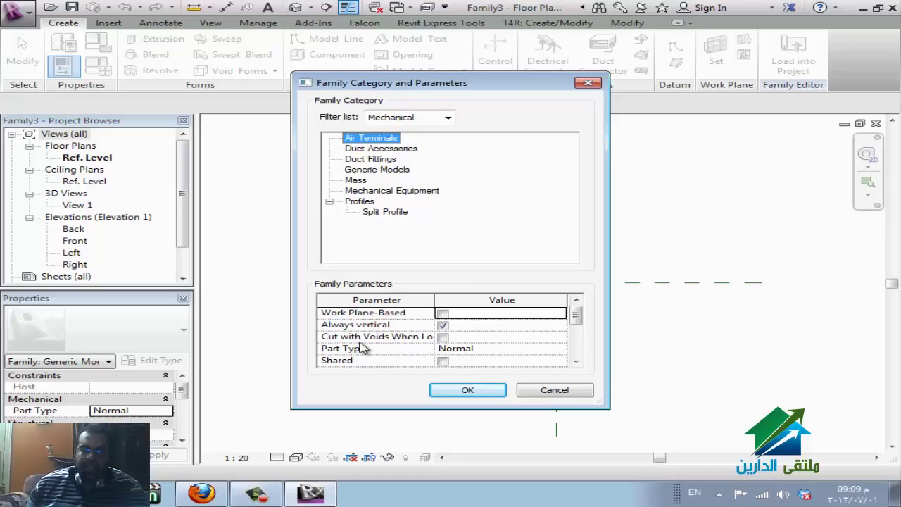
mouse_move(576, 316)
mouse_down()
mouse_move(574, 348)
mouse_move(581, 315)
mouse_up()
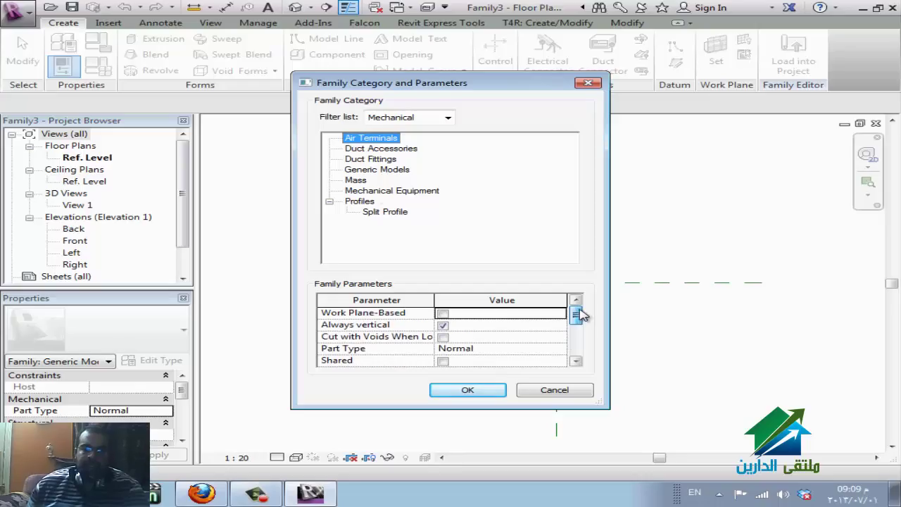
Compare Duct Accessories, Duct Fittings and Mechanical Equipment, then confirm Air Terminals and close Family Types.
click(399, 150)
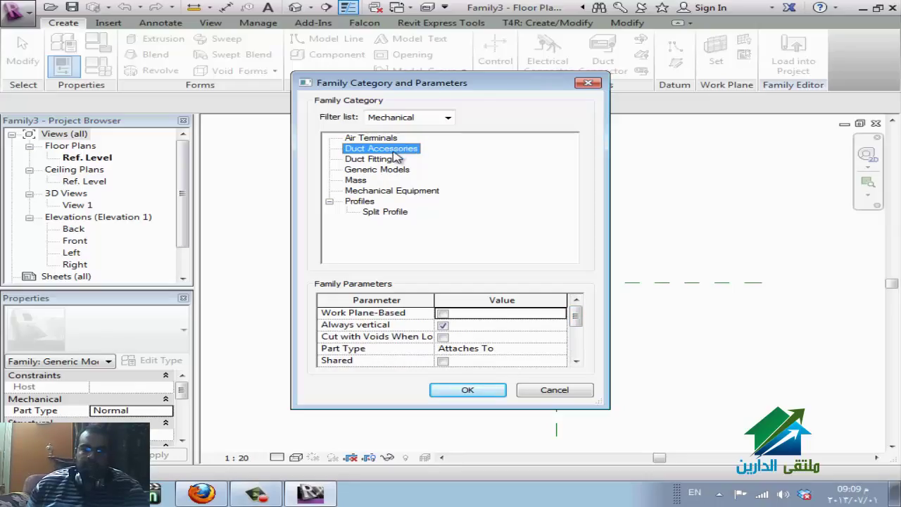
click(387, 161)
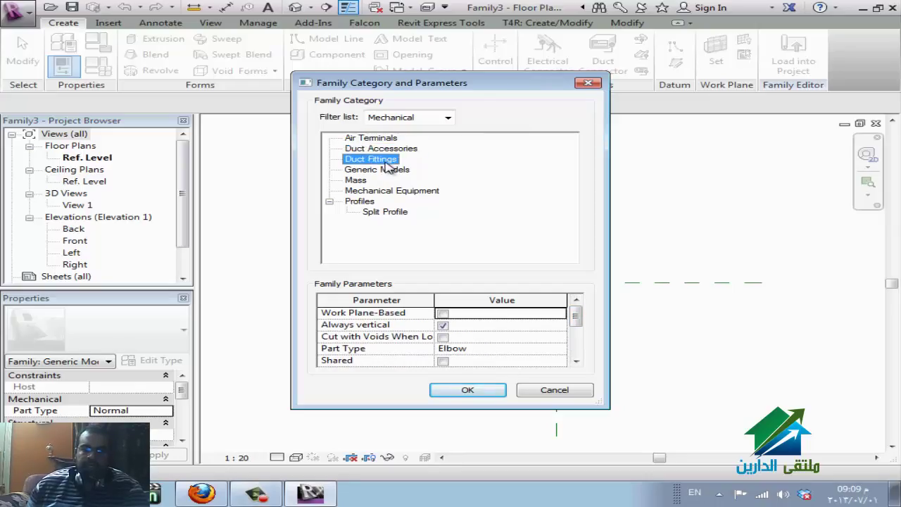
click(384, 191)
click(395, 138)
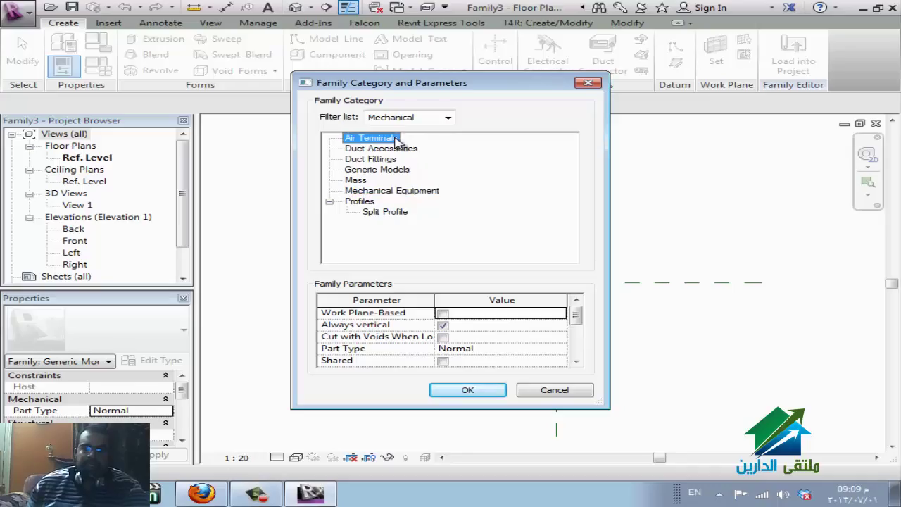
click(464, 389)
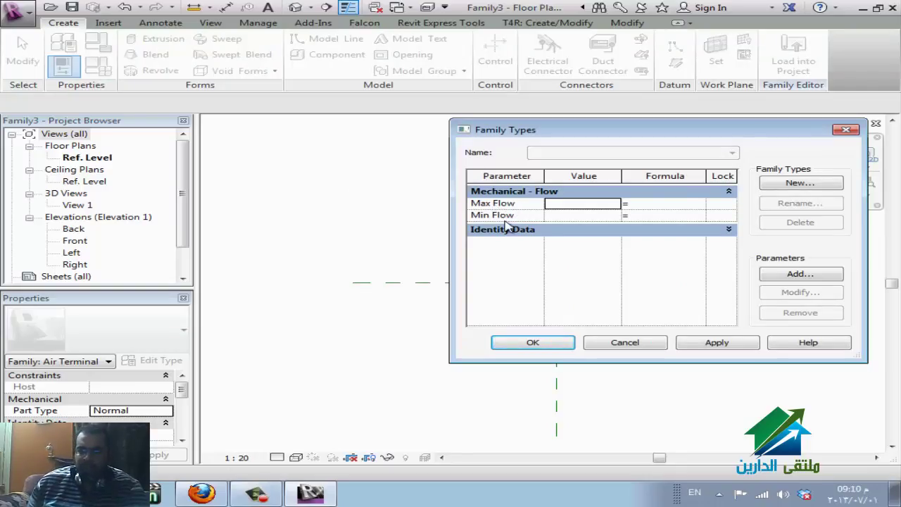
click(547, 350)
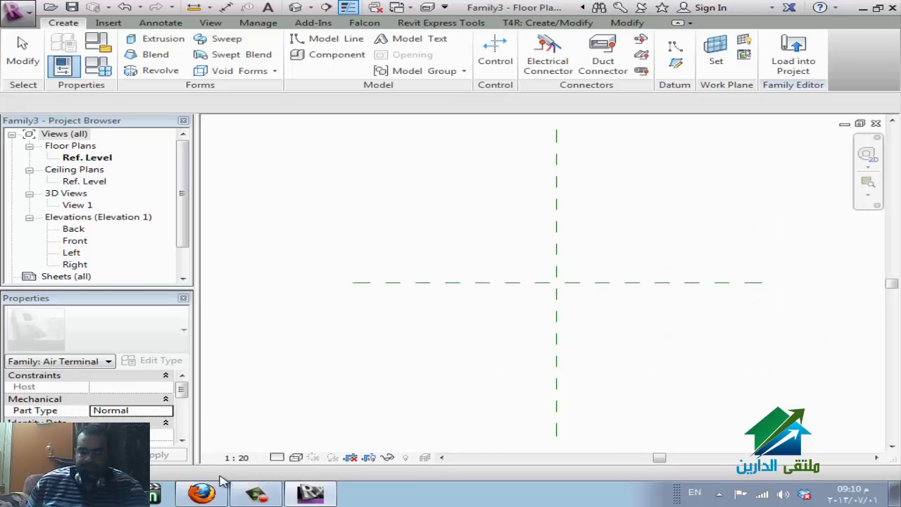
Switch to the WizIQ classroom window in Firefox.
click(204, 491)
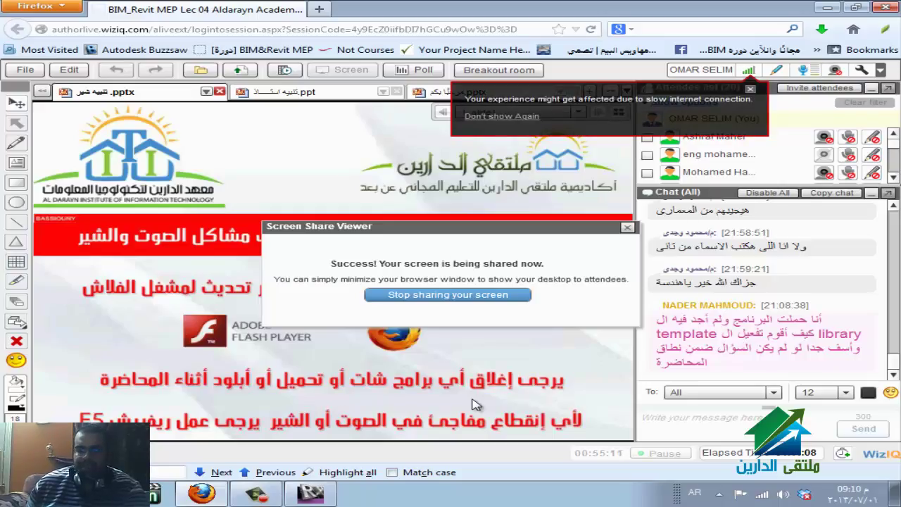
Bring the 'Floor Plan: Ref. Level - Family3' Revit window back to the front.
mouse_move(320, 497)
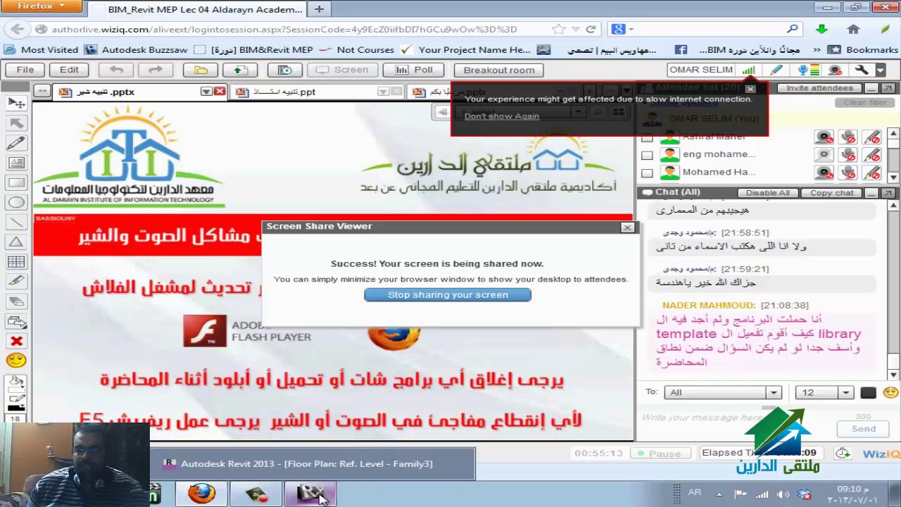
click(320, 497)
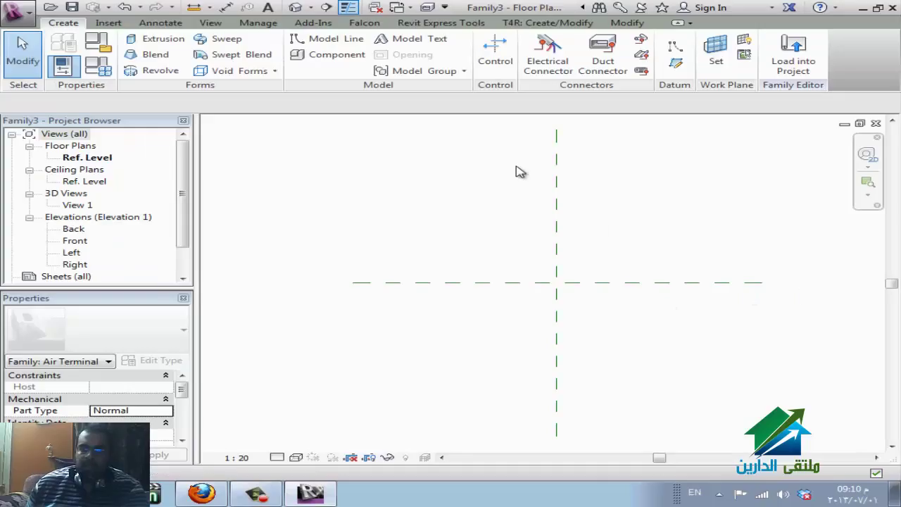
click(514, 285)
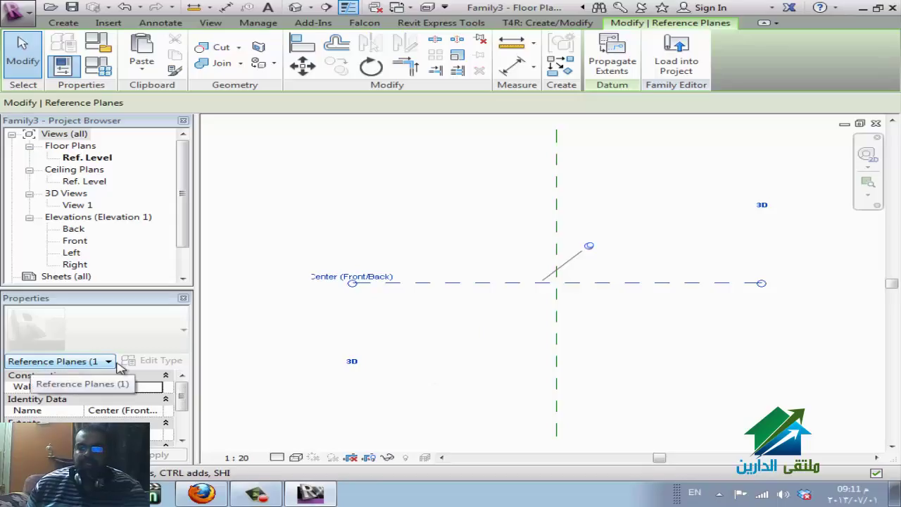
click(615, 353)
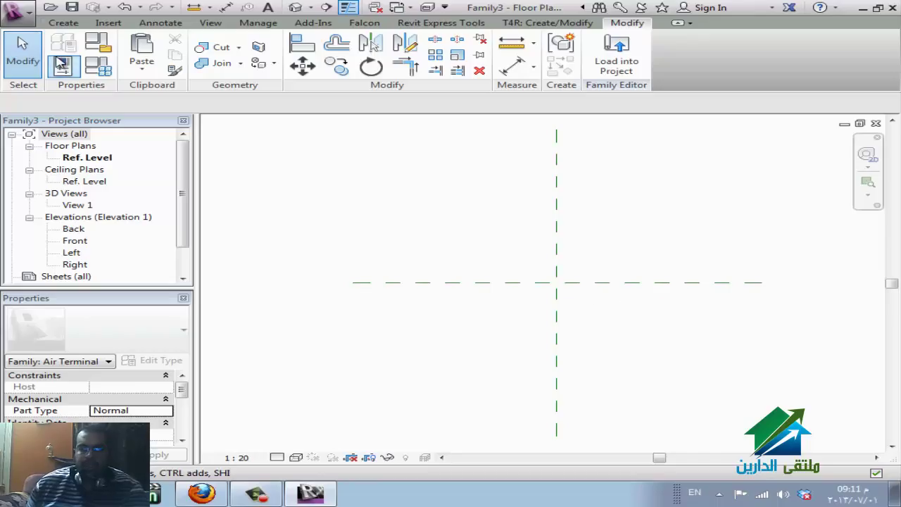
click(65, 24)
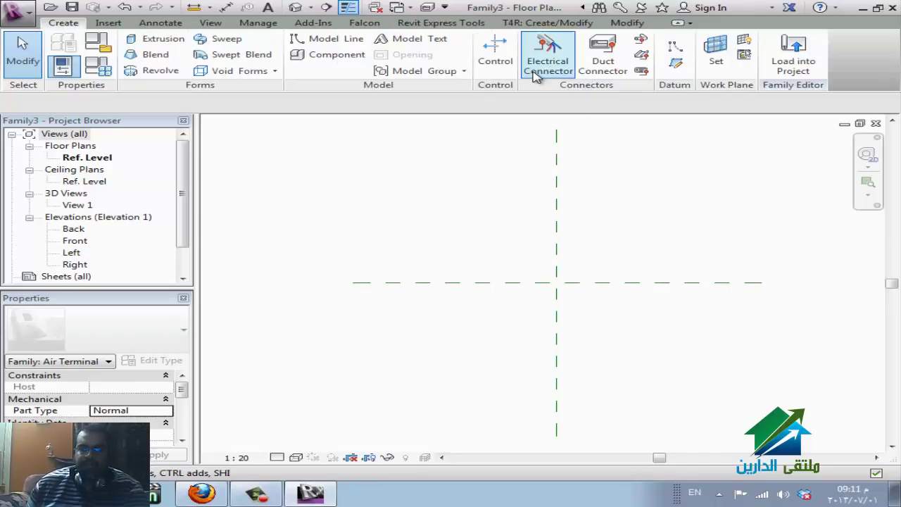
Draw two vertical reference planes, one left and one right of centre.
click(676, 64)
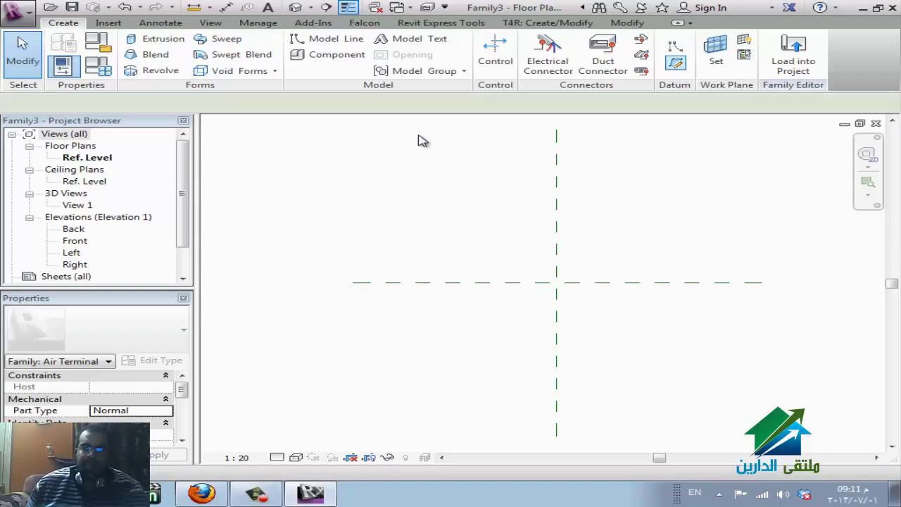
click(425, 130)
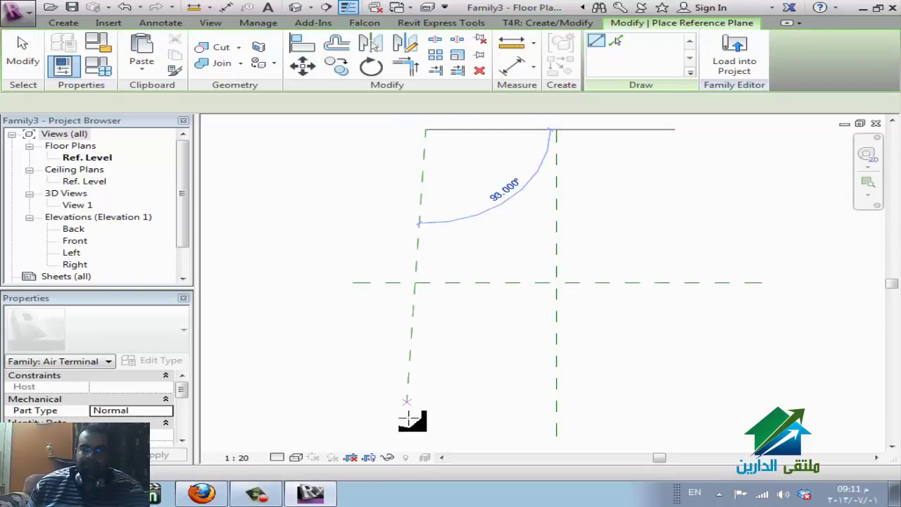
click(425, 437)
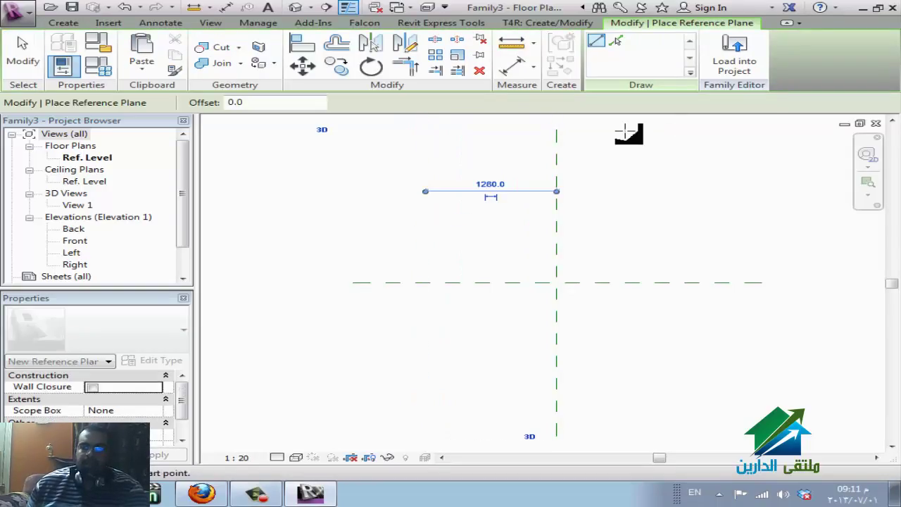
click(658, 131)
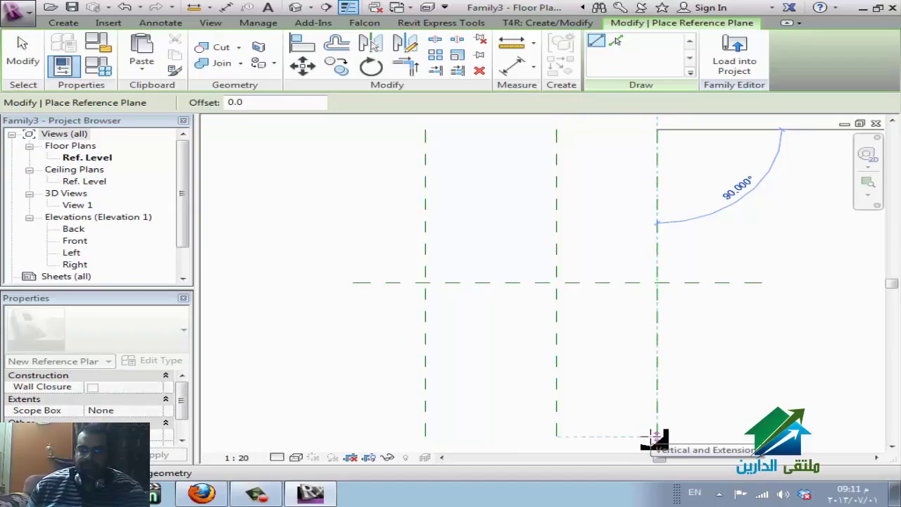
click(655, 436)
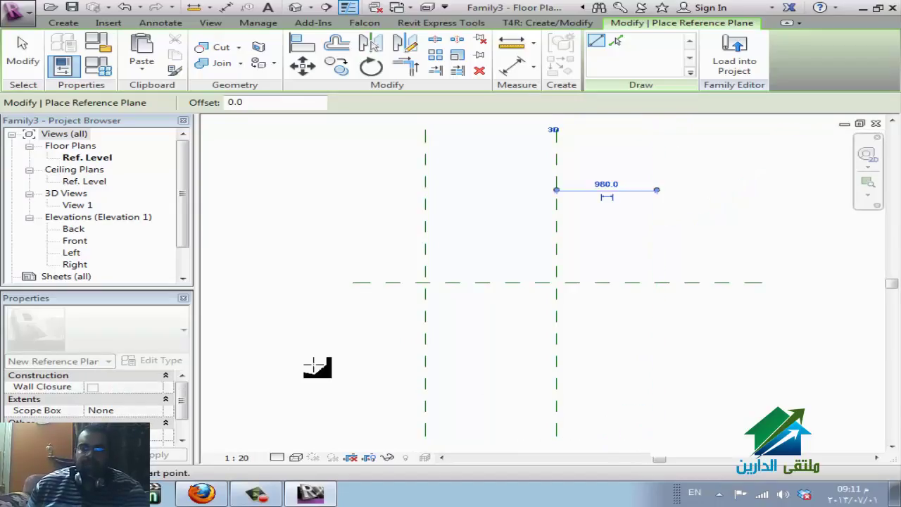
Draw horizontal reference planes below and above centre, then zoom out to the grid.
click(354, 362)
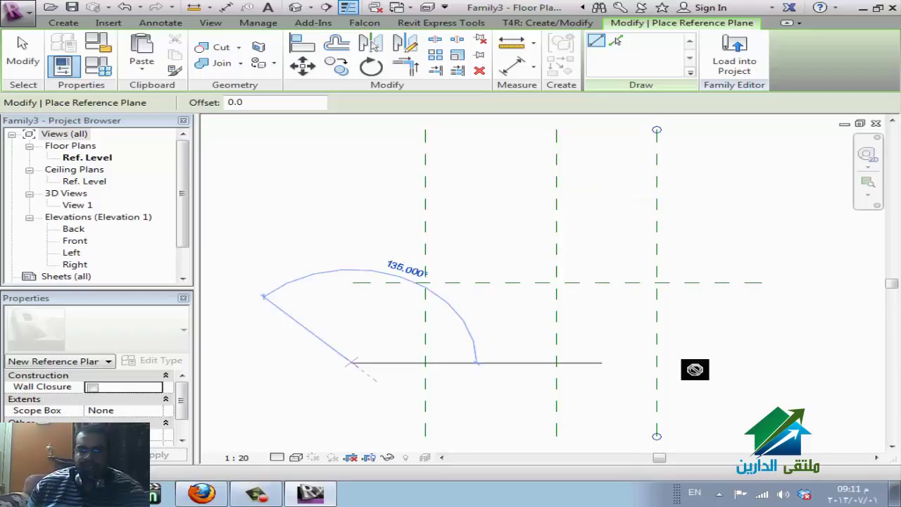
click(752, 363)
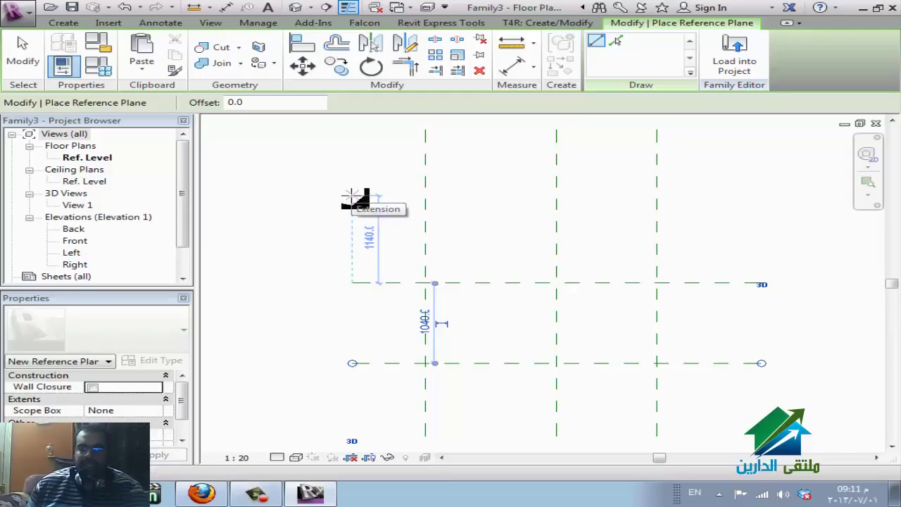
click(350, 196)
click(763, 196)
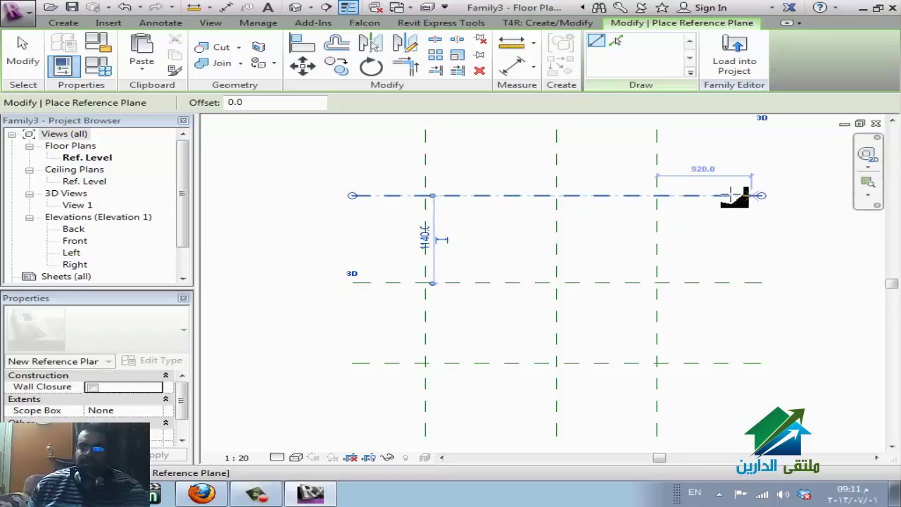
key(Escape)
key(Escape)
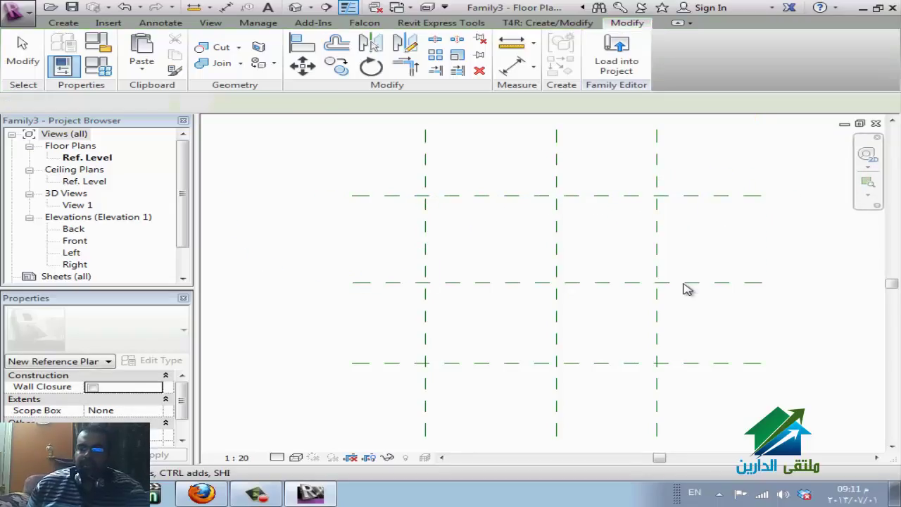
scroll(477, 302, down, 2)
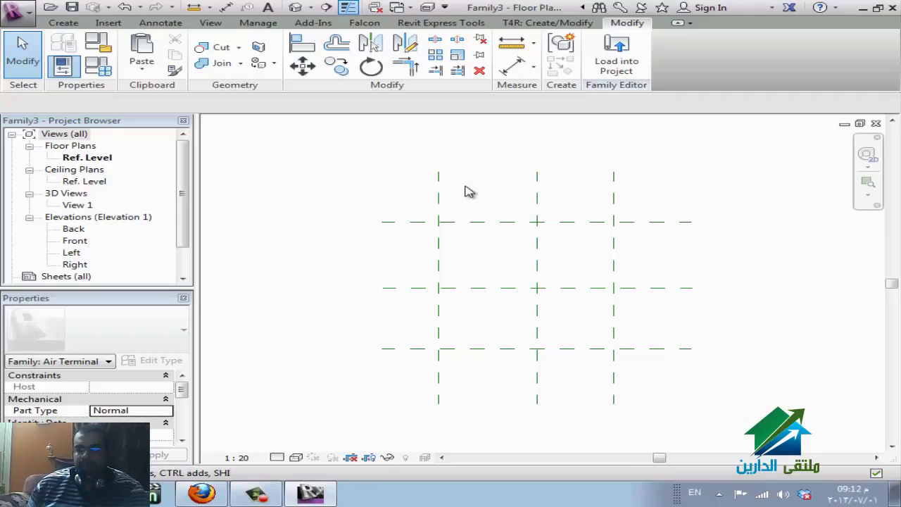
Dimension the three vertical reference planes above the grid and make their spacing EQ.
click(233, 5)
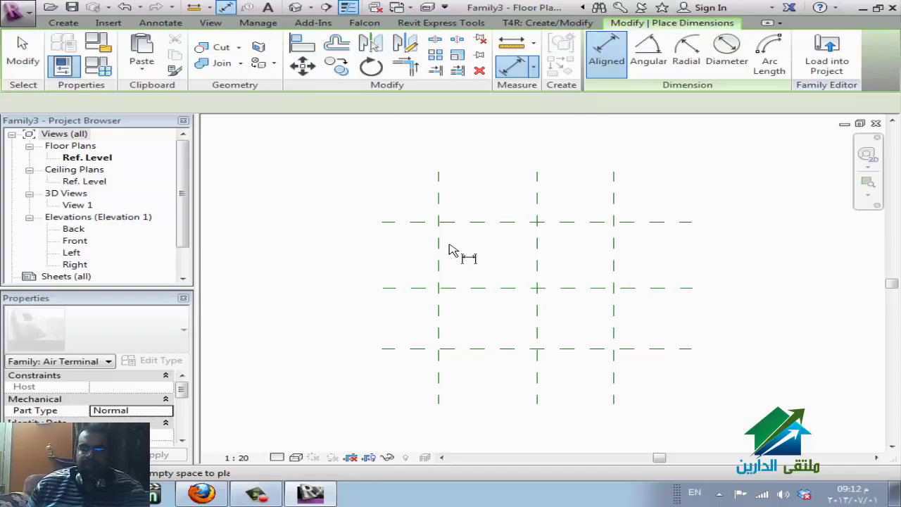
click(441, 207)
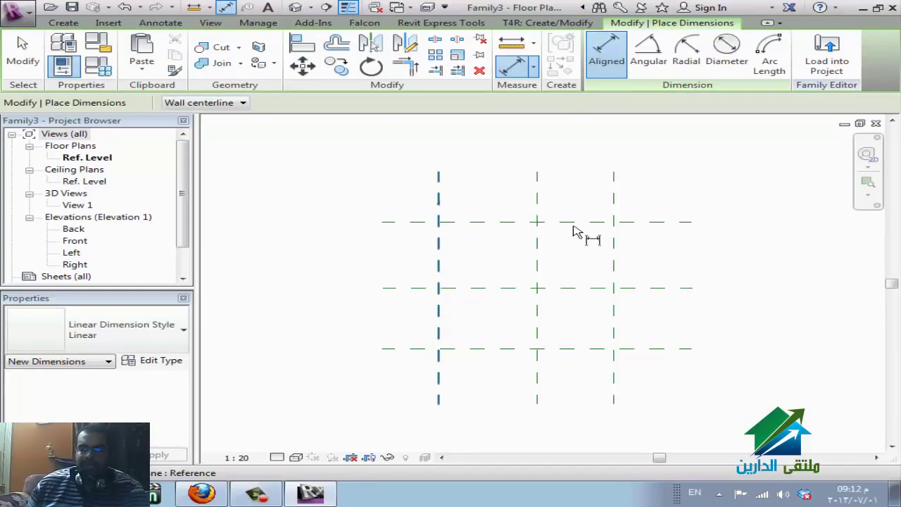
click(538, 205)
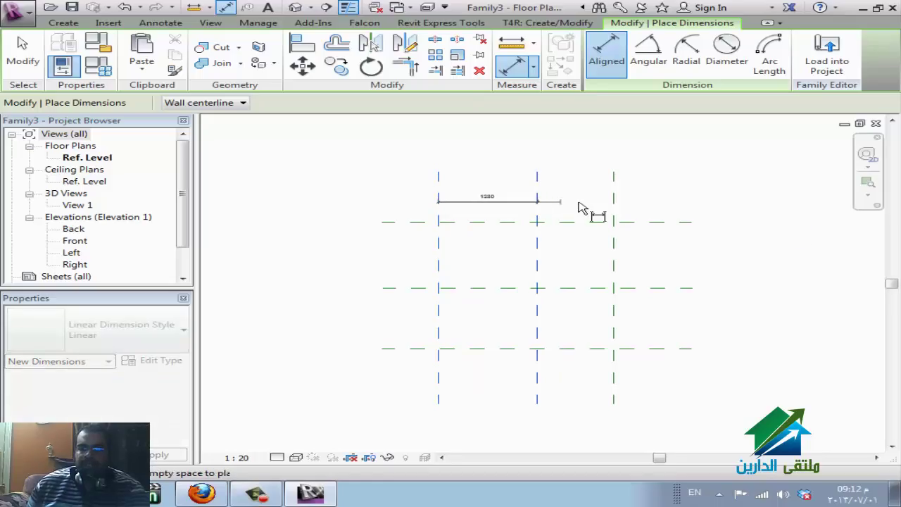
click(621, 210)
click(592, 168)
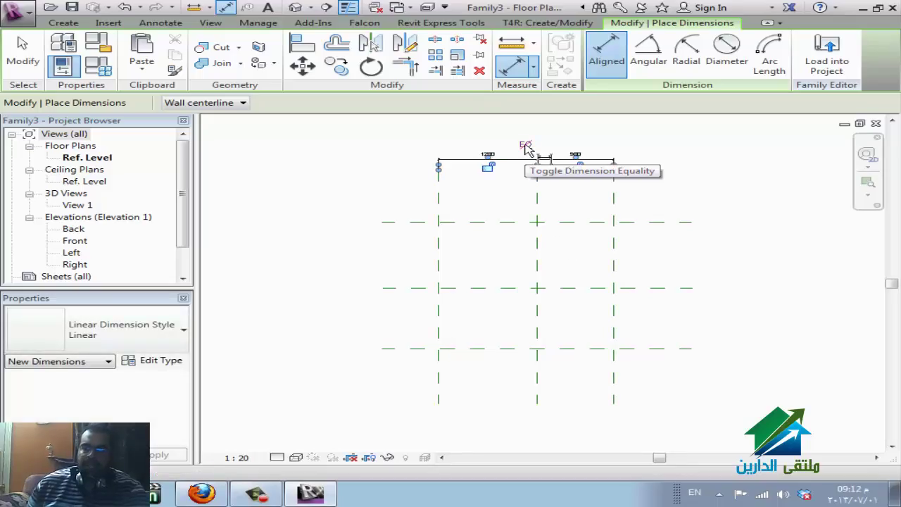
click(525, 149)
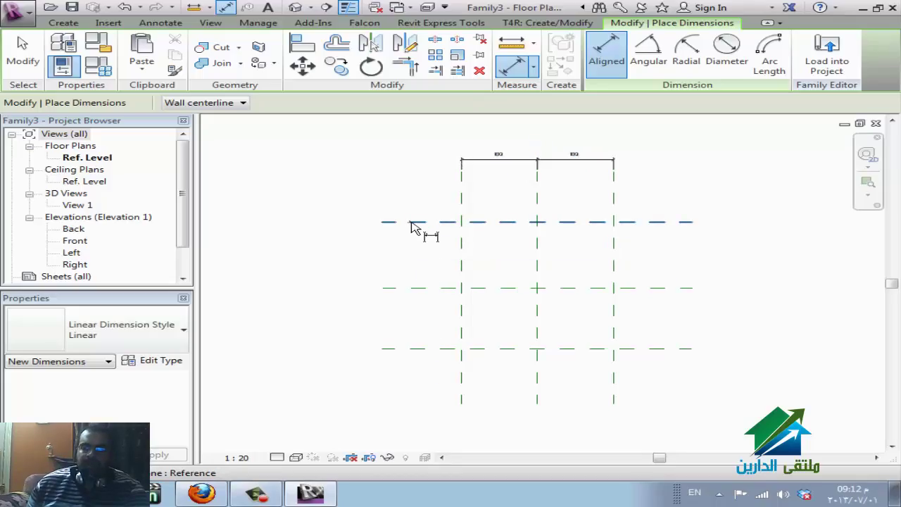
Dimension the three horizontal reference planes left of the grid and set them EQ.
click(413, 223)
click(413, 288)
click(414, 309)
click(417, 348)
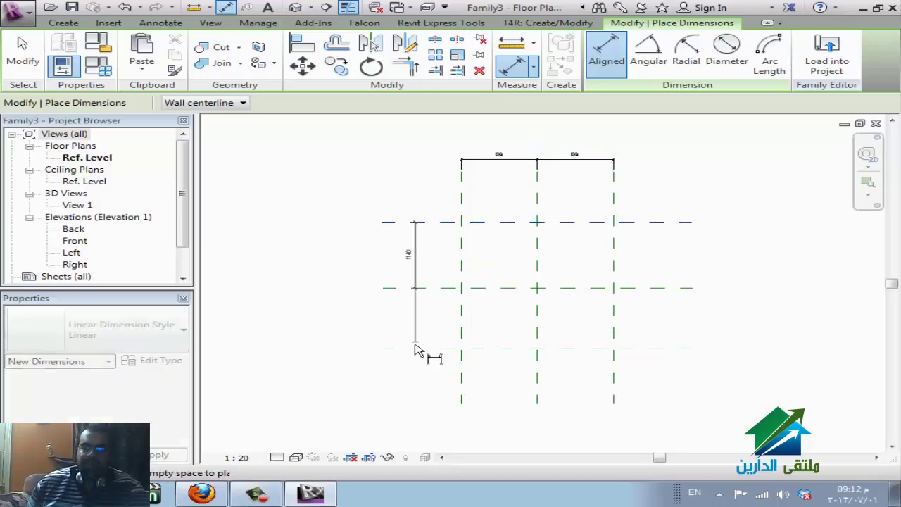
click(319, 310)
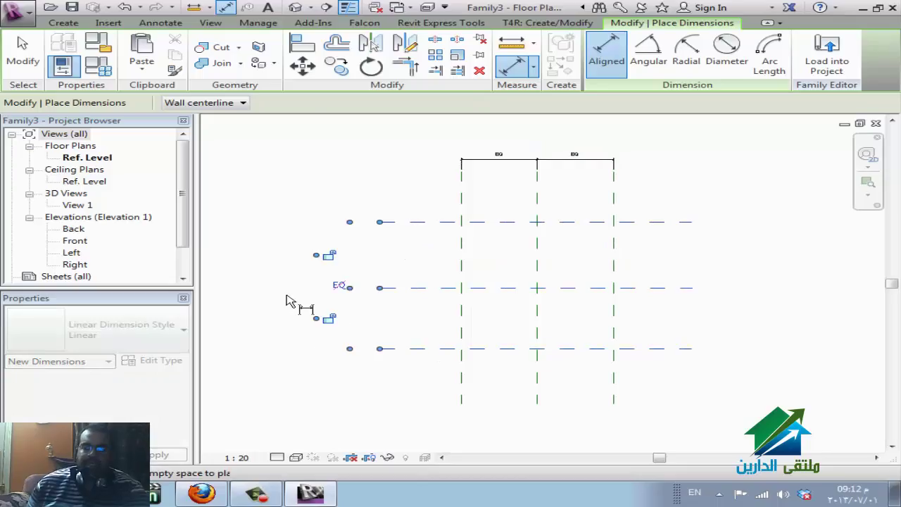
click(340, 287)
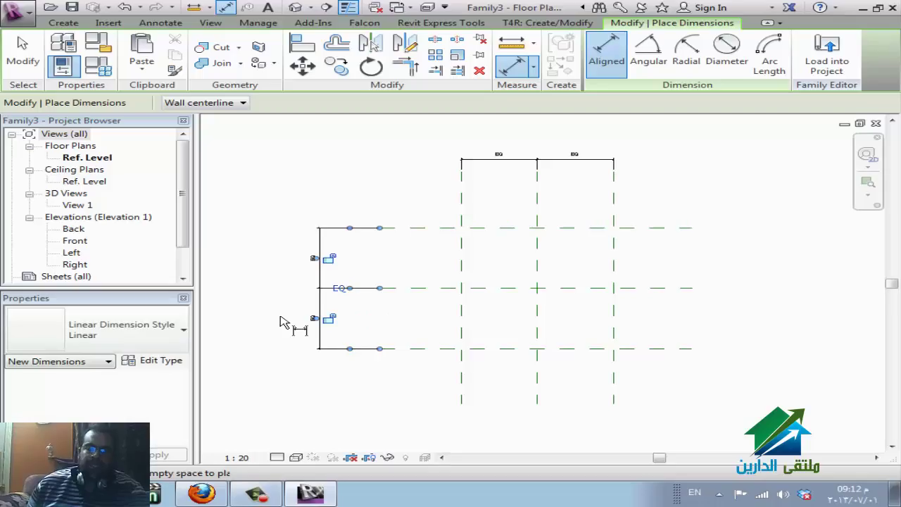
key(Escape)
key(Escape)
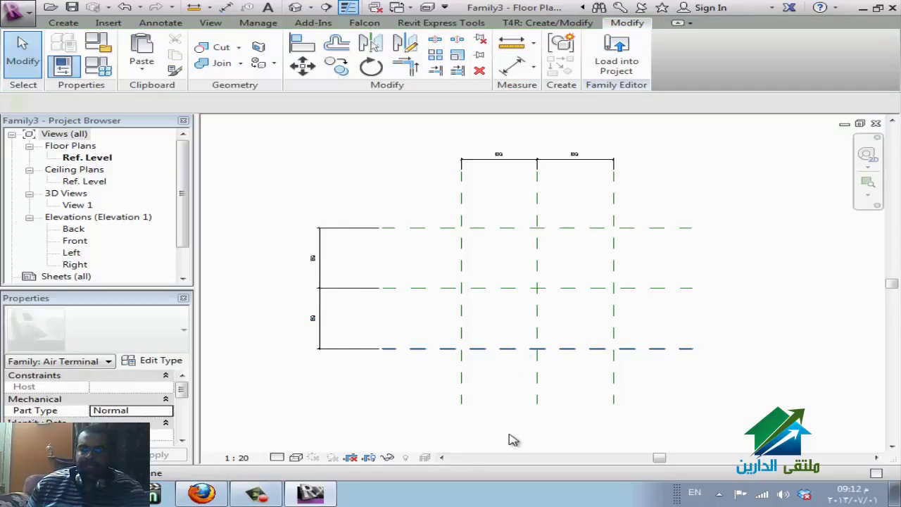
Nudge the bottom horizontal plane up and down to confirm the EQ spacing holds.
key(ctrl+Left)
key(Down)
key(Down)
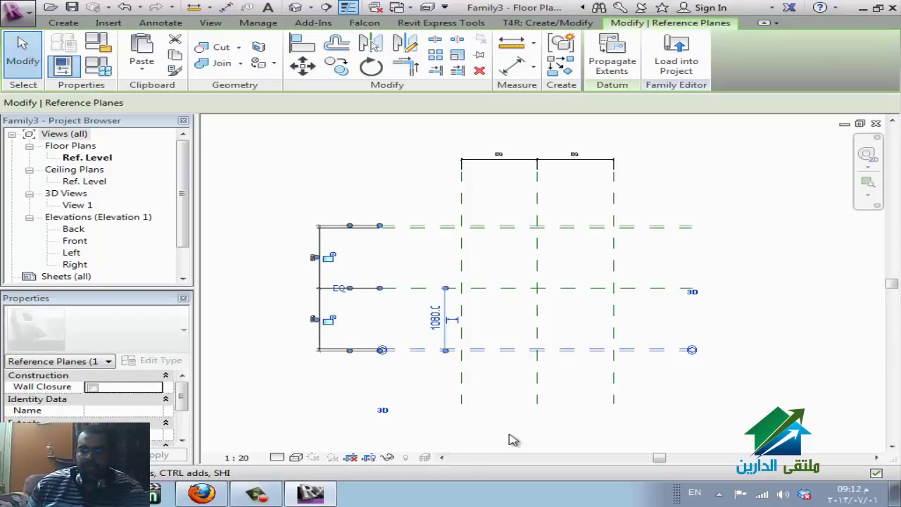
key(Down)
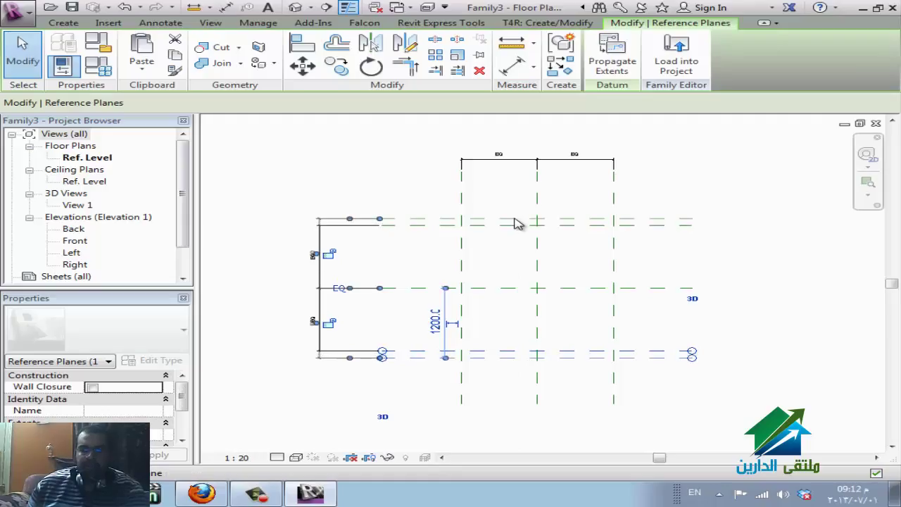
key(Up)
key(Up)
key(Up)
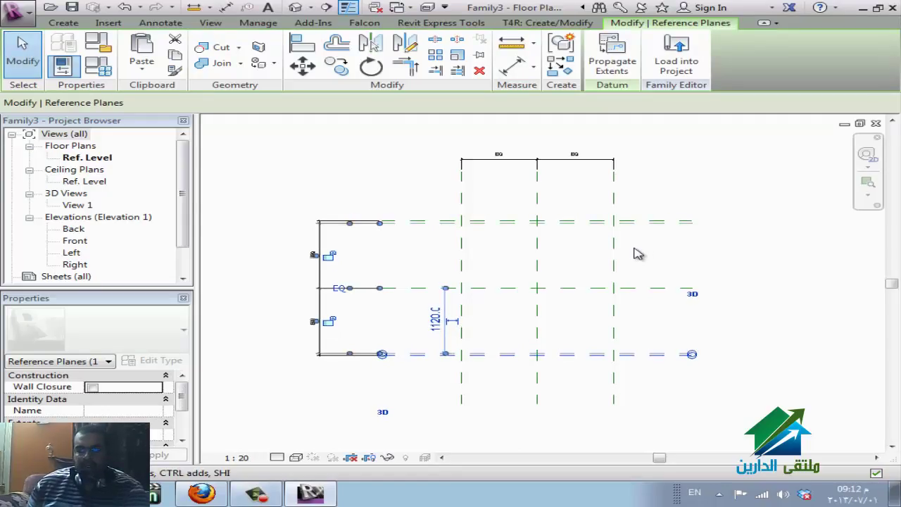
key(Down)
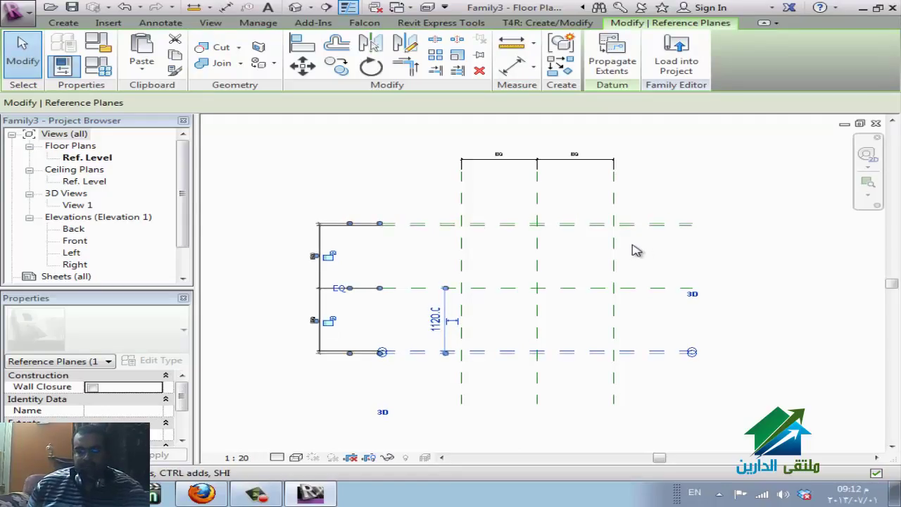
click(762, 262)
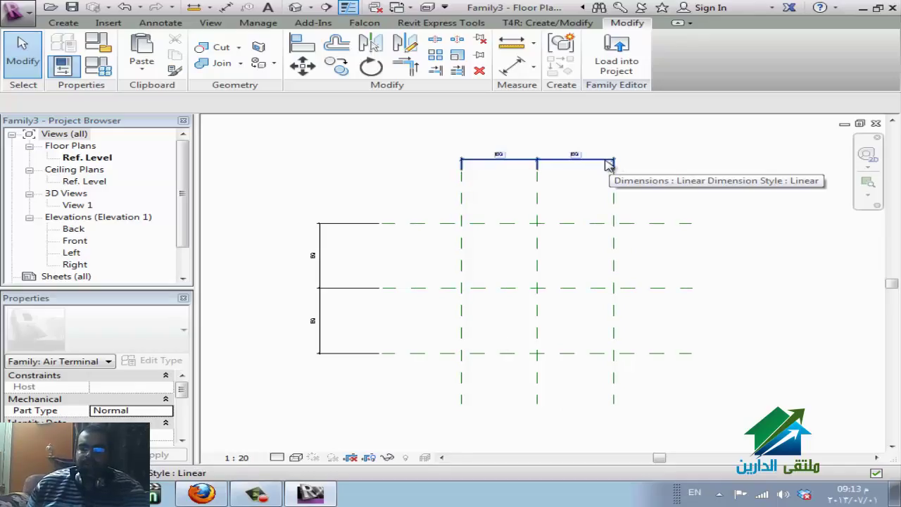
click(544, 164)
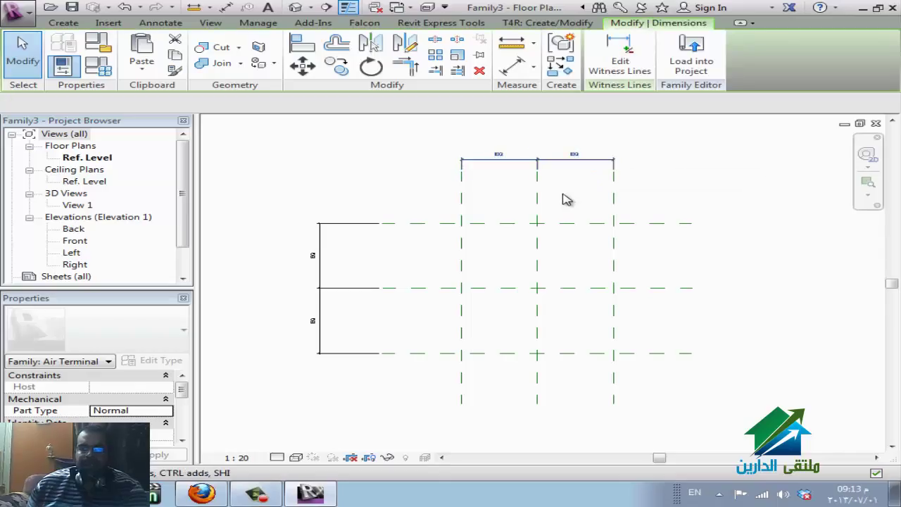
click(567, 199)
click(552, 163)
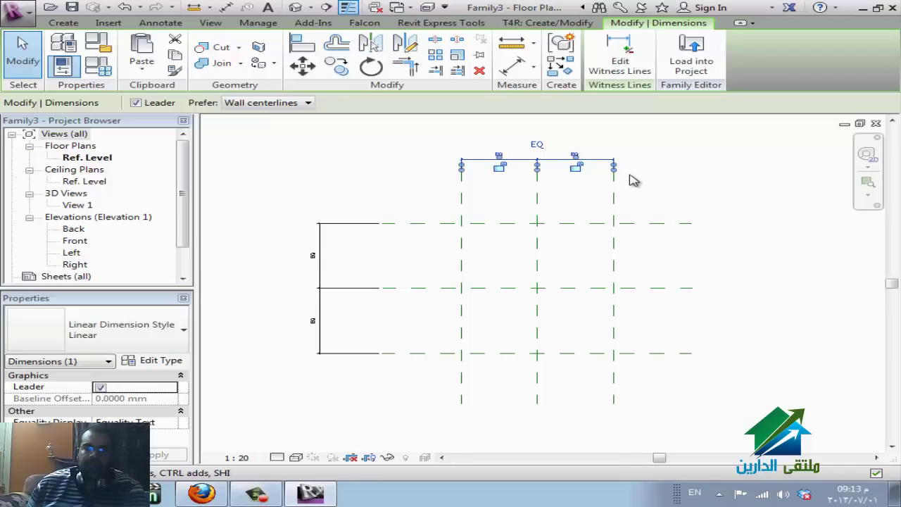
click(725, 256)
Set the right vertical plane's temporary dimension to 1020, then 1060.
click(613, 201)
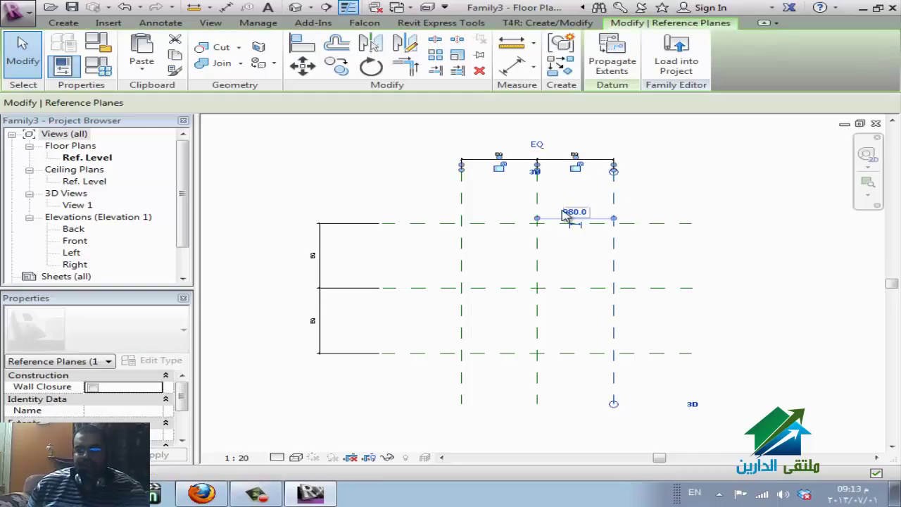
click(573, 212)
text(1020)
key(Return)
text(1060)
key(Return)
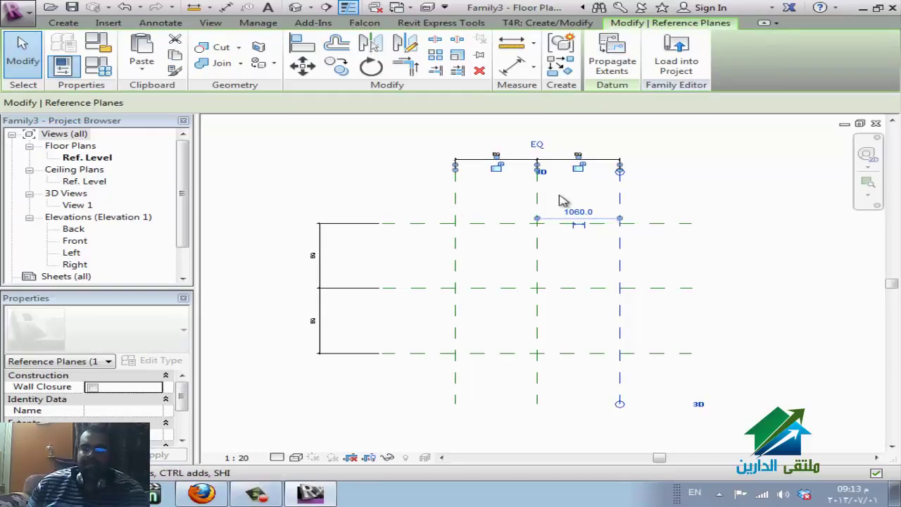
click(374, 227)
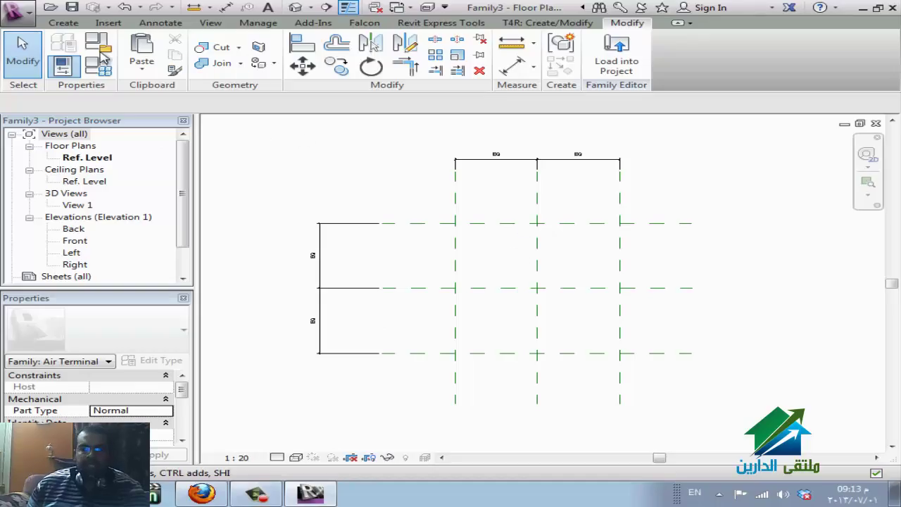
Create a 300-deep rectangular extrusion spanning the outer reference plane intersections.
click(64, 23)
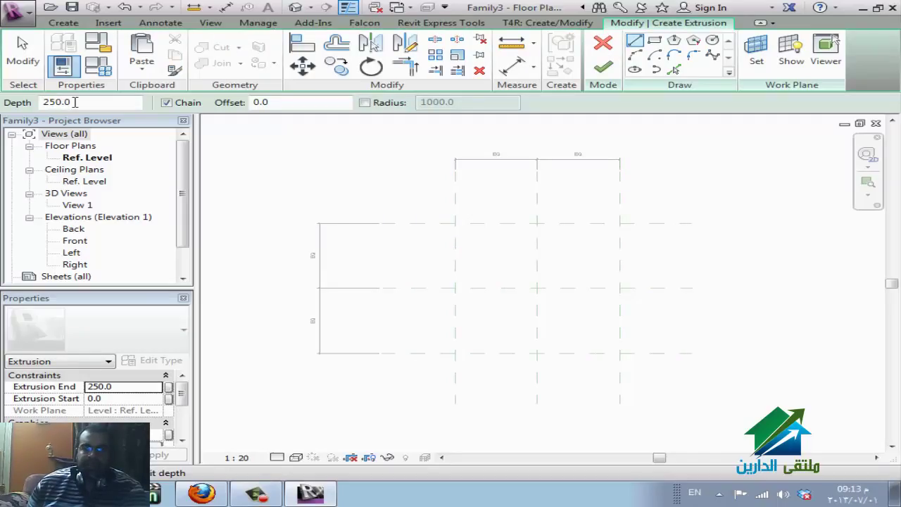
double_click(73, 102)
text(30)
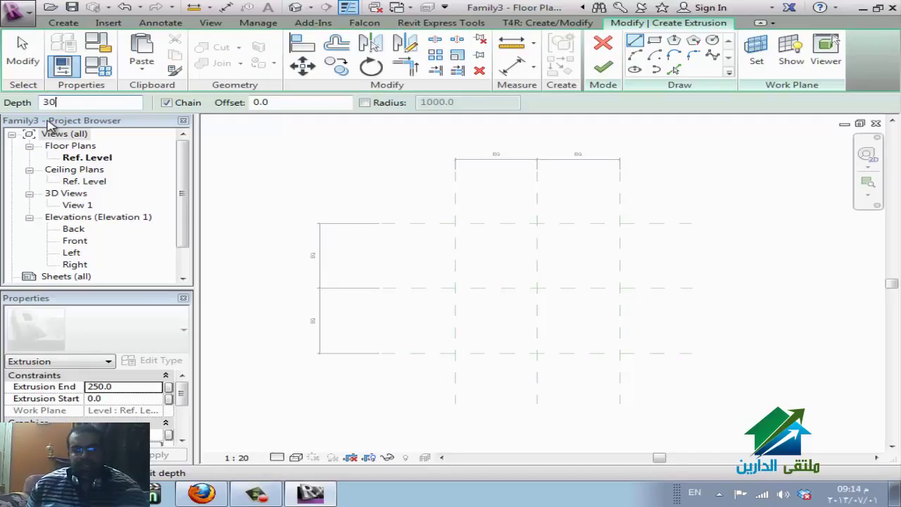
text(0)
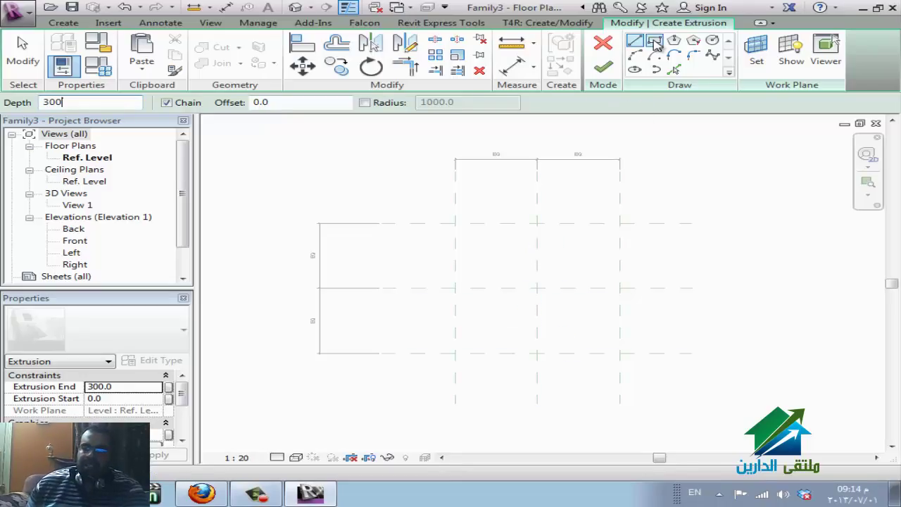
click(654, 42)
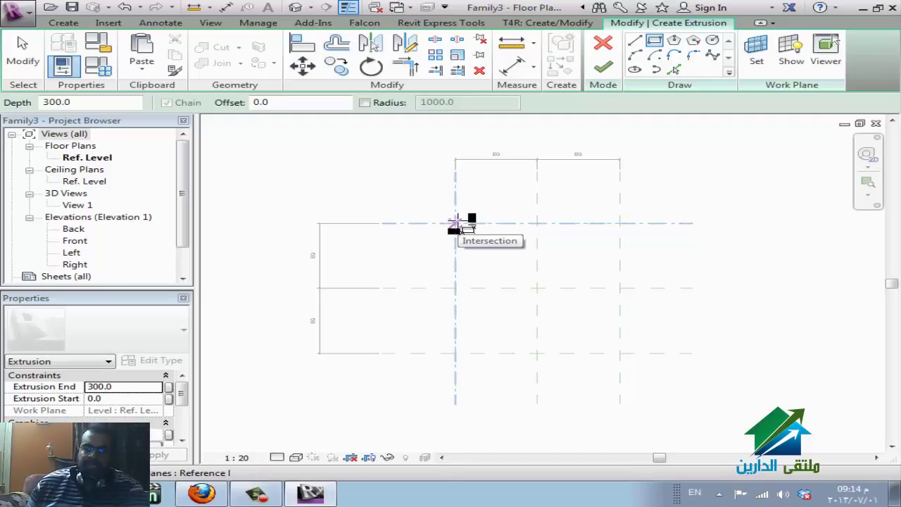
click(456, 223)
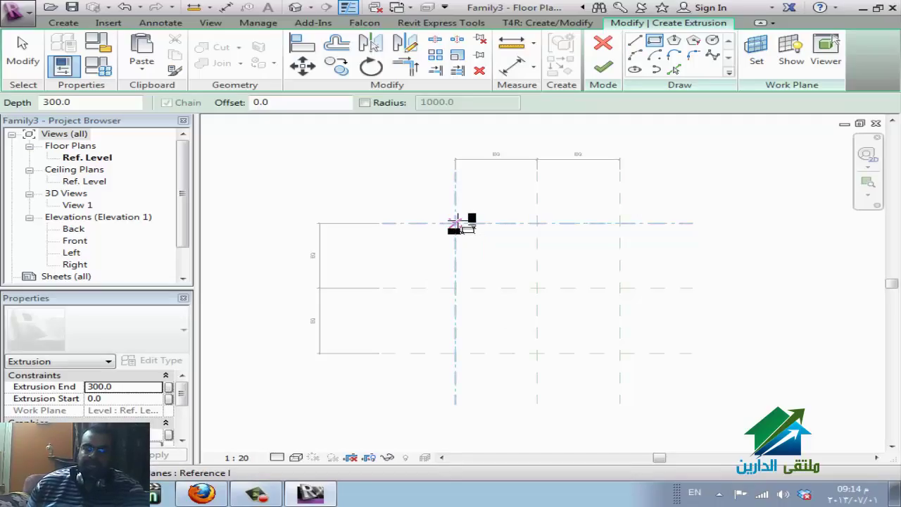
click(619, 353)
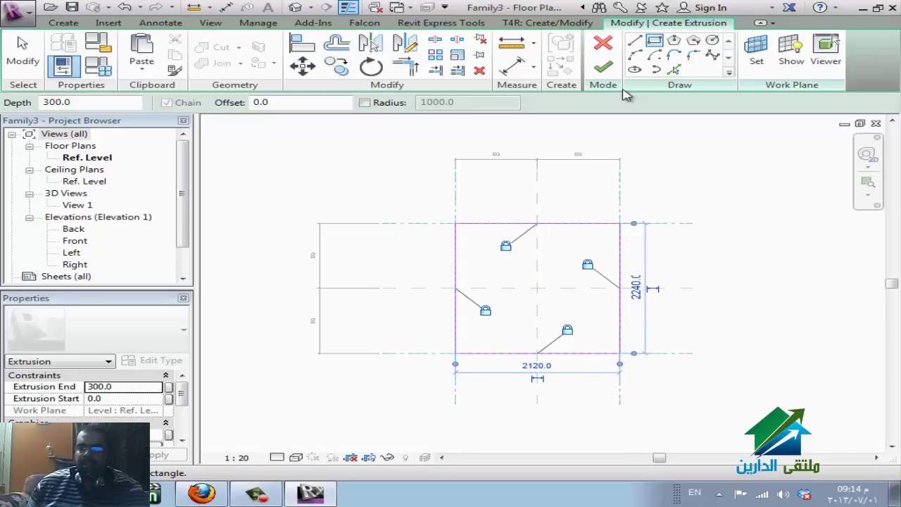
click(603, 66)
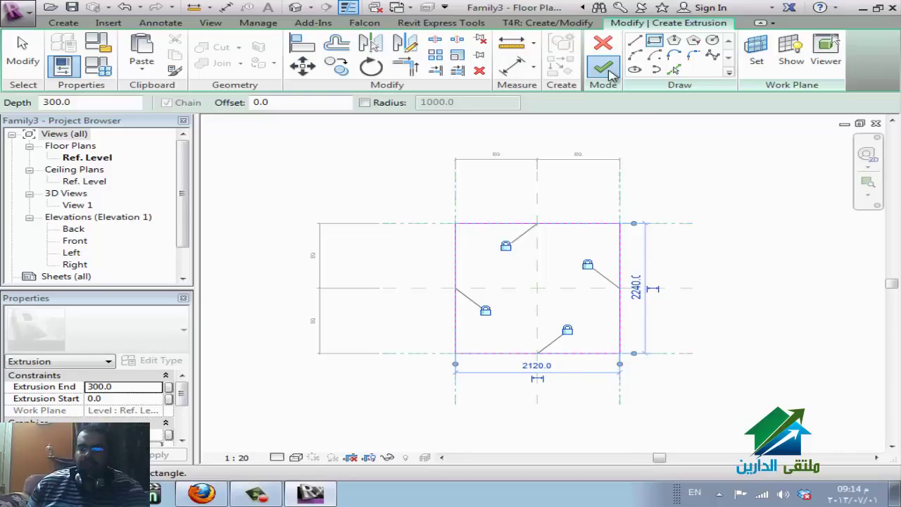
click(636, 193)
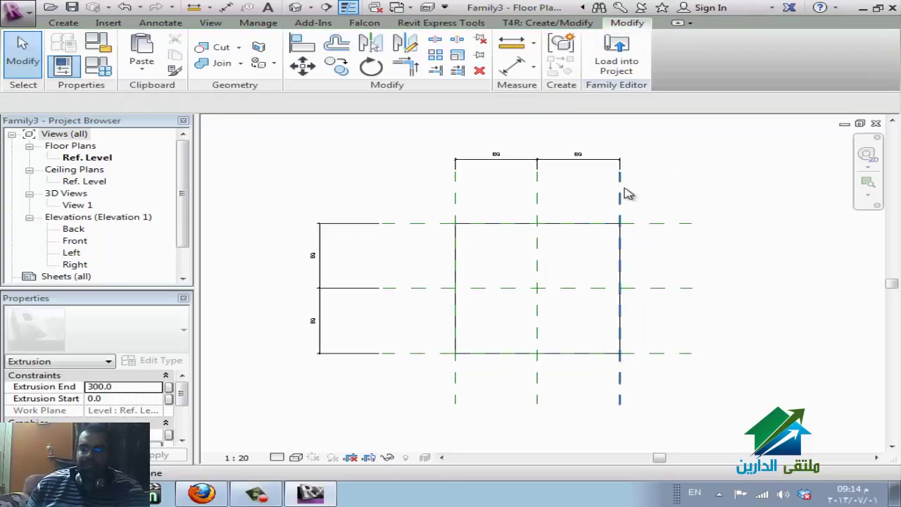
Nudge the right reference plane inward until the half-width reads 940.0, then switch to WizIQ.
click(704, 204)
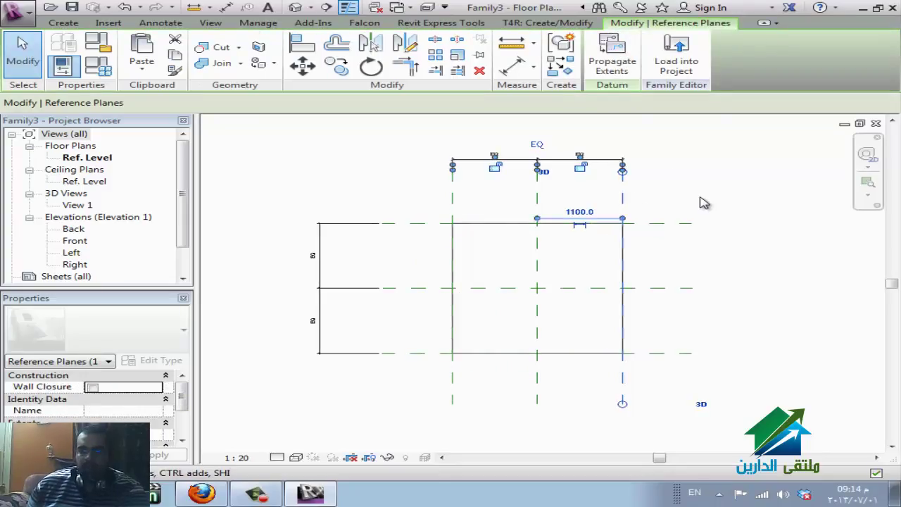
key(Right)
key(Right)
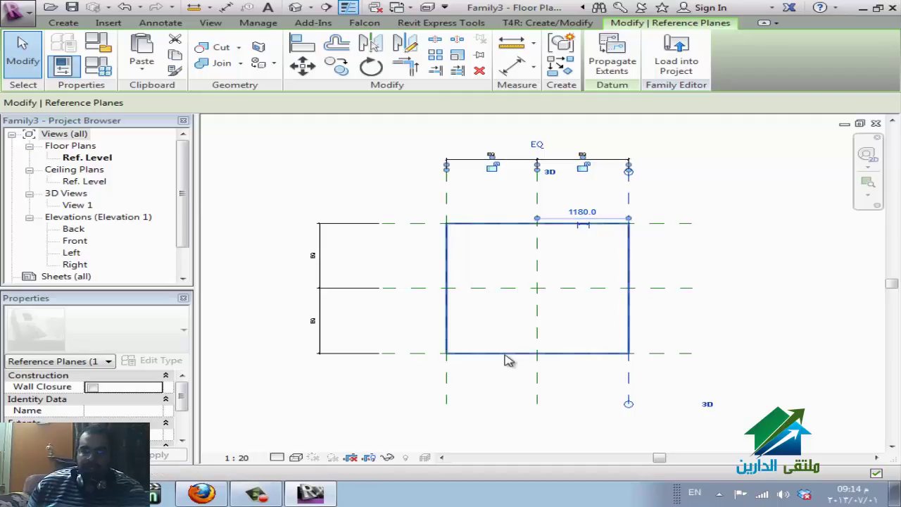
key(Left)
key(Left)
key(Left)
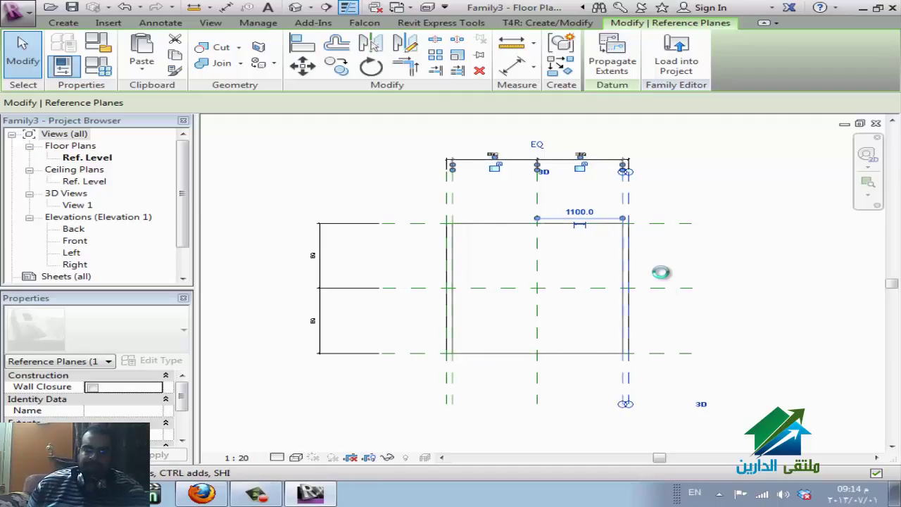
key(Left)
key(Left)
key(Left)
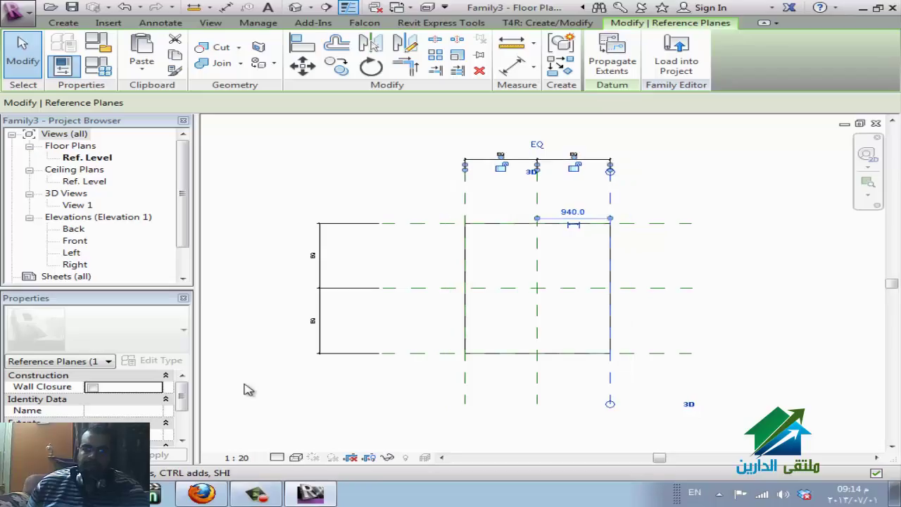
click(220, 498)
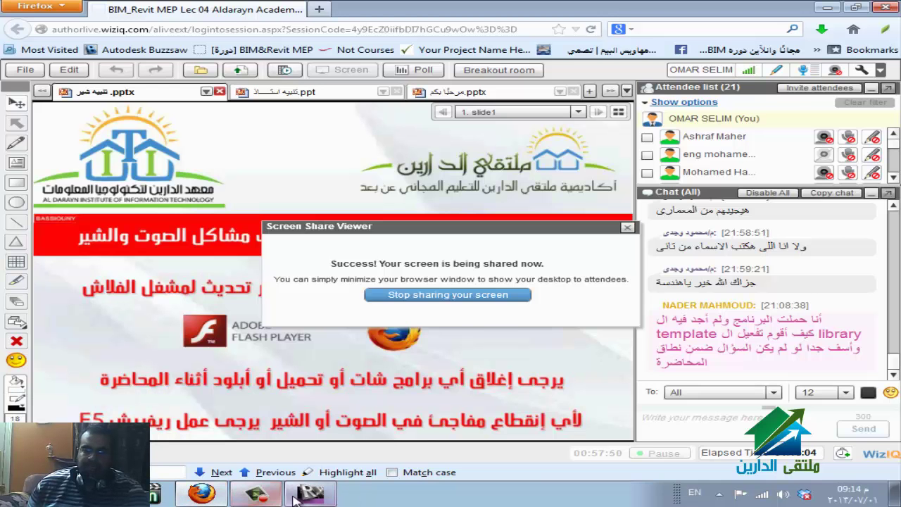
Bring the Revit family editor back to the front and deselect the reference plane.
click(310, 494)
click(649, 176)
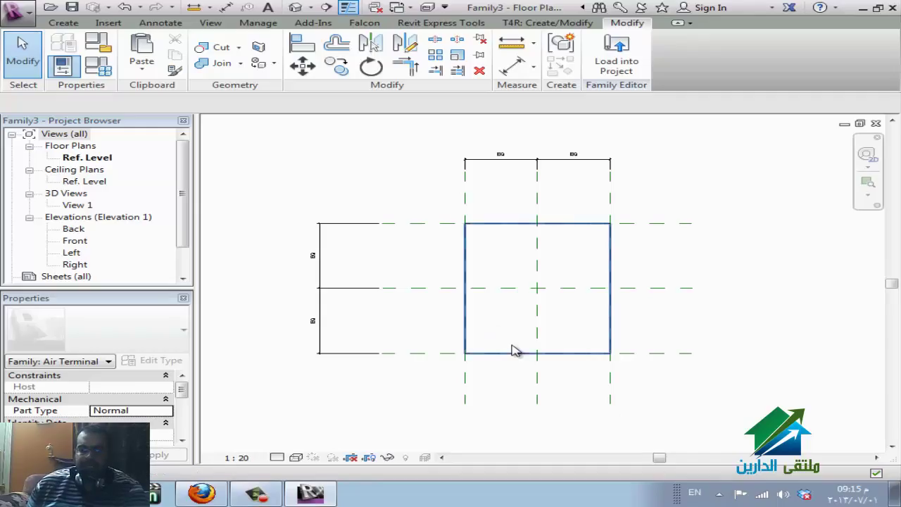
Add aligned dimensions across the outer planes: 1880 below the box and 2240 to its right.
click(225, 7)
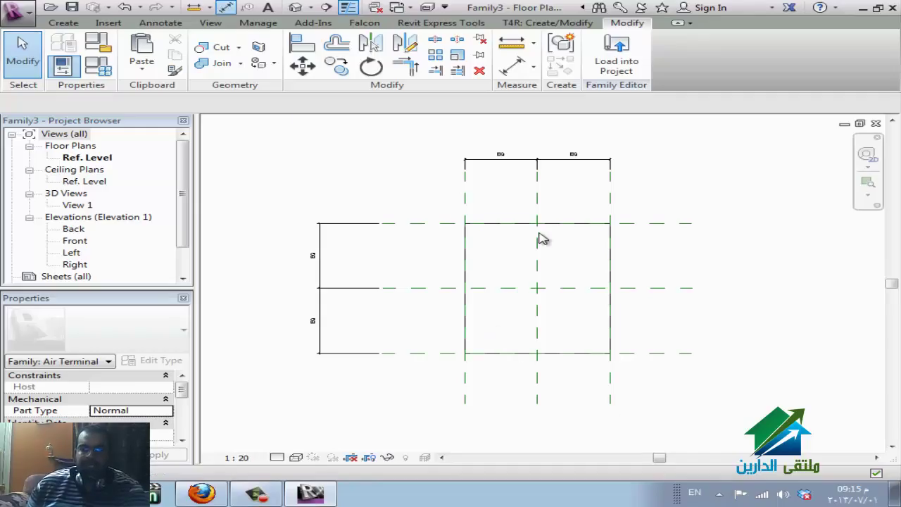
click(465, 383)
click(609, 387)
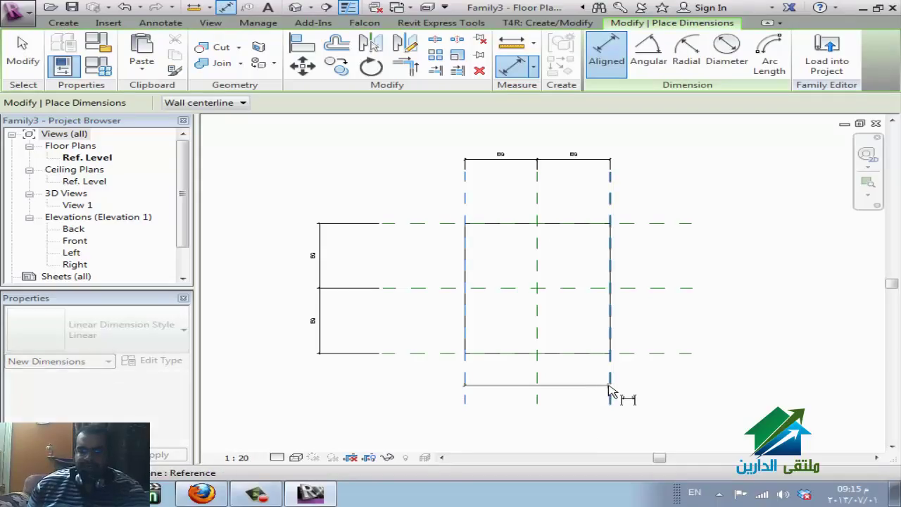
click(599, 397)
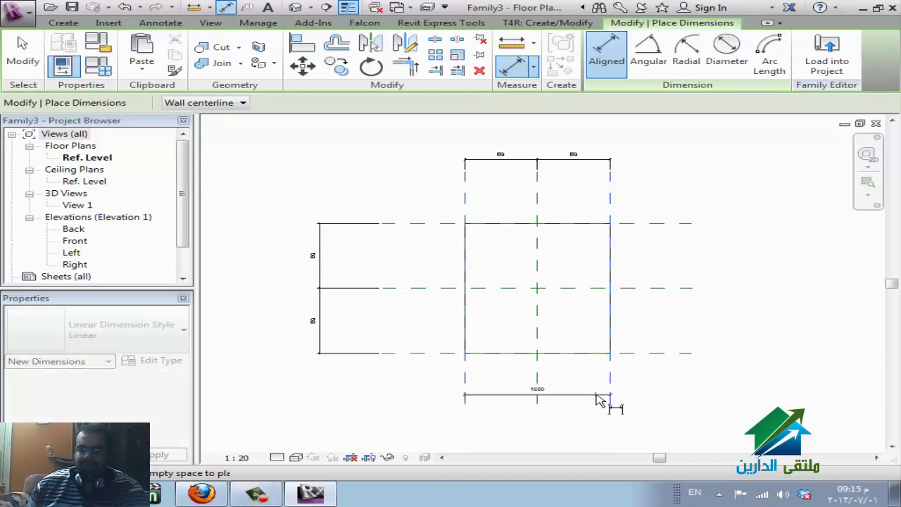
click(652, 224)
click(653, 353)
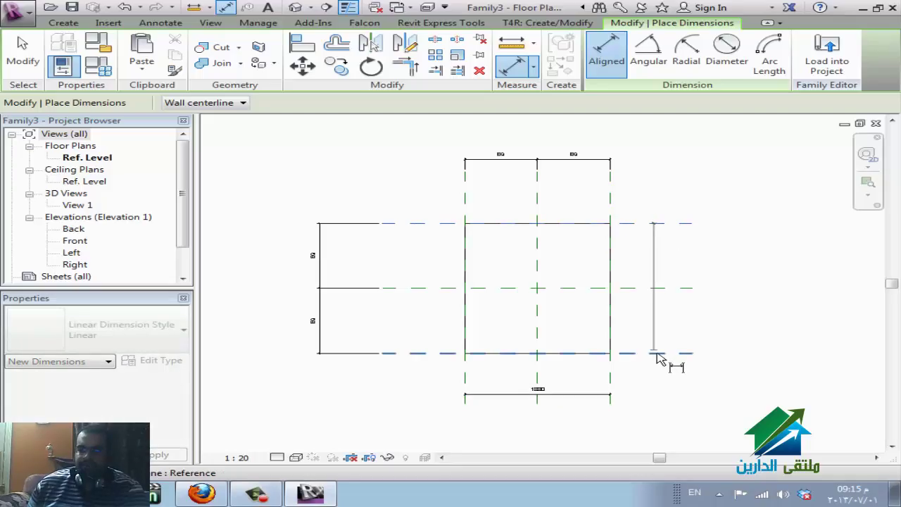
click(672, 324)
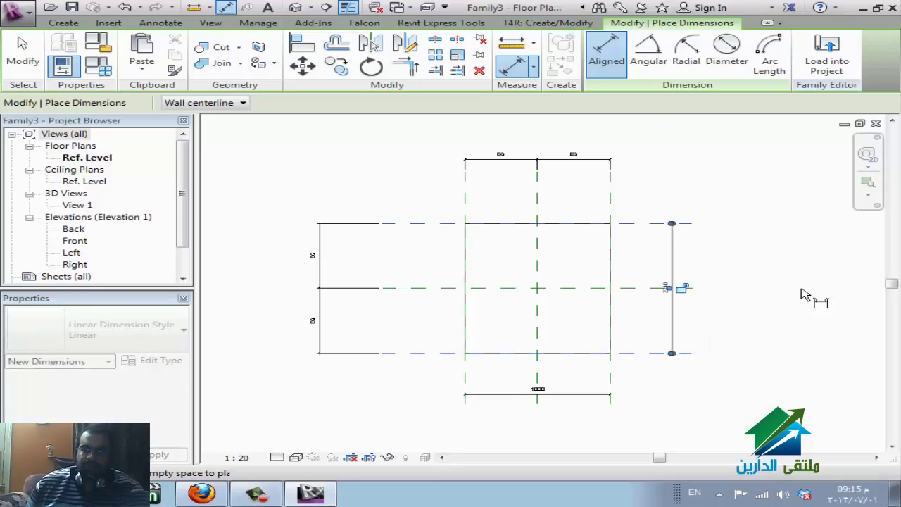
scroll(640, 330, up, 2)
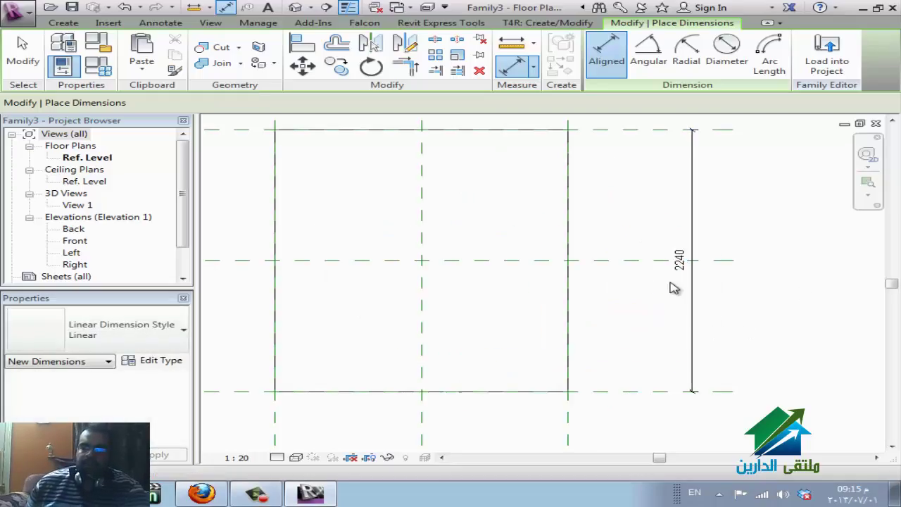
key(Escape)
Label the 2240 dimension with a new WIDTH type parameter grouped under Dimensions.
click(655, 267)
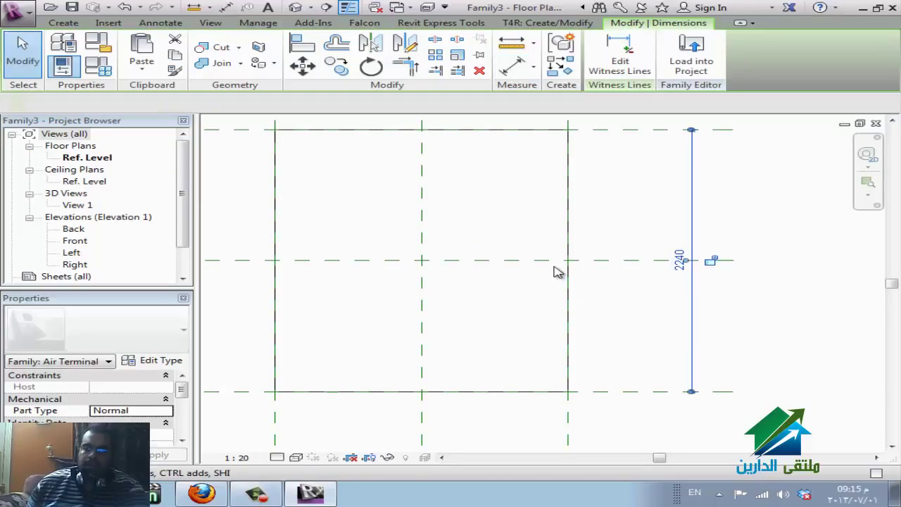
click(402, 106)
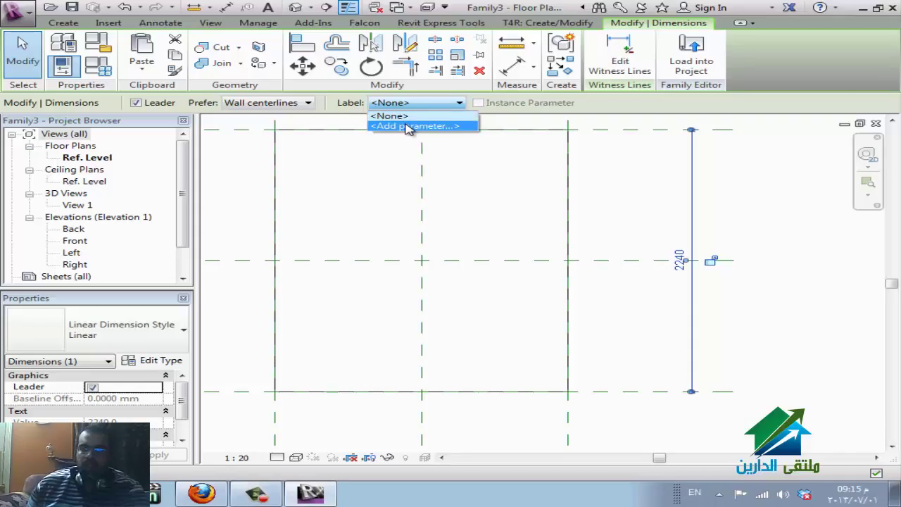
click(408, 126)
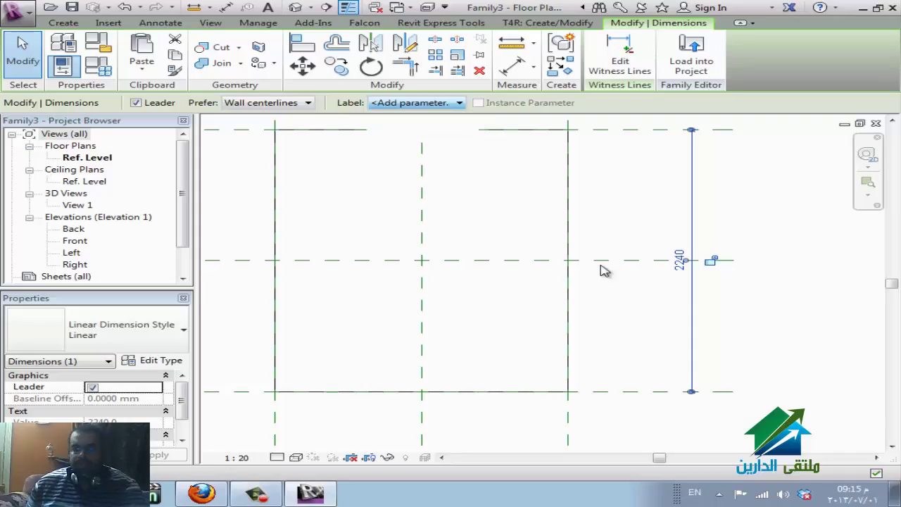
text(WIDTH)
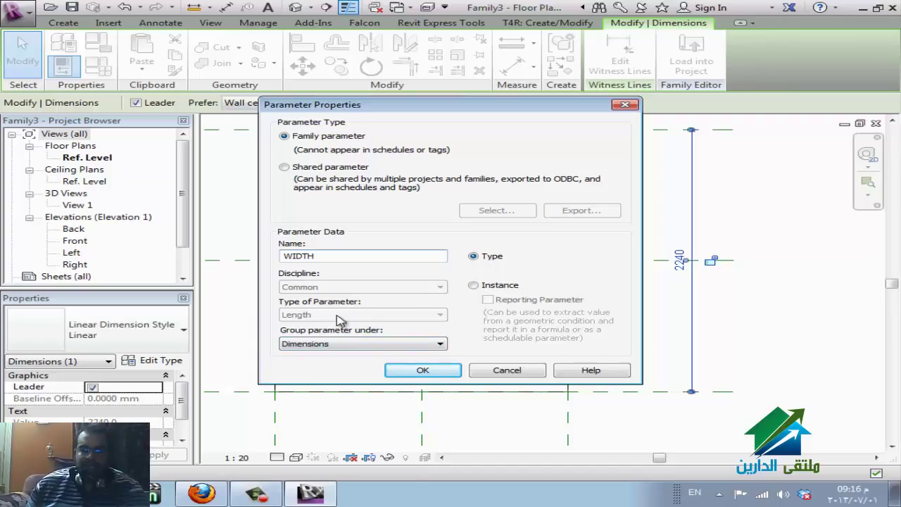
click(340, 345)
click(342, 346)
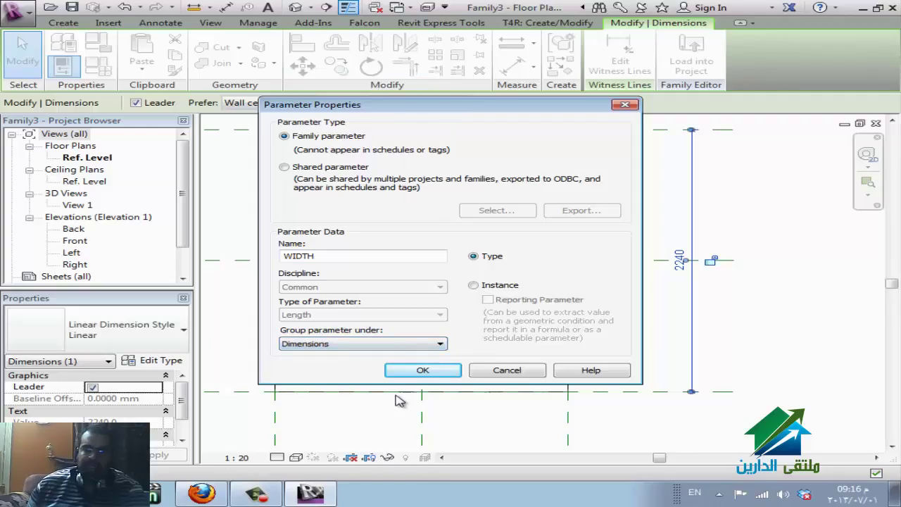
click(419, 370)
scroll(464, 239, down, 2)
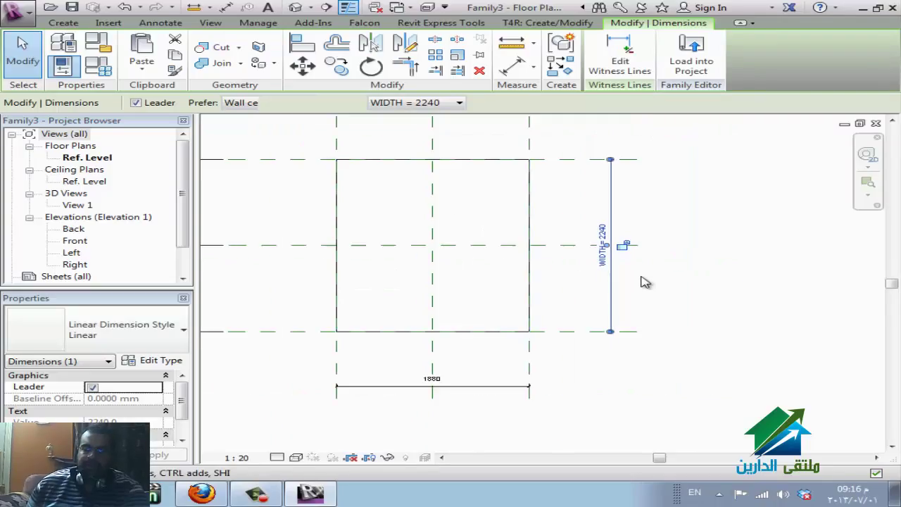
scroll(538, 273, up, 1)
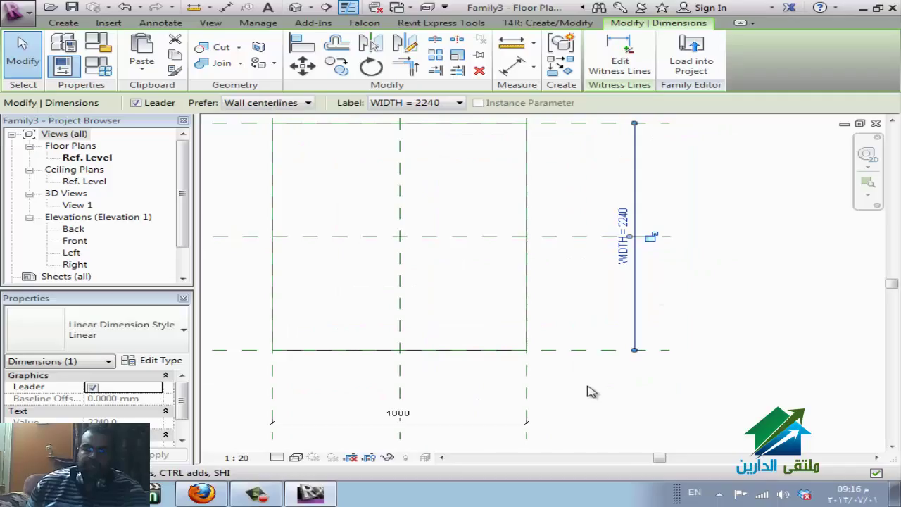
middle_drag(589, 390, 605, 370)
click(385, 365)
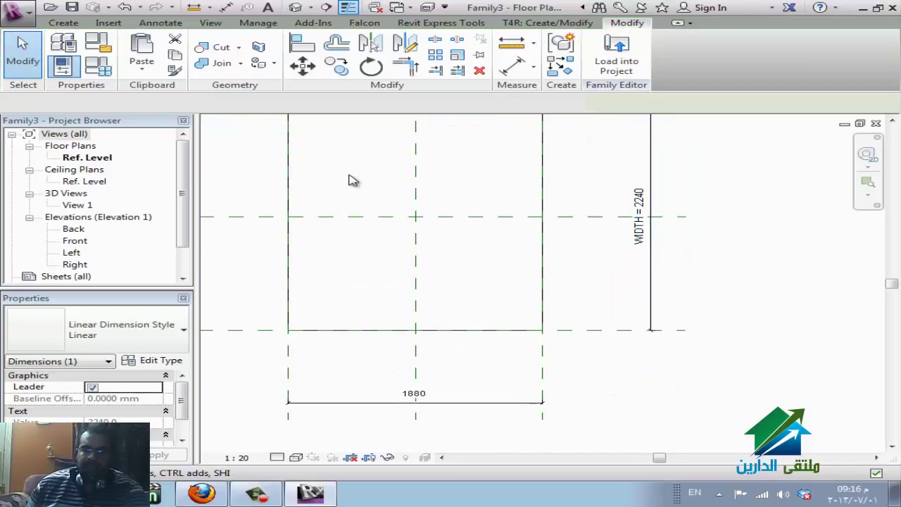
Place a second 1880 dimension below the box; applying WIDTH to it triggers an overconstrain error.
click(225, 8)
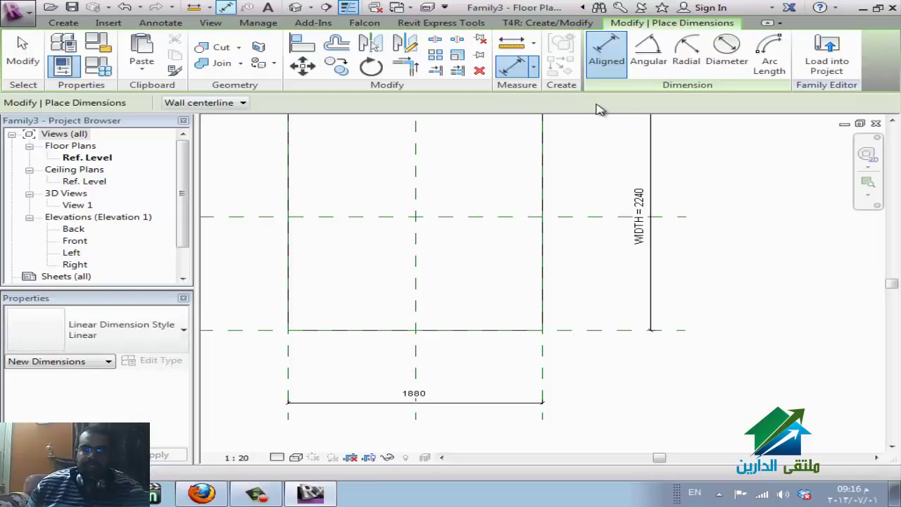
click(292, 350)
click(543, 358)
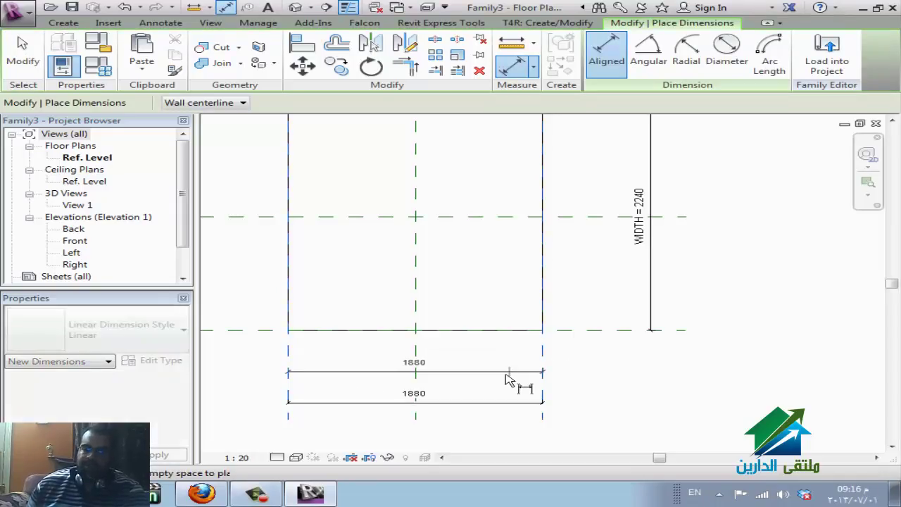
click(436, 374)
key(Escape)
key(Escape)
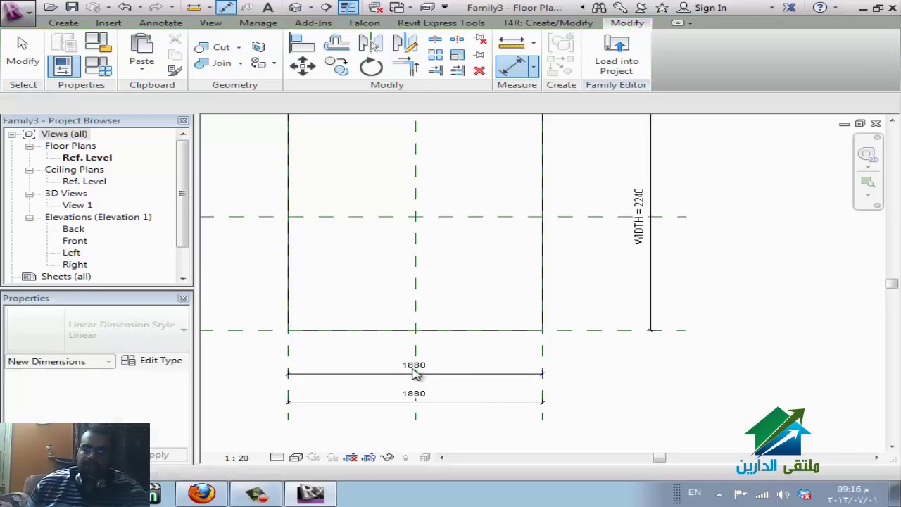
click(414, 373)
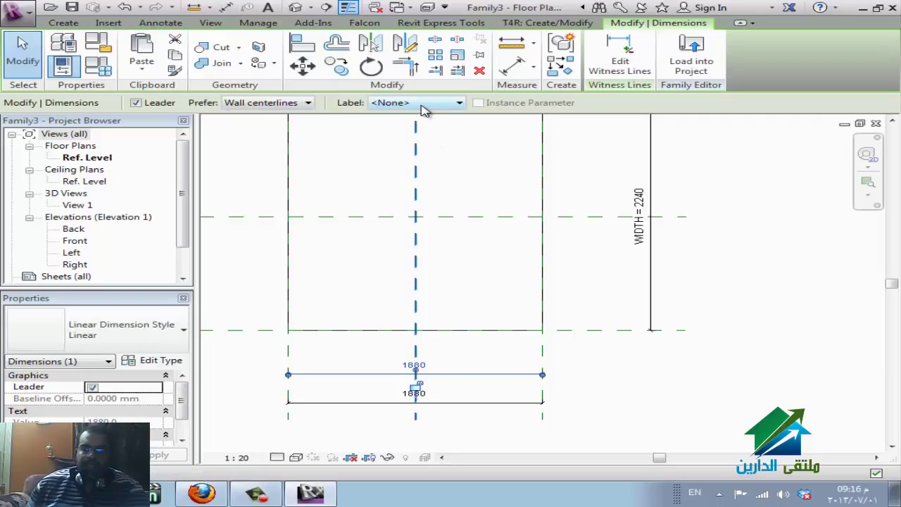
click(424, 103)
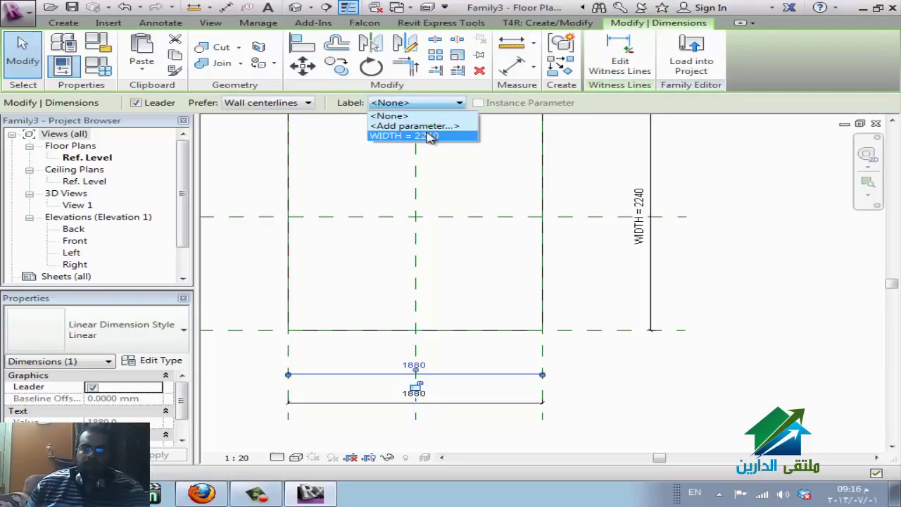
click(429, 136)
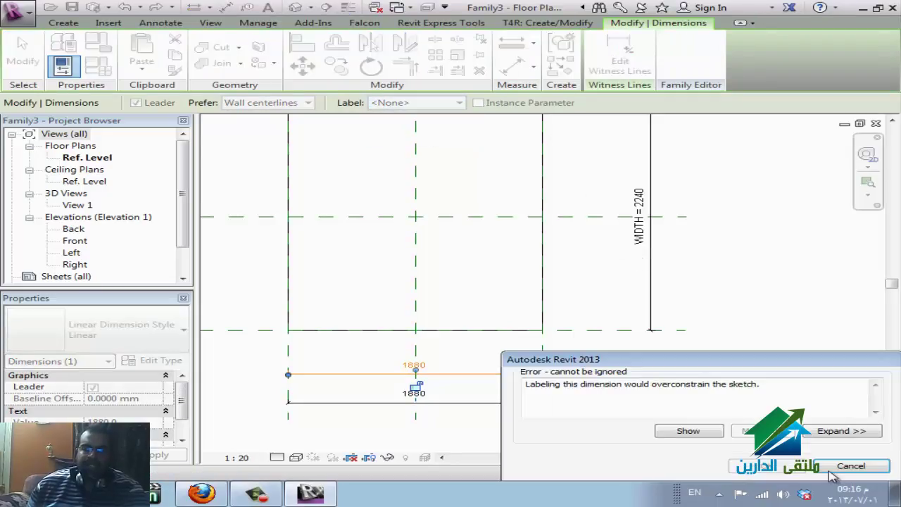
click(850, 466)
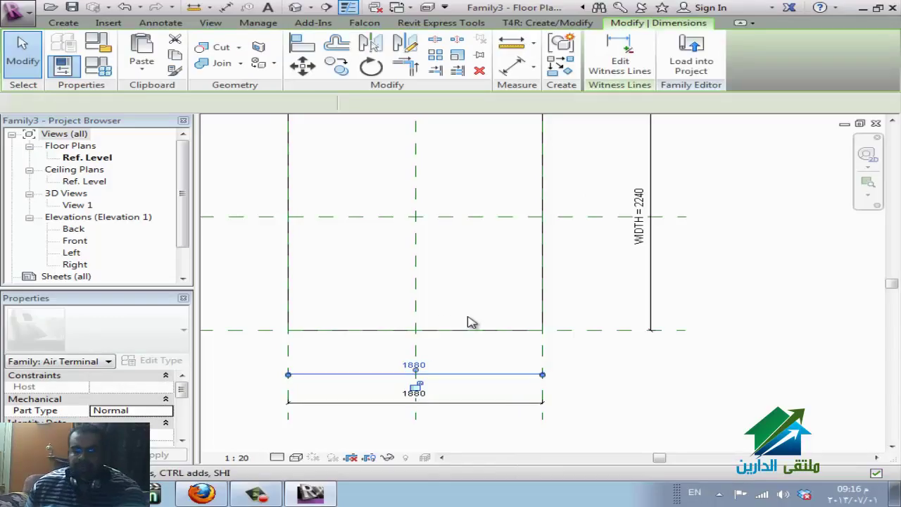
key(Escape)
Label the 1880 dimension with a new HEIGHT type parameter.
click(429, 399)
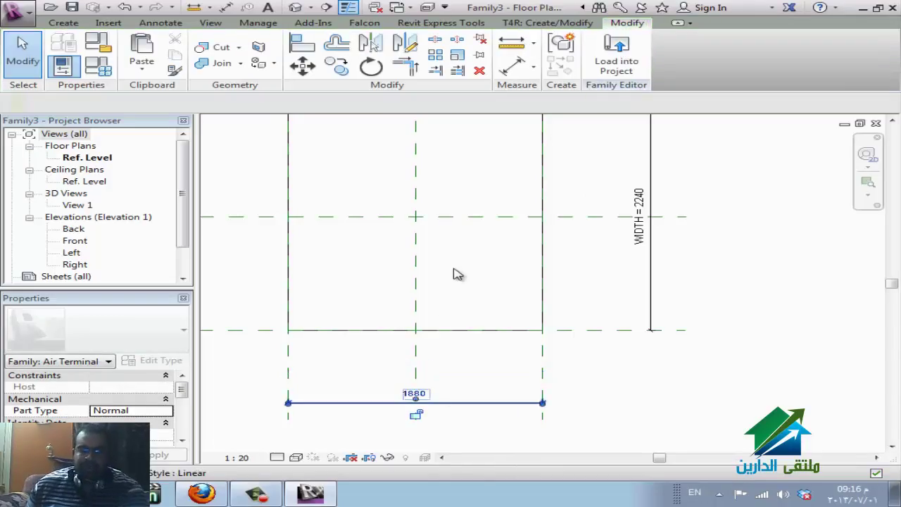
click(394, 103)
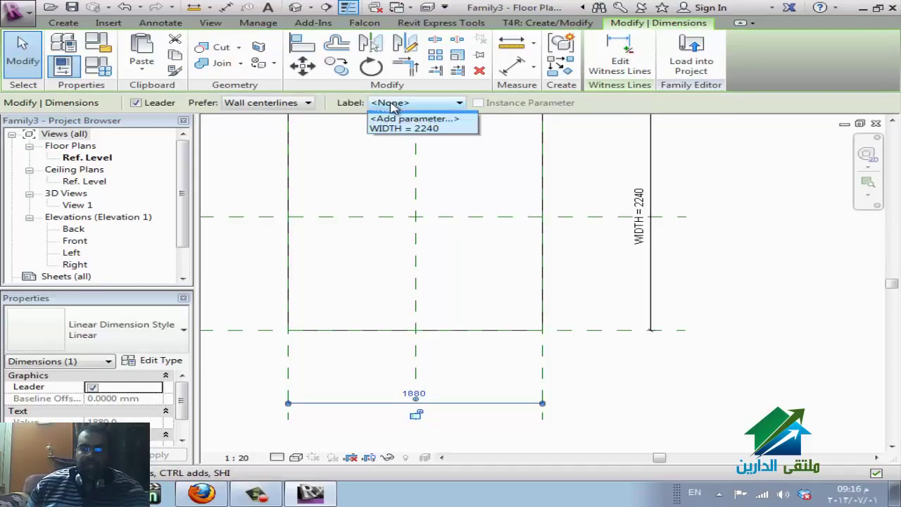
click(412, 126)
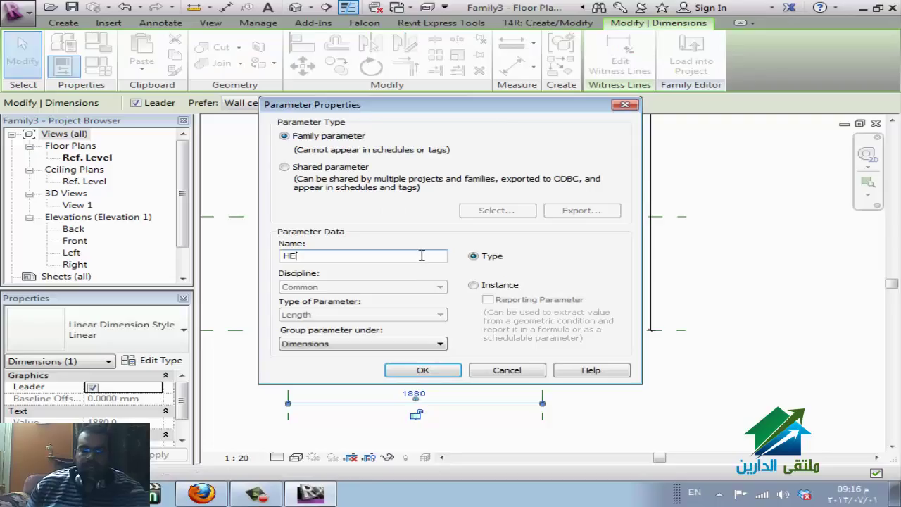
text(HEIGHT)
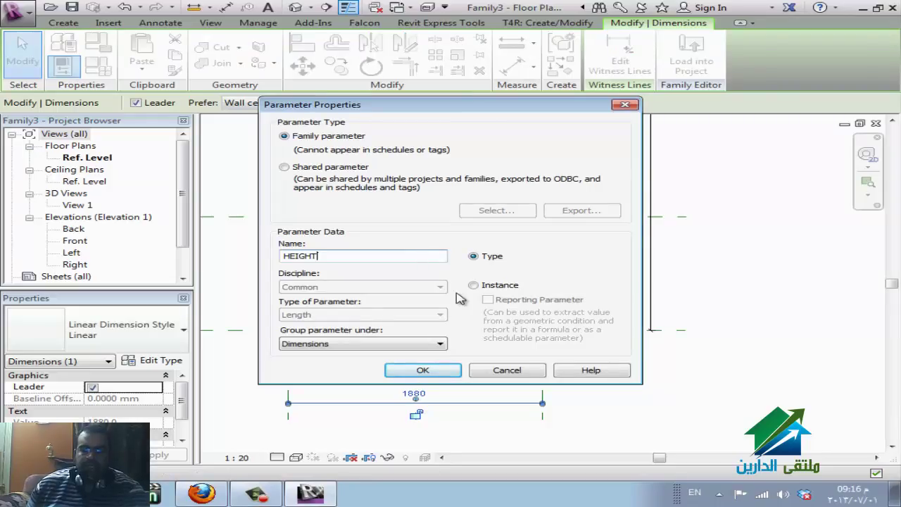
click(432, 373)
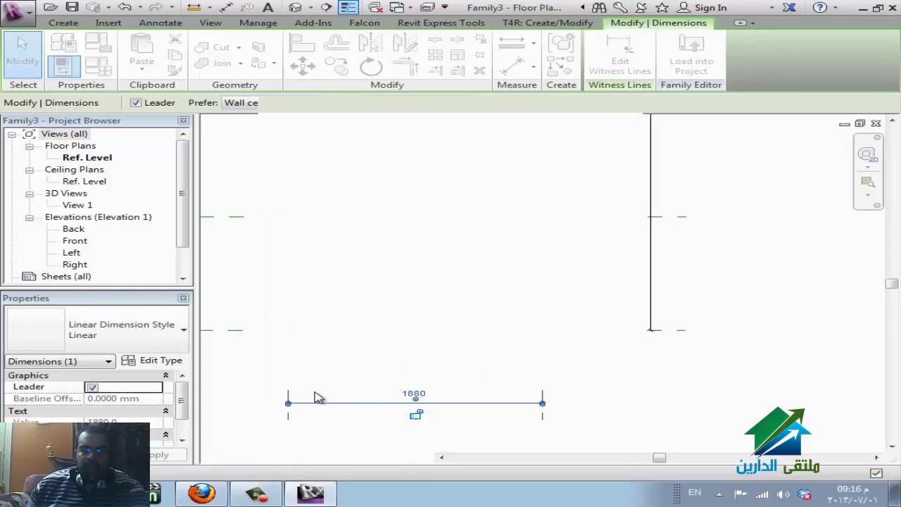
click(674, 383)
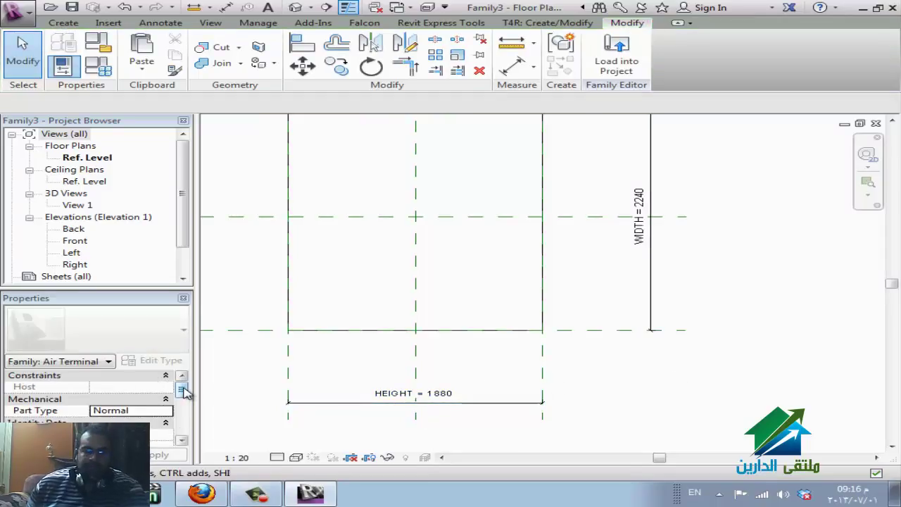
In Family Types, set WIDTH to 3000 and HEIGHT to 4000 and apply.
drag(184, 399, 211, 342)
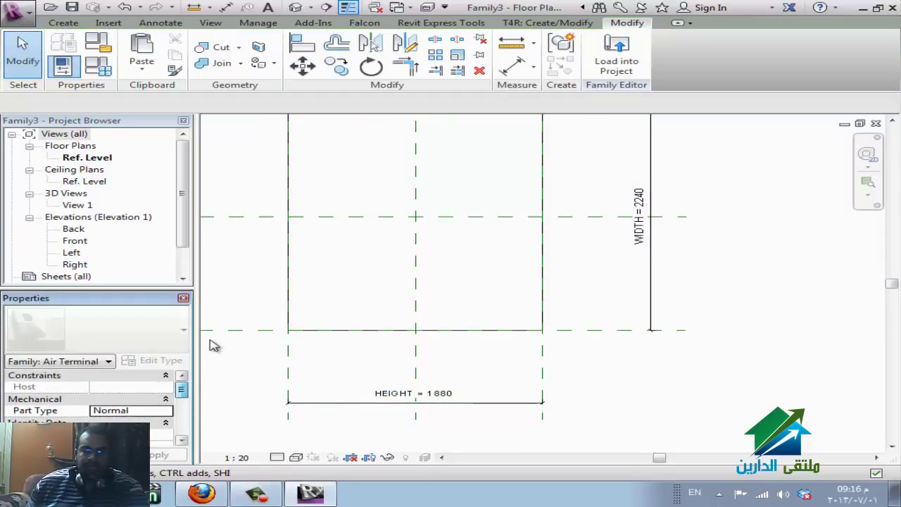
click(104, 69)
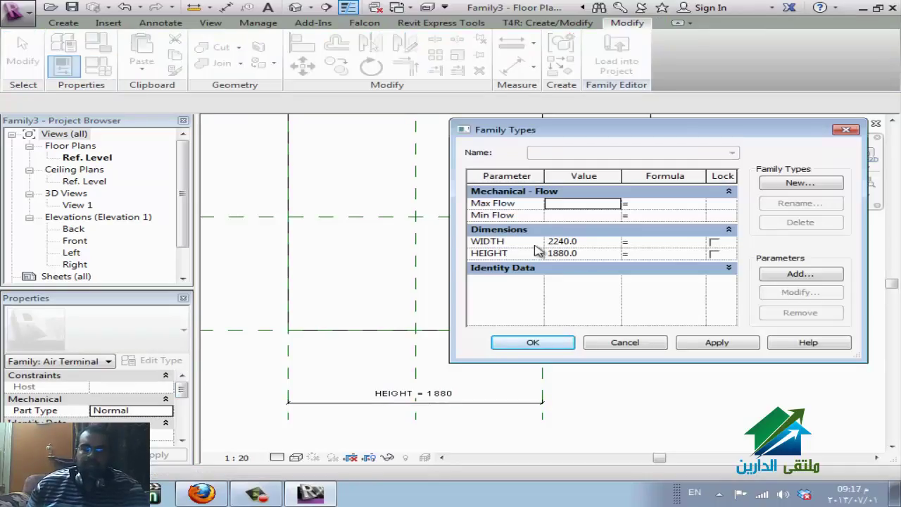
click(594, 241)
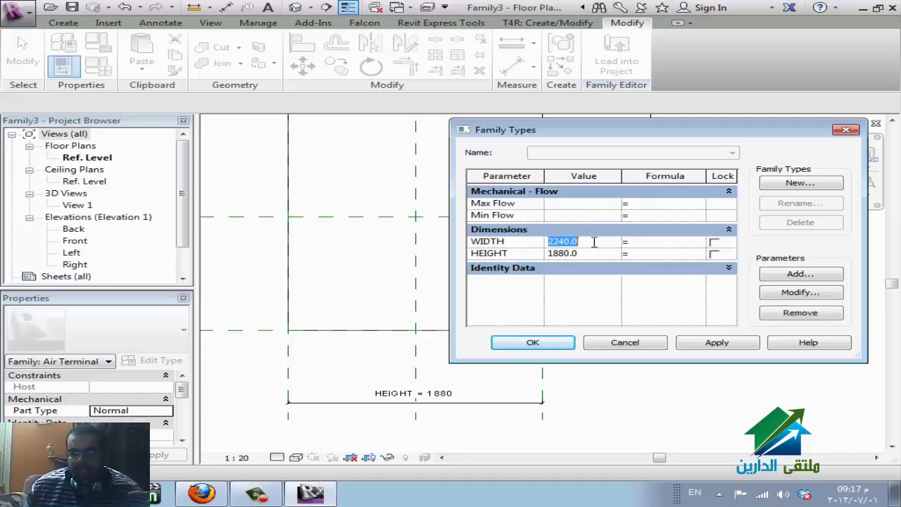
text(3000)
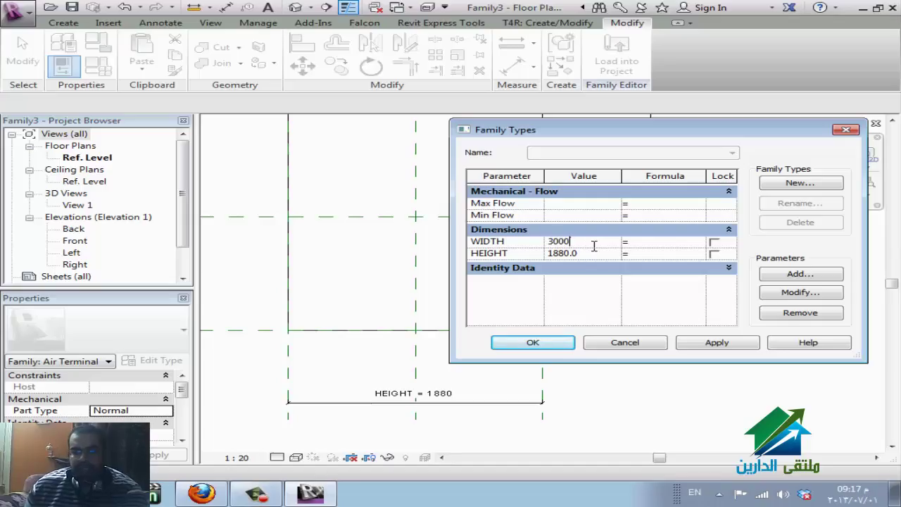
click(593, 253)
text(4000)
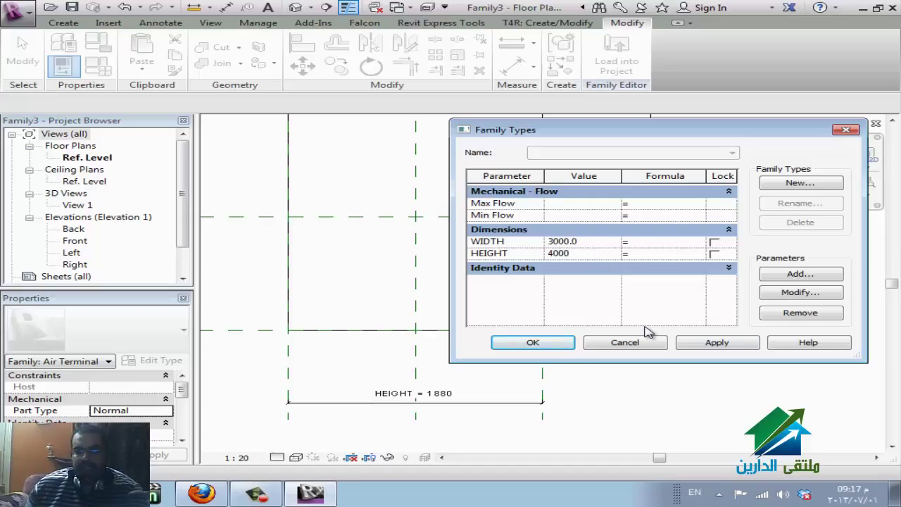
click(714, 342)
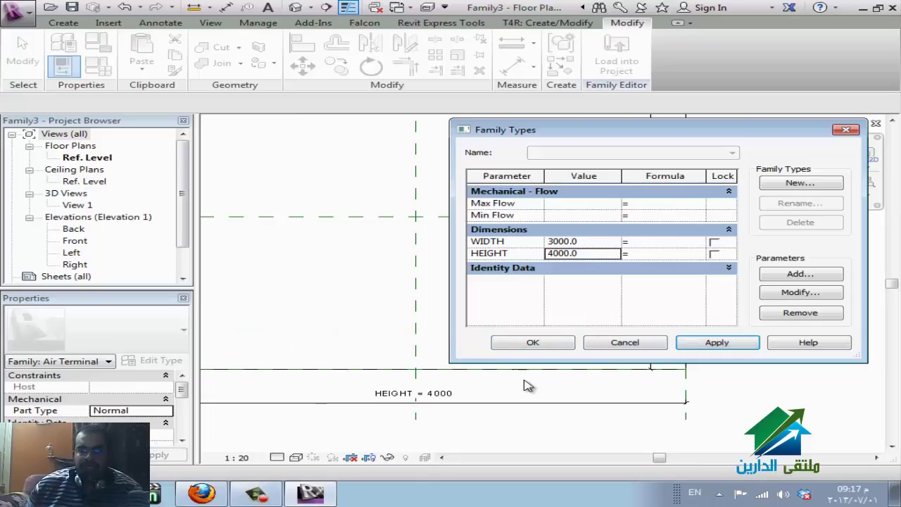
Change WIDTH and HEIGHT both to 600, apply, and close Family Types.
click(588, 241)
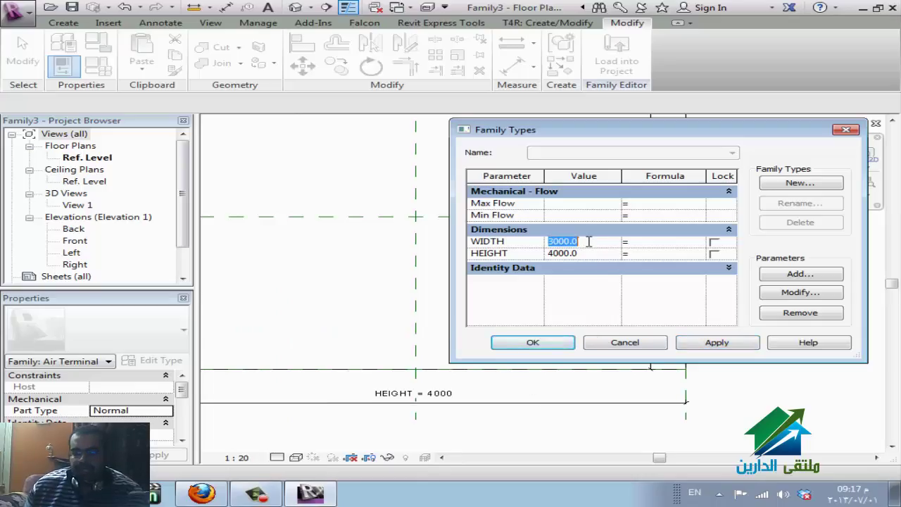
text(600)
click(588, 254)
text(6)
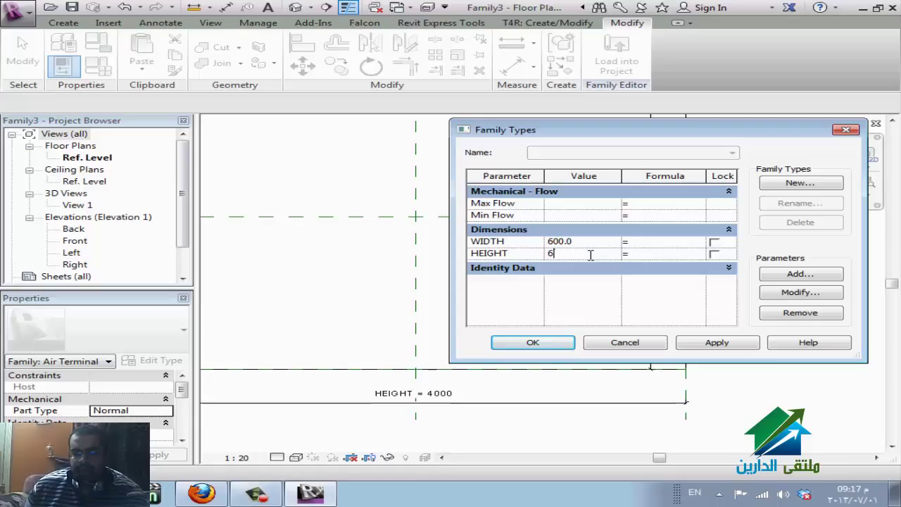
text(00)
click(716, 342)
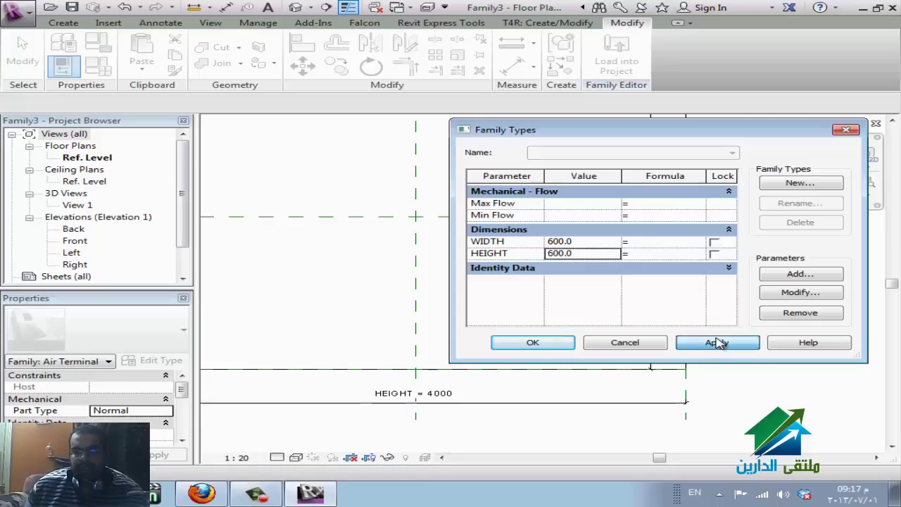
click(555, 349)
scroll(348, 173, up, 2)
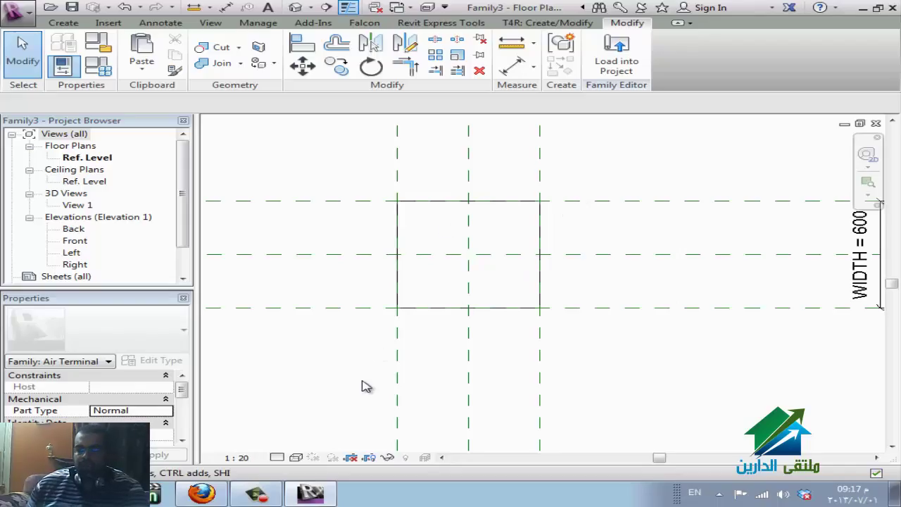
scroll(611, 350, down, 2)
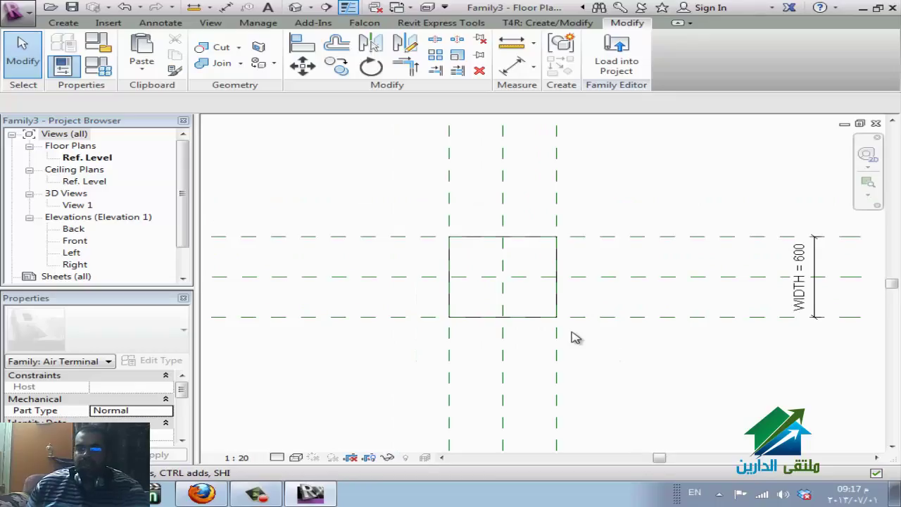
In the 3D view, set WIDTH and HEIGHT to 700, then return to the Ref. Level plan and WizIQ.
click(297, 8)
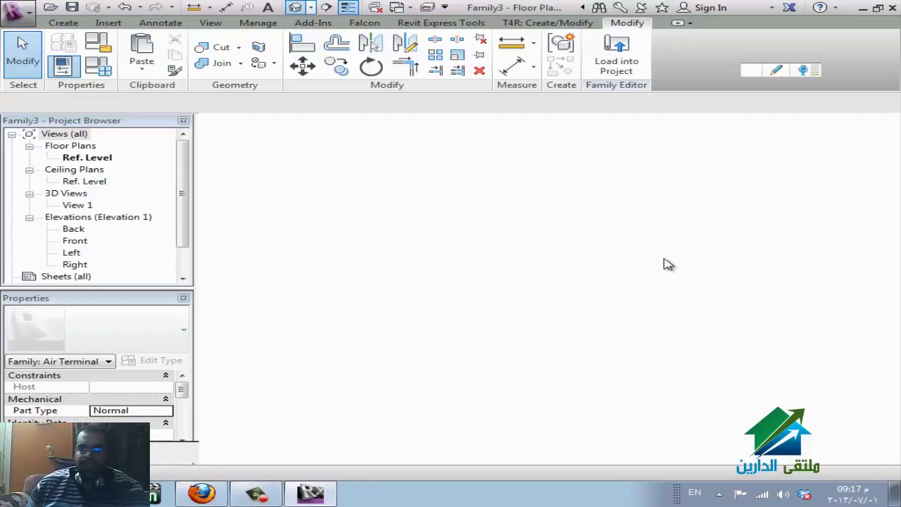
click(98, 65)
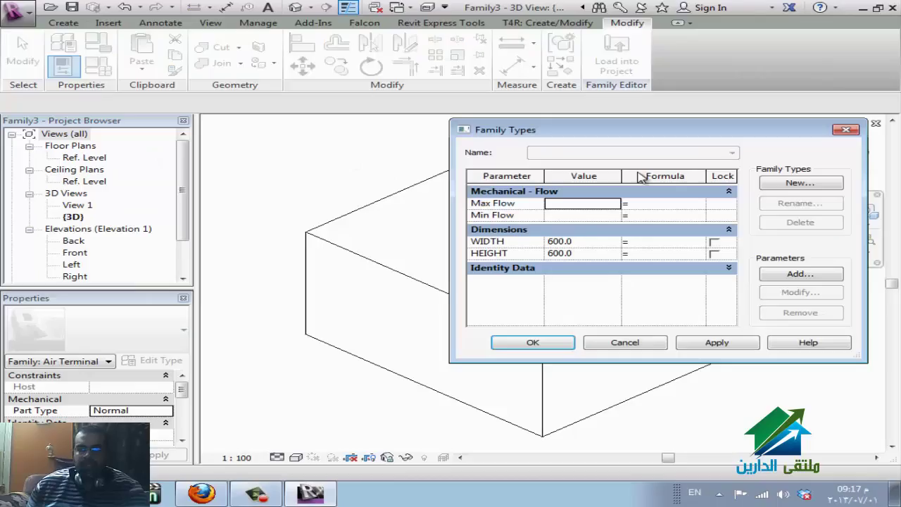
click(603, 244)
text(70)
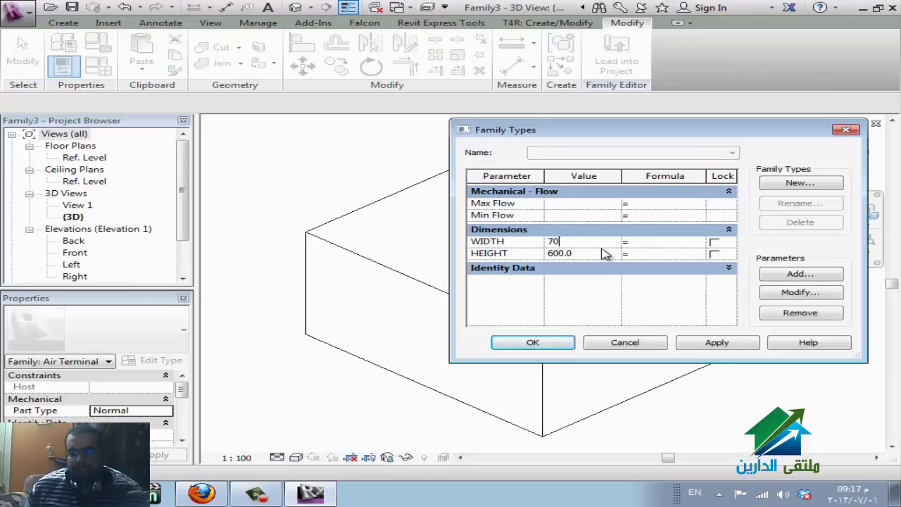
text(0)
click(595, 258)
text(7)
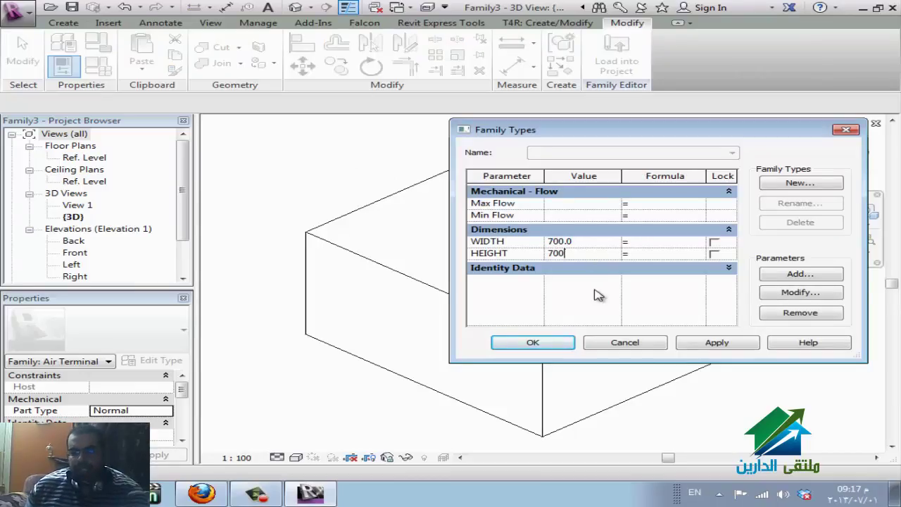
click(706, 347)
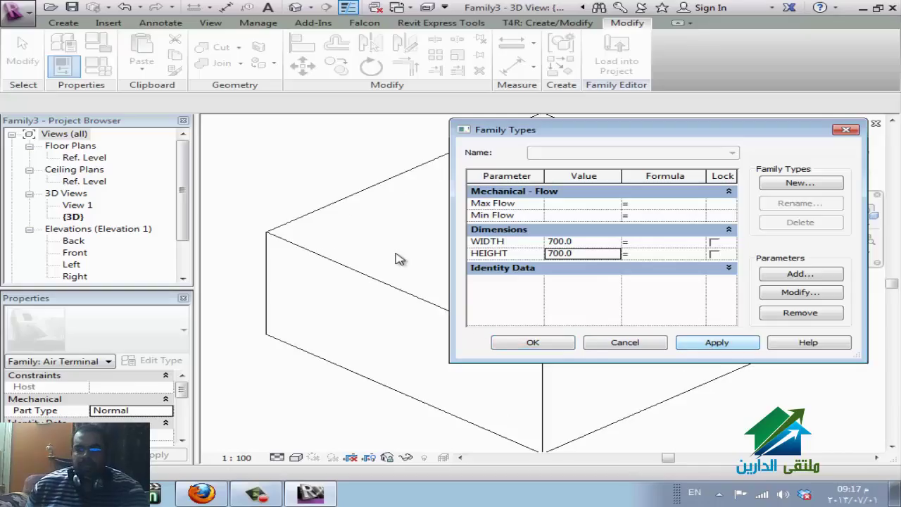
click(521, 342)
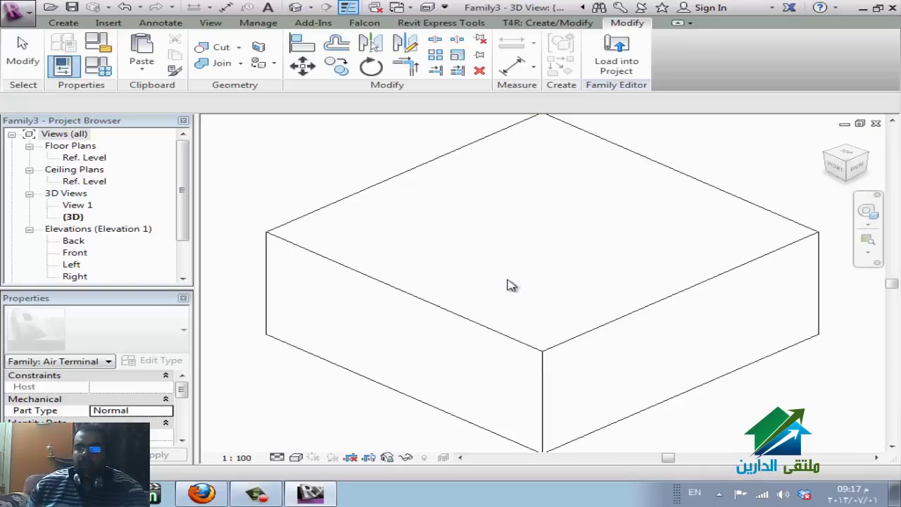
key(ctrl+Tab)
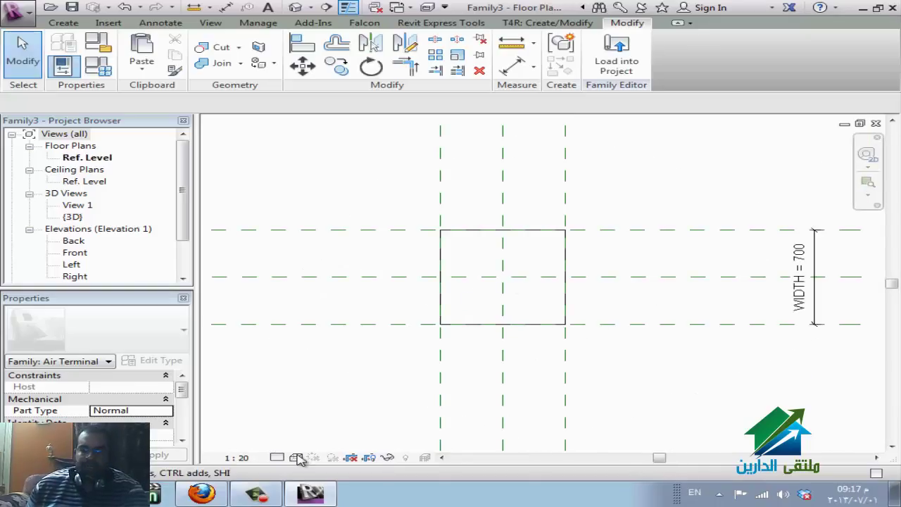
click(201, 494)
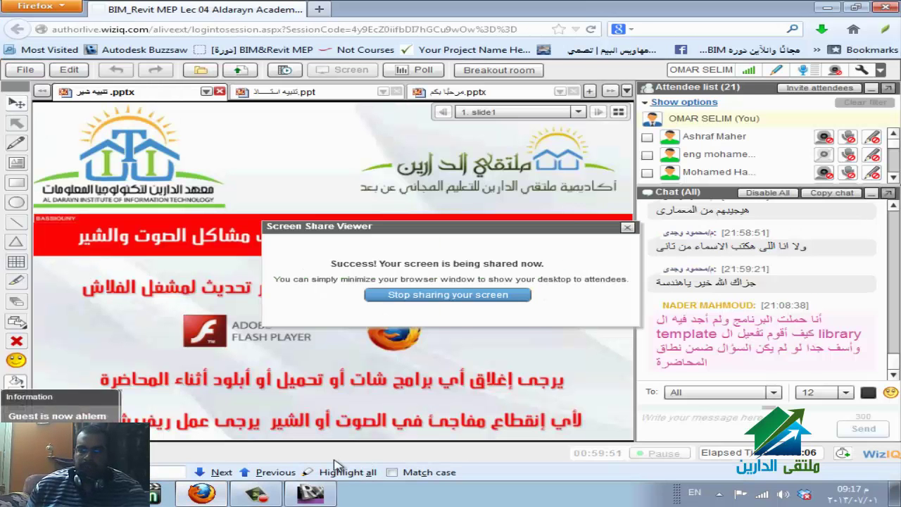
Return from WizIQ to Revit's Ref. Level plan with the Create tools showing.
click(326, 498)
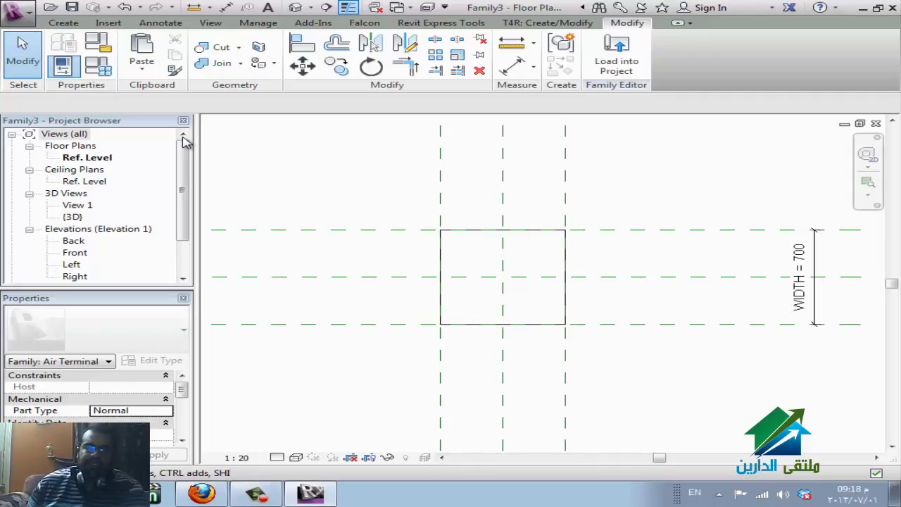
click(63, 22)
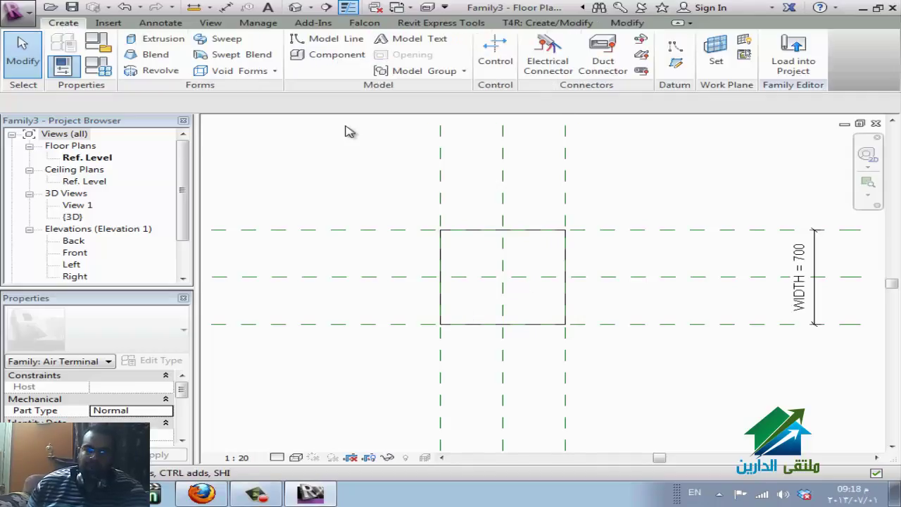
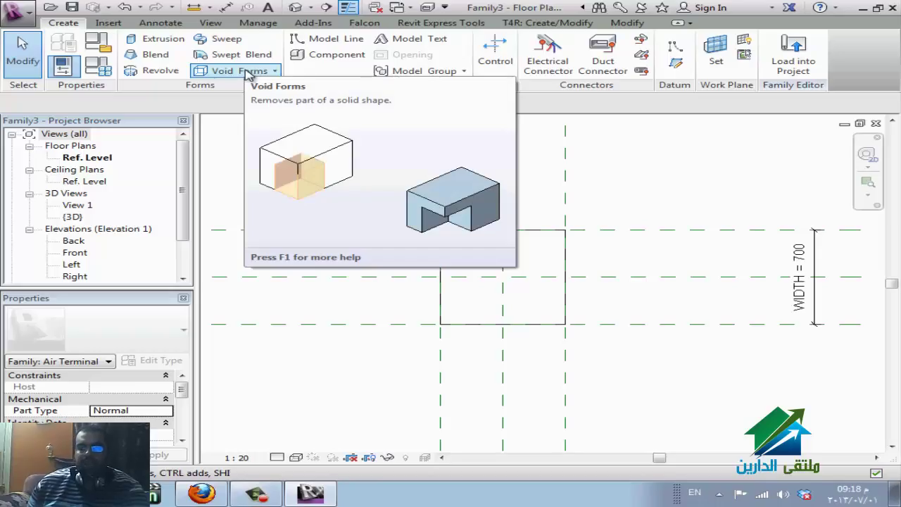
Sketch a rectangular blend base and move its bottom edge onto the reference plane.
click(149, 56)
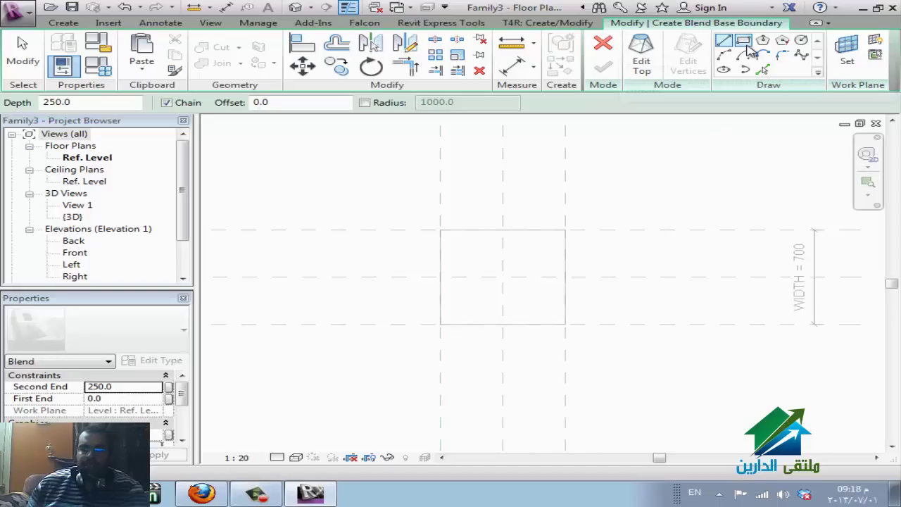
click(746, 46)
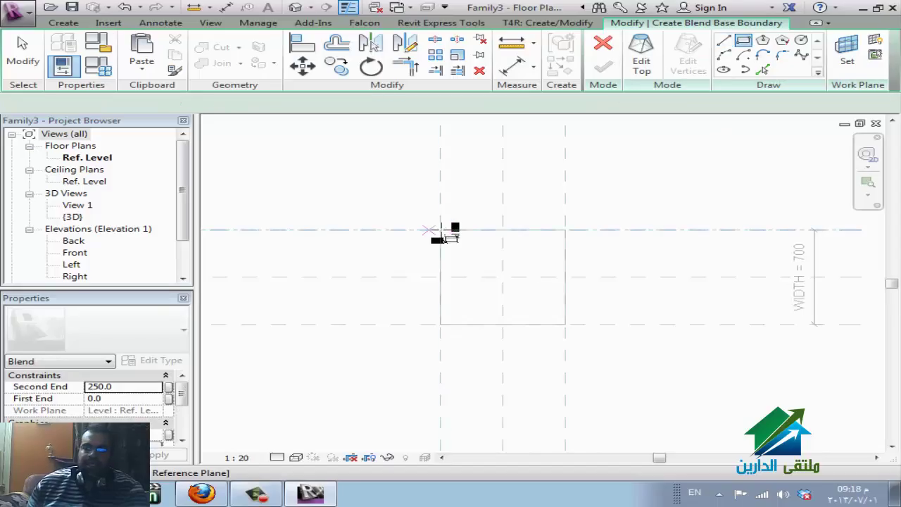
click(441, 230)
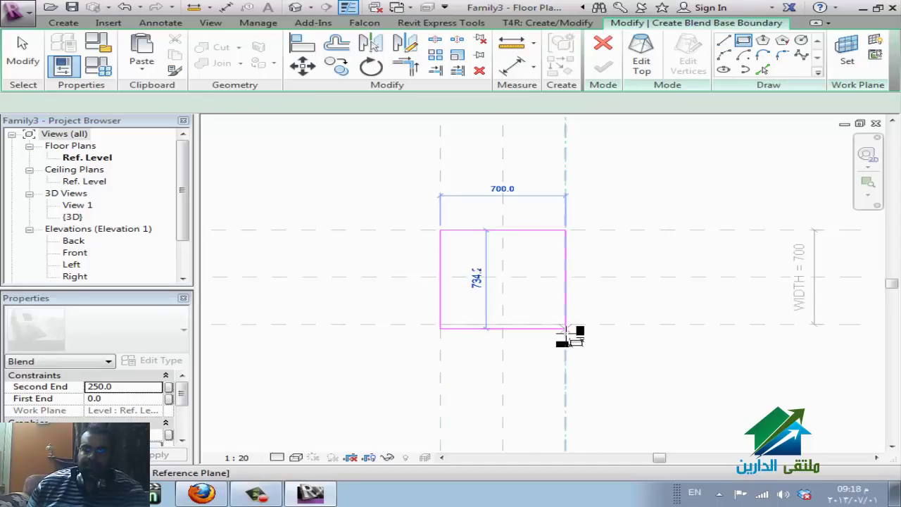
click(565, 328)
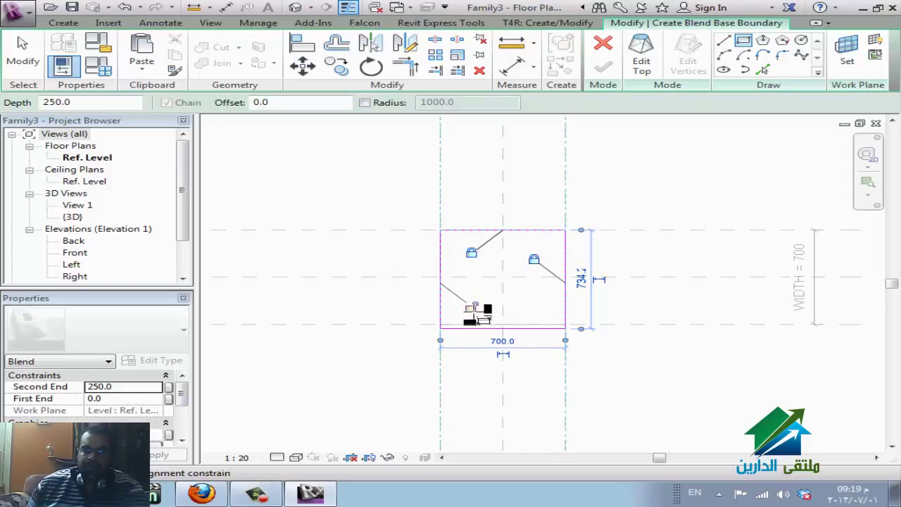
key(Escape)
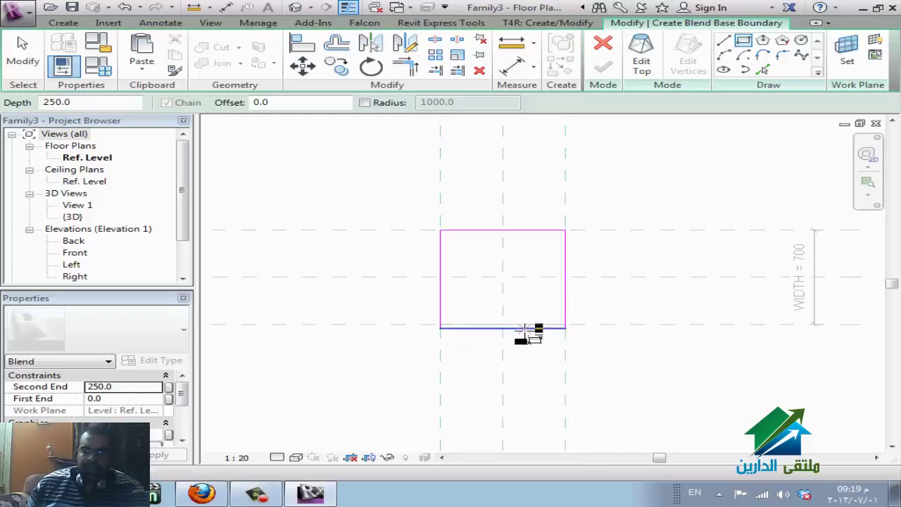
scroll(458, 321, up, 3)
key(Escape)
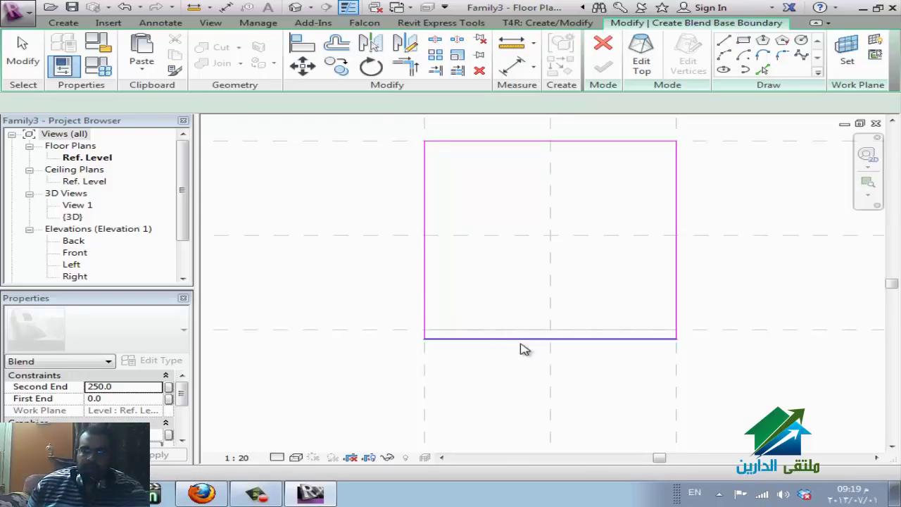
click(526, 340)
drag(528, 332, 530, 331)
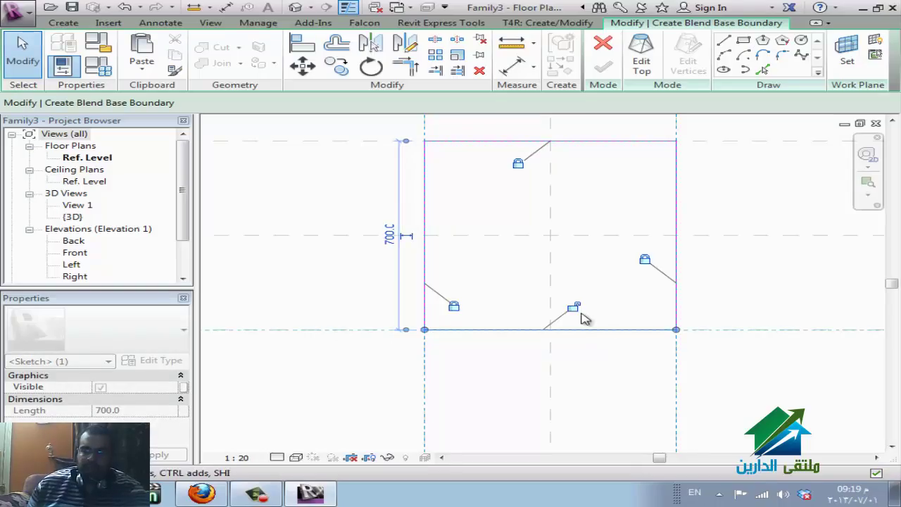
Discard the unfinished blend sketch.
scroll(432, 310, down, 3)
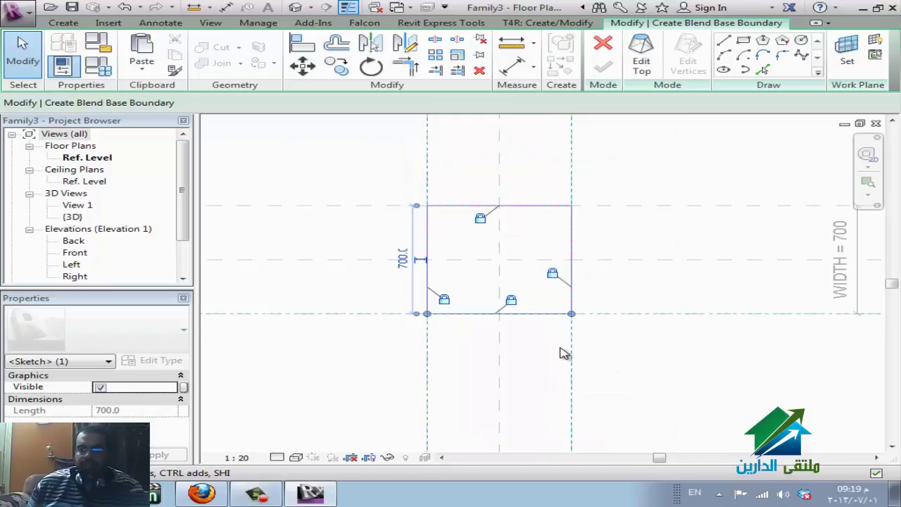
scroll(563, 353, down, 2)
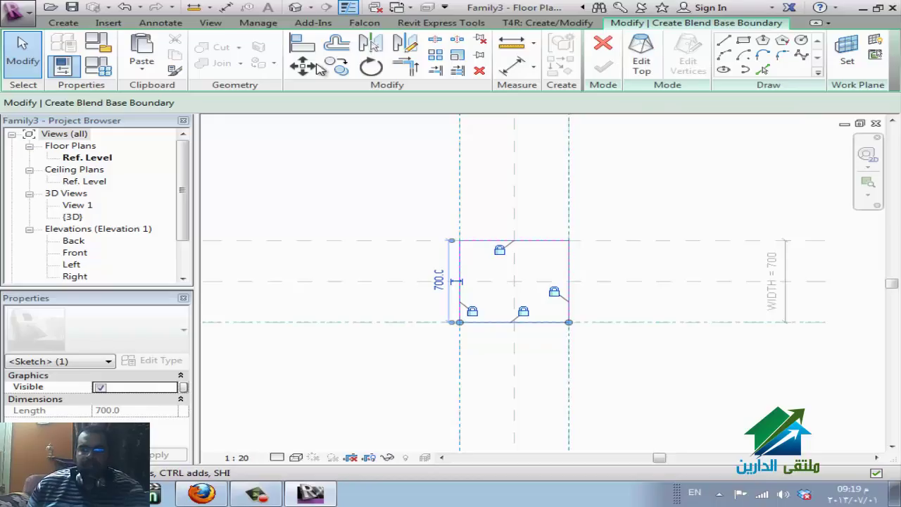
click(71, 22)
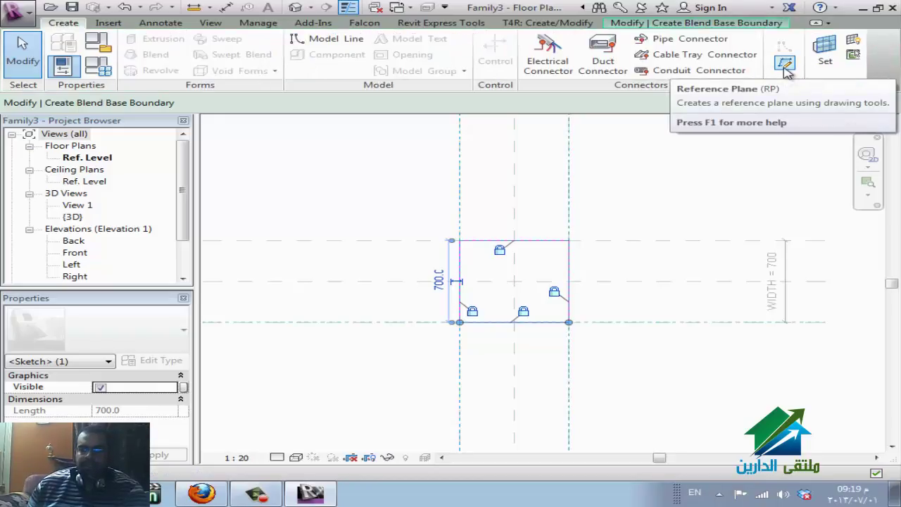
click(623, 23)
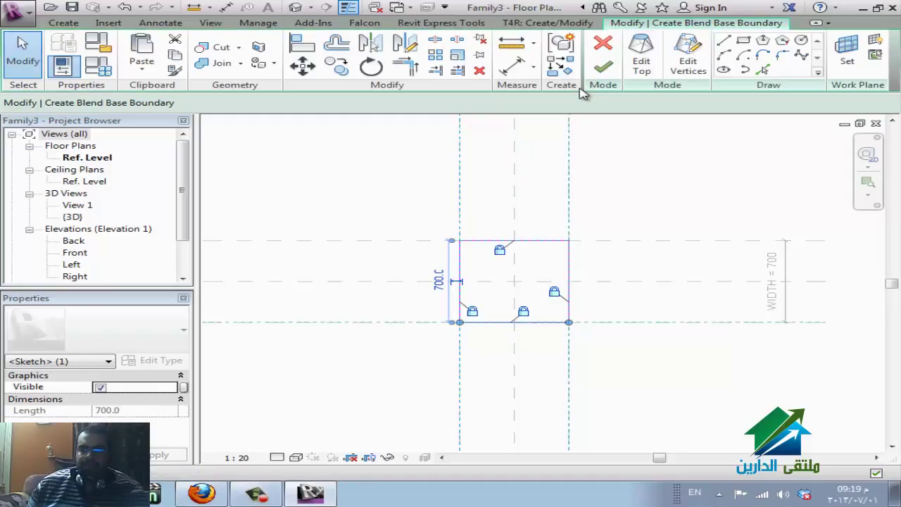
click(602, 44)
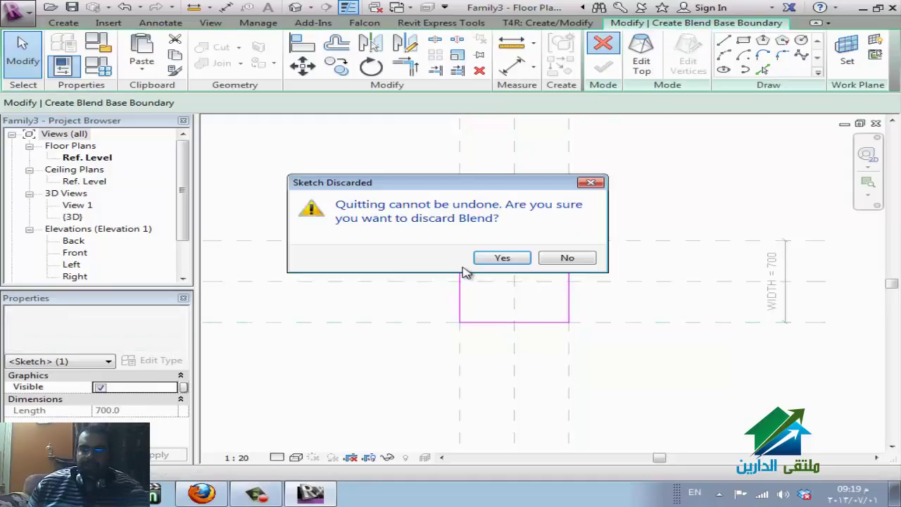
click(504, 258)
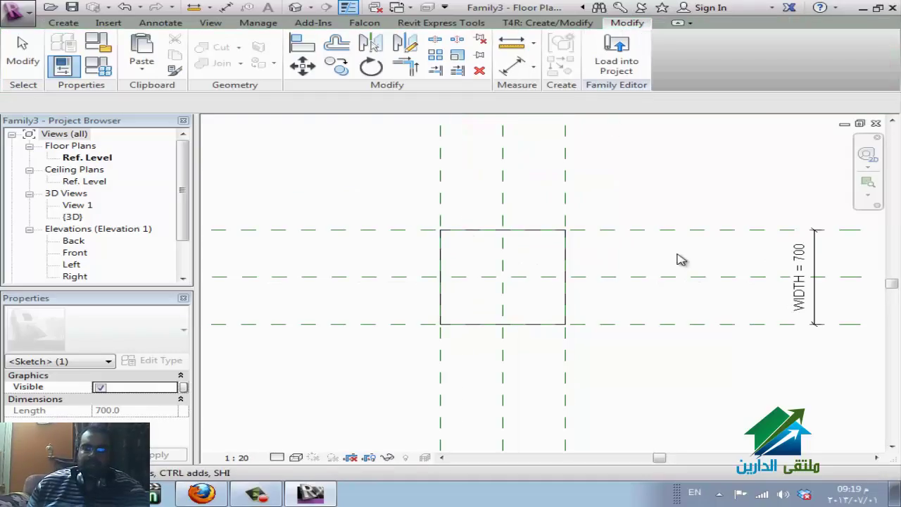
Draw two vertical reference planes across the 700 square, one on each side of the centre.
scroll(682, 259, down, 2)
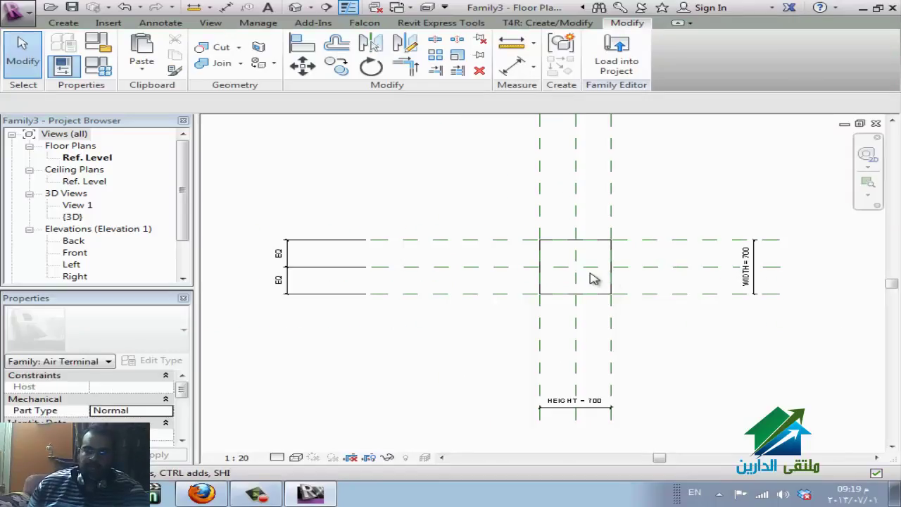
click(63, 23)
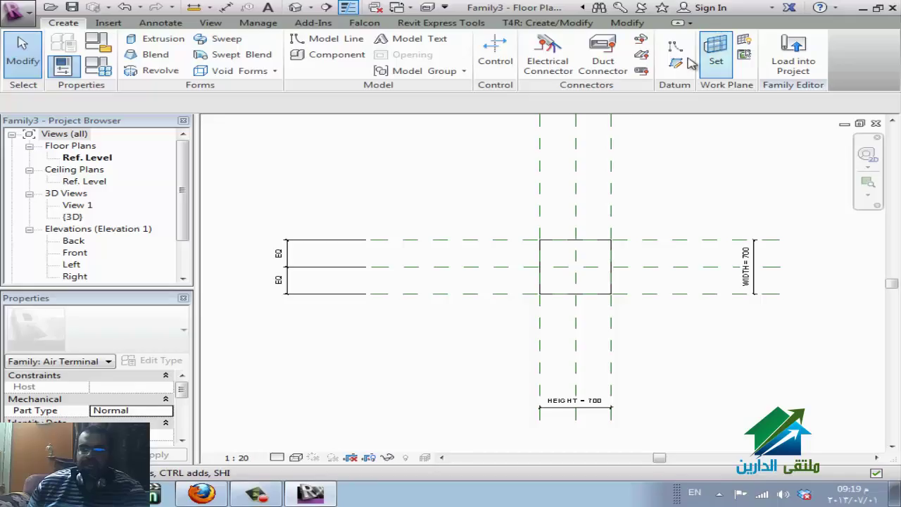
click(380, 252)
key(Escape)
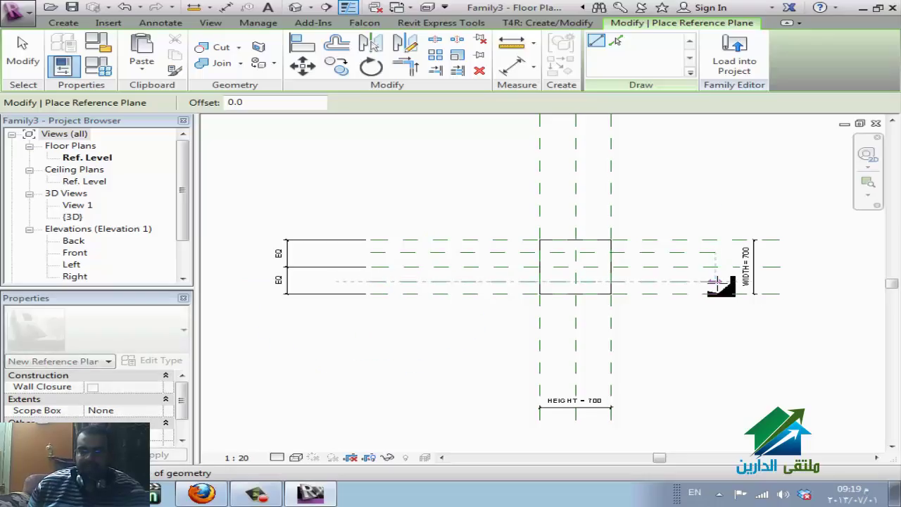
click(556, 378)
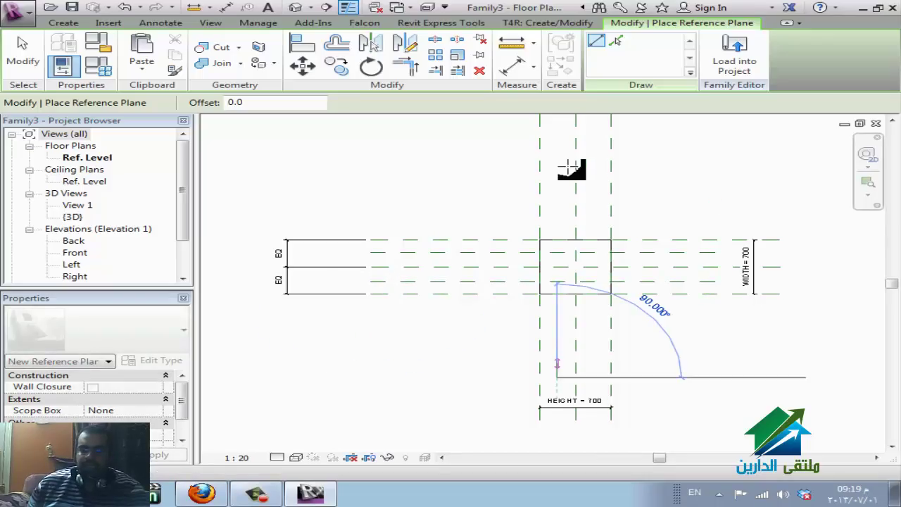
click(557, 131)
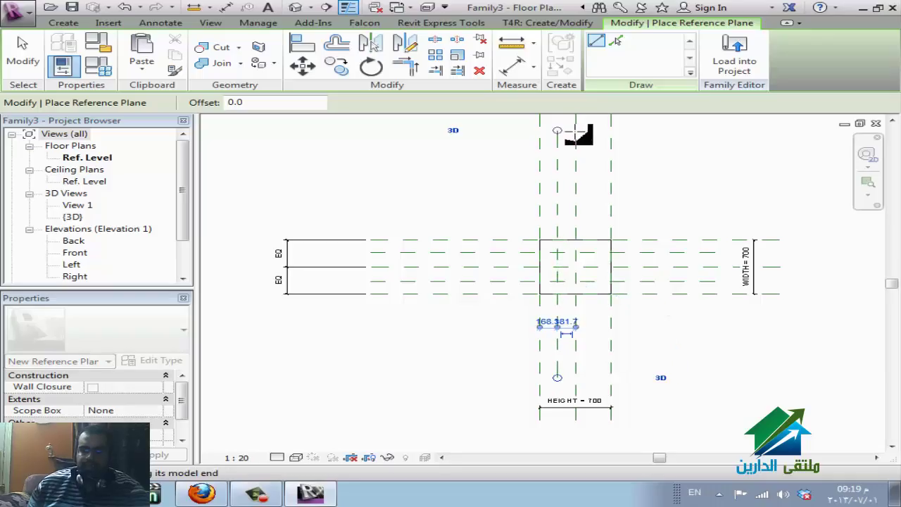
click(596, 132)
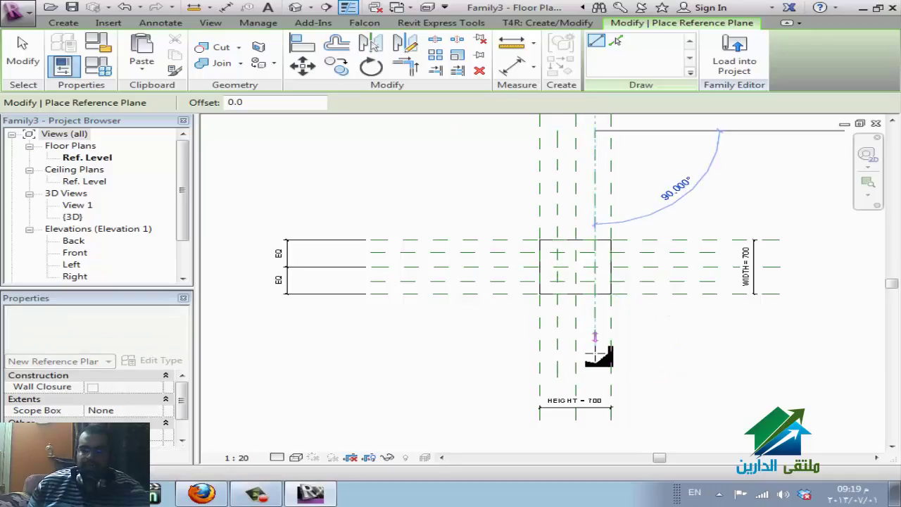
click(594, 377)
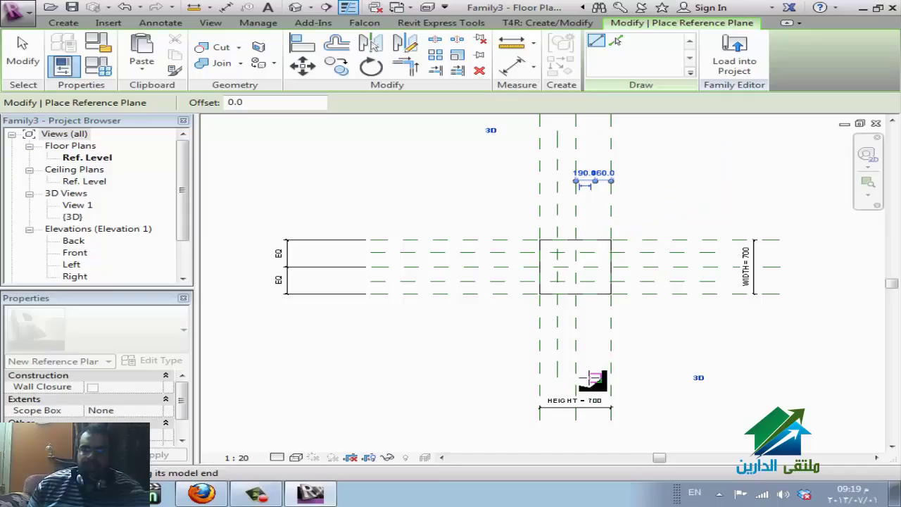
scroll(598, 376, up, 2)
key(Escape)
key(Escape)
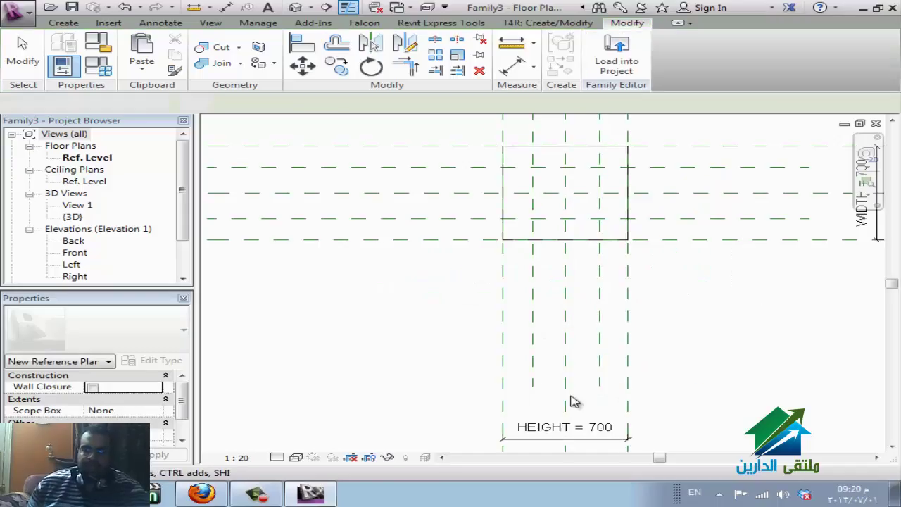
scroll(571, 399, down, 2)
scroll(246, 284, up, 2)
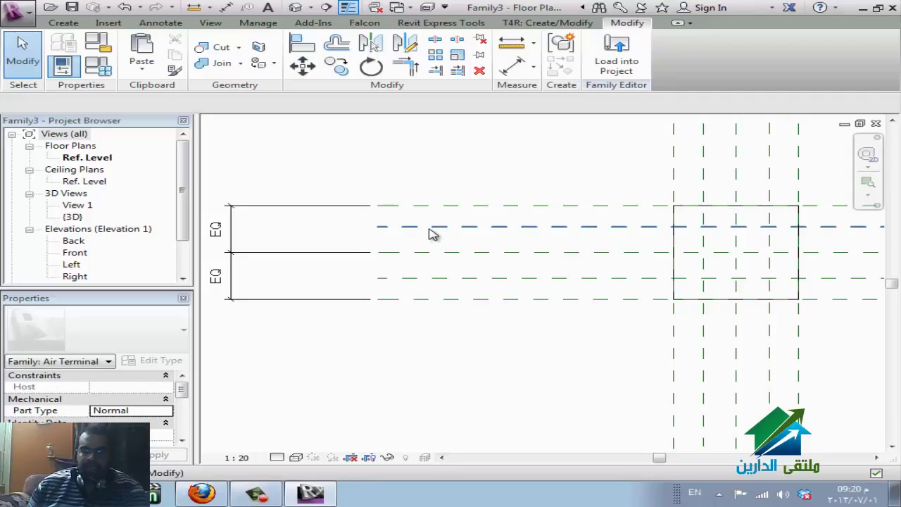
Place a two-part 190 dimension across the centre plane and make the segments equal.
key(d)
key(i)
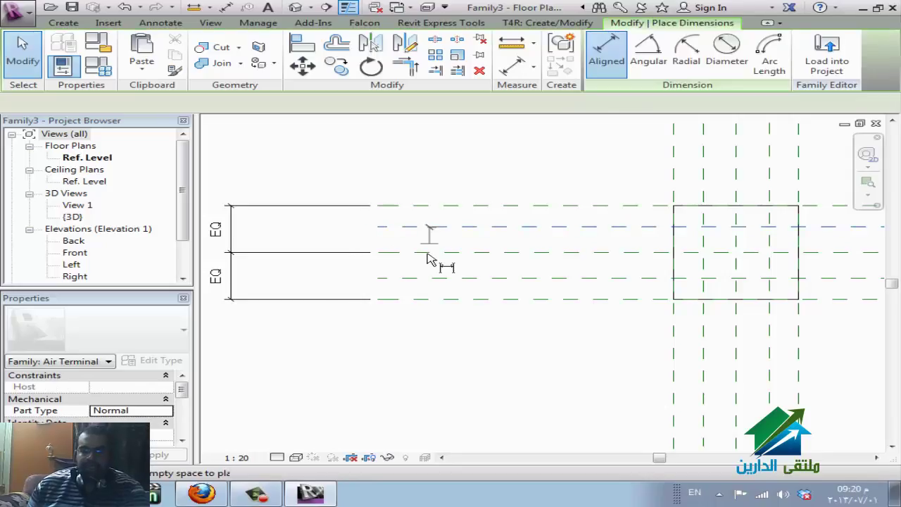
click(429, 255)
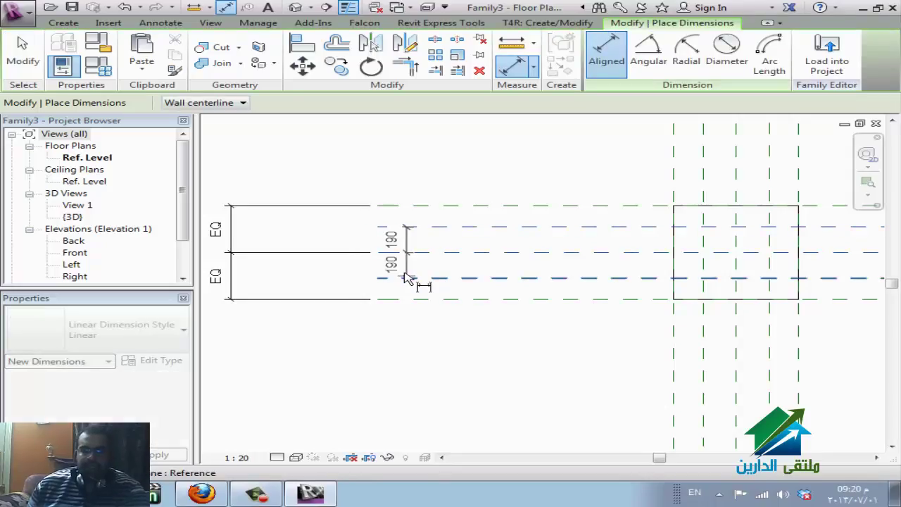
click(403, 276)
click(449, 252)
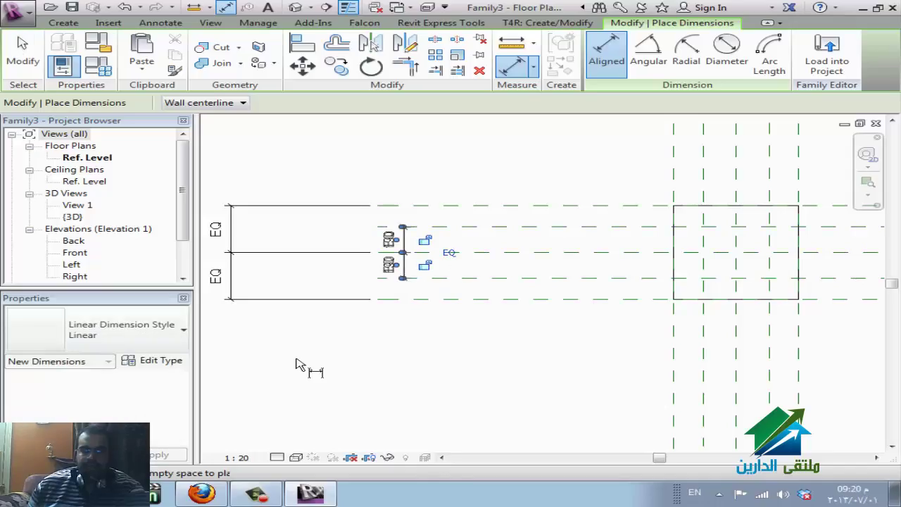
scroll(299, 365, down, 2)
scroll(688, 257, up, 2)
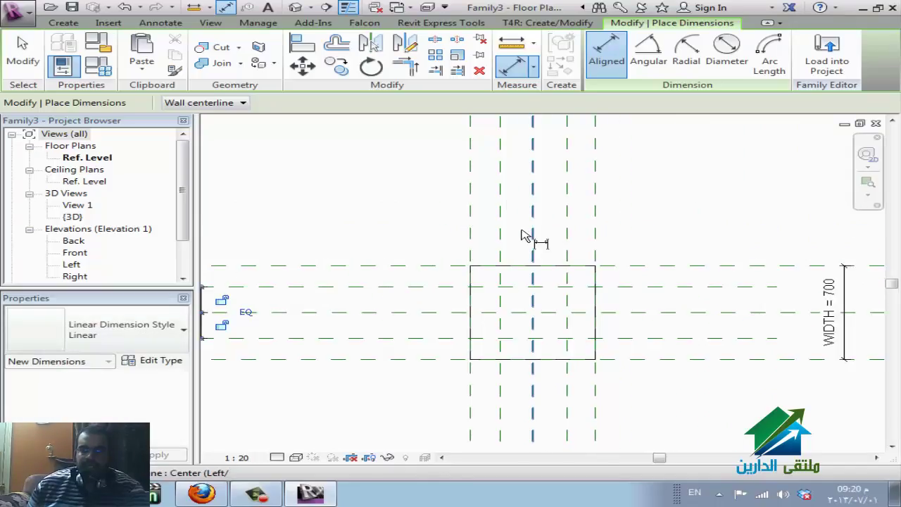
Dimension the vertical planes above the square and add a 380 dimension to its right.
click(508, 196)
click(535, 191)
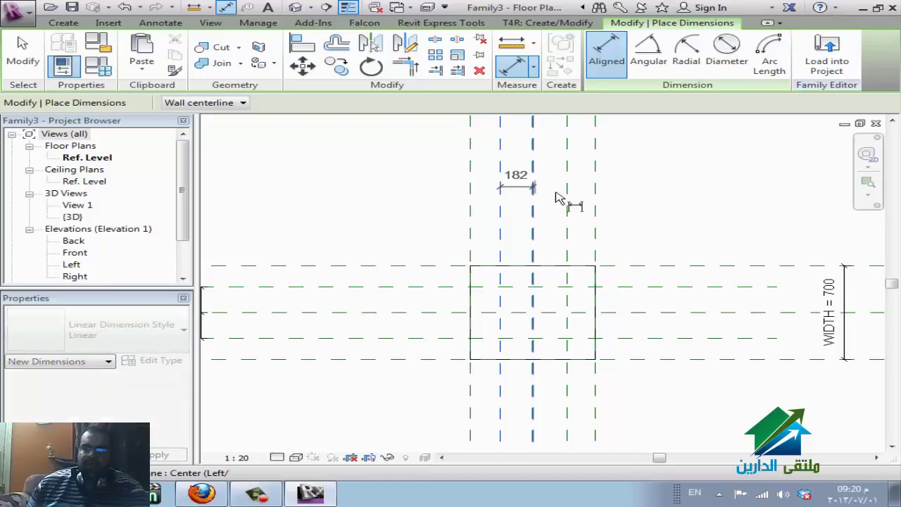
click(568, 201)
click(542, 151)
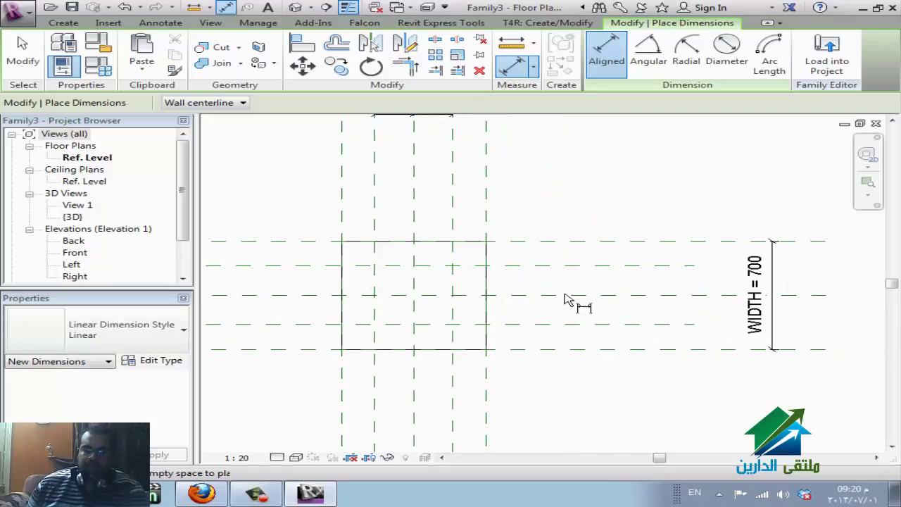
click(583, 328)
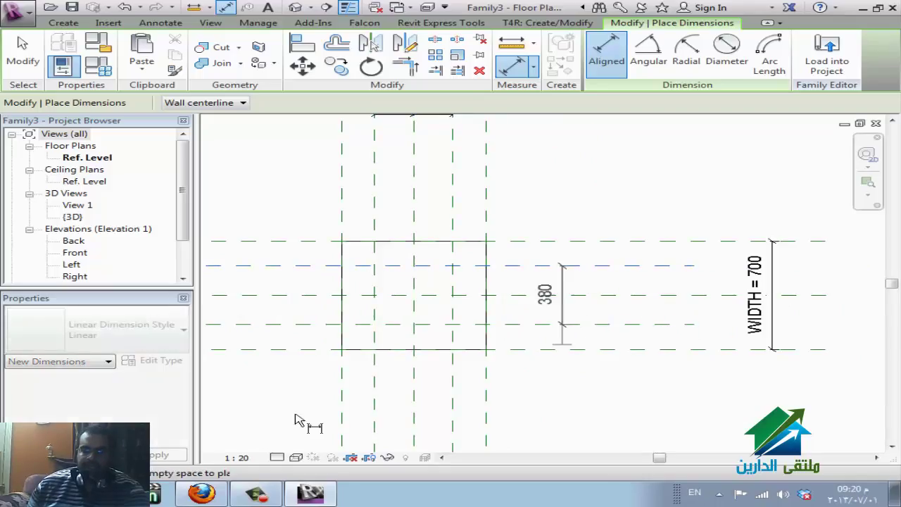
click(581, 346)
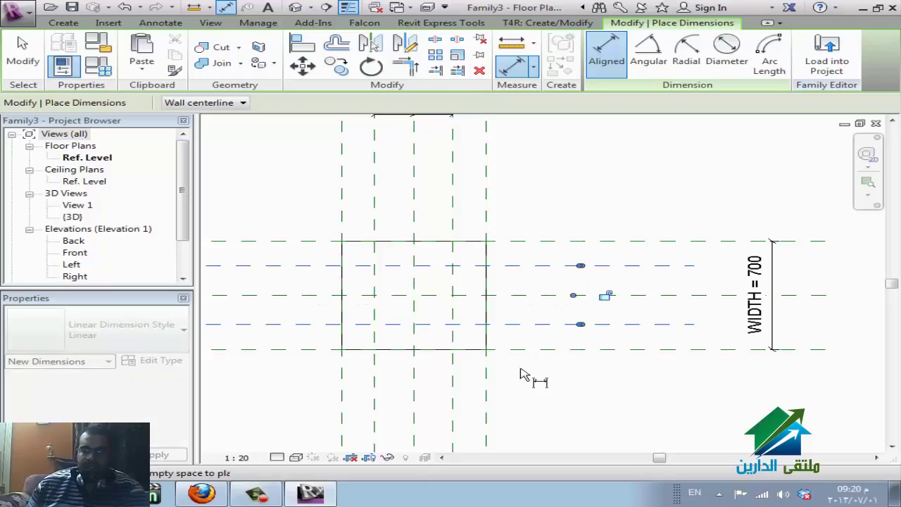
Add a 380 dimension between the inner reference planes below the box.
click(373, 441)
click(452, 432)
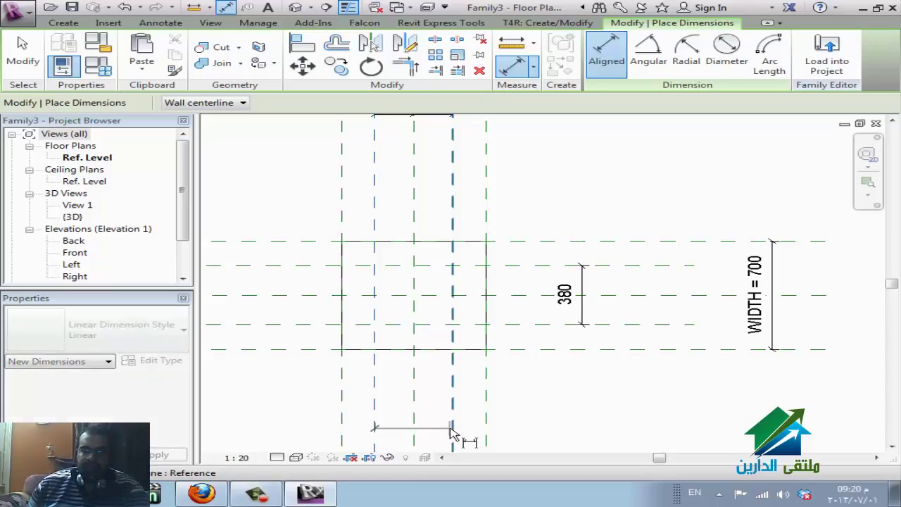
click(438, 430)
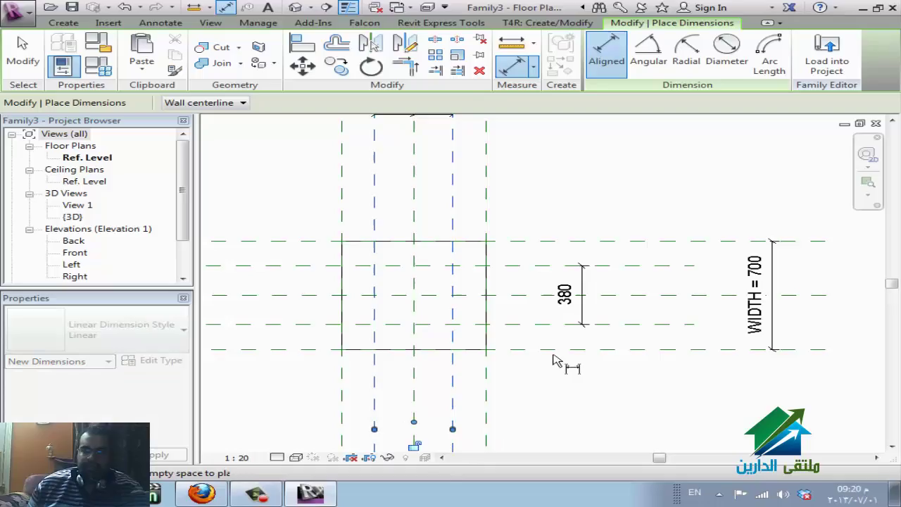
click(573, 301)
key(Escape)
key(Escape)
Label the vertical 380 dimension with a new WIDTH1 parameter.
click(568, 294)
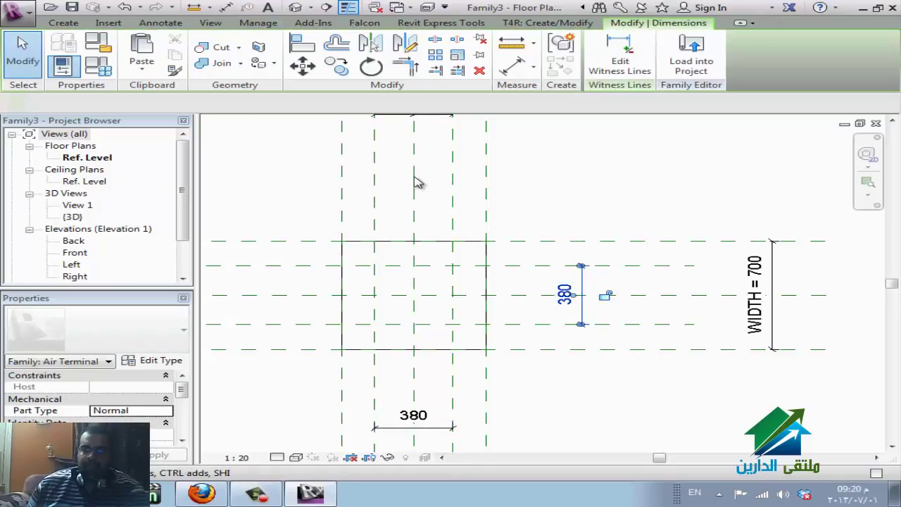
click(386, 104)
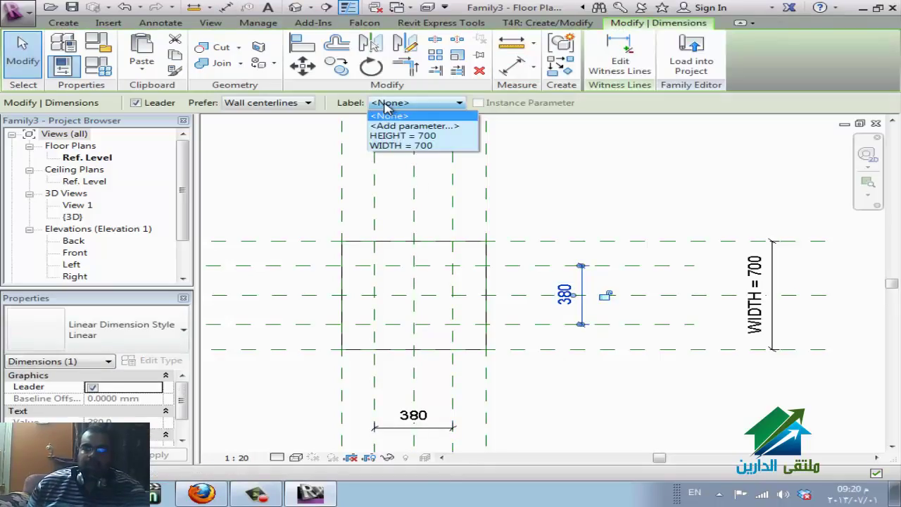
click(401, 126)
text(WIDTH1)
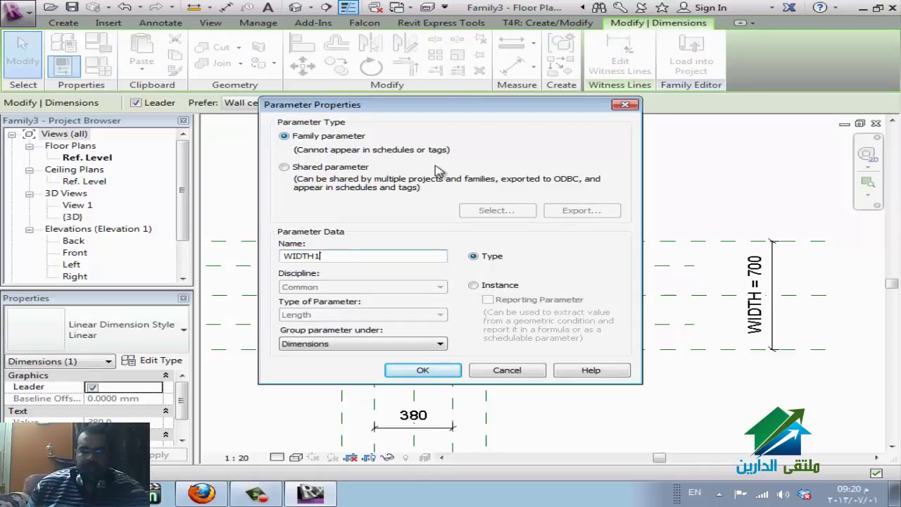
click(443, 376)
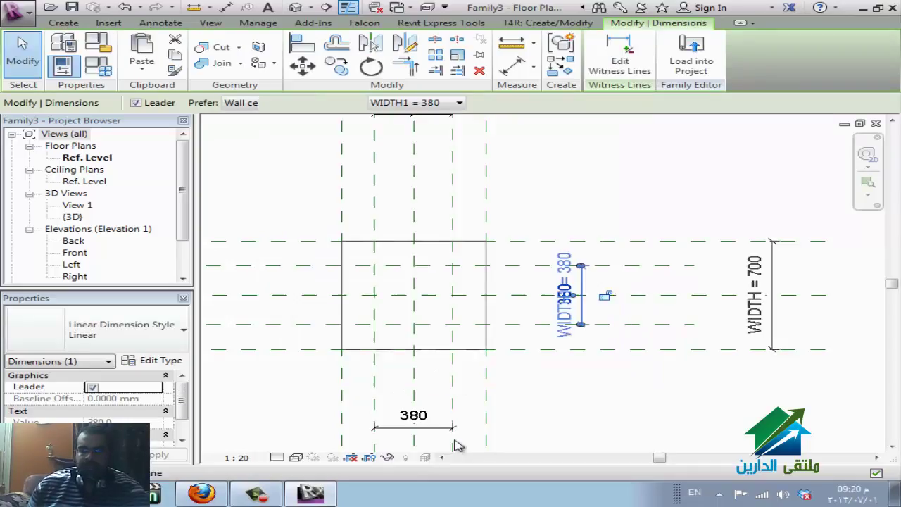
Label the horizontal 380 dimension below the box with a new HEIGHT1 parameter.
click(427, 420)
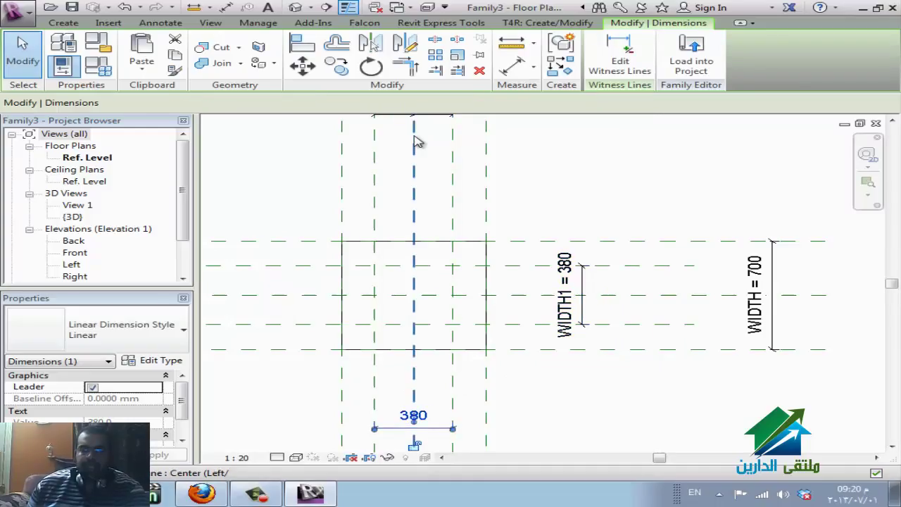
click(385, 104)
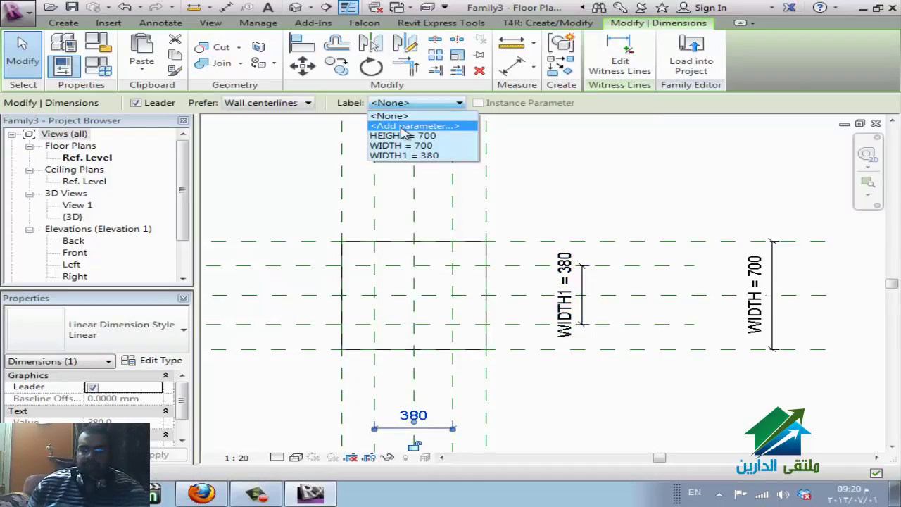
click(401, 125)
text(HEIGHT1)
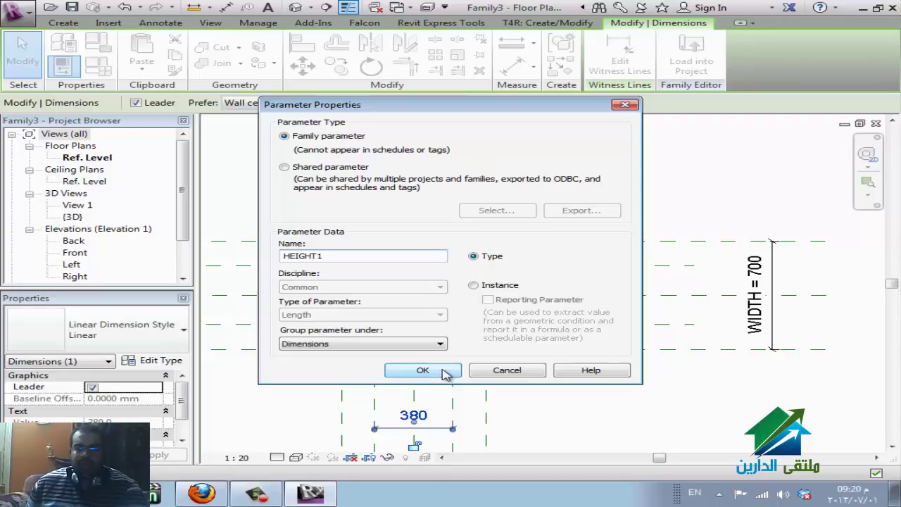
click(423, 370)
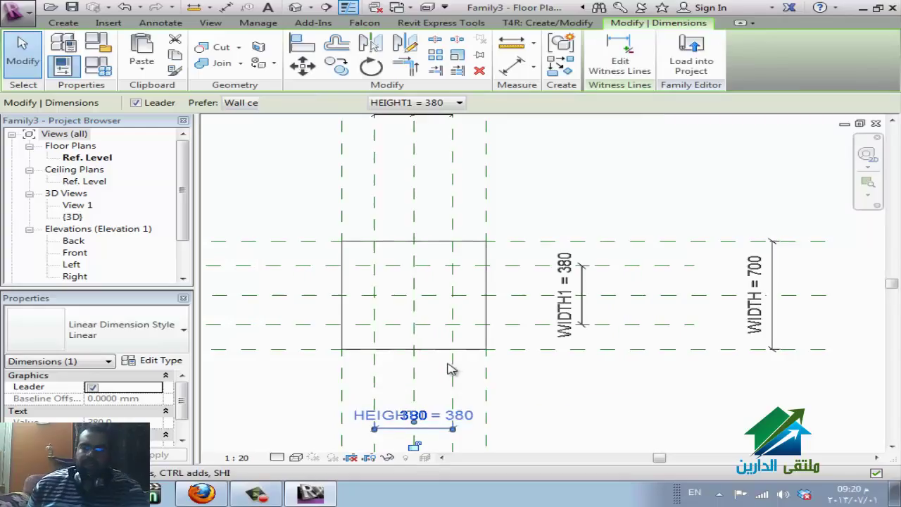
scroll(548, 335, down, 1)
scroll(548, 335, down, 1)
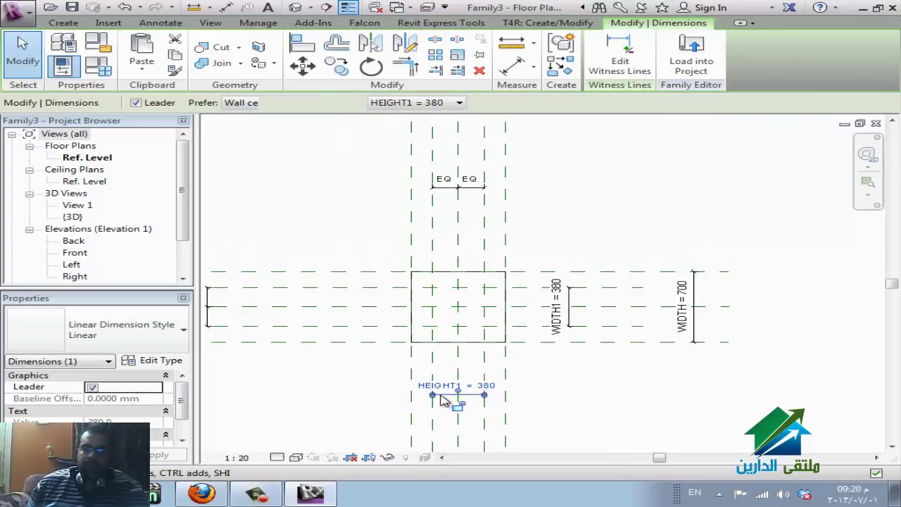
click(66, 23)
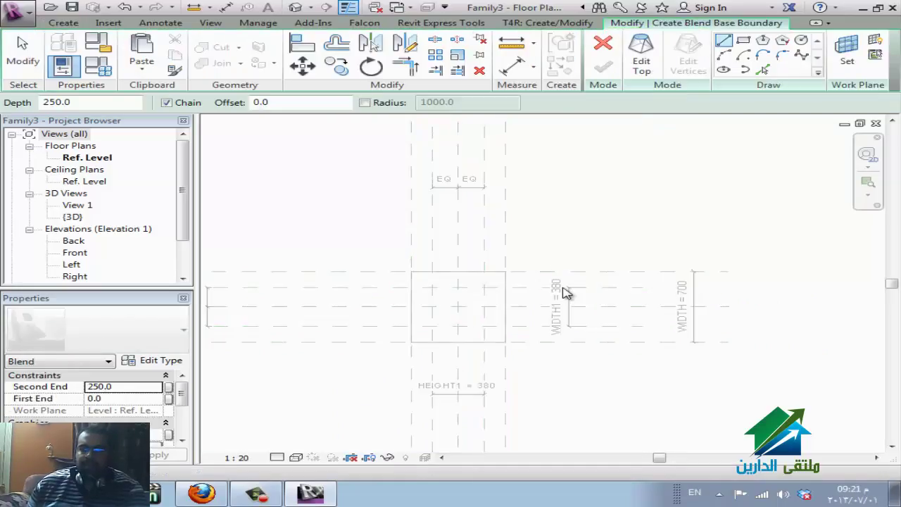
Create a blend with a 700 x 700 rectangular base, 350 depth and 380 x 380 top.
click(742, 41)
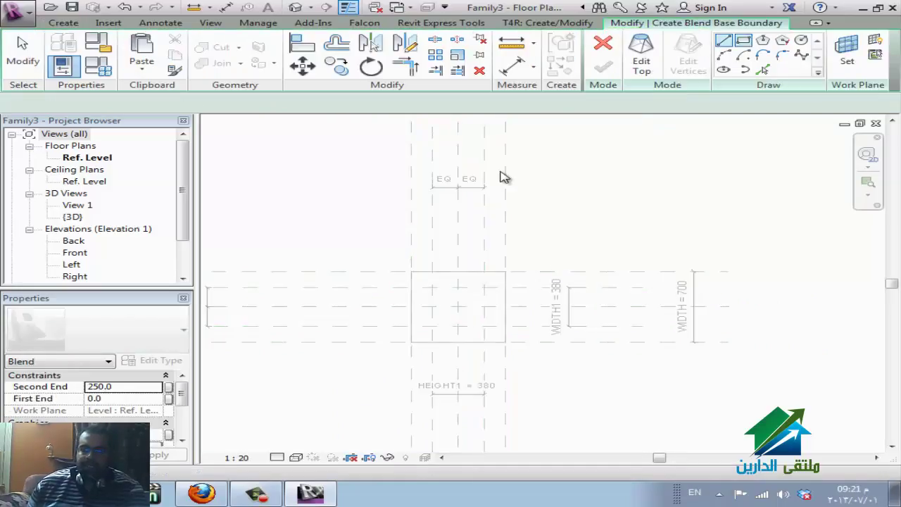
click(412, 271)
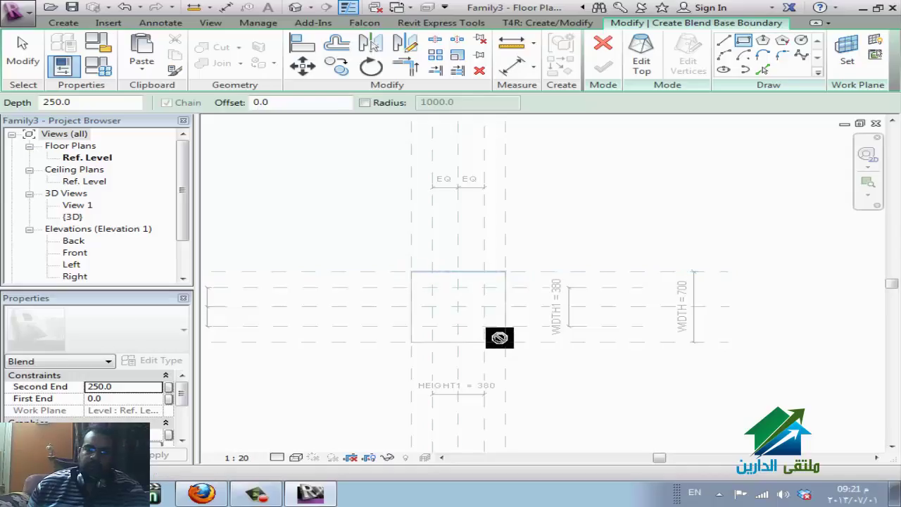
click(506, 342)
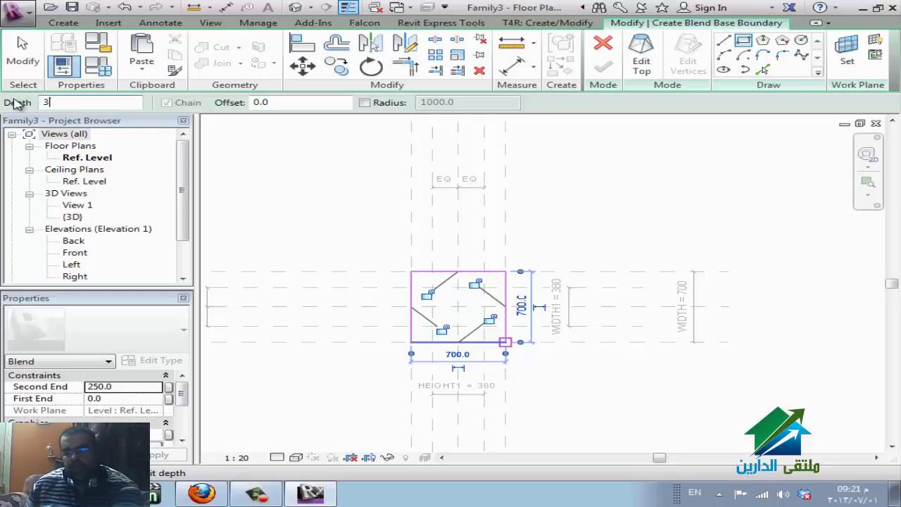
key(Return)
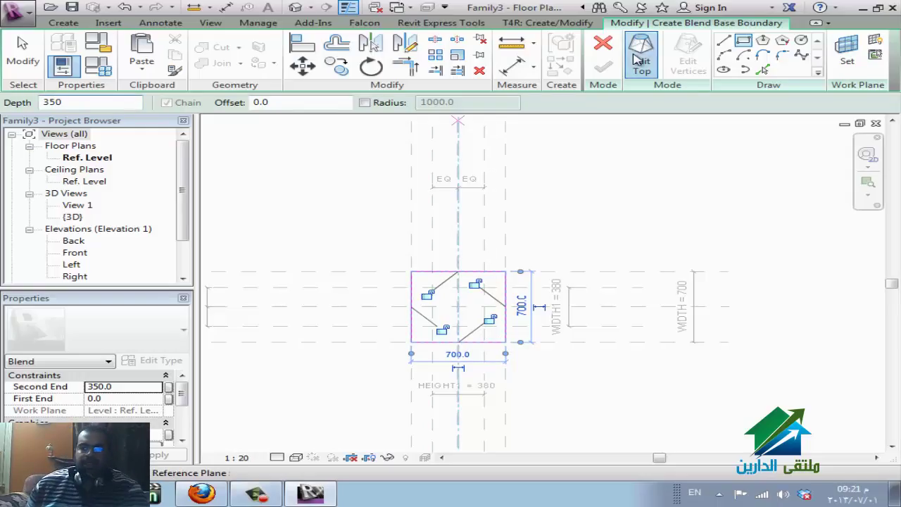
click(641, 56)
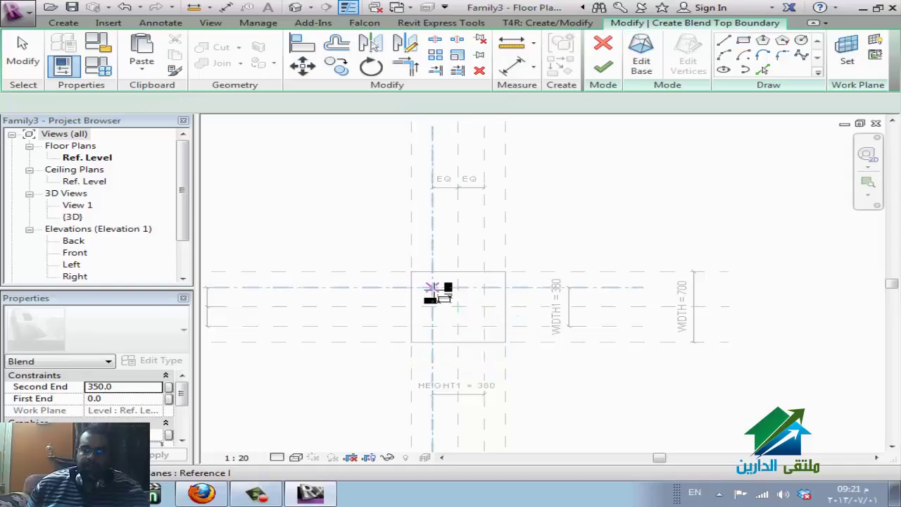
click(432, 288)
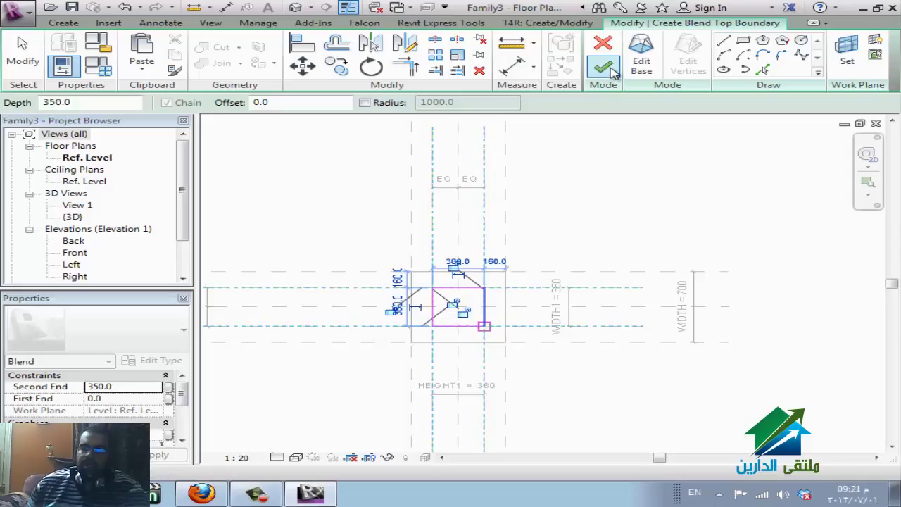
click(609, 69)
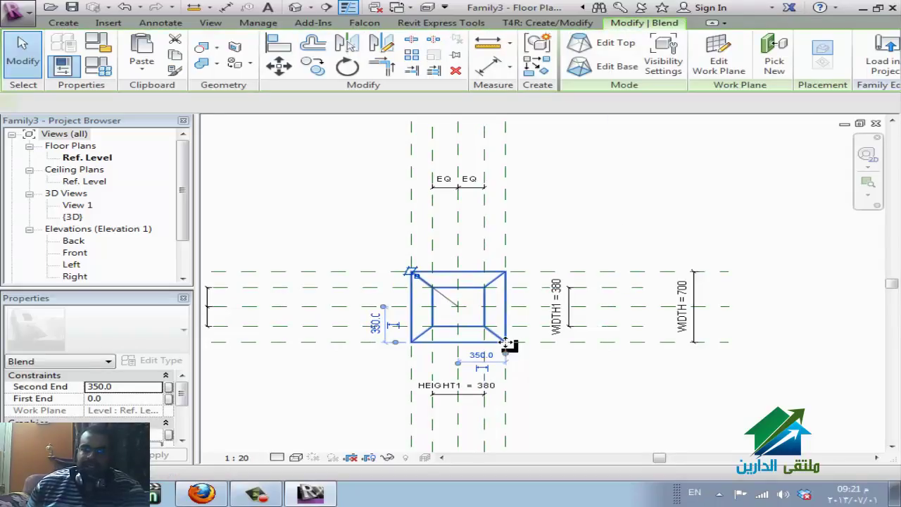
In the Front elevation, raise the blend's bottom to 300 above the reference level.
click(296, 8)
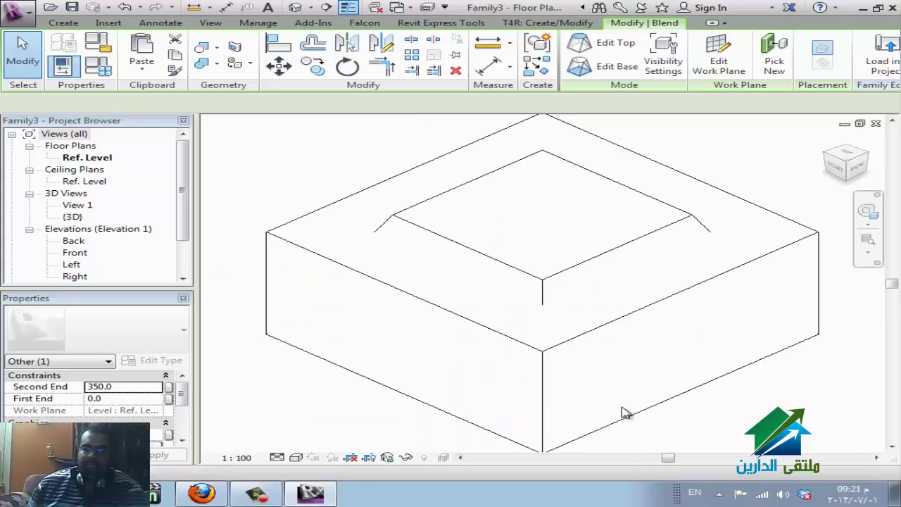
key(Escape)
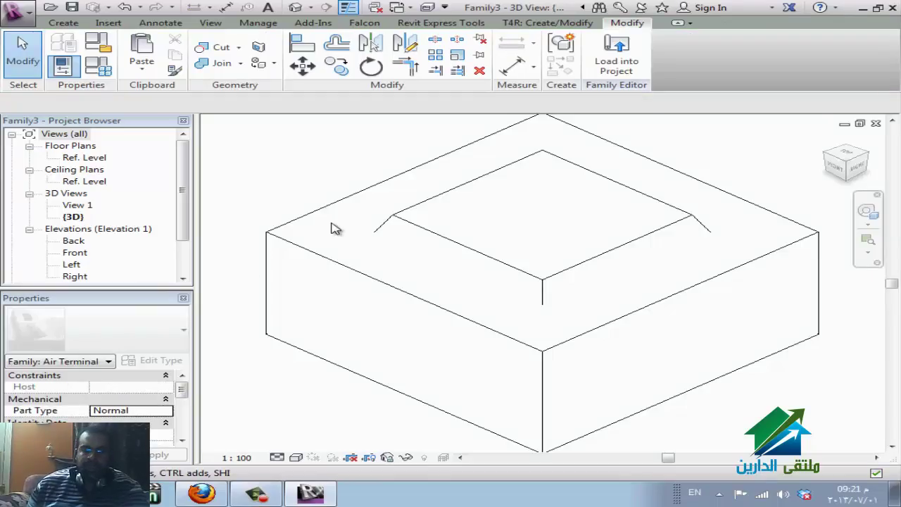
click(89, 255)
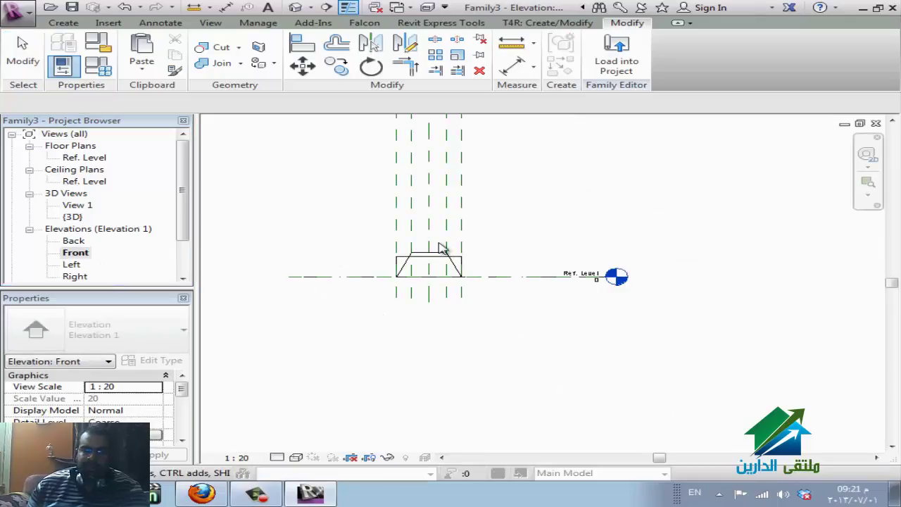
click(415, 257)
scroll(414, 257, up, 2)
click(453, 308)
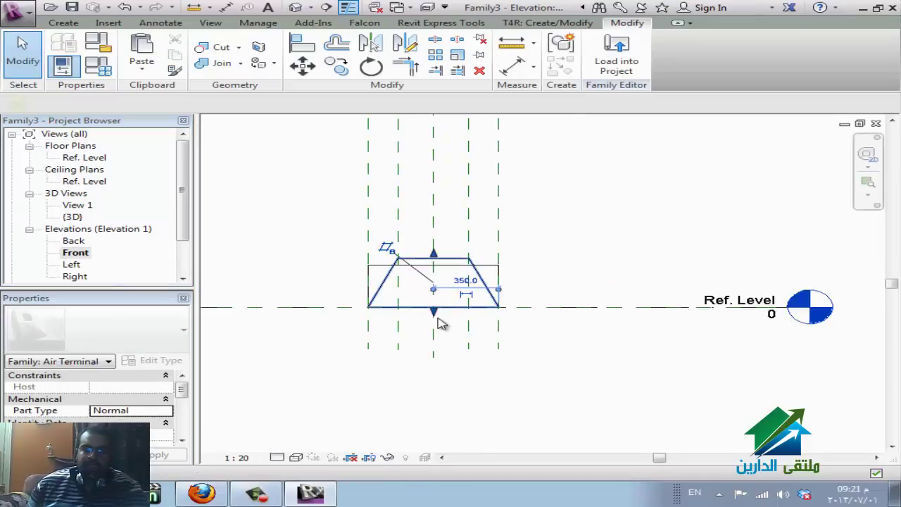
drag(434, 313, 434, 231)
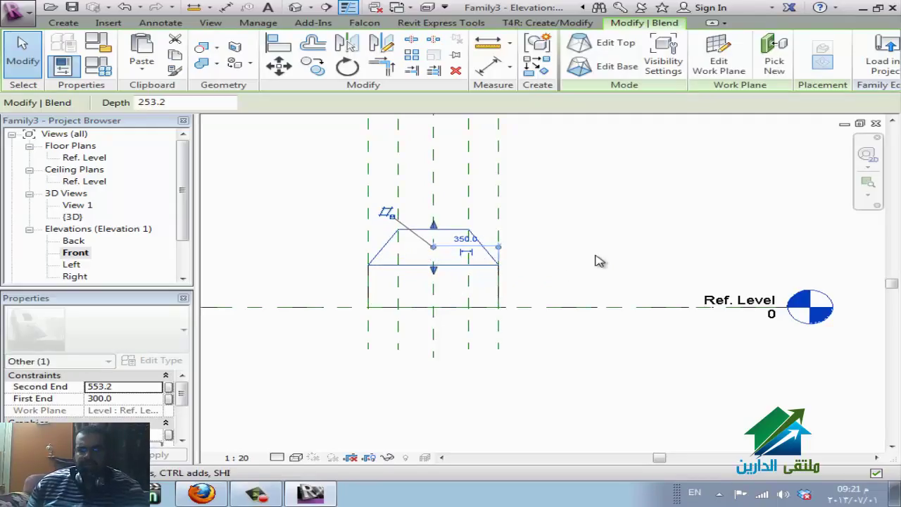
click(594, 261)
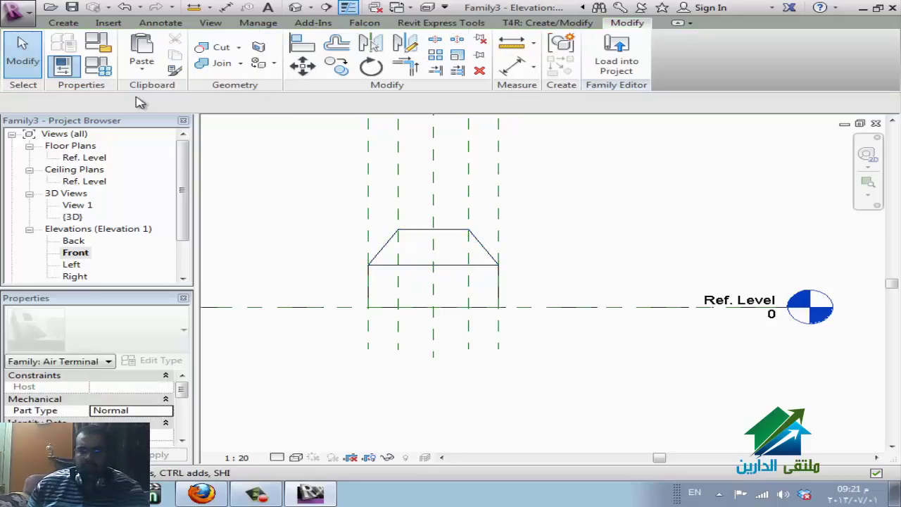
Draw a horizontal reference plane along the blend's base using RP.
click(60, 23)
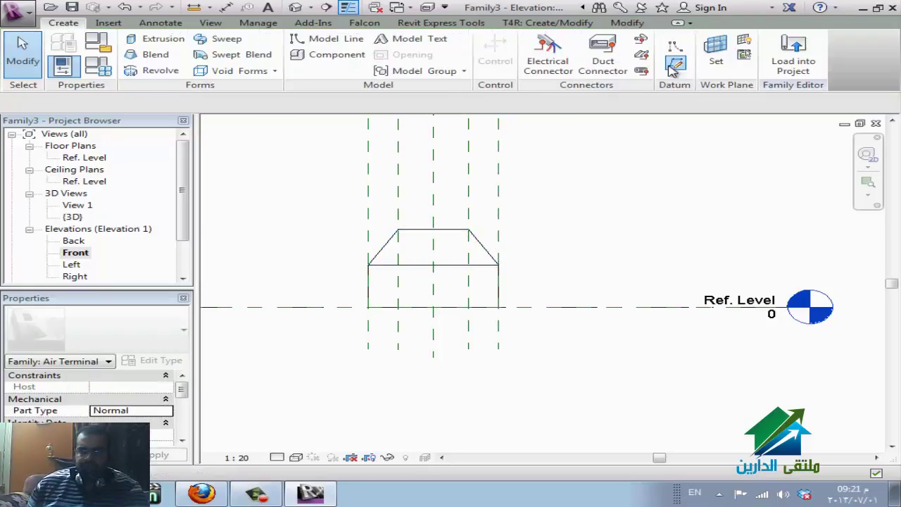
key(r)
key(p)
click(367, 264)
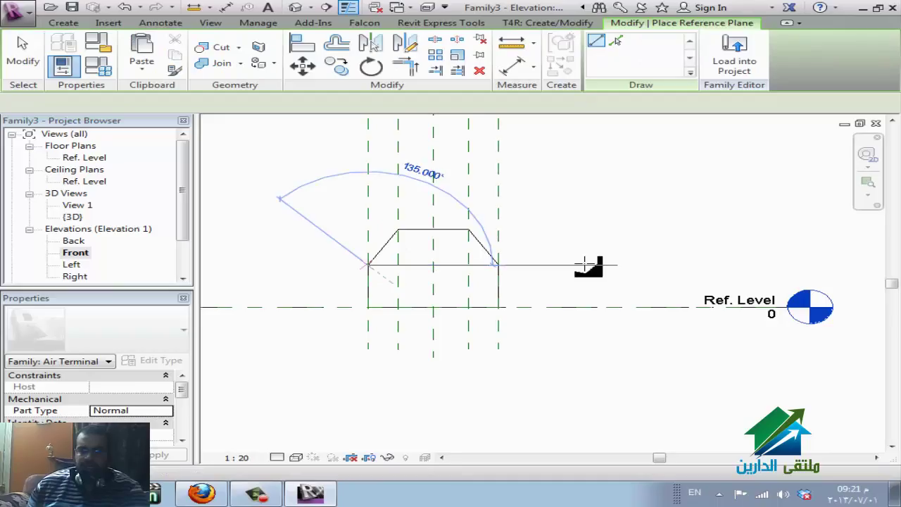
click(647, 265)
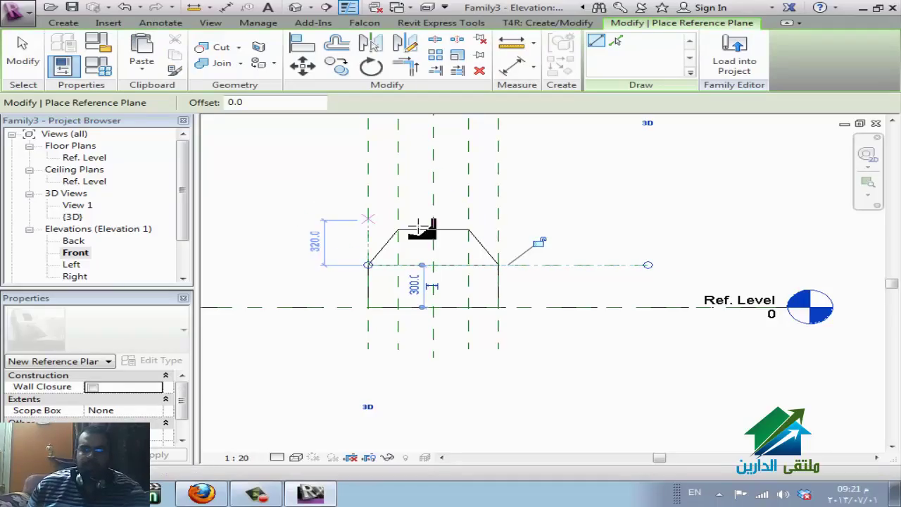
key(Escape)
key(Escape)
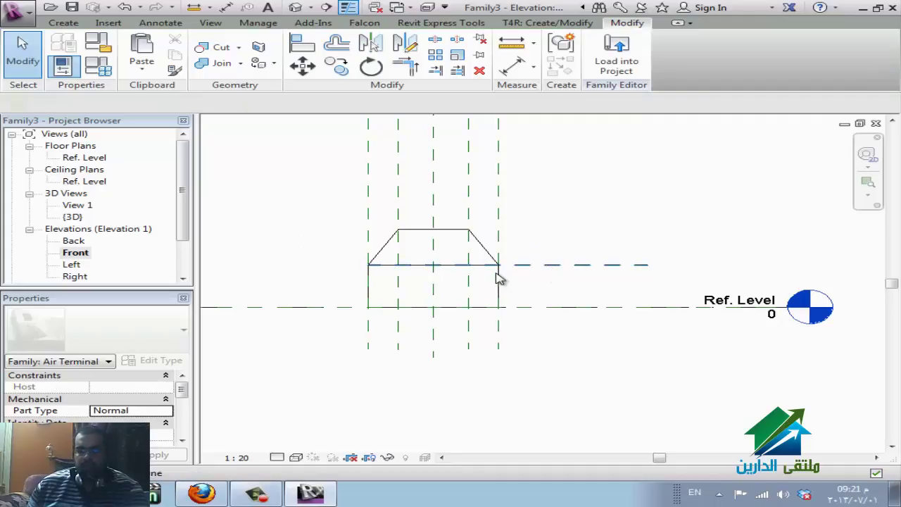
click(497, 278)
key(Escape)
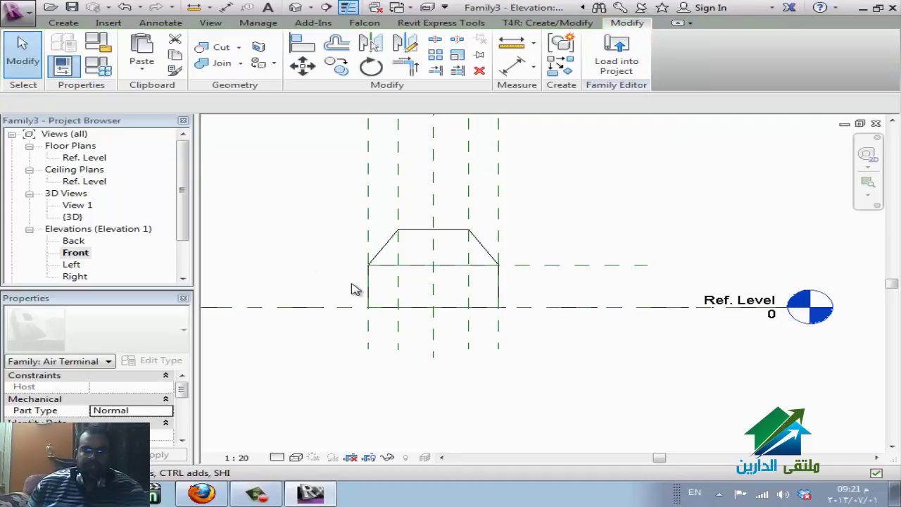
Edit the blend's top sketch and align and lock its right edge to the reference plane.
double_click(85, 159)
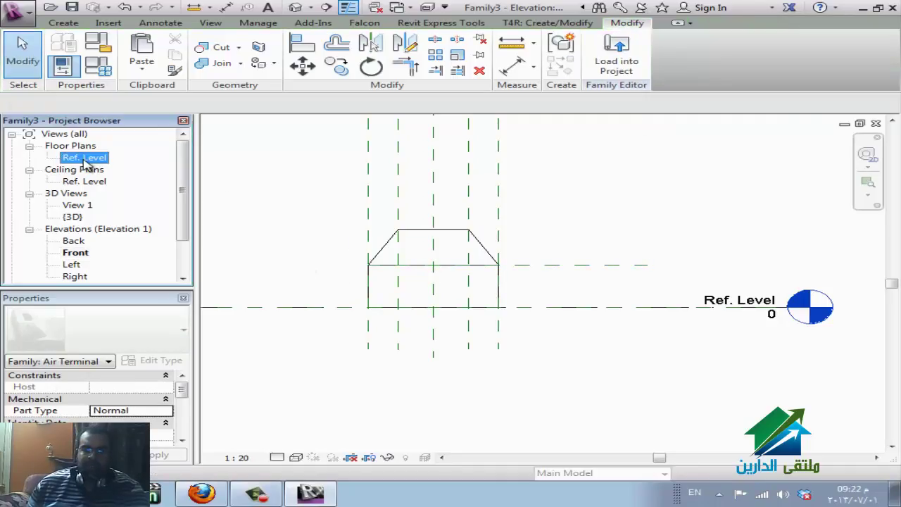
click(462, 368)
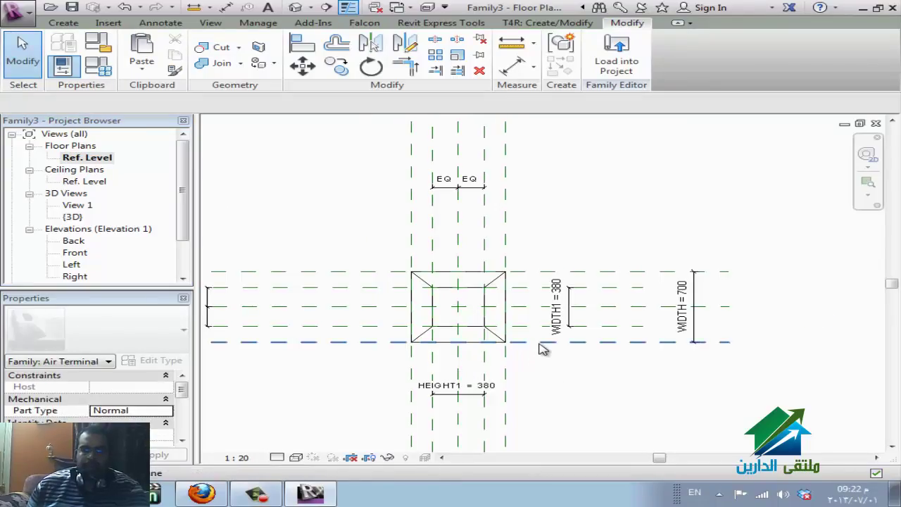
scroll(536, 356, down, 1)
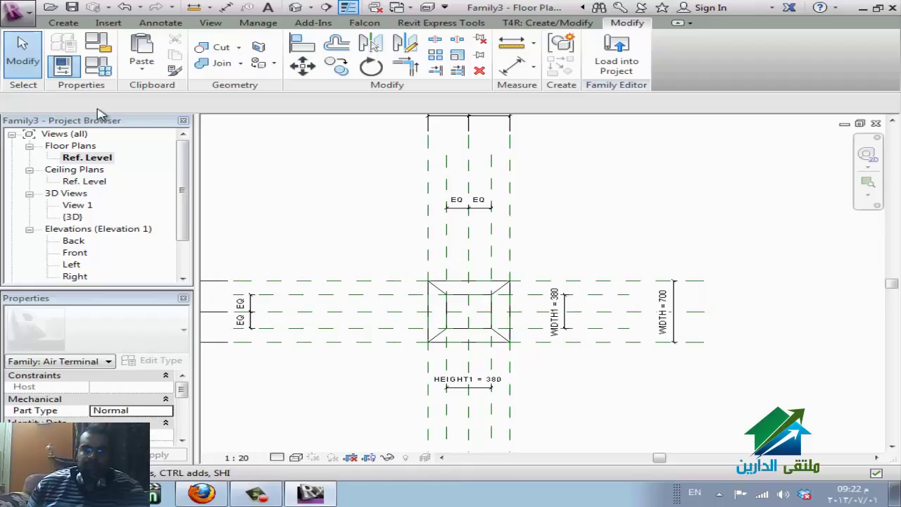
click(295, 8)
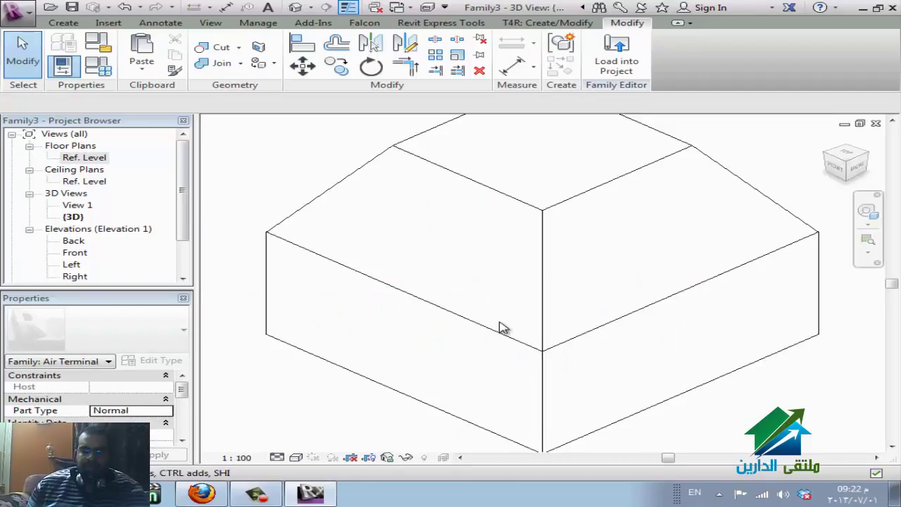
key(ctrl+Tab)
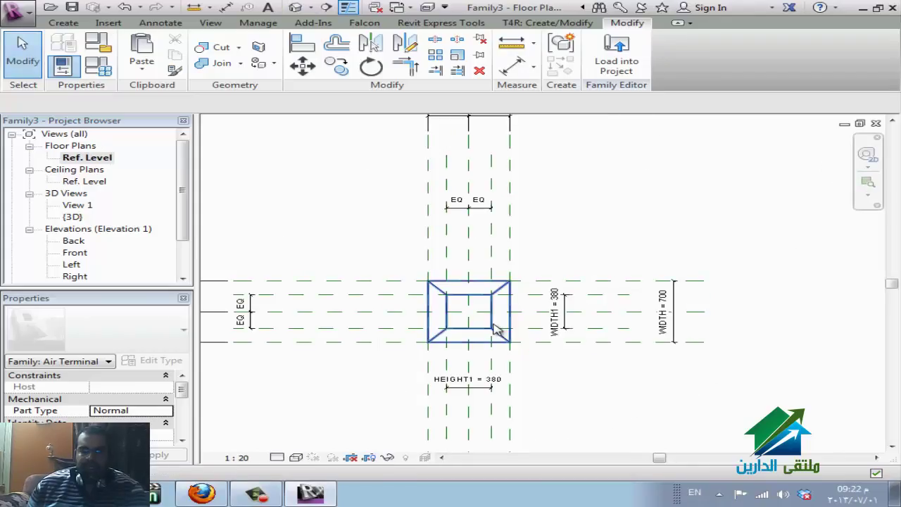
click(496, 330)
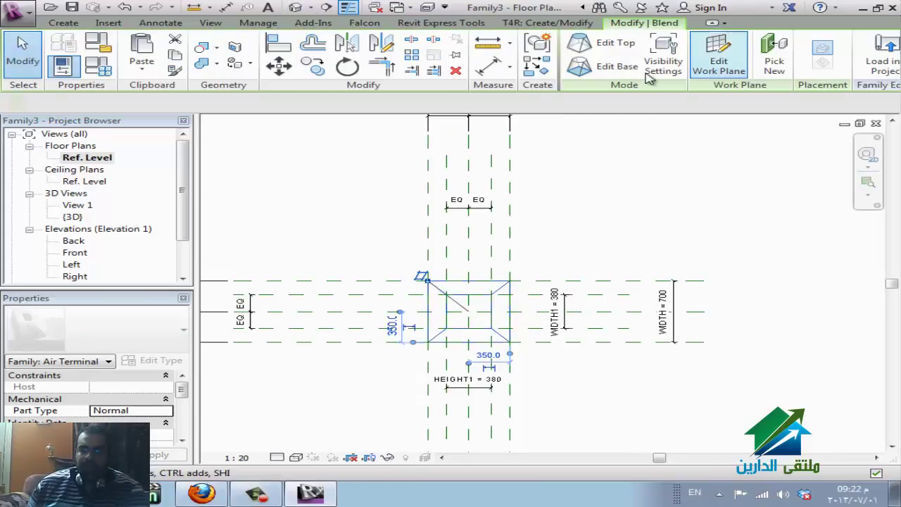
click(616, 46)
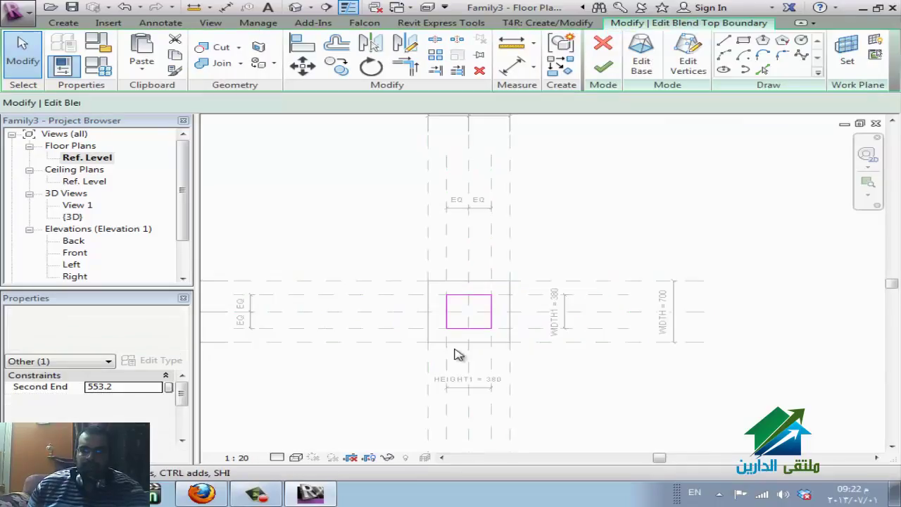
scroll(454, 347, up, 3)
click(529, 297)
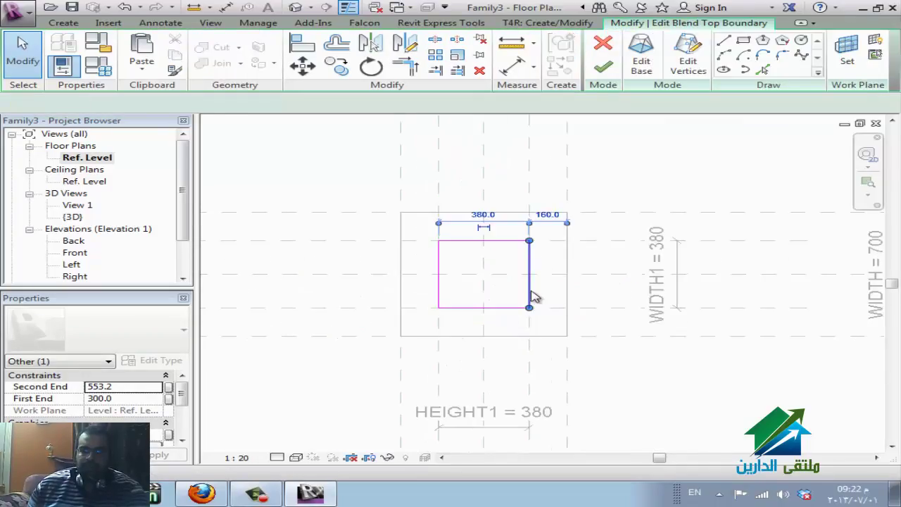
scroll(525, 285, up, 2)
drag(548, 276, 523, 271)
drag(584, 289, 597, 287)
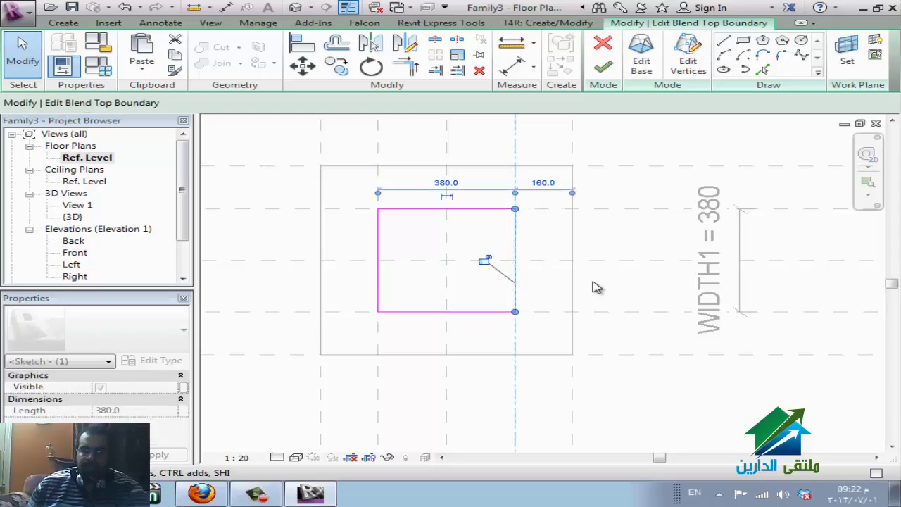
Align the top sketch's bottom, left and top edges to their inner reference planes.
click(470, 313)
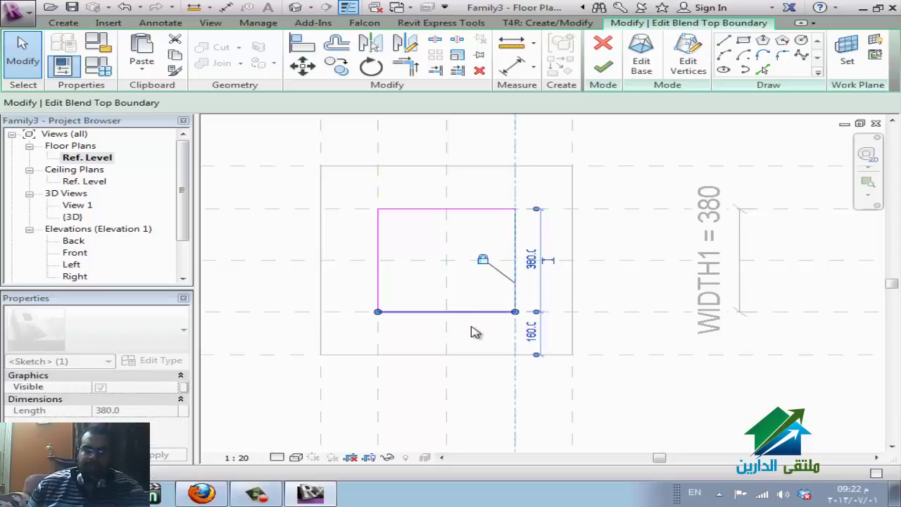
mouse_move(464, 314)
mouse_down()
mouse_move(469, 332)
mouse_move(474, 317)
mouse_move(461, 338)
mouse_move(443, 303)
mouse_up()
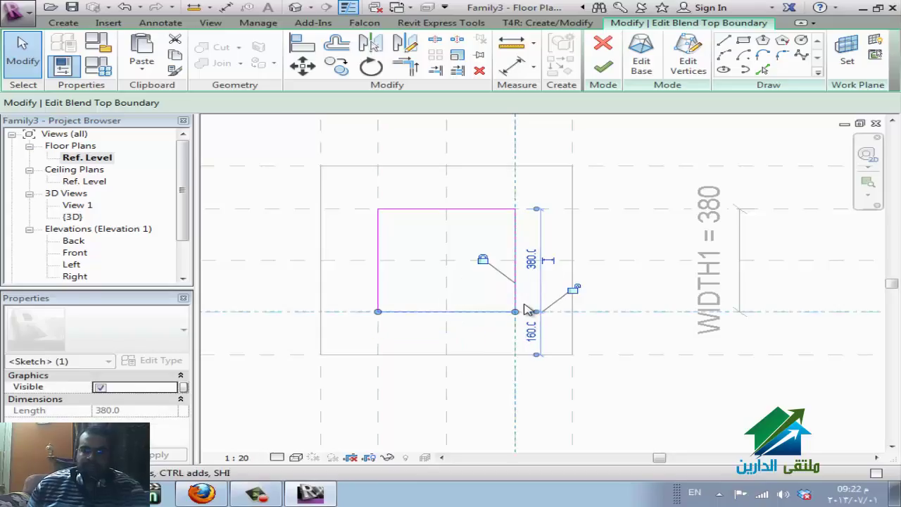
click(381, 282)
mouse_move(381, 263)
mouse_down()
mouse_move(352, 264)
mouse_move(386, 267)
mouse_up()
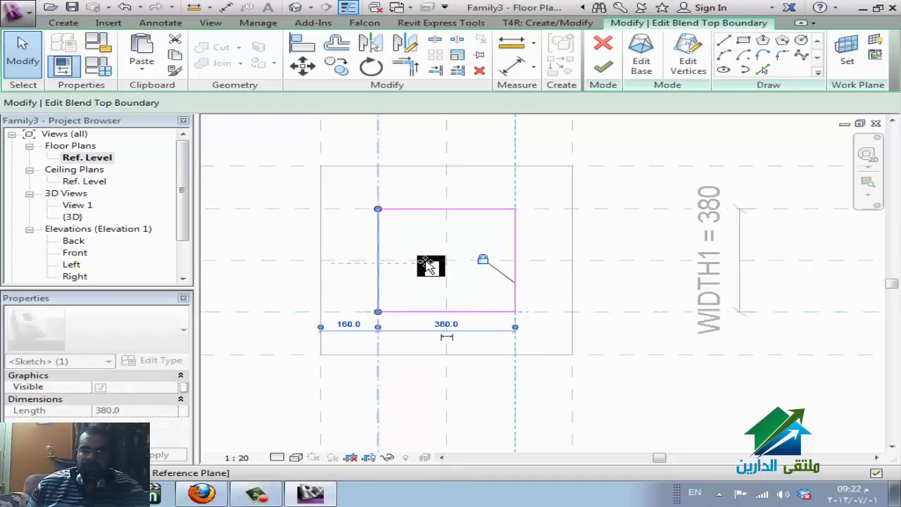
click(439, 209)
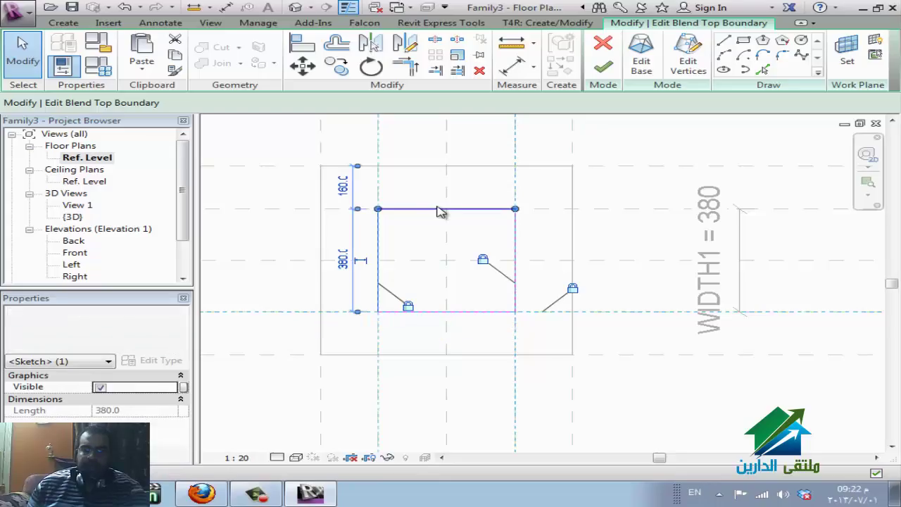
mouse_move(429, 206)
mouse_down()
mouse_move(456, 215)
mouse_move(417, 210)
mouse_up()
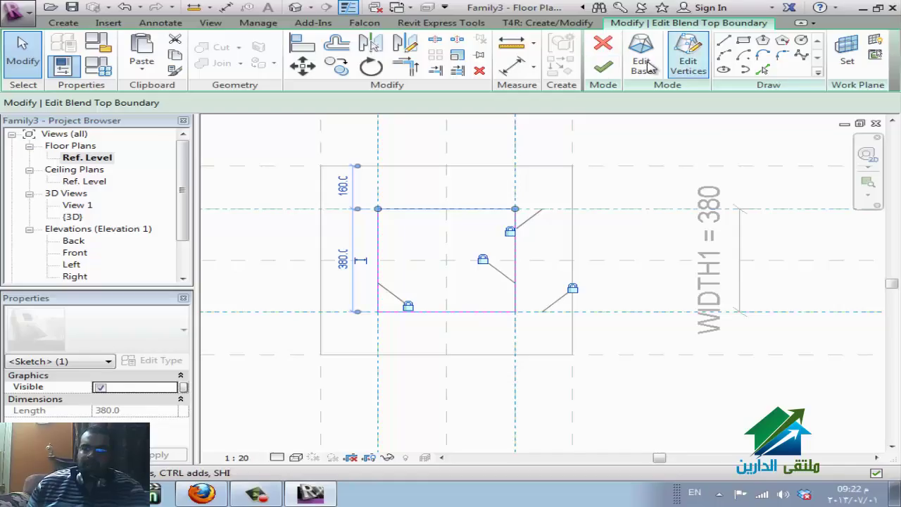
Align the base sketch's right, bottom, left and top edges to the outer planes, then finish.
click(641, 62)
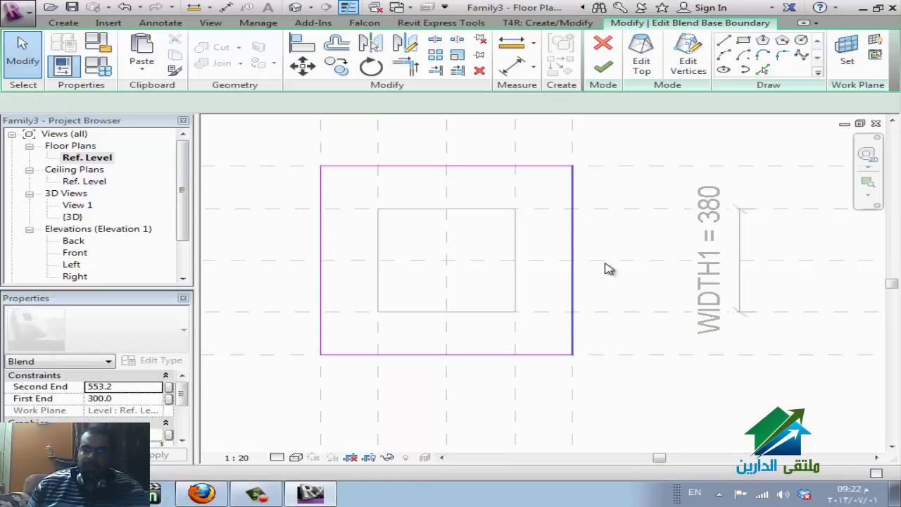
mouse_move(576, 221)
mouse_down()
mouse_move(643, 221)
mouse_move(575, 219)
mouse_up()
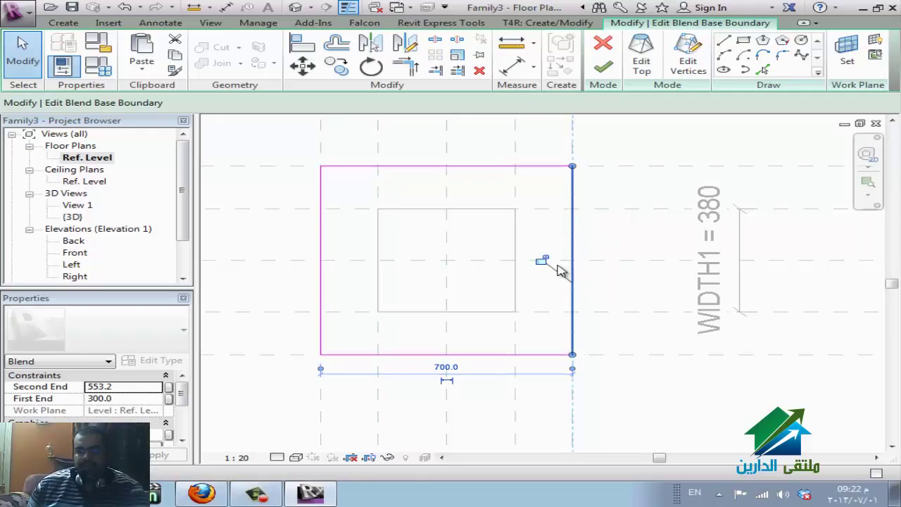
click(501, 356)
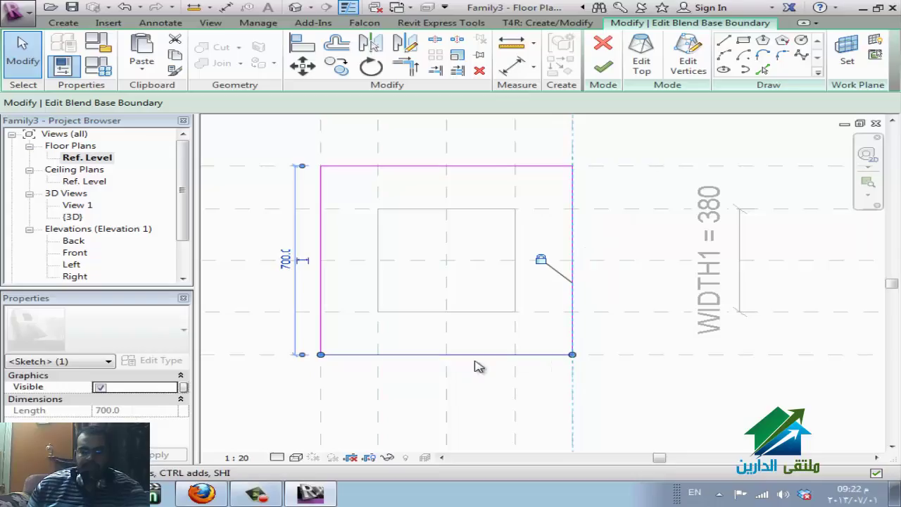
mouse_move(477, 366)
mouse_down()
mouse_move(476, 374)
mouse_move(481, 359)
mouse_move(448, 321)
mouse_move(531, 354)
mouse_up()
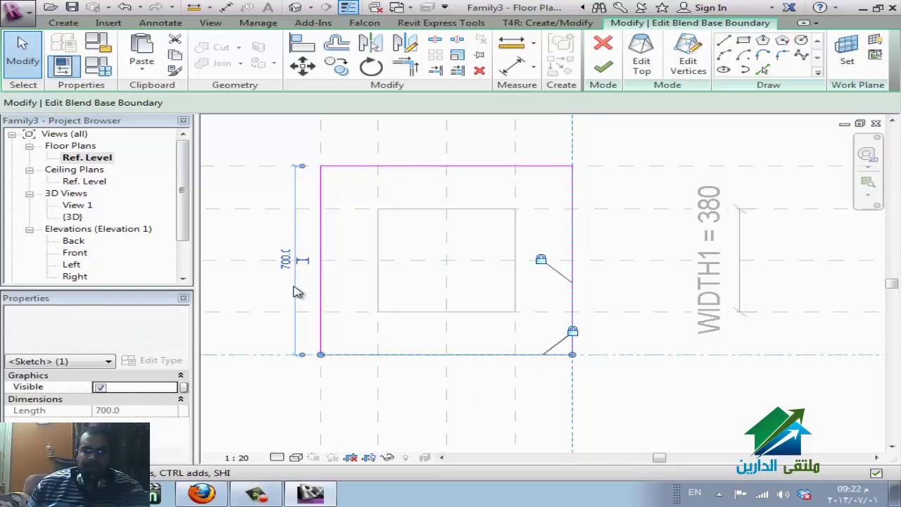
click(320, 281)
mouse_move(322, 271)
mouse_down()
mouse_move(298, 265)
mouse_move(321, 272)
mouse_up()
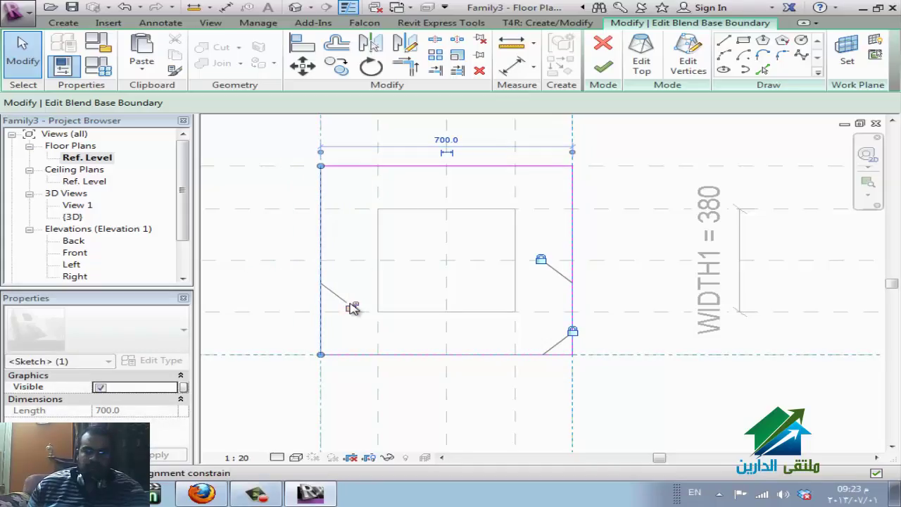
click(479, 167)
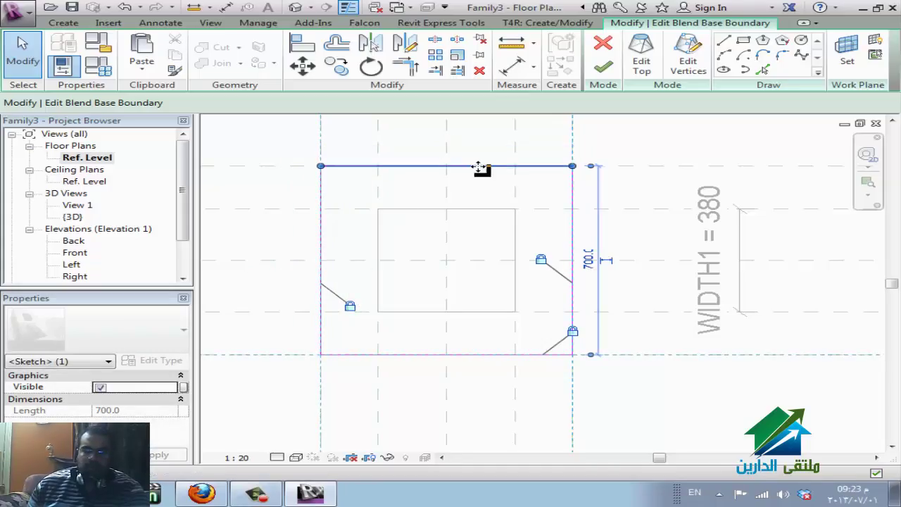
mouse_move(479, 166)
mouse_down()
mouse_move(484, 137)
mouse_move(484, 167)
mouse_move(458, 188)
mouse_up()
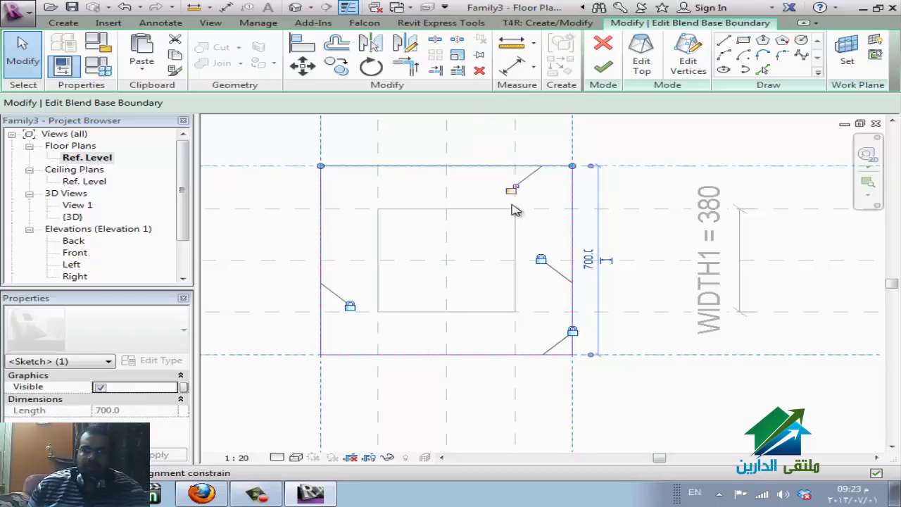
click(603, 67)
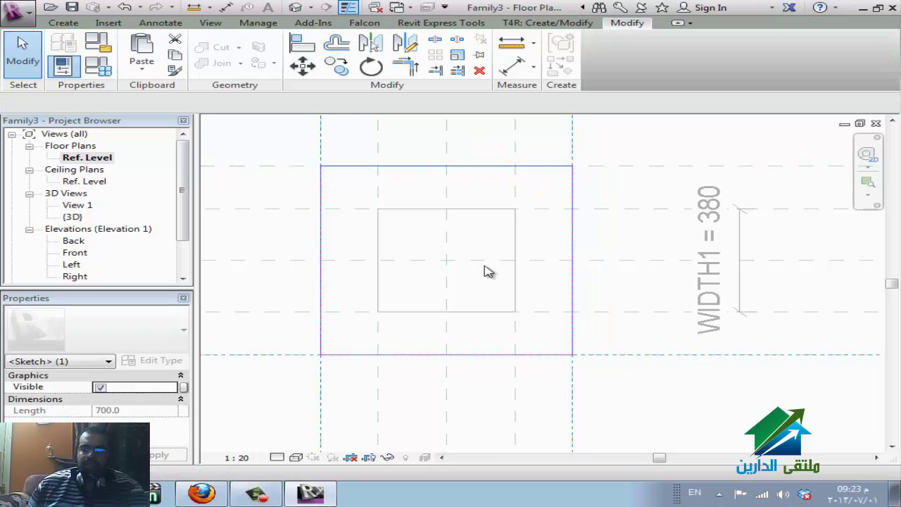
In Family Types, set WIDTH and HEIGHT to 600 and WIDTH1 and HEIGHT1 to 200, and apply.
scroll(553, 269, down, 1)
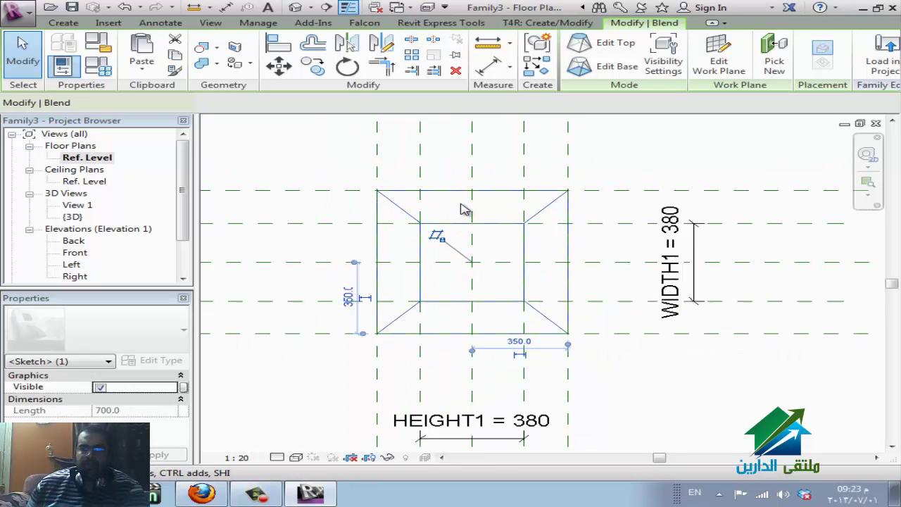
click(295, 9)
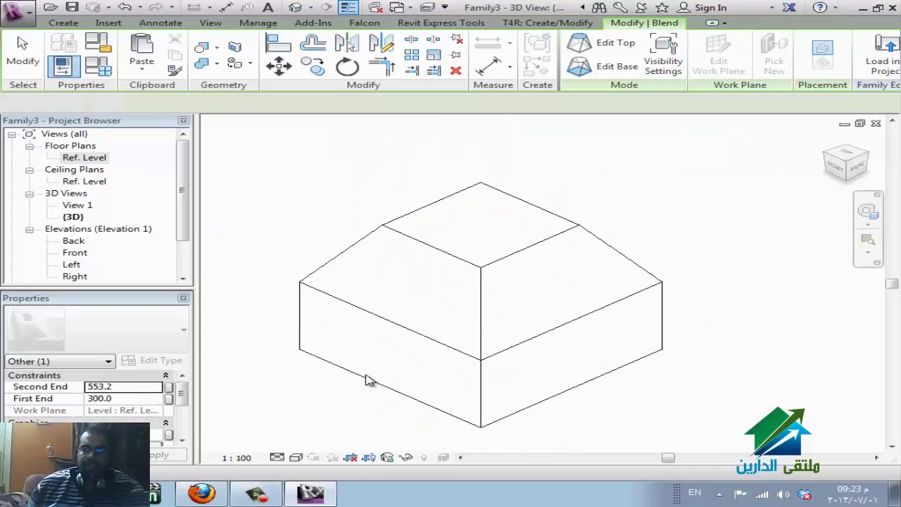
click(364, 380)
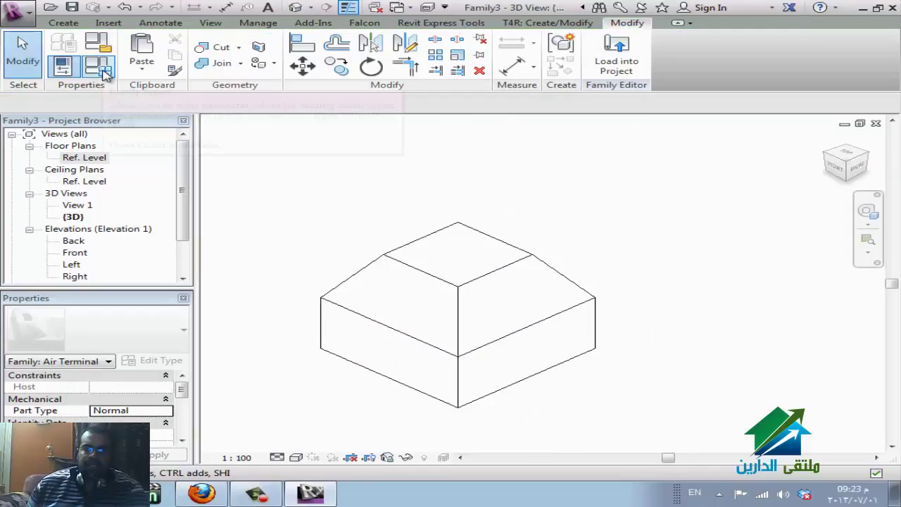
key(f)
key(t)
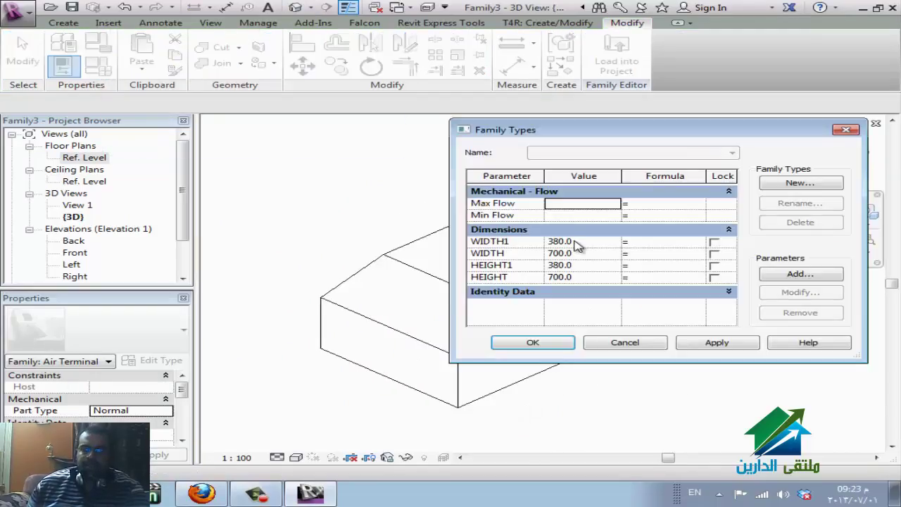
click(600, 255)
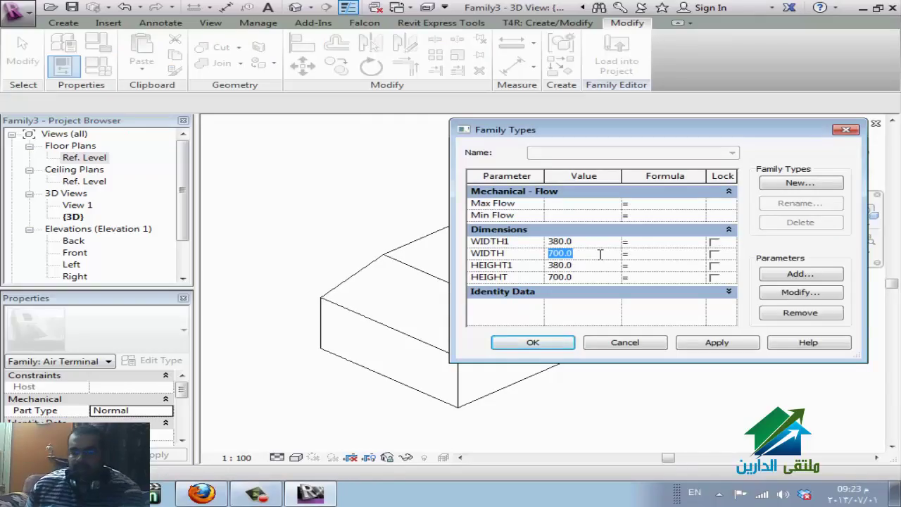
click(587, 278)
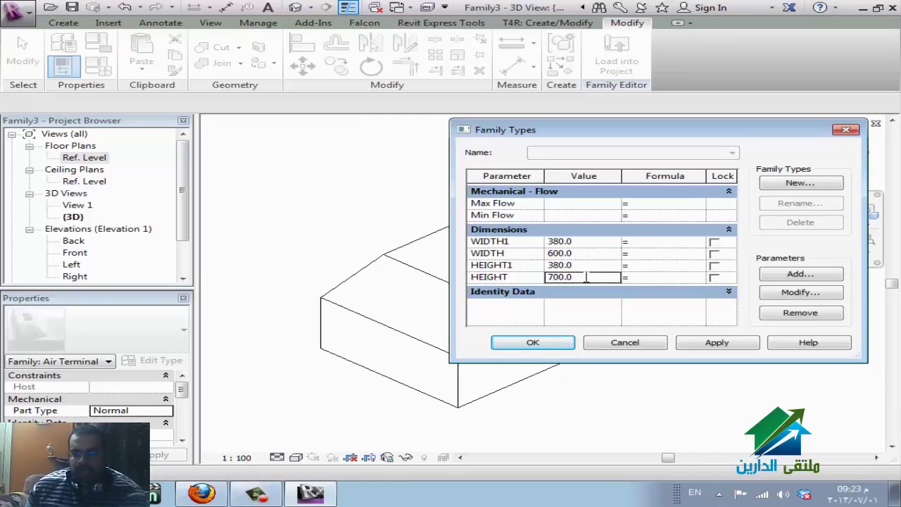
click(584, 243)
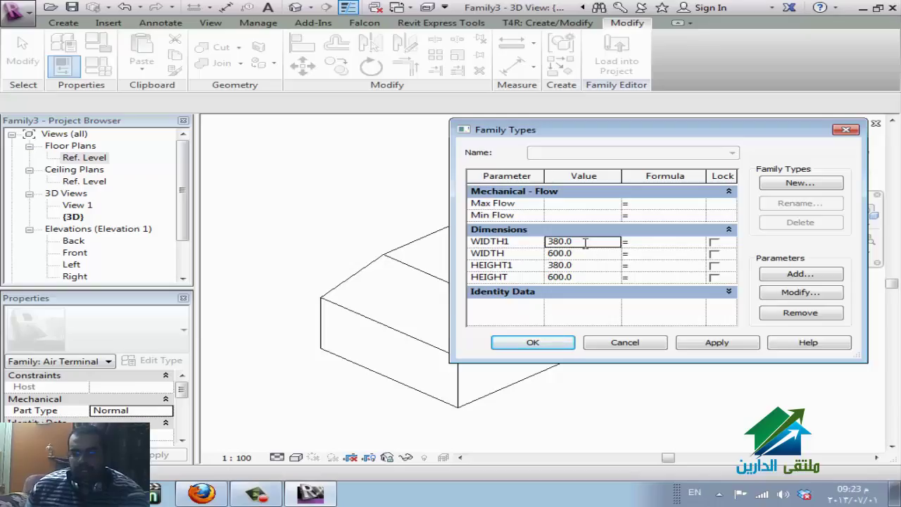
text(200)
click(593, 266)
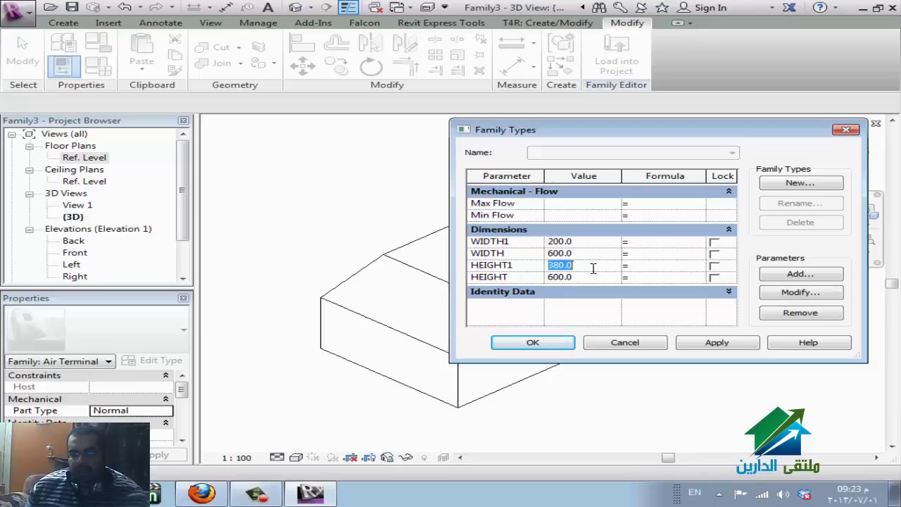
text(200)
click(716, 342)
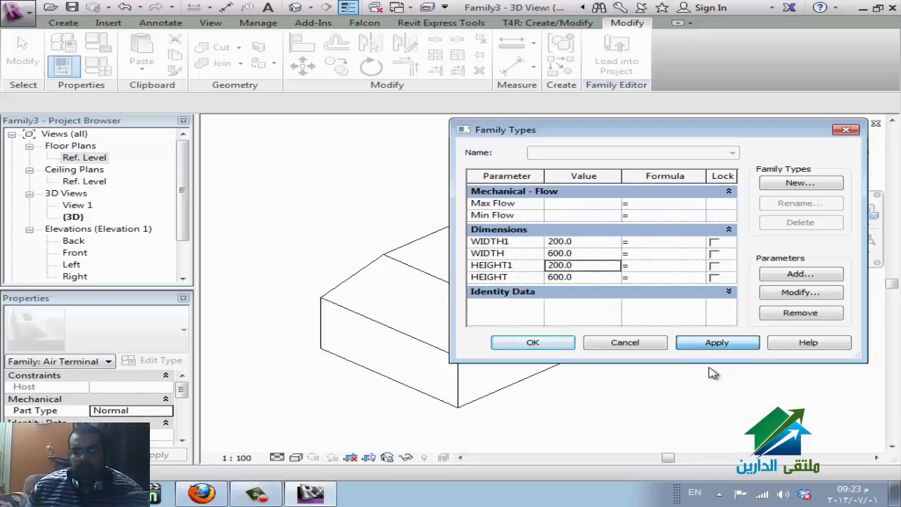
Change WIDTH1 and HEIGHT1 to 400, apply, and close Family Types.
drag(609, 129, 672, 135)
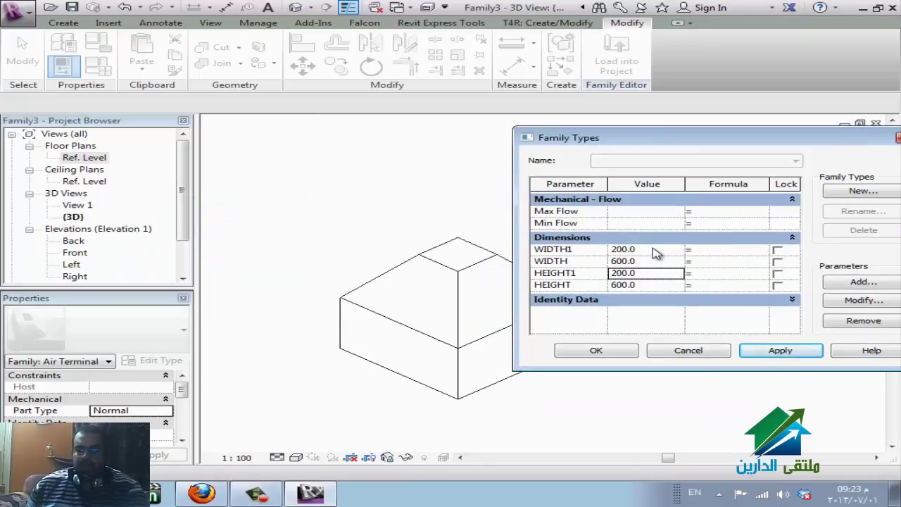
click(654, 249)
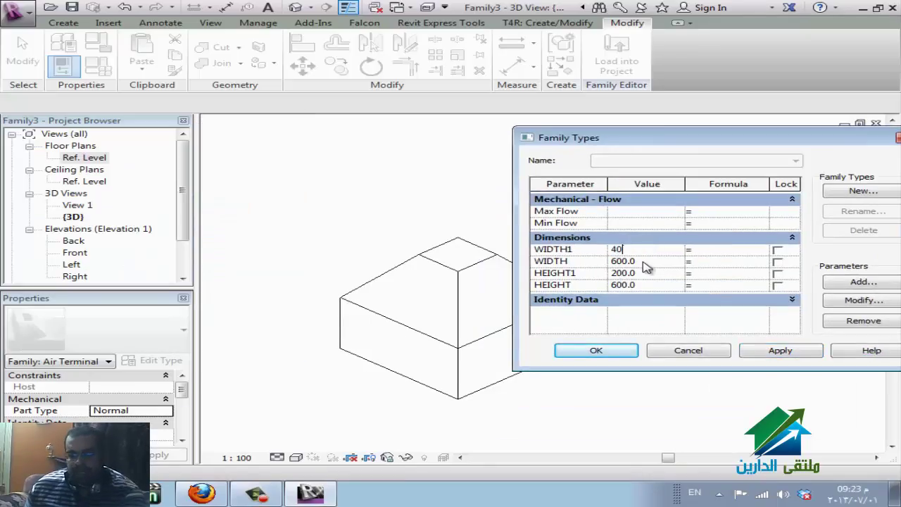
click(646, 274)
text(40)
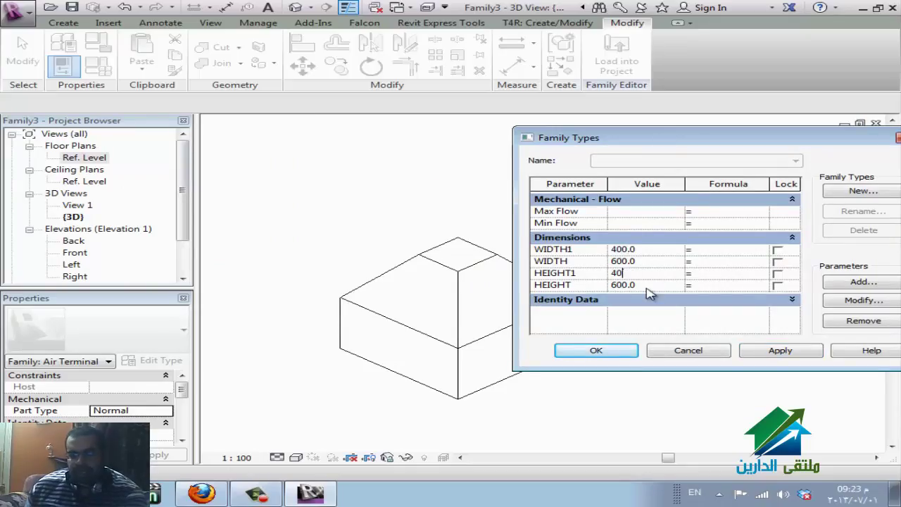
text(0)
click(763, 359)
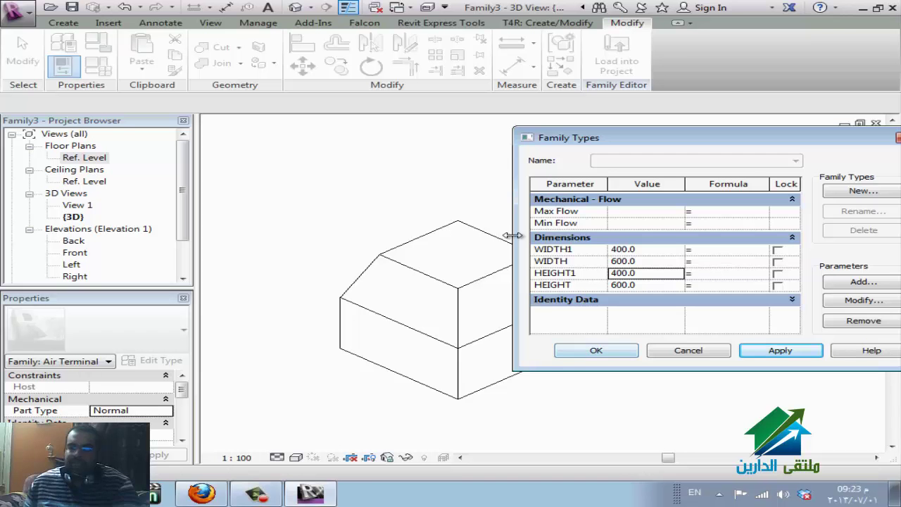
click(596, 351)
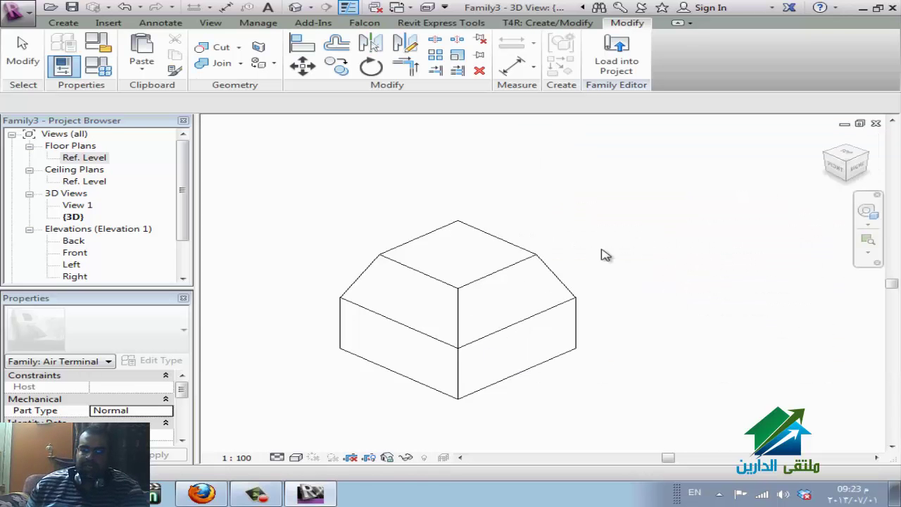
Check the WizIQ session in the browser, then open the Ref. Level floor plan.
click(209, 492)
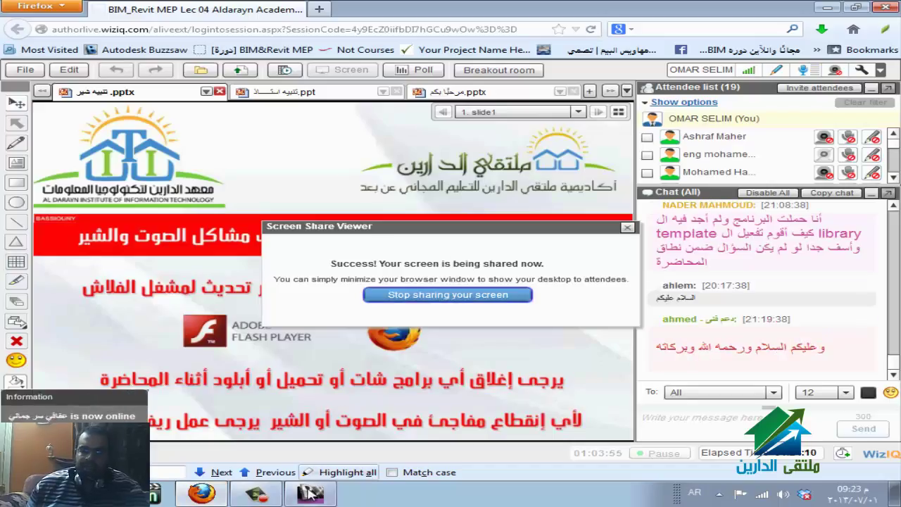
click(314, 497)
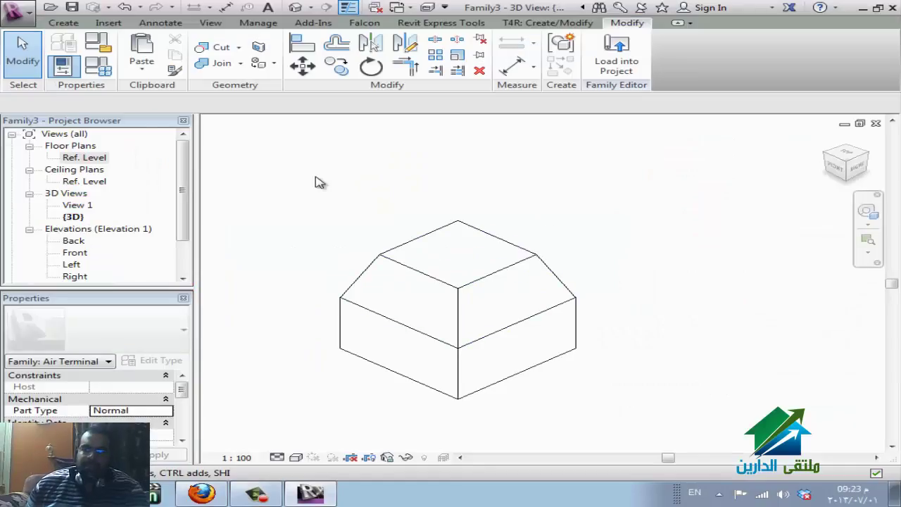
double_click(84, 159)
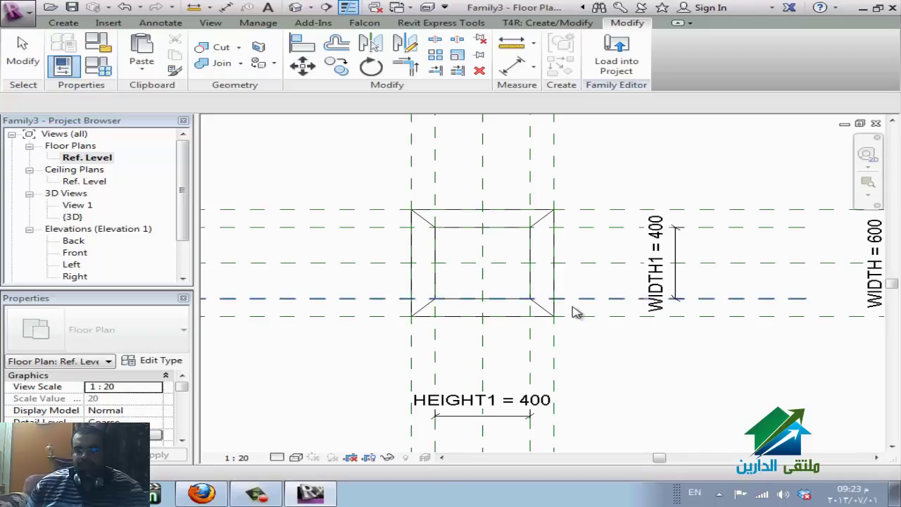
Load the air terminal family into ELDAREEN.RTE and zoom out in the project floor plan.
click(590, 380)
click(616, 58)
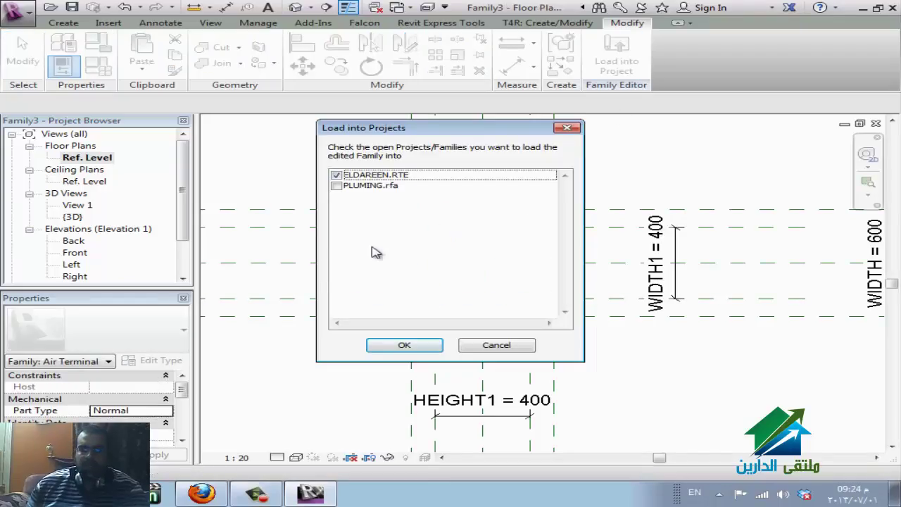
drag(402, 348, 373, 271)
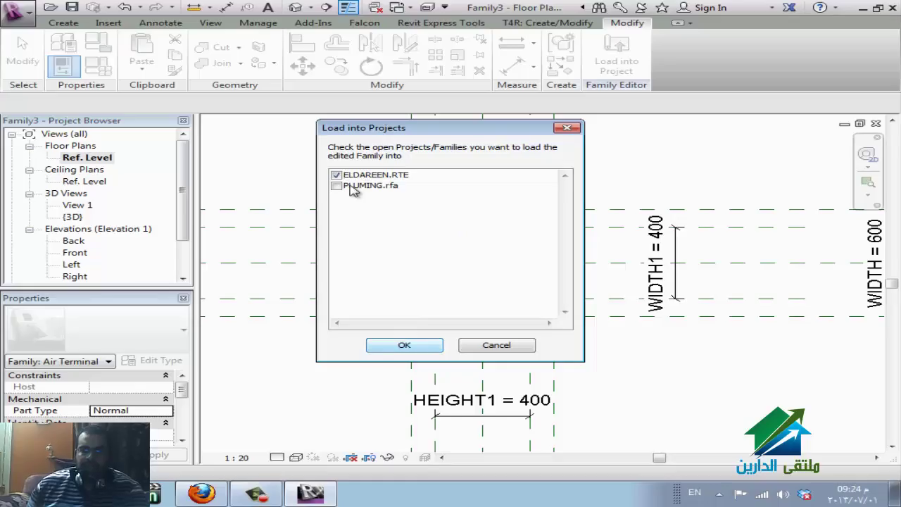
click(421, 346)
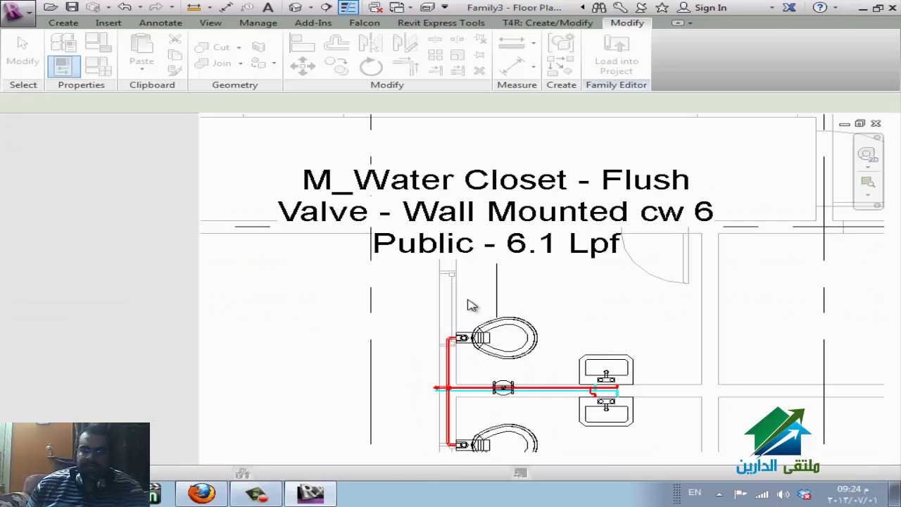
scroll(387, 299, down, 5)
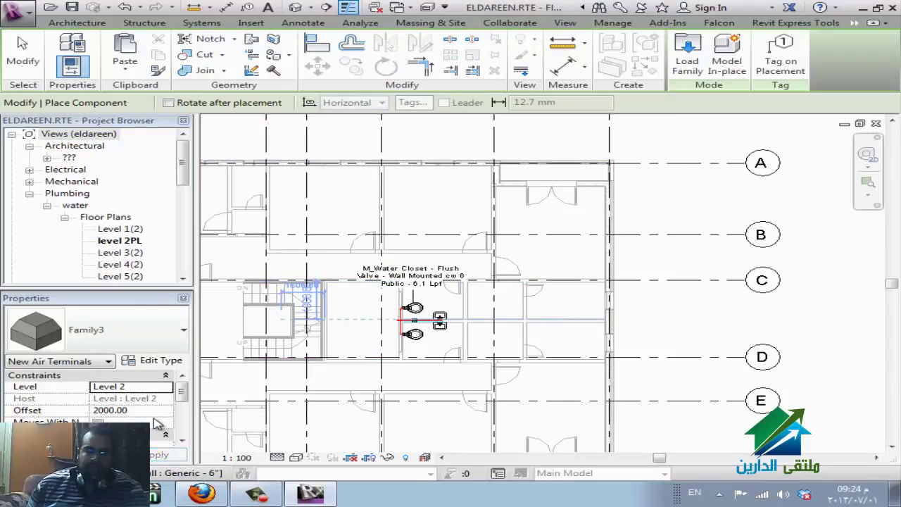
Turn on Air Terminals and all Duct categories via VG, then place Family3 between grids A and B.
click(558, 212)
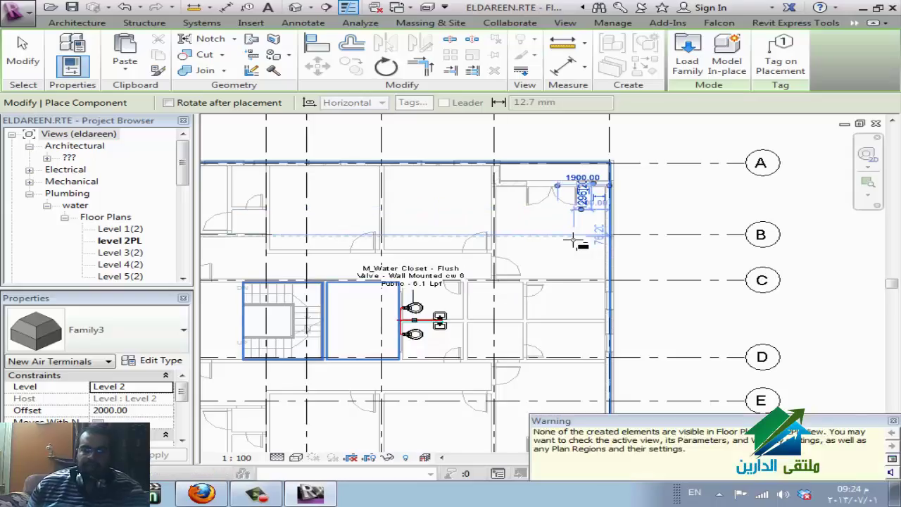
key(Escape)
key(Escape)
key(v)
key(g)
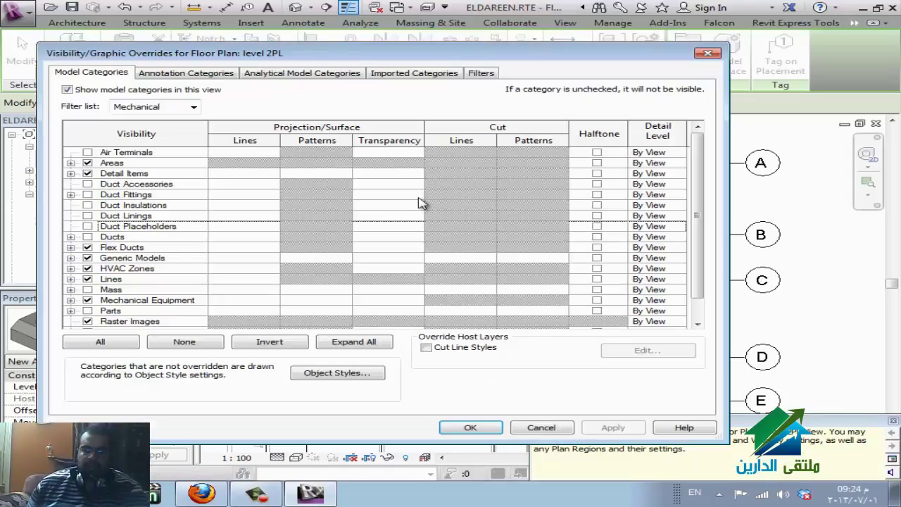
click(87, 152)
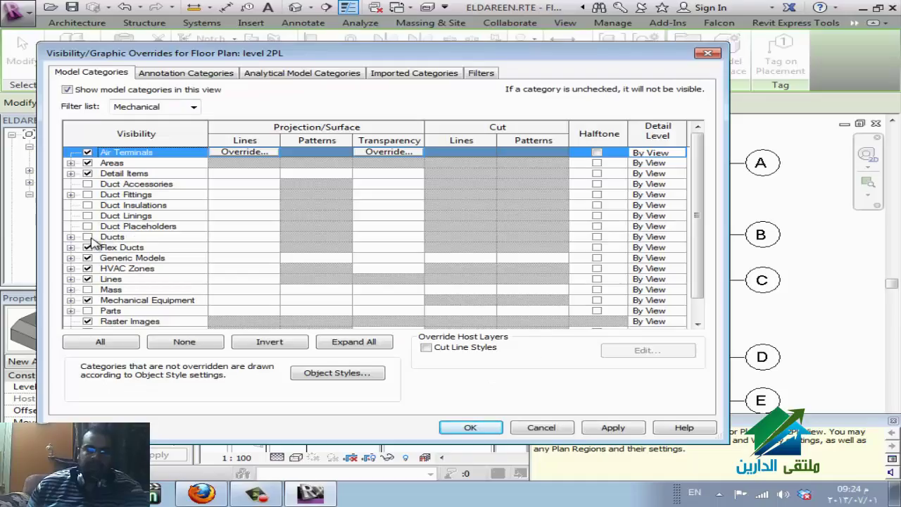
click(87, 236)
click(87, 226)
click(87, 215)
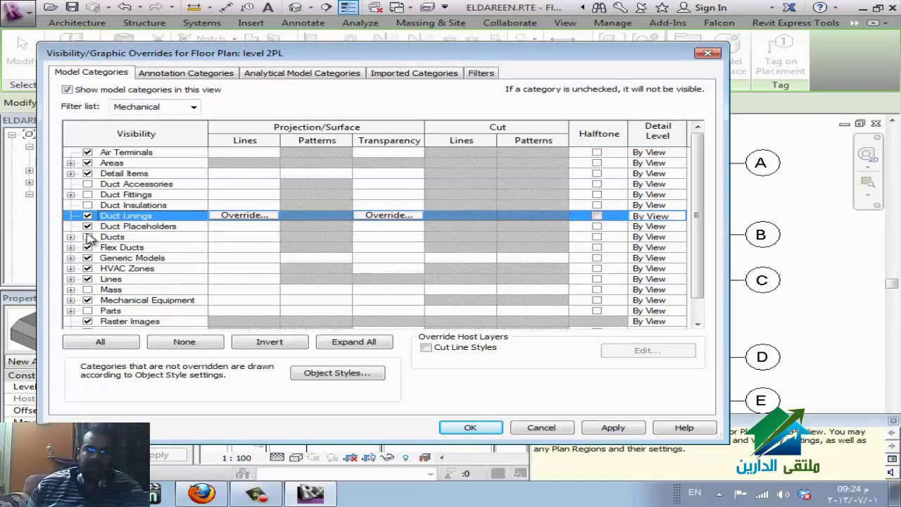
click(87, 236)
click(87, 205)
click(87, 195)
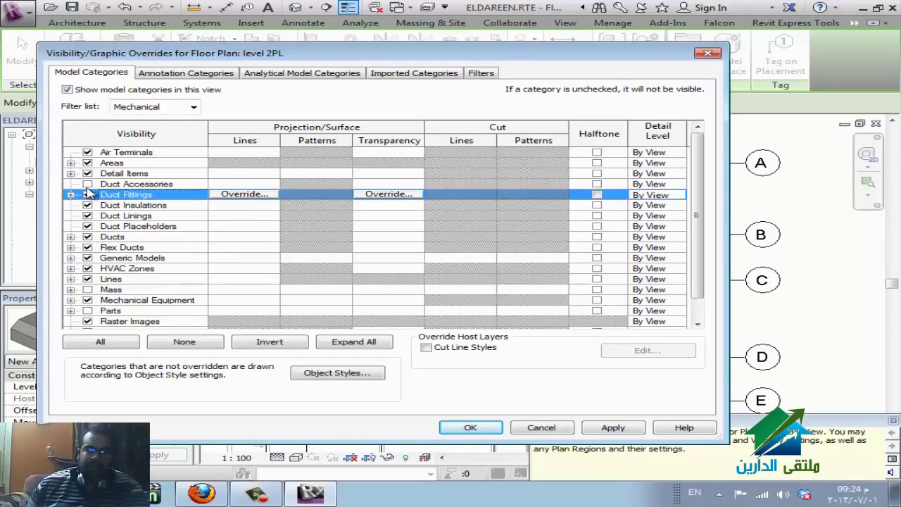
click(87, 183)
click(470, 427)
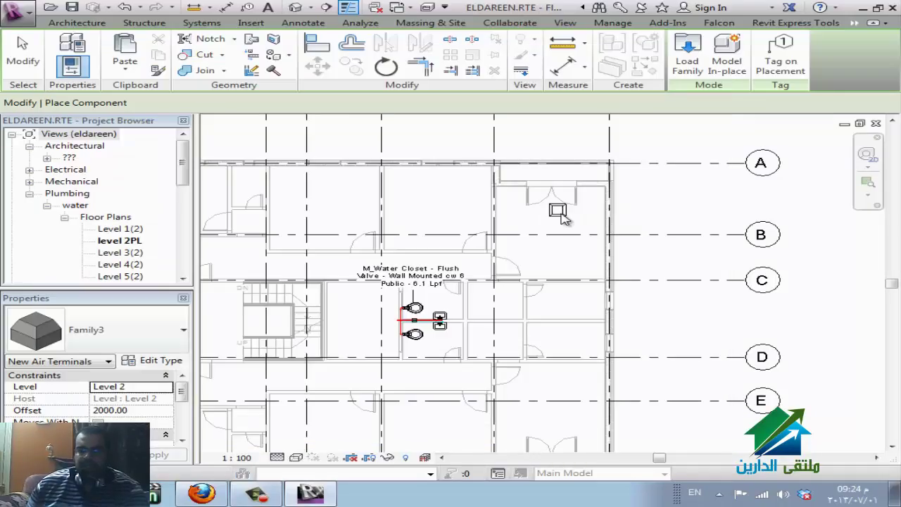
click(563, 218)
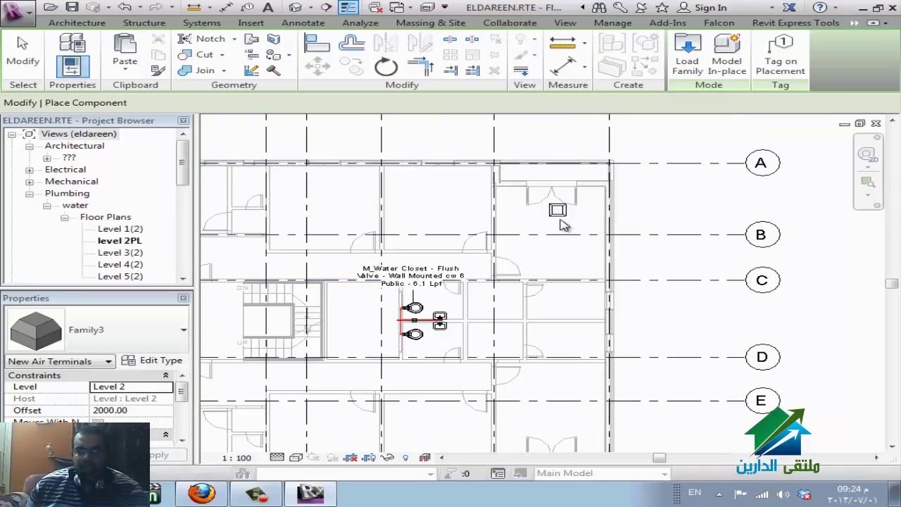
key(Escape)
key(Escape)
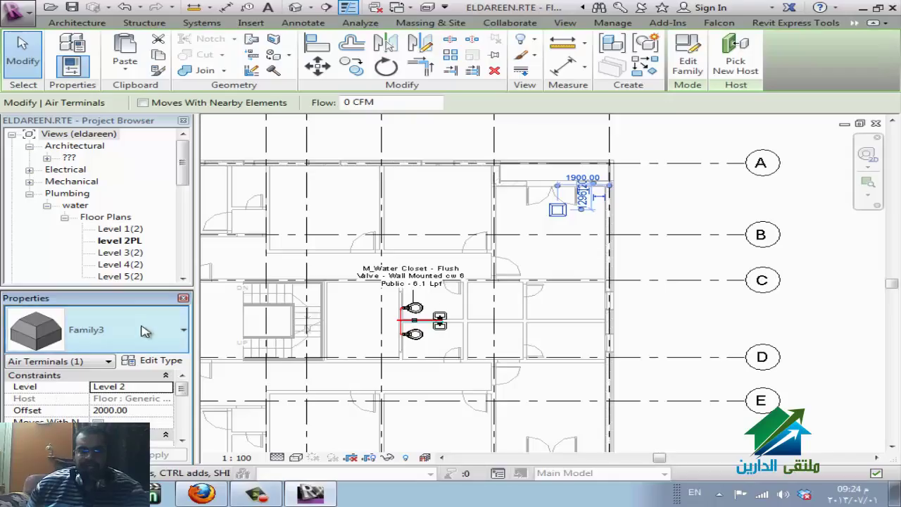
Check the placed terminal's type list in Properties, keeping it as Family3.
click(144, 332)
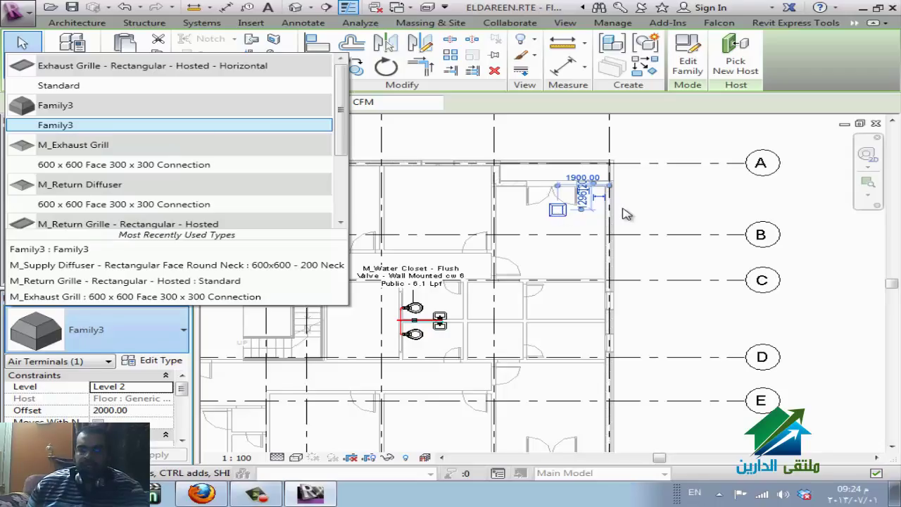
click(660, 207)
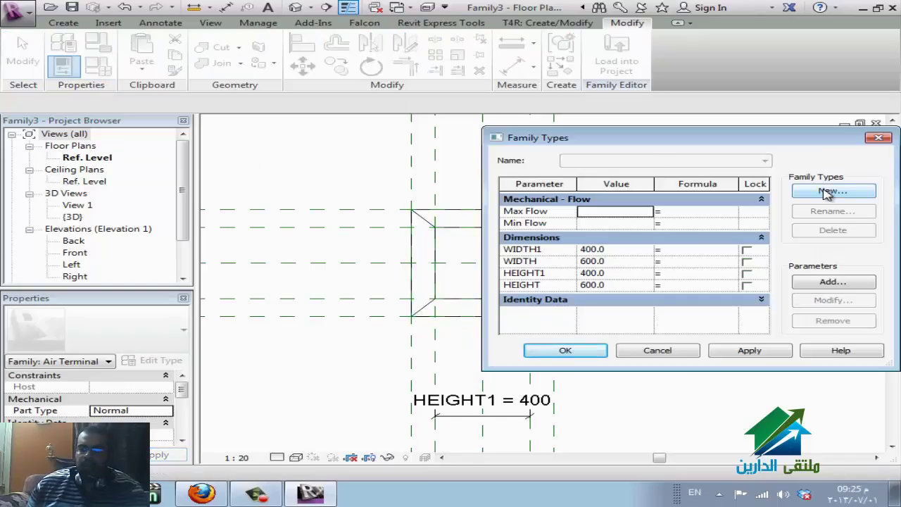
Create new family types named 600 N 200, 600 N 300 and 400 N 200.
click(833, 191)
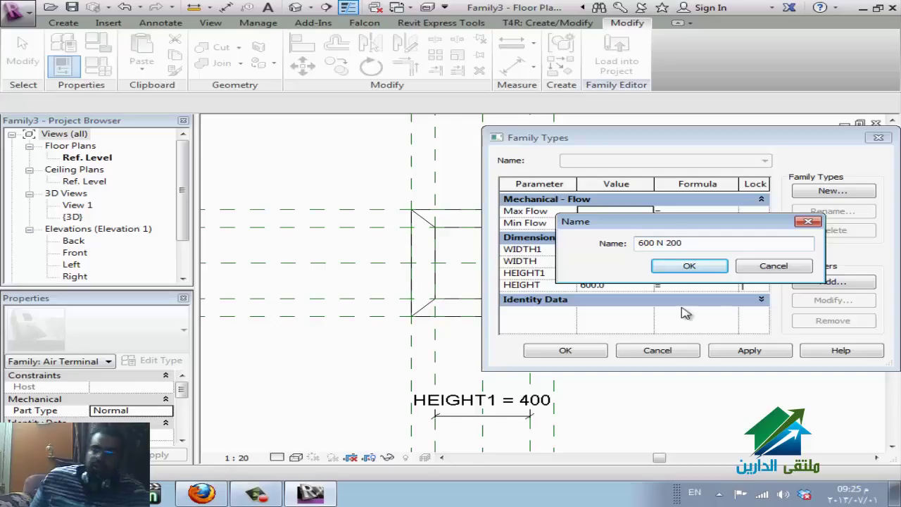
click(701, 269)
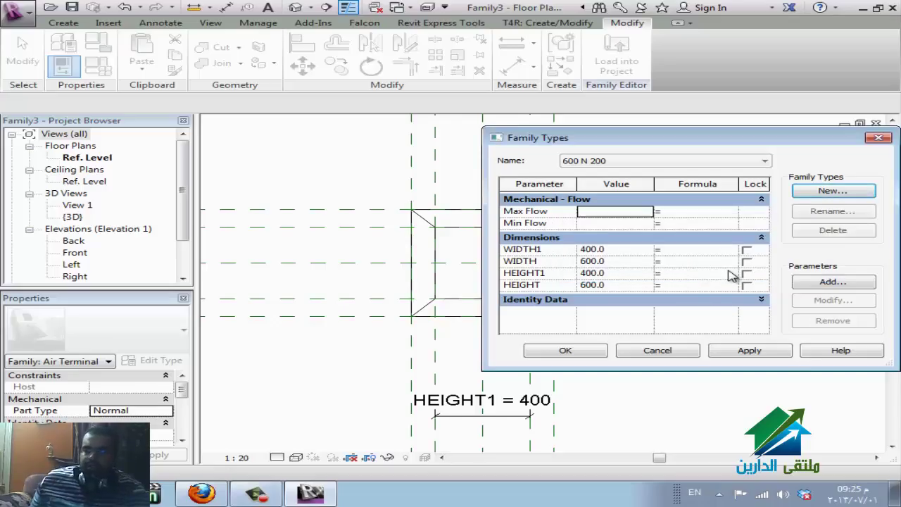
click(847, 199)
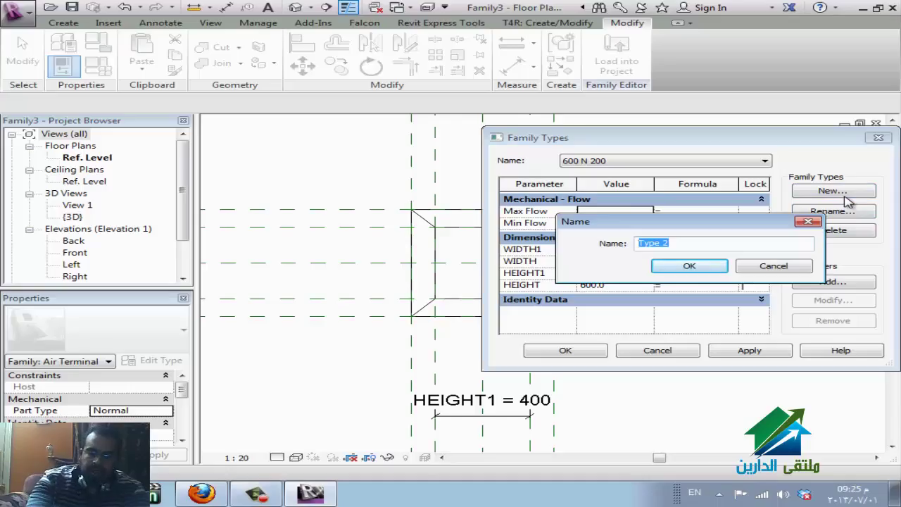
text(600 N  300)
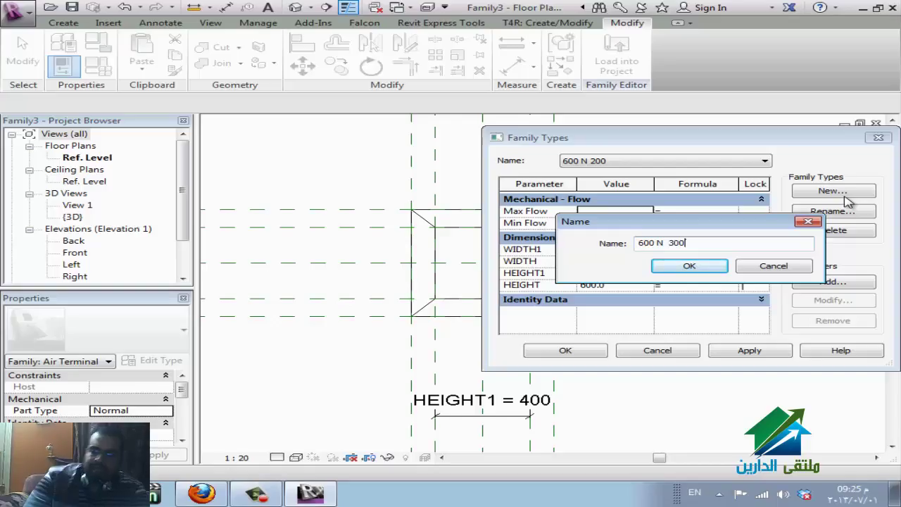
click(689, 267)
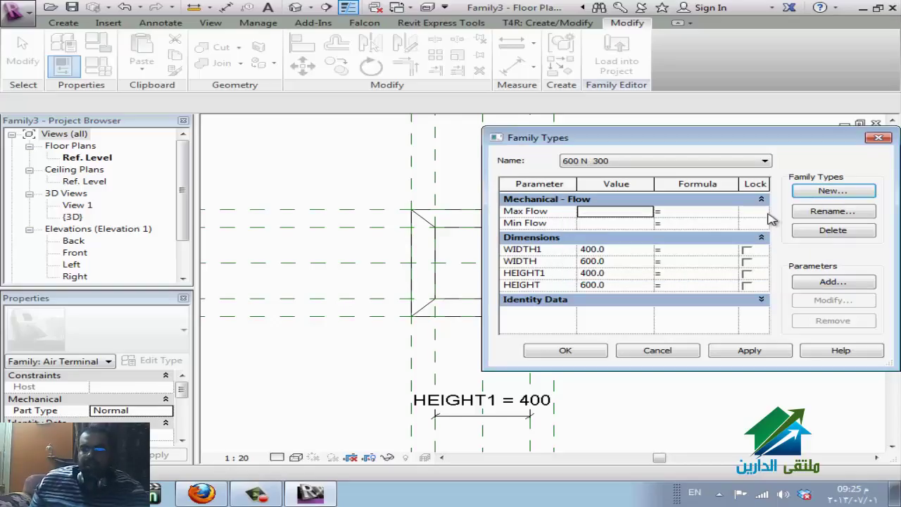
click(811, 197)
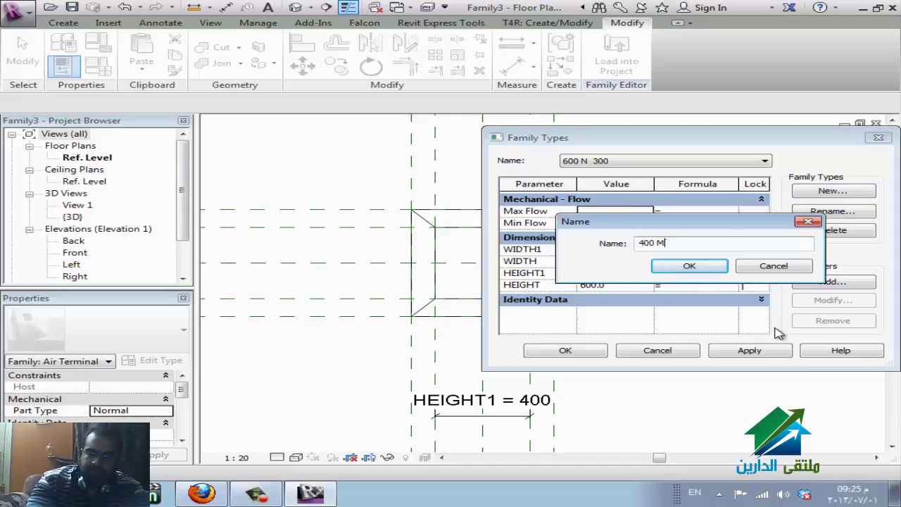
text(400 M)
key(BackSpace)
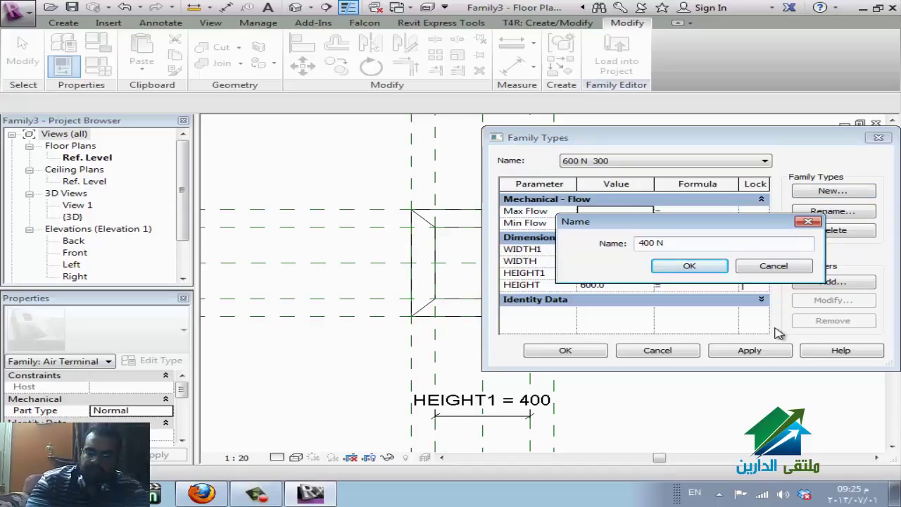
click(723, 272)
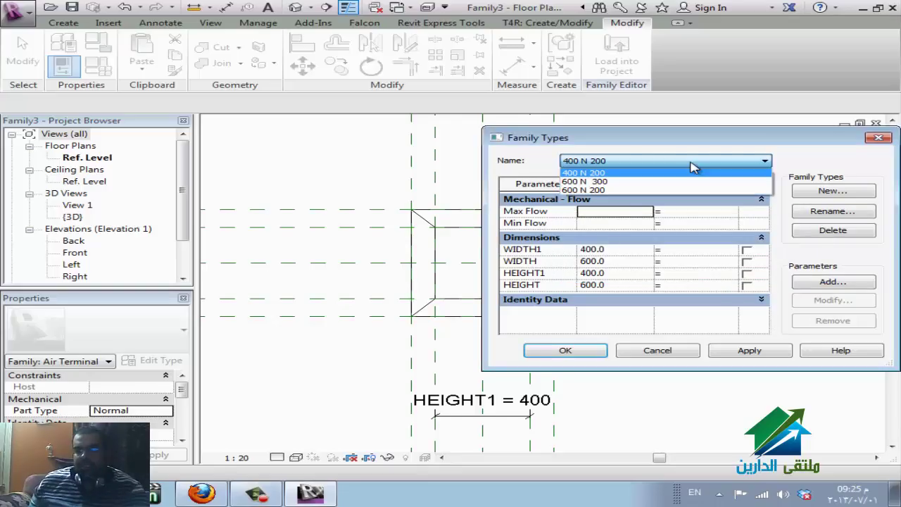
For type 400 N 200, set WIDTH and HEIGHT to 400 and WIDTH1 and HEIGHT1 to 200.
click(691, 166)
click(689, 166)
click(688, 167)
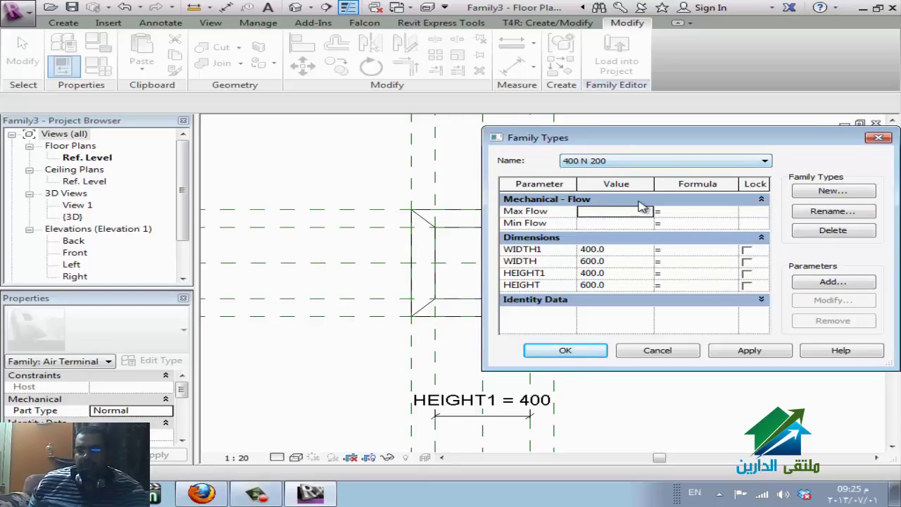
click(624, 261)
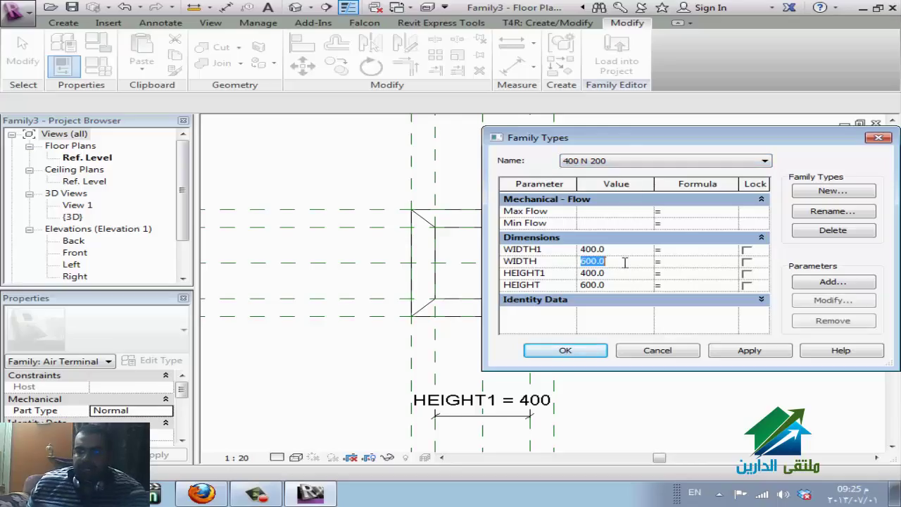
text(40)
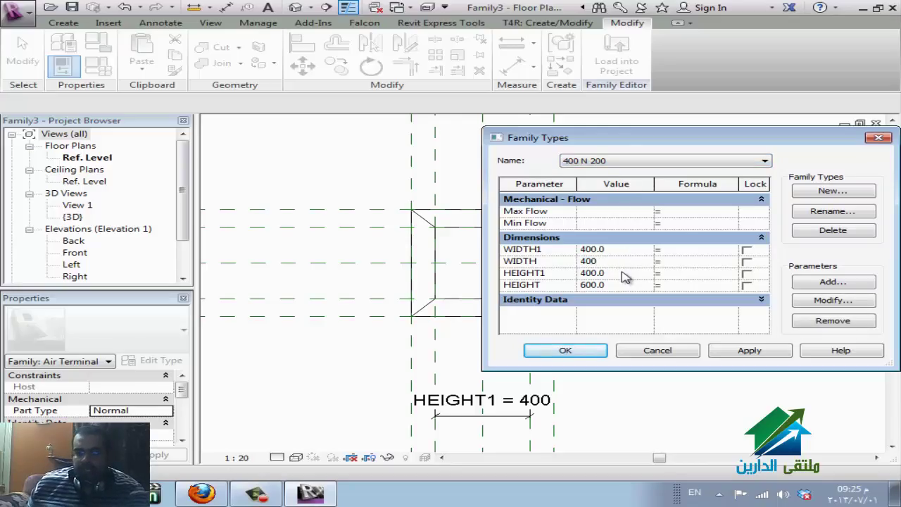
text(0)
click(623, 285)
text(4)
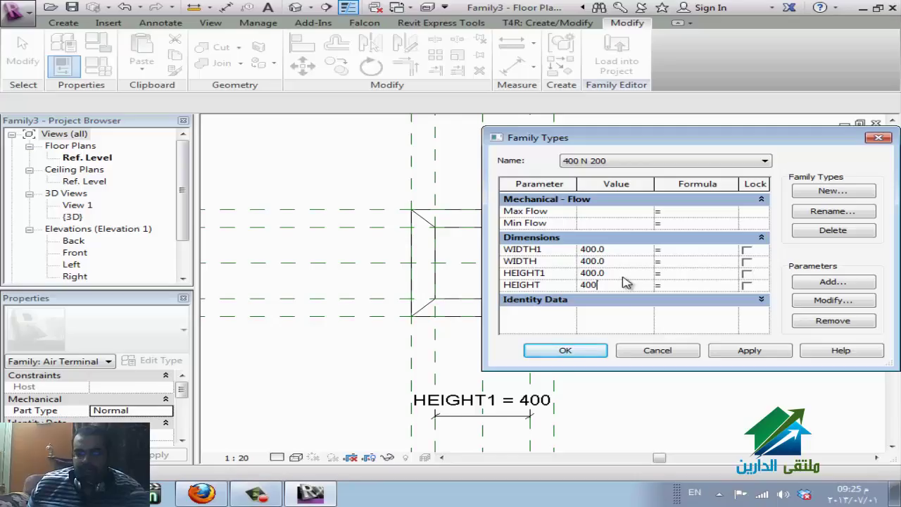
click(624, 273)
text(200)
click(627, 249)
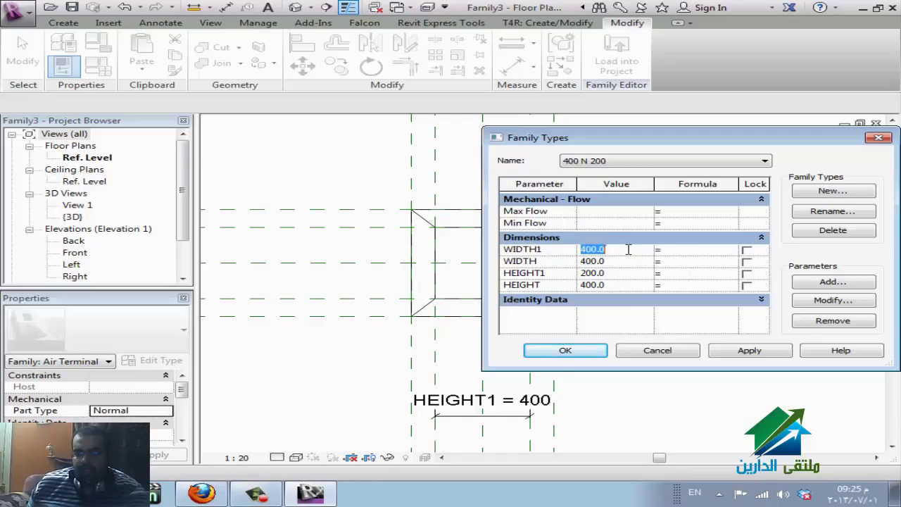
text(200)
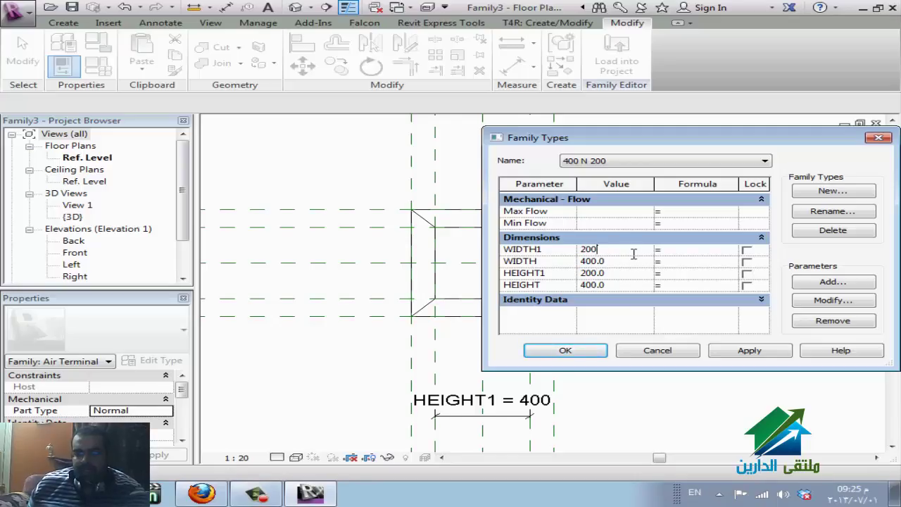
For type 600 N 300, set WIDTH1 and HEIGHT1 to 300.
click(686, 164)
click(667, 181)
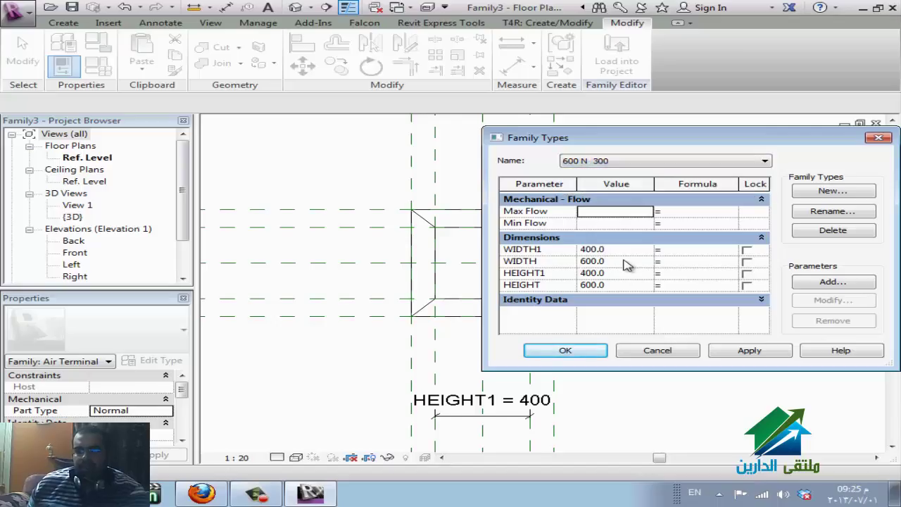
click(624, 248)
text(300)
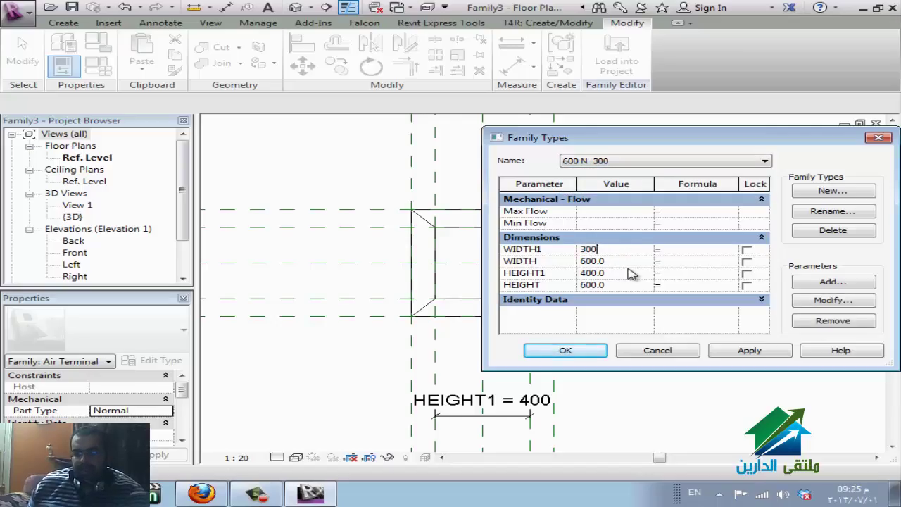
click(628, 272)
text(300)
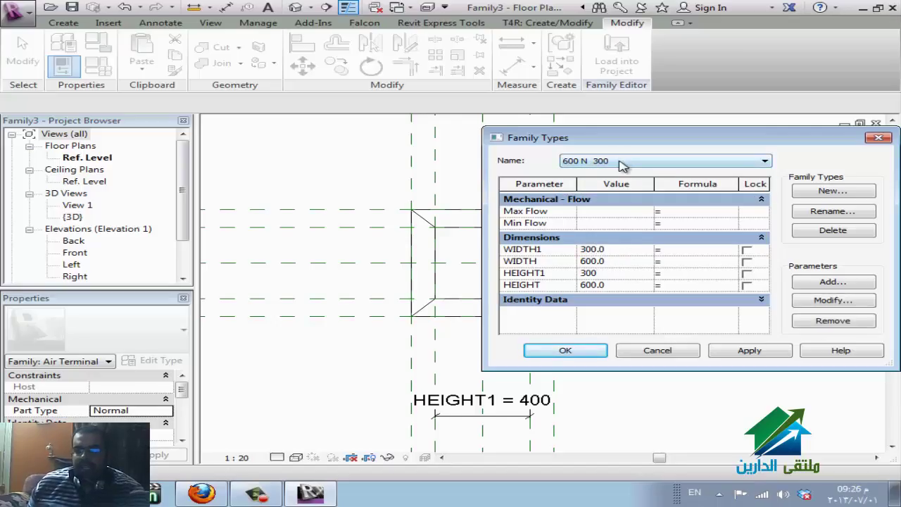
For type 600 N 200, set WIDTH1 and HEIGHT1 to 200, then apply and close Family Types.
click(623, 161)
click(619, 190)
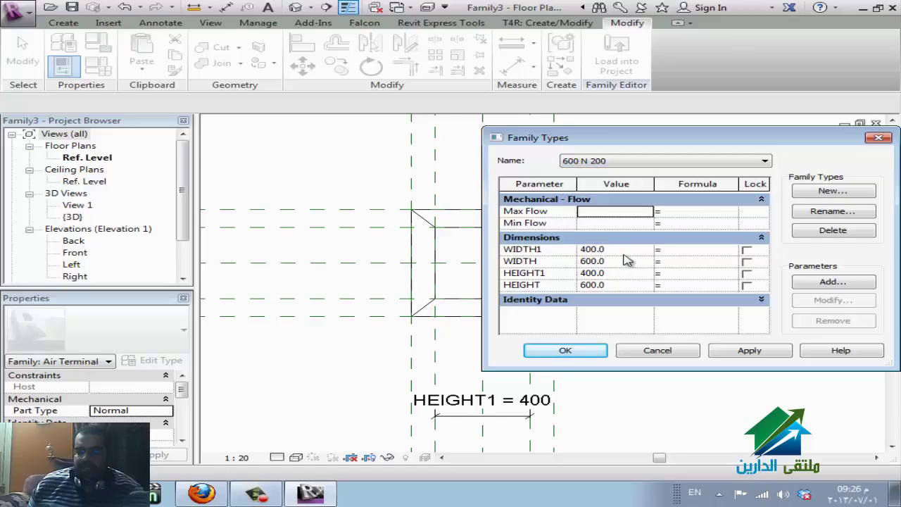
click(625, 249)
text(200)
click(626, 273)
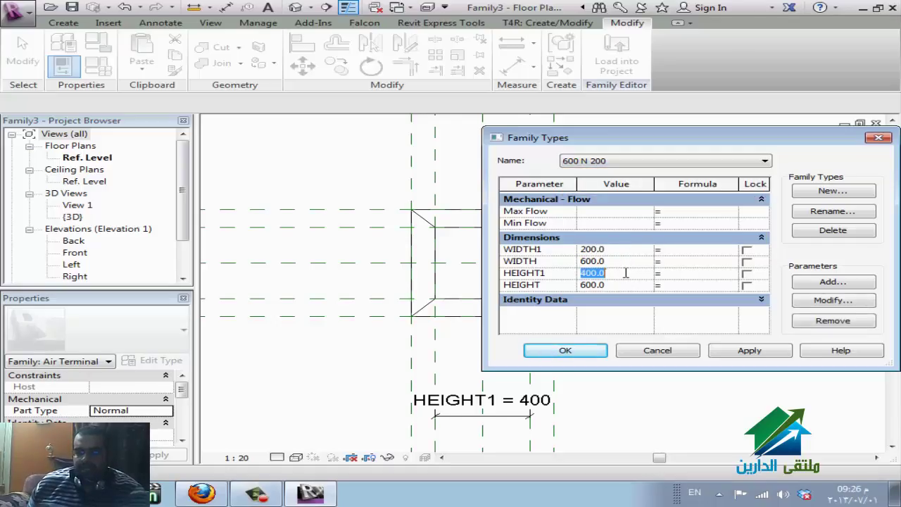
text(200)
click(750, 348)
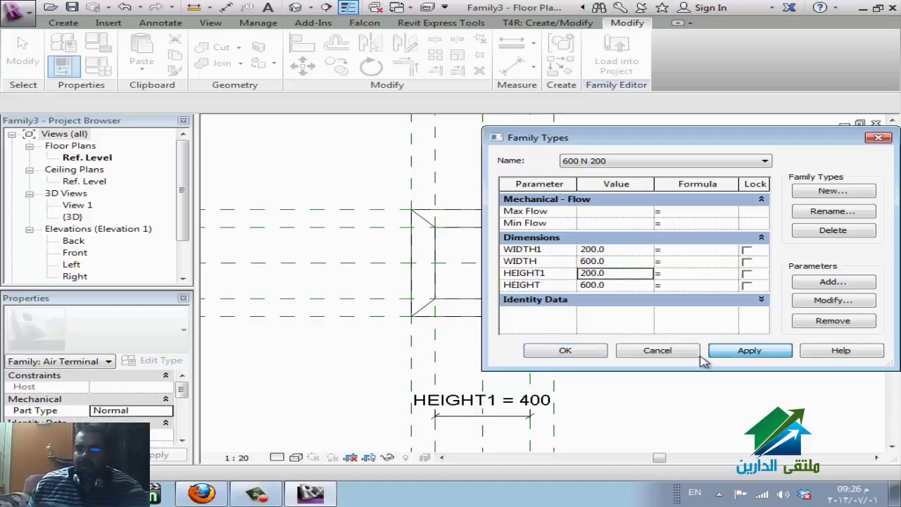
click(590, 356)
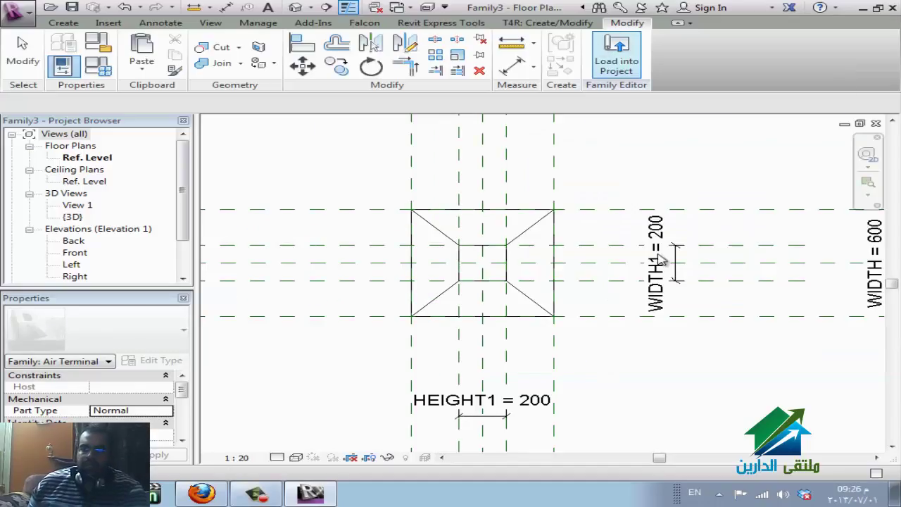
Load the family into the ELDAREEN project, overwriting the existing version and its parameter values.
click(604, 49)
click(407, 348)
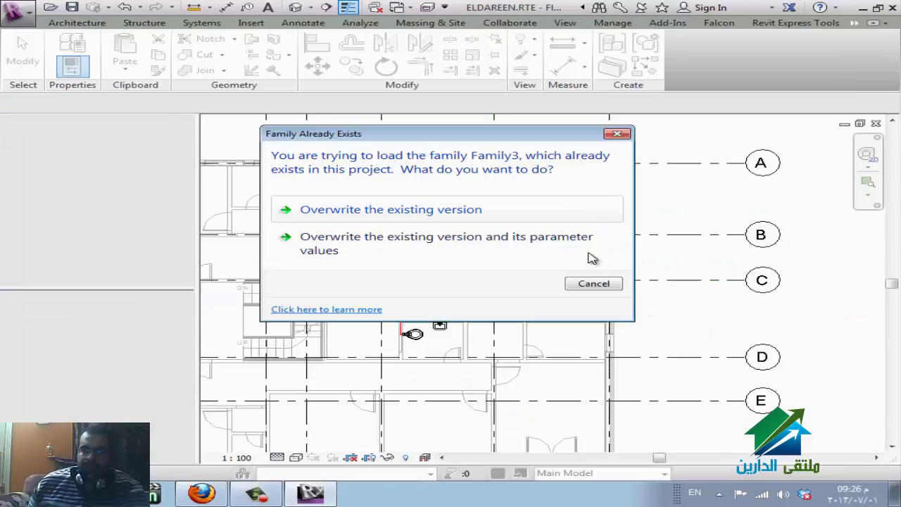
click(581, 260)
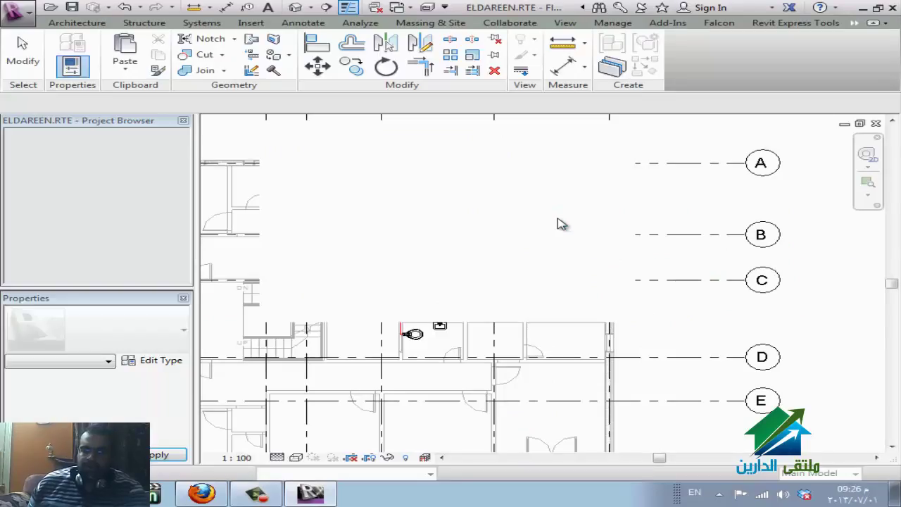
Switch the placed air terminal to type 600 N 200, then to 600 N 300.
click(558, 212)
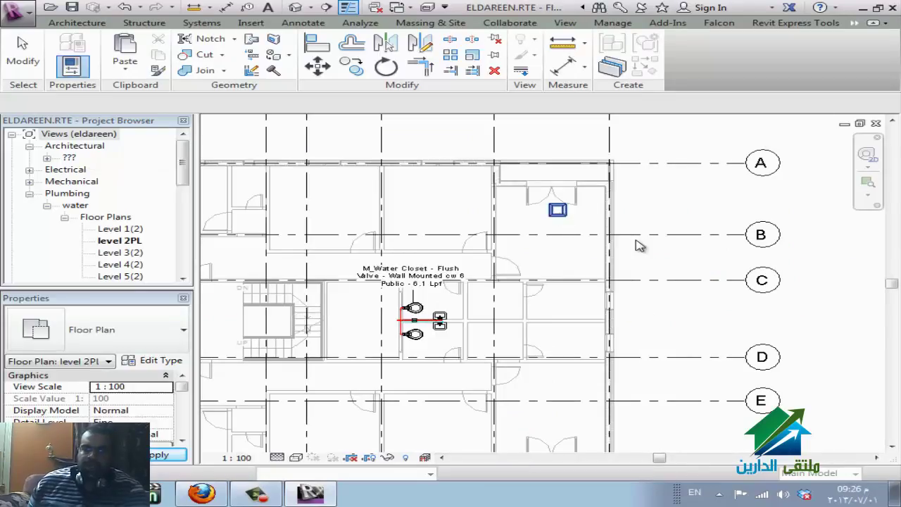
key(Escape)
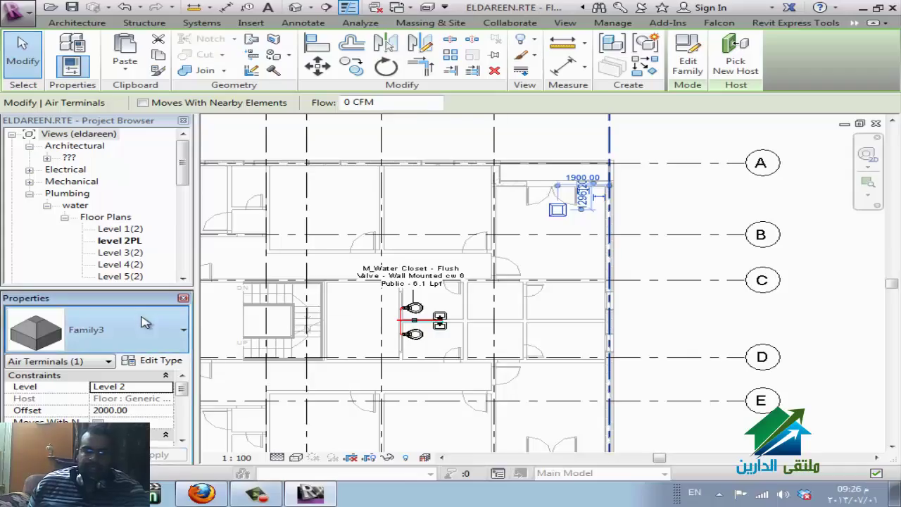
click(141, 322)
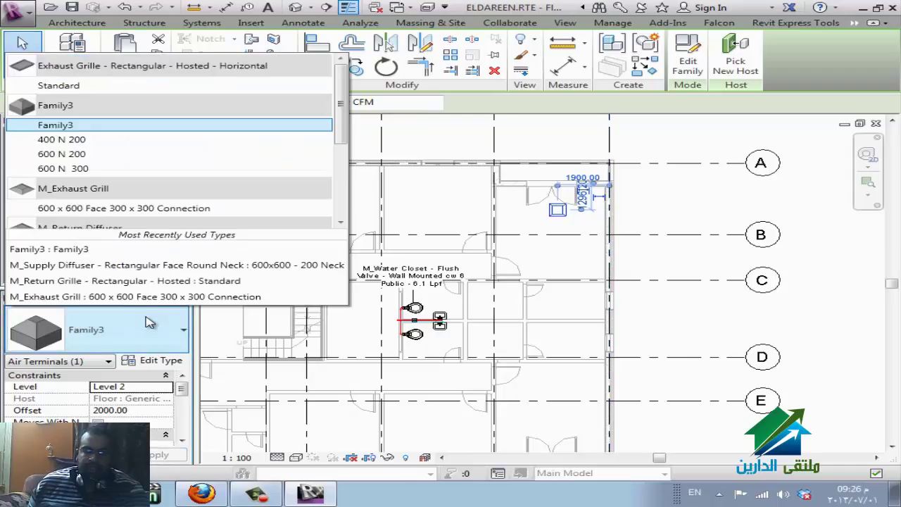
click(98, 153)
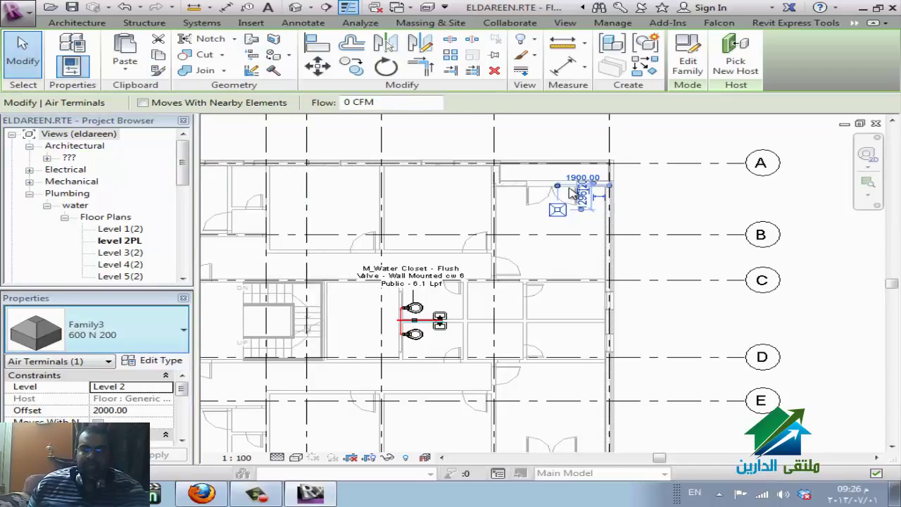
click(148, 326)
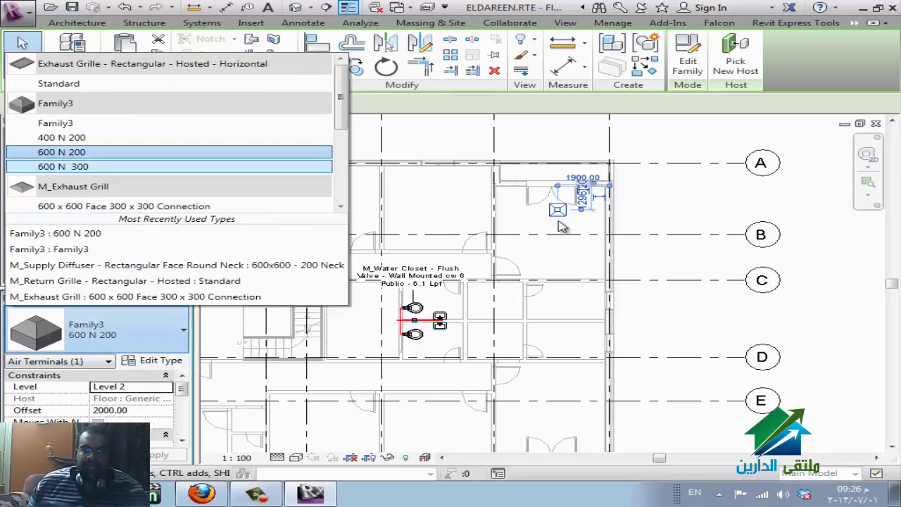
key(Return)
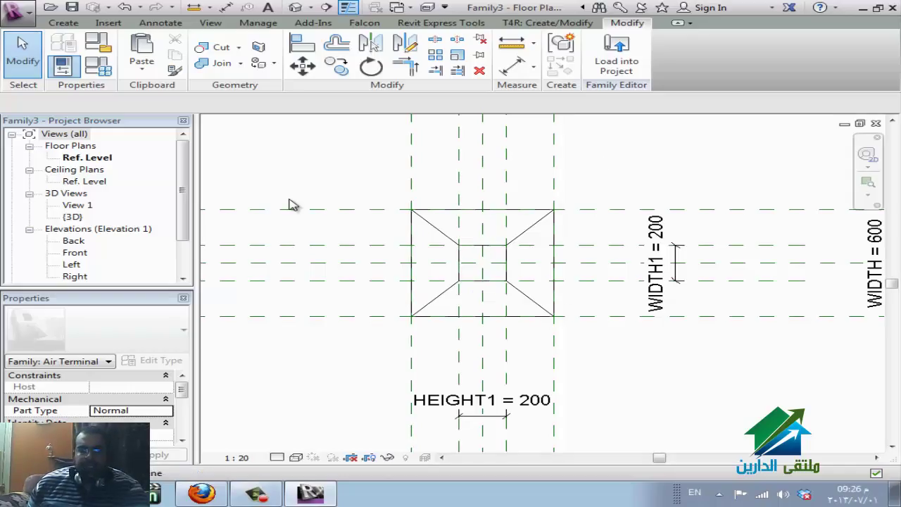
Add an instance parameter FLOW of HVAC Air Flow type, grouped under Mechanical - Flow.
click(99, 65)
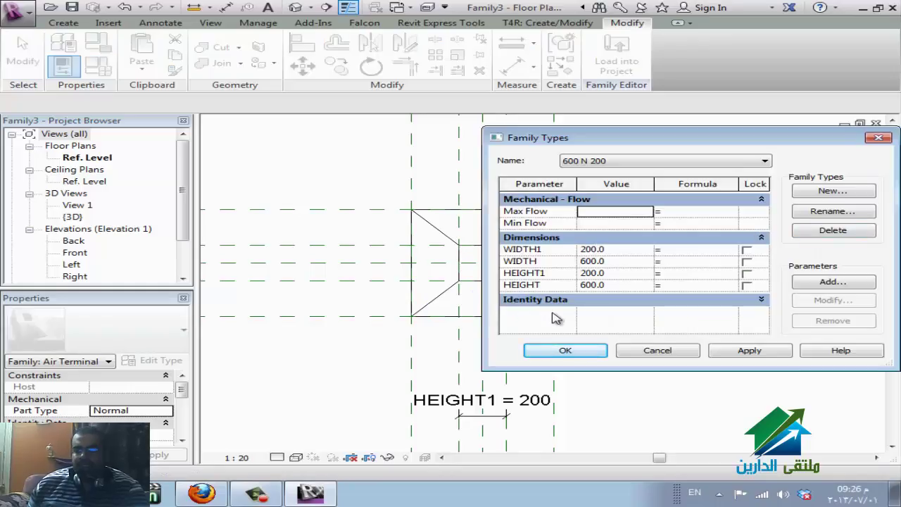
click(832, 282)
text(FLOW)
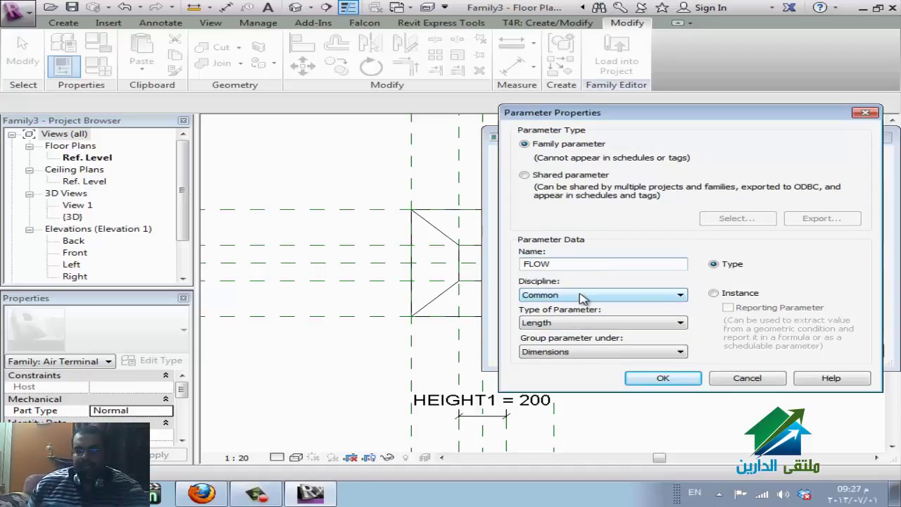
click(581, 298)
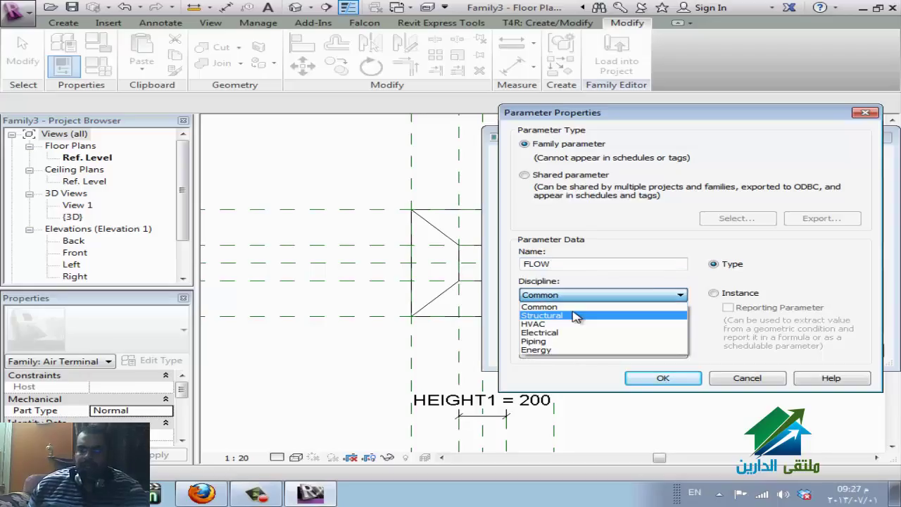
click(569, 322)
click(569, 322)
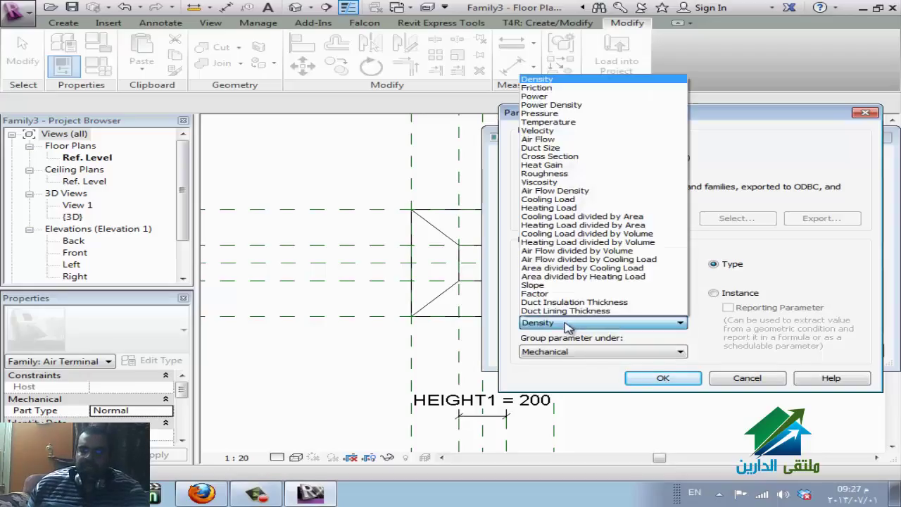
click(605, 145)
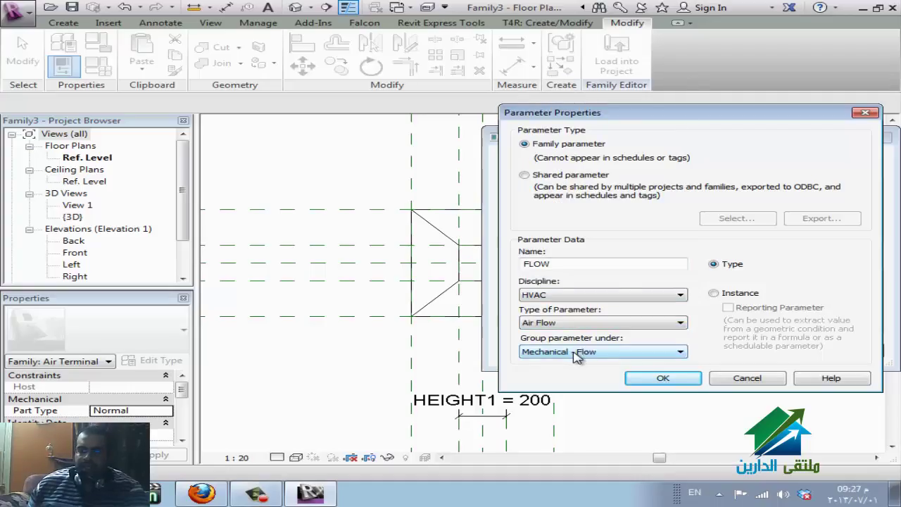
click(577, 357)
click(576, 353)
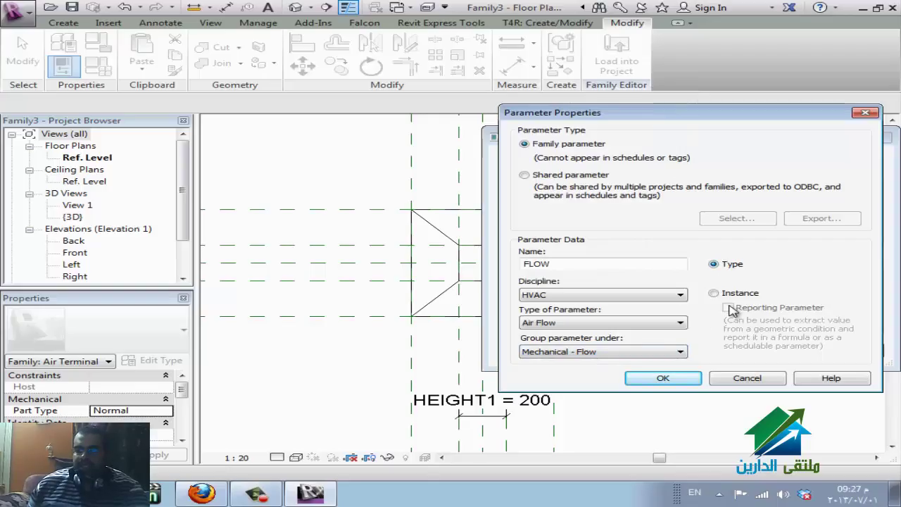
click(729, 294)
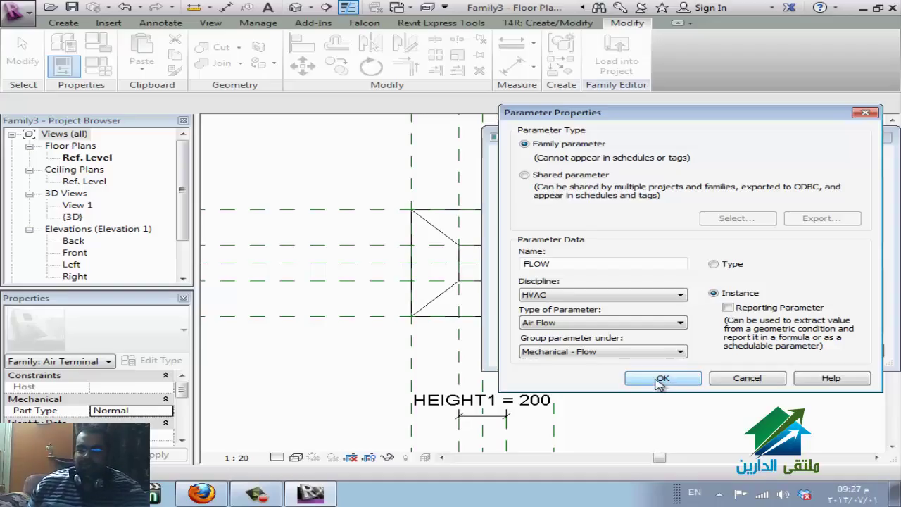
click(660, 380)
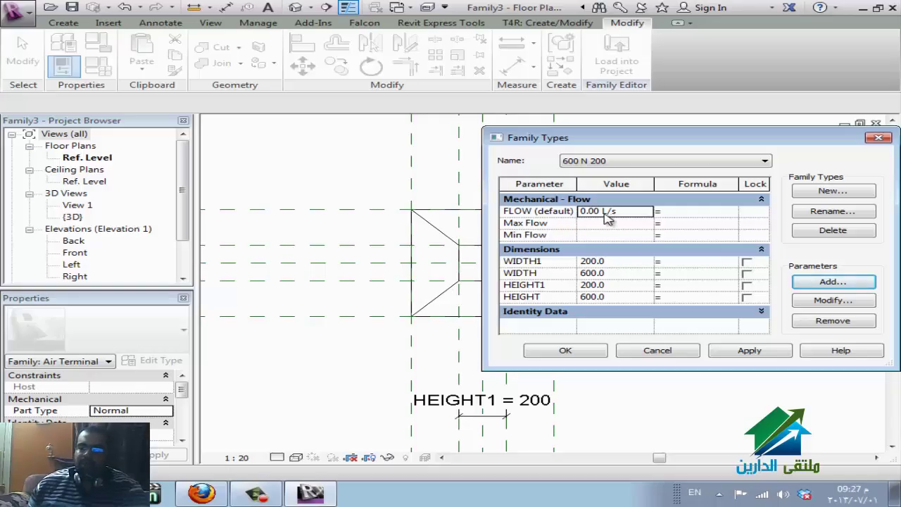
click(679, 212)
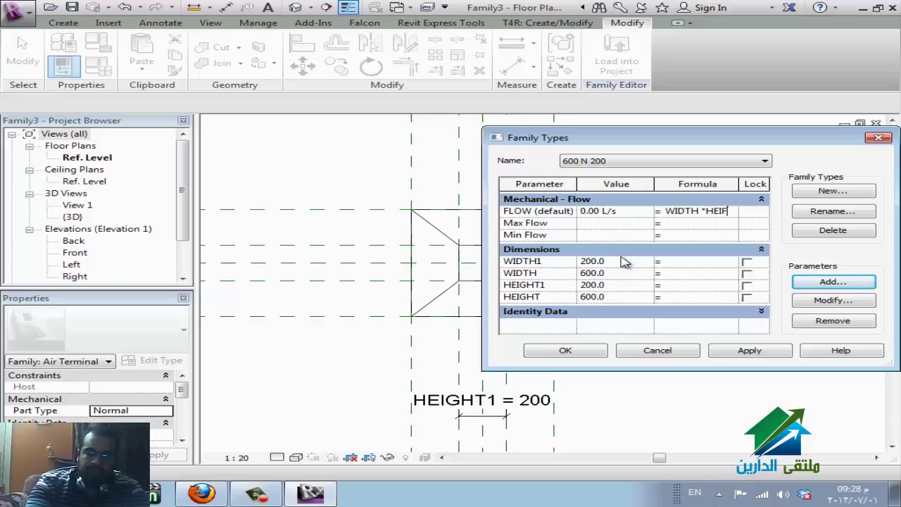
Clear the FLOW formula and set type 600 N 200's default flow to 200 L/s.
text(HT)
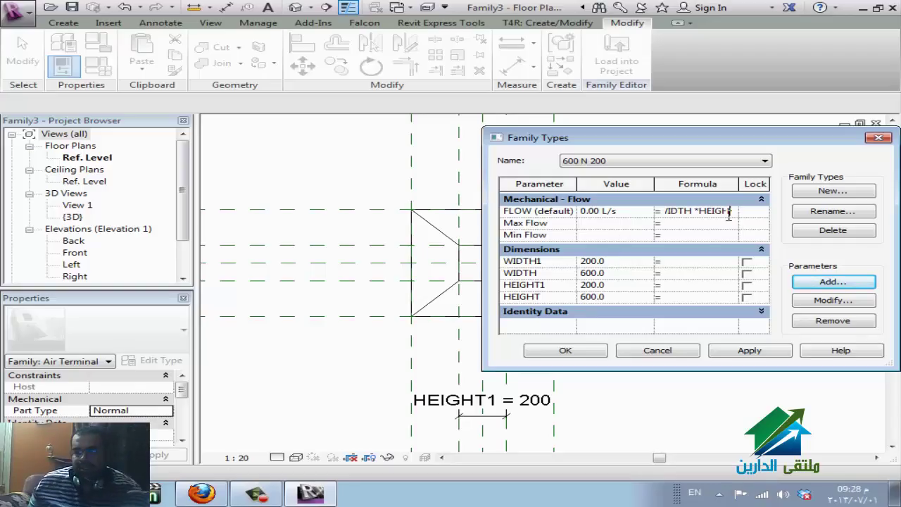
key(BackSpace)
key(BackSpace)
key(BackSpace)
key(BackSpace)
key(BackSpace)
key(BackSpace)
key(BackSpace)
key(BackSpace)
key(BackSpace)
key(BackSpace)
key(BackSpace)
key(BackSpace)
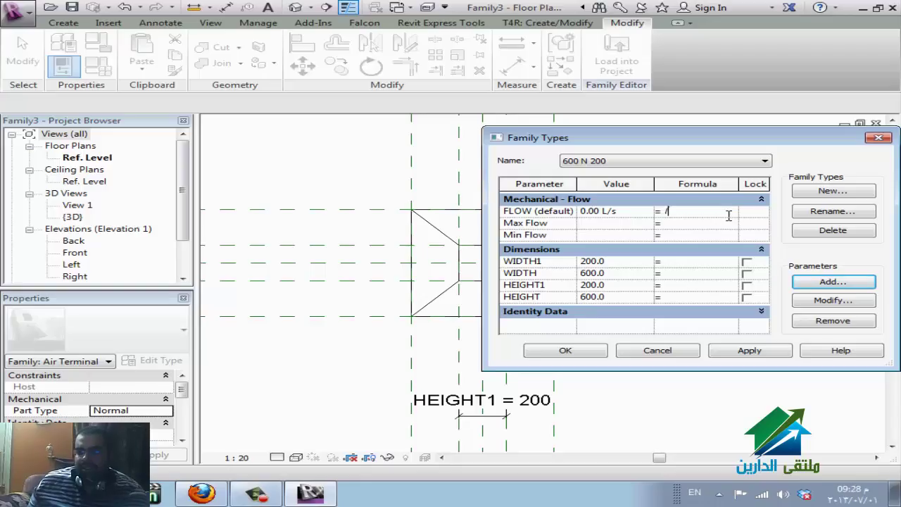
click(637, 223)
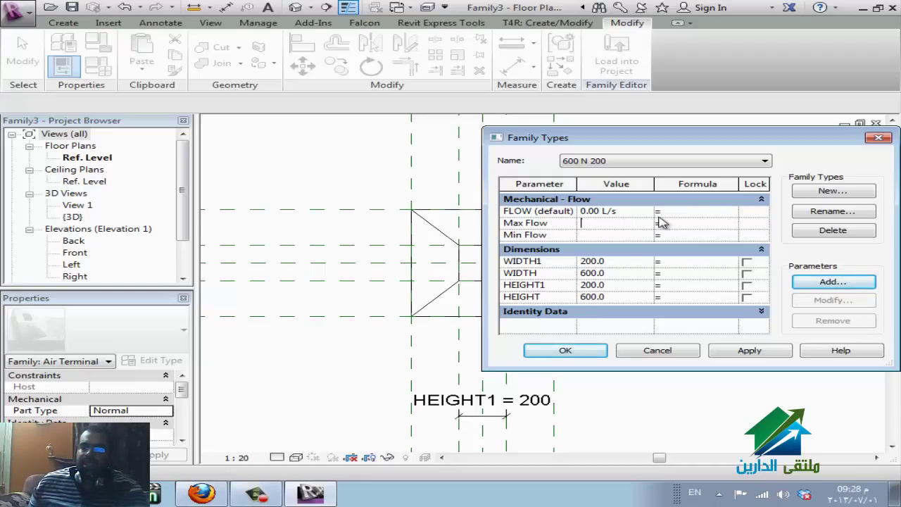
click(635, 210)
text(200)
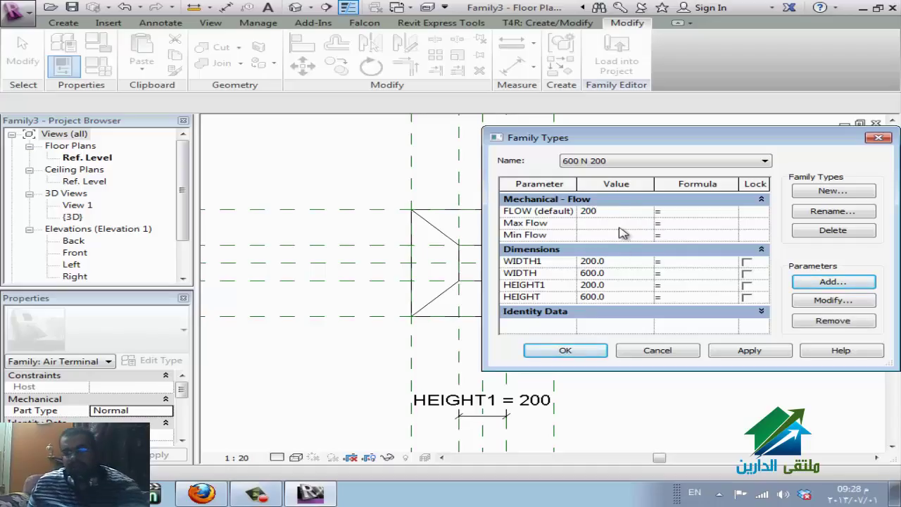
click(620, 224)
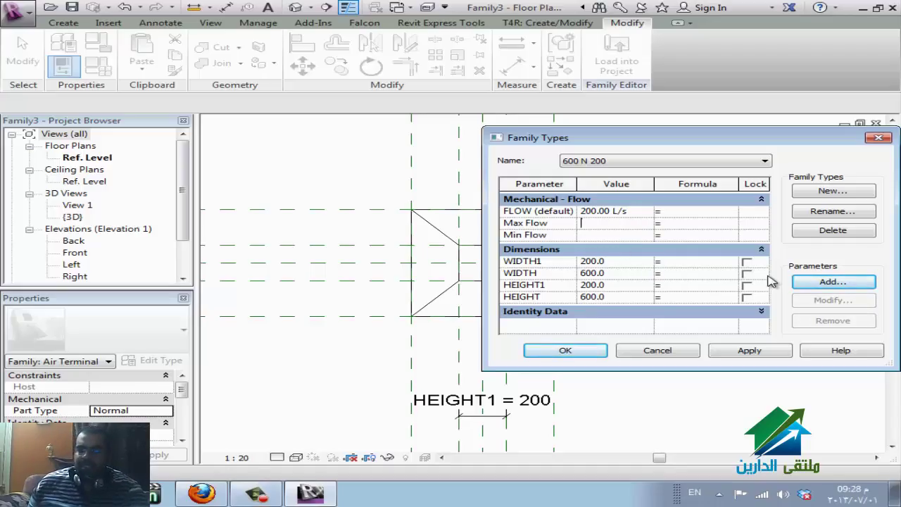
Set type 600 N 300's default FLOW to 100 L/s.
click(727, 161)
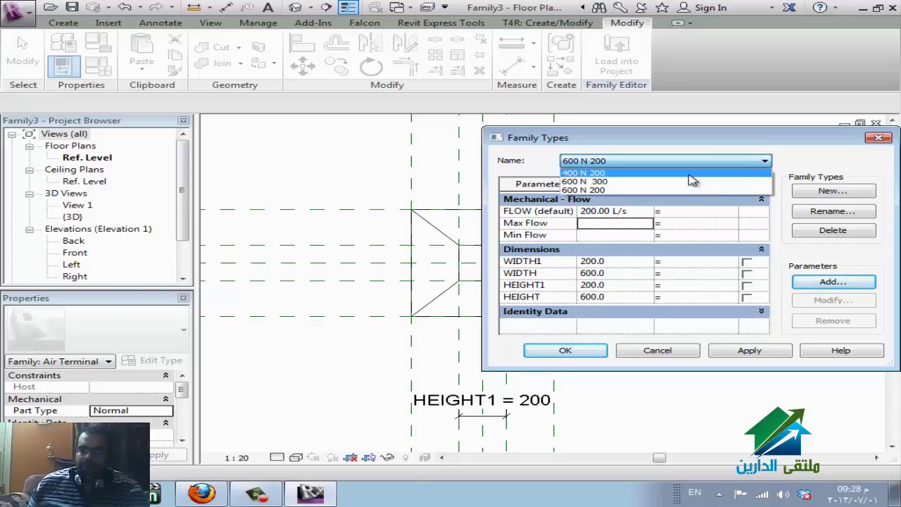
click(688, 174)
click(626, 162)
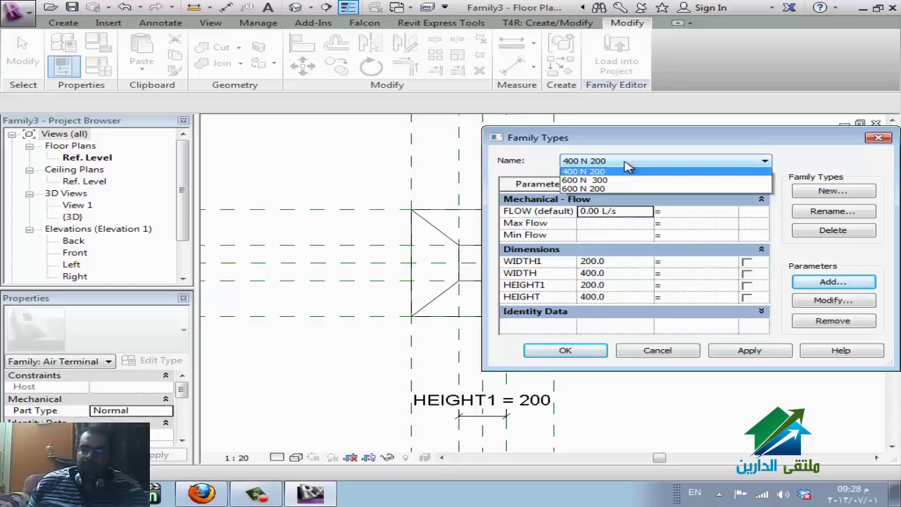
click(618, 189)
click(623, 163)
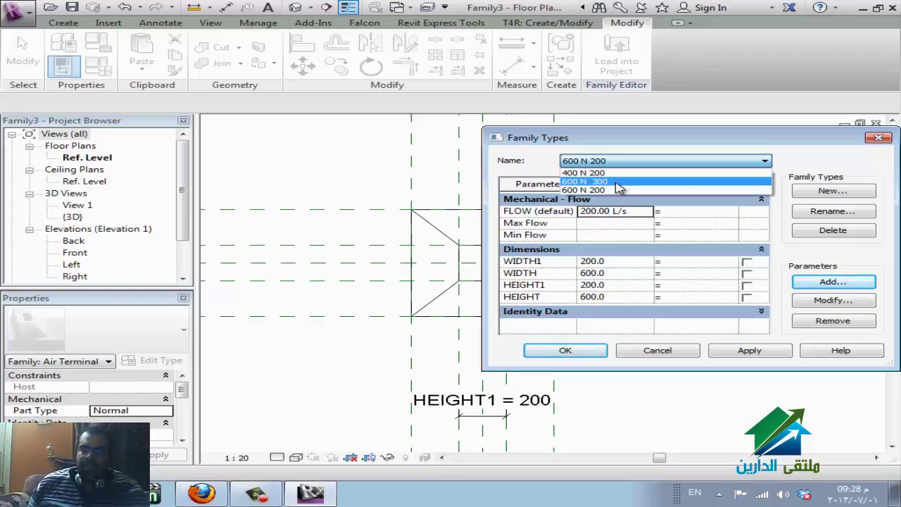
click(615, 182)
click(627, 211)
text(1)
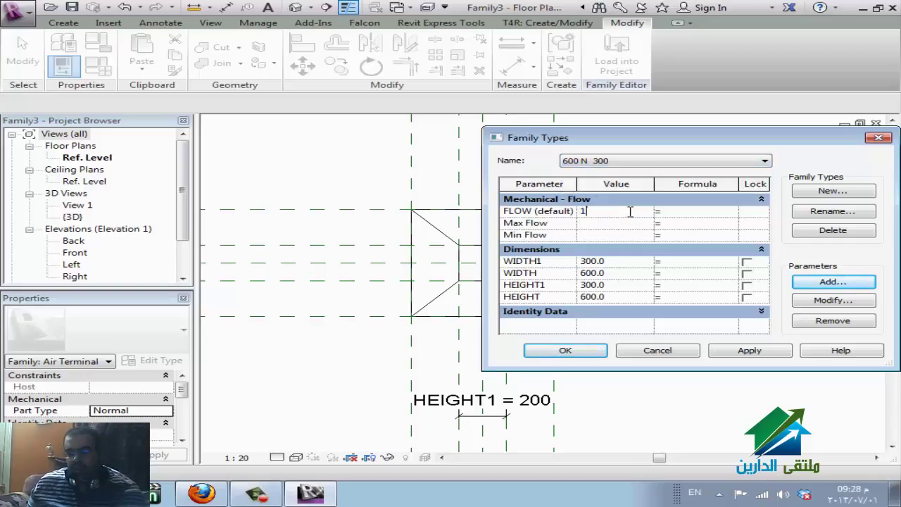
text(00)
click(632, 164)
Set type 400 N 200's default FLOW to 500 L/s, then apply and close Family Types.
click(634, 175)
click(634, 211)
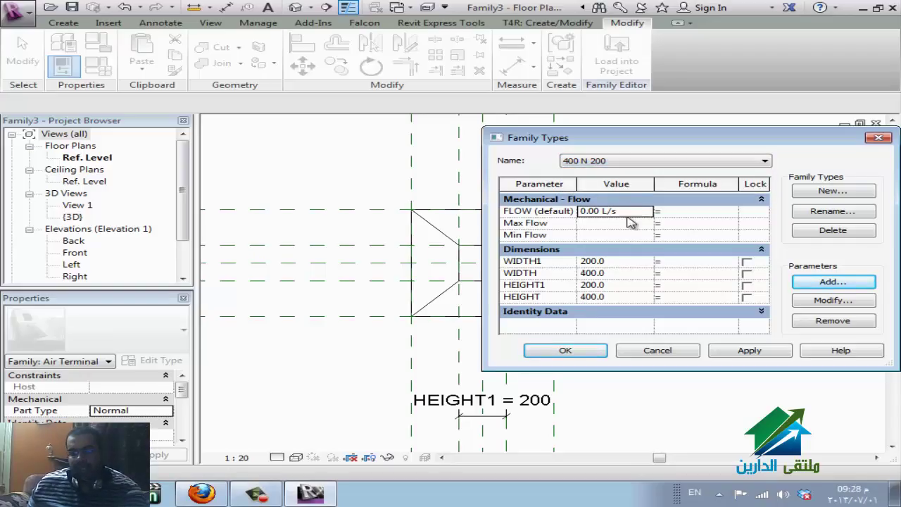
text(3)
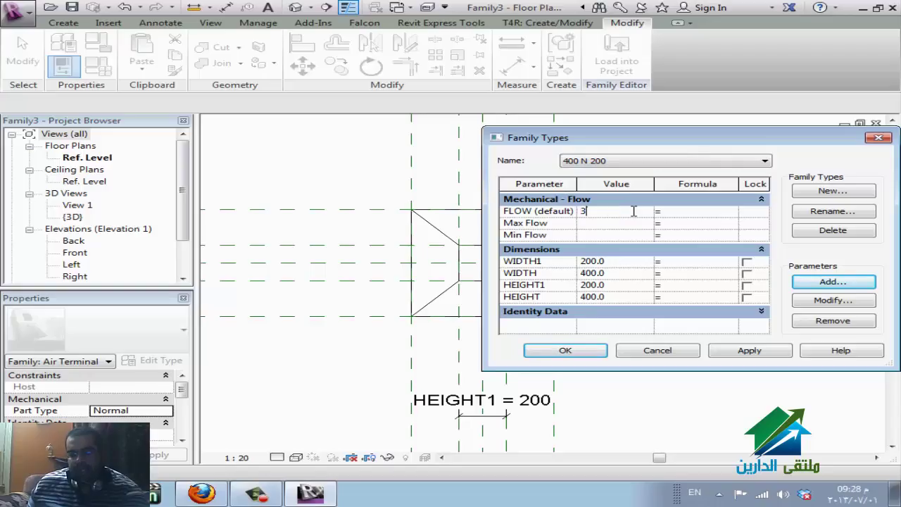
text(00)
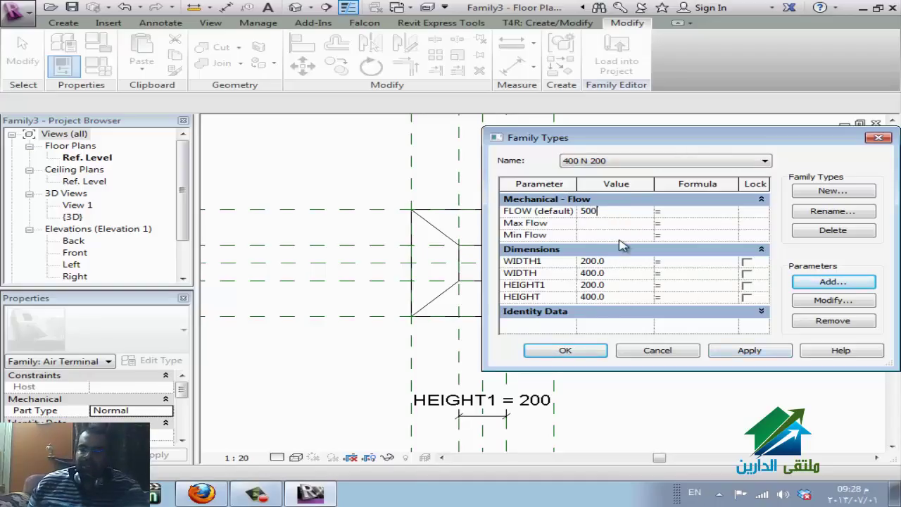
click(751, 350)
click(750, 350)
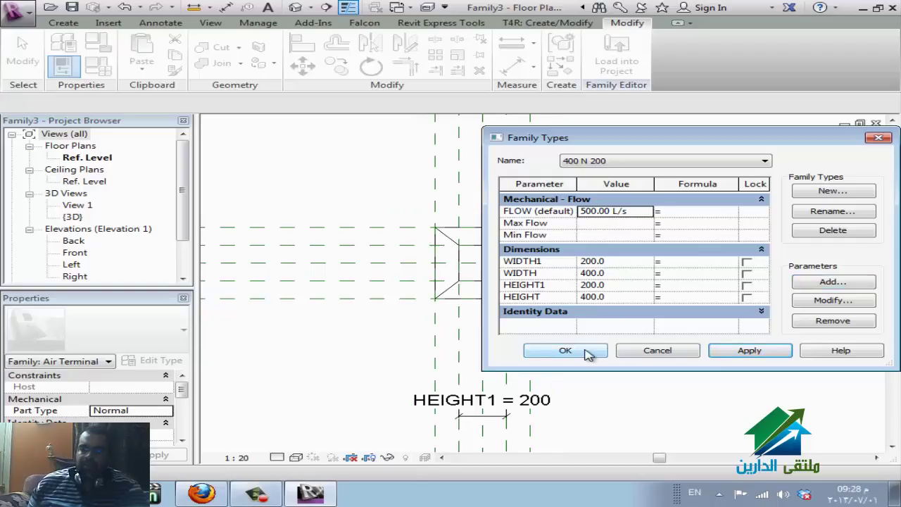
click(587, 353)
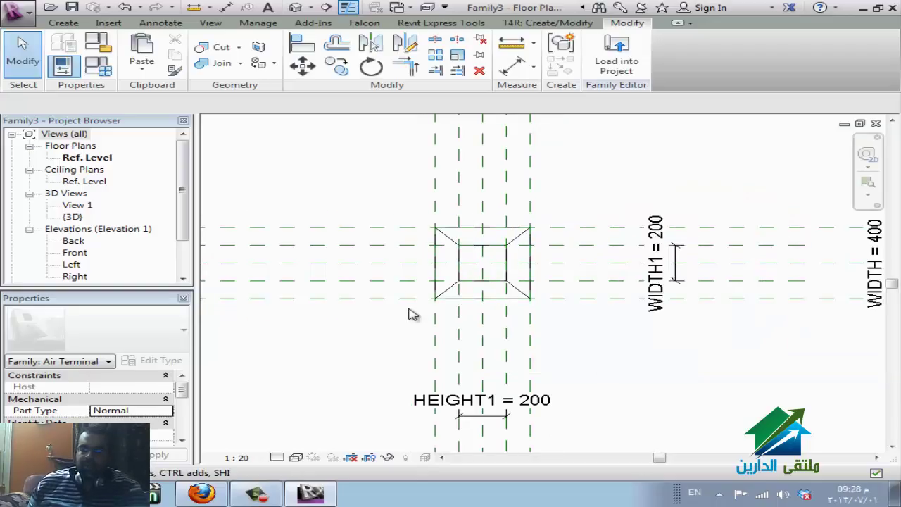
Start adding another family parameter, look through parameter types, then cancel it.
click(99, 69)
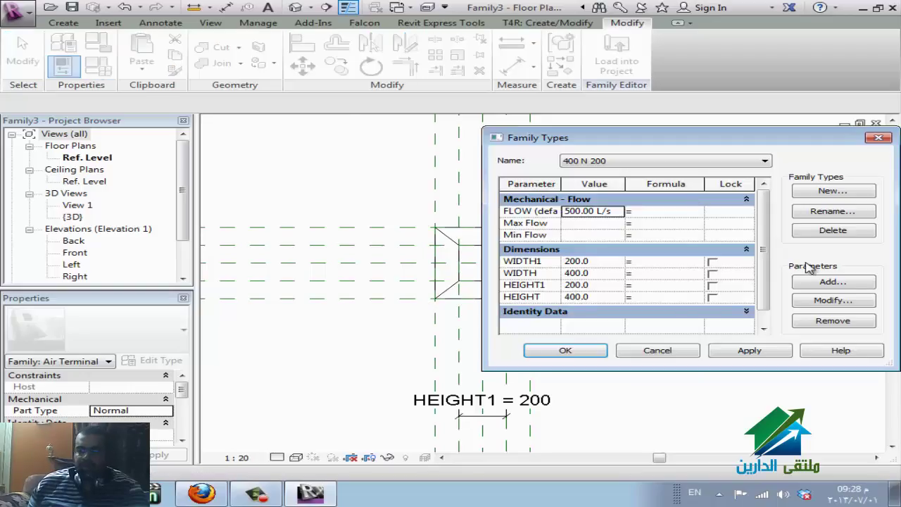
click(833, 282)
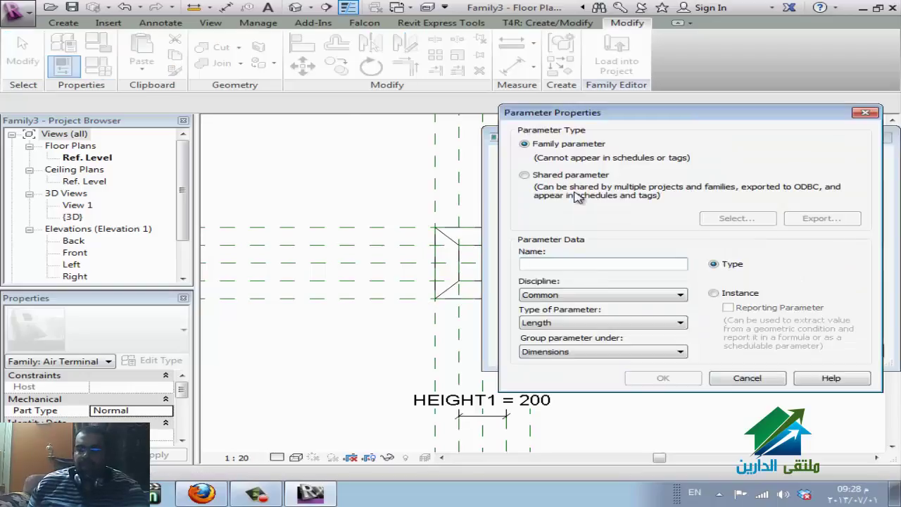
click(618, 329)
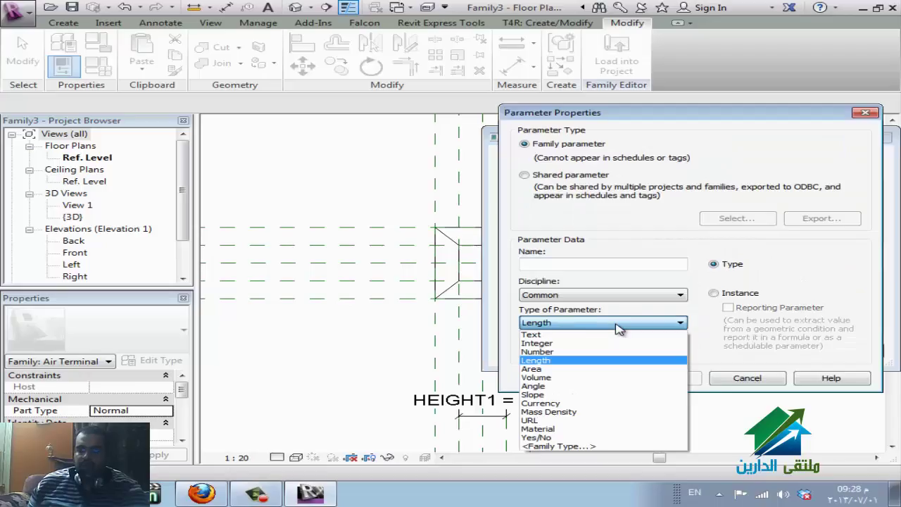
click(617, 329)
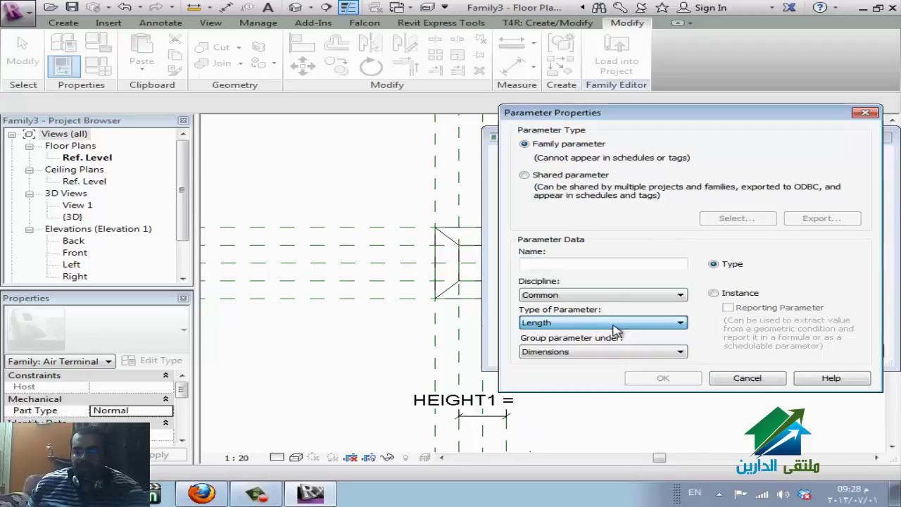
key(Escape)
key(Escape)
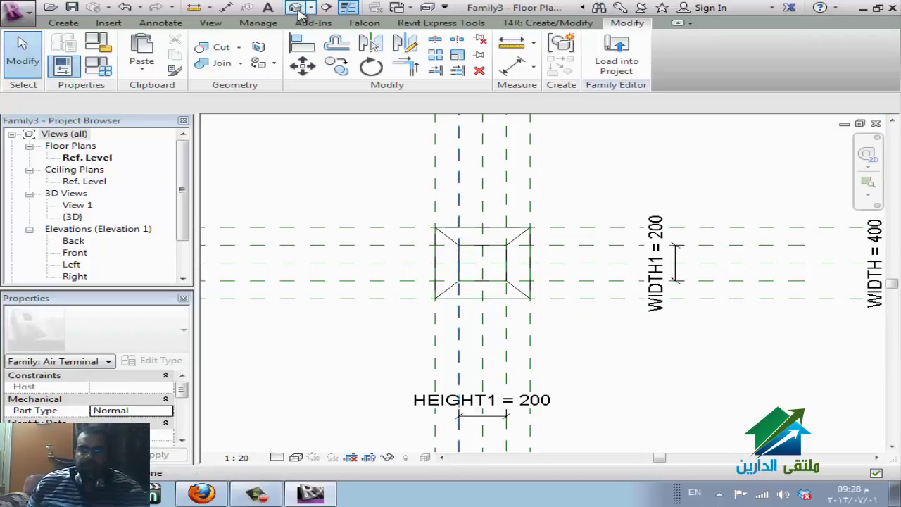
In the {3D} view, place a Supply Air duct connector on the blend's top face using Work Plane placement.
click(294, 7)
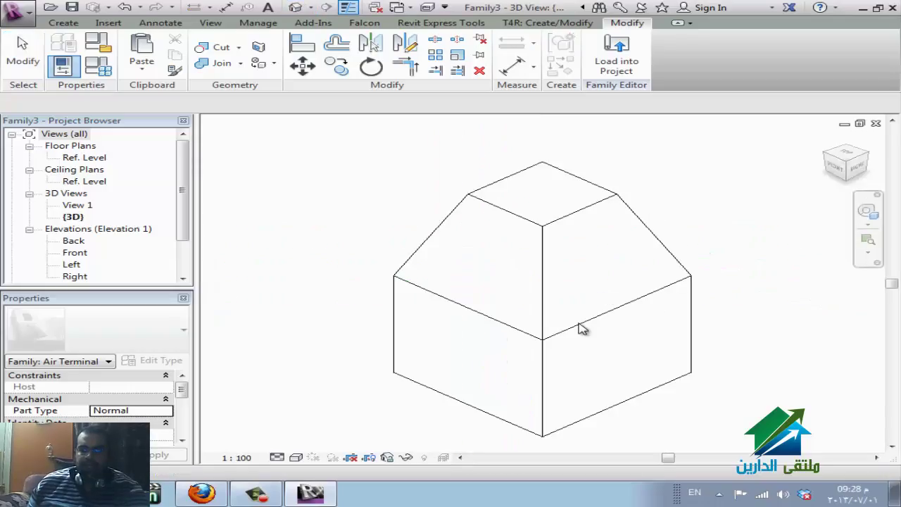
click(63, 23)
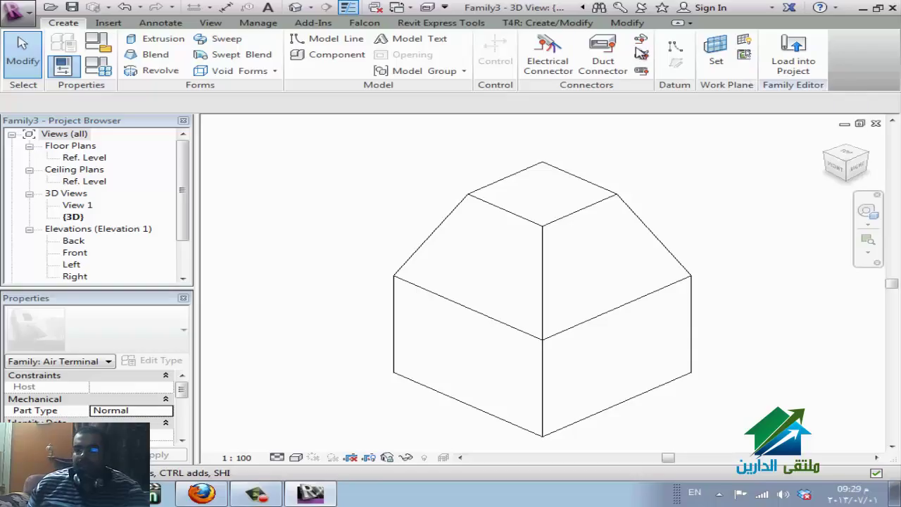
click(603, 51)
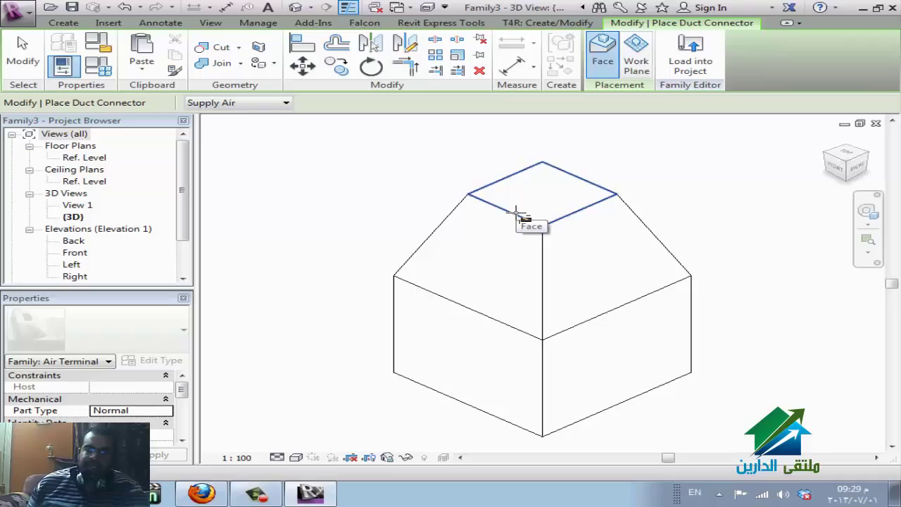
click(636, 53)
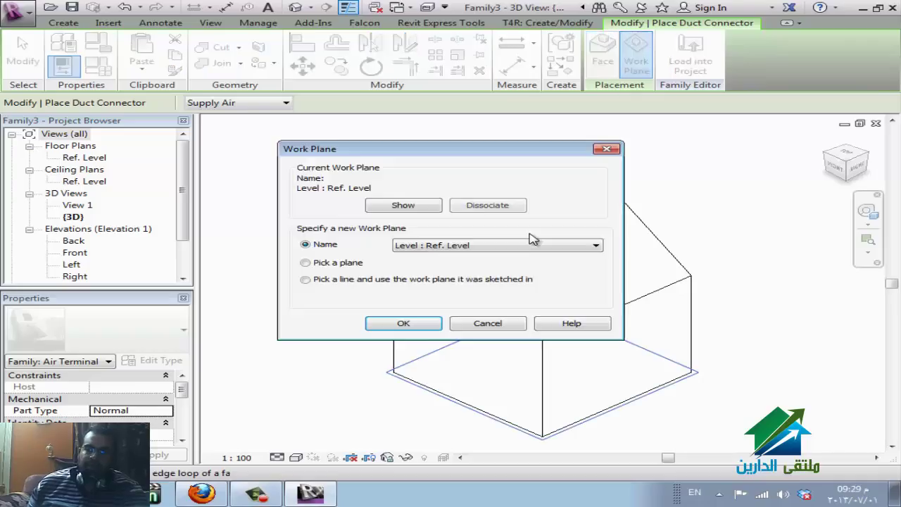
click(384, 323)
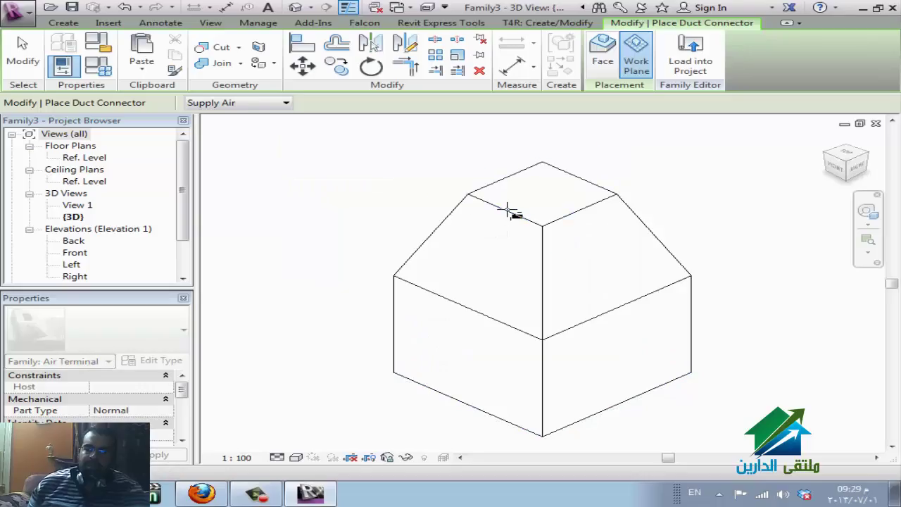
click(511, 211)
key(Escape)
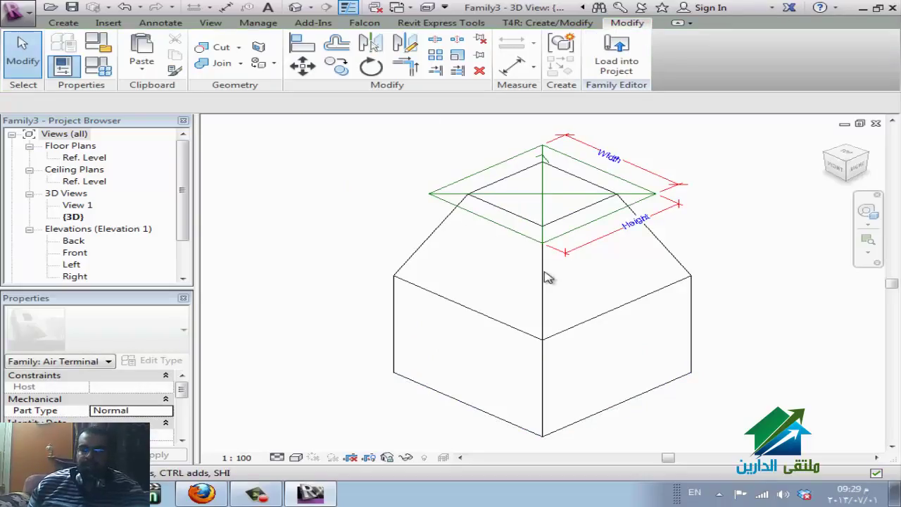
Link the duct connector's Width to WIDTH1 and its Height to HEIGHT1.
click(541, 156)
scroll(553, 287, up, 2)
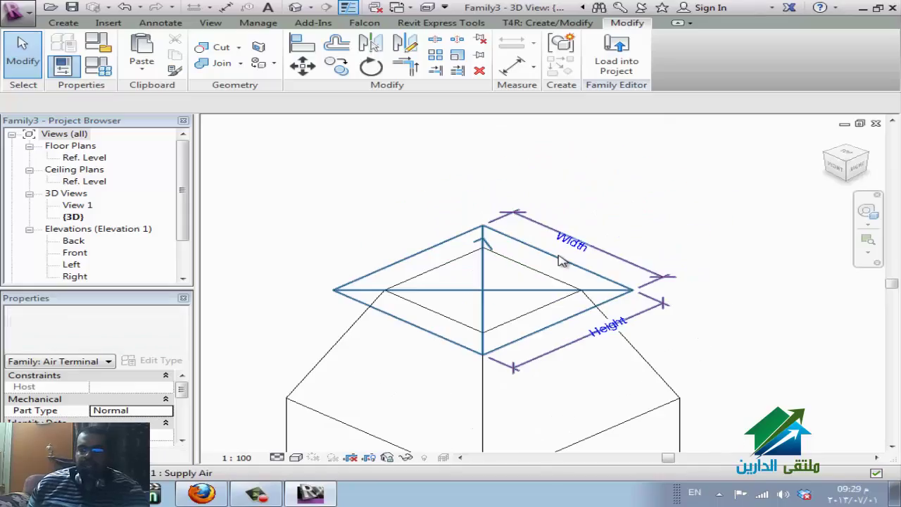
click(606, 360)
click(591, 258)
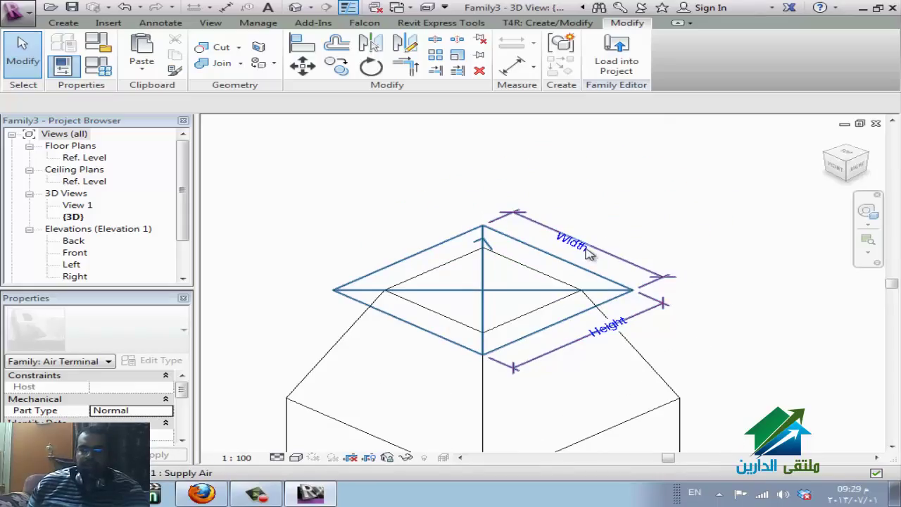
click(571, 299)
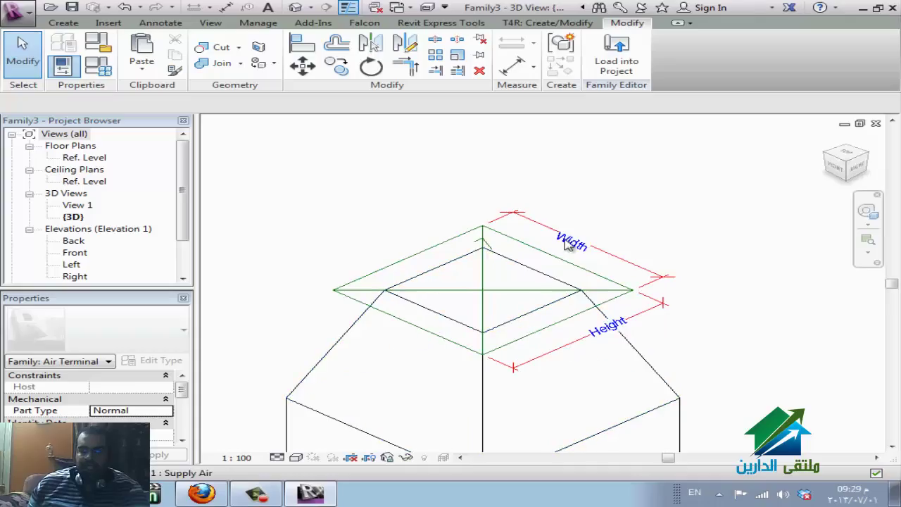
click(563, 253)
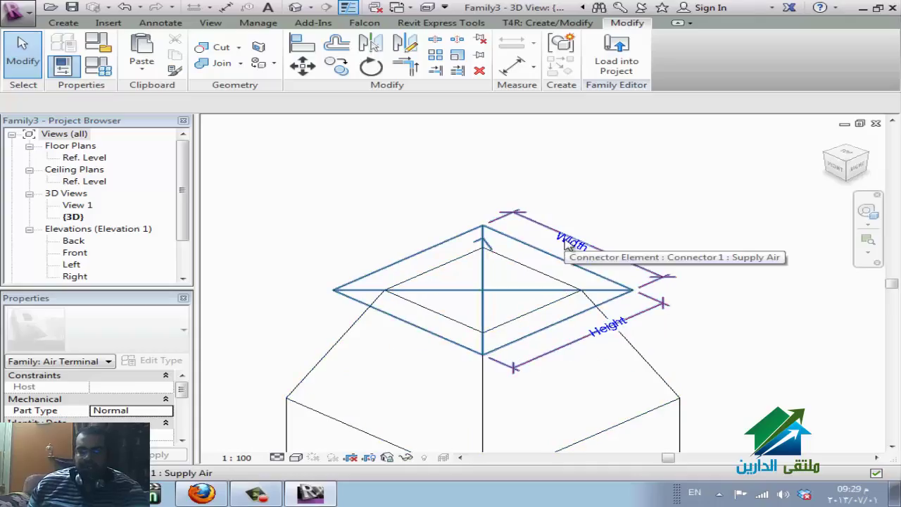
click(527, 262)
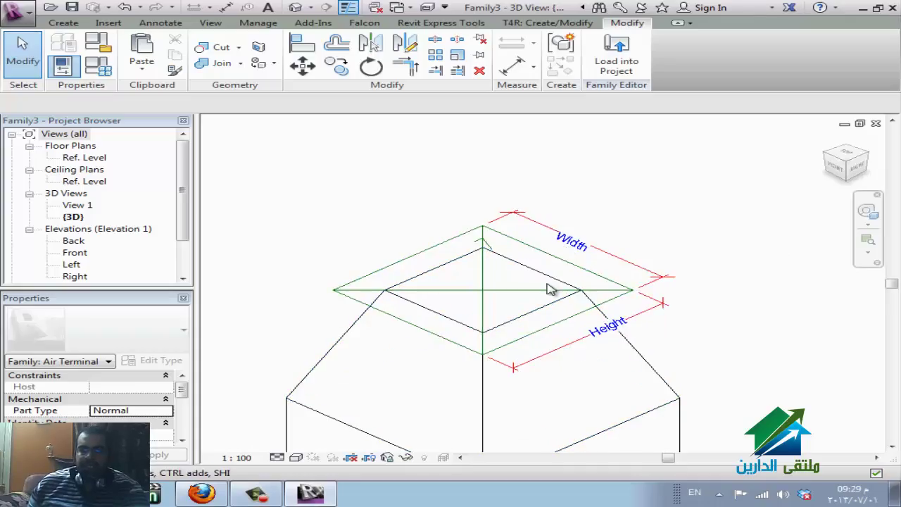
click(595, 251)
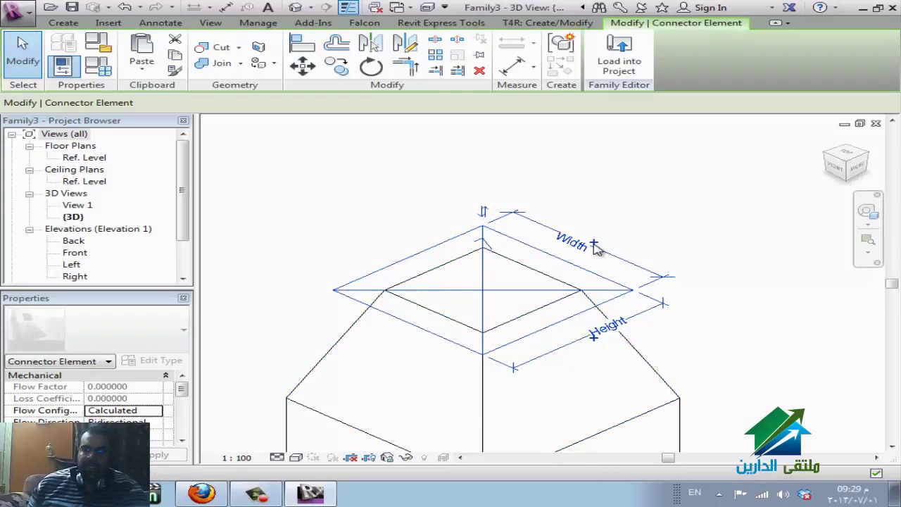
click(593, 246)
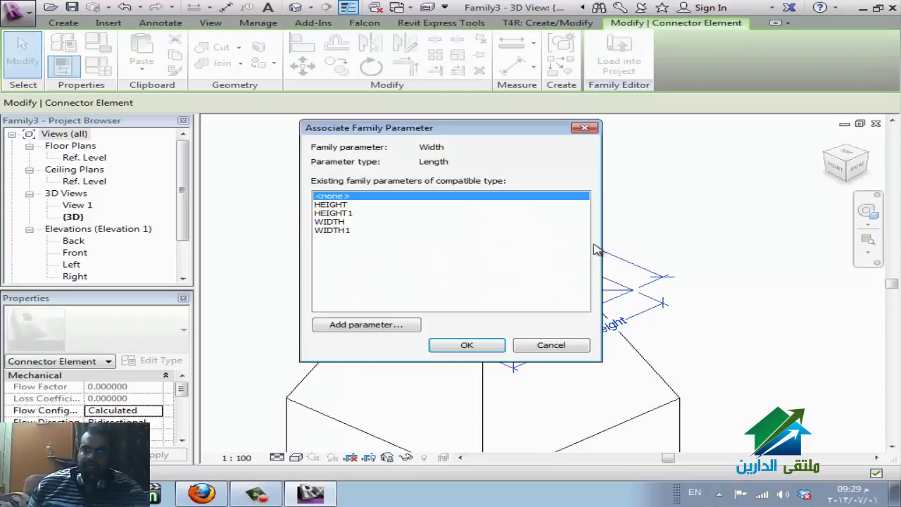
click(335, 230)
click(467, 346)
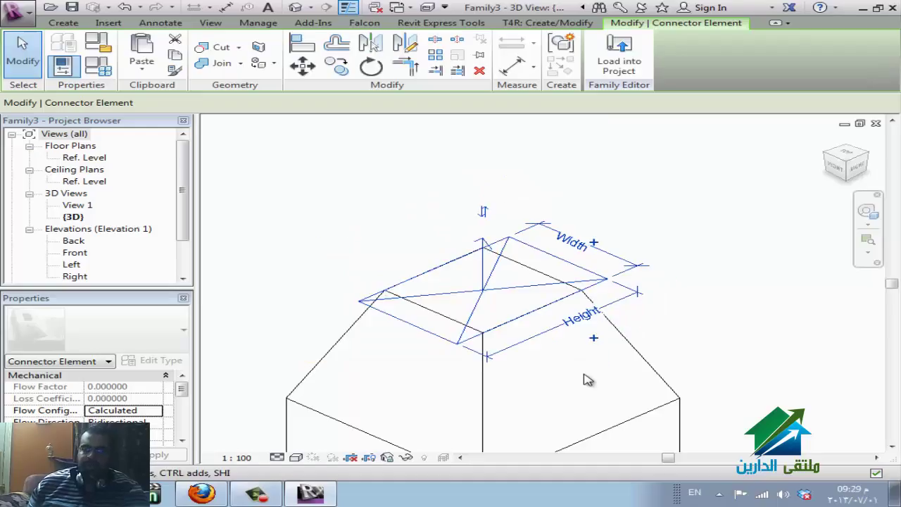
click(593, 339)
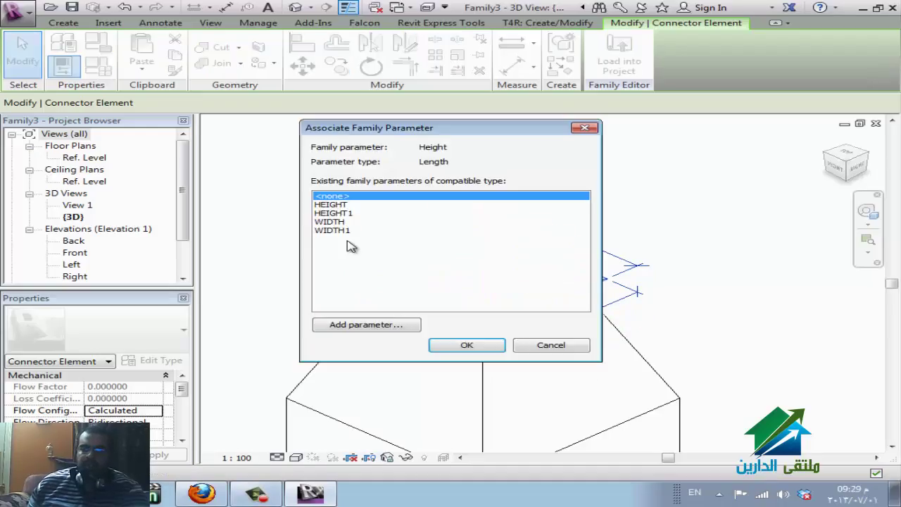
click(339, 214)
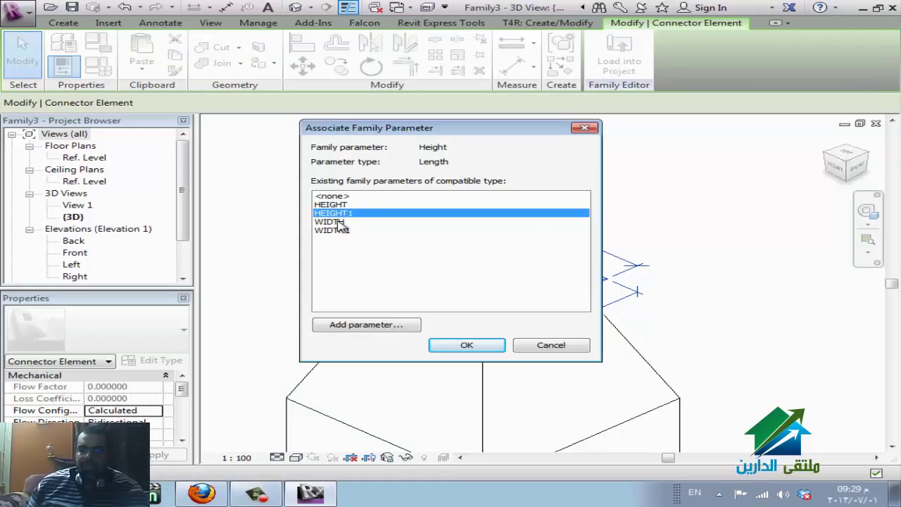
click(467, 346)
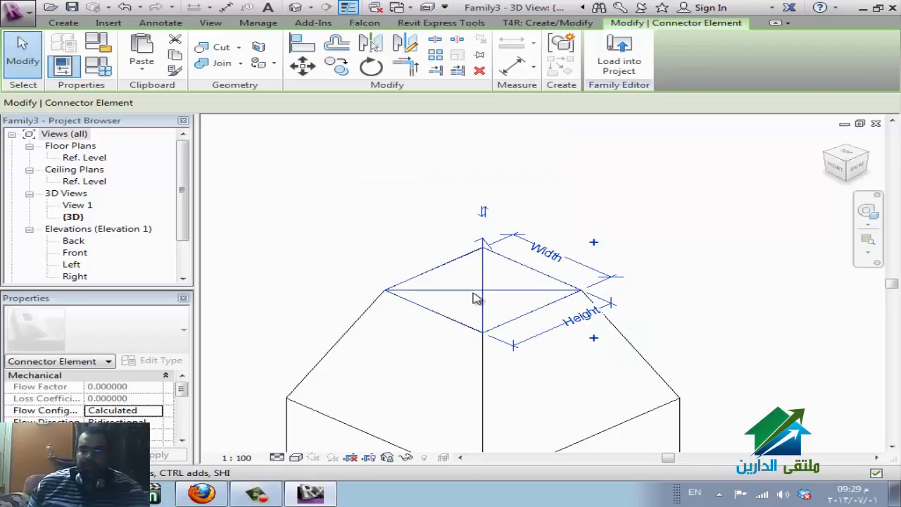
Make 600 N 300 the current family type so the model resizes, then deselect the connector.
click(99, 66)
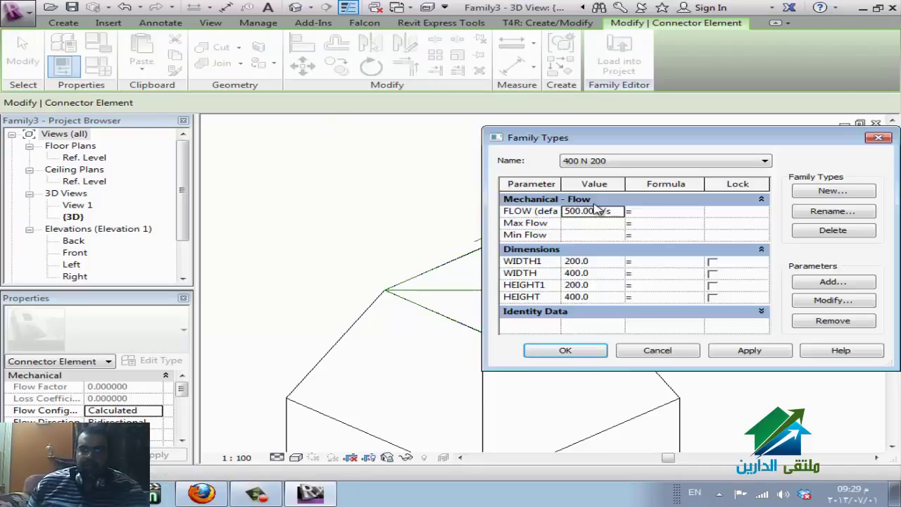
click(644, 165)
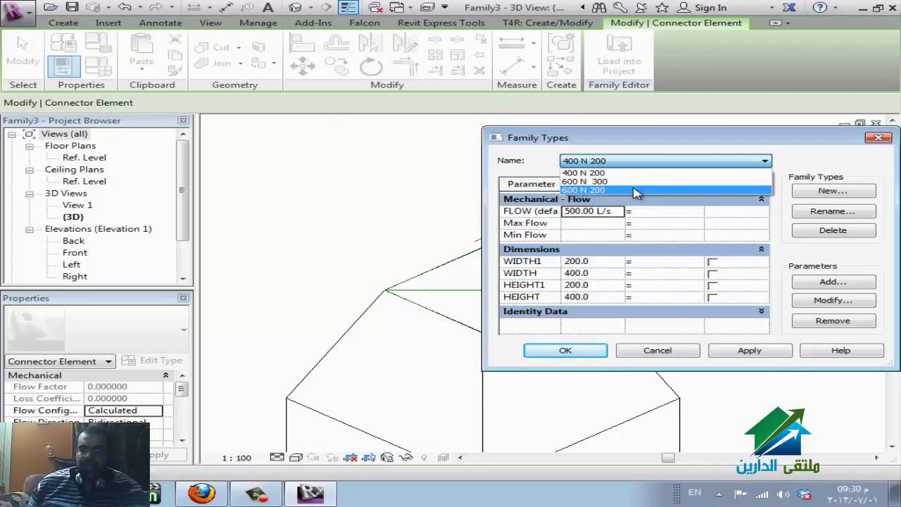
click(631, 182)
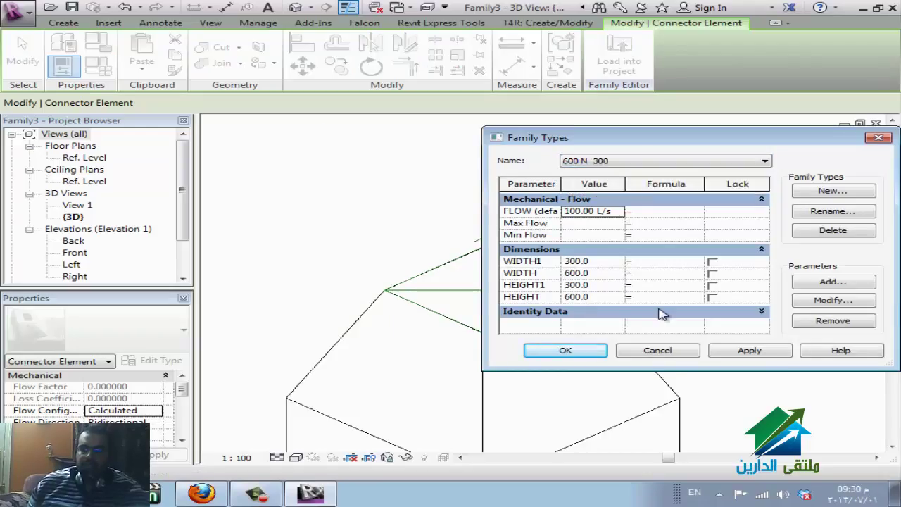
click(760, 350)
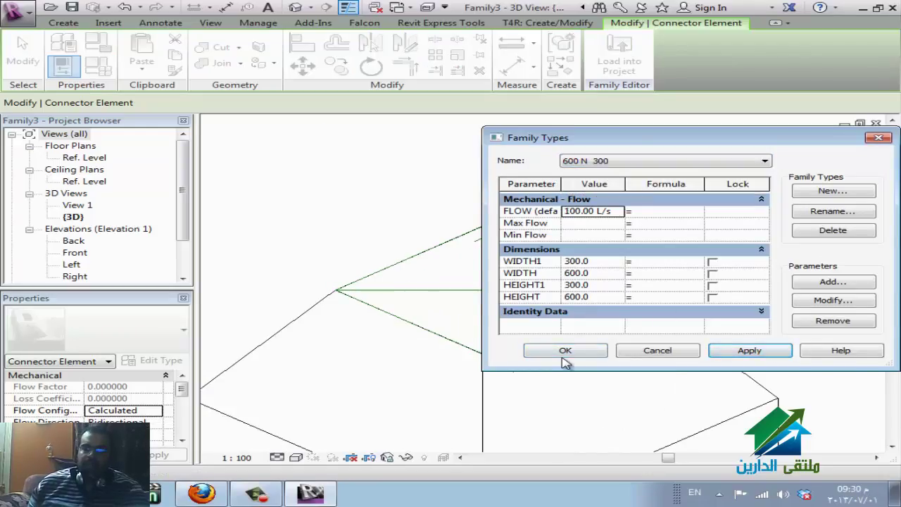
click(565, 350)
scroll(432, 217, down, 3)
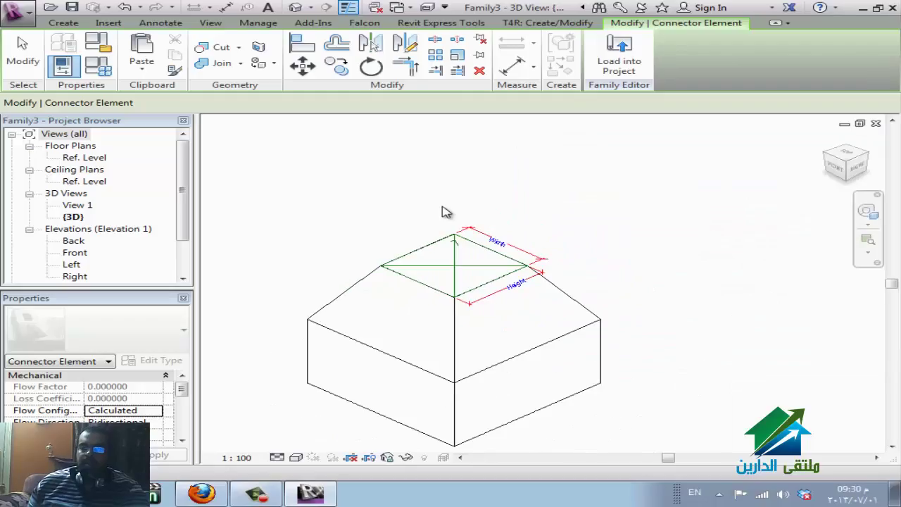
click(572, 368)
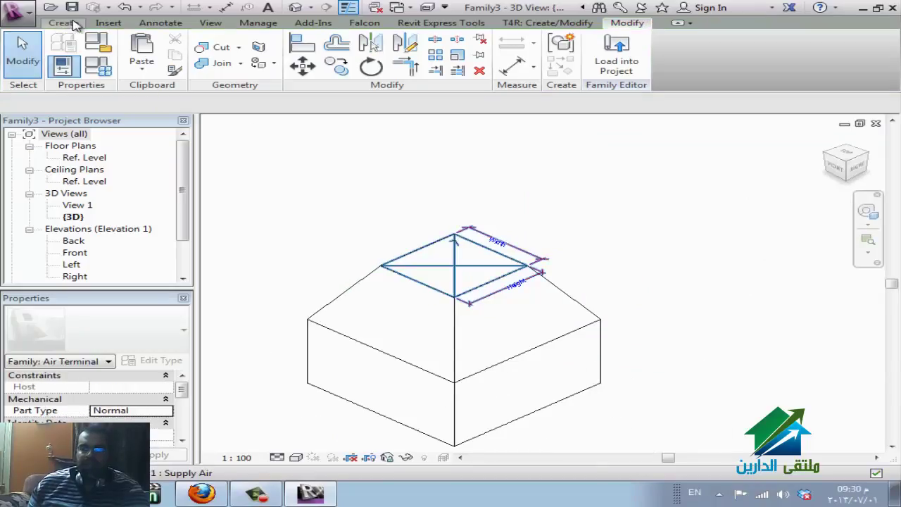
click(71, 23)
click(539, 53)
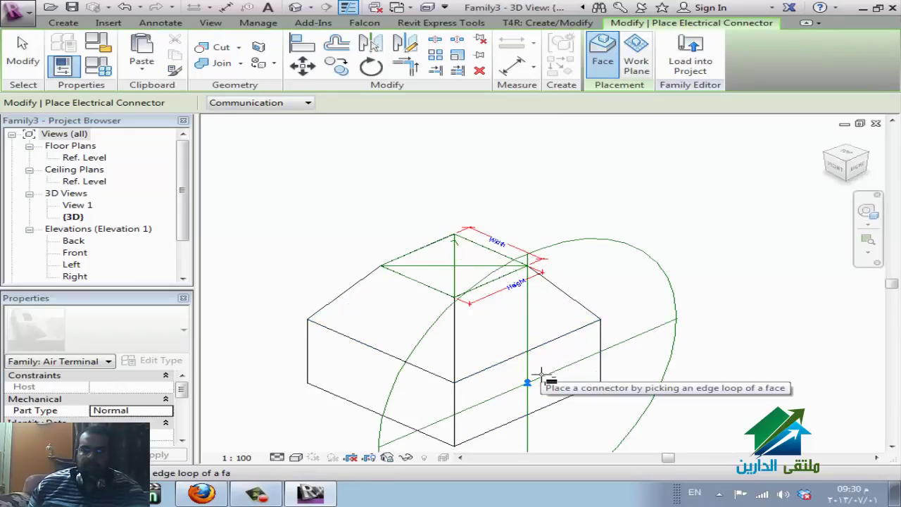
key(Escape)
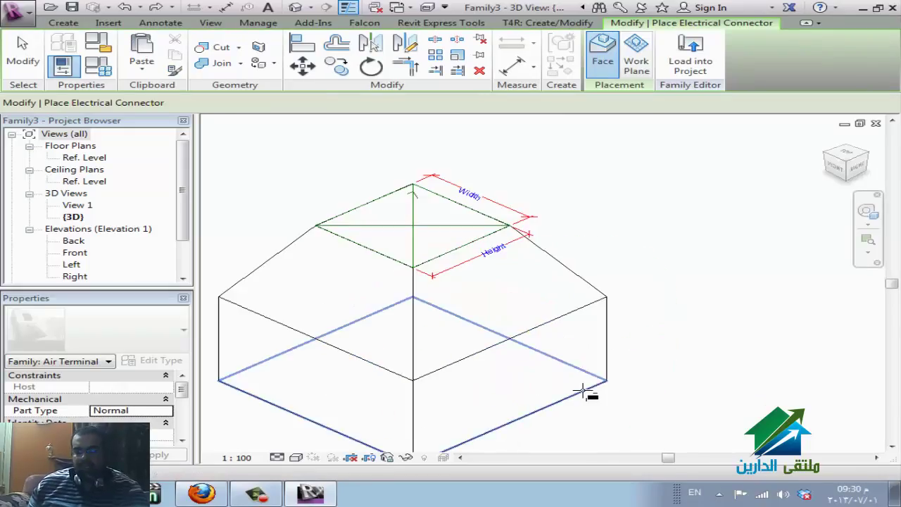
scroll(584, 391, up, 3)
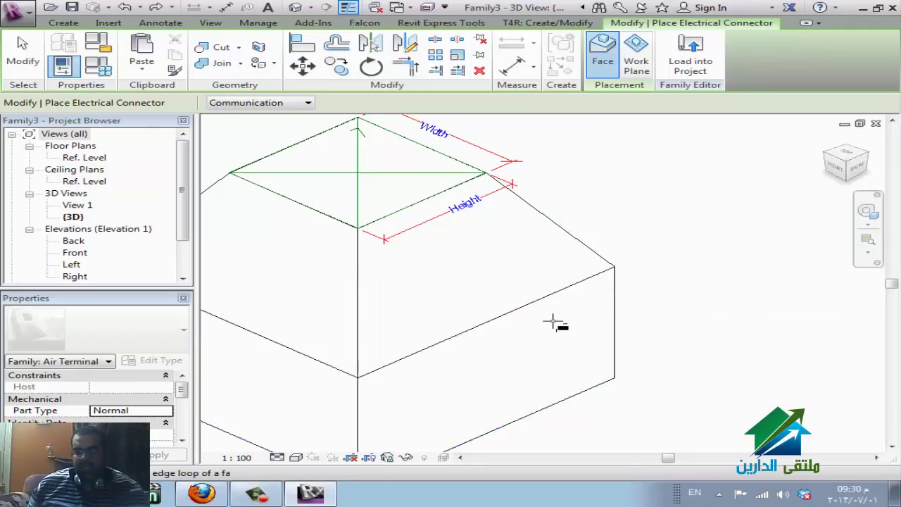
key(Escape)
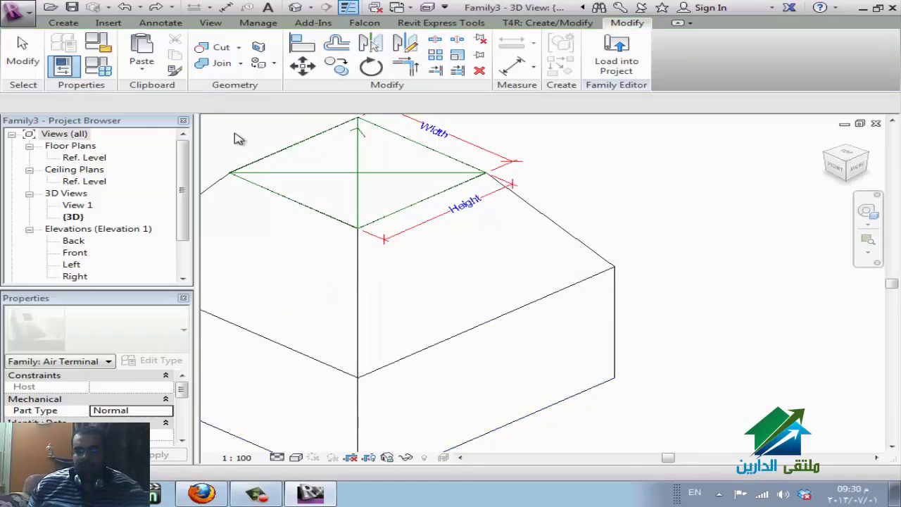
click(63, 23)
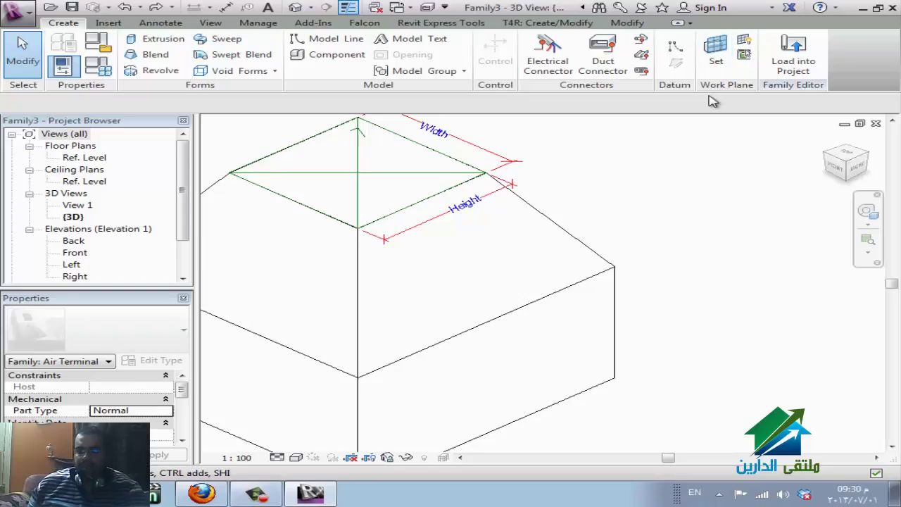
Set the work plane to the box's front face by picking it, and display it on the model.
click(716, 50)
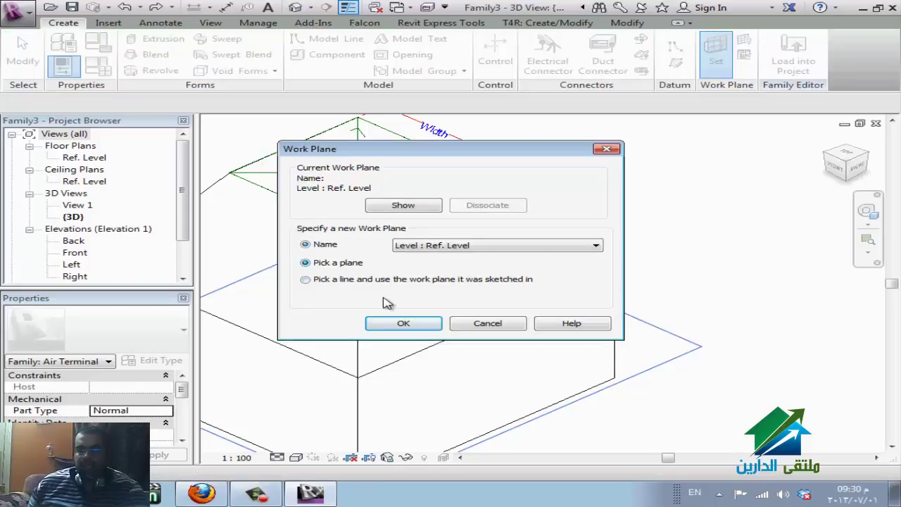
click(403, 322)
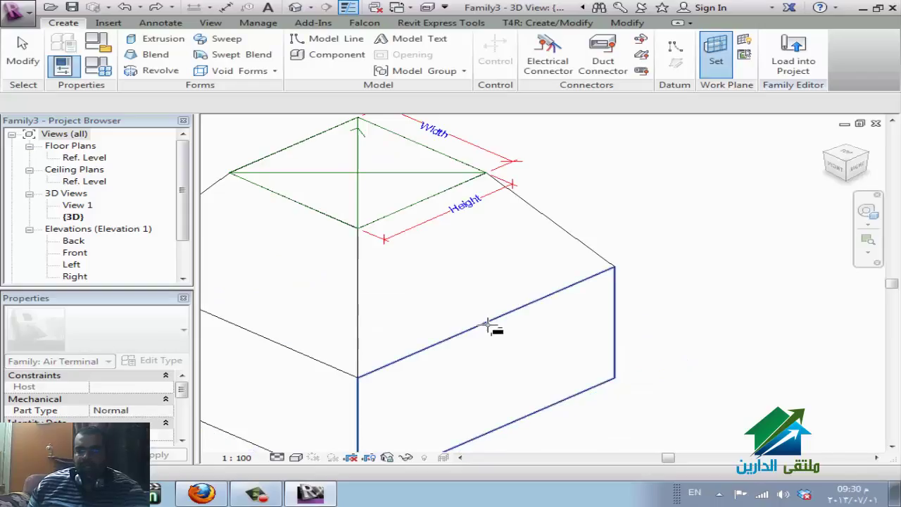
click(600, 282)
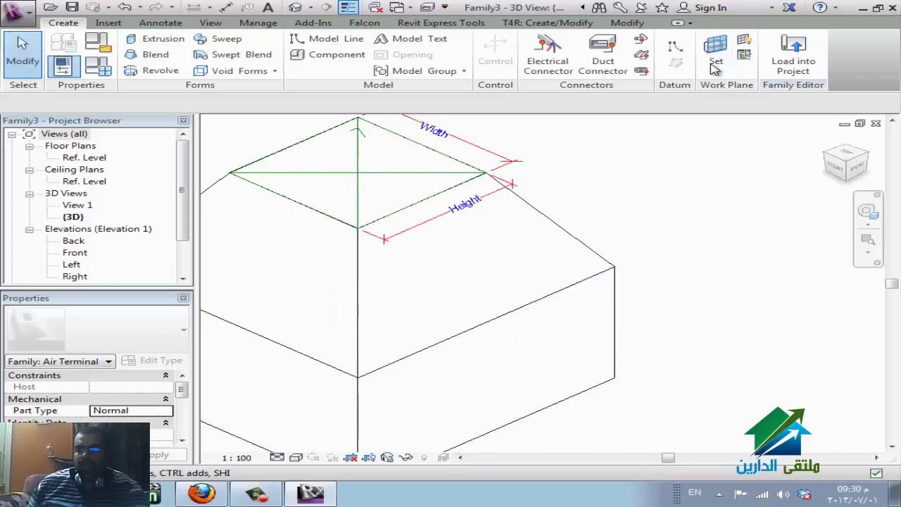
click(744, 40)
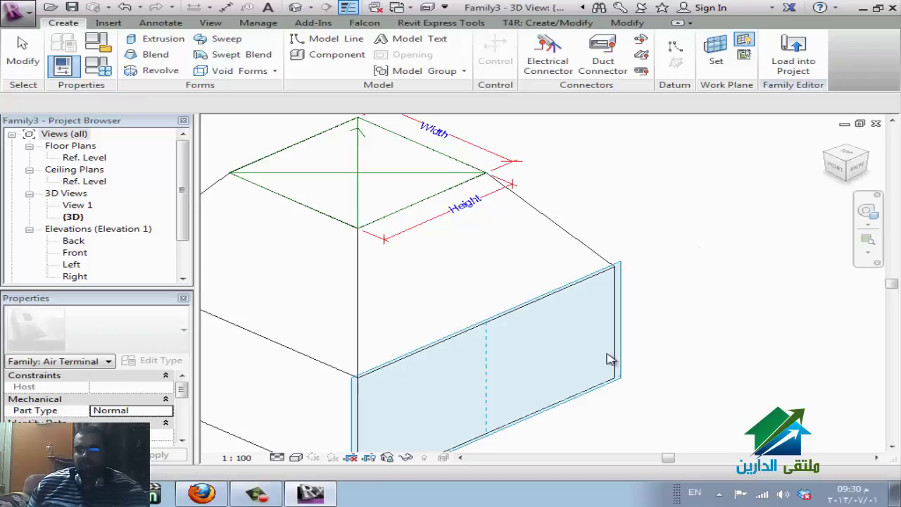
click(504, 314)
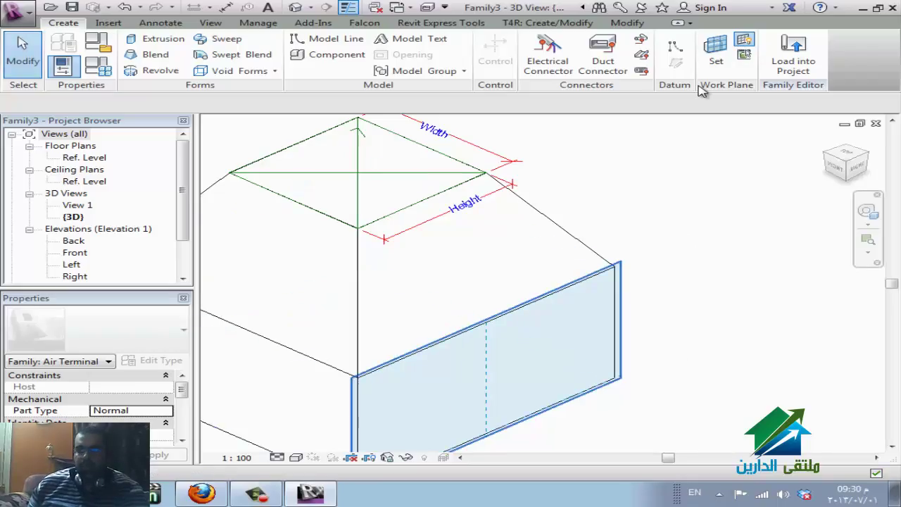
click(166, 44)
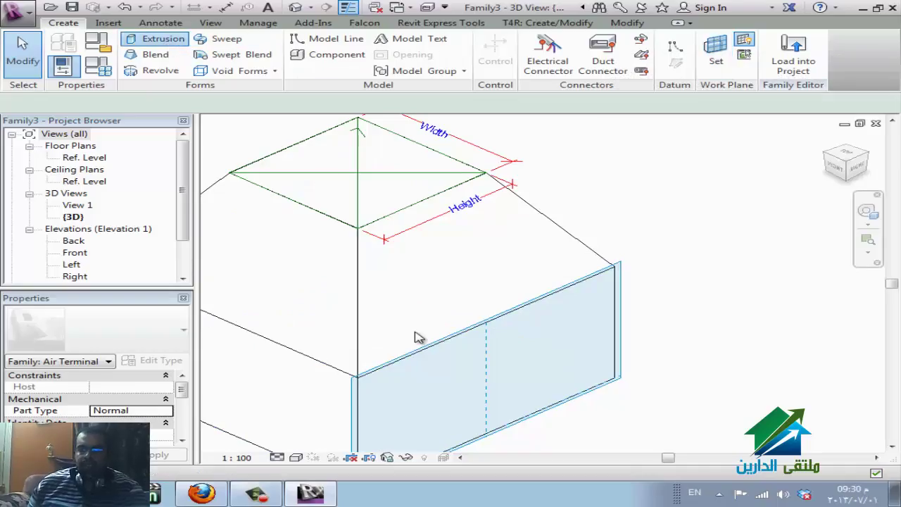
Extrude a small circle from the box's front face, dragging its end back to 56.1.
click(712, 42)
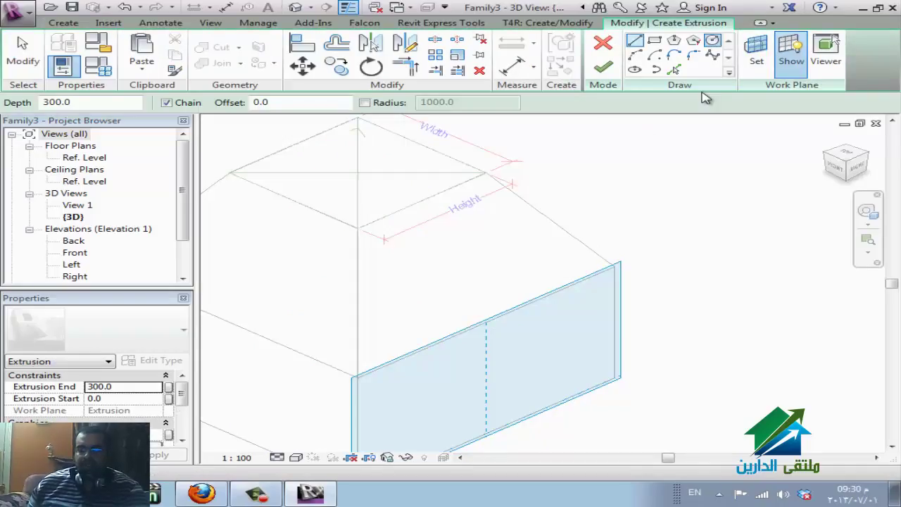
click(570, 357)
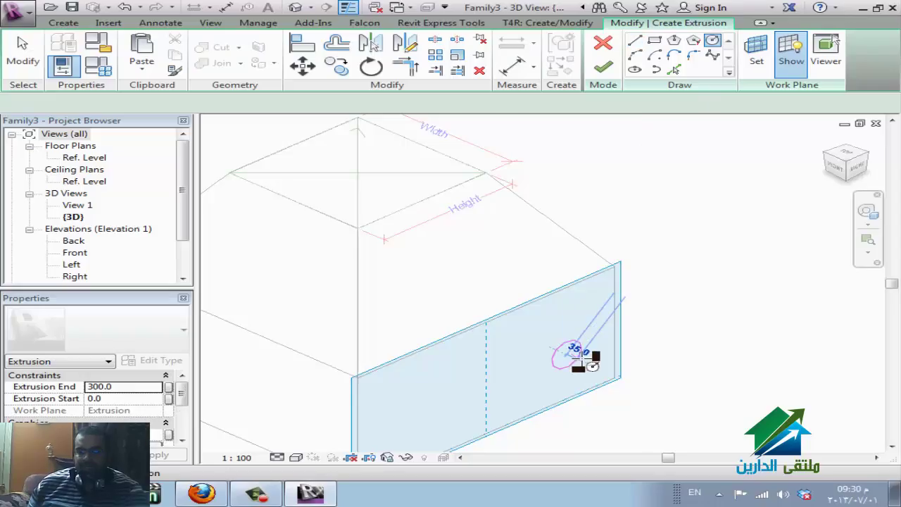
click(575, 353)
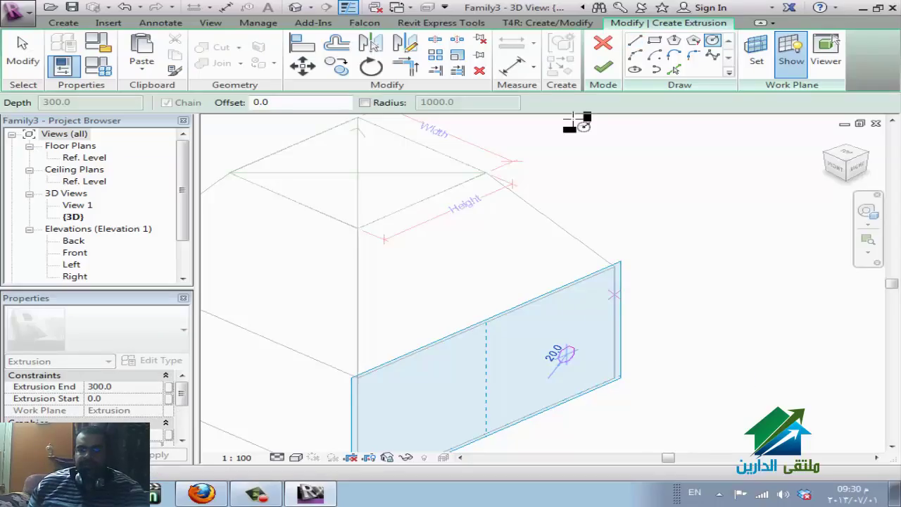
key(Escape)
key(Return)
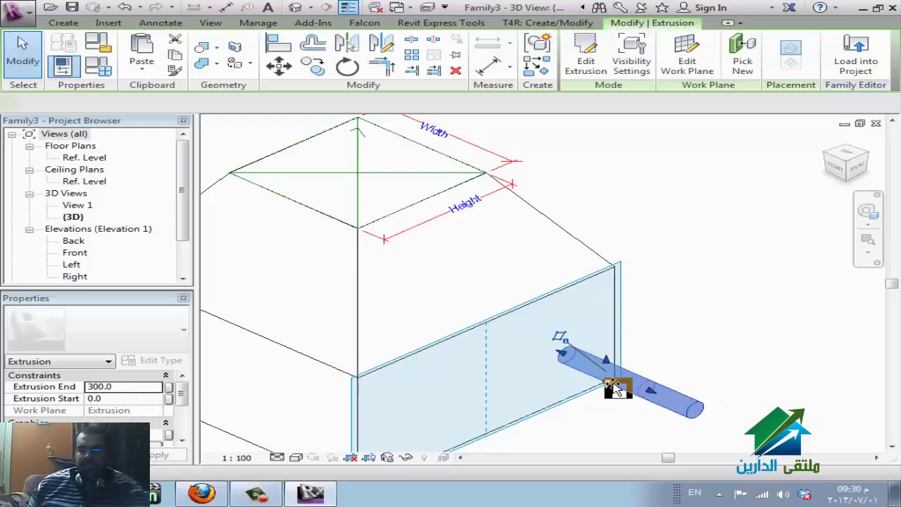
drag(612, 387, 589, 364)
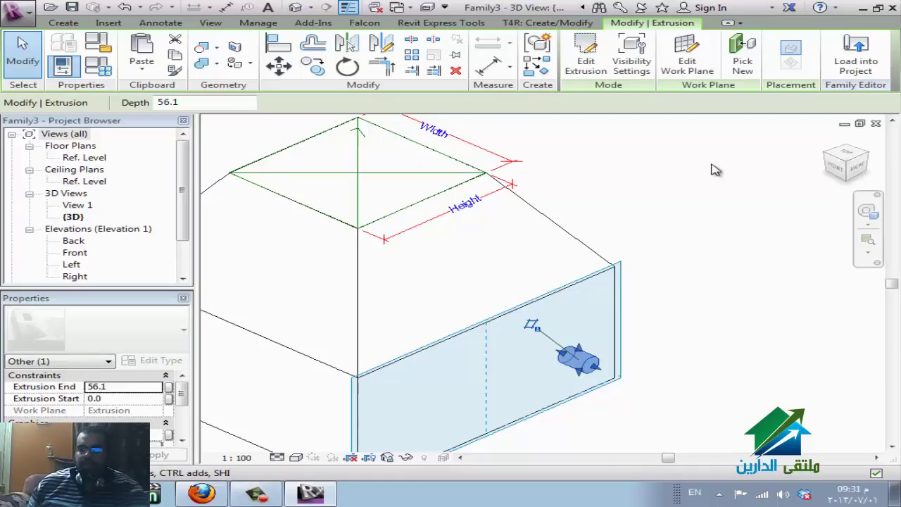
click(673, 311)
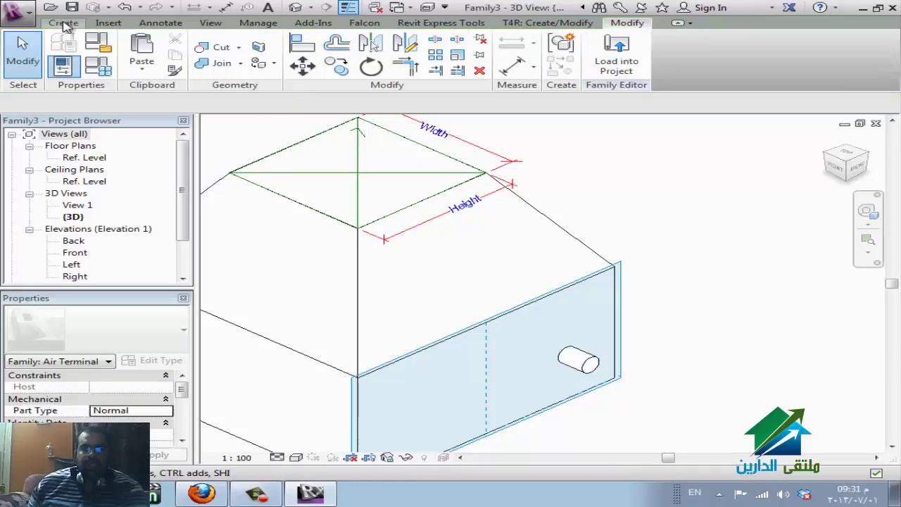
Place an electrical connector on the end of the small cylinder.
click(63, 23)
click(556, 70)
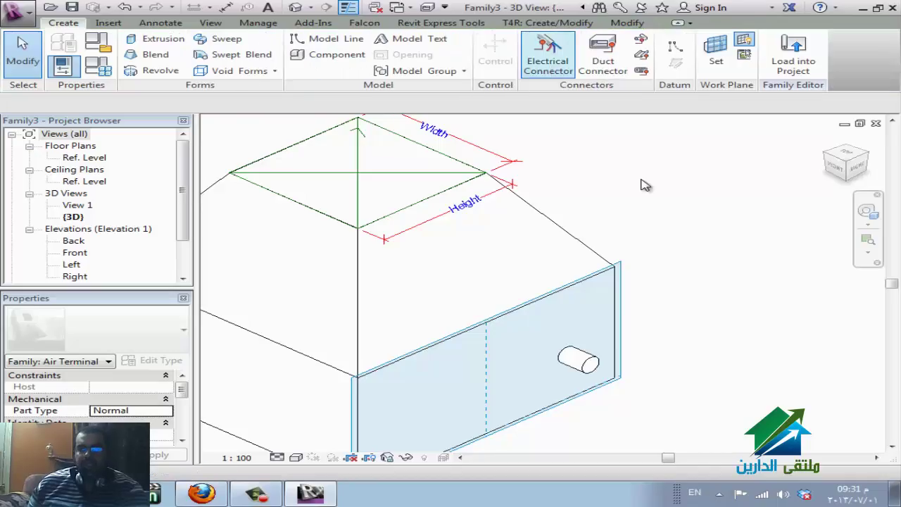
click(594, 362)
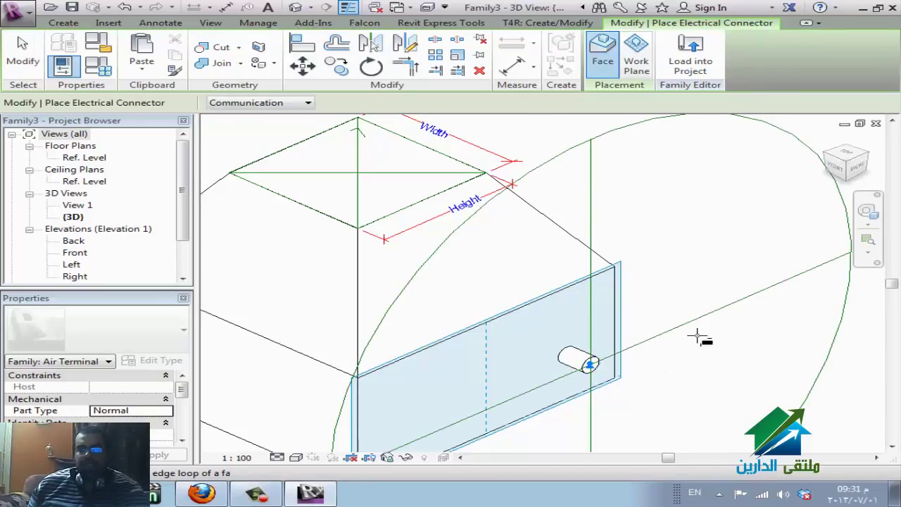
scroll(697, 327, down, 3)
key(Escape)
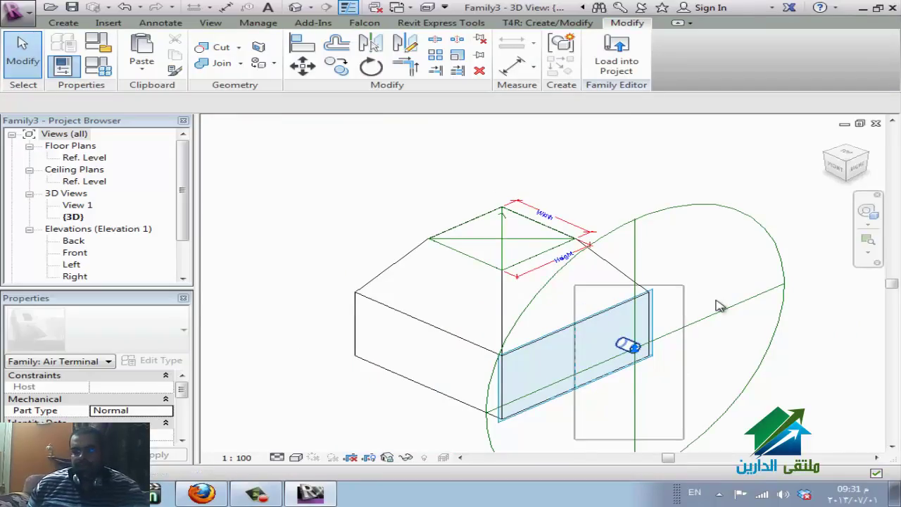
Select and deselect the cylinder, then switch to the classroom window and back to the 3D view.
click(693, 318)
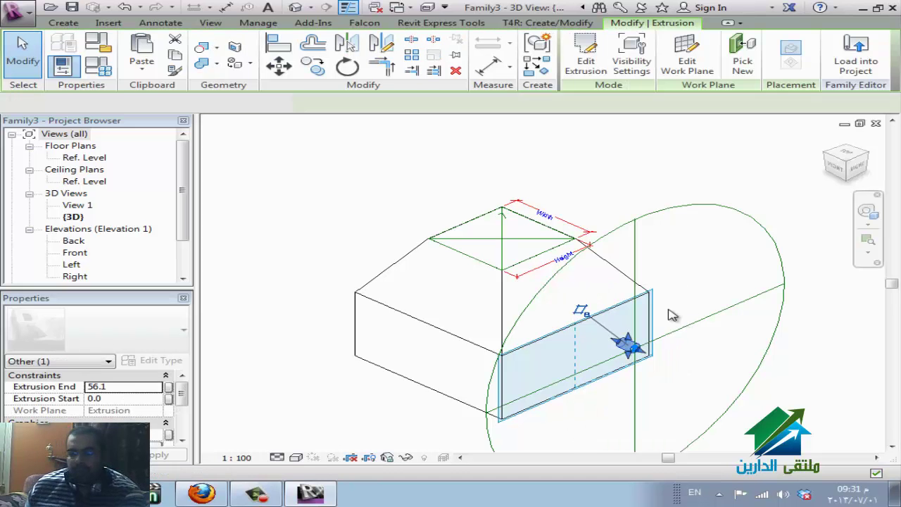
click(671, 315)
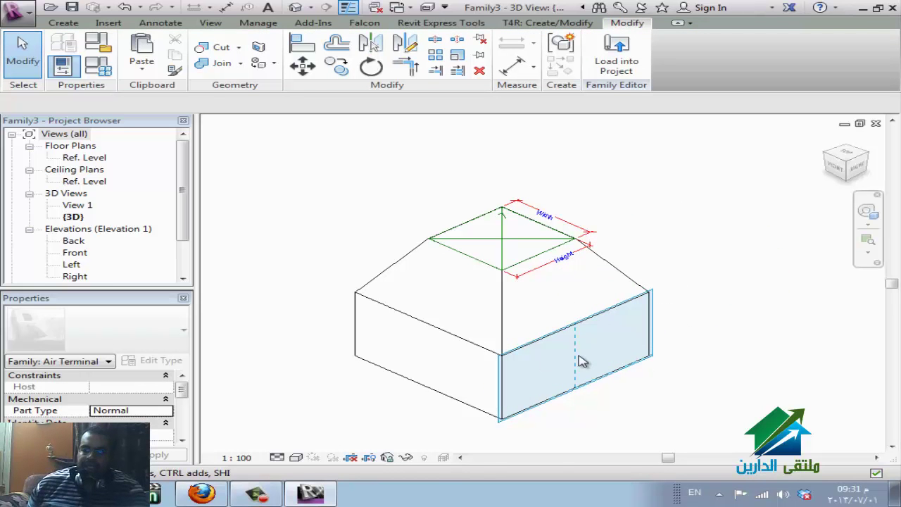
key(alt+Tab)
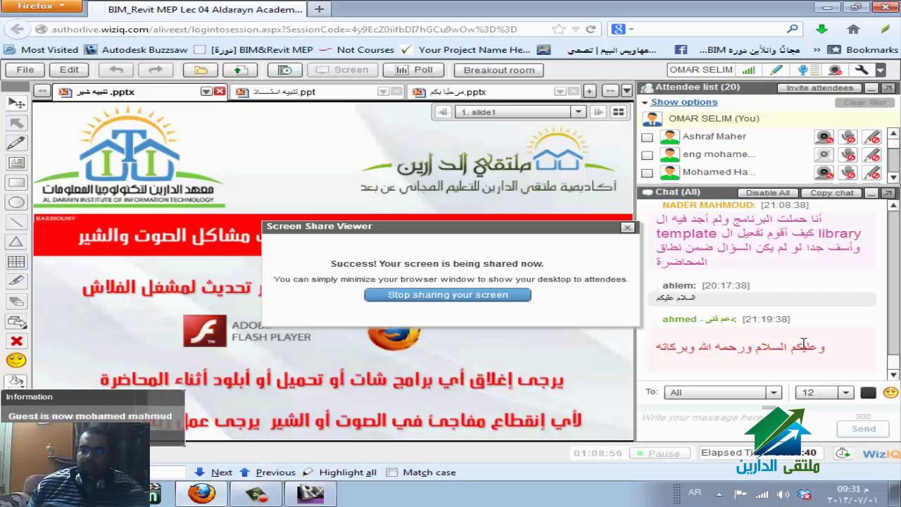
key(alt+Tab)
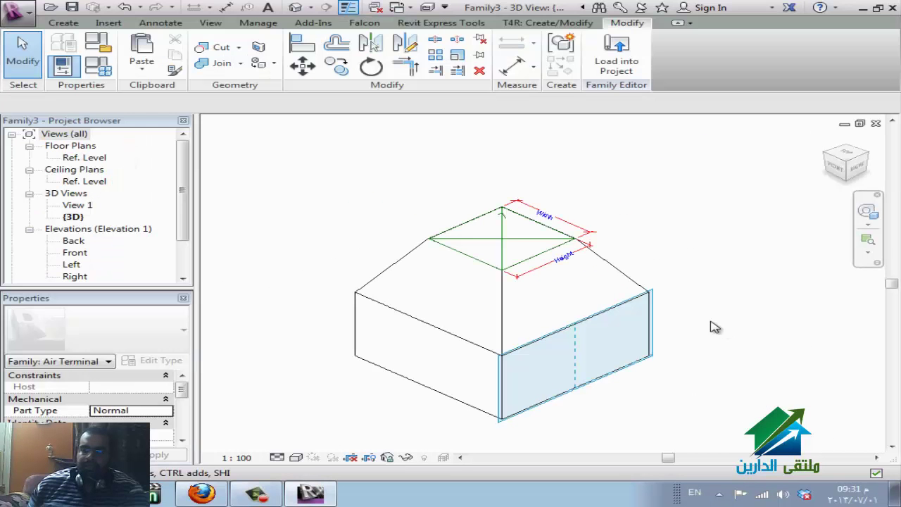
Load the family into ELDAREEN.RTE, overwriting the existing version and its parameter values.
click(616, 64)
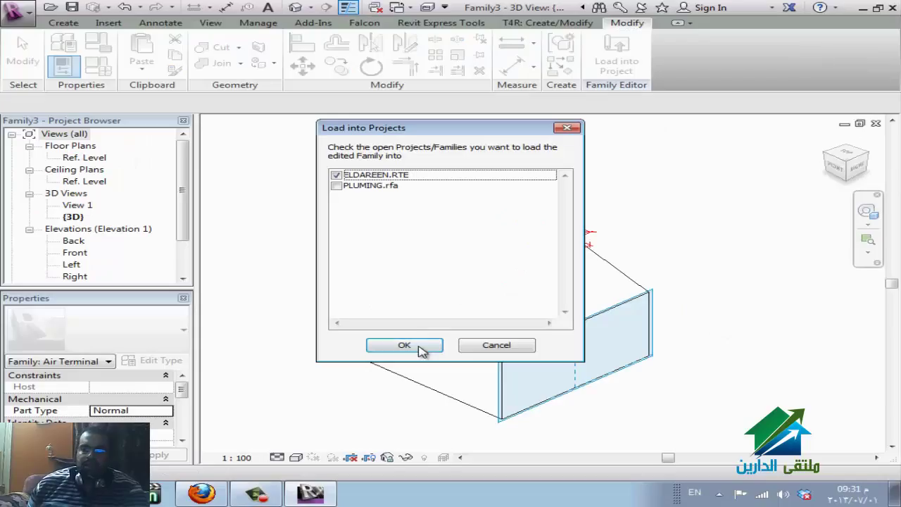
click(404, 345)
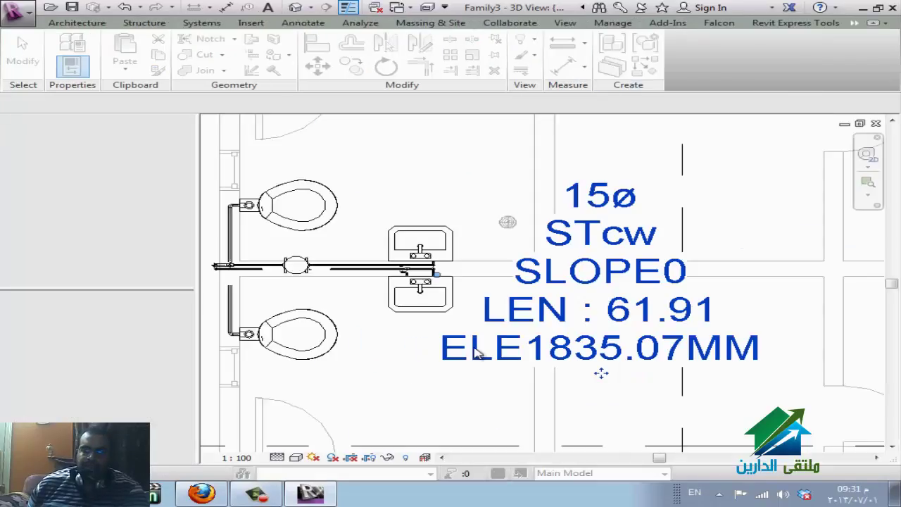
click(428, 249)
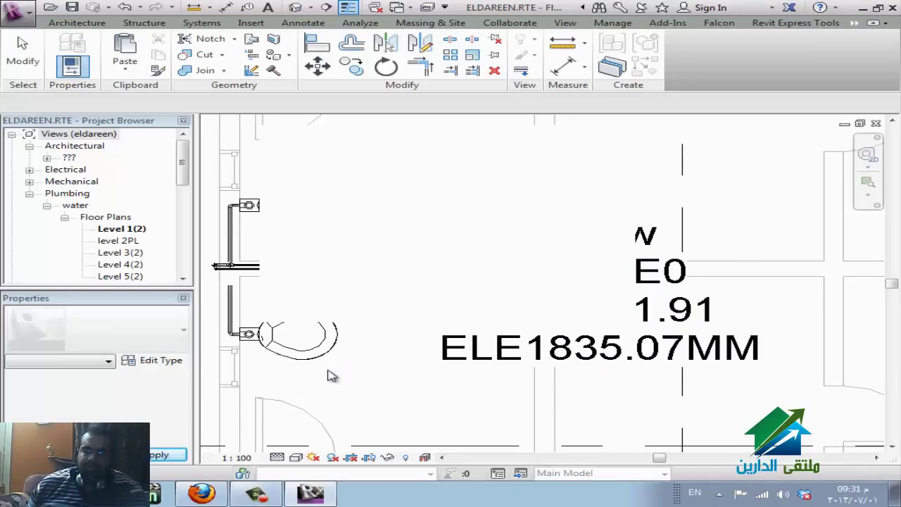
scroll(331, 377, down, 1)
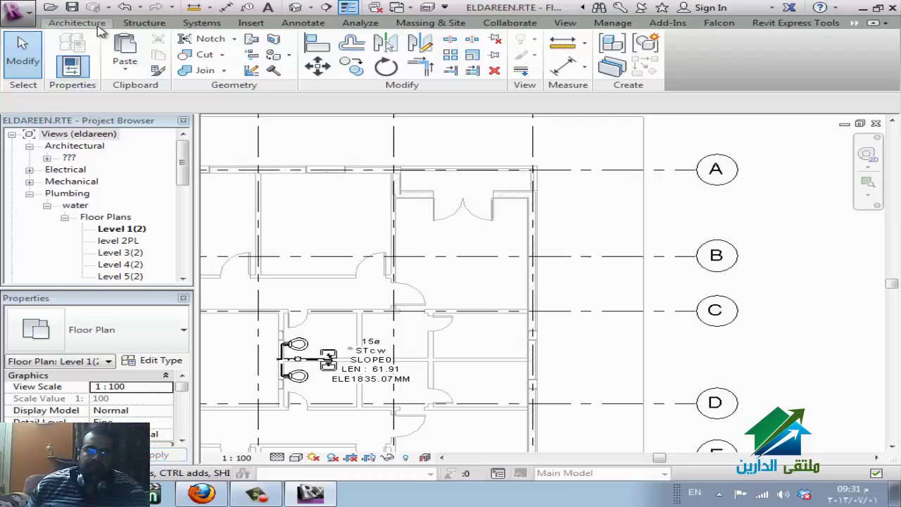
Place a Family3 air terminal in the room above grid B on Level 1.
click(190, 24)
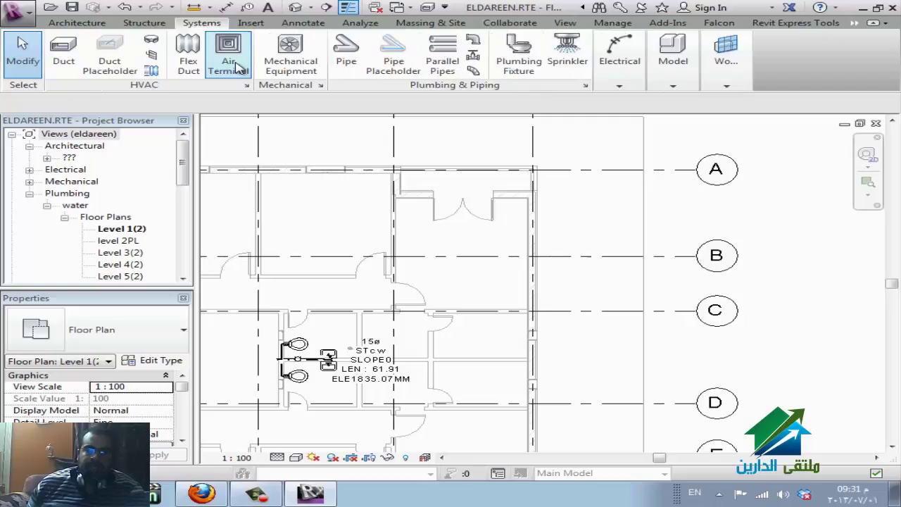
click(566, 301)
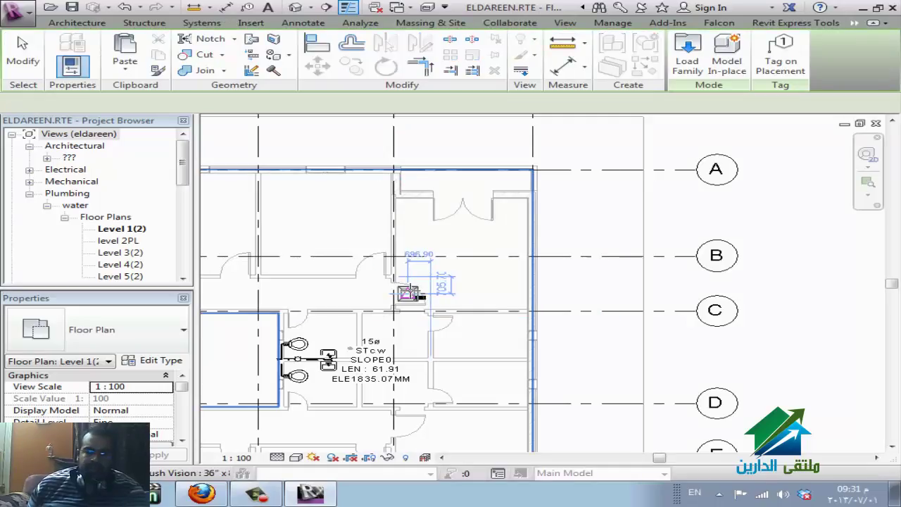
click(467, 242)
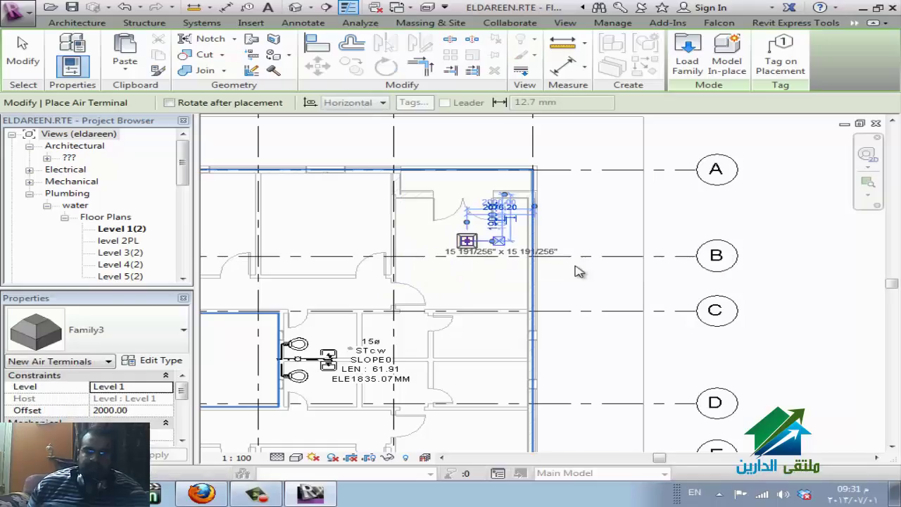
key(Escape)
key(Escape)
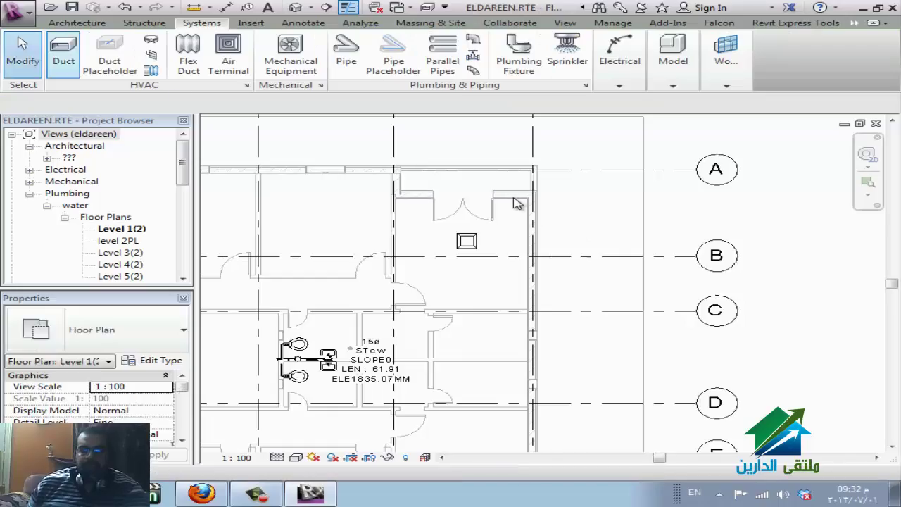
Draw a vertical 12"-high rectangular duct from the top of the plan to just above grid D.
key(d)
key(t)
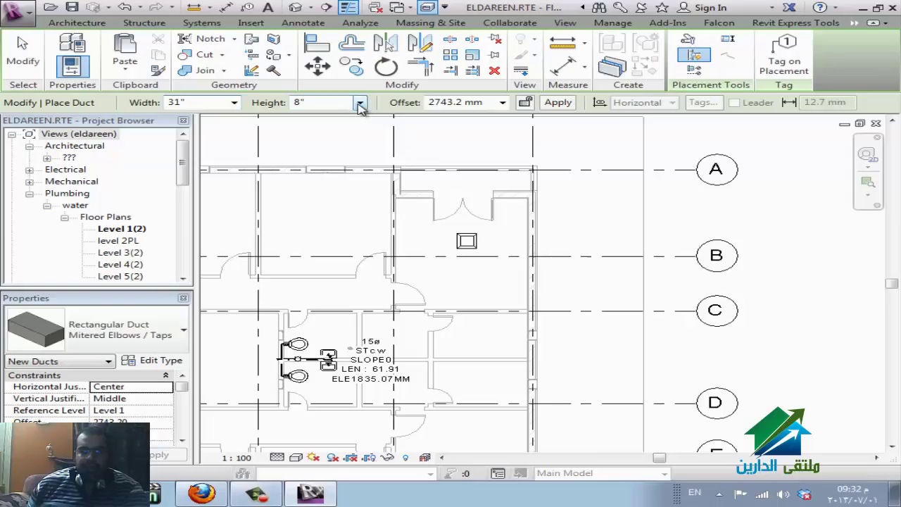
click(360, 103)
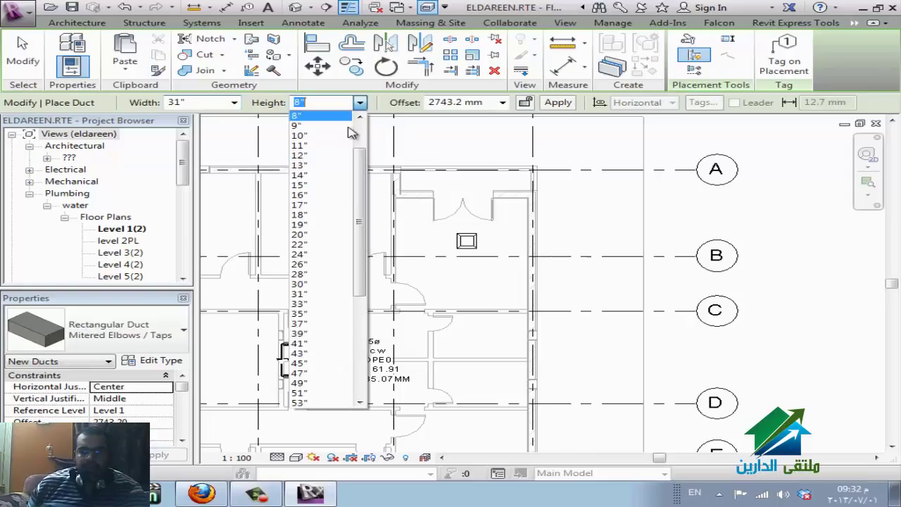
click(332, 160)
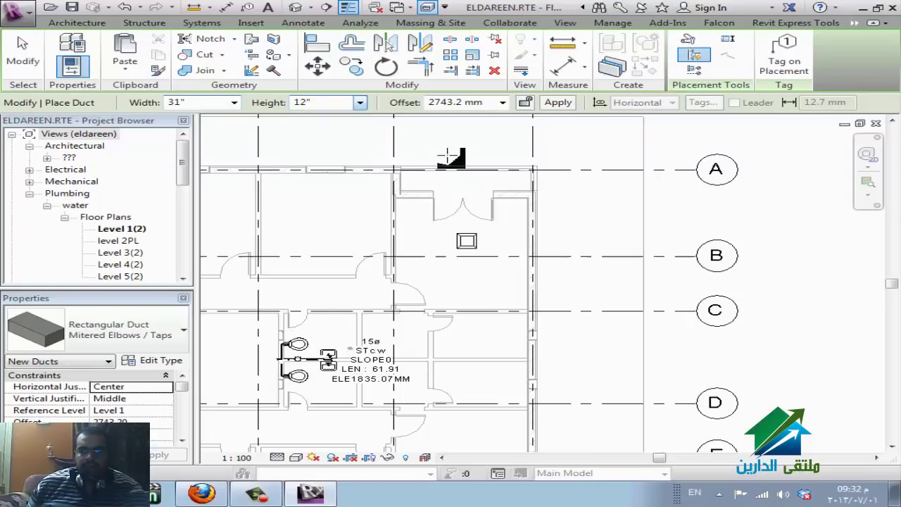
click(507, 143)
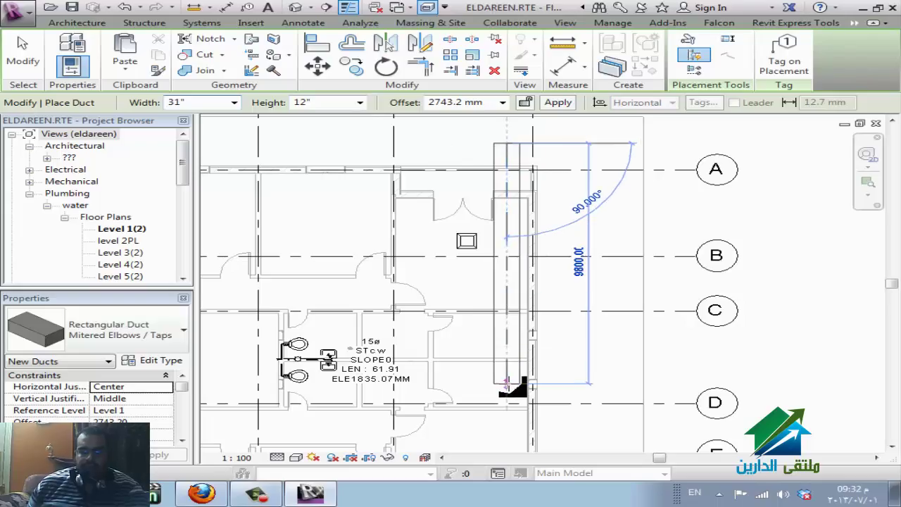
click(507, 383)
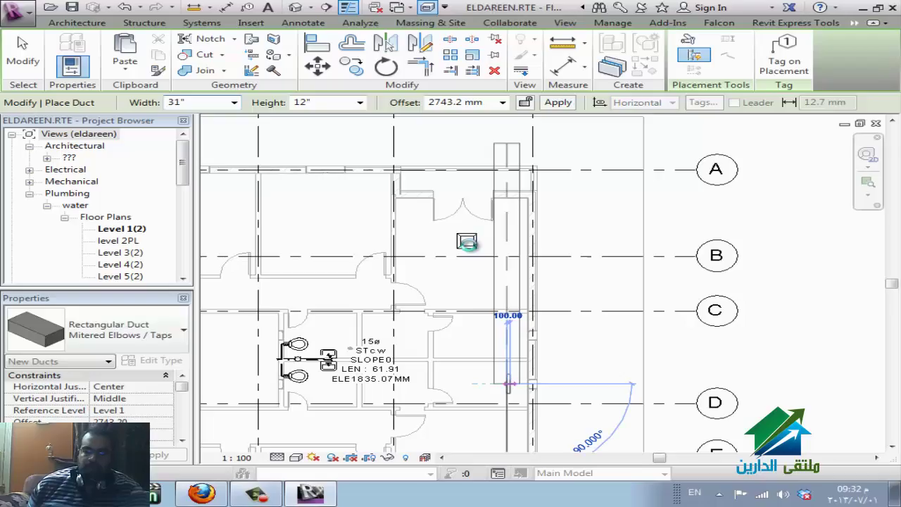
key(Escape)
key(Escape)
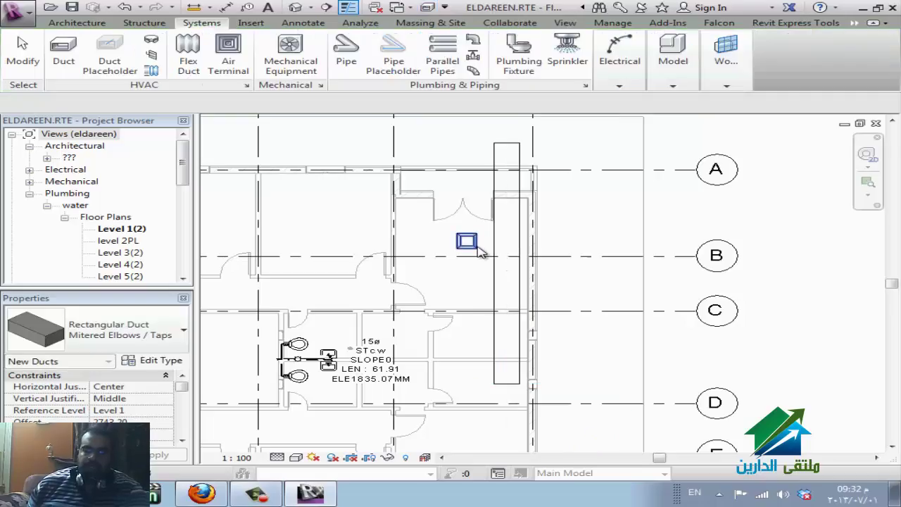
Move the air terminal slightly and attempt Connect Into, dismissing the not-enough-room fittings error.
click(457, 253)
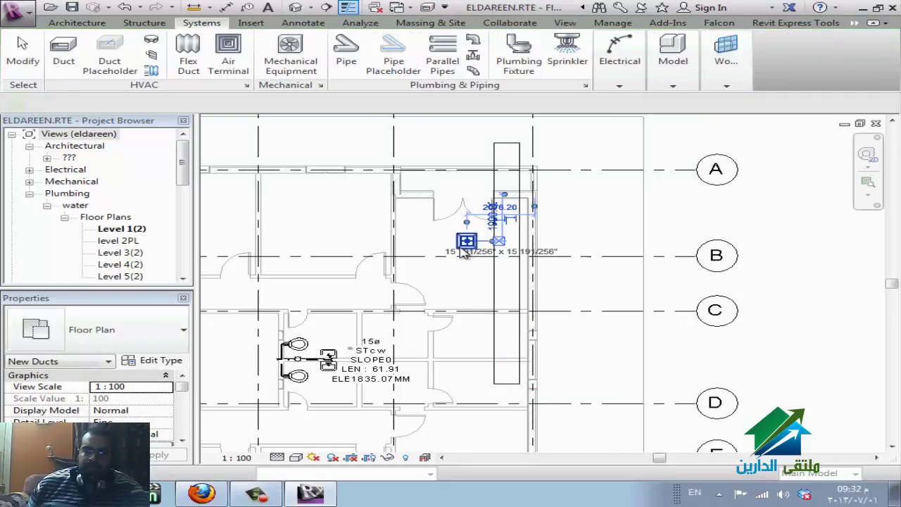
drag(463, 253, 459, 316)
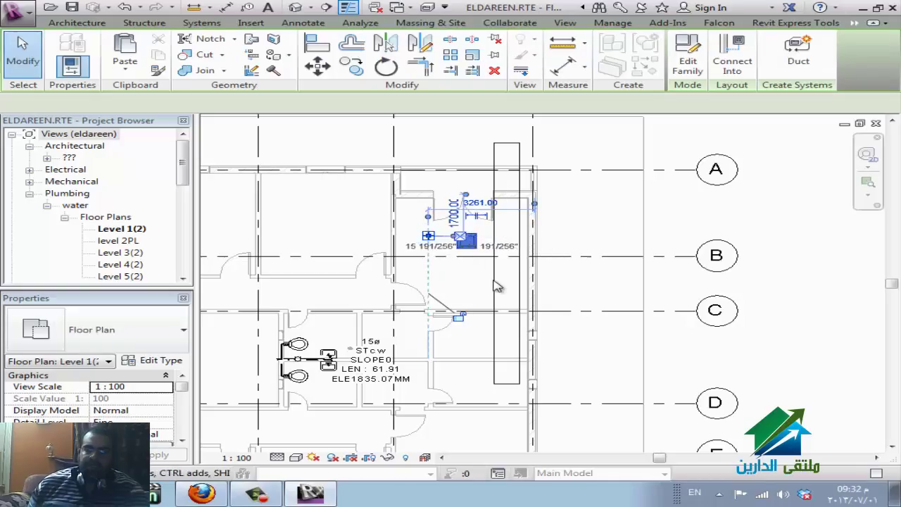
click(735, 64)
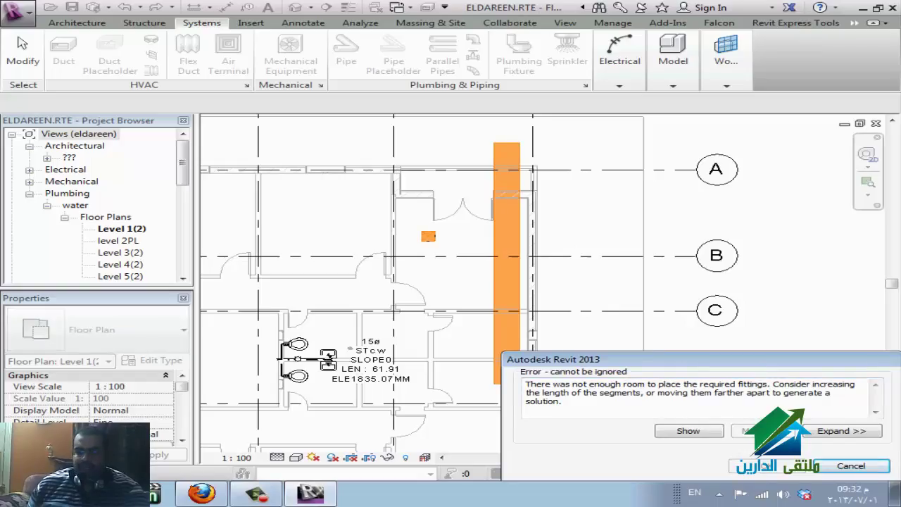
click(830, 465)
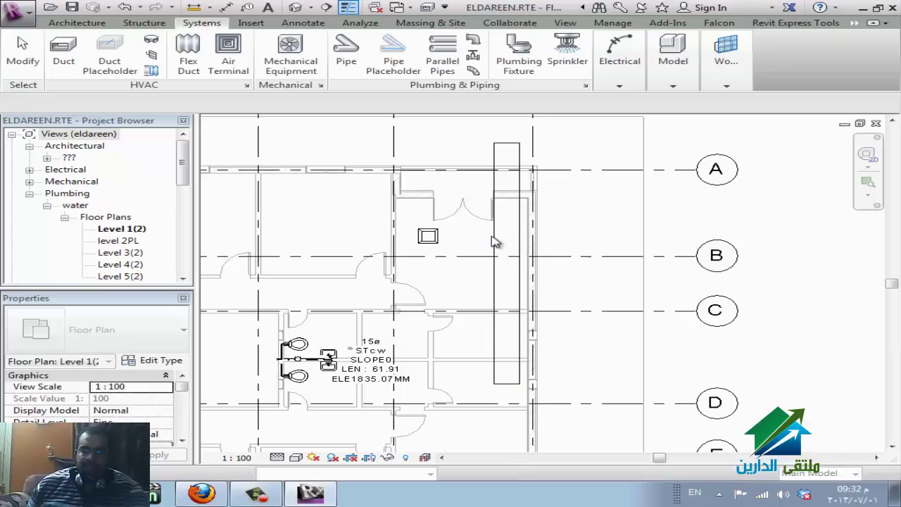
Check the vertical duct's offset and set the air terminal's offset to 1500.
click(494, 242)
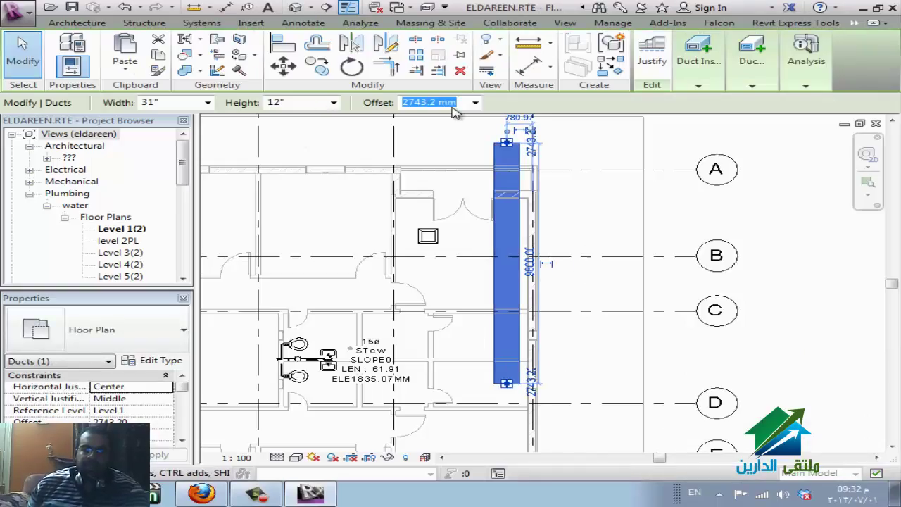
click(475, 103)
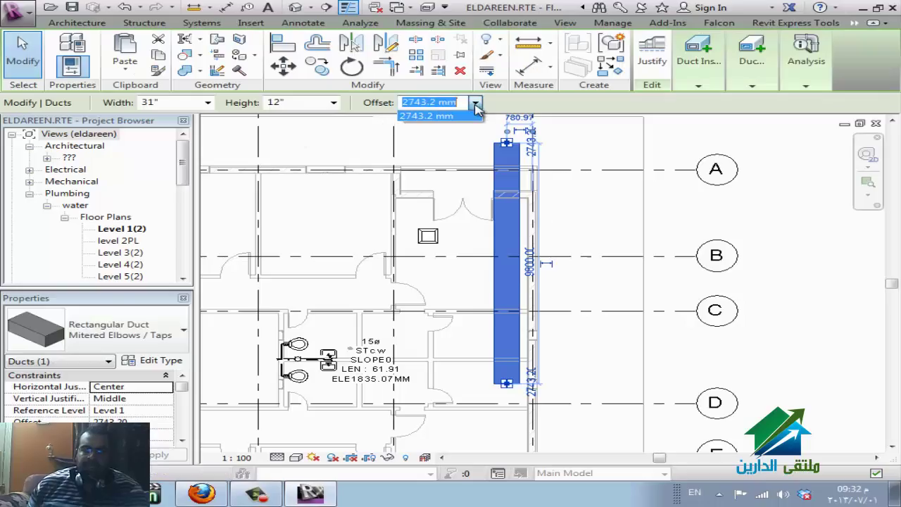
click(437, 240)
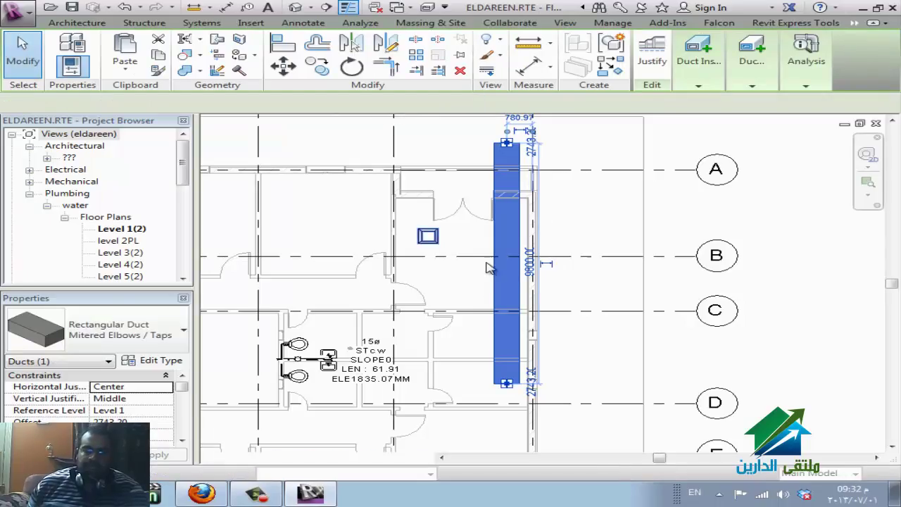
click(150, 409)
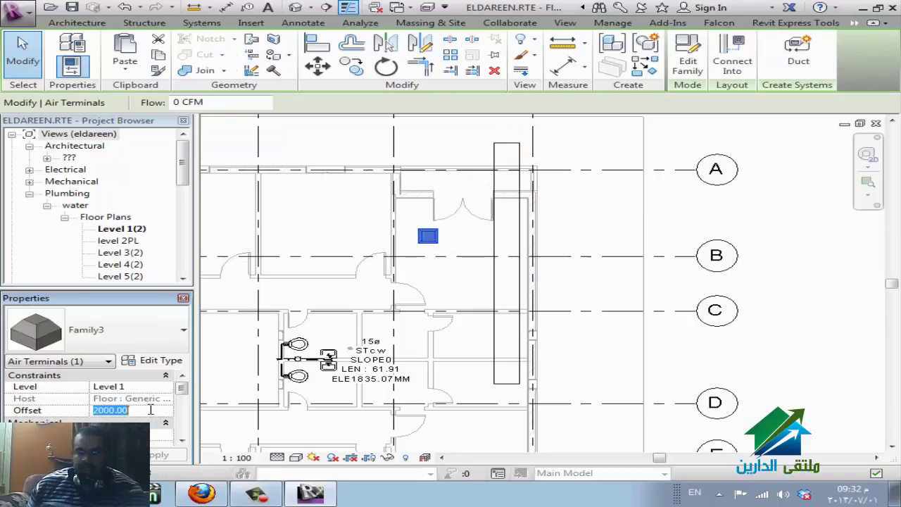
text(1500)
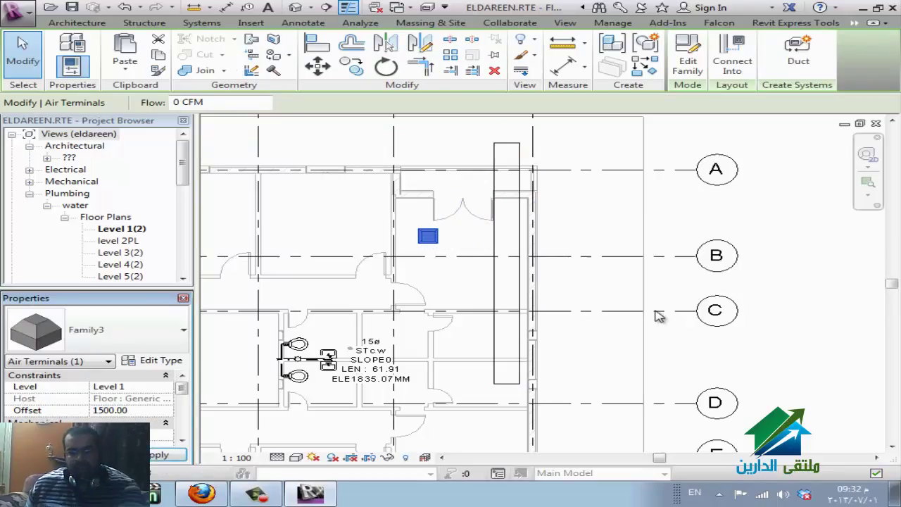
key(Return)
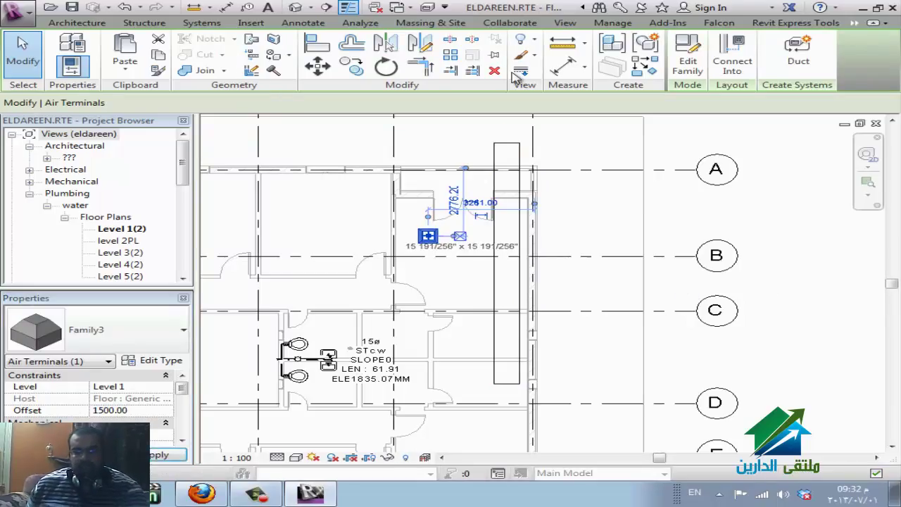
Connect the air terminal into the vertical duct and inspect the resulting duct size.
click(498, 239)
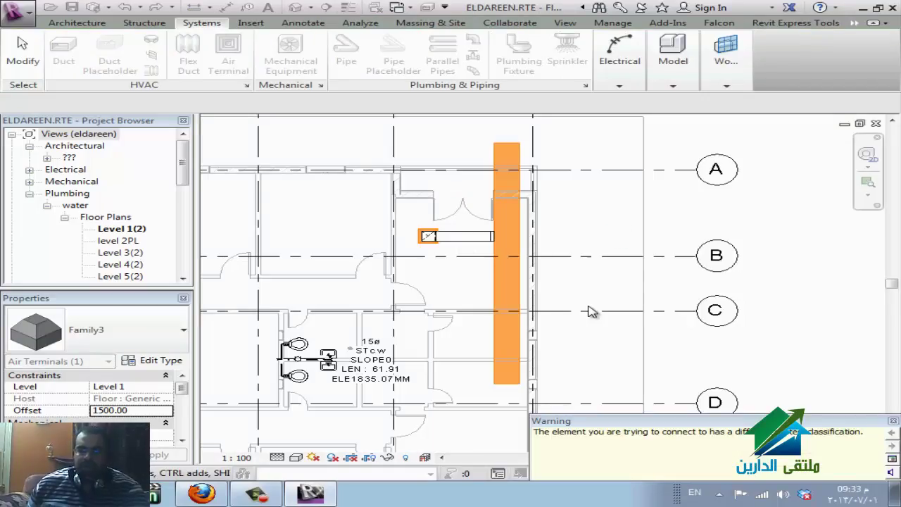
key(Escape)
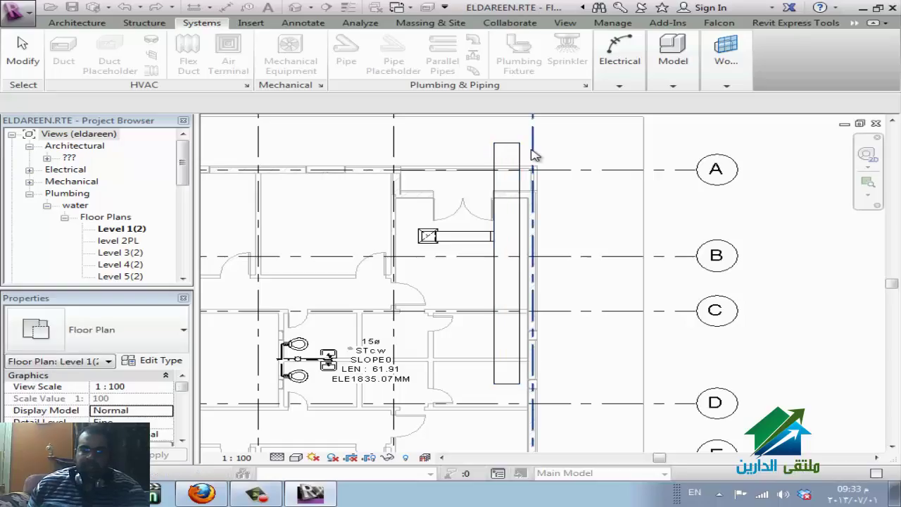
click(520, 189)
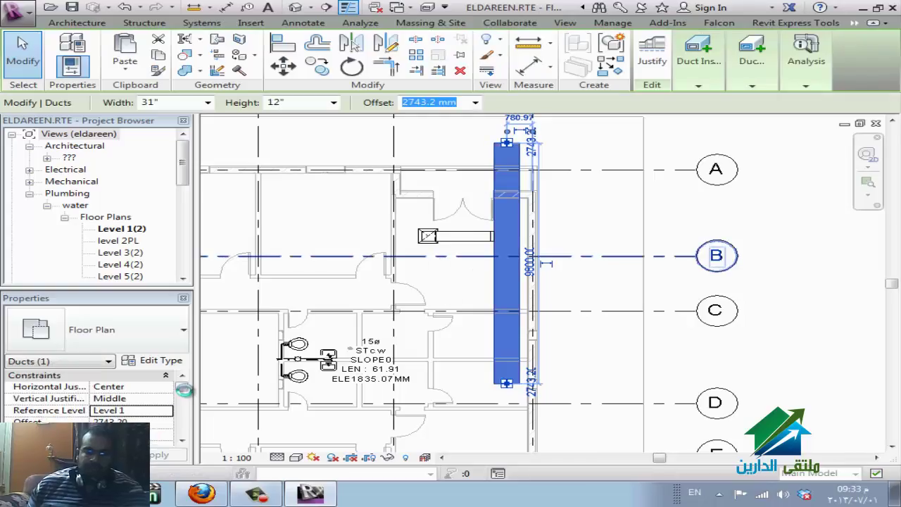
scroll(184, 393, down, 4)
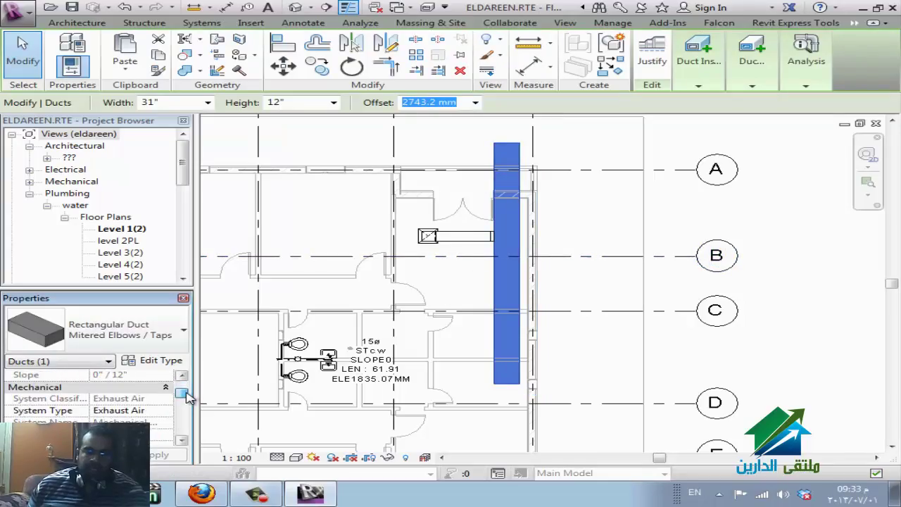
scroll(186, 394, up, 4)
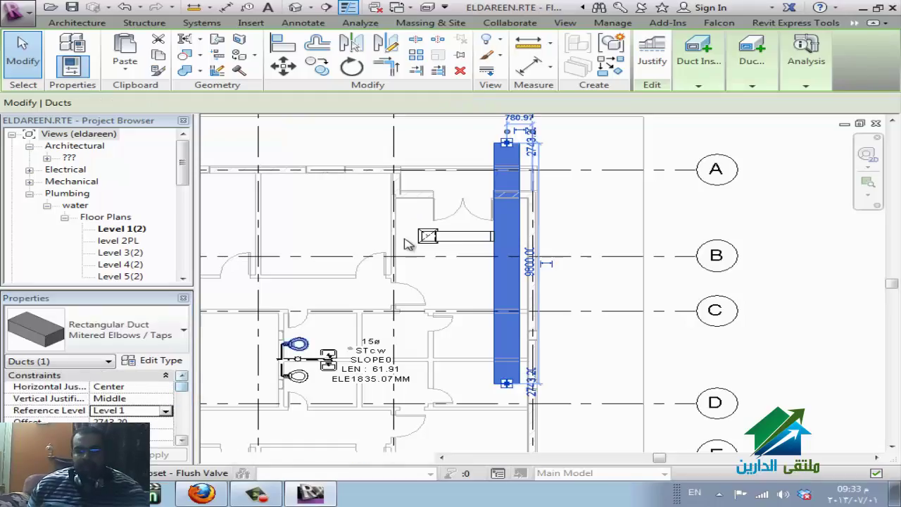
scroll(411, 224, up, 2)
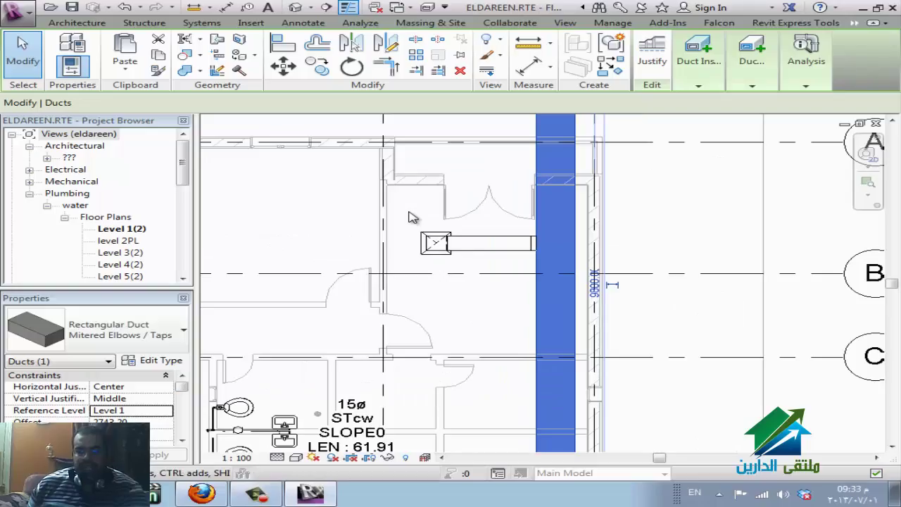
click(426, 260)
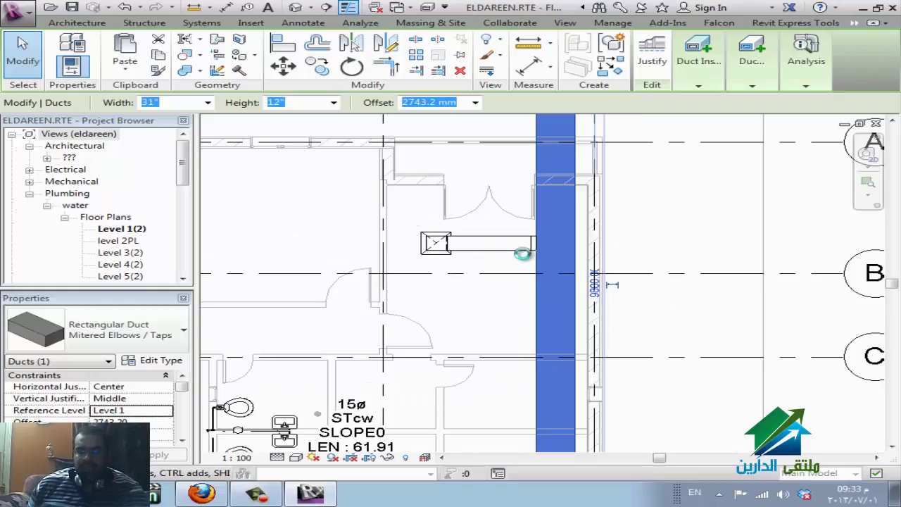
key(Escape)
key(Escape)
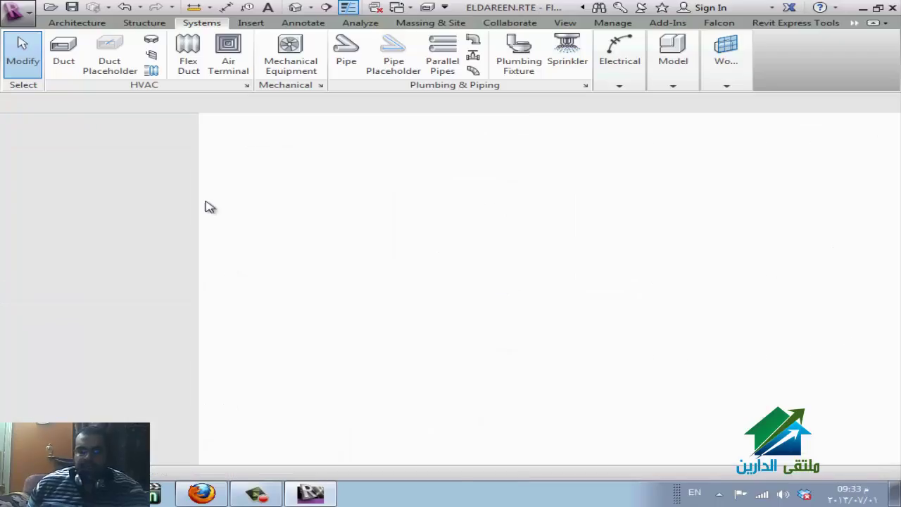
Try the Electrical Equipment category, undo back to Air Terminal, then open the Ref. Level plan.
click(98, 44)
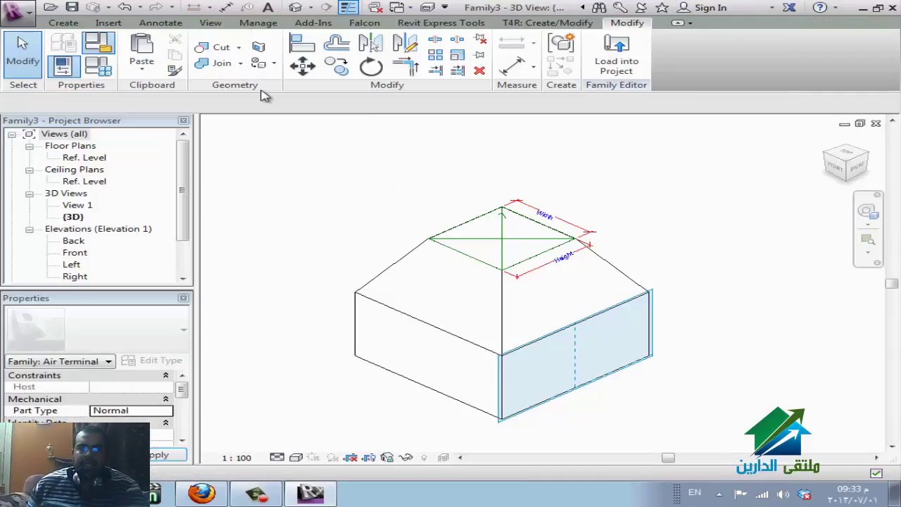
click(419, 118)
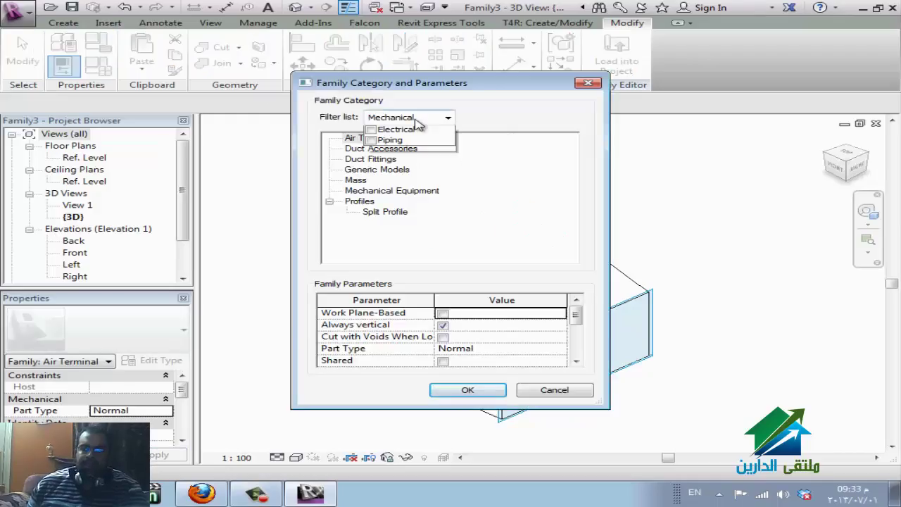
click(373, 164)
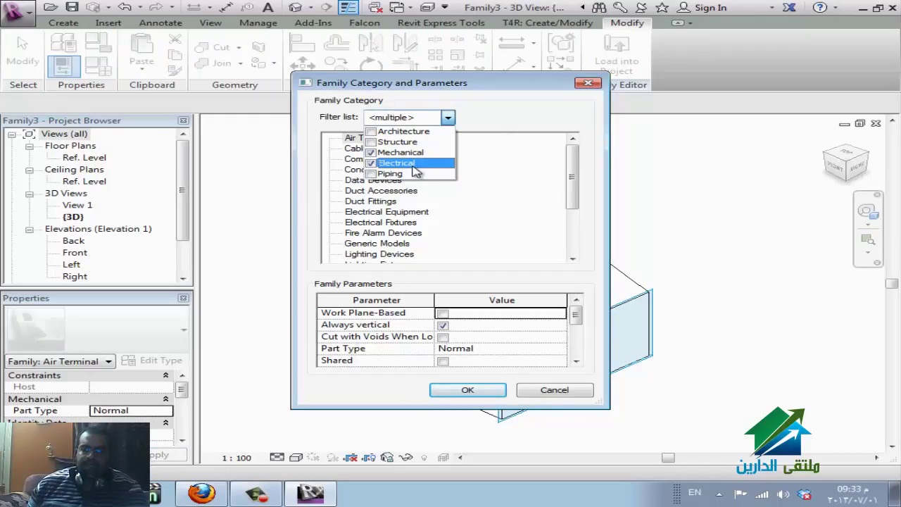
click(410, 218)
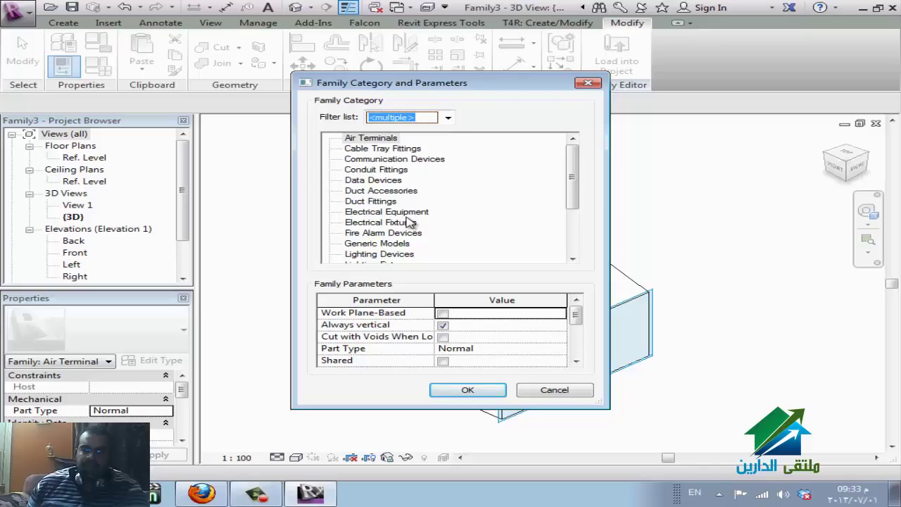
click(410, 213)
click(469, 391)
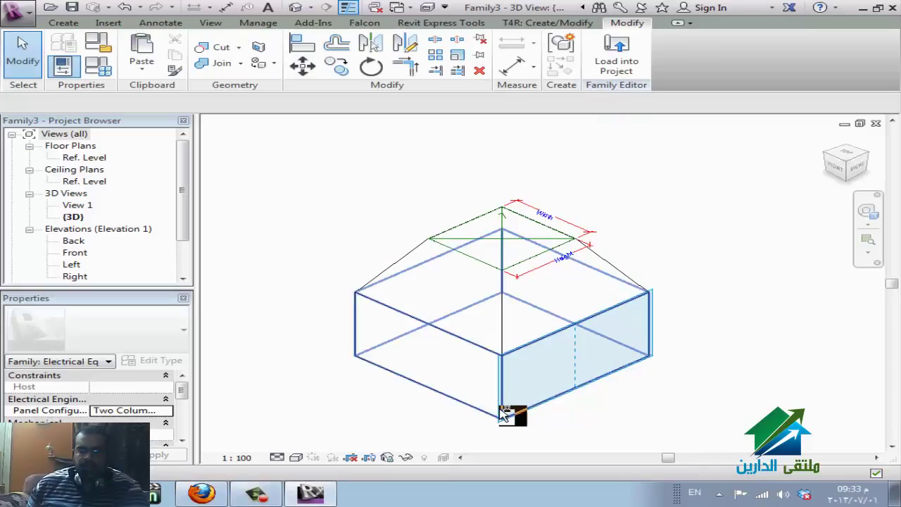
key(ctrl+z)
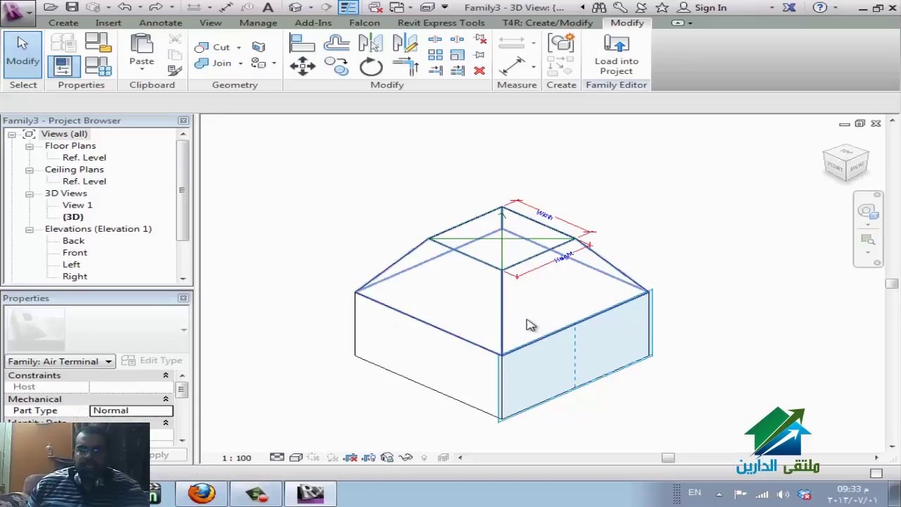
double_click(65, 159)
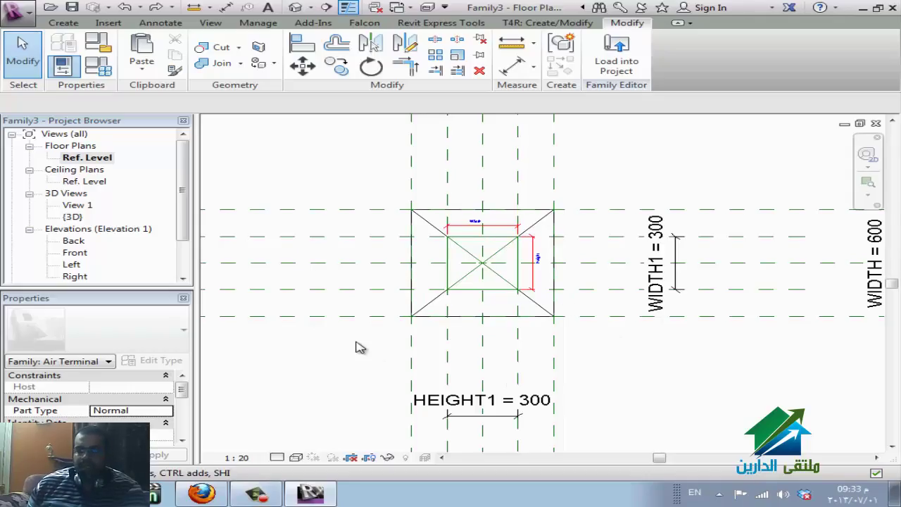
click(107, 67)
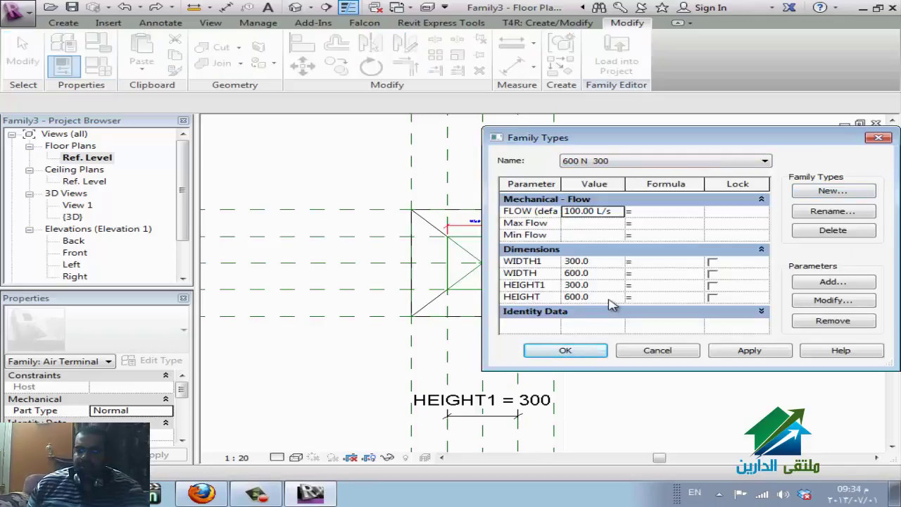
click(598, 164)
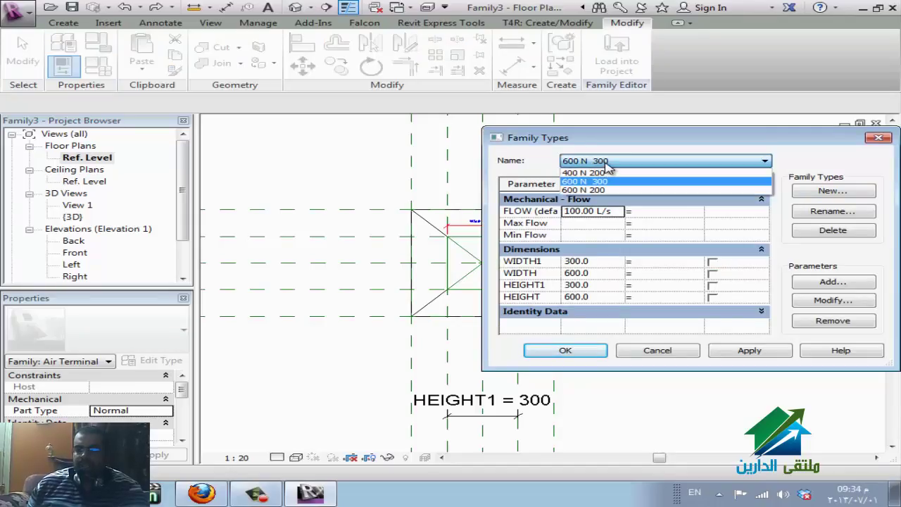
click(606, 165)
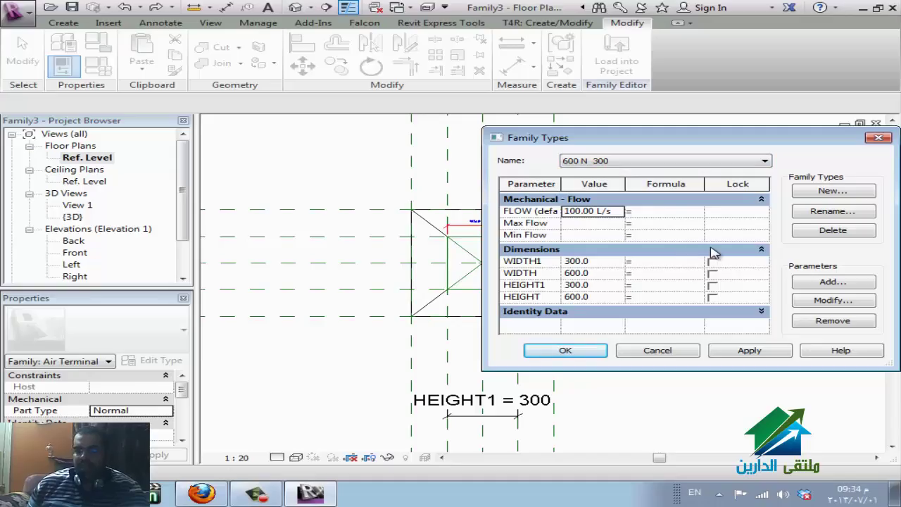
click(862, 285)
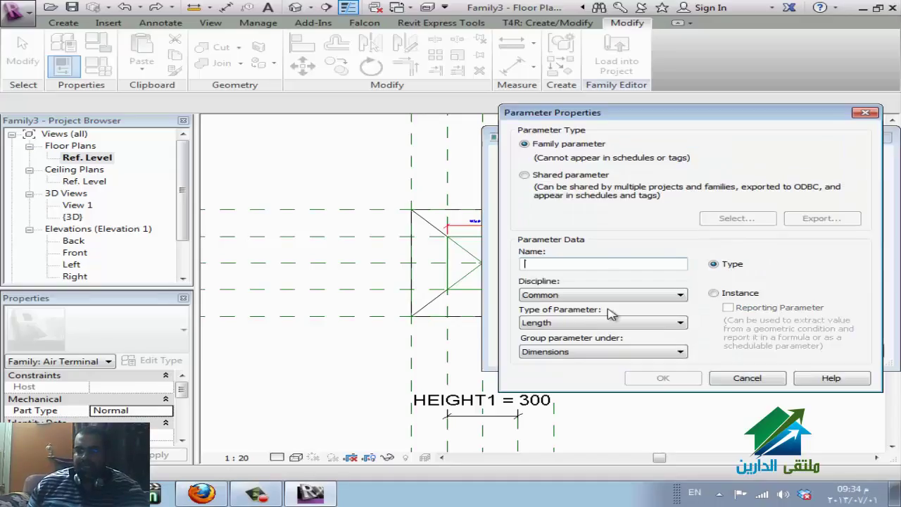
click(746, 378)
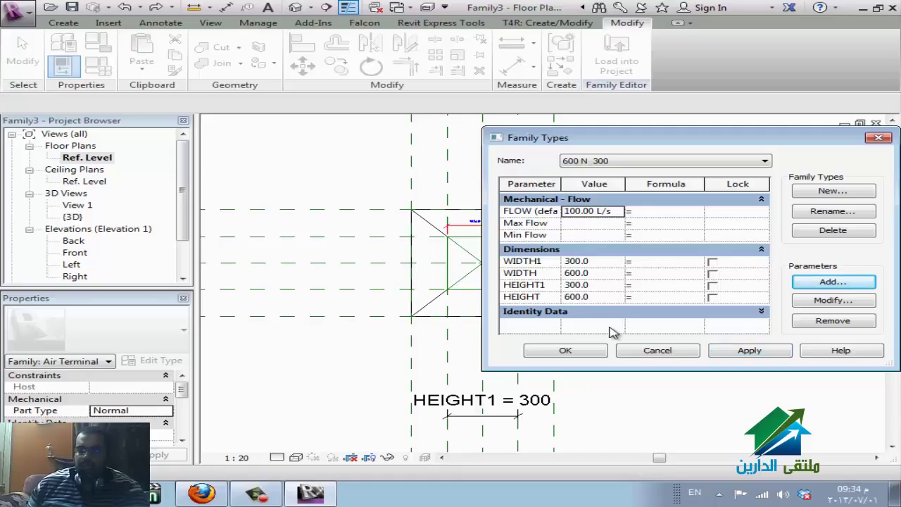
click(657, 350)
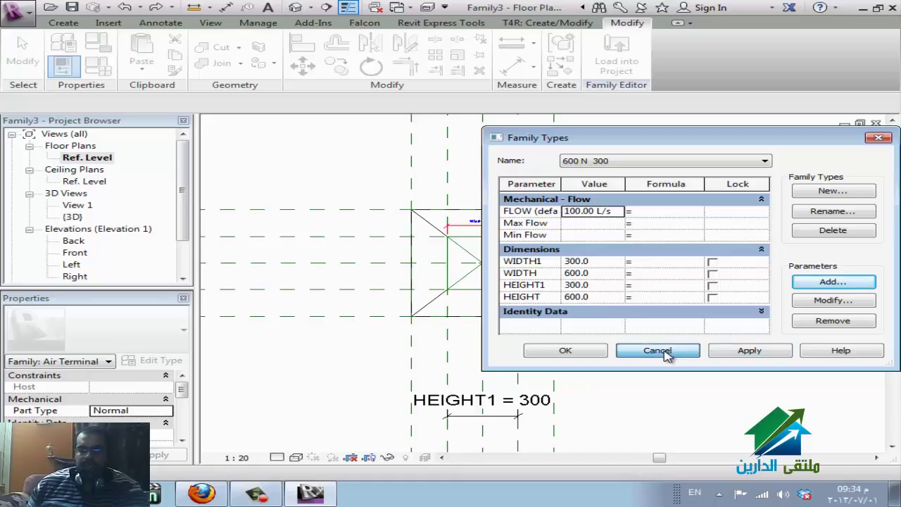
Draw a direction arrow with model lines, a shaft and arrowhead, above the terminal.
click(71, 23)
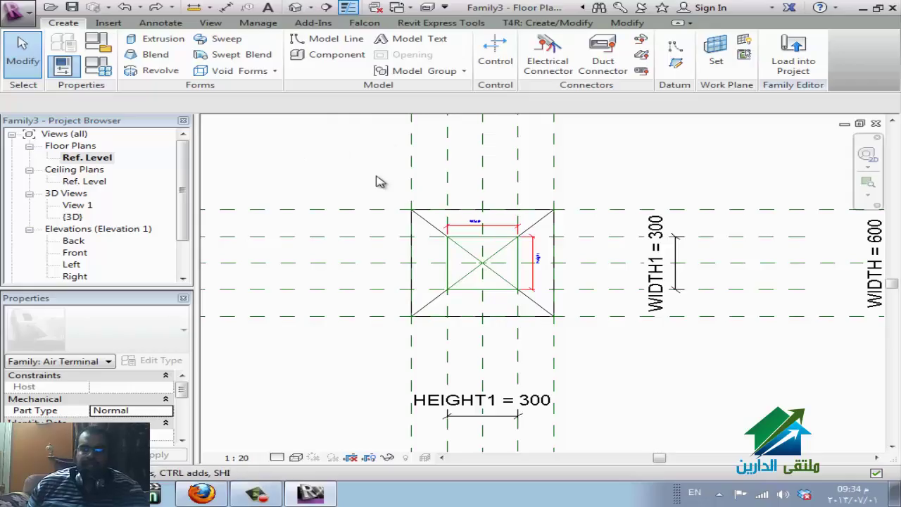
click(316, 44)
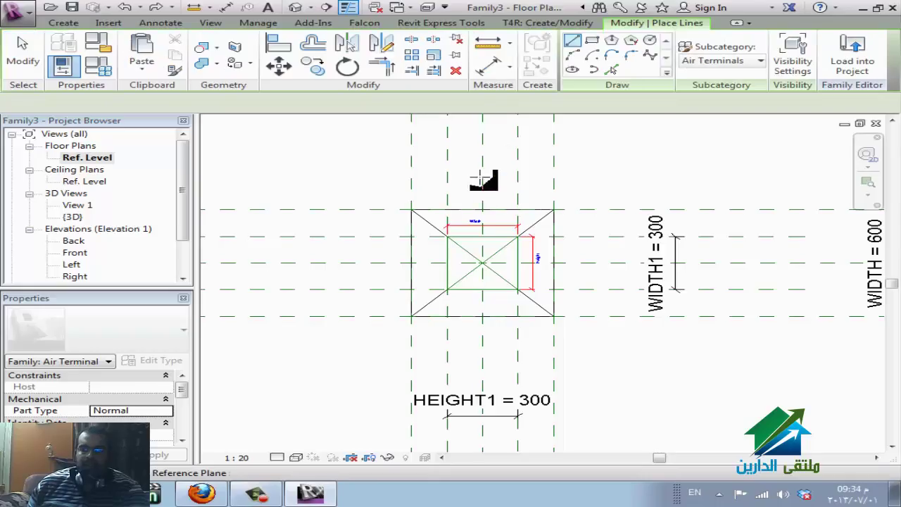
click(482, 195)
click(482, 131)
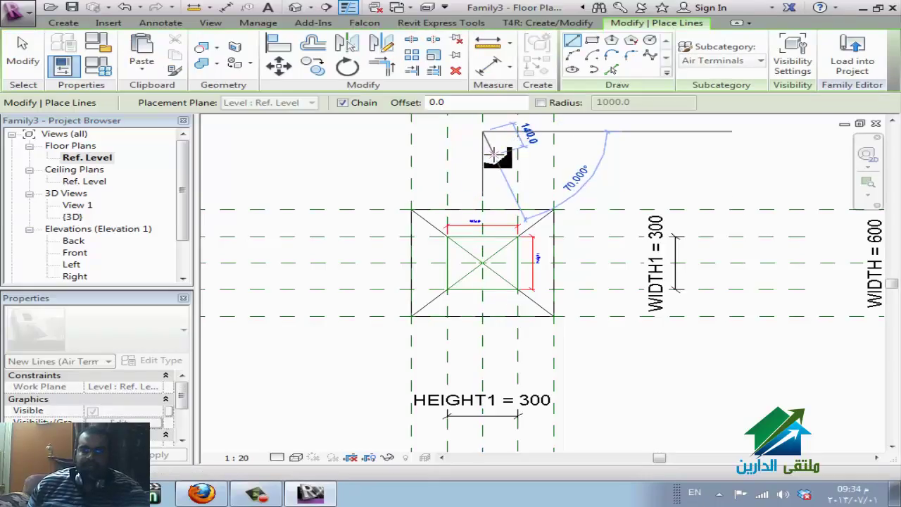
key(Escape)
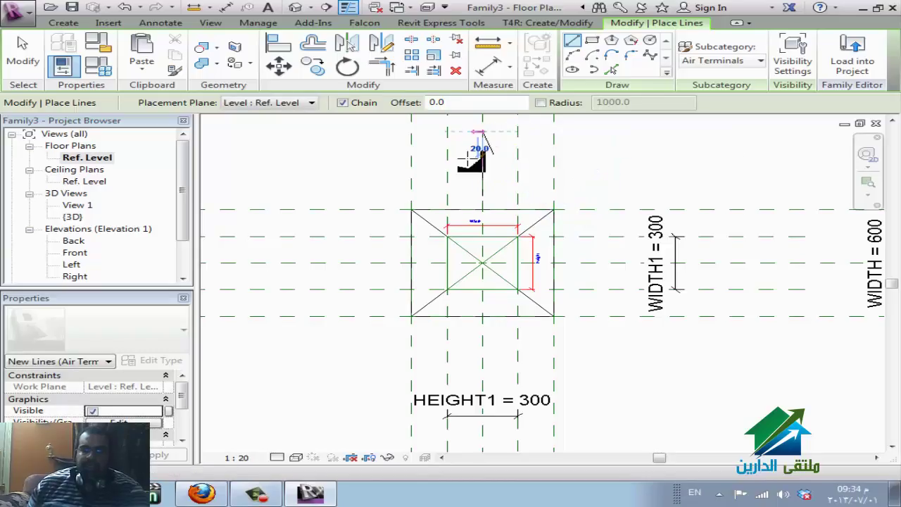
click(468, 158)
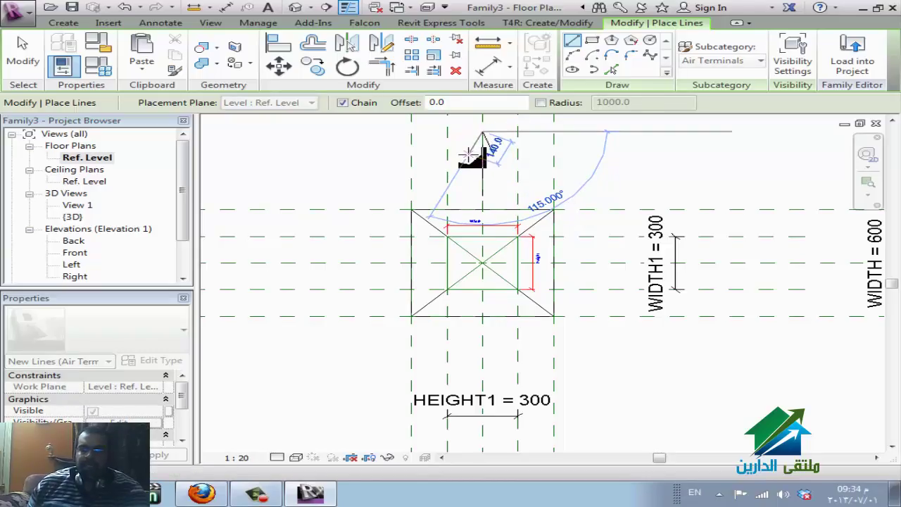
key(Escape)
key(Escape)
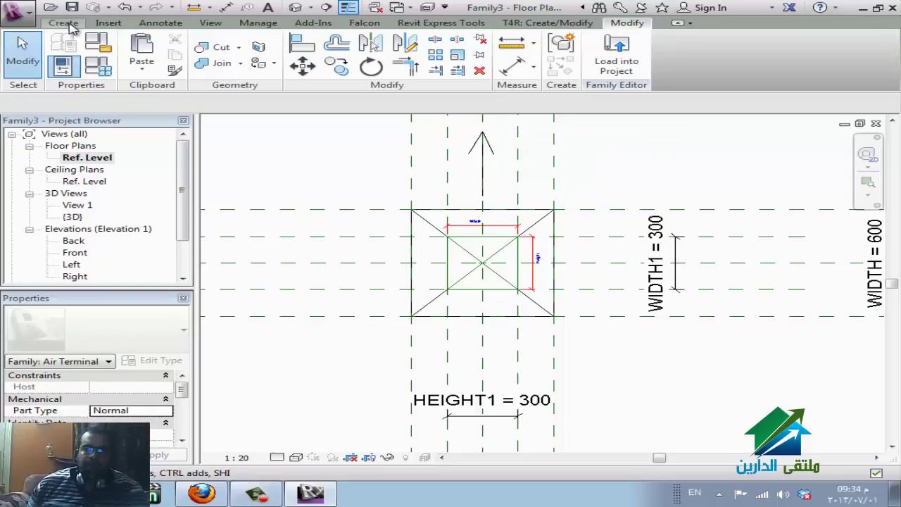
Place a single vertical flip control inside the box.
click(65, 24)
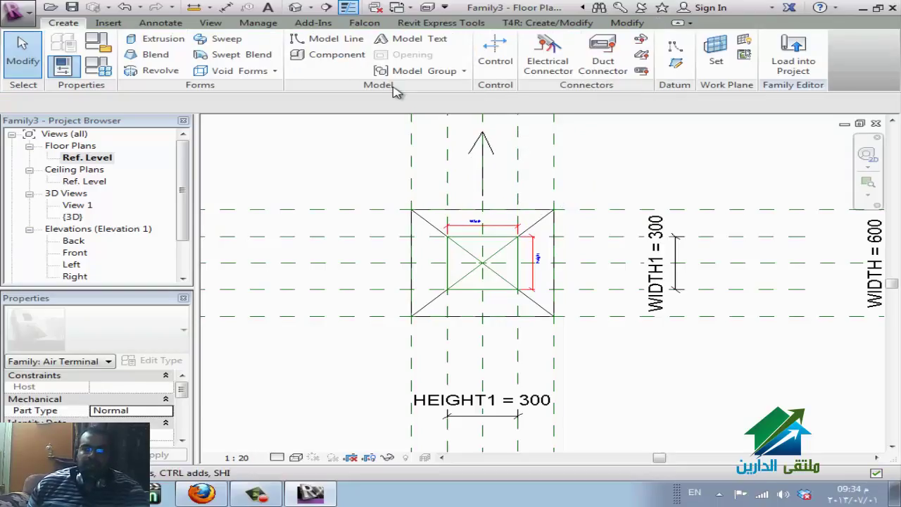
click(490, 62)
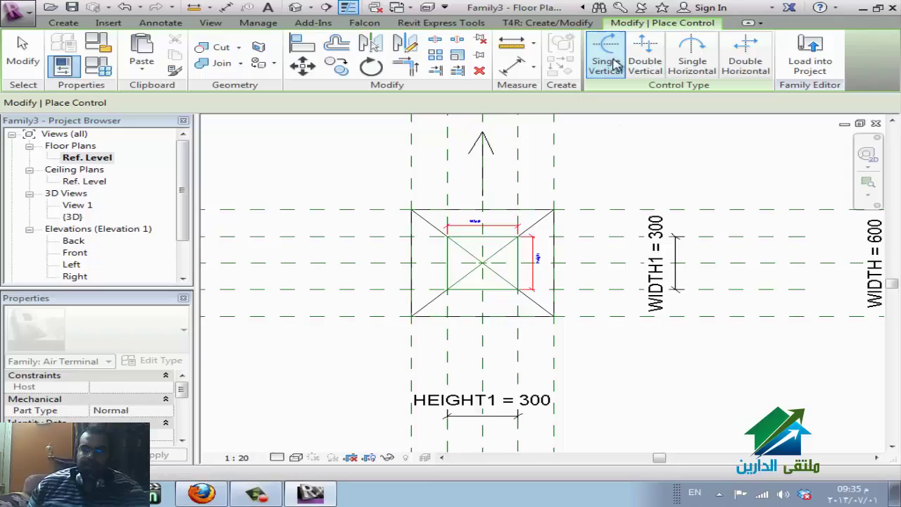
click(512, 264)
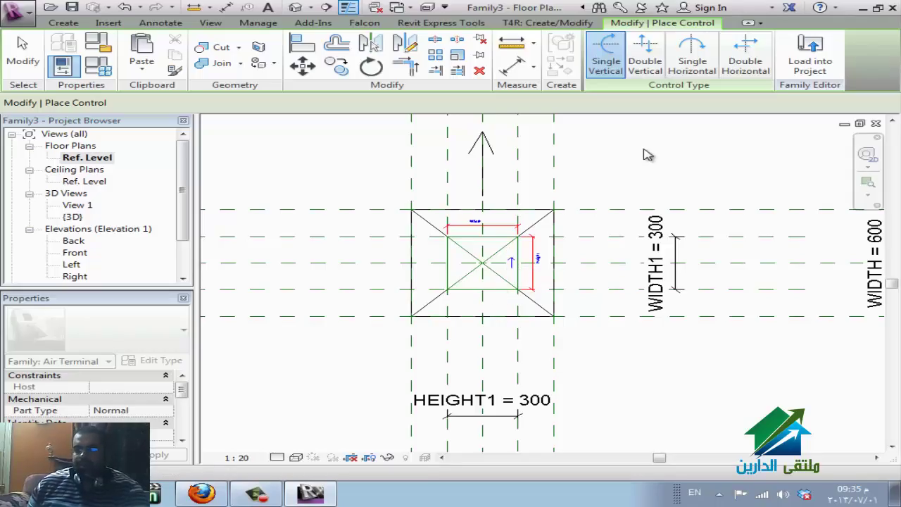
key(Escape)
Cycle windows to the ELDAREEN floor plan, then select and deselect the door above the terminal.
key(ctrl+Tab)
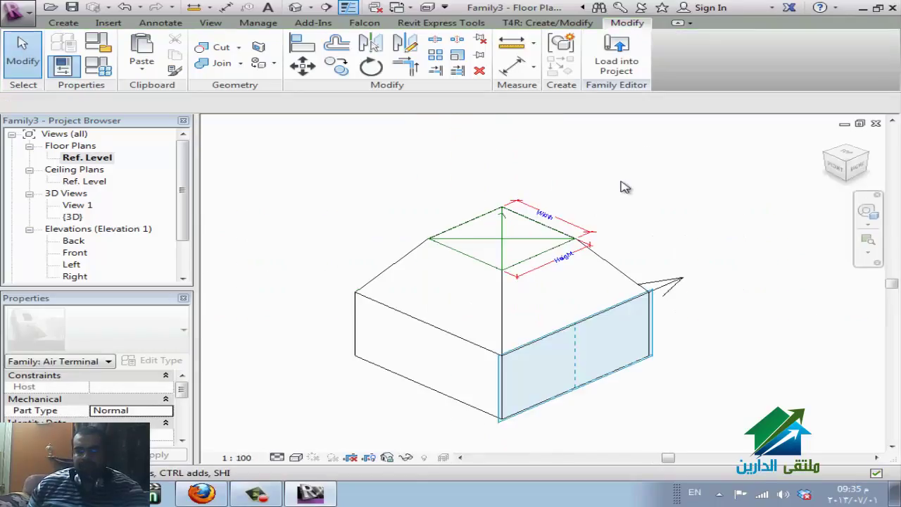
key(ctrl+Tab)
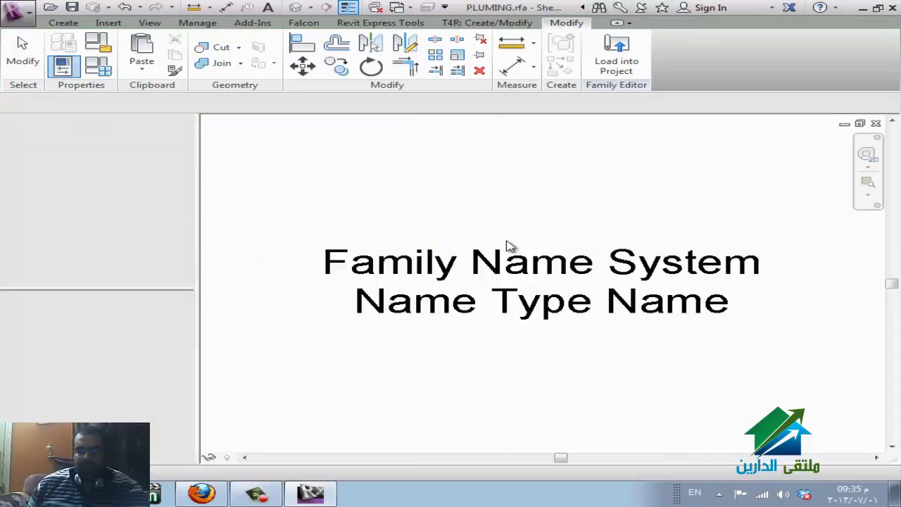
key(ctrl+Tab)
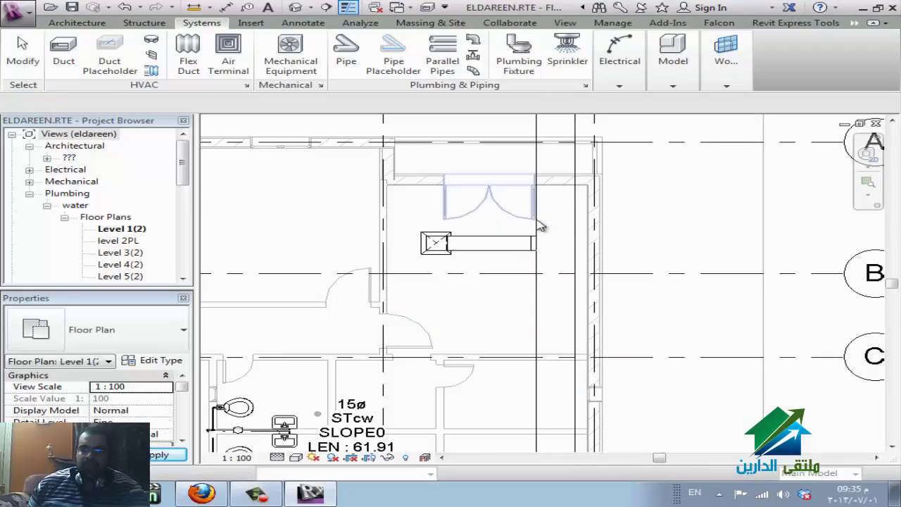
click(476, 200)
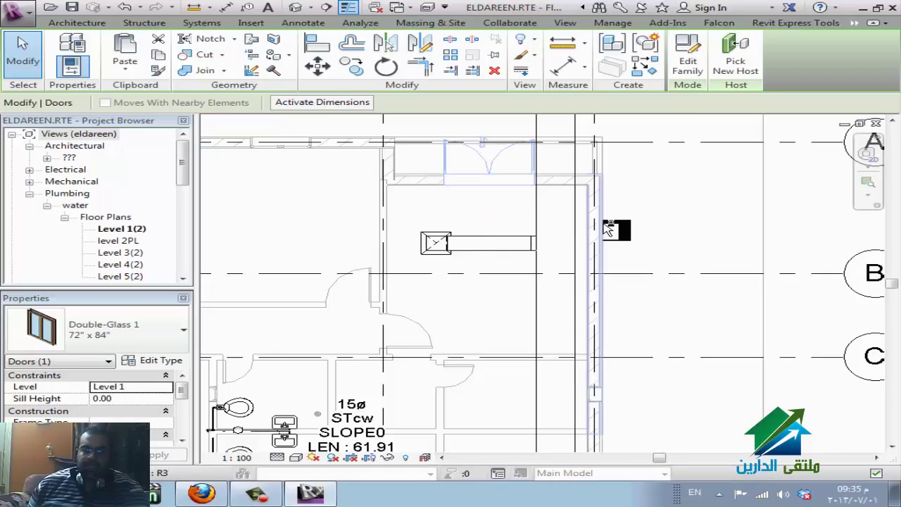
click(514, 303)
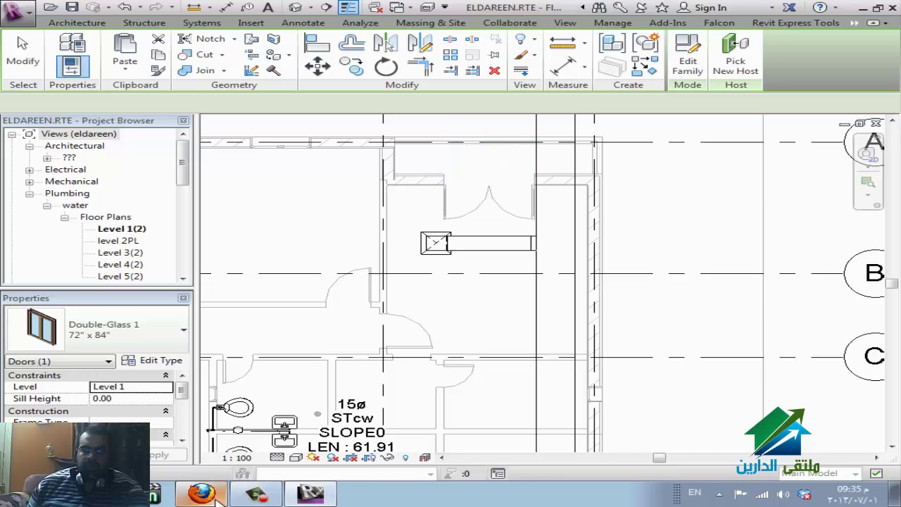
Bring the WizIQ class window to the front and stop sharing the screen.
click(242, 489)
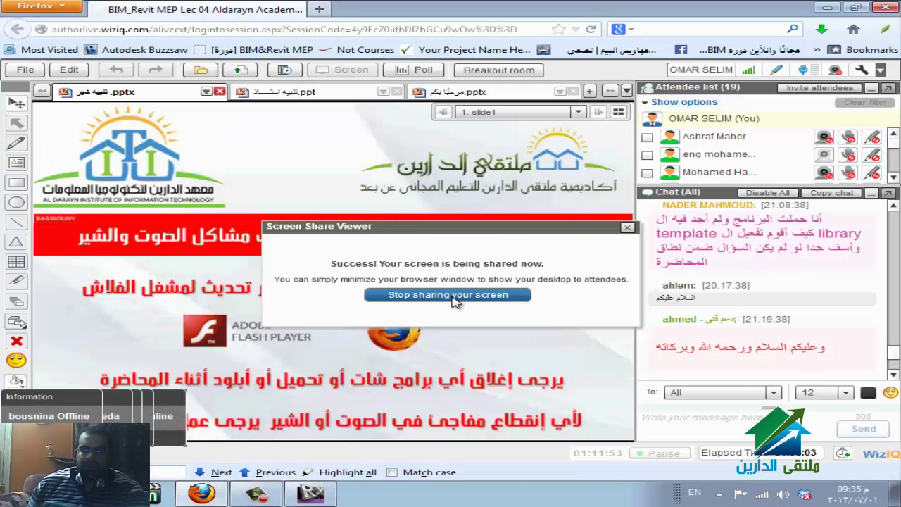
click(464, 295)
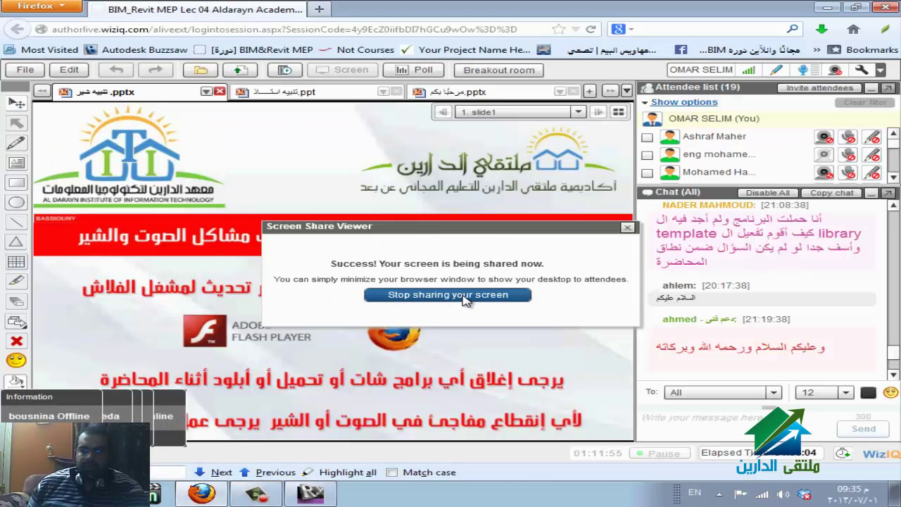
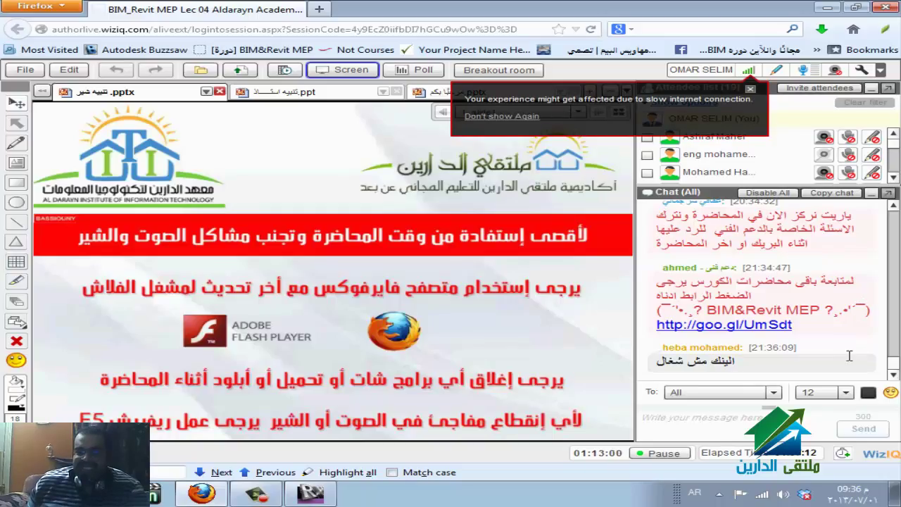
Show the class the مرحبا بكم.pptx welcome slide for BIM&Revit MEP lecture 5, with chat ready.
click(437, 98)
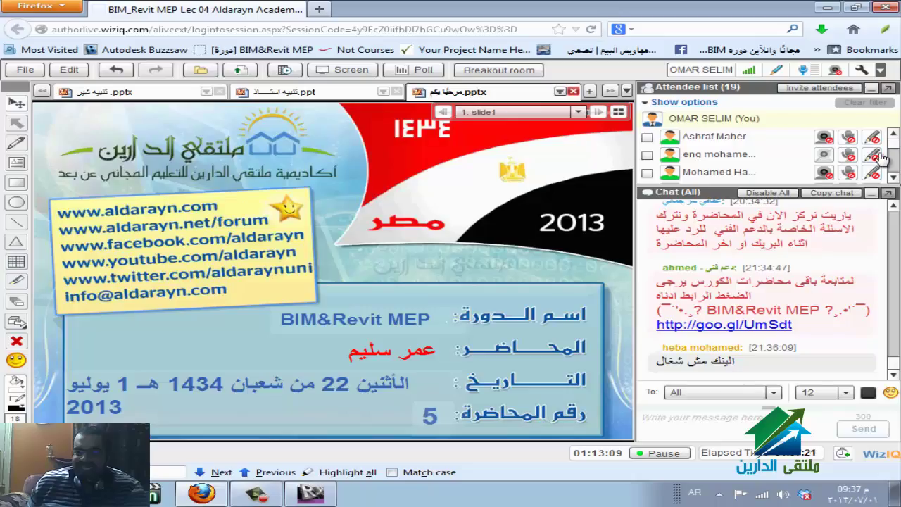
drag(898, 153, 897, 171)
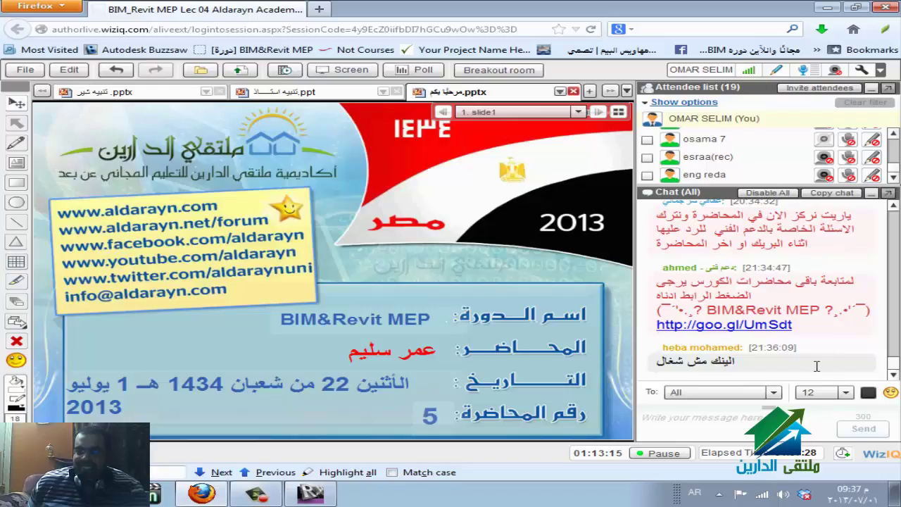
click(770, 415)
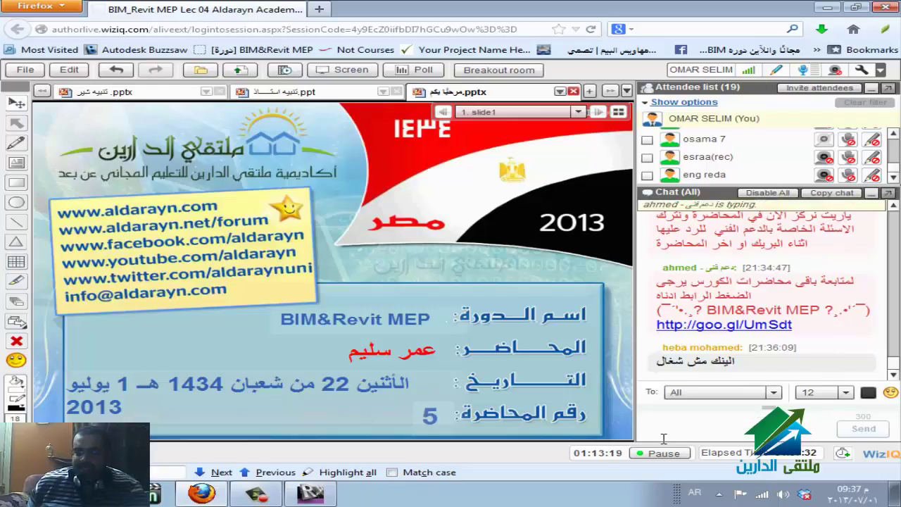
click(274, 500)
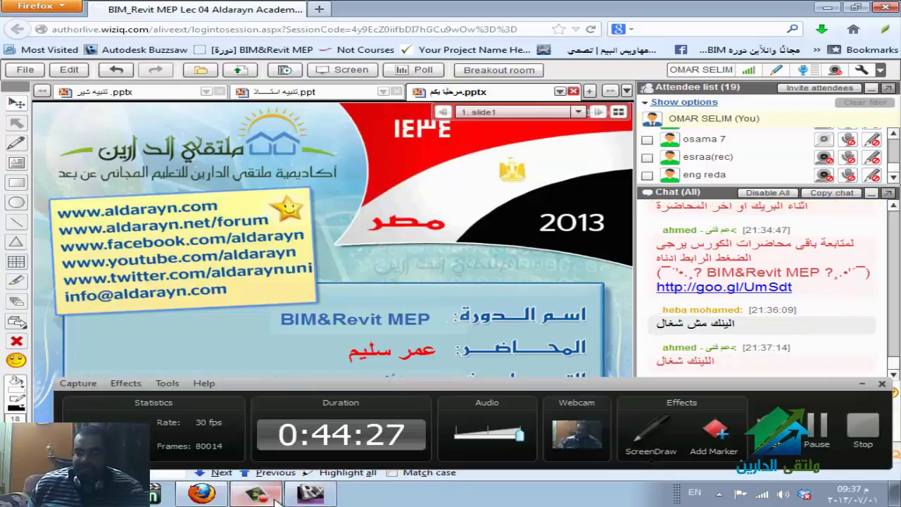
click(275, 498)
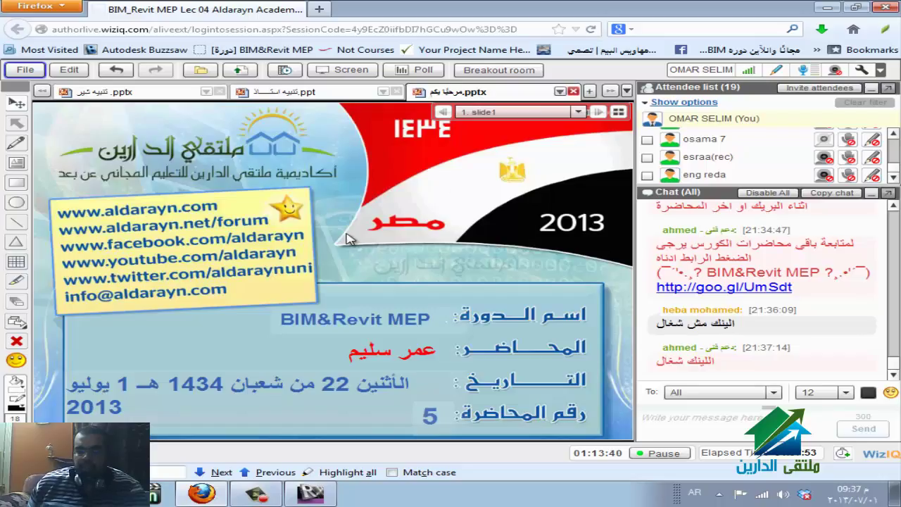
Start a desktop screen share and check whether it reaches the attendees.
click(343, 69)
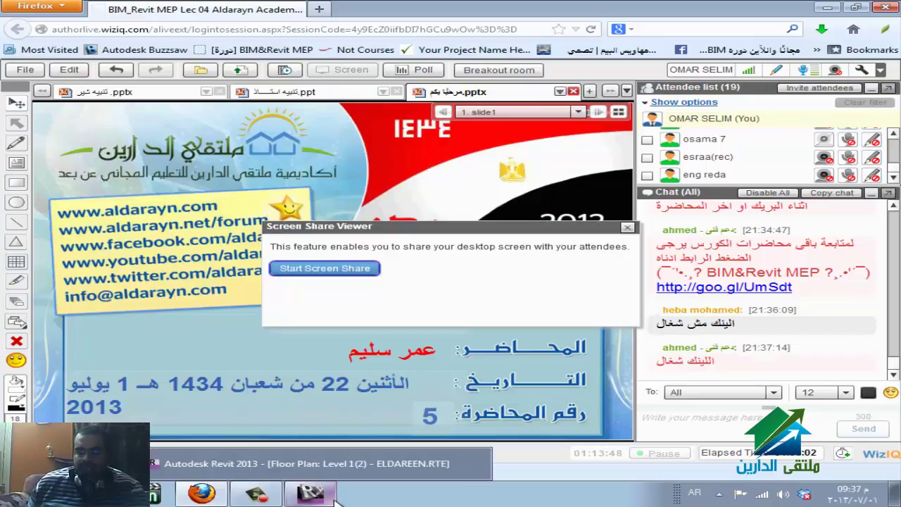
click(324, 268)
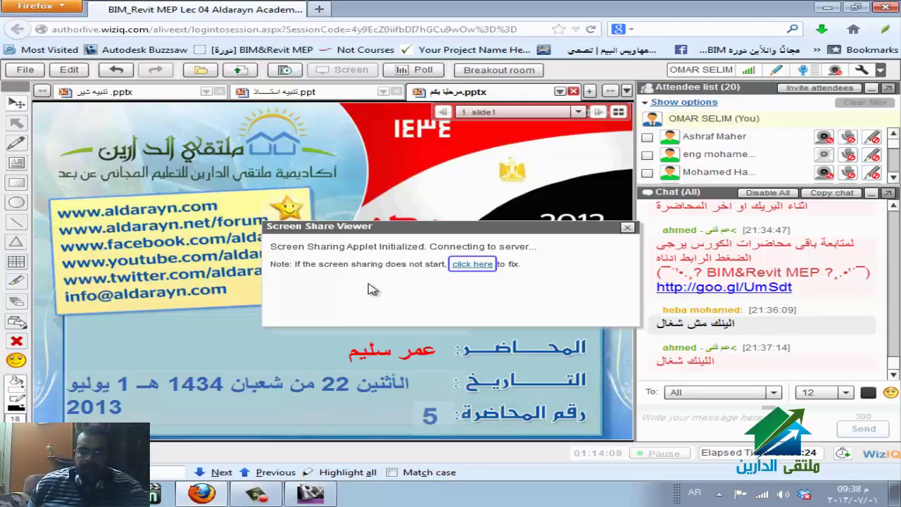
click(628, 230)
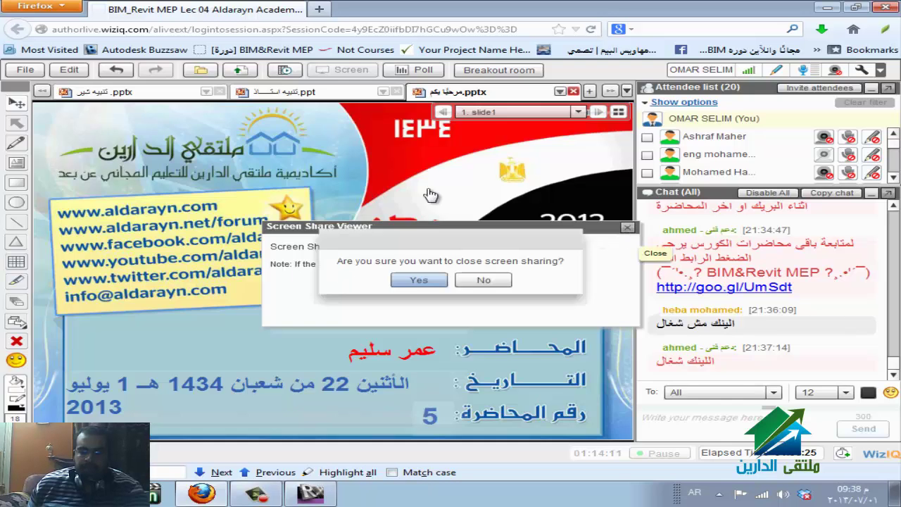
click(465, 282)
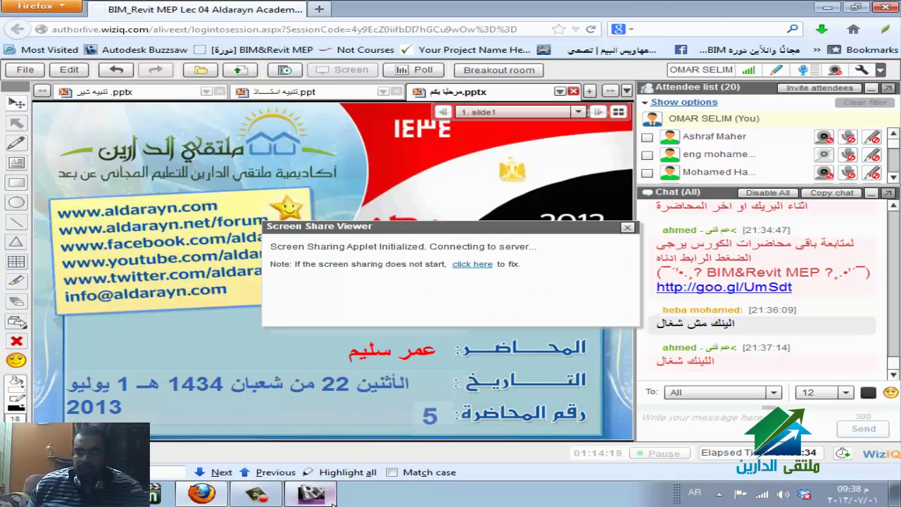
click(311, 494)
click(201, 492)
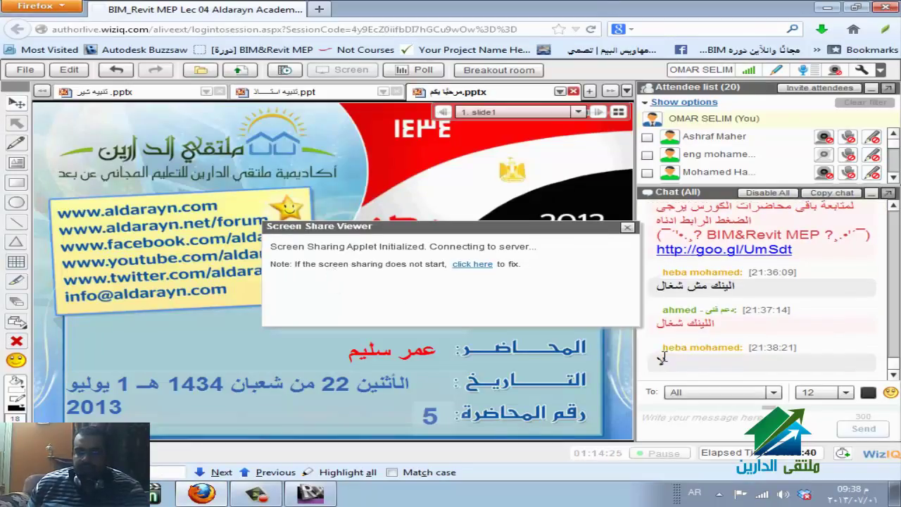
Stop the stalled screen share, restart it successfully, and present the Revit project.
click(627, 227)
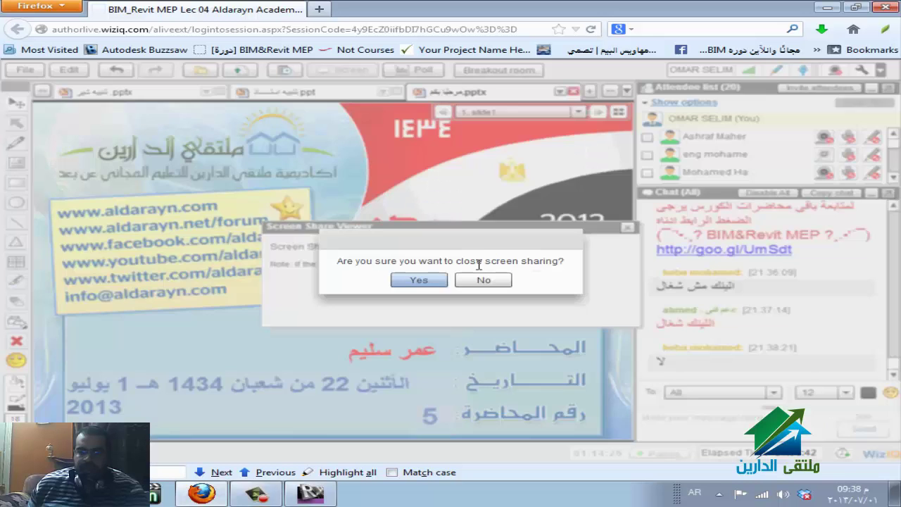
click(441, 281)
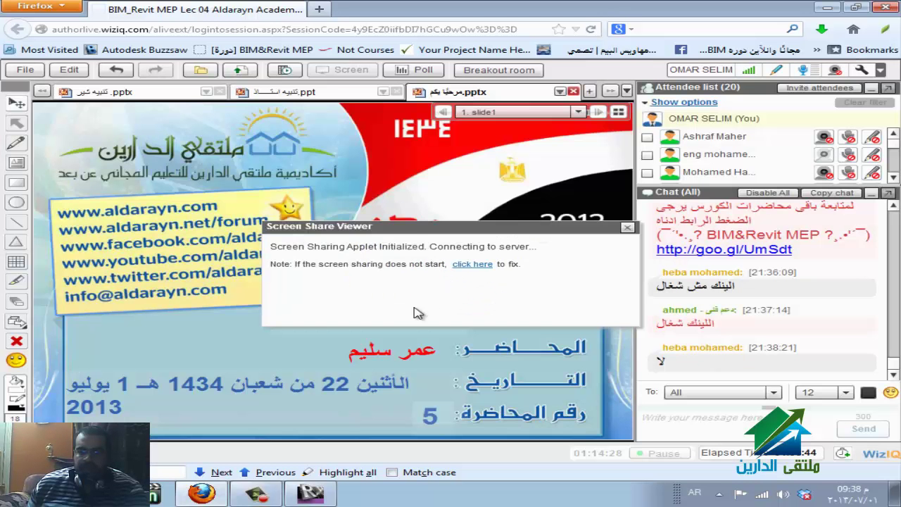
click(335, 70)
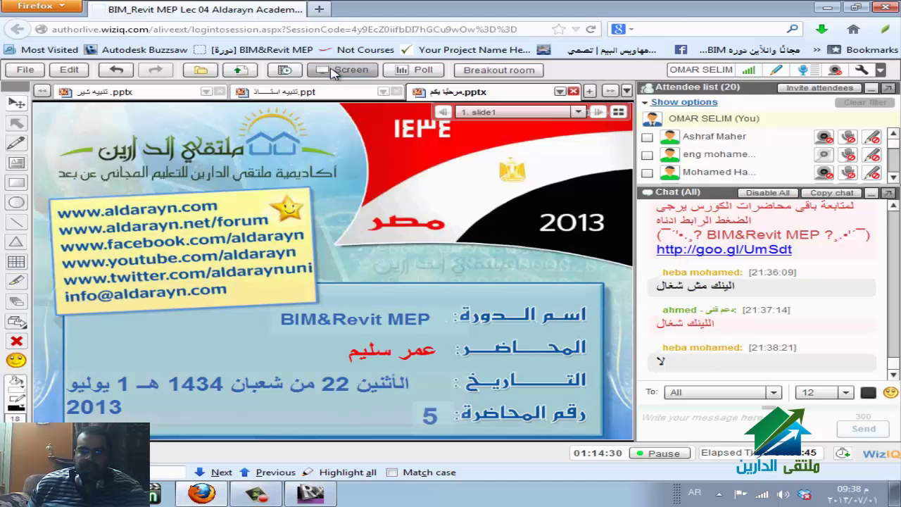
click(358, 270)
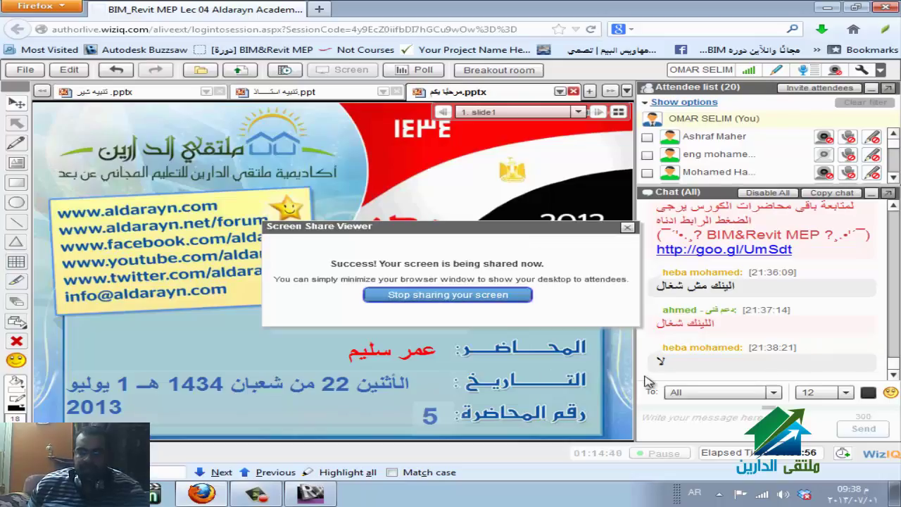
click(329, 496)
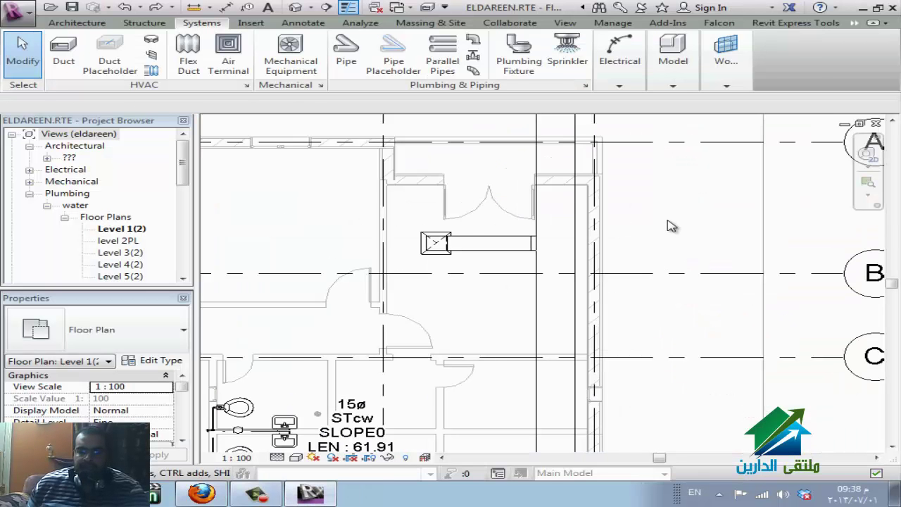
Zoom in on the toilets in the Level 1(2) plan and open Visibility/Graphic Overrides.
scroll(670, 226, down, 1)
scroll(418, 362, down, 2)
scroll(423, 356, up, 2)
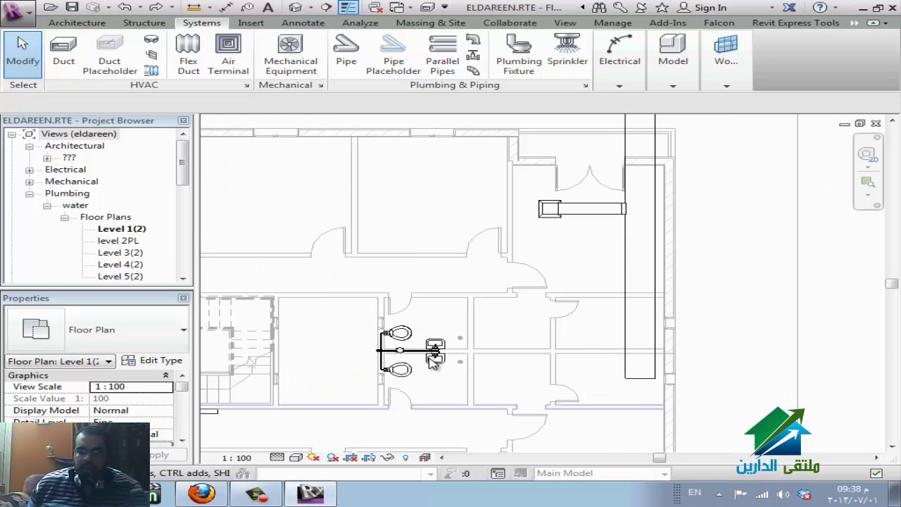
scroll(433, 360, up, 2)
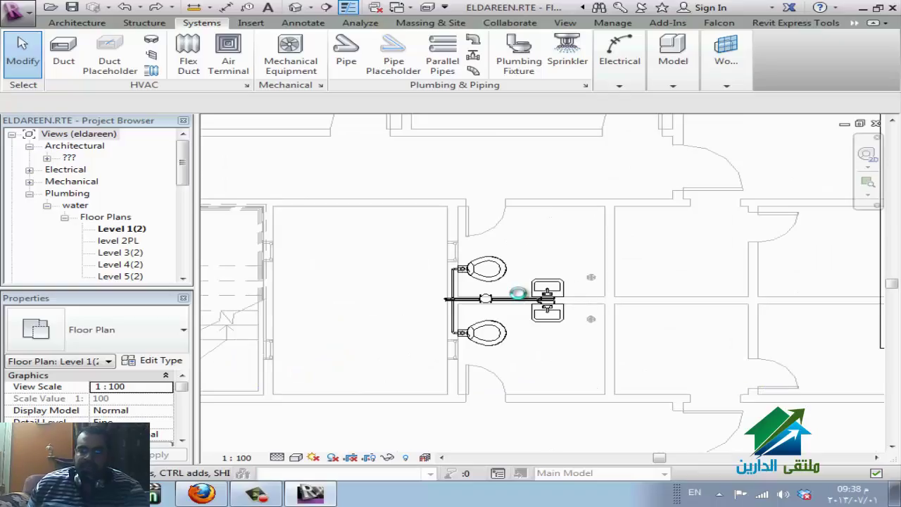
scroll(464, 316, up, 5)
scroll(336, 371, down, 2)
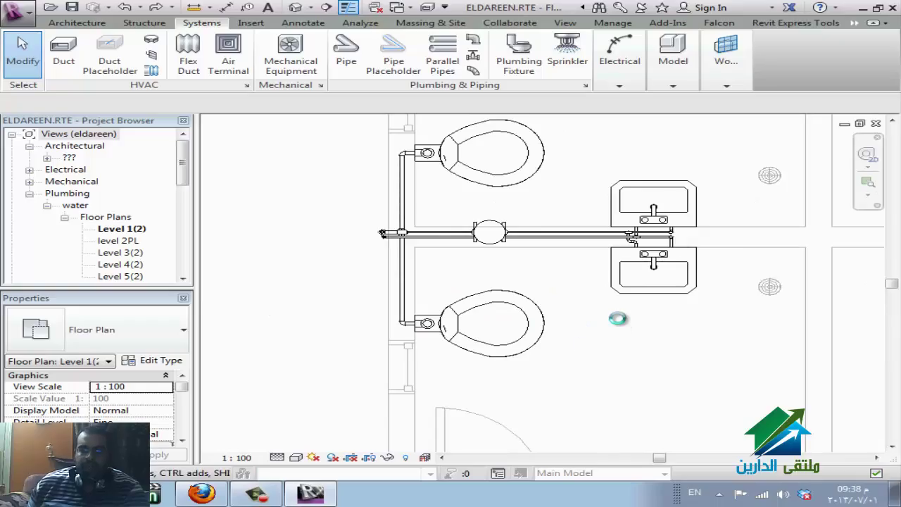
scroll(620, 318, down, 1)
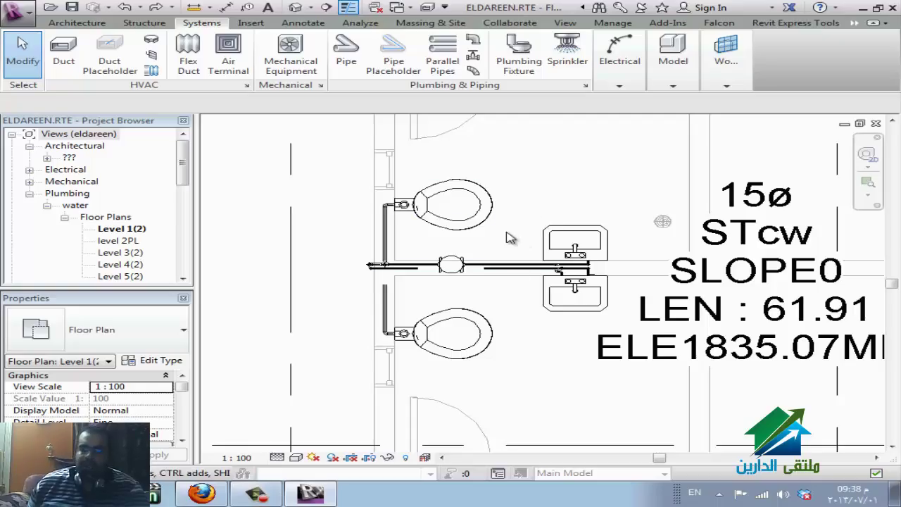
click(445, 341)
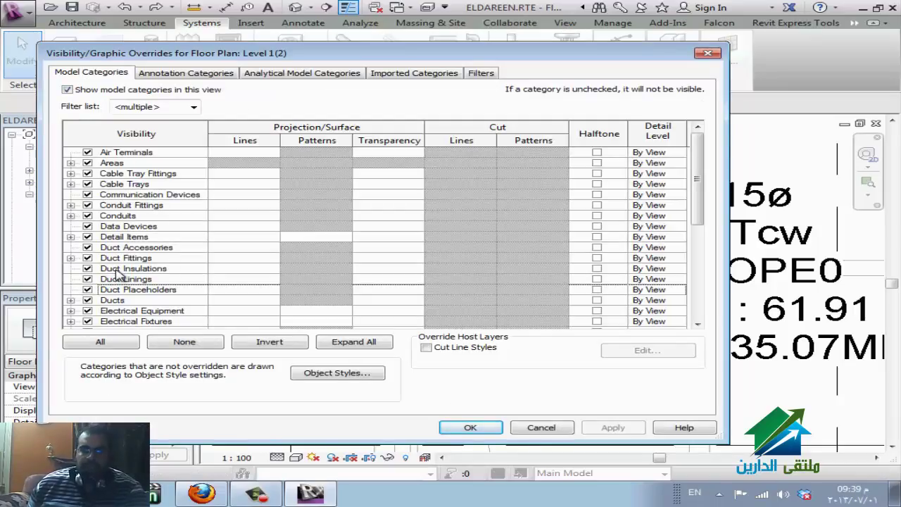
Add the Piping discipline to the model categories listed in the overrides.
click(106, 300)
scroll(141, 306, down, 5)
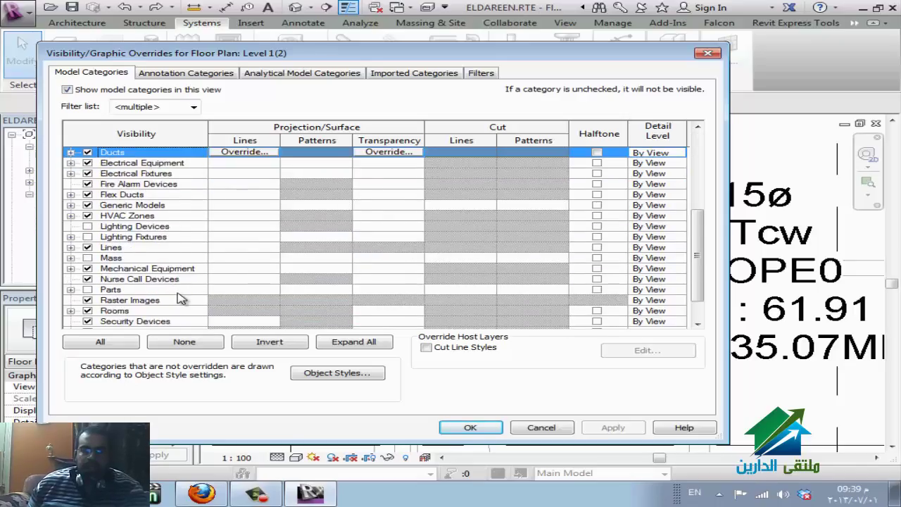
scroll(175, 295, down, 1)
scroll(161, 289, up, 3)
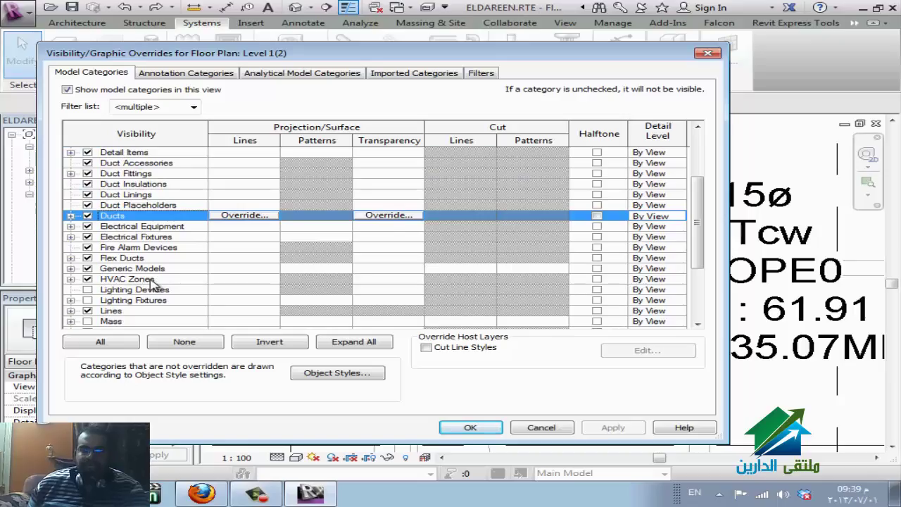
click(194, 106)
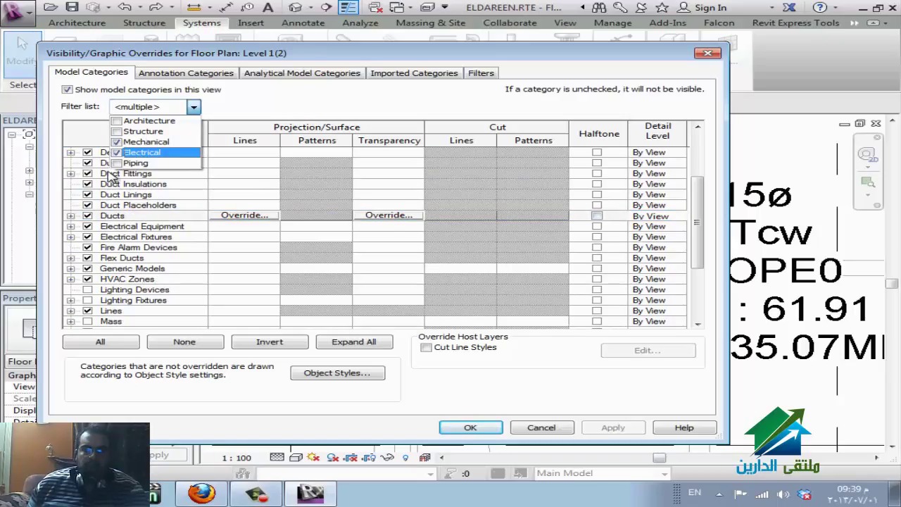
click(117, 164)
click(161, 279)
Hide Pipes in the plan and apply, restore them, then review the empty filter list.
click(169, 301)
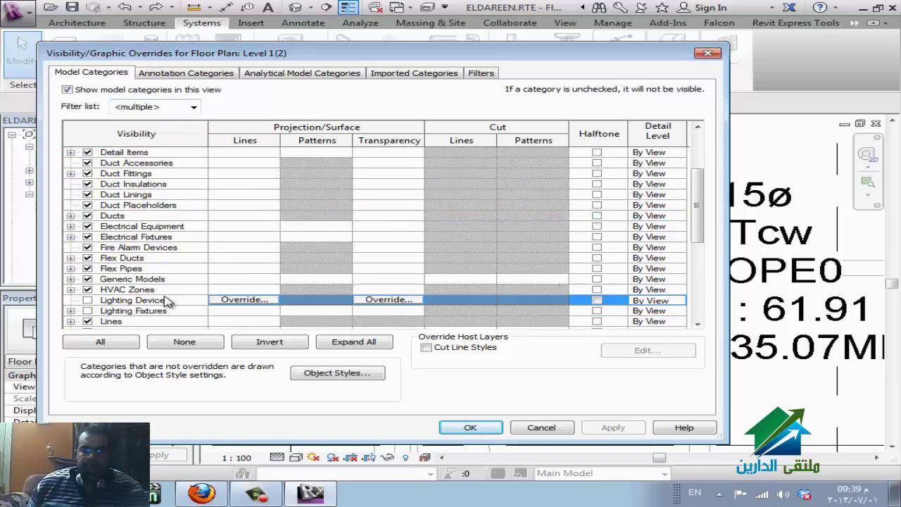
scroll(169, 301, down, 4)
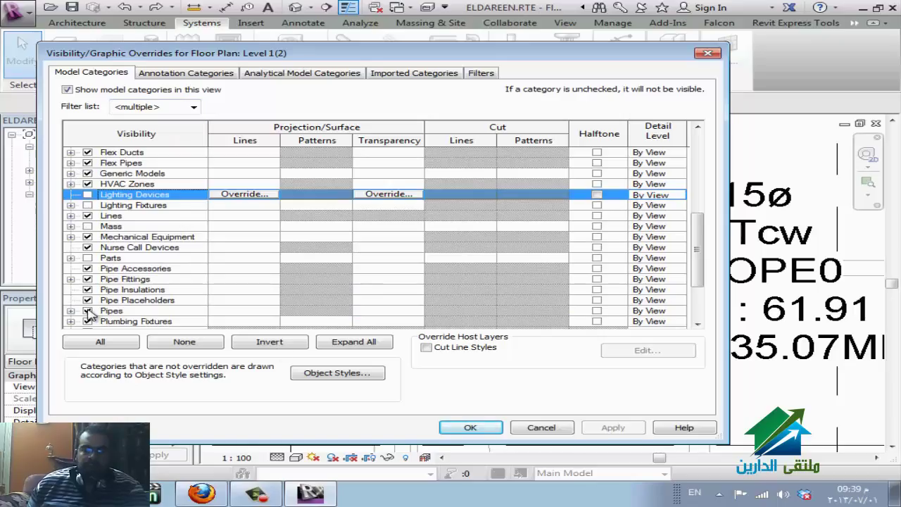
click(88, 311)
click(636, 430)
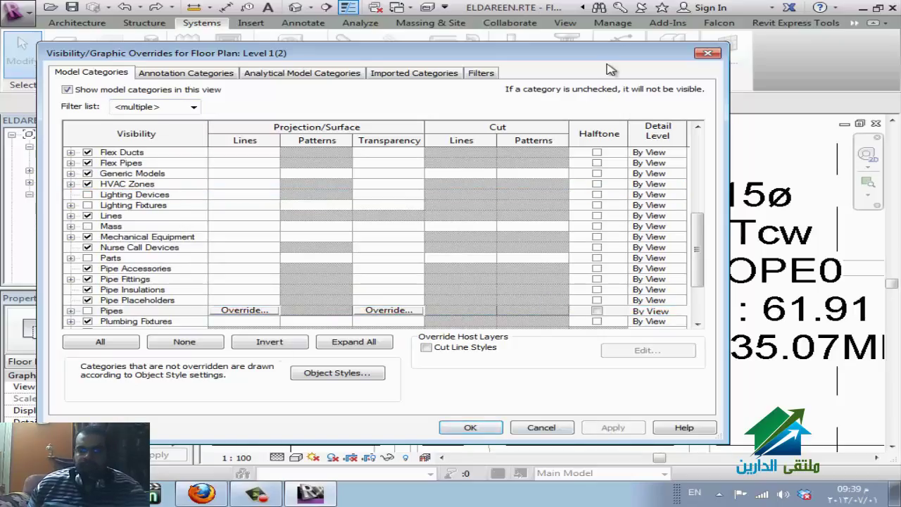
drag(641, 61, 699, 51)
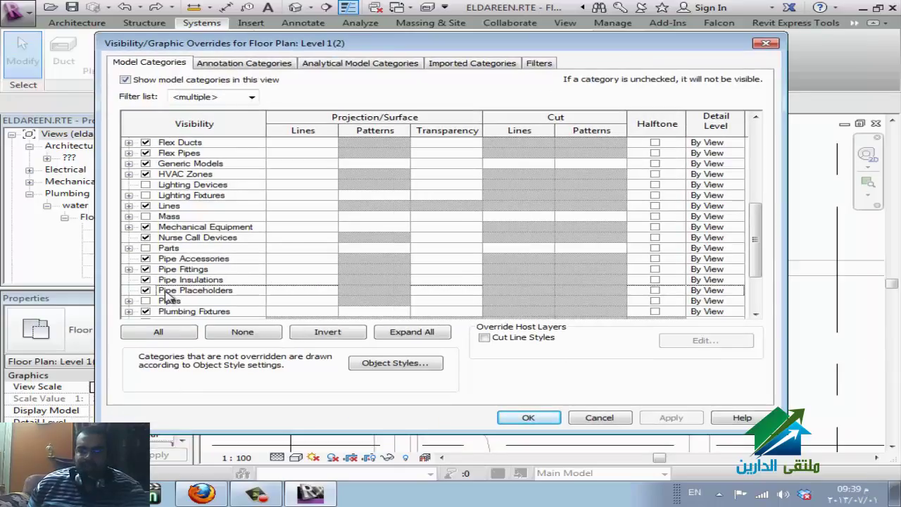
click(146, 302)
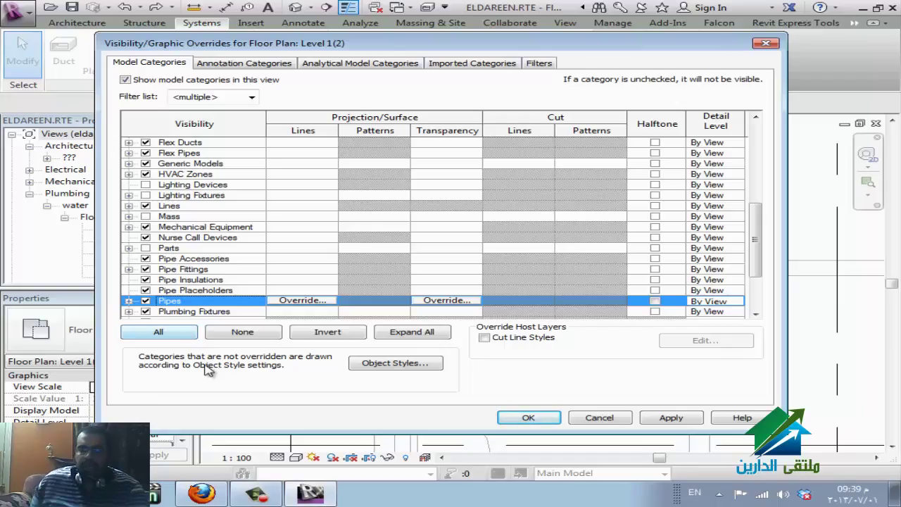
click(541, 64)
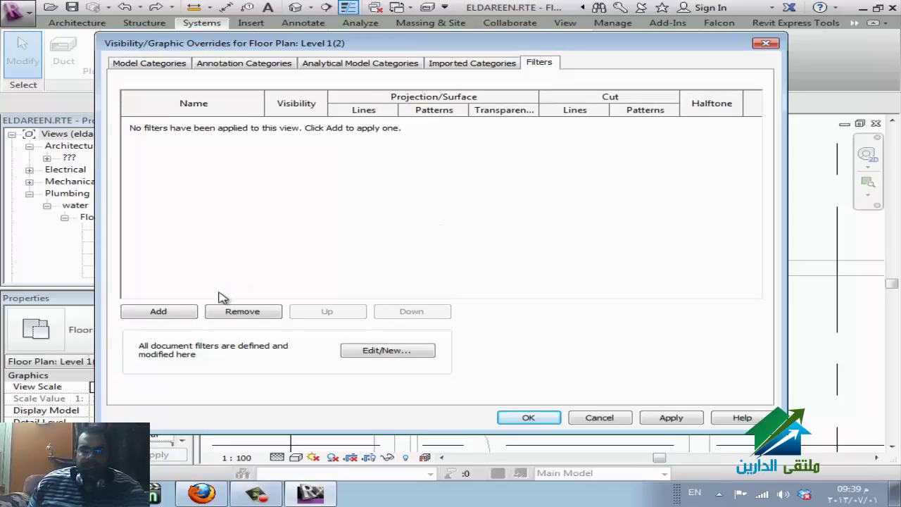
Create a new filter named COLD WATER.
click(177, 314)
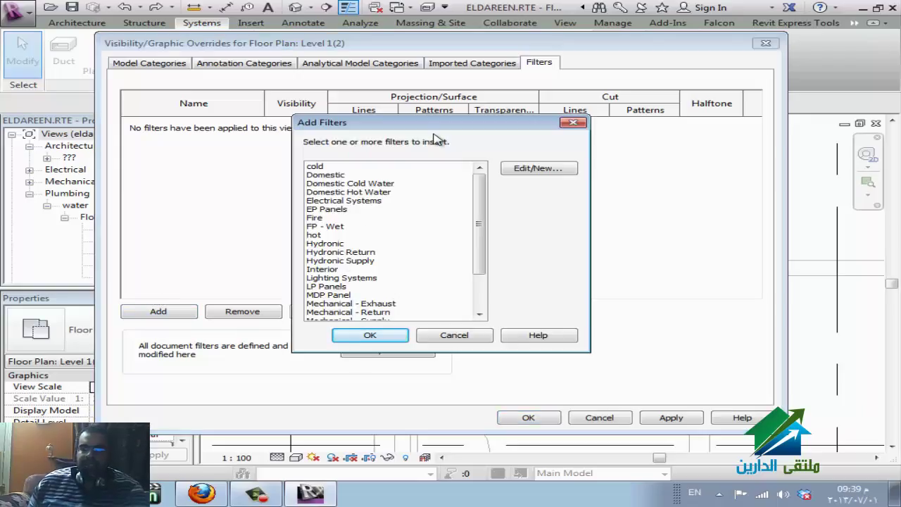
click(519, 172)
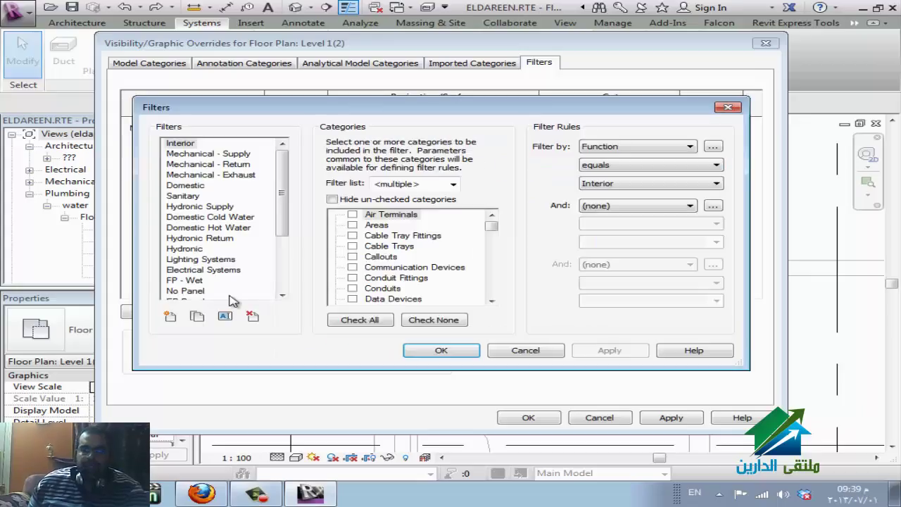
click(170, 319)
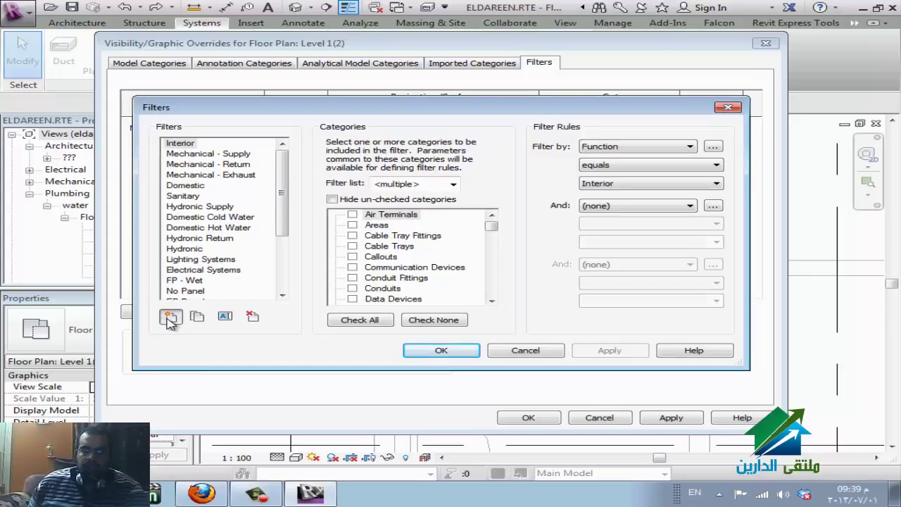
text(C)
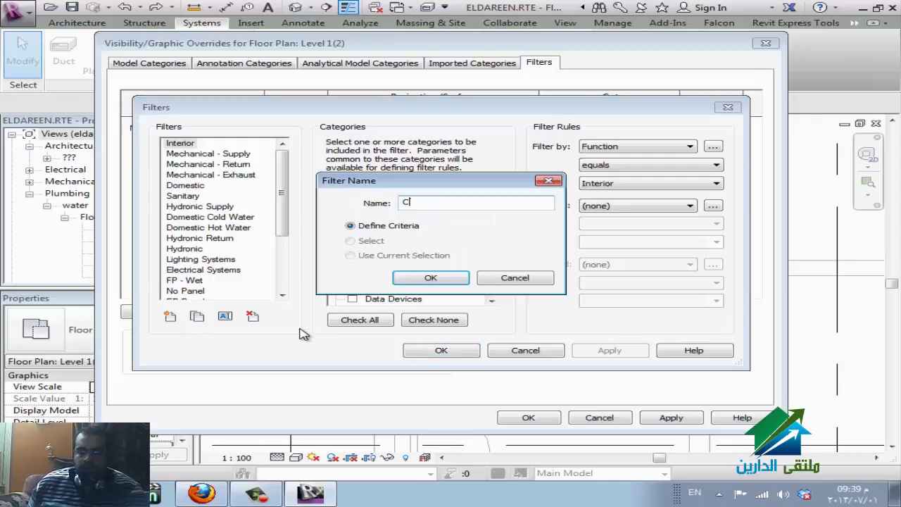
text(OLD WA)
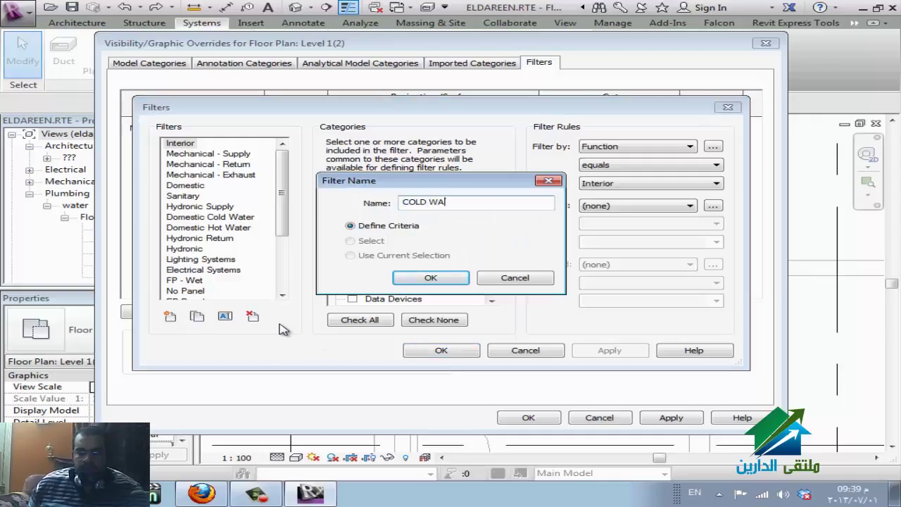
text(TER)
click(432, 279)
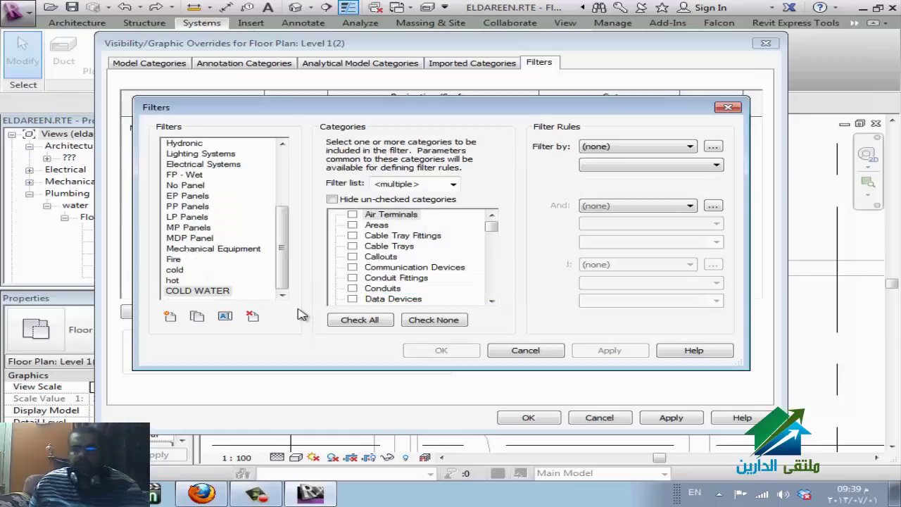
Assign the Pipes category to the COLD WATER filter.
click(227, 293)
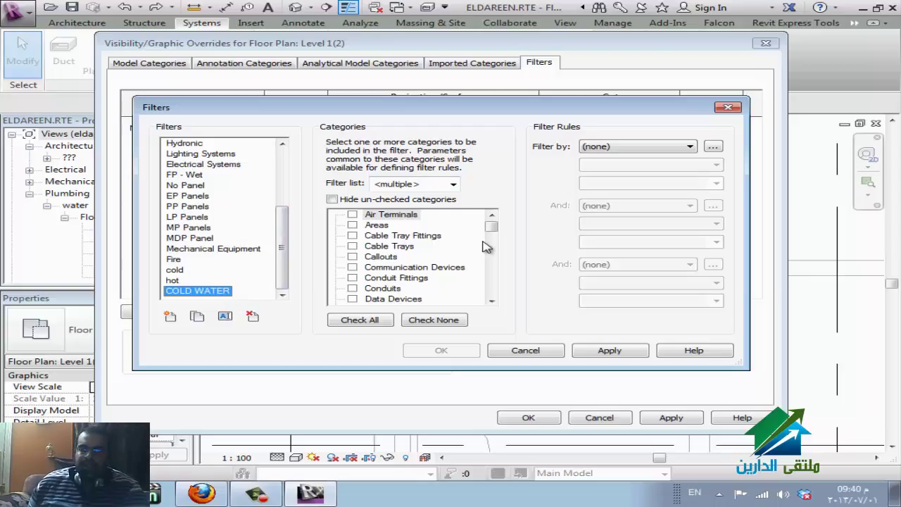
drag(490, 242, 493, 263)
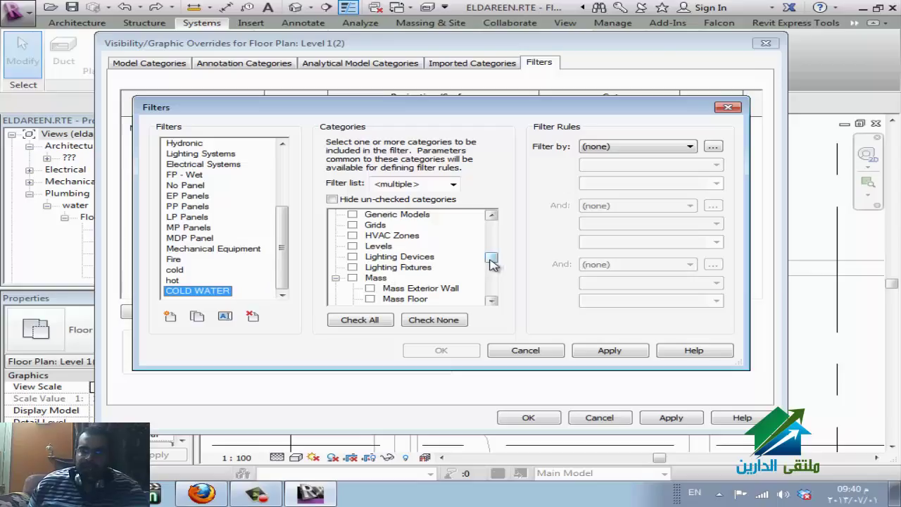
mouse_move(491, 262)
mouse_down()
mouse_move(493, 290)
mouse_move(495, 278)
mouse_up()
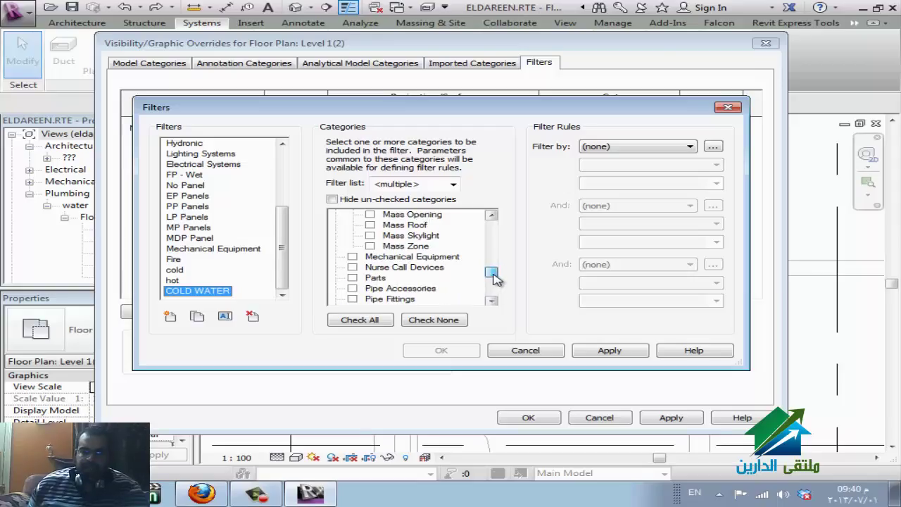
click(394, 288)
scroll(452, 287, down, 2)
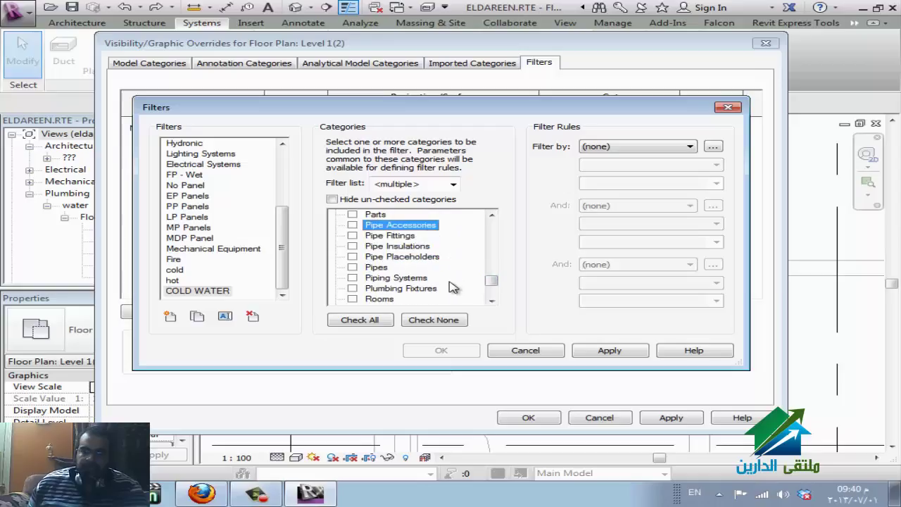
click(352, 267)
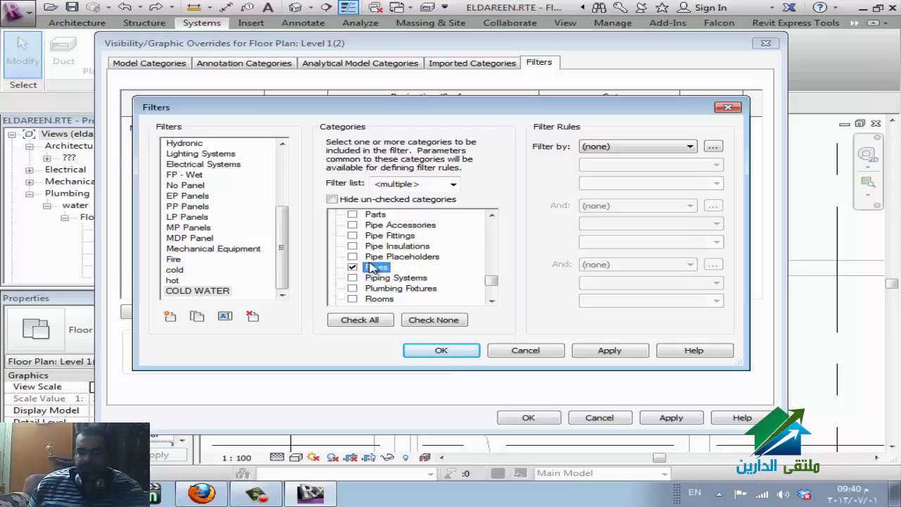
Add Pipe Fittings to COLD WATER with rule System Classification equals Domestic Cold Water; start HOT WATER.
click(372, 237)
click(352, 235)
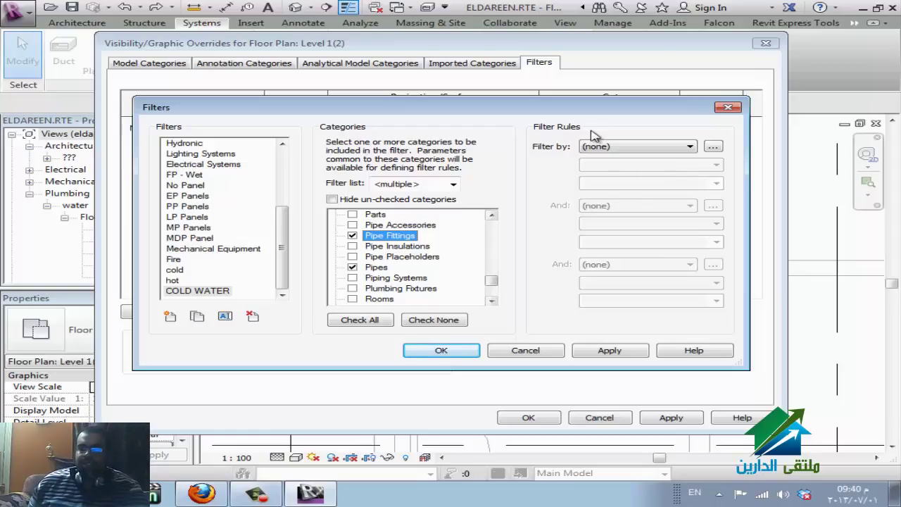
click(664, 145)
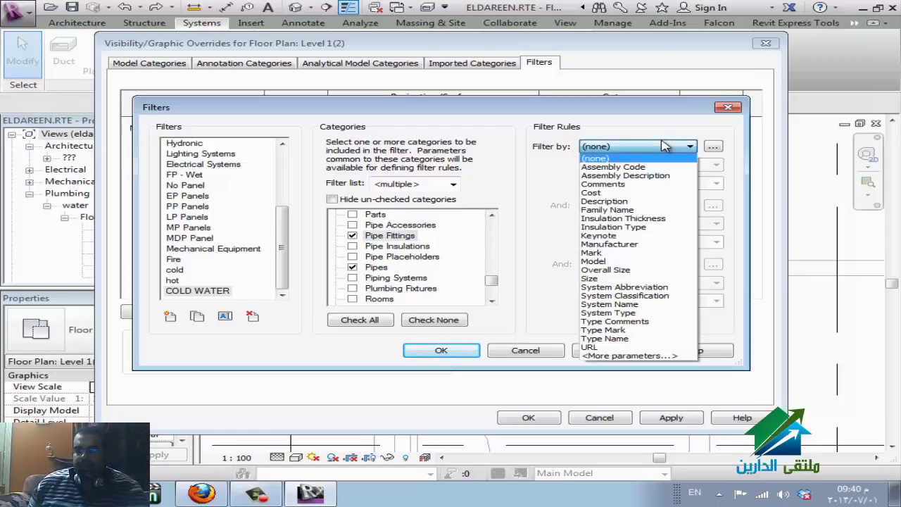
click(644, 314)
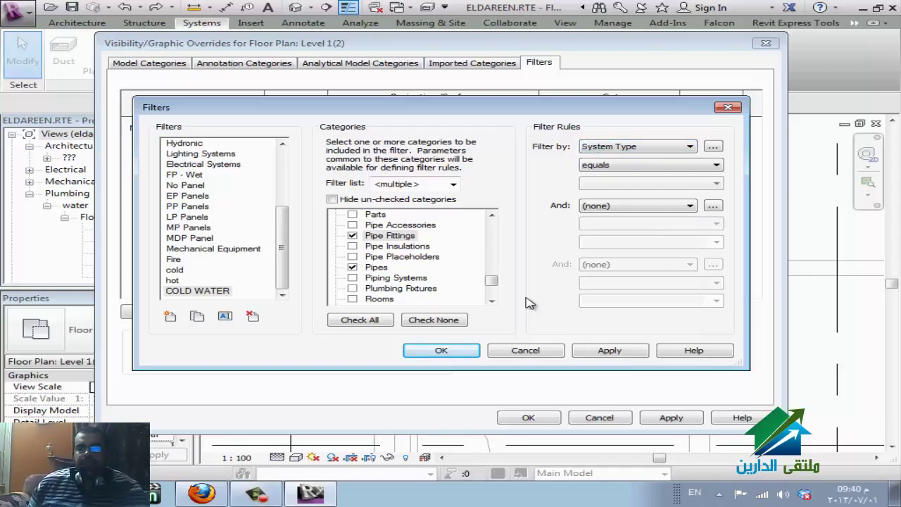
click(643, 148)
click(656, 299)
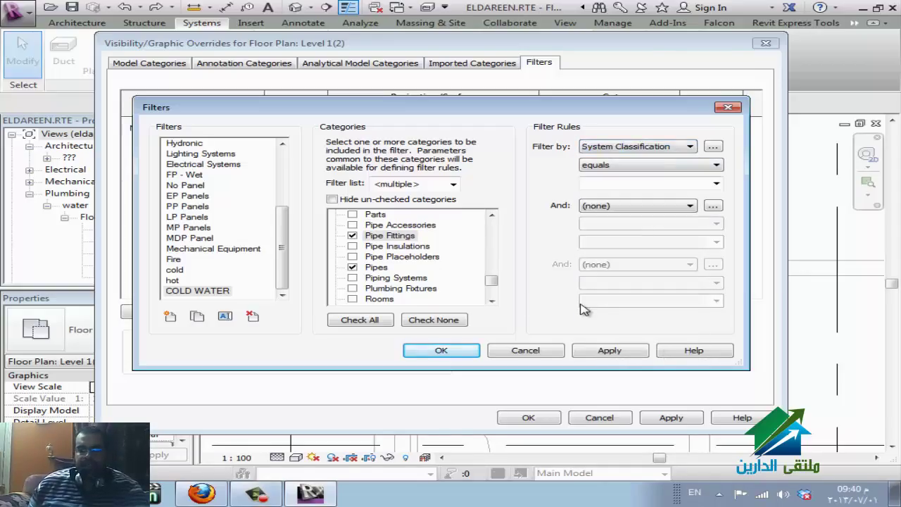
click(715, 184)
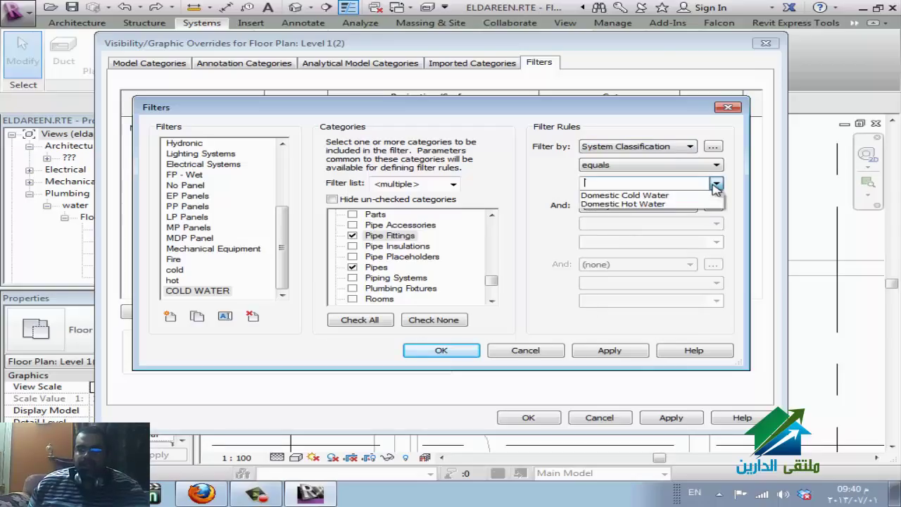
click(671, 195)
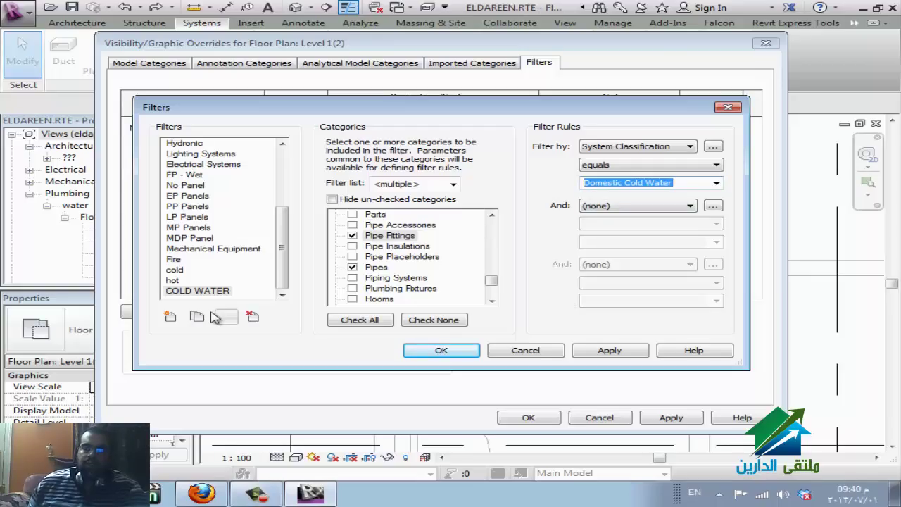
click(170, 316)
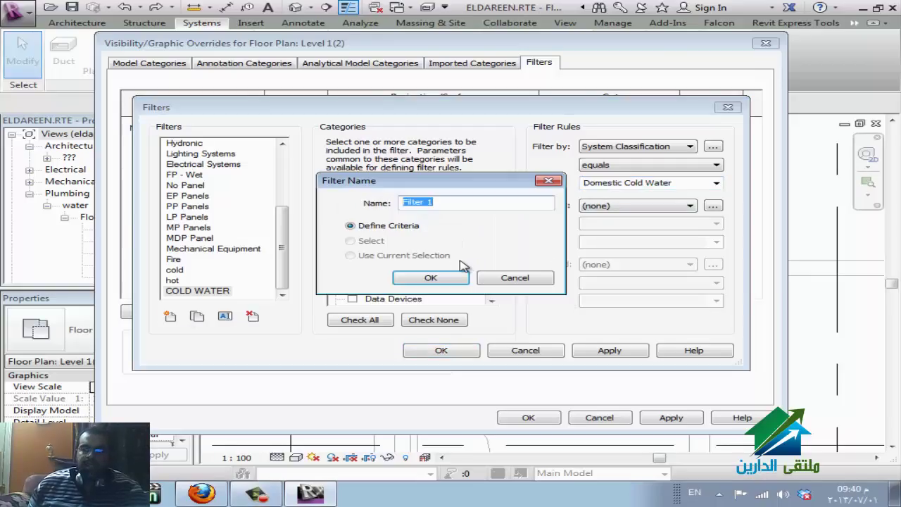
text(HOT)
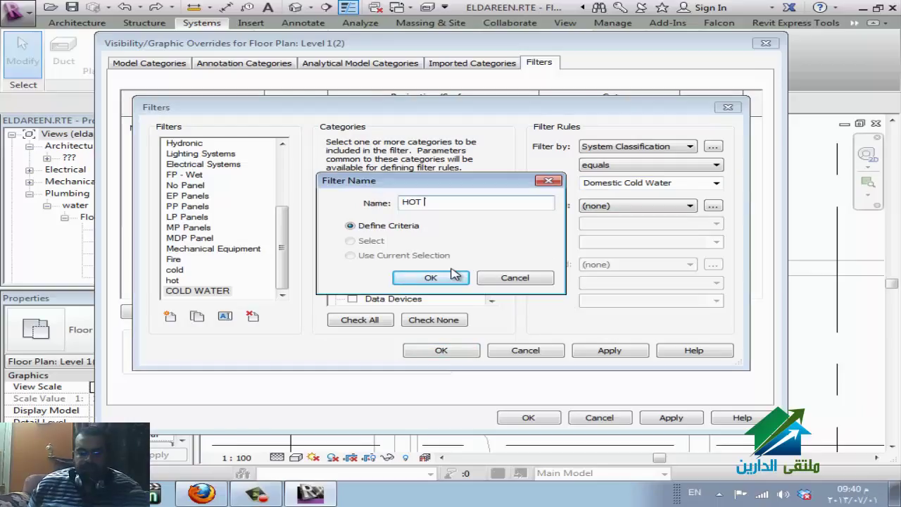
text( WATER)
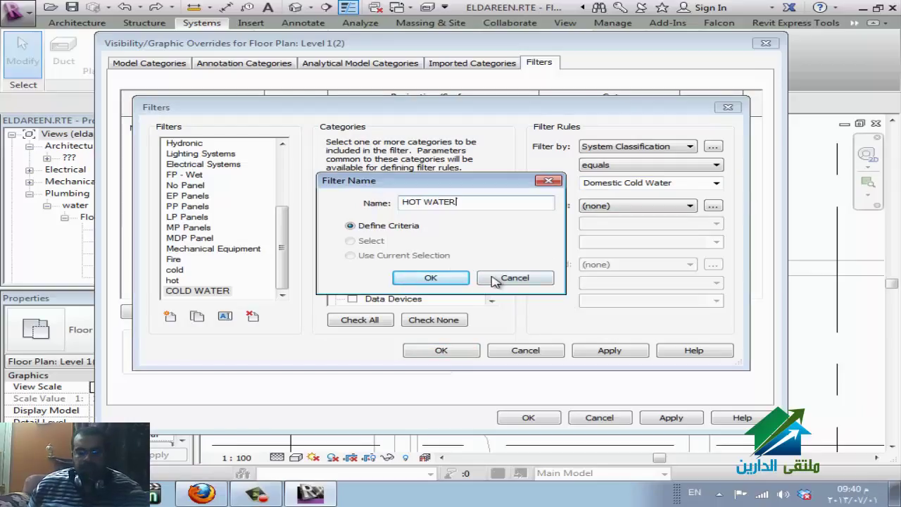
Name the new filter HOT WATER and include Pipes and Pipe Fittings.
click(431, 277)
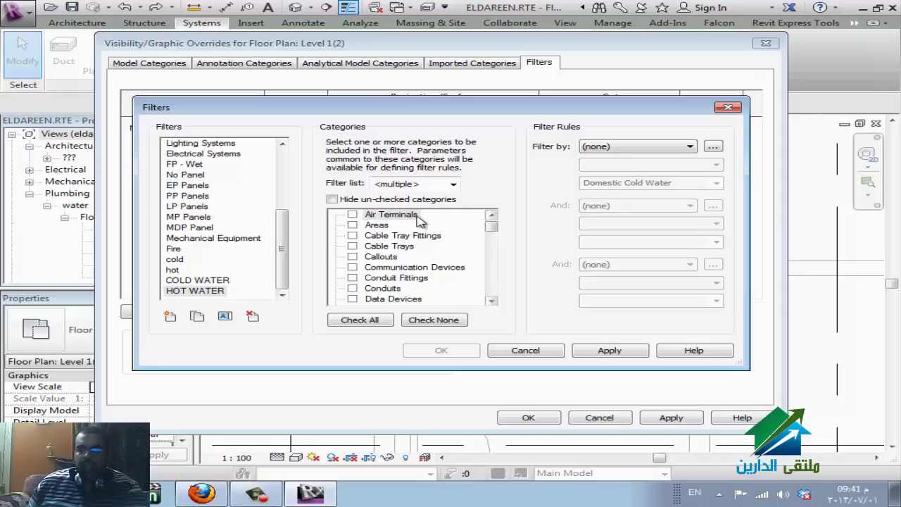
click(633, 150)
click(633, 157)
drag(491, 228, 495, 292)
click(352, 246)
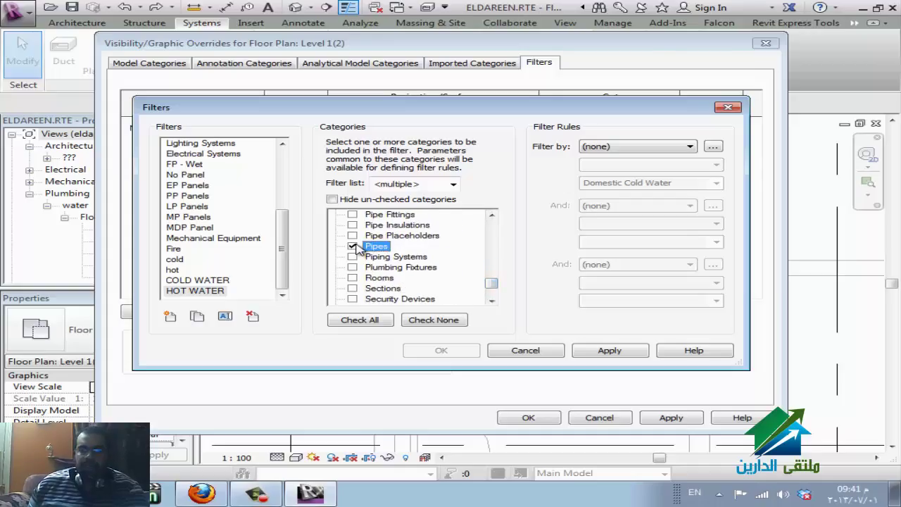
scroll(444, 276, up, 1)
scroll(380, 242, up, 1)
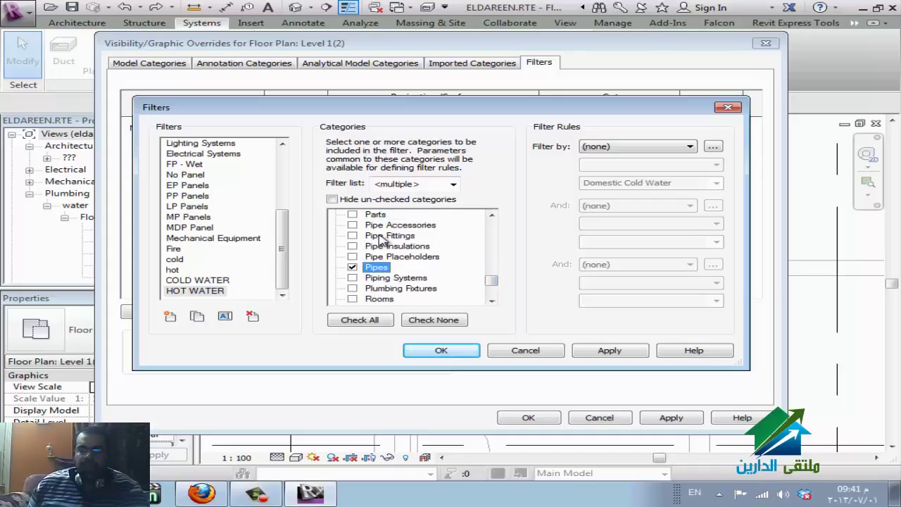
click(352, 237)
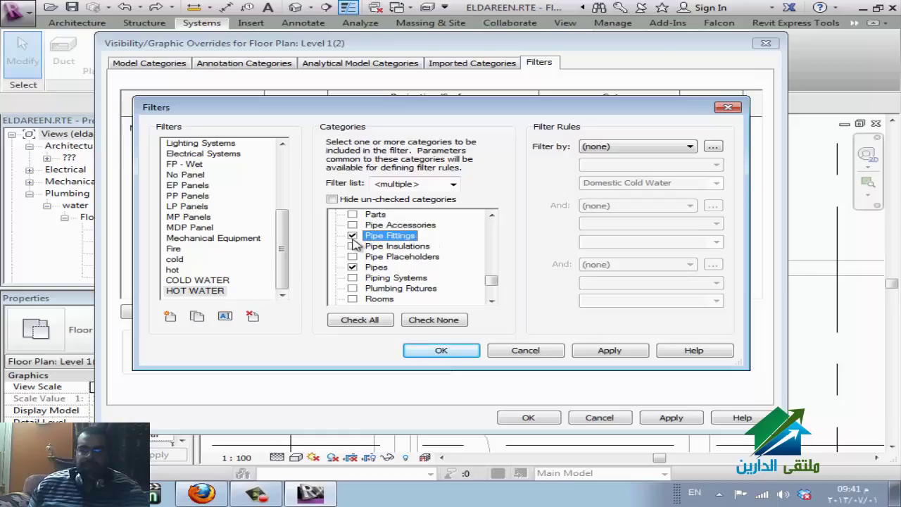
Set the HOT WATER rule to System Classification equals Domestic Hot Water and save the filters.
click(623, 148)
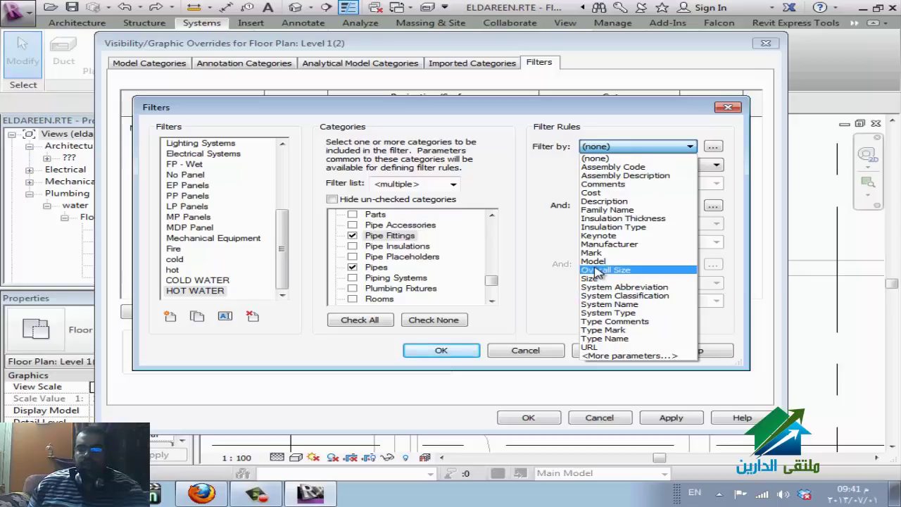
click(644, 297)
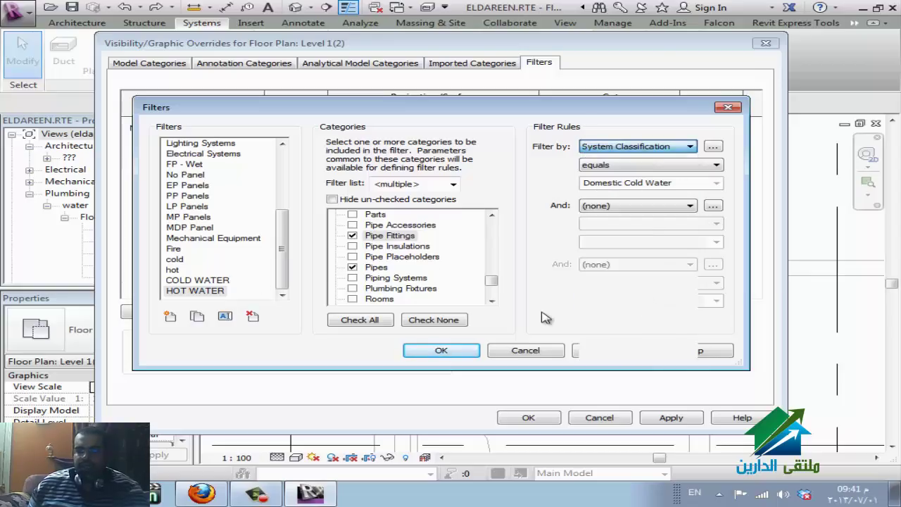
click(715, 184)
click(619, 203)
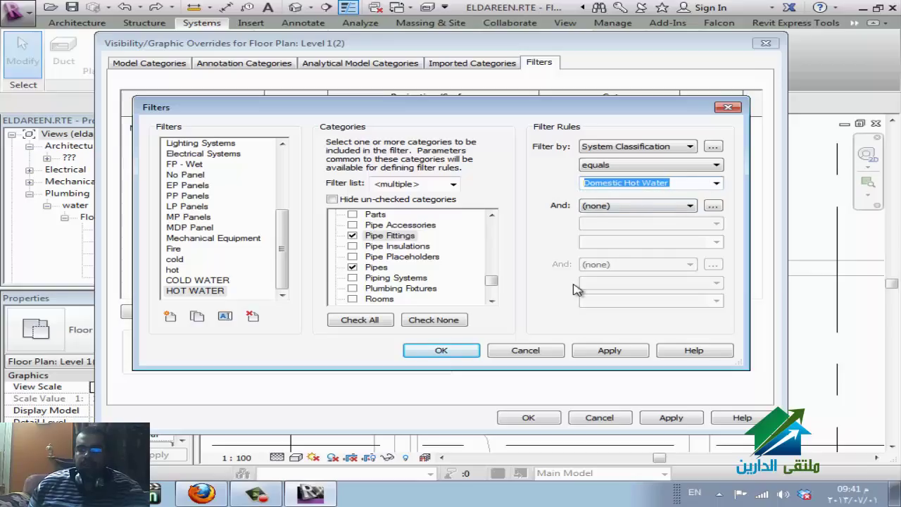
click(626, 147)
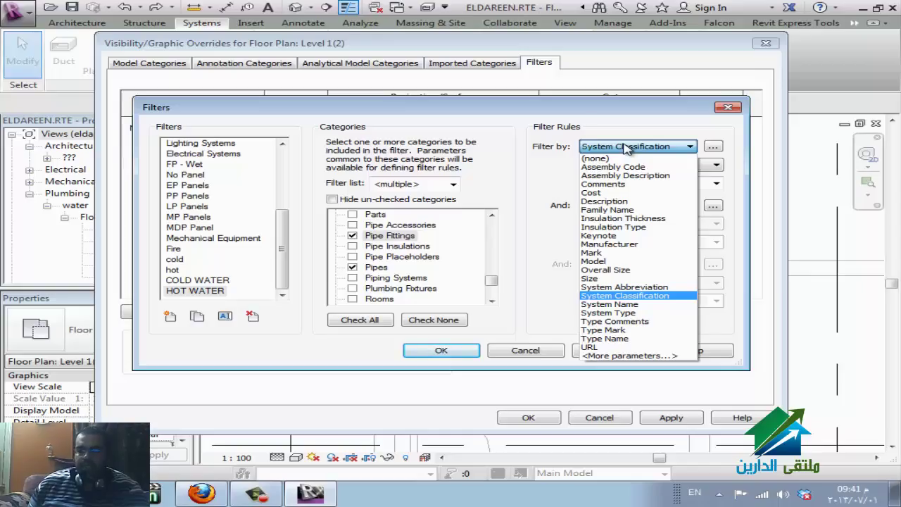
click(625, 147)
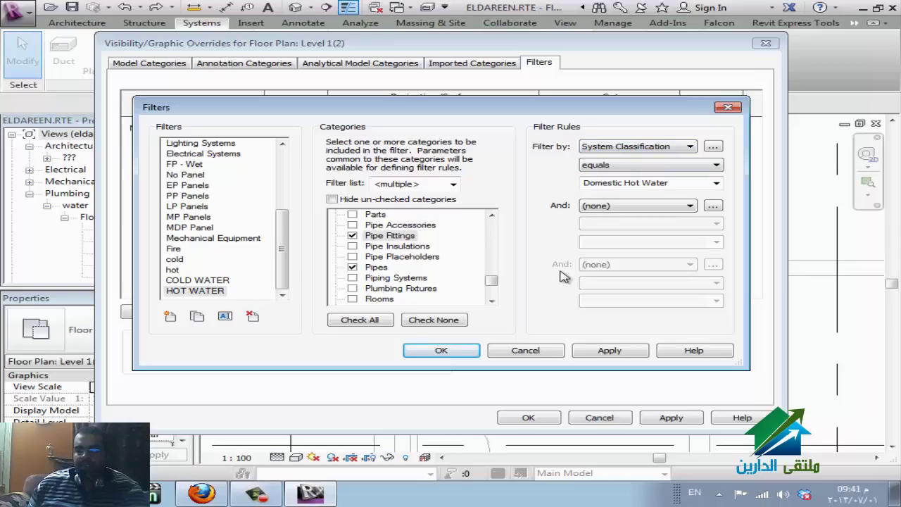
click(453, 350)
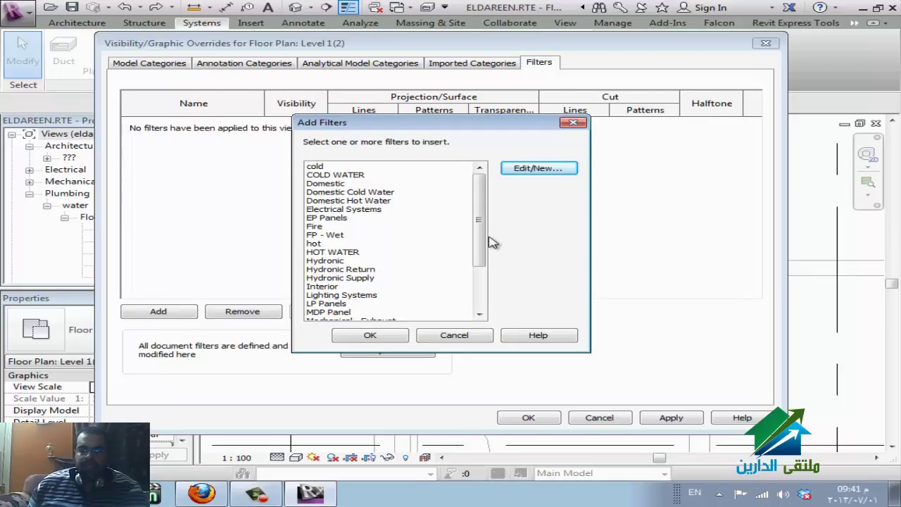
Add the COLD WATER and HOT WATER filters to the Level 1(2) view.
click(370, 175)
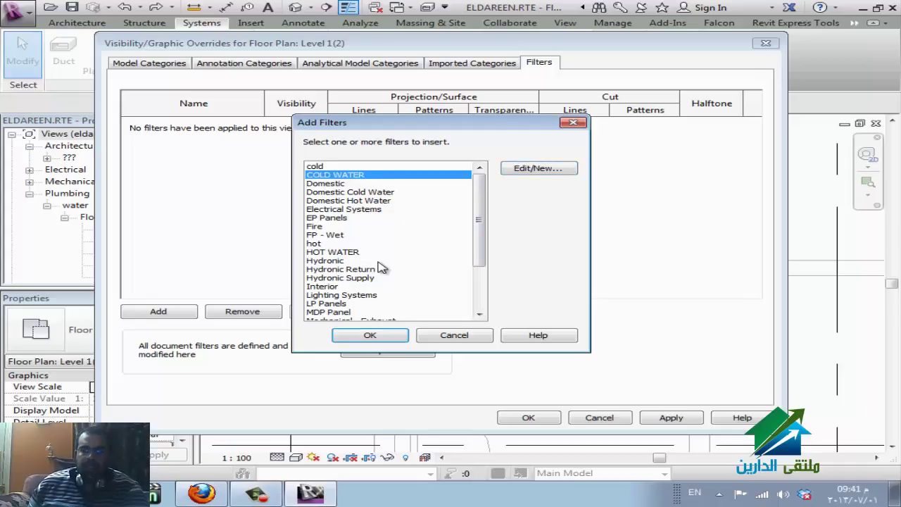
scroll(391, 284, down, 1)
scroll(389, 283, down, 2)
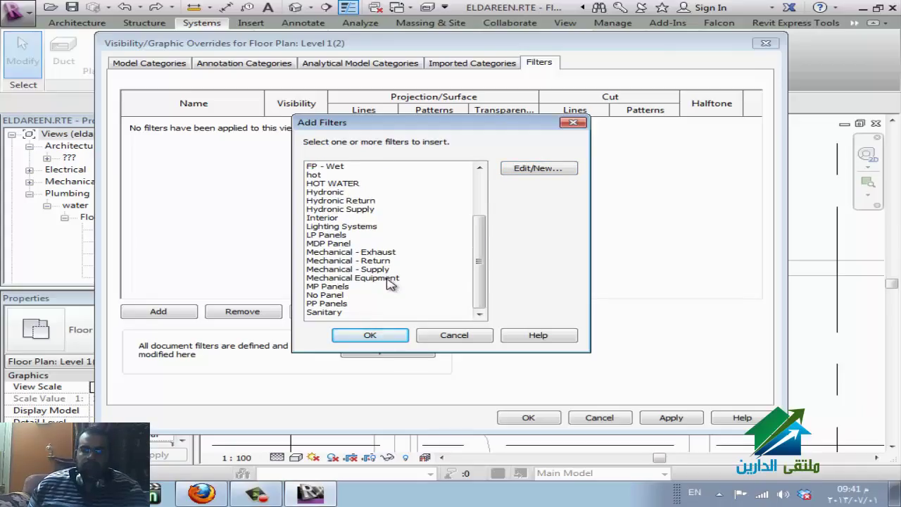
click(343, 185)
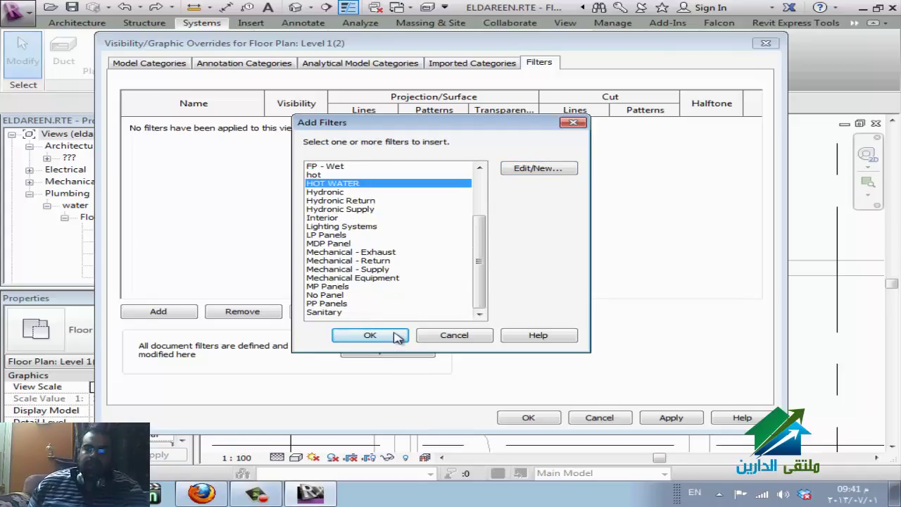
click(370, 335)
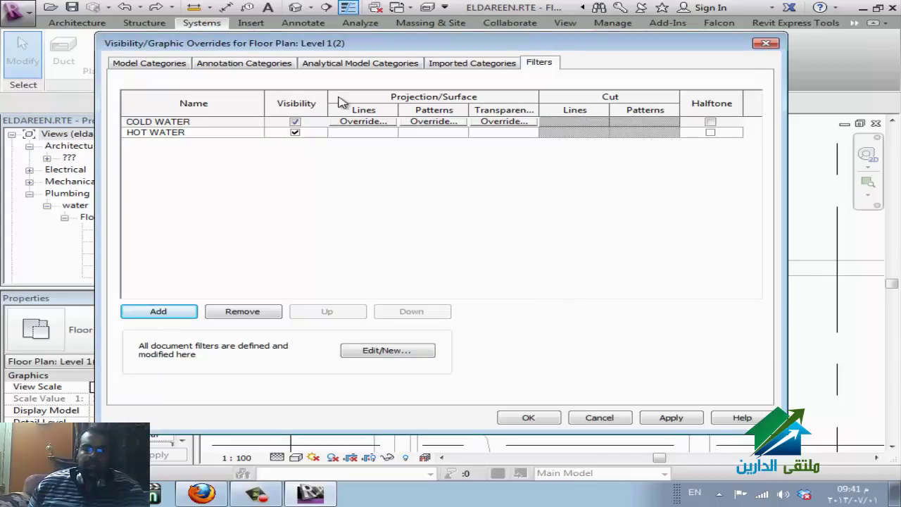
Turn off HOT WATER filter visibility and apply the change.
drag(462, 47, 867, 80)
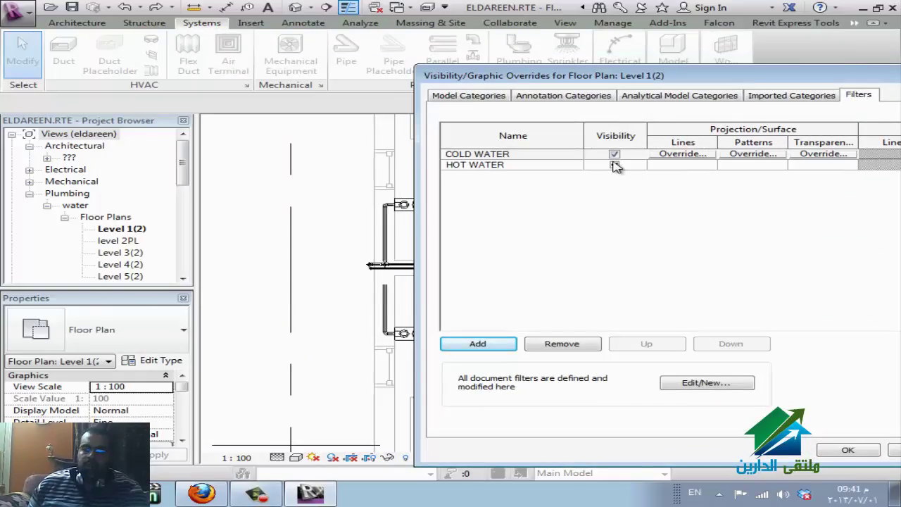
click(614, 165)
drag(699, 77, 280, 31)
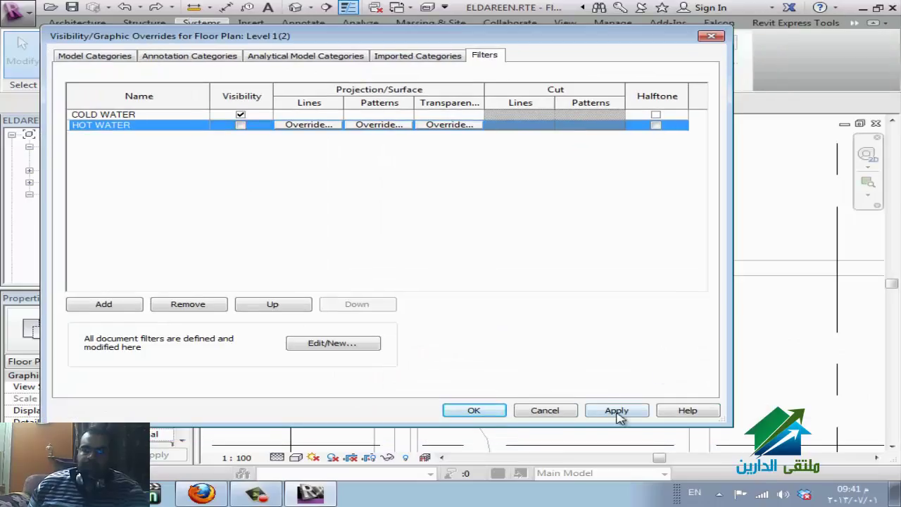
click(617, 412)
drag(573, 47, 598, 68)
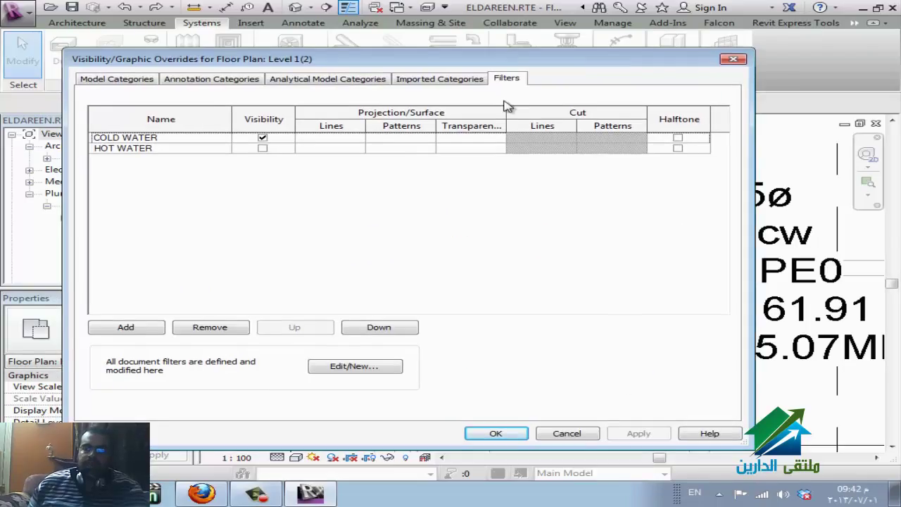
Make HOT WATER visible again and draw COLD WATER lines in blue.
click(262, 148)
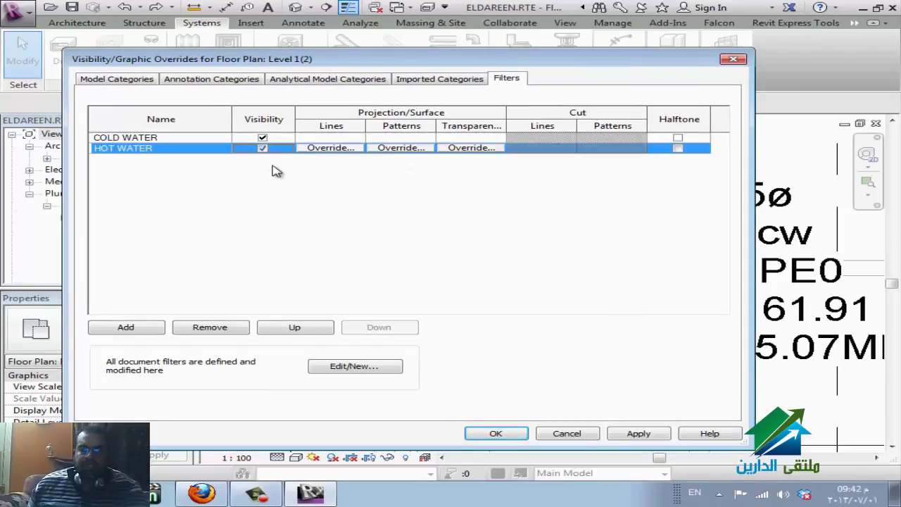
click(352, 138)
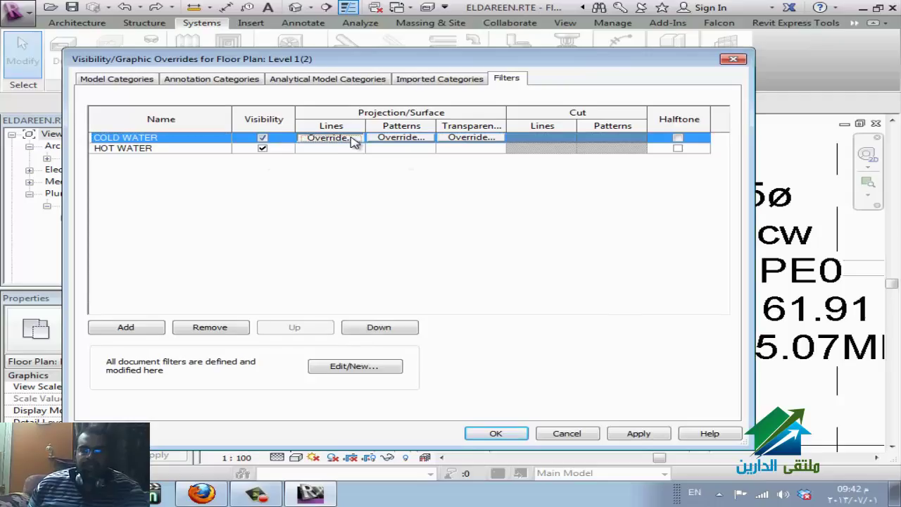
click(325, 138)
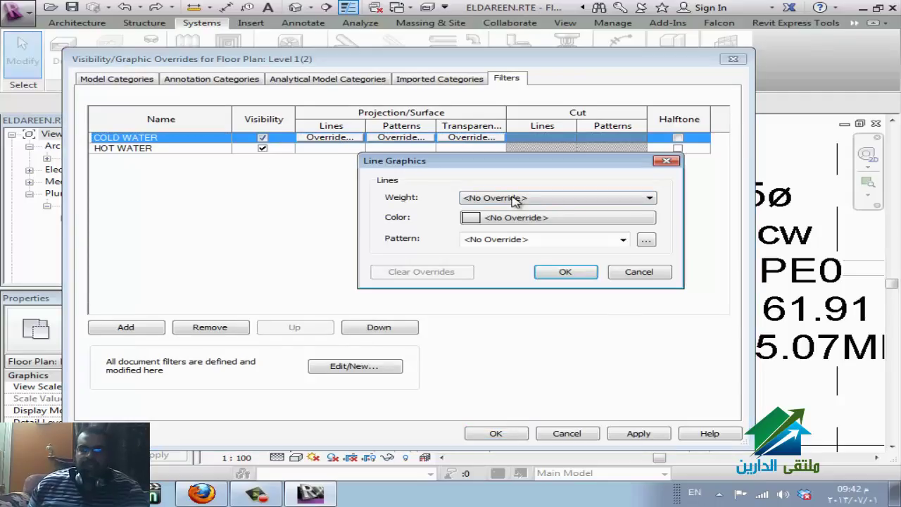
click(553, 222)
click(451, 235)
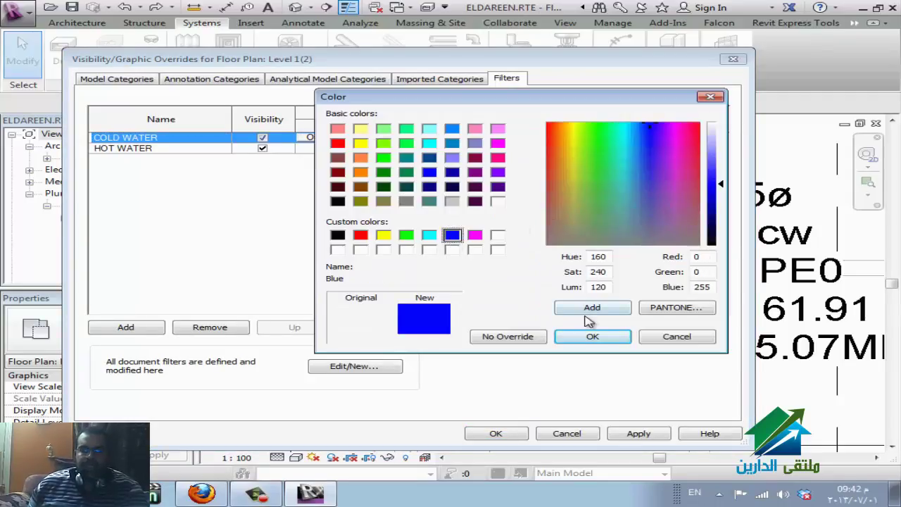
click(563, 336)
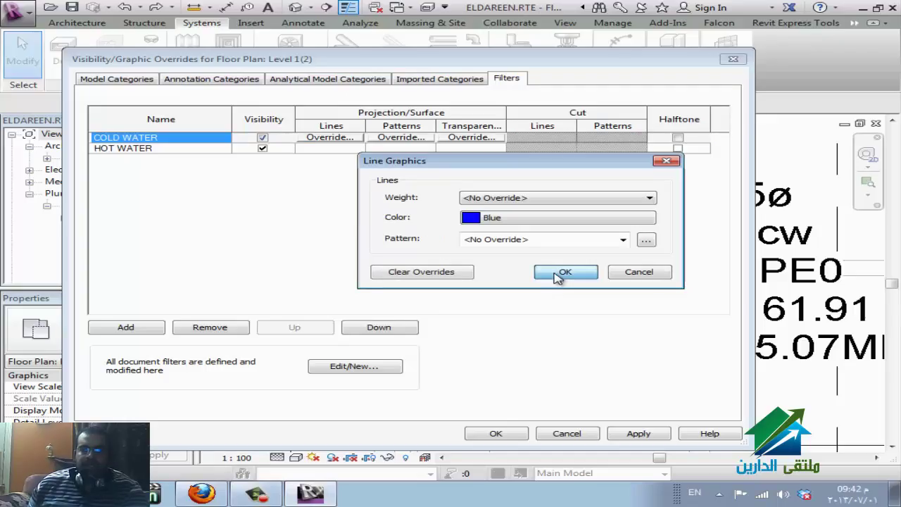
click(556, 274)
Draw HOT WATER lines in red with a heavier line weight of 3.
click(178, 150)
click(310, 149)
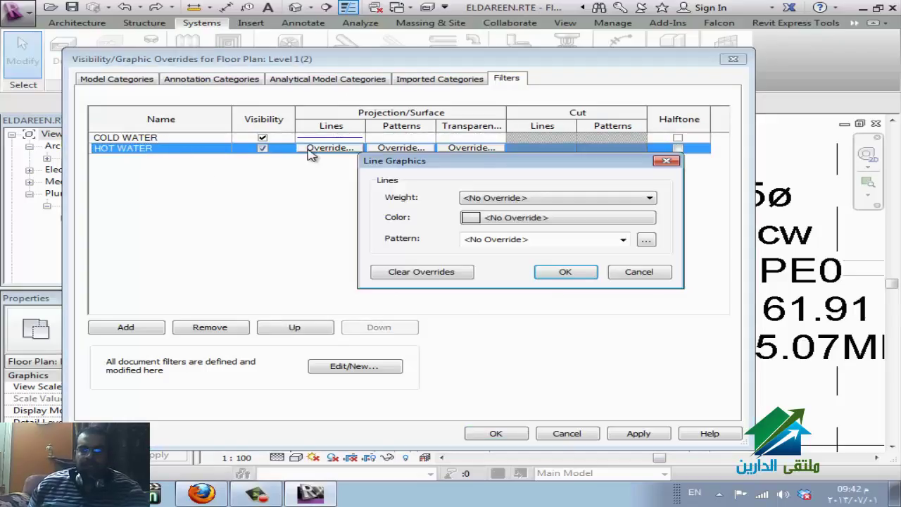
click(539, 222)
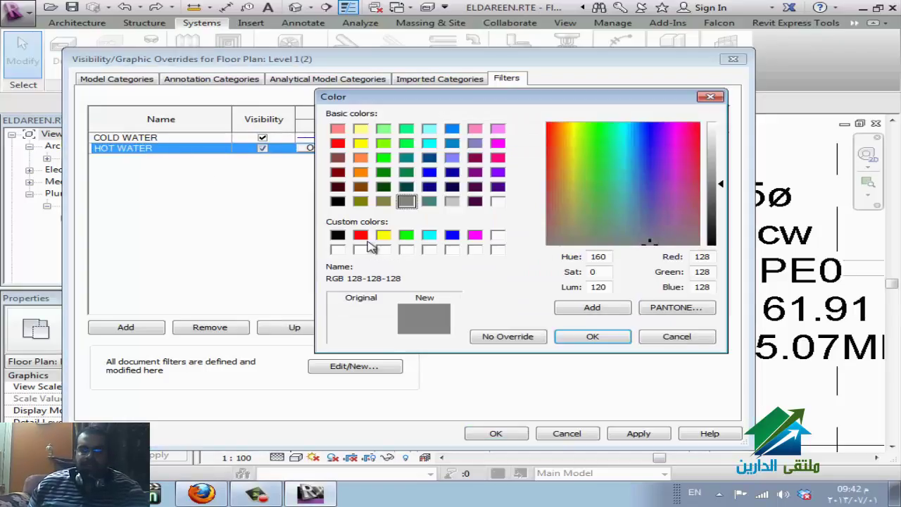
click(361, 235)
click(602, 337)
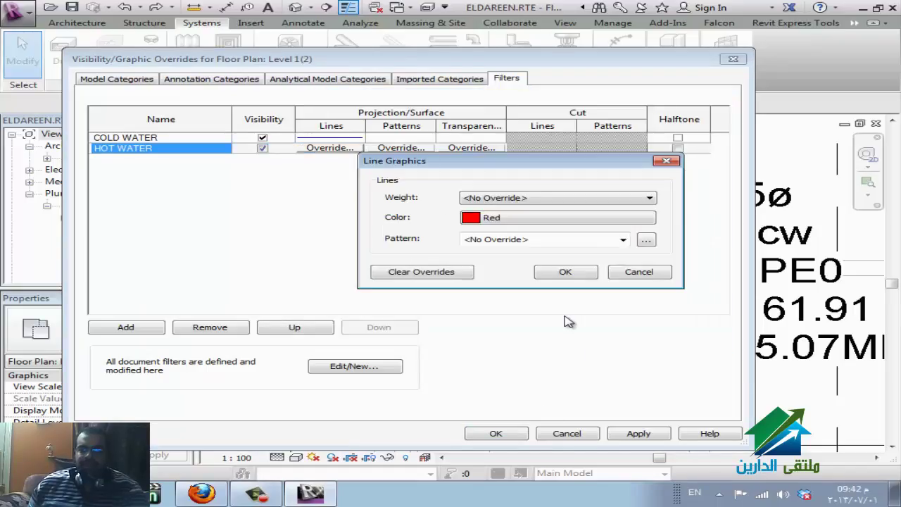
click(508, 199)
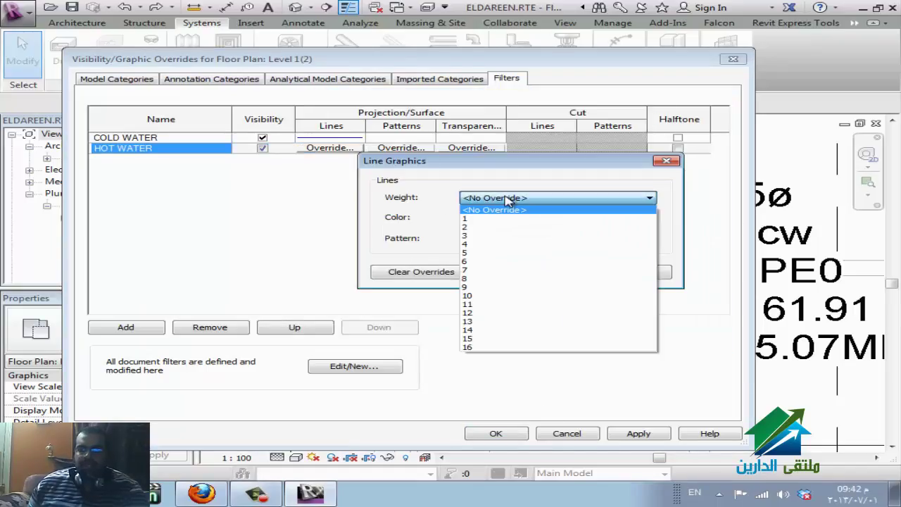
click(473, 235)
click(565, 272)
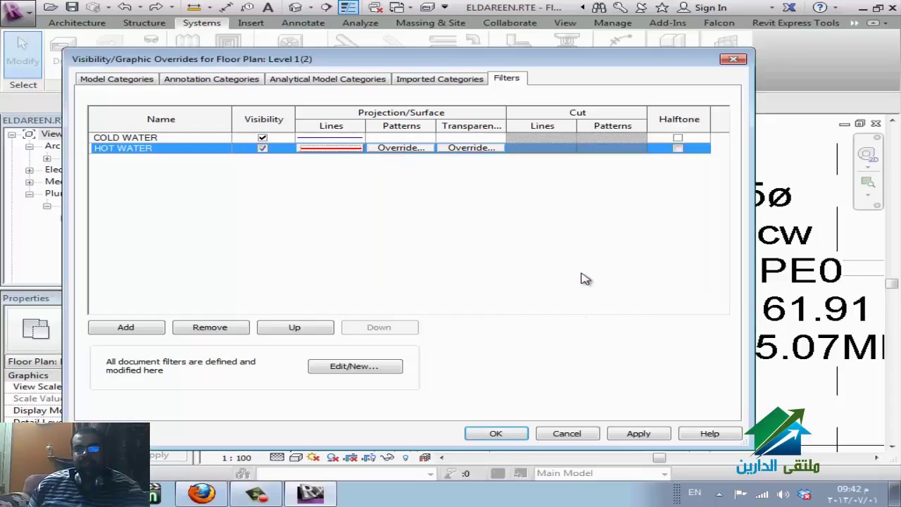
Leave COLD WATER surface transparency at 0 and accept the overrides.
click(494, 139)
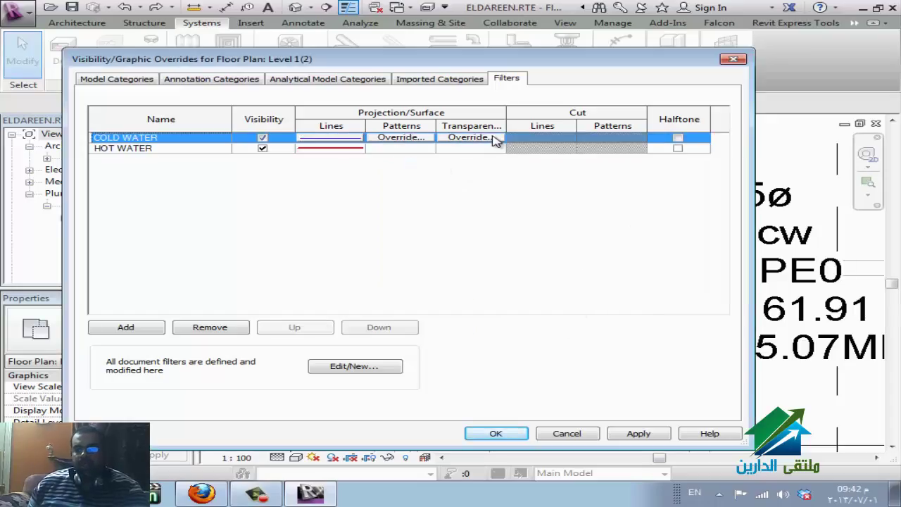
click(493, 139)
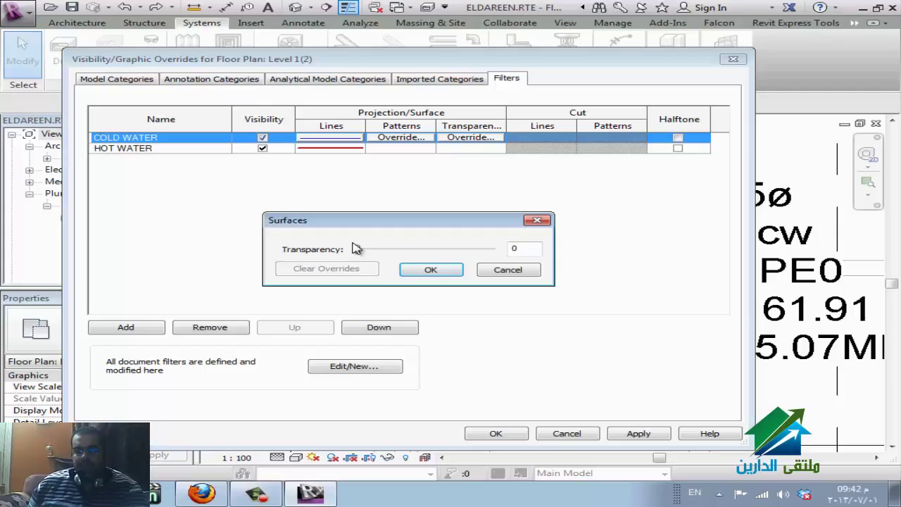
drag(357, 250, 416, 249)
click(329, 268)
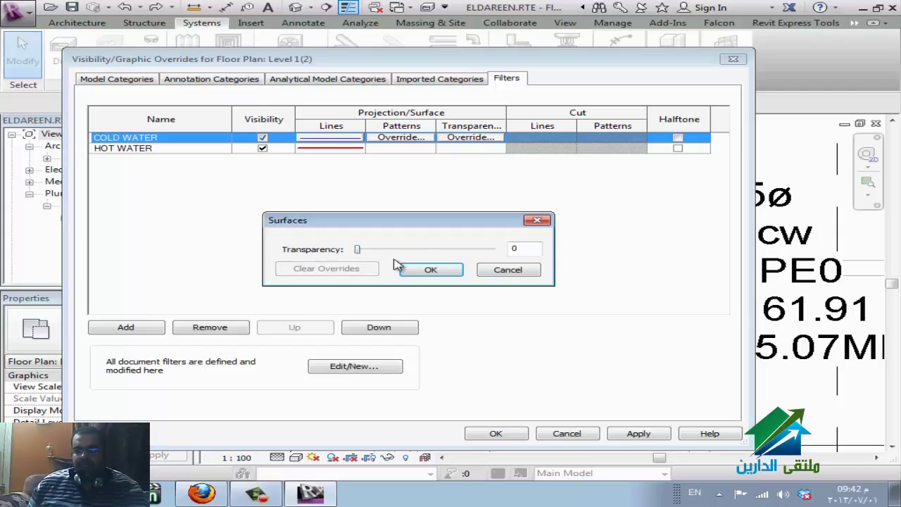
click(520, 274)
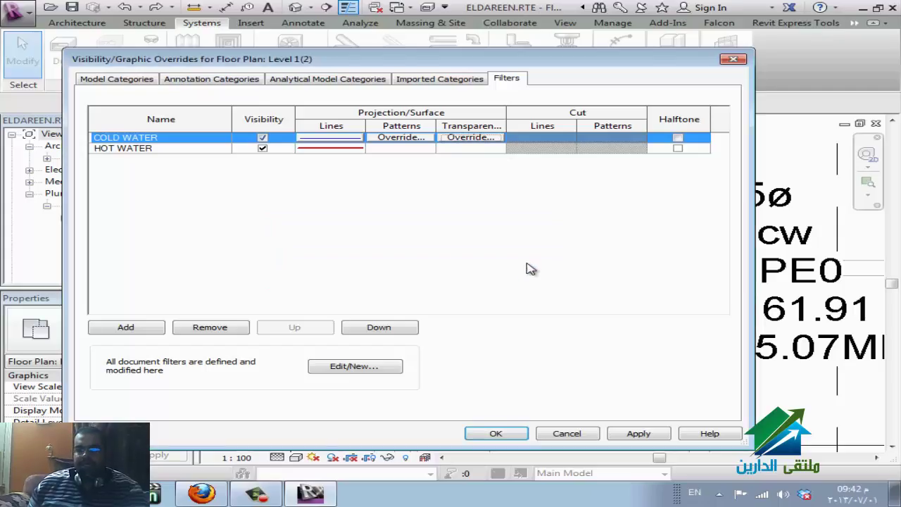
click(516, 434)
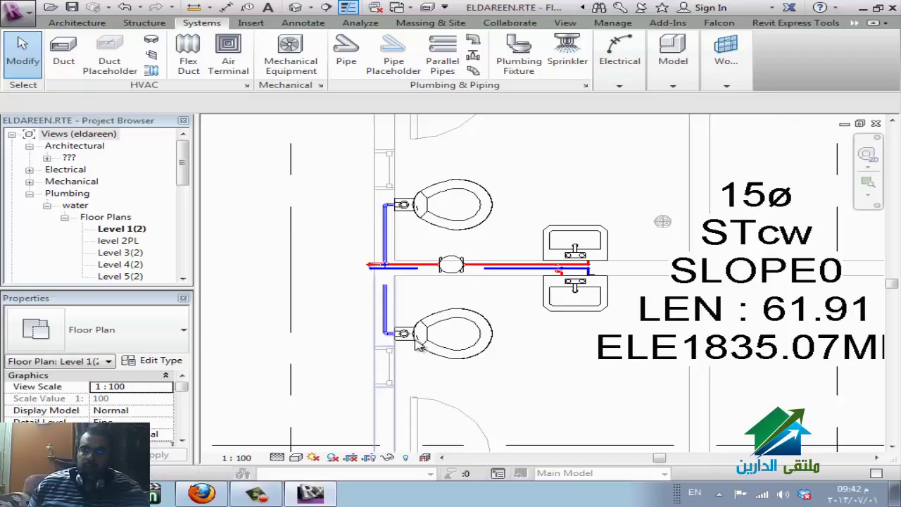
scroll(385, 336, up, 2)
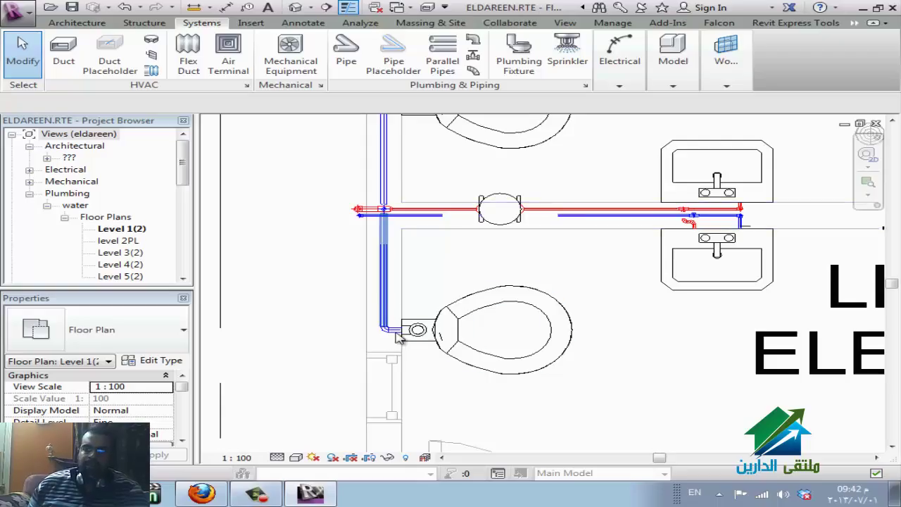
scroll(321, 440, down, 2)
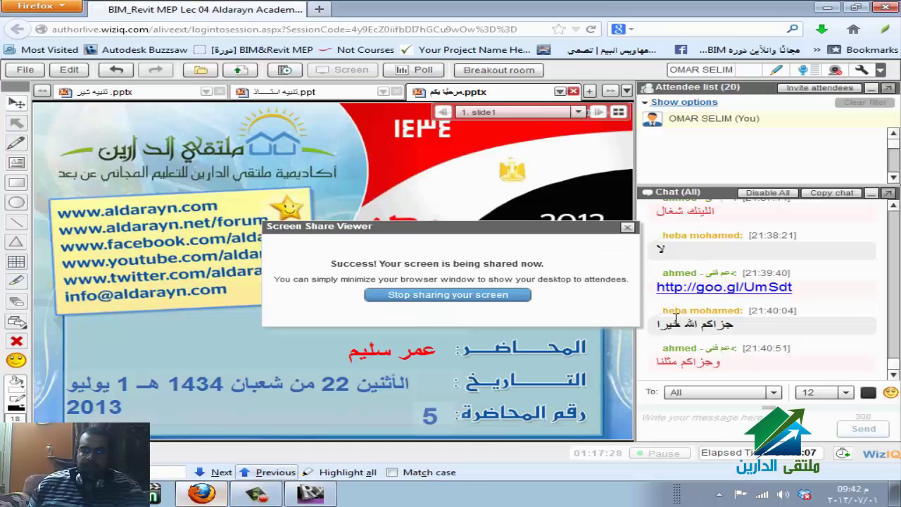
click(201, 493)
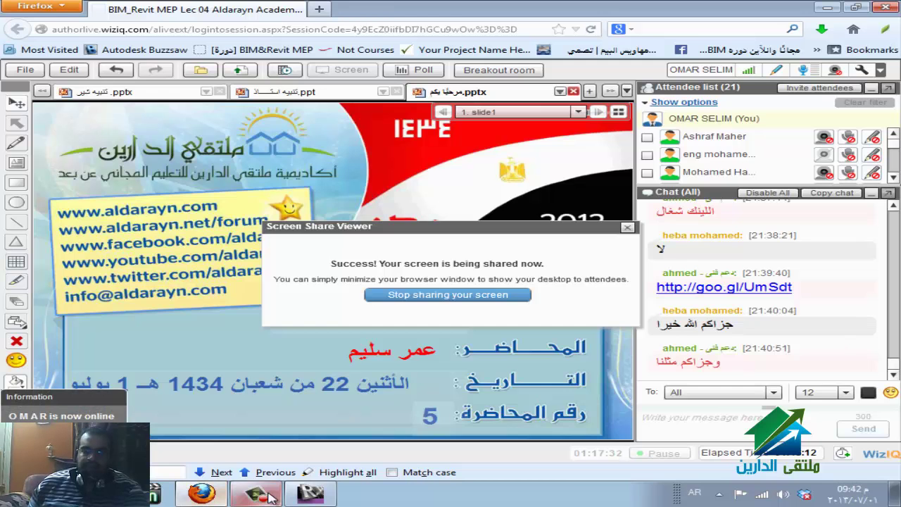
click(314, 492)
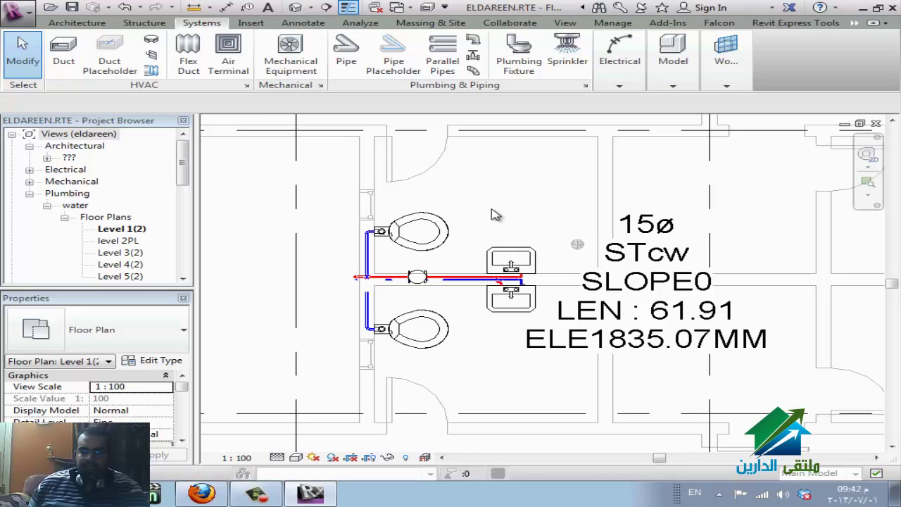
Create a new filter named DUCT SUPP via VG and the Filters page.
key(v)
key(g)
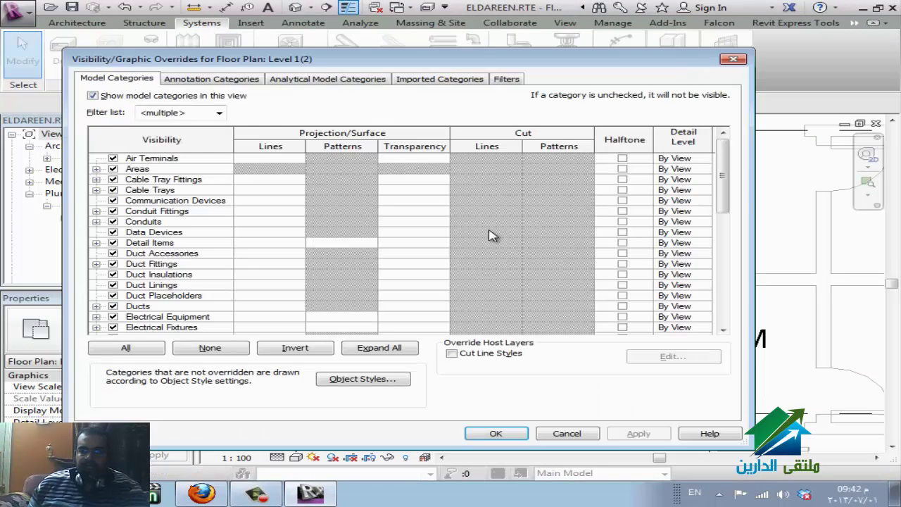
click(507, 79)
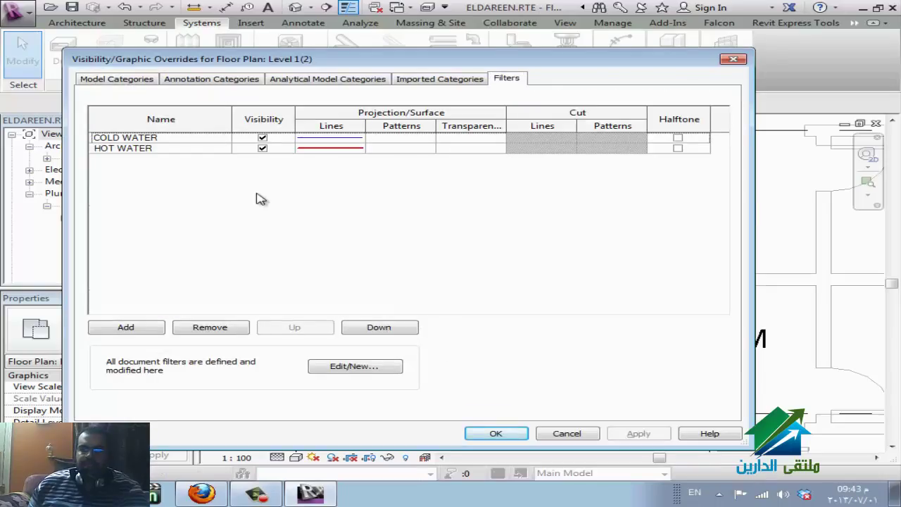
click(160, 336)
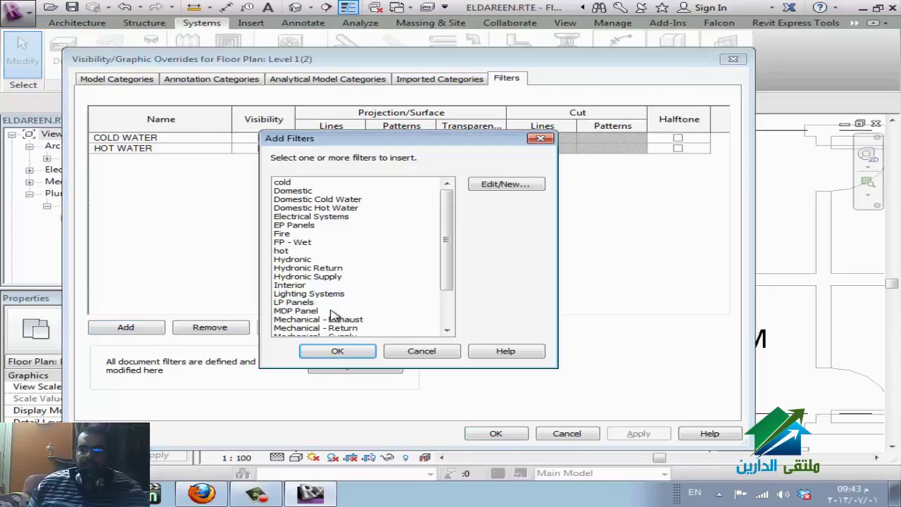
click(514, 185)
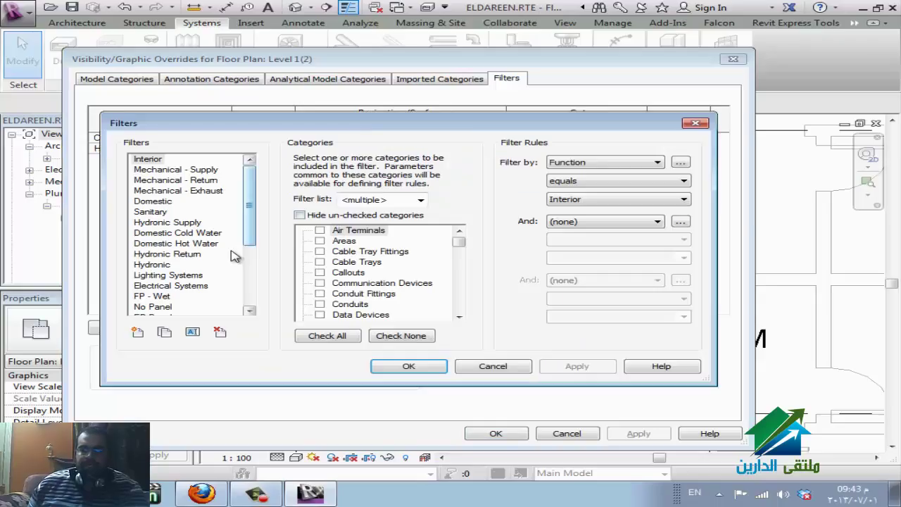
click(138, 333)
text(D)
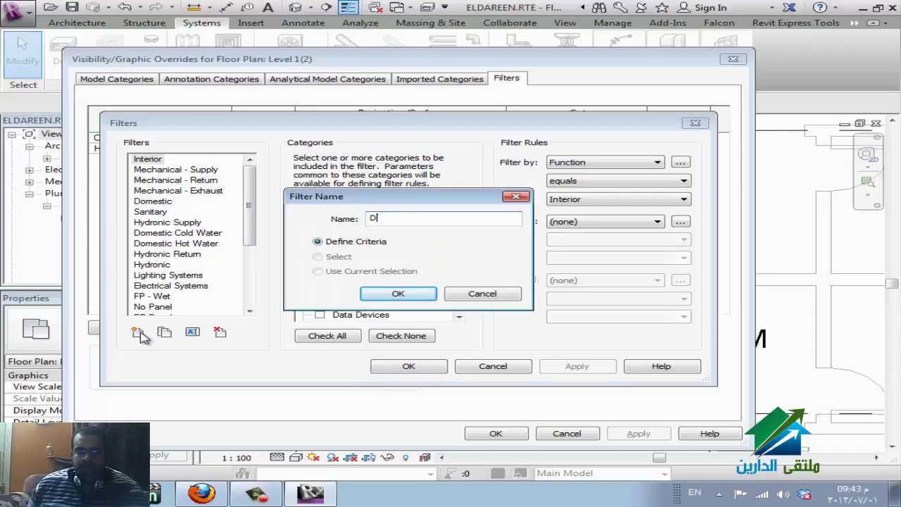
text(UCT)
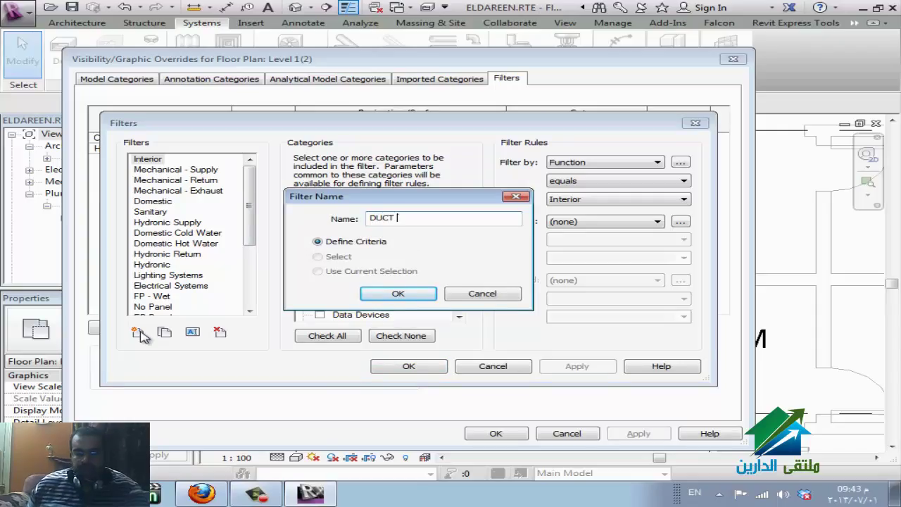
text( SUPP)
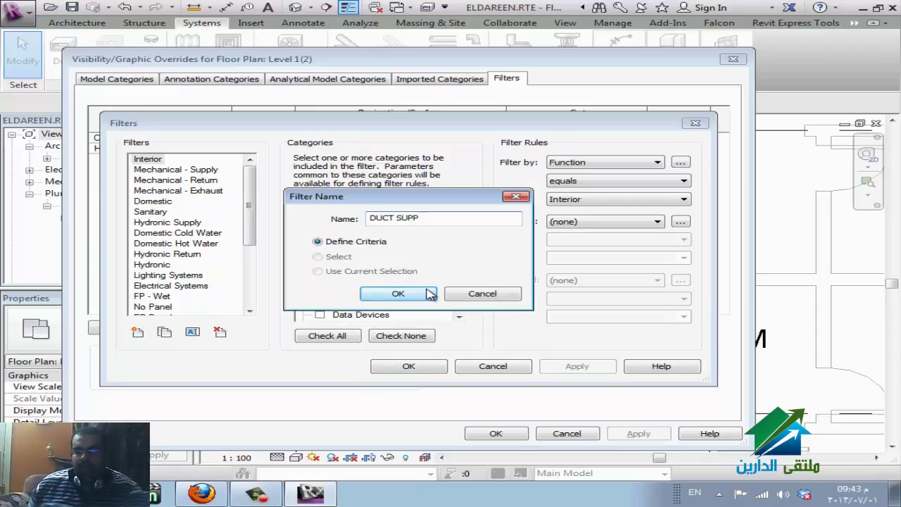
click(398, 293)
Assign the Ducts and Duct Fittings categories to DUCT SUPP.
click(408, 314)
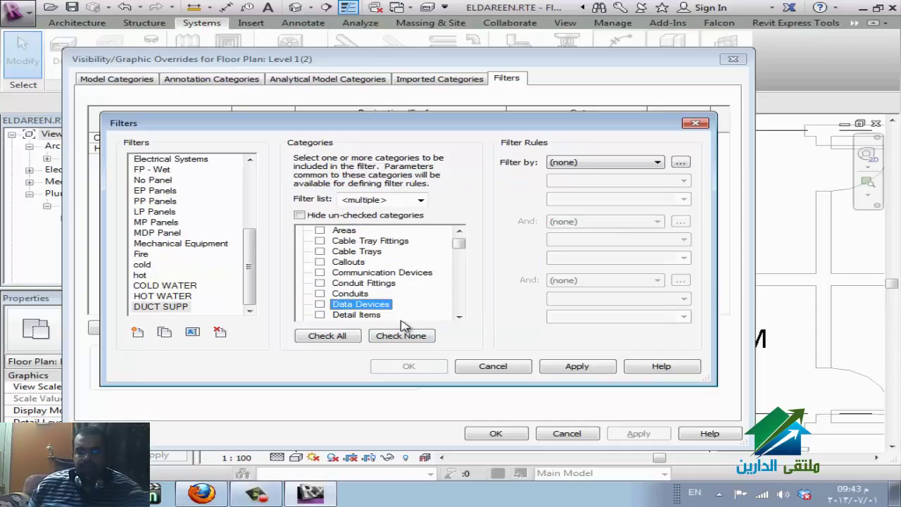
scroll(362, 315, down, 3)
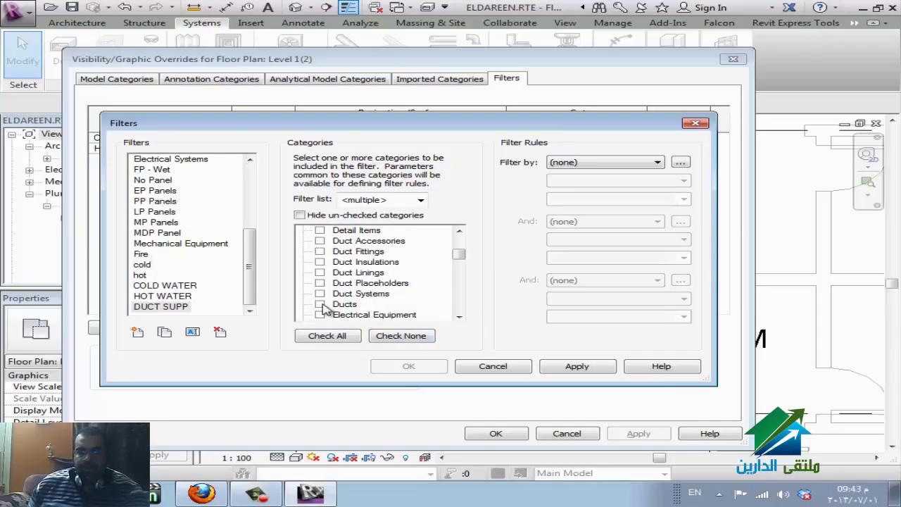
click(320, 304)
click(320, 294)
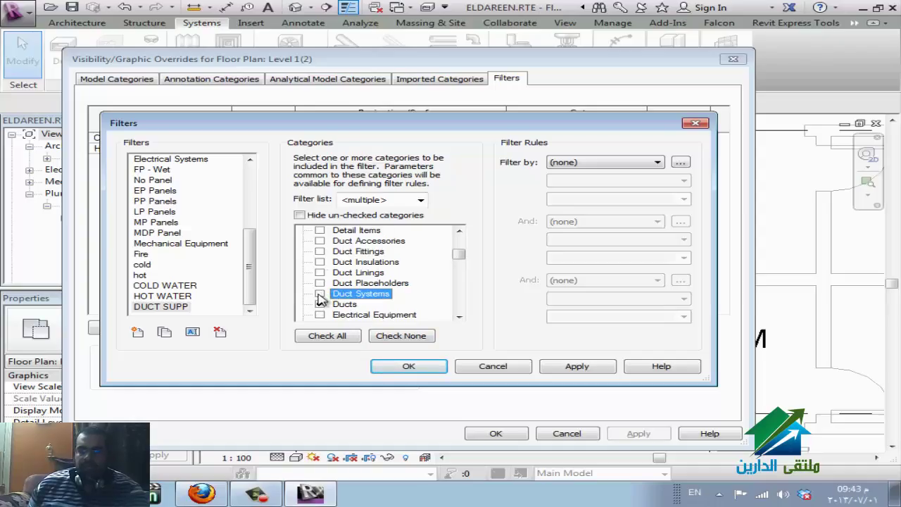
click(319, 304)
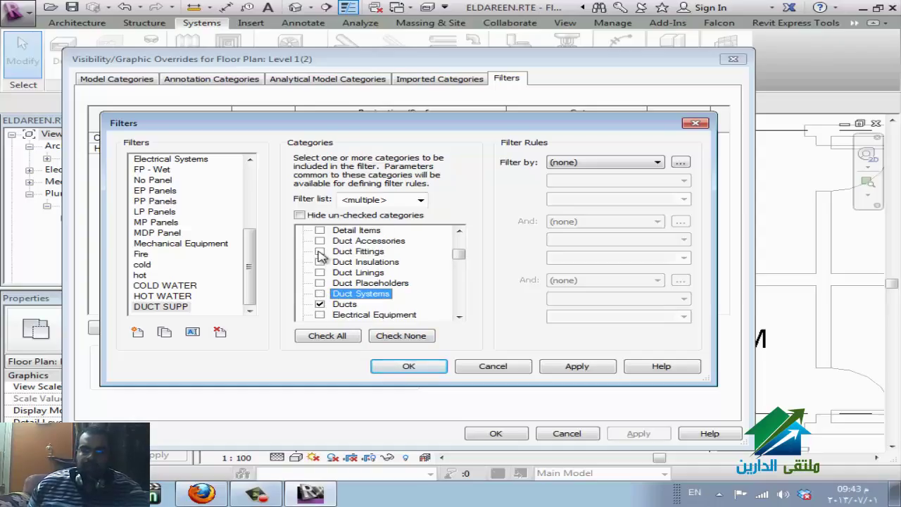
click(320, 251)
Set the DUCT SUPP rule to System Type equals Supply Air and confirm.
click(622, 162)
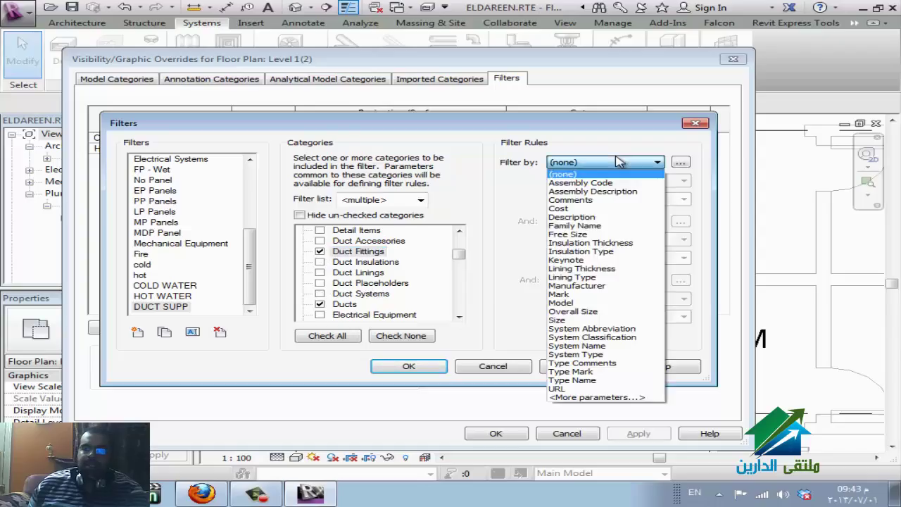
click(605, 380)
click(677, 182)
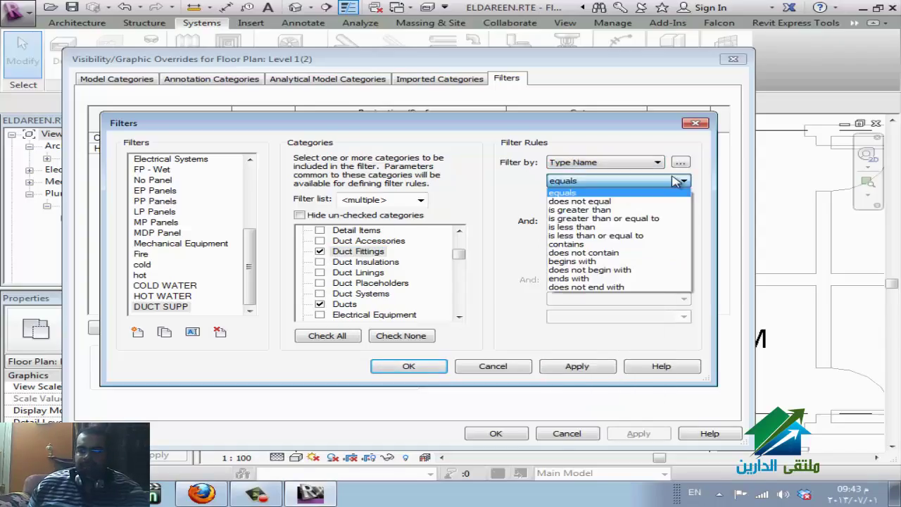
click(679, 192)
click(684, 199)
click(684, 200)
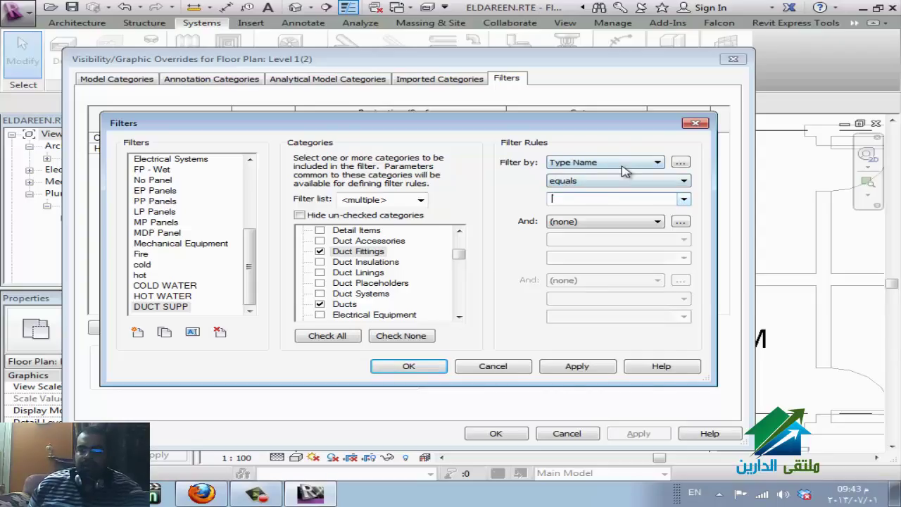
click(624, 166)
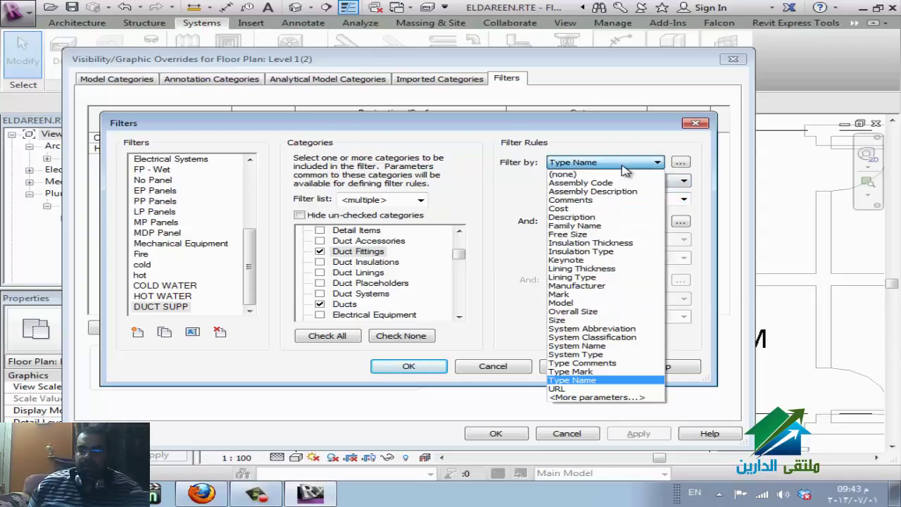
click(628, 356)
click(662, 200)
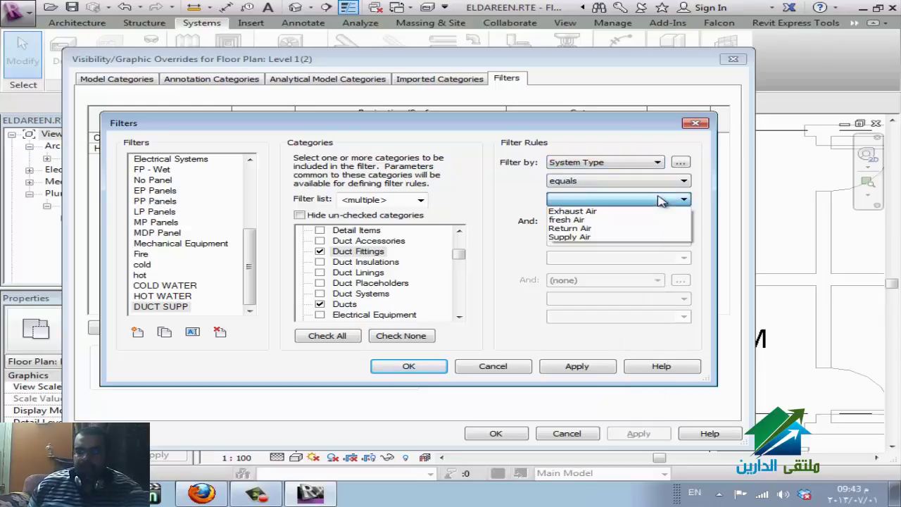
click(576, 237)
click(408, 366)
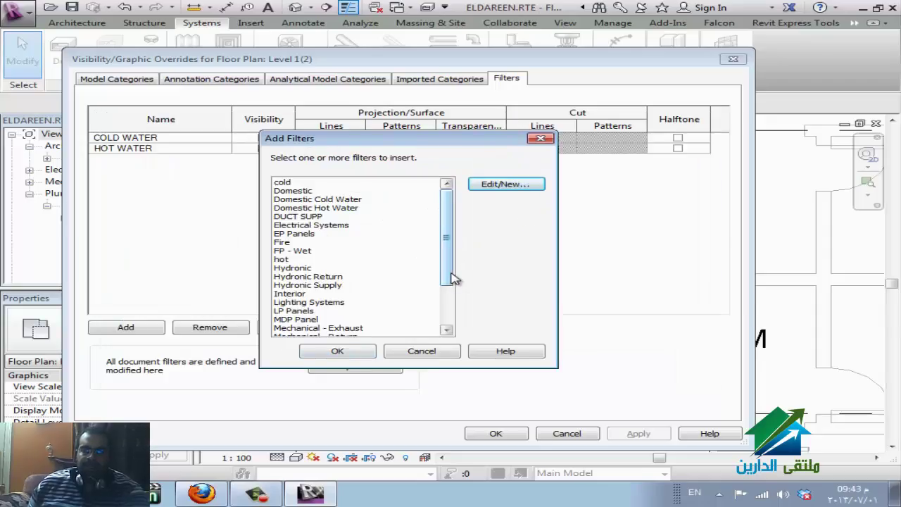
Add the DUCT SUPP filter to the Level 1(2) view's overrides and close Visibility/Graphic Overrides.
click(310, 217)
click(337, 350)
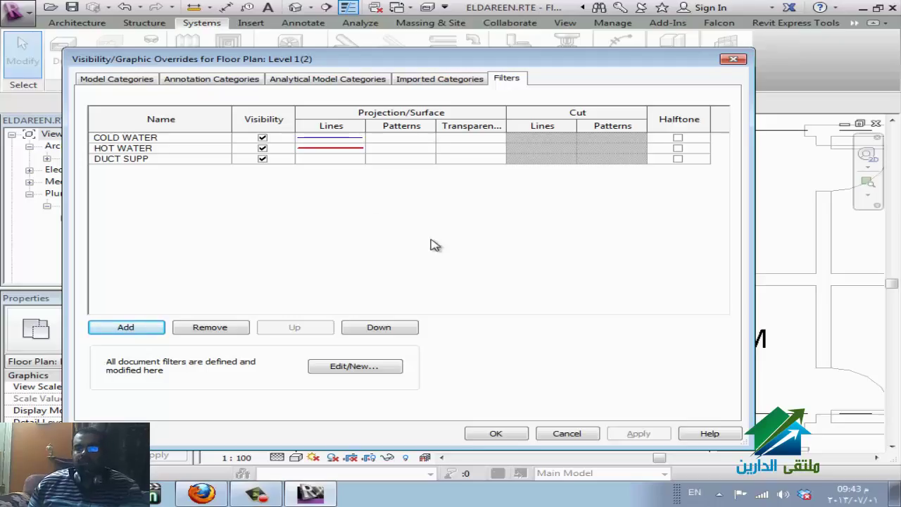
click(496, 433)
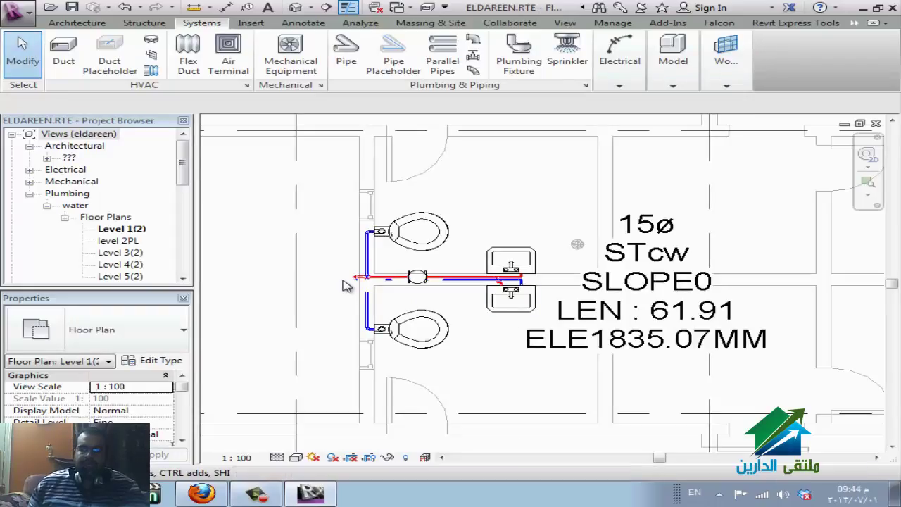
click(201, 492)
key(alt+shift)
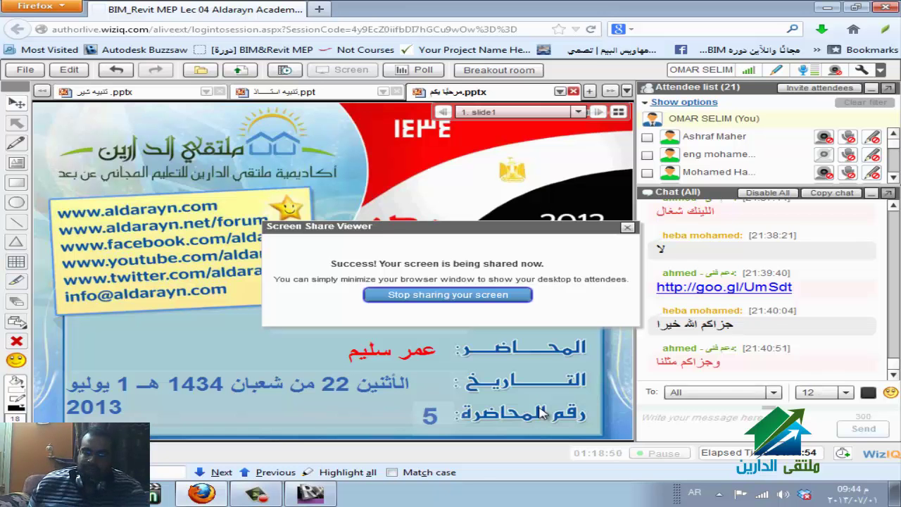
click(310, 492)
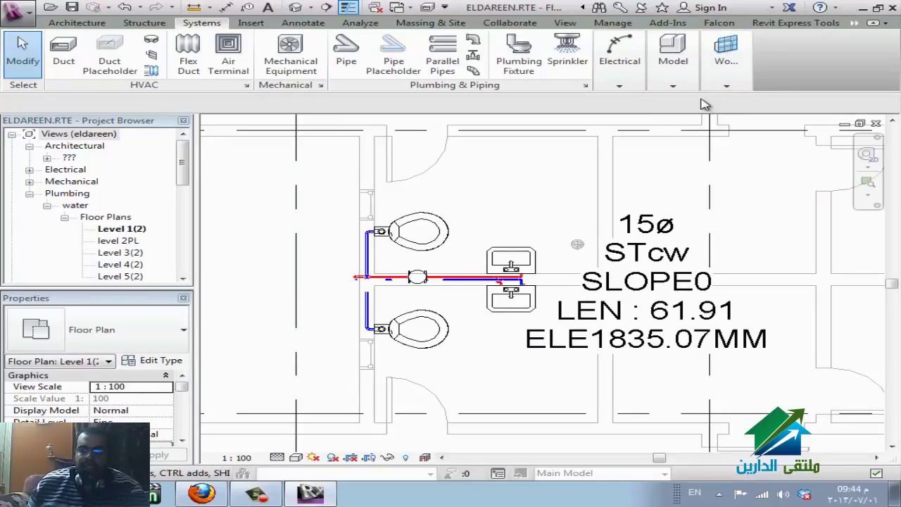
Review the Mechanical Settings from the HVAC panel and cancel without changes.
mouse_move(620, 90)
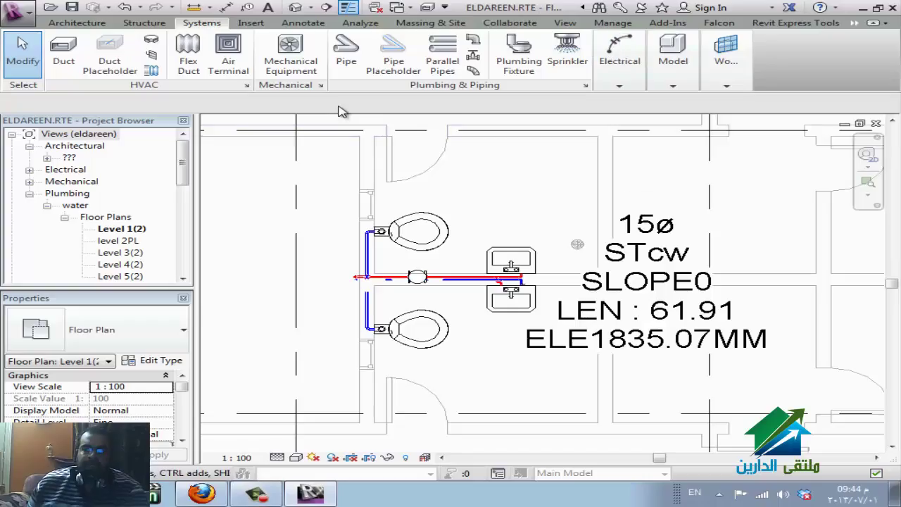
click(247, 86)
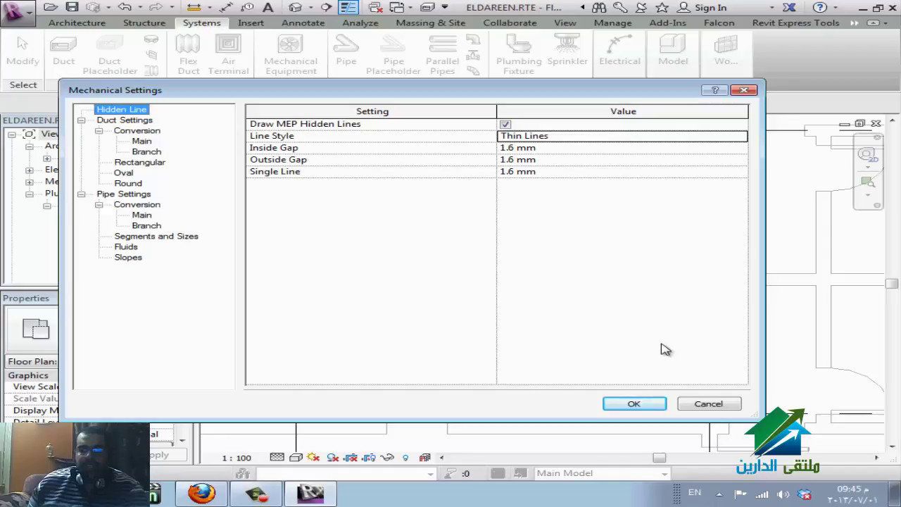
click(721, 405)
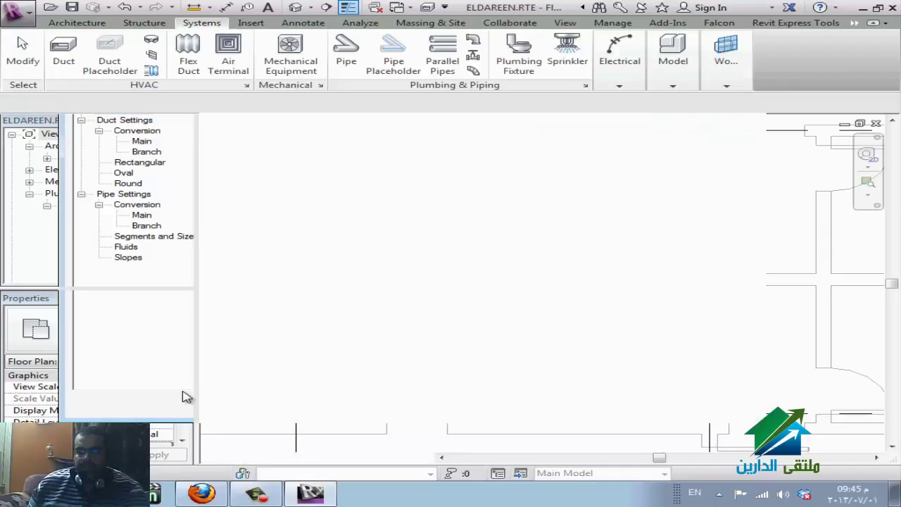
Zoom the Level 1(2) plan to the open area beside grids A, B and C.
scroll(368, 345, down, 2)
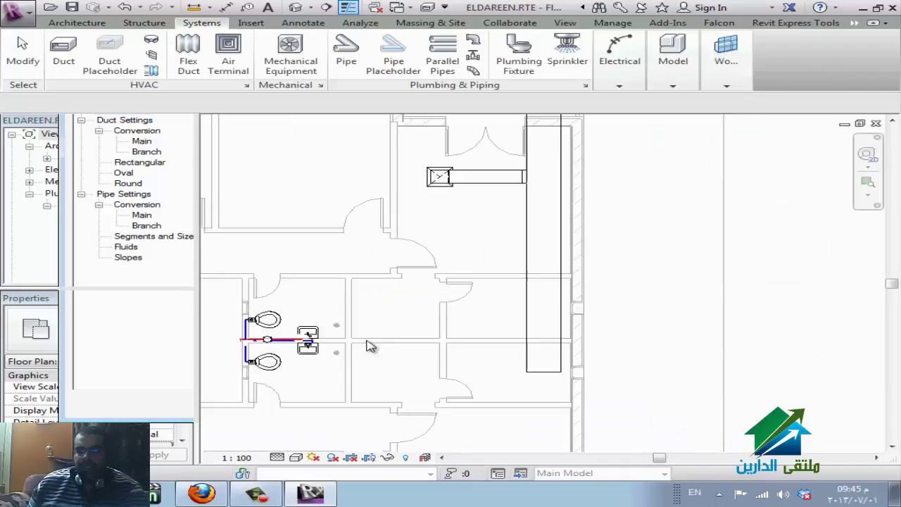
scroll(535, 312, down, 2)
scroll(368, 298, up, 3)
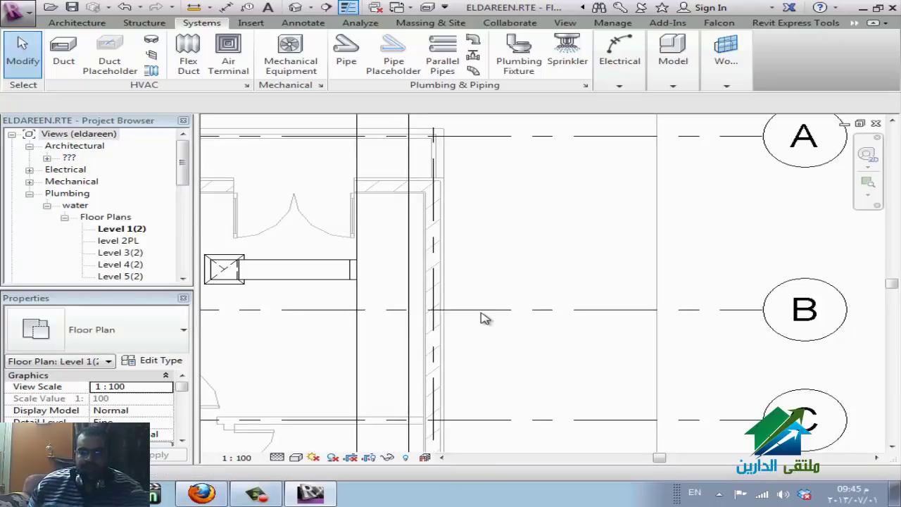
Start the Duct tool (DT) and set its offset to 1500 mm.
key(d)
key(t)
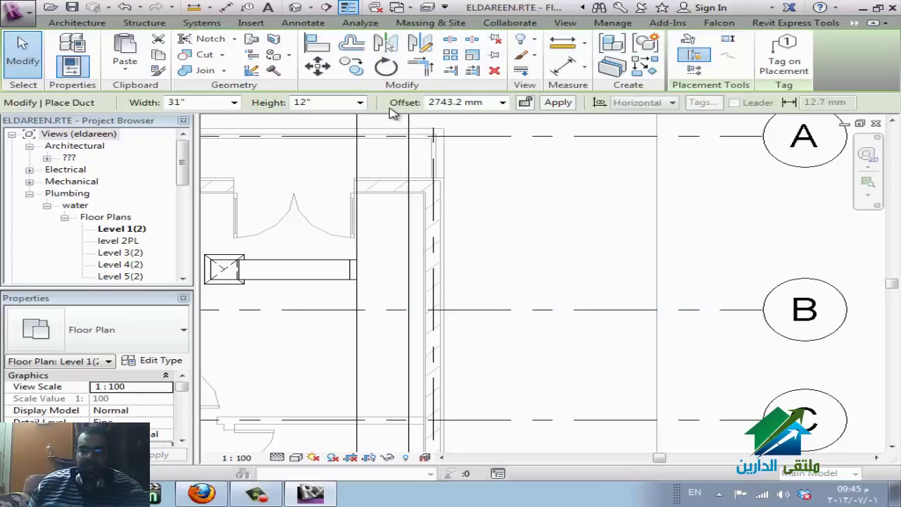
click(501, 104)
click(502, 104)
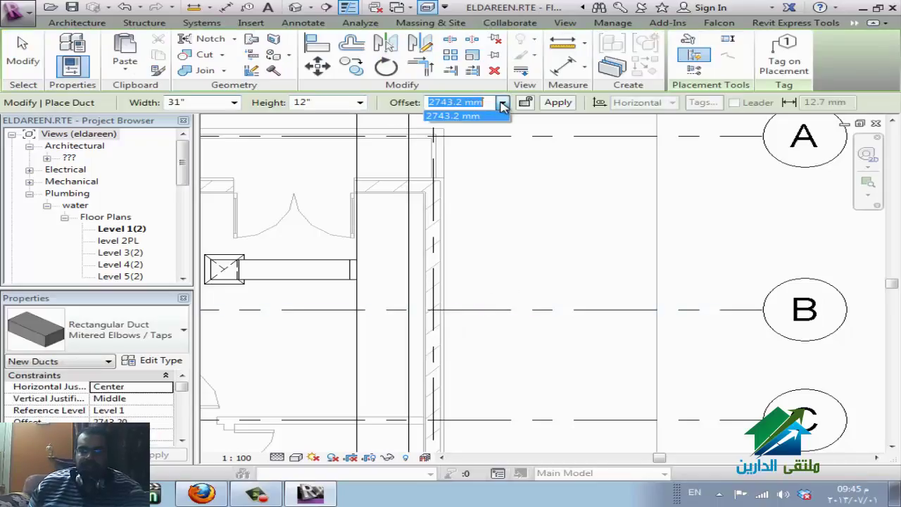
click(503, 105)
click(503, 106)
text(1500)
key(Return)
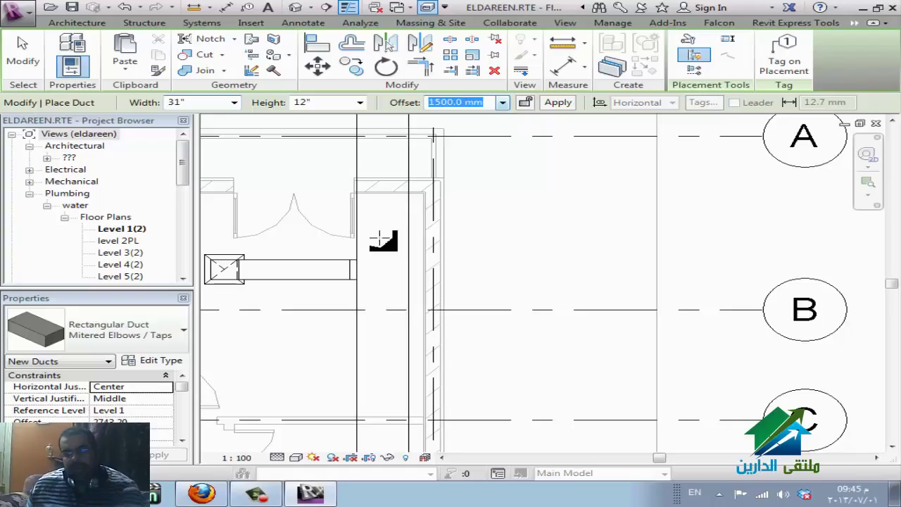
Draw a 5700 mm horizontal duct between grids B and C, then reopen Mechanical Settings (MS).
click(231, 368)
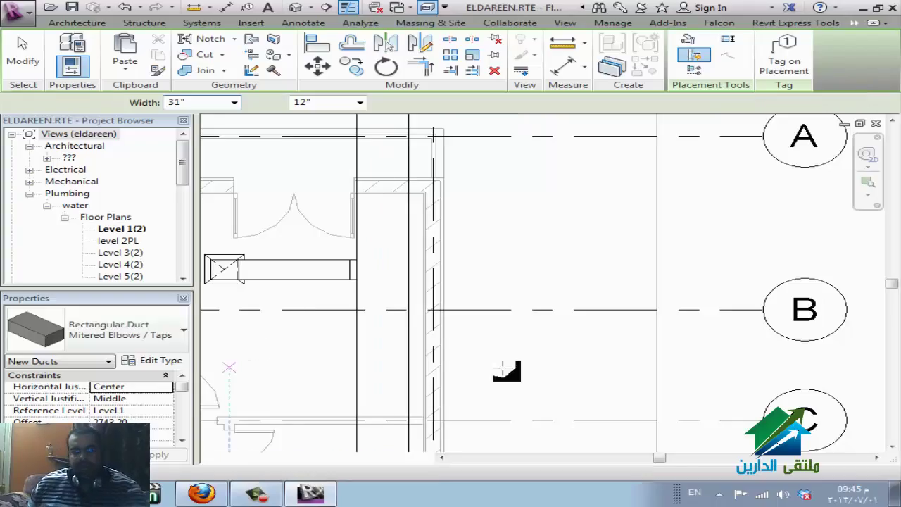
click(603, 368)
key(Escape)
key(Escape)
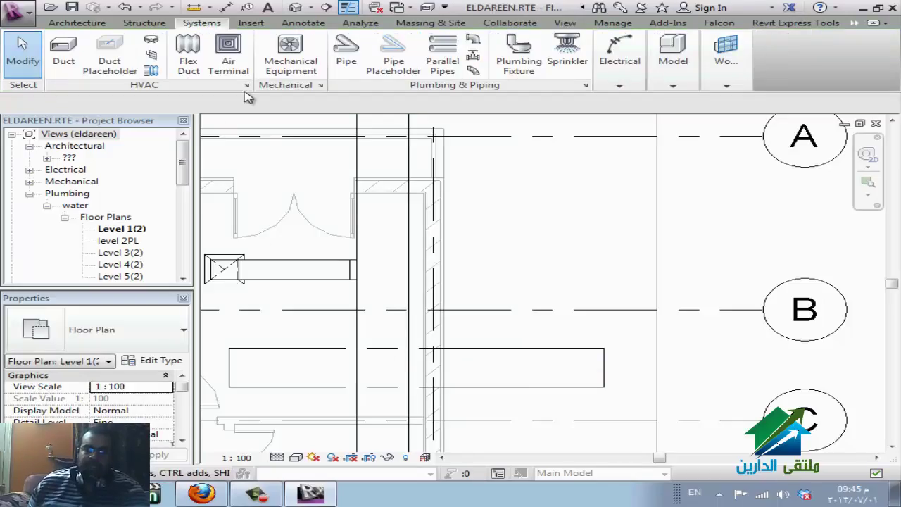
key(m)
key(s)
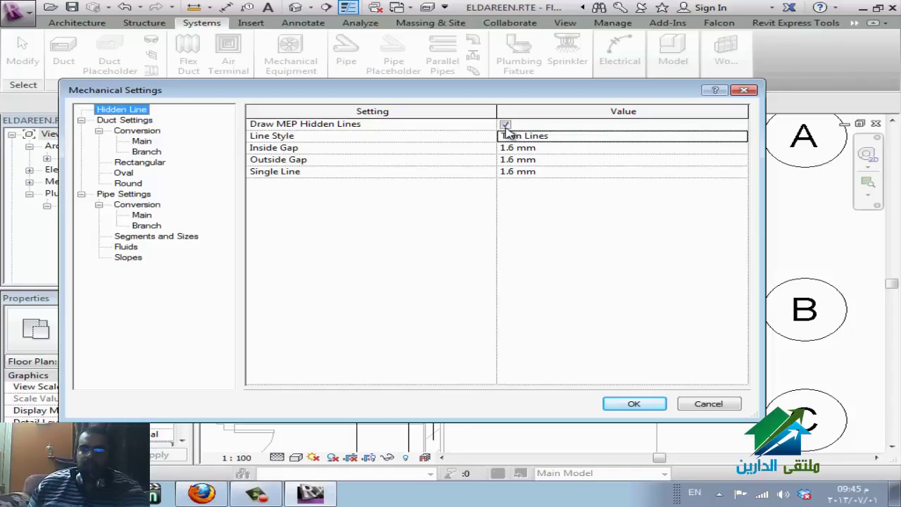
Turn on Draw MEP Hidden Lines in the Hidden Line settings.
click(634, 403)
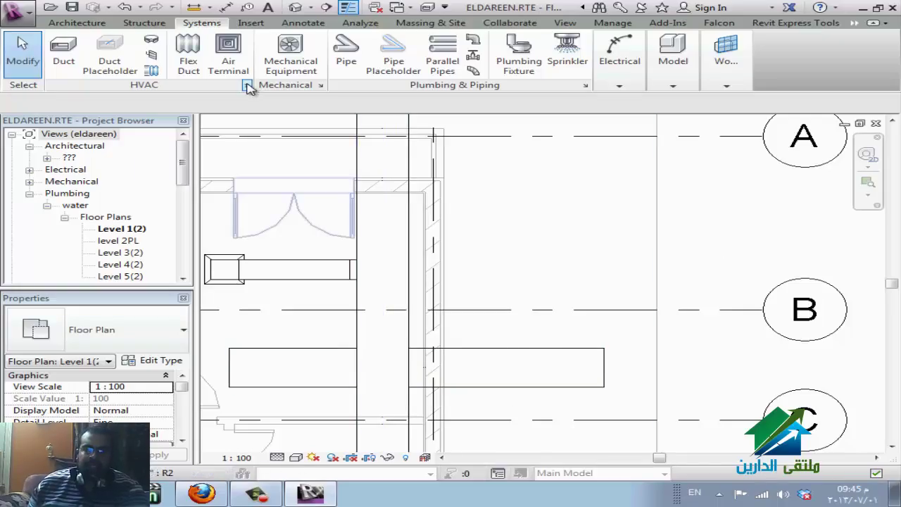
key(m)
key(s)
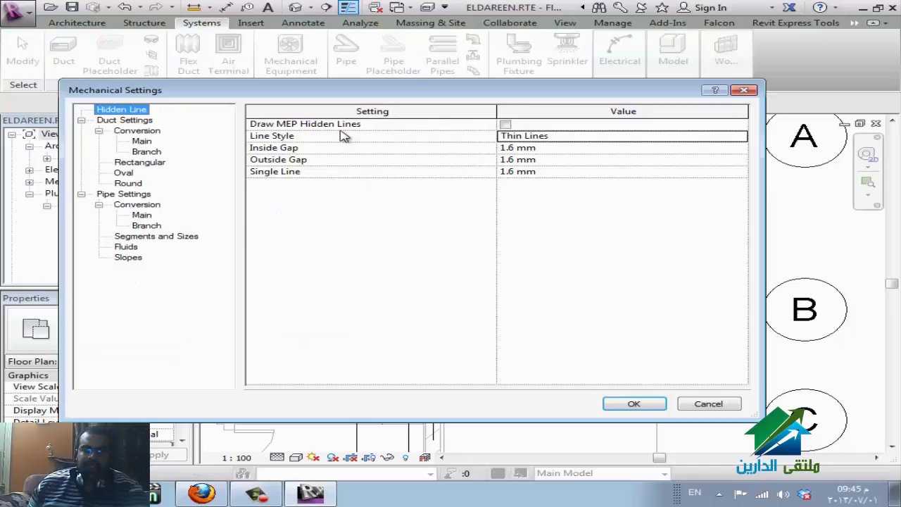
click(504, 125)
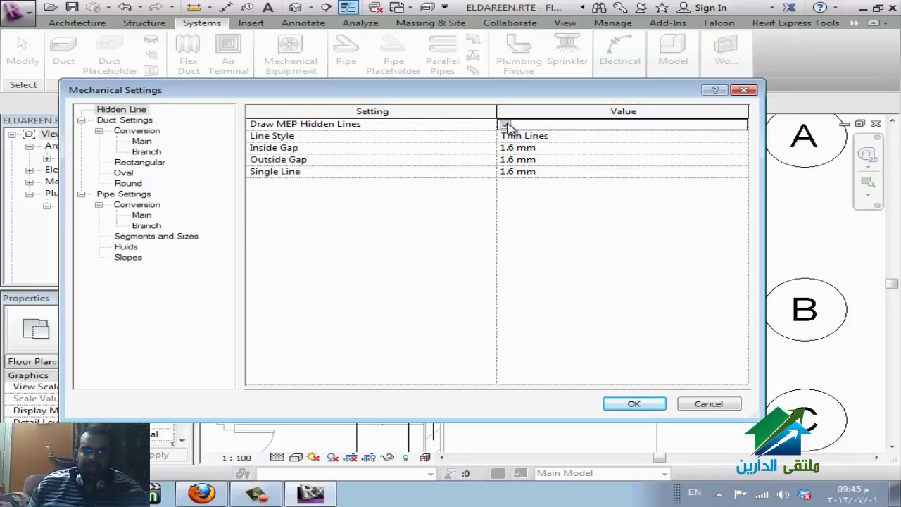
drag(443, 90, 597, 29)
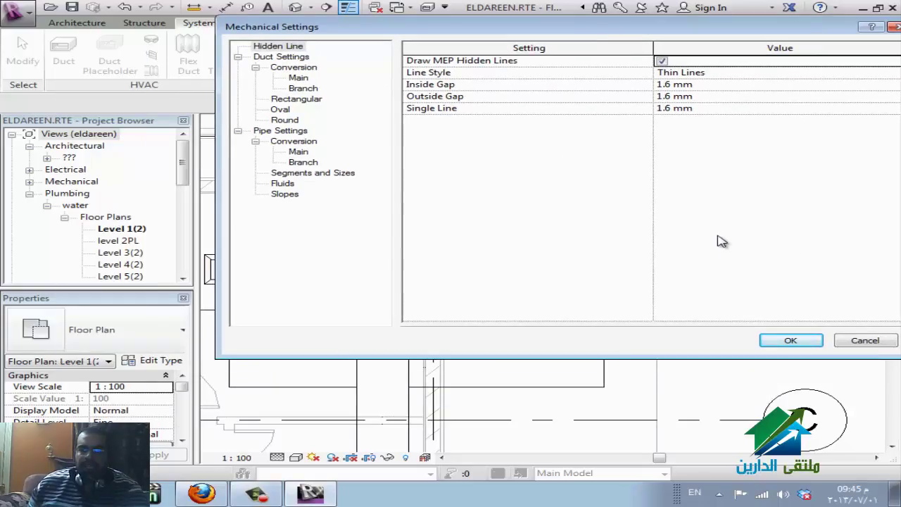
click(792, 341)
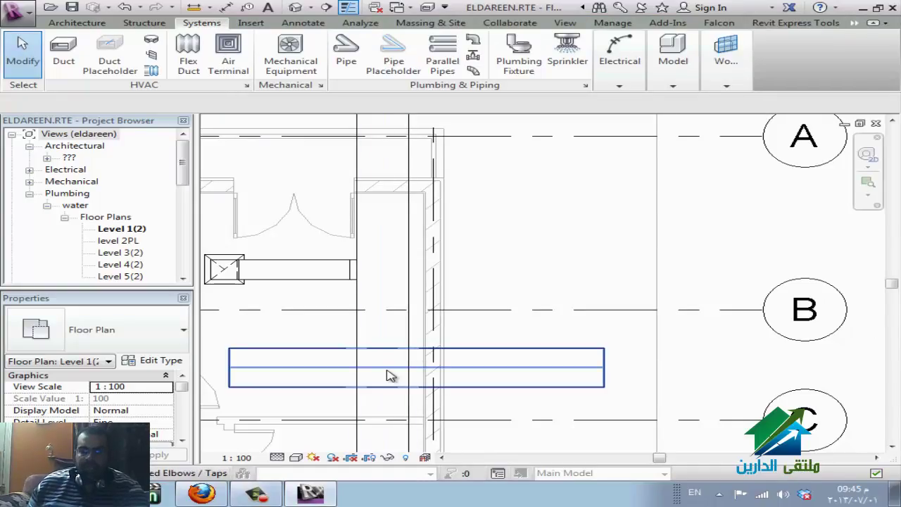
Set the hidden-line Inside Gap to 0.6 mm and reopen the settings to check it.
click(246, 86)
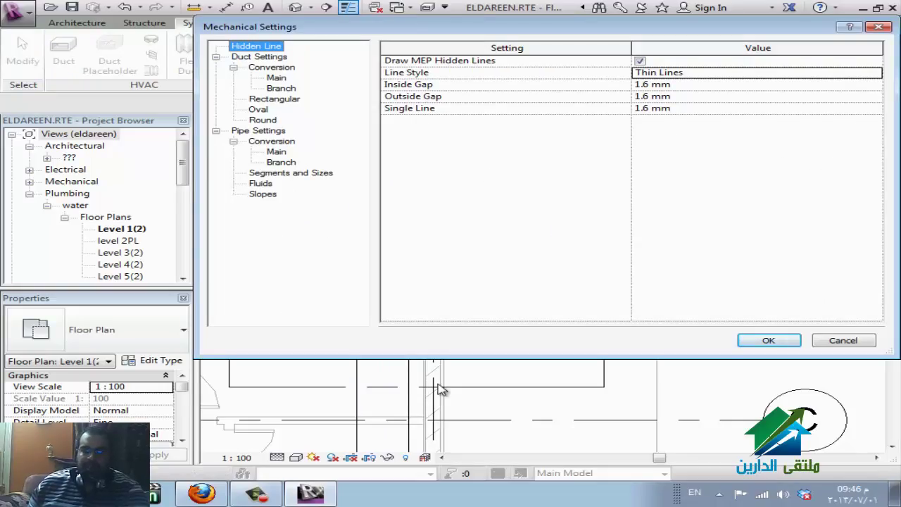
click(651, 85)
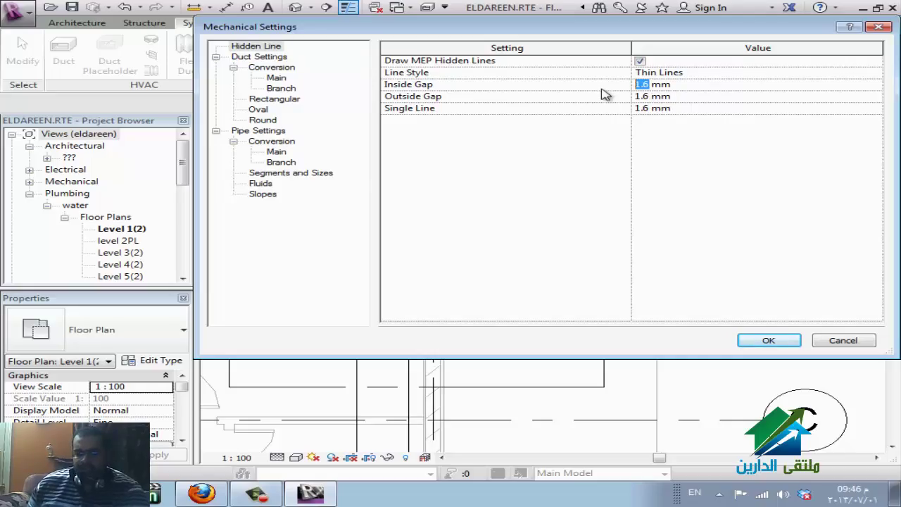
click(641, 85)
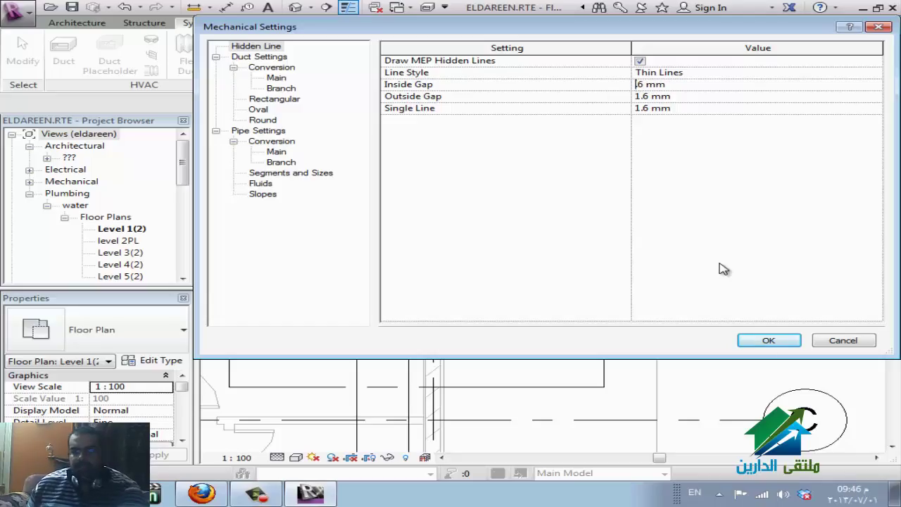
text(0.)
click(767, 340)
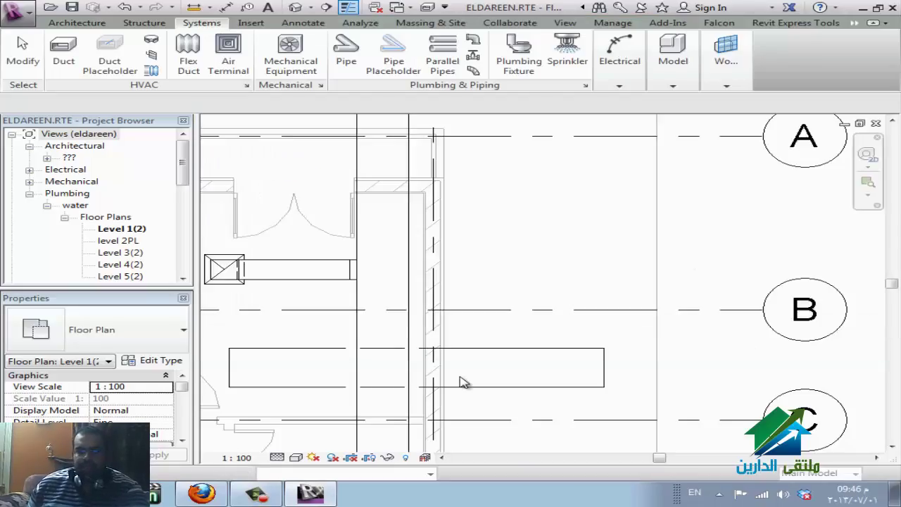
scroll(391, 376, up, 2)
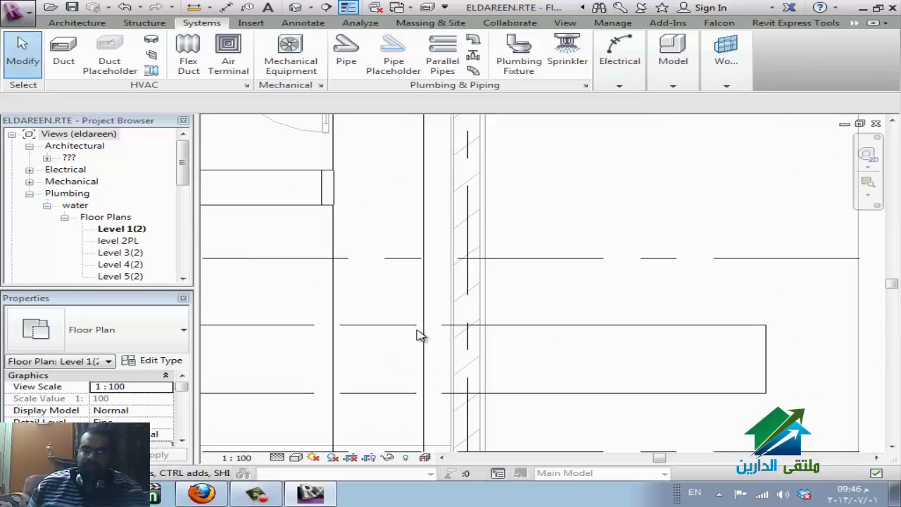
click(246, 85)
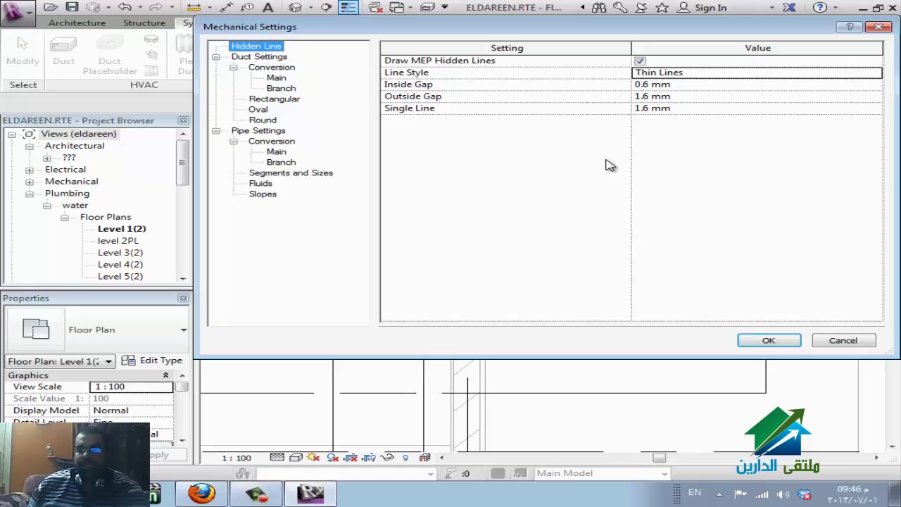
Set the MEP hidden line style to Hidden Lines.
click(874, 73)
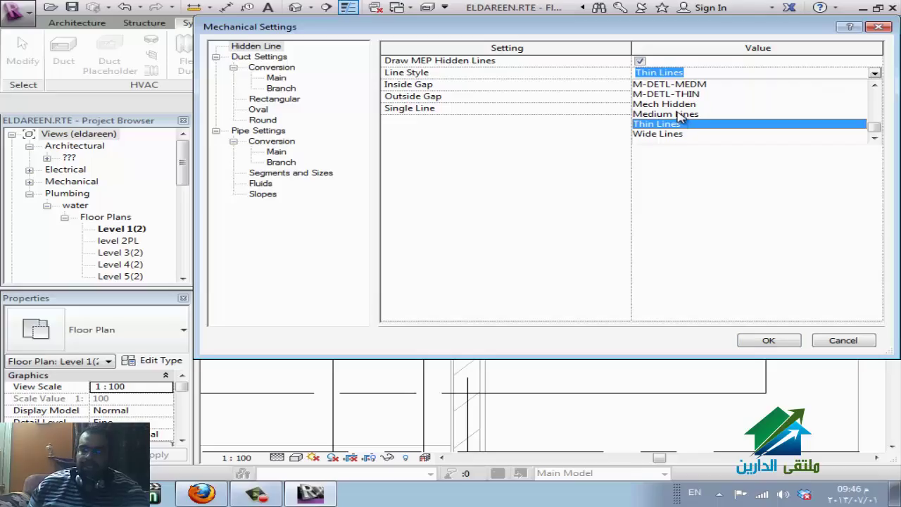
scroll(677, 118, up, 2)
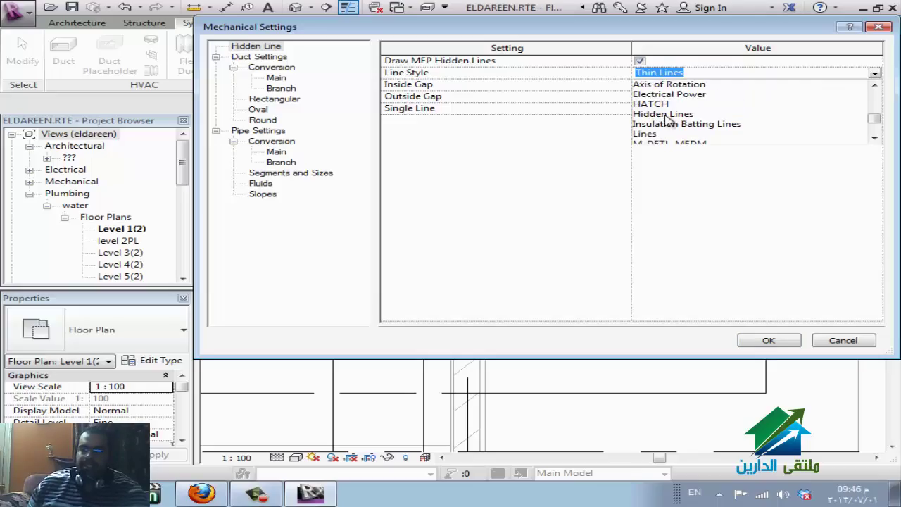
click(665, 114)
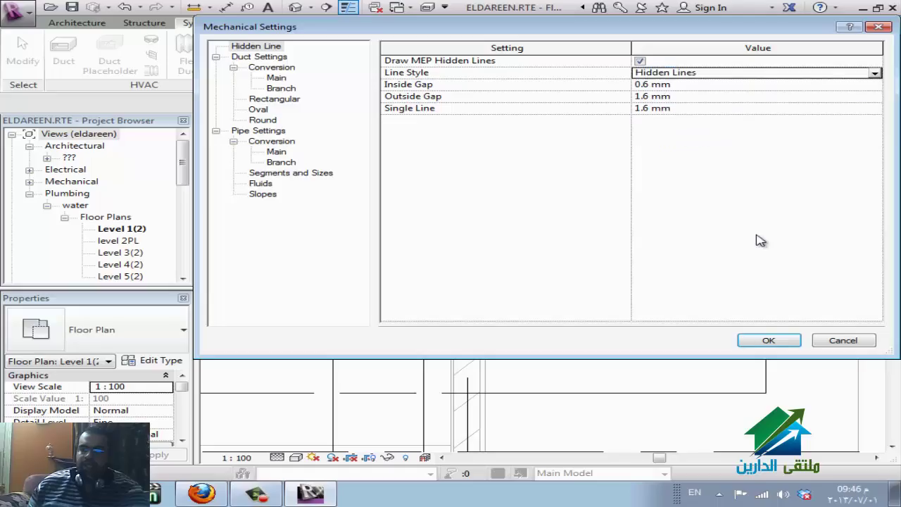
click(774, 340)
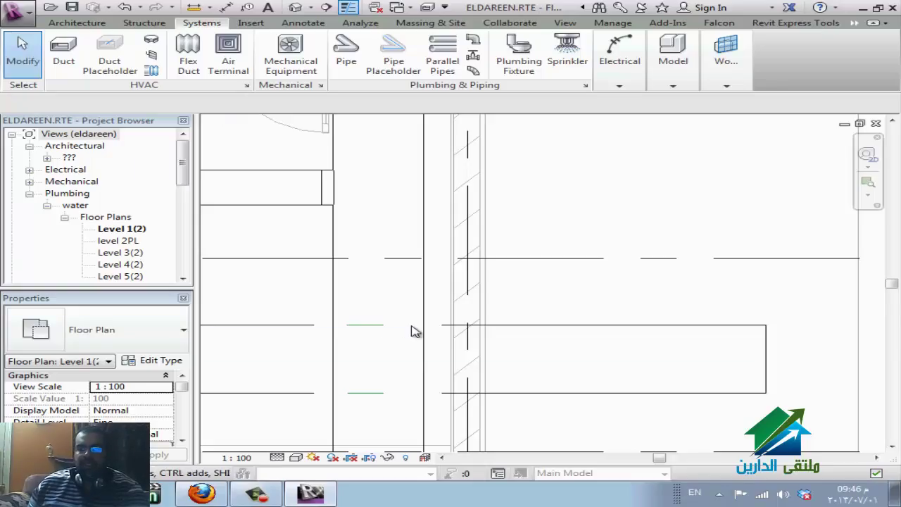
Set the hidden-line Outside Gap and Single Line values to 0.6 mm.
click(246, 85)
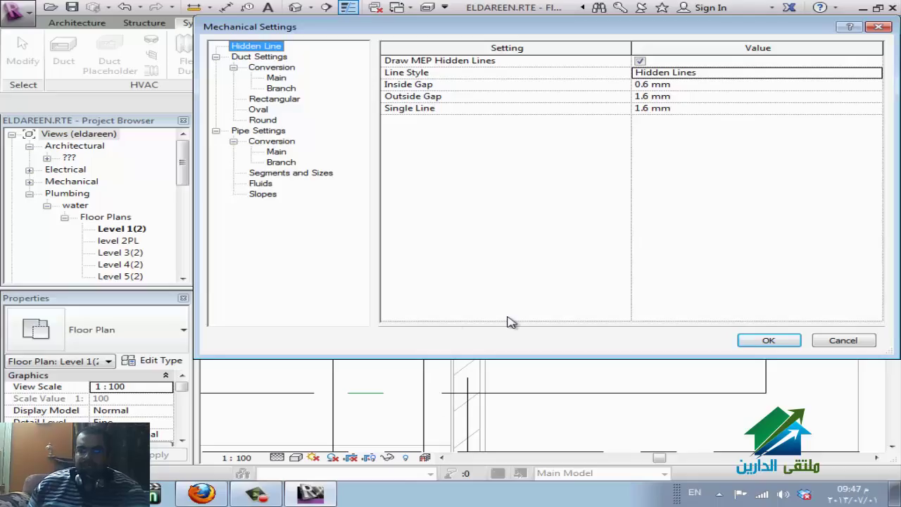
click(651, 98)
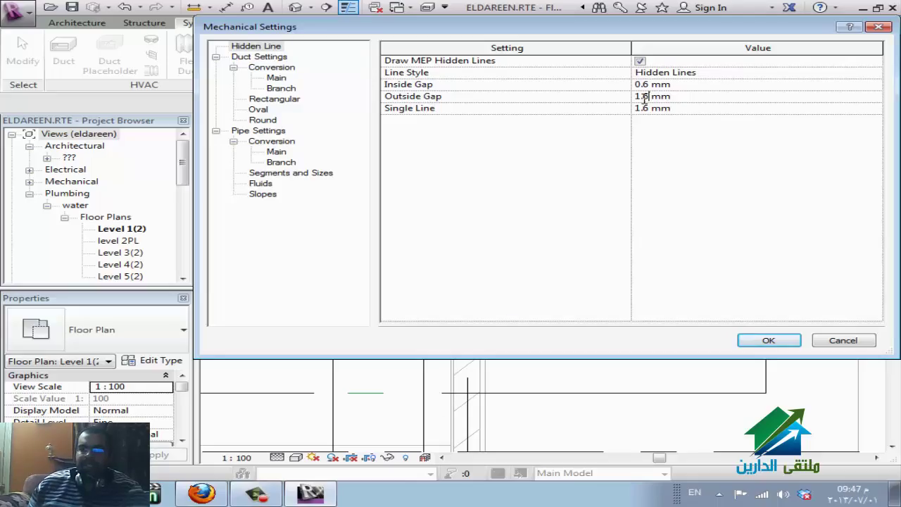
text(0)
click(641, 107)
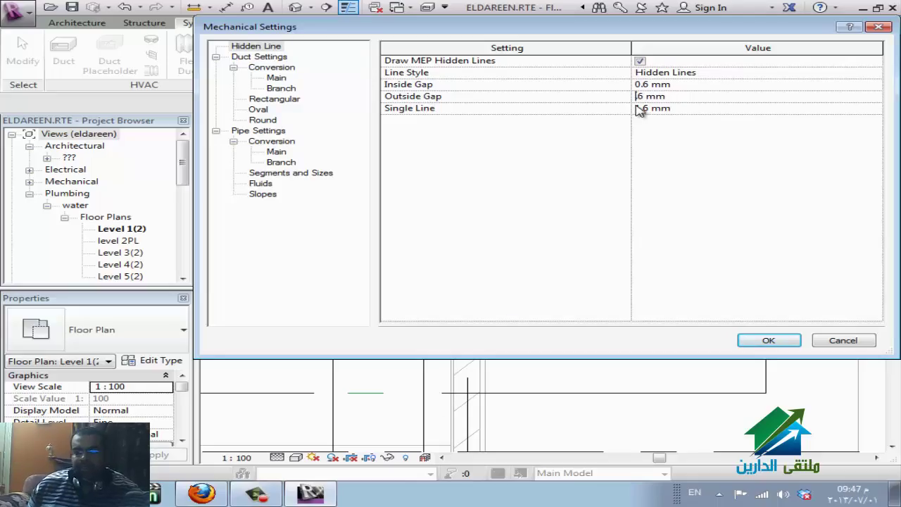
text(0)
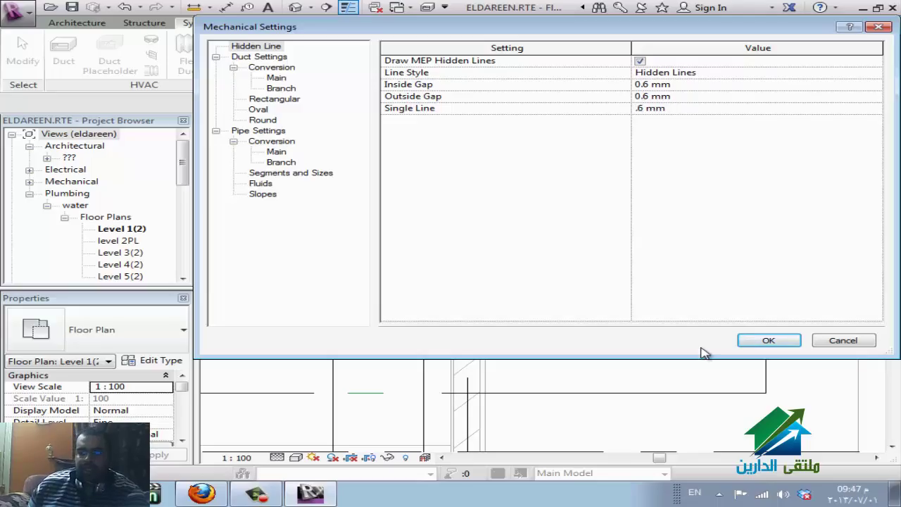
click(766, 340)
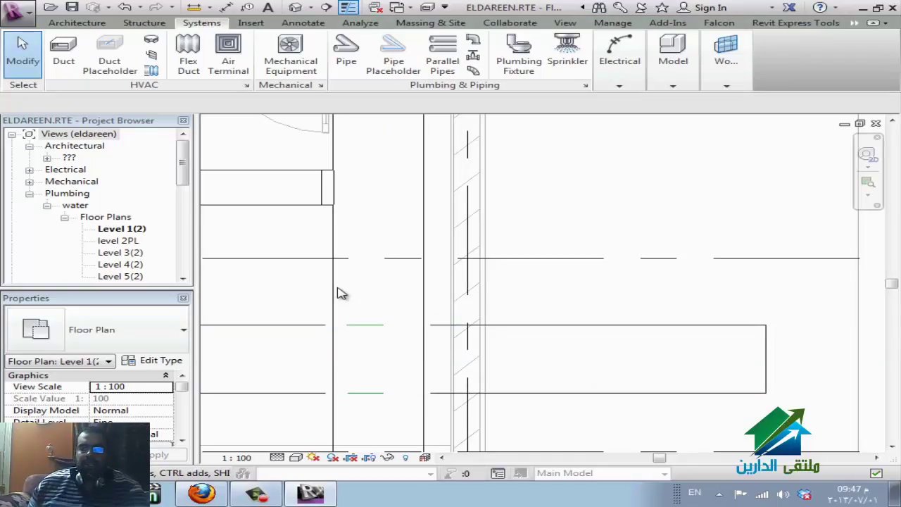
click(247, 85)
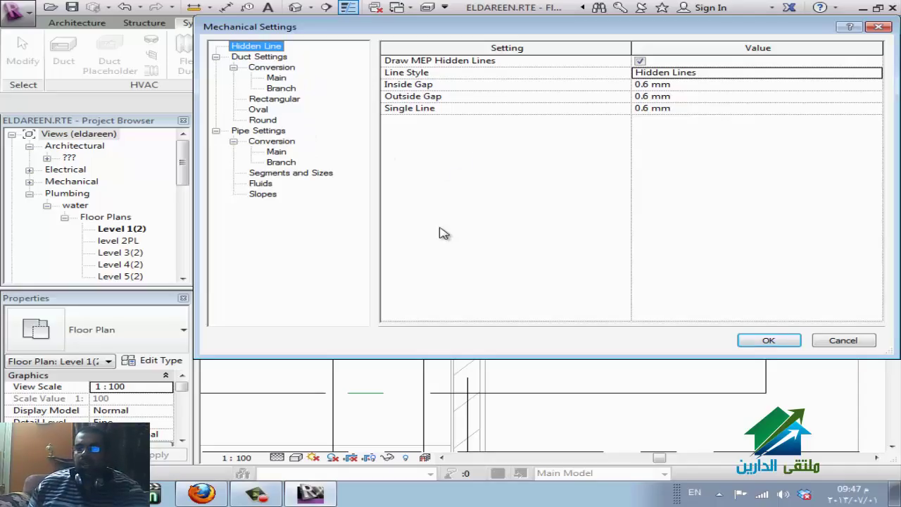
In Duct Settings, keep * as the rectangular size separator and remove the mm suffix.
click(280, 62)
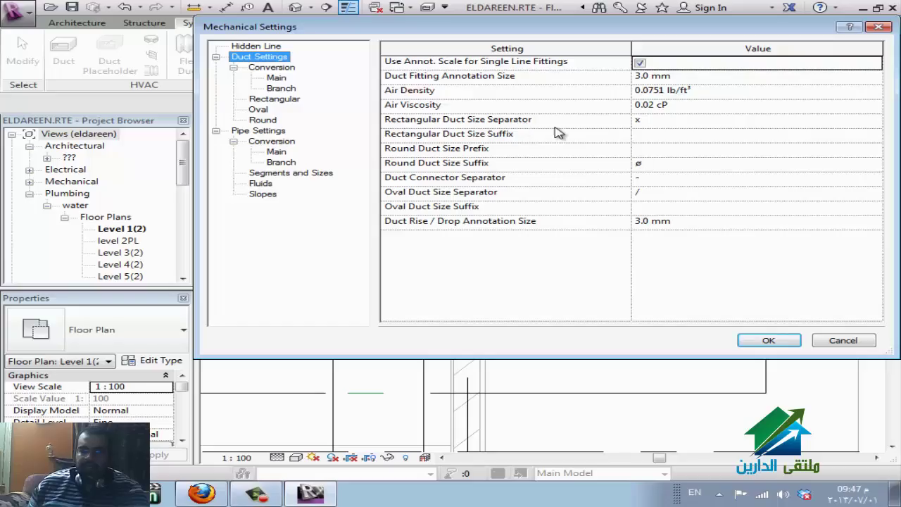
click(660, 123)
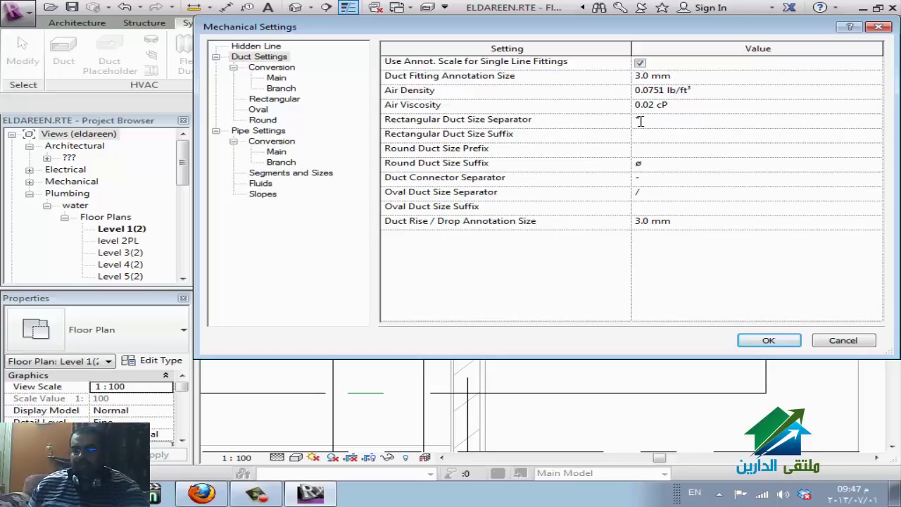
click(667, 137)
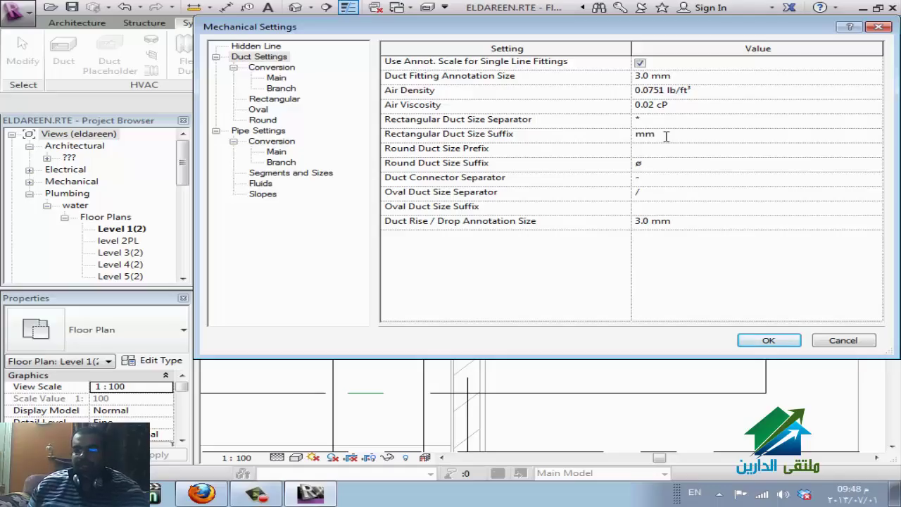
drag(666, 135, 617, 136)
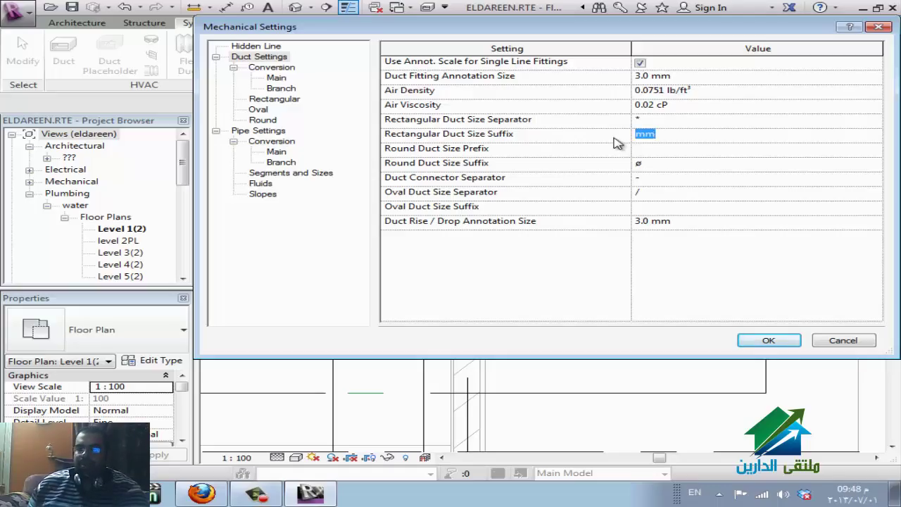
key(Delete)
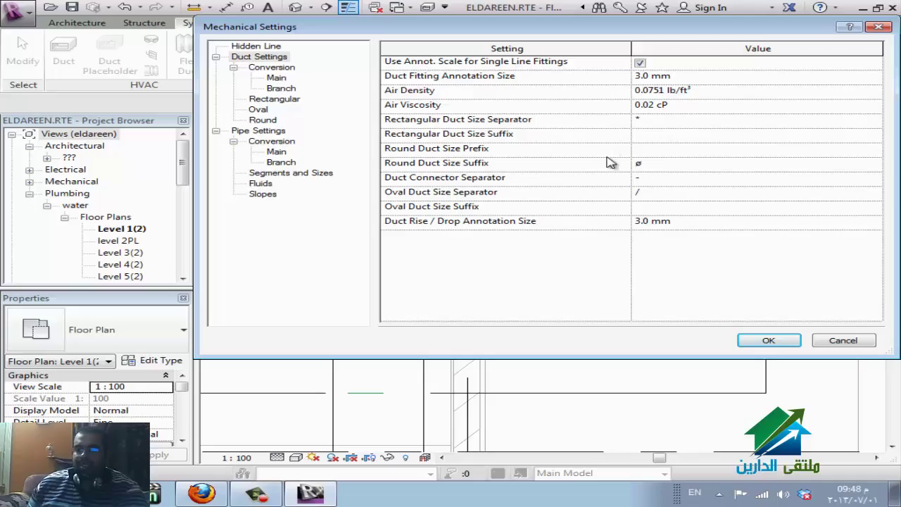
Move ø from the round duct suffix to the prefix and clear the oval separator.
click(677, 163)
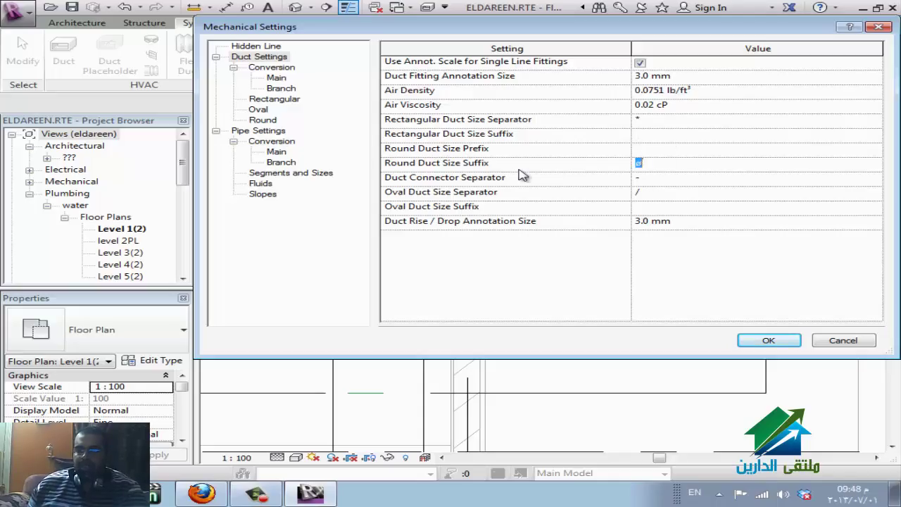
key(ctrl+c)
click(640, 149)
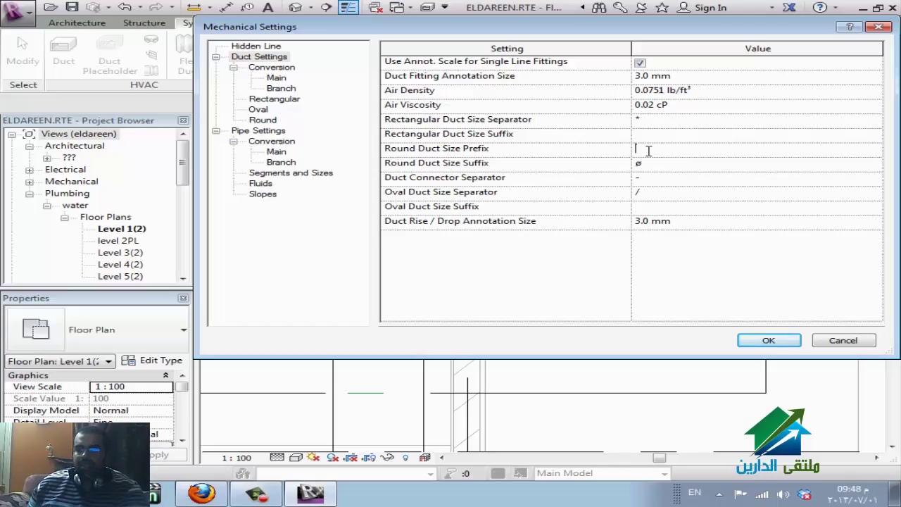
key(ctrl+v)
click(647, 165)
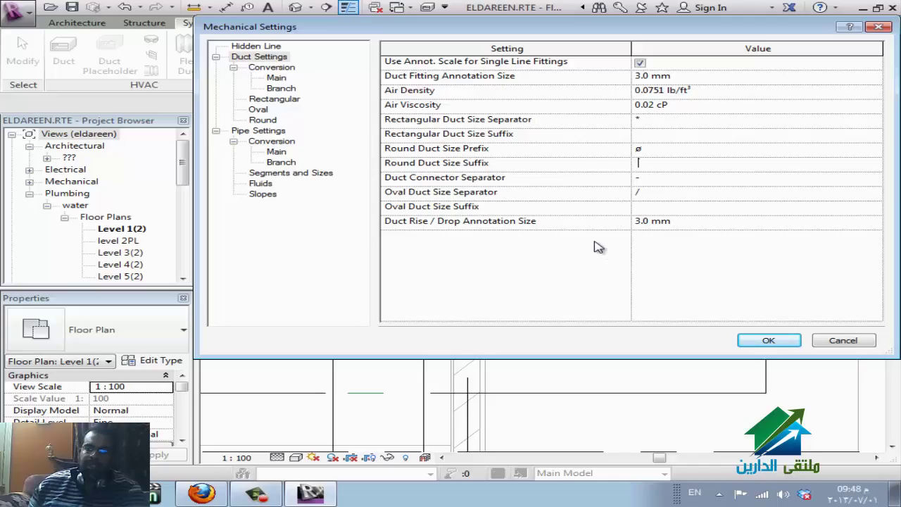
click(681, 193)
click(650, 208)
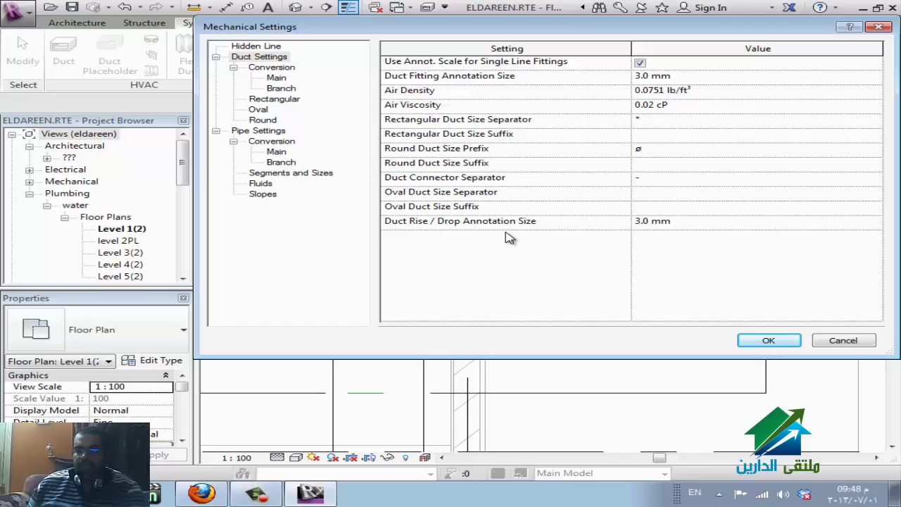
click(695, 222)
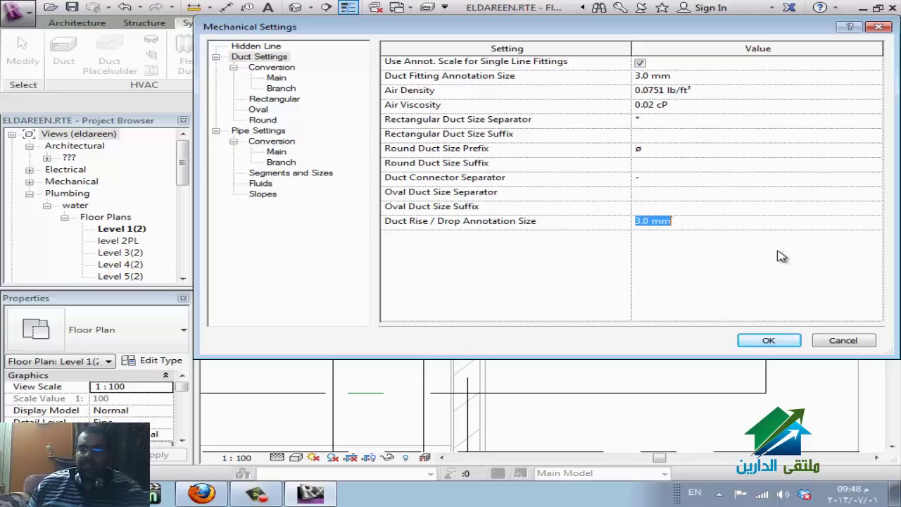
click(269, 68)
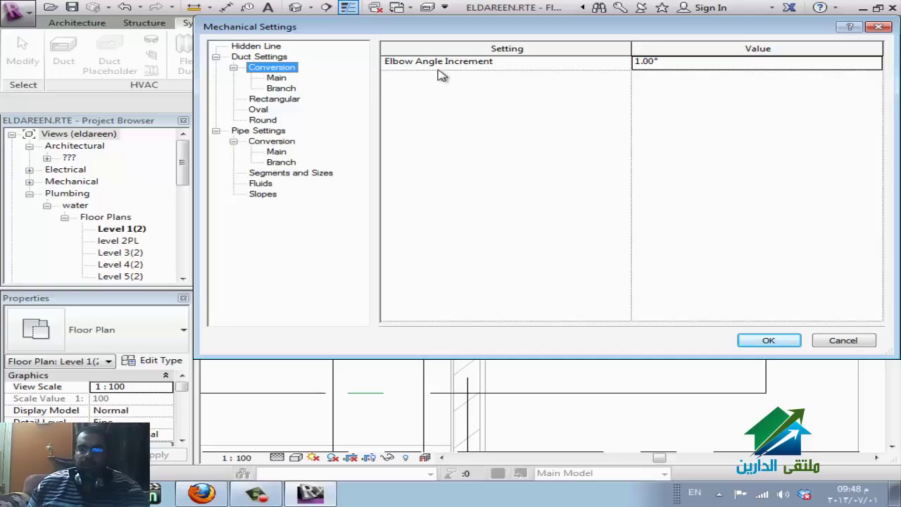
Under Conversion > Branch, change Maximum Flex Duct Length from 1800 to 1200.
click(276, 78)
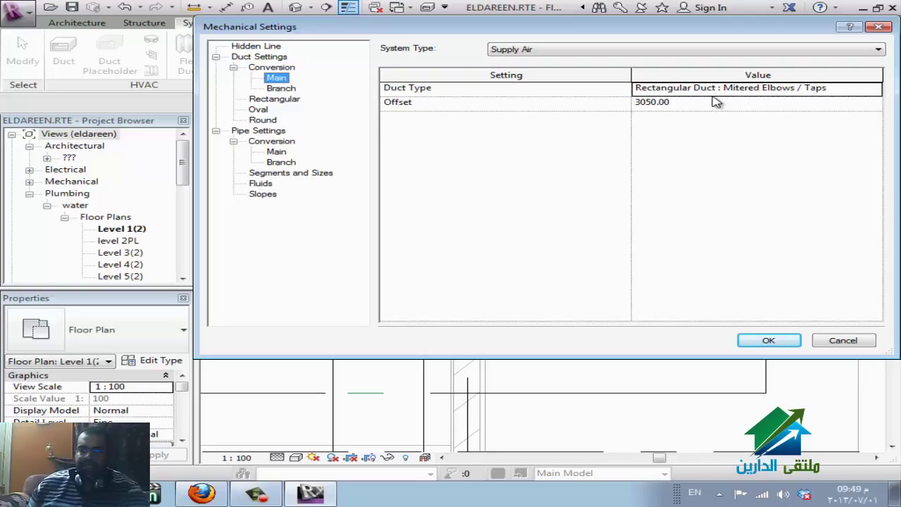
click(281, 89)
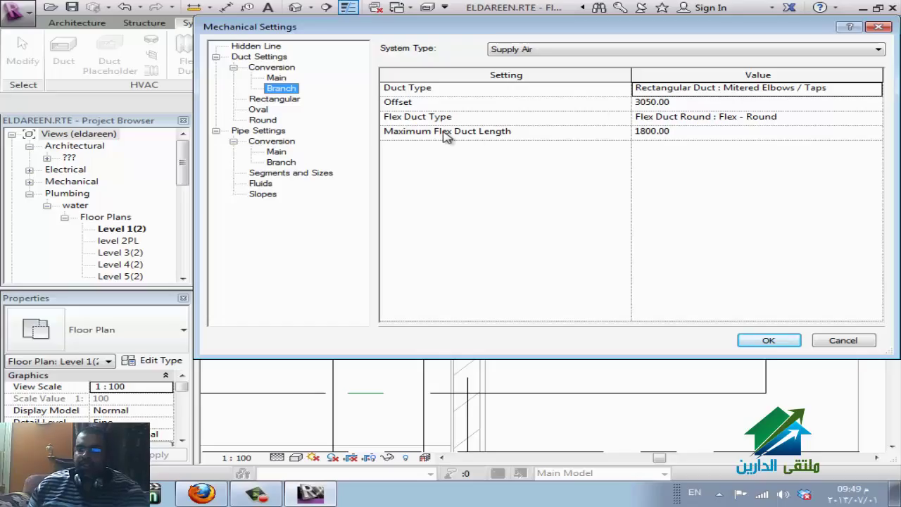
click(715, 131)
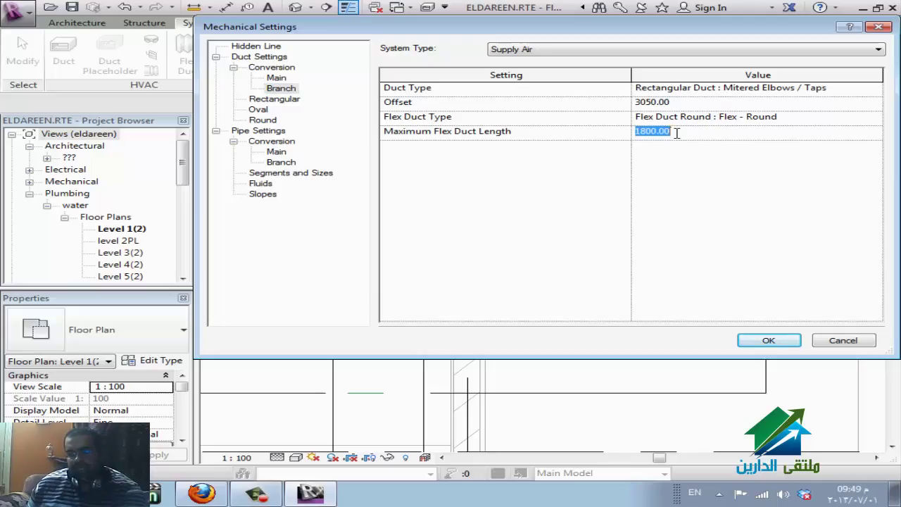
text(1200)
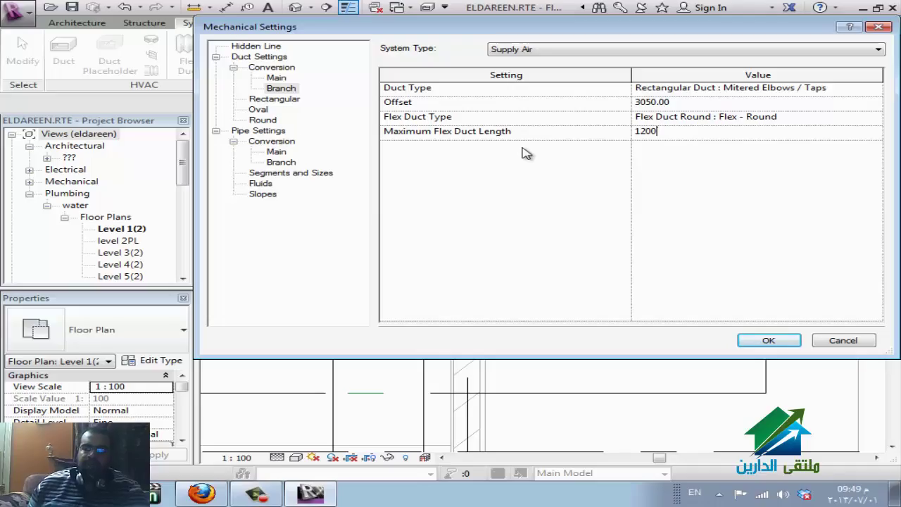
click(296, 102)
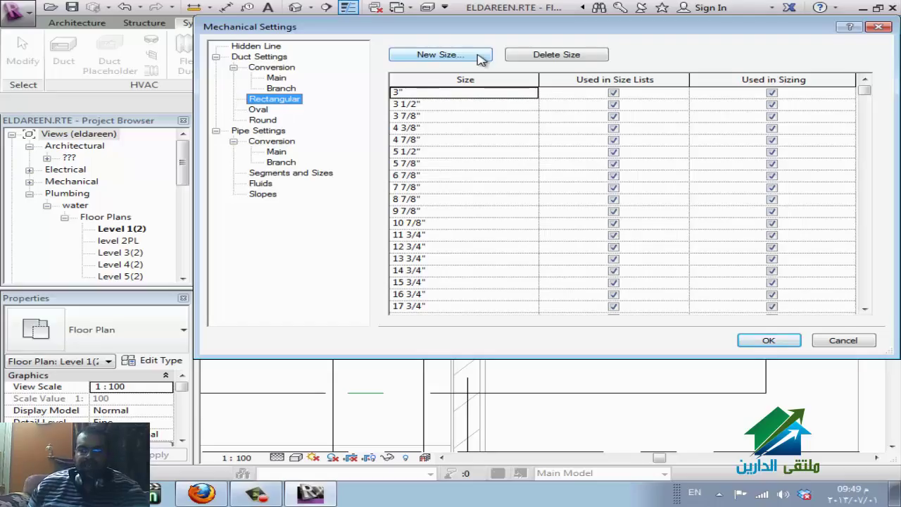
Add a new 6" rectangular duct size.
click(450, 58)
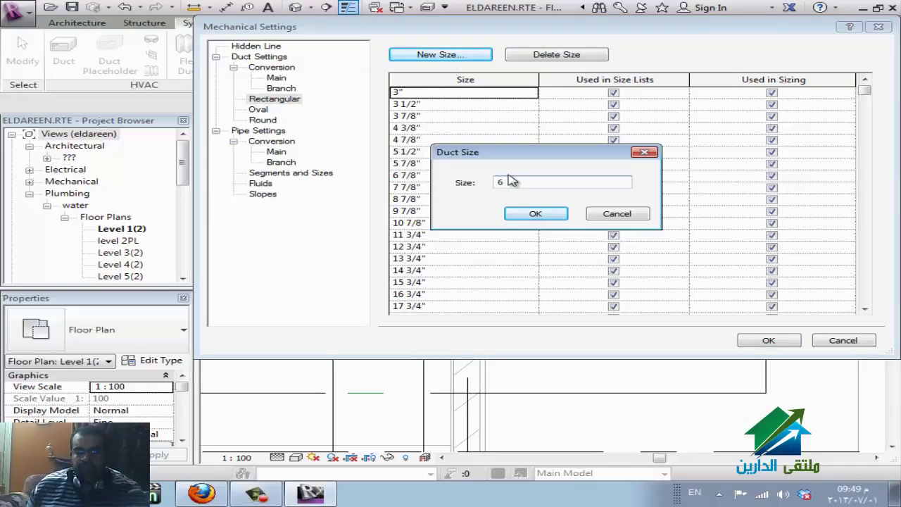
text(")
click(533, 213)
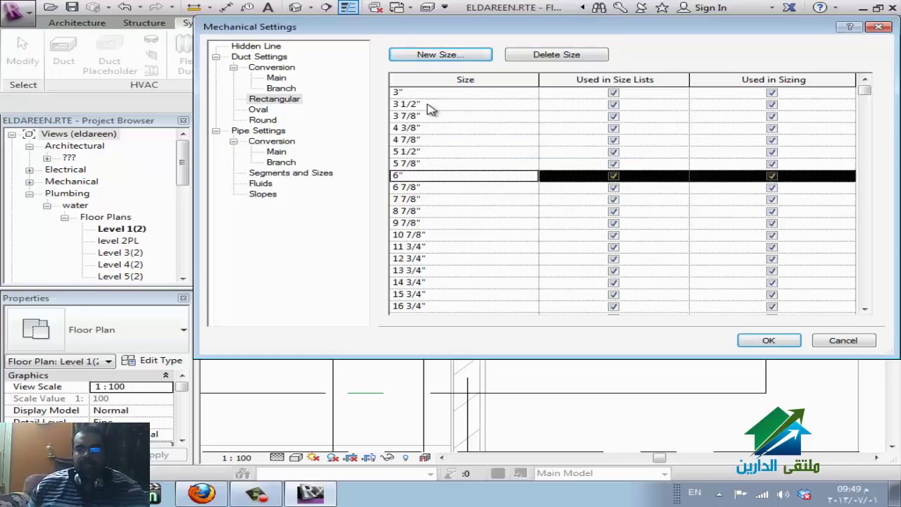
Delete the 3" rectangular duct size and close Mechanical Settings.
click(472, 97)
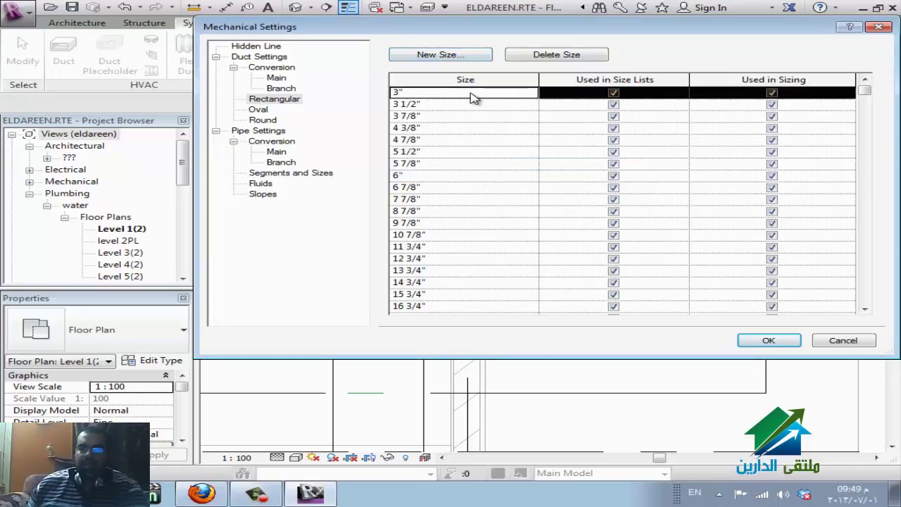
click(534, 55)
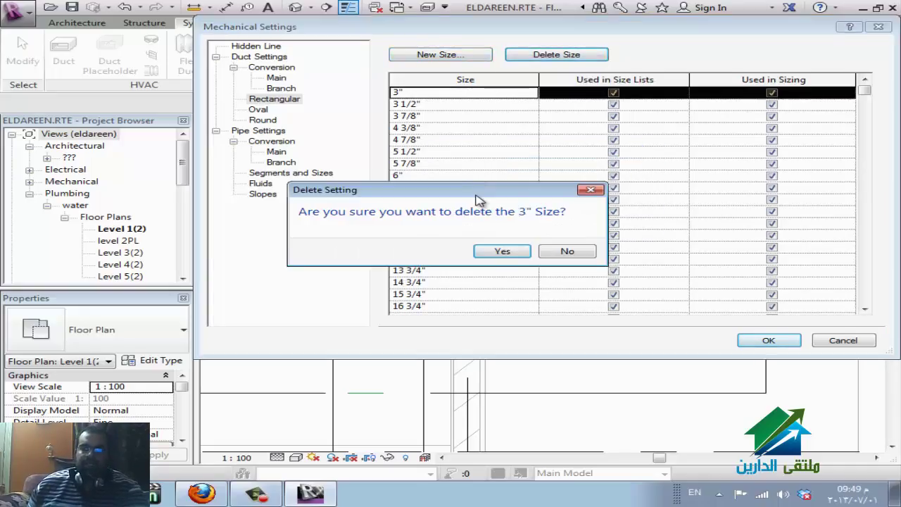
click(503, 253)
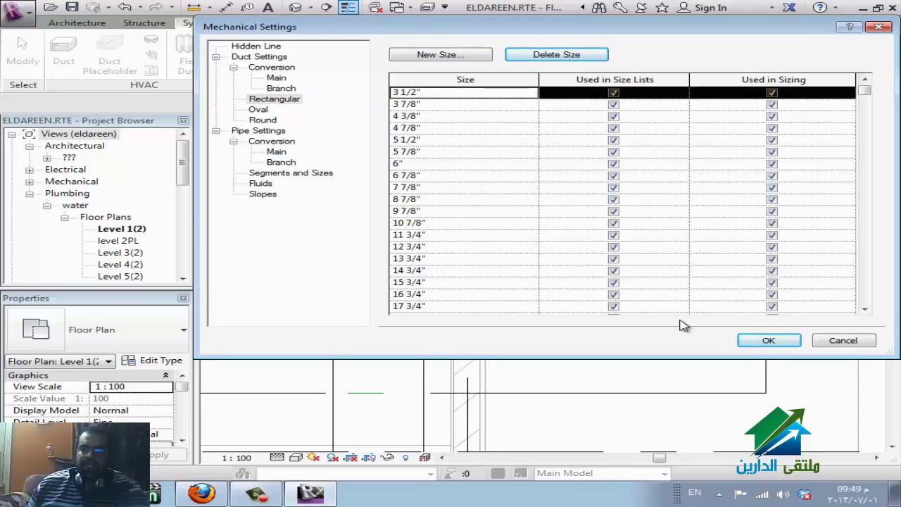
click(842, 341)
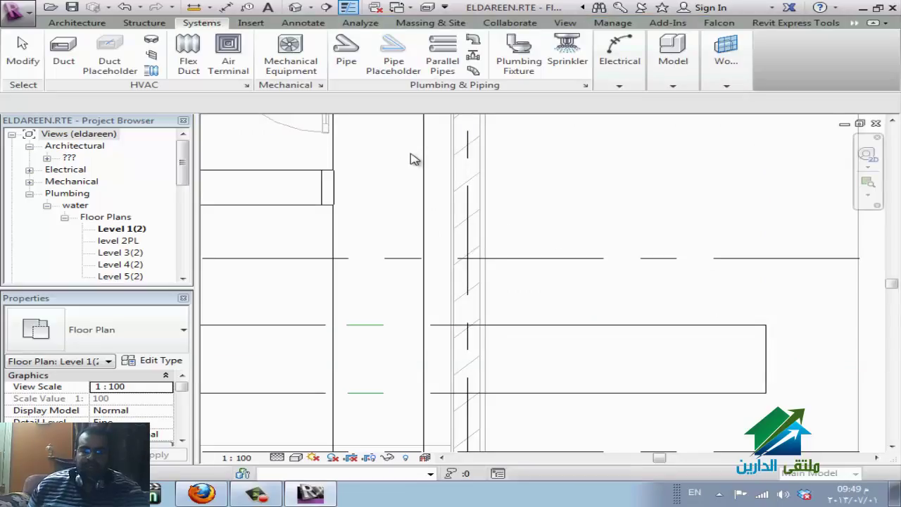
Check the available widths in the Duct tool's Width list, then reopen Mechanical Settings.
key(d)
key(t)
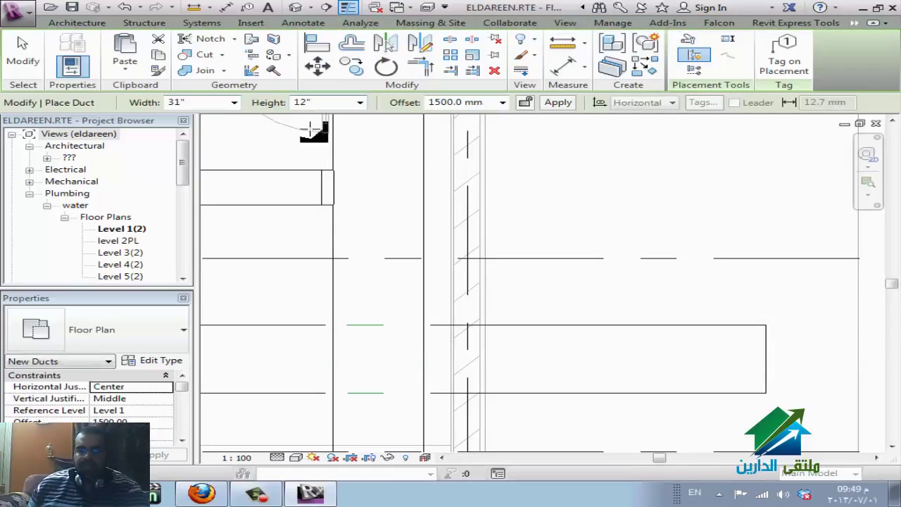
click(234, 102)
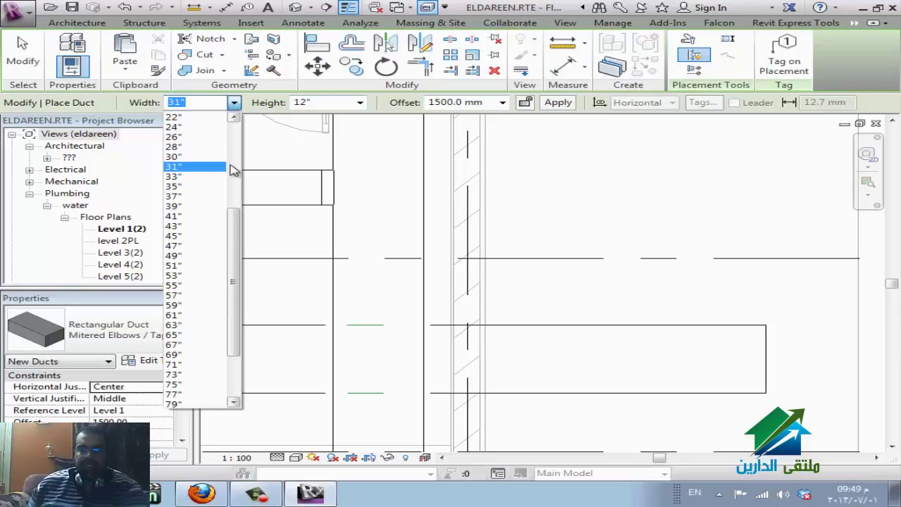
scroll(234, 168, up, 6)
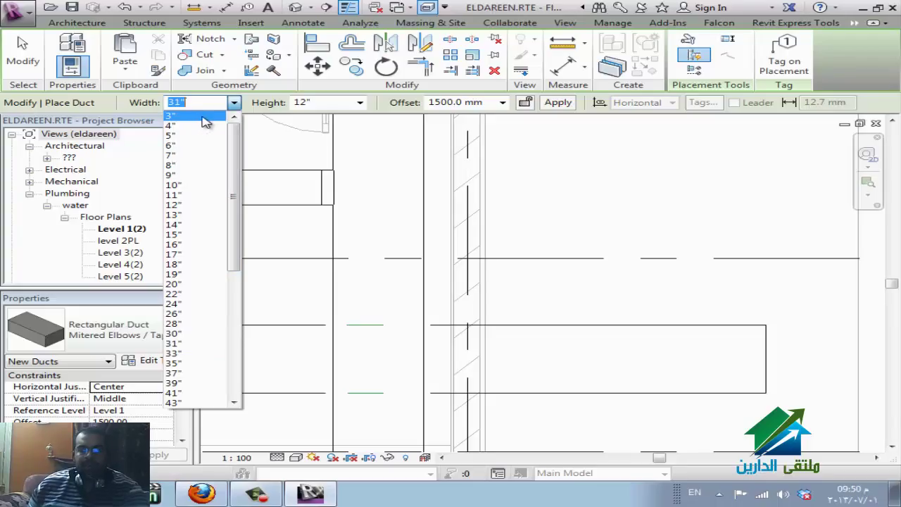
key(Escape)
key(Escape)
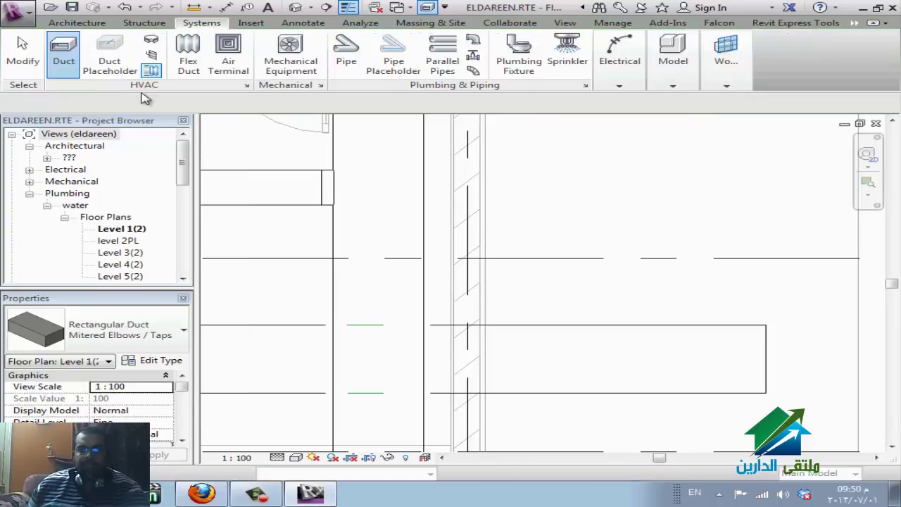
key(Escape)
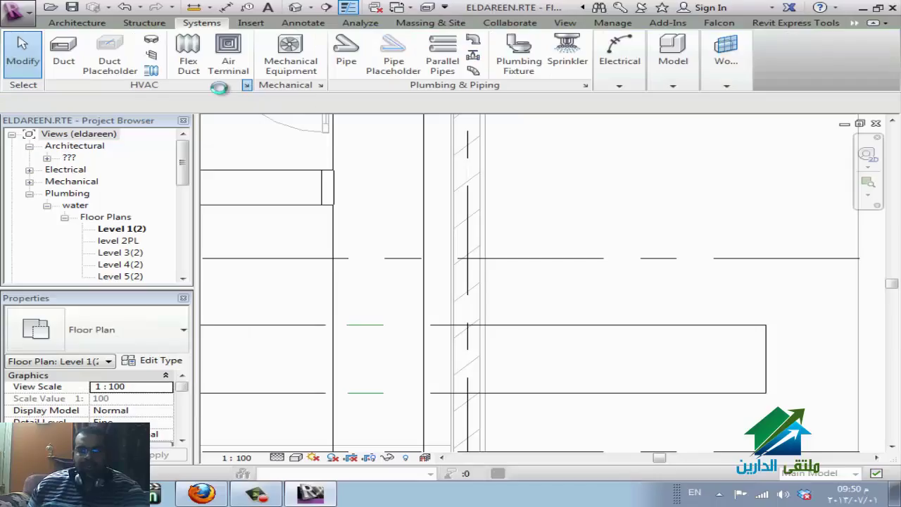
click(247, 85)
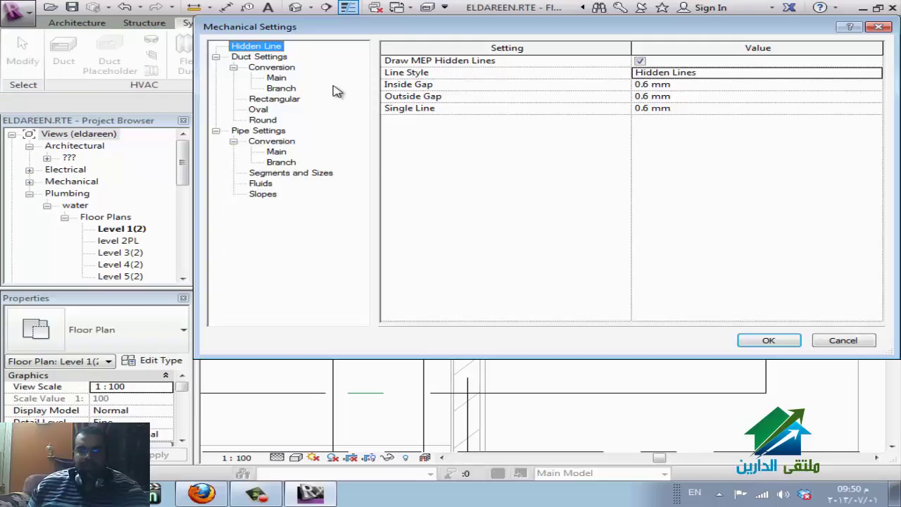
Delete the 3" rectangular duct size and untick the 3 7/8" and 4 3/8" sizes.
click(276, 102)
click(431, 94)
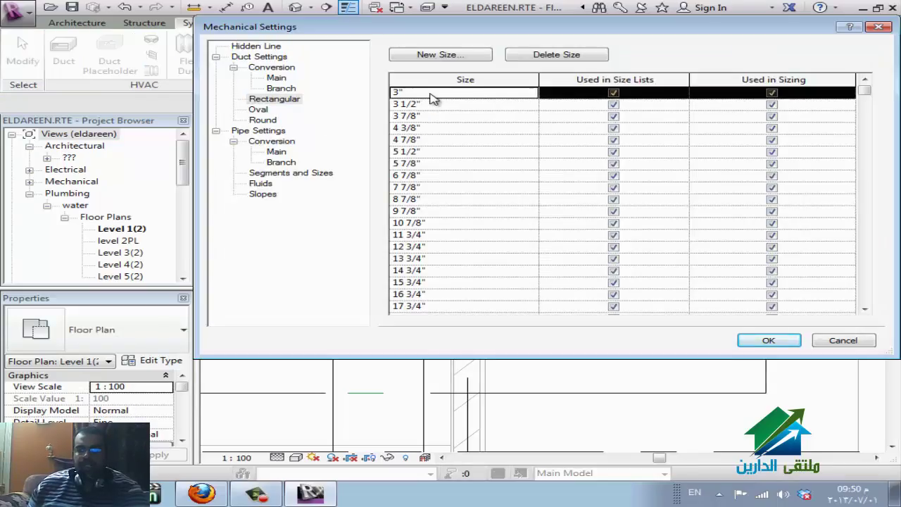
click(552, 56)
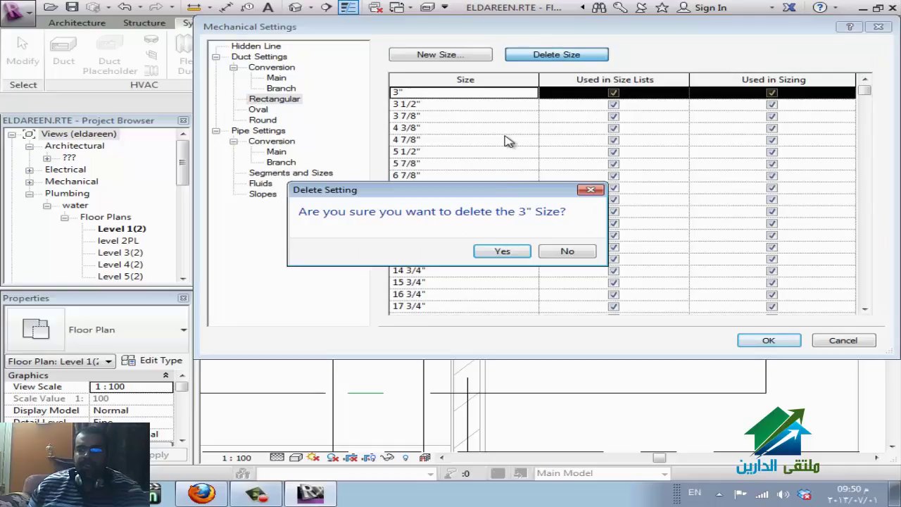
click(502, 252)
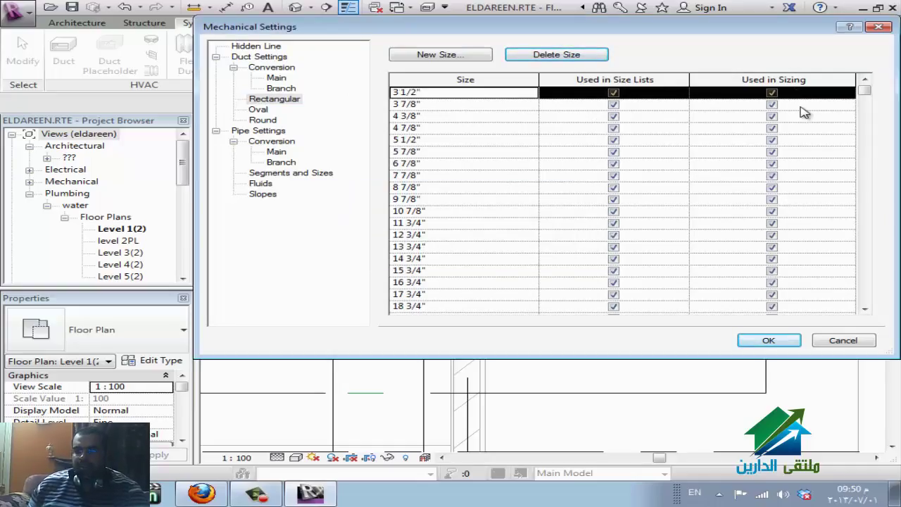
click(613, 105)
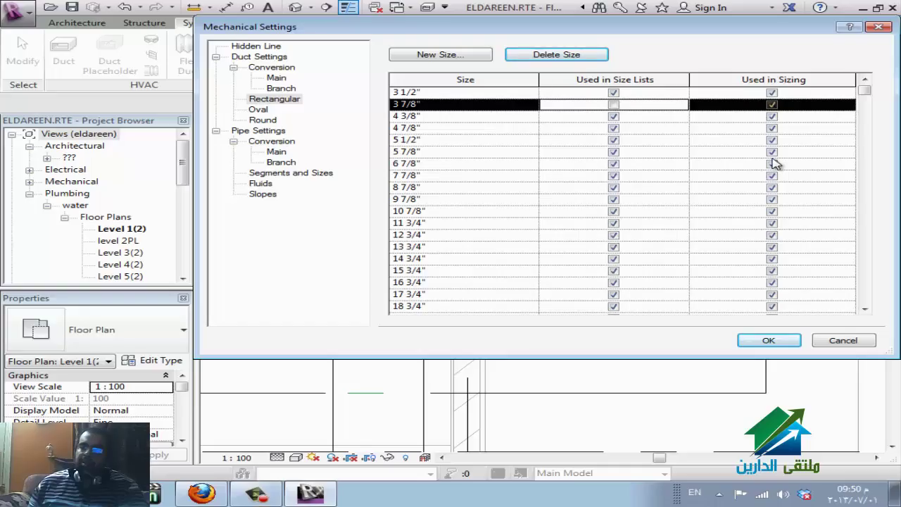
click(773, 116)
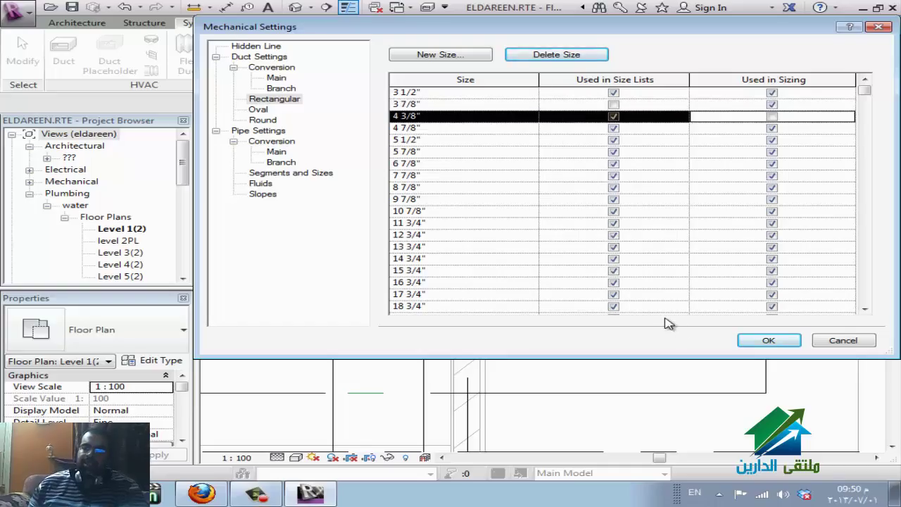
Delete the 6 7/8" and 18 3/4" oval duct sizes.
click(257, 110)
click(464, 94)
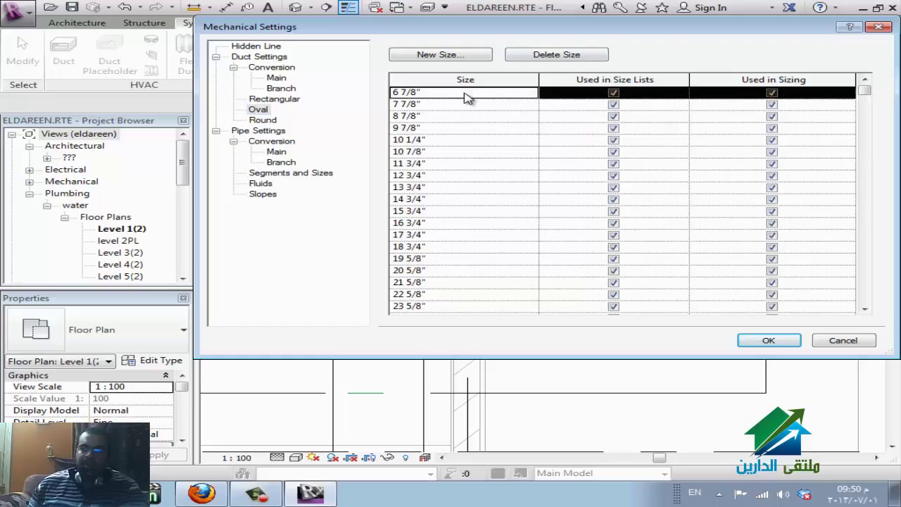
click(553, 54)
click(521, 257)
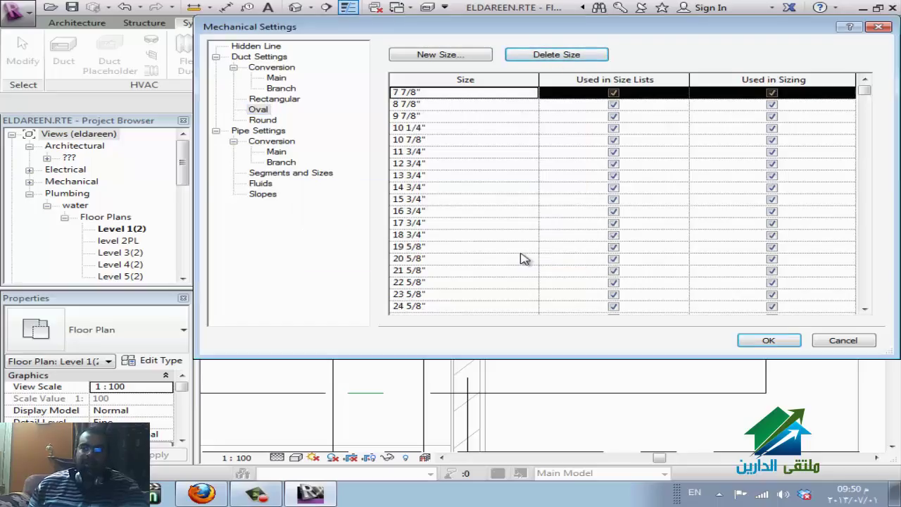
click(470, 238)
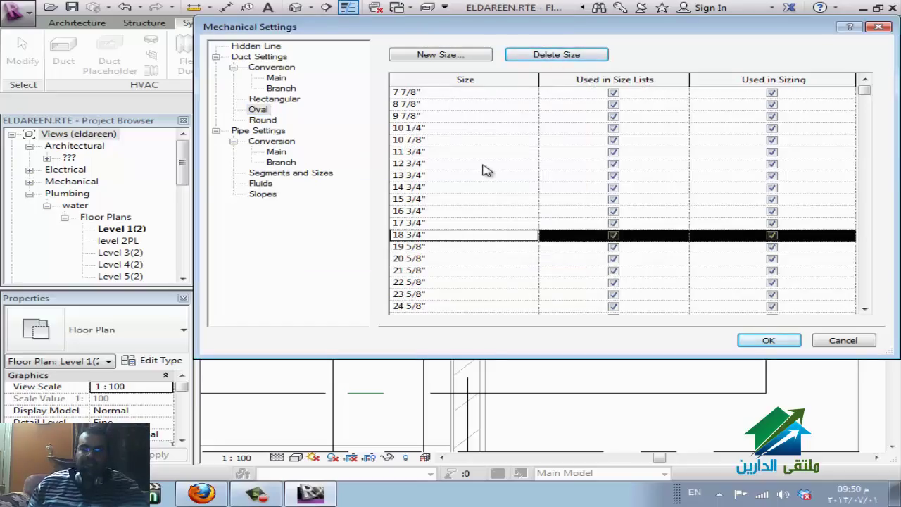
click(545, 60)
key(Return)
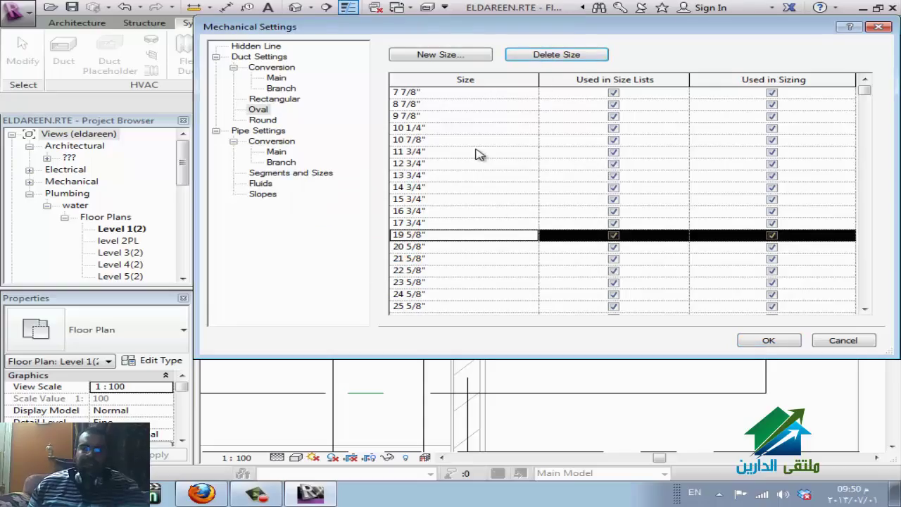
Look over the Round duct sizes and the general Pipe Settings page.
click(271, 121)
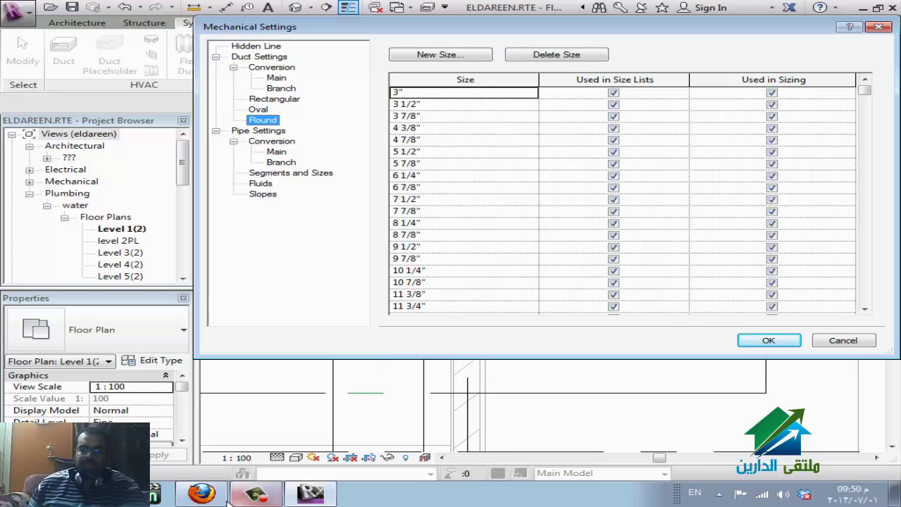
click(202, 493)
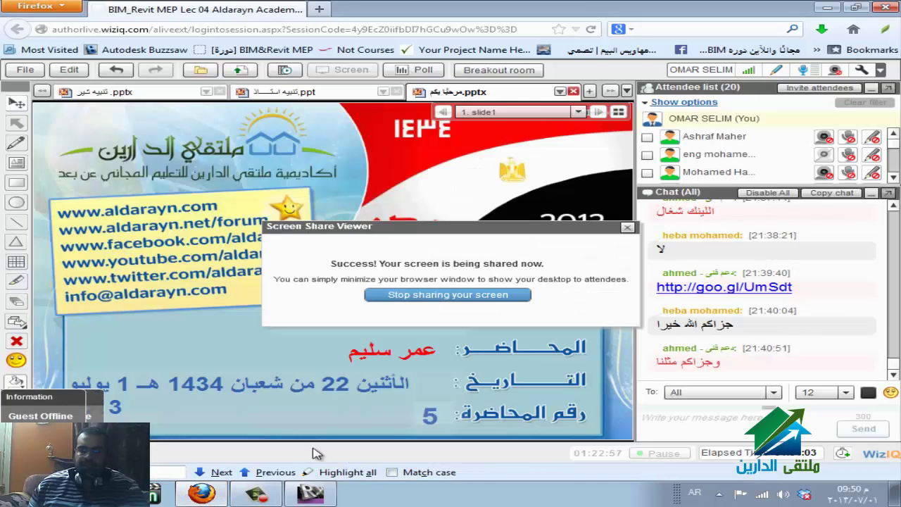
click(310, 493)
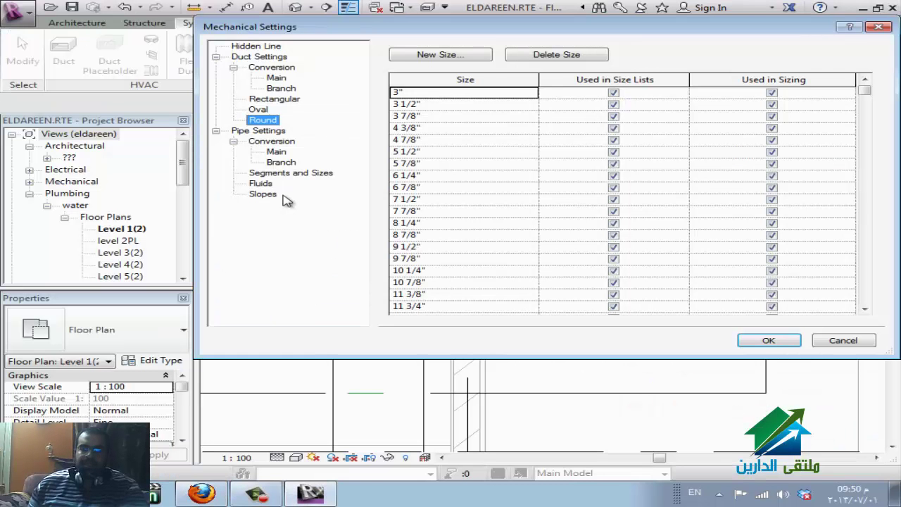
click(264, 132)
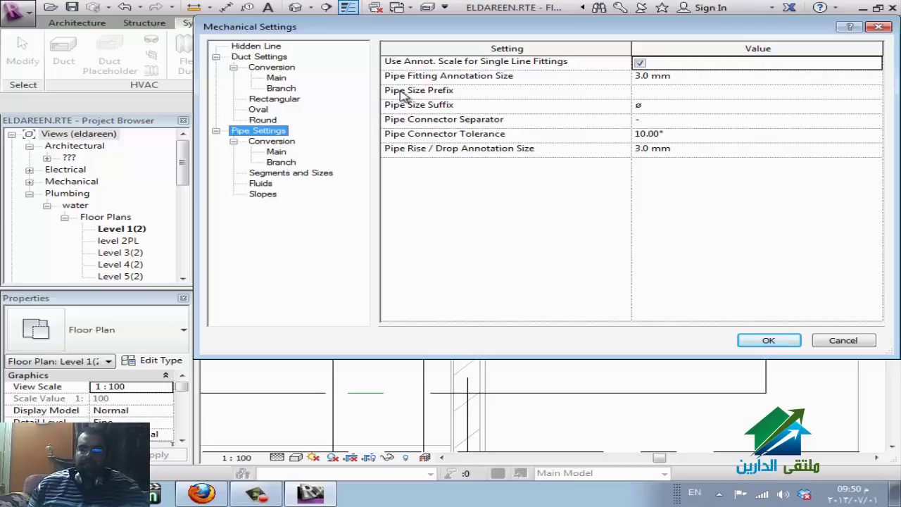
Review the pipe conversion settings and the Copper - A segment size catalog.
click(282, 149)
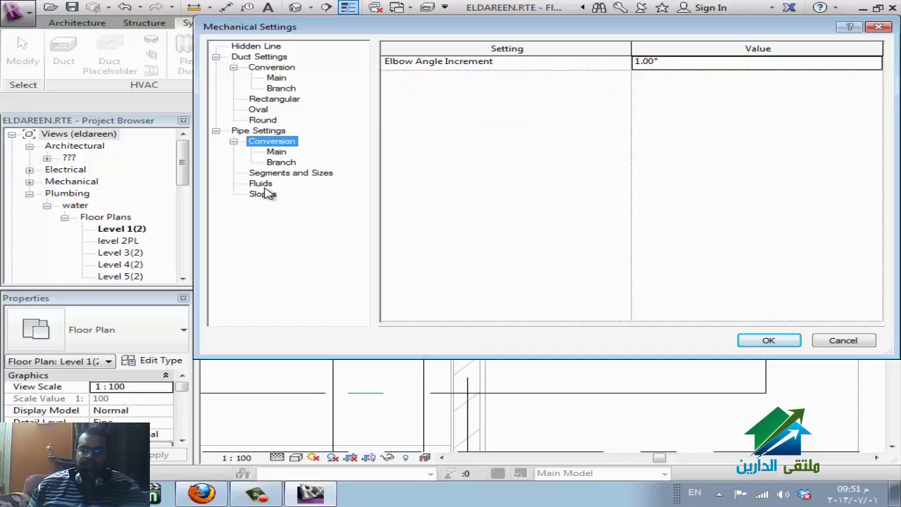
click(271, 173)
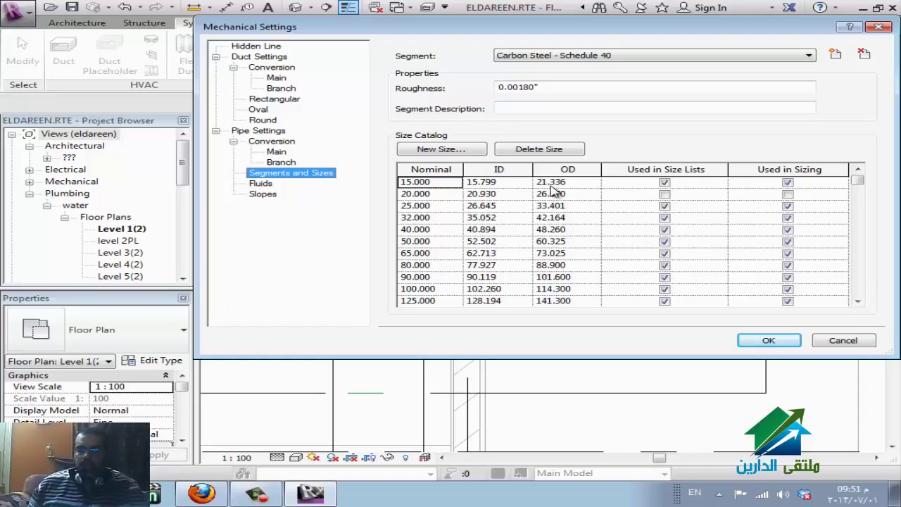
click(568, 57)
click(555, 93)
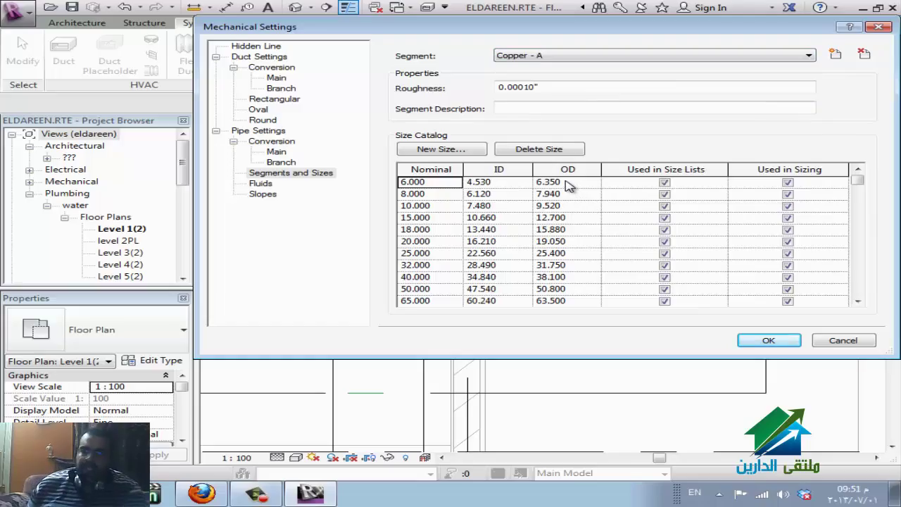
click(549, 56)
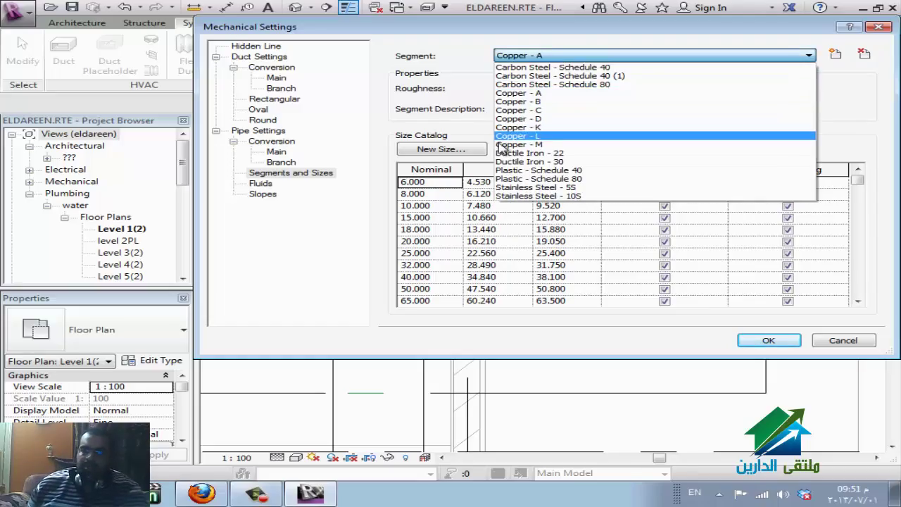
click(478, 98)
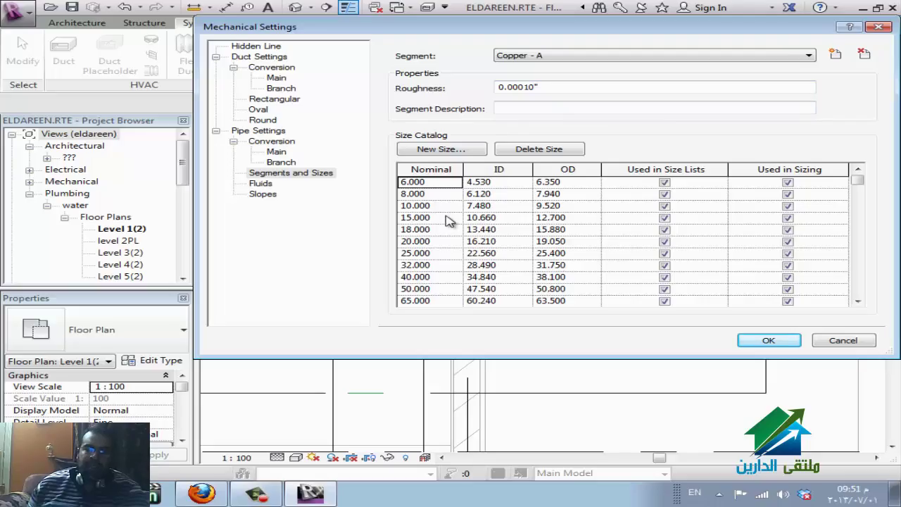
Check the water fluid properties and the pipe slope list, selecting 2.5000.
click(263, 184)
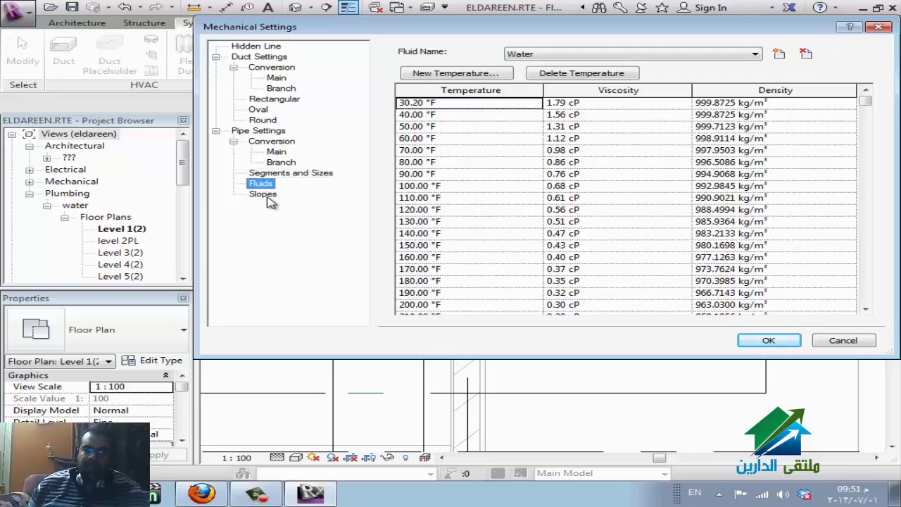
click(266, 195)
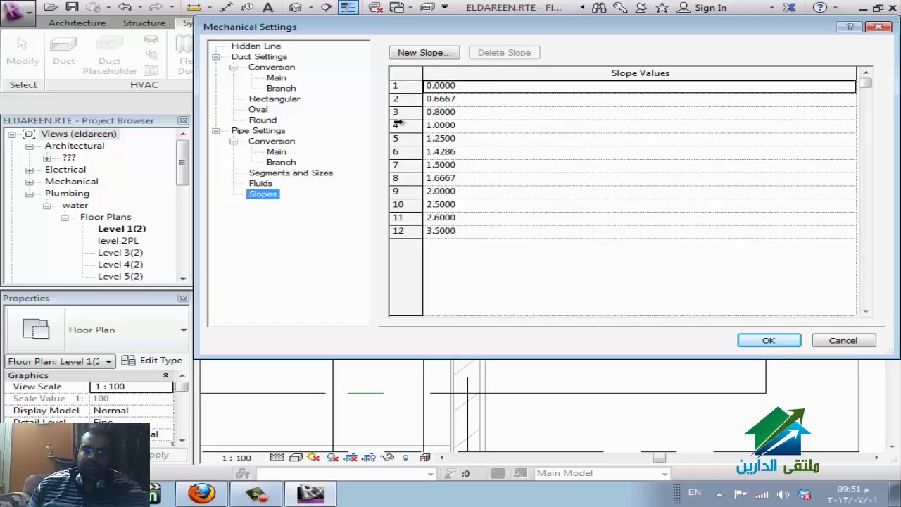
click(530, 207)
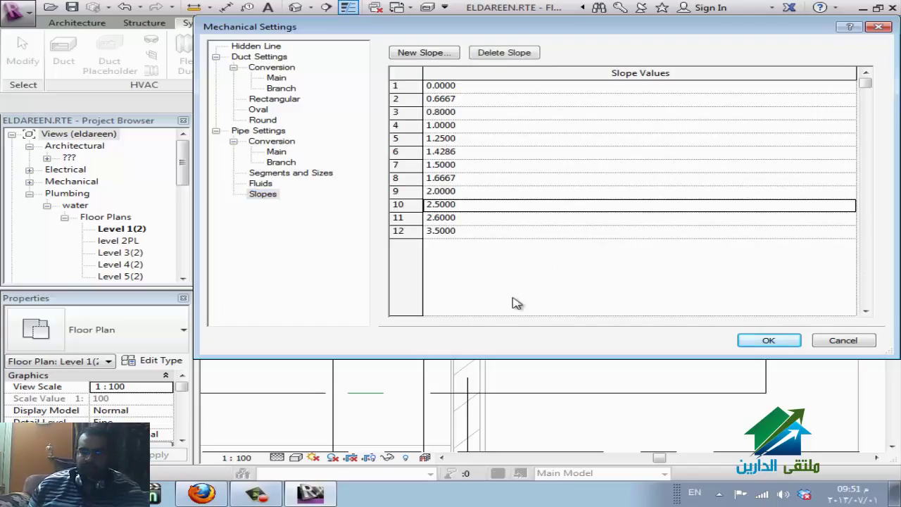
Cancel Mechanical Settings and zoom out the Level 1 plan to show ducts and grids A–D.
click(843, 341)
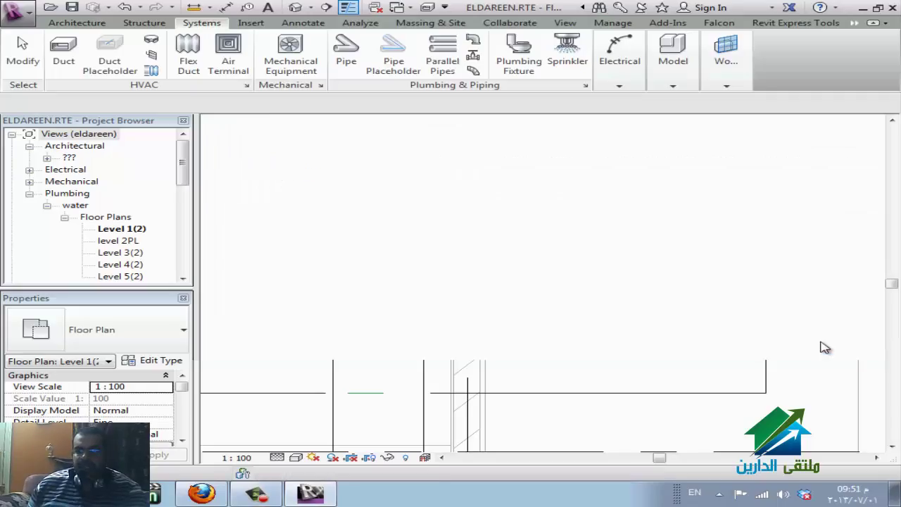
scroll(595, 236, down, 3)
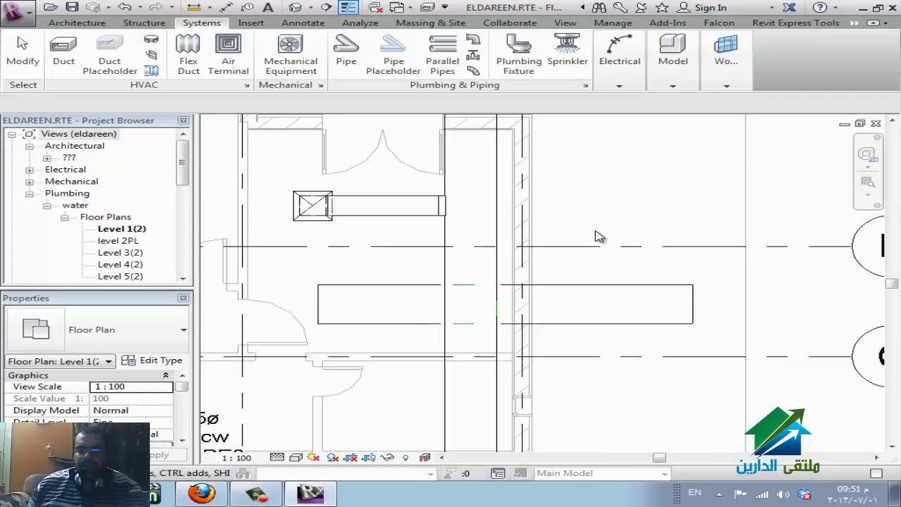
scroll(594, 236, down, 1)
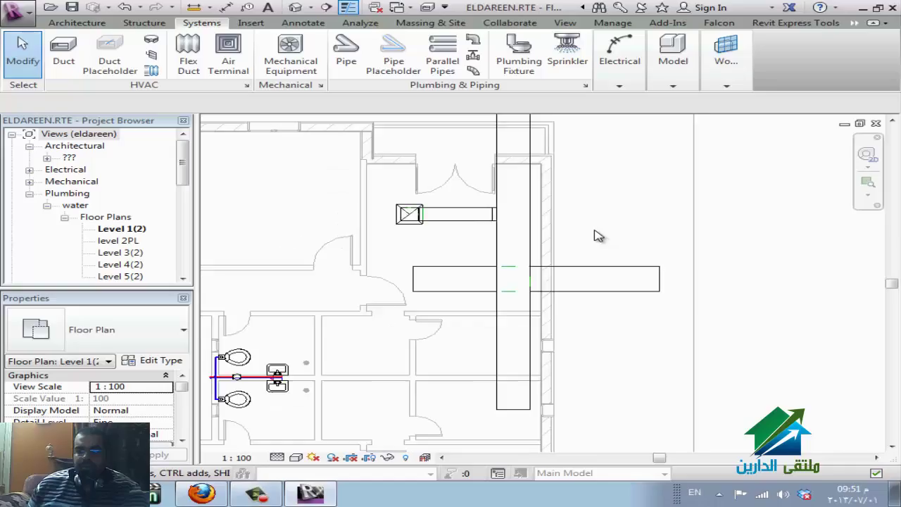
scroll(599, 247, down, 1)
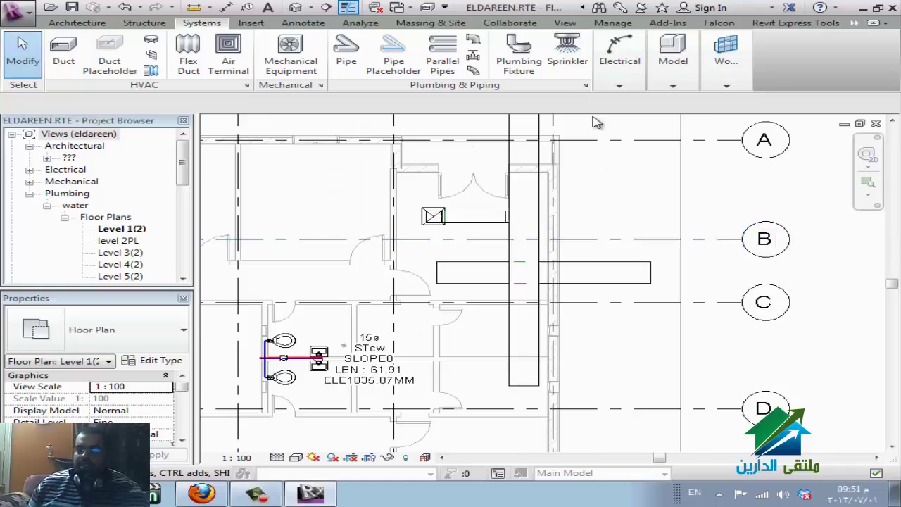
click(607, 78)
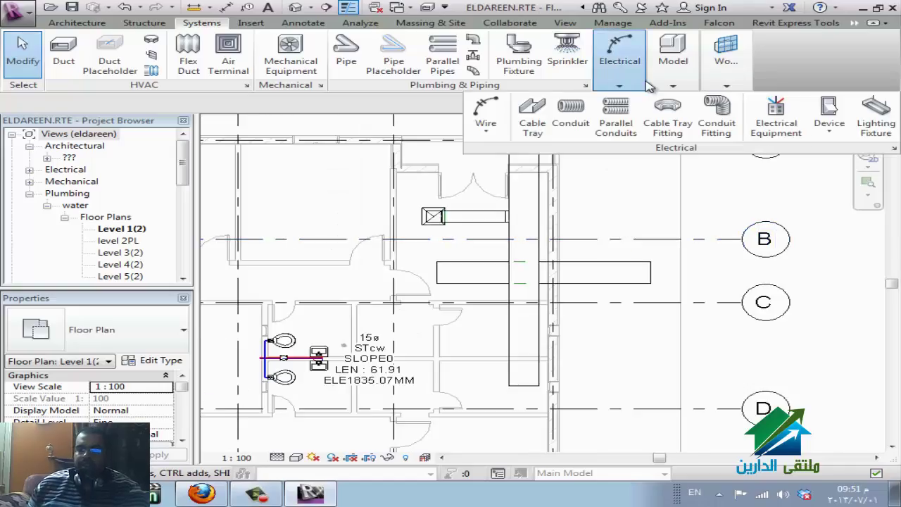
click(892, 149)
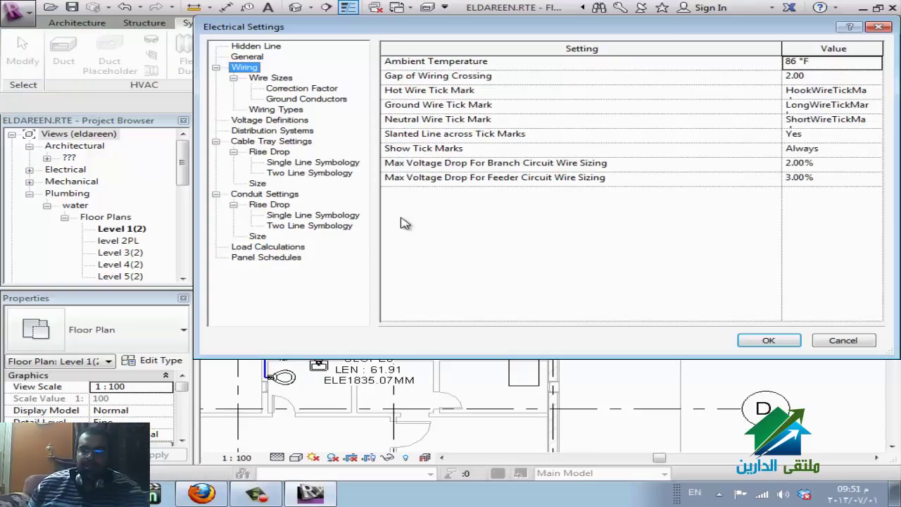
click(273, 47)
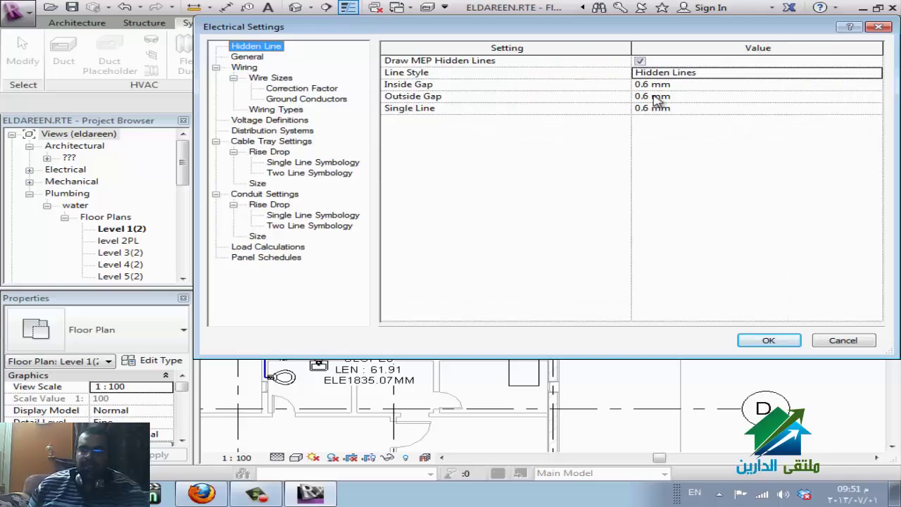
click(244, 57)
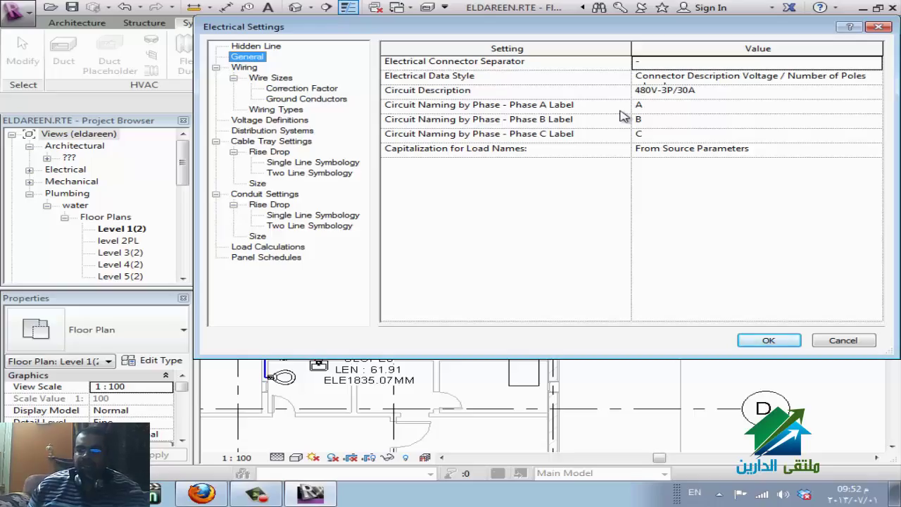
click(679, 105)
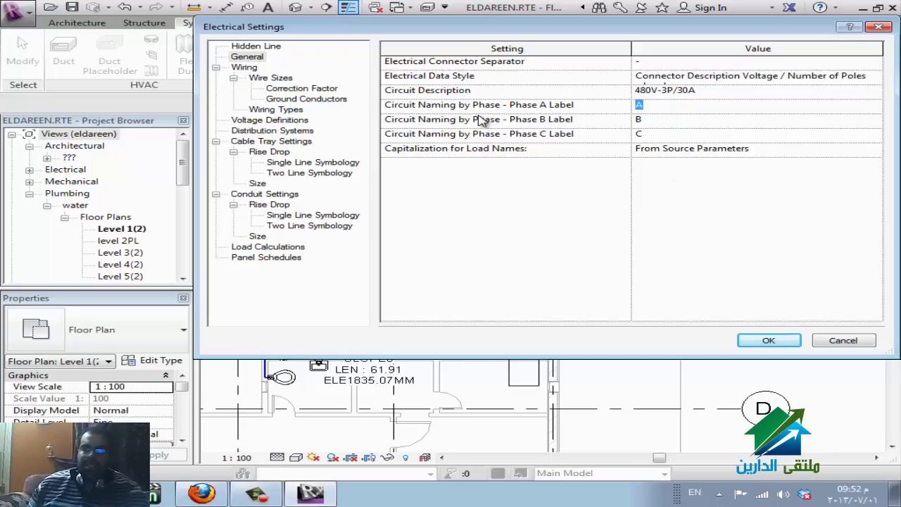
click(244, 68)
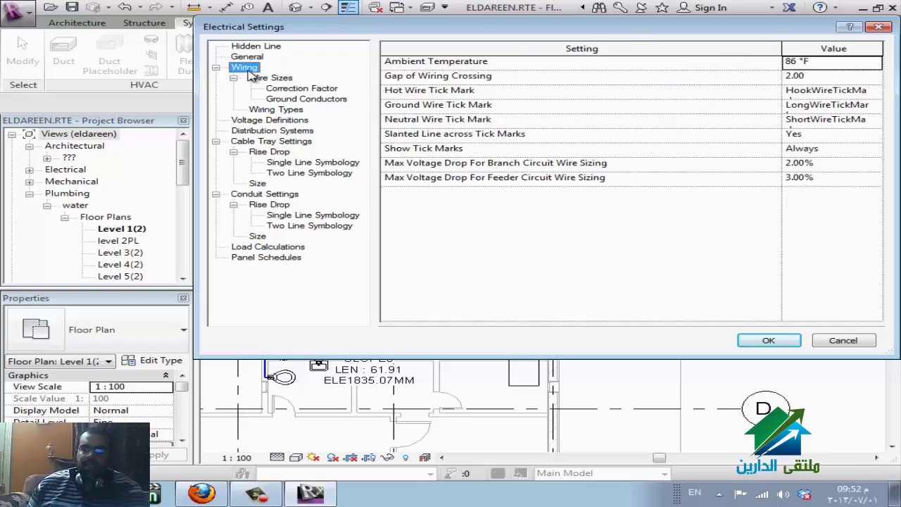
click(520, 99)
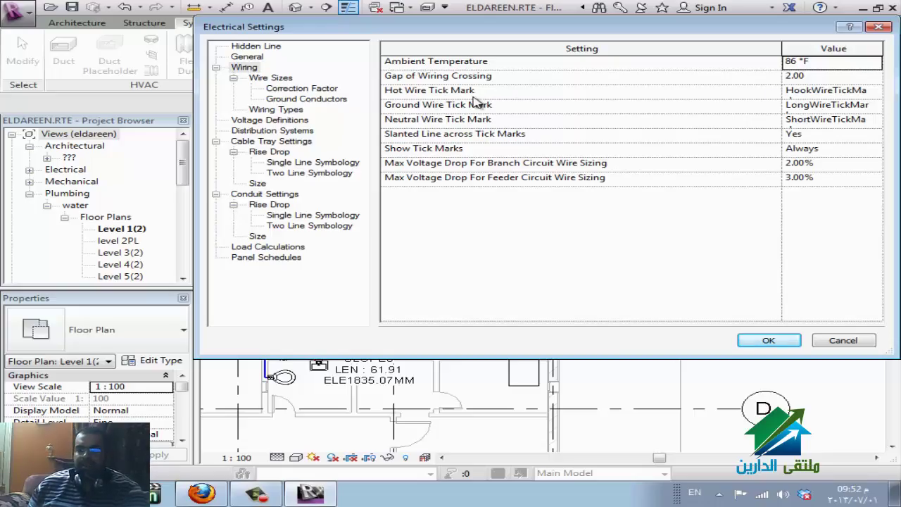
click(870, 98)
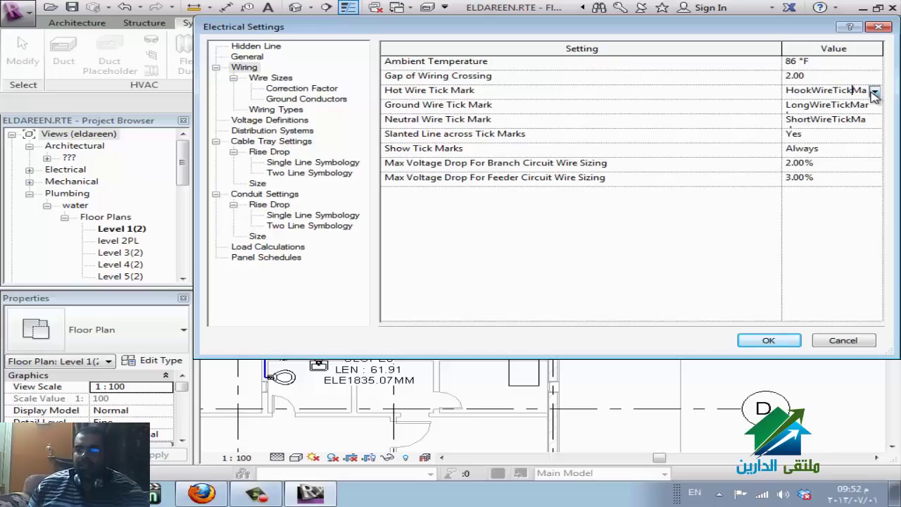
click(873, 92)
click(630, 224)
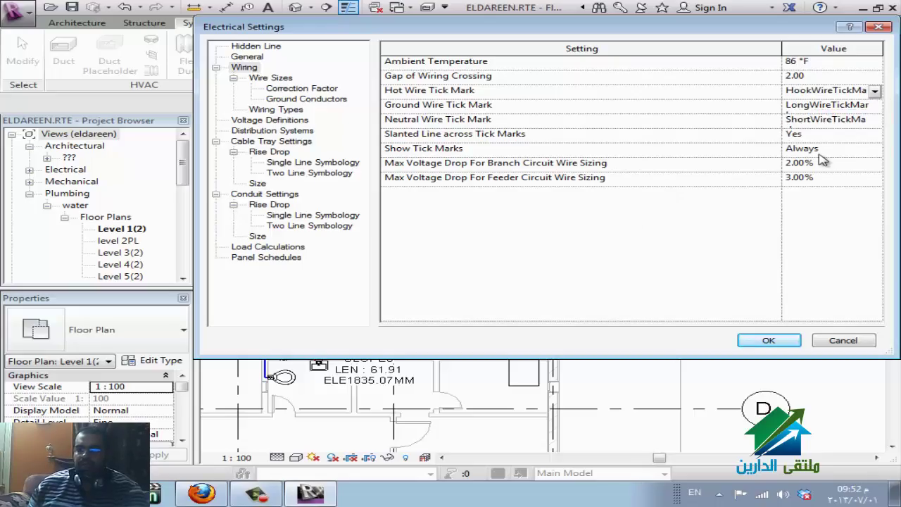
click(880, 153)
click(881, 153)
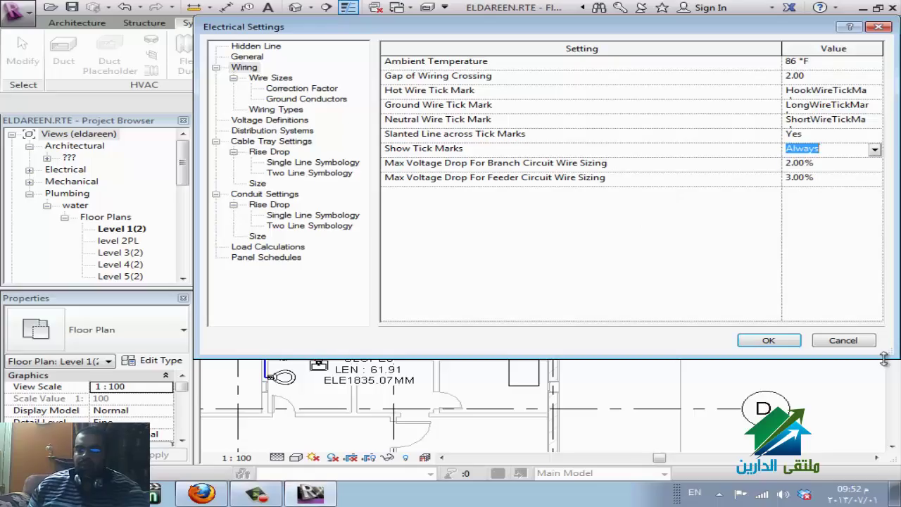
click(843, 340)
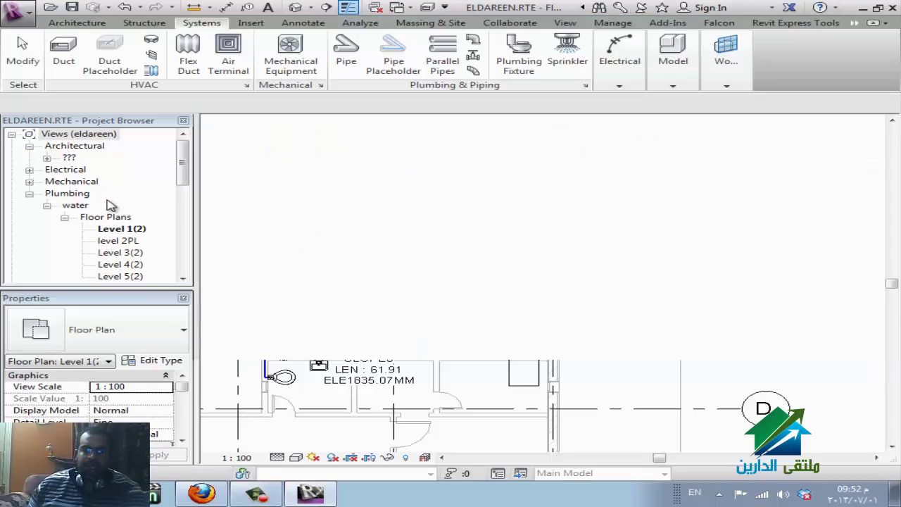
Open the Level 1(1) floor plan under Electrical > Lighting.
double_click(63, 169)
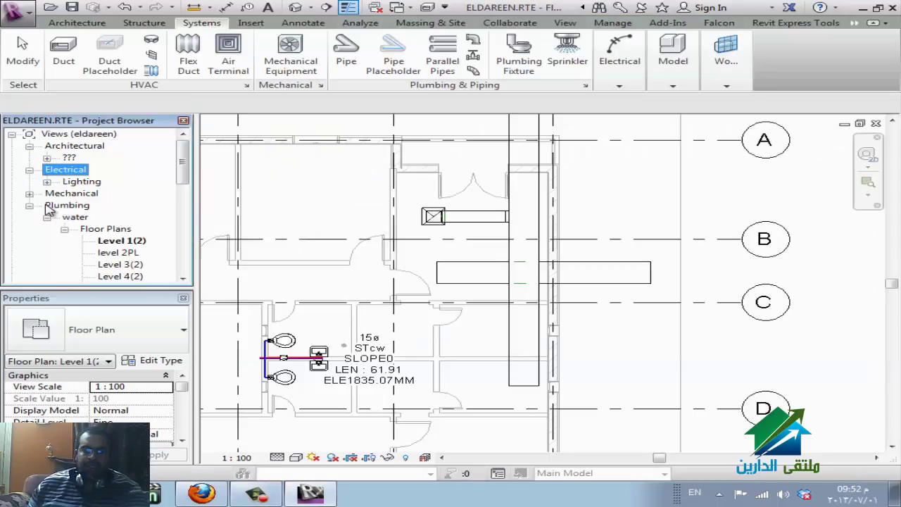
double_click(81, 181)
click(121, 194)
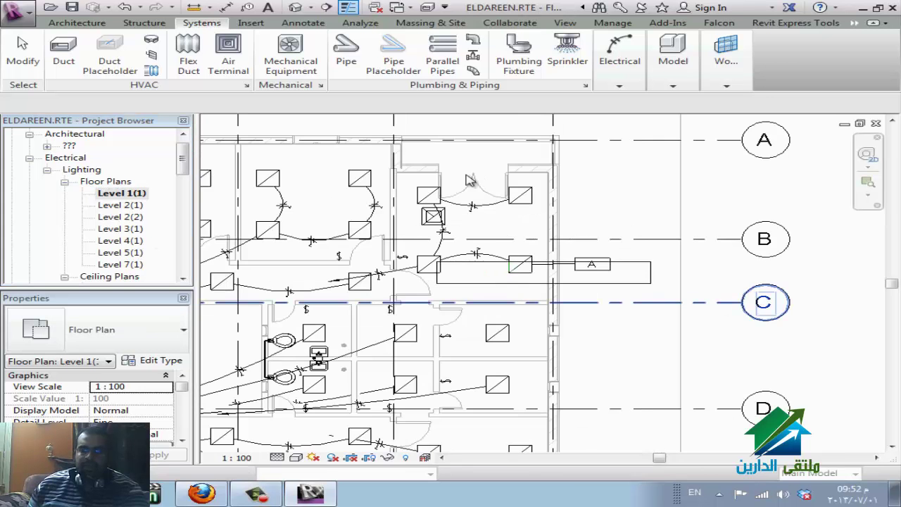
Add one more conductor tick to the wire between the two upper lights.
scroll(468, 207, up, 2)
scroll(480, 239, up, 2)
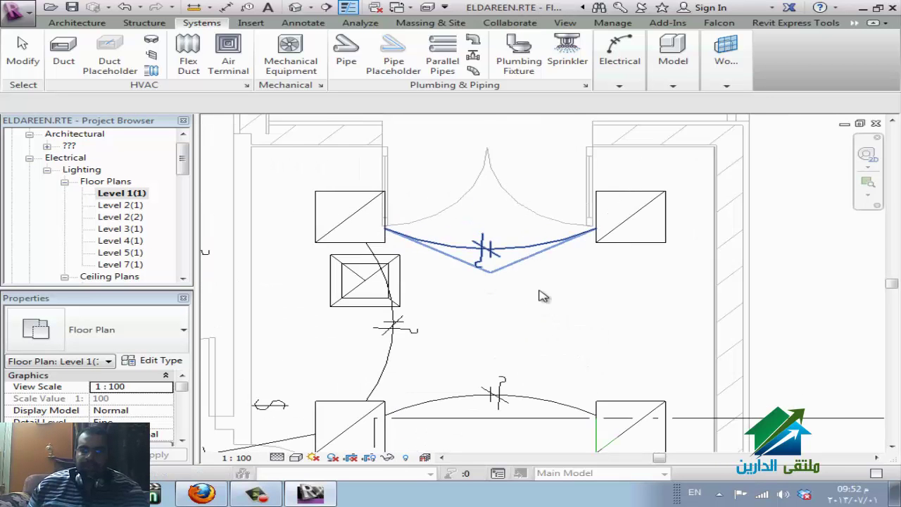
scroll(495, 244, up, 2)
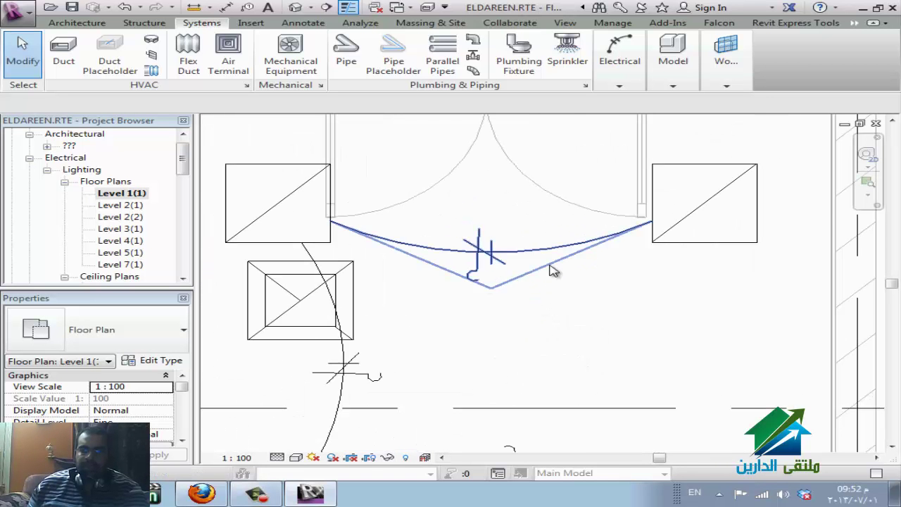
click(508, 267)
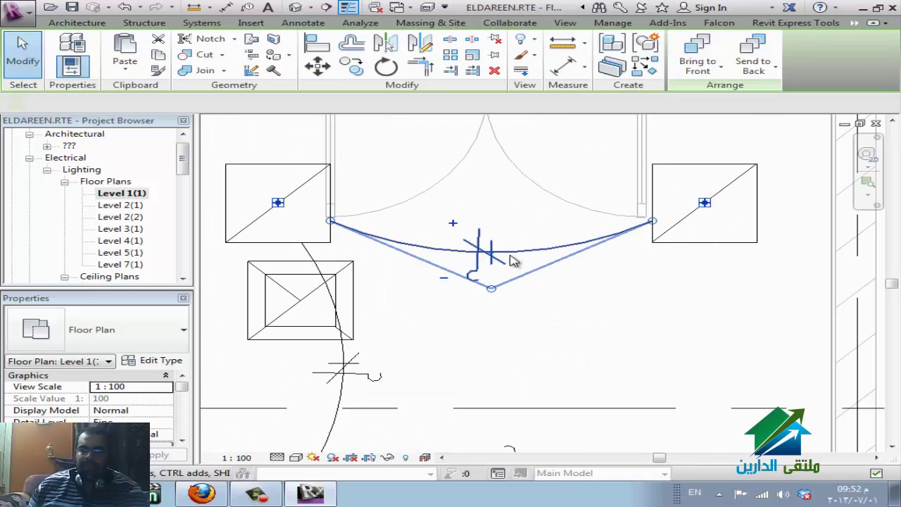
click(454, 223)
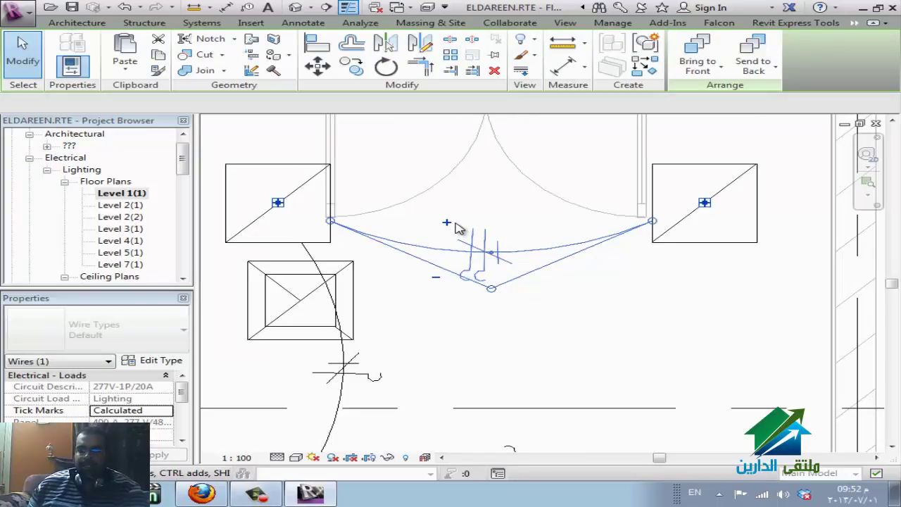
key(Escape)
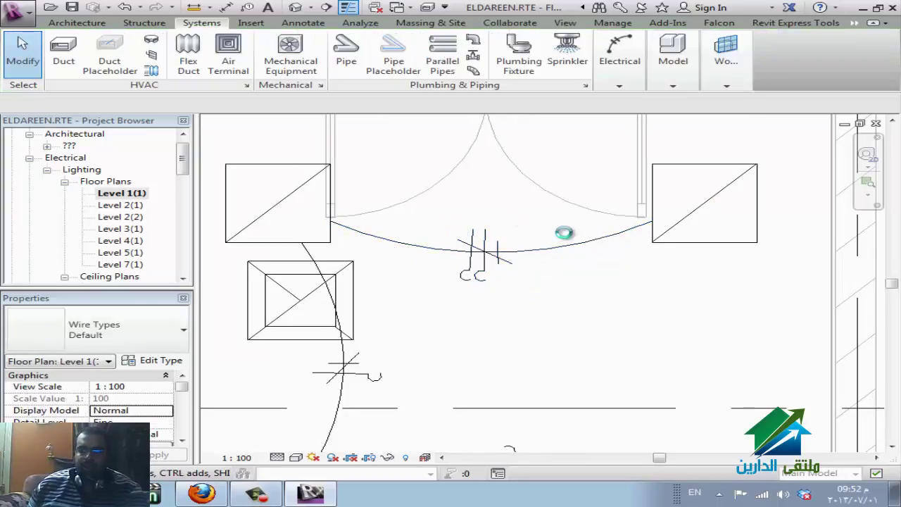
scroll(561, 175, down, 4)
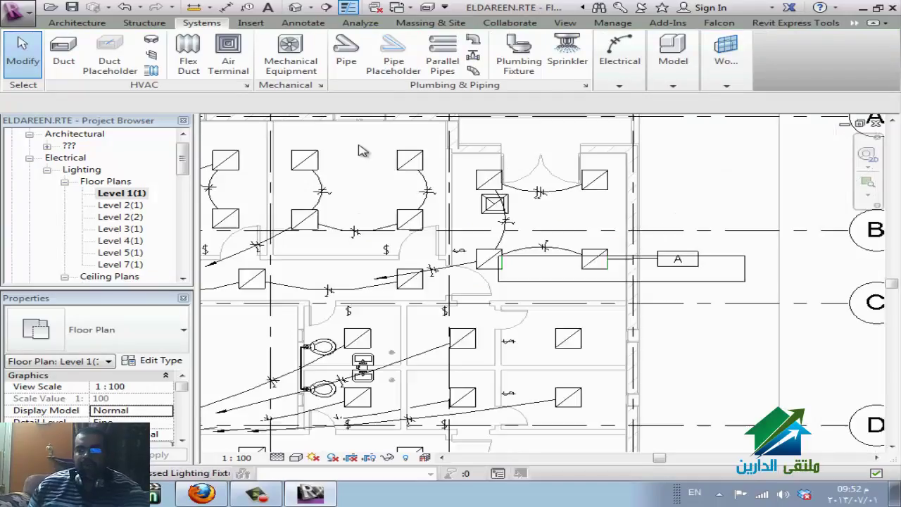
mouse_move(623, 85)
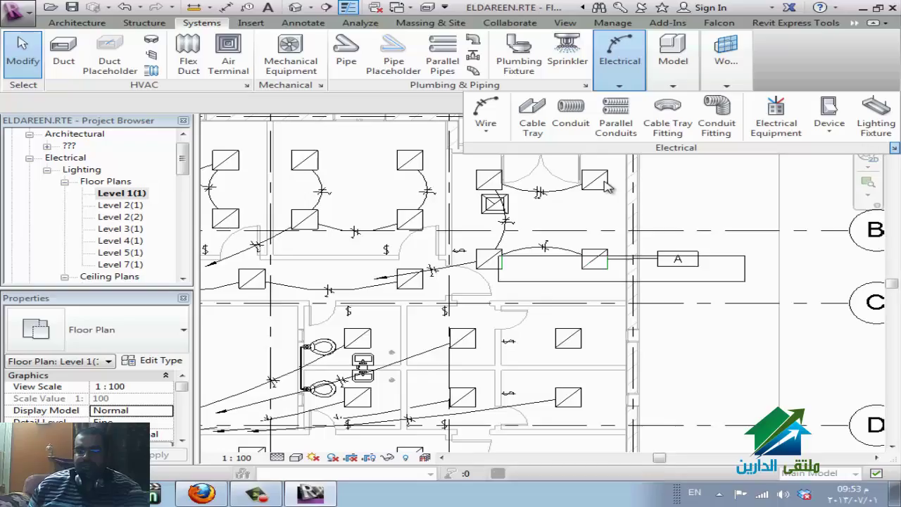
Open Electrical Settings with ES and widen the wiring types Name column.
key(e)
key(s)
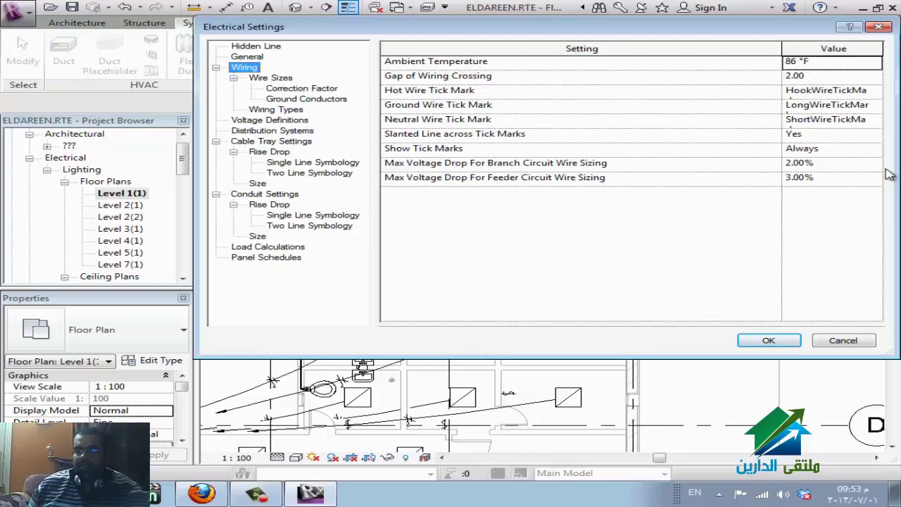
click(278, 110)
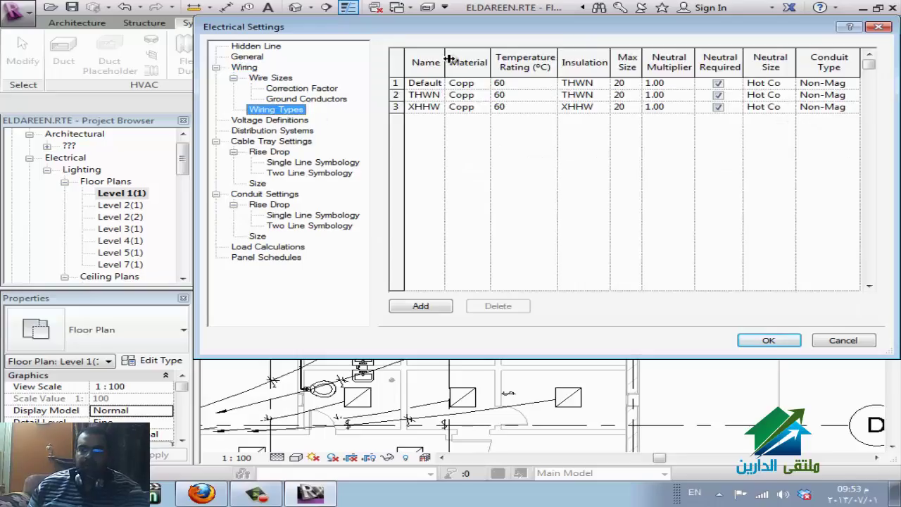
mouse_move(451, 60)
mouse_down()
mouse_move(510, 57)
mouse_move(457, 61)
mouse_up()
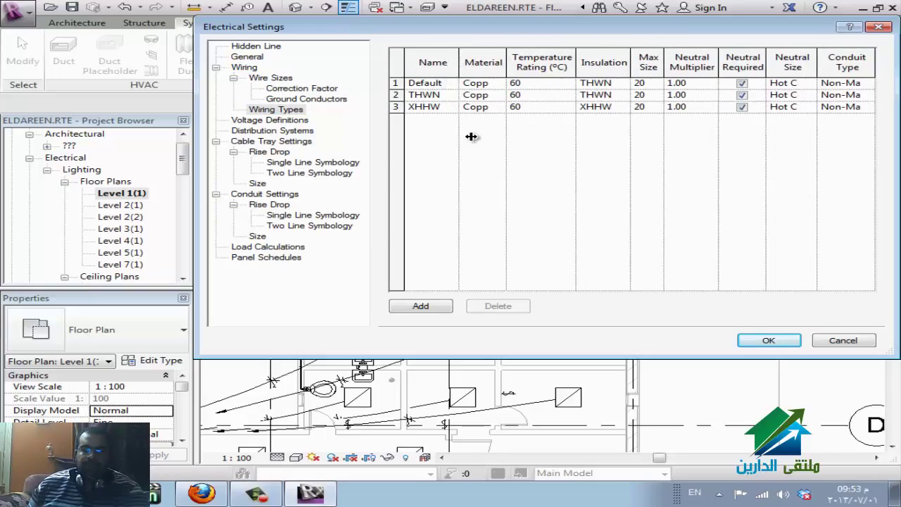
Add a voltage definition named 230: value 230 V, minimum 210 V, maximum 250 V.
click(285, 121)
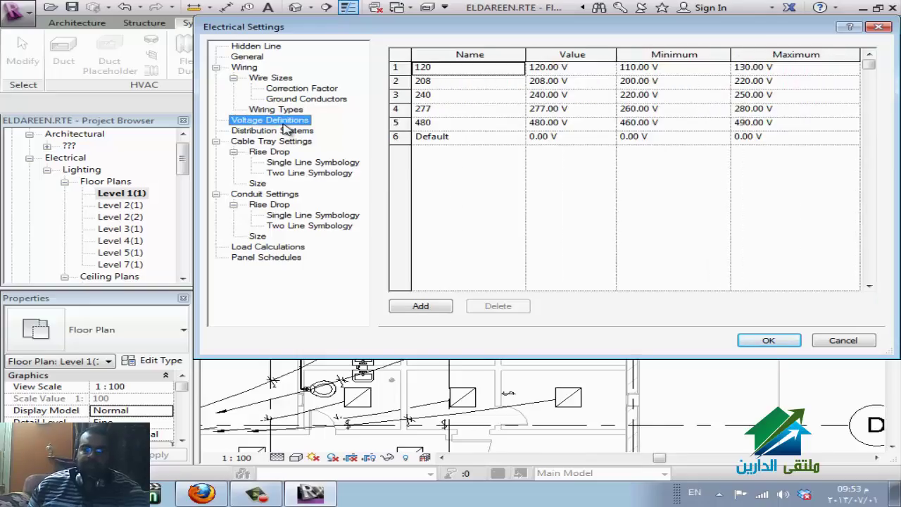
click(429, 306)
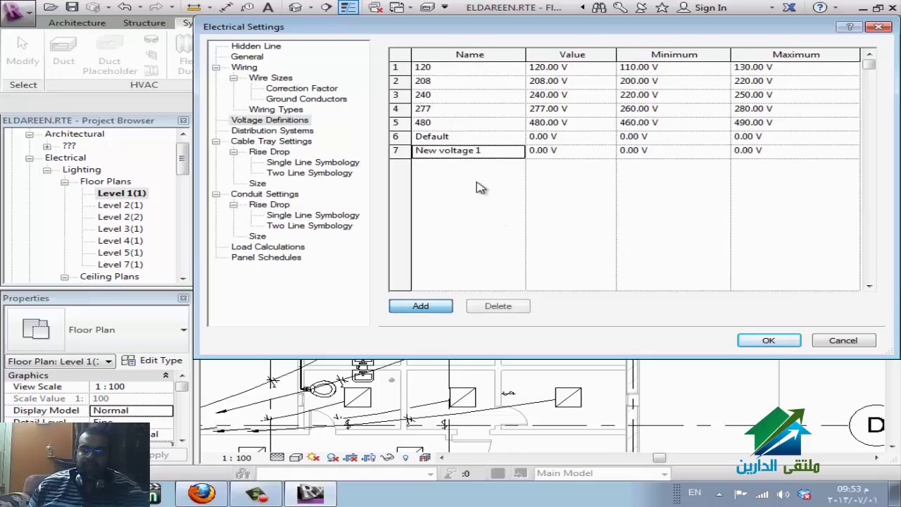
click(501, 153)
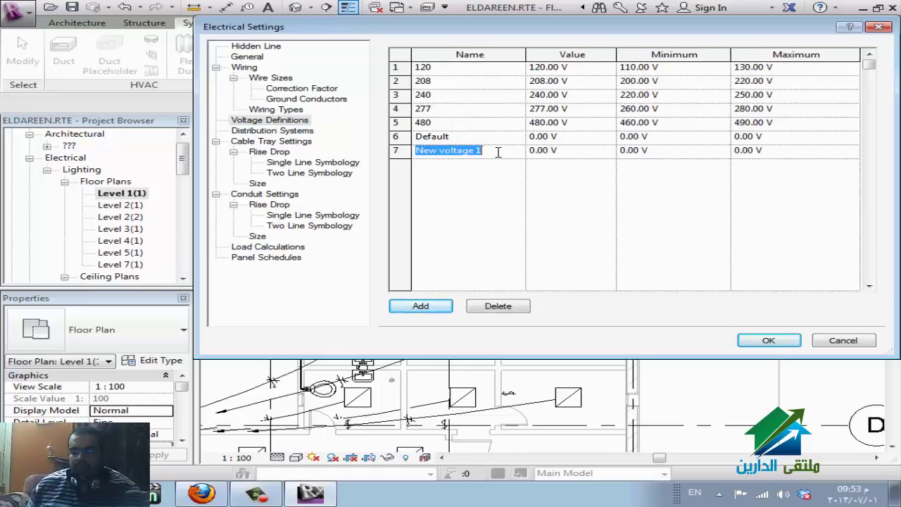
text(230)
click(571, 153)
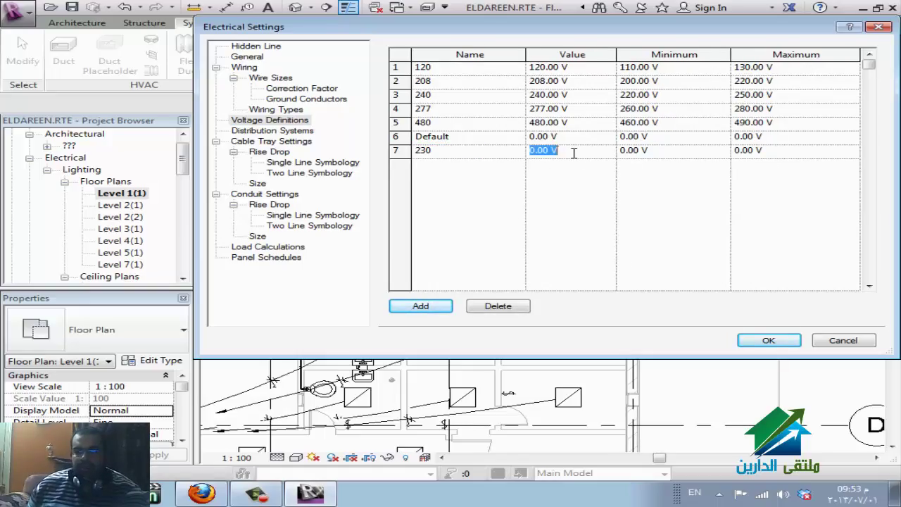
text(230)
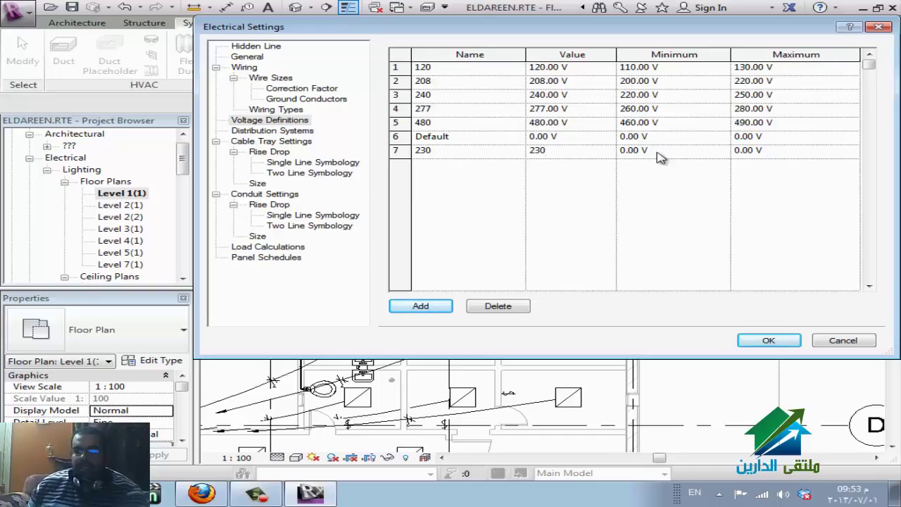
click(657, 151)
text(210)
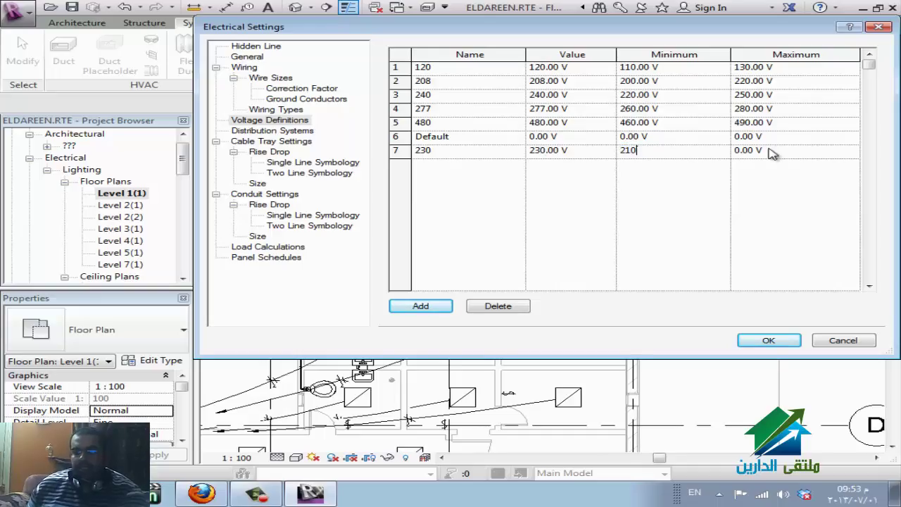
click(769, 156)
text(250)
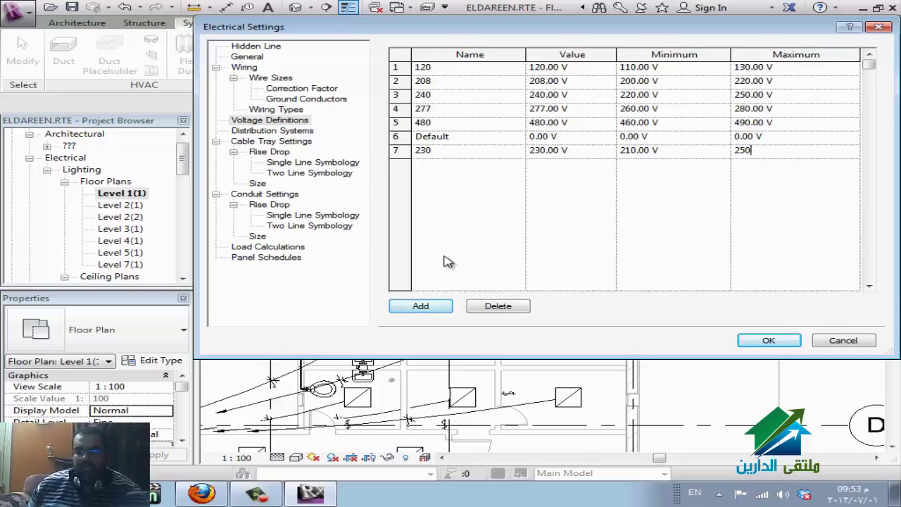
click(302, 131)
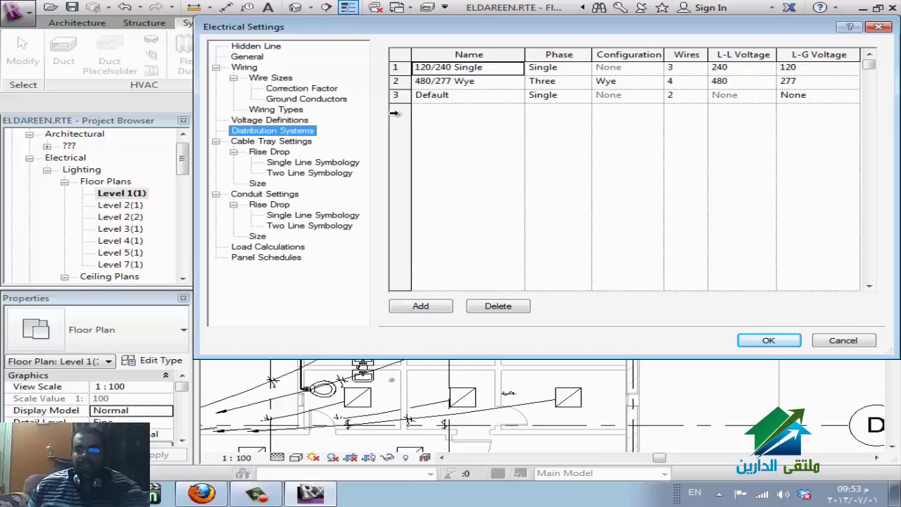
Add a three-phase distribution system with 4 wires and 230 V line-to-ground.
click(429, 307)
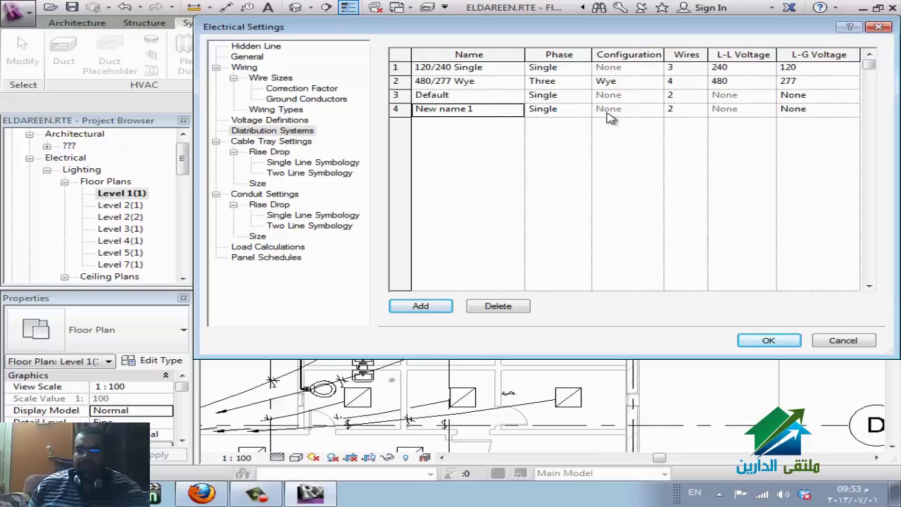
click(584, 111)
click(567, 133)
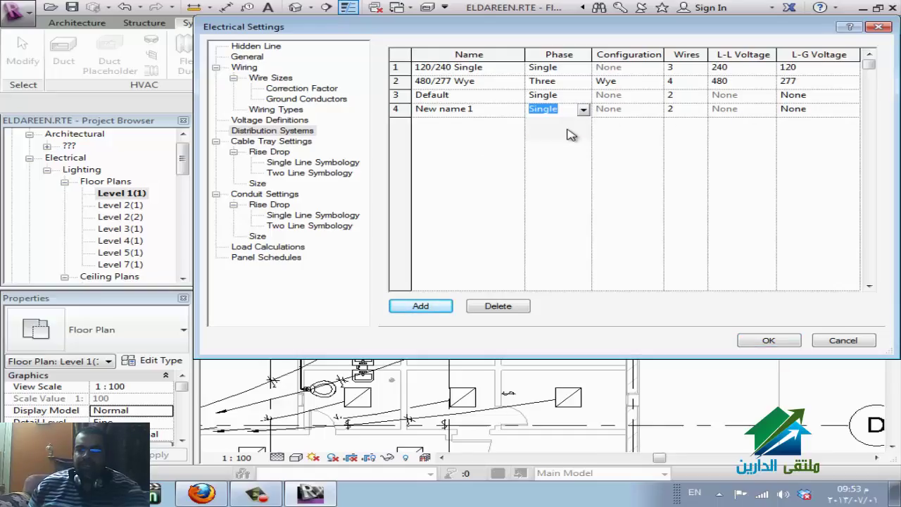
click(679, 112)
click(700, 111)
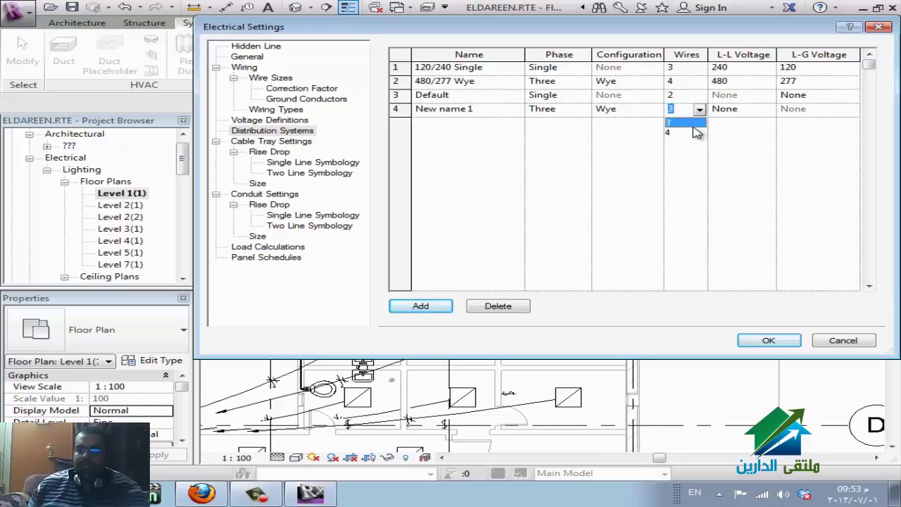
click(702, 131)
click(837, 113)
click(851, 110)
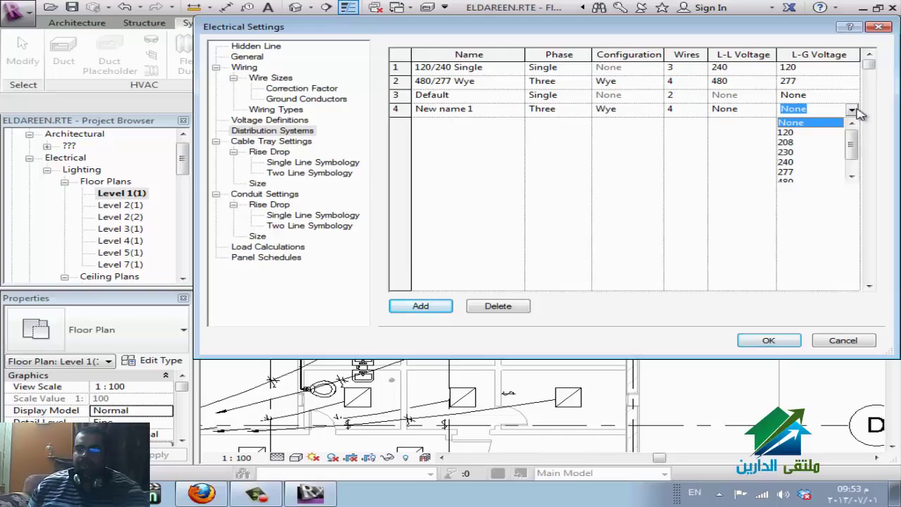
click(785, 152)
Set its line-to-line voltage to 480 and name it '480 /230'.
click(760, 111)
click(767, 112)
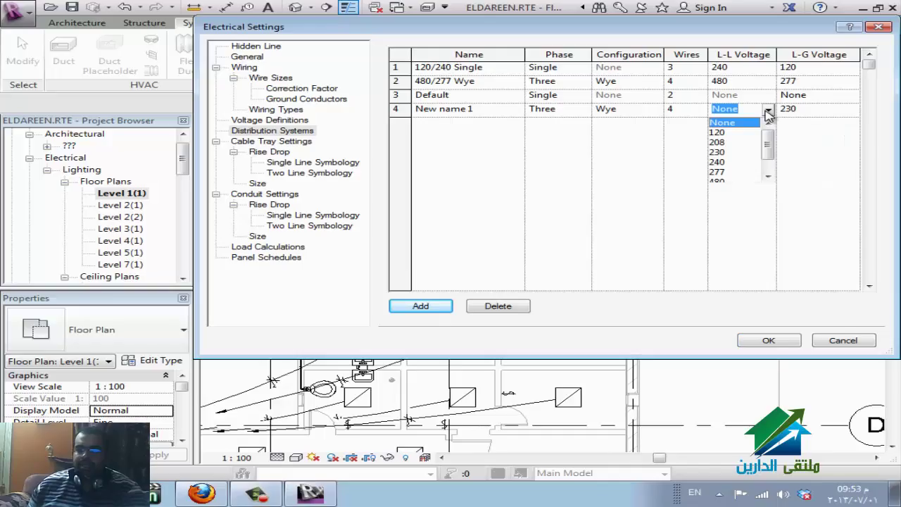
scroll(723, 168, down, 1)
click(722, 163)
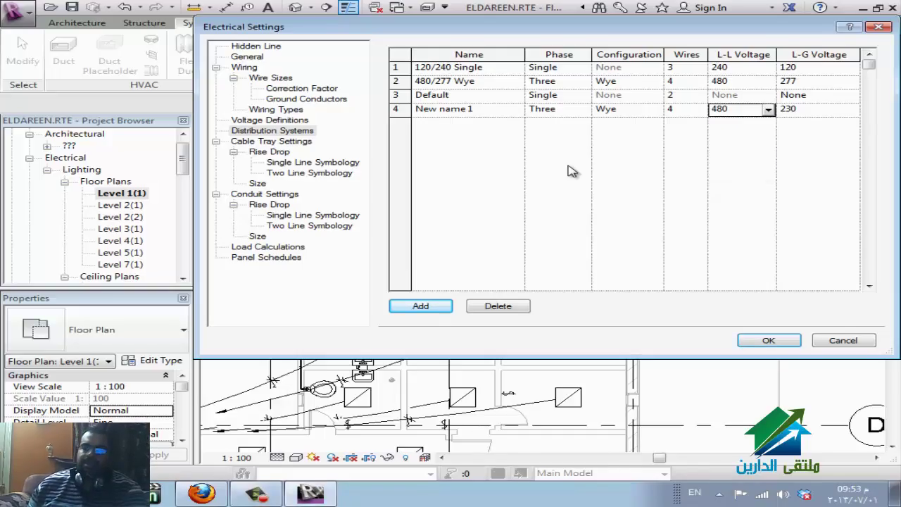
click(492, 112)
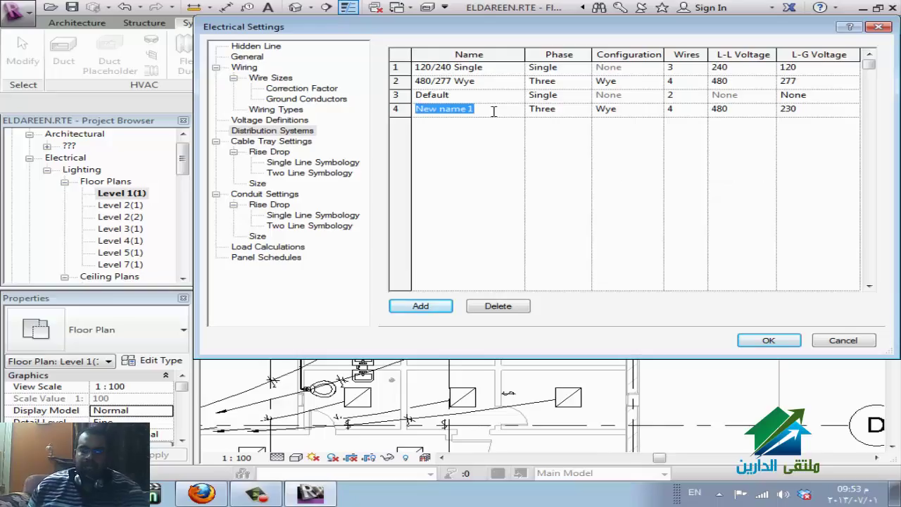
text(480)
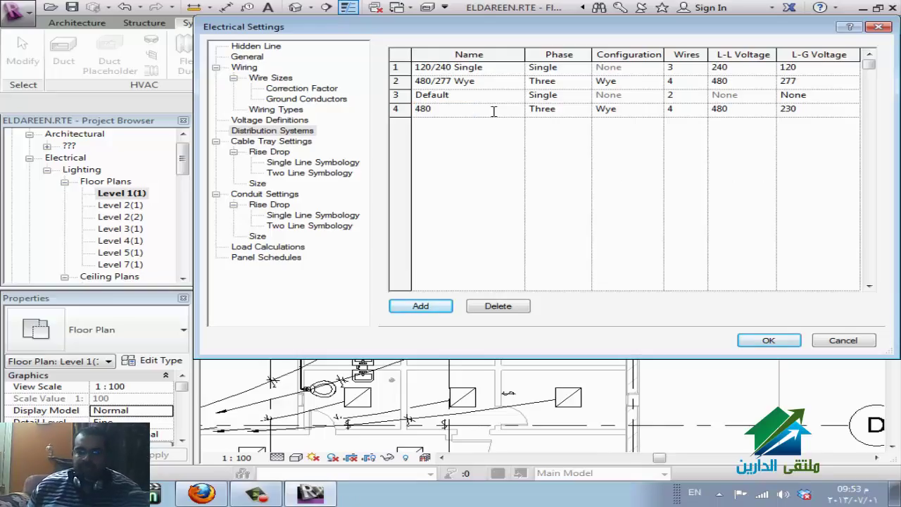
text( /)
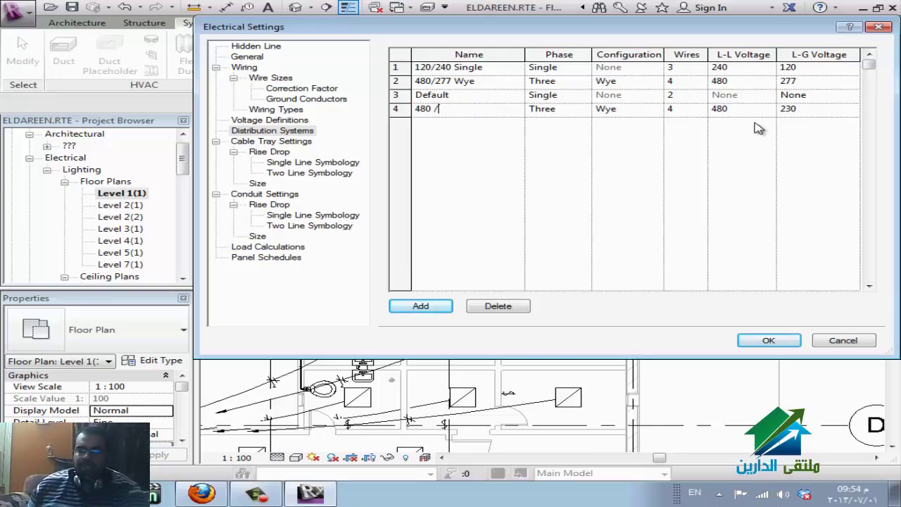
text(230)
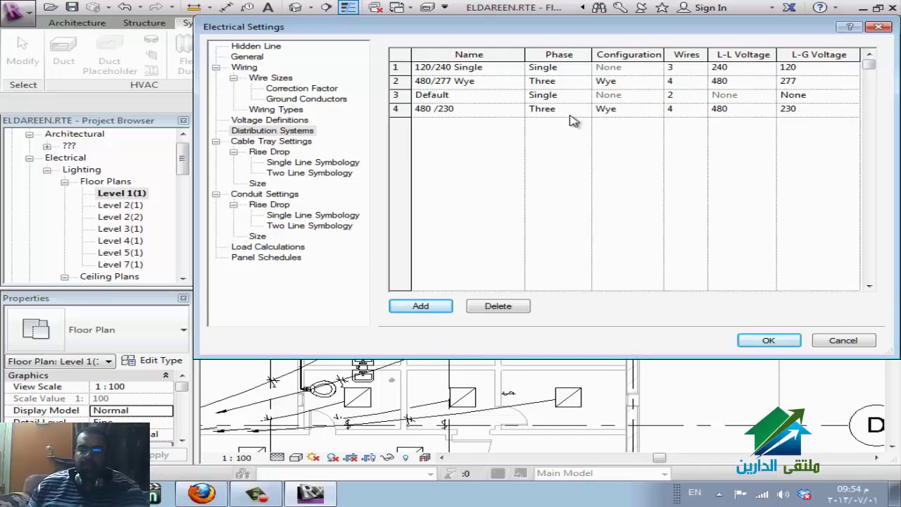
Review the cable tray rise/drop annotation size and accept the Electrical Settings.
click(308, 142)
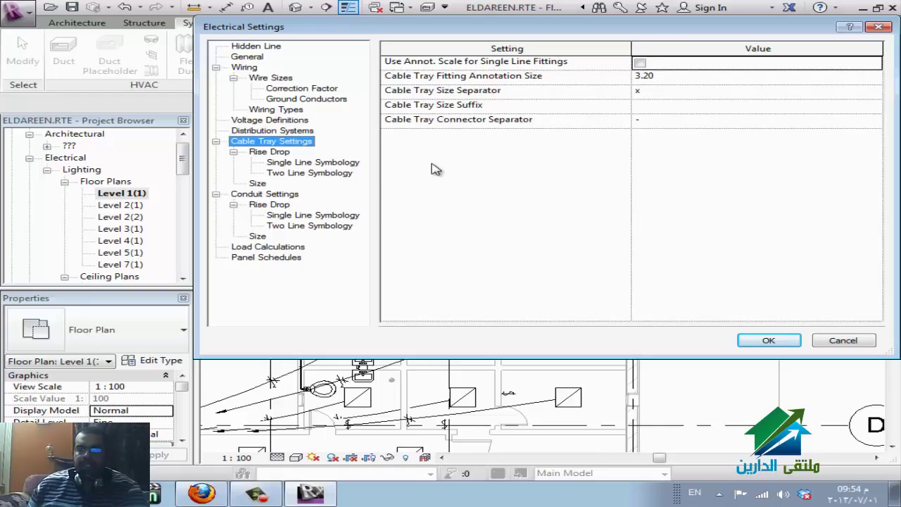
click(270, 154)
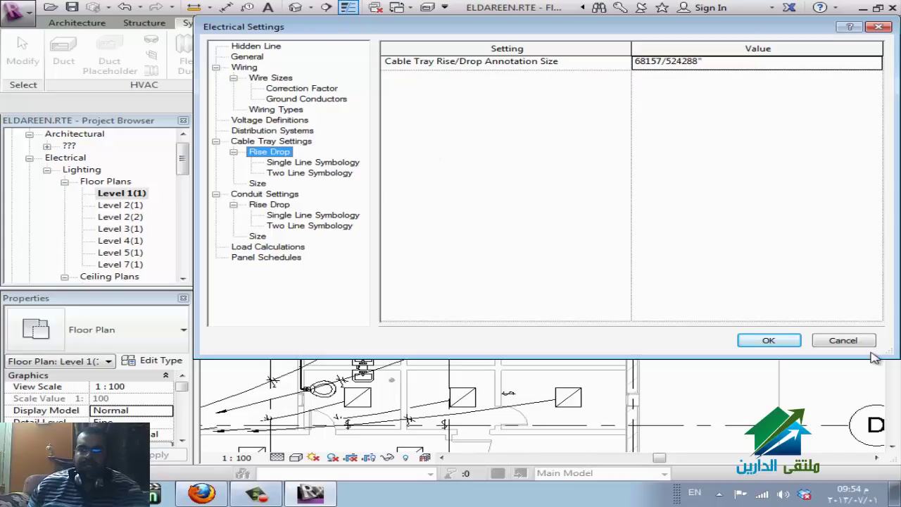
click(794, 342)
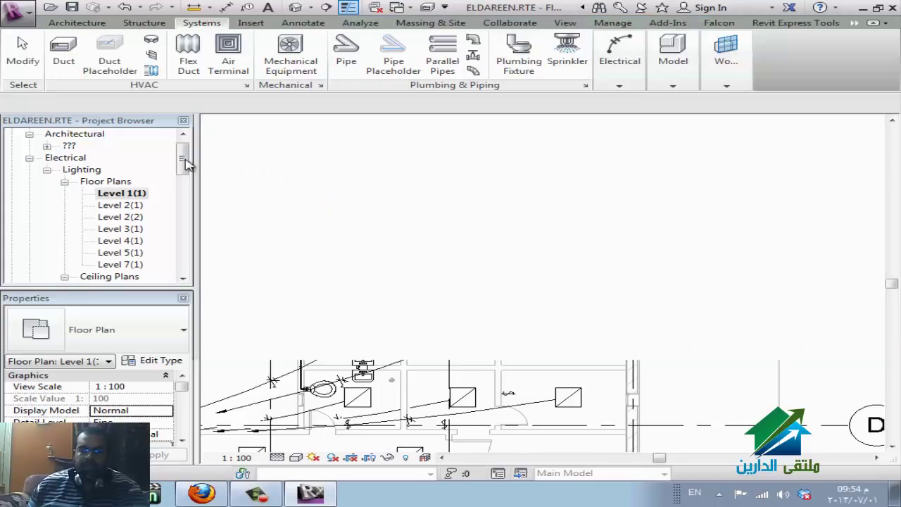
Expand Families, select Duct Systems > Duct System, and expand the Rectangular Duct types.
drag(185, 161, 181, 281)
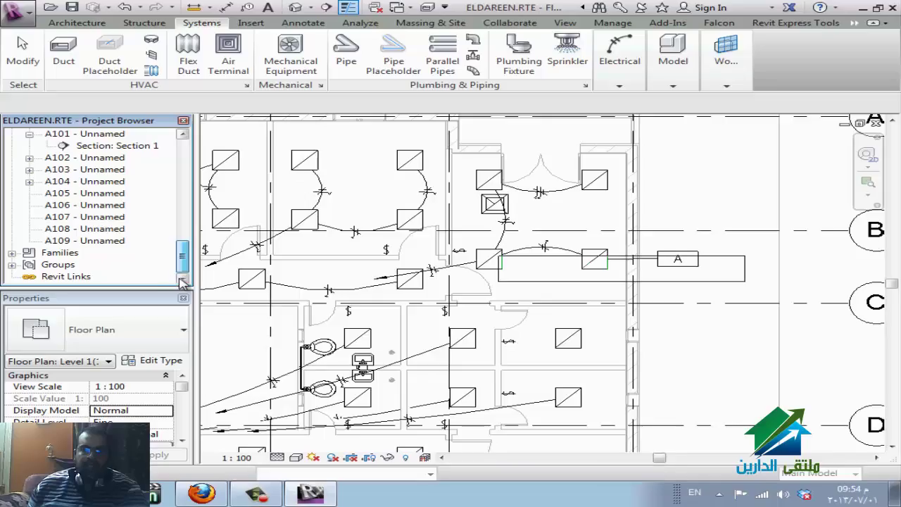
click(12, 252)
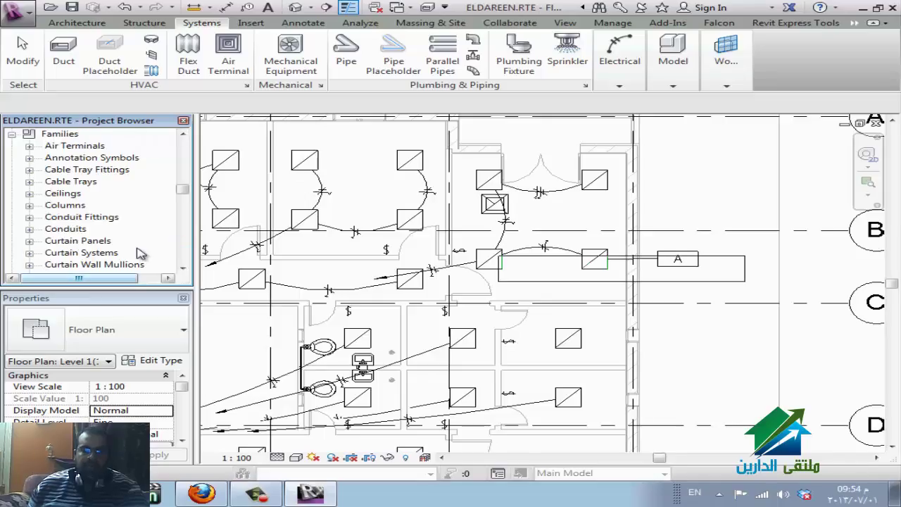
scroll(139, 253, down, 9)
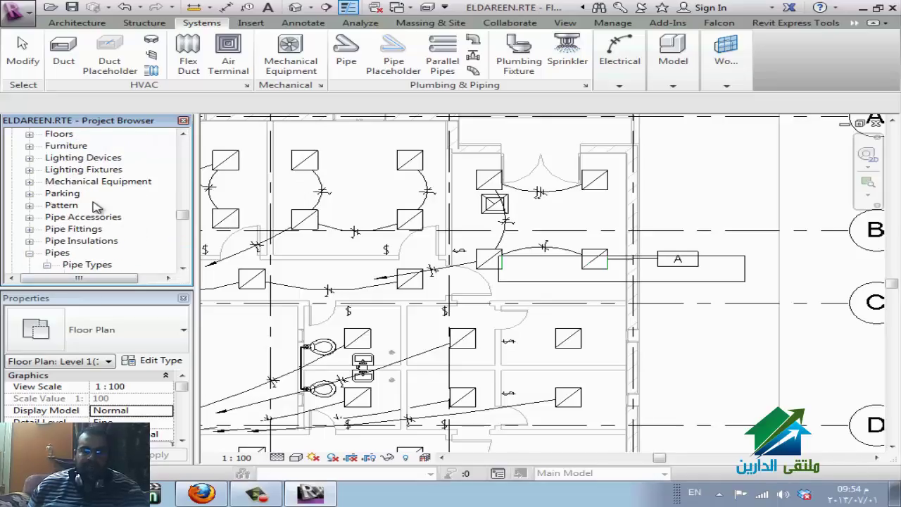
scroll(102, 225, up, 6)
scroll(101, 207, down, 1)
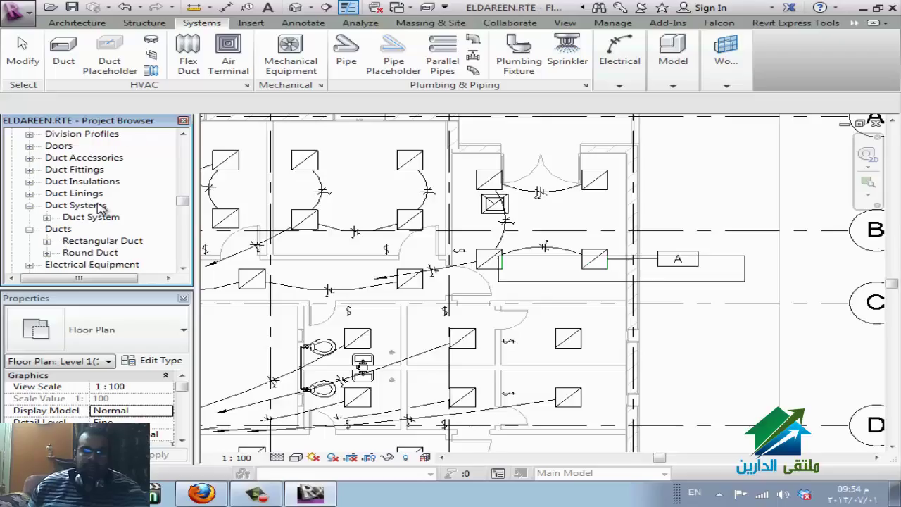
click(83, 218)
click(47, 240)
List the four duct system types and open the Exhaust Air type properties.
scroll(94, 227, down, 1)
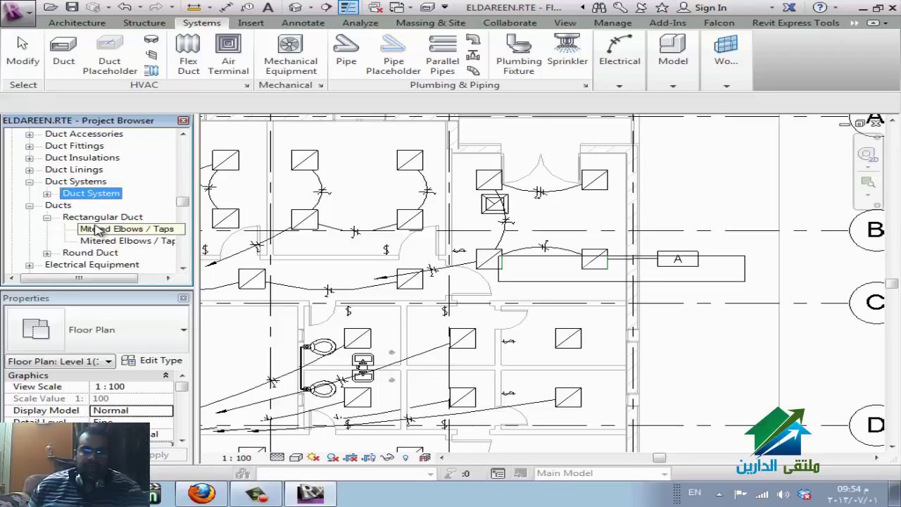
click(47, 194)
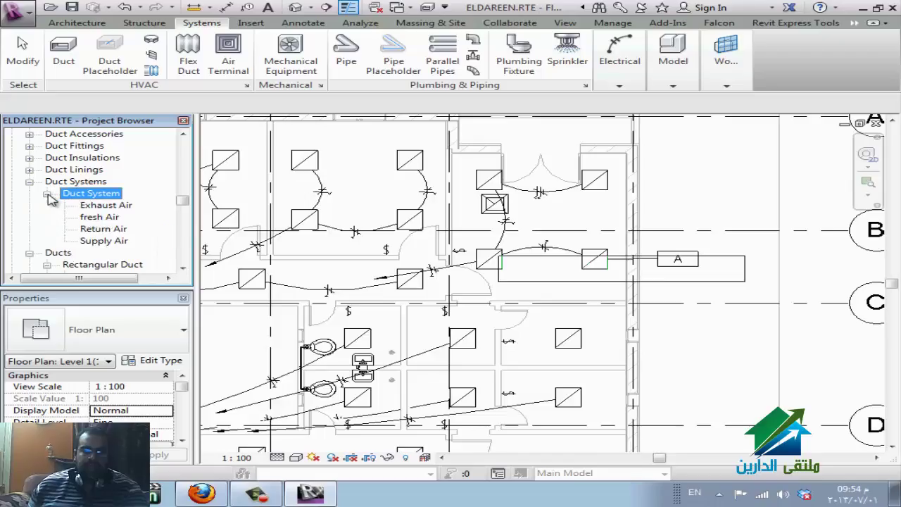
click(100, 217)
right_click(100, 209)
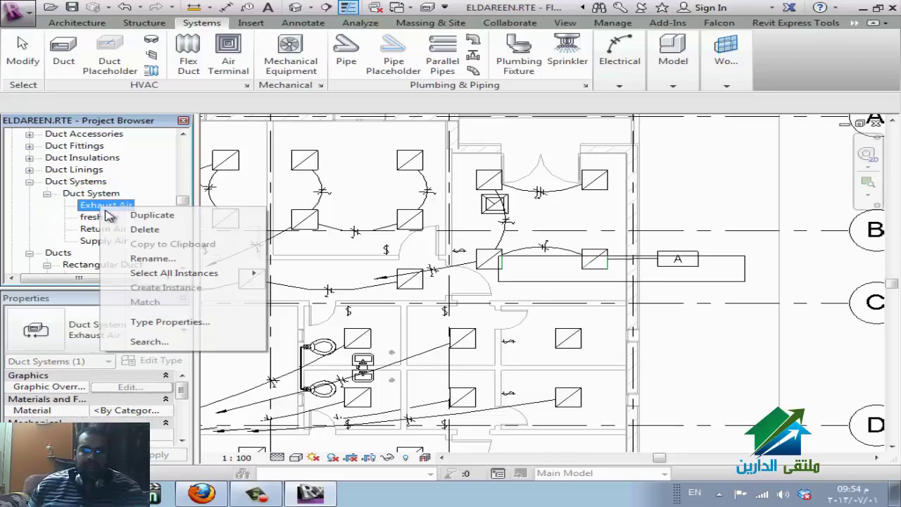
click(169, 321)
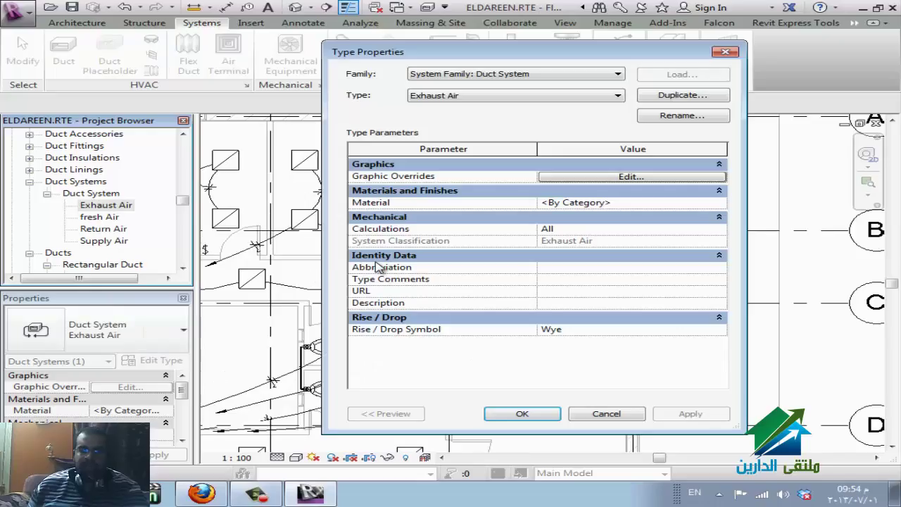
Preview the Backslash and Slash - Filled rise/drop symbols, then cancel, keeping Wye.
click(721, 331)
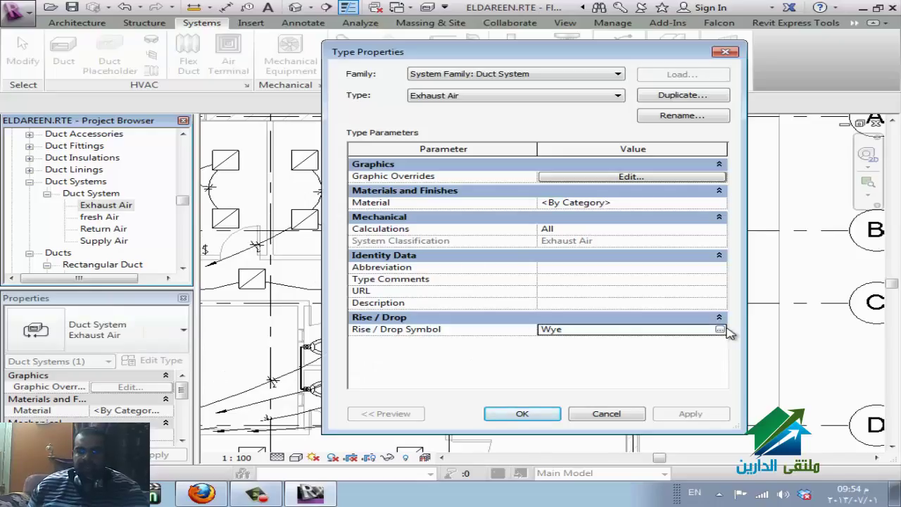
click(721, 330)
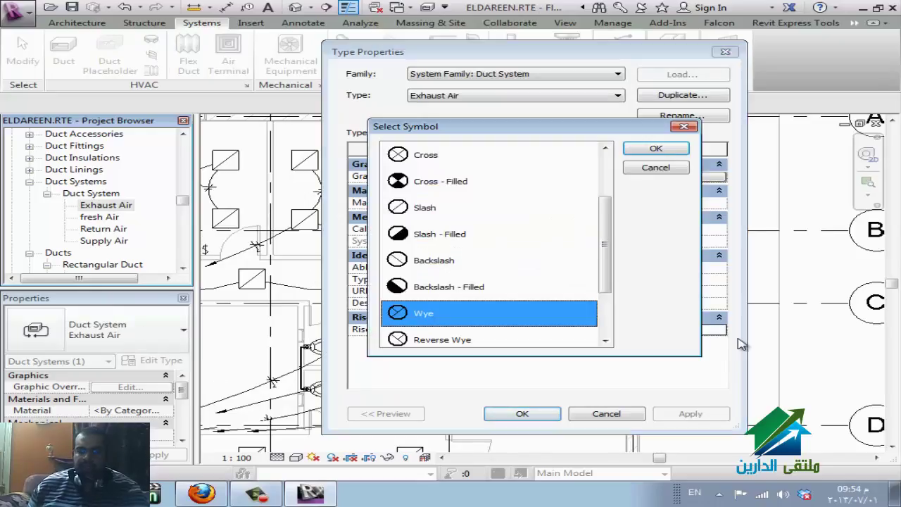
scroll(476, 285, down, 1)
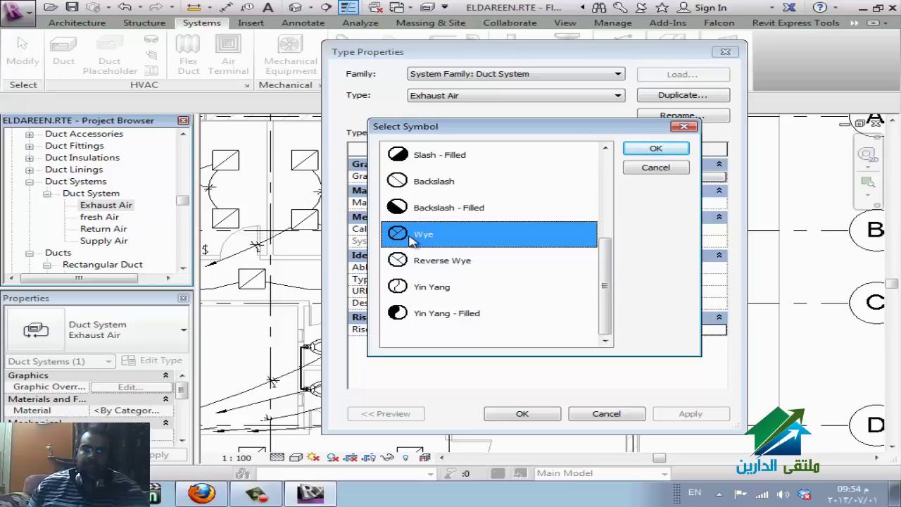
click(420, 184)
click(429, 158)
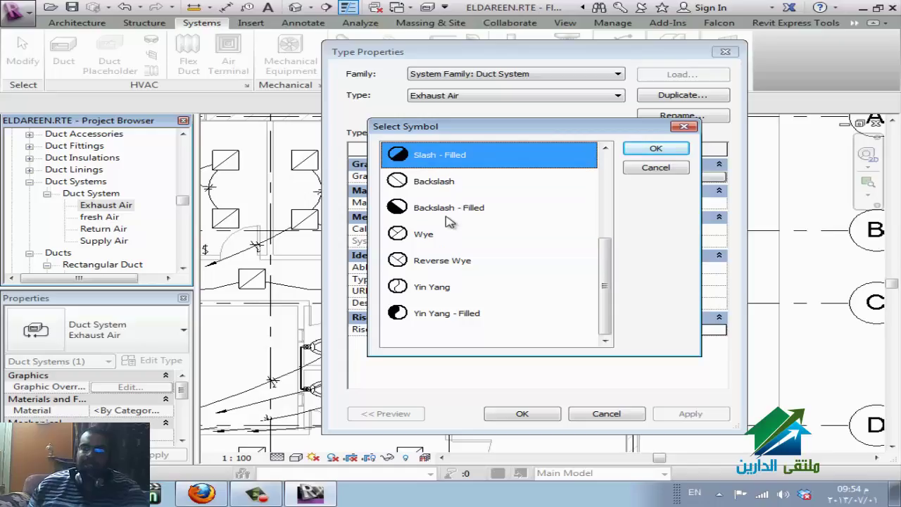
key(Escape)
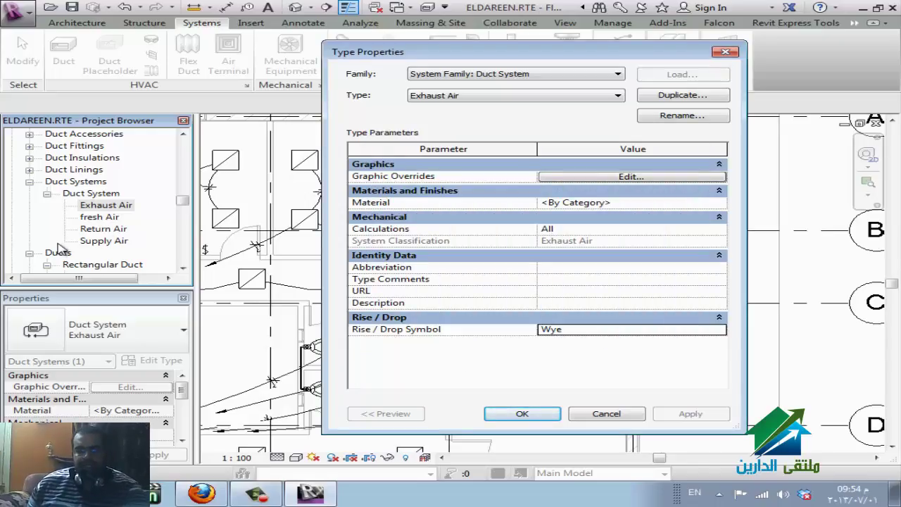
click(624, 413)
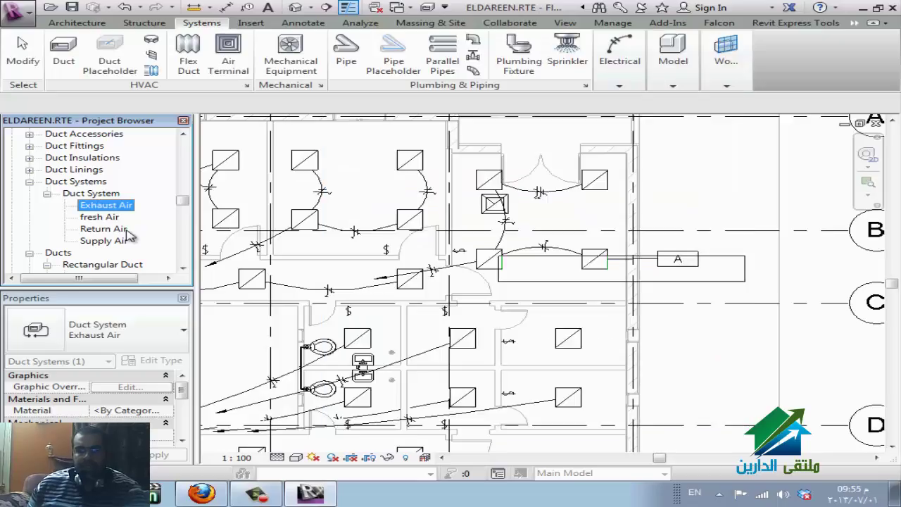
click(124, 230)
click(124, 242)
right_click(122, 243)
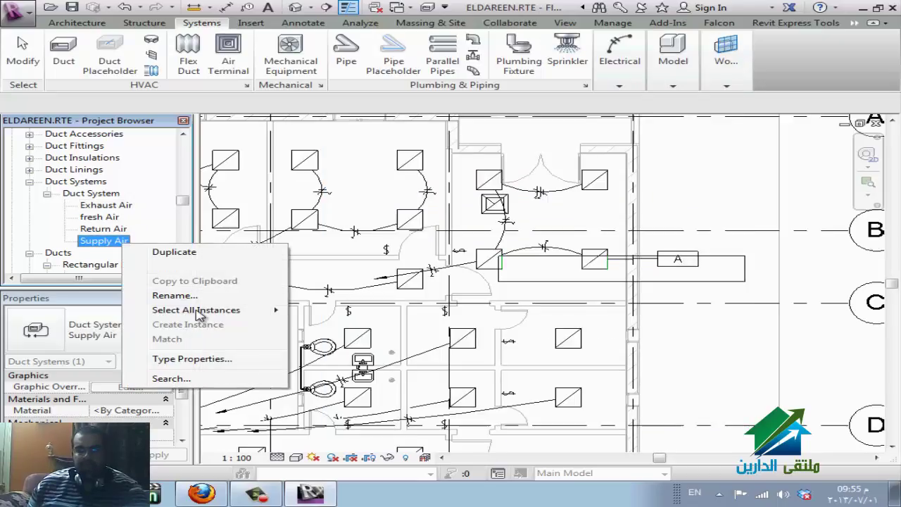
click(224, 360)
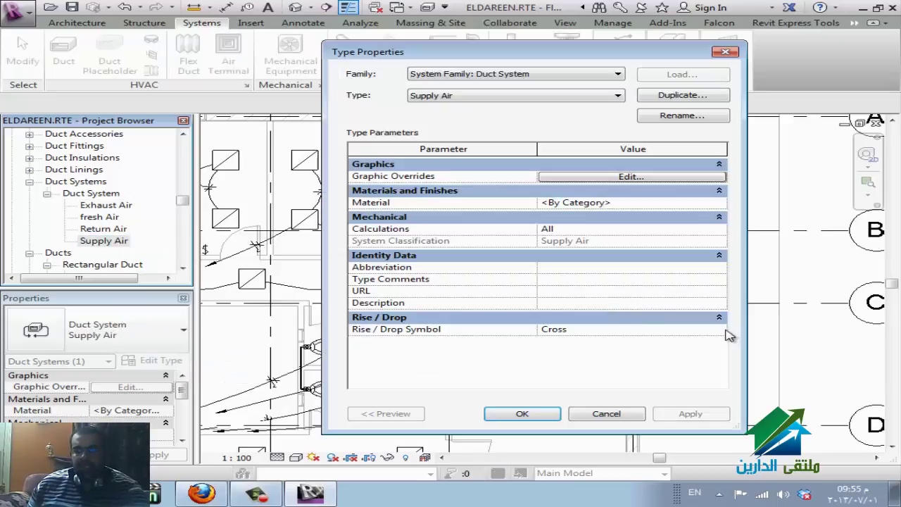
click(725, 329)
click(721, 329)
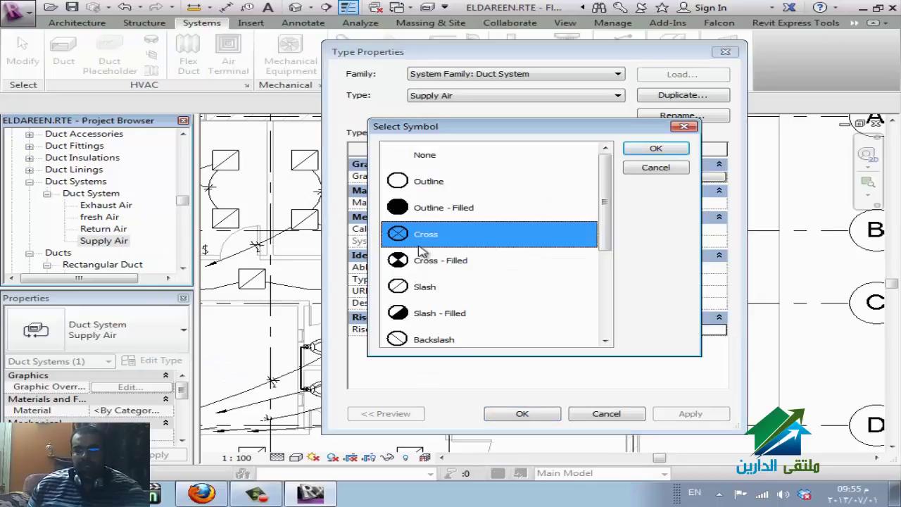
click(413, 268)
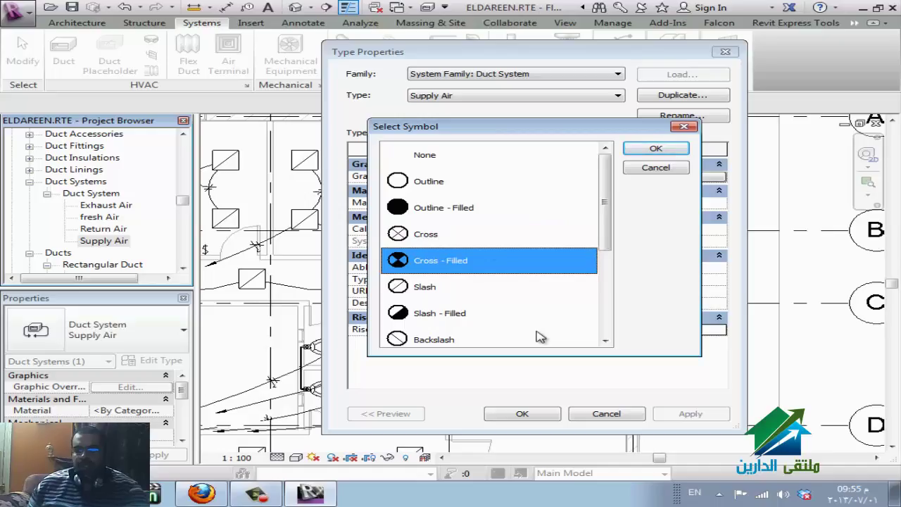
click(684, 126)
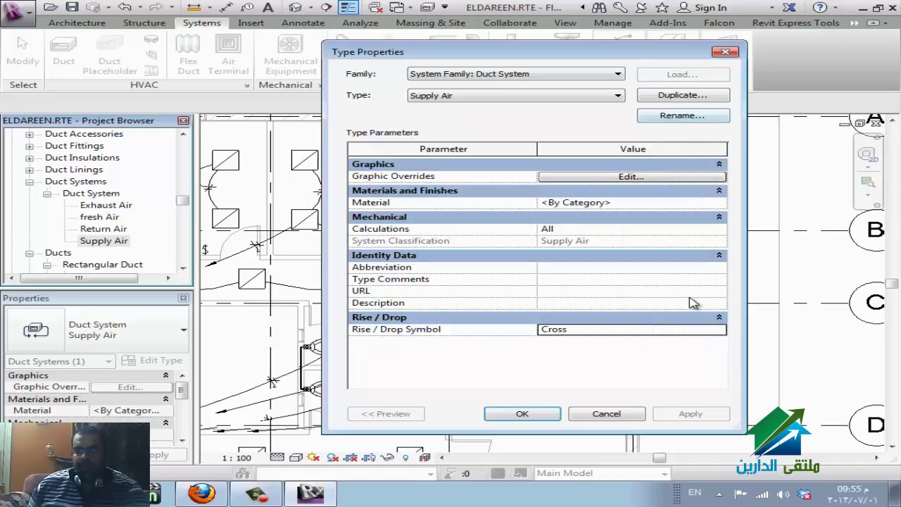
click(603, 413)
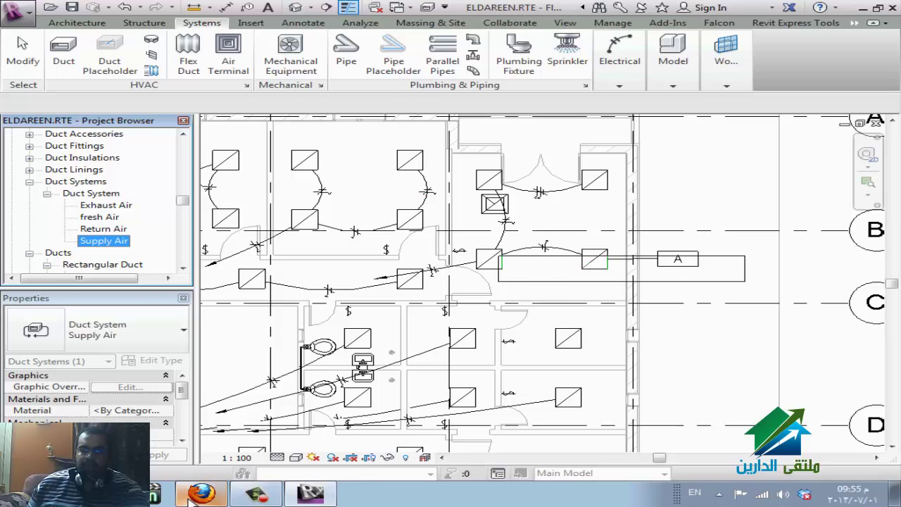
Switch from the Firefox WizIQ session back to the Revit MEP template project.
click(201, 494)
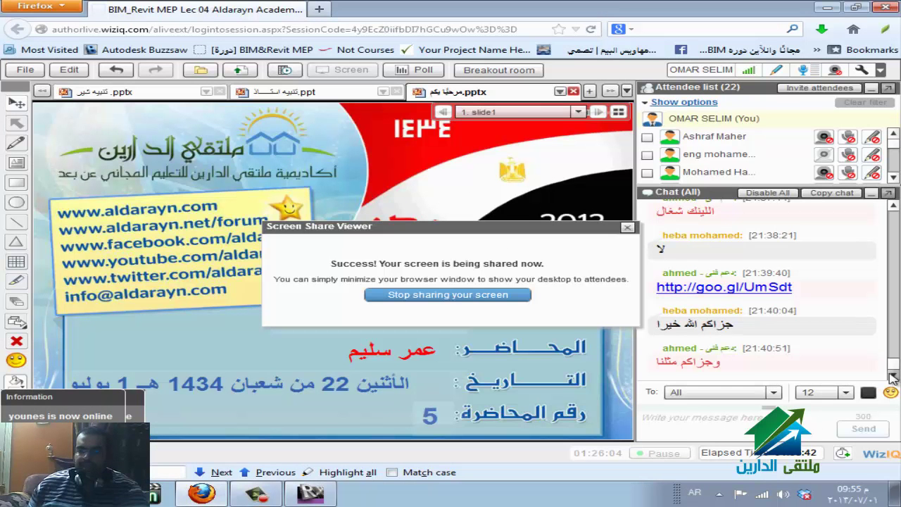
click(313, 493)
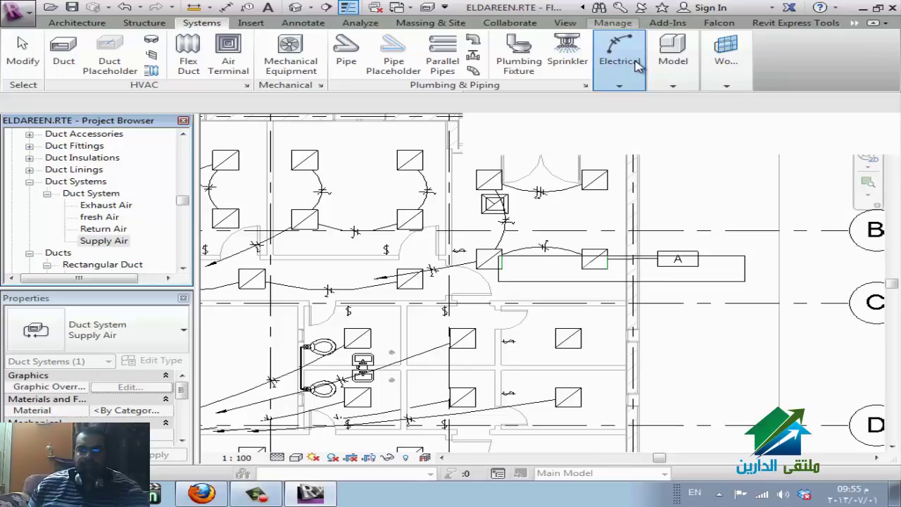
Open Object Styles and check the Air Terminals projection line weight, keeping it at 4.
scroll(712, 63, down, 7)
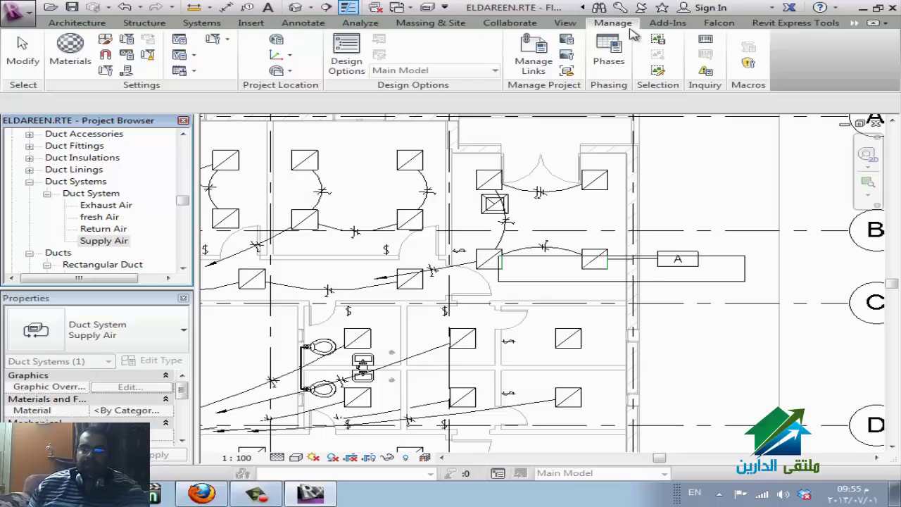
click(106, 40)
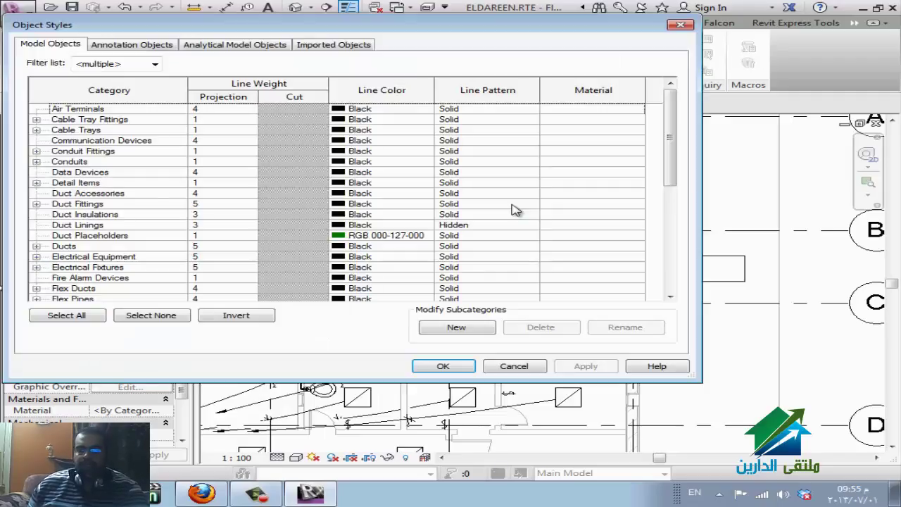
click(72, 108)
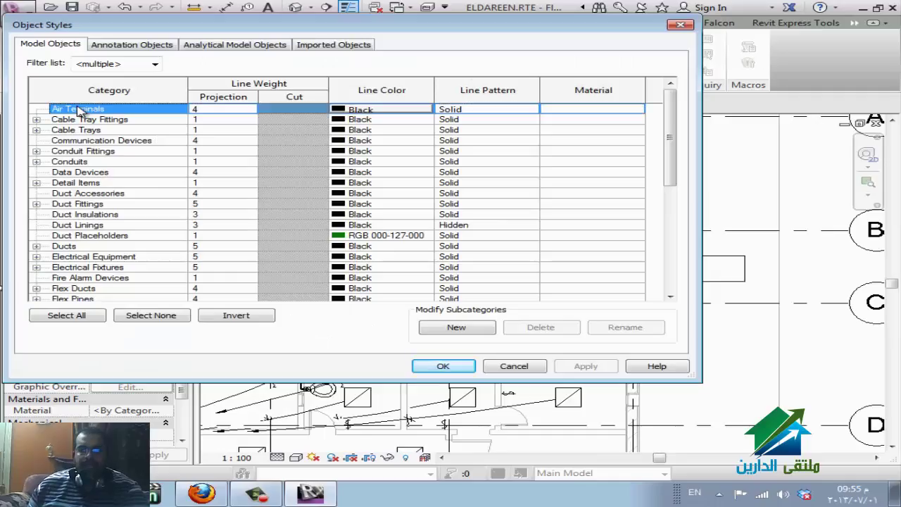
click(227, 110)
click(249, 109)
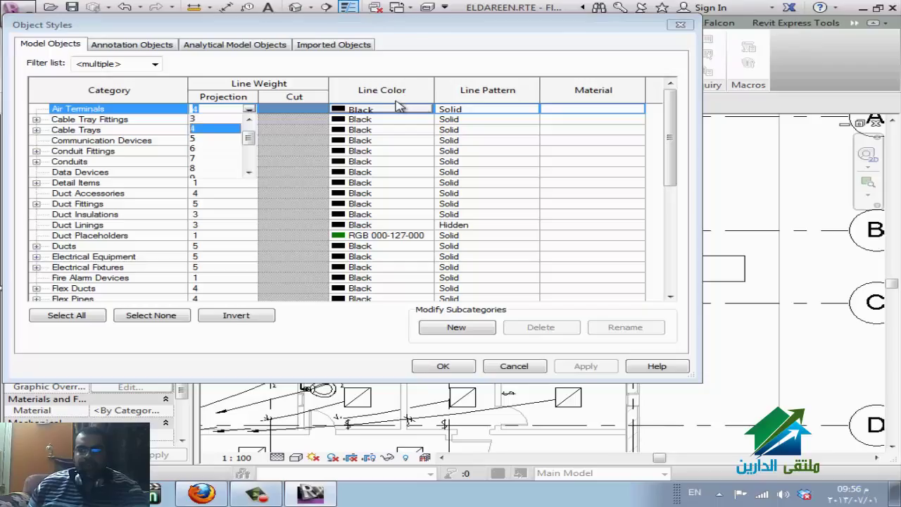
click(249, 119)
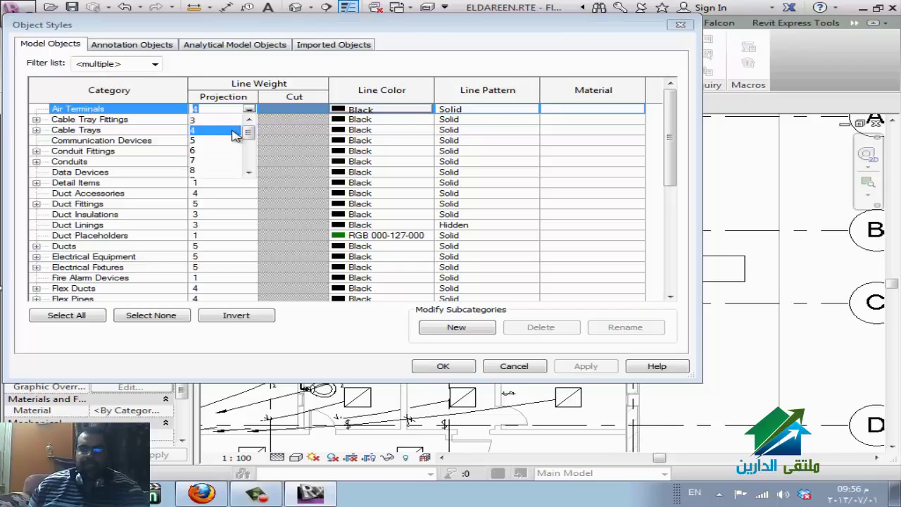
click(249, 119)
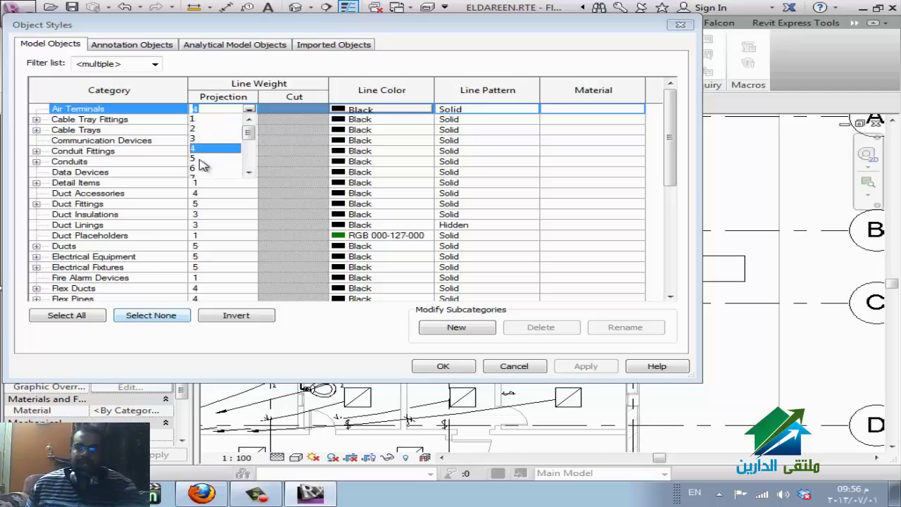
scroll(205, 158, down, 1)
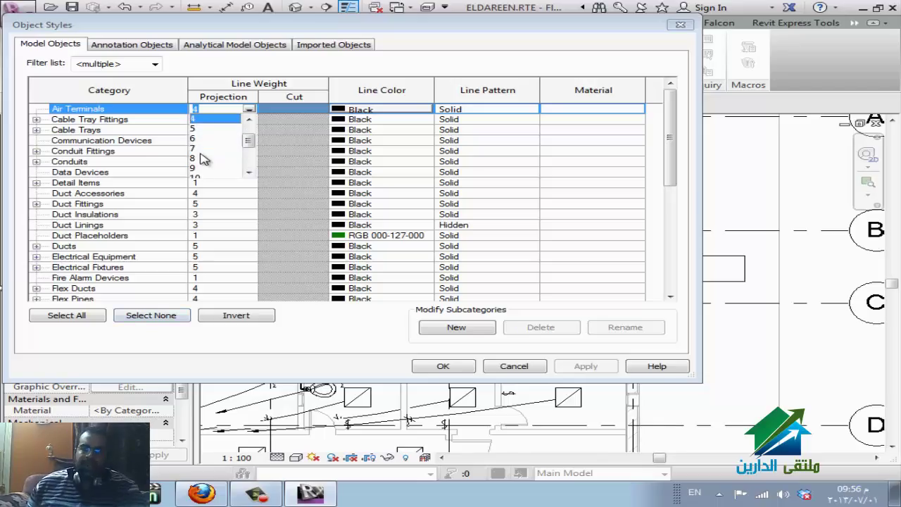
click(296, 67)
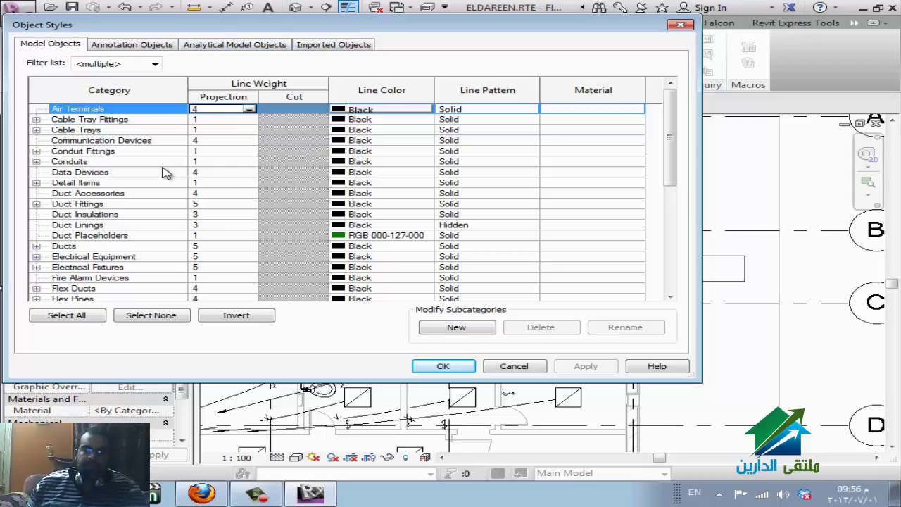
Set the Air Terminal Tags annotation line weight to 2 and close Object Styles.
click(143, 48)
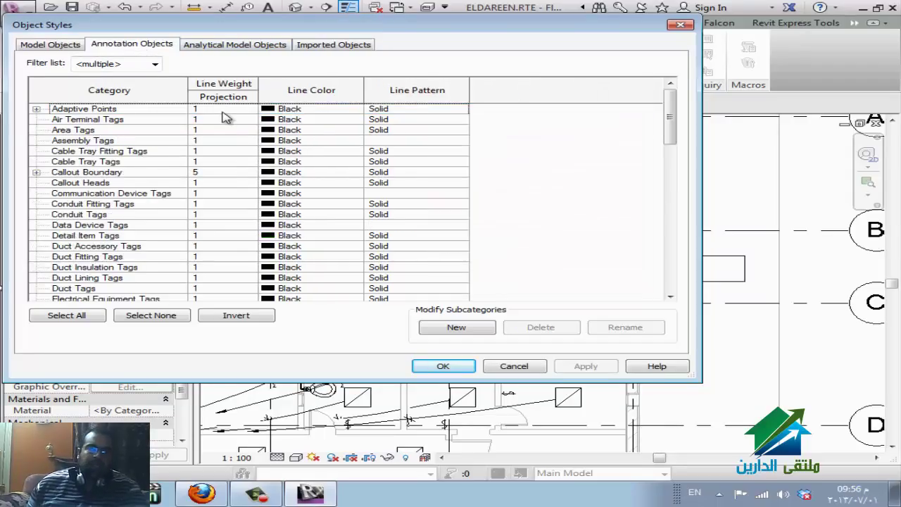
click(229, 124)
click(245, 123)
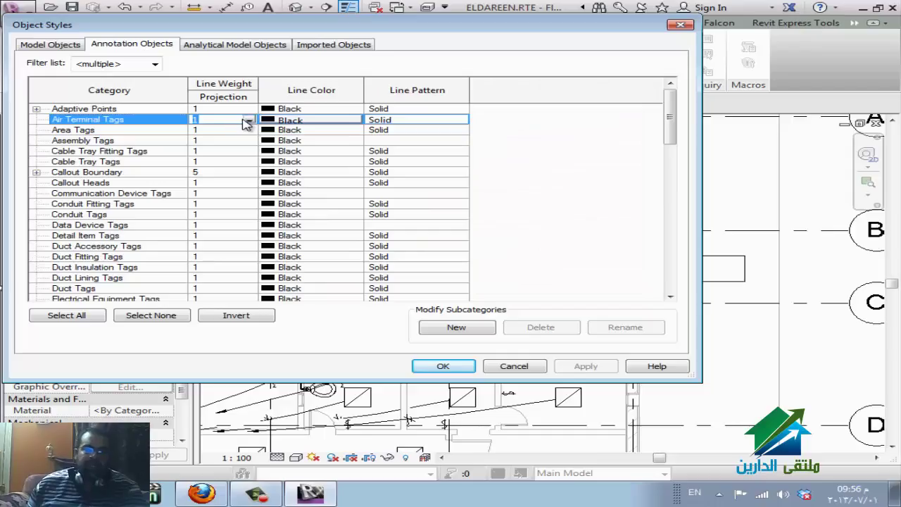
click(250, 123)
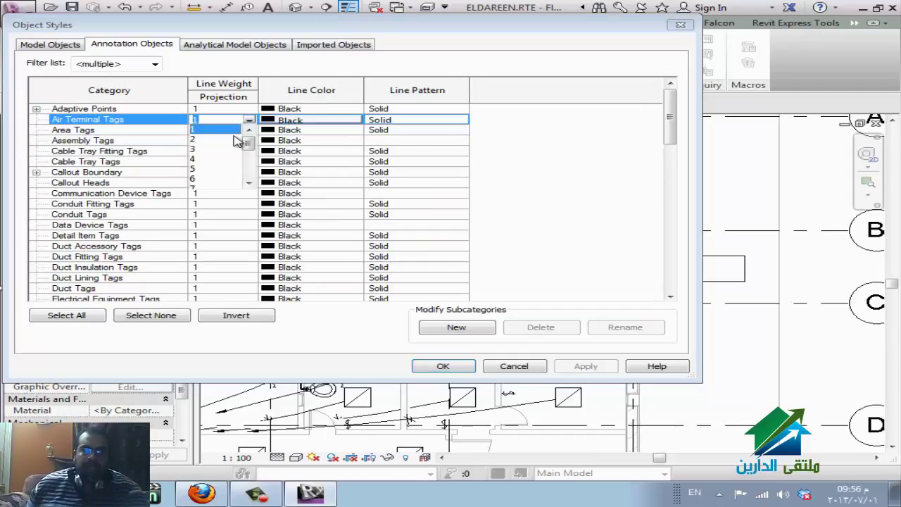
click(238, 140)
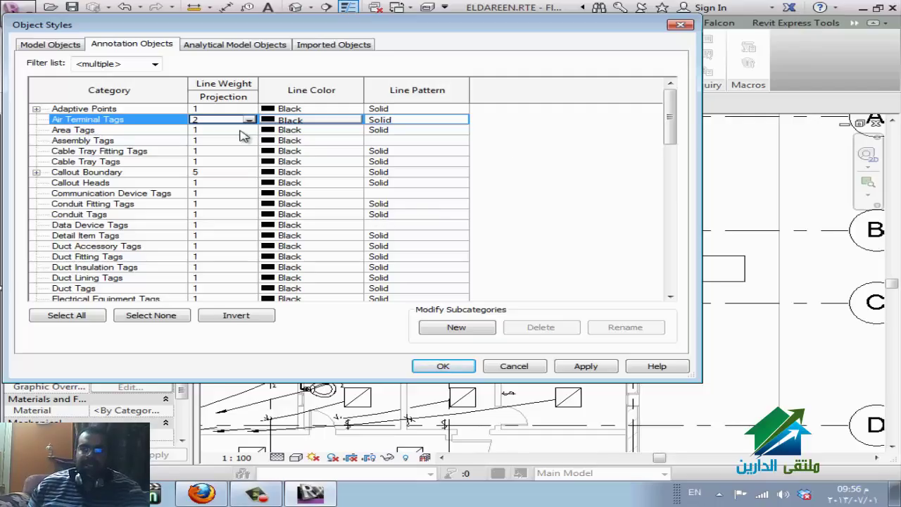
click(679, 24)
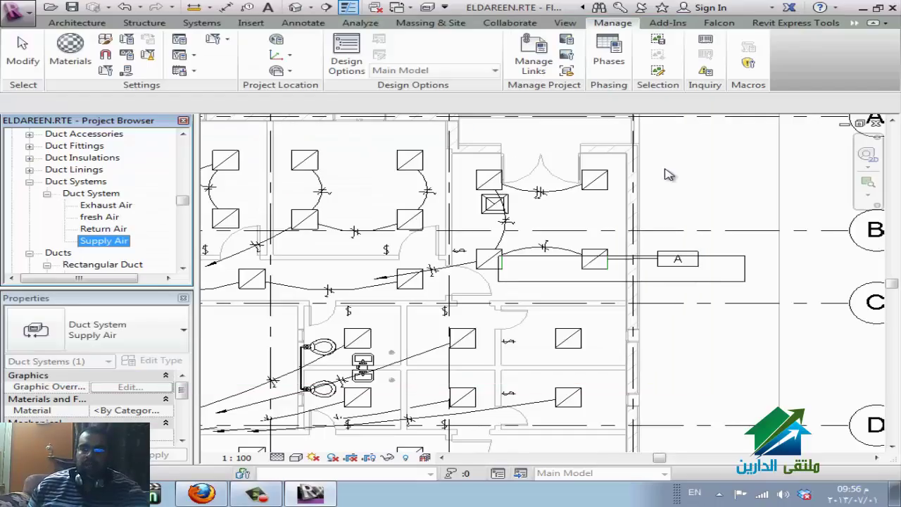
click(106, 57)
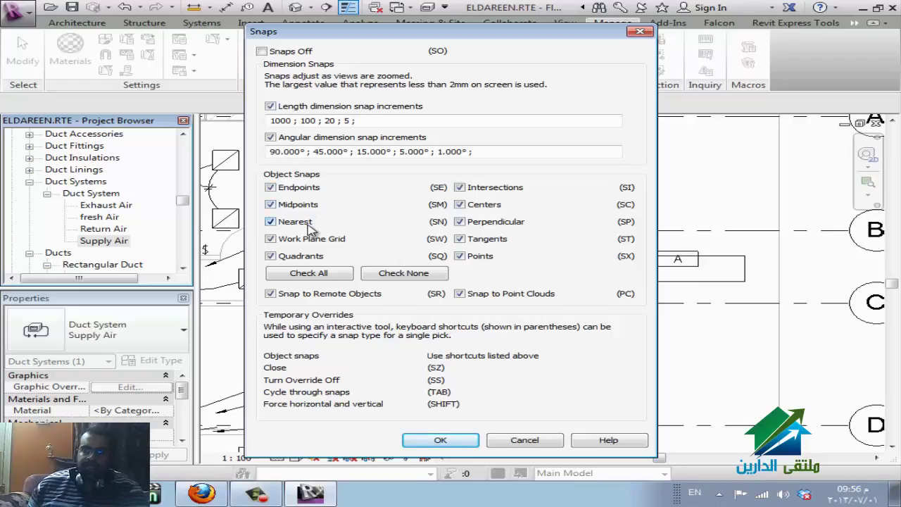
key(Return)
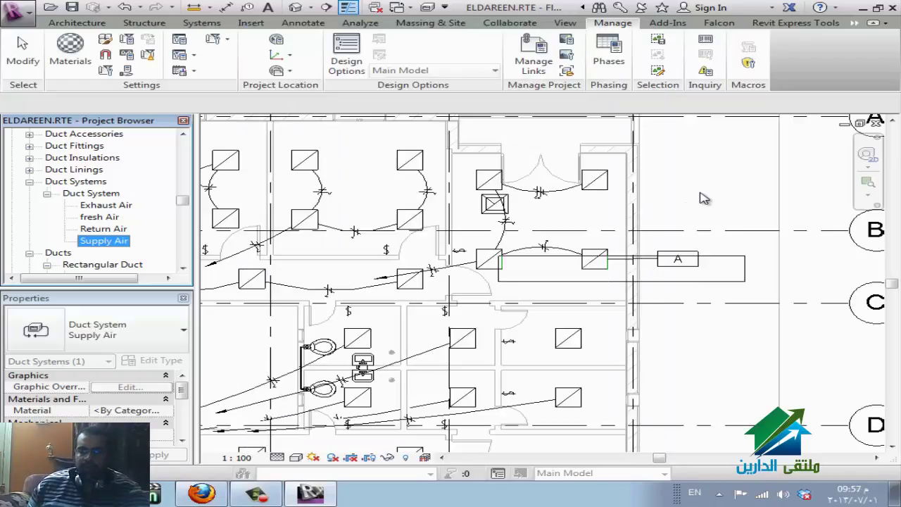
Select the Ducts category, return to the floor plan and start a new duct with DT.
key(Down)
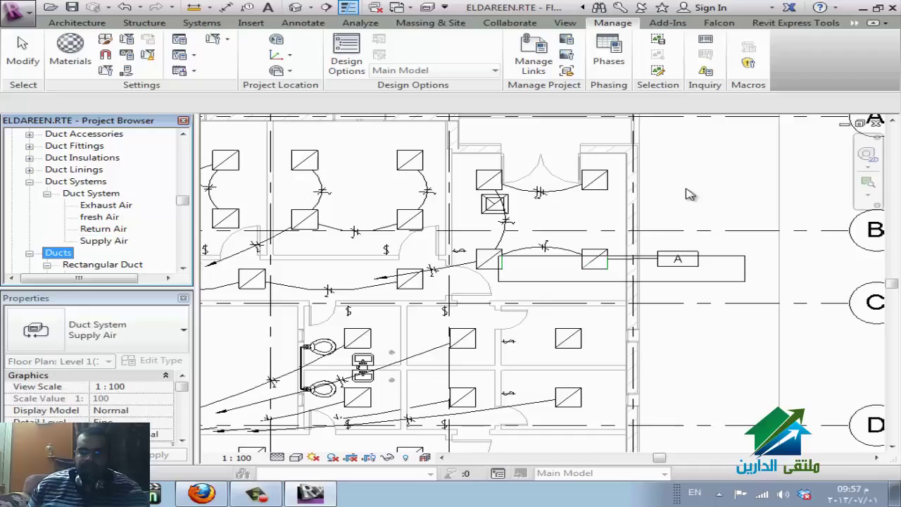
click(695, 174)
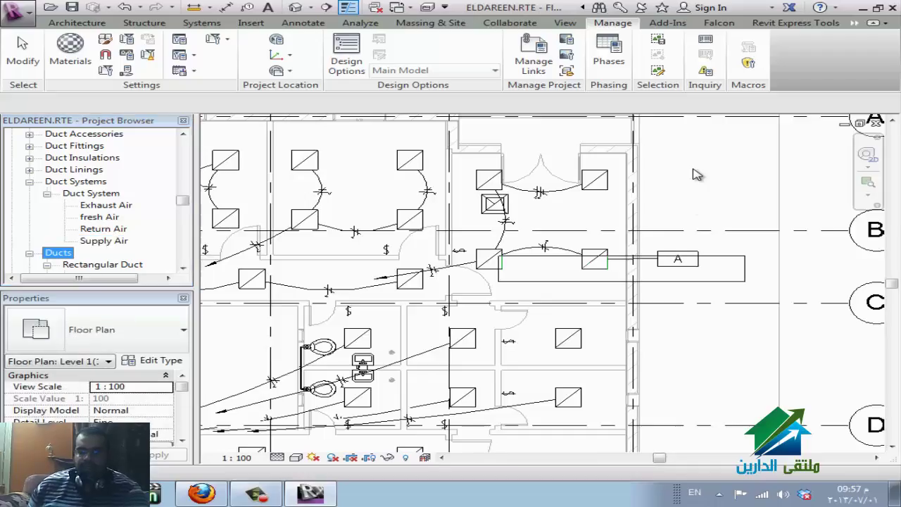
key(d)
key(t)
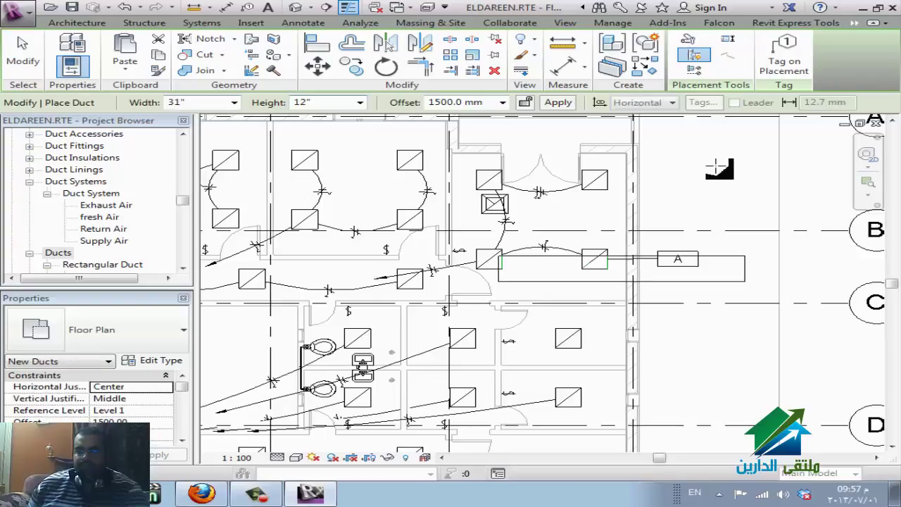
Start the duct from a point snapped with the Endpoints override, then apply the Midpoints override.
right_click(703, 174)
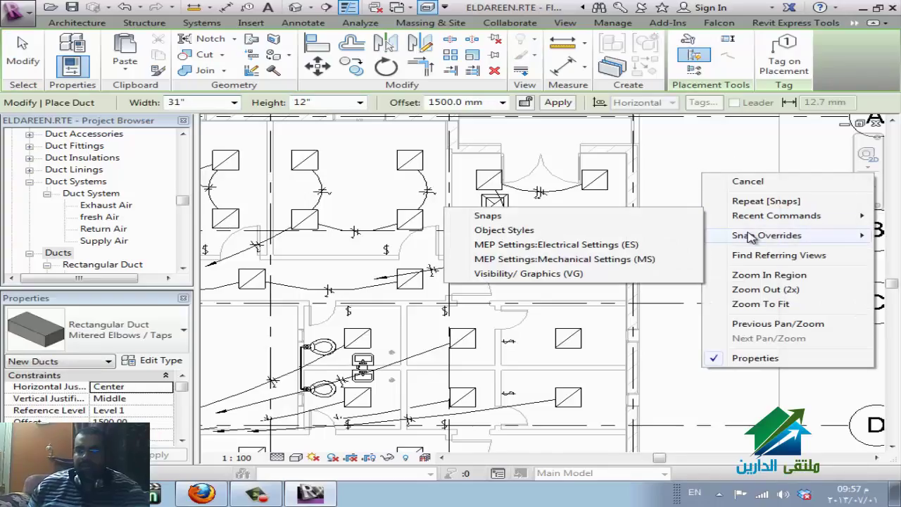
mouse_move(753, 239)
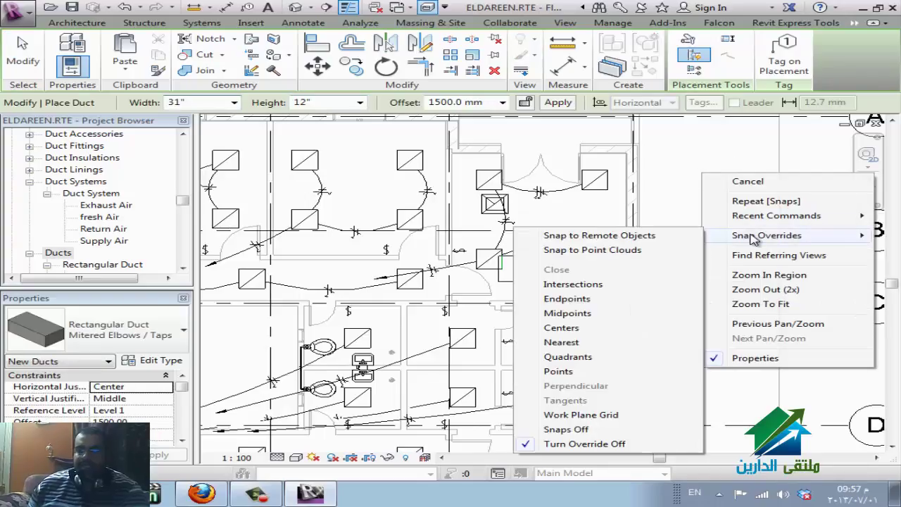
click(608, 304)
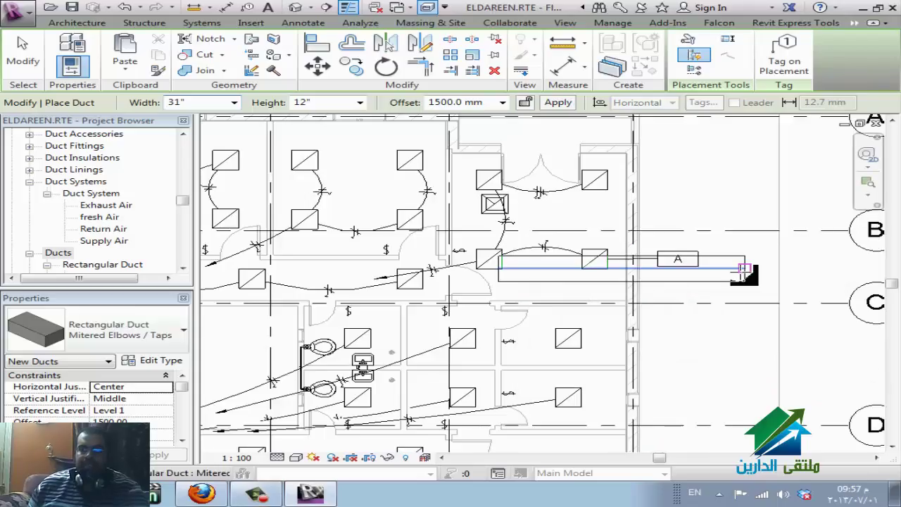
click(743, 269)
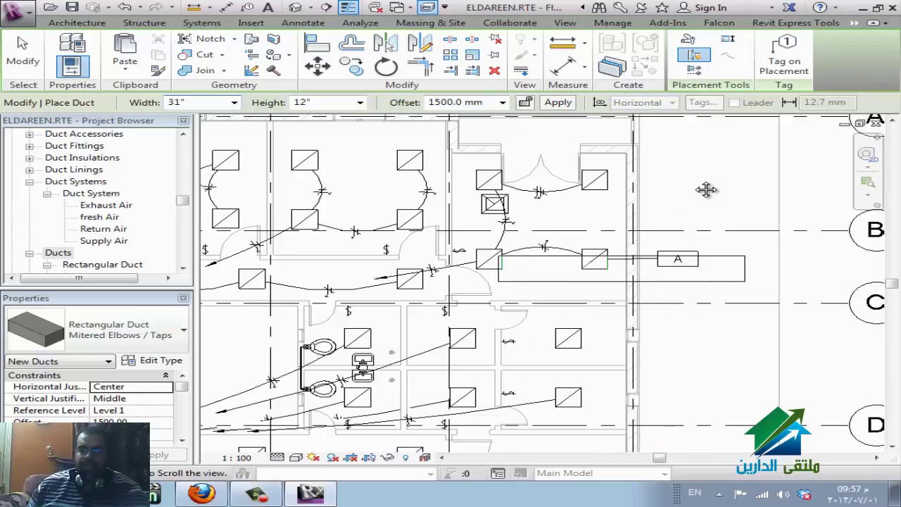
right_click(710, 241)
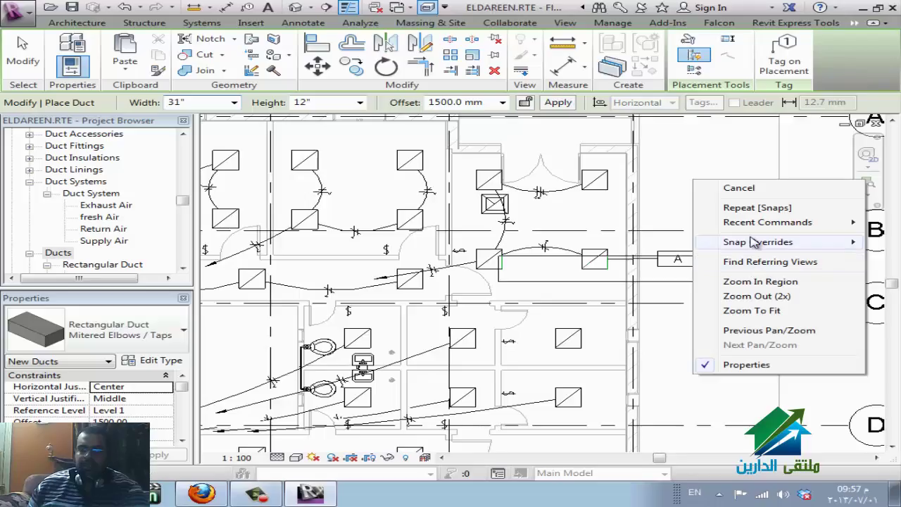
mouse_move(718, 241)
click(619, 320)
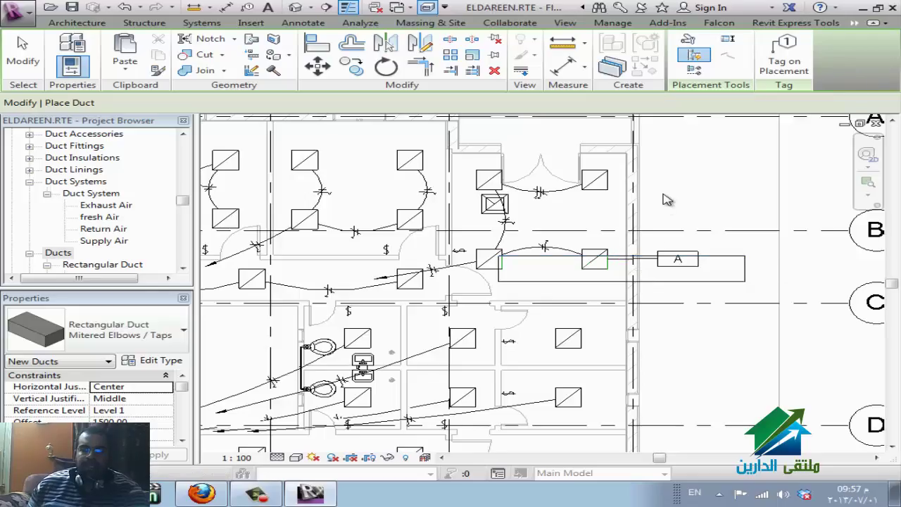
Cancel duct placement and bring up the Snaps settings from the Manage tab.
key(Escape)
key(Escape)
click(612, 22)
click(106, 54)
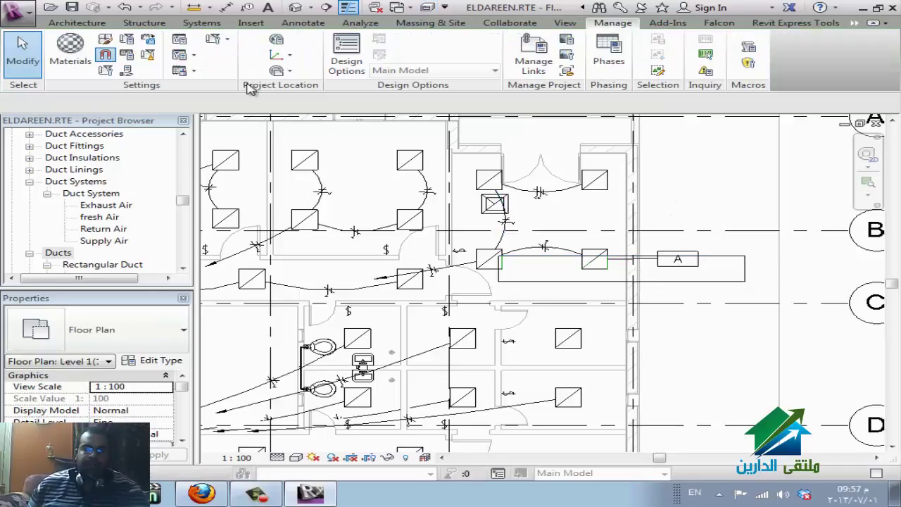
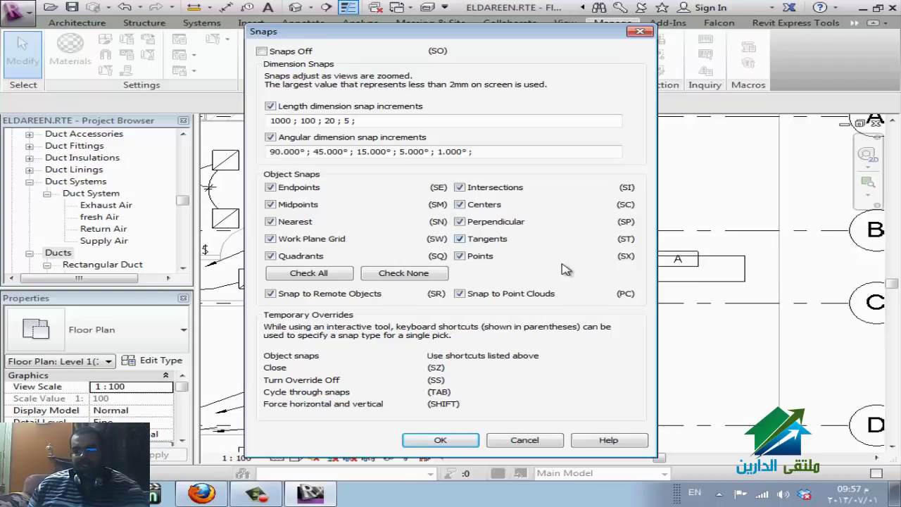
Dismiss the Snaps dialog and open Energy Settings from Project Information.
click(526, 440)
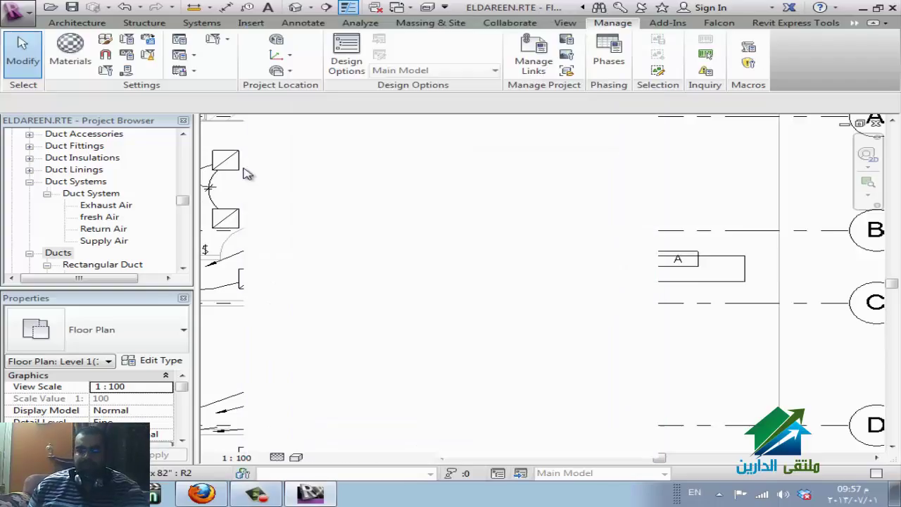
click(106, 71)
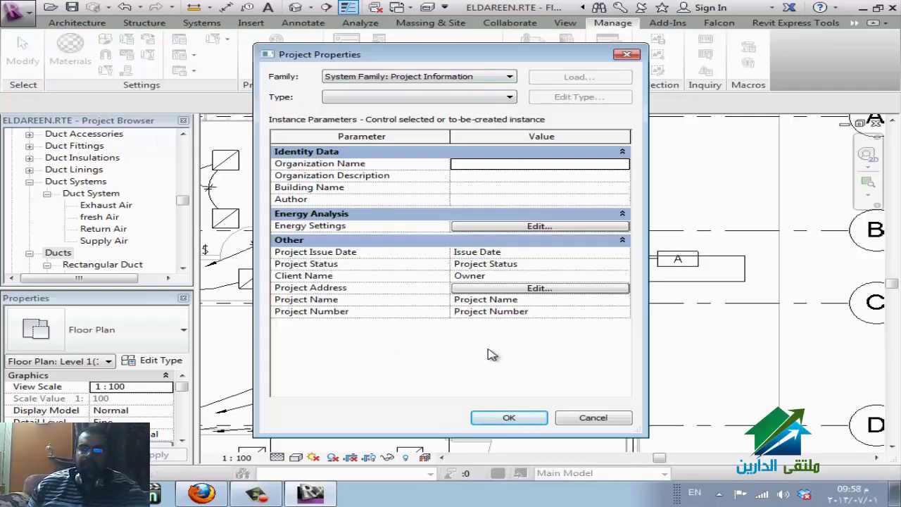
click(489, 187)
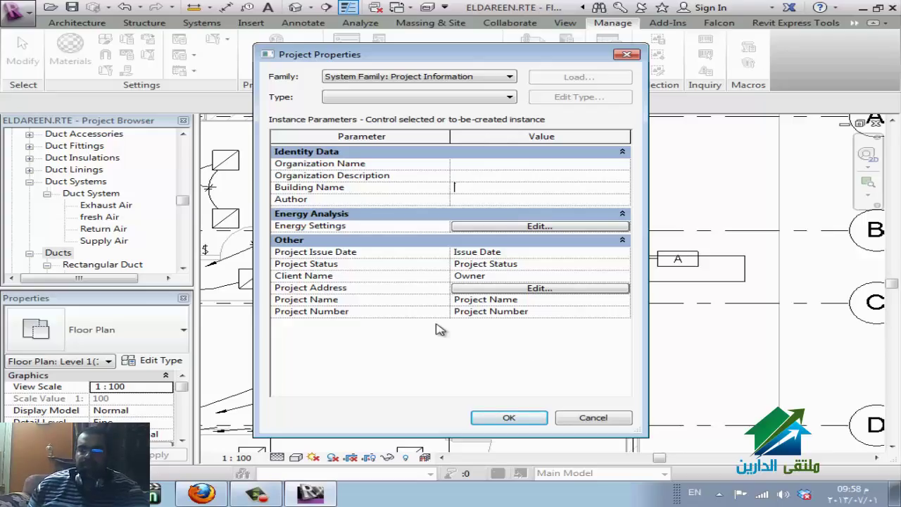
click(556, 299)
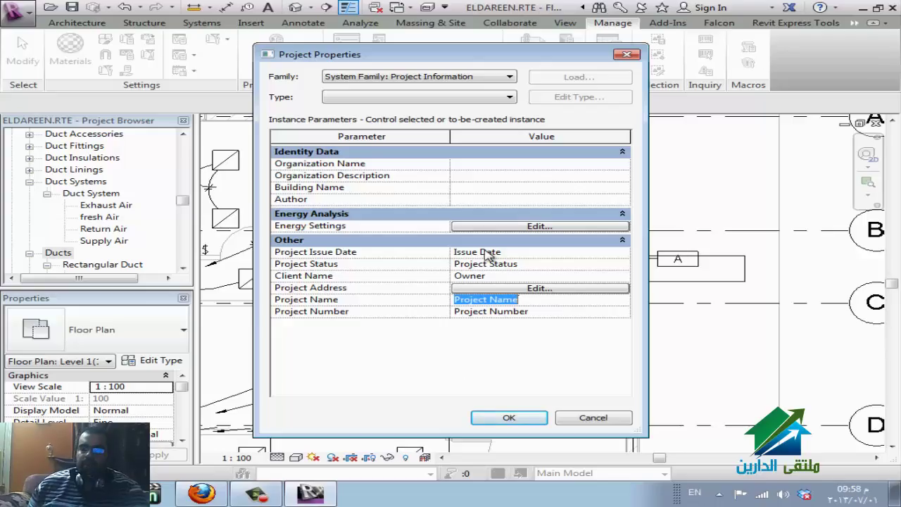
click(503, 226)
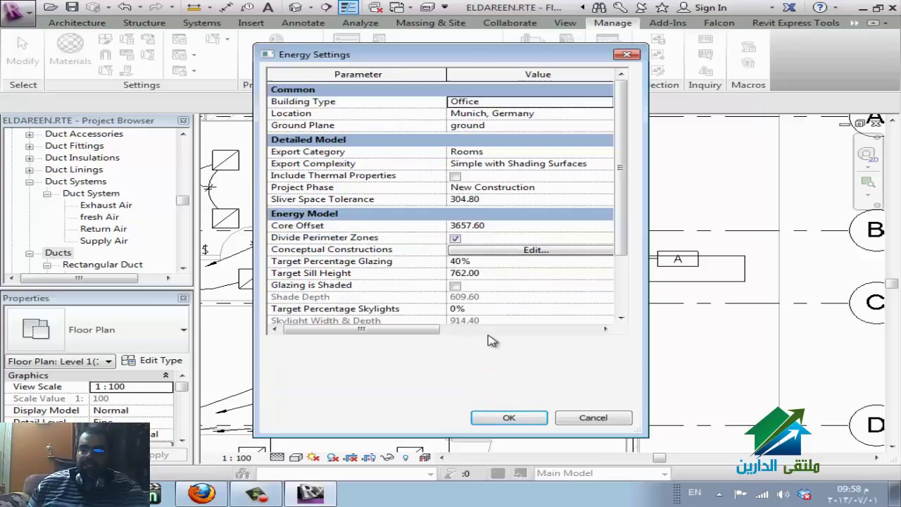
Review the Building Type options, keeping it as Office.
click(608, 105)
click(604, 103)
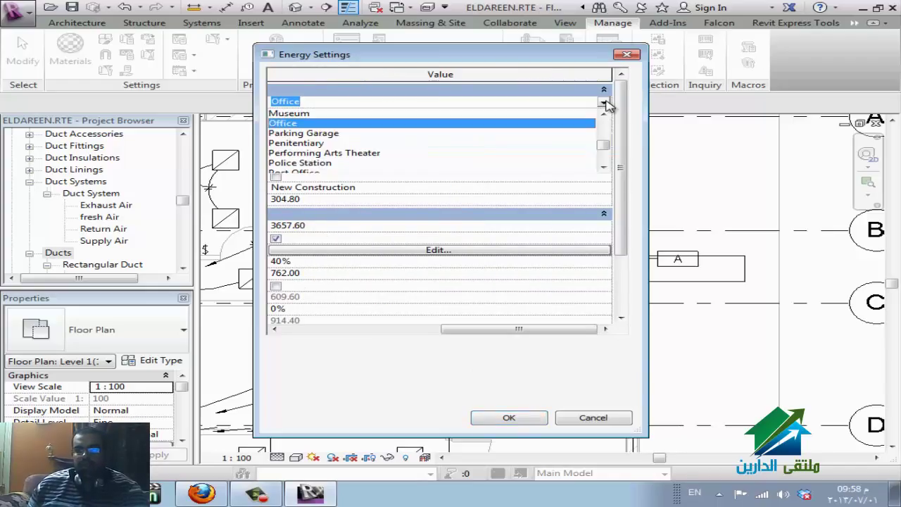
scroll(304, 172, down, 3)
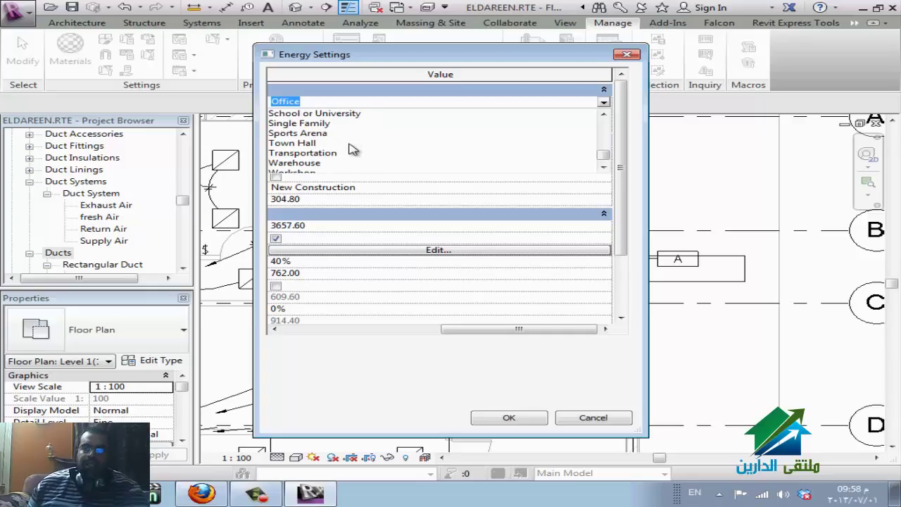
scroll(404, 150, down, 1)
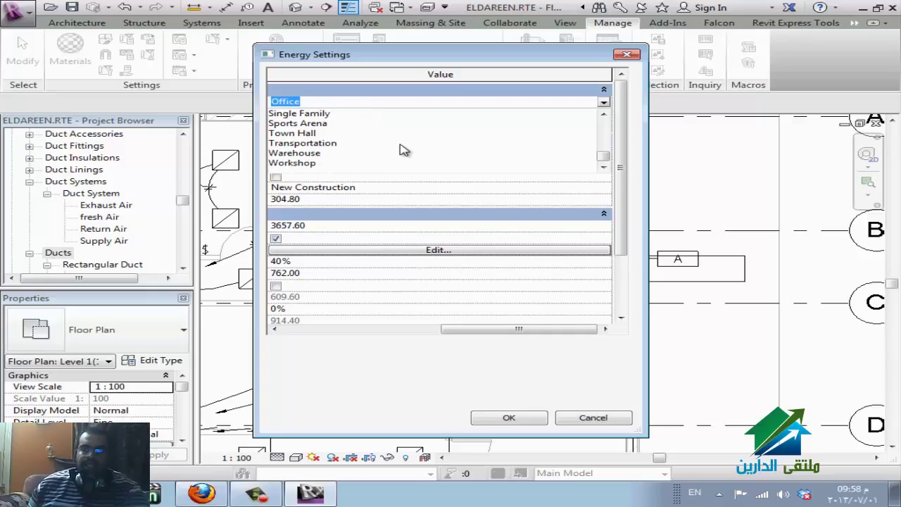
scroll(403, 150, up, 7)
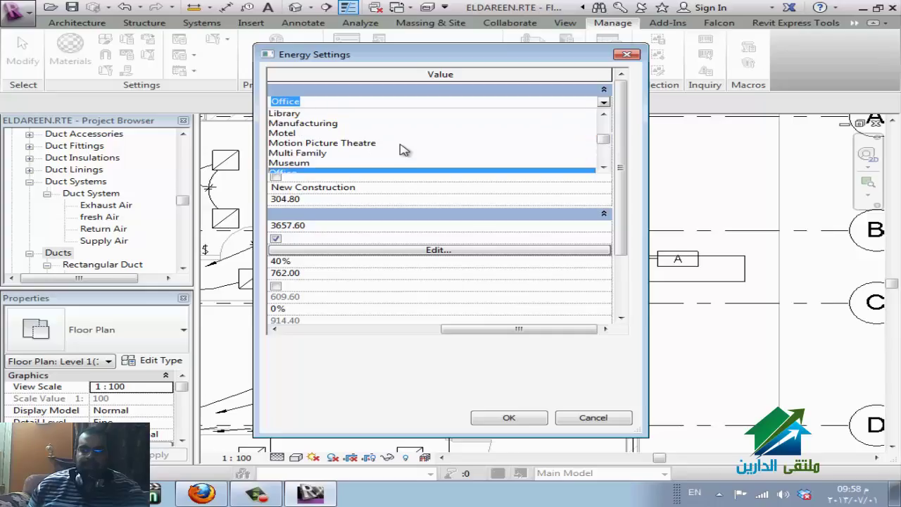
scroll(403, 150, up, 1)
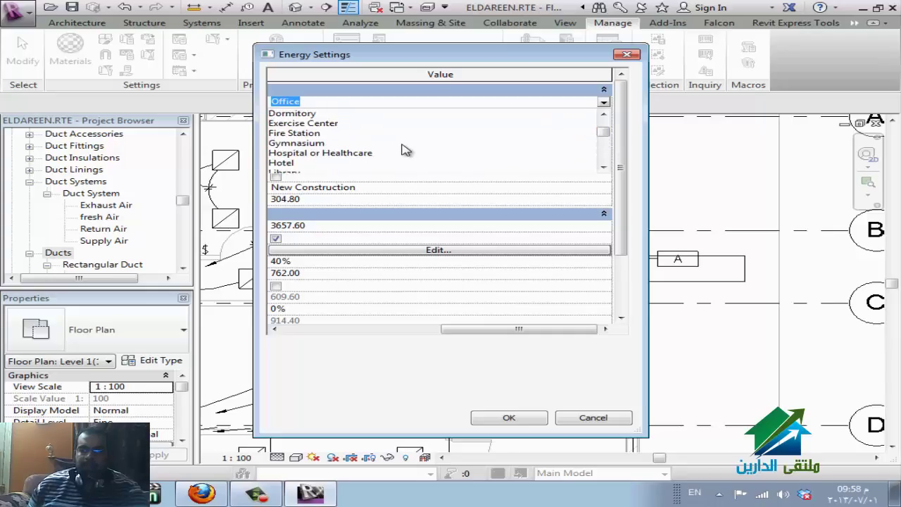
click(637, 206)
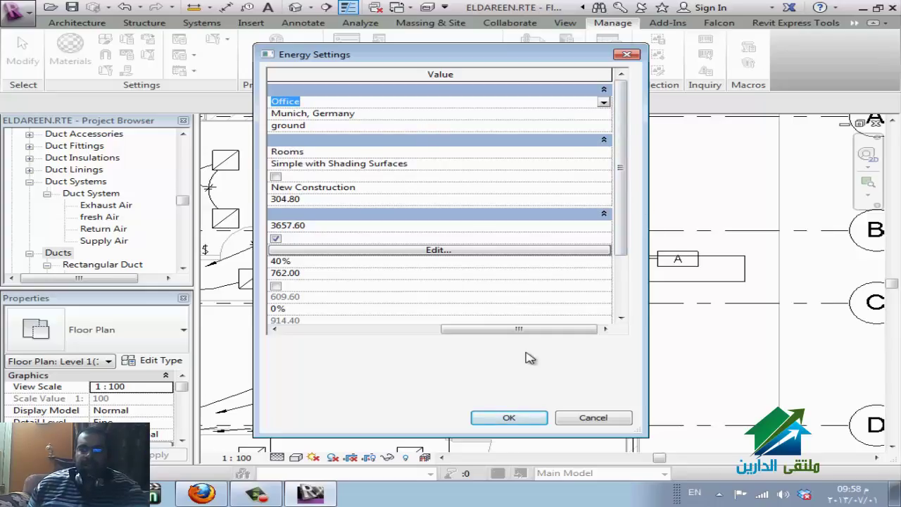
drag(464, 329, 282, 335)
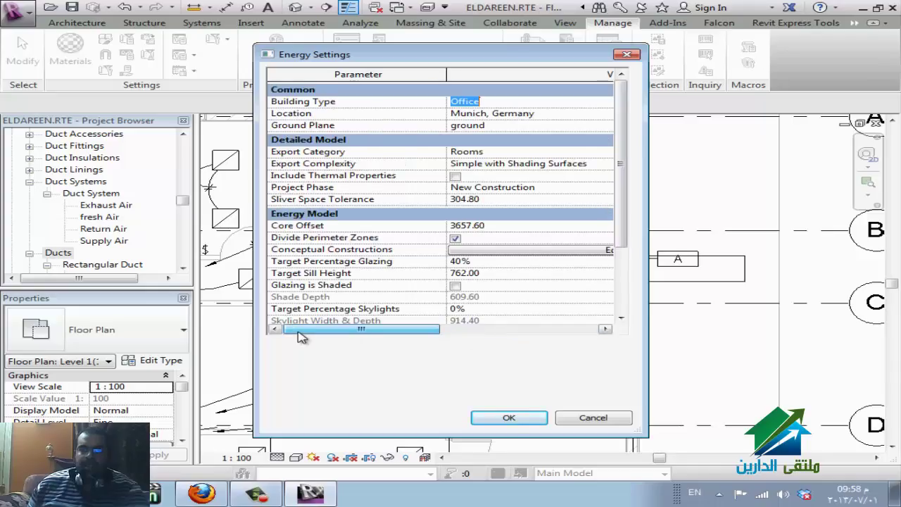
Set the Ground Plane to Level 1.
click(549, 130)
click(603, 127)
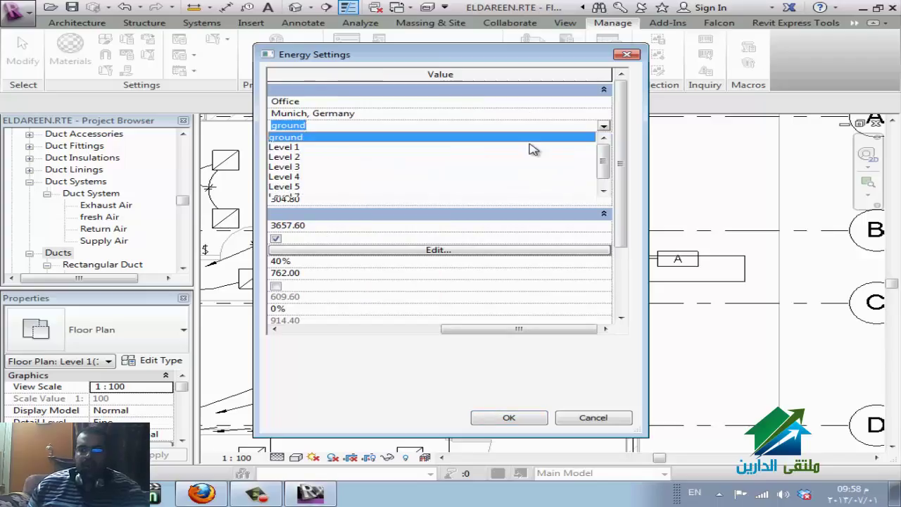
click(498, 148)
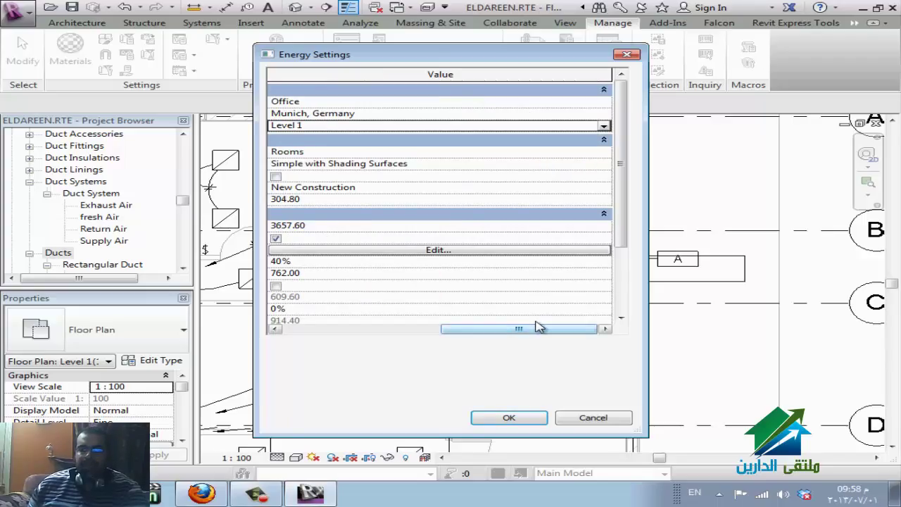
drag(537, 325, 302, 339)
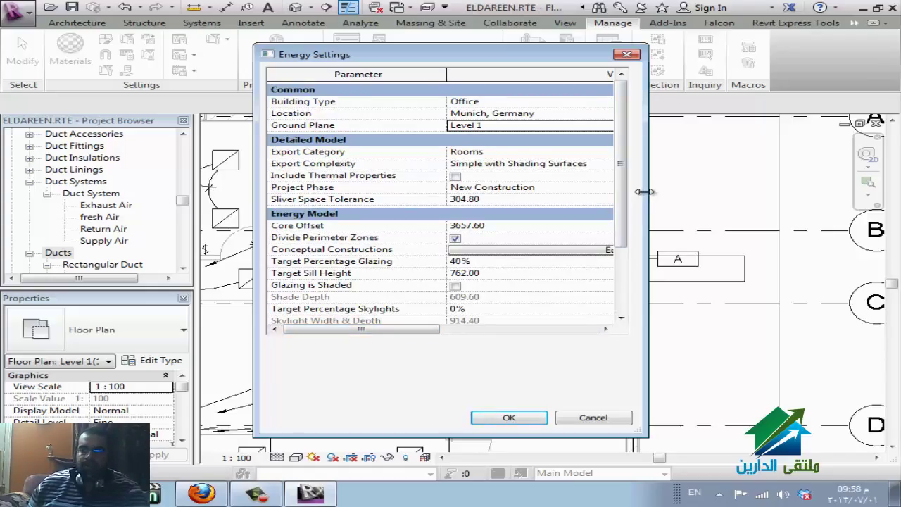
drag(644, 191, 785, 191)
Check the Export Category options, leaving it as Rooms.
click(745, 153)
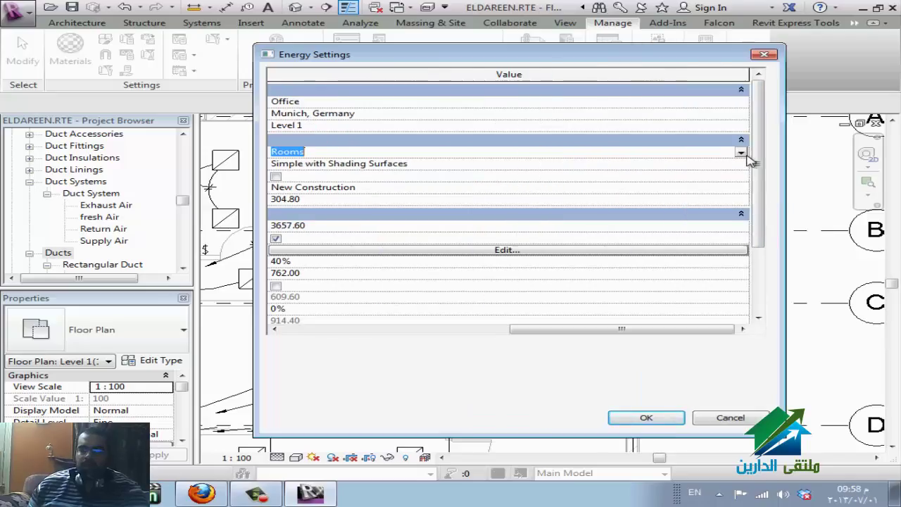
click(741, 153)
click(741, 153)
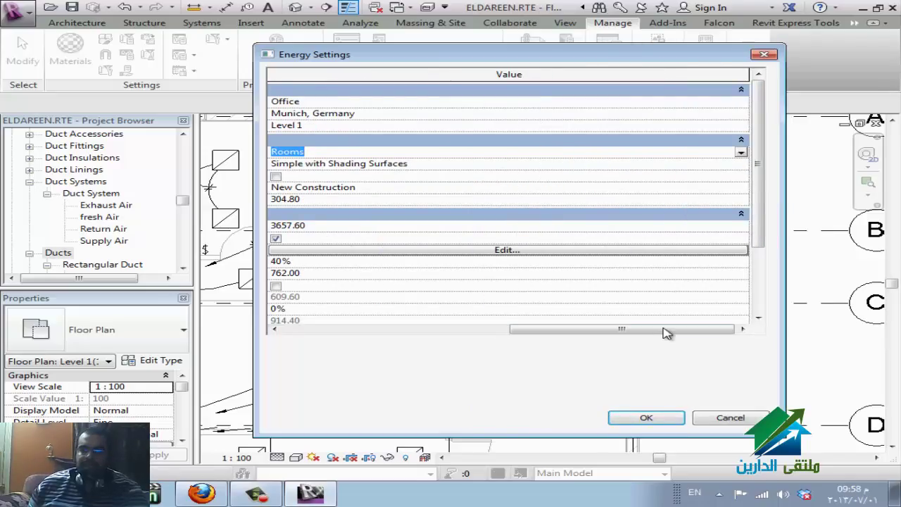
drag(665, 332, 396, 331)
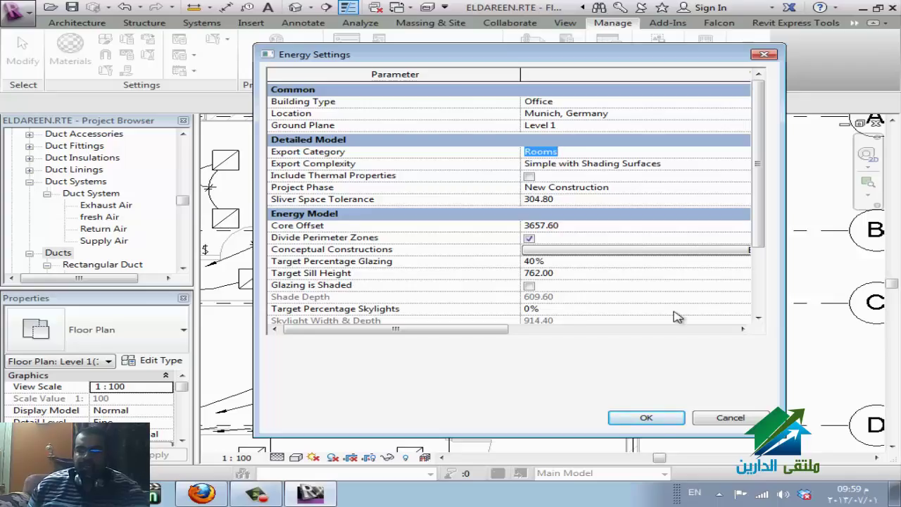
scroll(758, 239, down, 2)
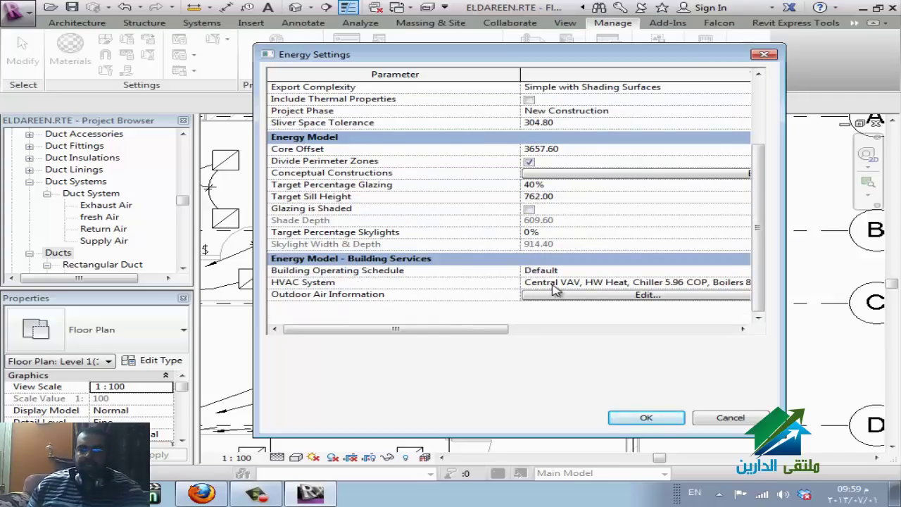
Inspect the HVAC System types, leave Central VAV, HW Heat, and cancel Energy Settings.
click(713, 283)
click(712, 283)
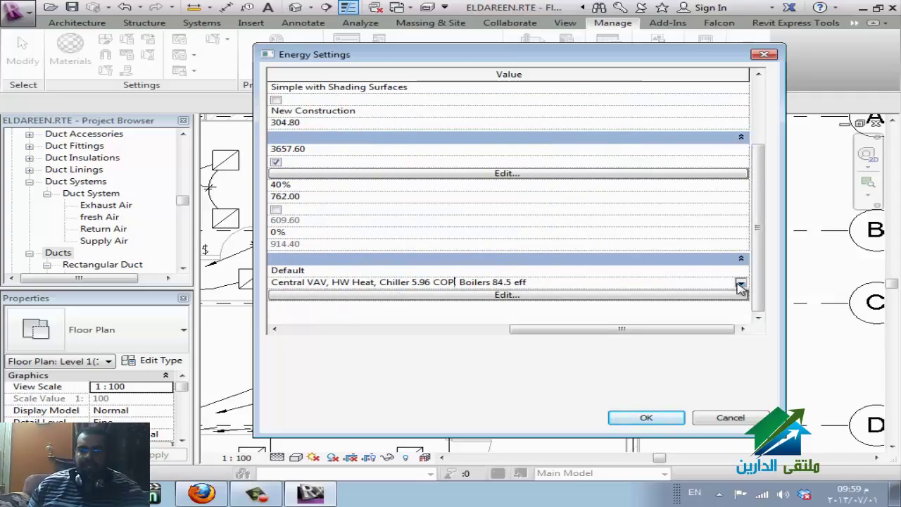
click(740, 283)
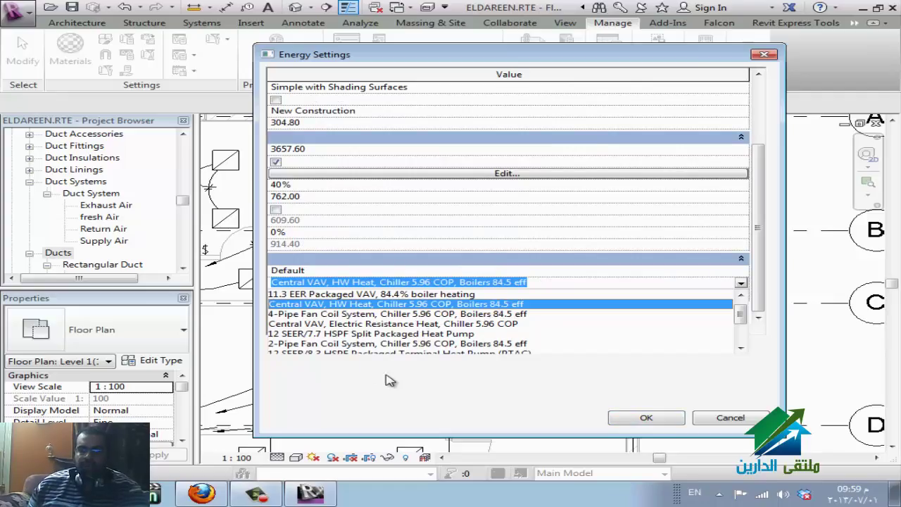
scroll(373, 344, down, 2)
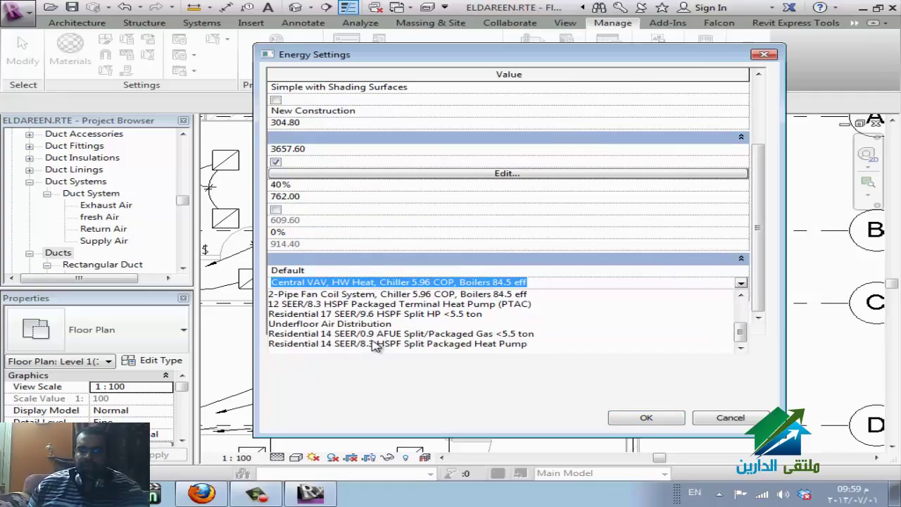
click(372, 392)
drag(510, 329, 295, 339)
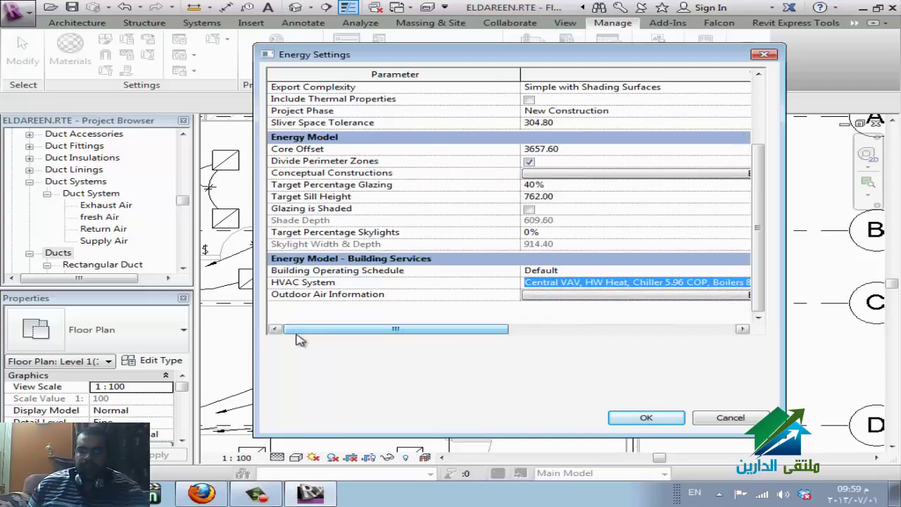
click(721, 422)
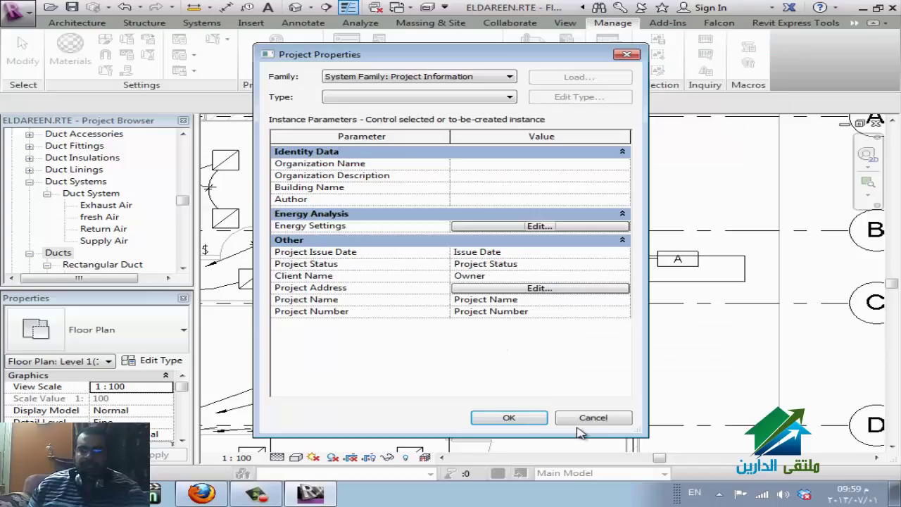
Cancel Project Properties, open Project Parameters and select Sub-Discipline.
click(592, 418)
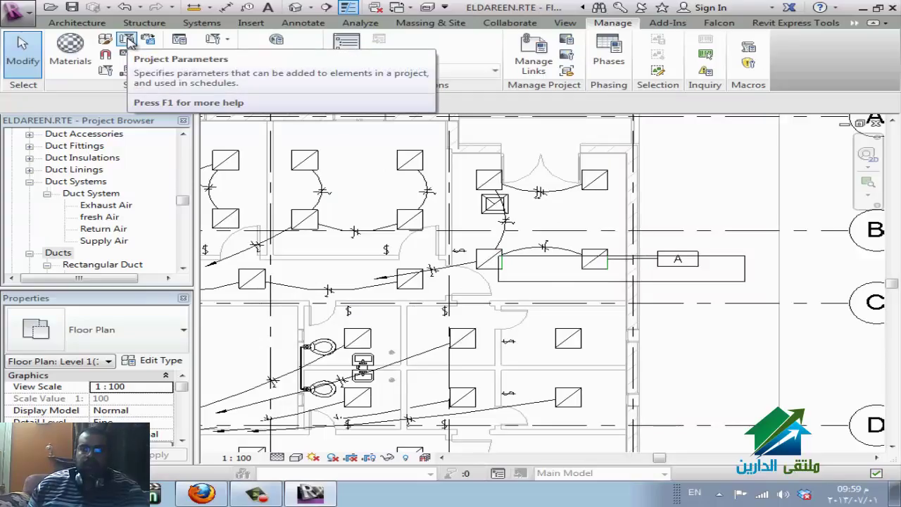
click(127, 40)
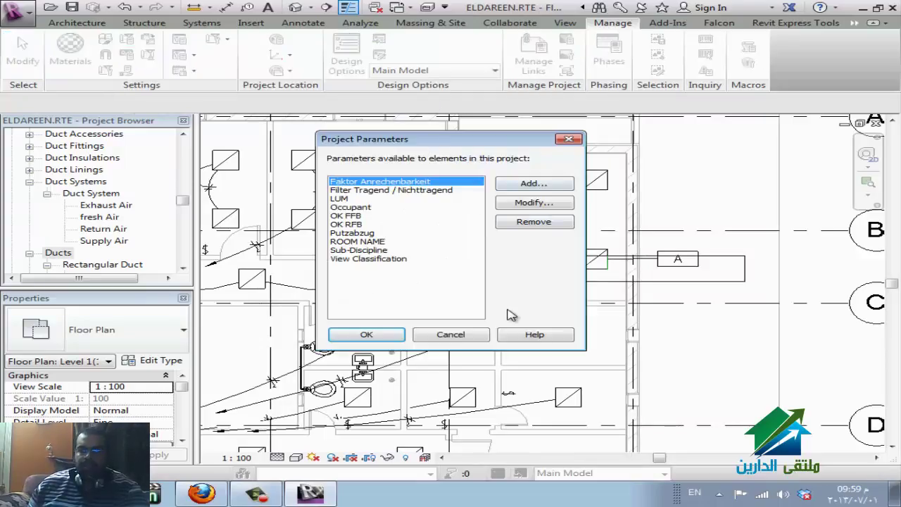
click(375, 251)
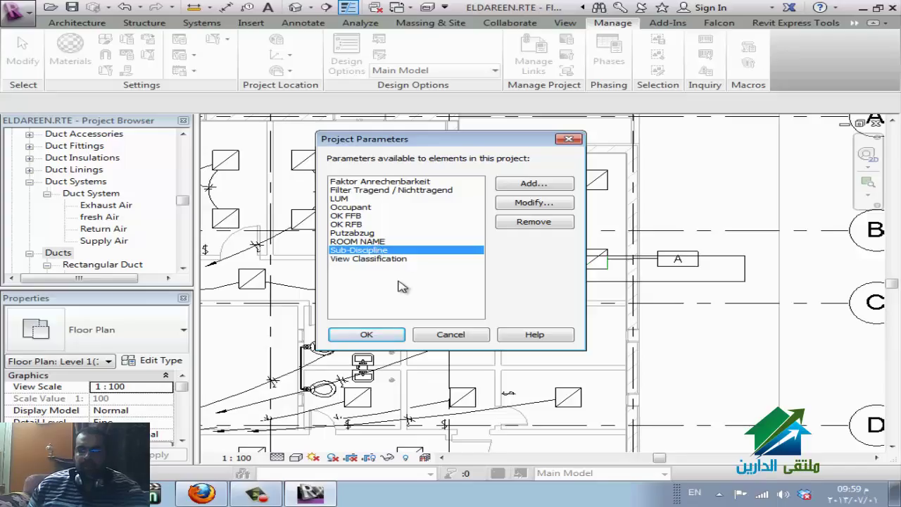
Add a new project parameter named SUPDIS applied to the Views category.
click(539, 188)
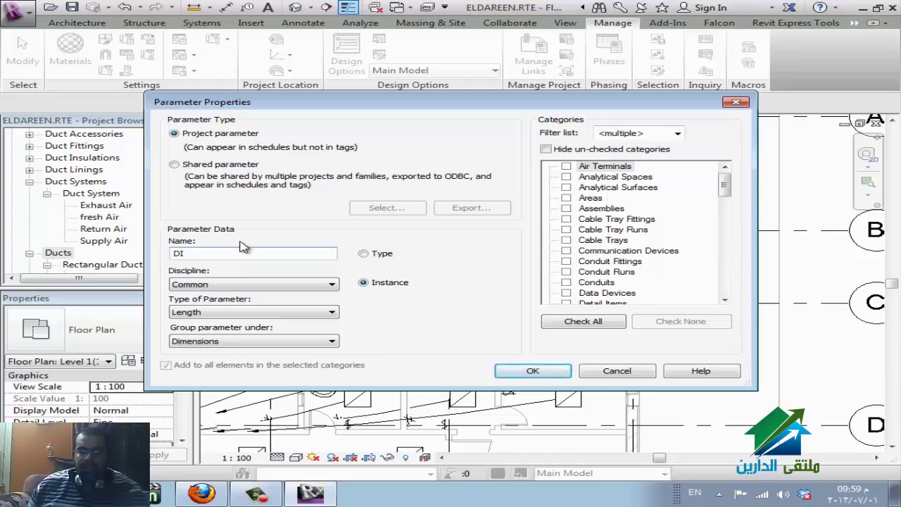
text(DI)
key(BackSpace)
key(BackSpace)
text(S)
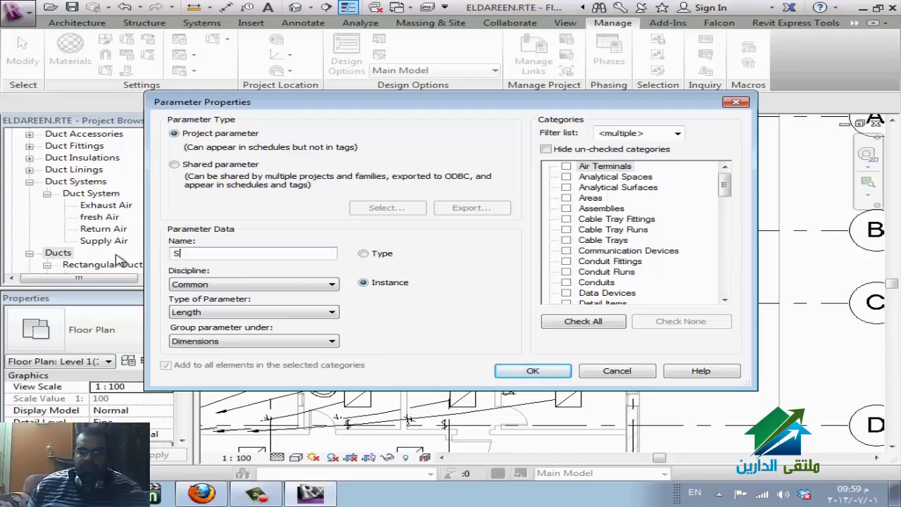
text(UPDIS)
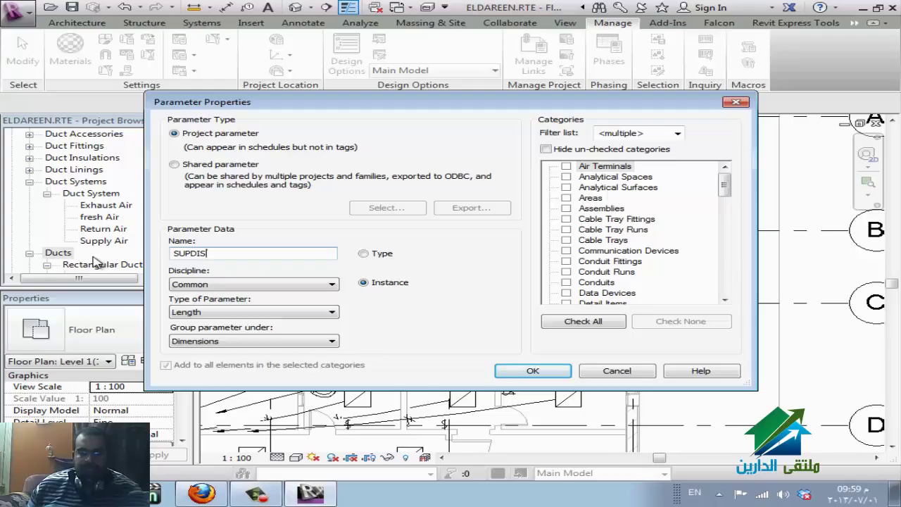
click(332, 313)
click(332, 313)
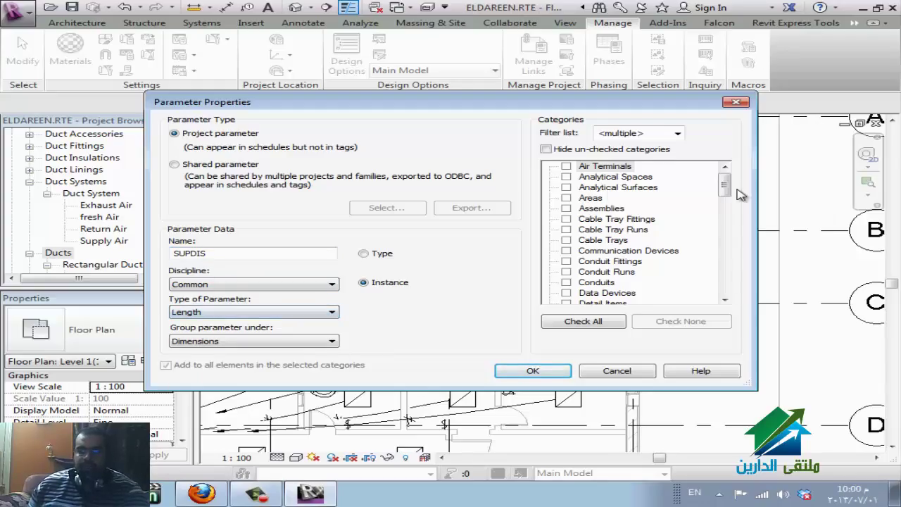
drag(728, 191, 726, 289)
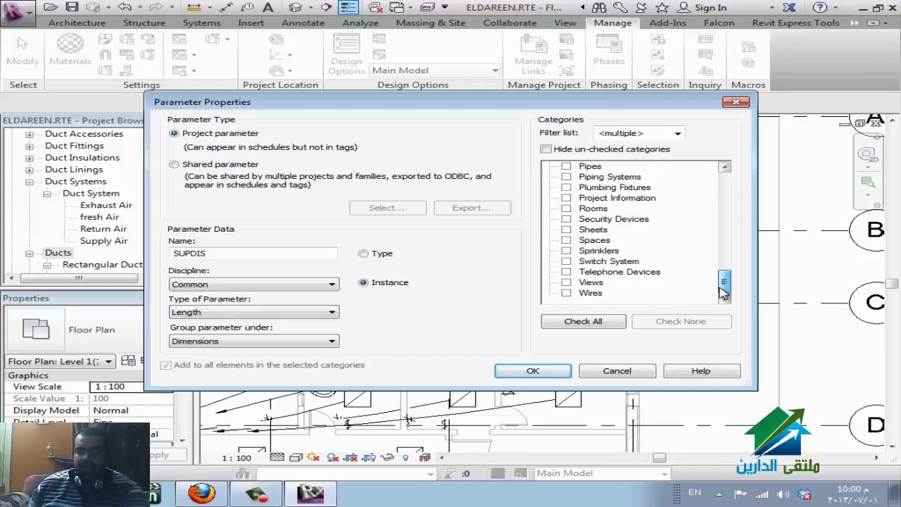
click(567, 282)
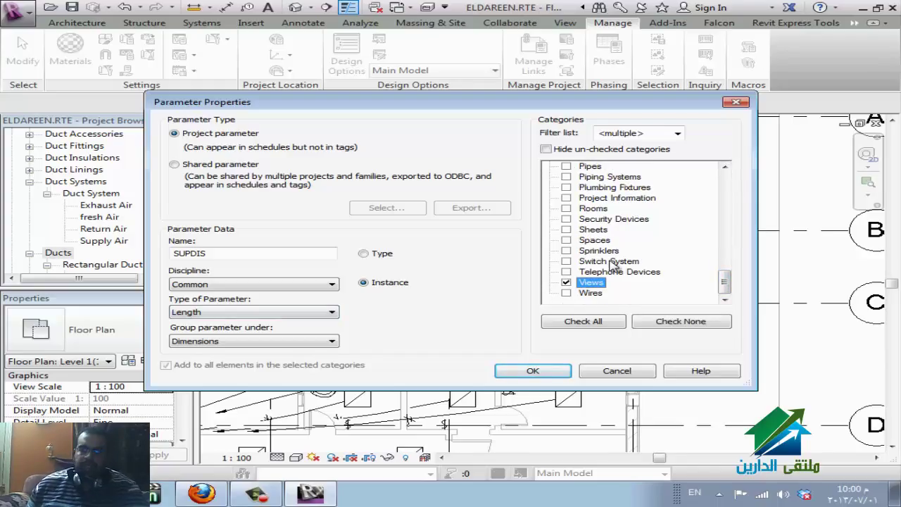
Set discipline Common, type Text, group Graphics, then cancel the new parameter.
click(269, 285)
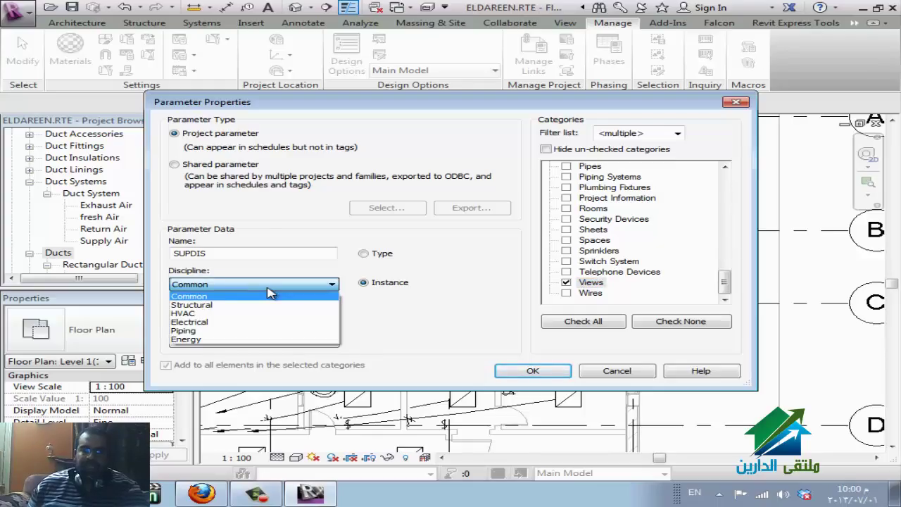
click(269, 295)
click(268, 313)
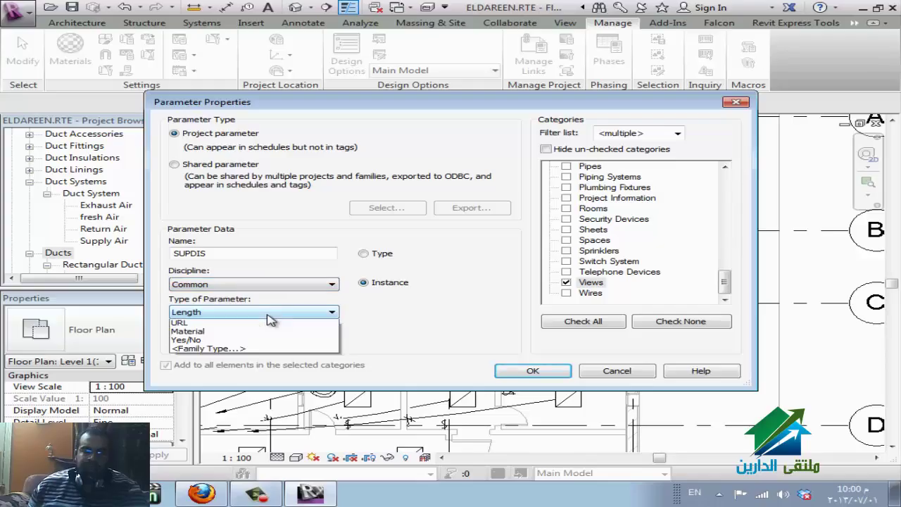
click(268, 325)
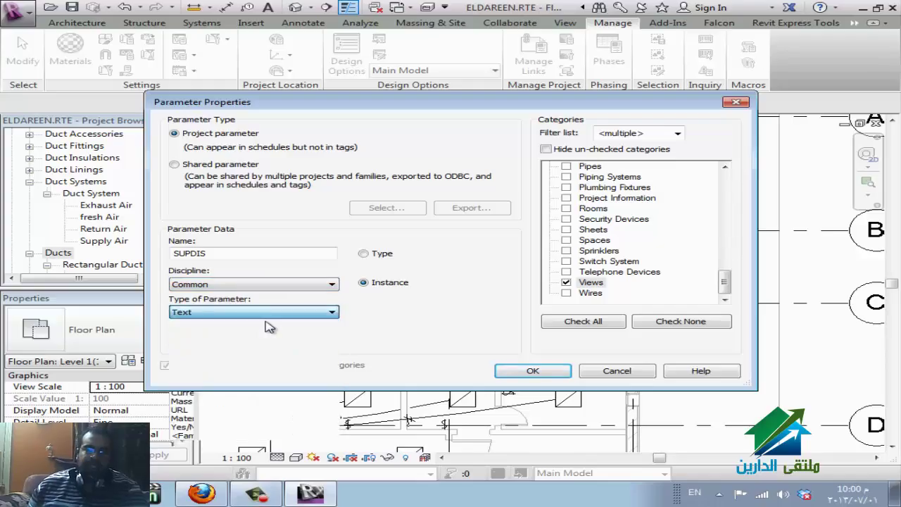
click(272, 344)
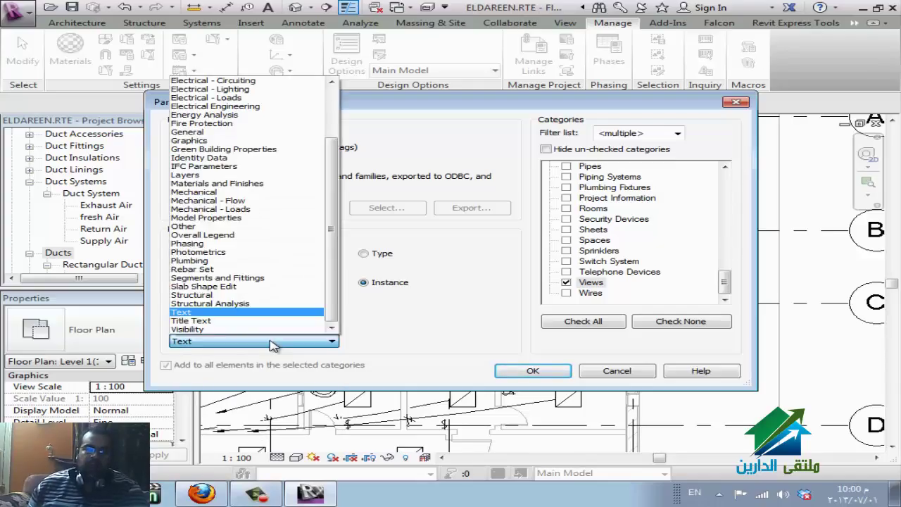
click(243, 144)
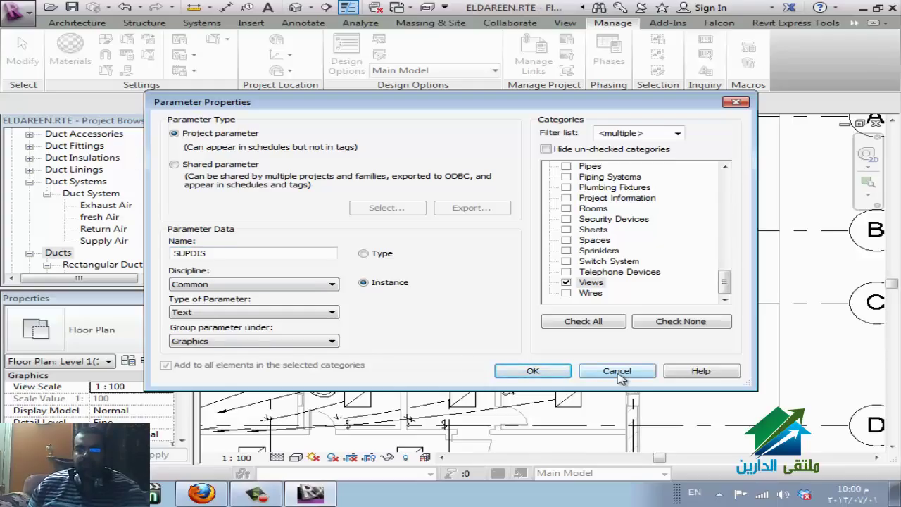
click(590, 210)
scroll(609, 267, up, 6)
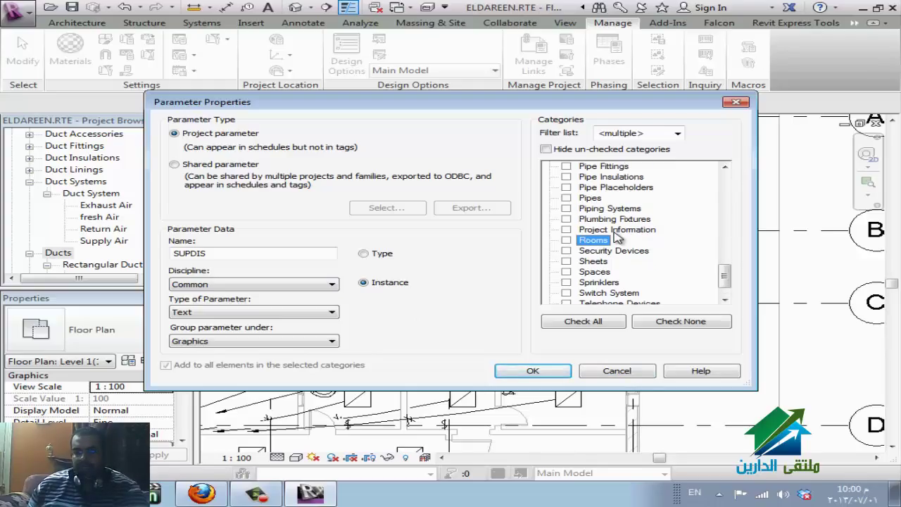
scroll(605, 236, up, 2)
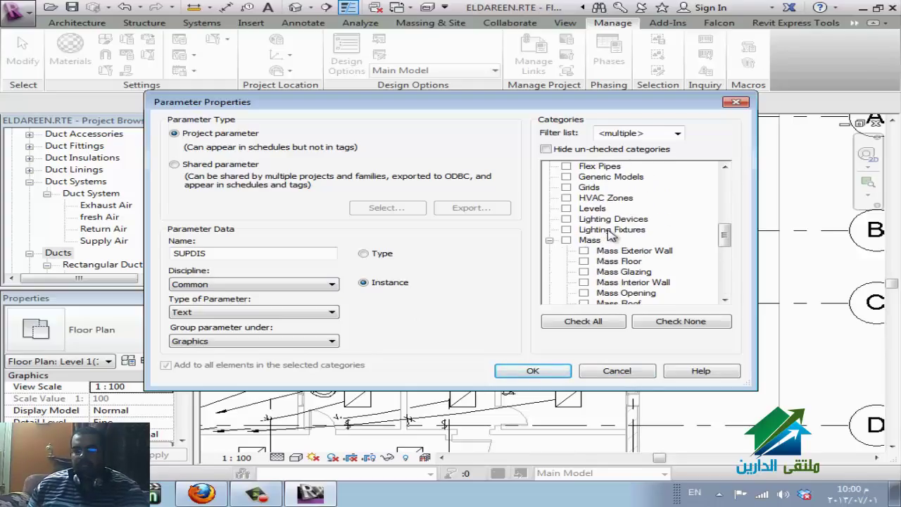
click(604, 375)
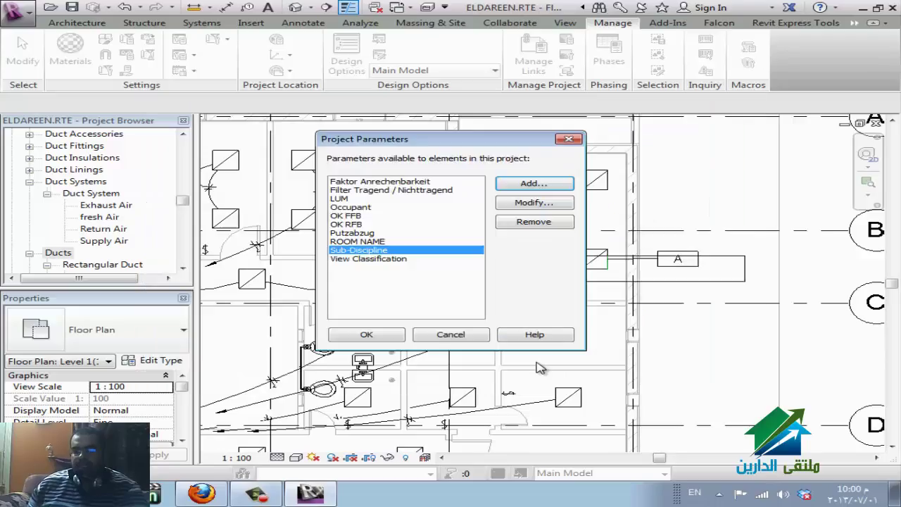
Close Project Parameters, then view and close the Project Units settings.
click(449, 336)
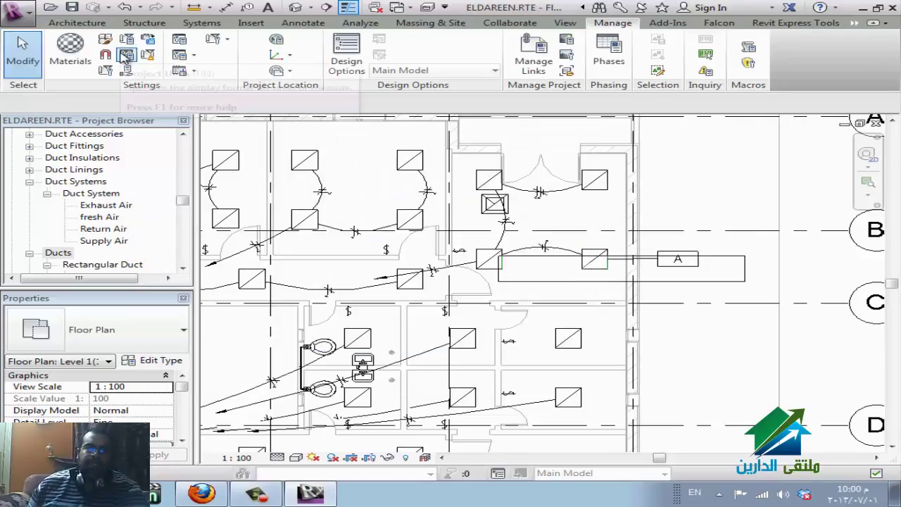
click(125, 56)
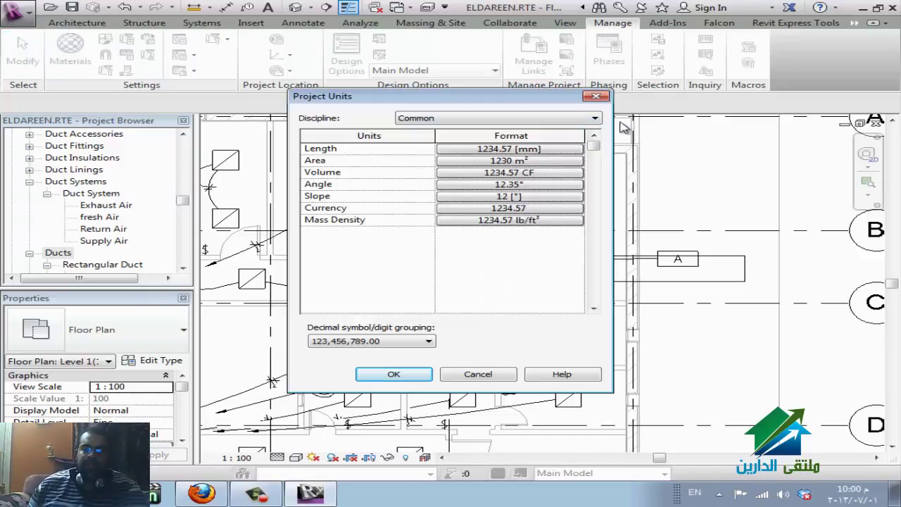
click(596, 97)
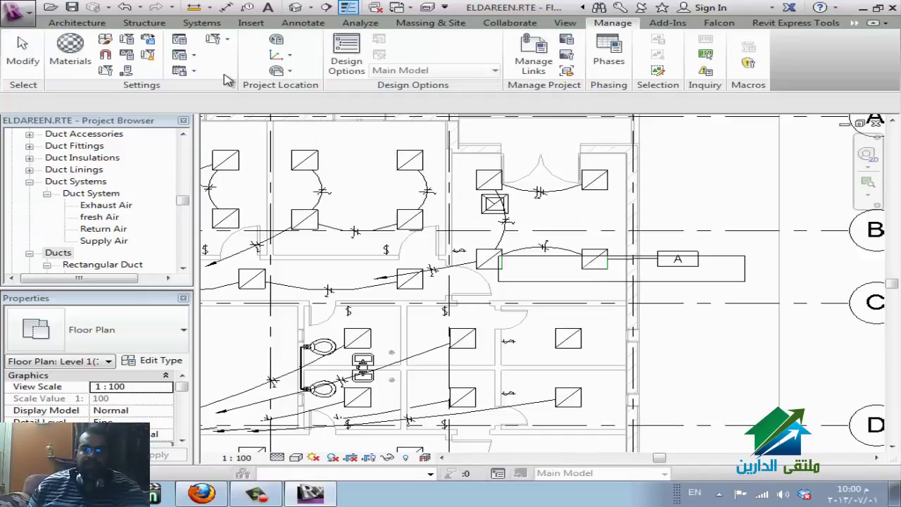
Open Shared Parameters, dismiss the missing-file error, check the file path, and close it.
click(127, 71)
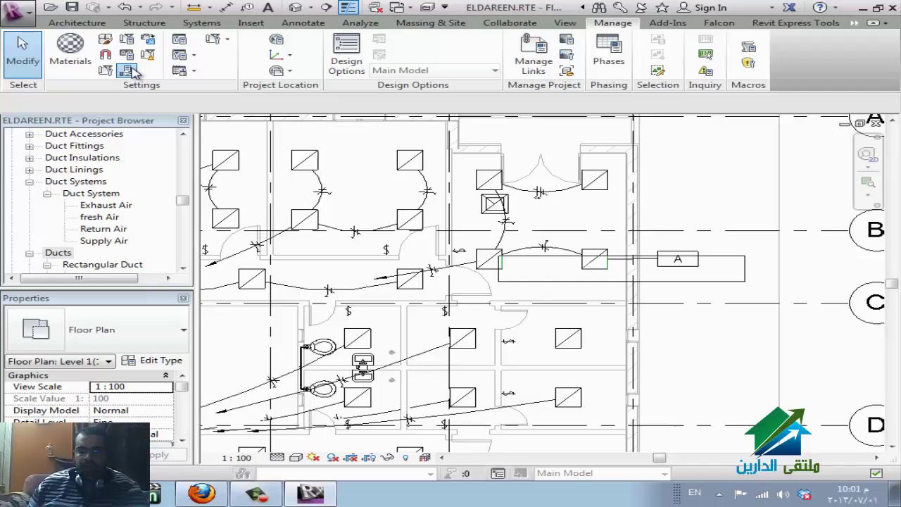
click(133, 71)
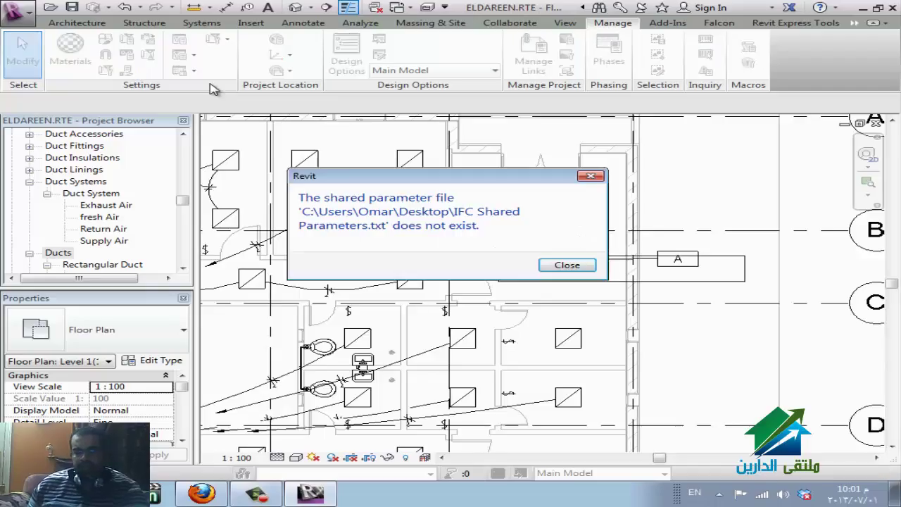
click(566, 265)
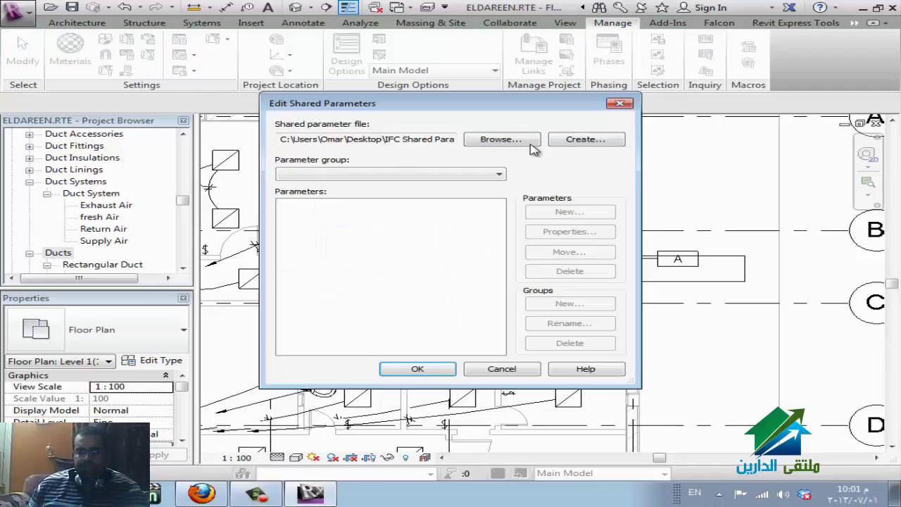
drag(378, 139, 491, 138)
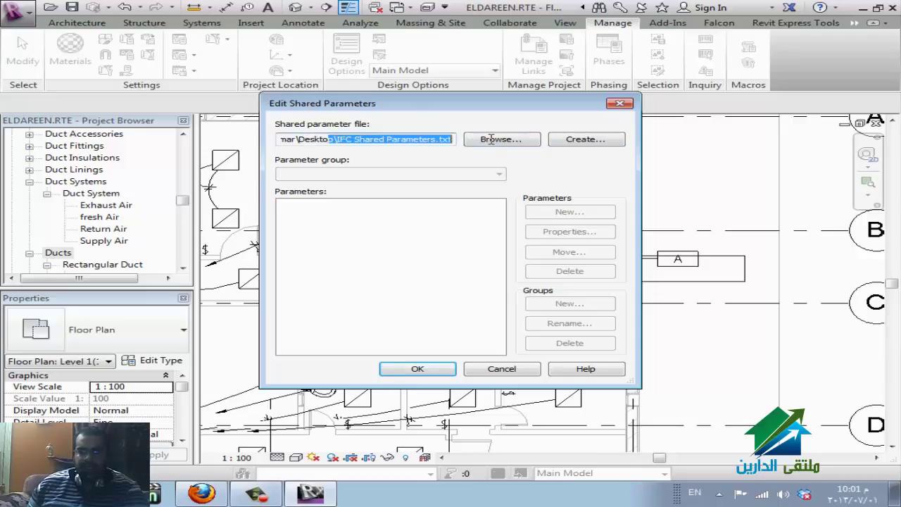
click(619, 103)
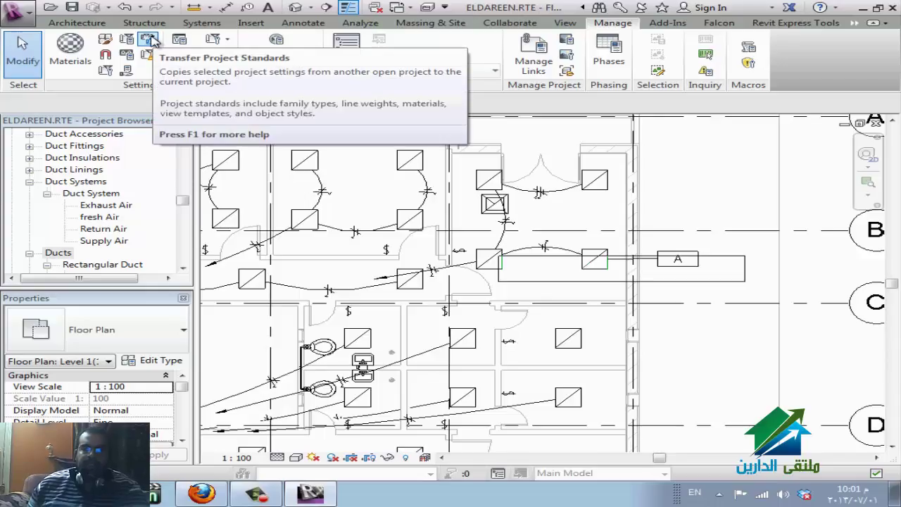
Preview Transfer Project Standards from Family3, scroll the items, and cancel without copying.
click(153, 41)
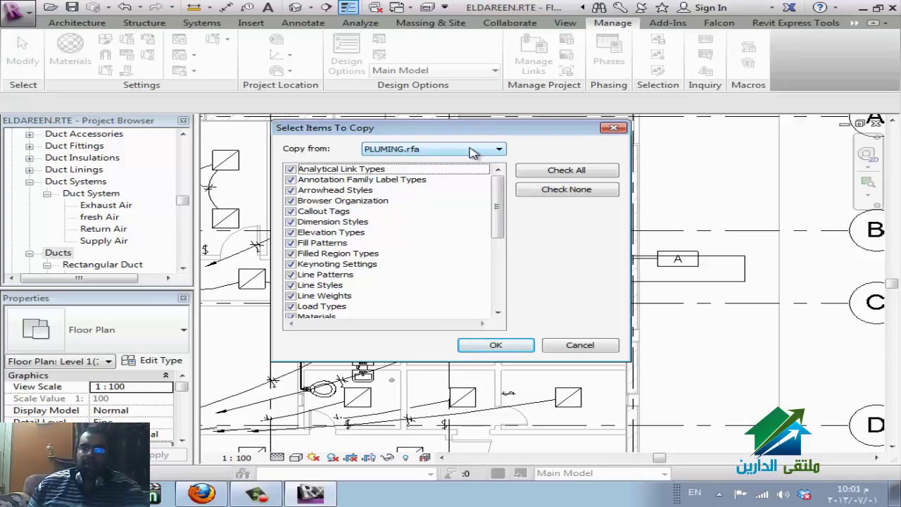
click(500, 149)
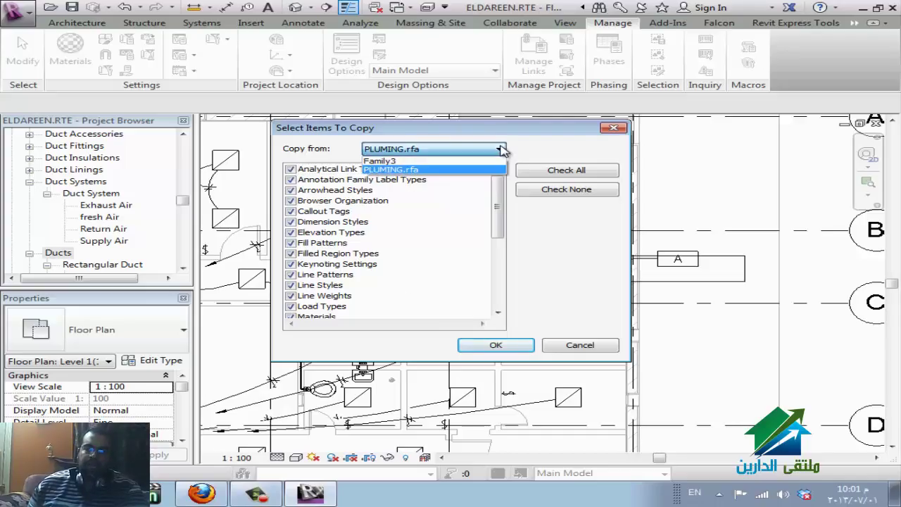
click(495, 160)
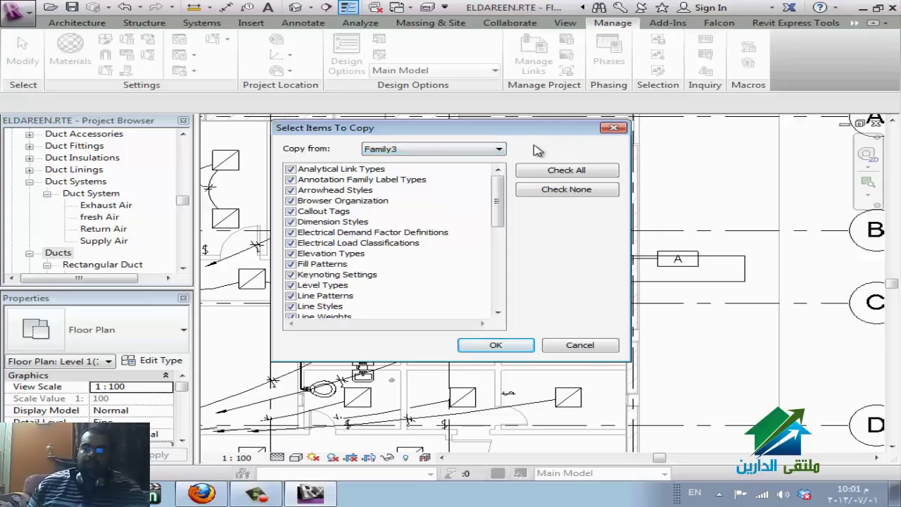
click(350, 298)
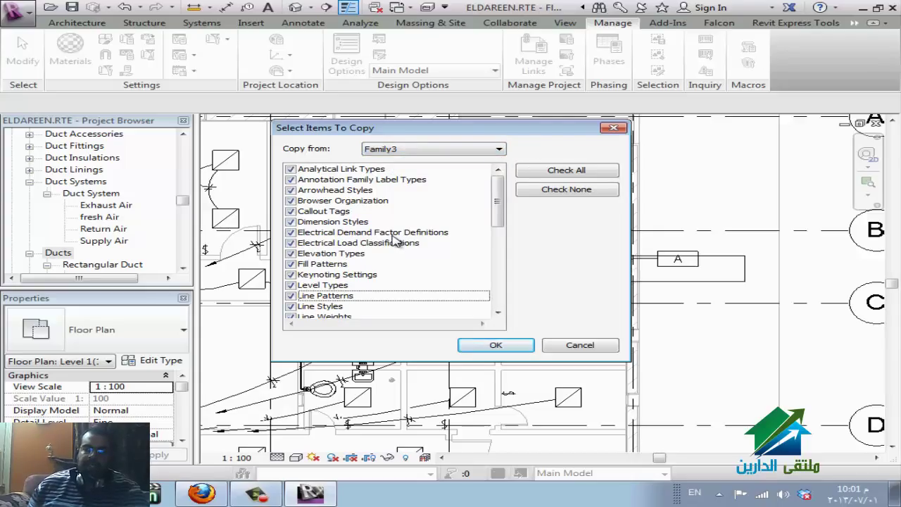
scroll(394, 240, down, 4)
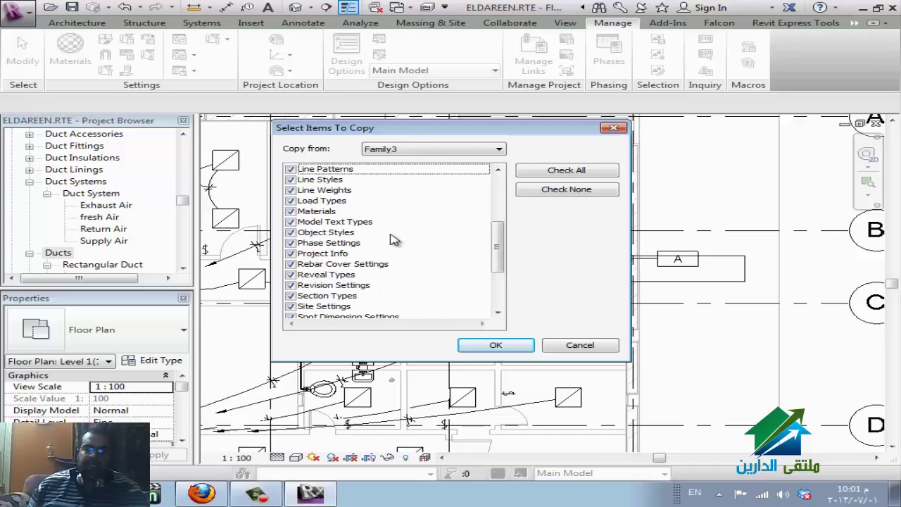
scroll(395, 240, down, 3)
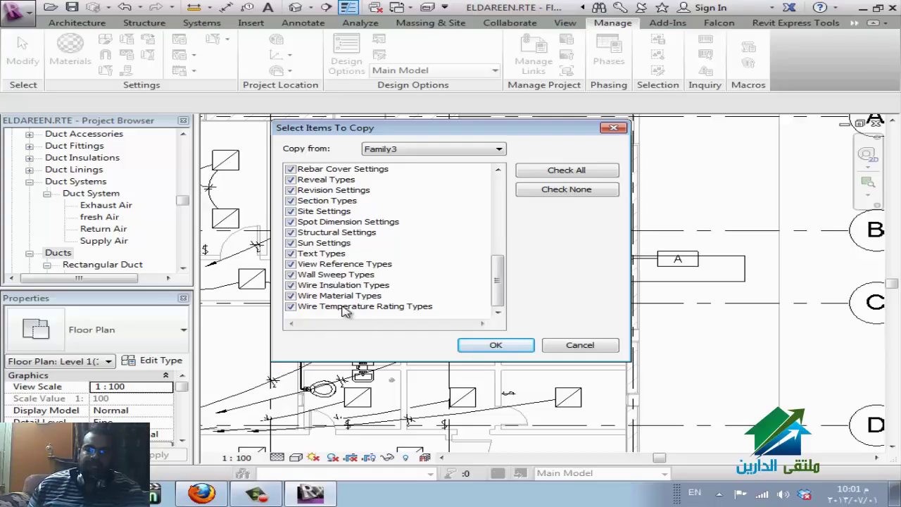
click(582, 345)
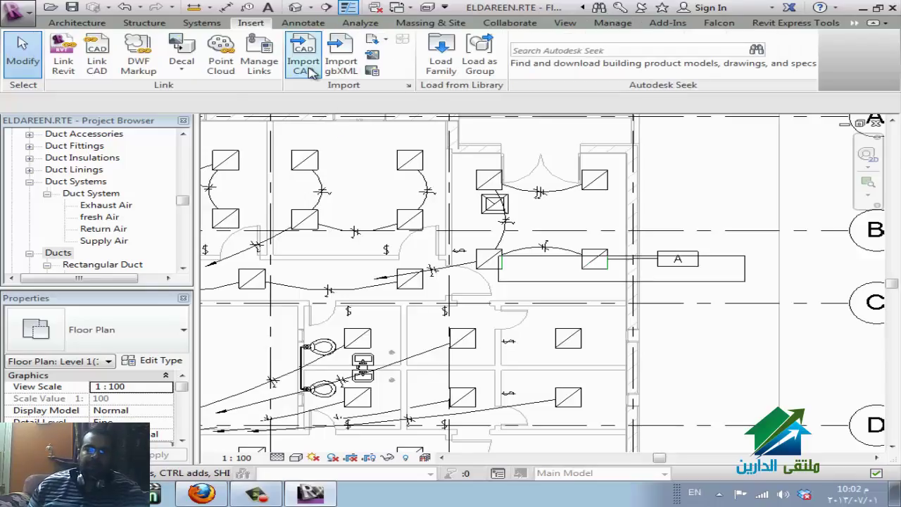
Start Insert Views from File, skipping the save reminder.
click(375, 39)
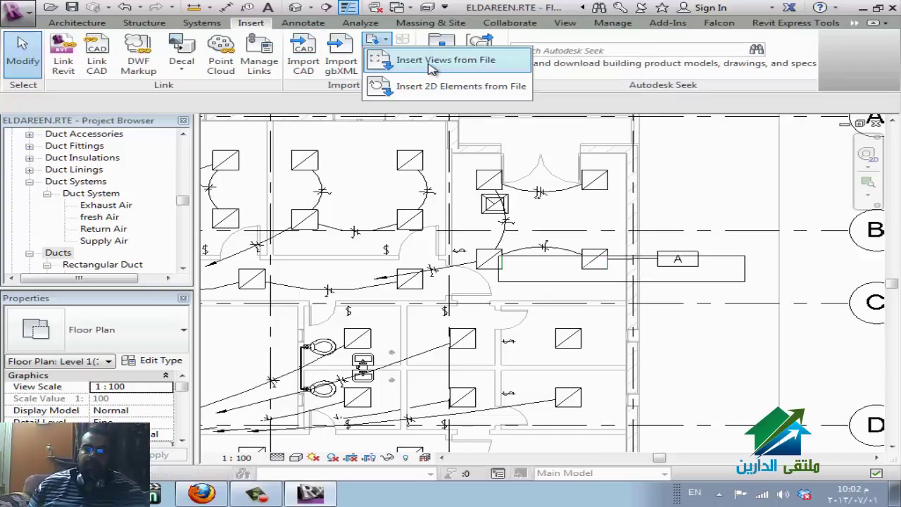
click(431, 61)
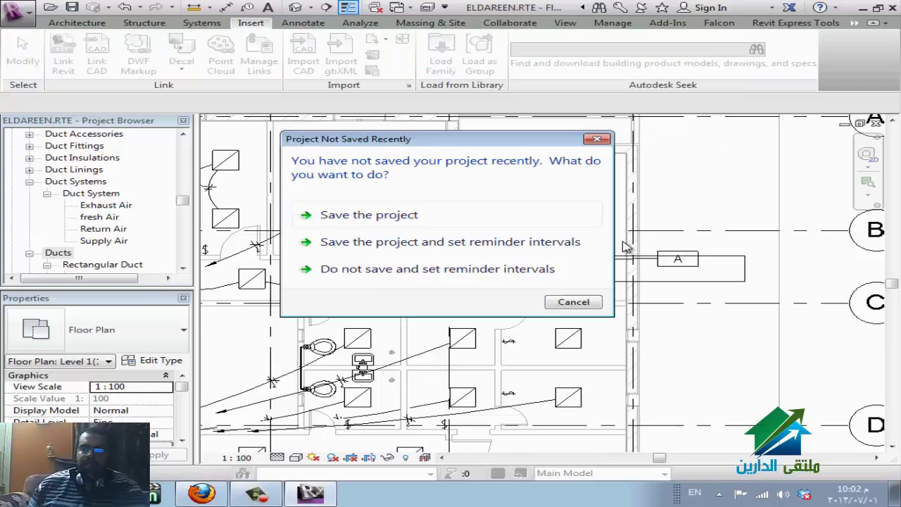
click(584, 304)
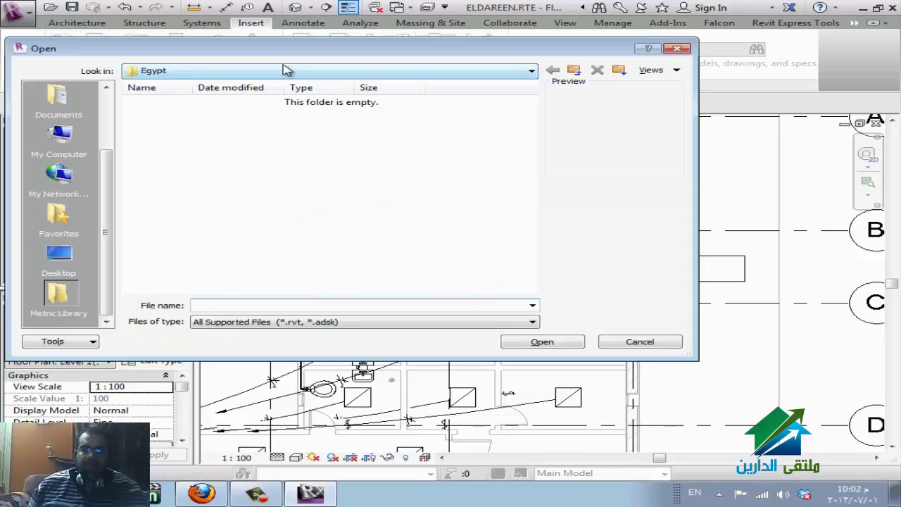
Browse to E:\REVIT\rvt and open Urban_House_MEP_-_2012.rvt.
click(287, 71)
click(290, 195)
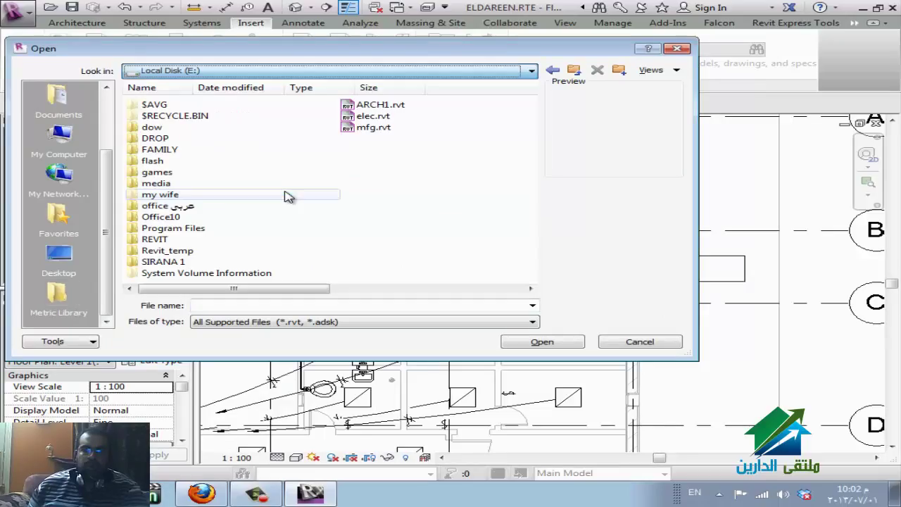
double_click(222, 241)
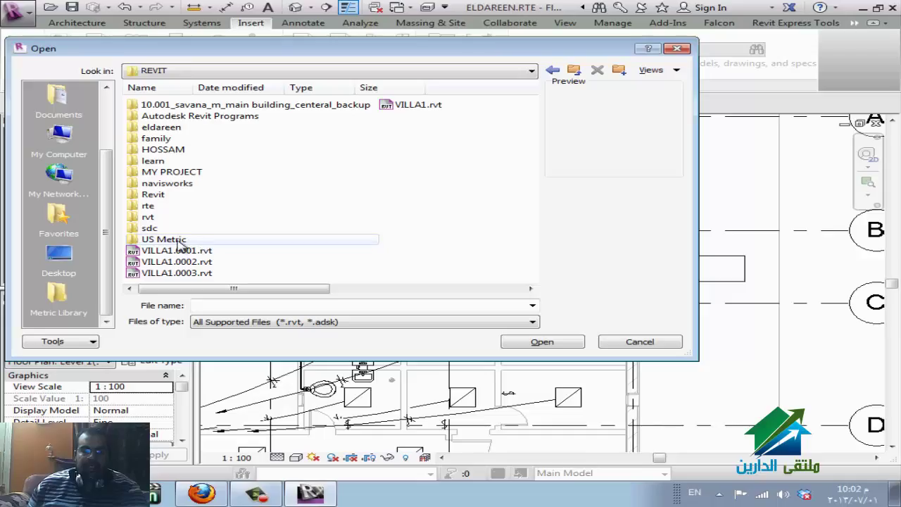
double_click(158, 218)
scroll(260, 234, down, 10)
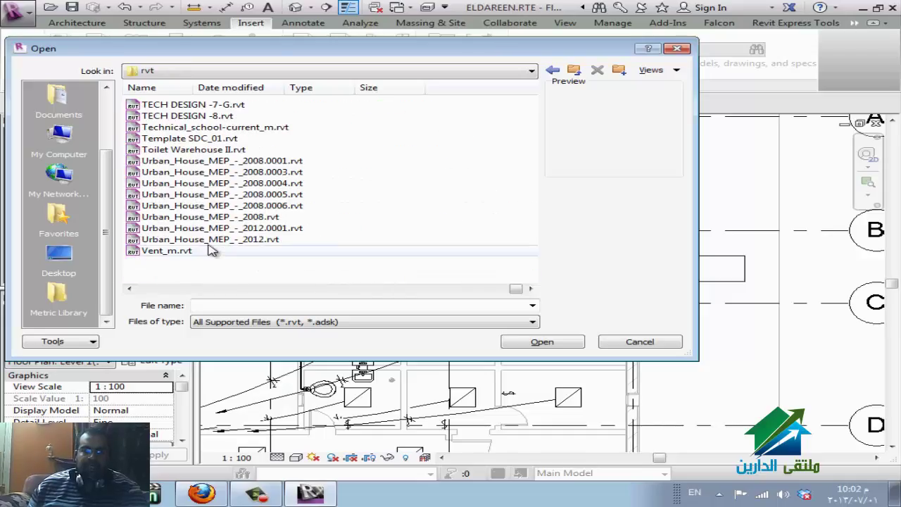
click(211, 239)
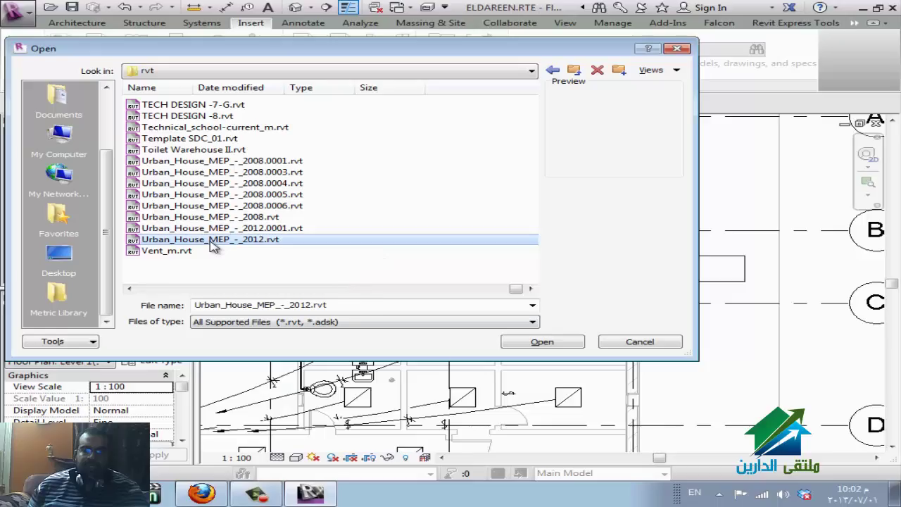
click(543, 342)
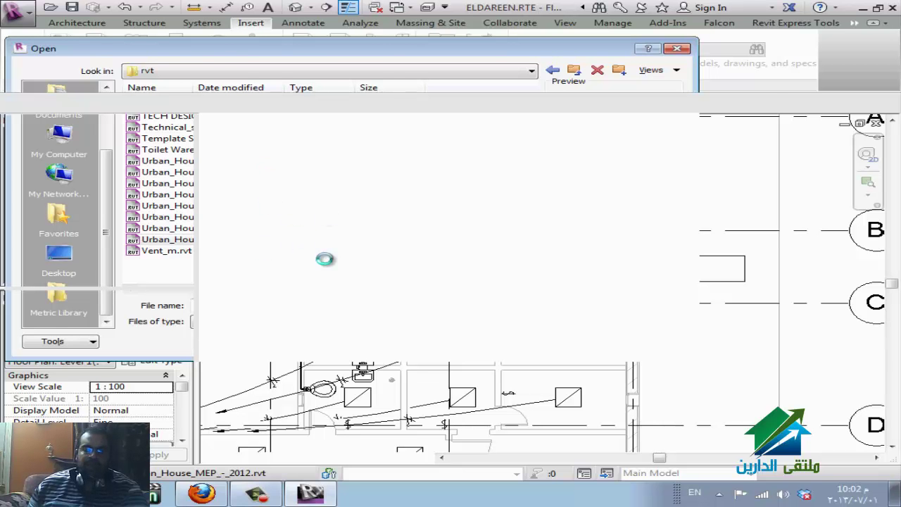
click(215, 495)
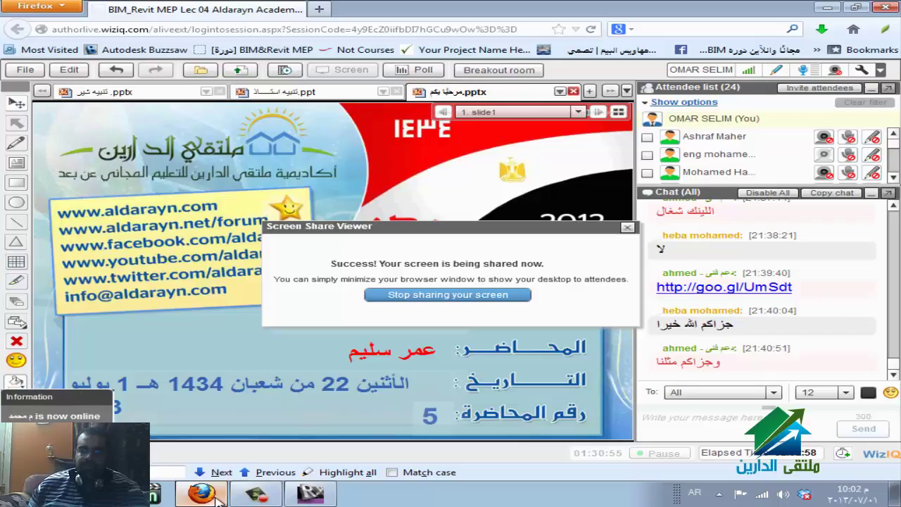
click(215, 495)
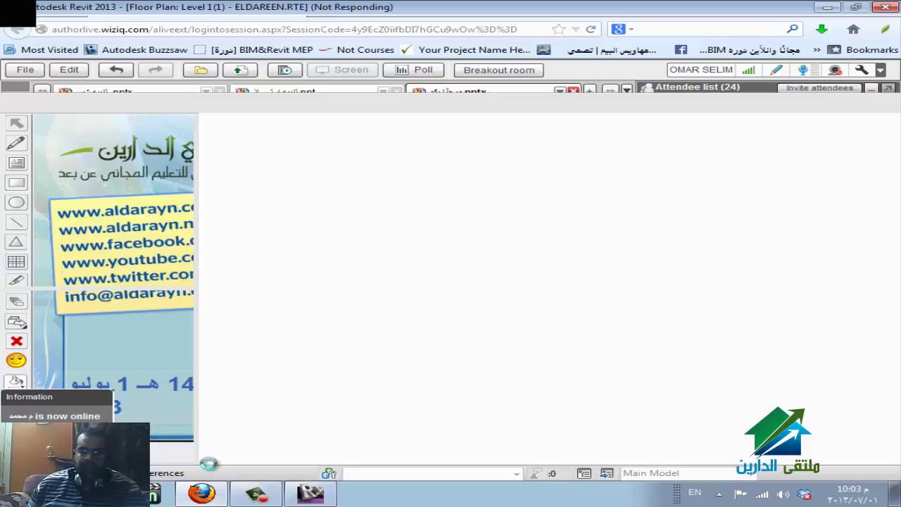
mouse_move(202, 494)
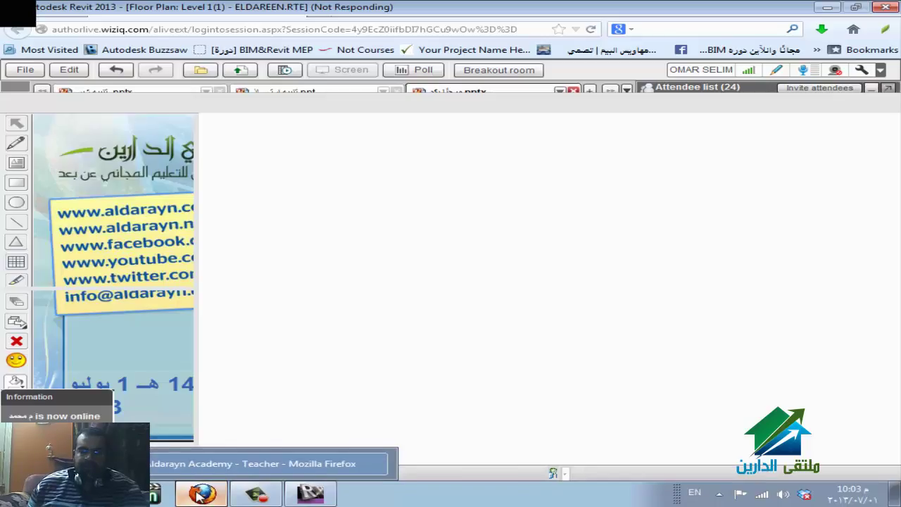
click(267, 463)
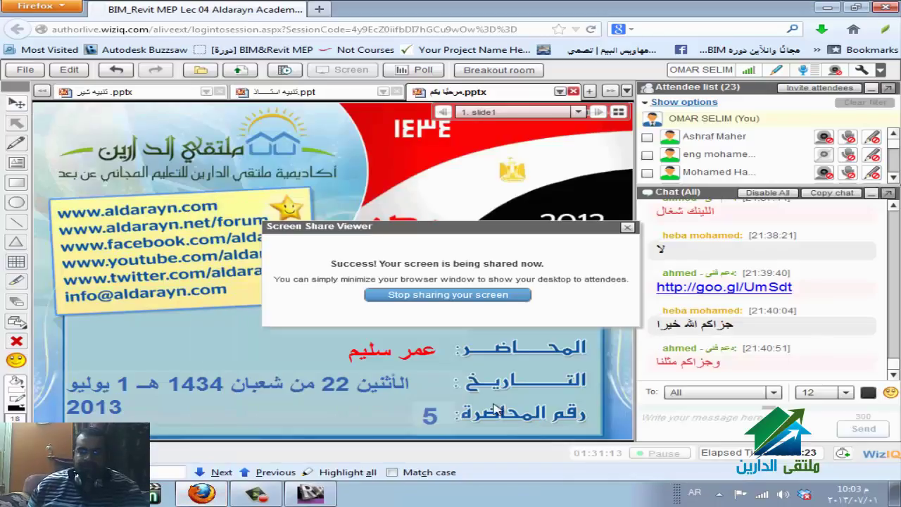
click(204, 495)
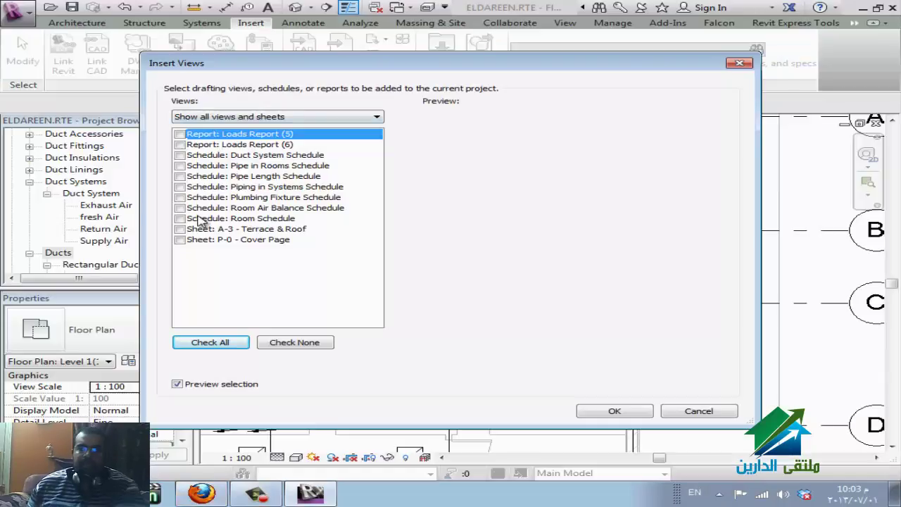
Import Duct System, Pipe in Rooms, Pipe Length, Piping in Systems, Plumbing Fixture, Room Air Balance and Room schedules.
click(180, 165)
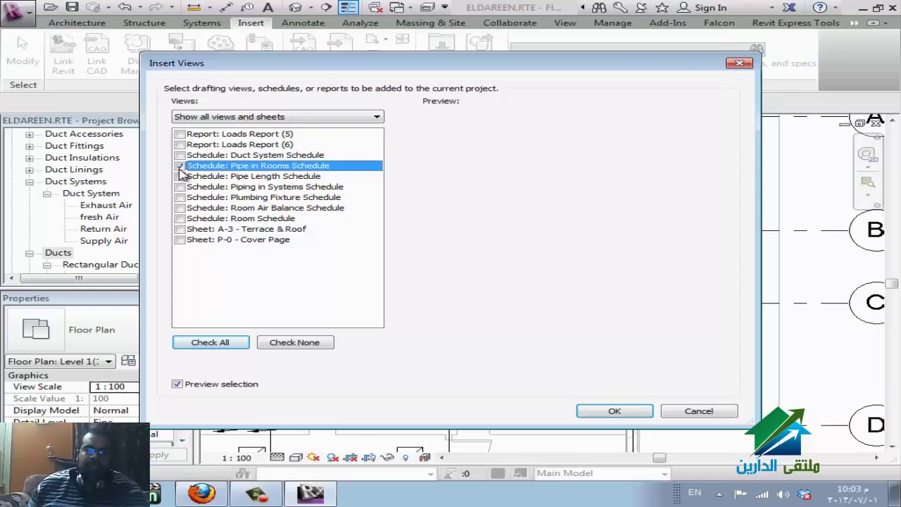
click(180, 175)
click(180, 186)
click(179, 197)
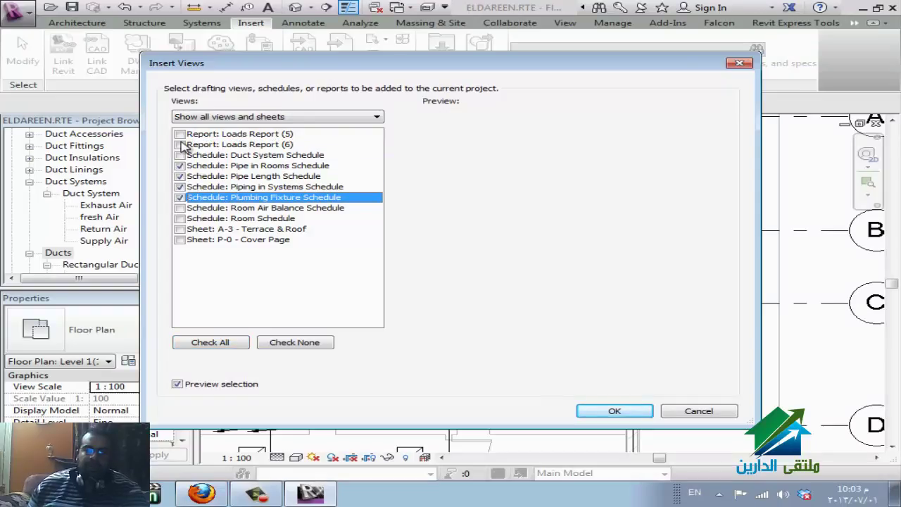
click(179, 208)
click(180, 218)
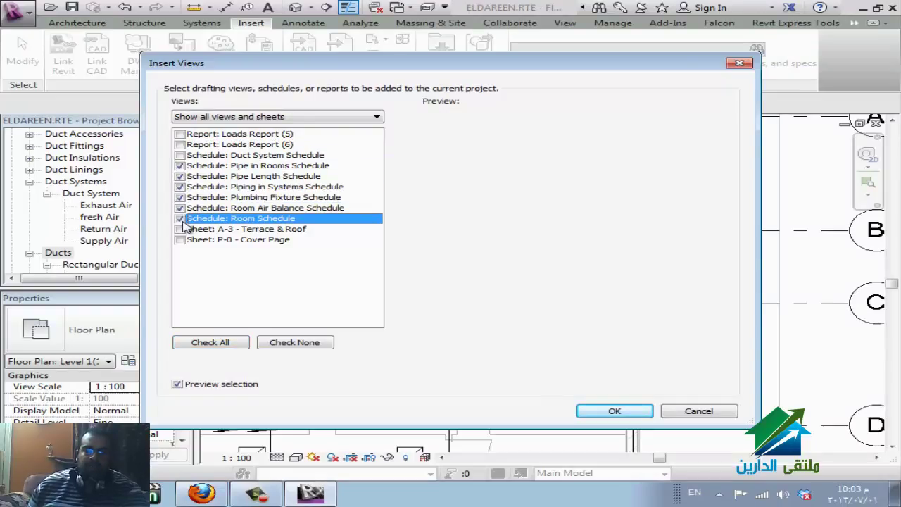
click(179, 165)
click(180, 155)
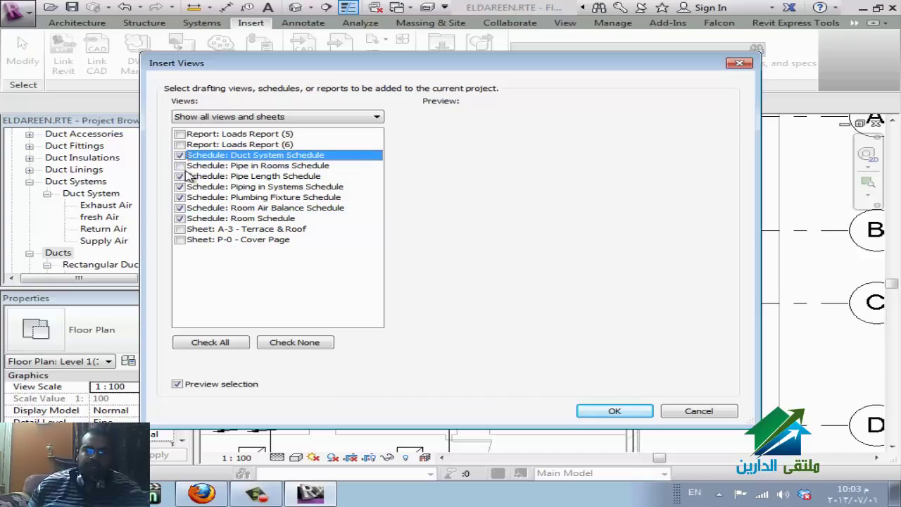
click(186, 169)
click(180, 165)
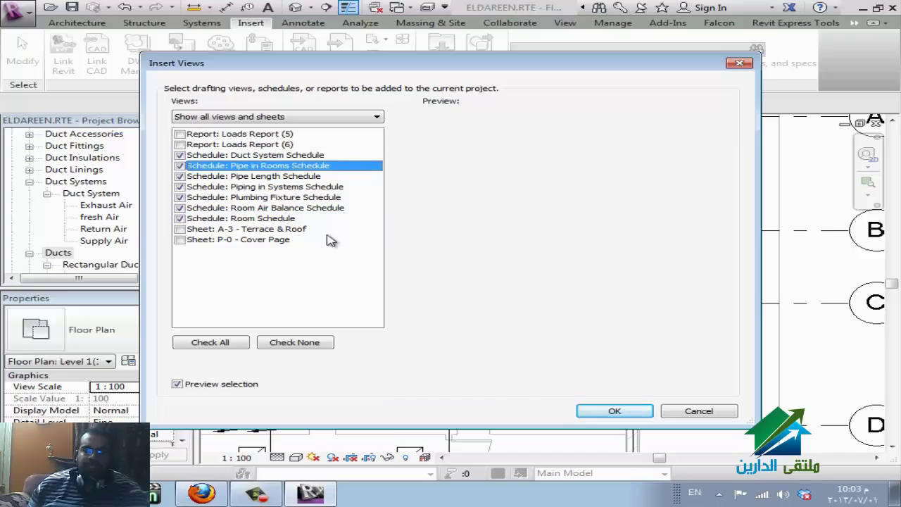
click(583, 411)
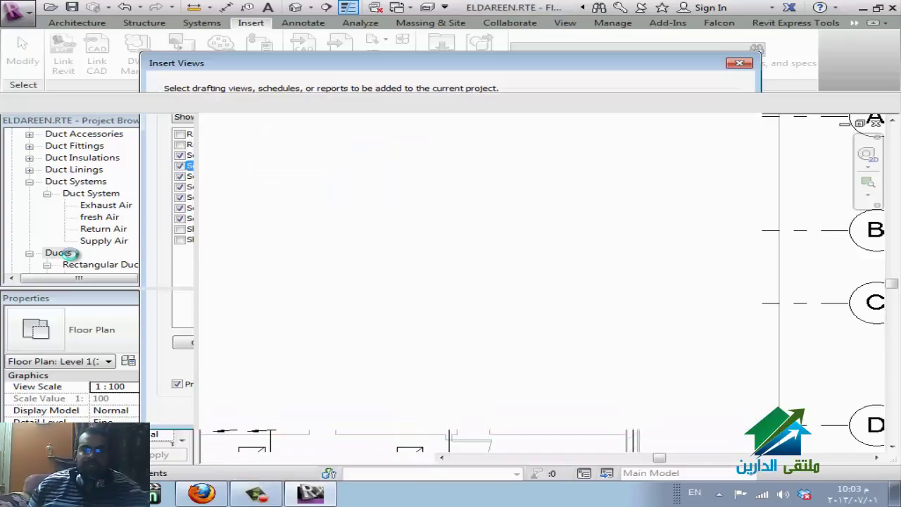
click(495, 306)
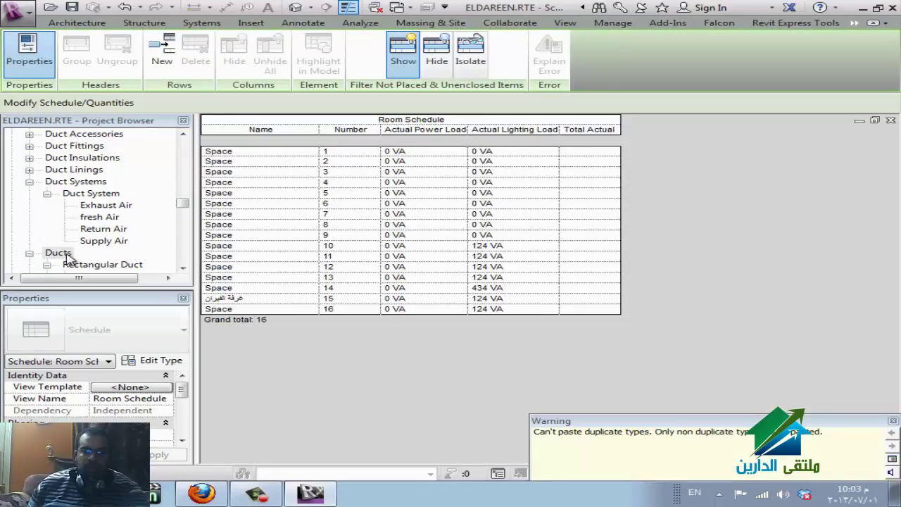
Browse the new schedules, open Pipe in Rooms Schedule, then close it and Room Schedule.
click(66, 253)
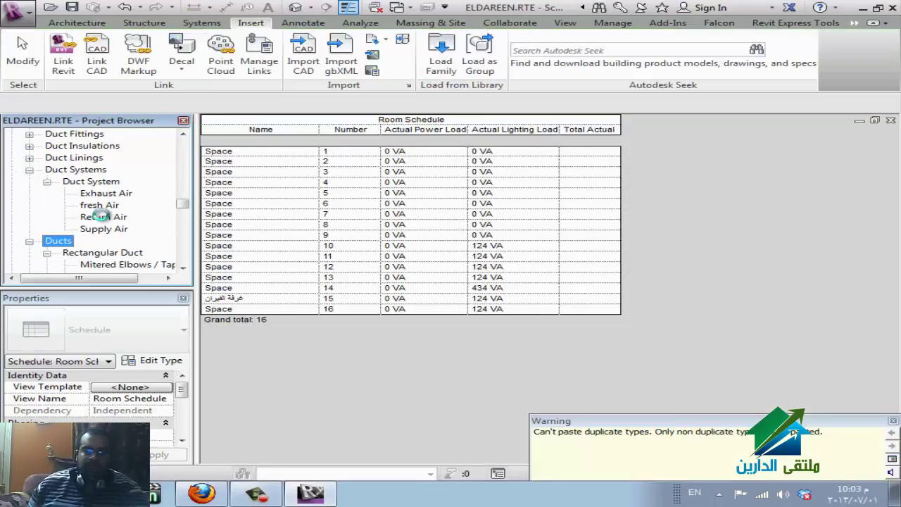
scroll(106, 226, down, 3)
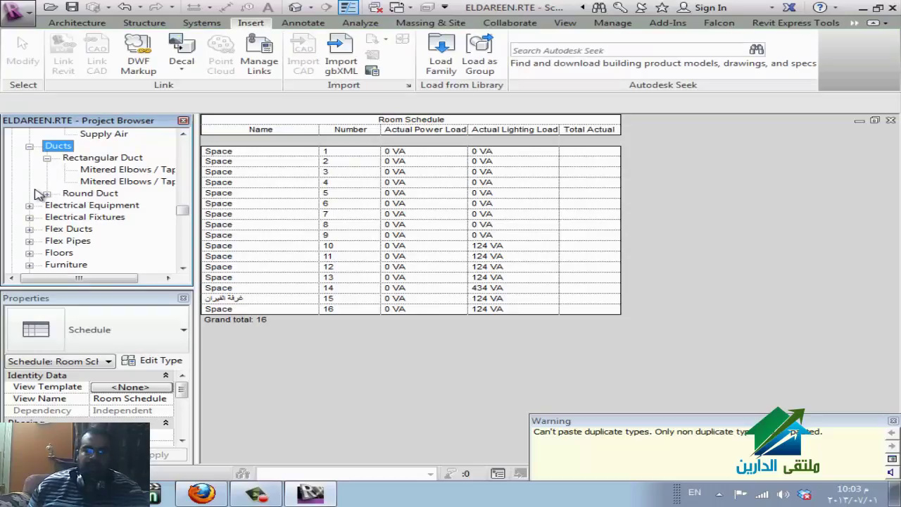
scroll(45, 175, up, 10)
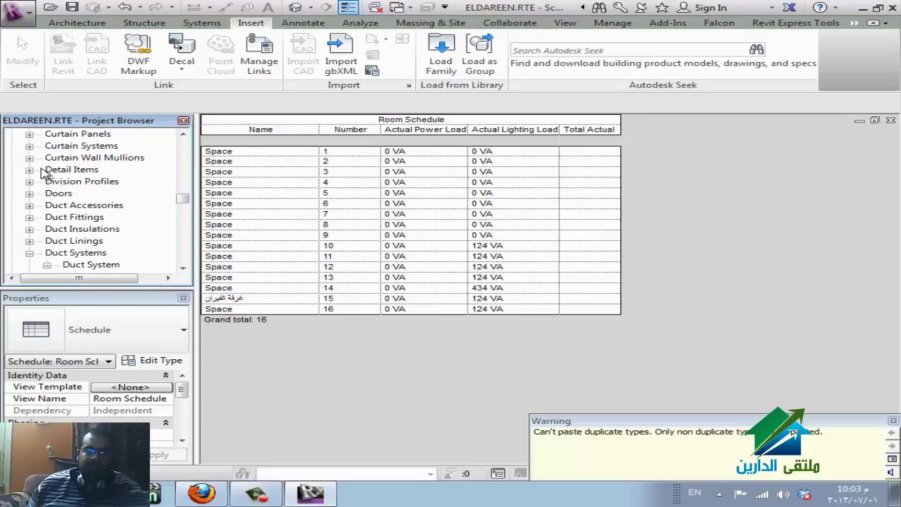
scroll(60, 194, up, 3)
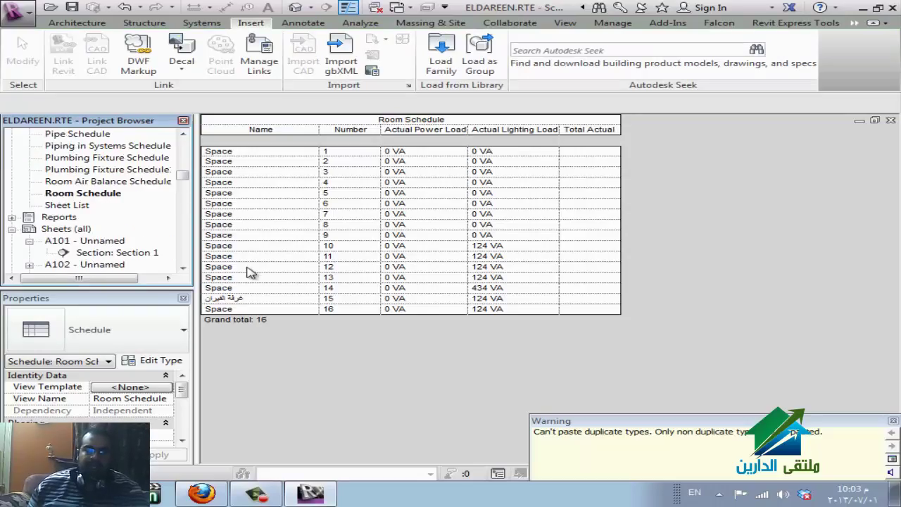
click(105, 181)
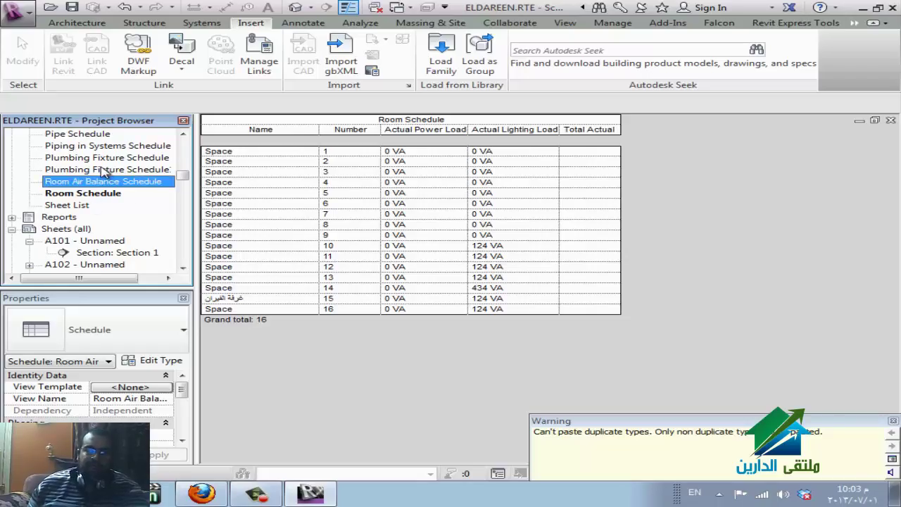
scroll(97, 185, up, 2)
click(74, 194)
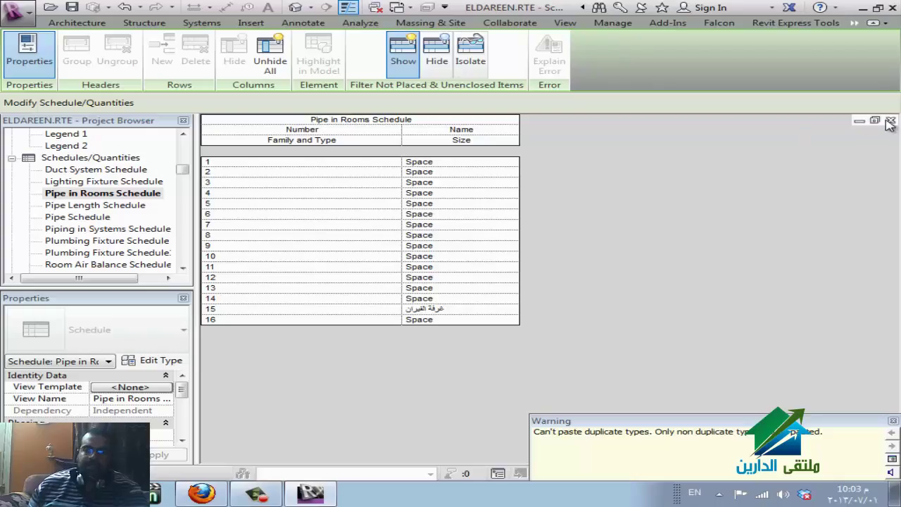
click(890, 121)
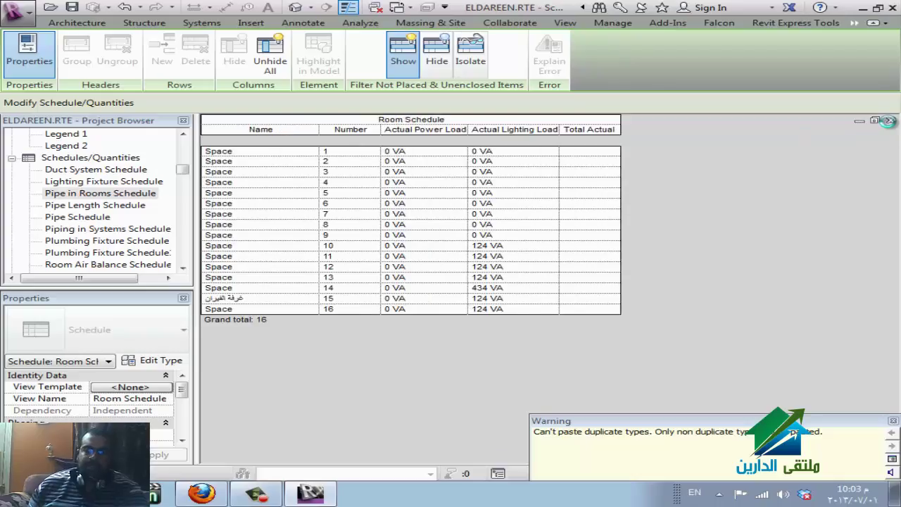
click(890, 121)
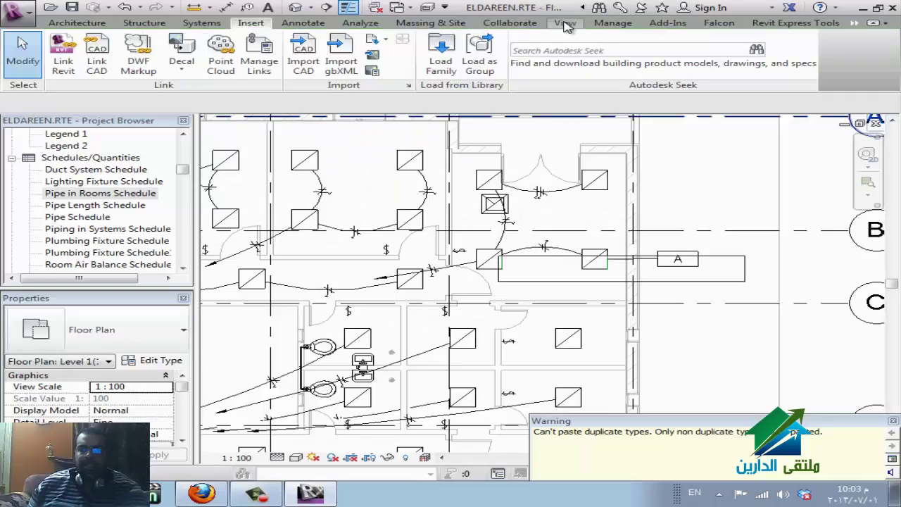
On the Manage tab, peek at MEP Settings, then show the Panel Schedule Templates options.
click(597, 25)
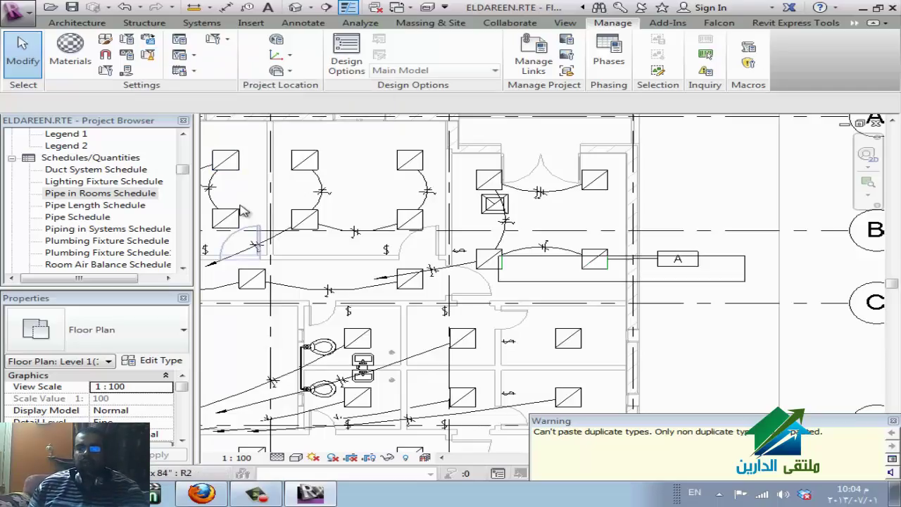
click(195, 57)
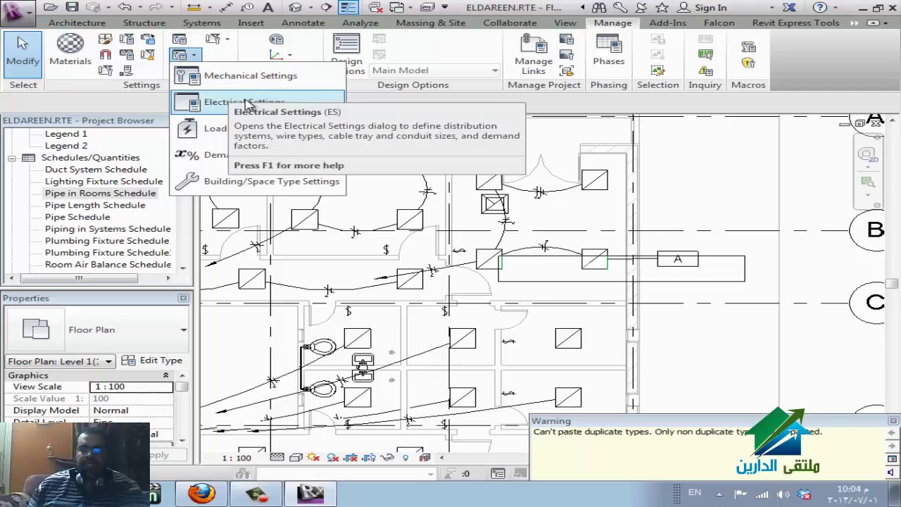
click(148, 126)
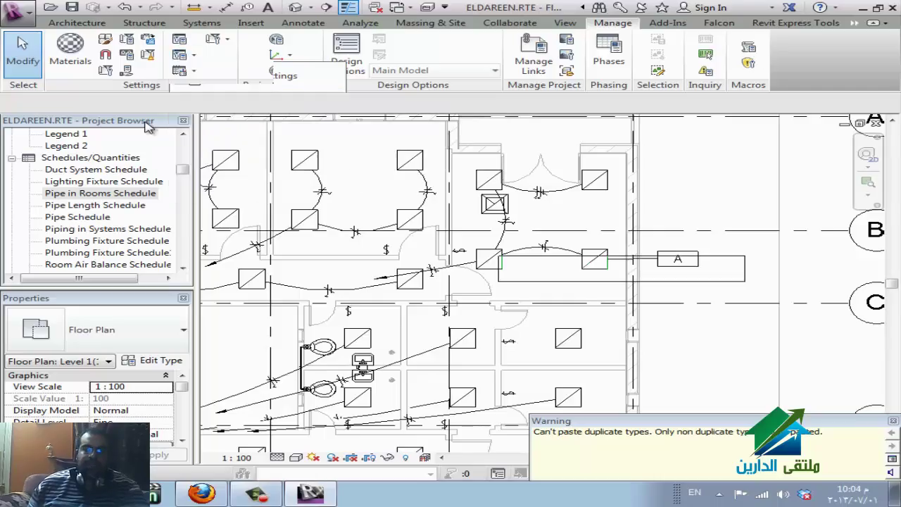
click(183, 76)
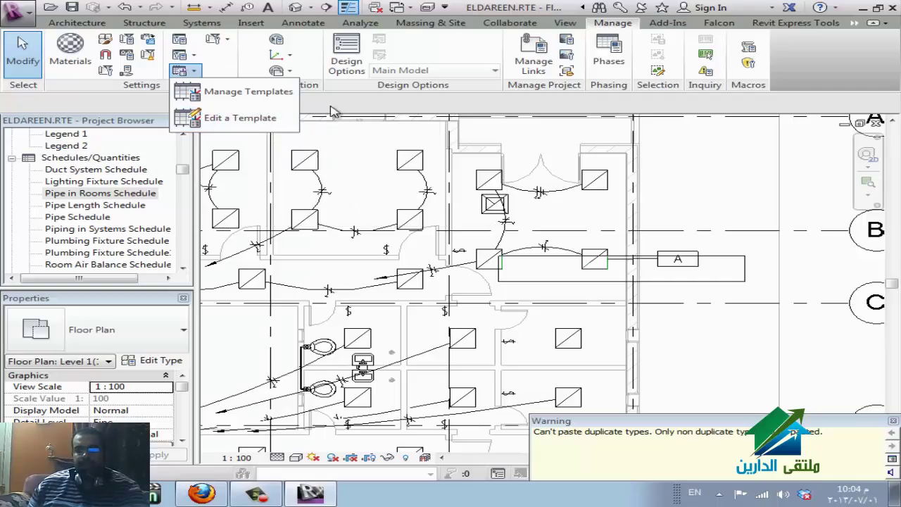
click(376, 24)
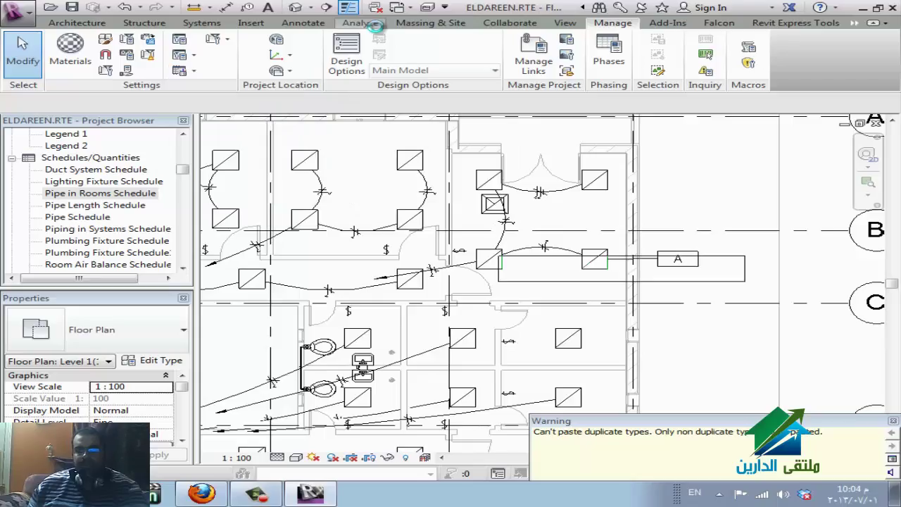
click(646, 77)
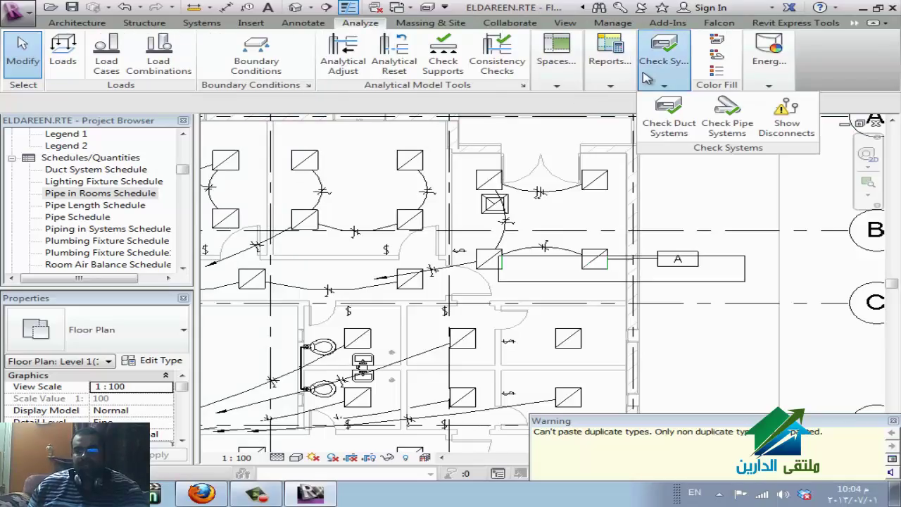
mouse_move(609, 67)
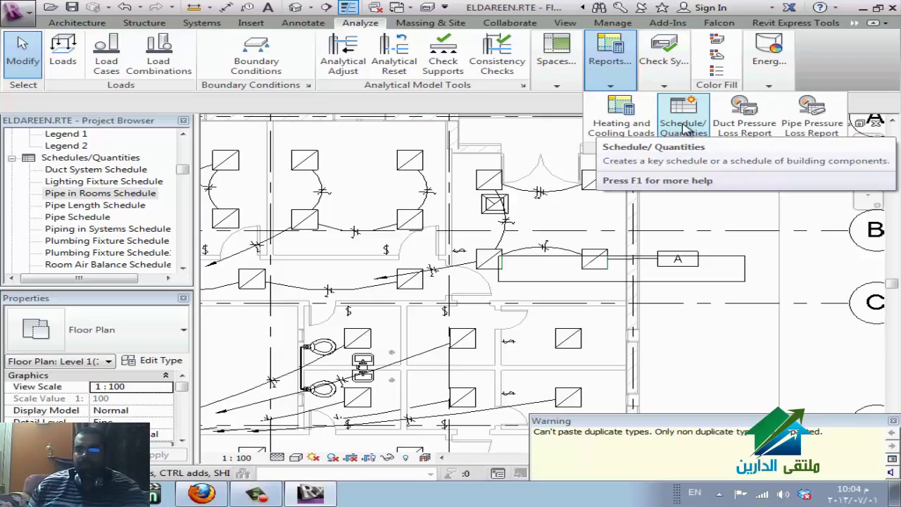
click(683, 125)
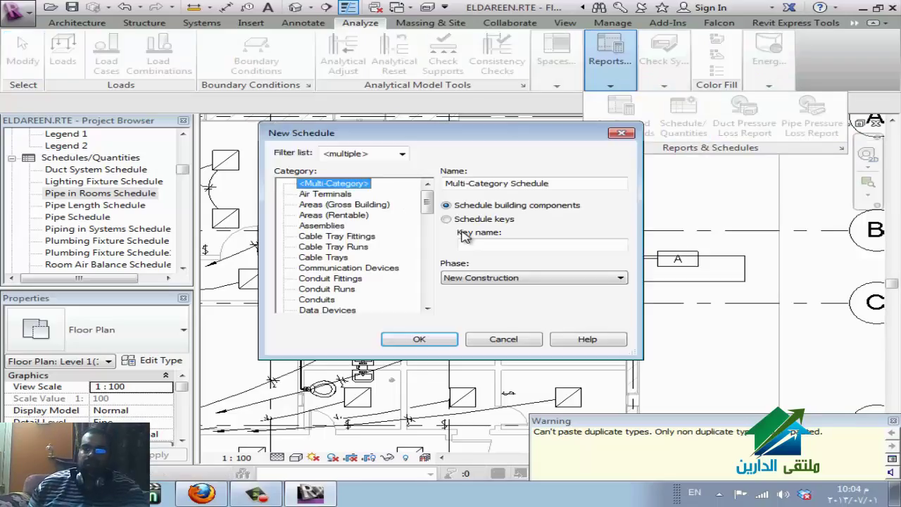
click(504, 339)
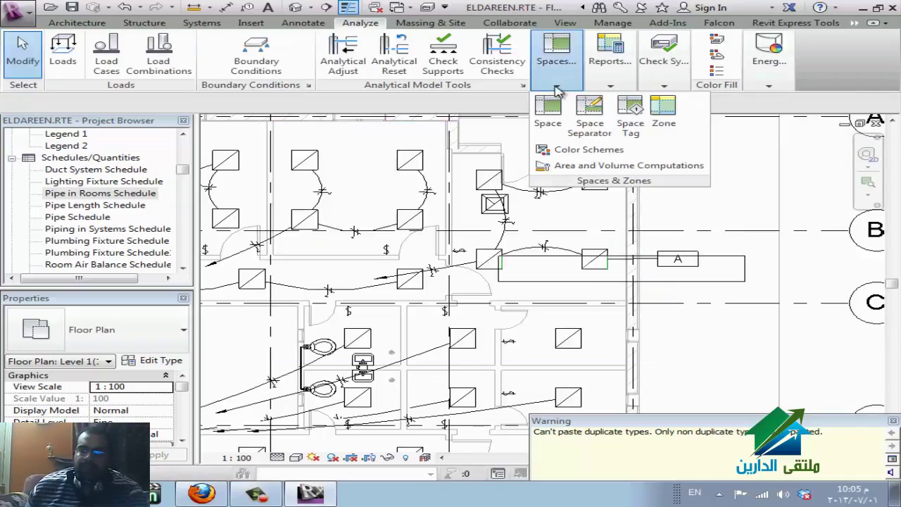
mouse_move(598, 86)
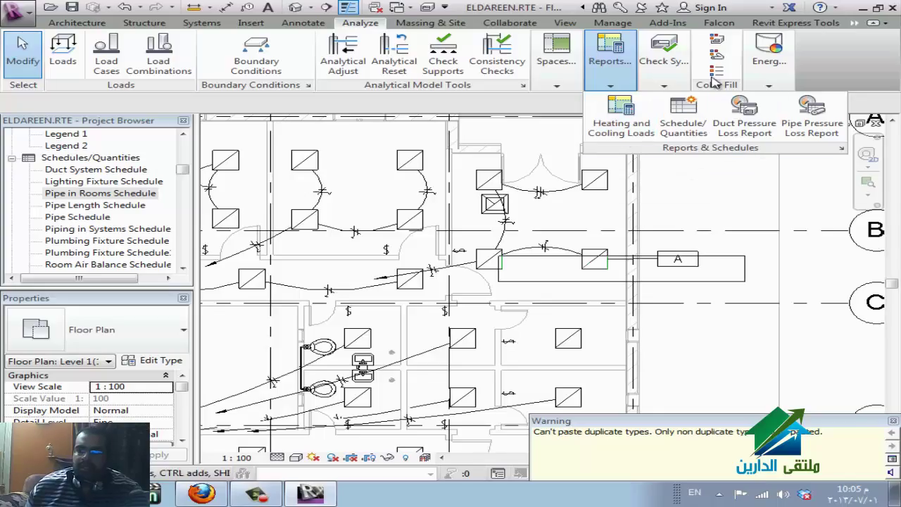
mouse_move(774, 81)
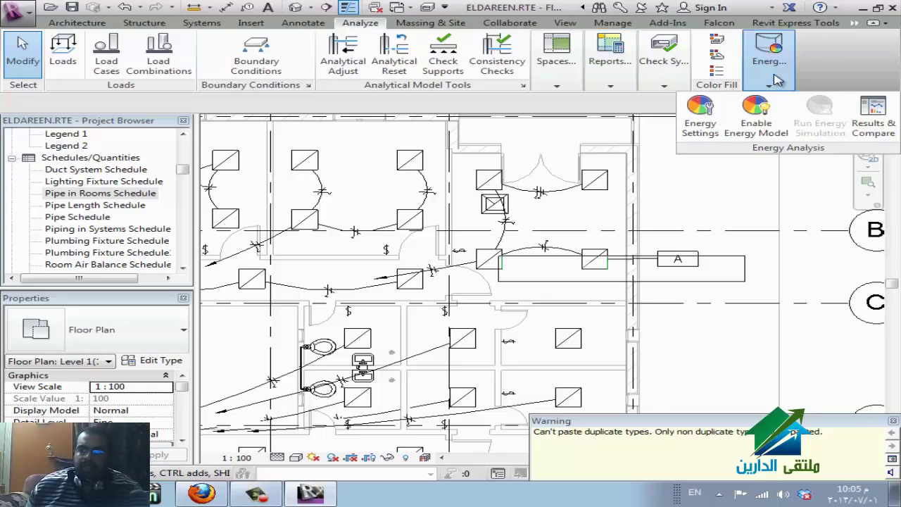
mouse_move(661, 88)
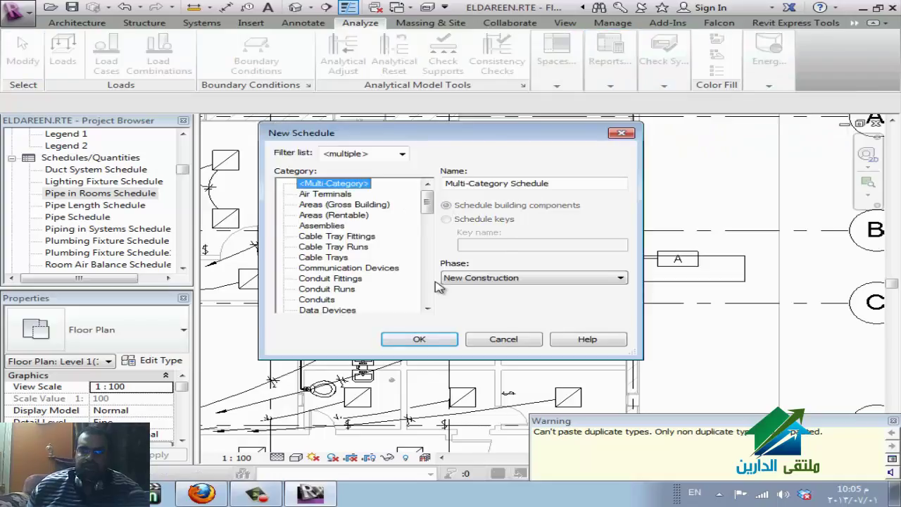
key(Escape)
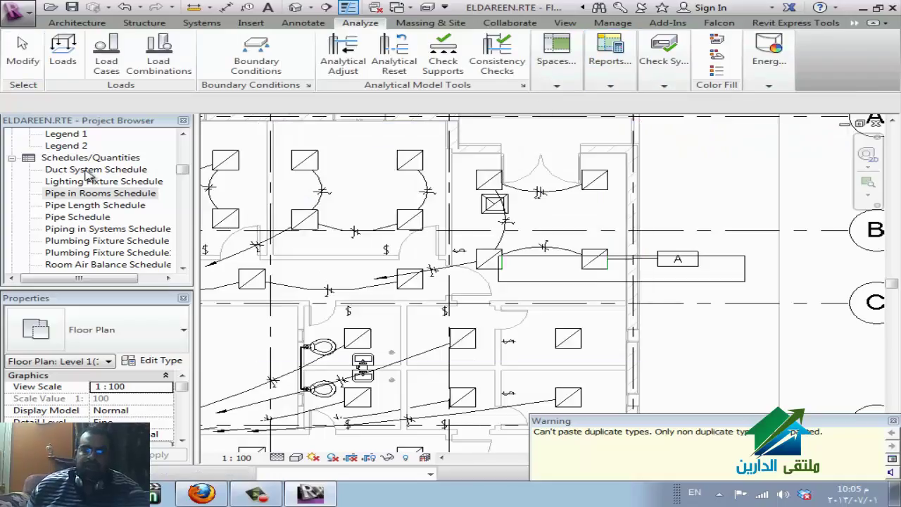
Collapse the Schedules/Quantities, Sheets (all) and Families groups in the Project Browser, then scroll to its top.
click(76, 169)
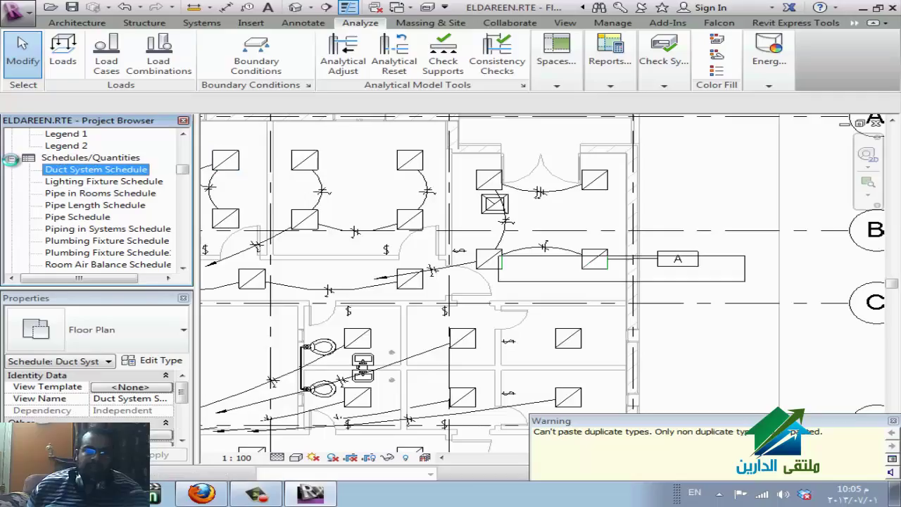
click(12, 159)
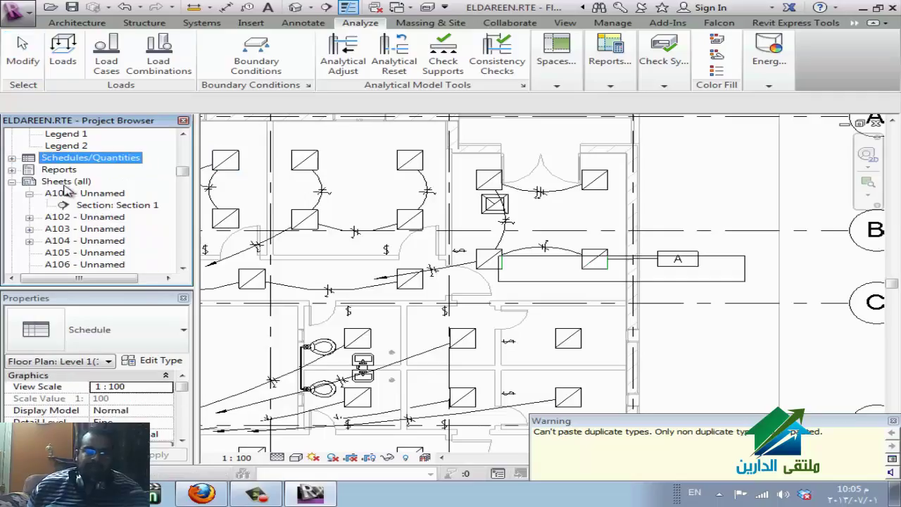
click(62, 171)
scroll(100, 224, up, 10)
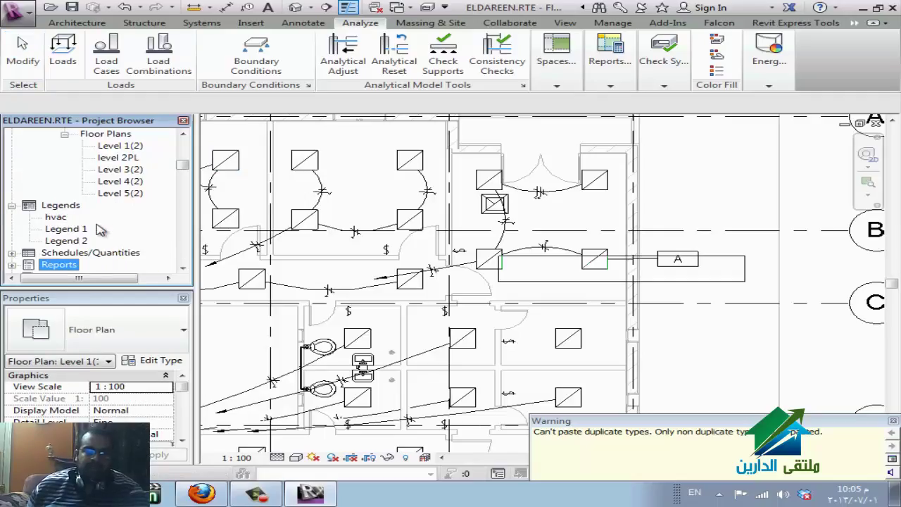
scroll(100, 223, down, 8)
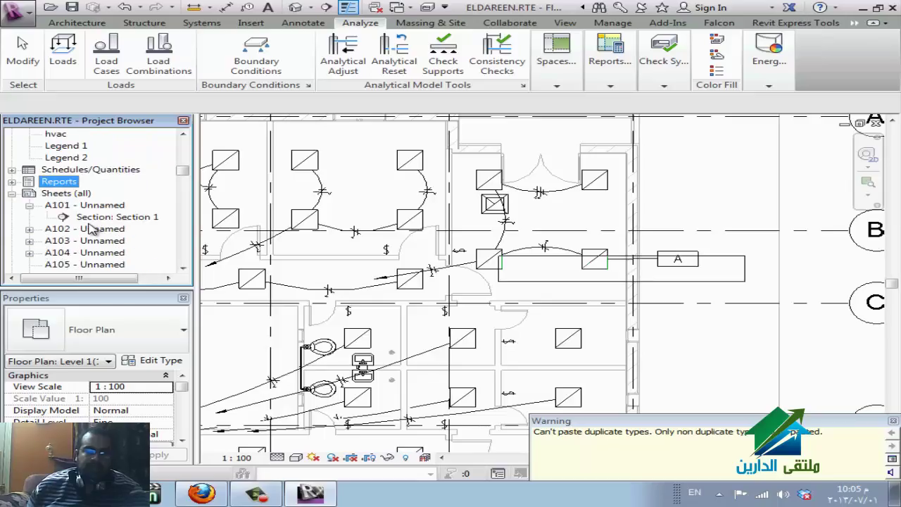
click(11, 146)
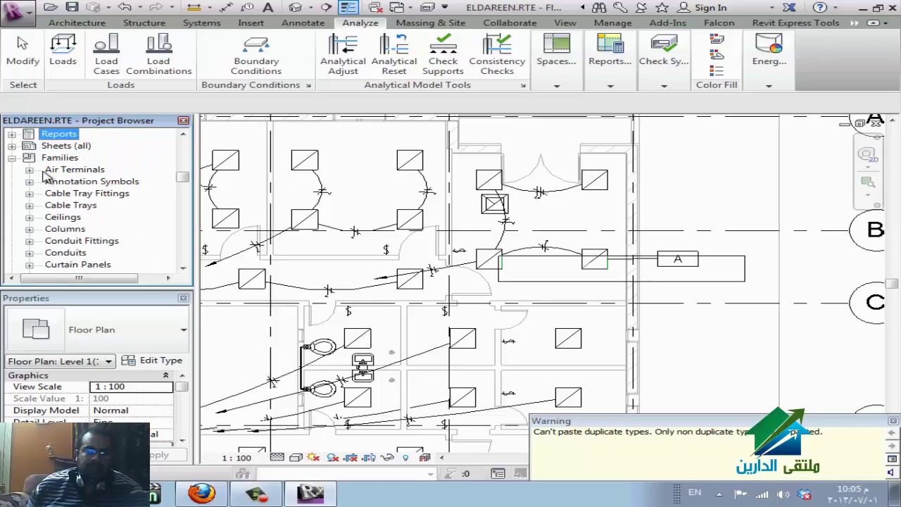
click(11, 157)
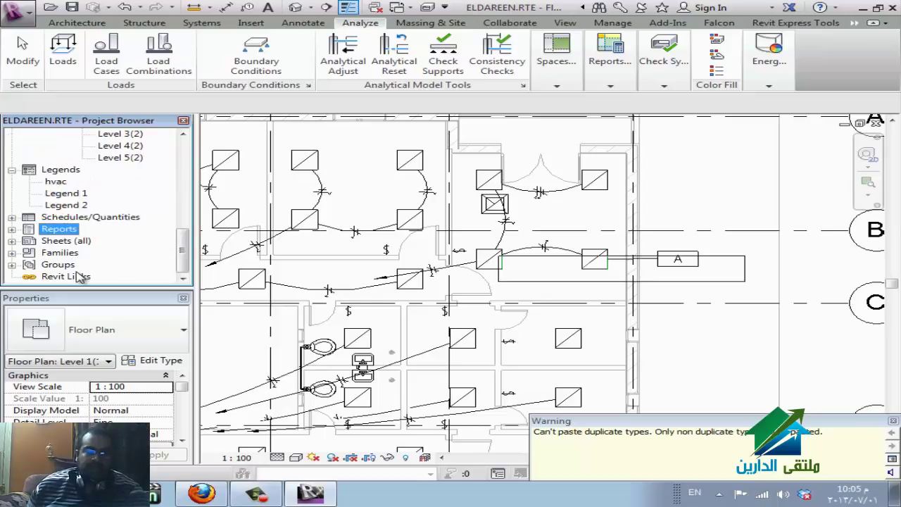
scroll(78, 267, up, 10)
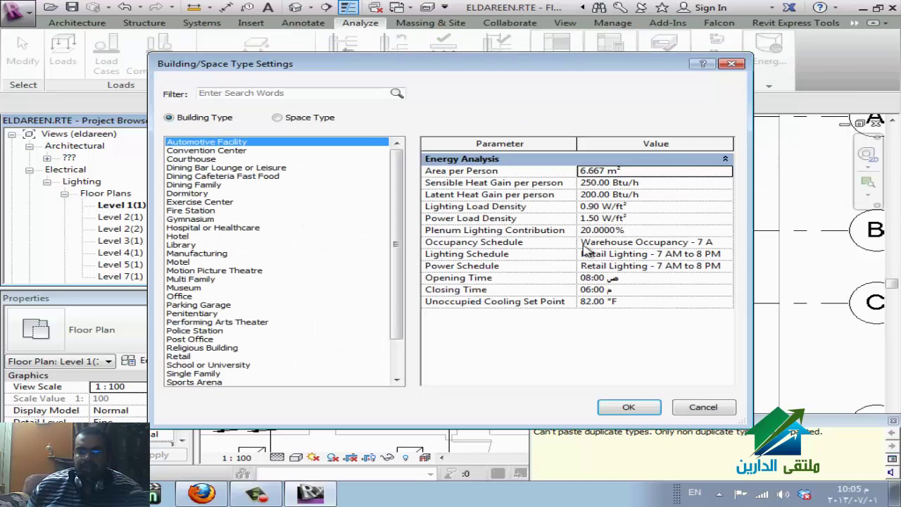
Close Building/Space Type Settings and look at the Analyze Reports & Schedules options.
key(Escape)
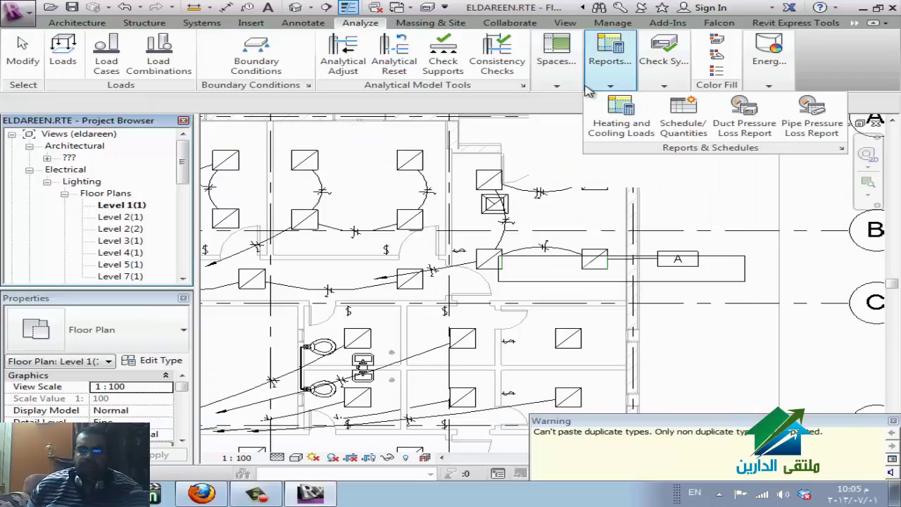
mouse_move(556, 63)
click(610, 85)
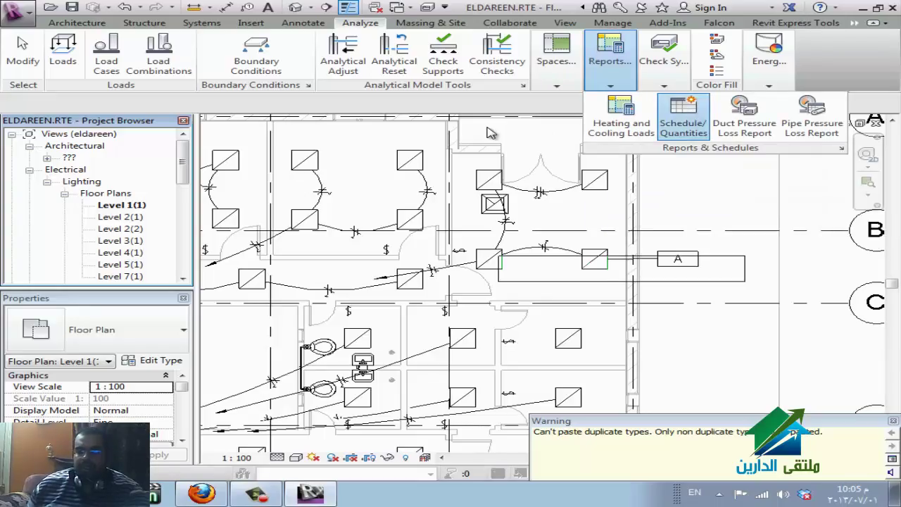
click(600, 128)
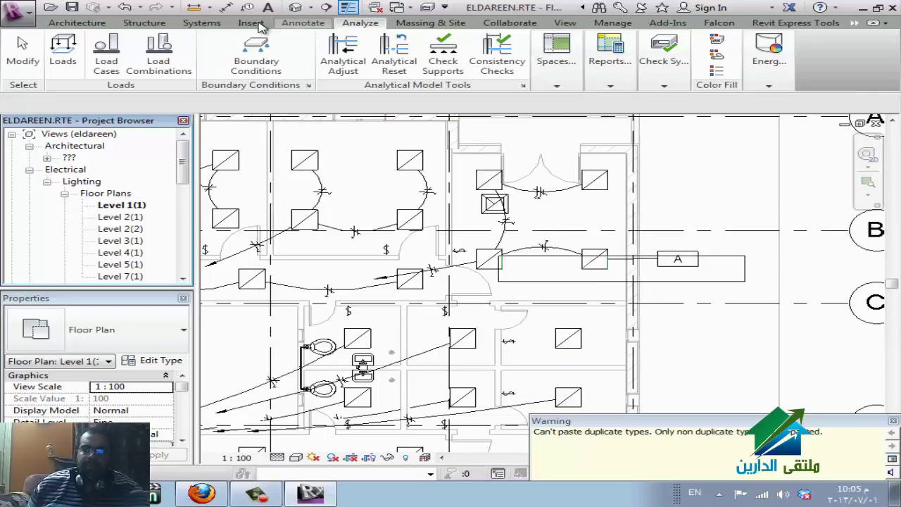
Browse the Systems, View and Manage ribbon tabs.
click(200, 23)
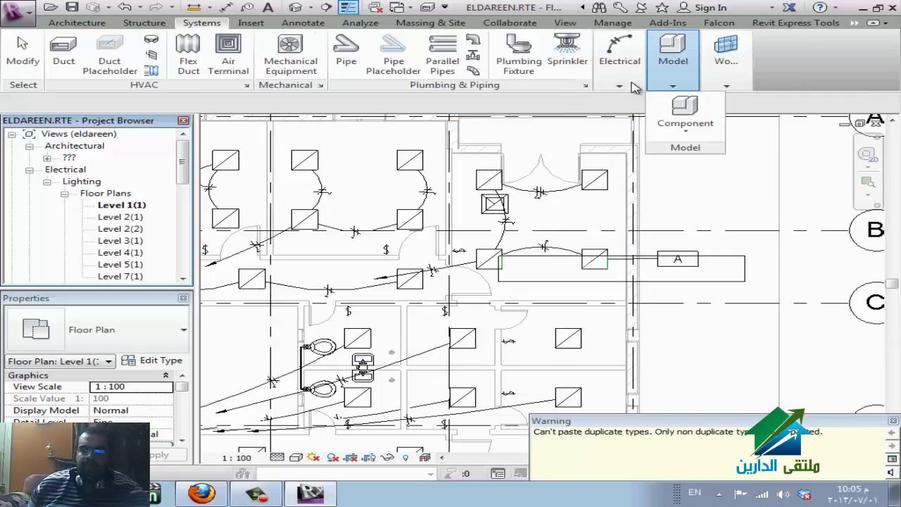
mouse_move(633, 86)
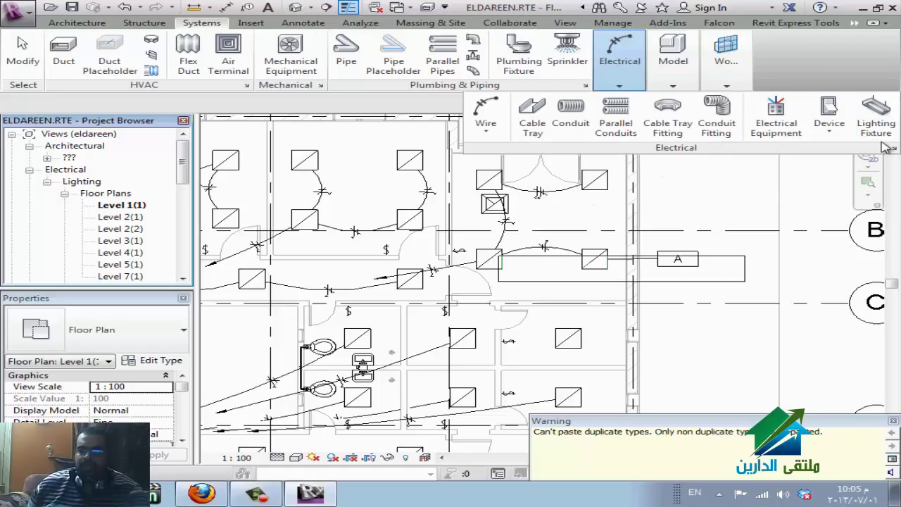
click(564, 23)
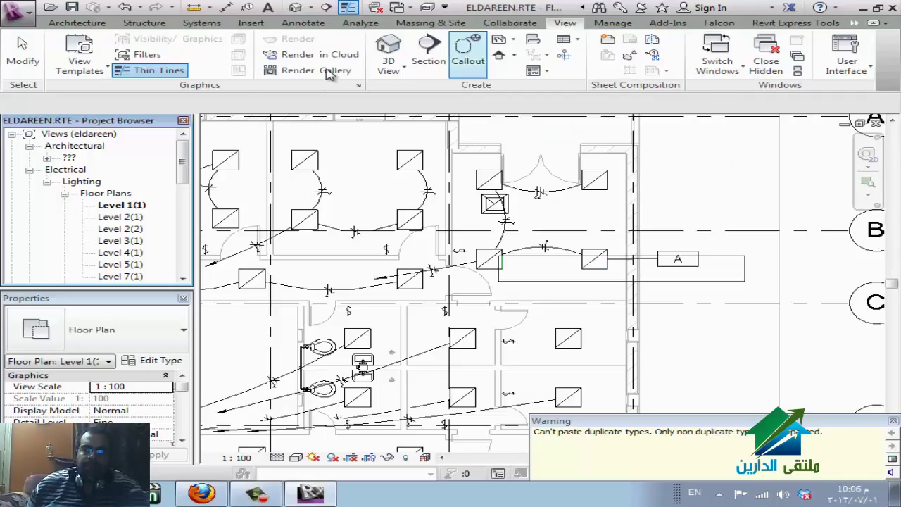
click(613, 23)
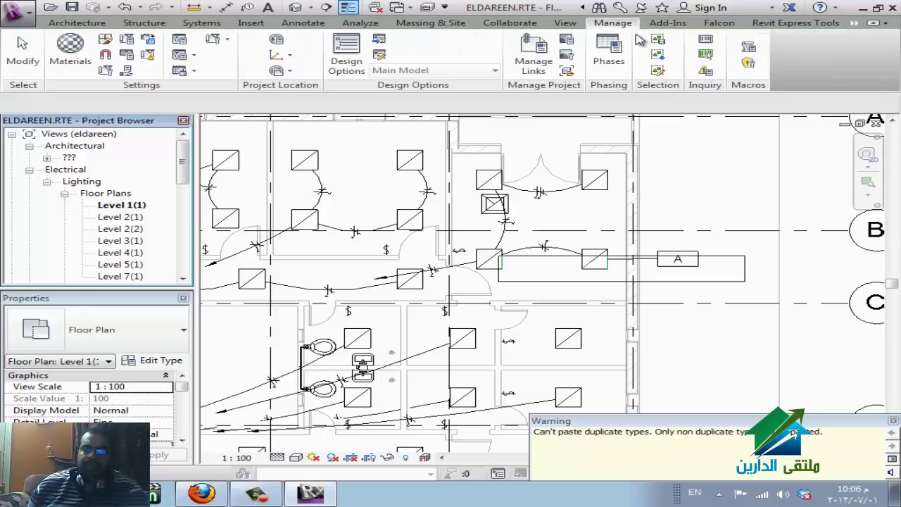
click(185, 70)
click(238, 98)
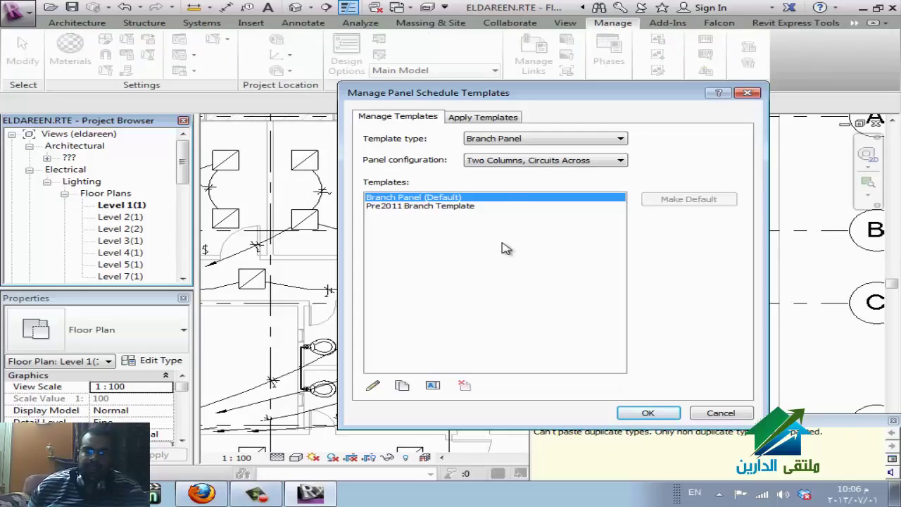
click(504, 141)
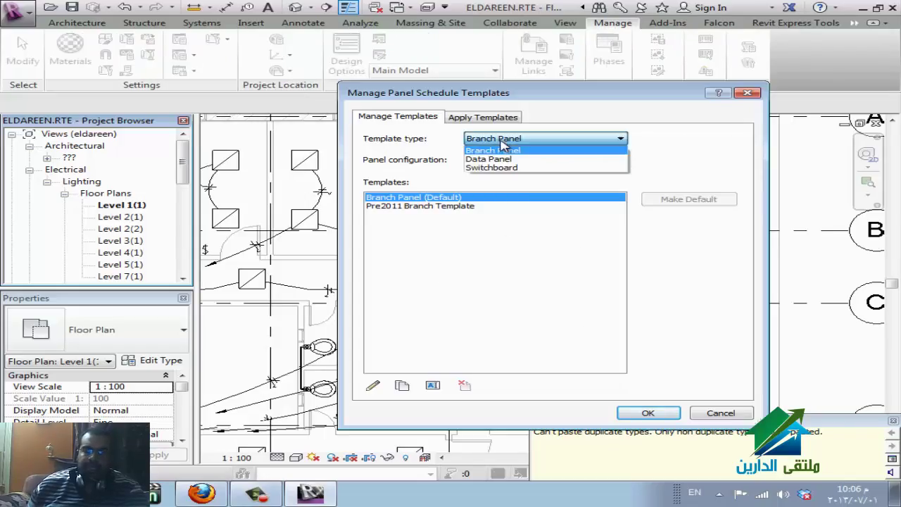
click(501, 142)
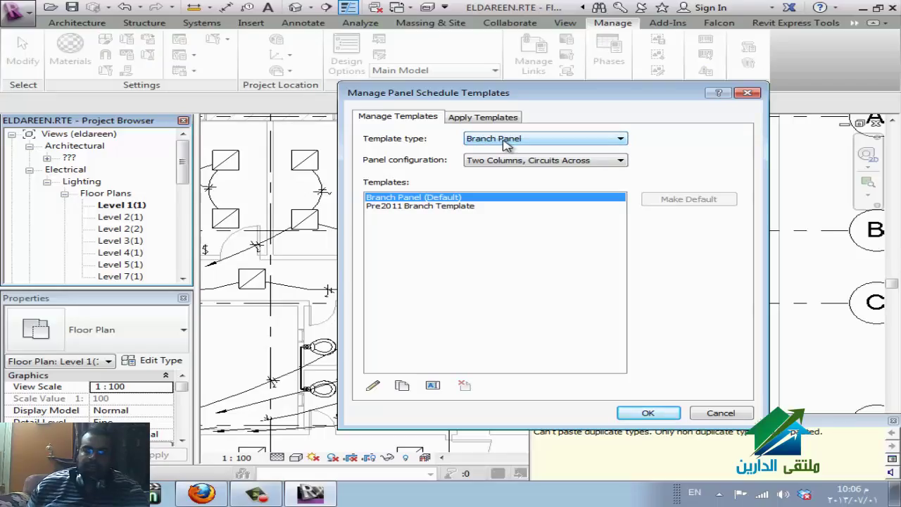
click(538, 162)
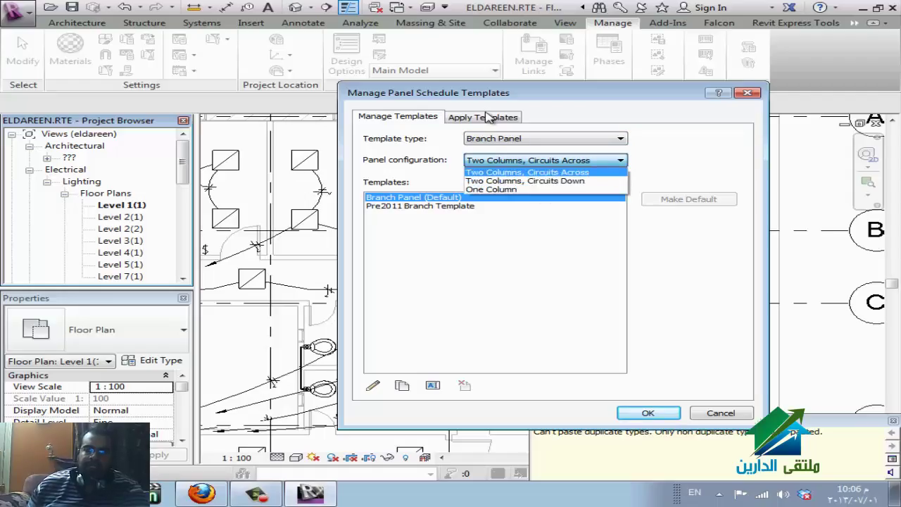
click(489, 118)
click(489, 118)
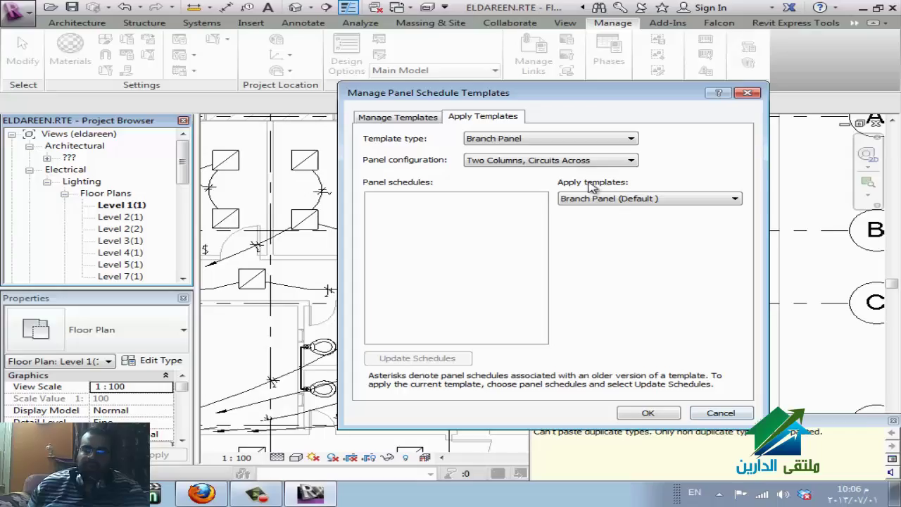
click(722, 413)
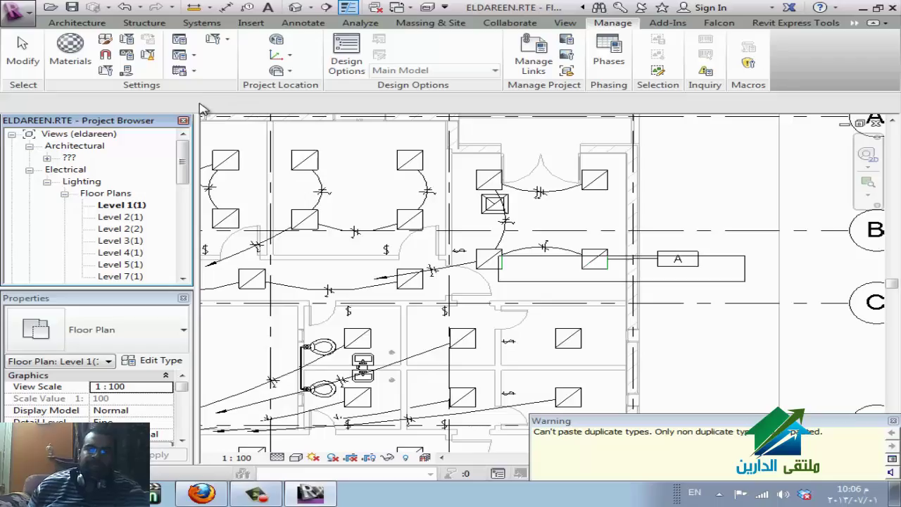
click(188, 73)
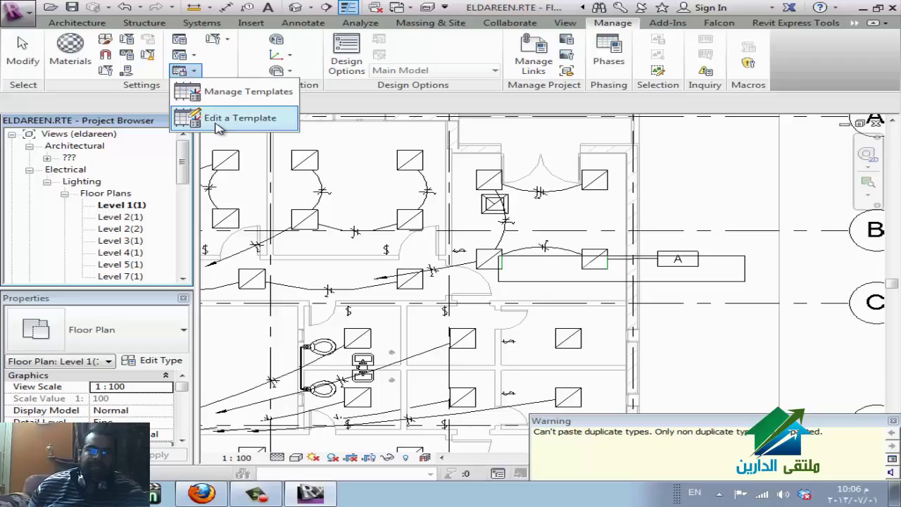
click(204, 120)
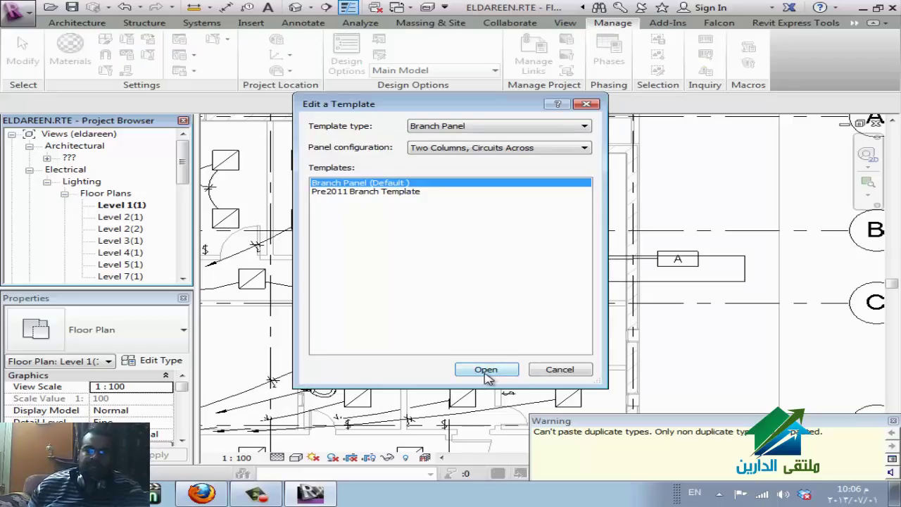
click(479, 373)
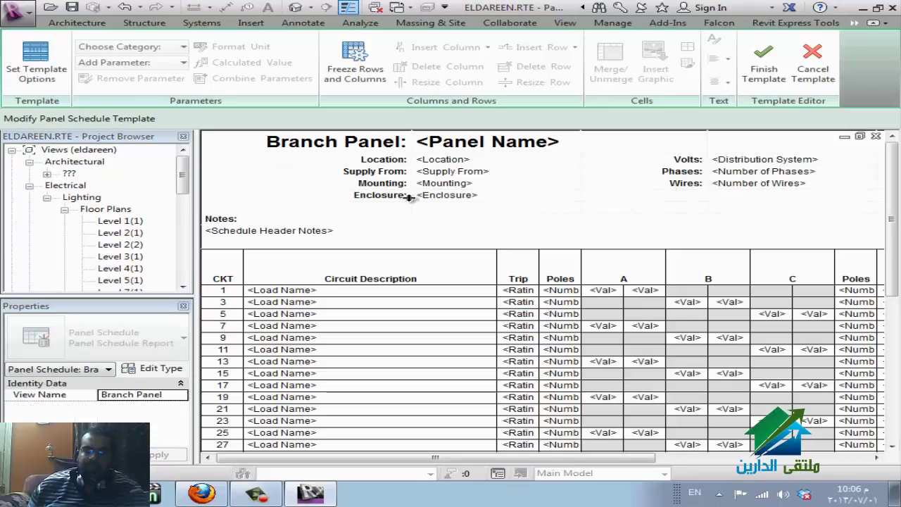
click(374, 208)
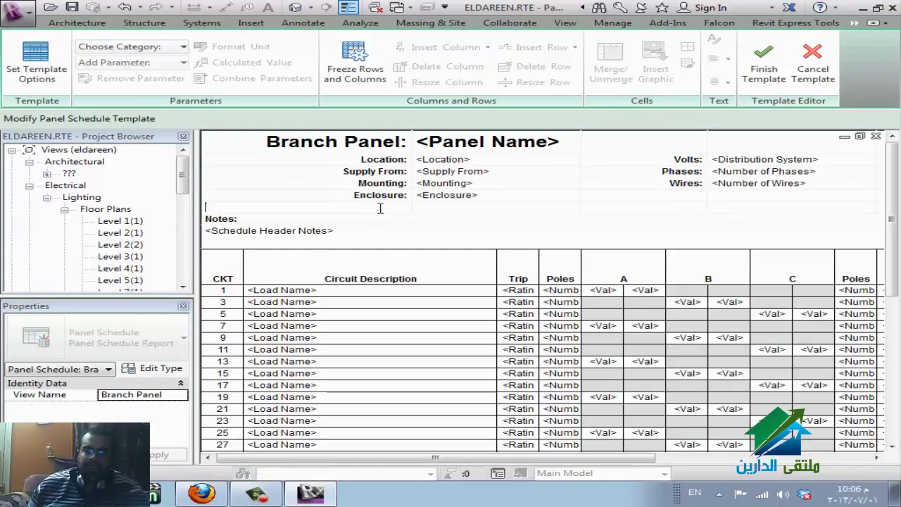
click(374, 161)
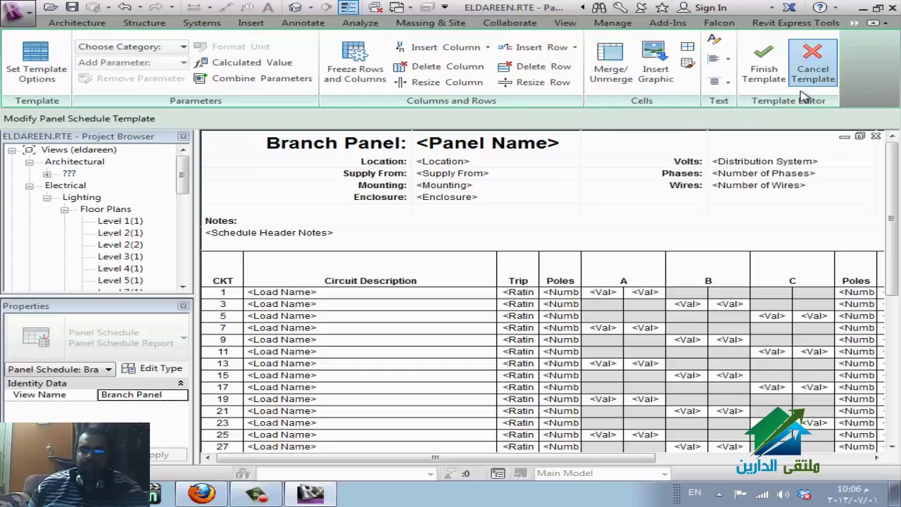
click(803, 97)
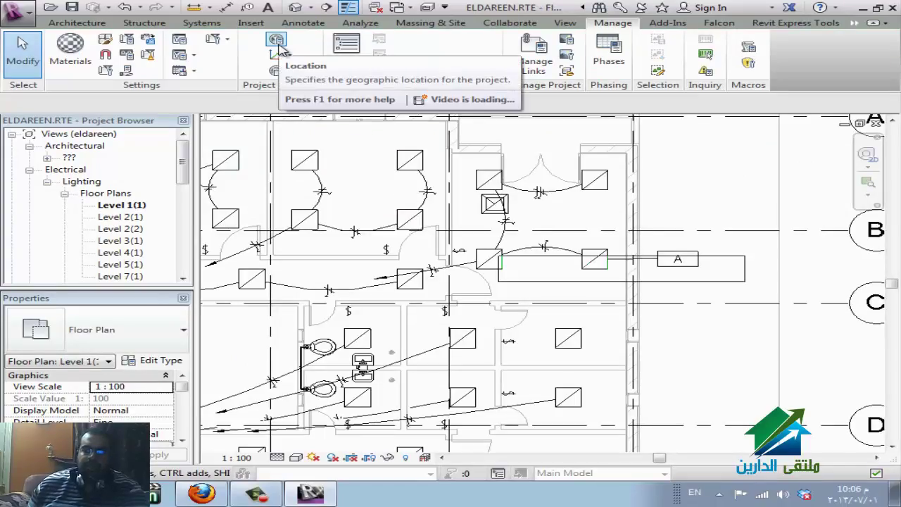
click(226, 39)
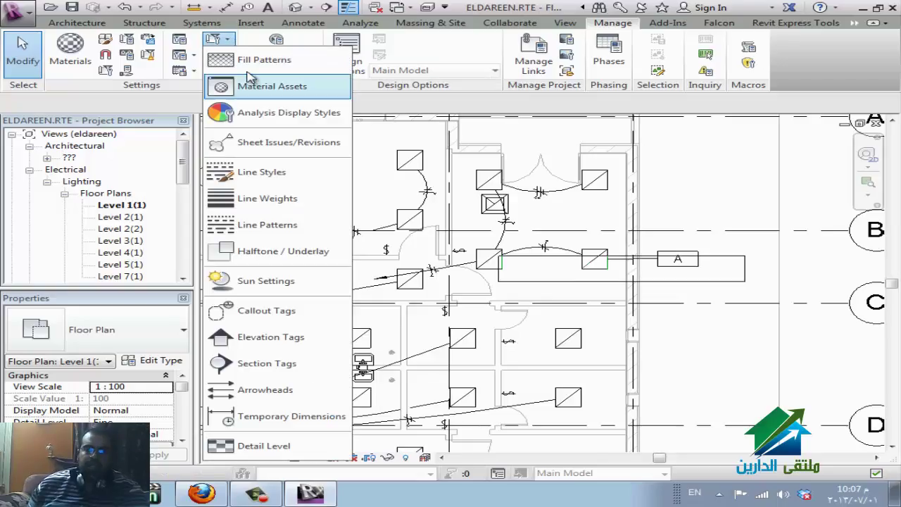
click(254, 61)
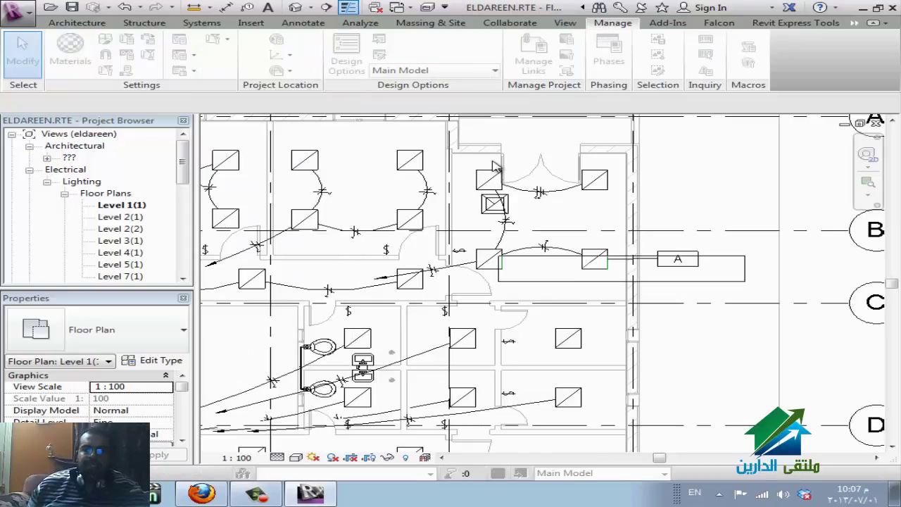
click(358, 201)
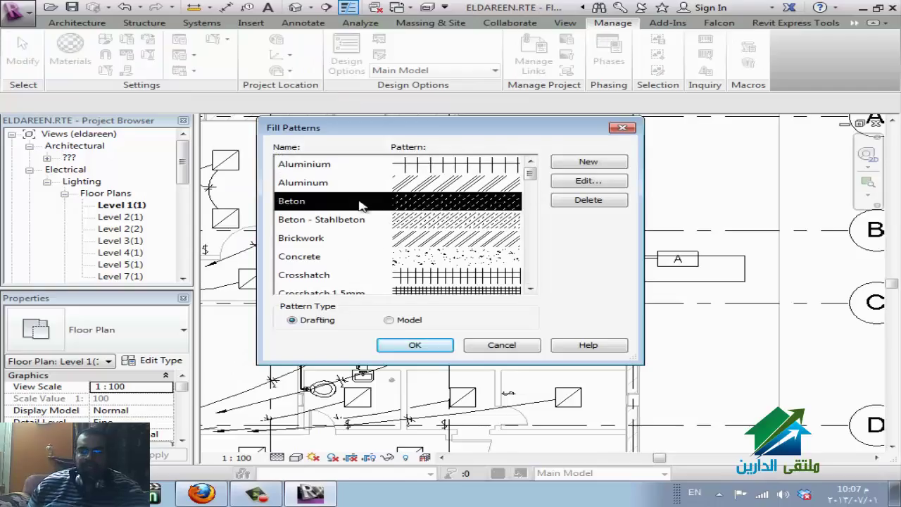
click(584, 186)
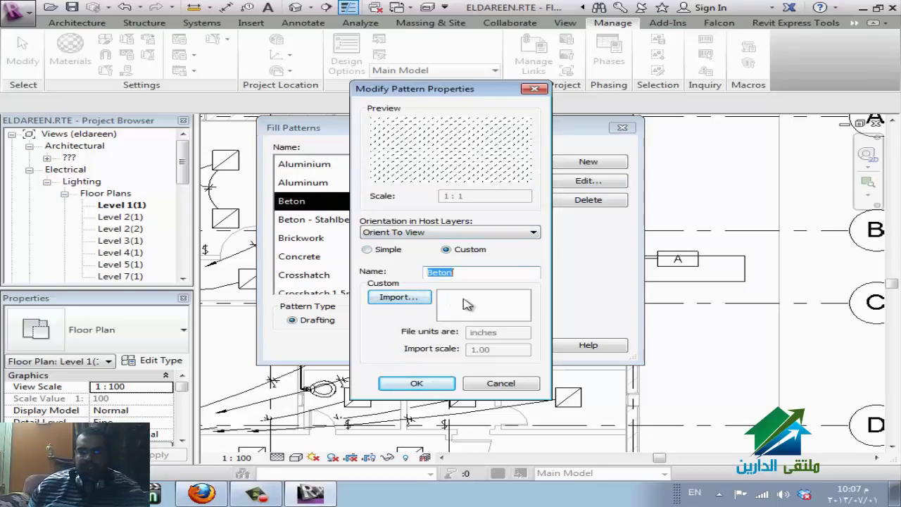
click(440, 232)
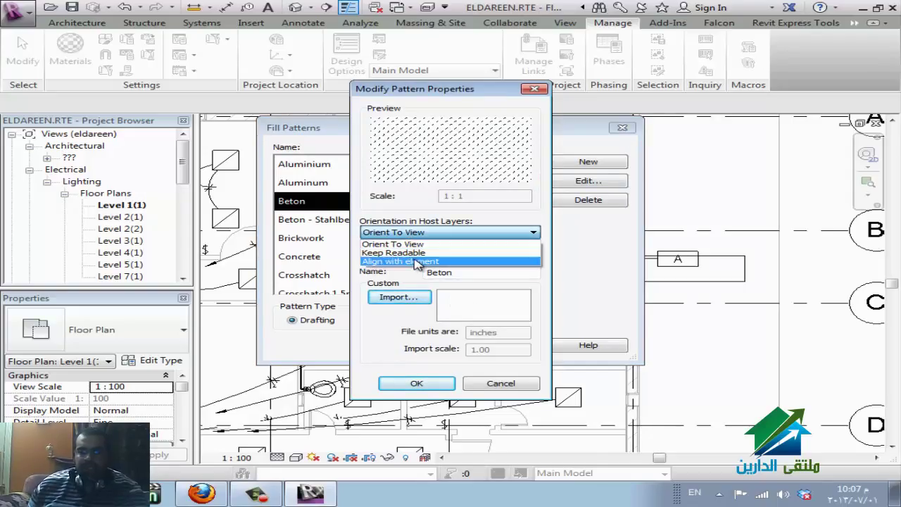
click(419, 262)
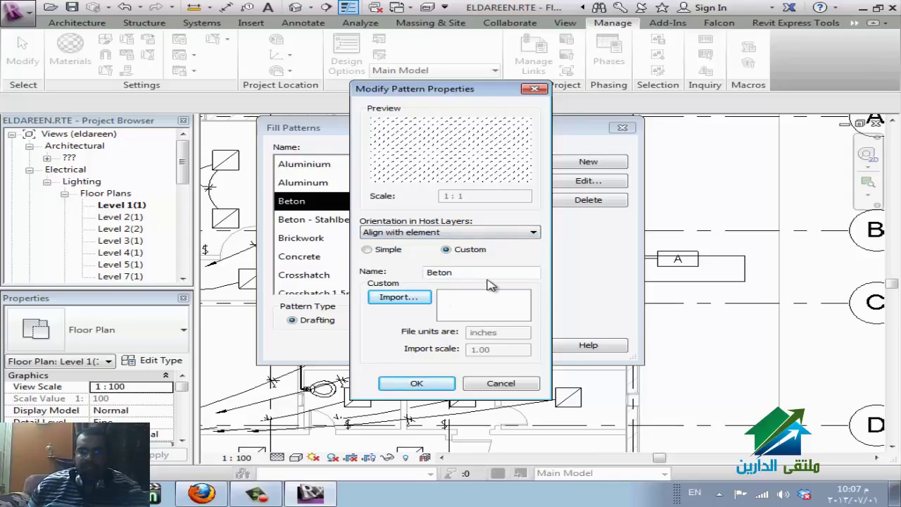
click(398, 297)
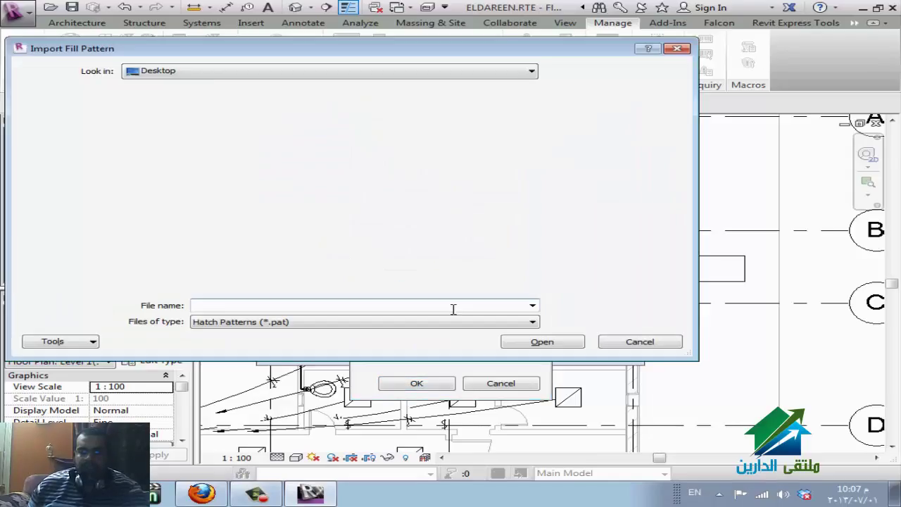
click(653, 344)
click(485, 383)
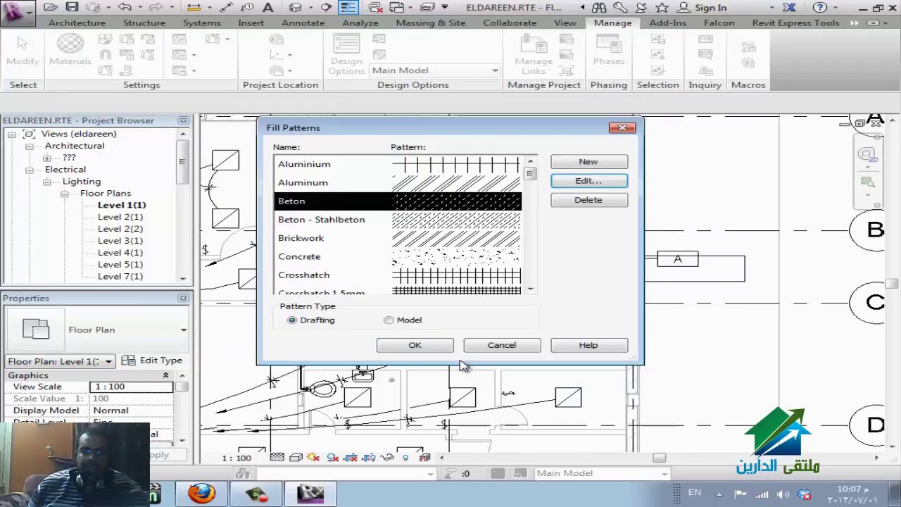
click(409, 320)
click(330, 183)
click(579, 181)
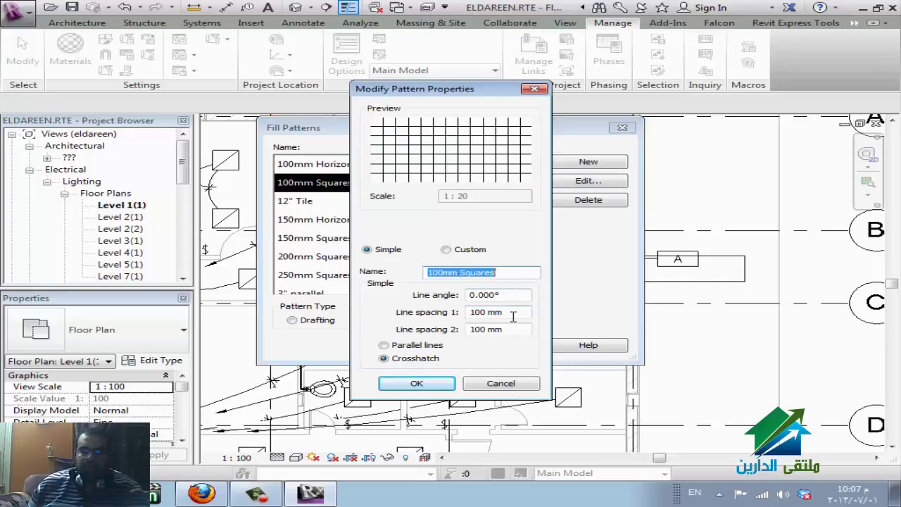
key(Tab)
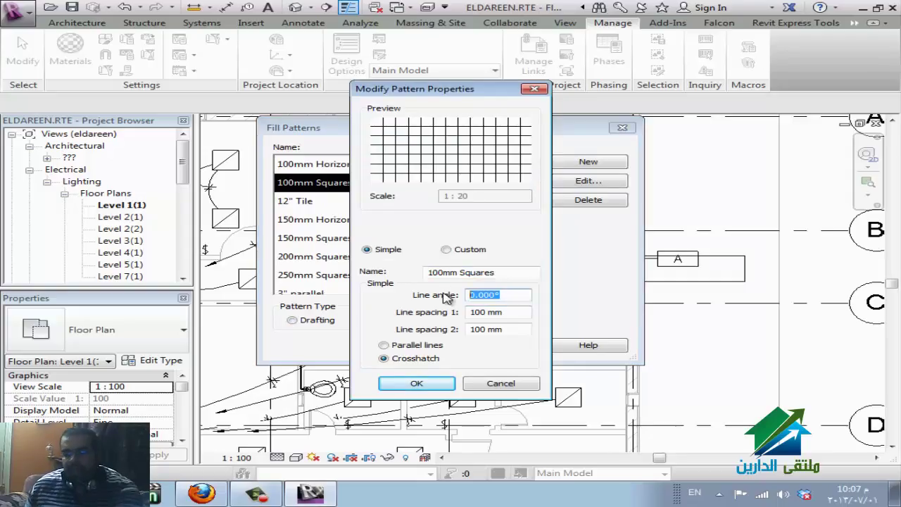
text(45)
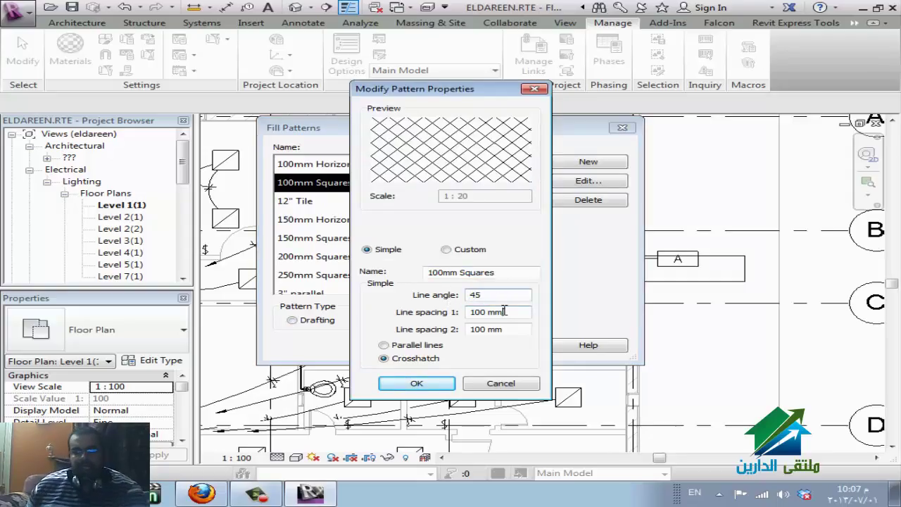
key(Tab)
text(50)
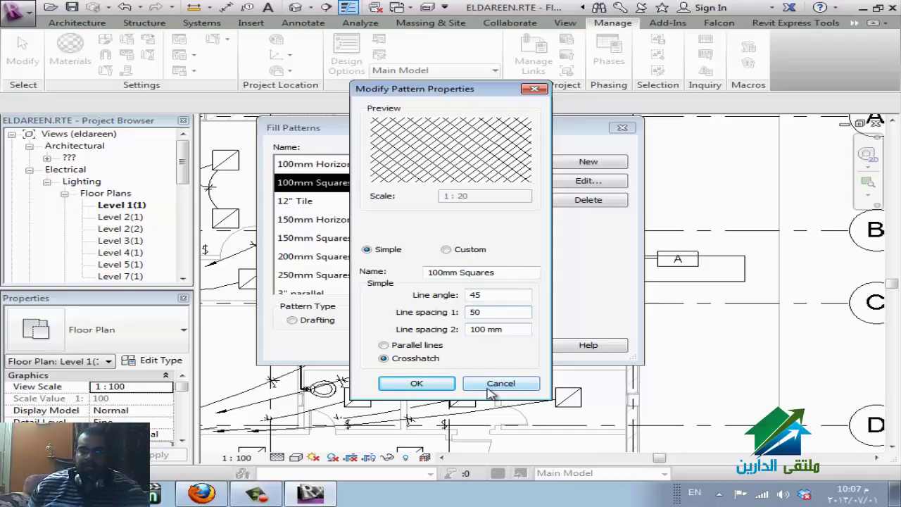
click(491, 389)
click(503, 346)
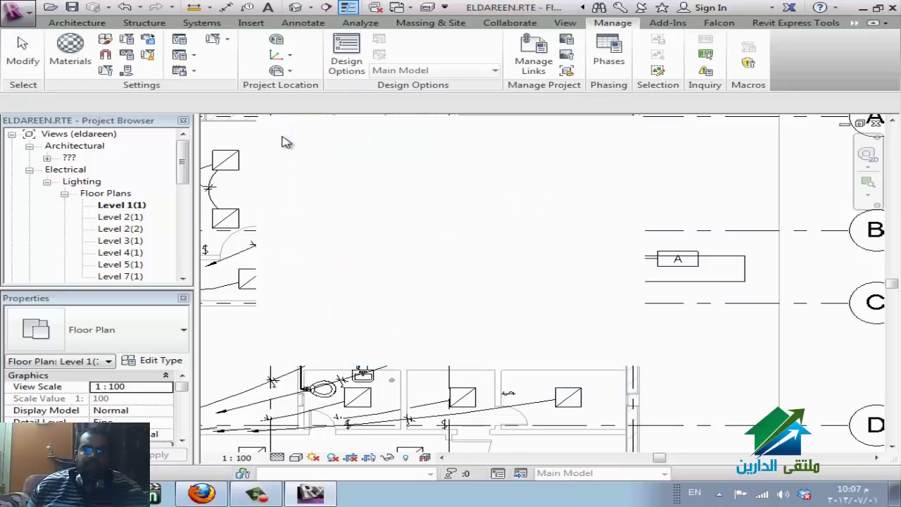
click(227, 39)
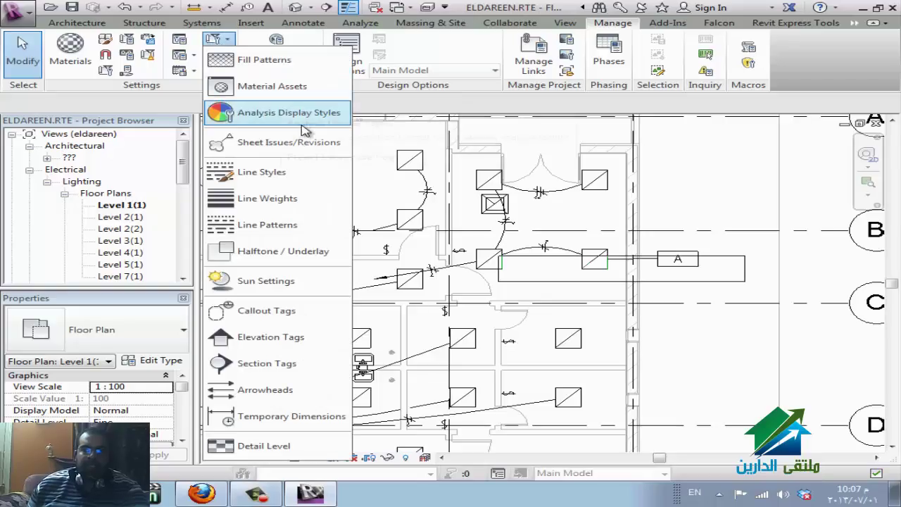
click(283, 115)
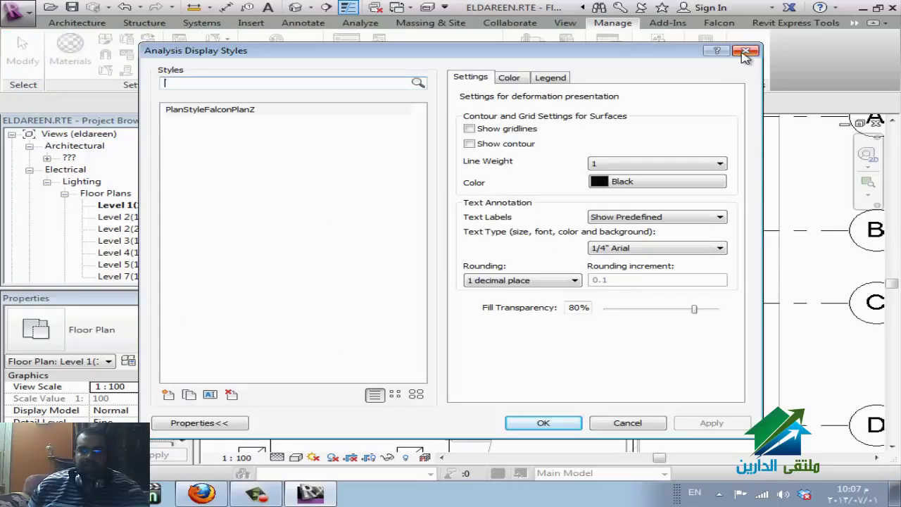
click(524, 130)
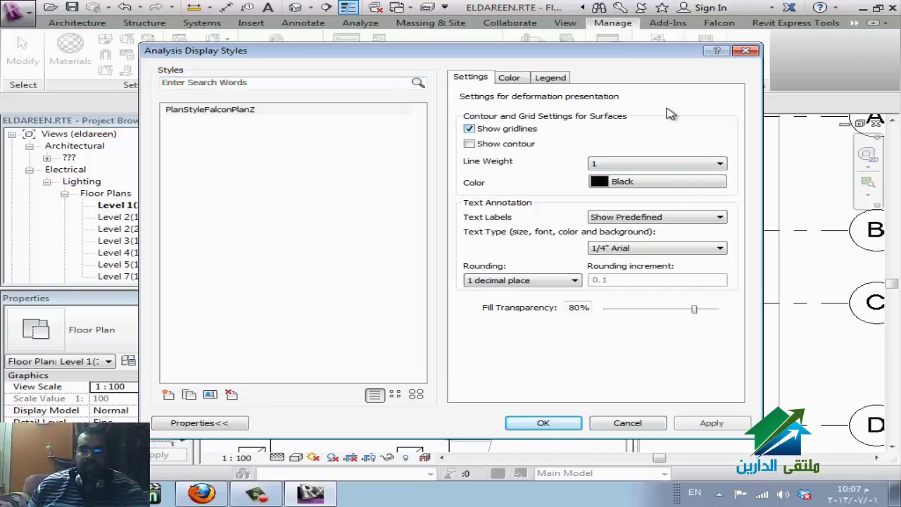
click(745, 50)
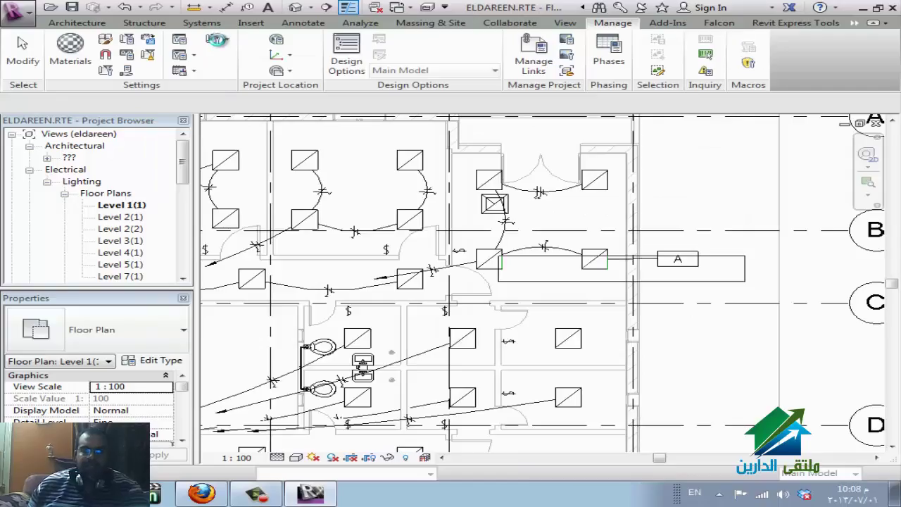
click(214, 38)
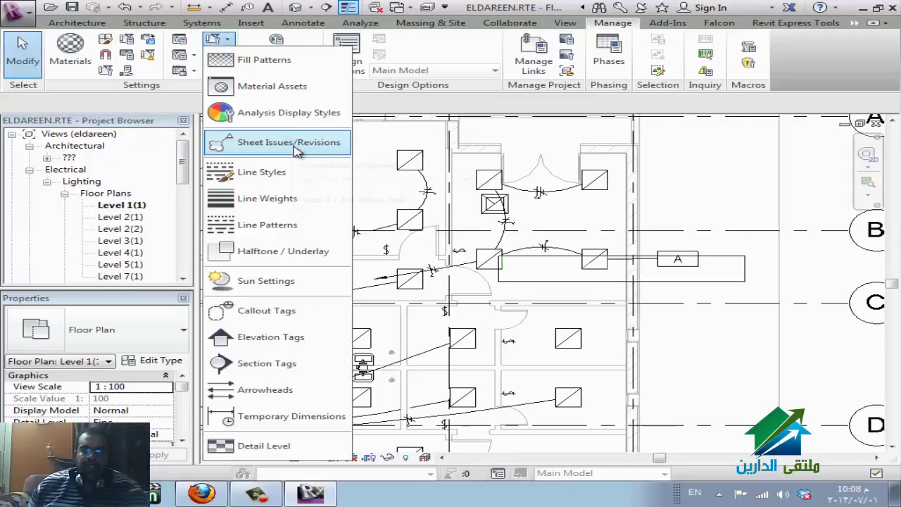
Open Line Styles, expand Lines and select the Mech Hidden subcategory.
click(261, 172)
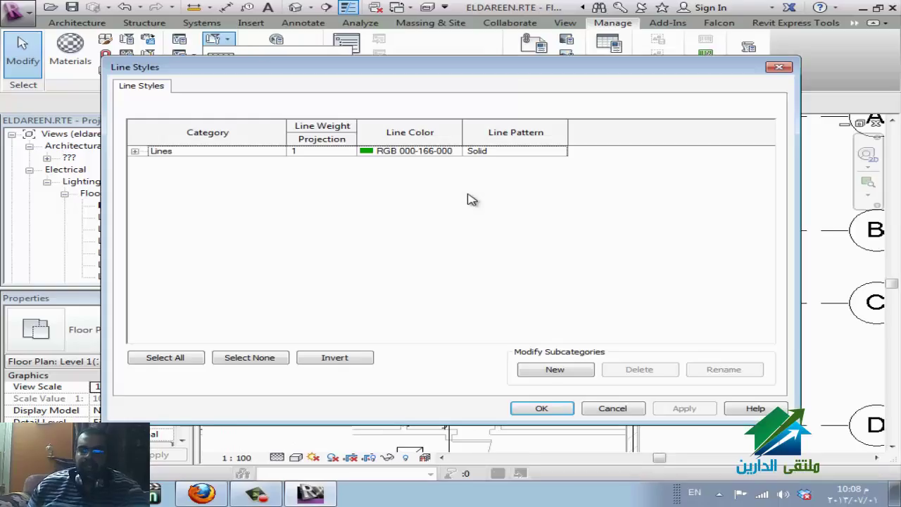
click(134, 151)
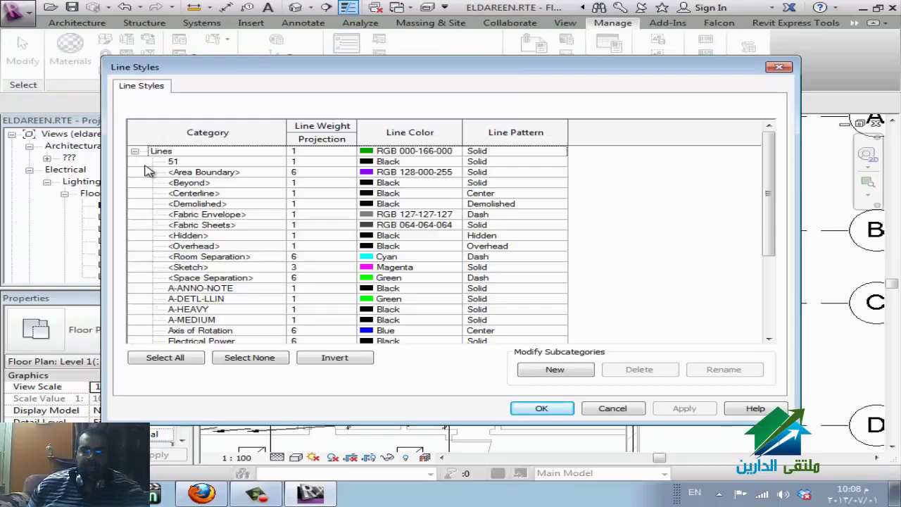
click(226, 330)
scroll(227, 331, down, 5)
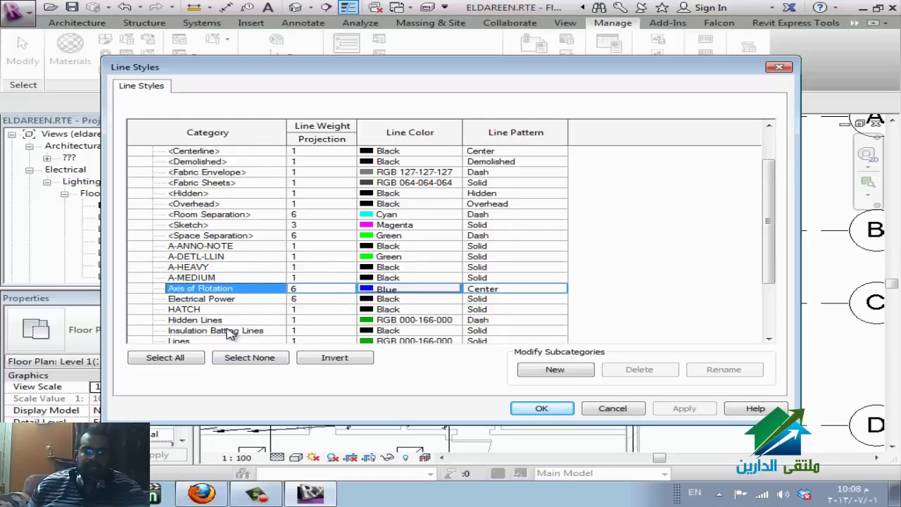
scroll(226, 332, down, 1)
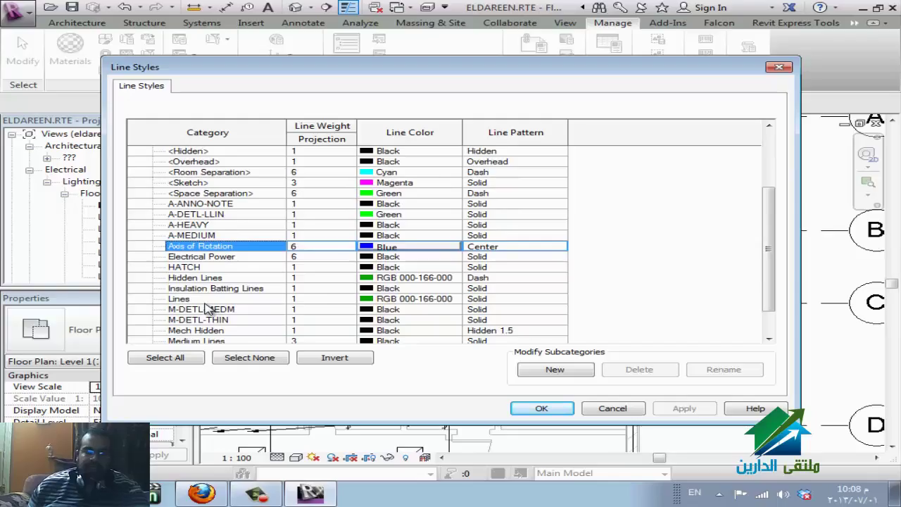
click(211, 309)
scroll(250, 341, down, 1)
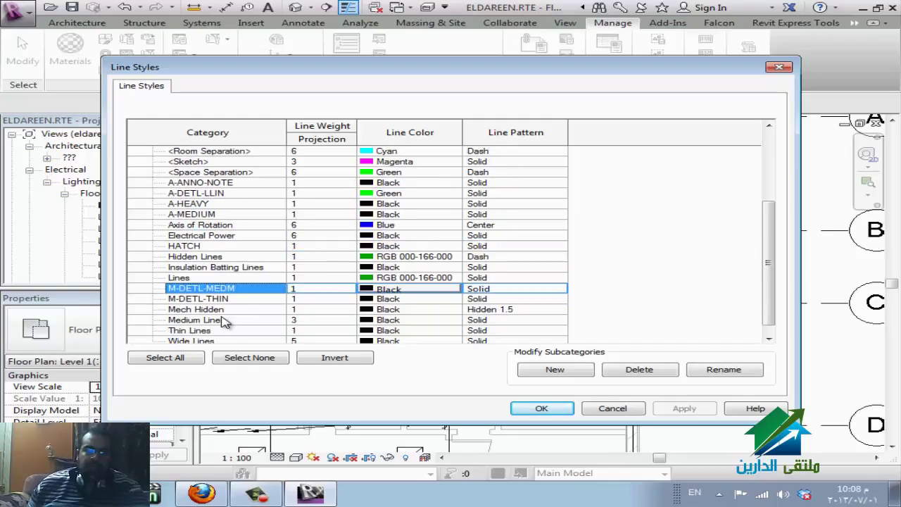
click(232, 310)
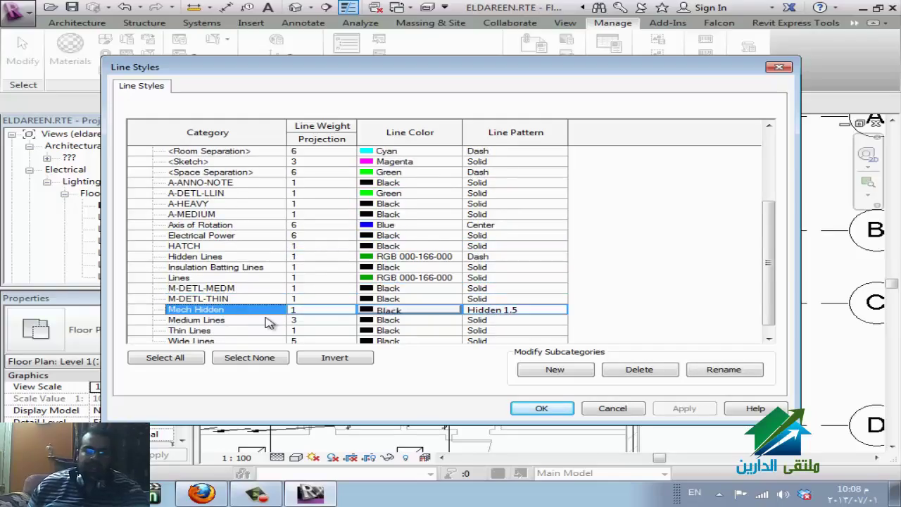
scroll(272, 324, down, 1)
Give Mech Hidden a line weight of 2 and the colour Blue, then apply.
click(322, 302)
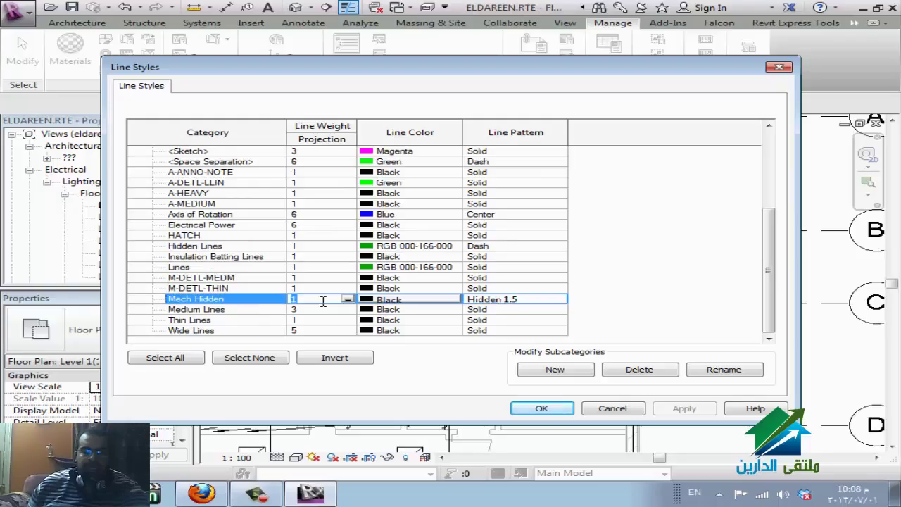
click(400, 301)
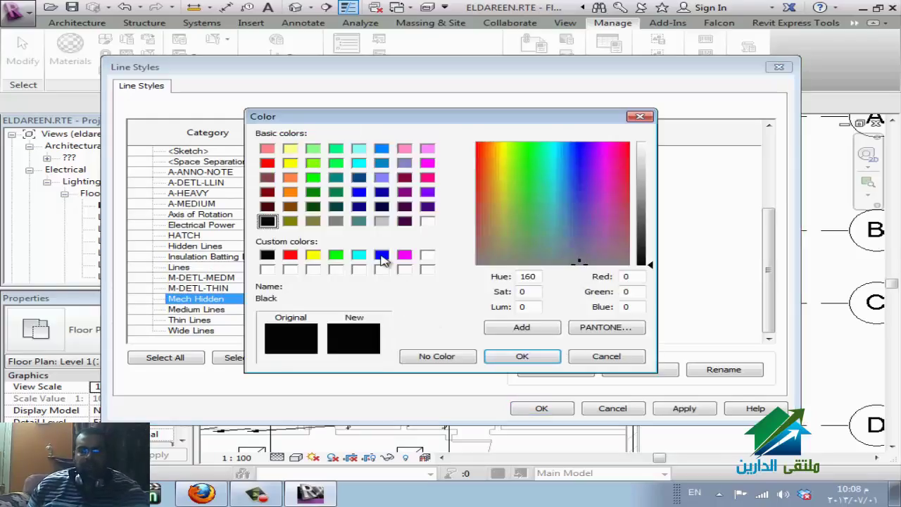
click(382, 257)
click(521, 356)
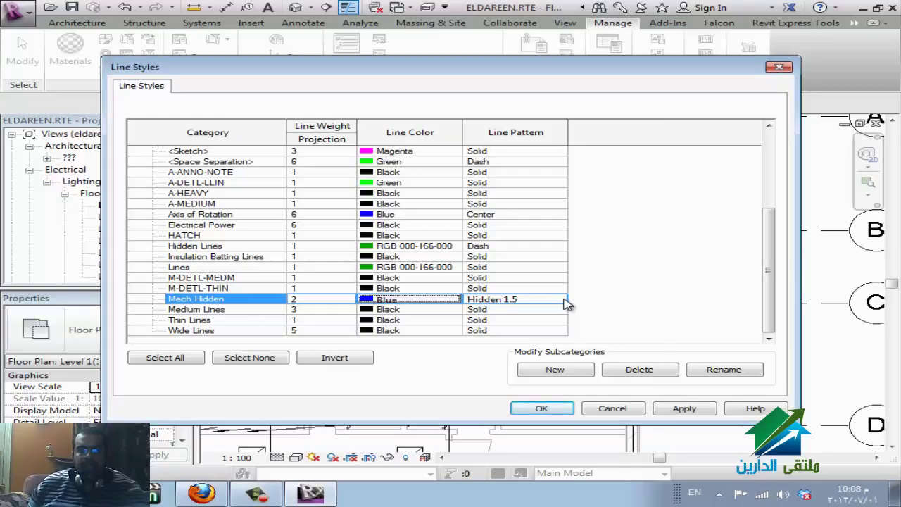
click(541, 408)
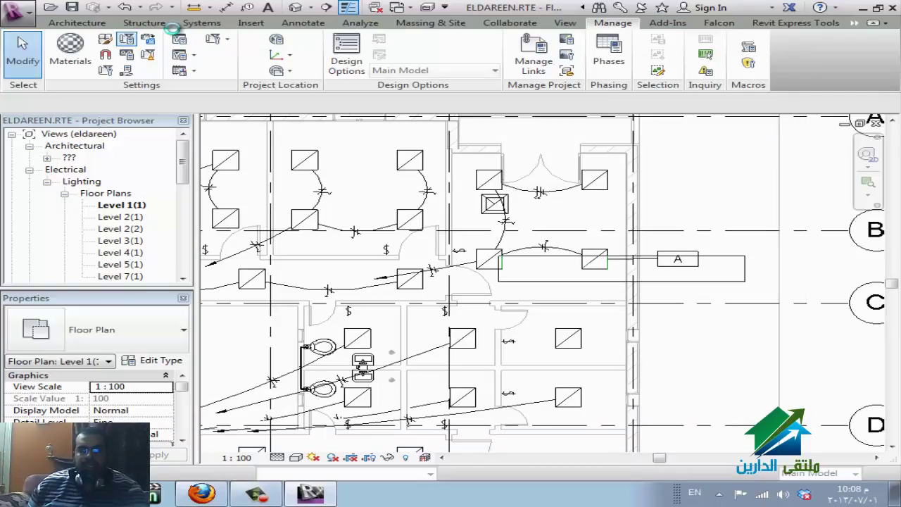
Draw a detail line using the Mech Hidden line style to check its blue colour.
click(310, 25)
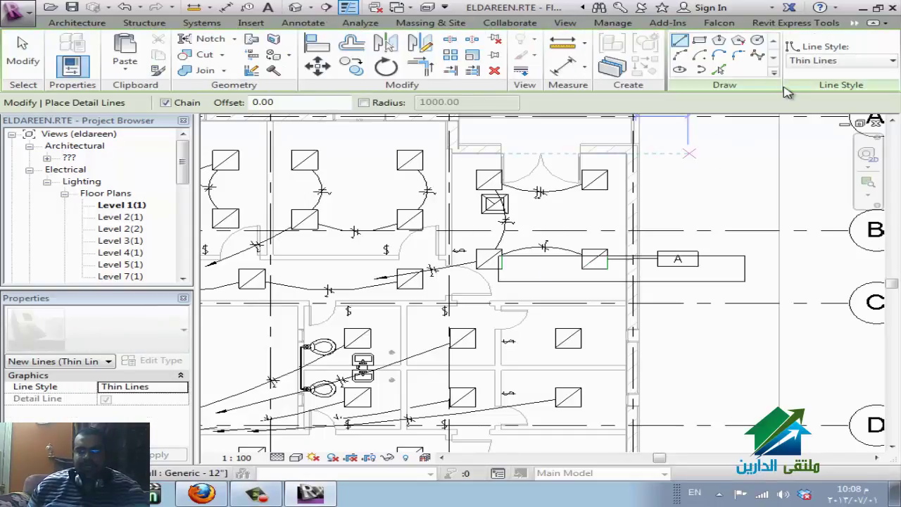
click(817, 61)
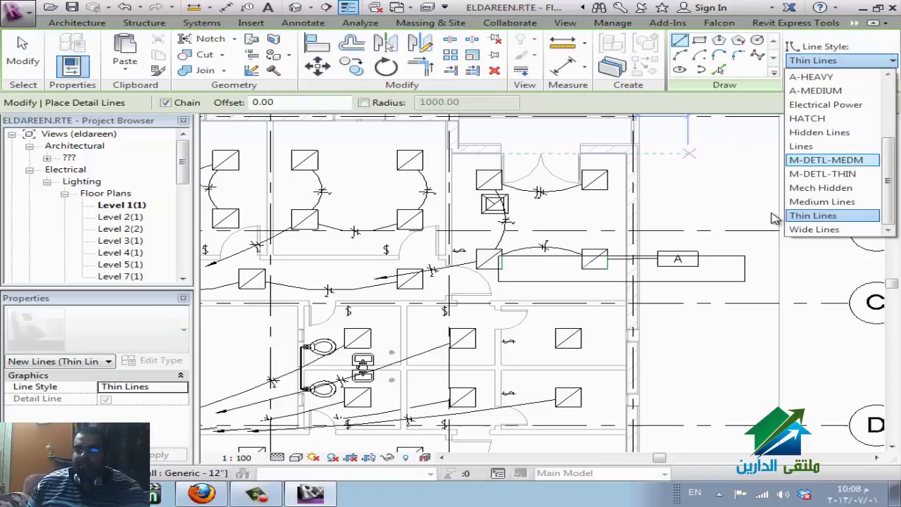
click(853, 188)
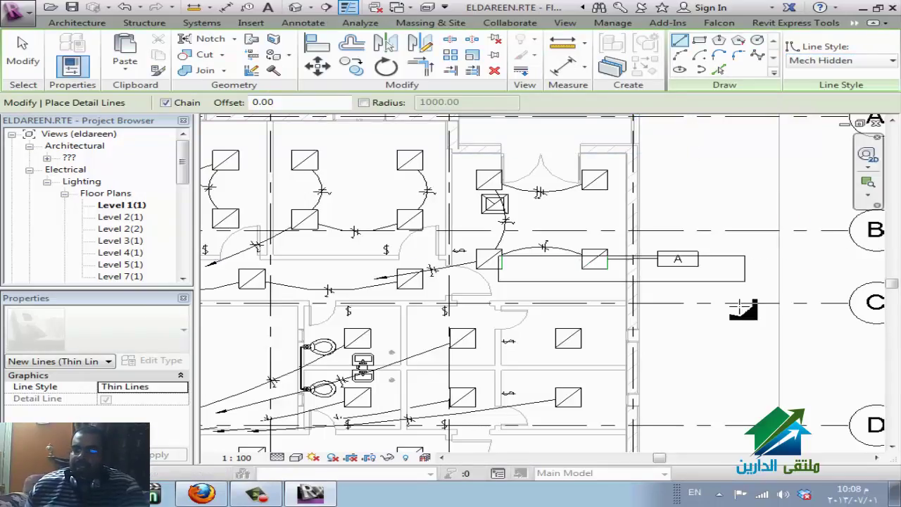
click(662, 426)
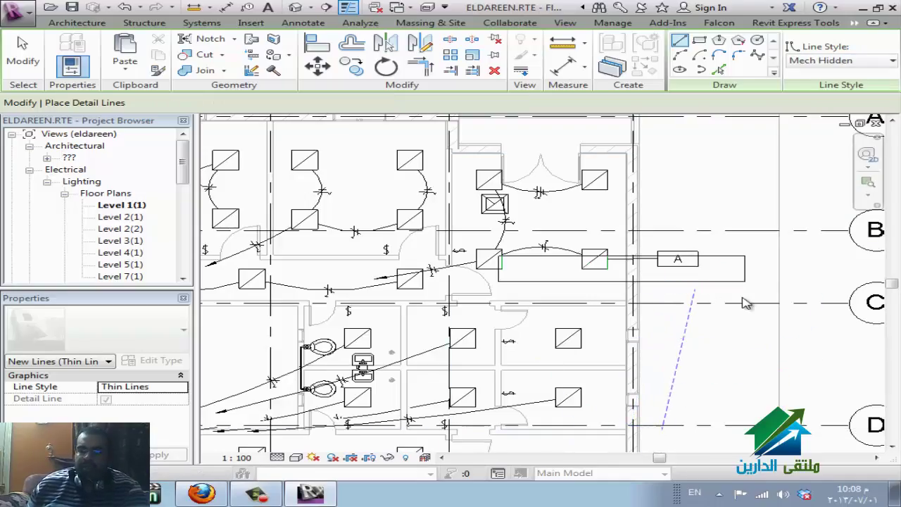
scroll(713, 306, up, 3)
scroll(714, 307, up, 2)
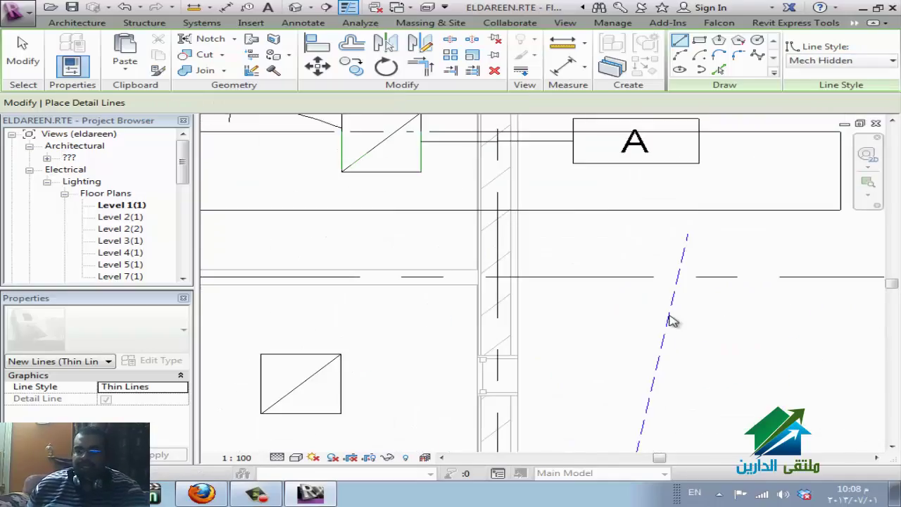
End the Detail Line command and show the Manage tab's Additional Settings list.
key(Escape)
key(Escape)
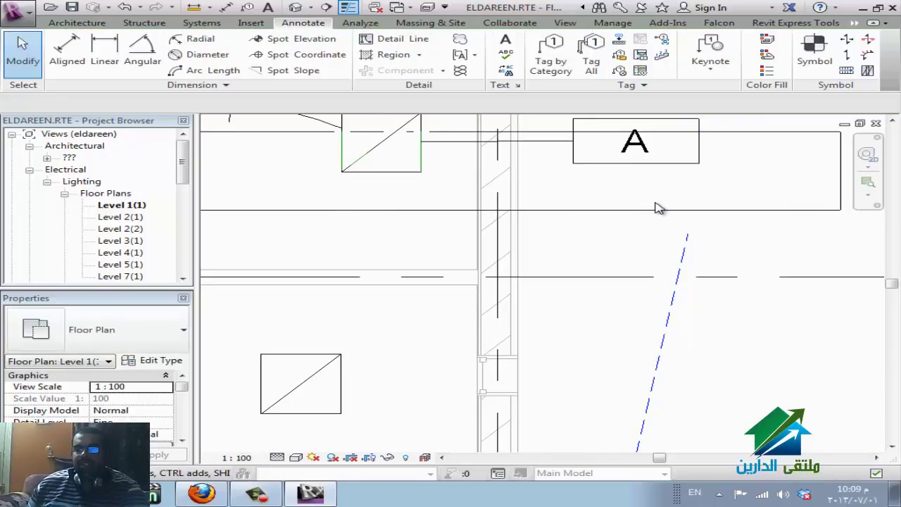
click(615, 25)
click(229, 40)
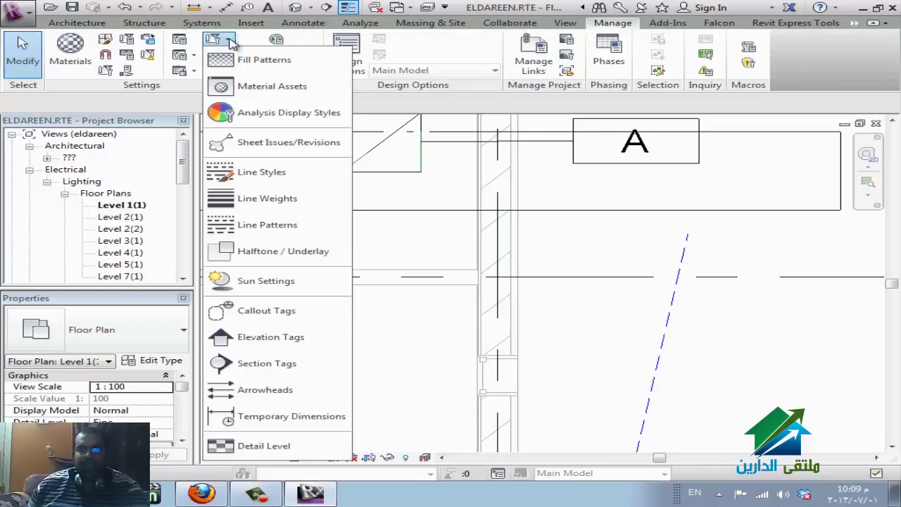
Review the Line Weights table per view scale twice, closing it unchanged, then reopen Additional Settings.
click(310, 202)
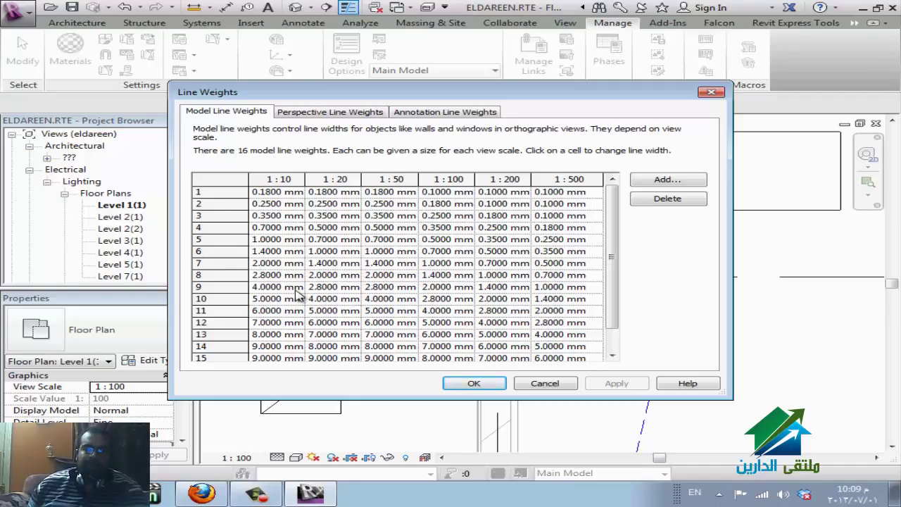
click(552, 387)
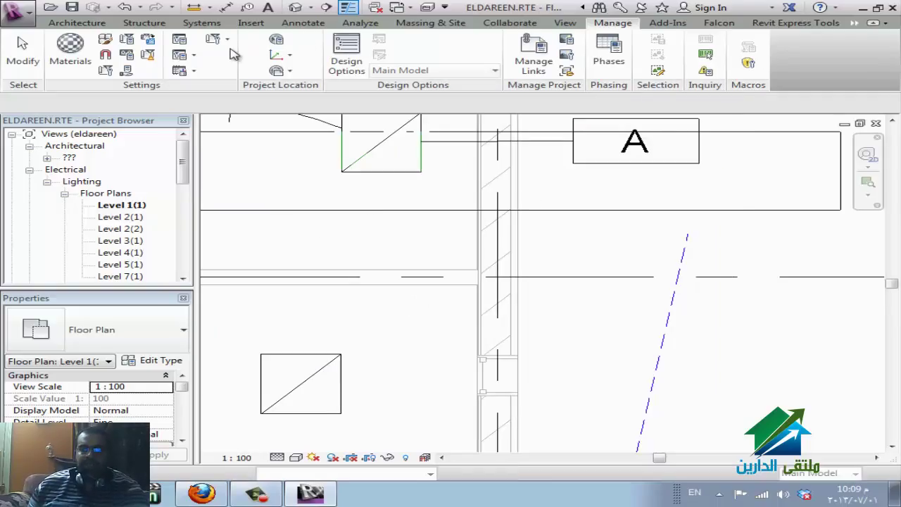
click(230, 42)
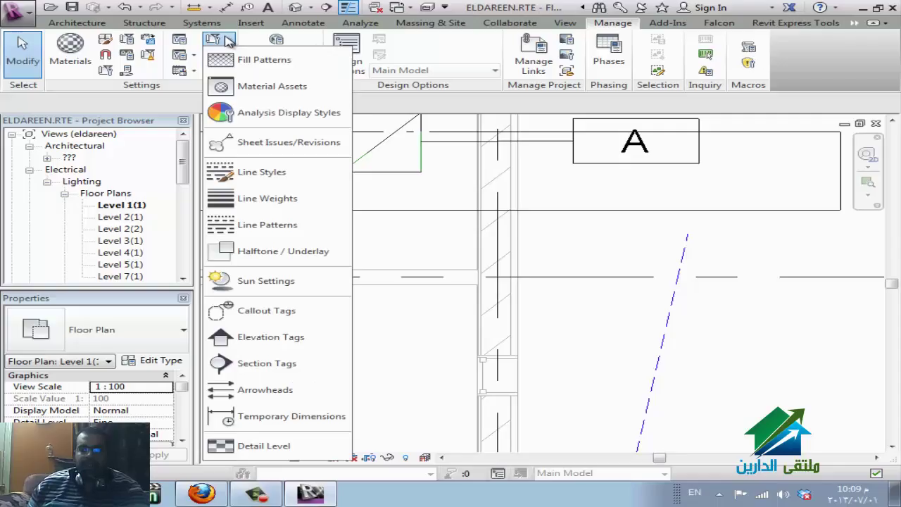
click(275, 198)
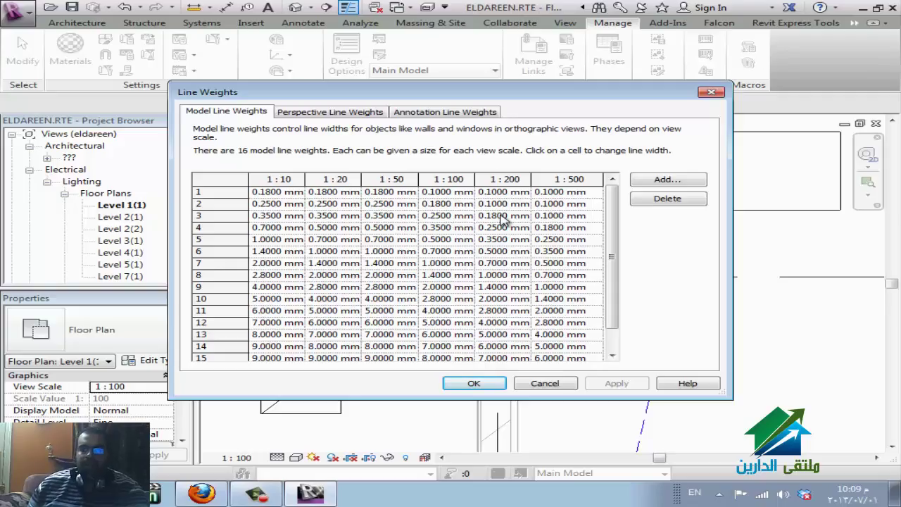
key(Escape)
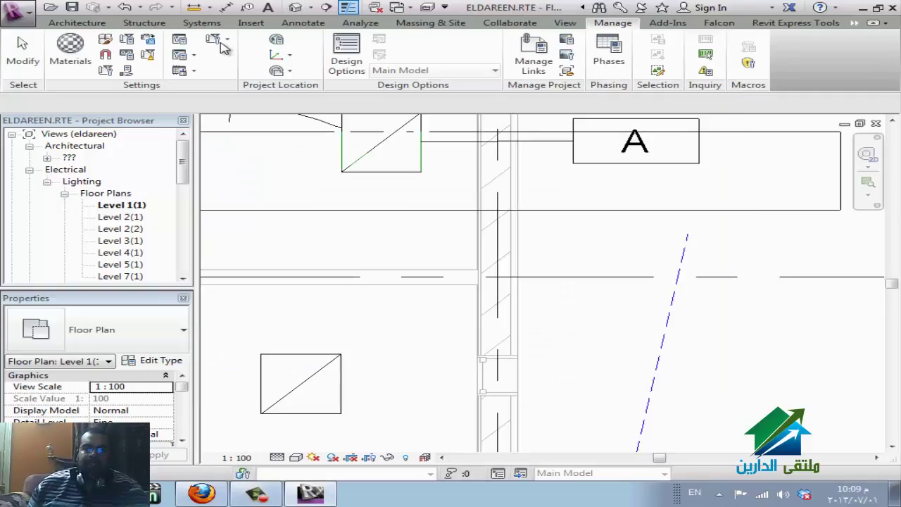
click(220, 40)
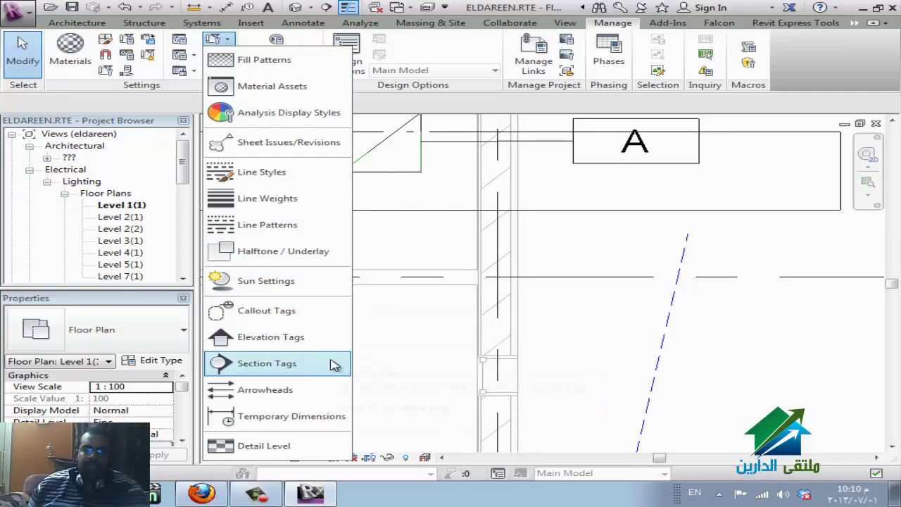
In the 1/2" Square Elevation Tag properties, keep Elevation Mark Body_Square : Detail Number.
click(295, 337)
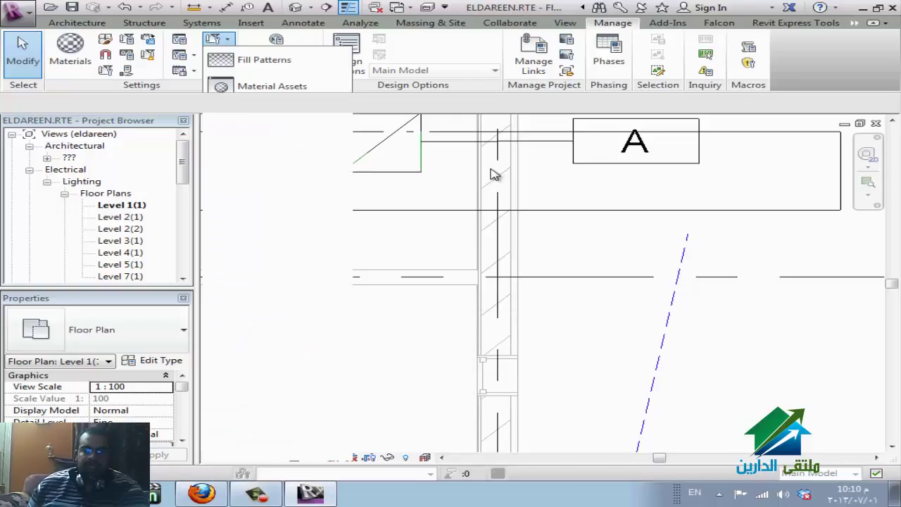
click(716, 182)
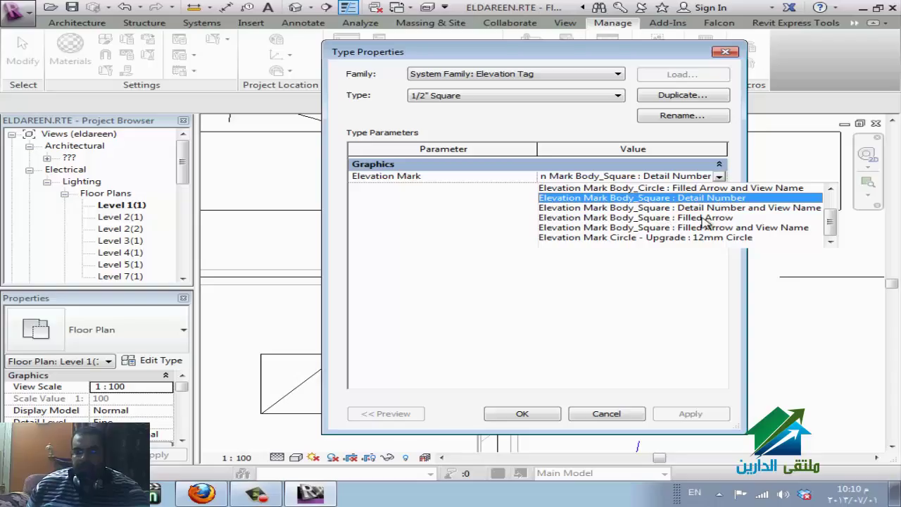
click(568, 202)
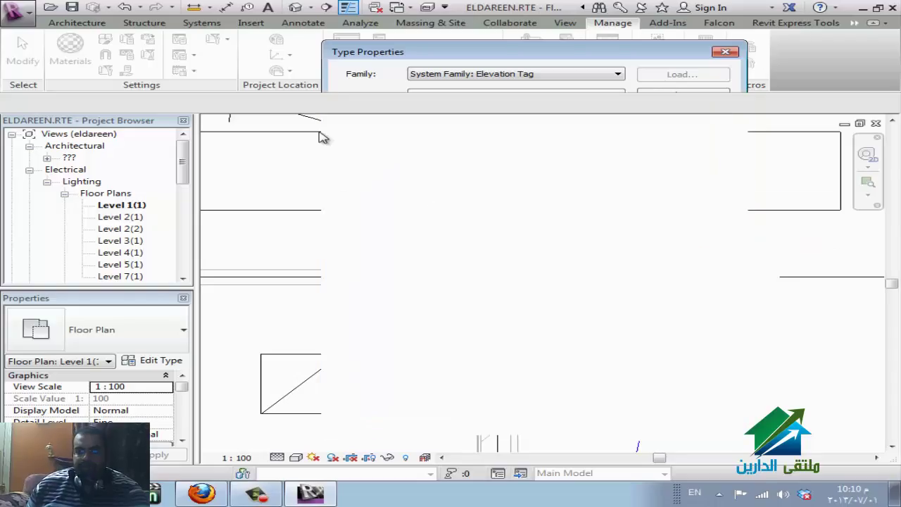
click(287, 71)
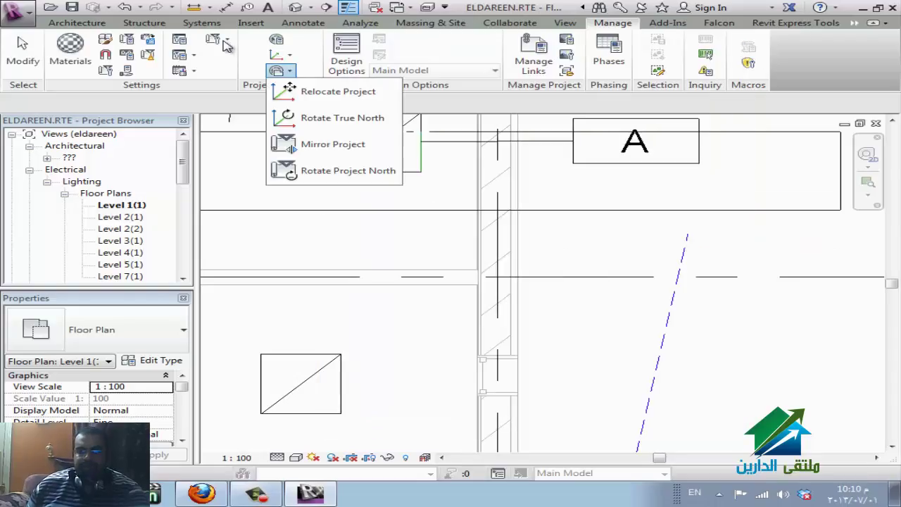
click(225, 41)
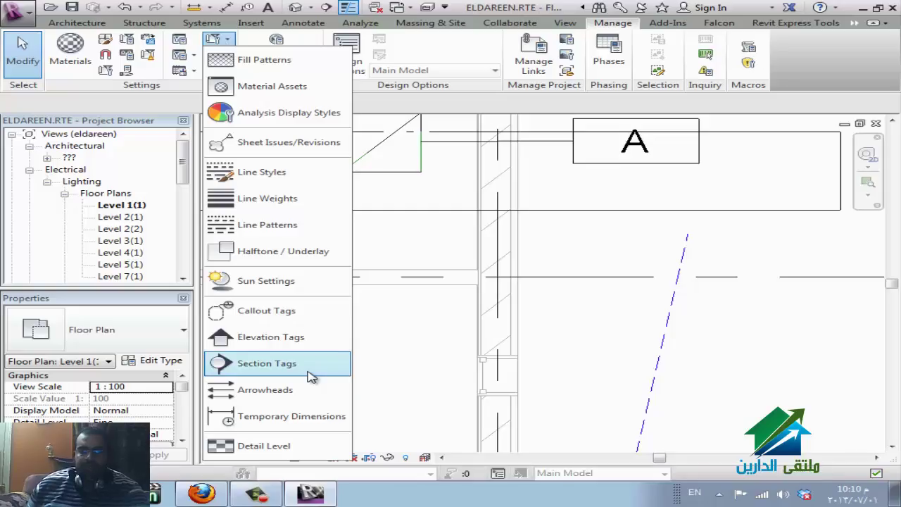
In Arrowheads type properties, keep the Arrow style and turn on Fill Tick.
click(302, 395)
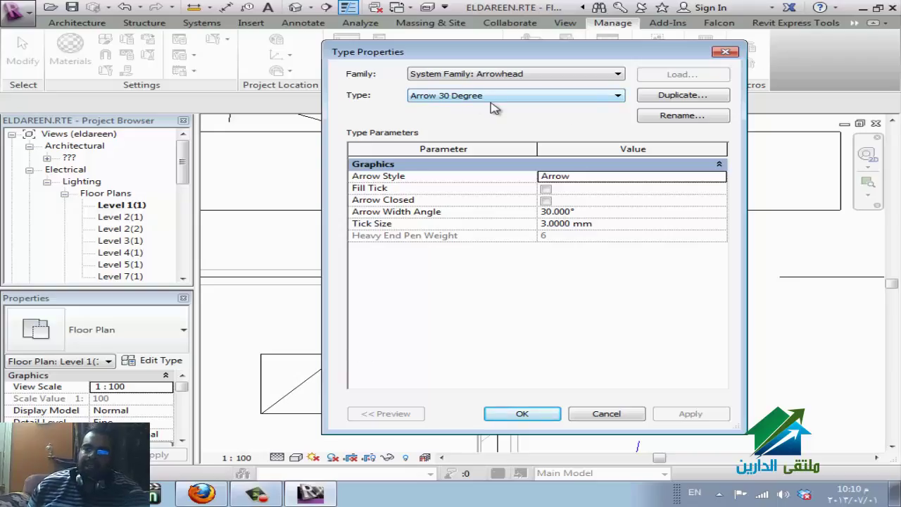
click(722, 177)
scroll(604, 222, down, 1)
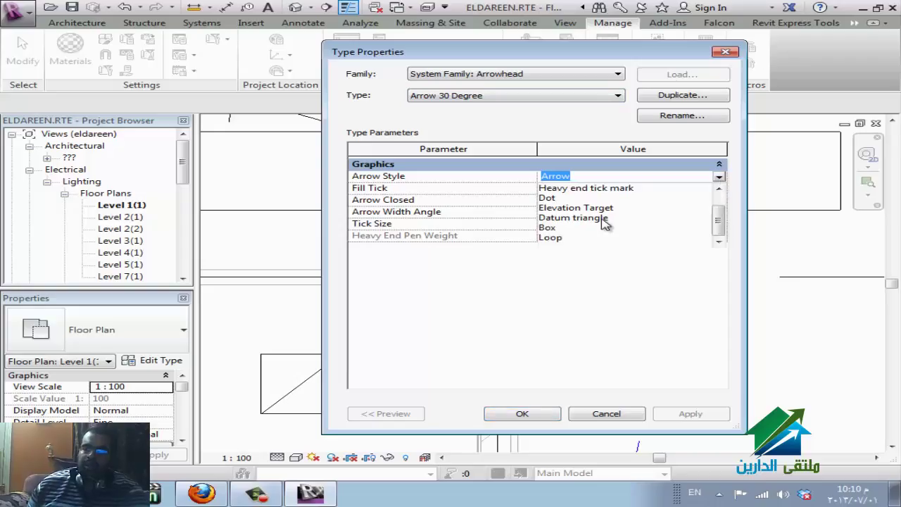
scroll(595, 240, up, 2)
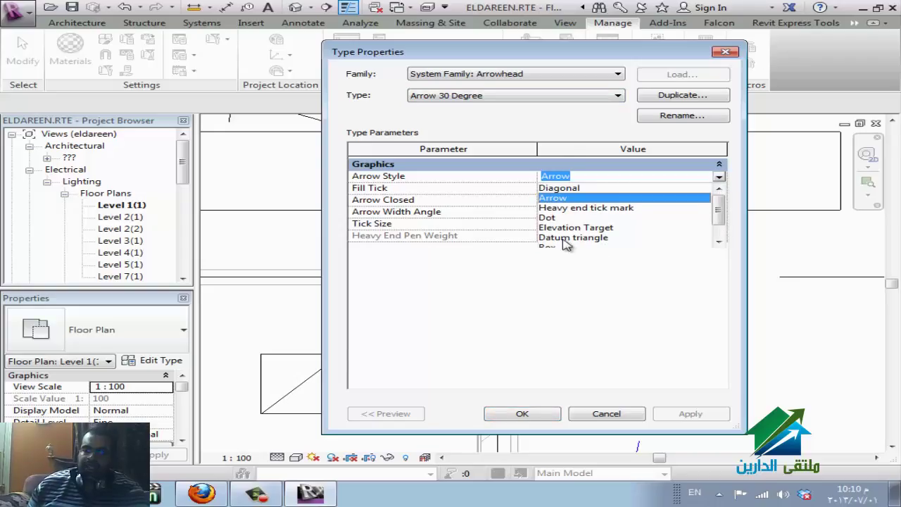
click(570, 311)
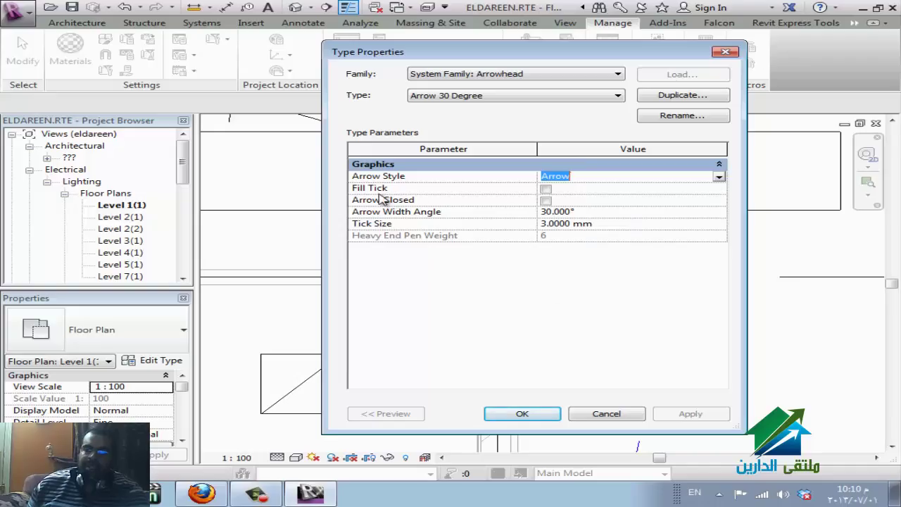
click(546, 189)
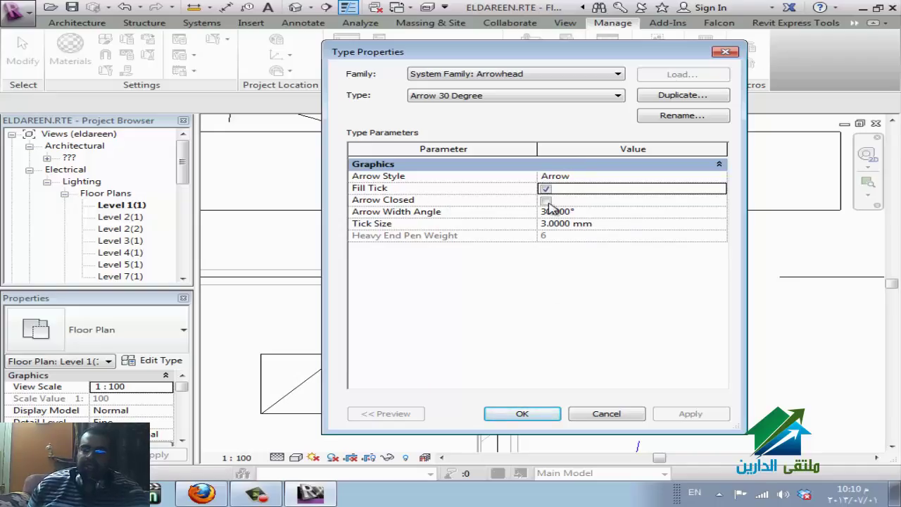
click(593, 210)
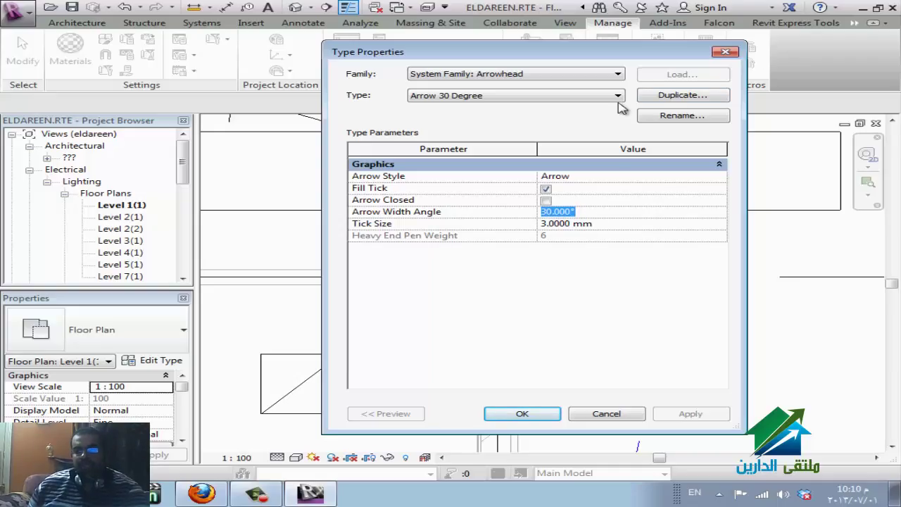
Duplicate the type as Arrow 60 Degree 2 with a 60° arrow width angle and apply.
click(672, 98)
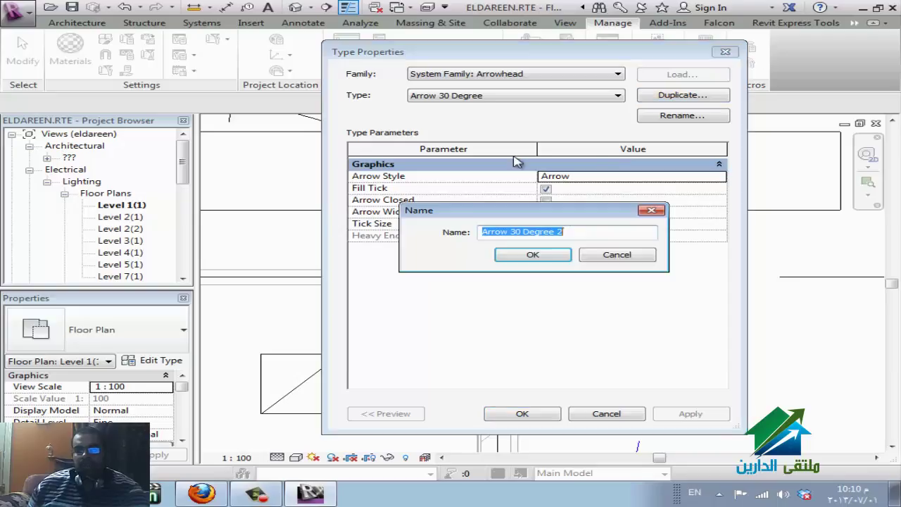
click(514, 233)
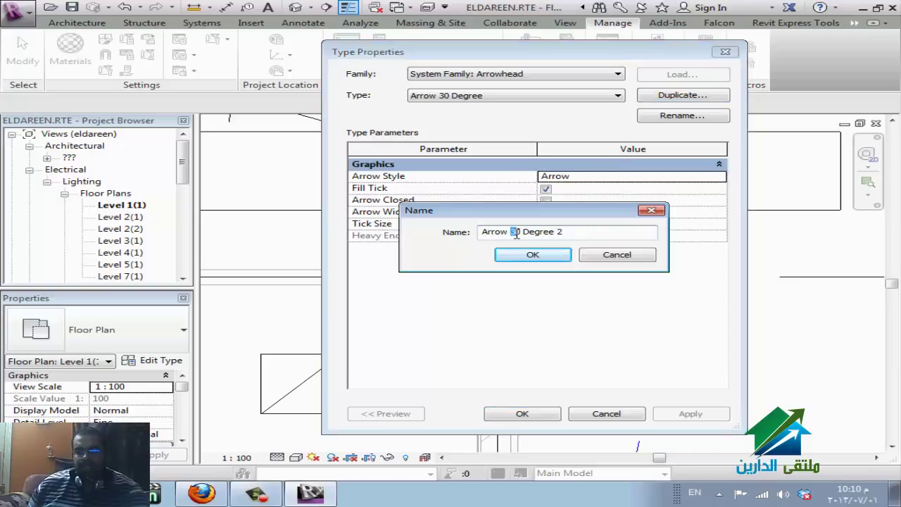
click(533, 255)
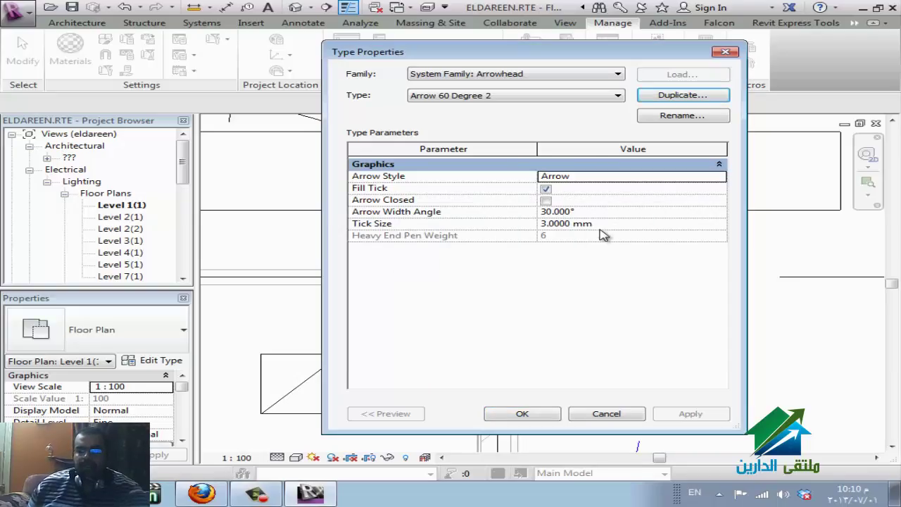
click(601, 214)
click(565, 213)
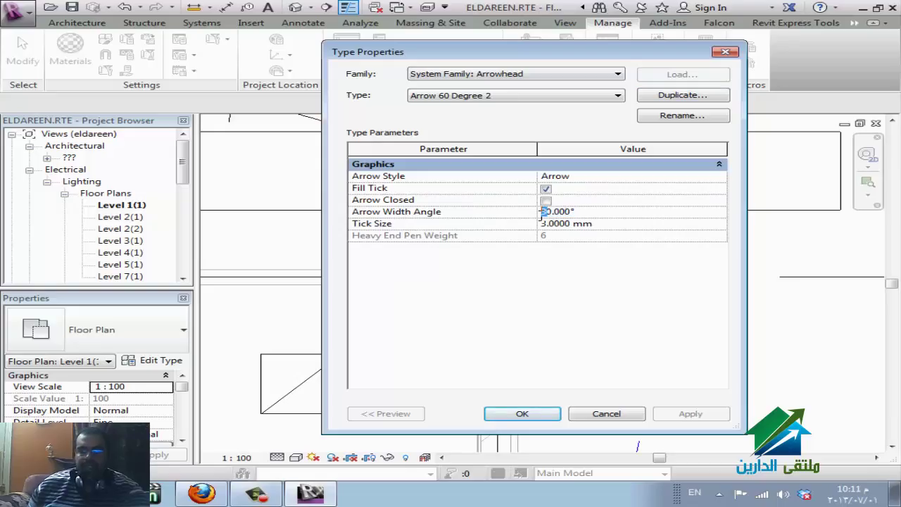
text(6)
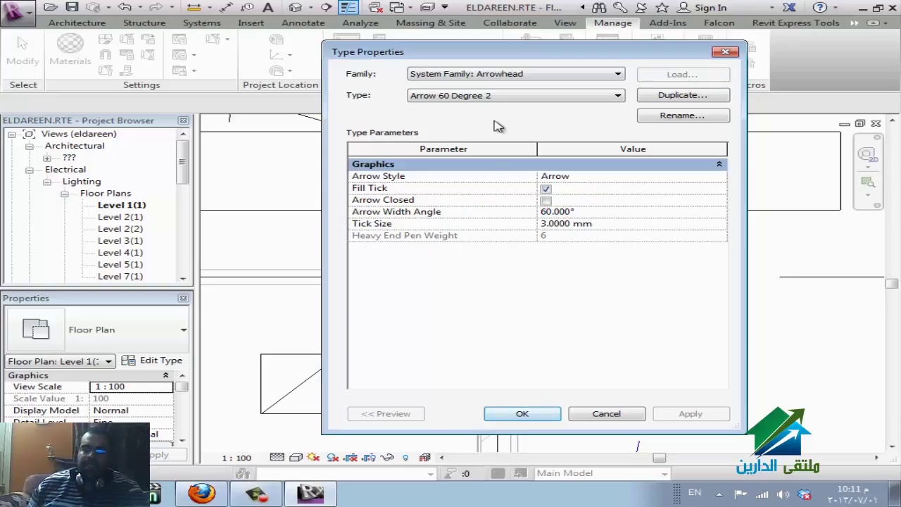
click(533, 418)
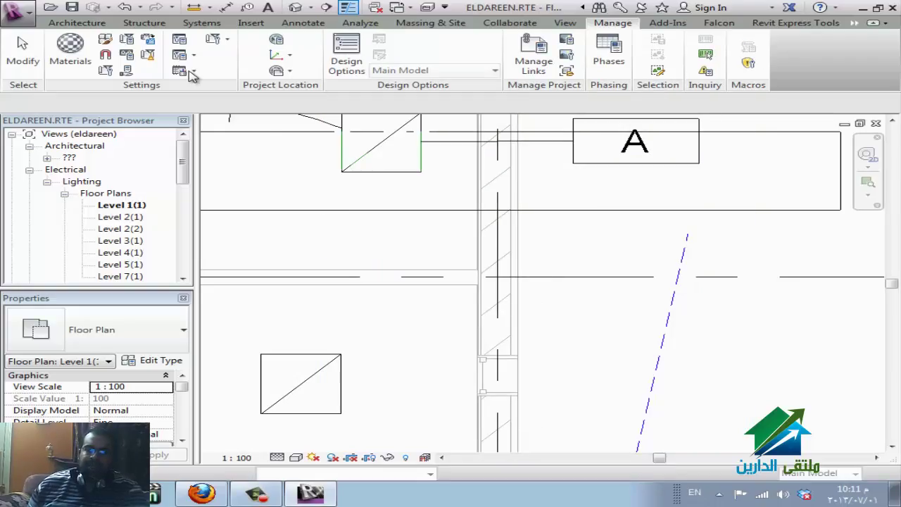
Check a door's temporary dimensions with current settings, trying a permanent dimension then undoing it.
click(227, 40)
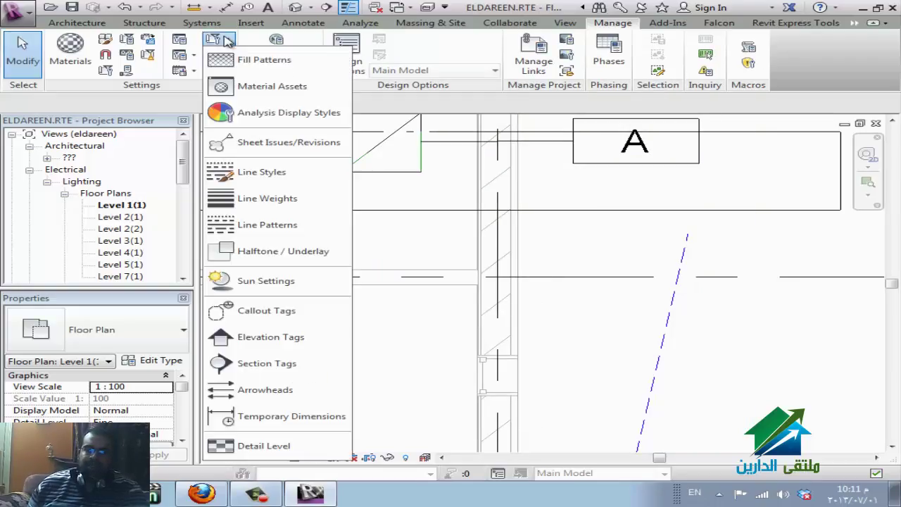
click(328, 419)
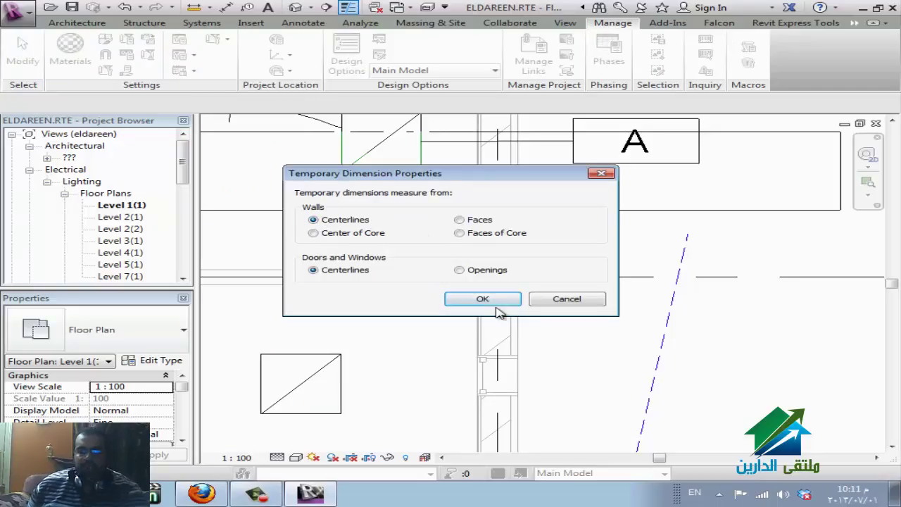
key(Return)
scroll(597, 342, up, 4)
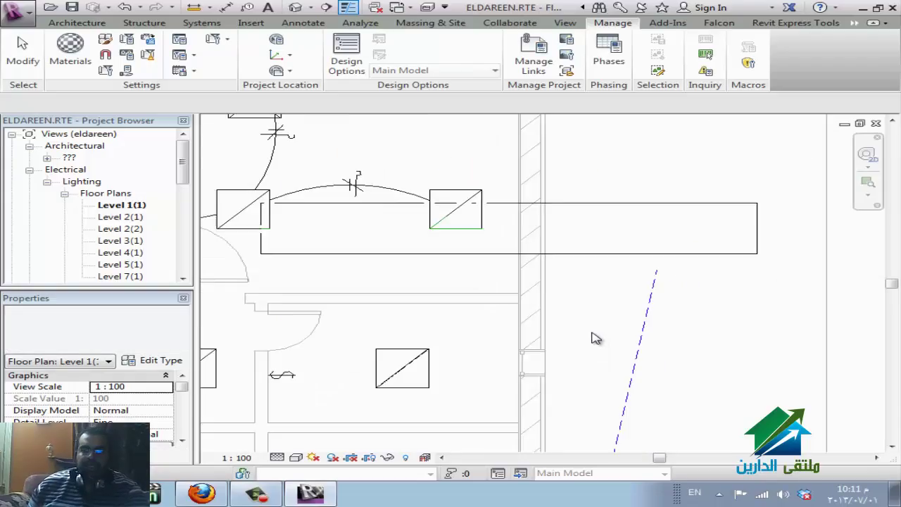
scroll(593, 338, down, 1)
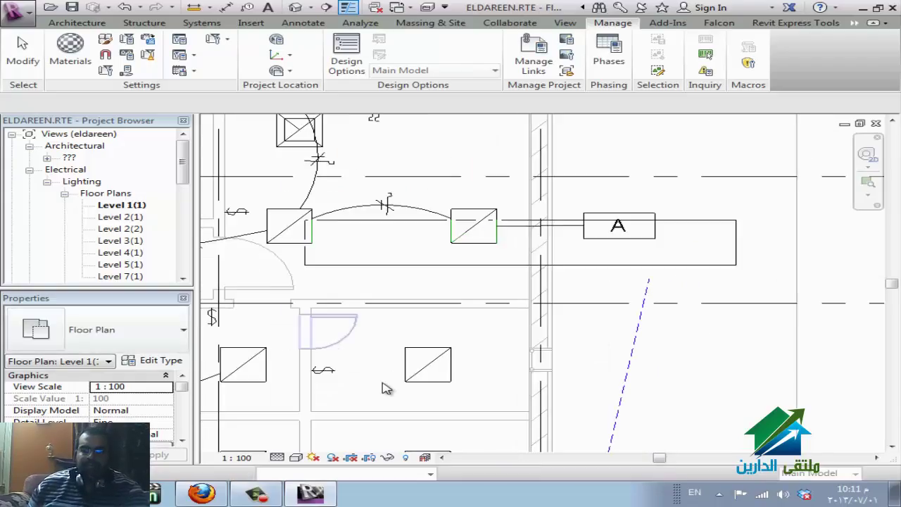
click(401, 365)
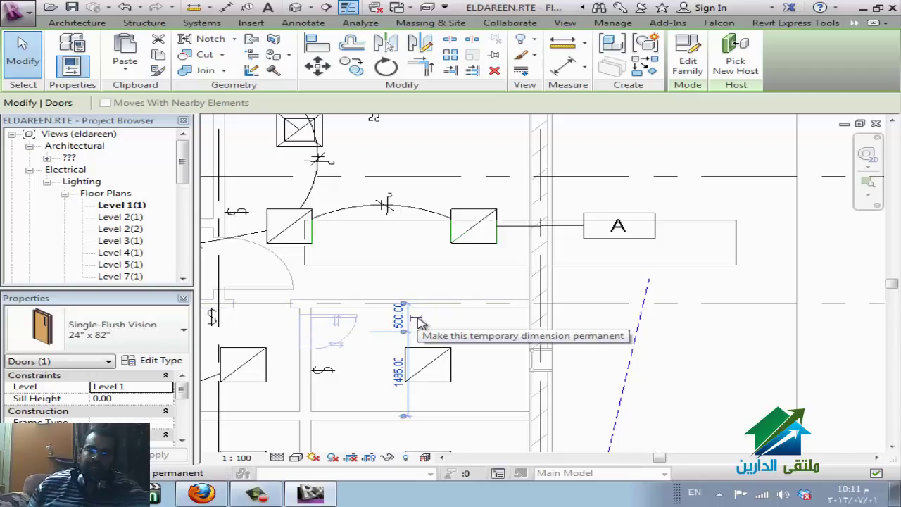
click(417, 320)
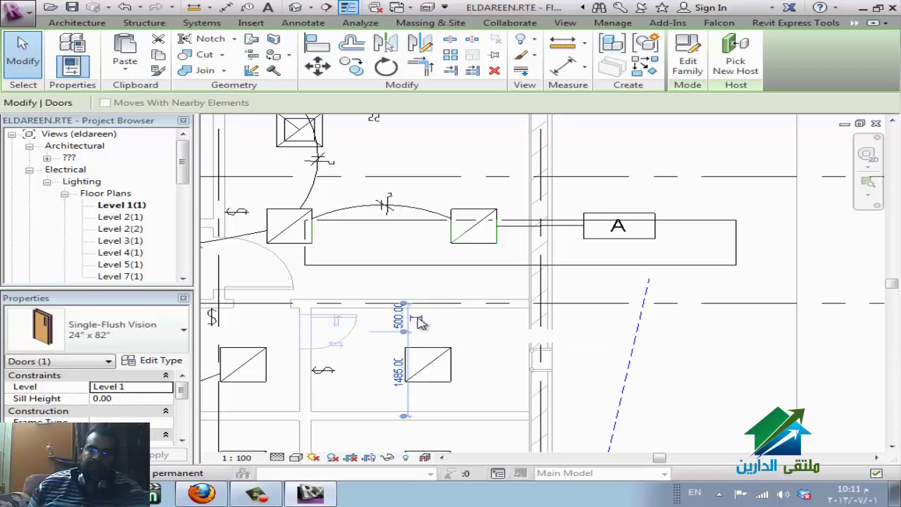
click(501, 358)
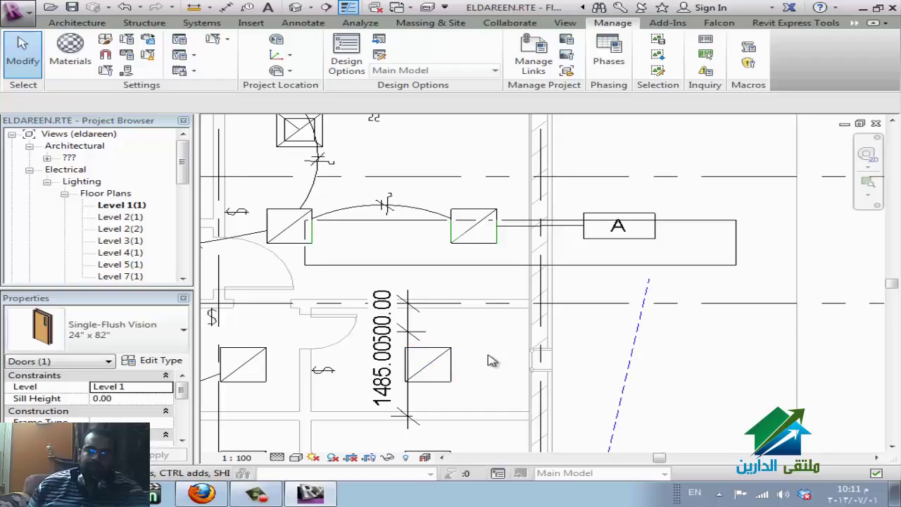
key(ctrl+z)
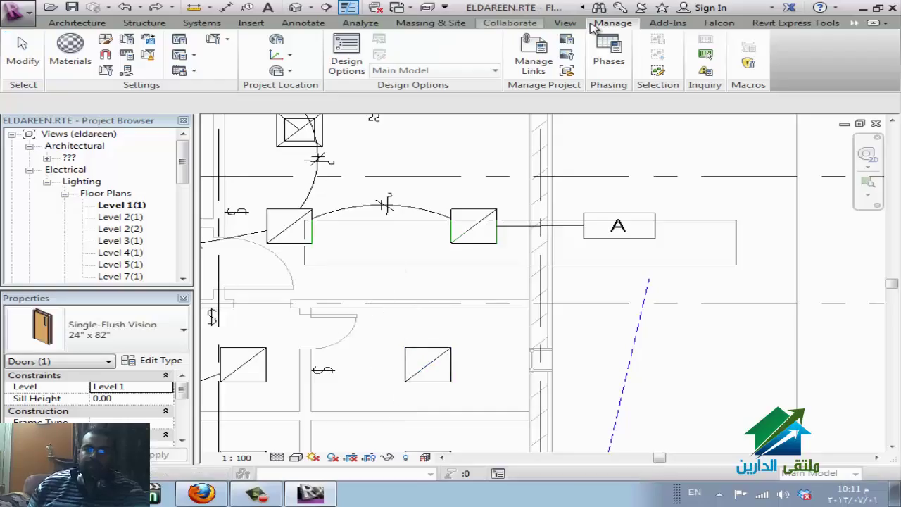
Set Temporary Dimensions Walls to Faces and verify on a selected door.
click(217, 40)
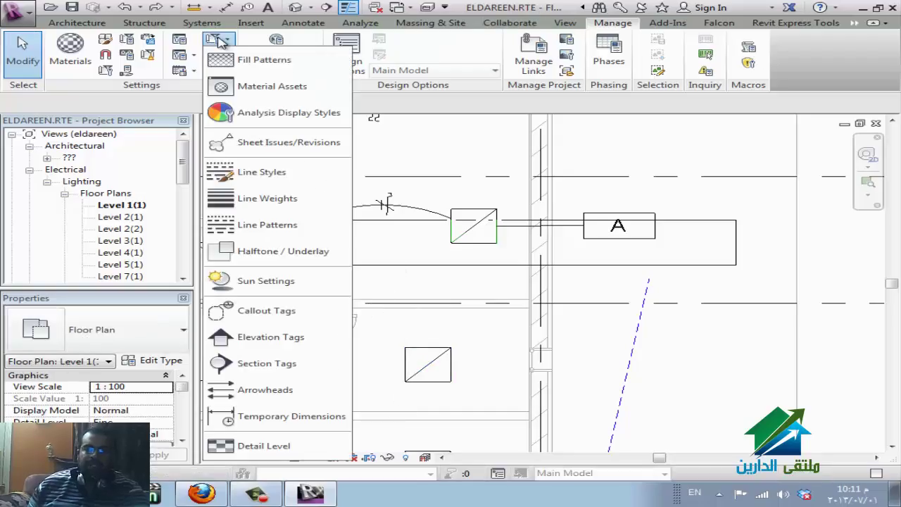
click(279, 418)
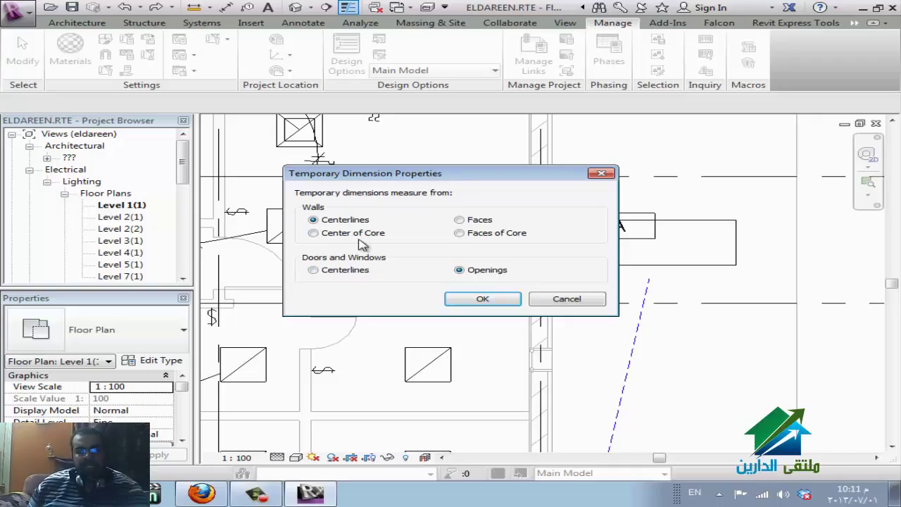
click(464, 224)
click(464, 301)
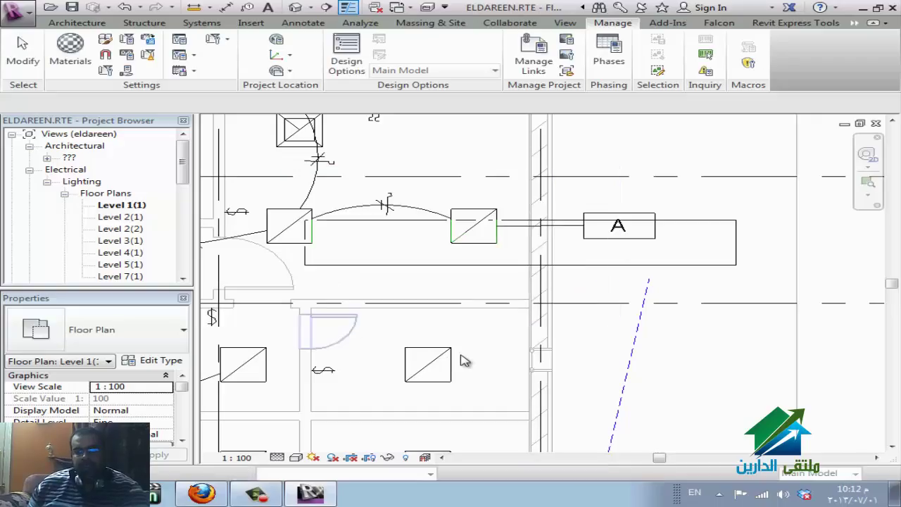
click(310, 331)
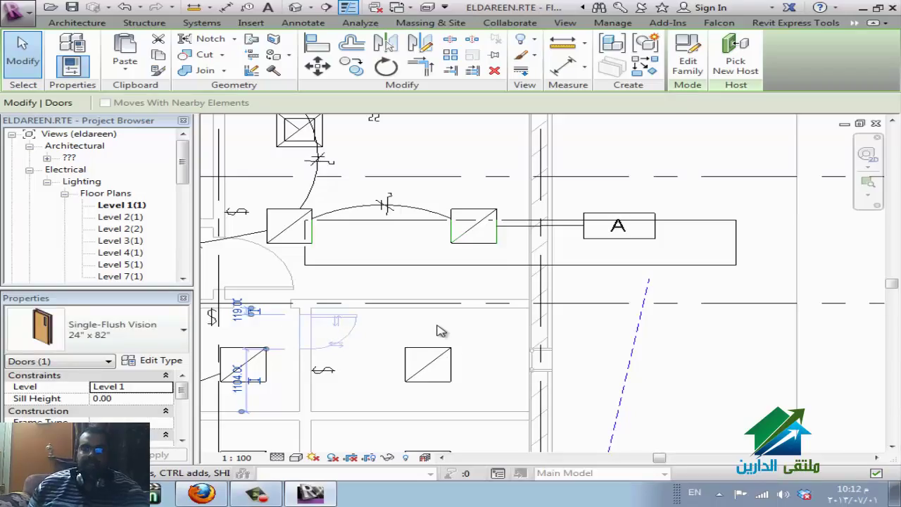
key(Escape)
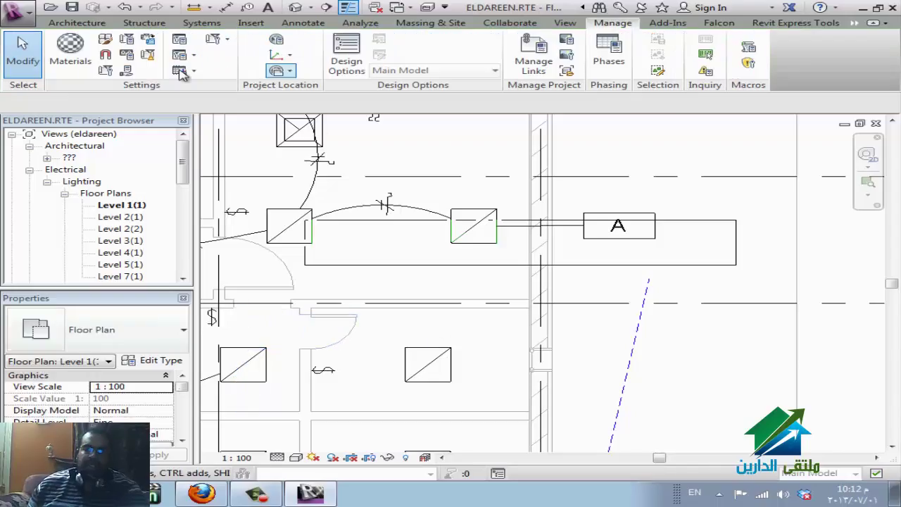
click(218, 40)
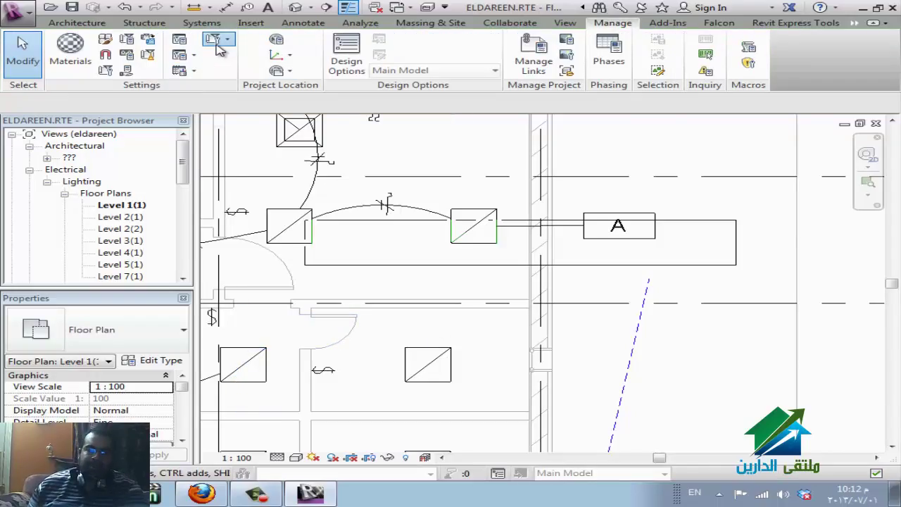
click(288, 450)
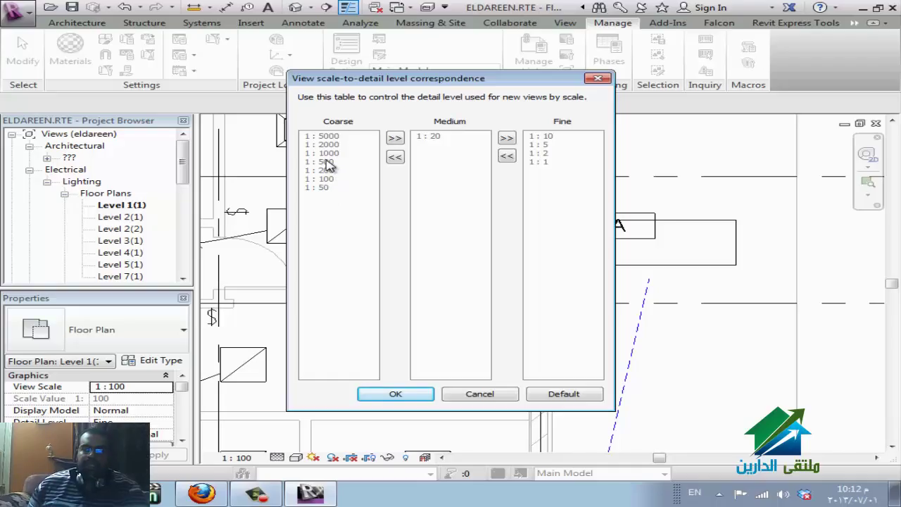
click(395, 138)
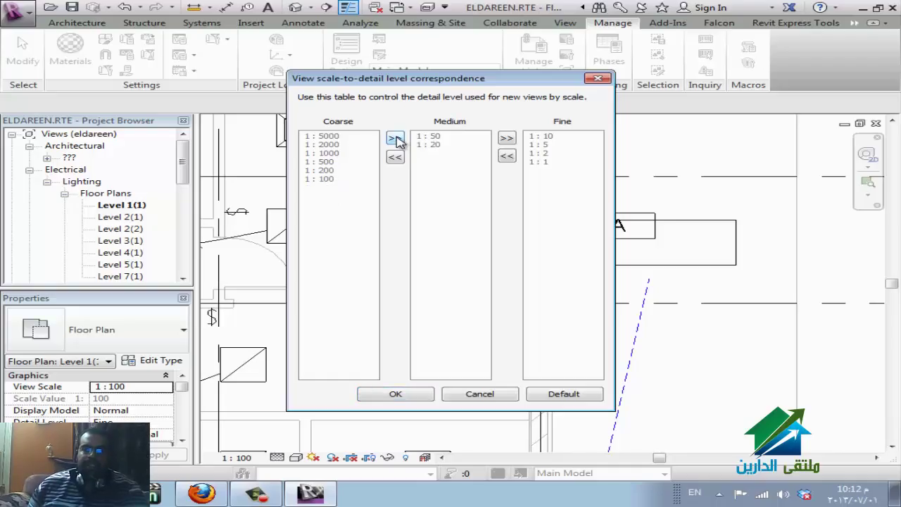
click(395, 137)
click(395, 138)
click(395, 138)
click(394, 138)
click(395, 138)
click(395, 138)
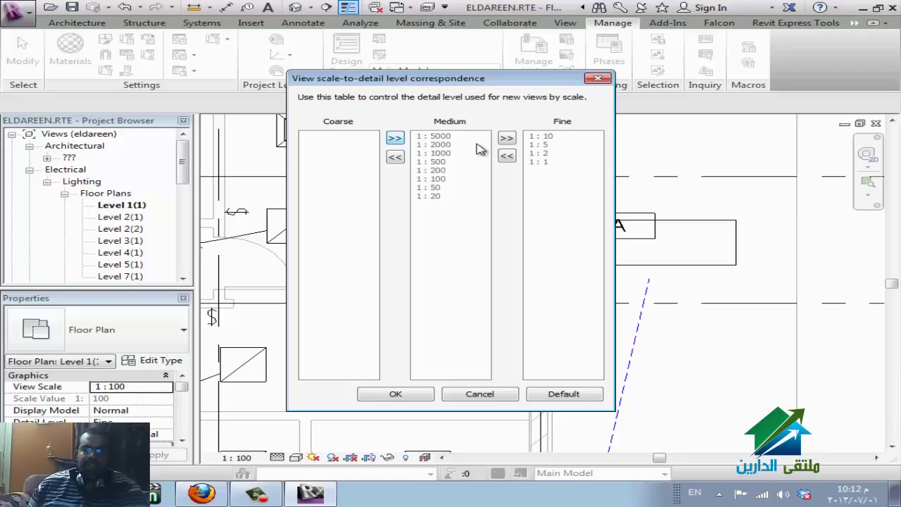
click(506, 138)
click(506, 138)
click(506, 138)
click(505, 138)
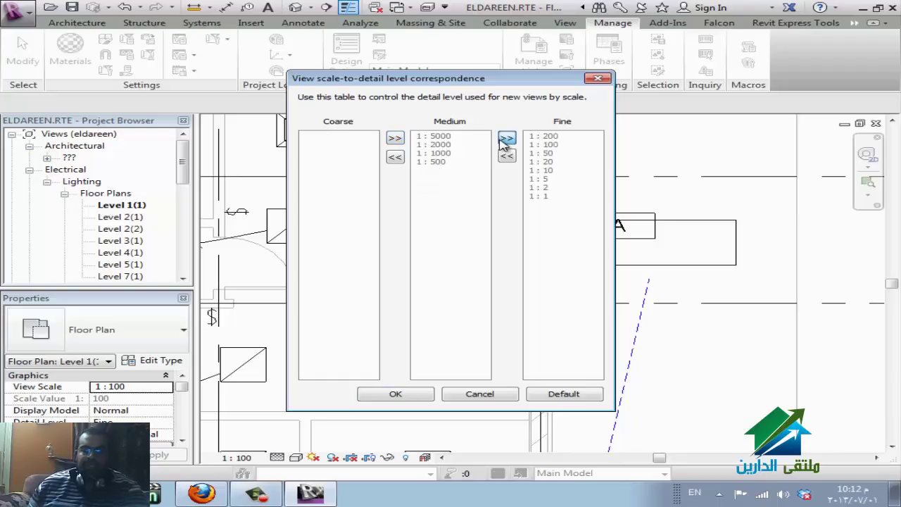
click(506, 137)
click(506, 138)
click(506, 138)
click(506, 138)
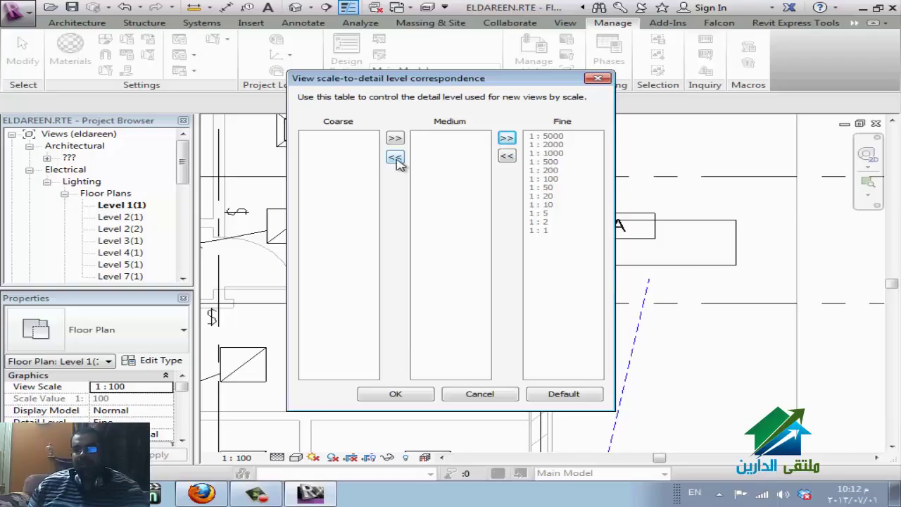
click(504, 400)
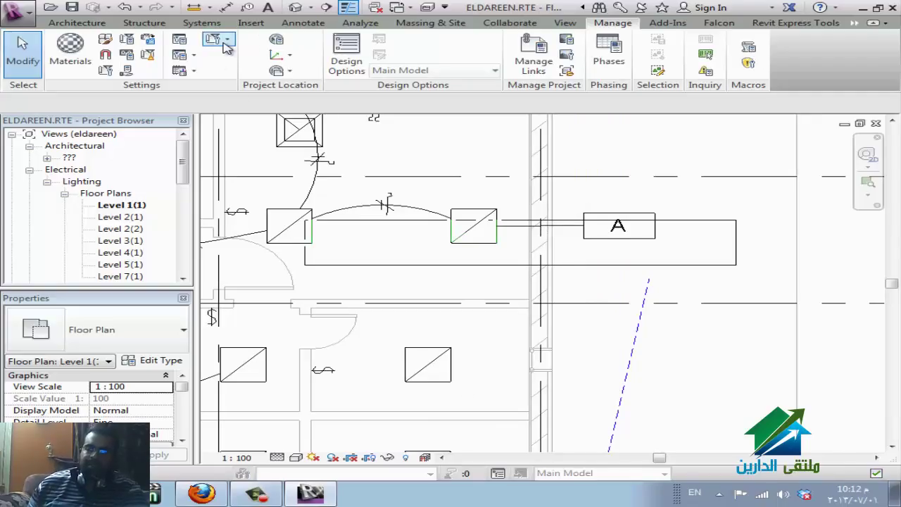
click(214, 39)
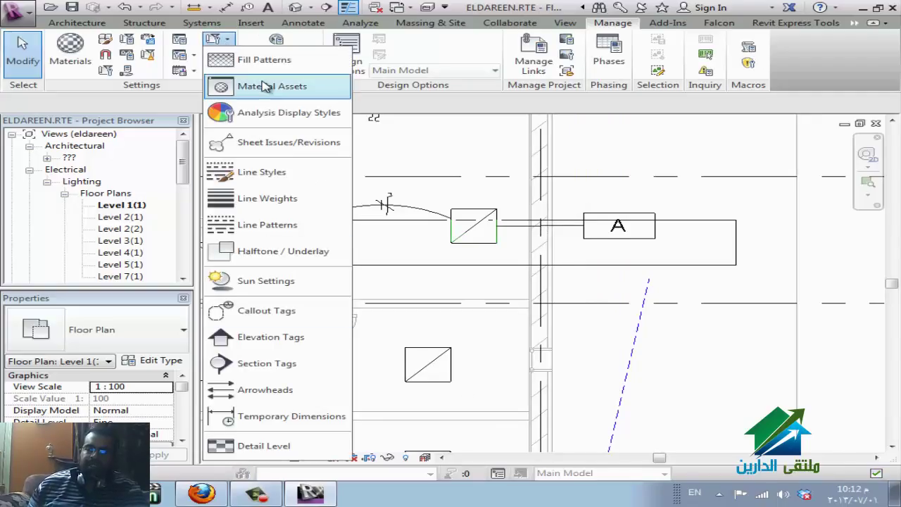
click(824, 77)
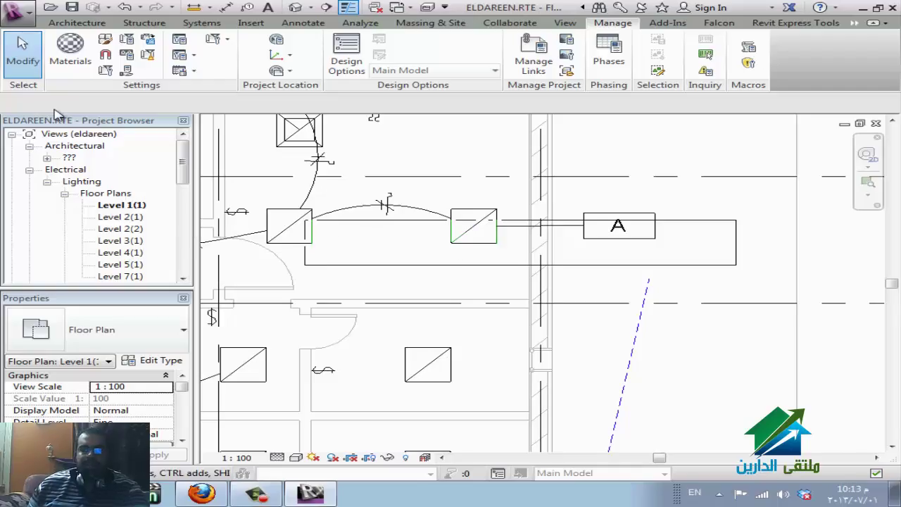
click(70, 56)
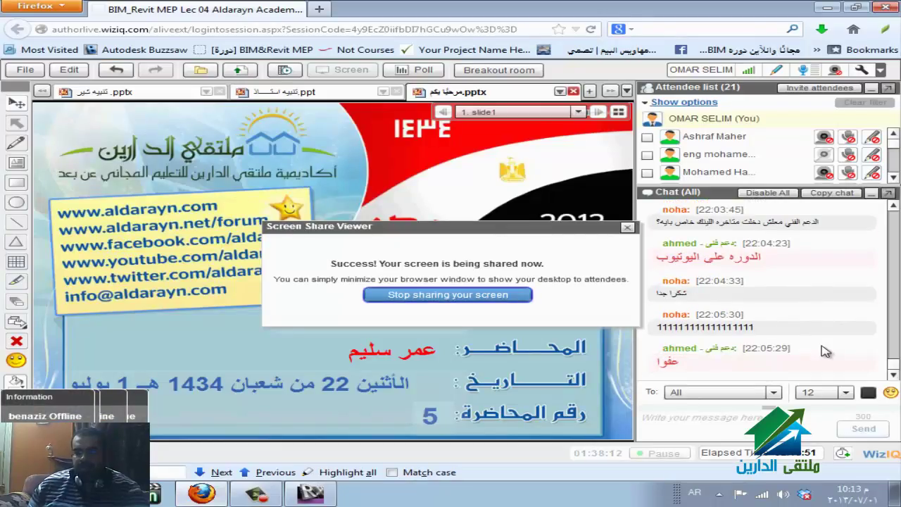
click(313, 496)
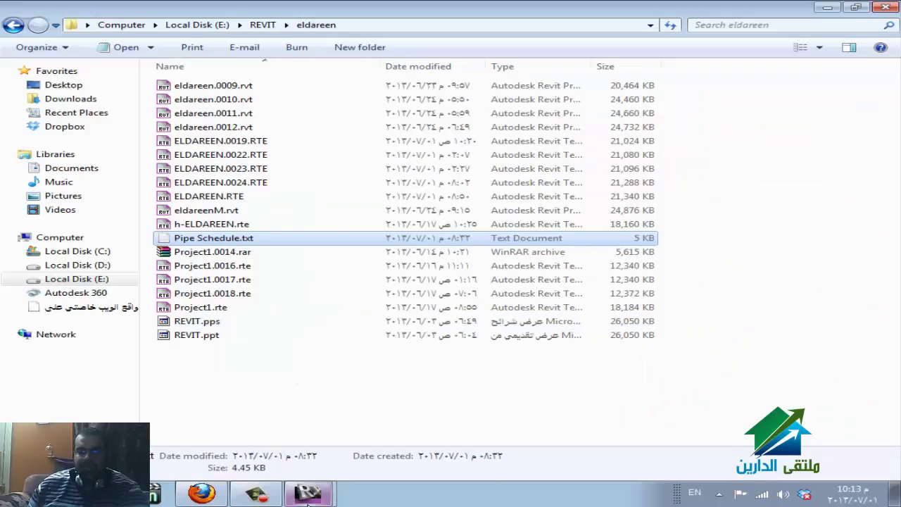
mouse_move(309, 492)
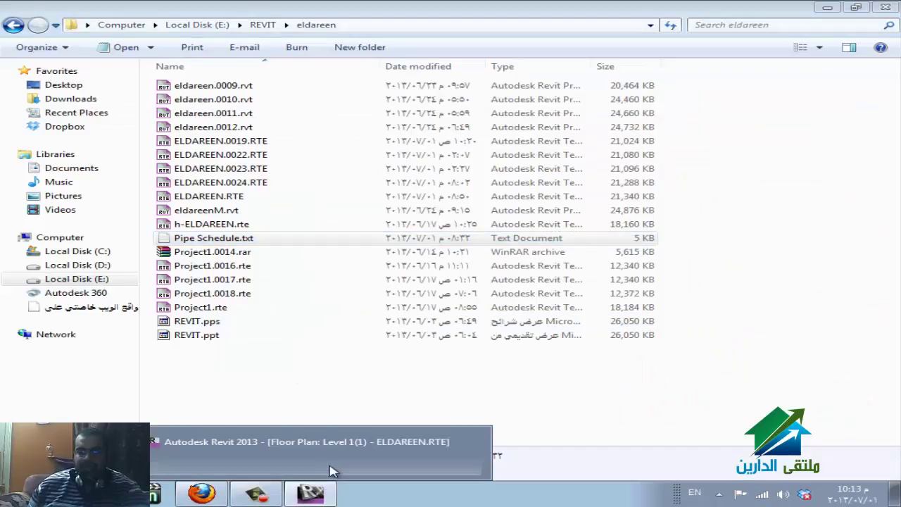
click(334, 471)
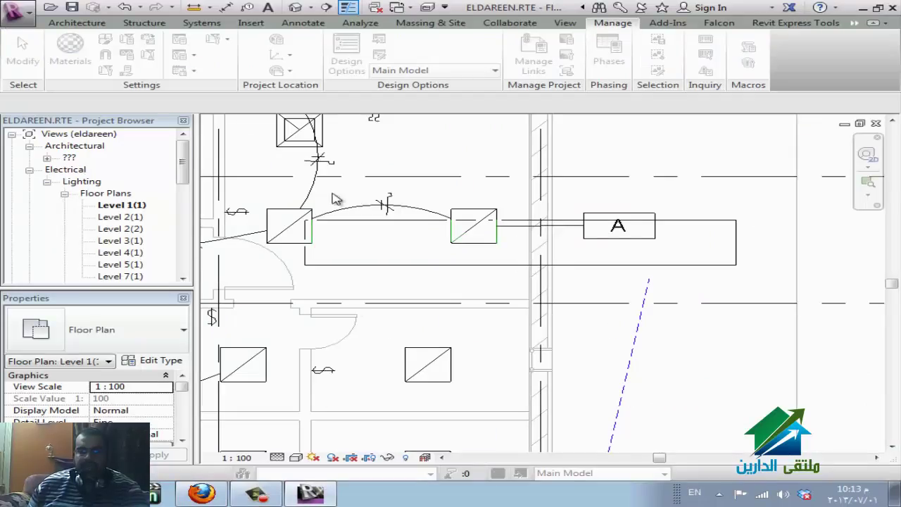
Close the Material Editor and the Material Browser.
click(71, 49)
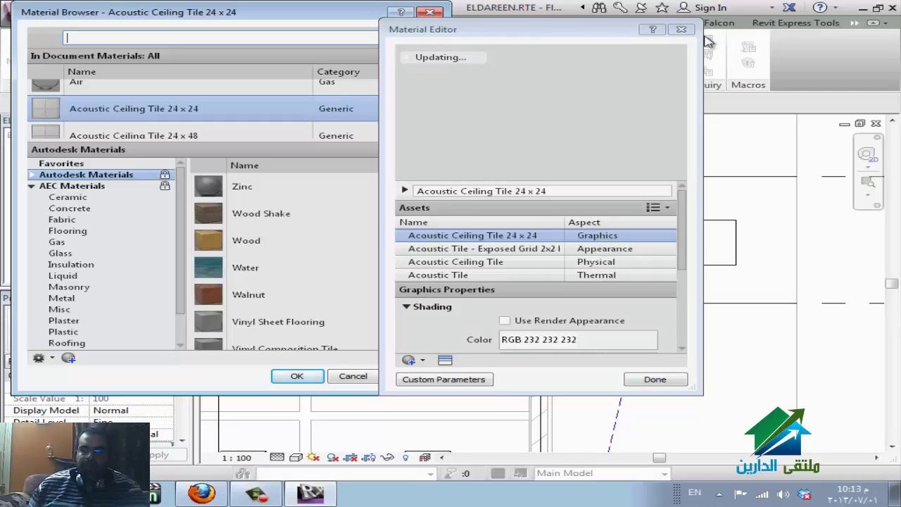
click(681, 29)
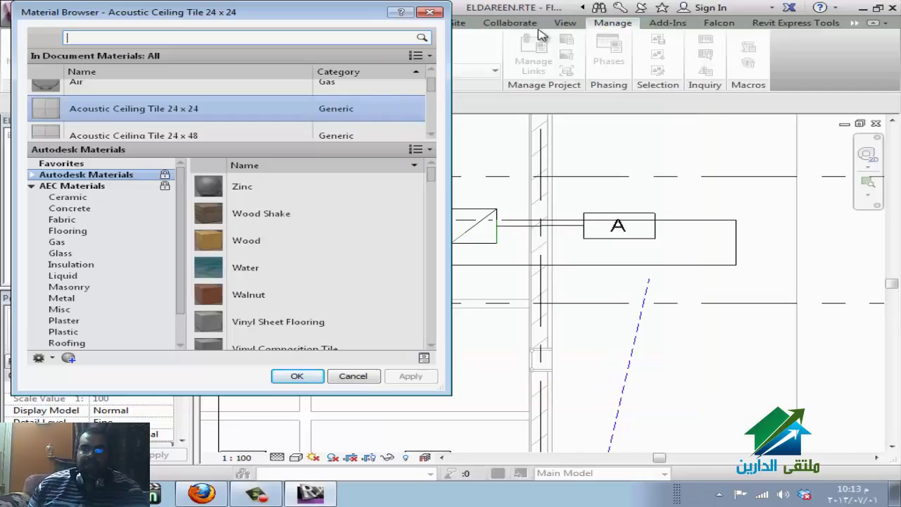
click(430, 12)
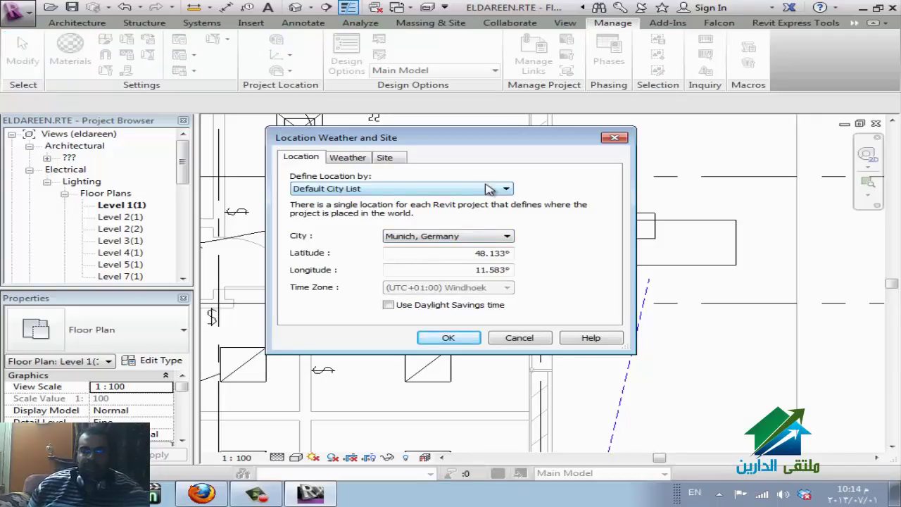
click(350, 160)
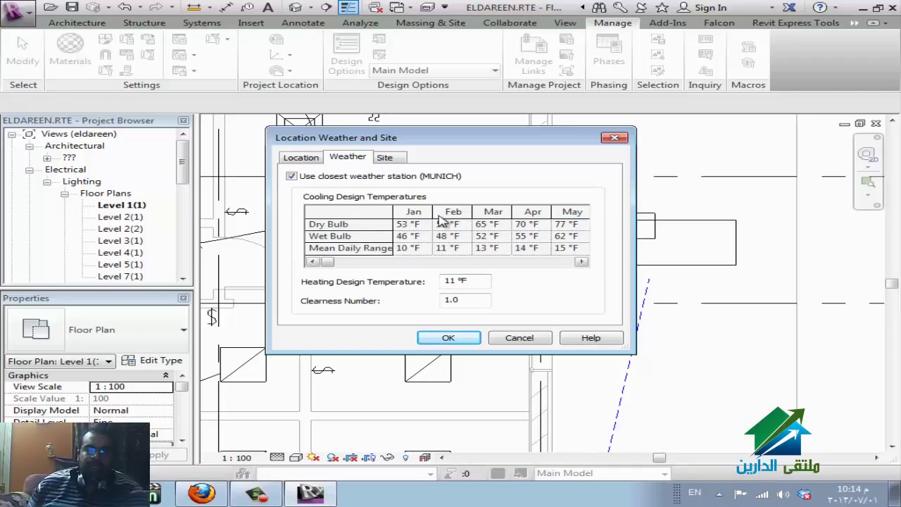
click(298, 162)
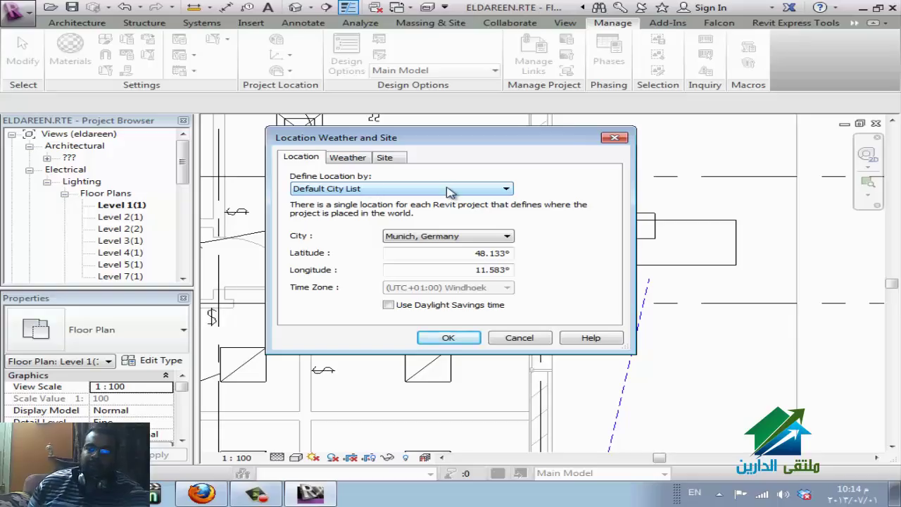
click(471, 236)
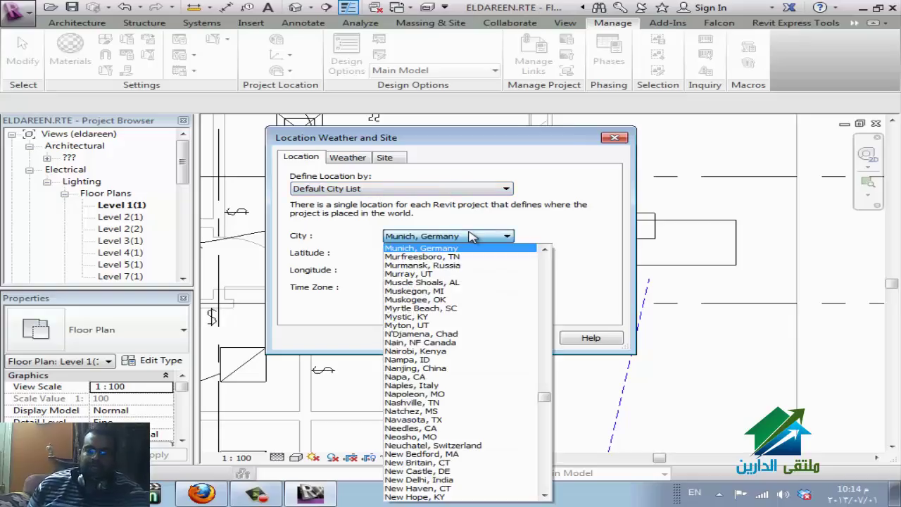
key(c)
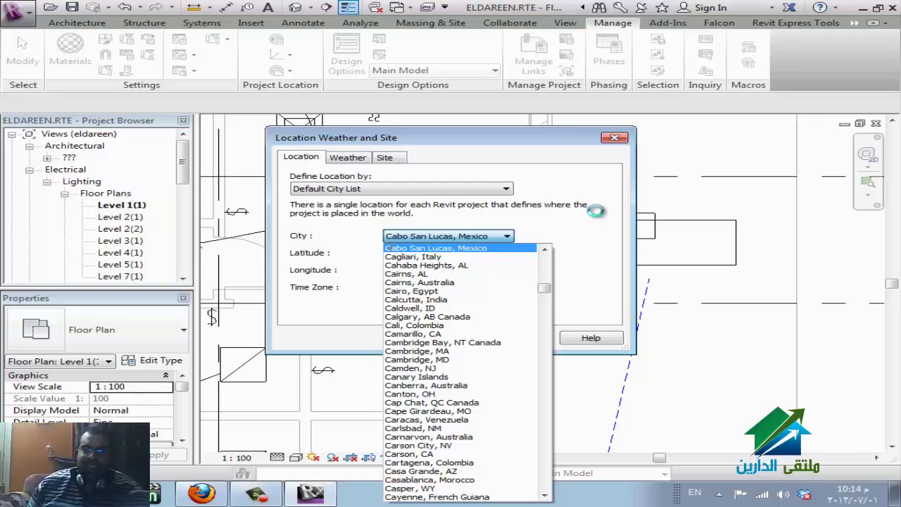
scroll(559, 257, down, 2)
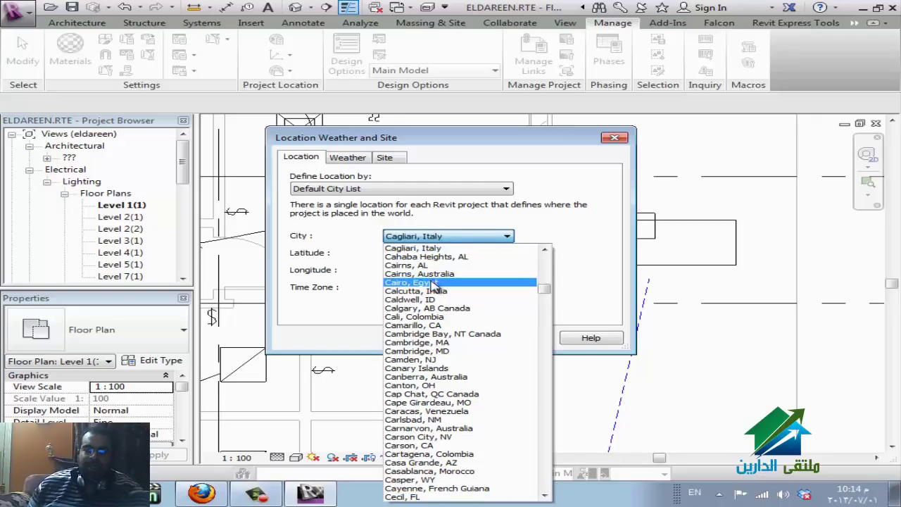
click(432, 284)
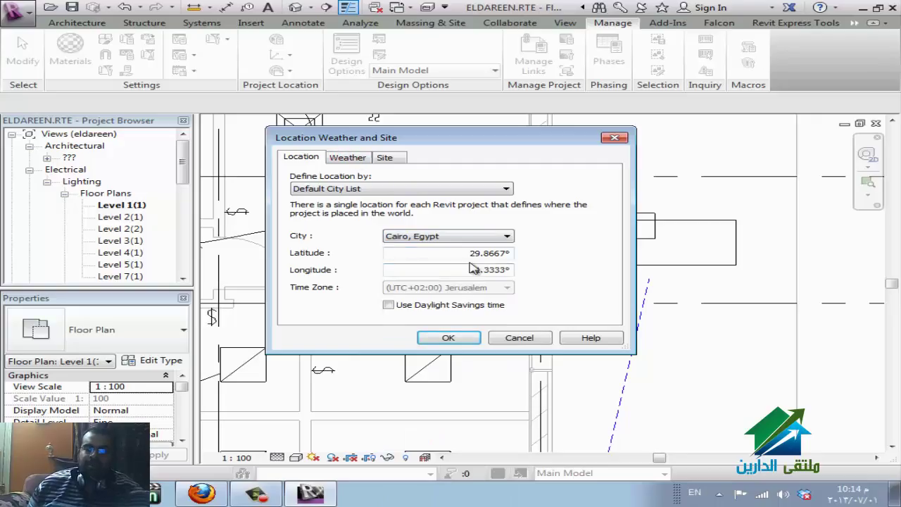
click(342, 156)
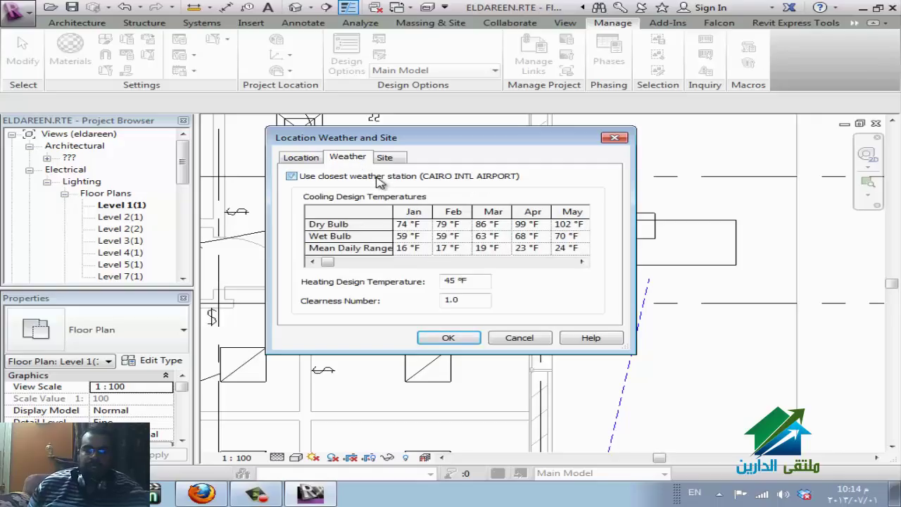
click(291, 176)
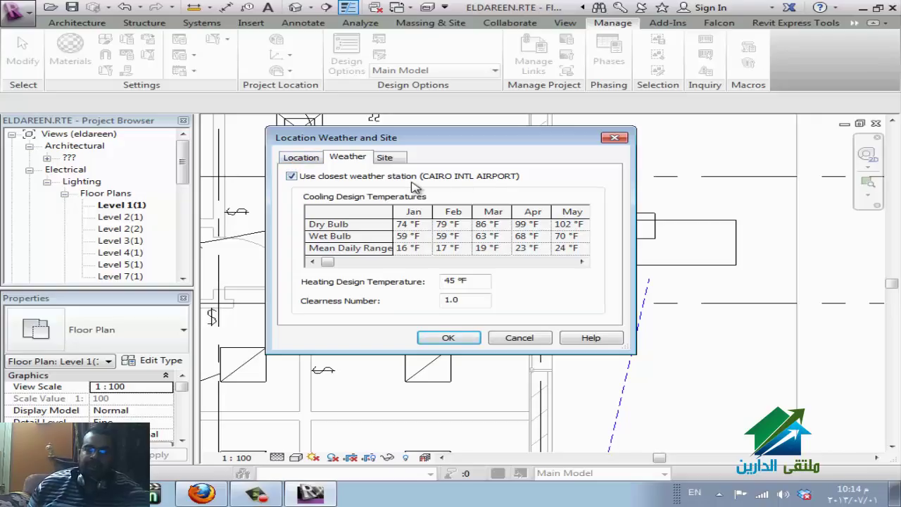
click(300, 159)
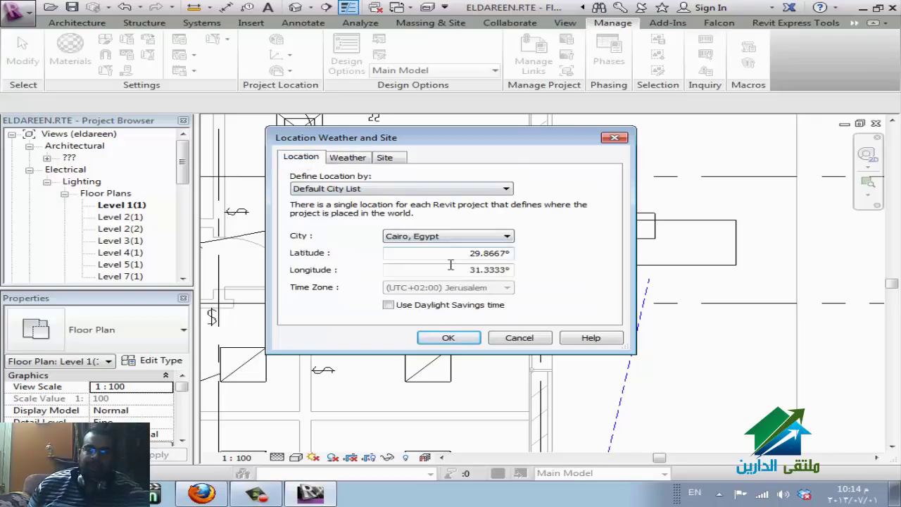
click(489, 190)
click(391, 209)
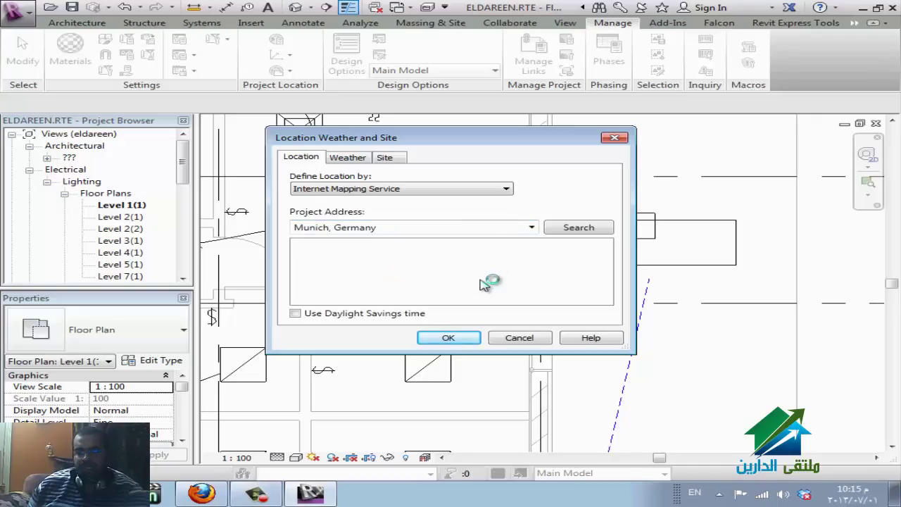
click(519, 337)
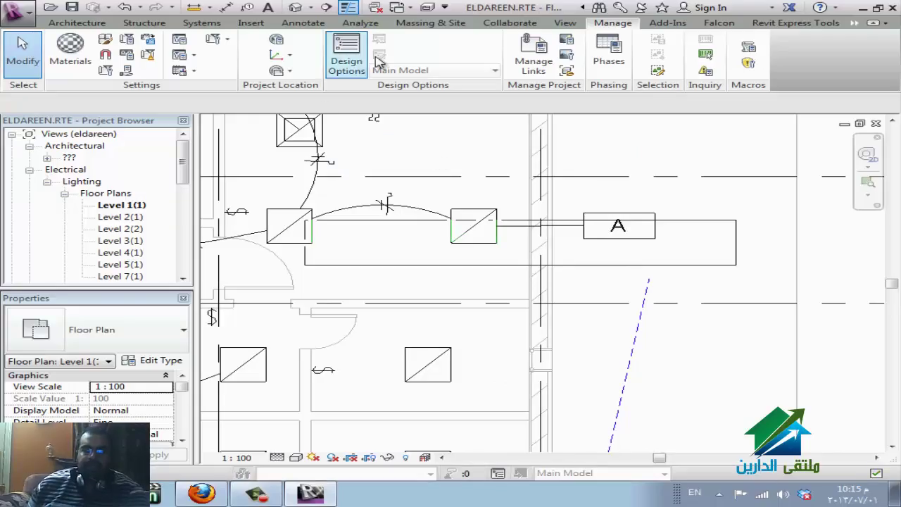
Look at the Position > Rotate True North option and set the plan Orientation to True North.
click(292, 56)
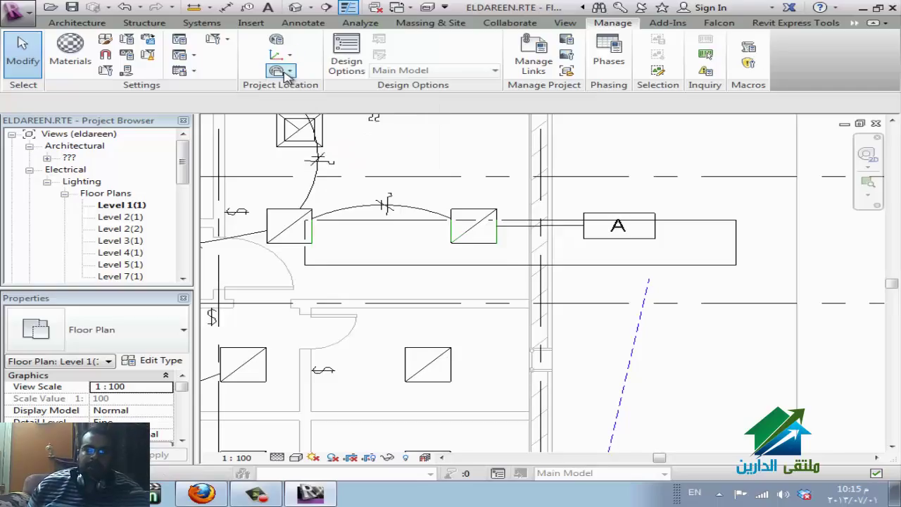
click(285, 70)
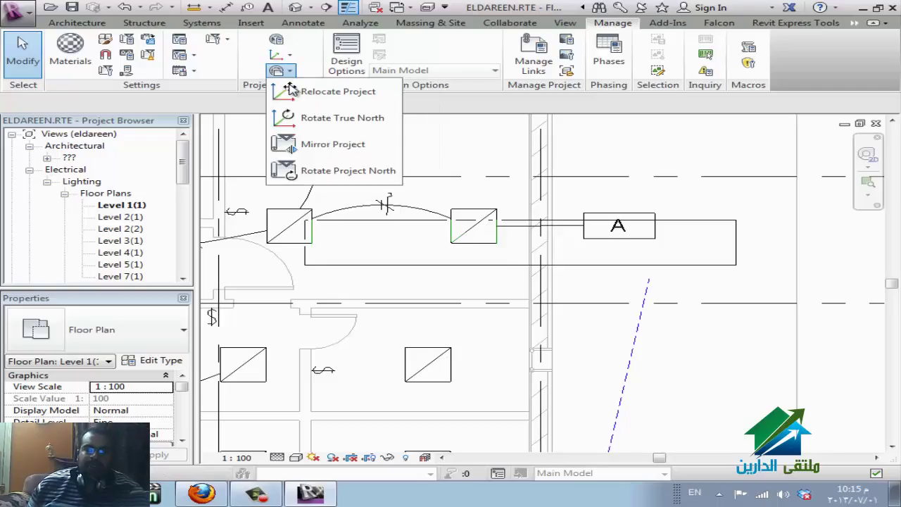
click(316, 118)
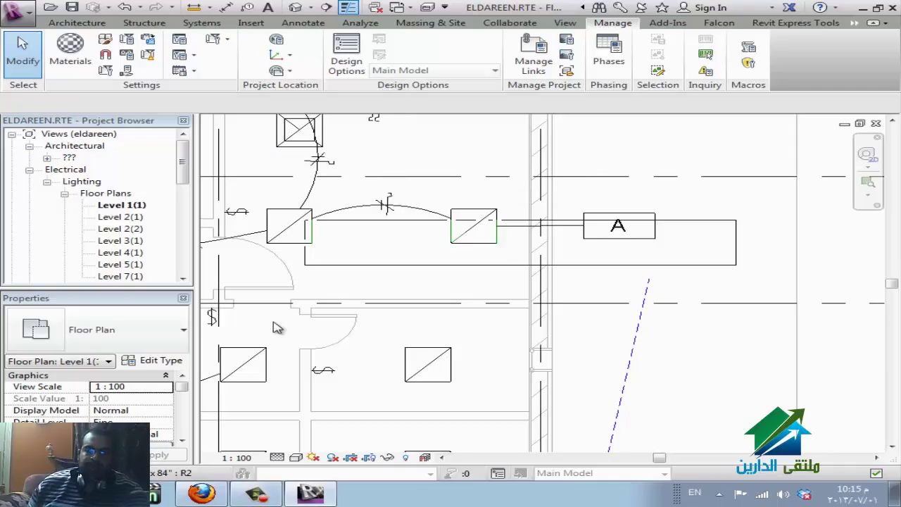
scroll(182, 392, down, 3)
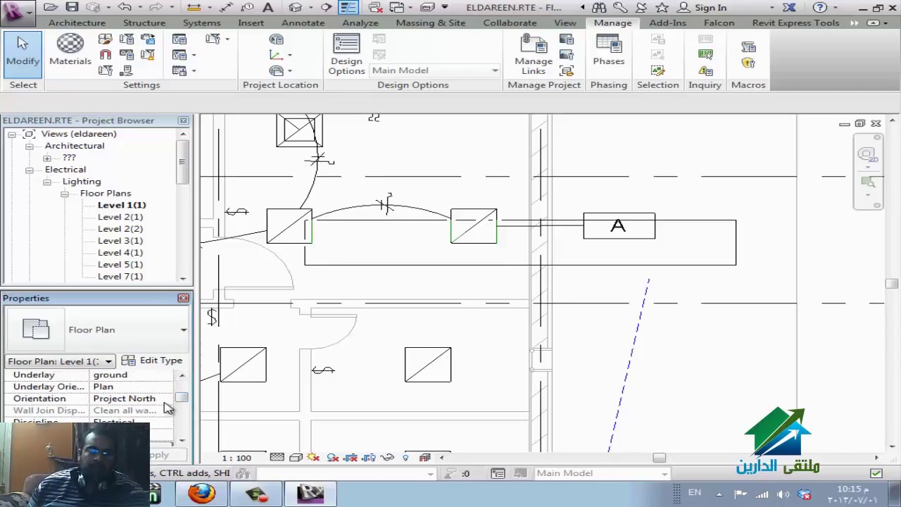
click(165, 398)
click(165, 398)
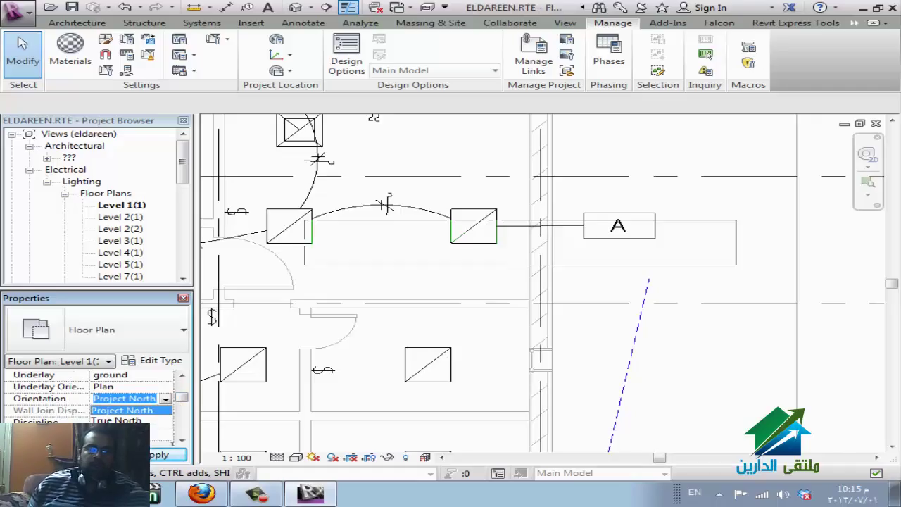
click(116, 420)
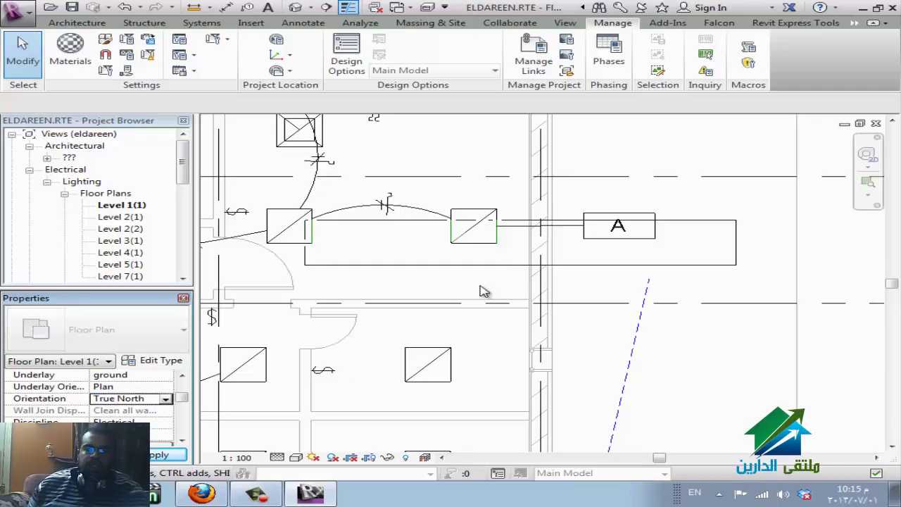
Cancel Rotate True North, restore Project North orientation, zoom to fit, and open Default 3D View.
click(294, 57)
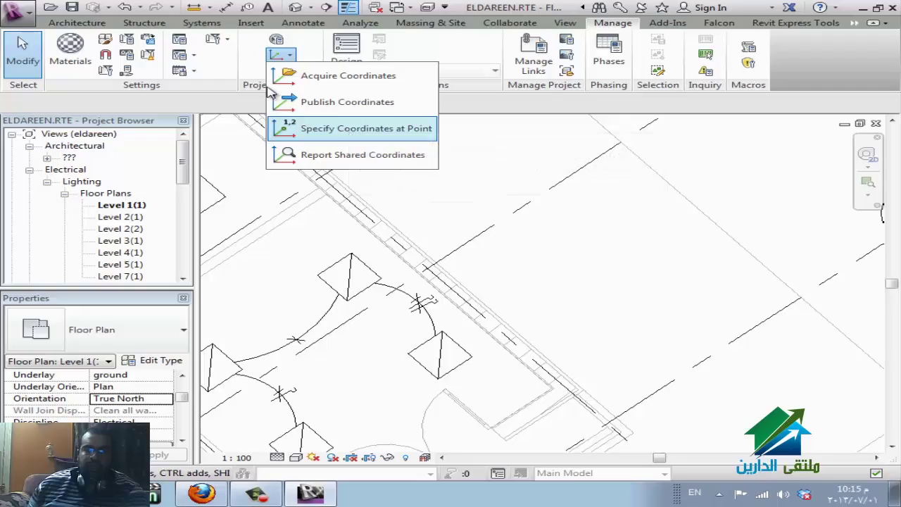
click(289, 71)
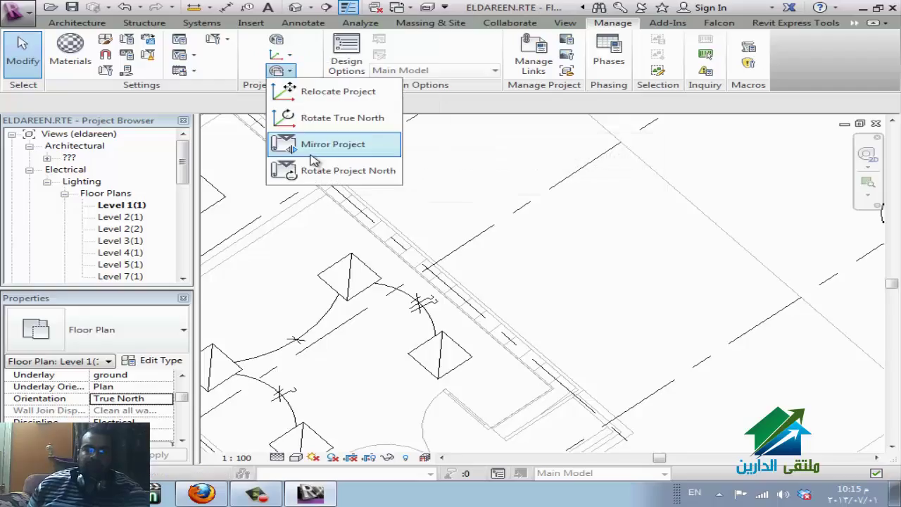
click(323, 118)
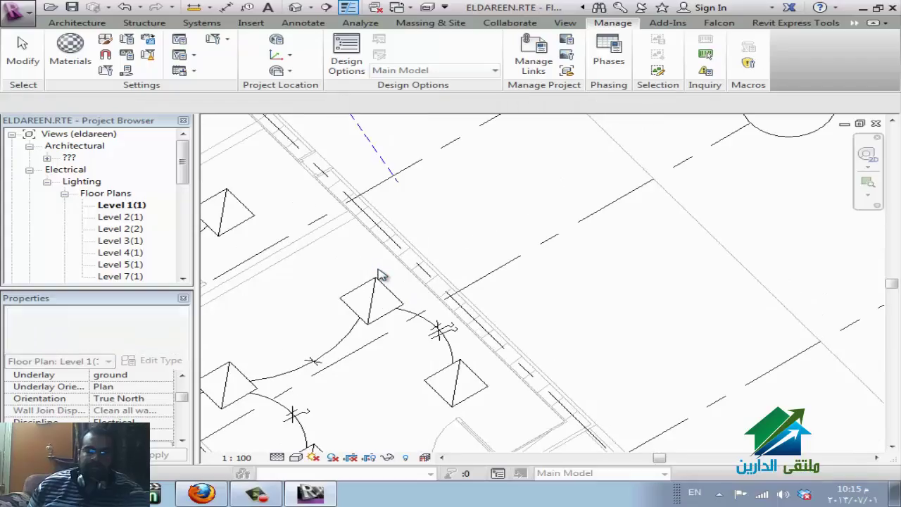
key(Escape)
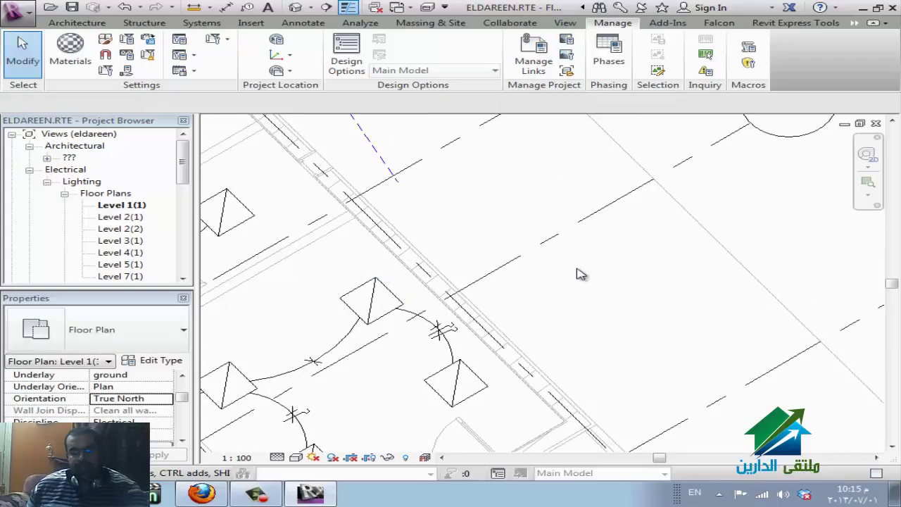
click(141, 399)
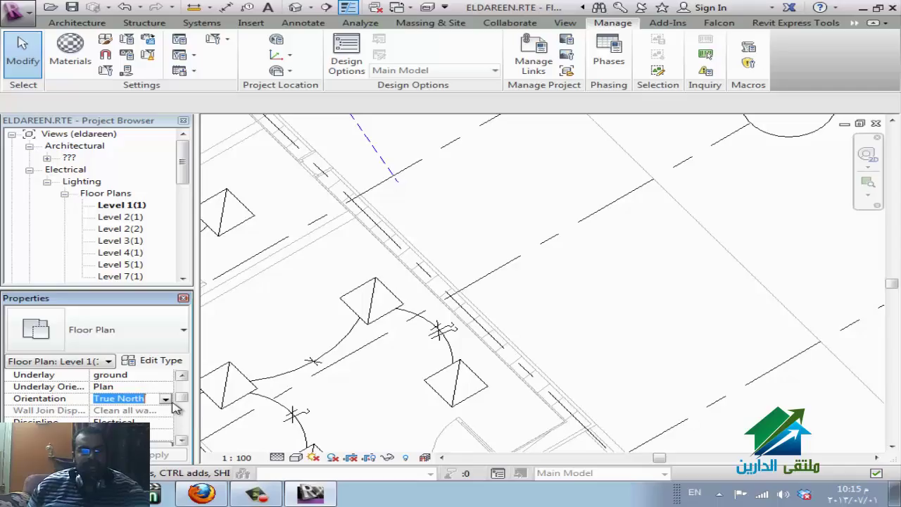
click(165, 398)
click(123, 410)
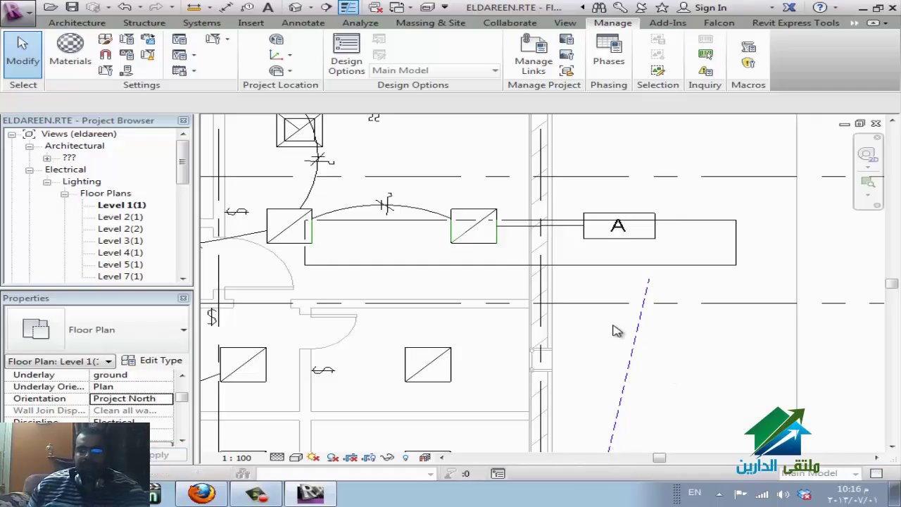
key(z)
key(f)
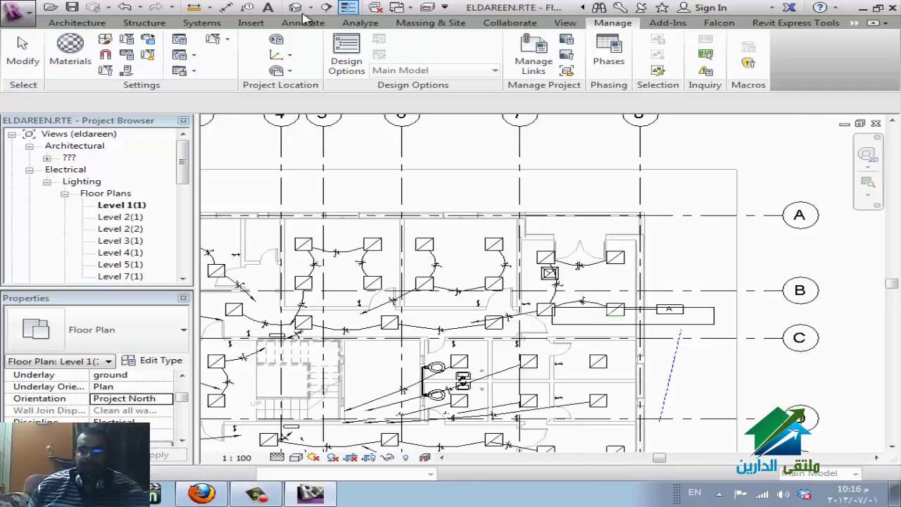
click(296, 7)
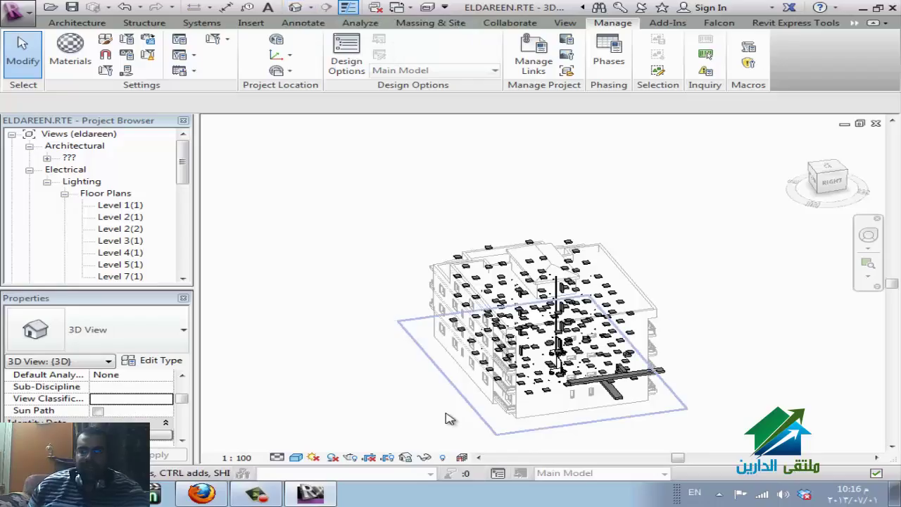
Change the {3D} view's Discipline from Mechanical to Architectural and zoom in on the building.
click(184, 415)
scroll(181, 414, up, 3)
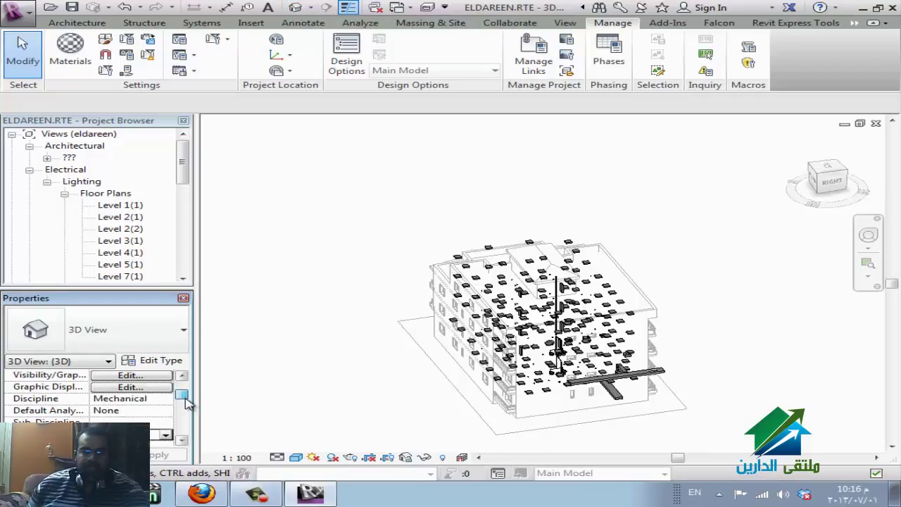
click(167, 410)
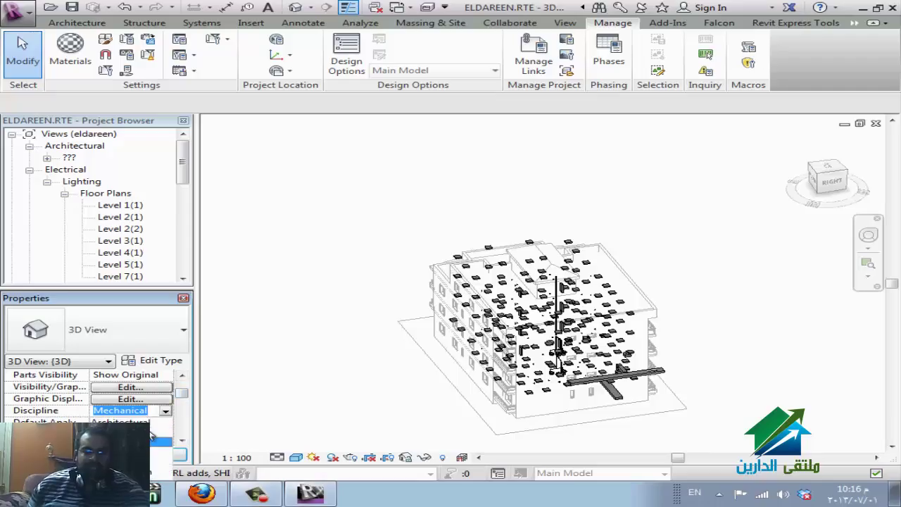
click(123, 422)
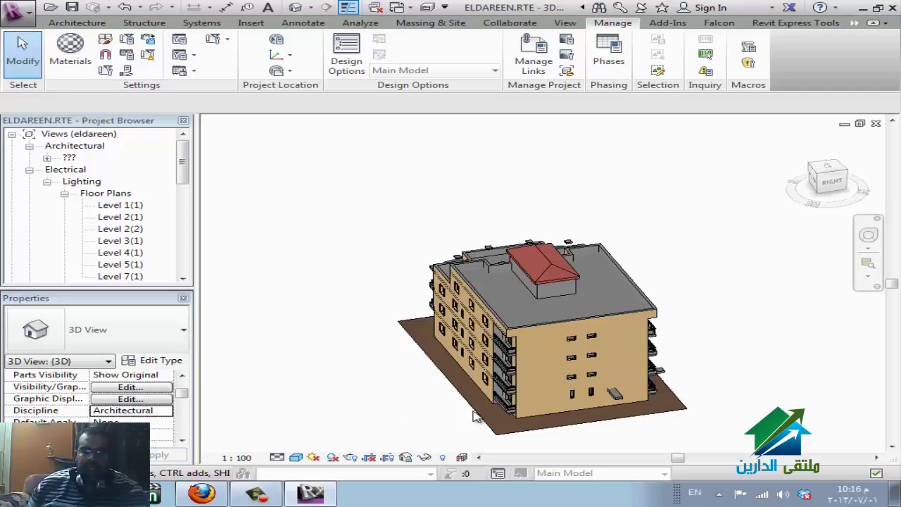
scroll(566, 375, up, 5)
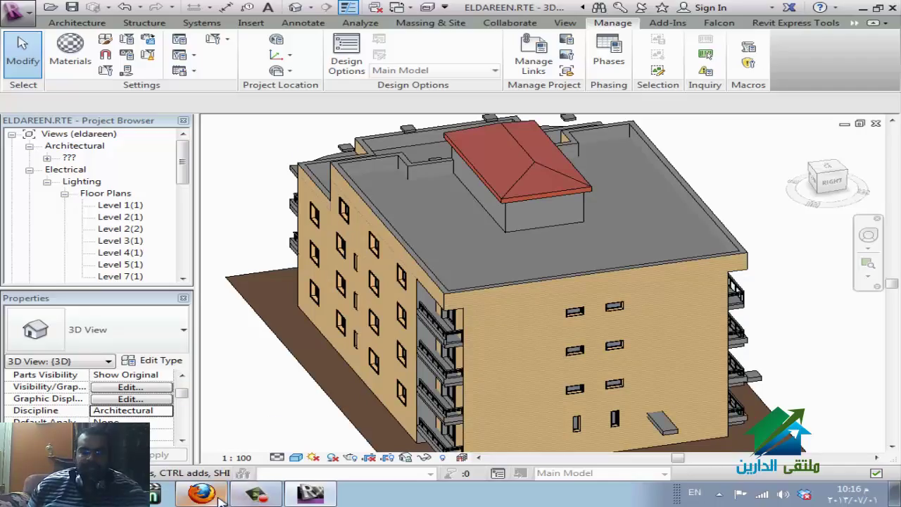
mouse_move(249, 481)
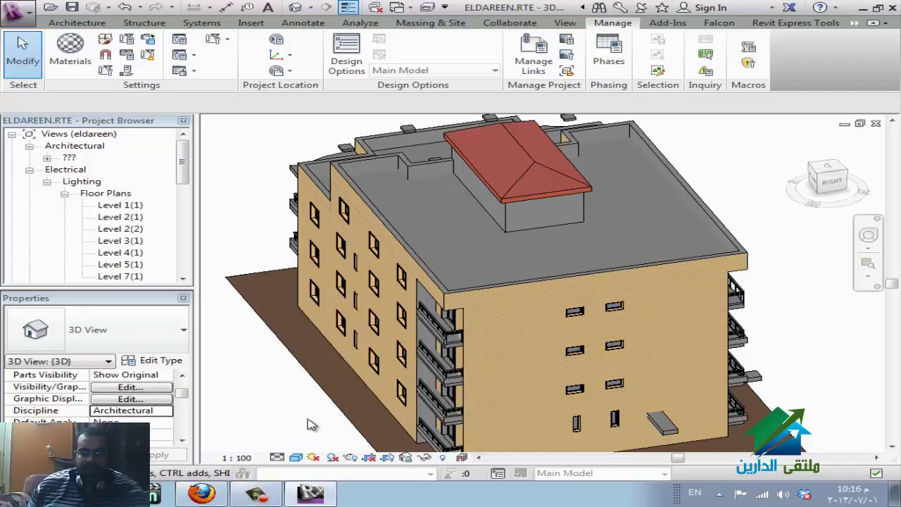
Render the {3D} view at Low quality under the Few Clouds sky.
click(351, 457)
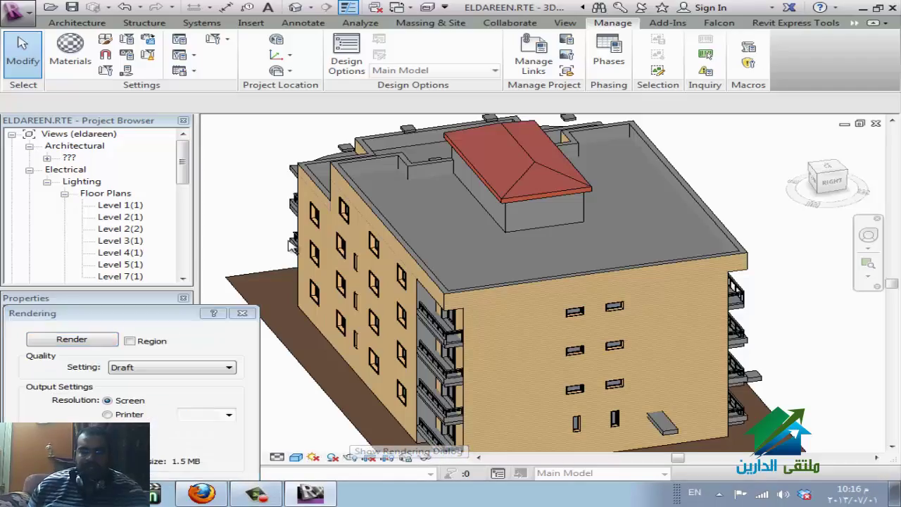
drag(139, 324, 179, 87)
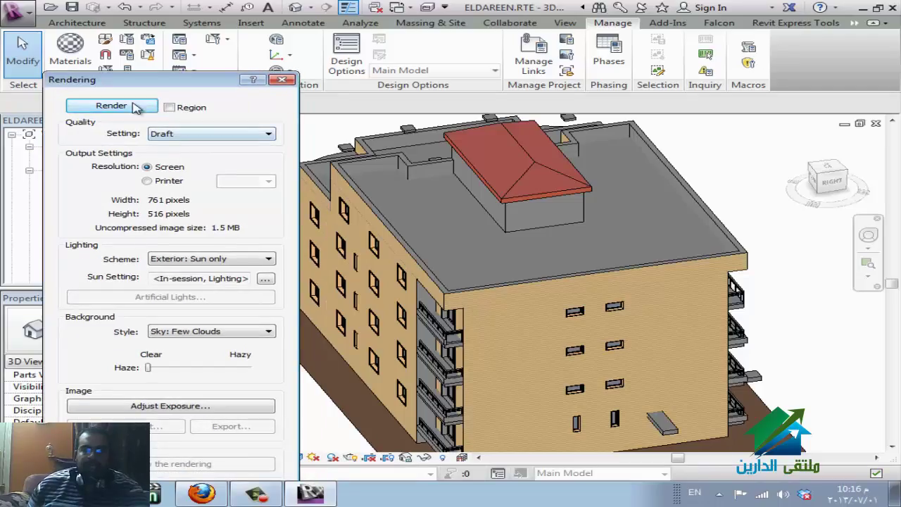
click(198, 133)
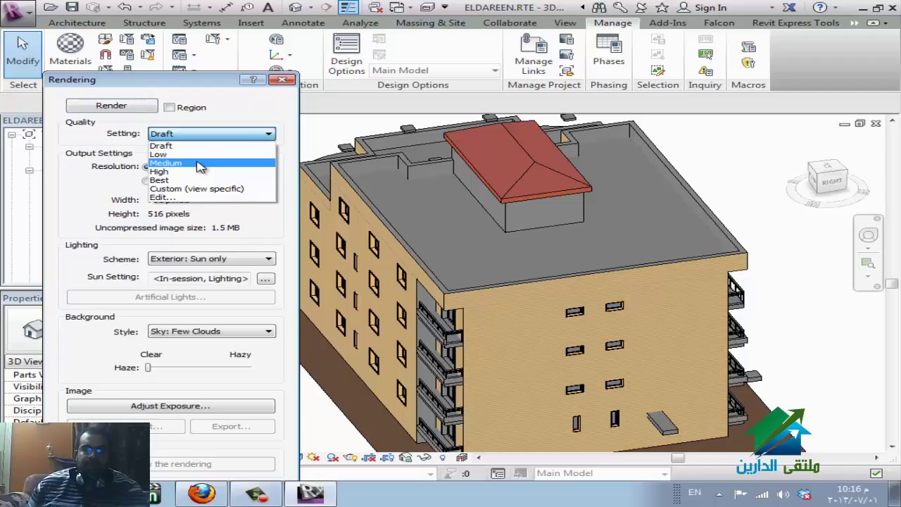
click(169, 154)
click(187, 136)
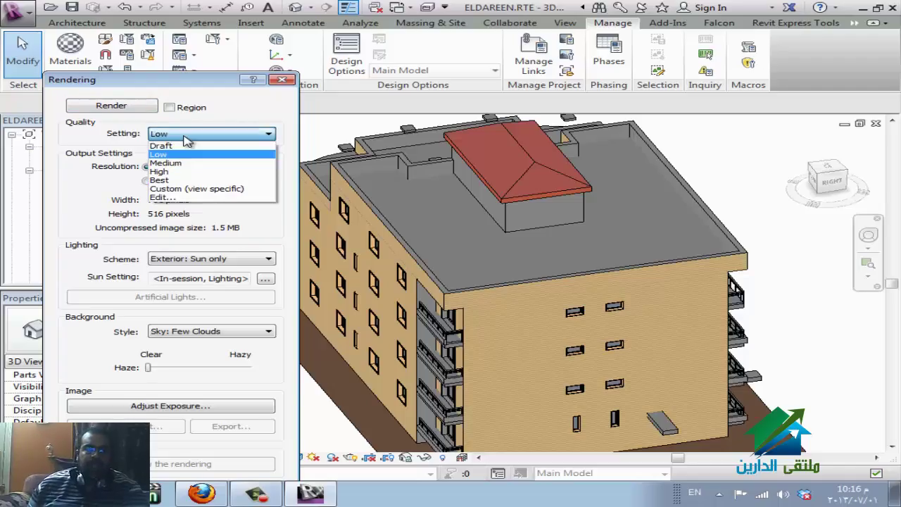
click(185, 138)
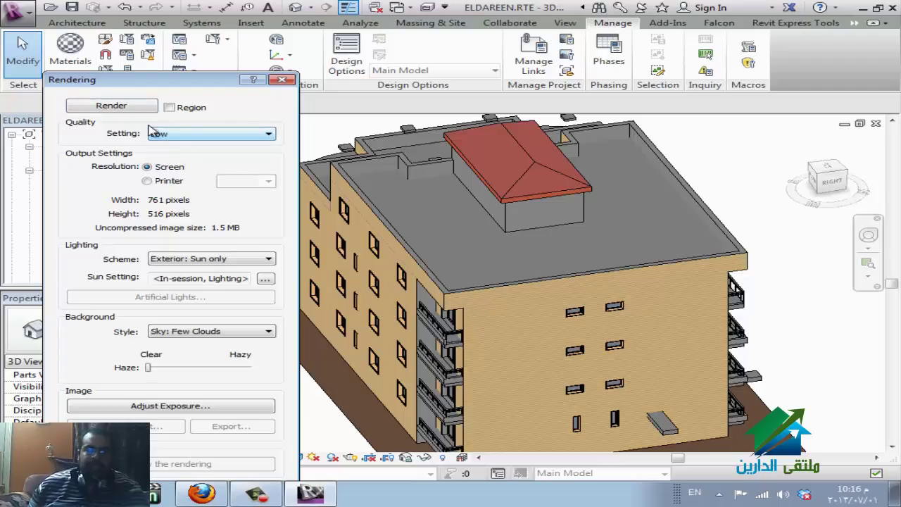
click(123, 111)
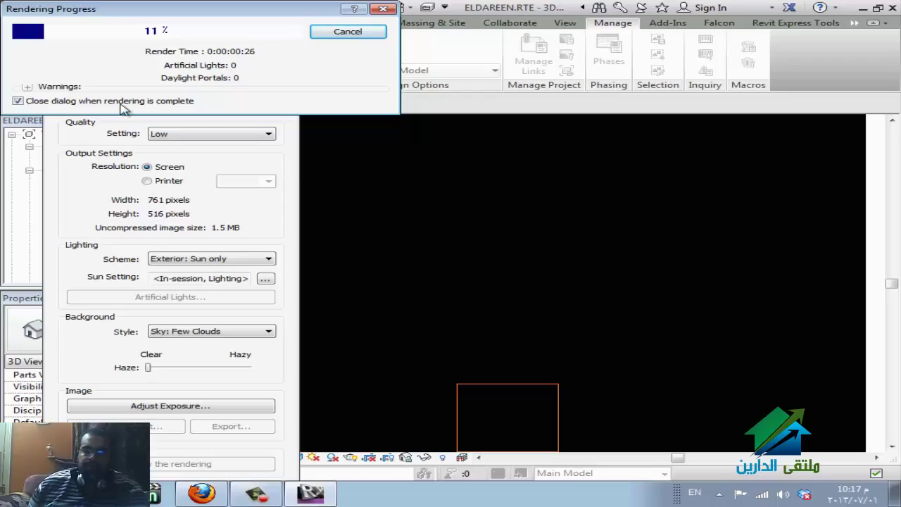
Move the Rendering Progress window aside while the Low-quality render completes.
drag(161, 21, 489, 49)
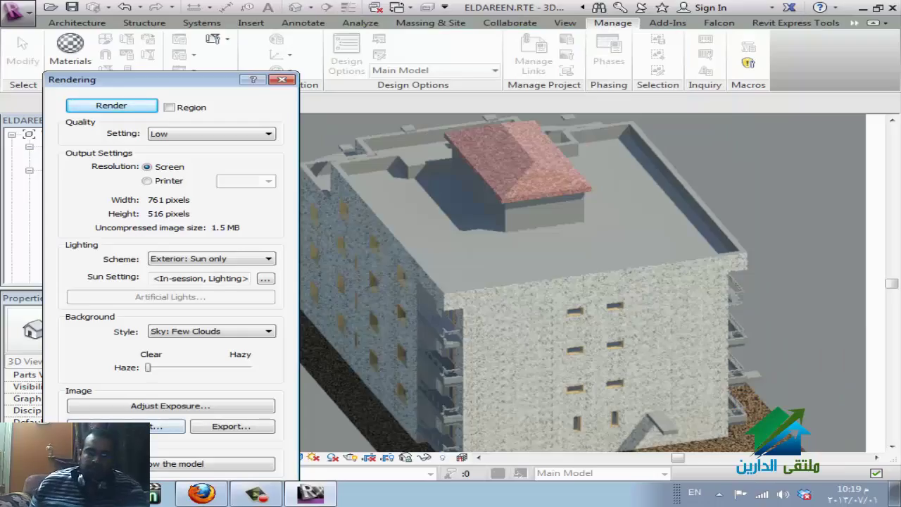
Save the finished render into the project under the name '3D'.
click(160, 425)
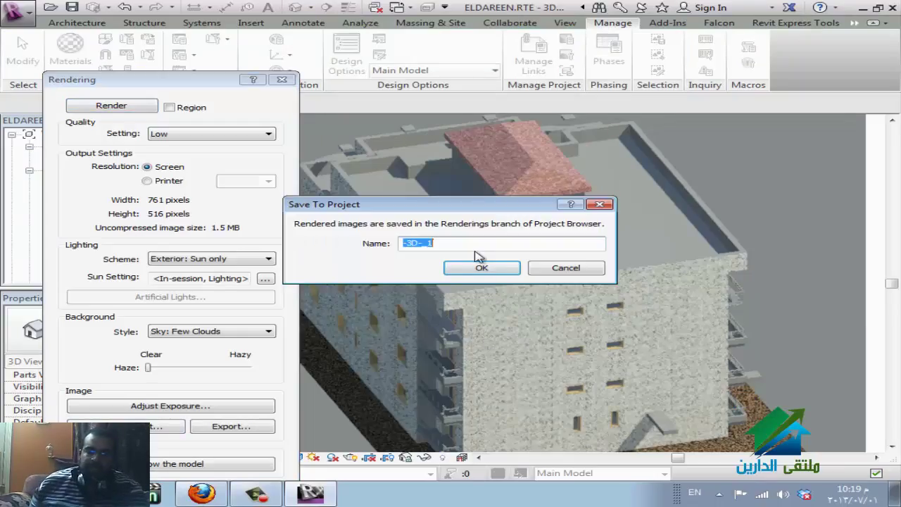
text(3D)
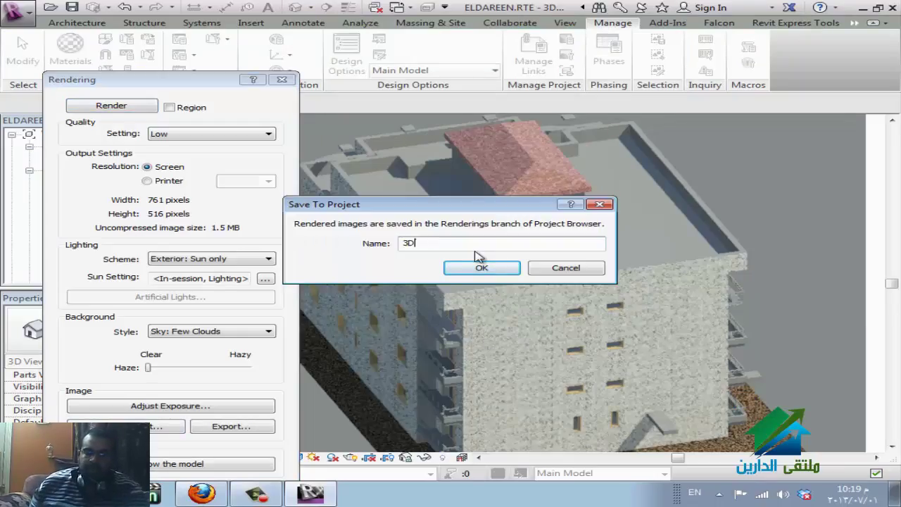
click(476, 268)
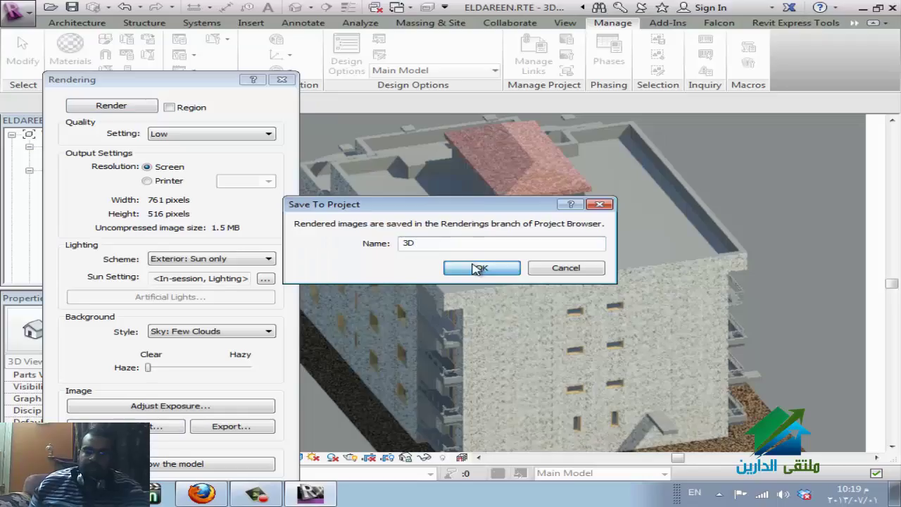
Export the render as a JPEG named '3D' to the Desktop.
click(243, 427)
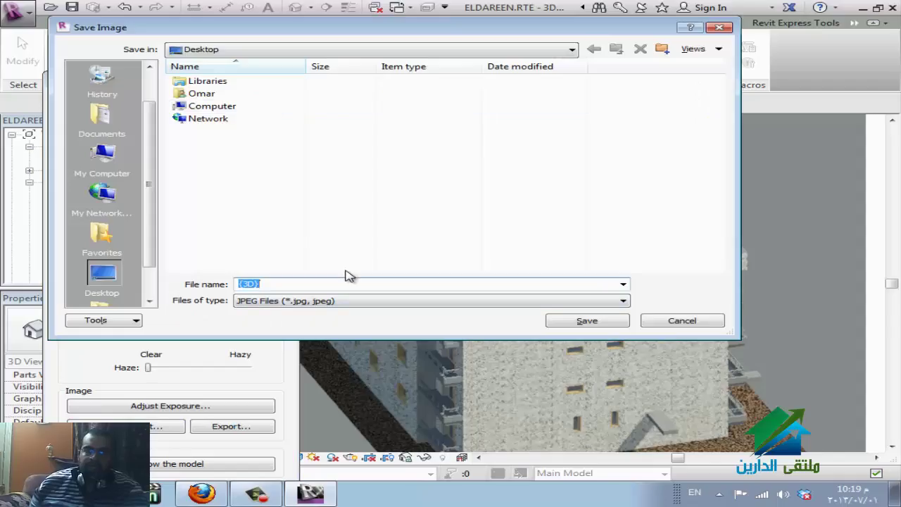
text(3D)
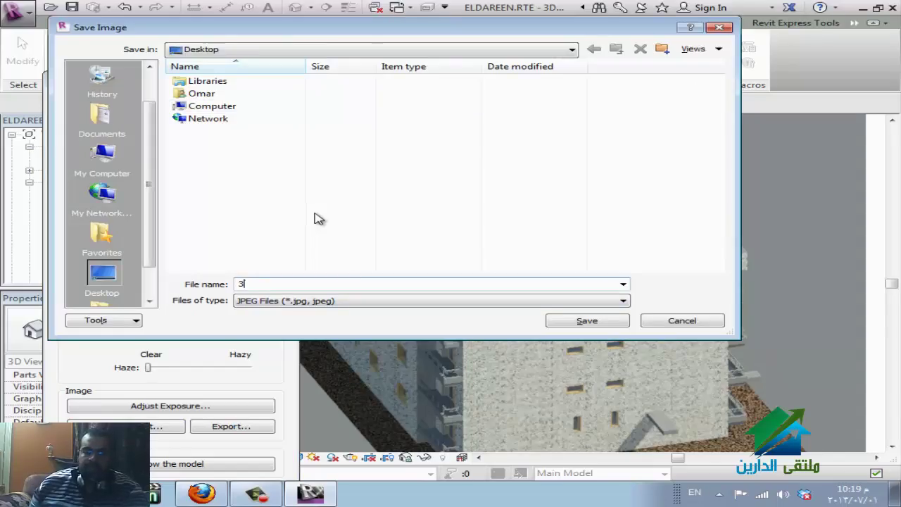
click(603, 324)
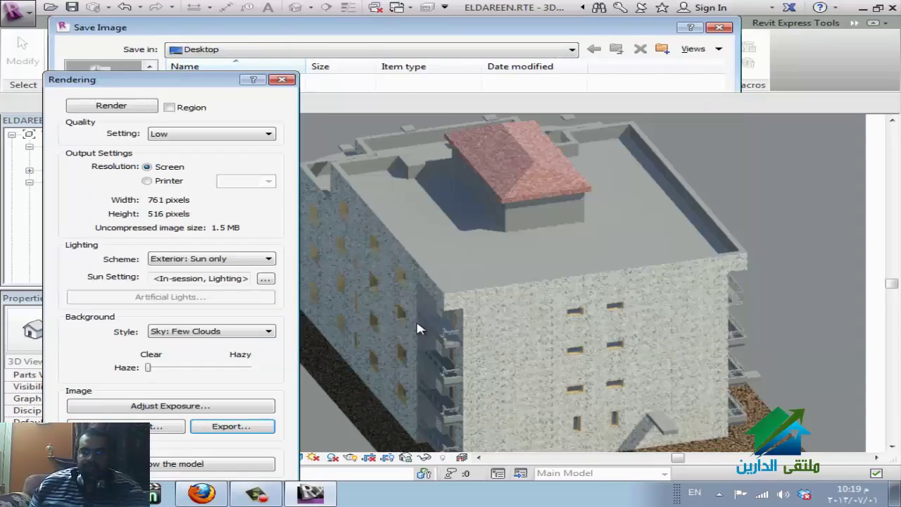
Set the render output resolution to Printer at 150 DPI, after trying 600 DPI.
click(168, 182)
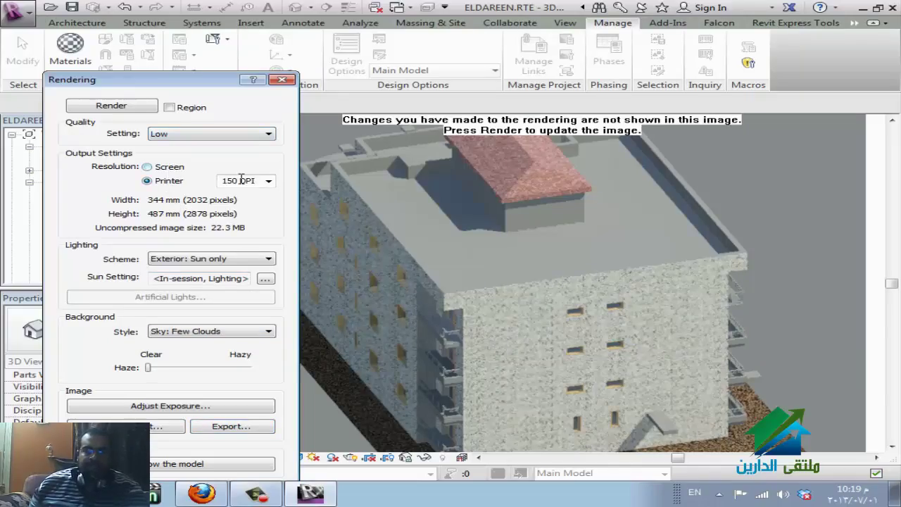
click(269, 182)
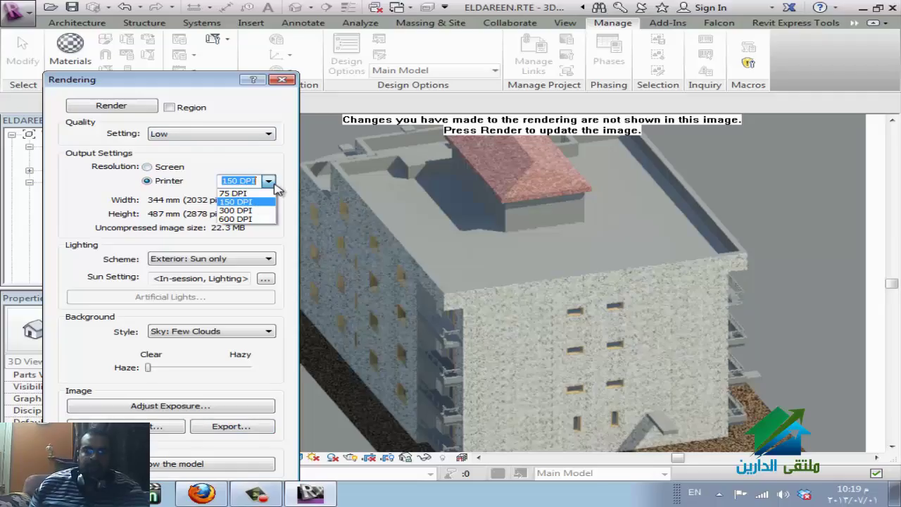
click(245, 220)
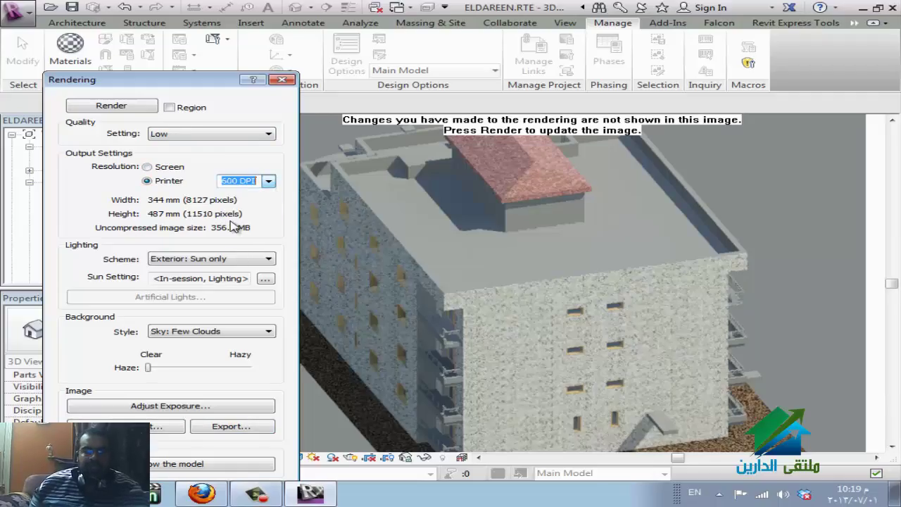
click(268, 182)
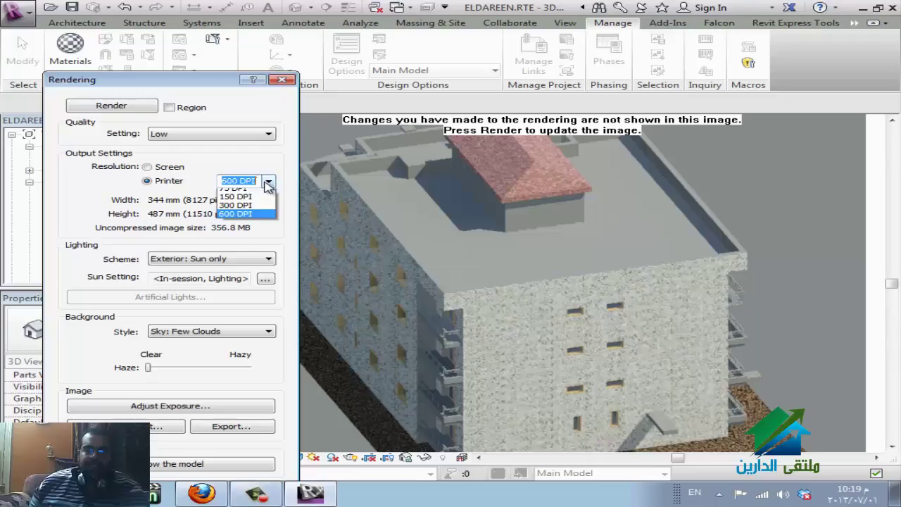
click(237, 202)
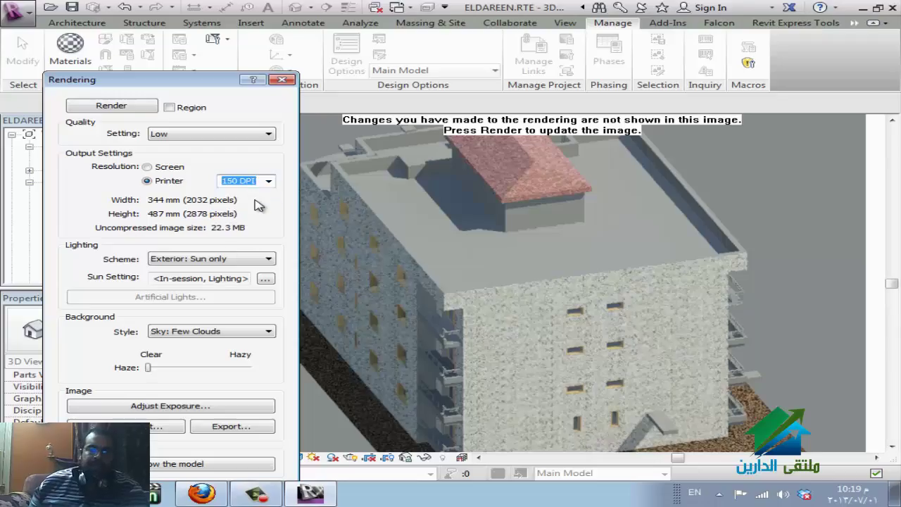
Check the lighting scheme list, keep Exterior: Sun only, and return to the shaded model.
click(244, 262)
click(245, 262)
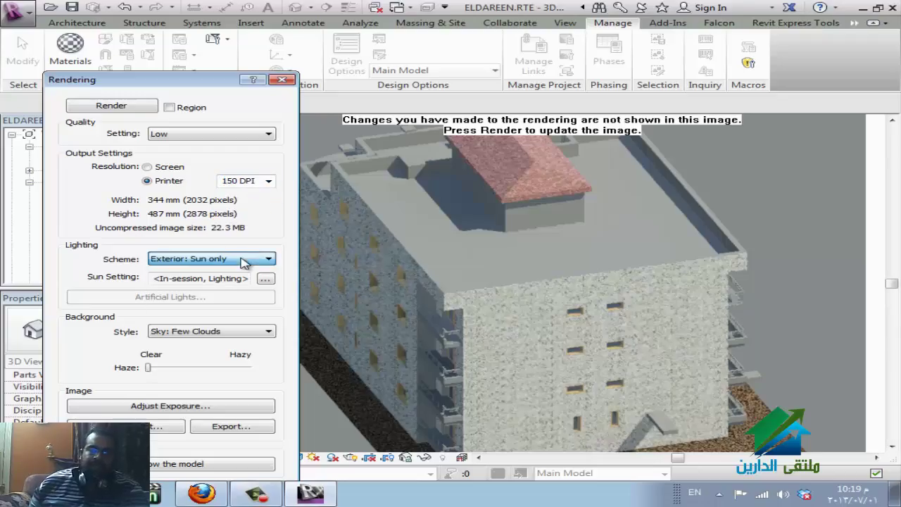
click(795, 189)
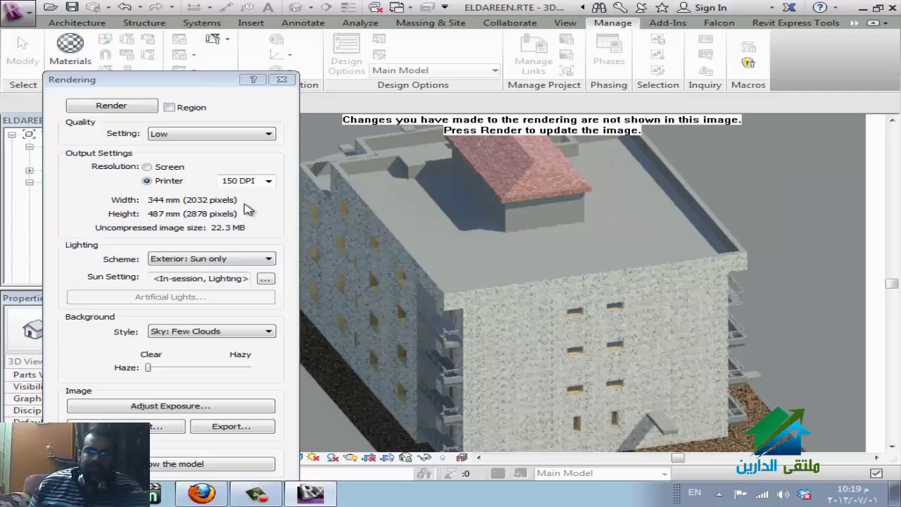
click(214, 261)
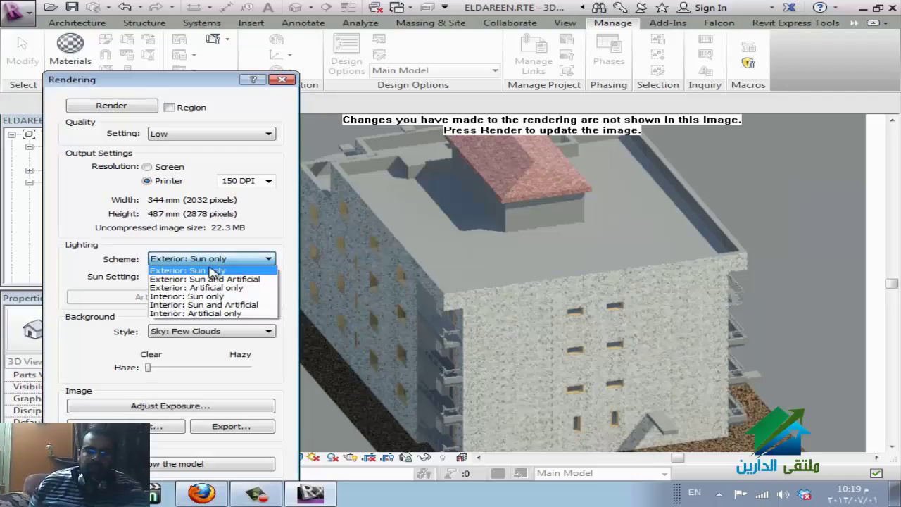
click(265, 280)
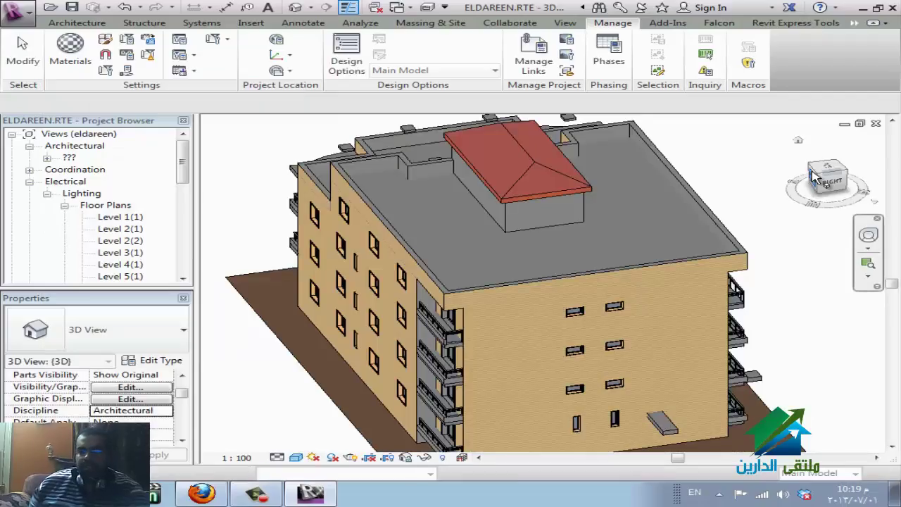
Orient the 3D view to Section 1 via the ViewCube's Orient to View menu.
right_click(748, 236)
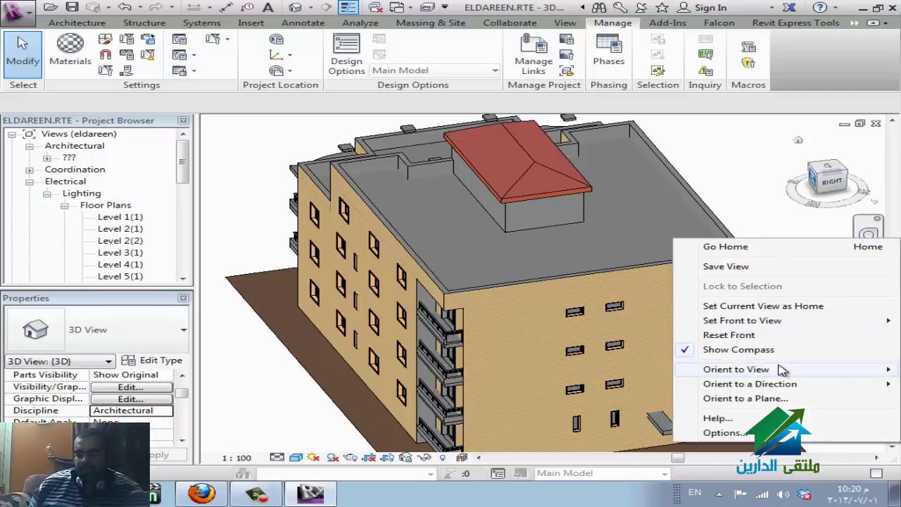
mouse_move(774, 378)
mouse_move(623, 393)
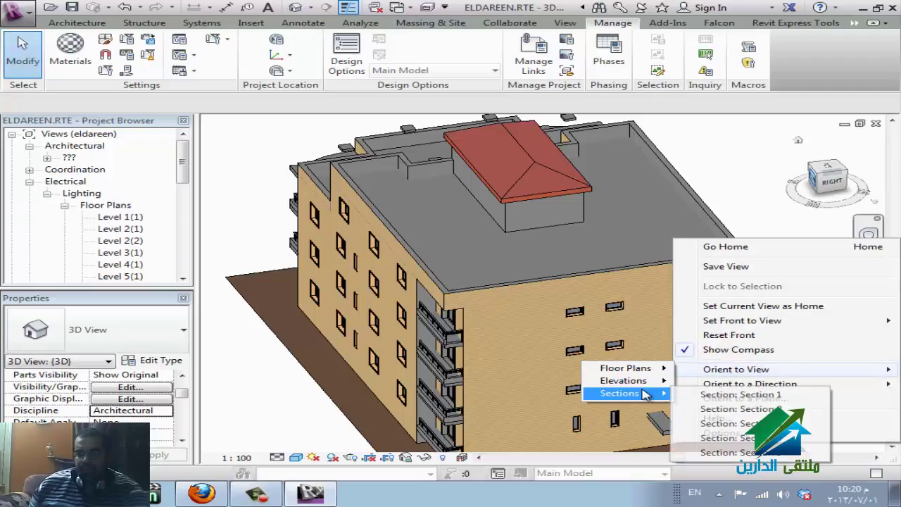
click(751, 452)
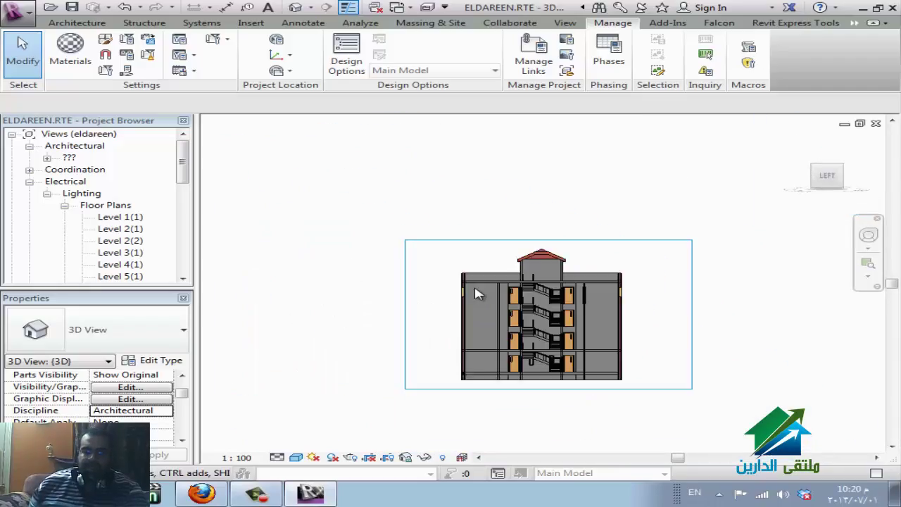
Pan and orbit the view into a perspective of the interior stair core.
scroll(476, 292, up, 5)
middle_drag(729, 324, 204, 323)
scroll(495, 275, down, 1)
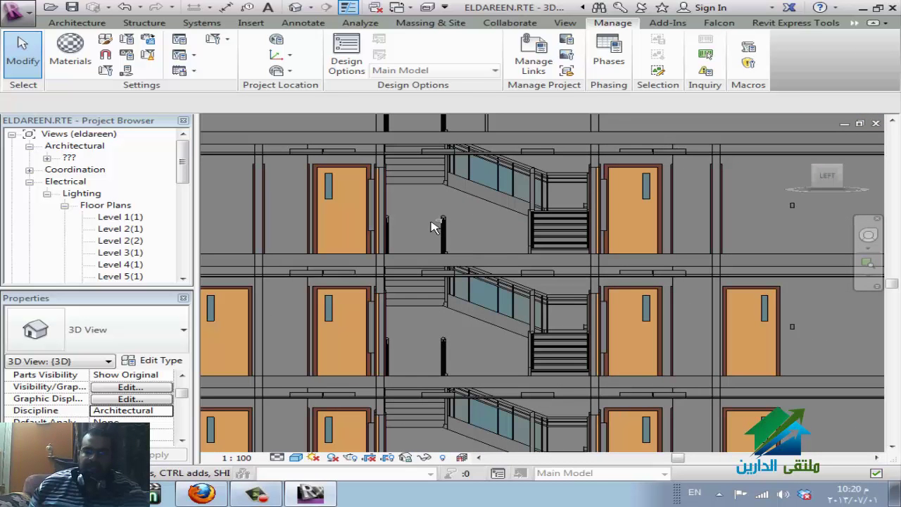
shift+middle_drag(435, 225, 538, 302)
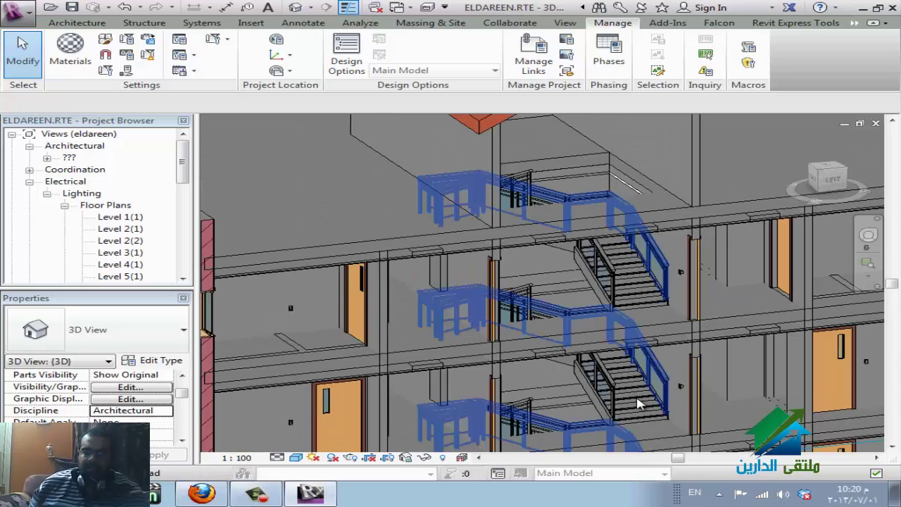
middle_drag(584, 369, 493, 345)
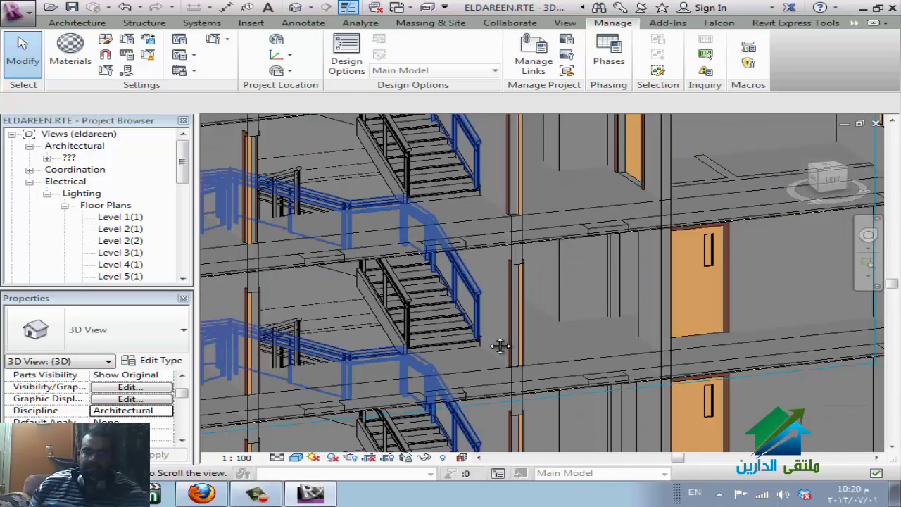
Set the rendering lighting scheme to Interior: Sun and Artificial.
click(351, 458)
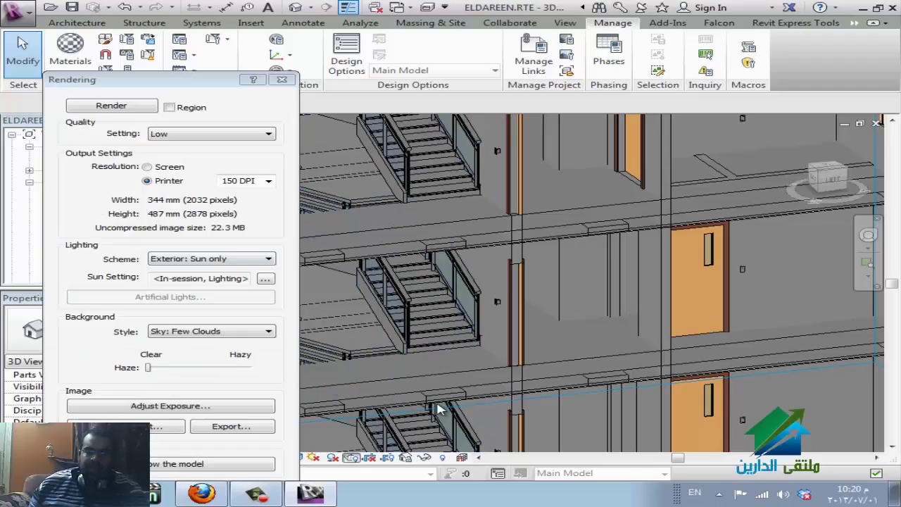
click(231, 259)
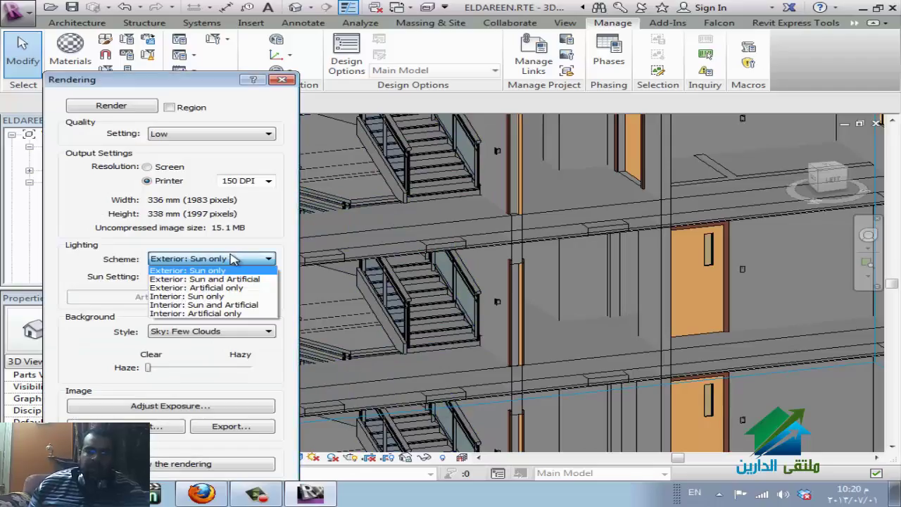
click(249, 304)
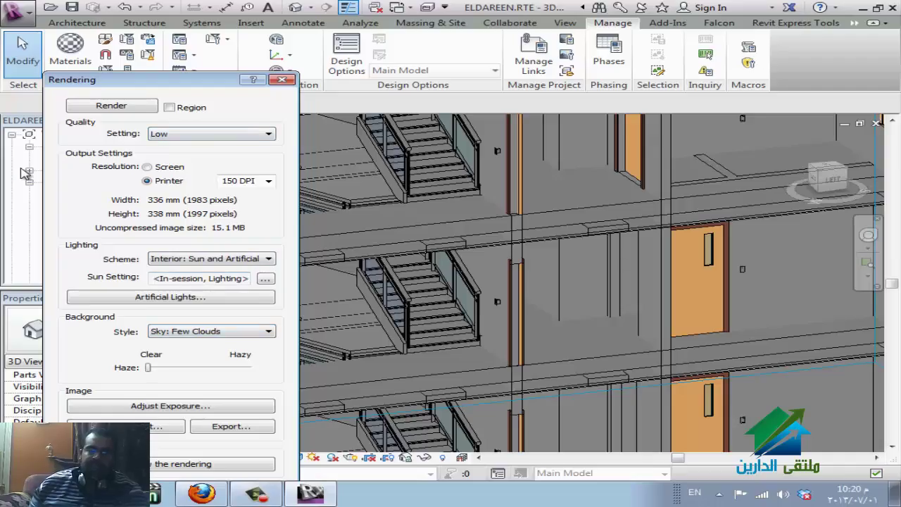
Dismiss the disk-space warning and render the stair view at Screen resolution.
click(148, 109)
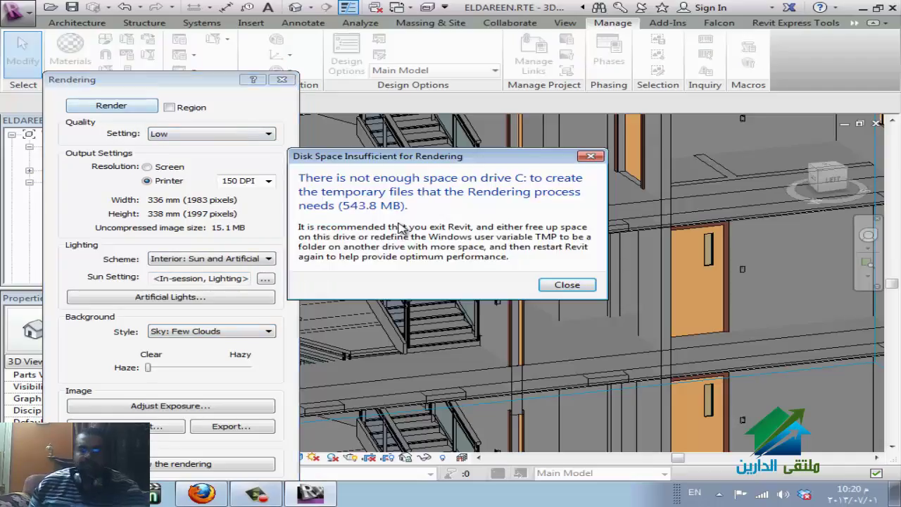
click(566, 285)
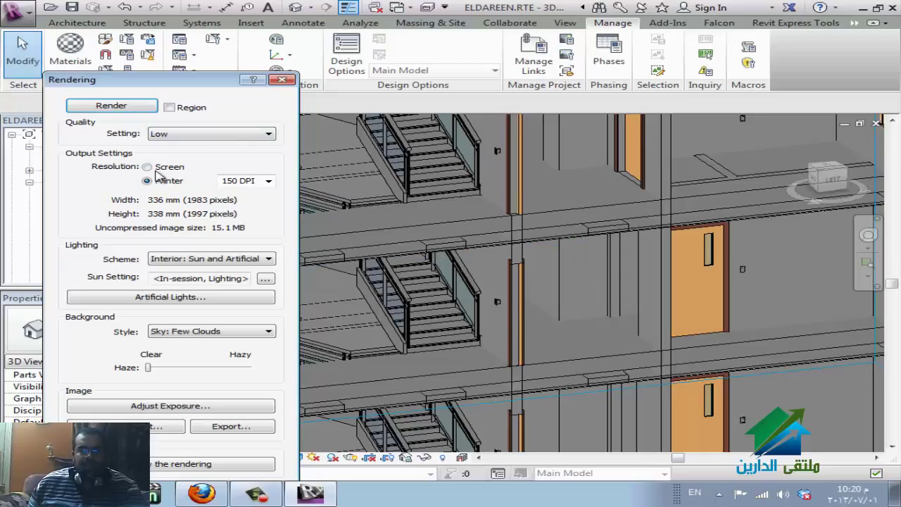
click(147, 167)
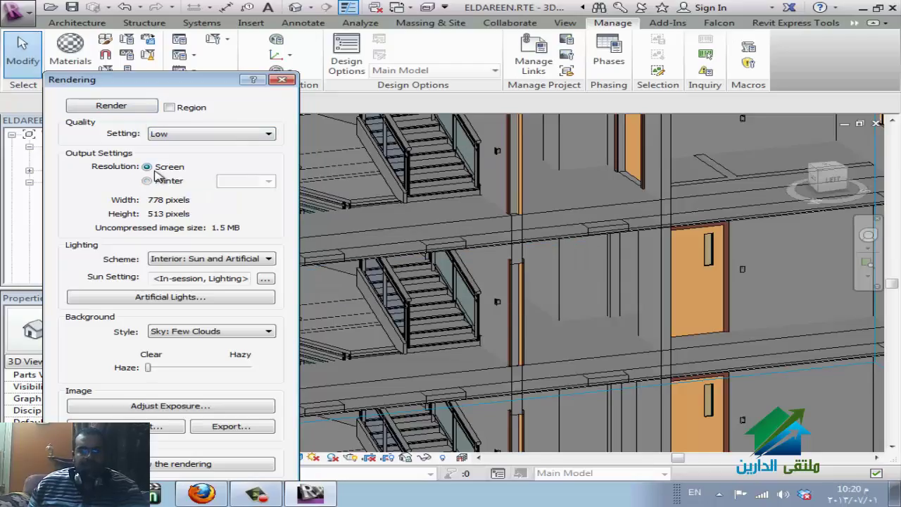
click(148, 106)
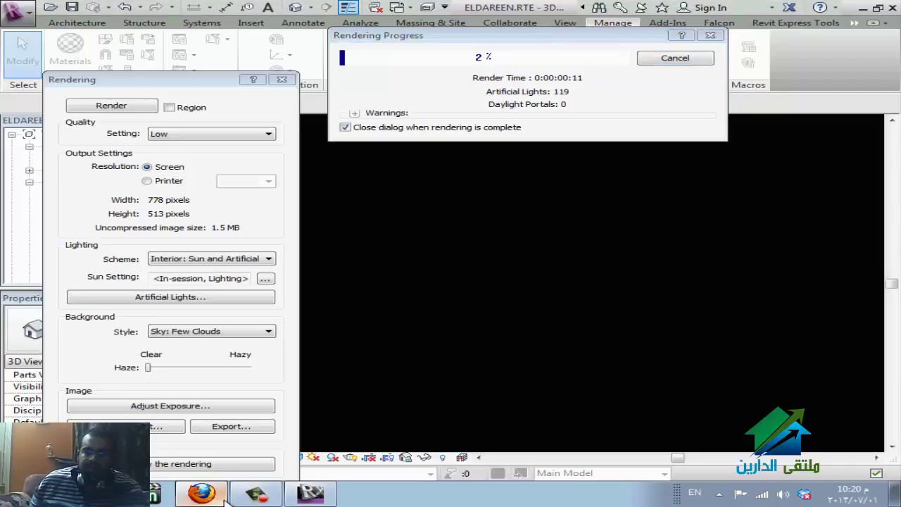
click(222, 501)
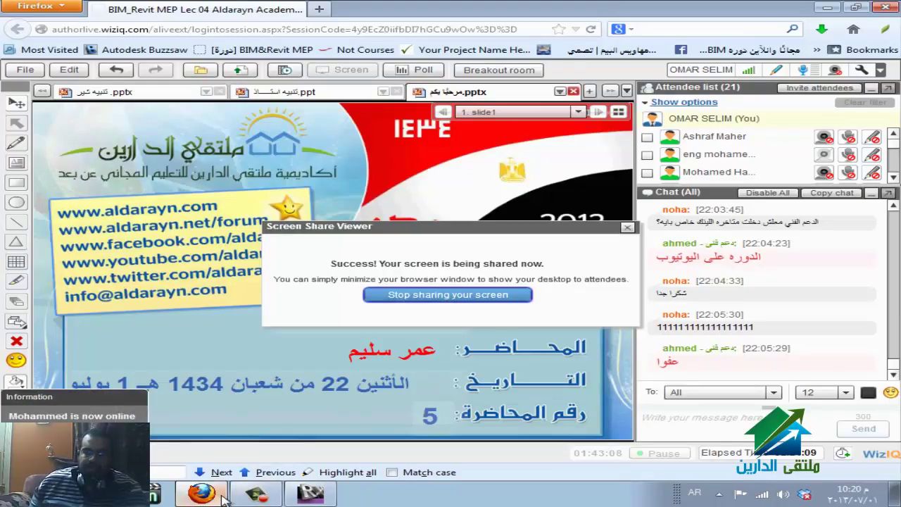
click(319, 502)
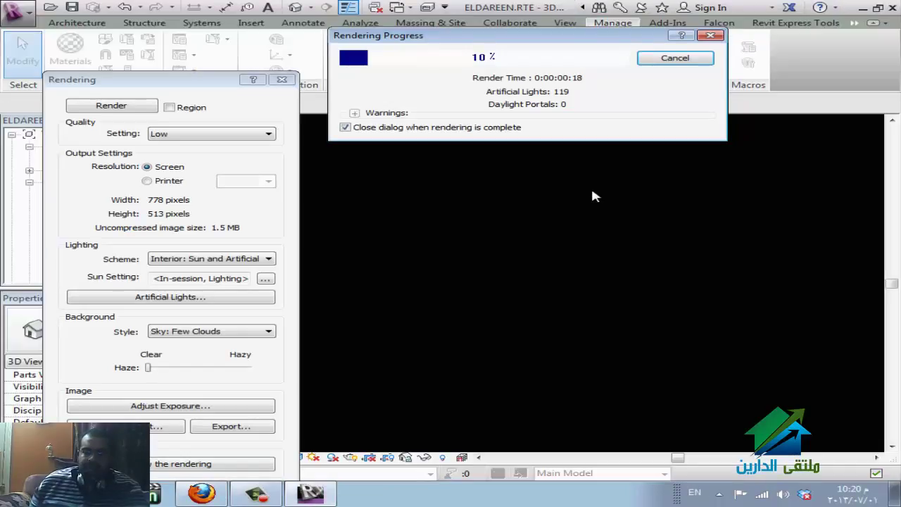
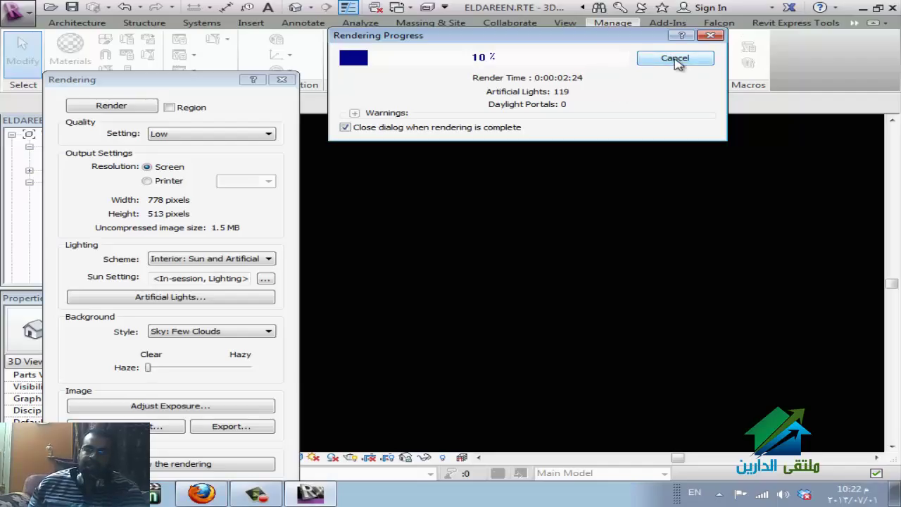
Turn on auto-close after rendering, cancel the running render, and close the Rendering dialog.
click(345, 127)
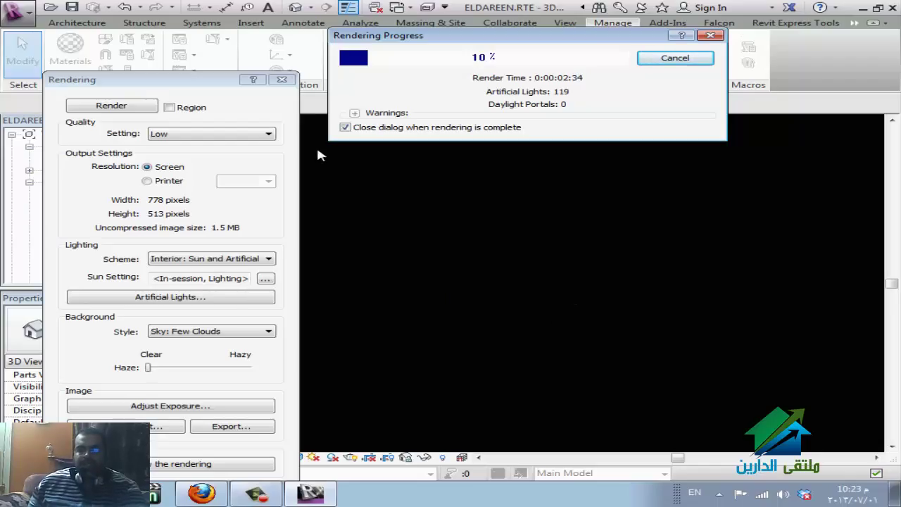
click(692, 63)
click(504, 250)
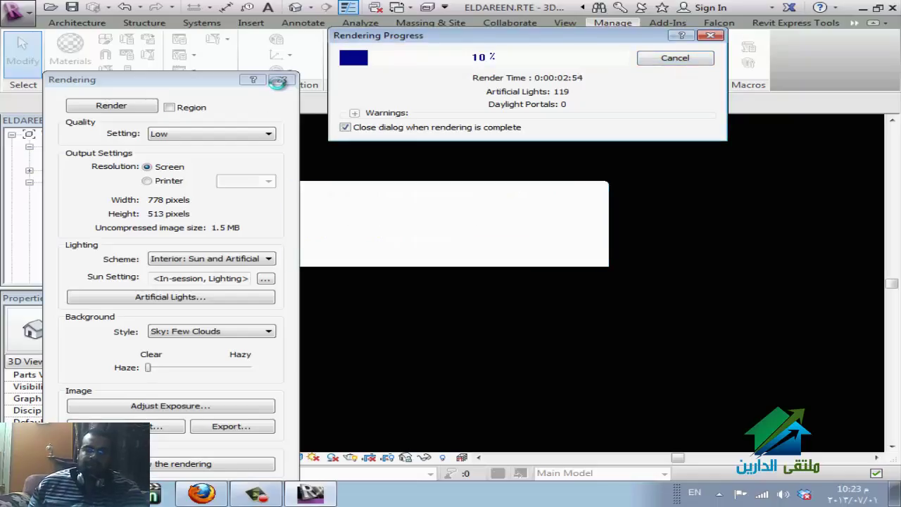
click(282, 79)
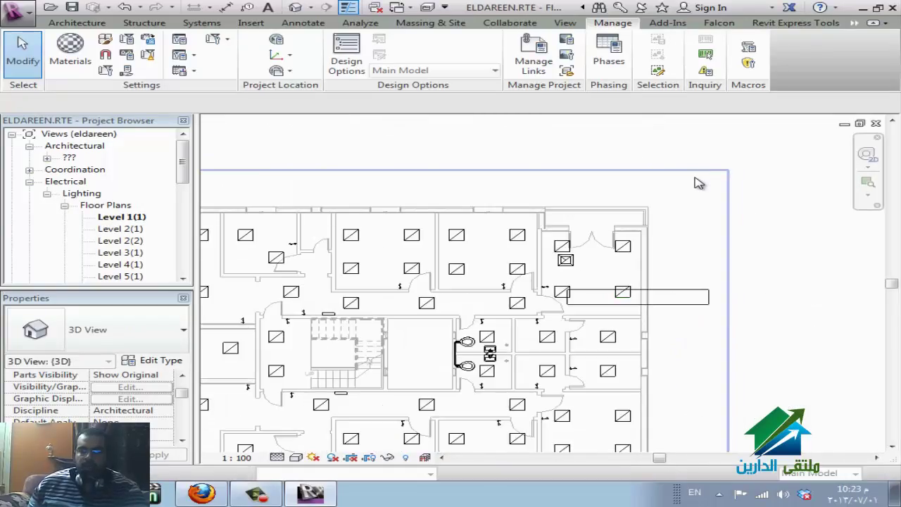
Glance at the WizIQ session, then open the Level 2(1) lighting floor plan.
click(201, 493)
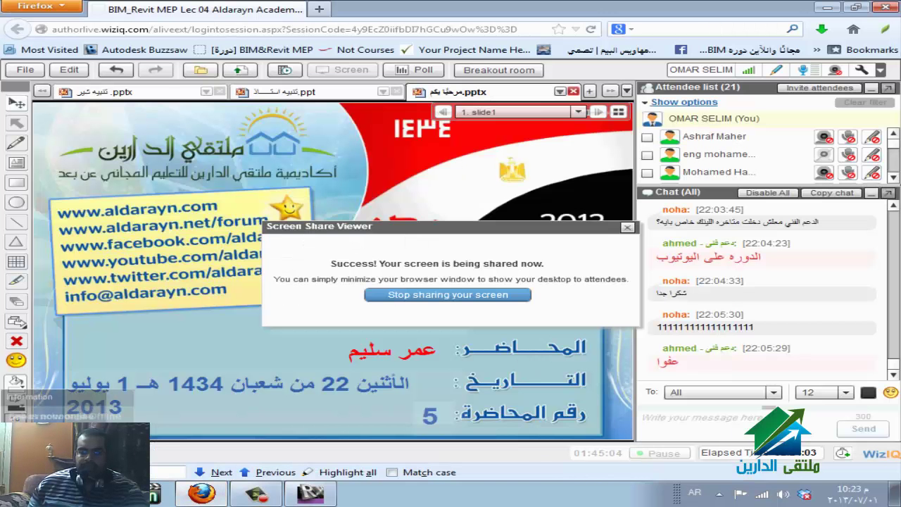
click(314, 492)
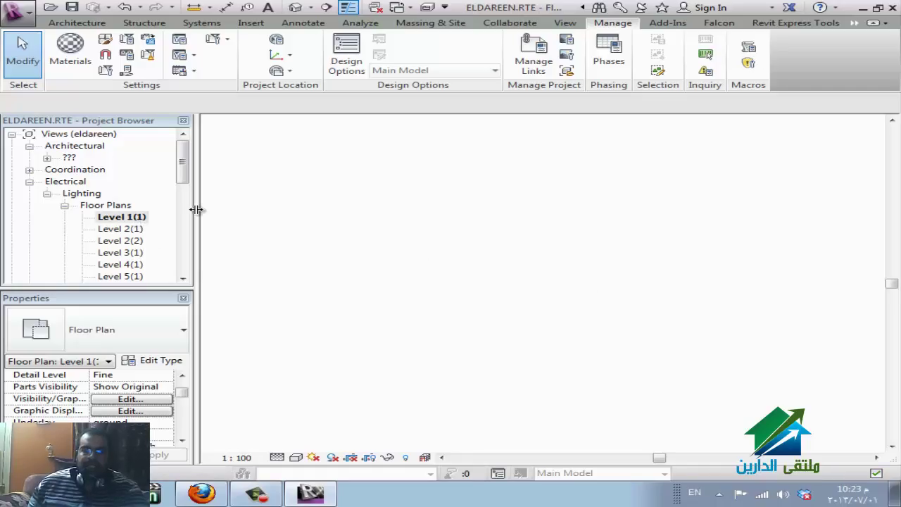
click(129, 230)
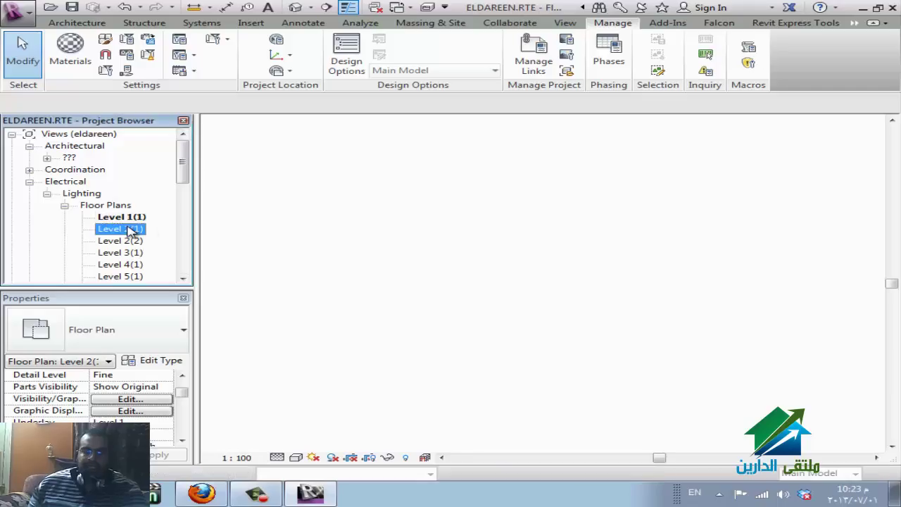
double_click(130, 230)
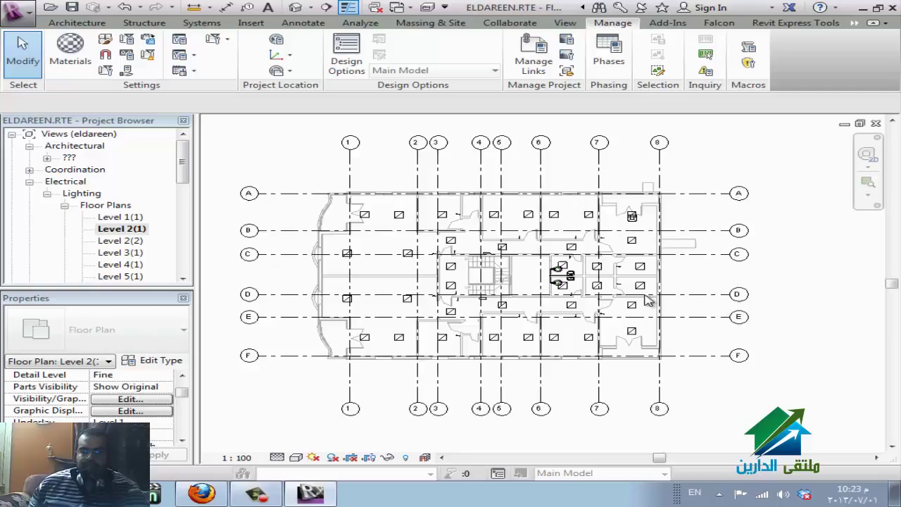
Flip between the Level 1(1) and Level 2(1) plans, zoom into Level 2(1), then show WizIQ.
double_click(130, 218)
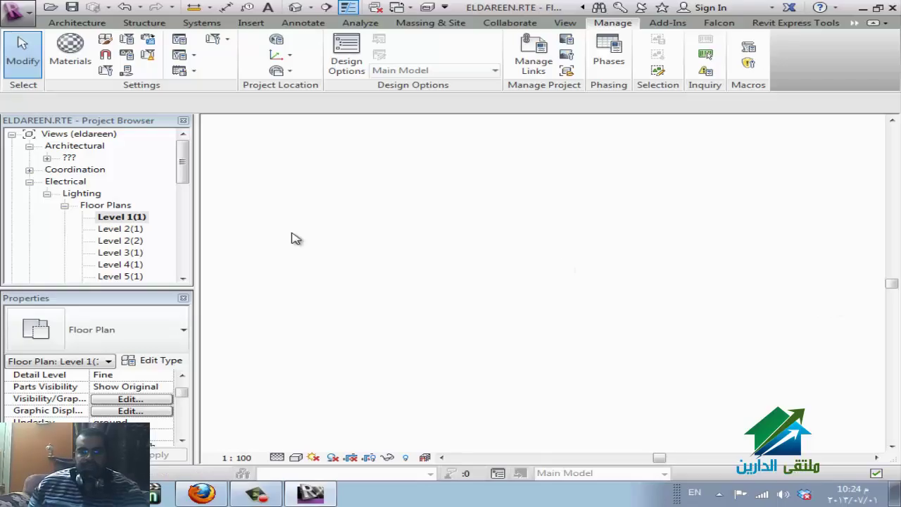
double_click(121, 228)
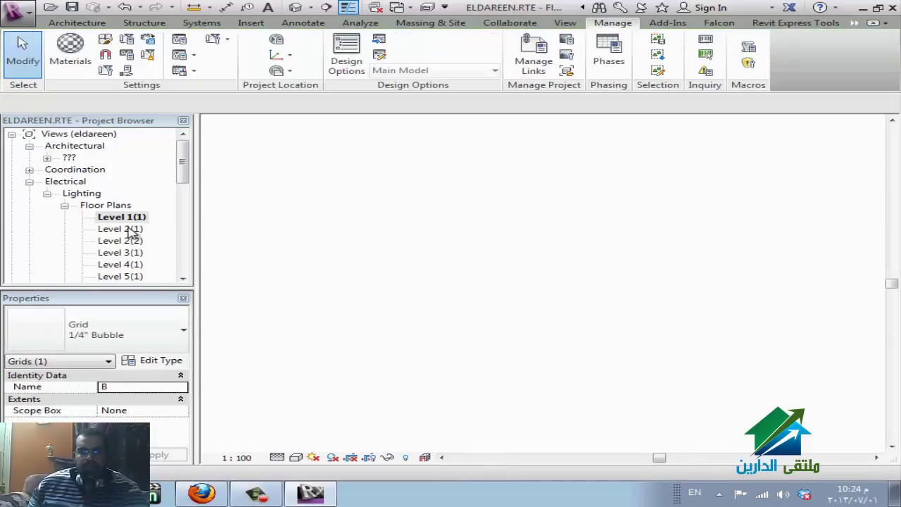
double_click(124, 216)
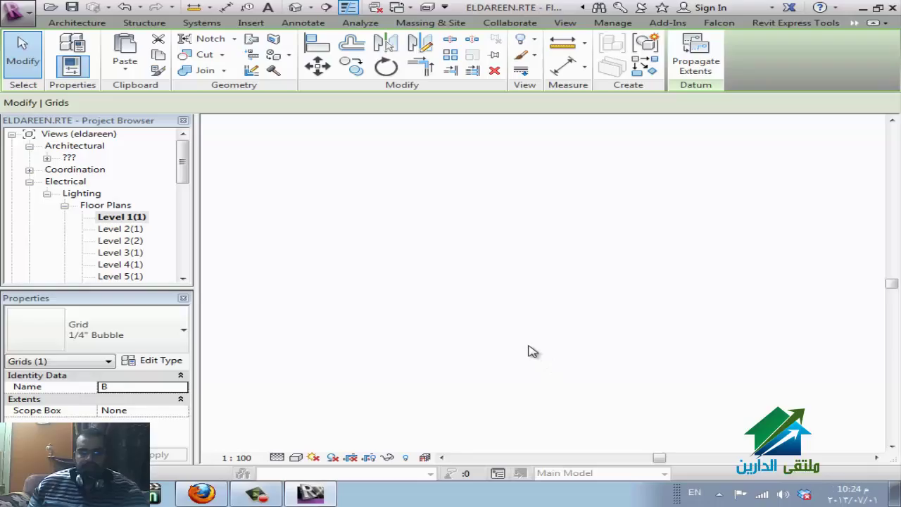
double_click(125, 229)
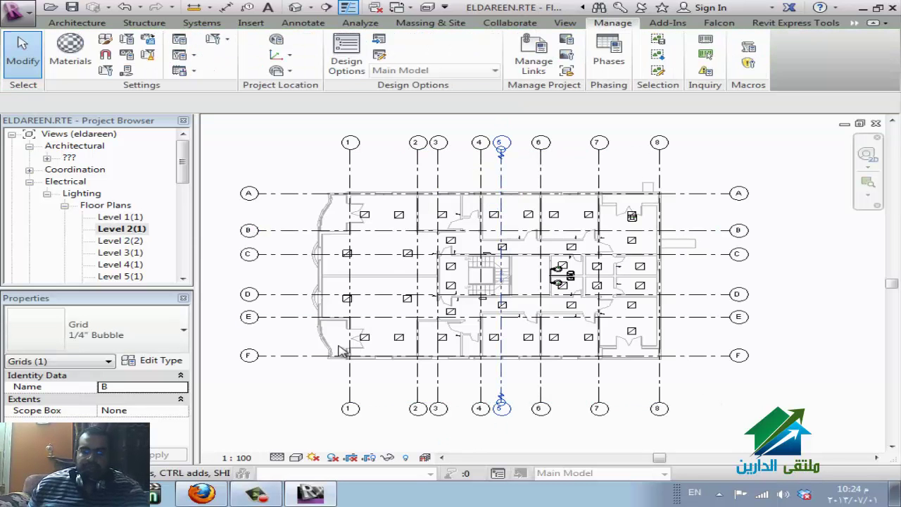
scroll(341, 350, up, 3)
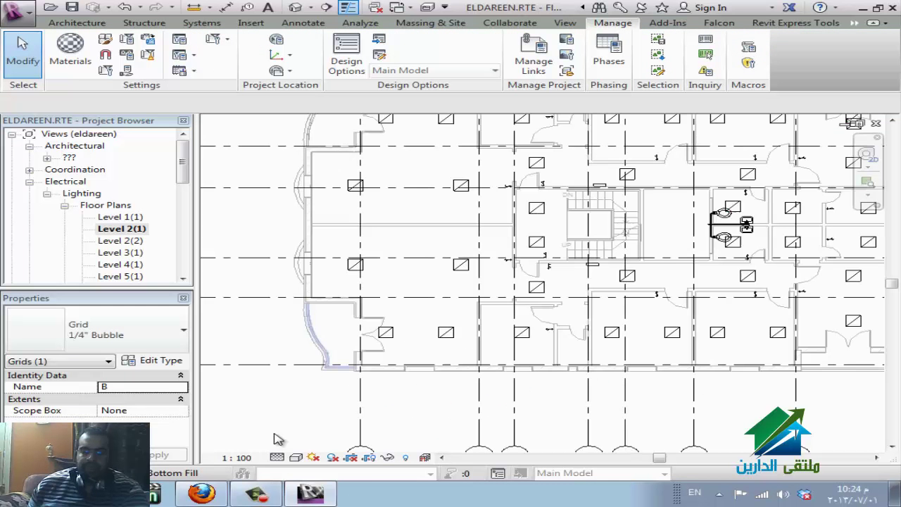
click(201, 492)
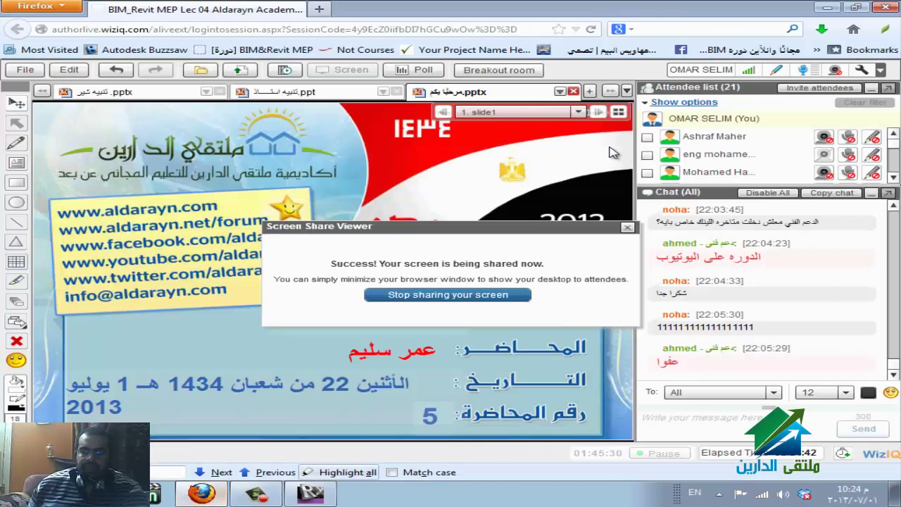
Switch the keyboard input language and bring Revit's Level 2(1) plan back to the front.
key(alt+shift)
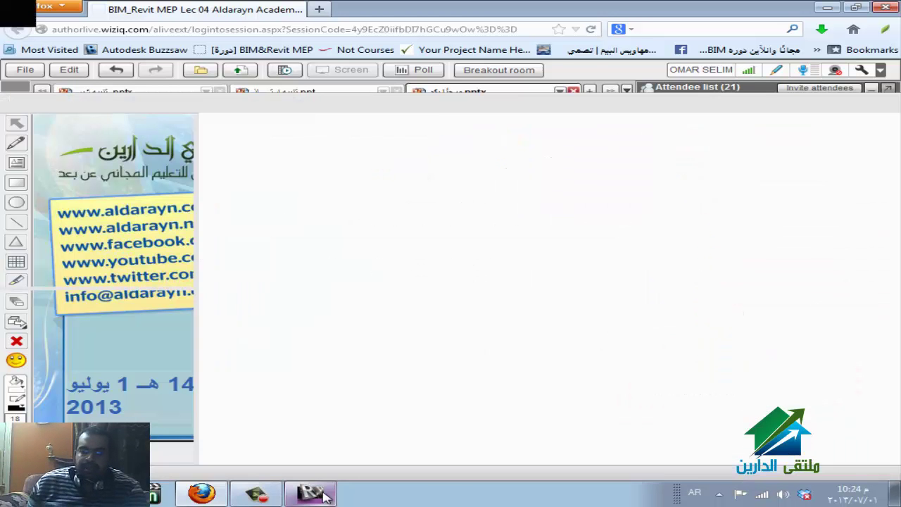
click(309, 492)
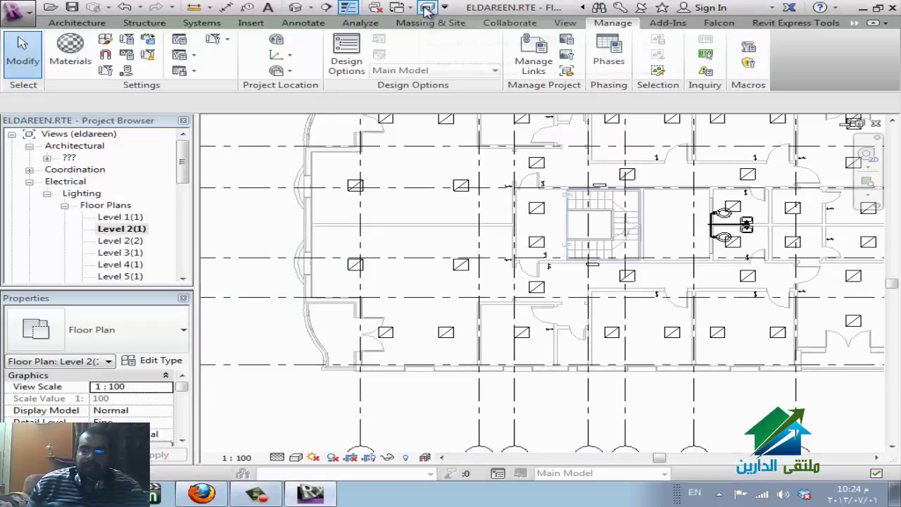
Start a walkthrough and place key frames from the stairs east along the corridor, then north.
click(310, 7)
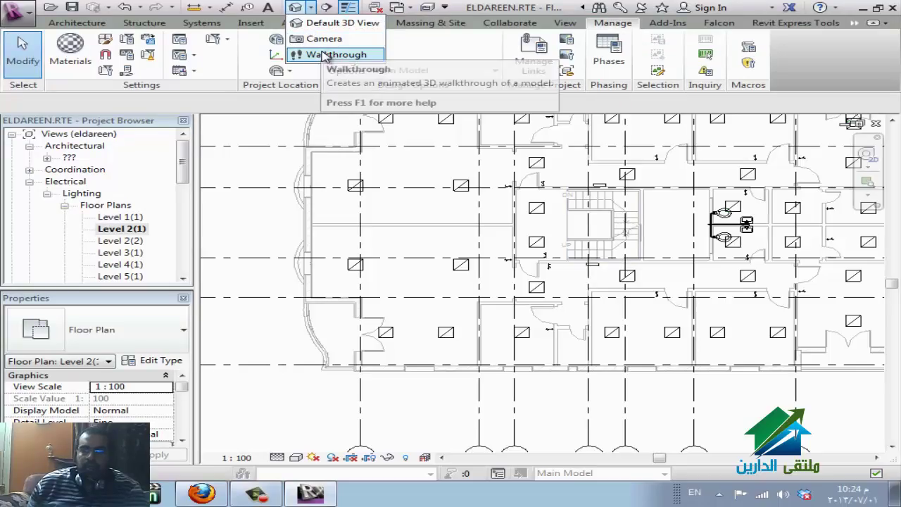
click(324, 56)
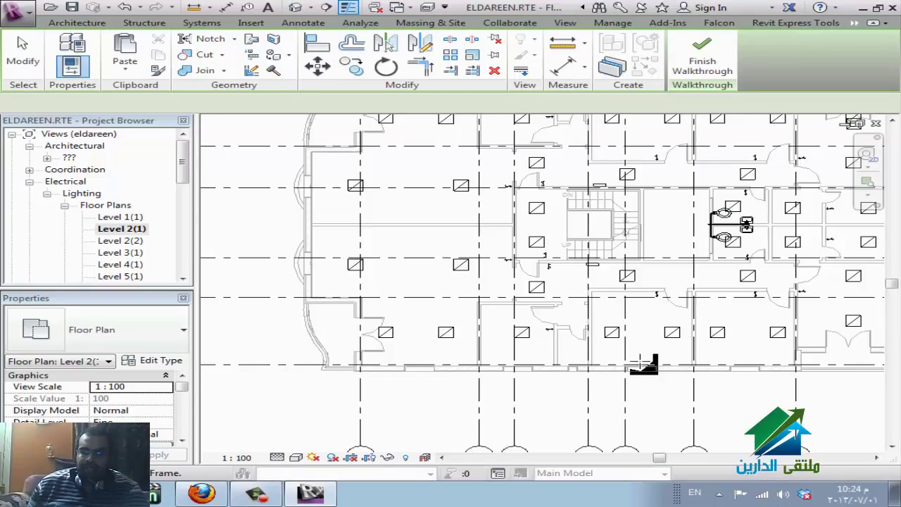
scroll(475, 413, down, 4)
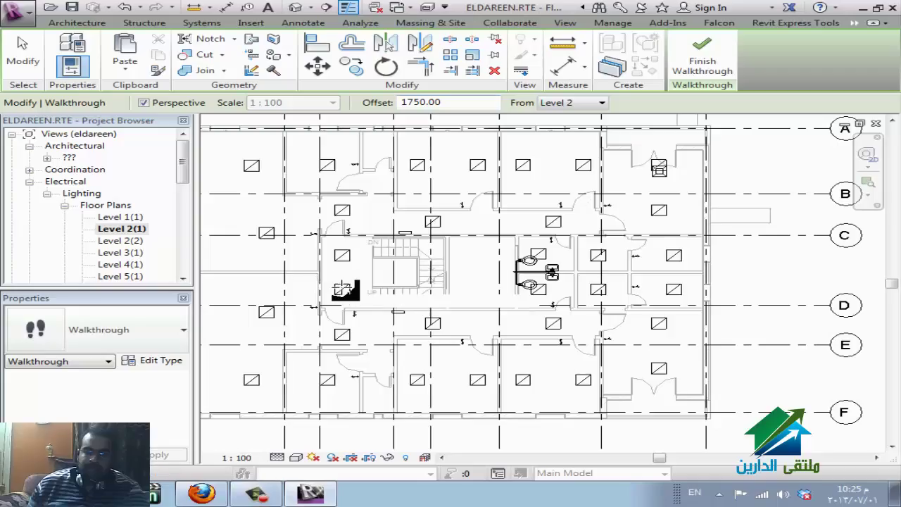
click(331, 292)
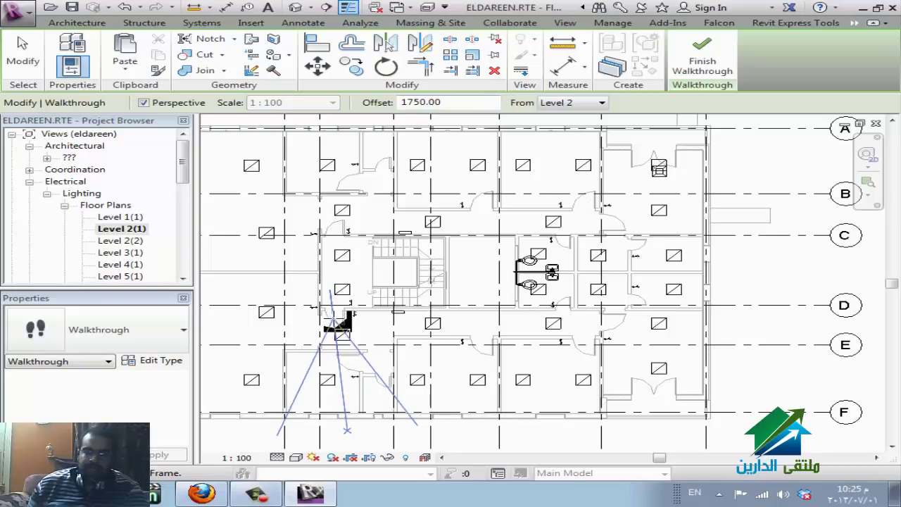
click(339, 322)
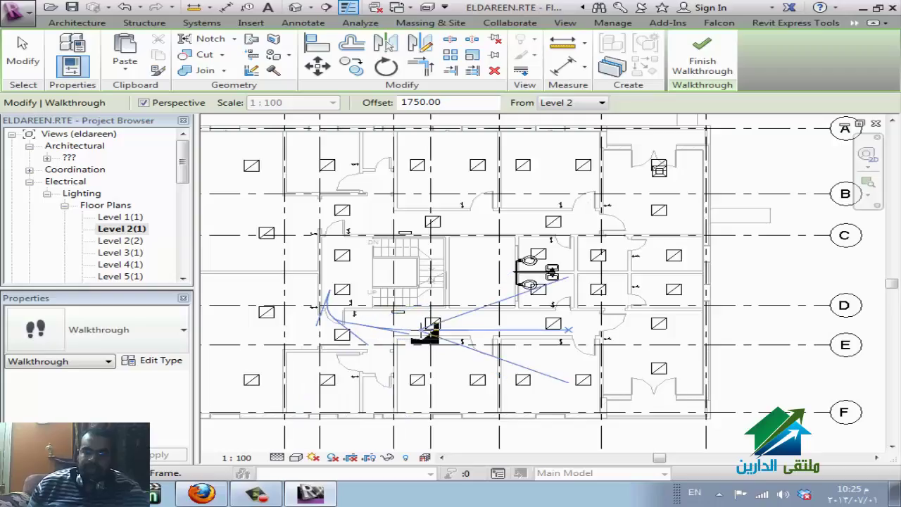
click(428, 331)
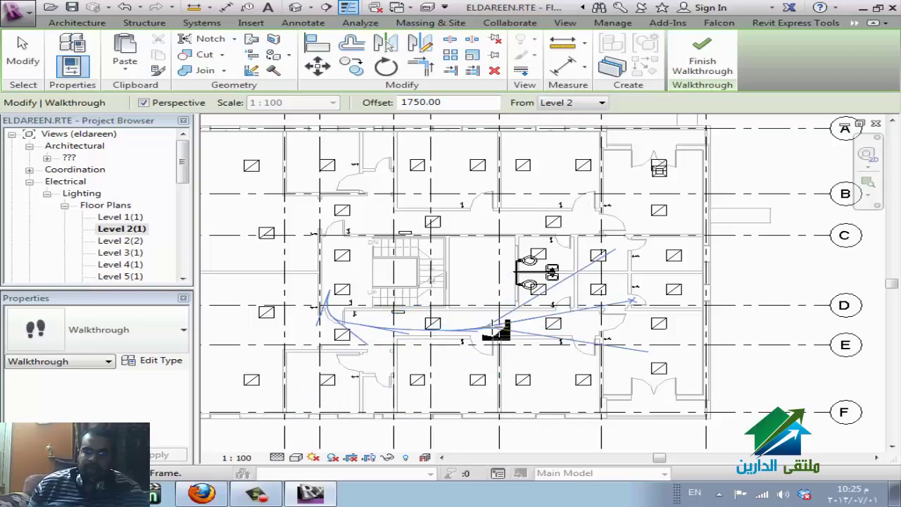
click(497, 330)
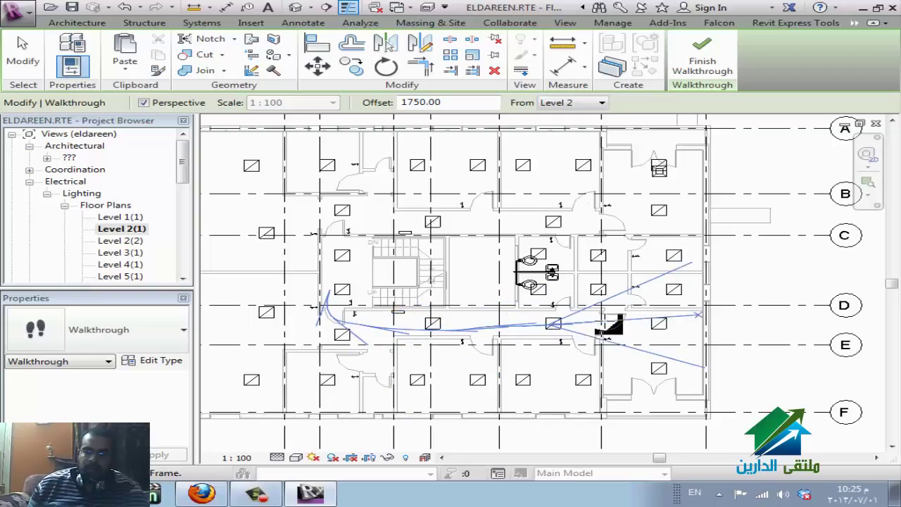
click(617, 320)
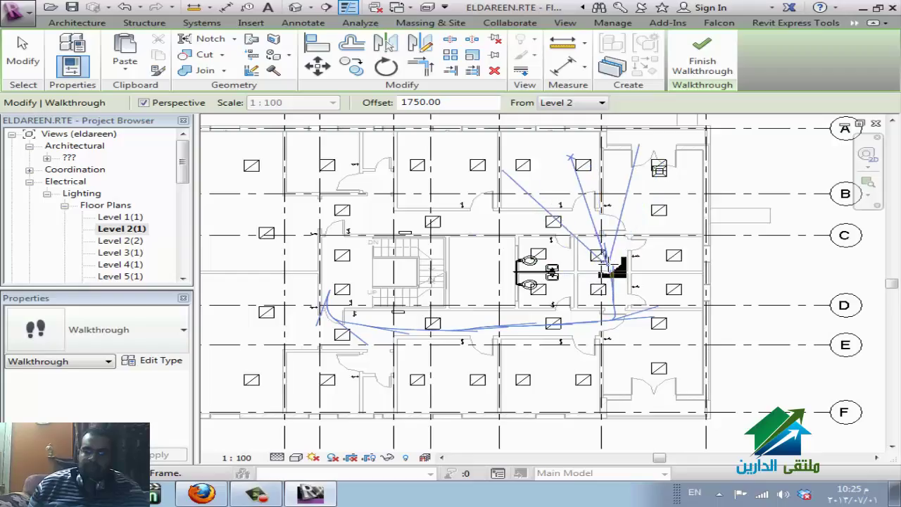
click(609, 228)
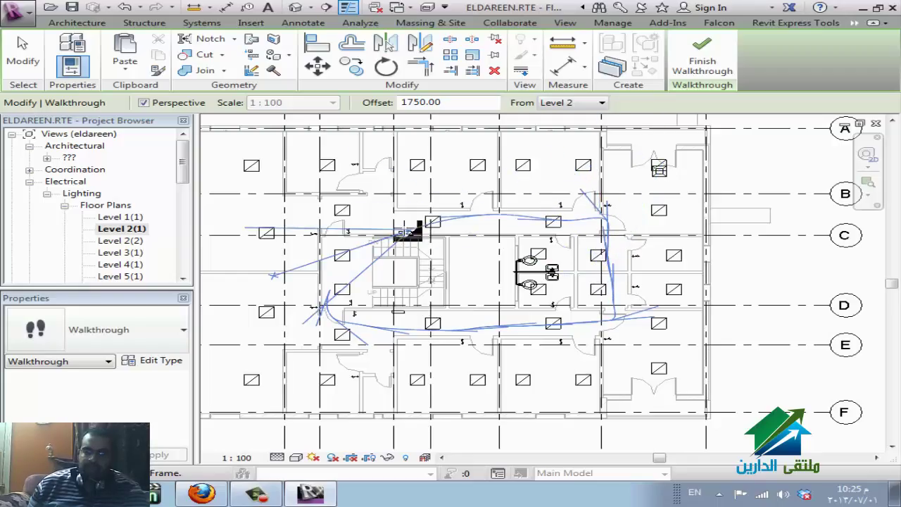
click(373, 226)
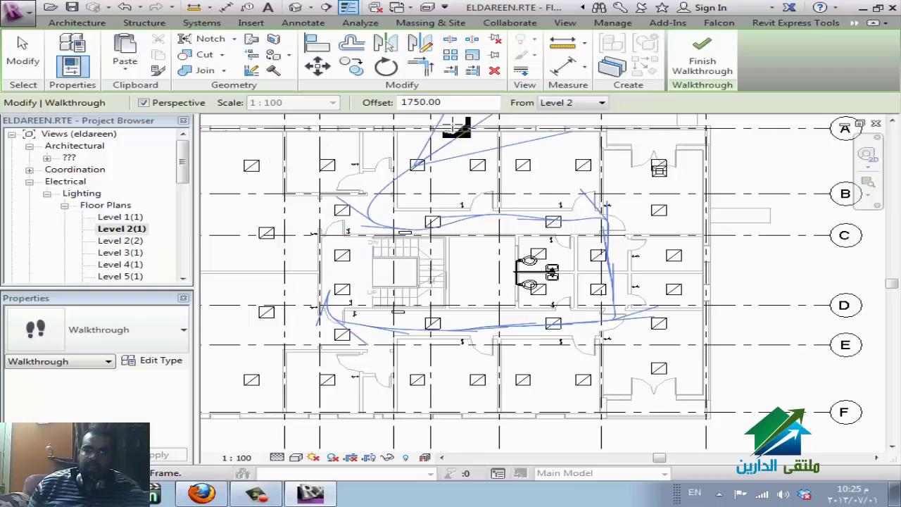
Set the camera offset to 1500, add path points around the plan, and finish the walkthrough.
double_click(423, 102)
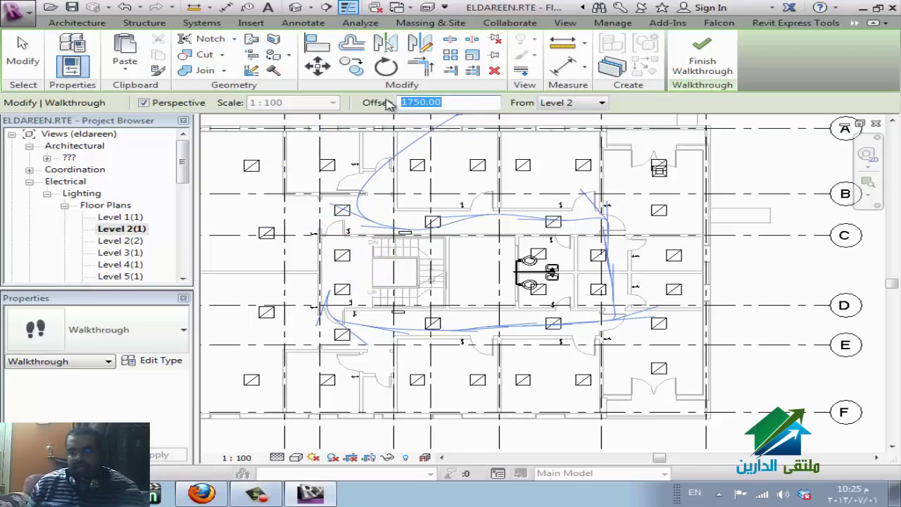
text(1500)
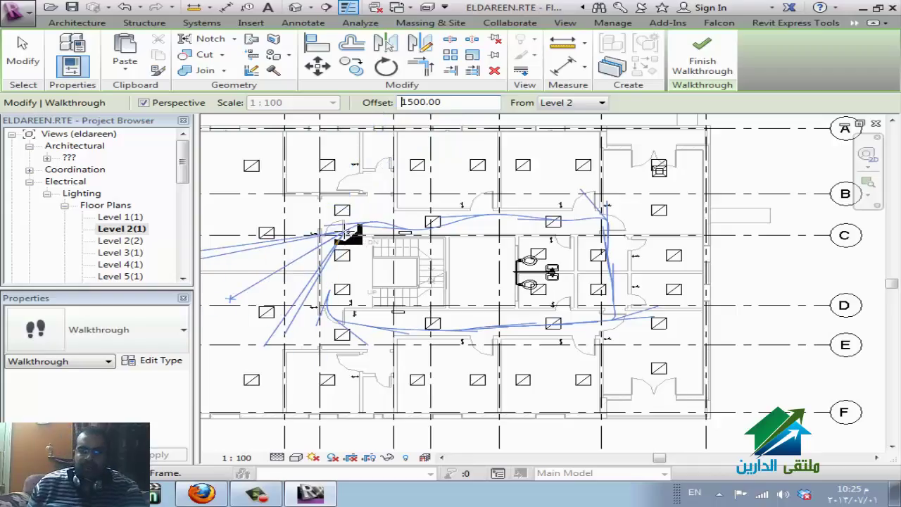
key(Escape)
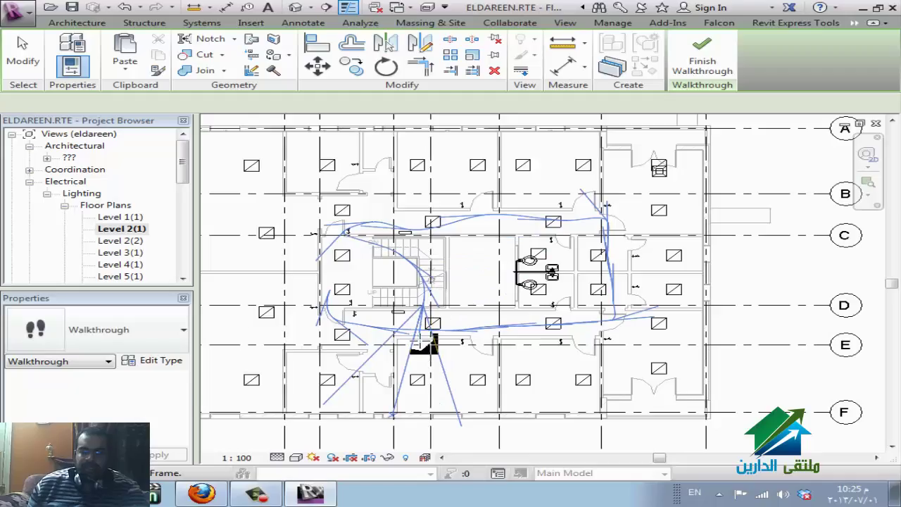
click(421, 380)
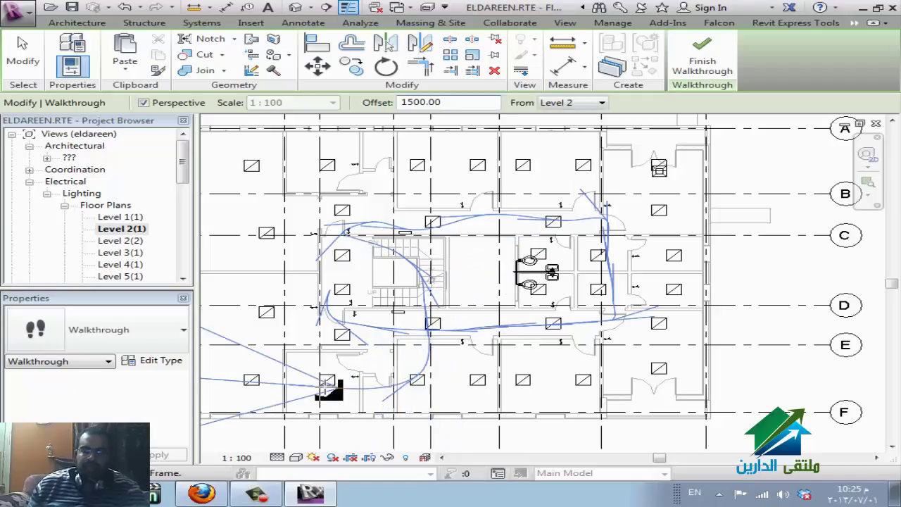
click(275, 367)
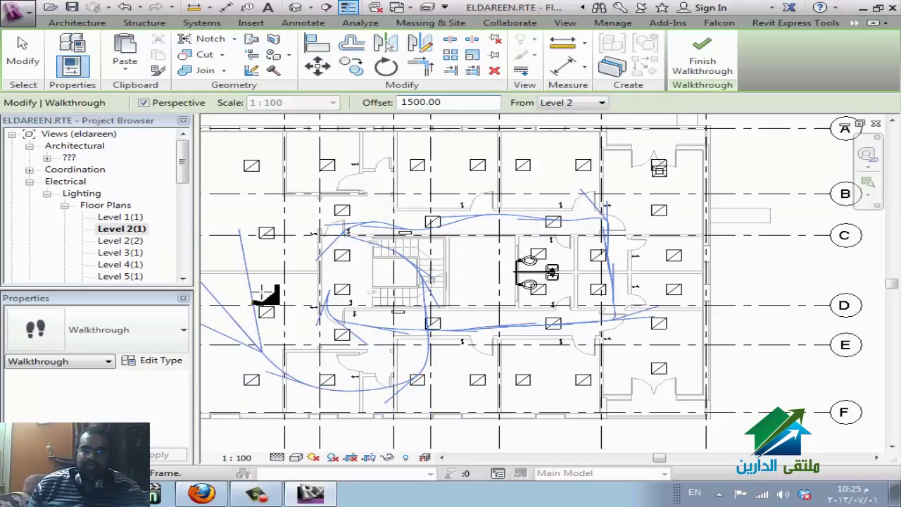
click(259, 203)
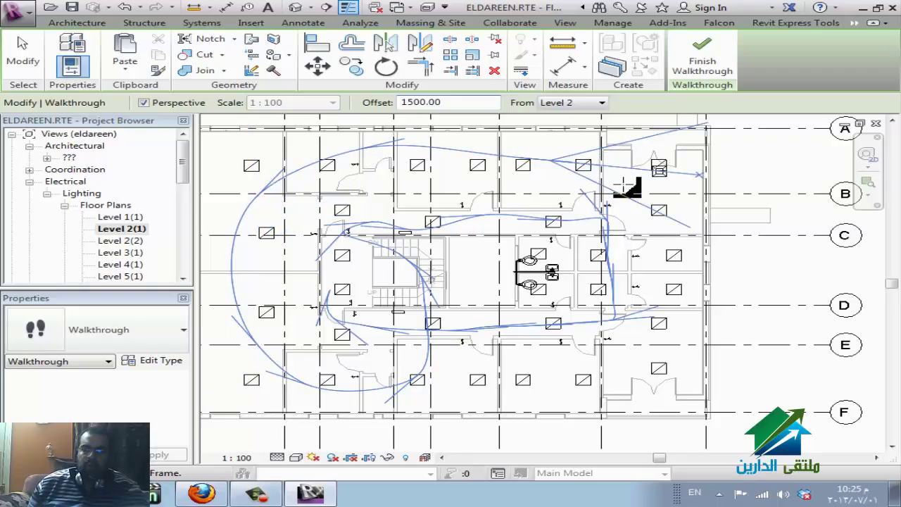
click(660, 189)
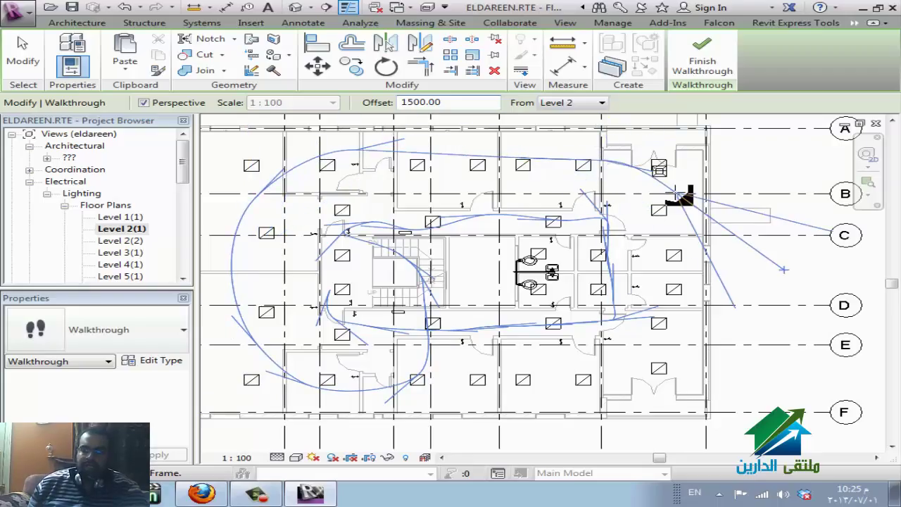
click(720, 70)
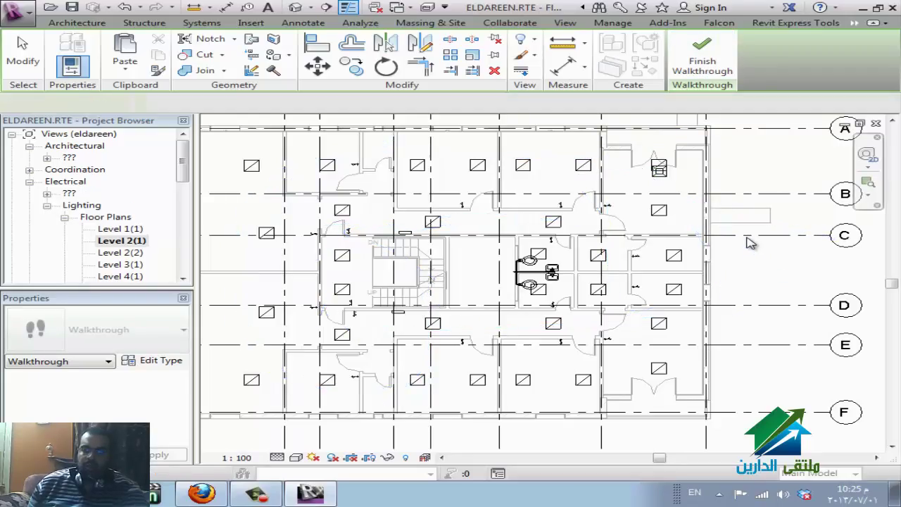
Select the walkthrough camera, toggle Path and Active Camera controls, and swing the camera target lower right.
click(748, 215)
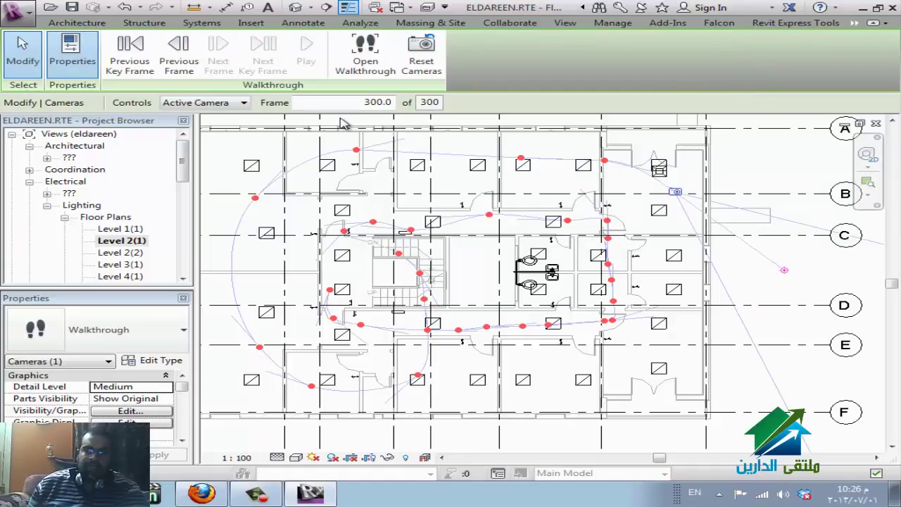
click(178, 104)
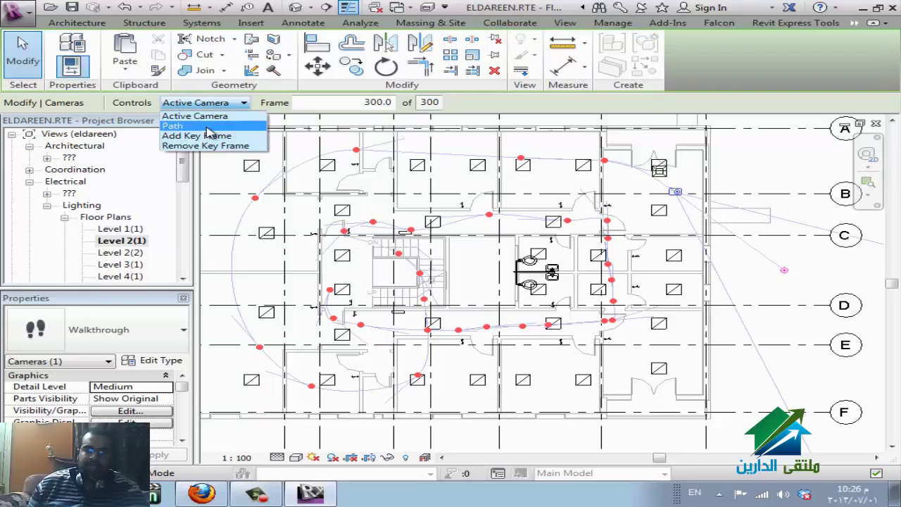
click(208, 128)
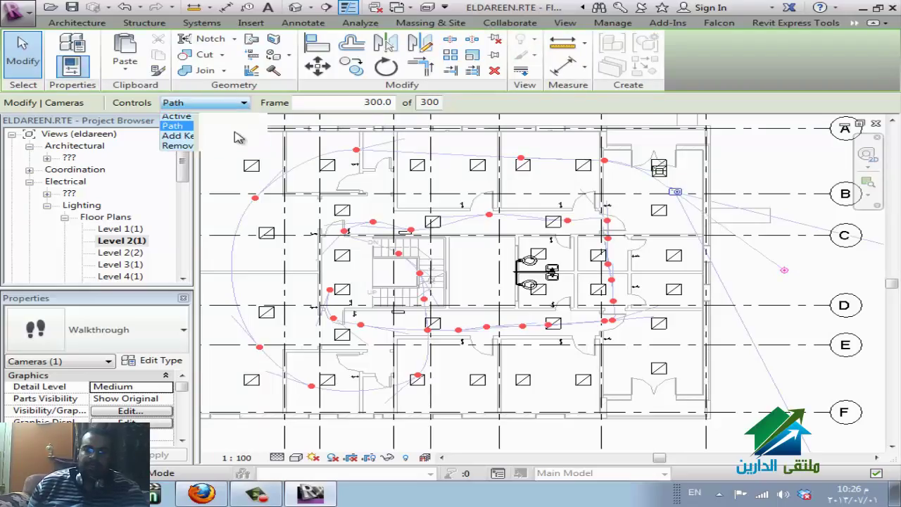
click(209, 107)
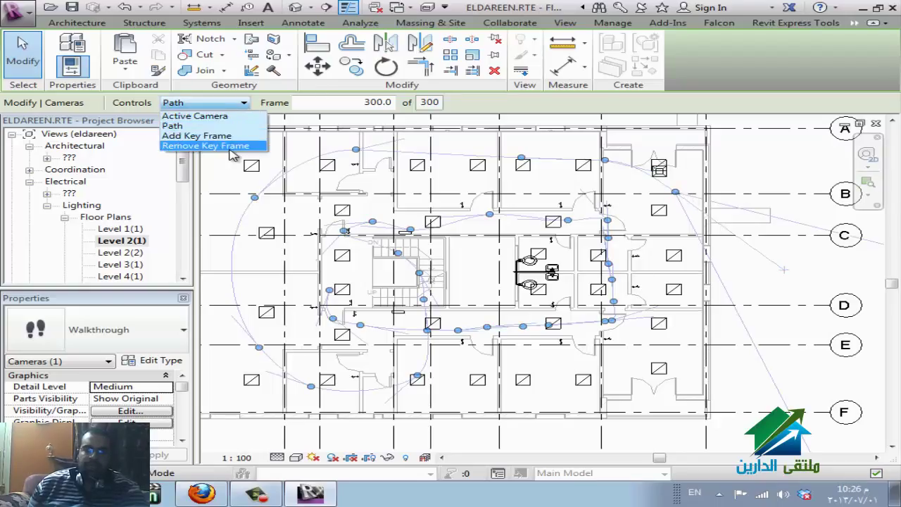
click(194, 115)
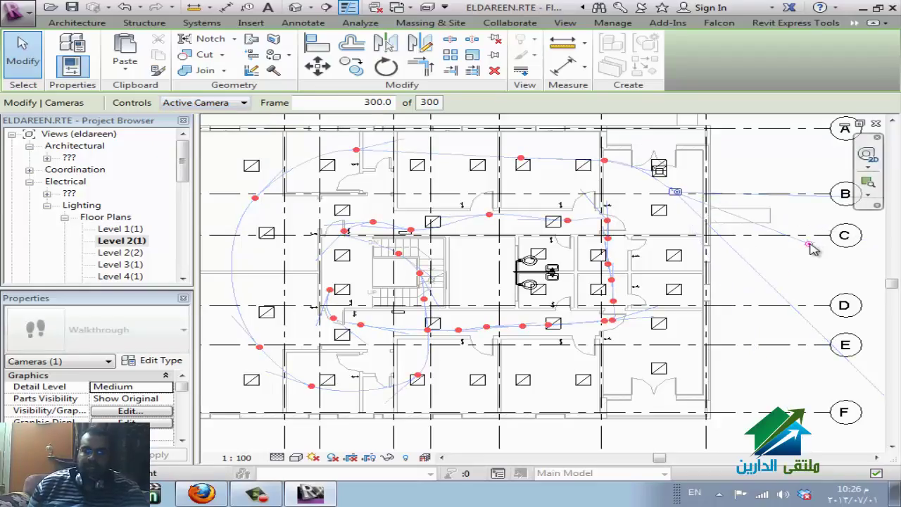
drag(808, 244, 655, 304)
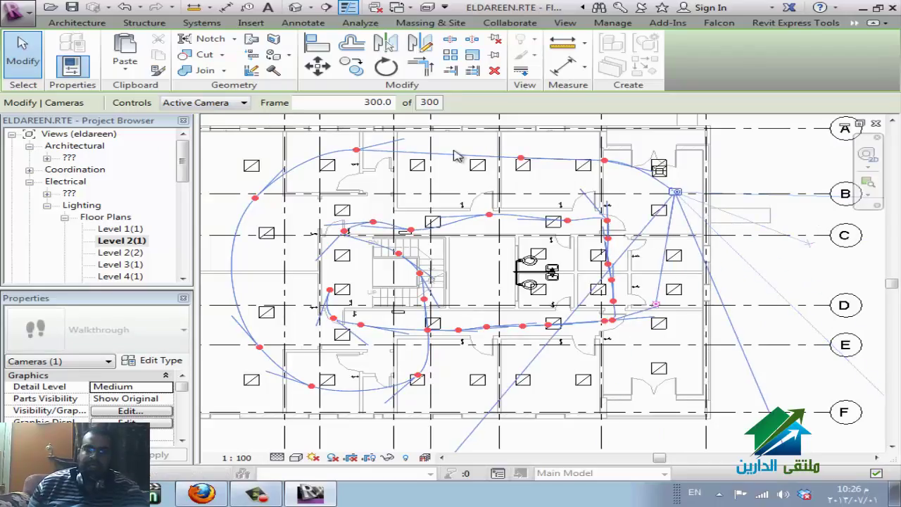
Step back through previous frames and key frames to frame 270.1, then re-aim the camera.
click(853, 24)
click(848, 62)
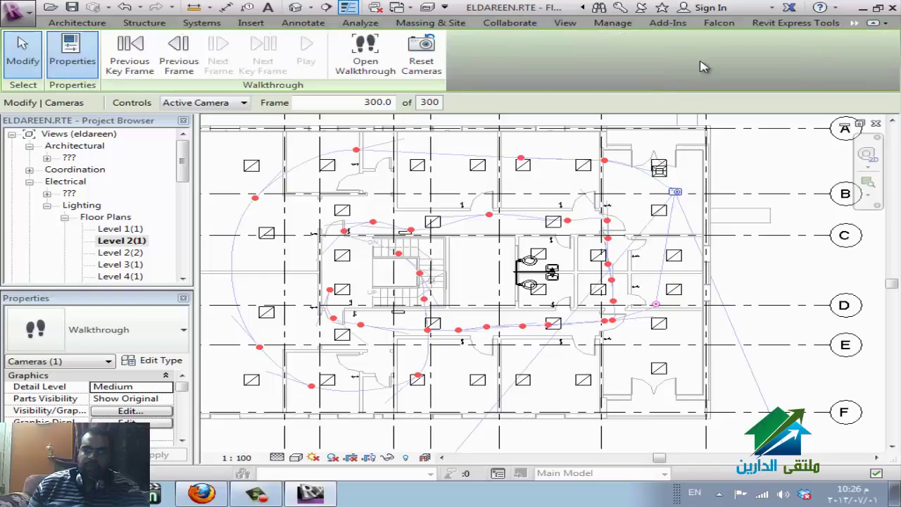
click(171, 75)
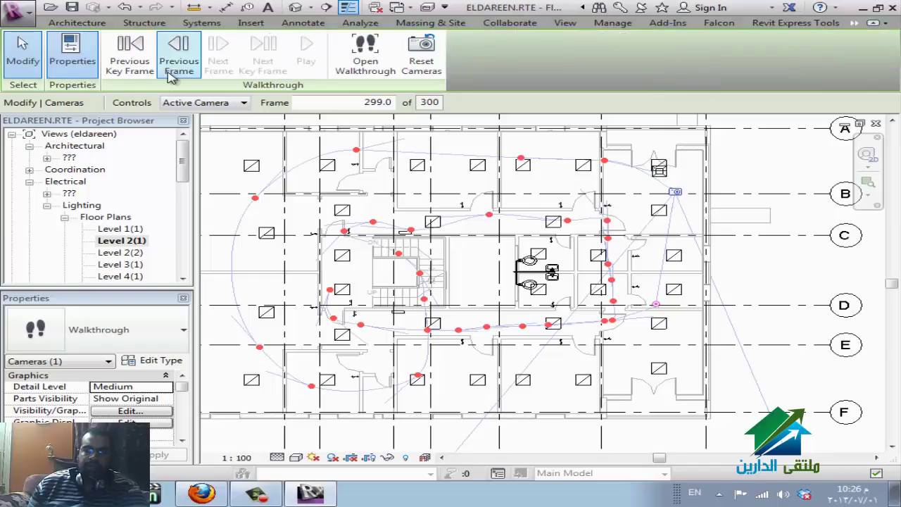
click(125, 59)
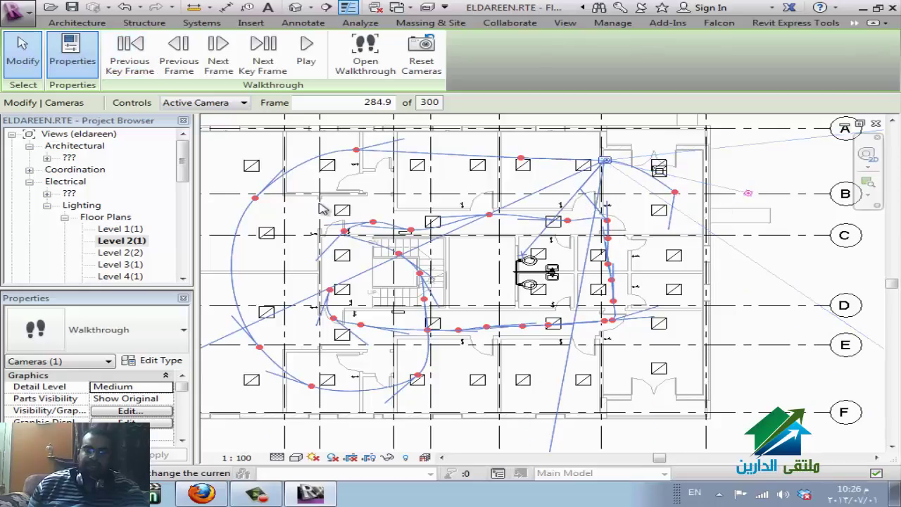
click(179, 53)
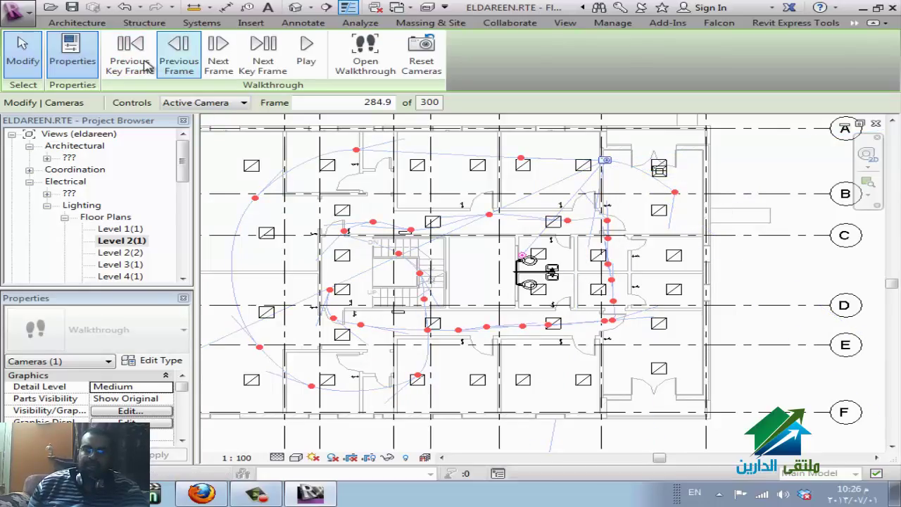
click(180, 82)
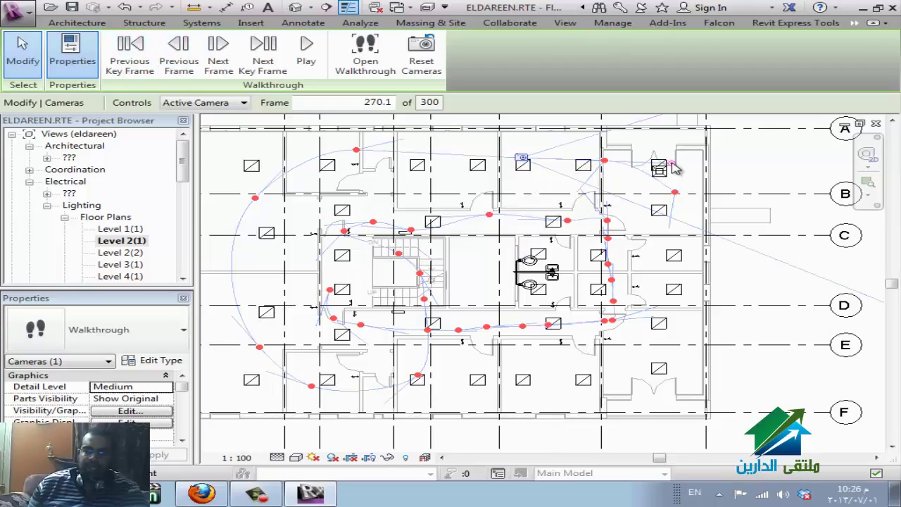
drag(673, 166, 533, 269)
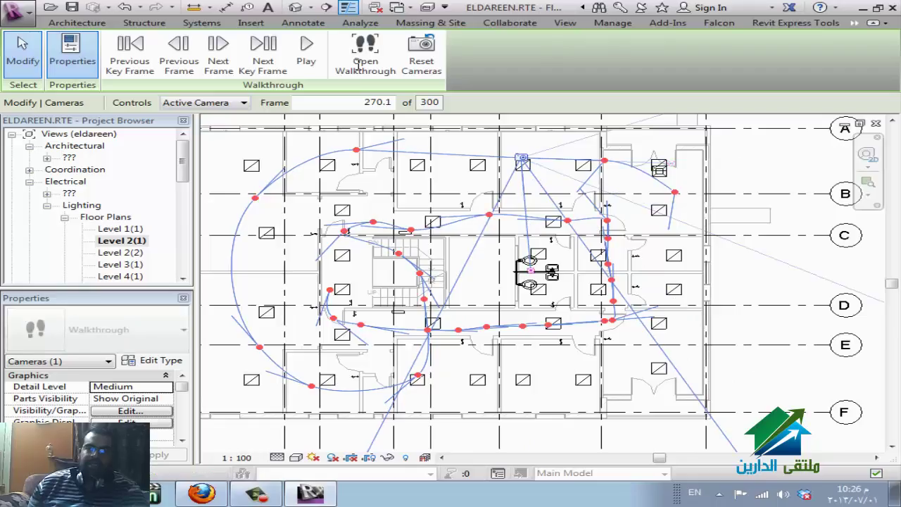
Open the walkthrough perspective view, set its discipline to Architectural, and play the animation.
click(360, 62)
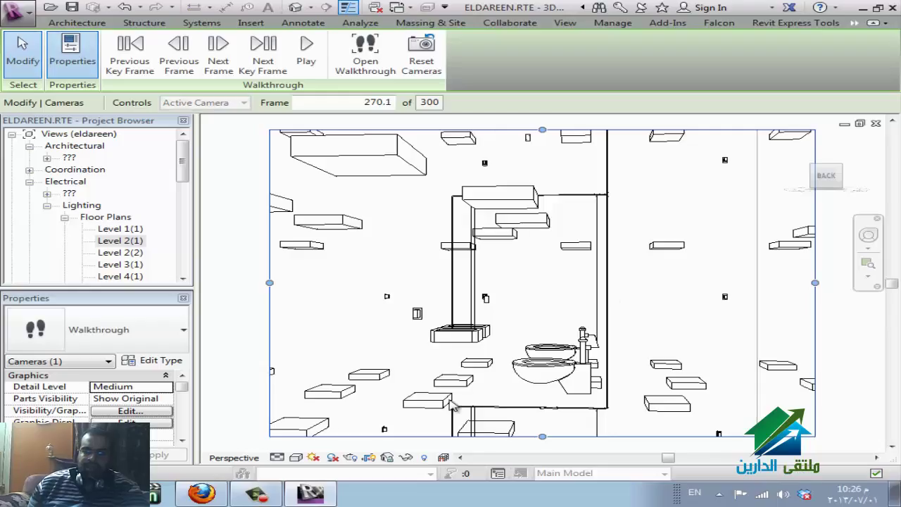
click(182, 443)
click(182, 442)
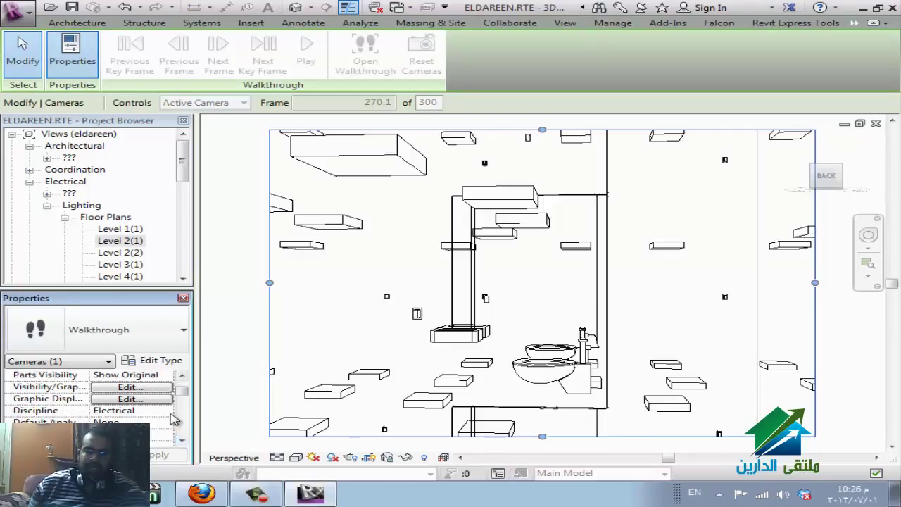
click(171, 415)
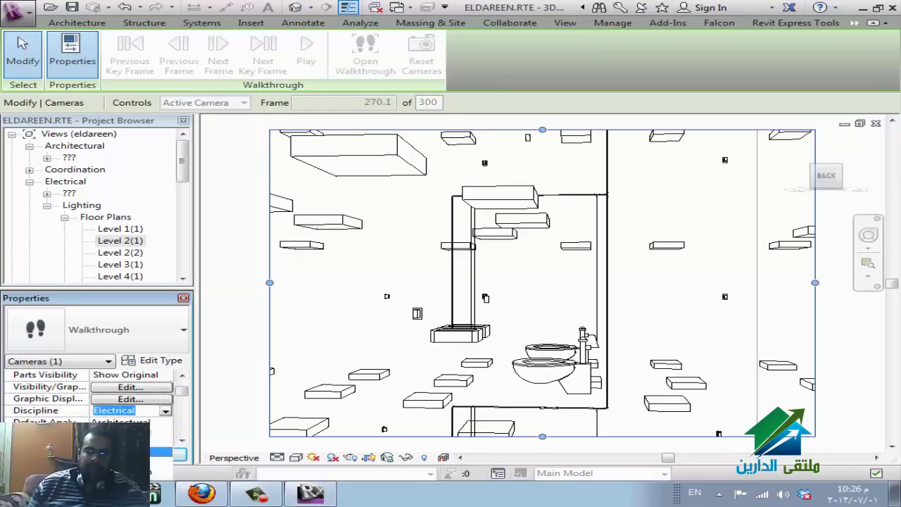
click(120, 421)
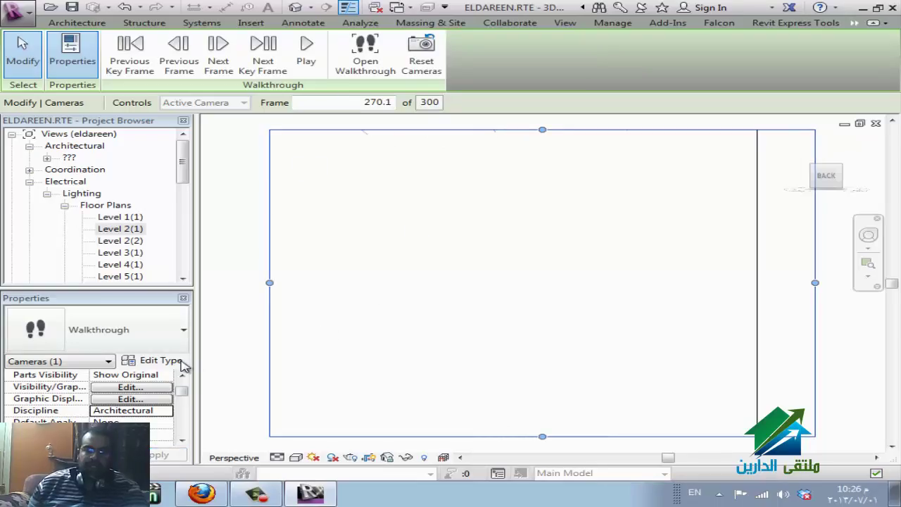
click(306, 51)
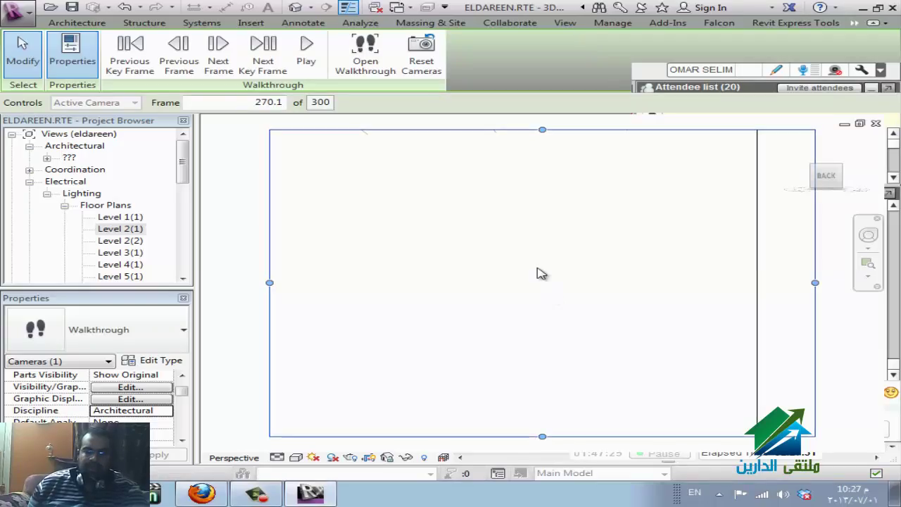
Reset the walkthrough to frame 1, keep editing, play it through to frame 300, then exit editing.
double_click(261, 103)
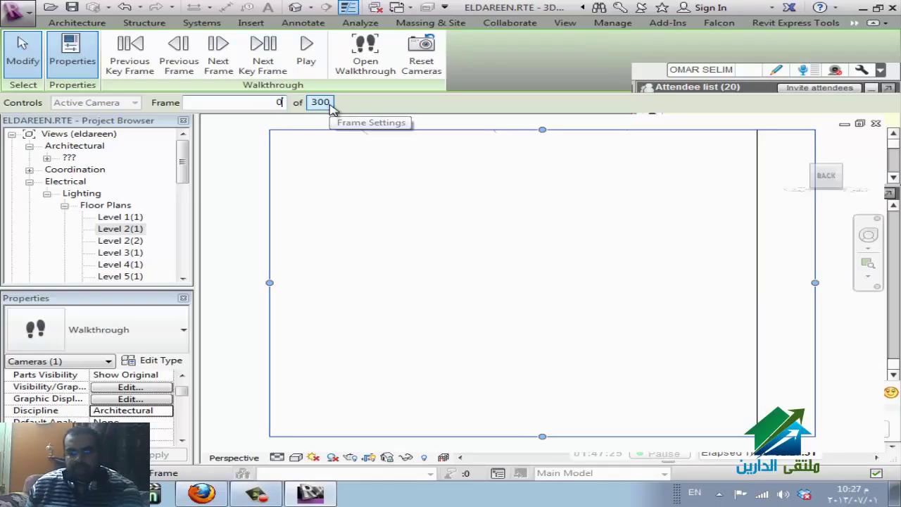
key(Return)
click(299, 48)
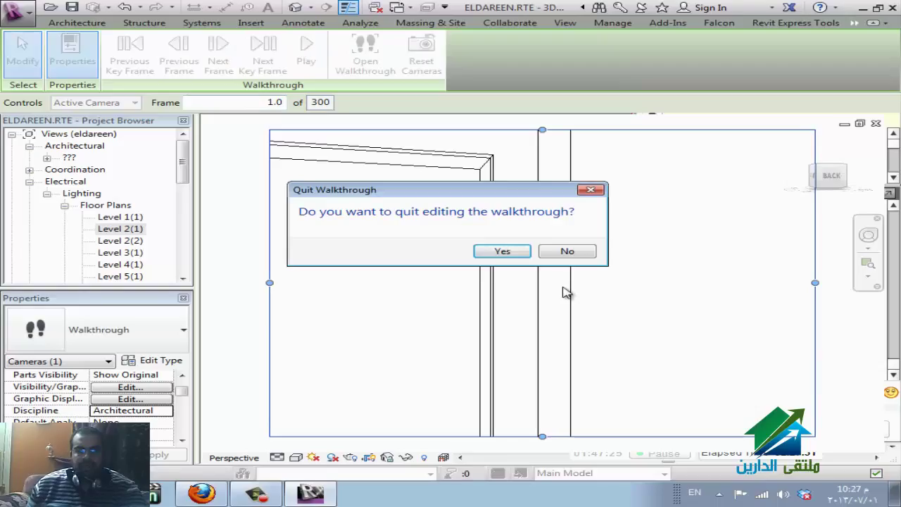
click(568, 252)
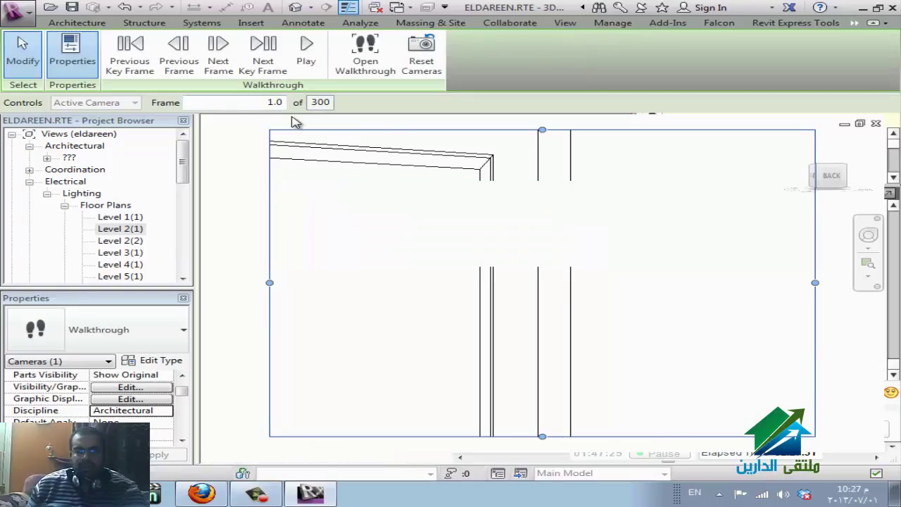
click(312, 60)
click(312, 59)
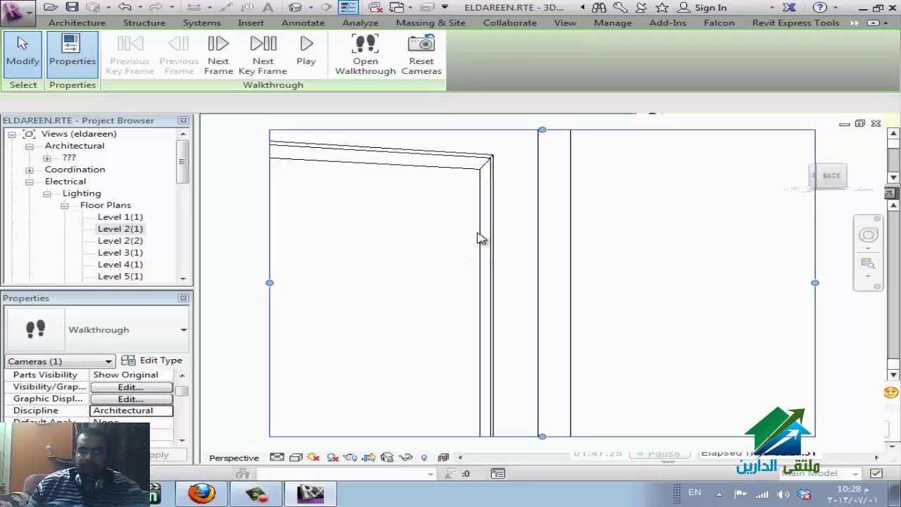
key(Escape)
Switch the view to Consistent Colors, replay the walkthrough, and stop it at frame 112.
click(295, 458)
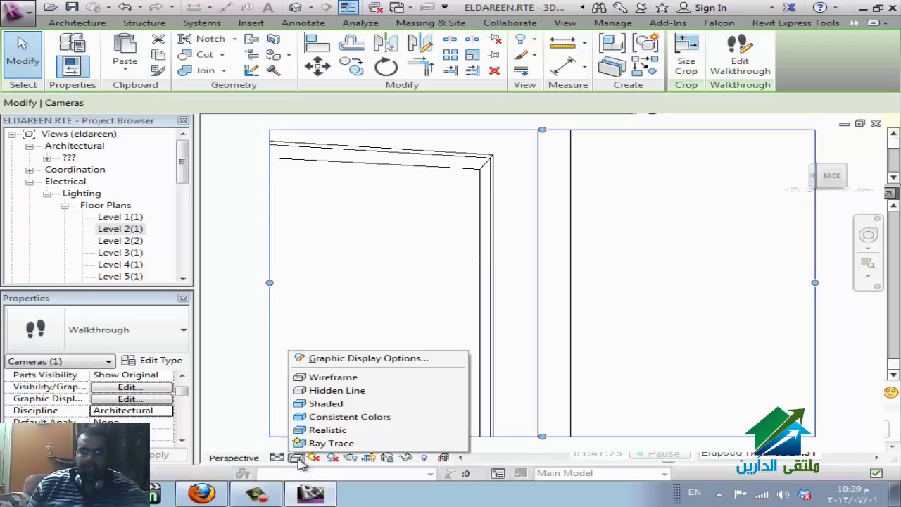
click(316, 418)
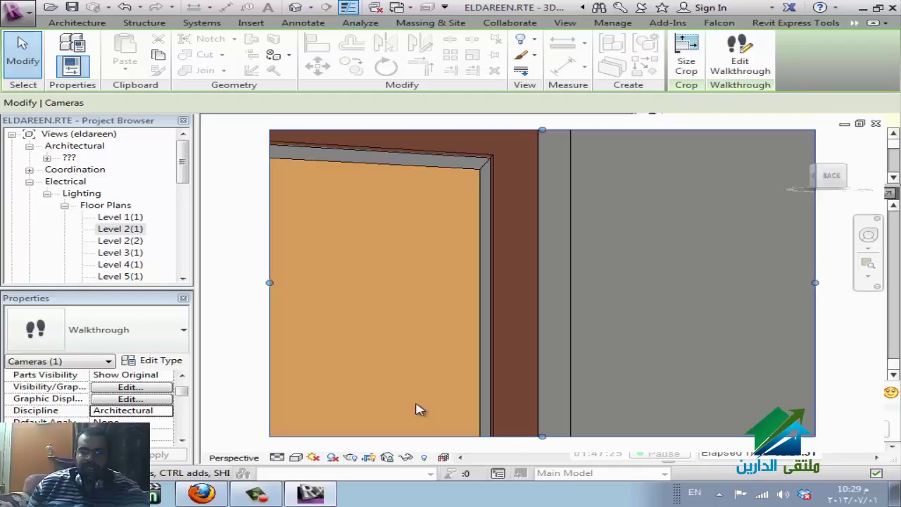
click(738, 60)
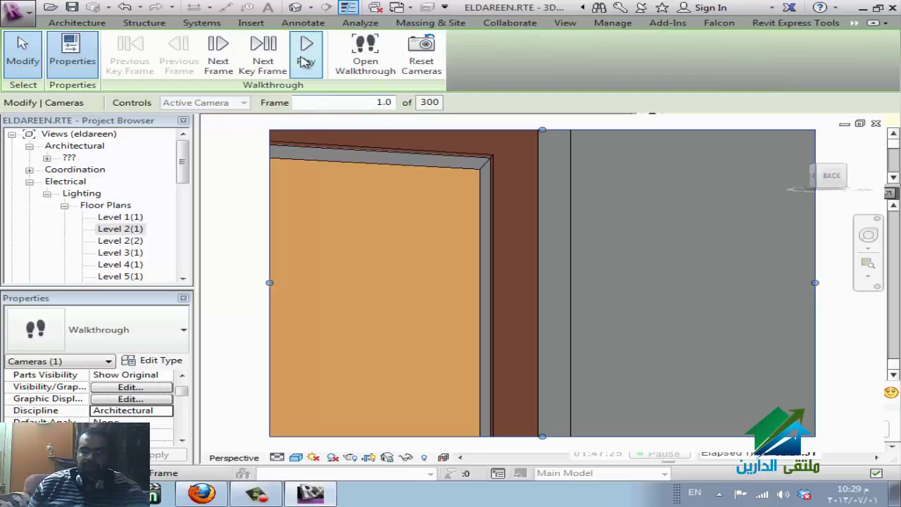
click(305, 62)
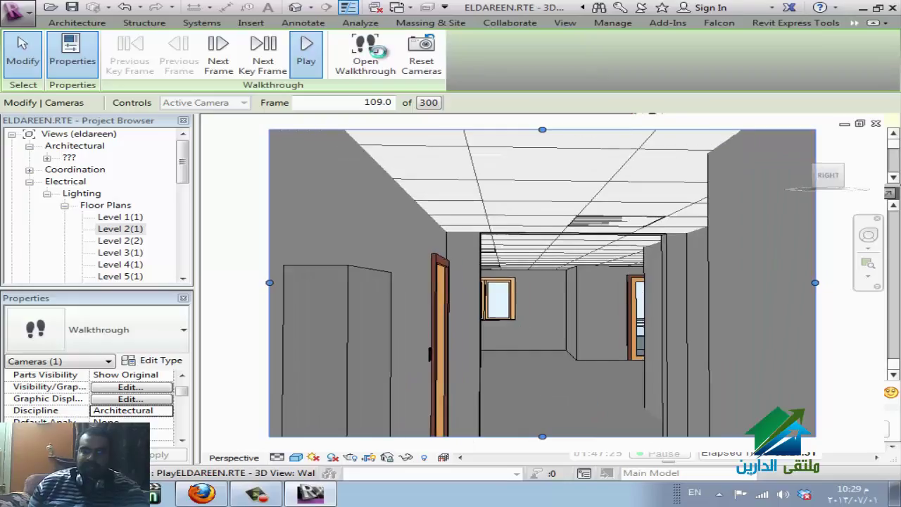
key(Escape)
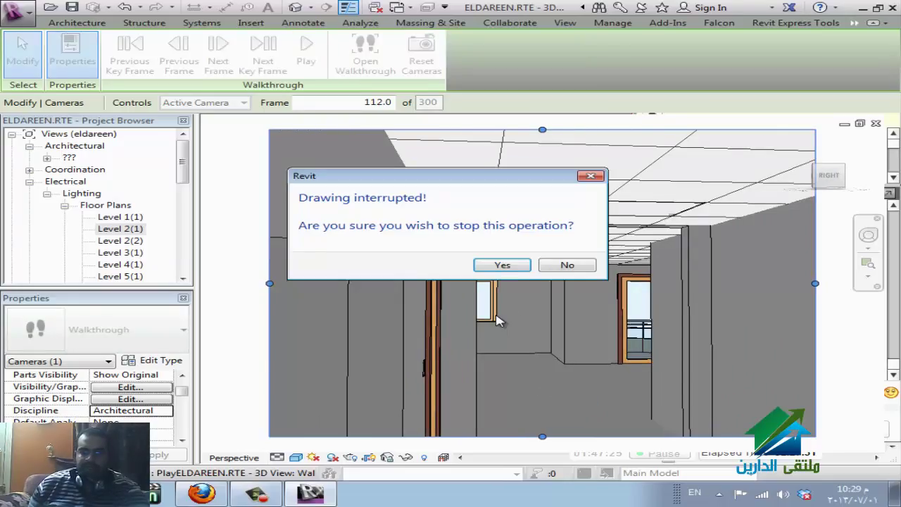
click(502, 267)
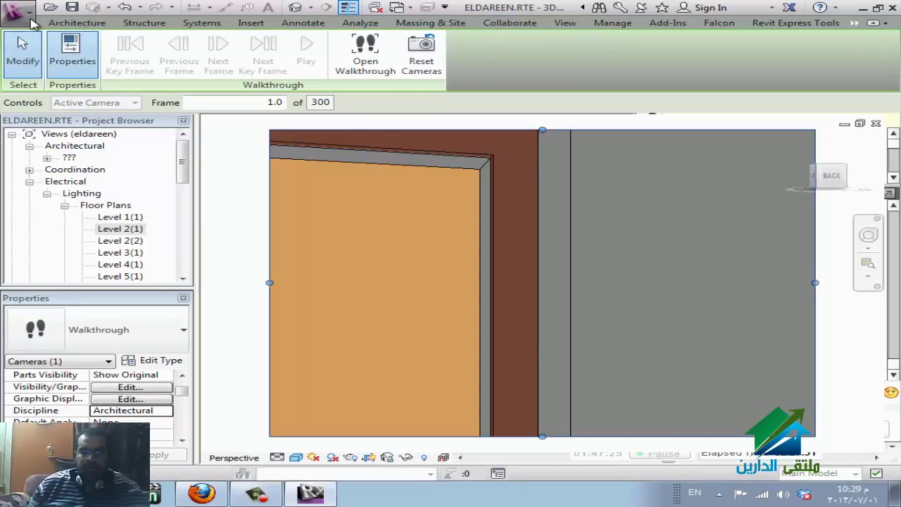
Start Export Walkthrough from the application menu and set the export visual style to Realistic.
click(28, 18)
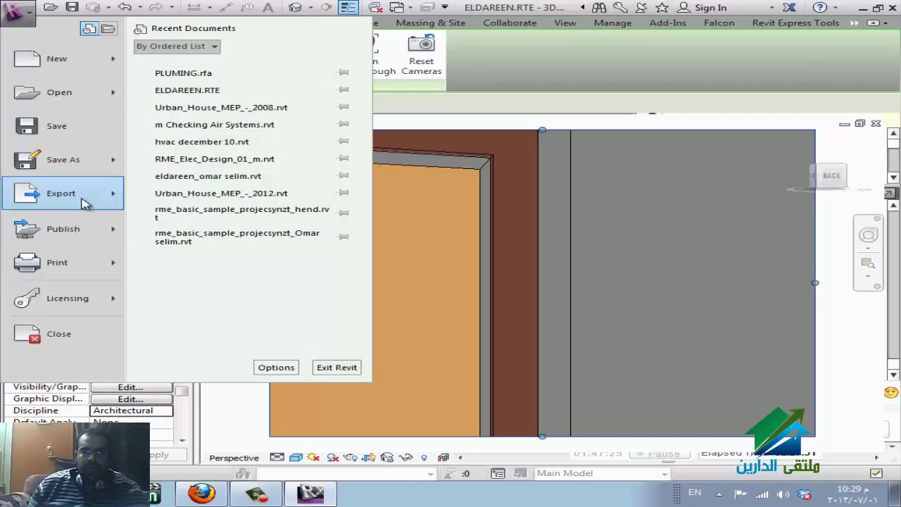
mouse_move(83, 203)
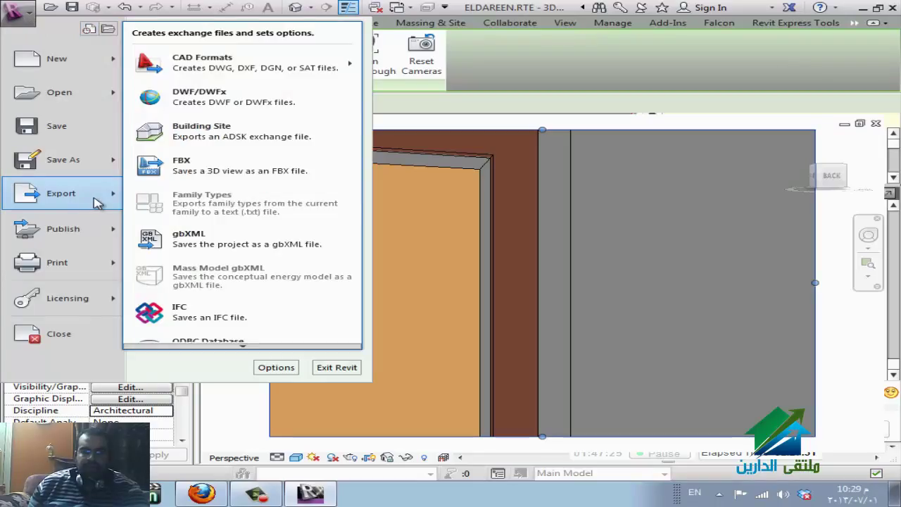
mouse_move(284, 347)
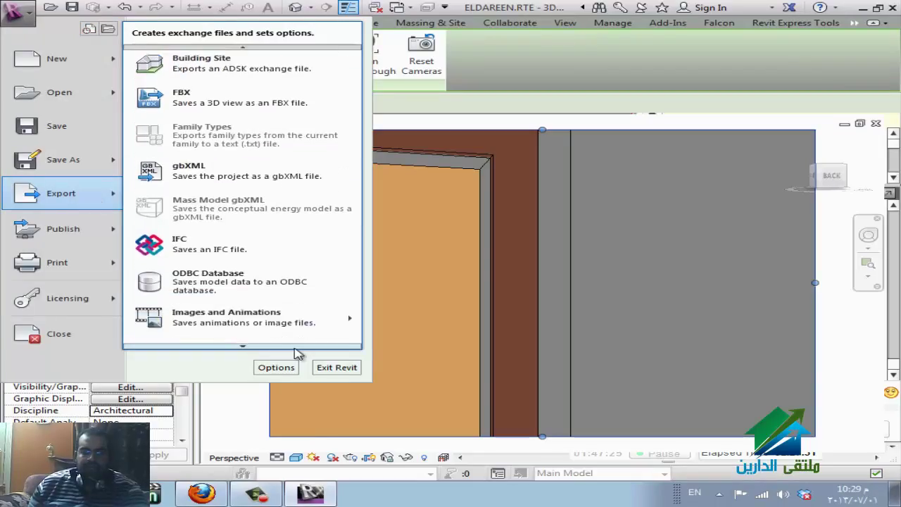
mouse_move(316, 273)
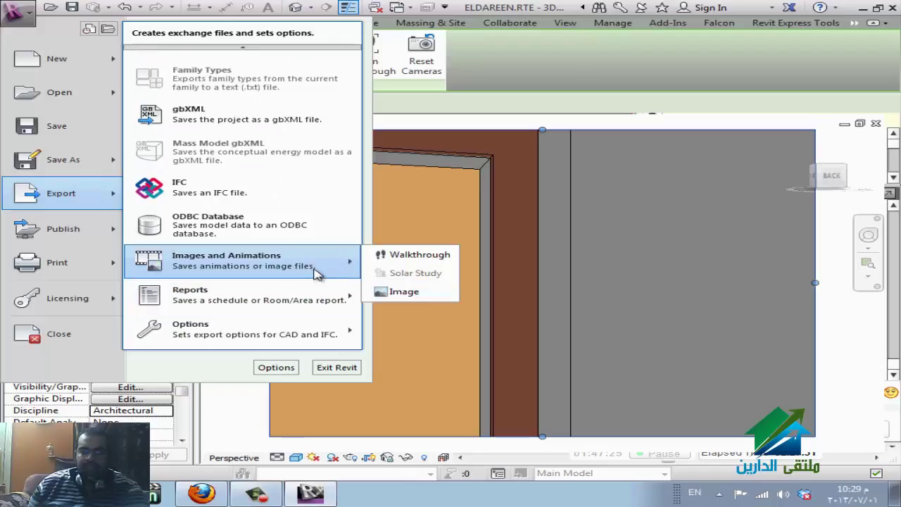
click(437, 258)
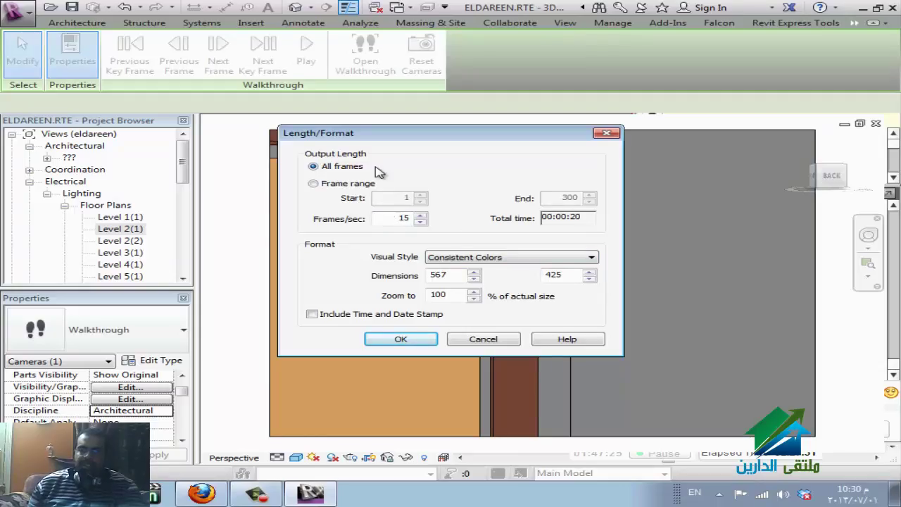
click(566, 261)
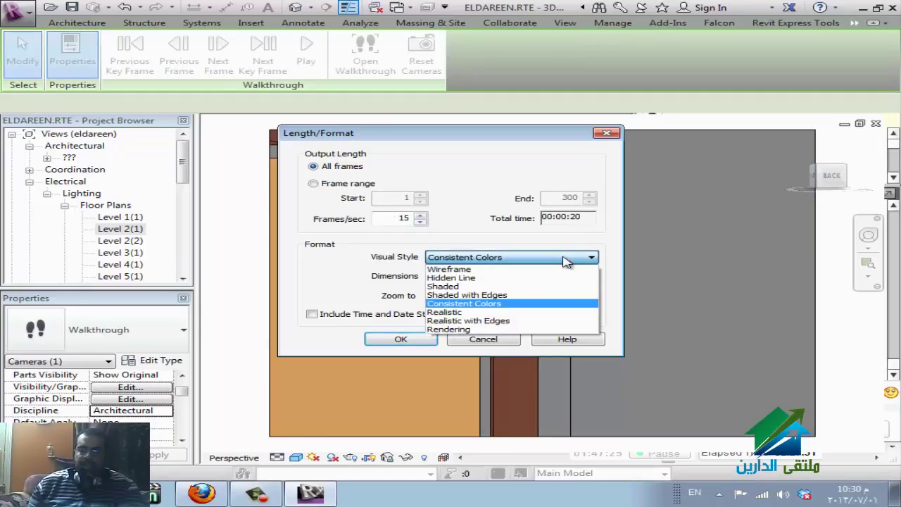
click(524, 311)
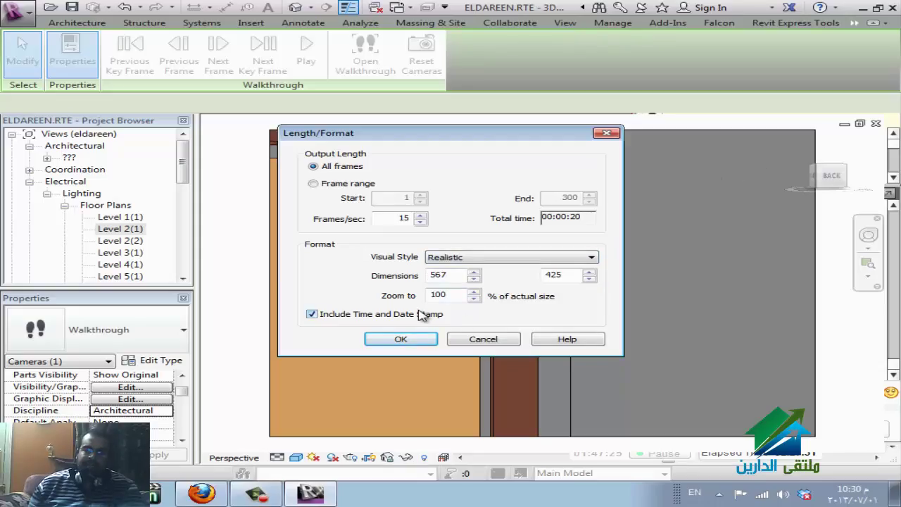
Accept the export settings, keep AVI as the file type, close the save dialog, and return to WizIQ.
click(400, 340)
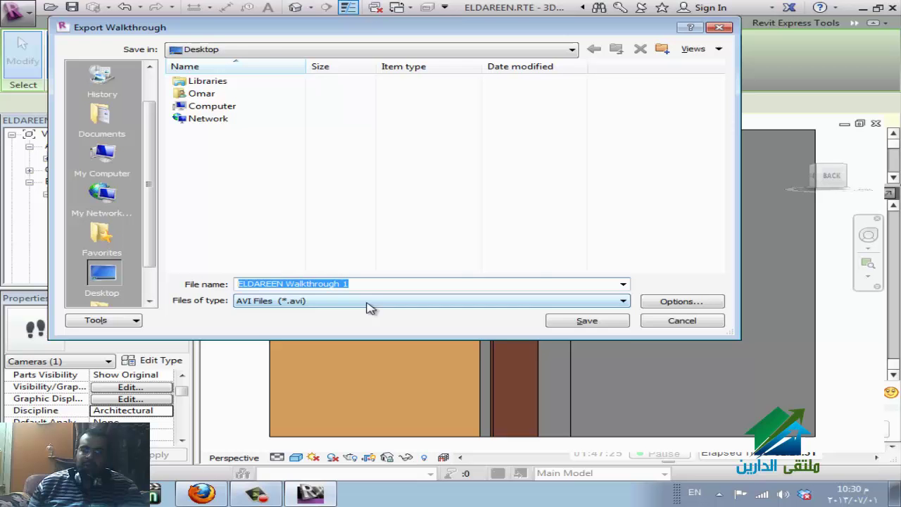
click(370, 306)
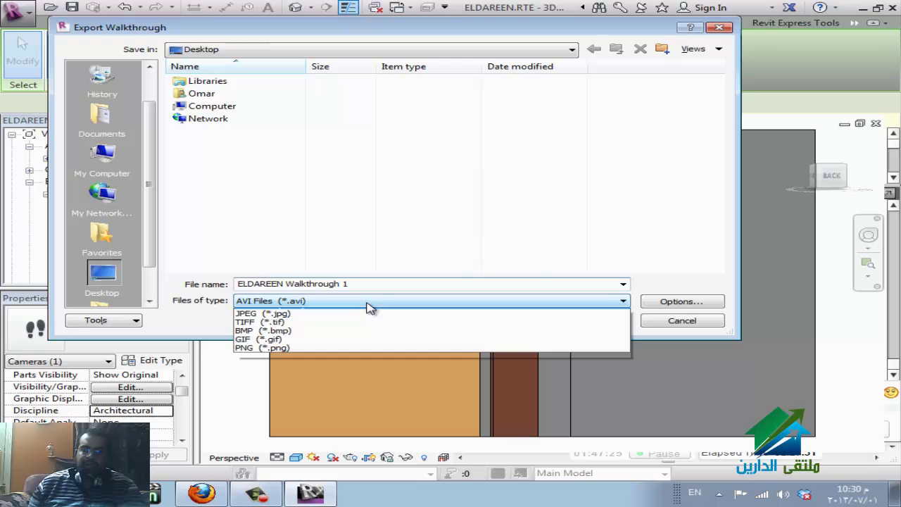
click(371, 307)
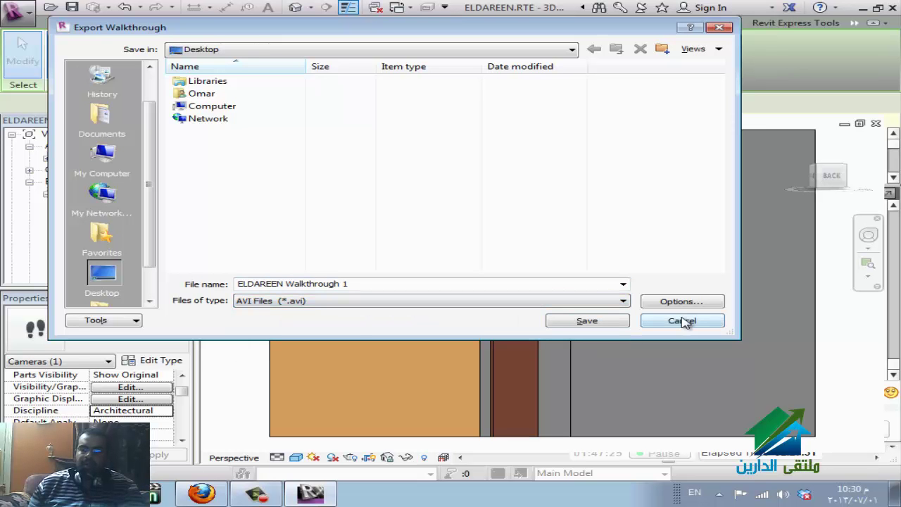
click(564, 326)
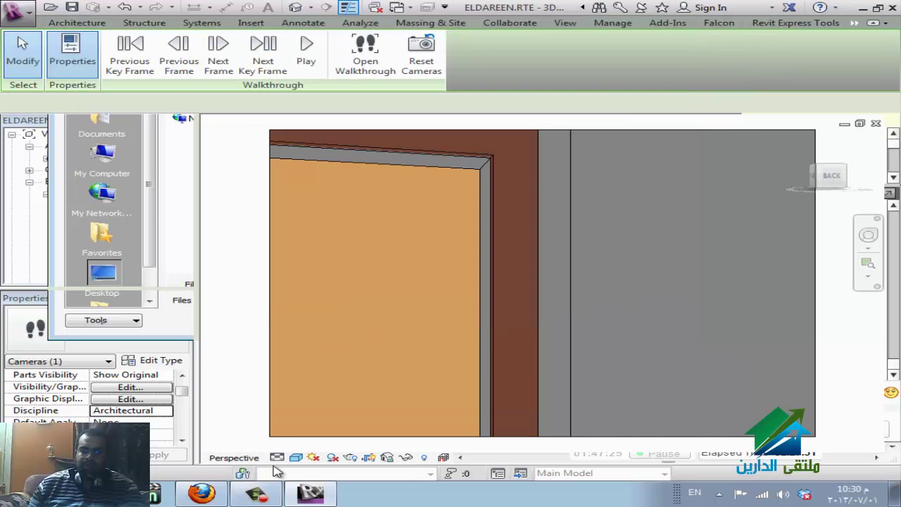
click(201, 494)
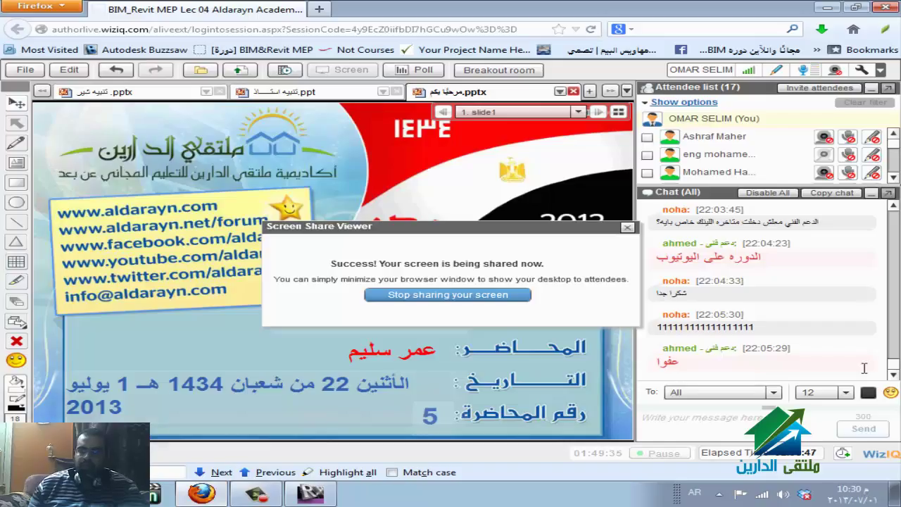